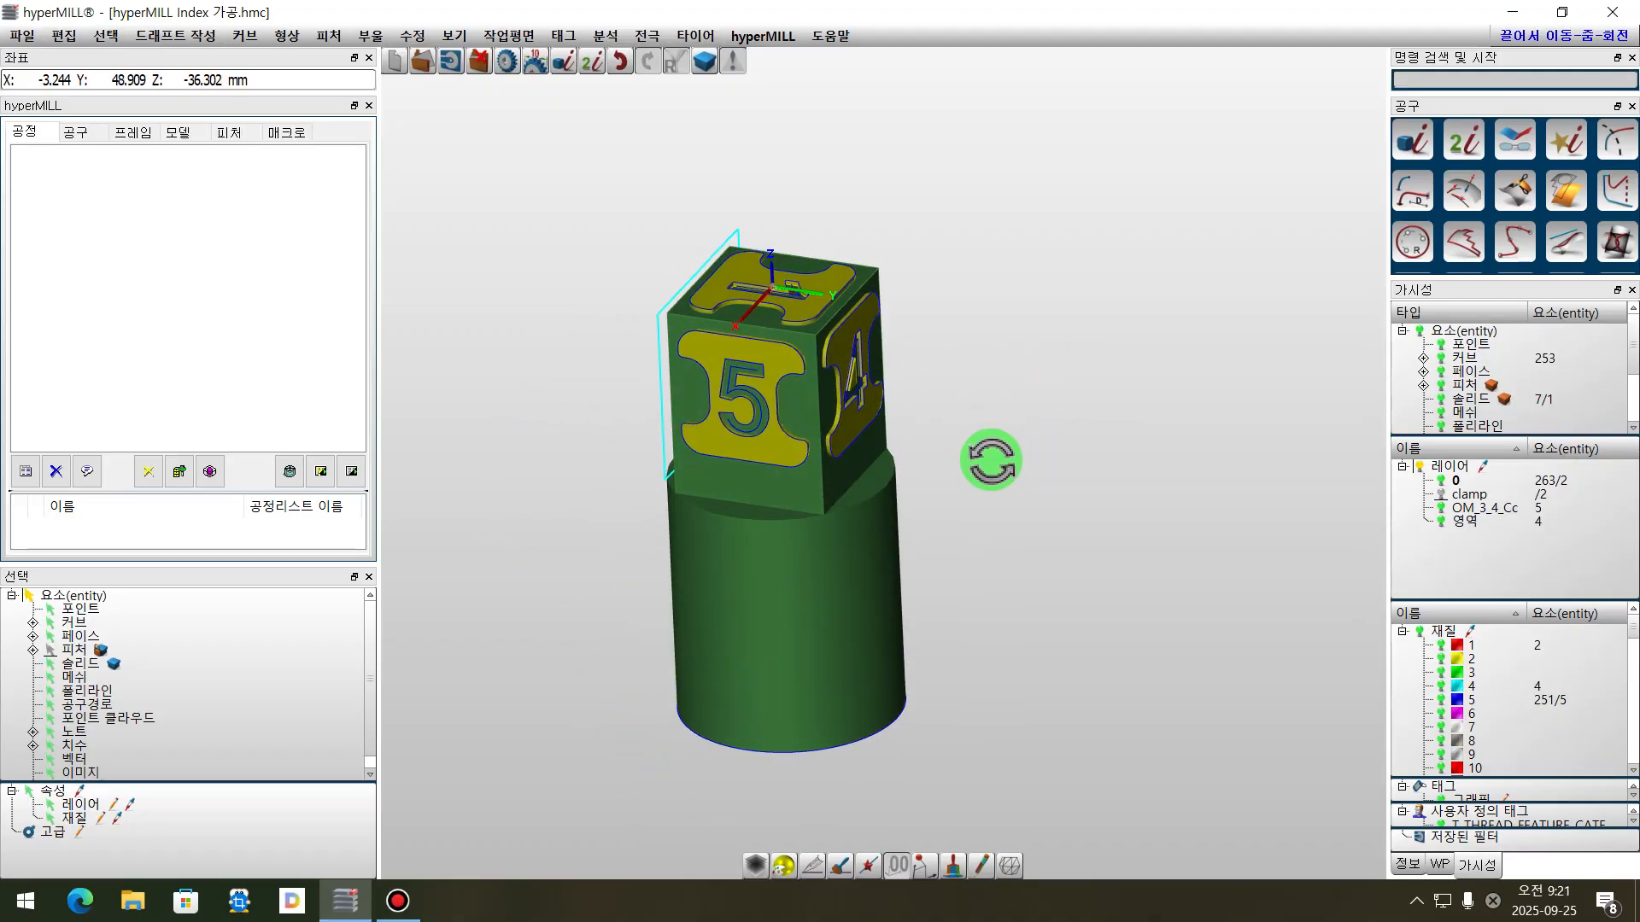
- Restore the program layout to its default settings (기본 설정 복원) and maximize the application window
key("Delete")
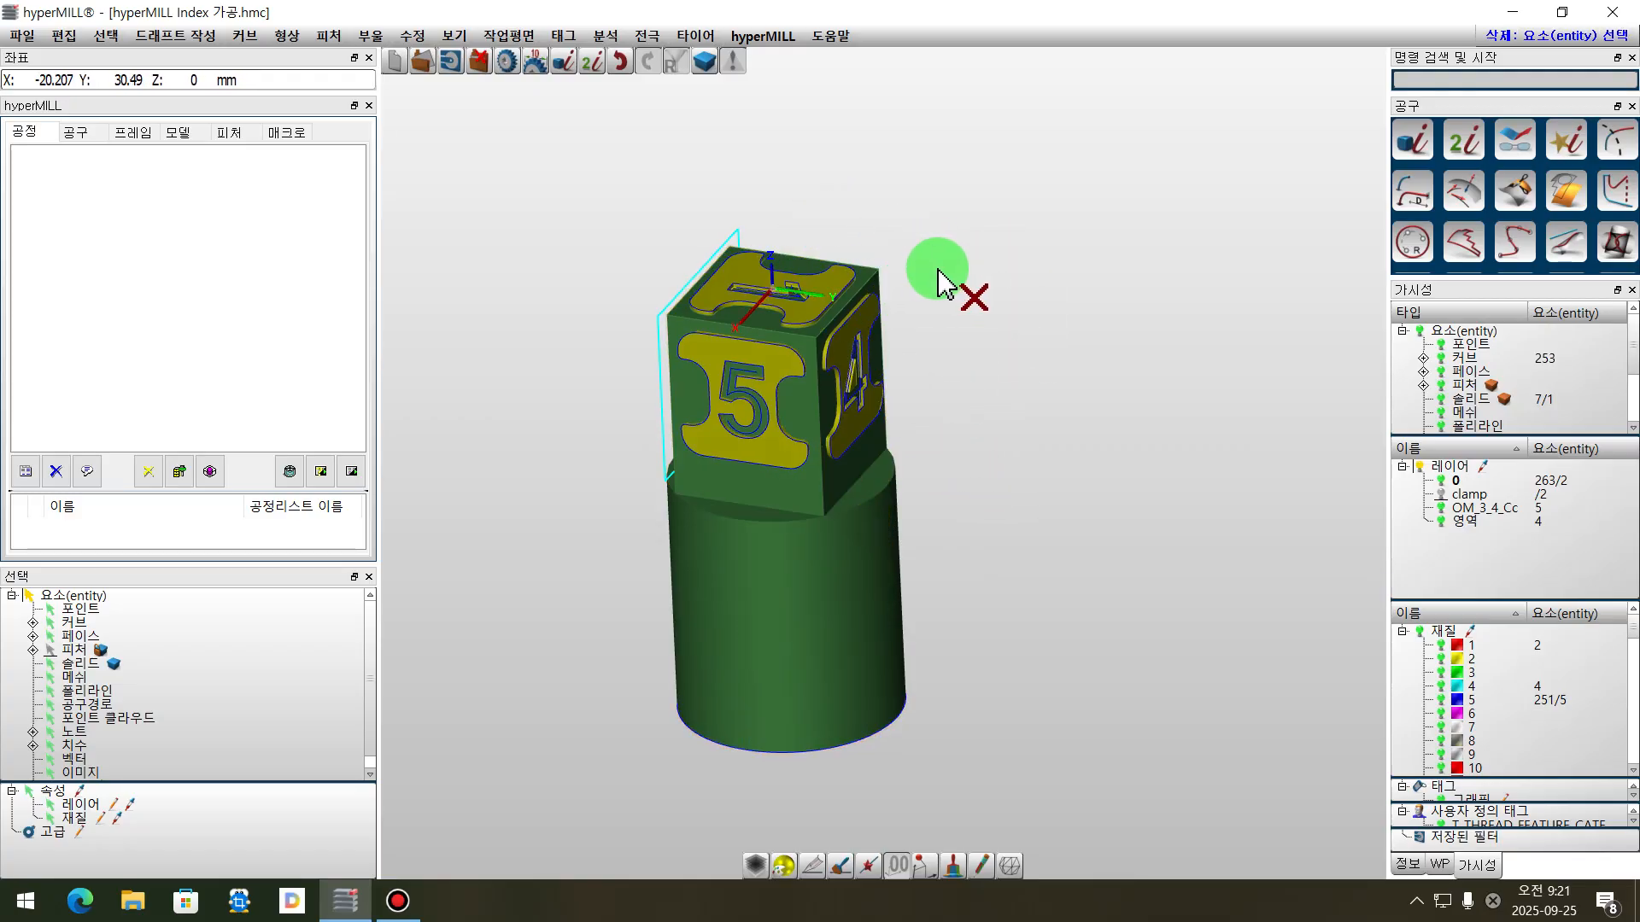
left_click(25, 35)
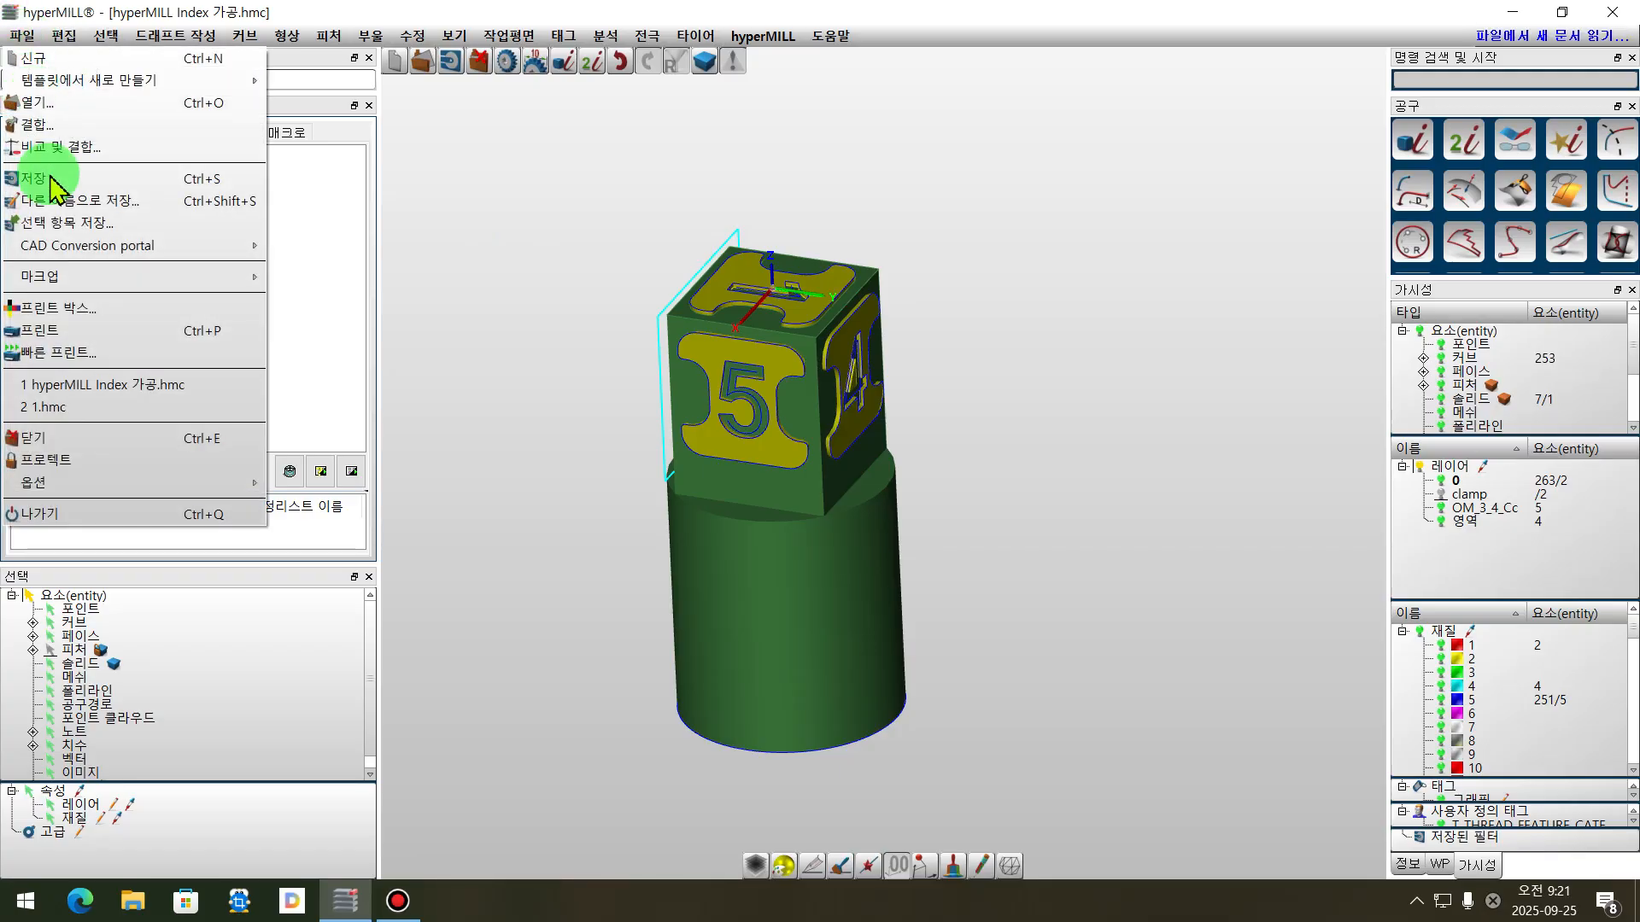
mouse_move(149, 485)
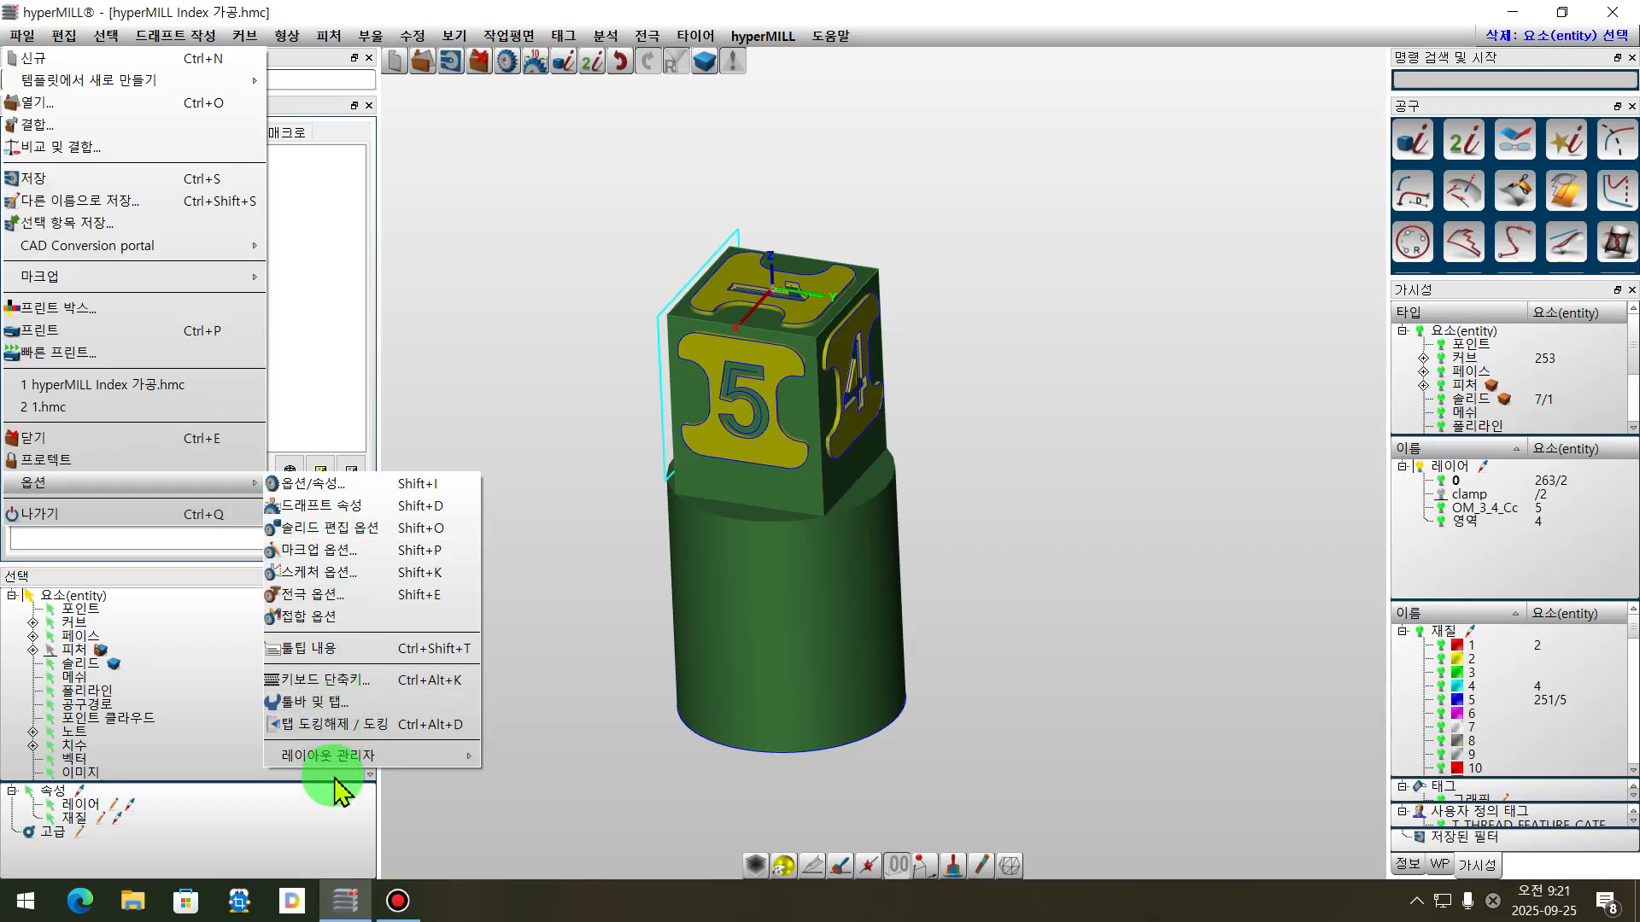
mouse_move(367, 759)
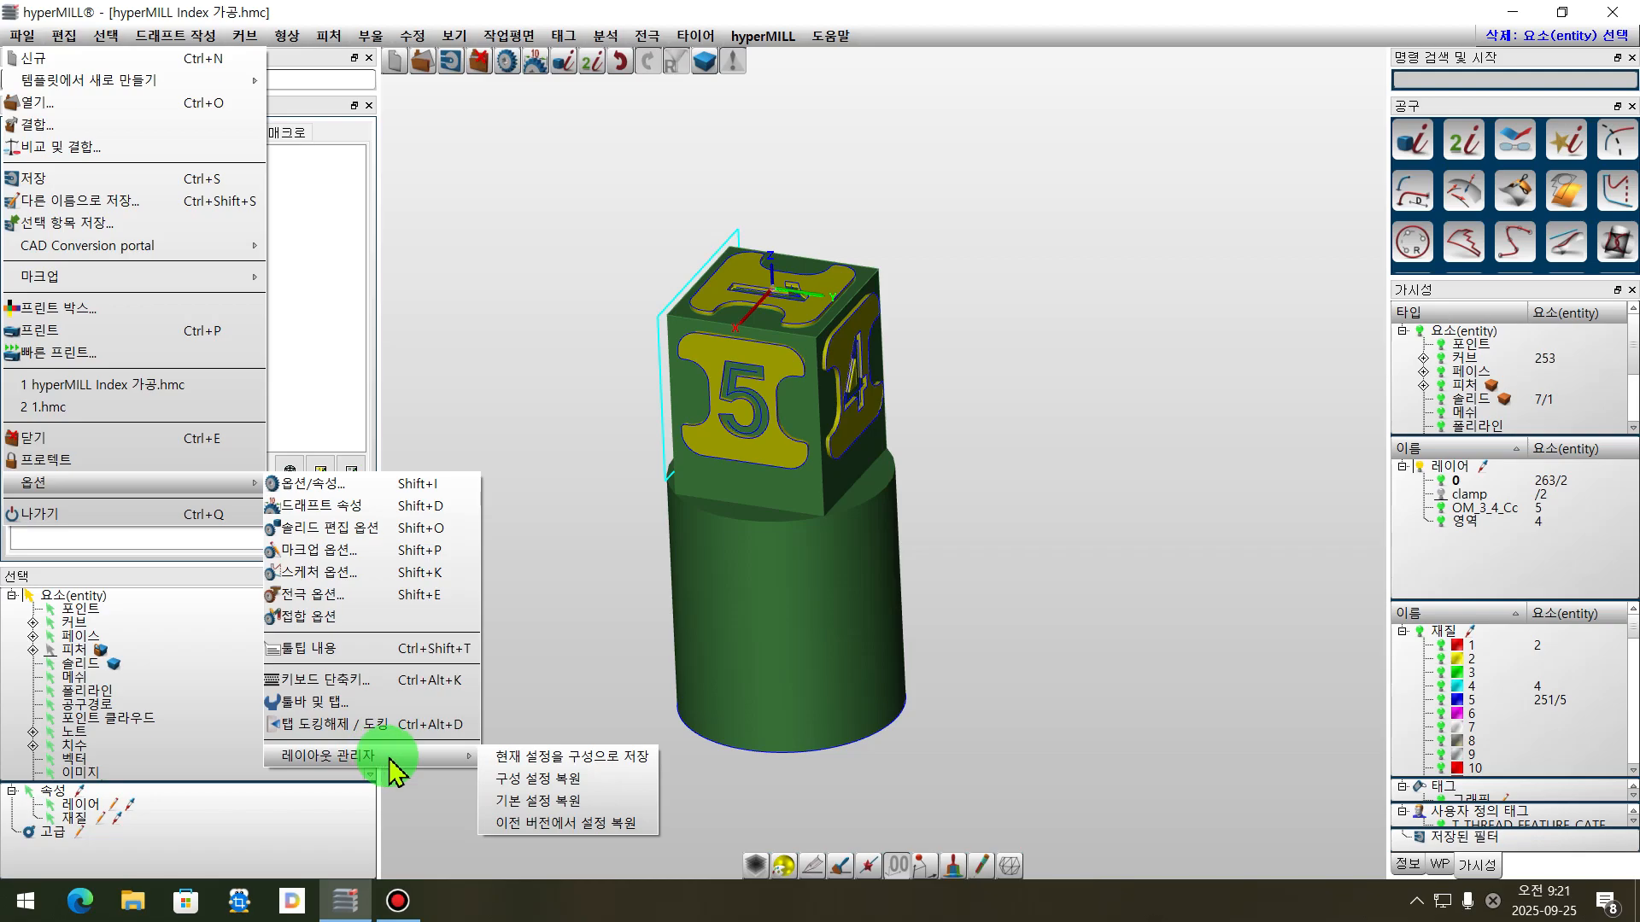
left_click(574, 808)
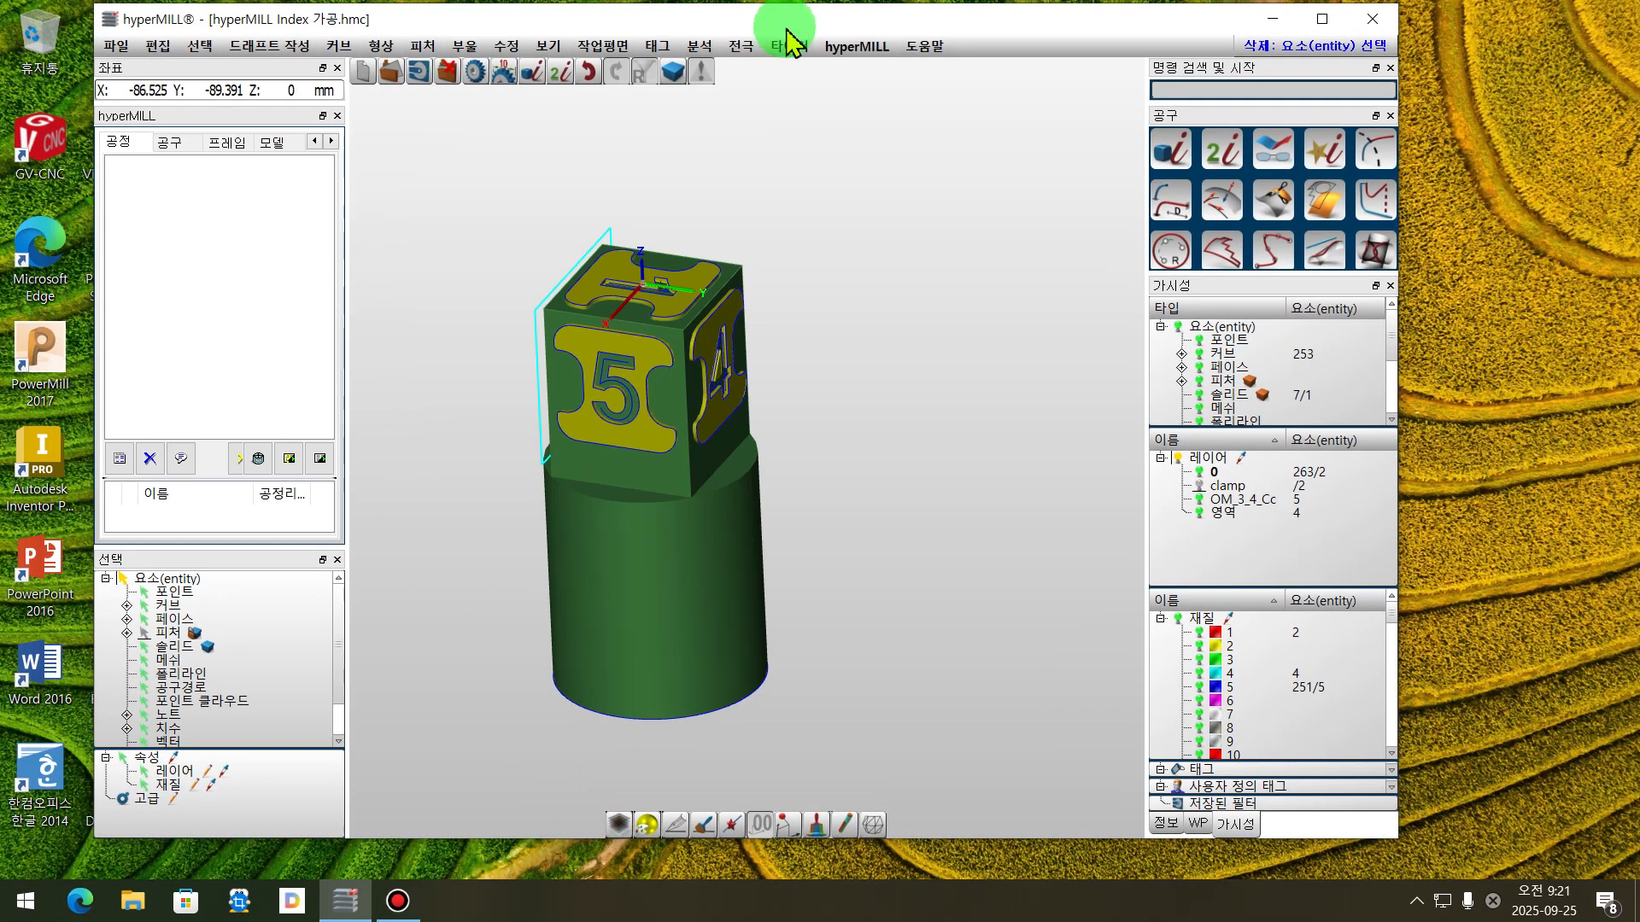
left_click(1319, 18)
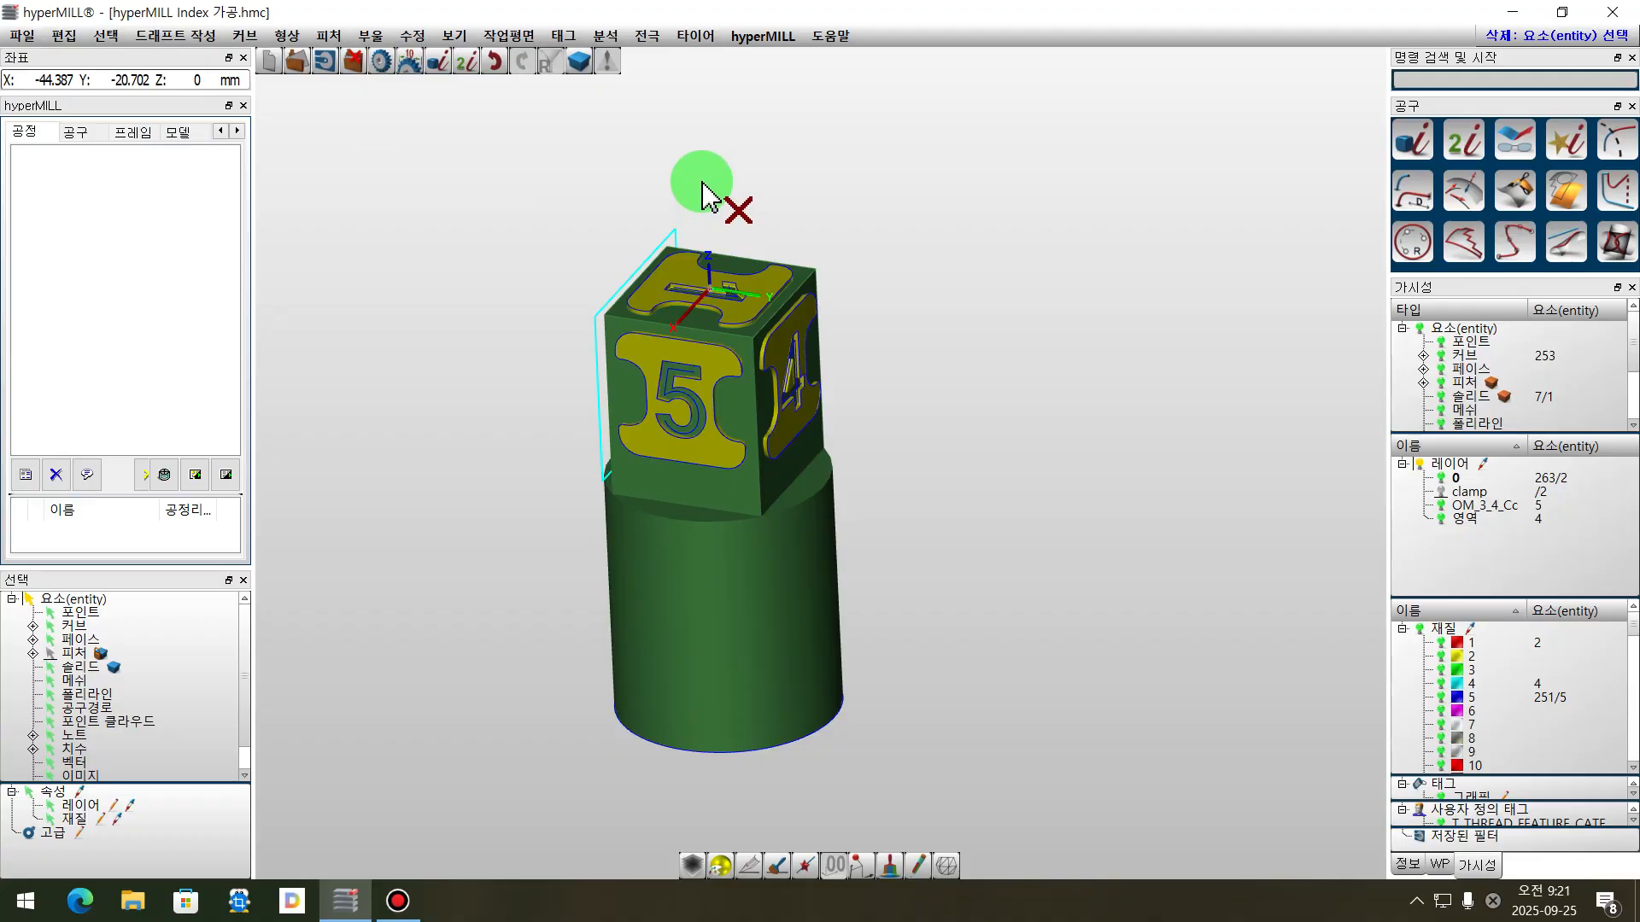
- Reset the hyperMILL browser layout (레이아웃 초기화) through the docking manager and close the manager
left_click(769, 38)
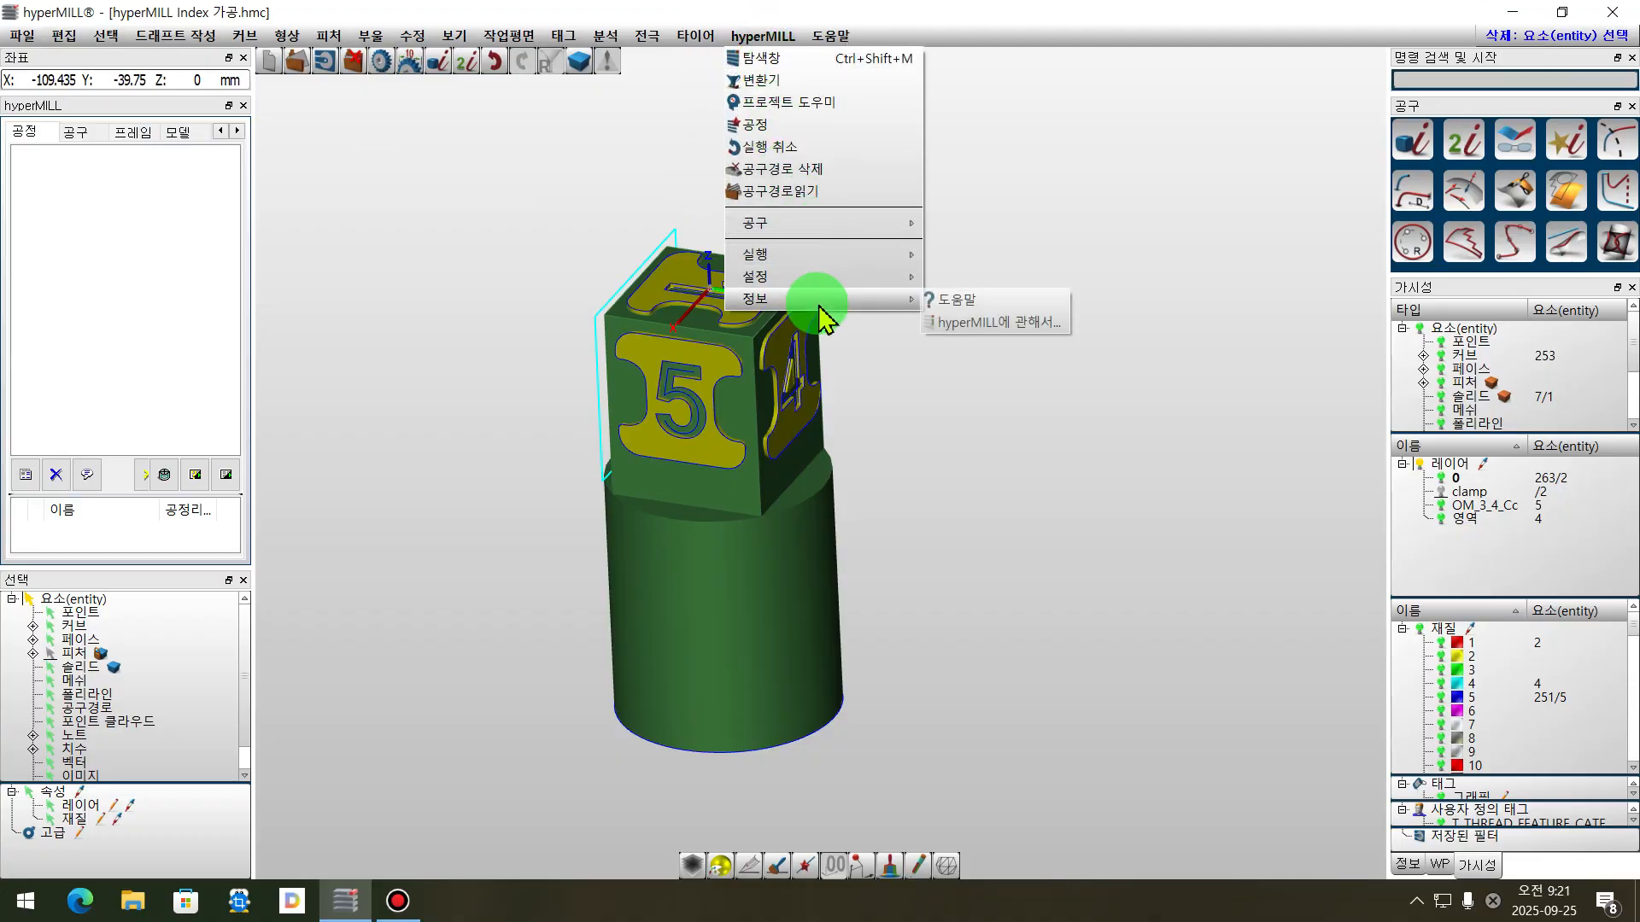
mouse_move(857, 282)
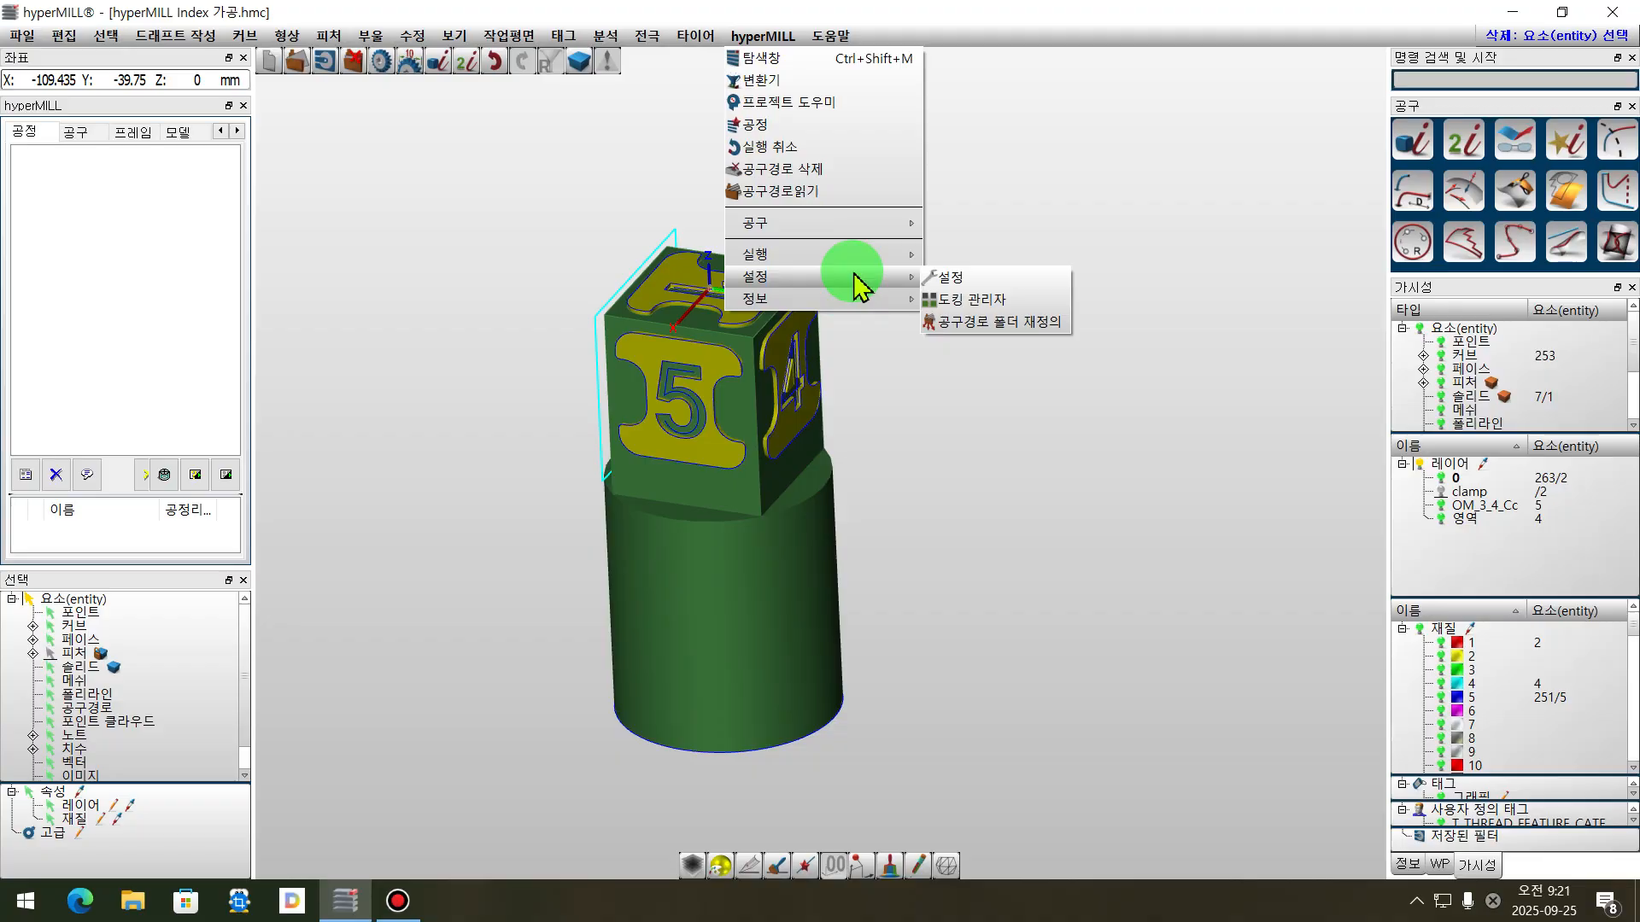
left_click(1028, 304)
left_click(832, 515)
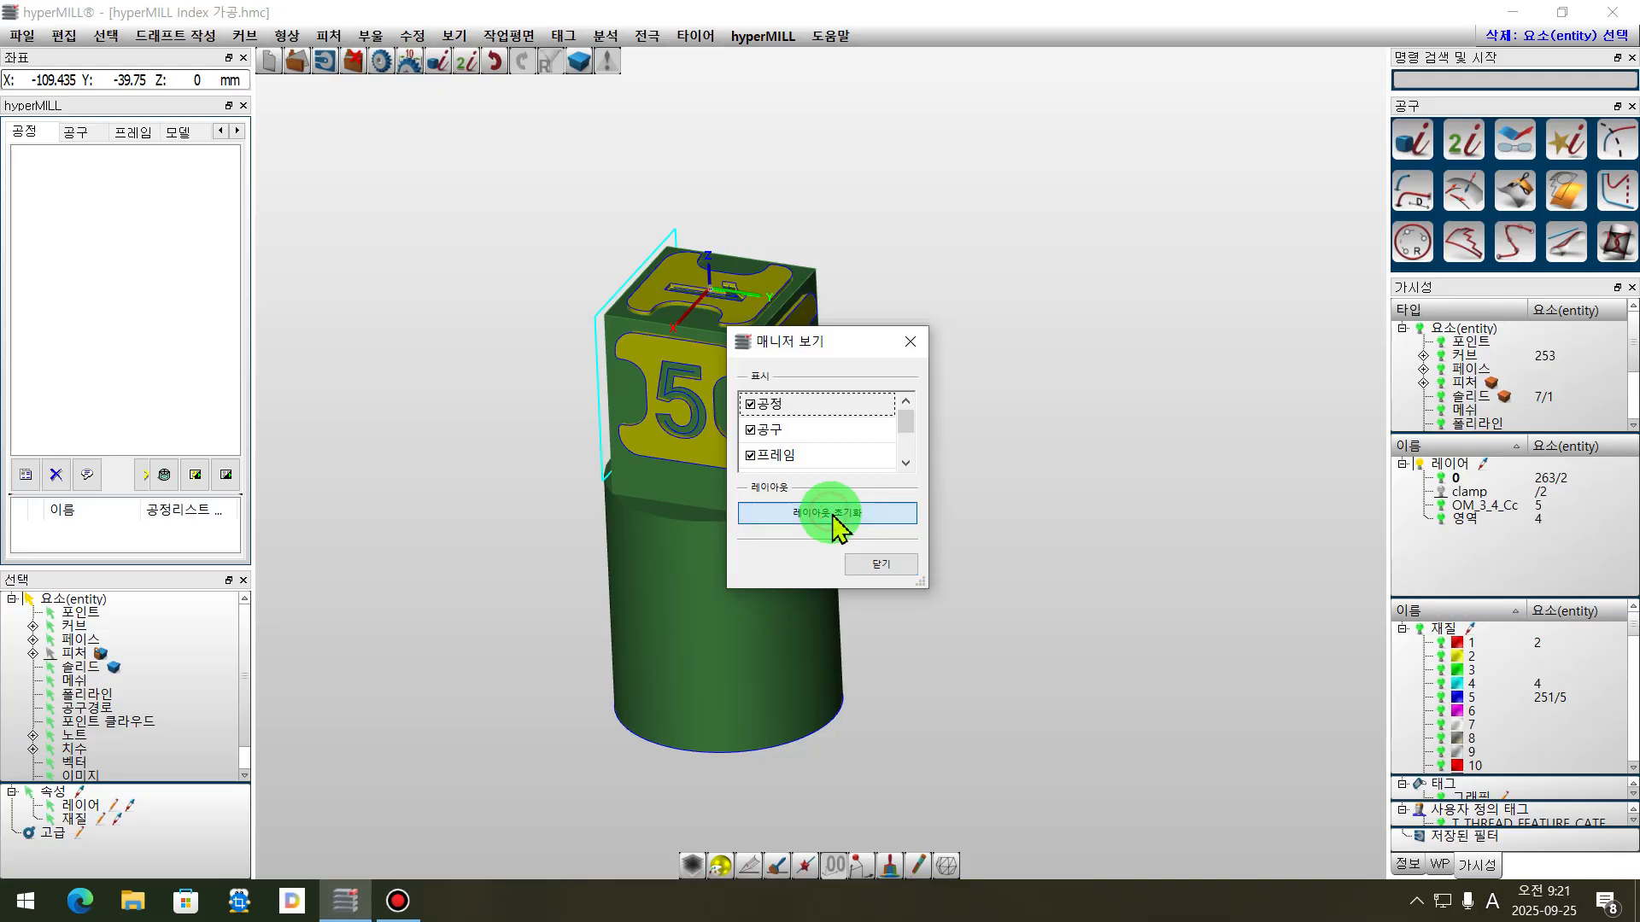
left_click(880, 564)
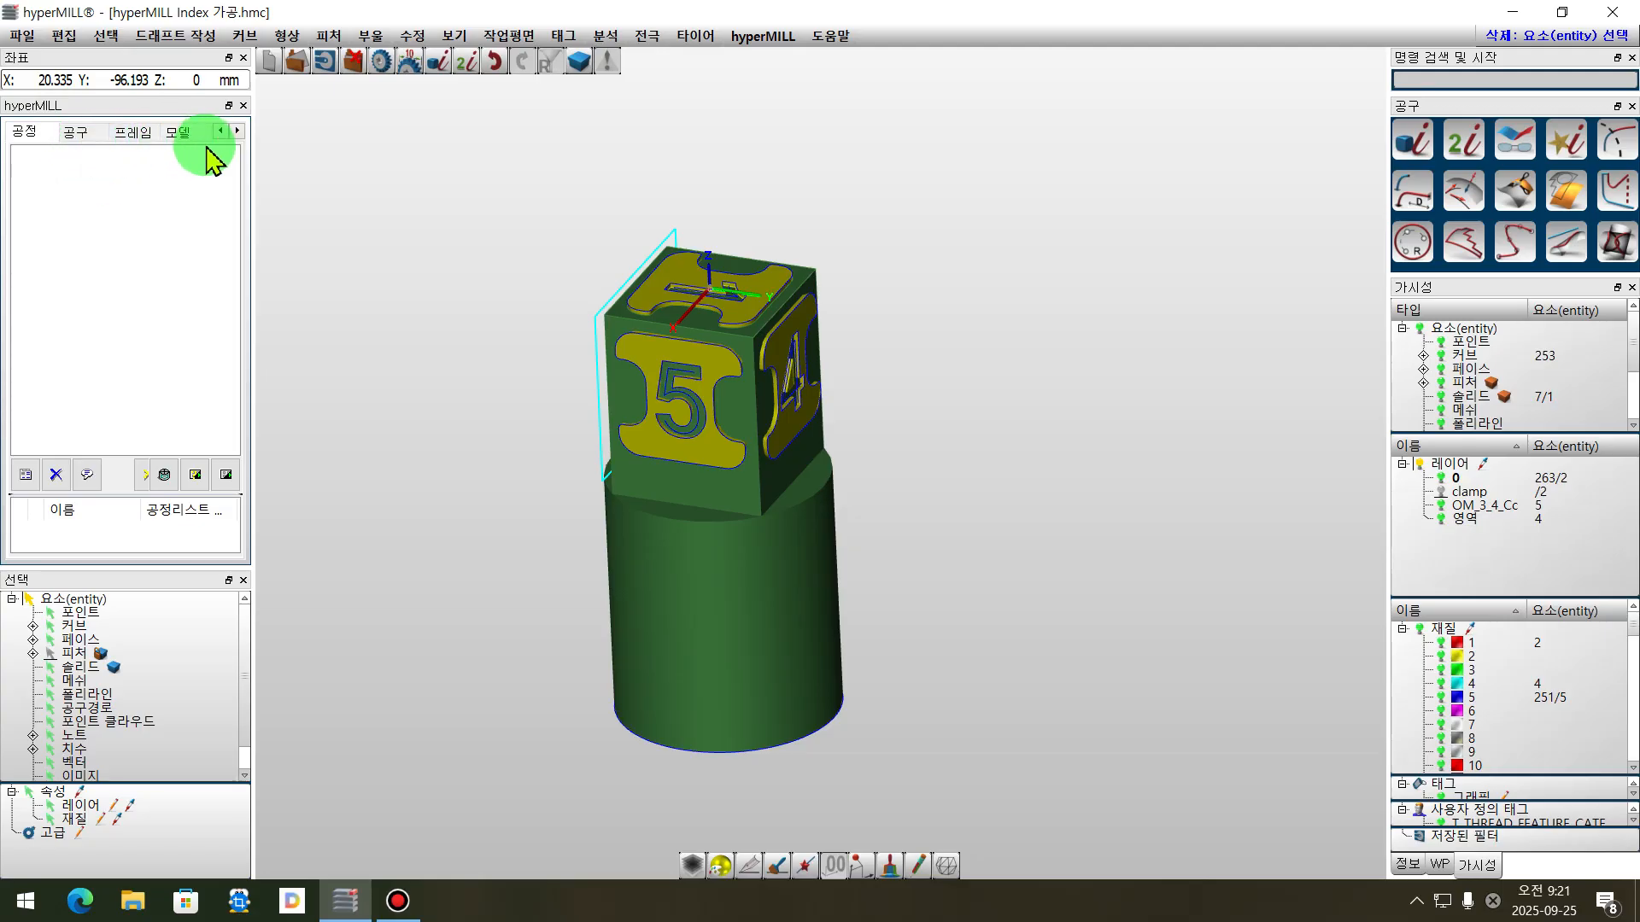
- Start a new project assistant (프로젝트 도우미) for the numbered cube part
right_click_drag(483, 521, 756, 395)
key("Delete")
scroll(513, 410, "up", 3)
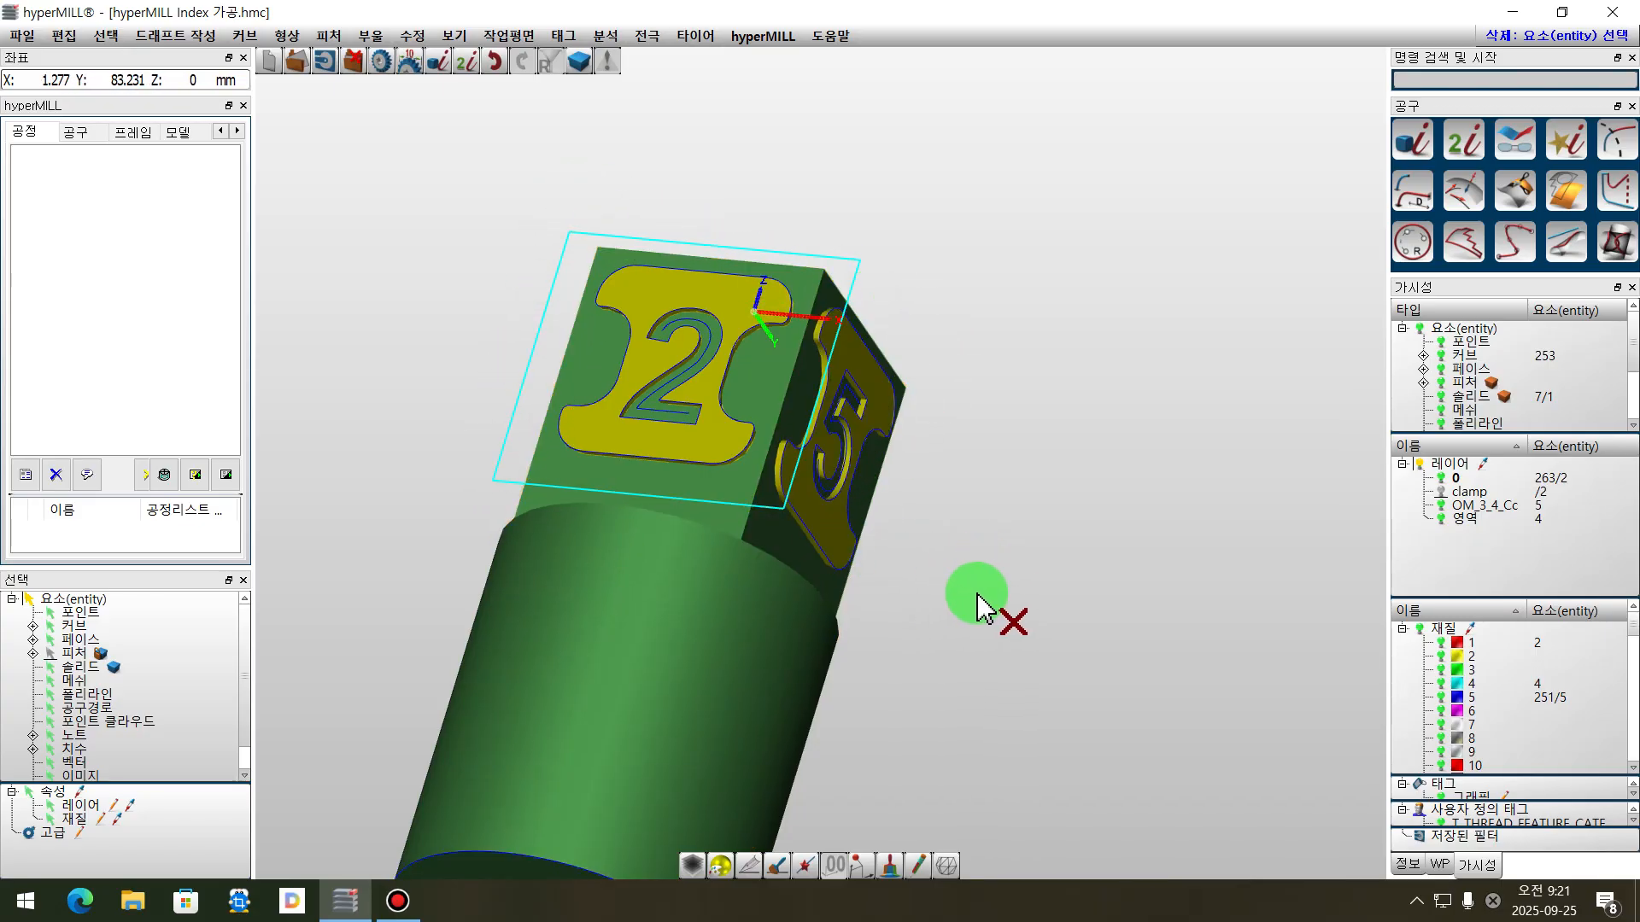
right_click_drag(926, 439, 926, 531)
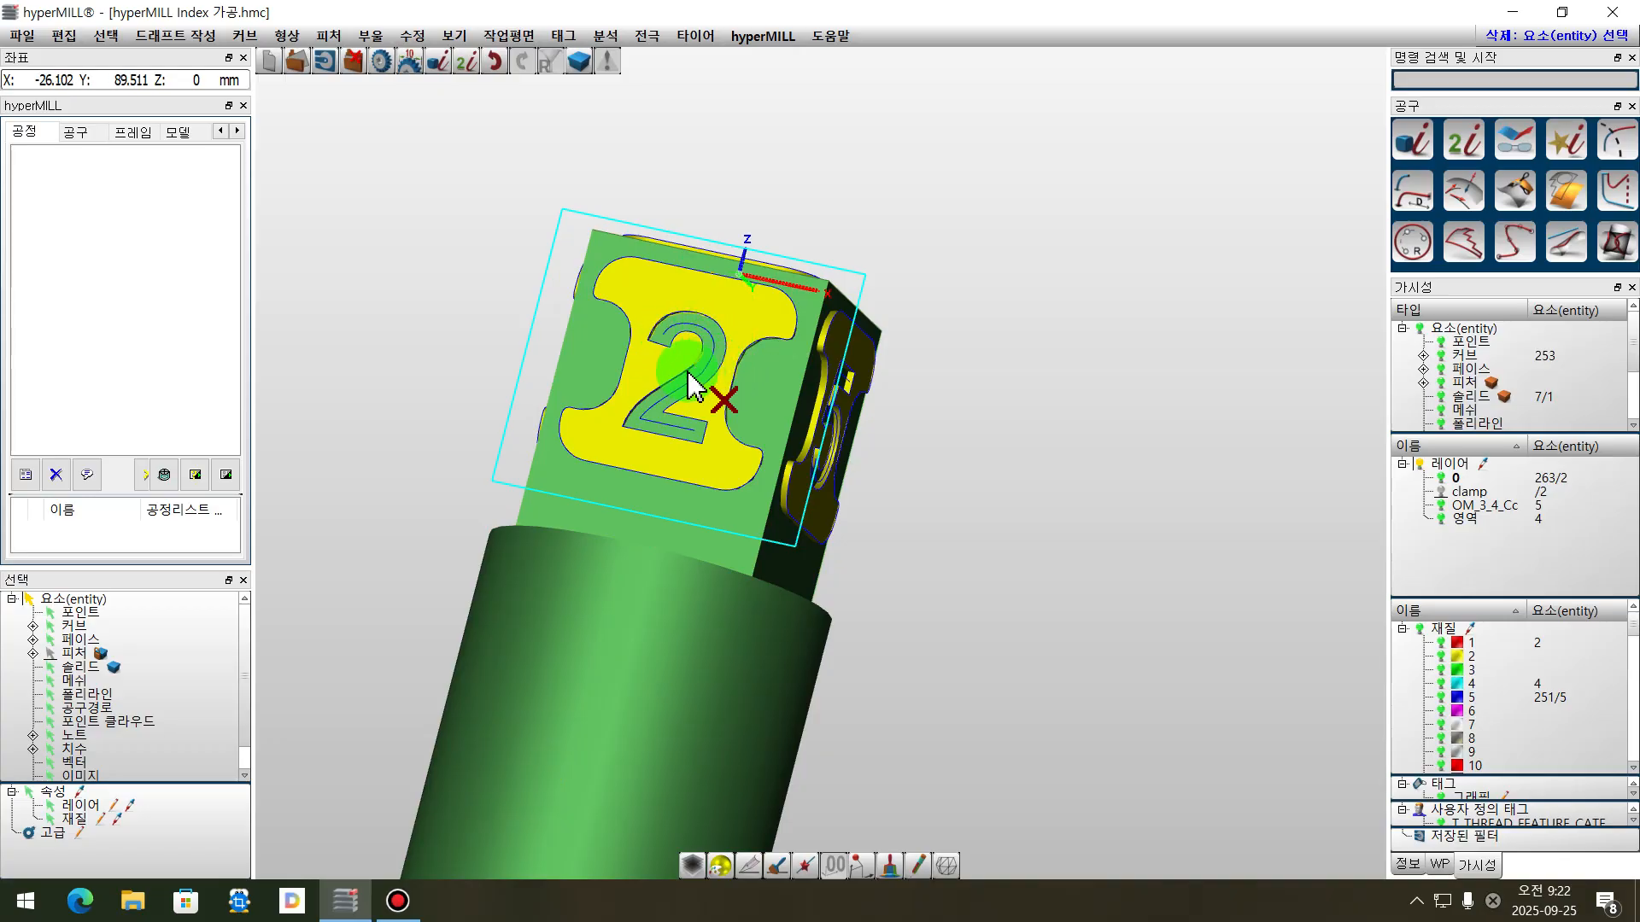
right_click_drag(960, 579, 608, 427)
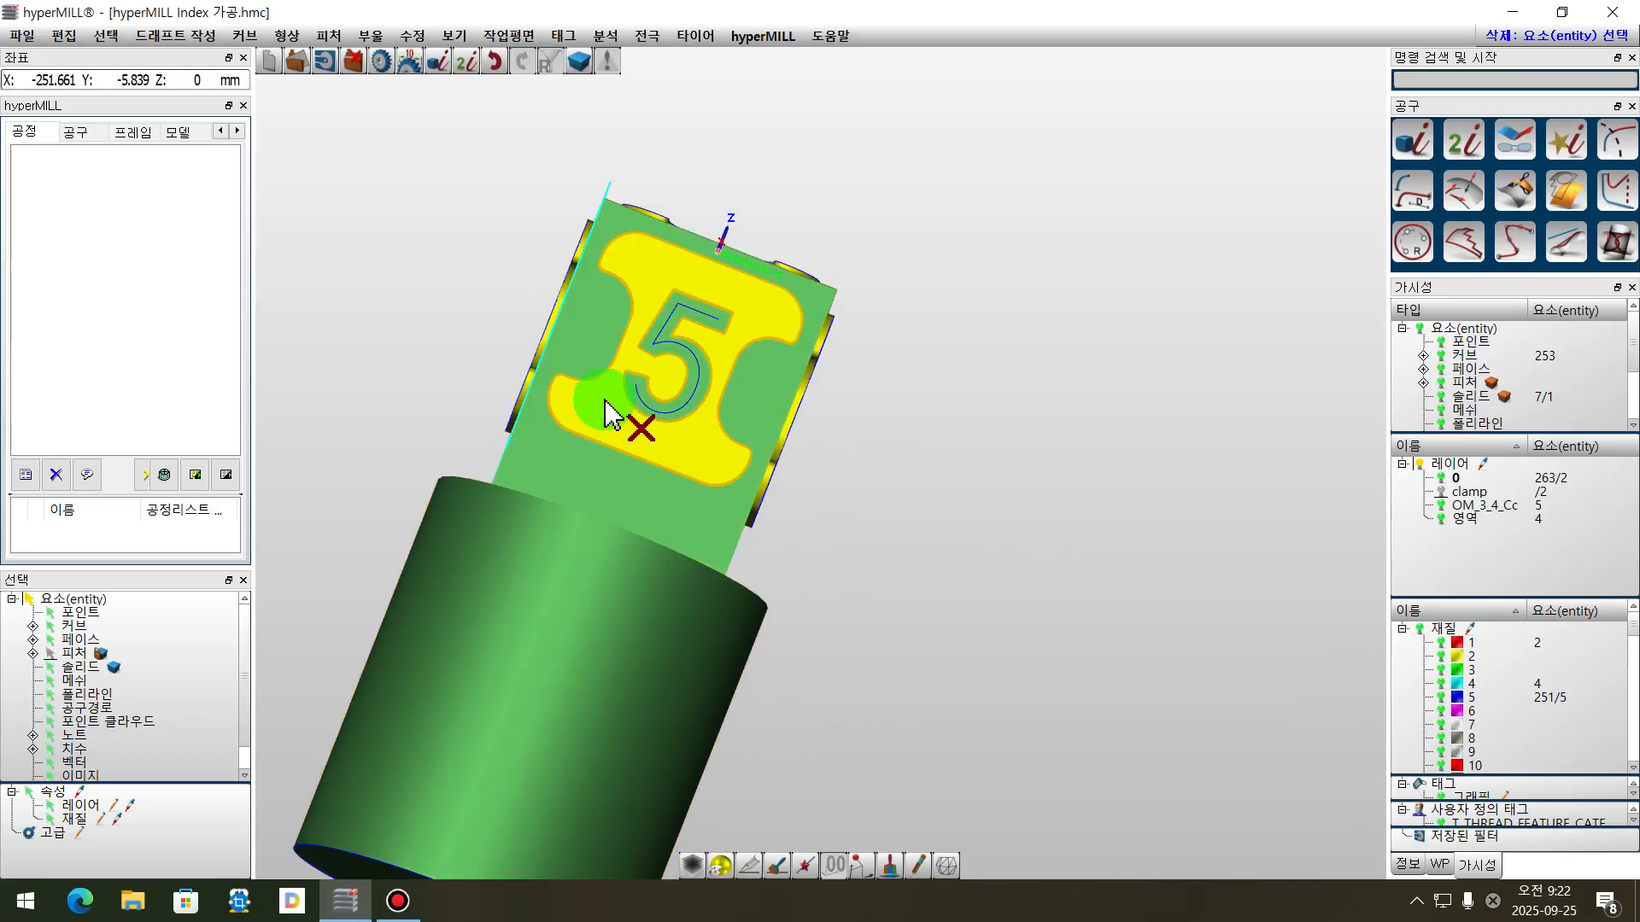
right_click_drag(970, 541, 956, 629)
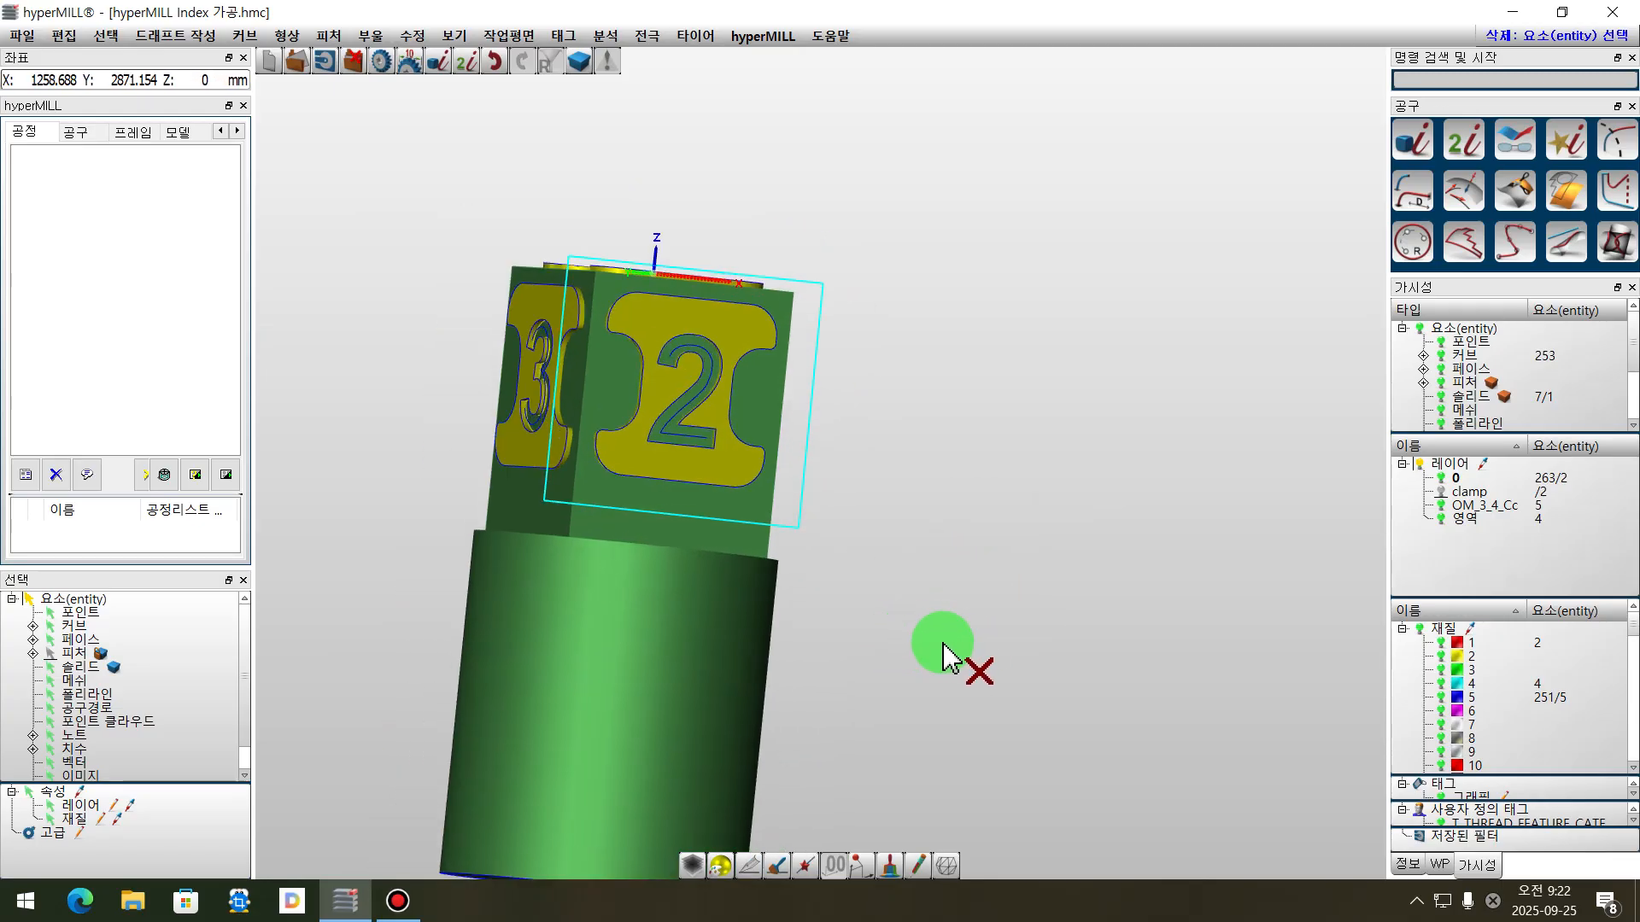
right_click(74, 180)
mouse_move(161, 189)
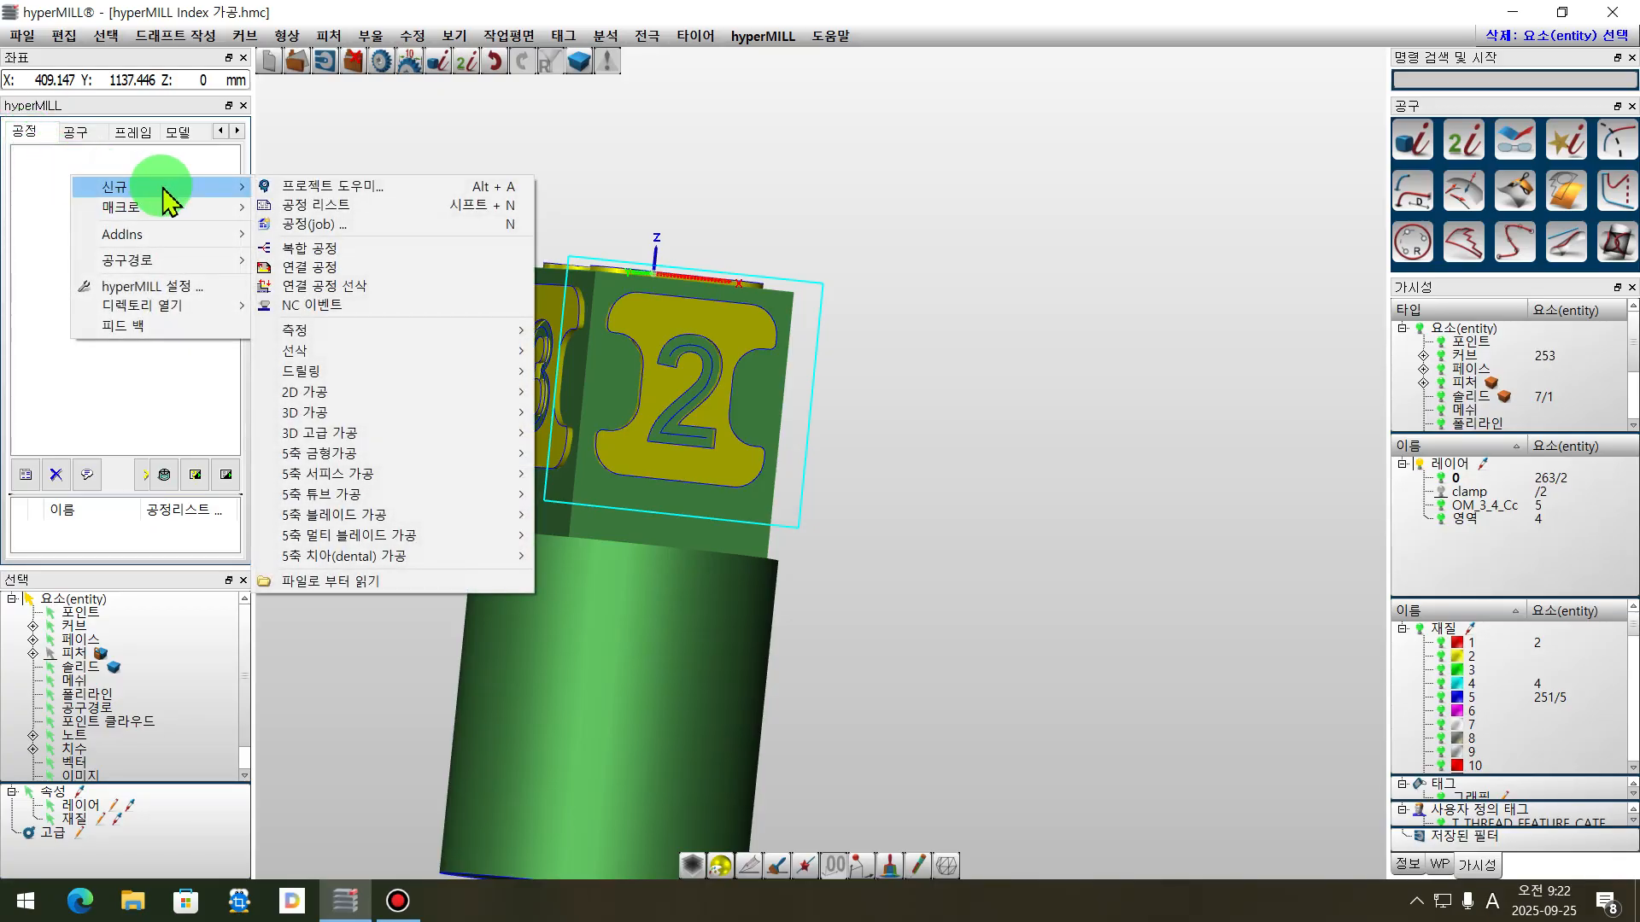
left_click(372, 189)
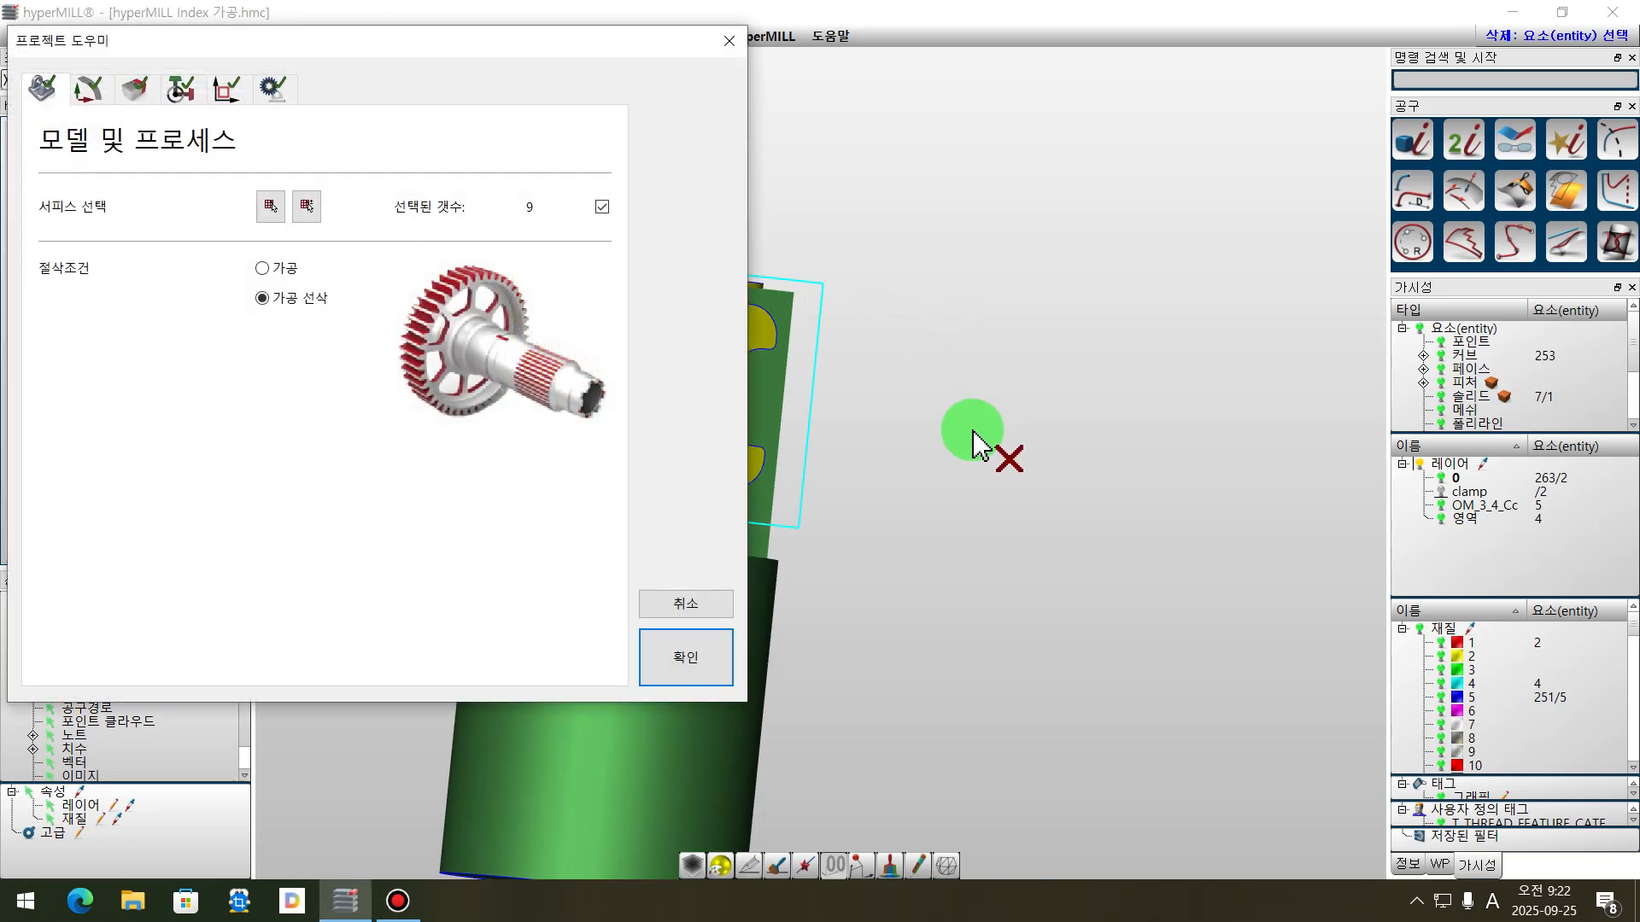
- Try the 가공 (milling) cutting condition to compare its stock shape, and switch back to 가공 선삭 (mill-turn)
middle_click_drag(1005, 553, 871, 640)
left_click(270, 301)
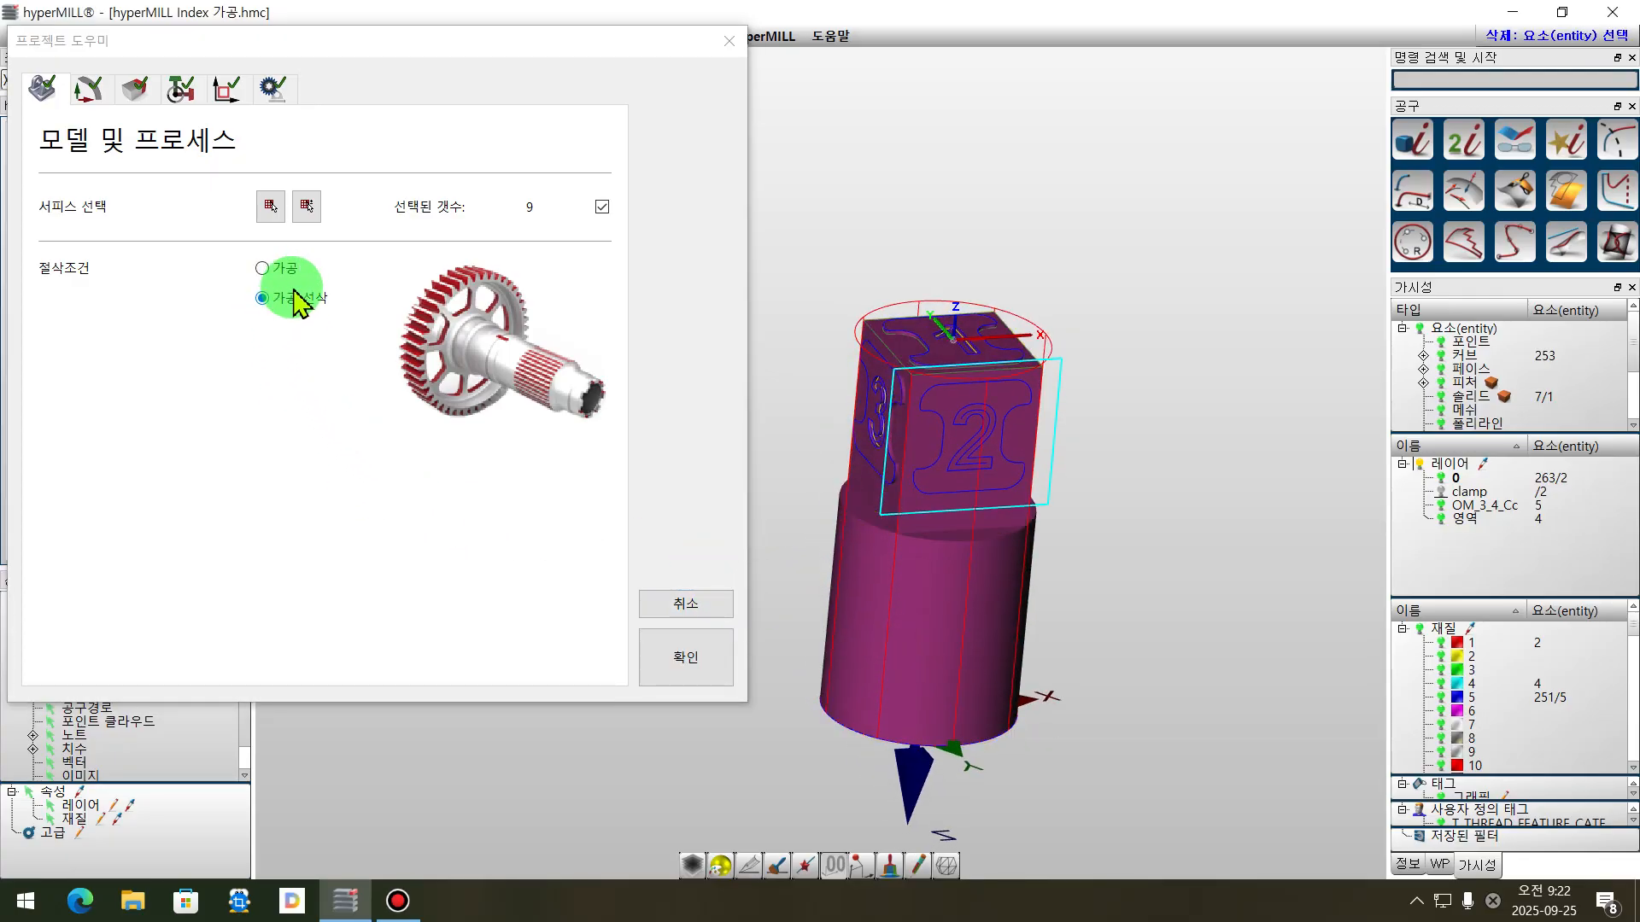
left_click(288, 272)
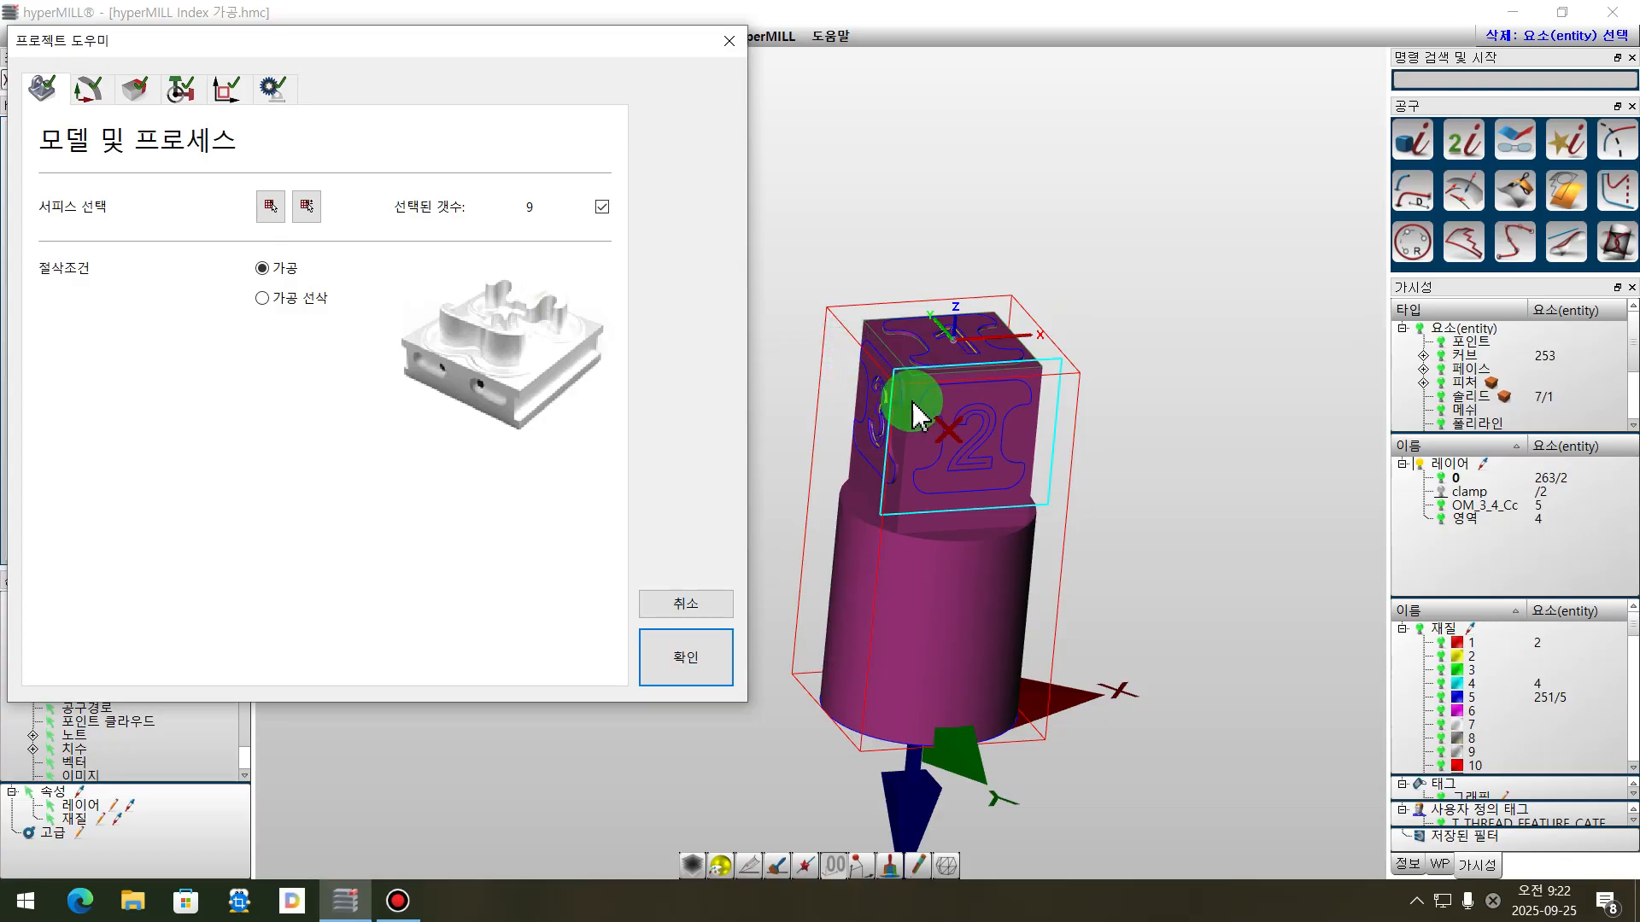
middle_click_drag(867, 681, 867, 679)
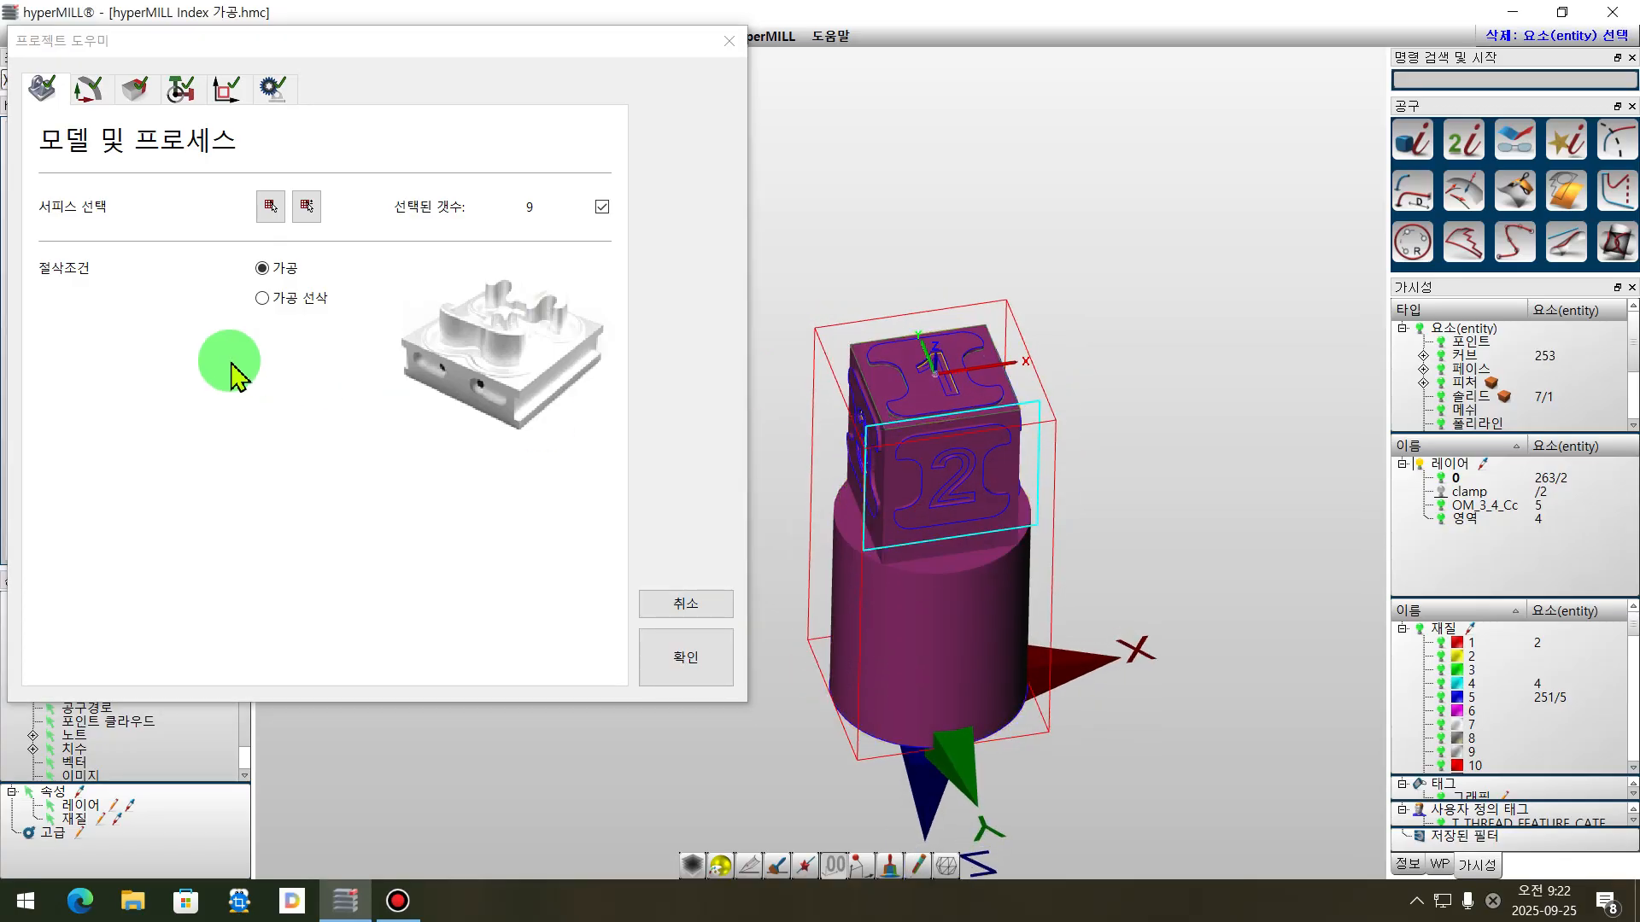
left_click(271, 299)
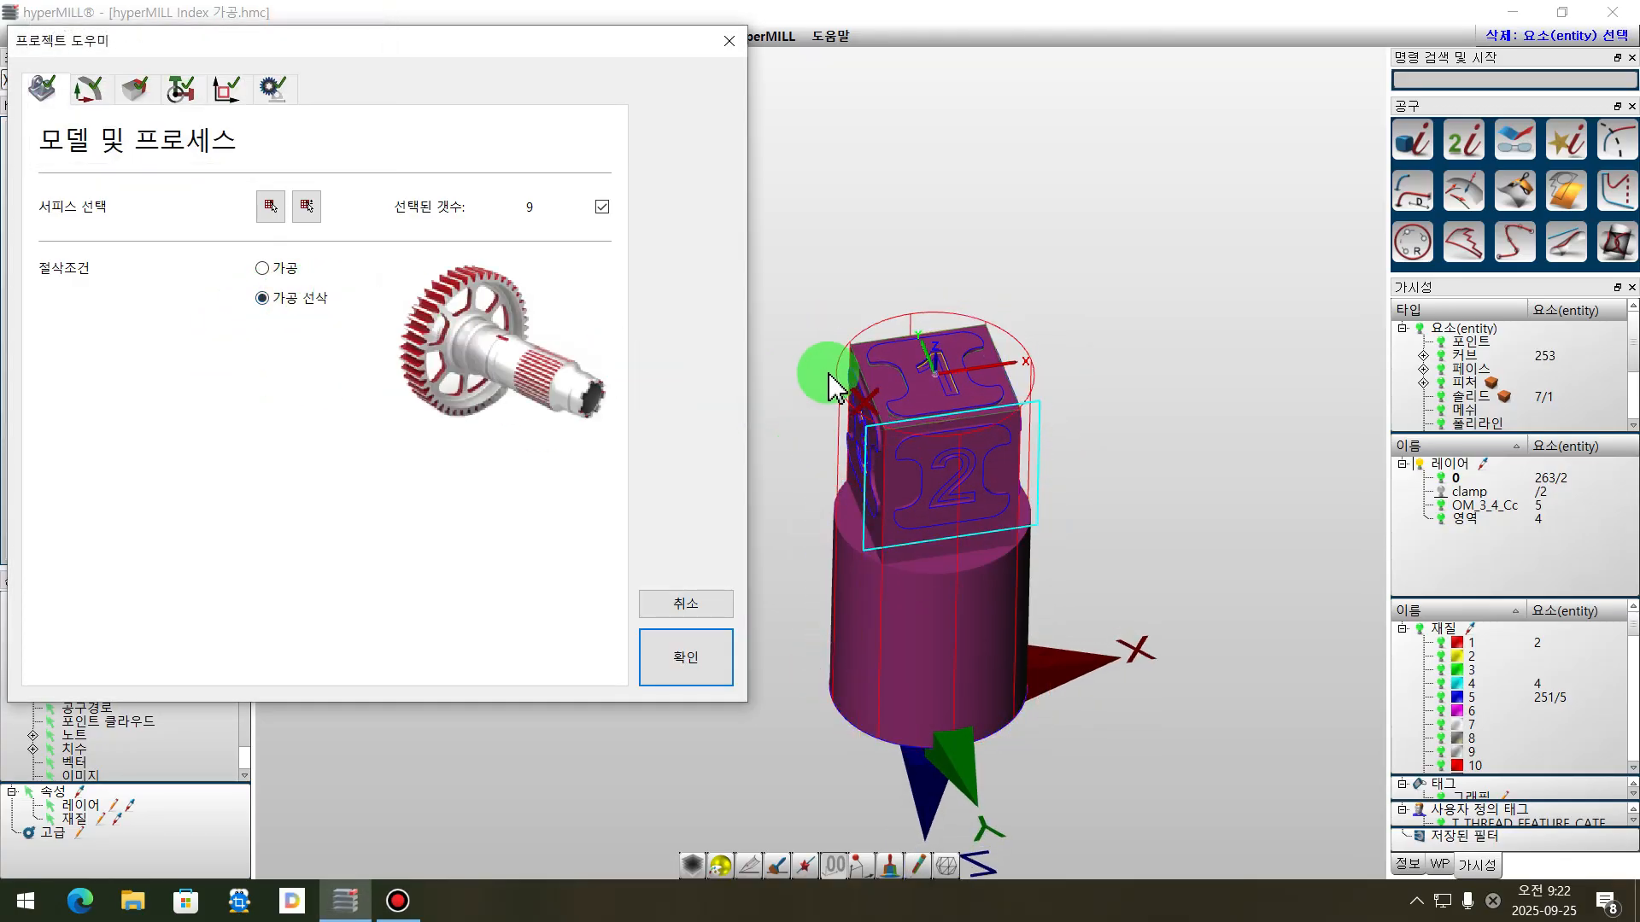
middle_click_drag(989, 470, 1139, 349)
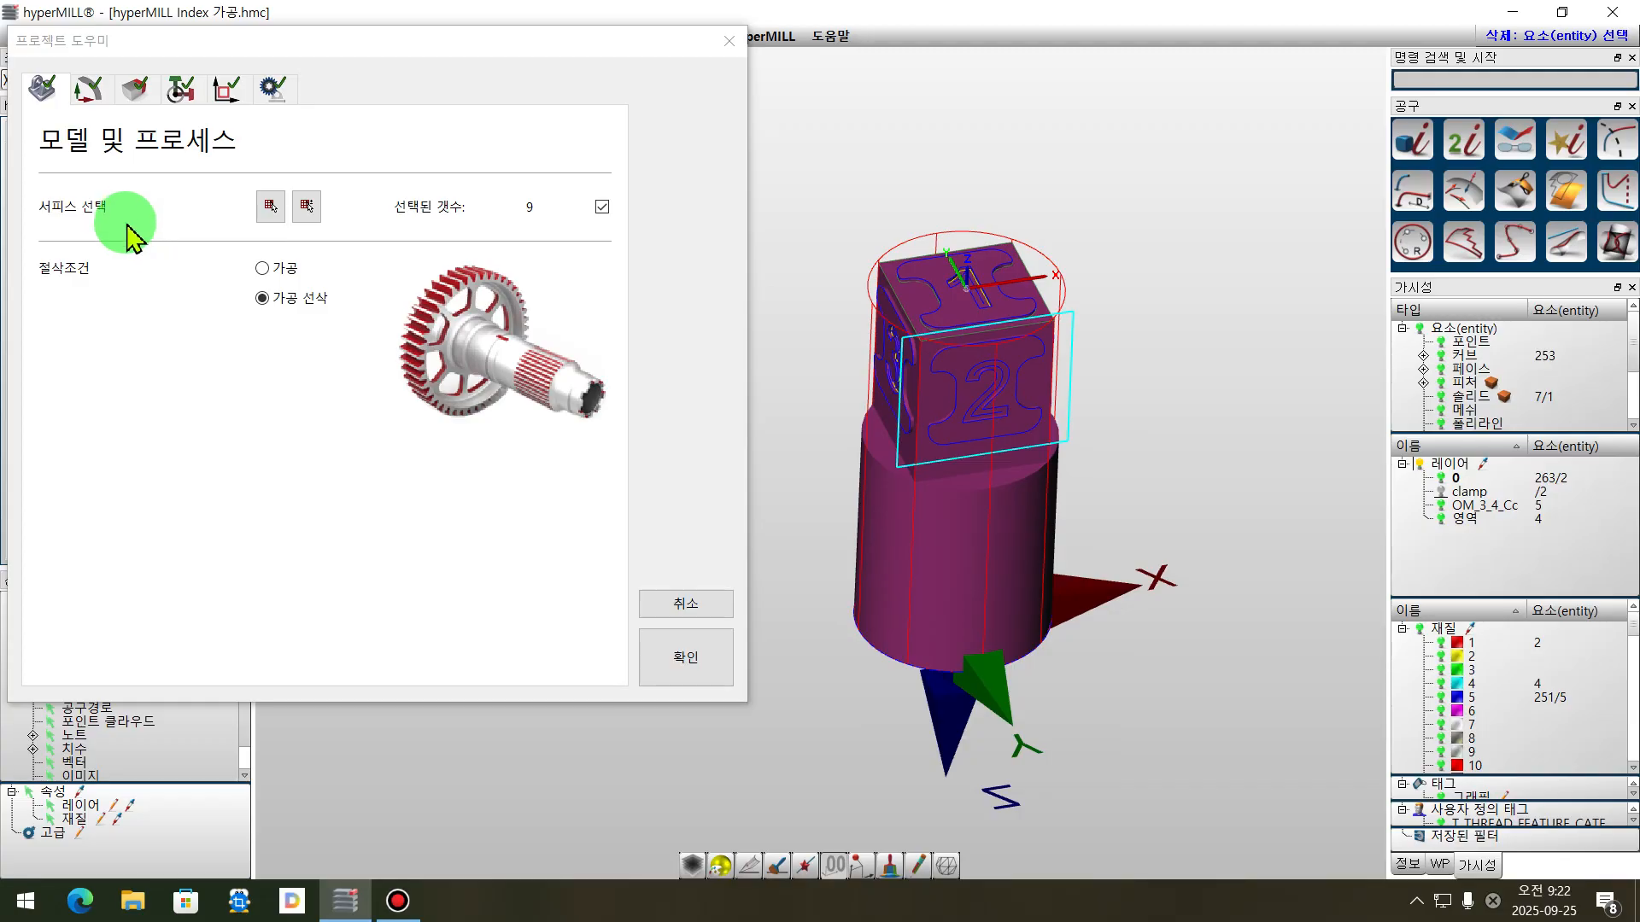
- Clear the project model's surface selection and reselect all surfaces and solids of the part
left_click(602, 207)
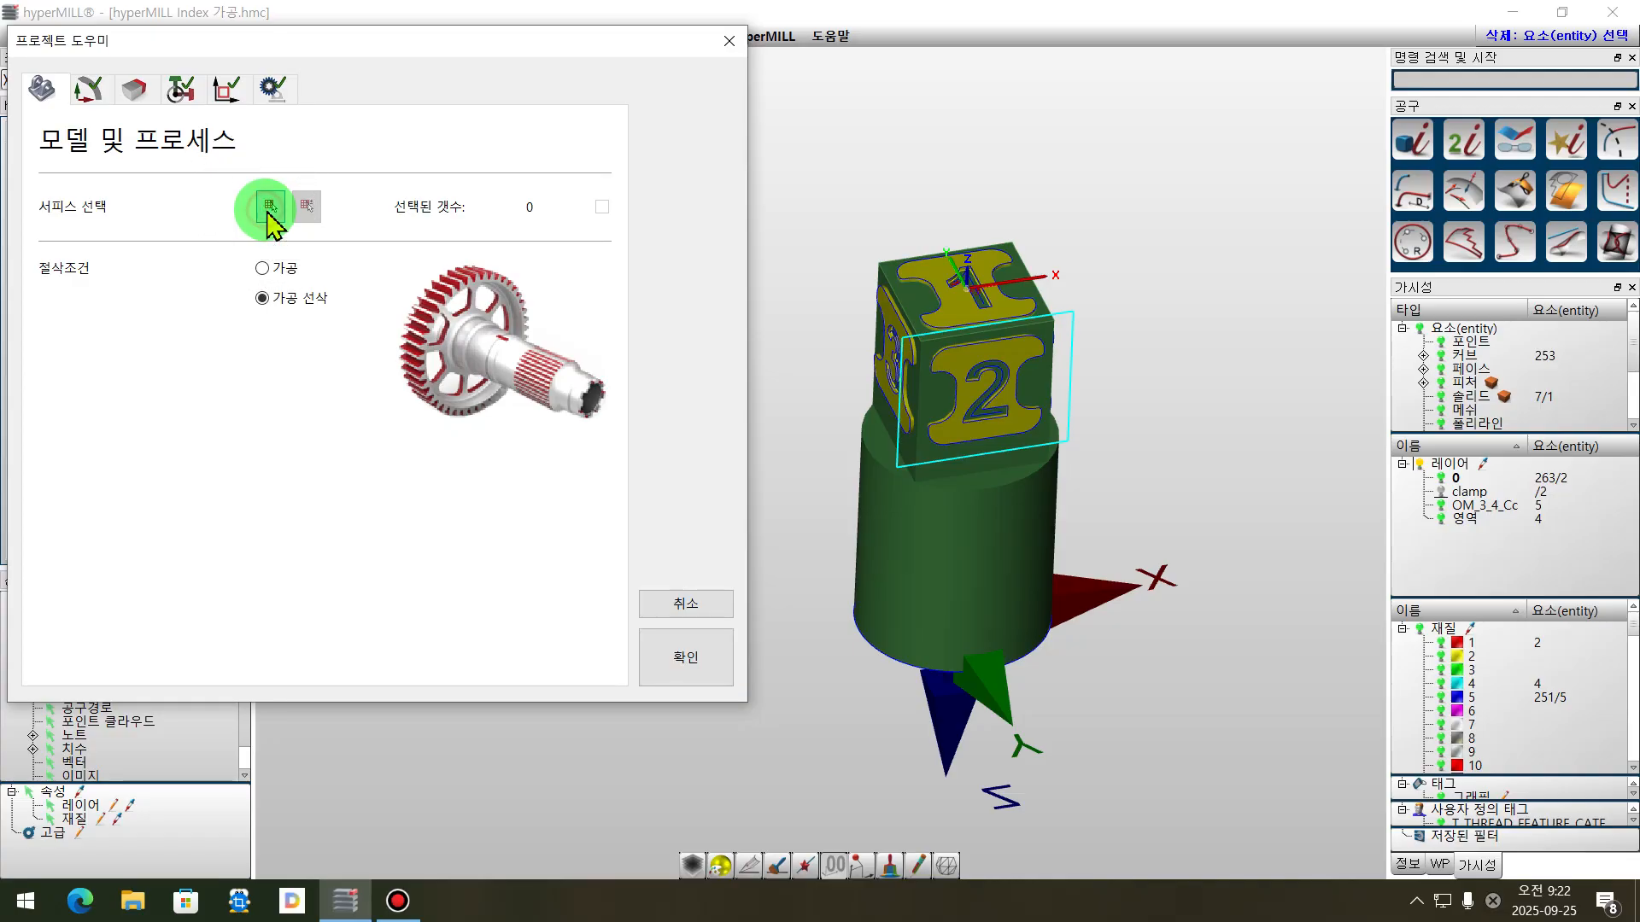
left_click(270, 209)
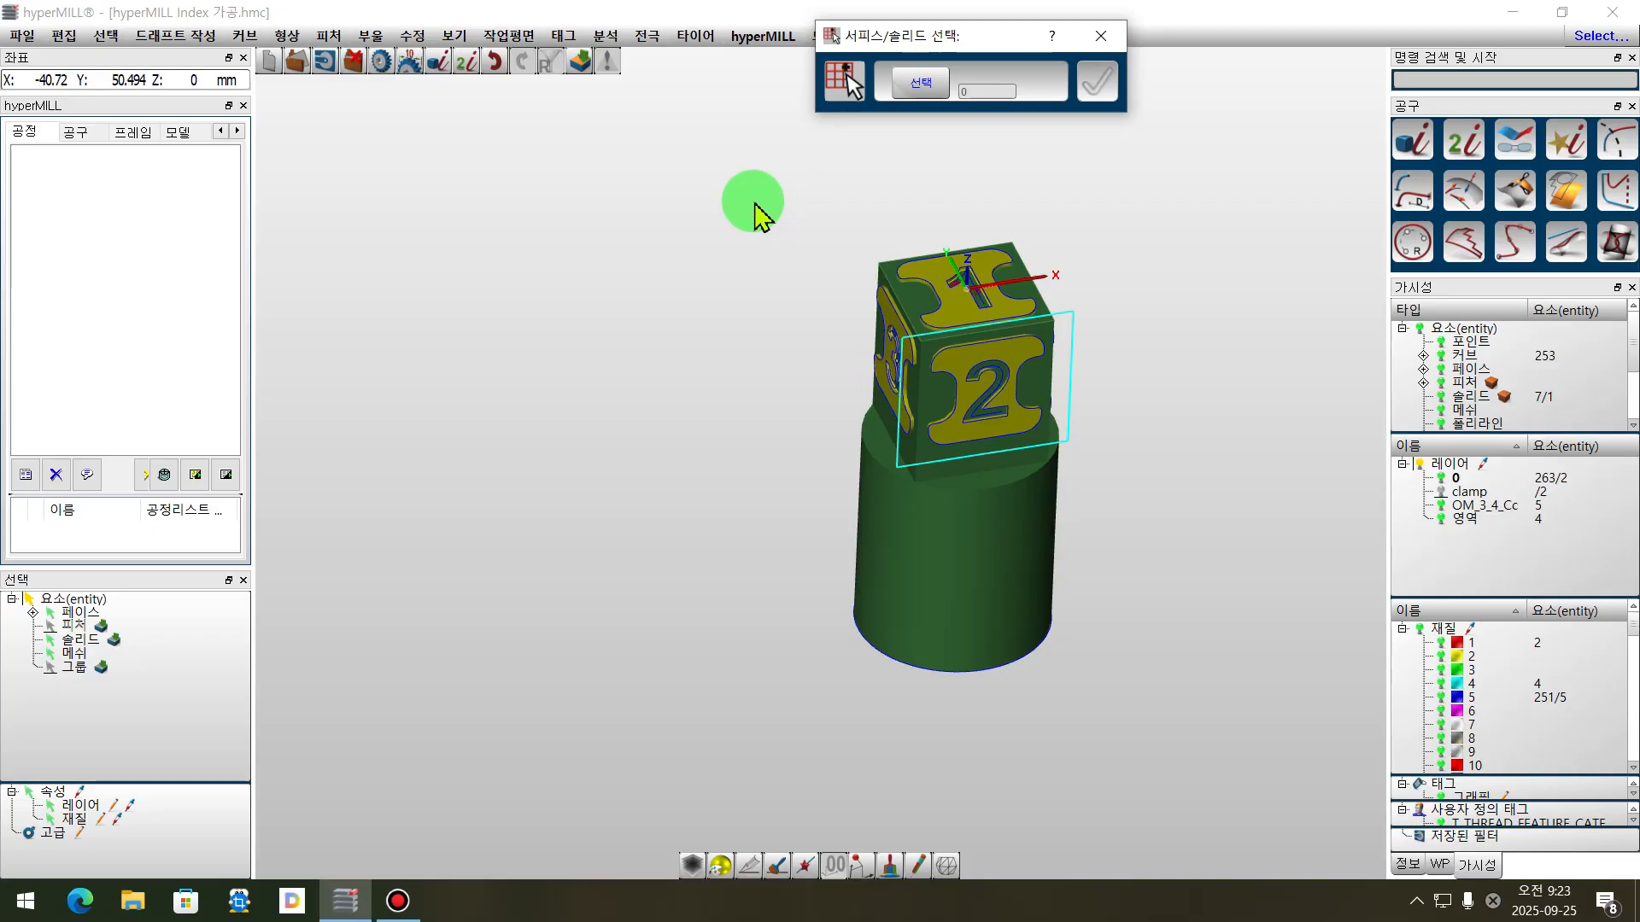
key("ctrl+a")
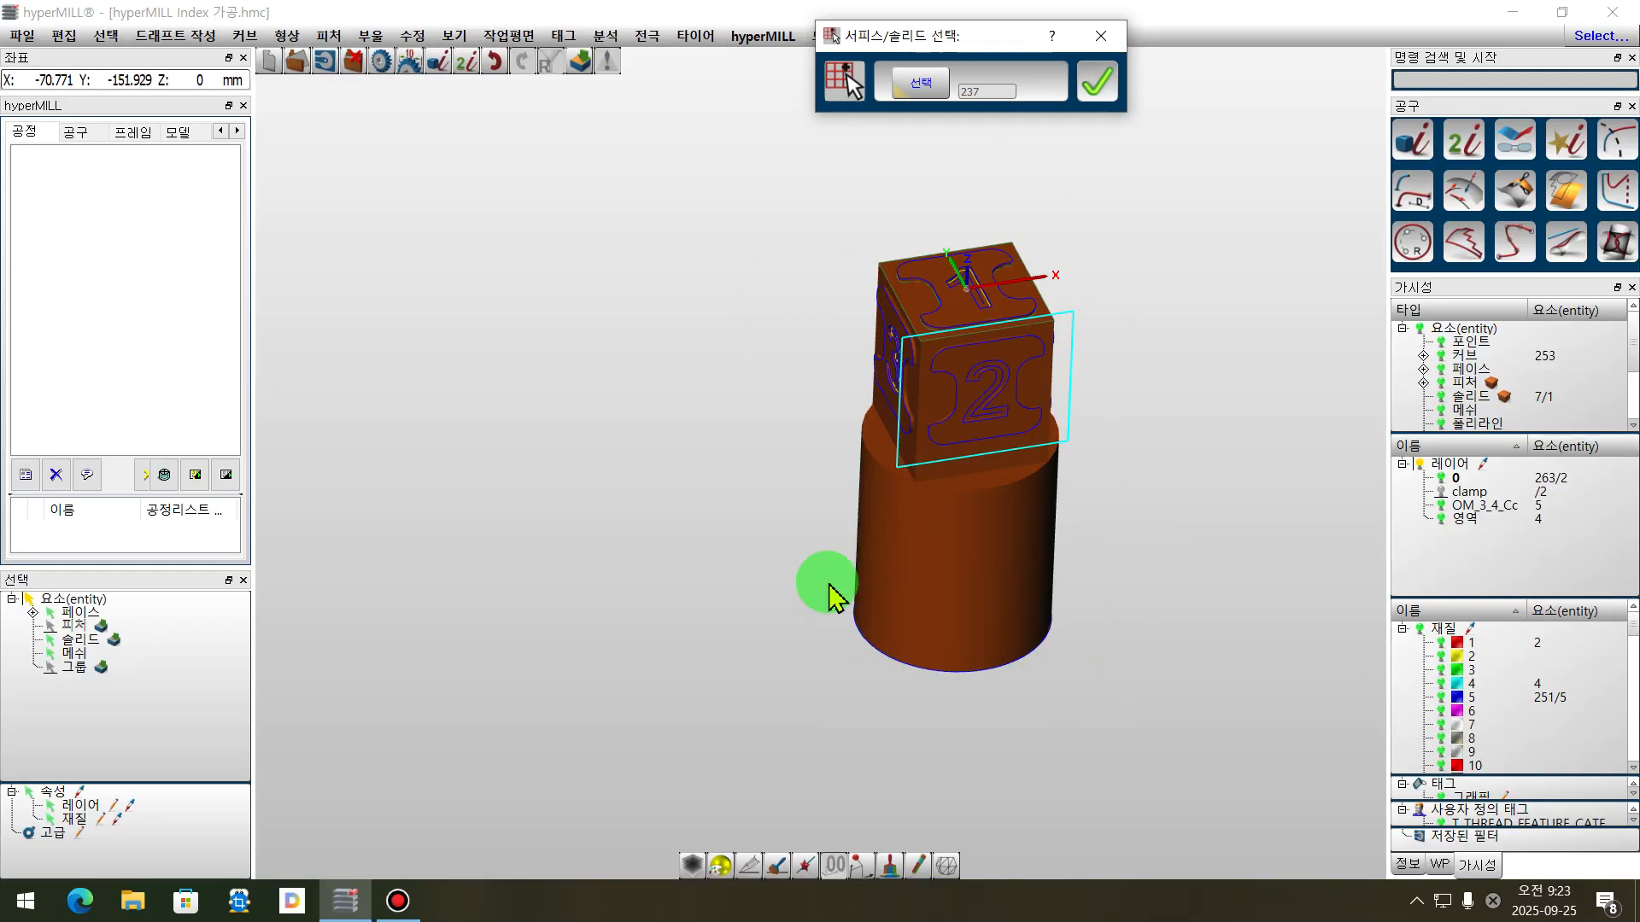
left_click(1099, 88)
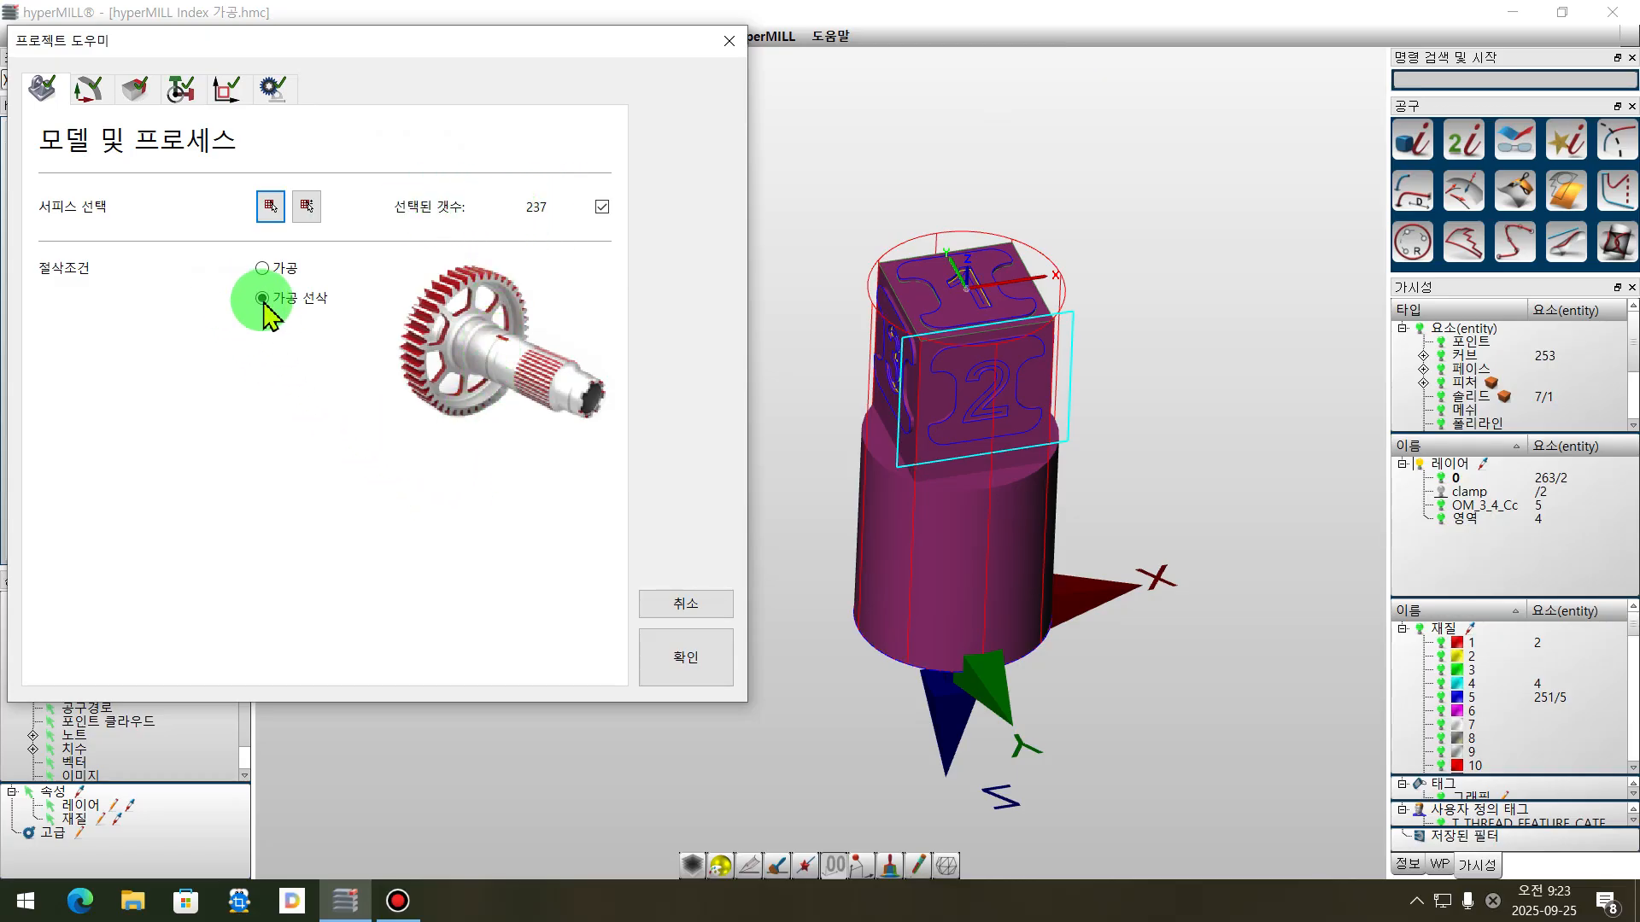
- Reverse the Z direction of the NCS so it points up from the top of the cube
left_click(89, 89)
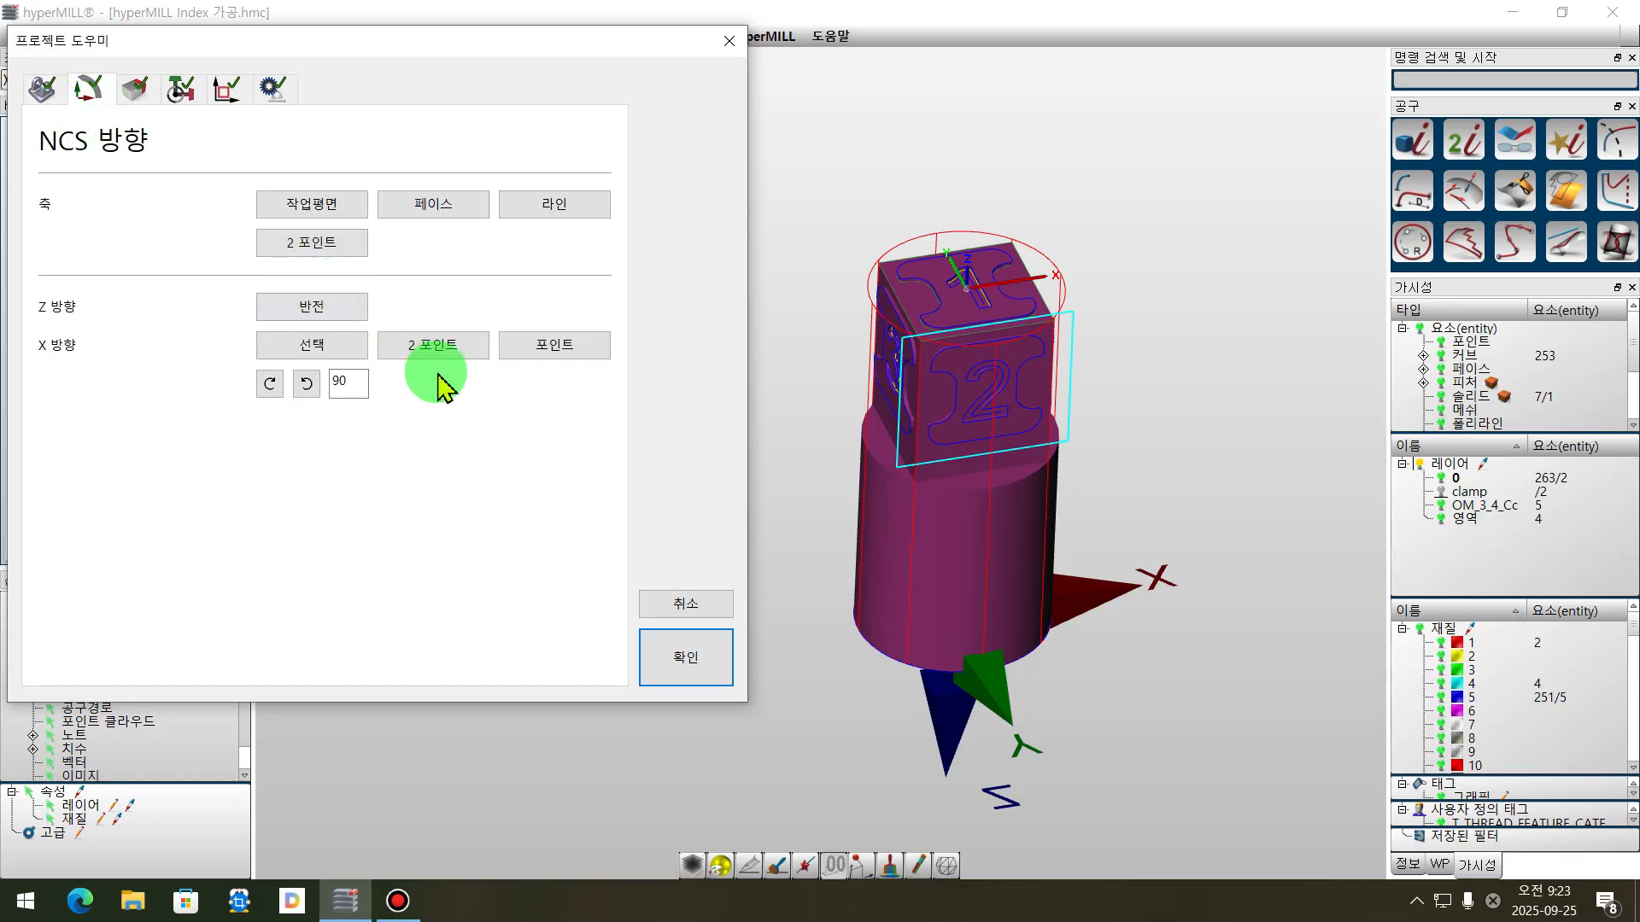
right_click_drag(1189, 485, 1146, 344)
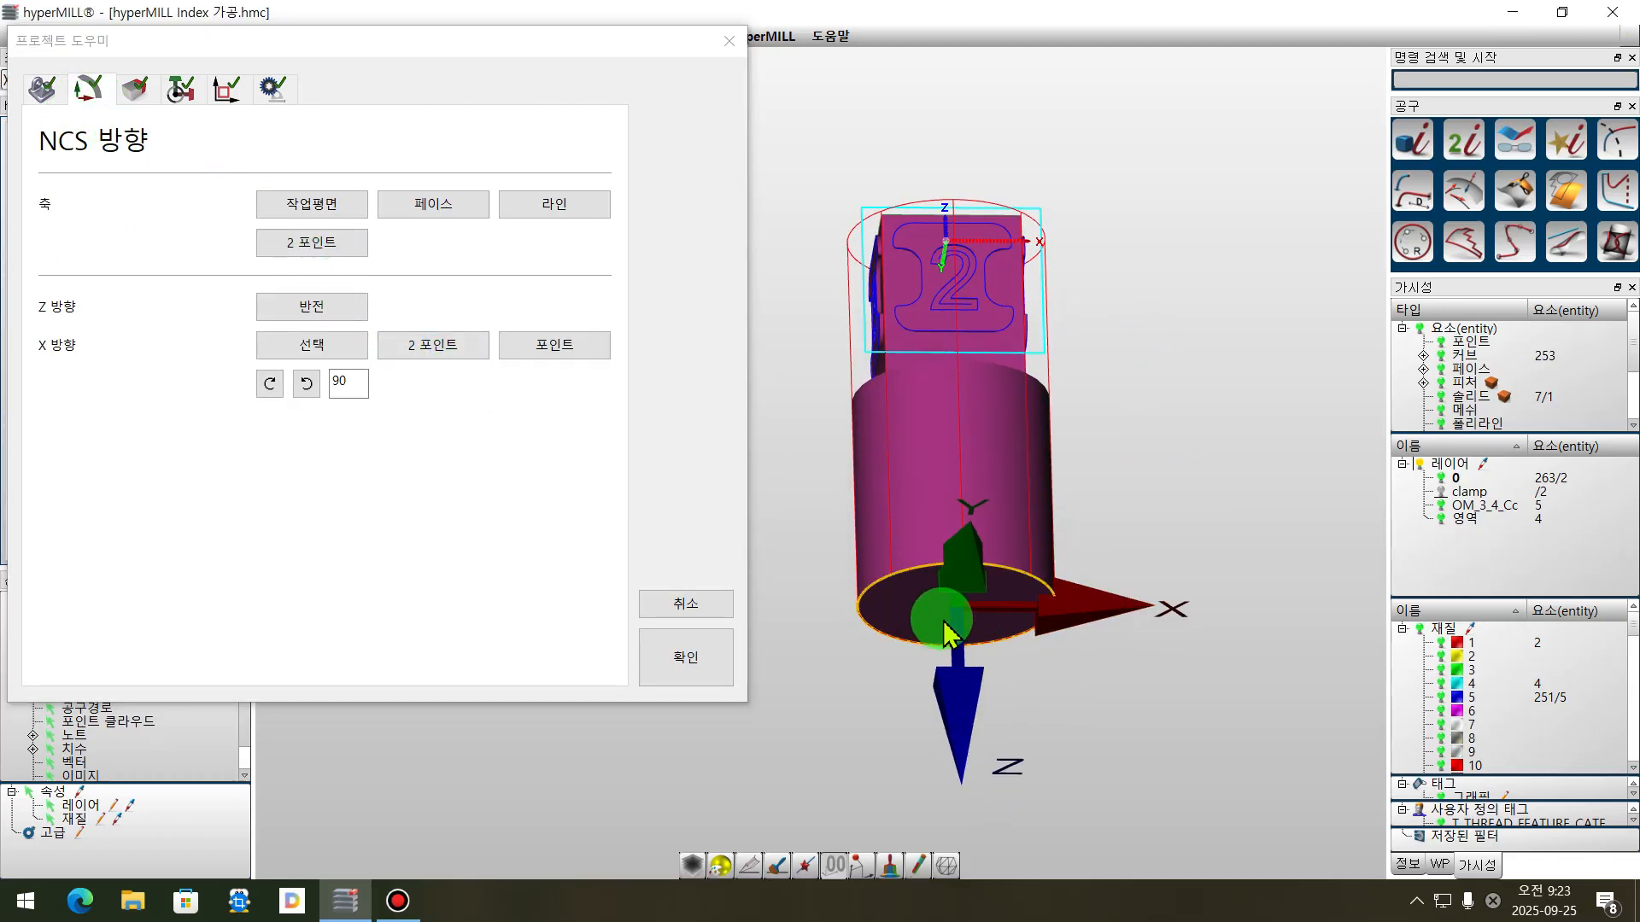
right_click_drag(955, 621, 870, 595)
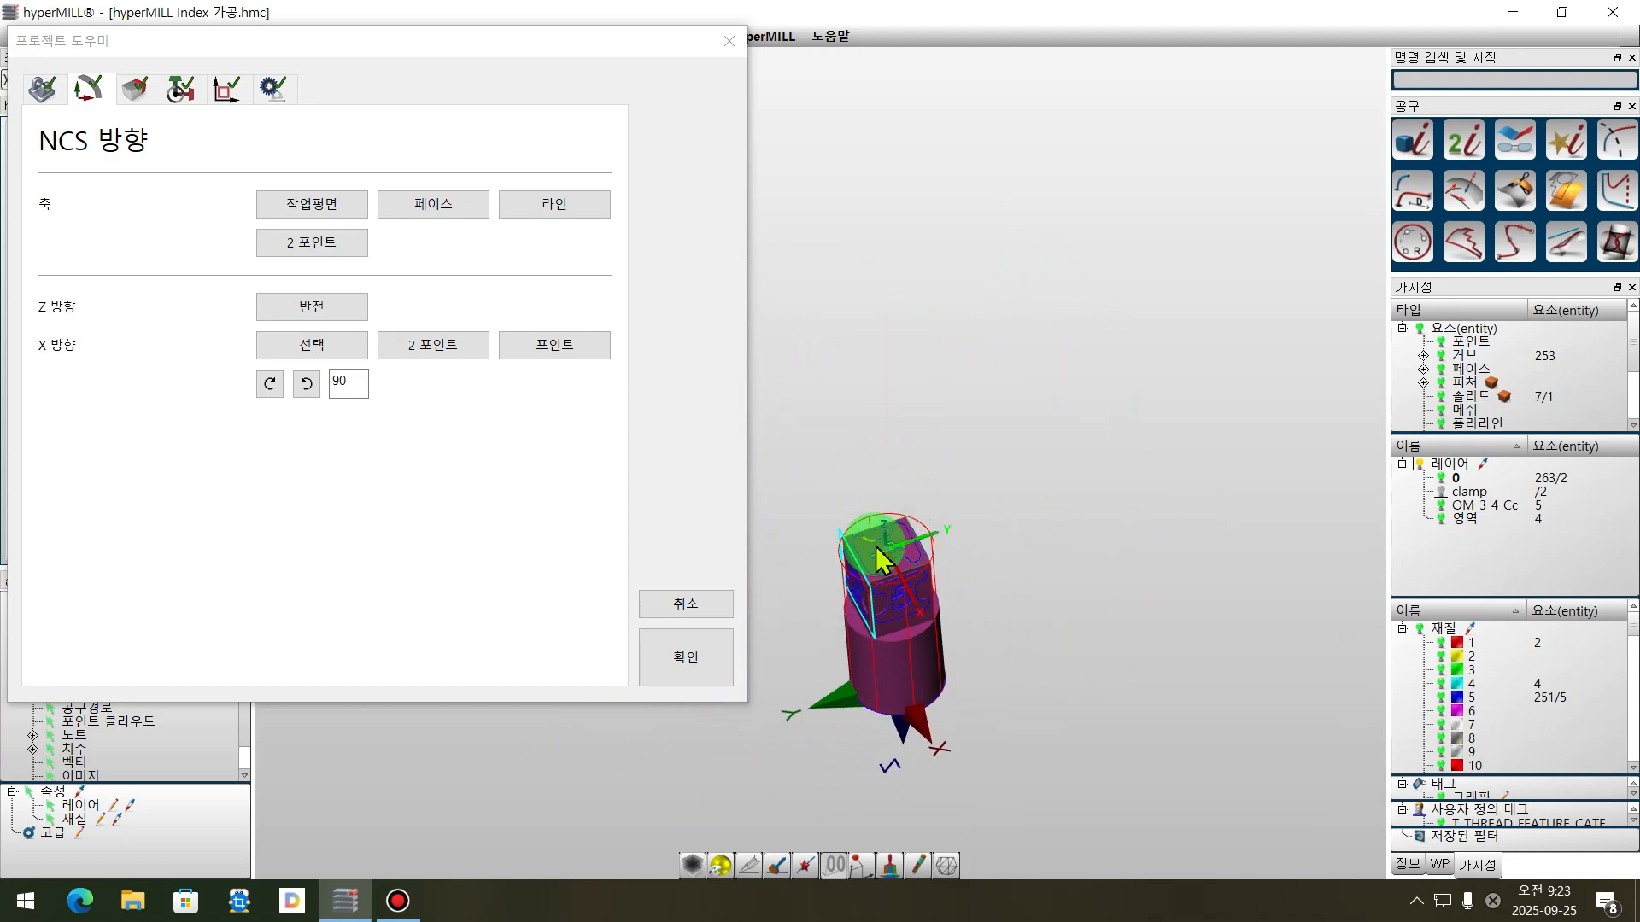
left_click(328, 307)
right_click_drag(956, 551, 899, 444)
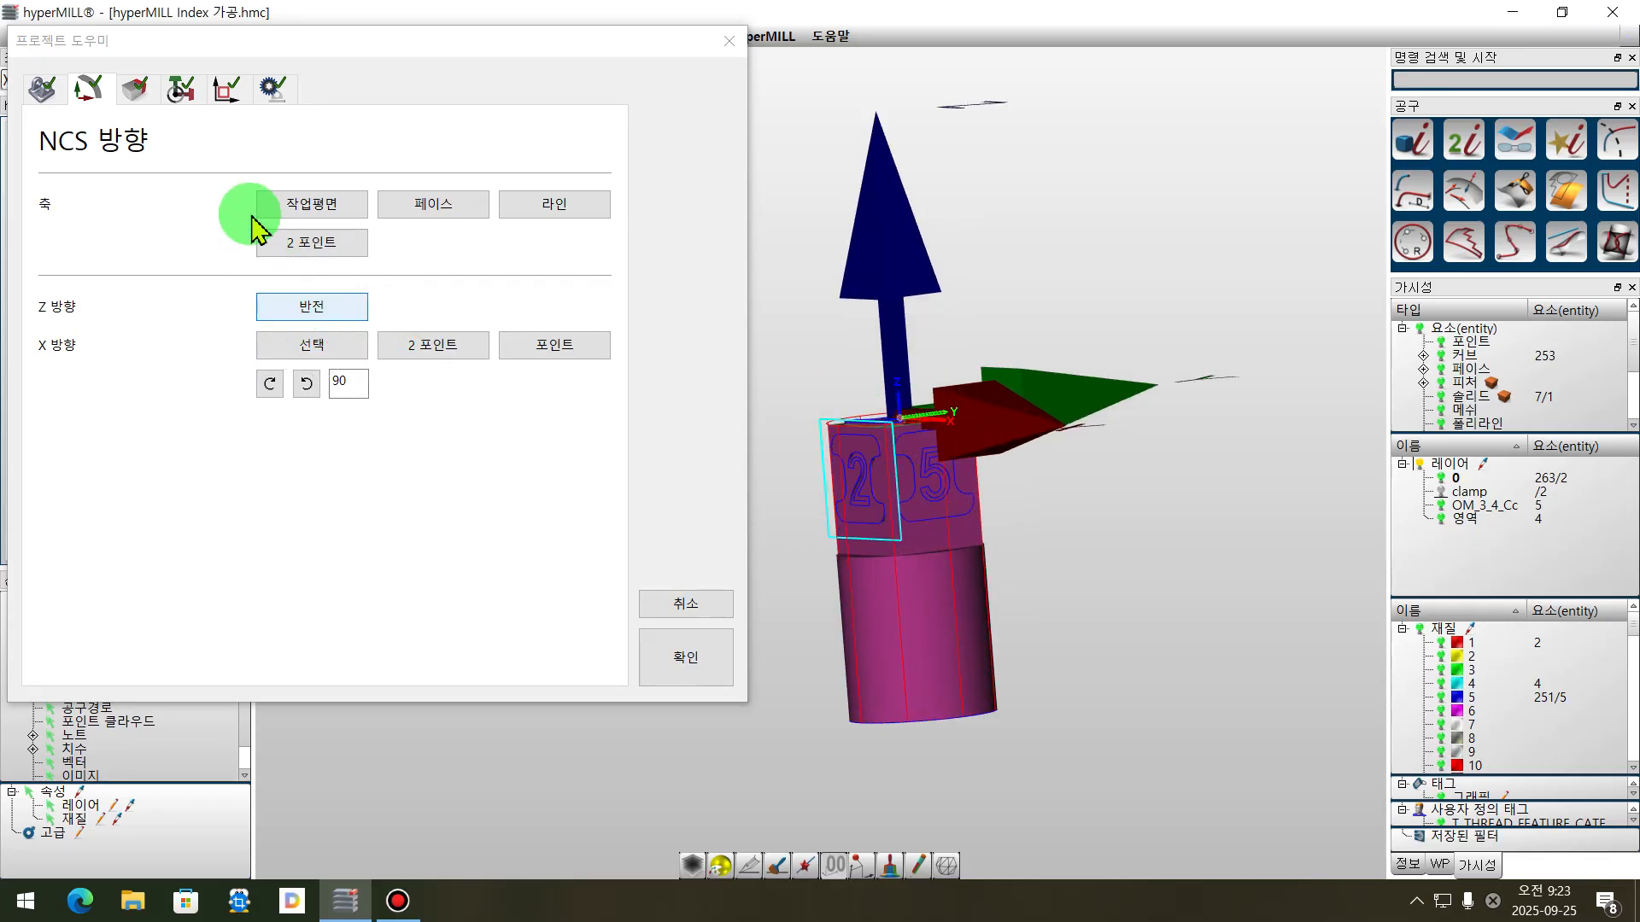
- Examine the stock (소재) length and diameter settings against the cylindrical stock outline around the numbered cube part
left_click(137, 90)
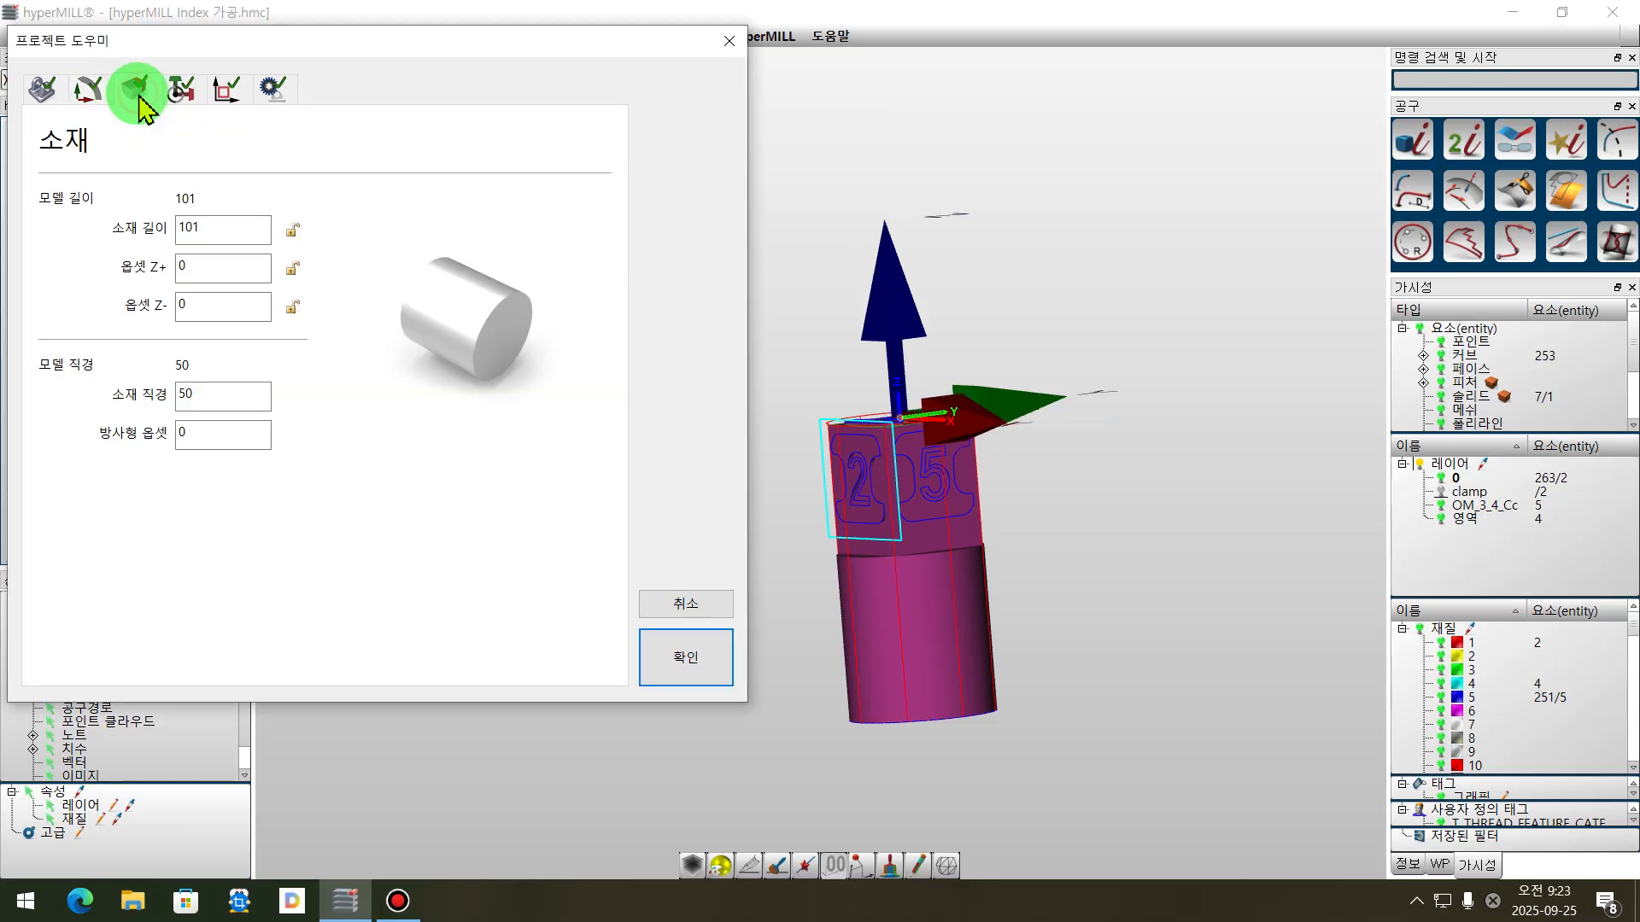
middle_click_drag(1254, 540, 1245, 557)
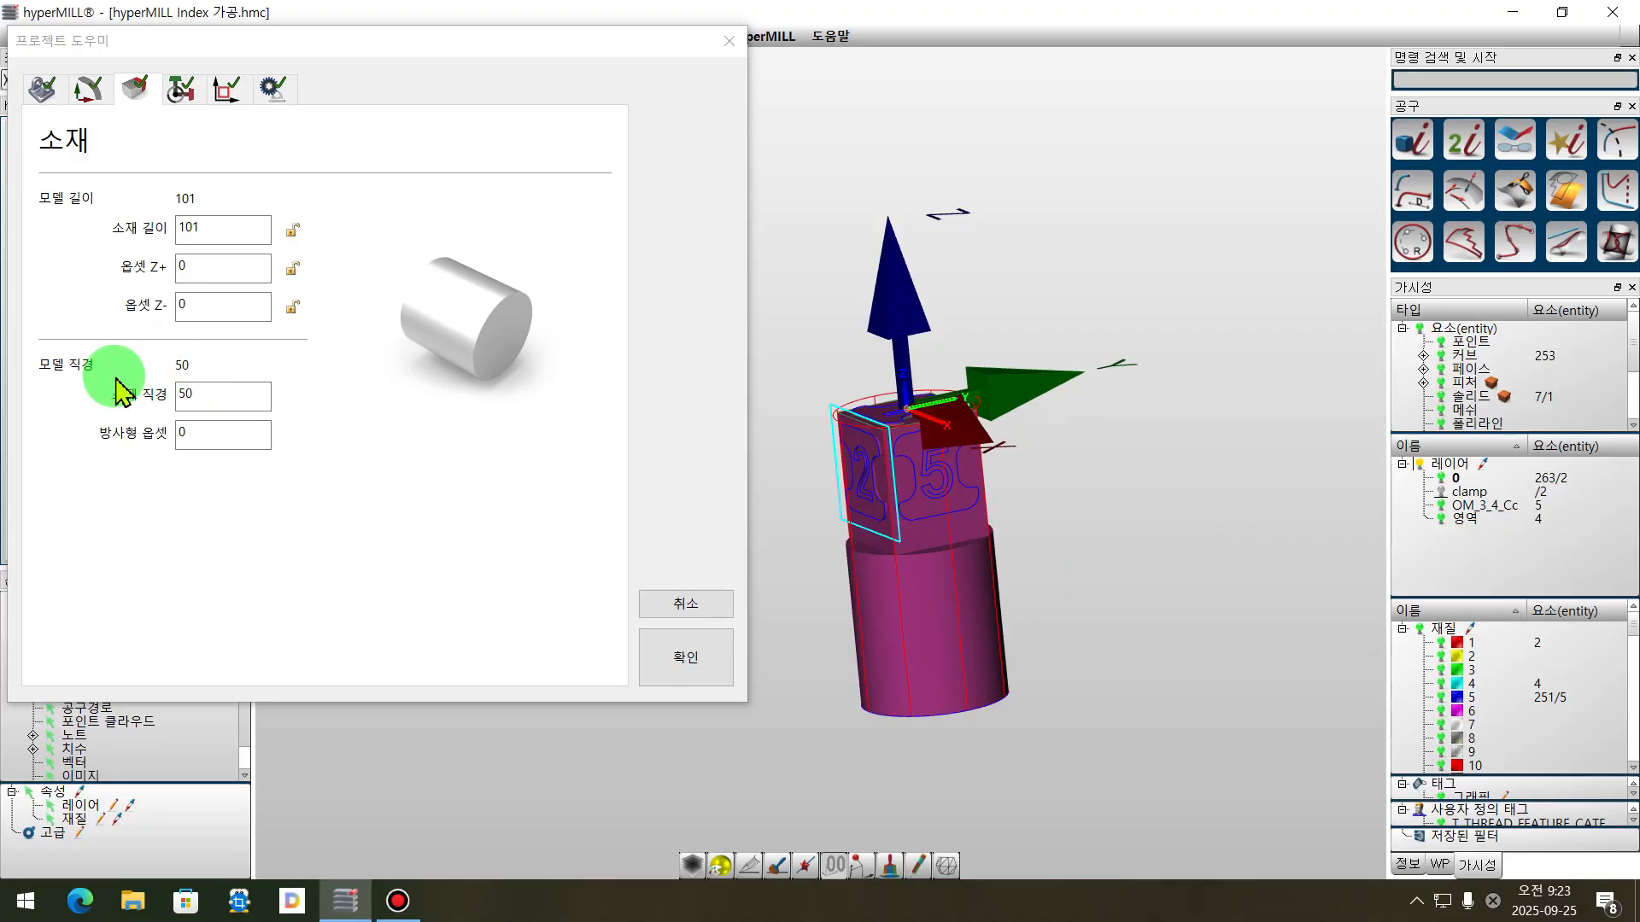
middle_click_drag(883, 502, 864, 586)
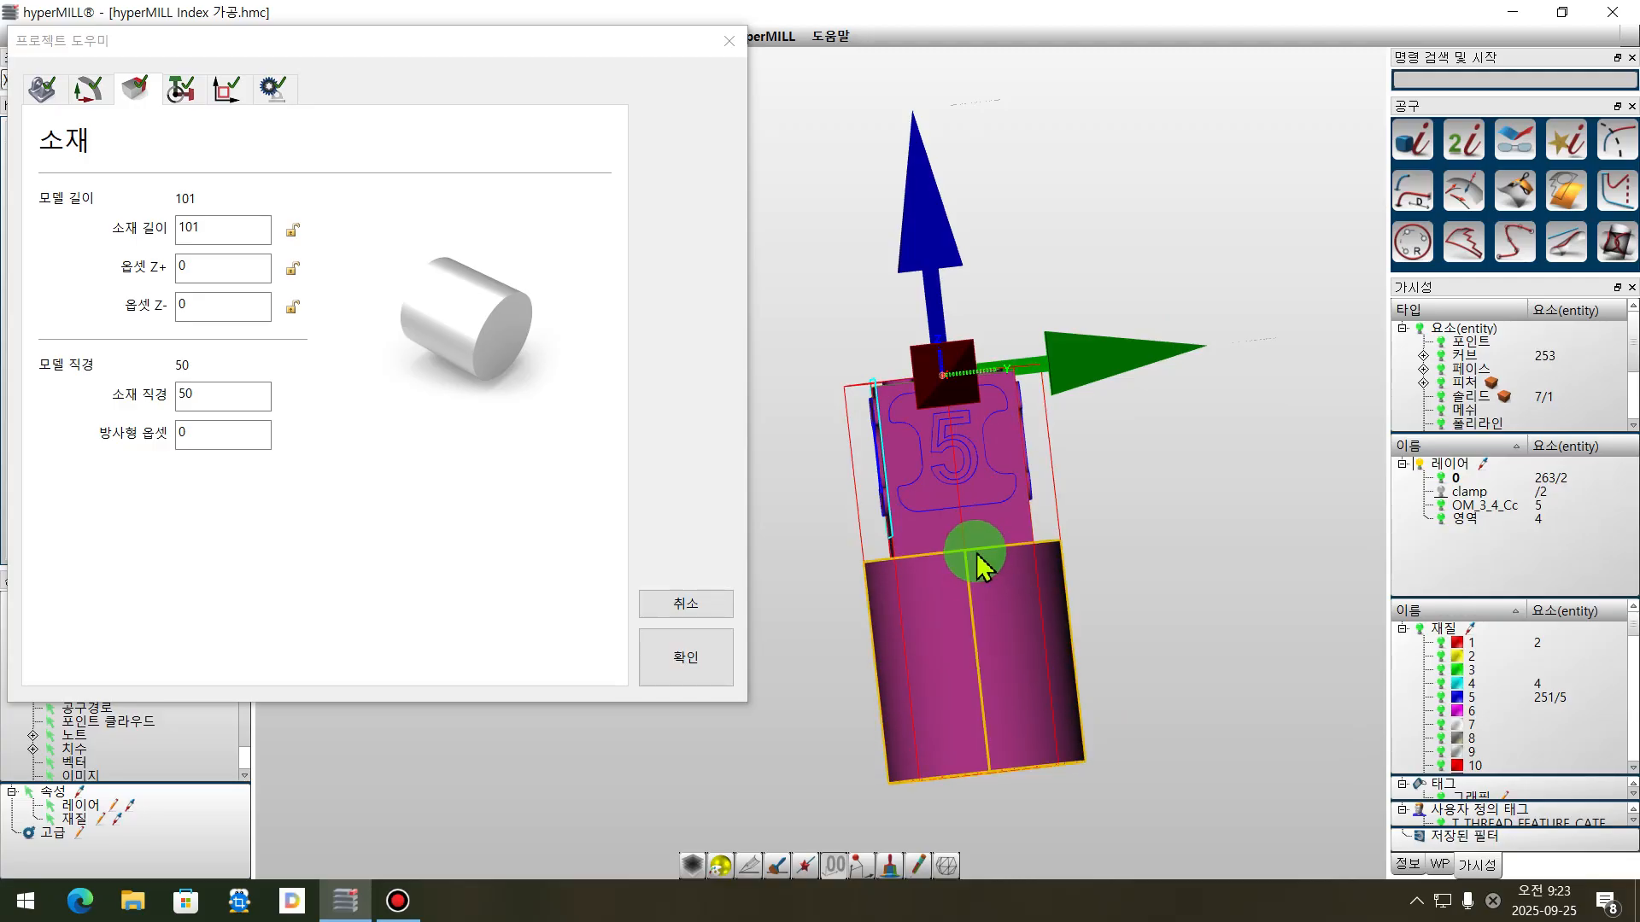
scroll(897, 450, "up", 5)
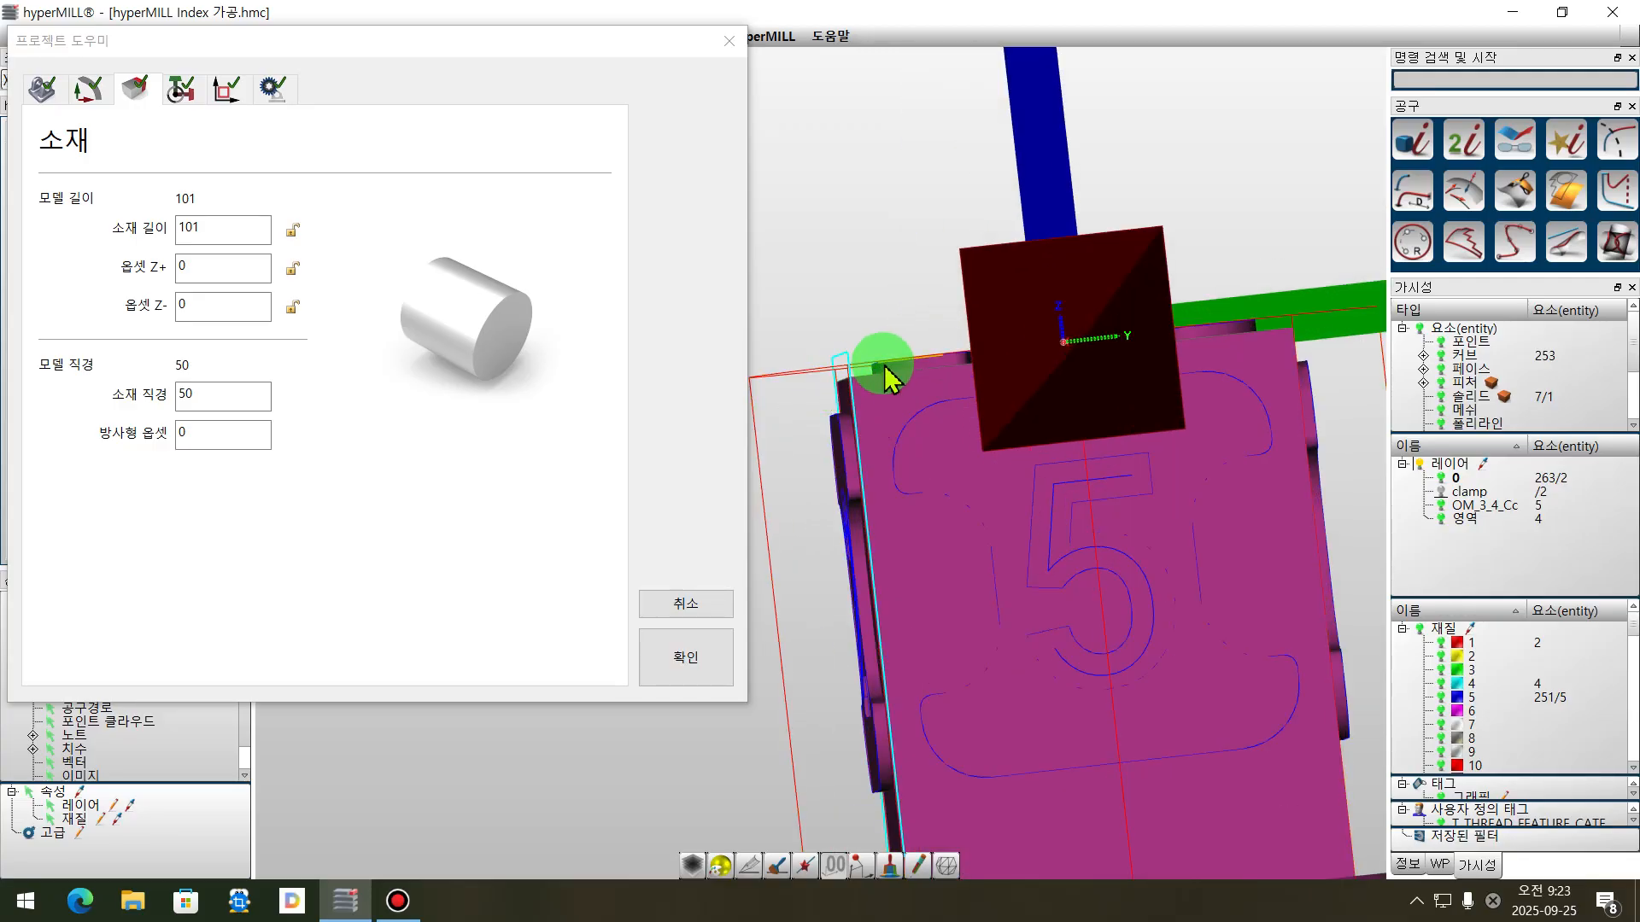
scroll(888, 371, "down", 5)
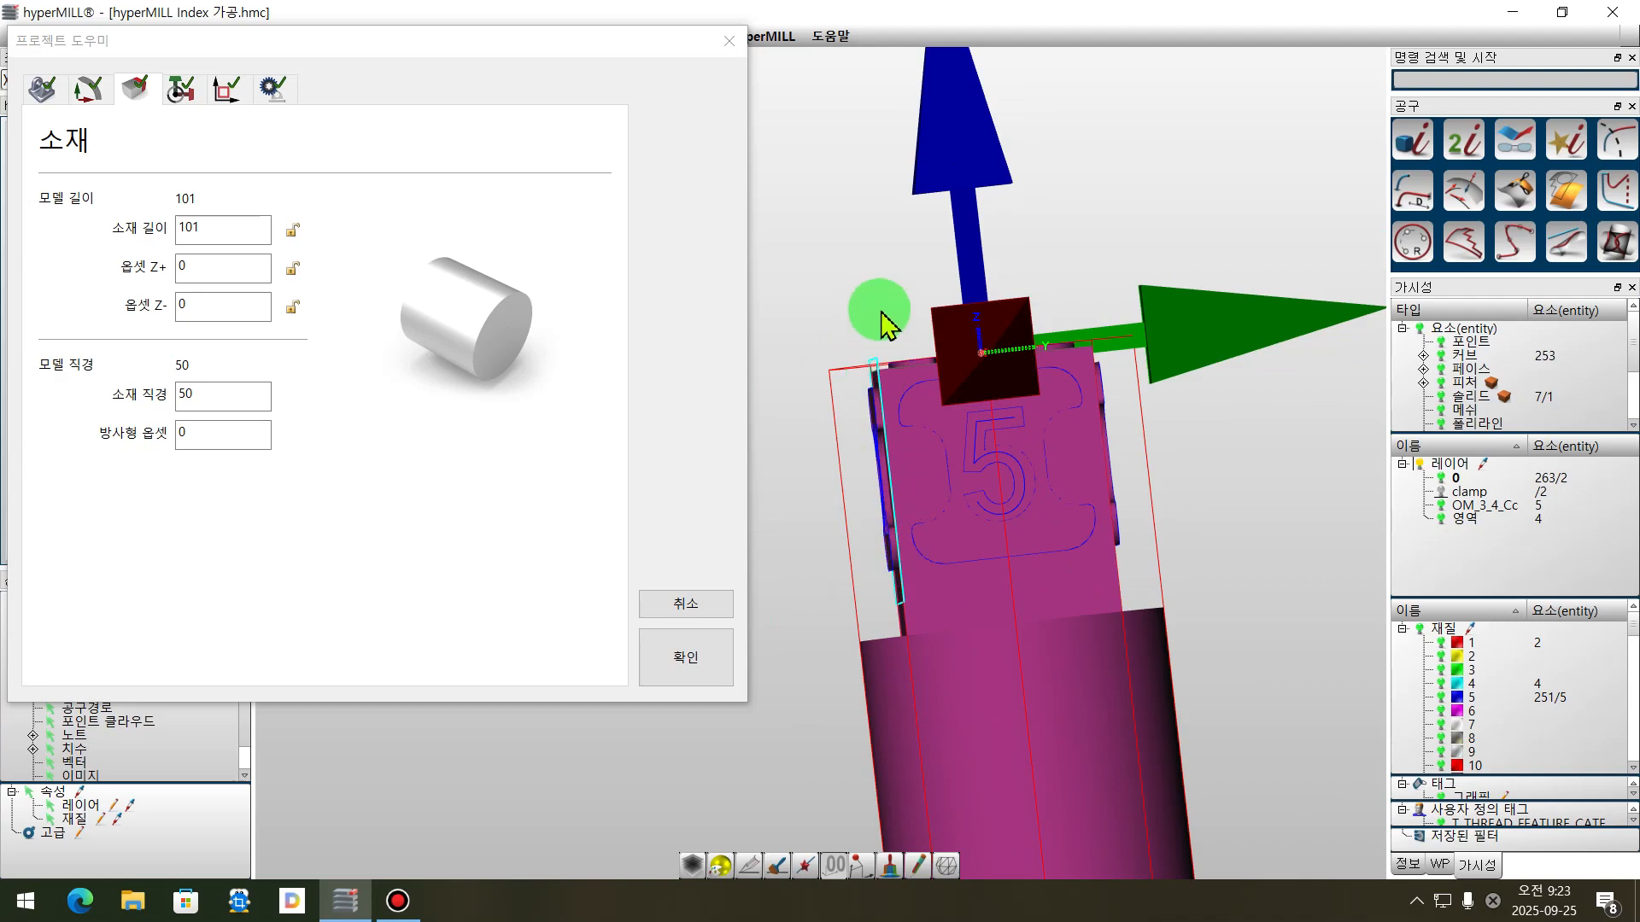
scroll(884, 325, "down", 2)
left_click(235, 226)
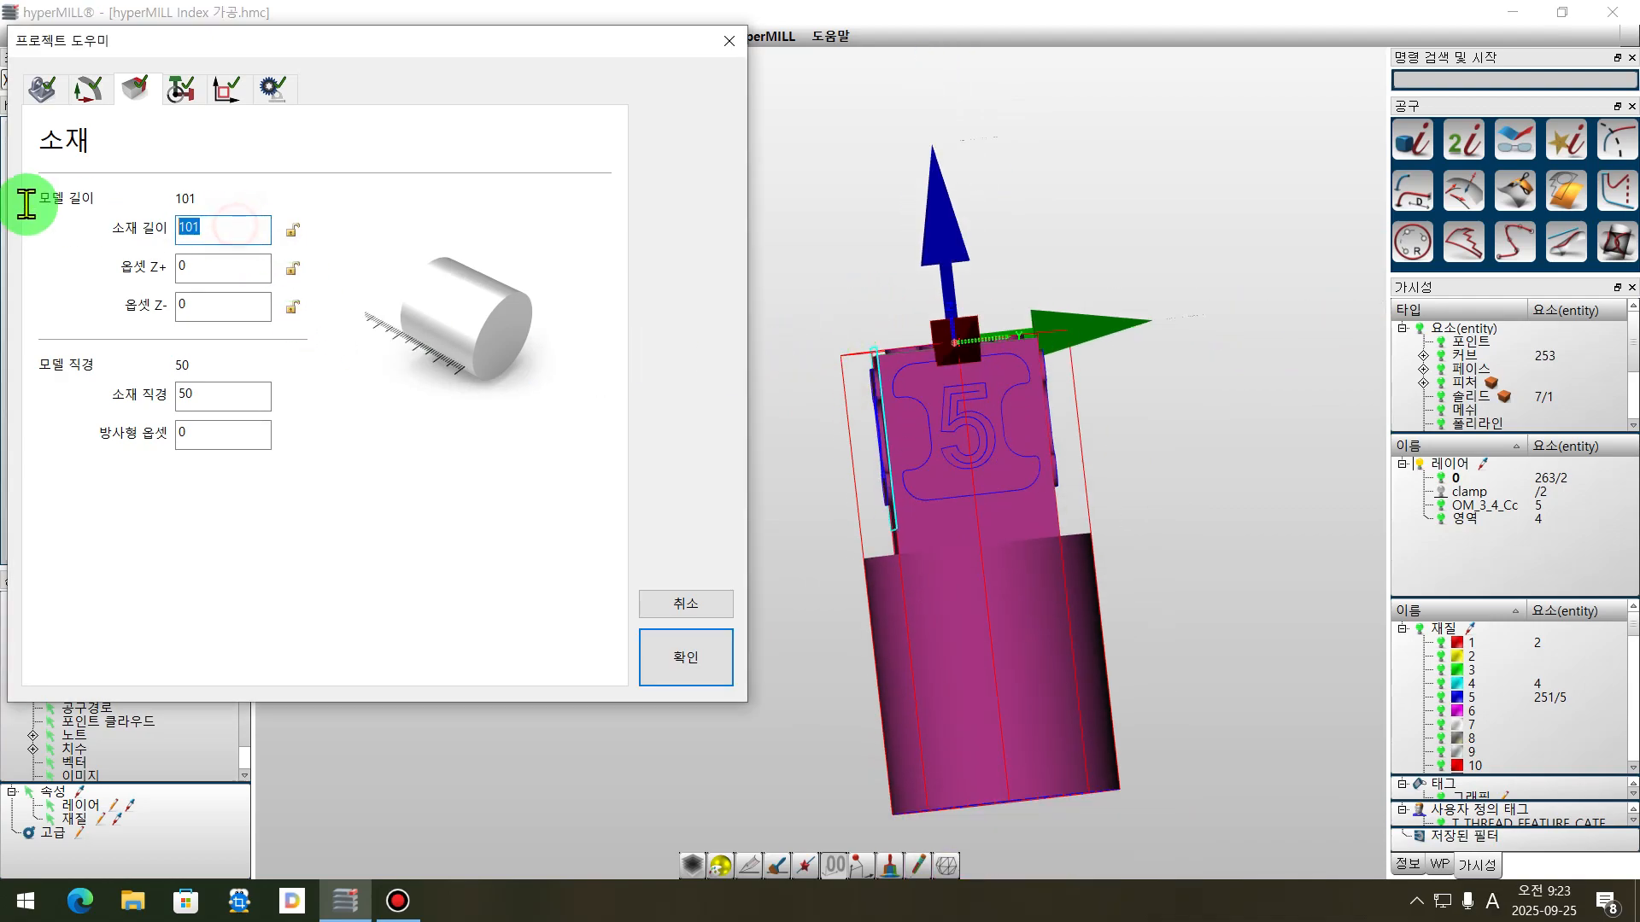
left_click(220, 395)
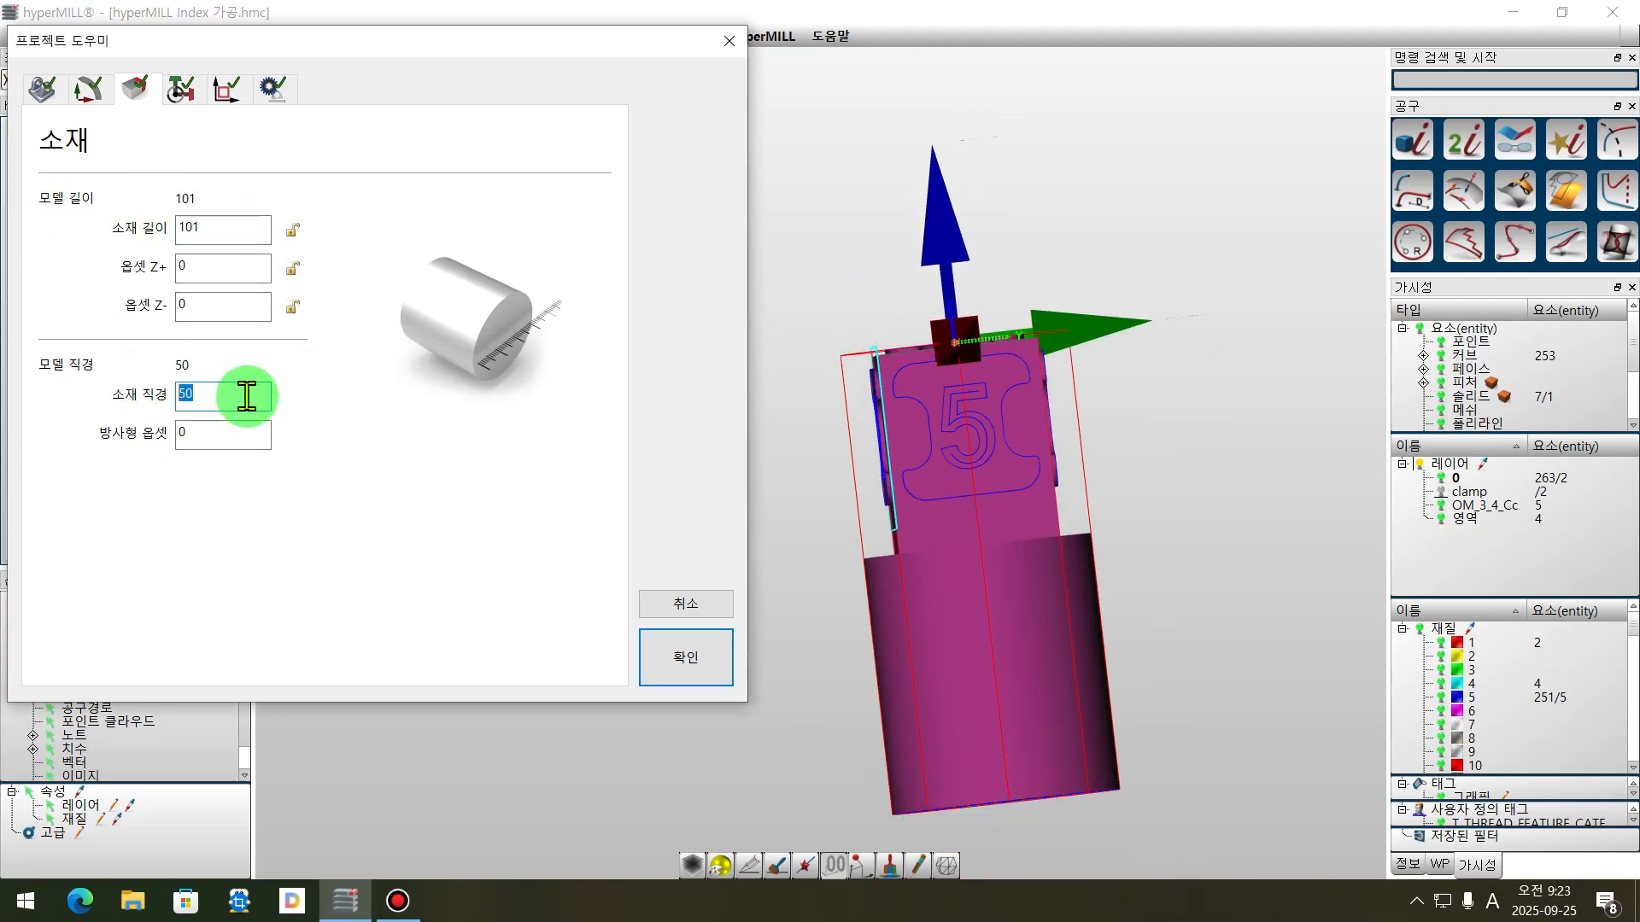
- Try the model (모델) as the reference for the NCS position, and switch back to the stock (소재) at Z+
left_click(181, 88)
middle_click_drag(1206, 447, 1171, 512)
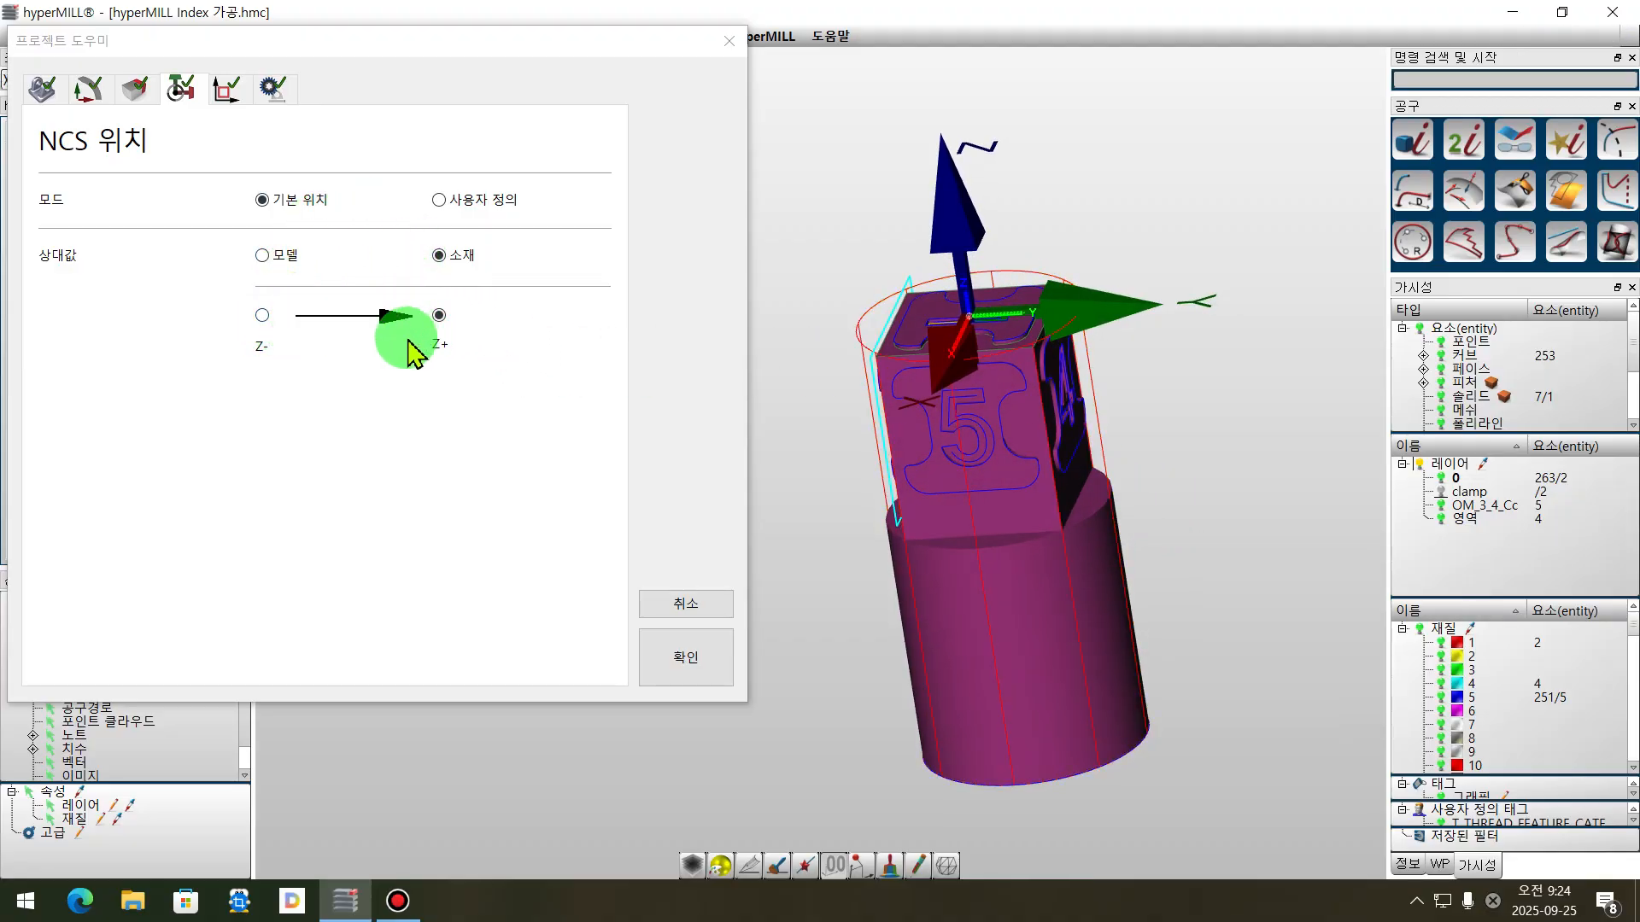
middle_click_drag(1199, 540, 1124, 524)
left_click(440, 270)
middle_click_drag(1295, 548, 1025, 513)
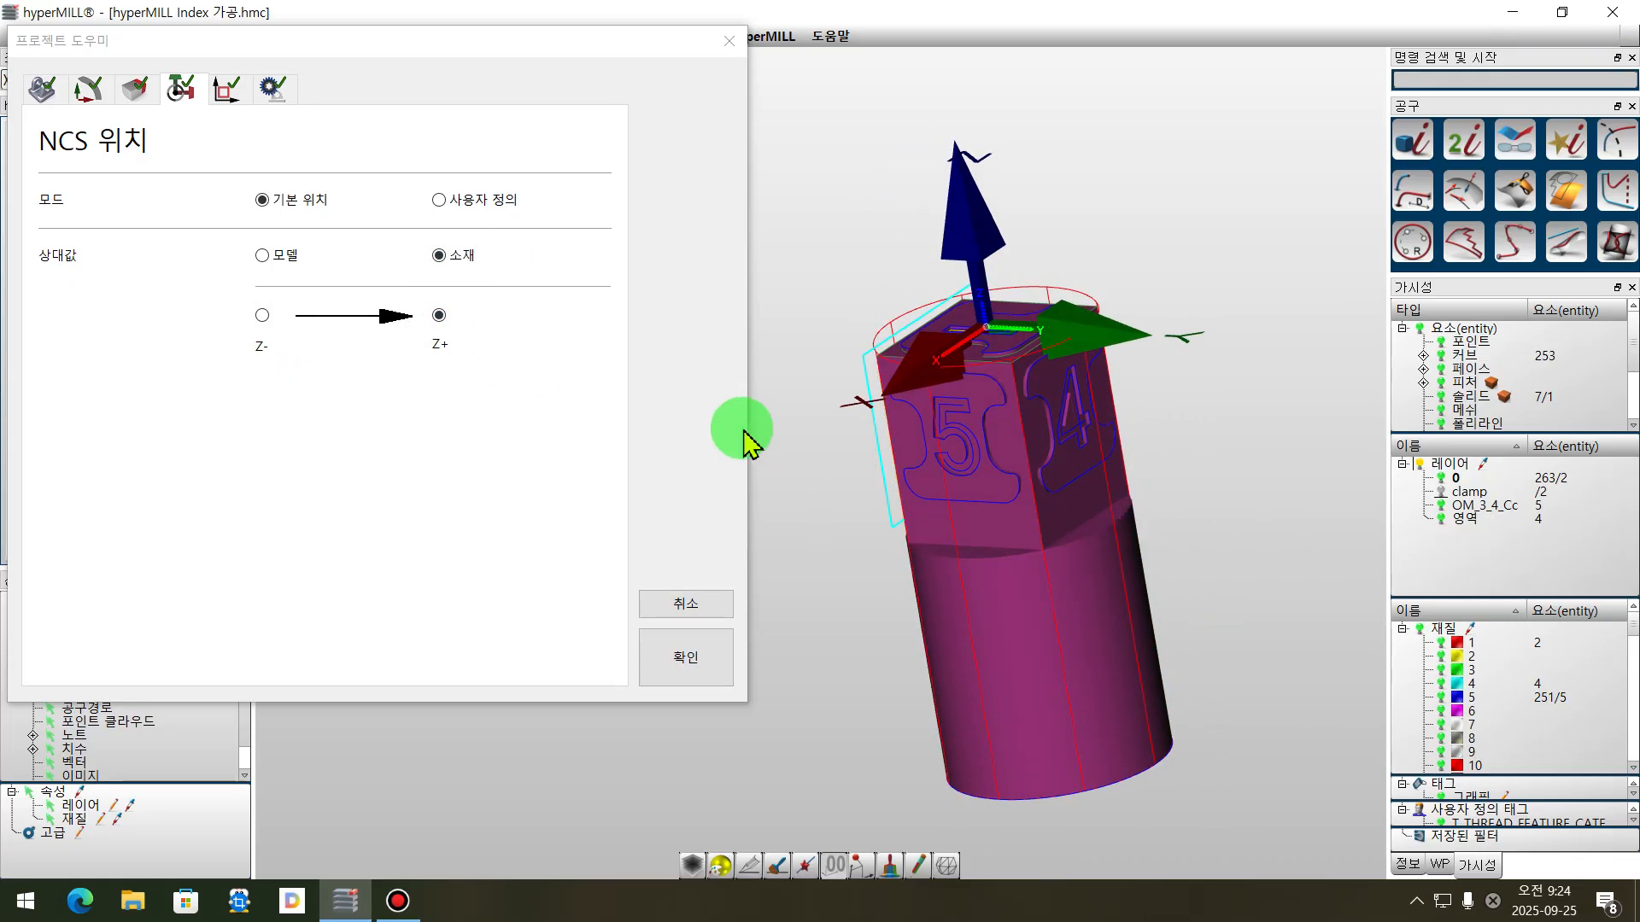
middle_click_drag(1076, 405, 1208, 370)
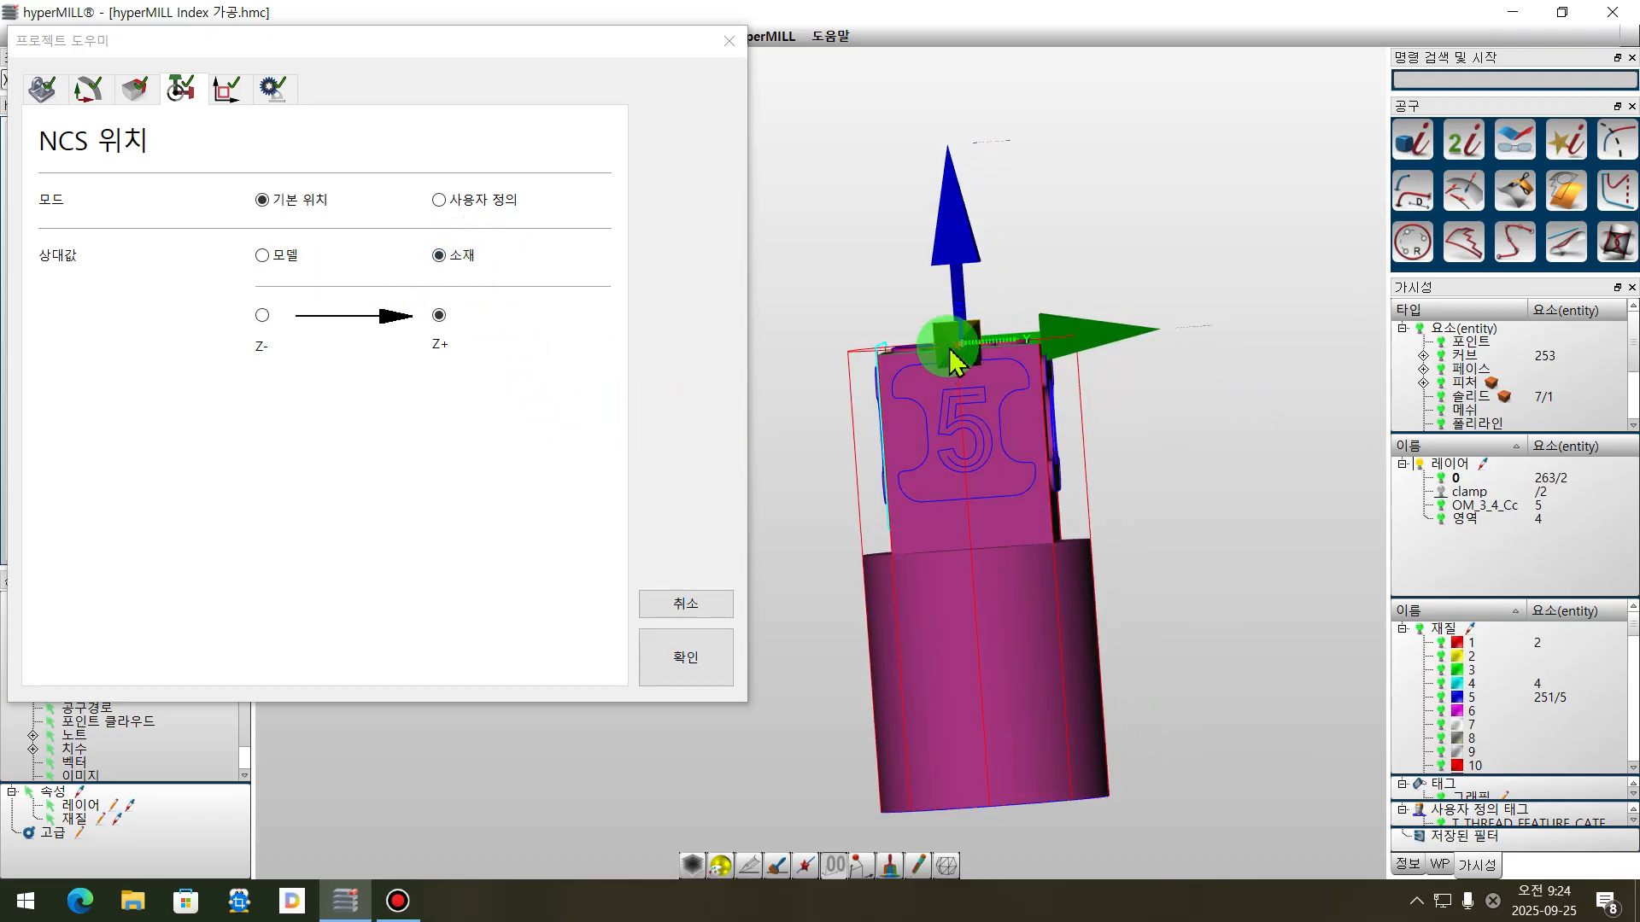
left_click(264, 256)
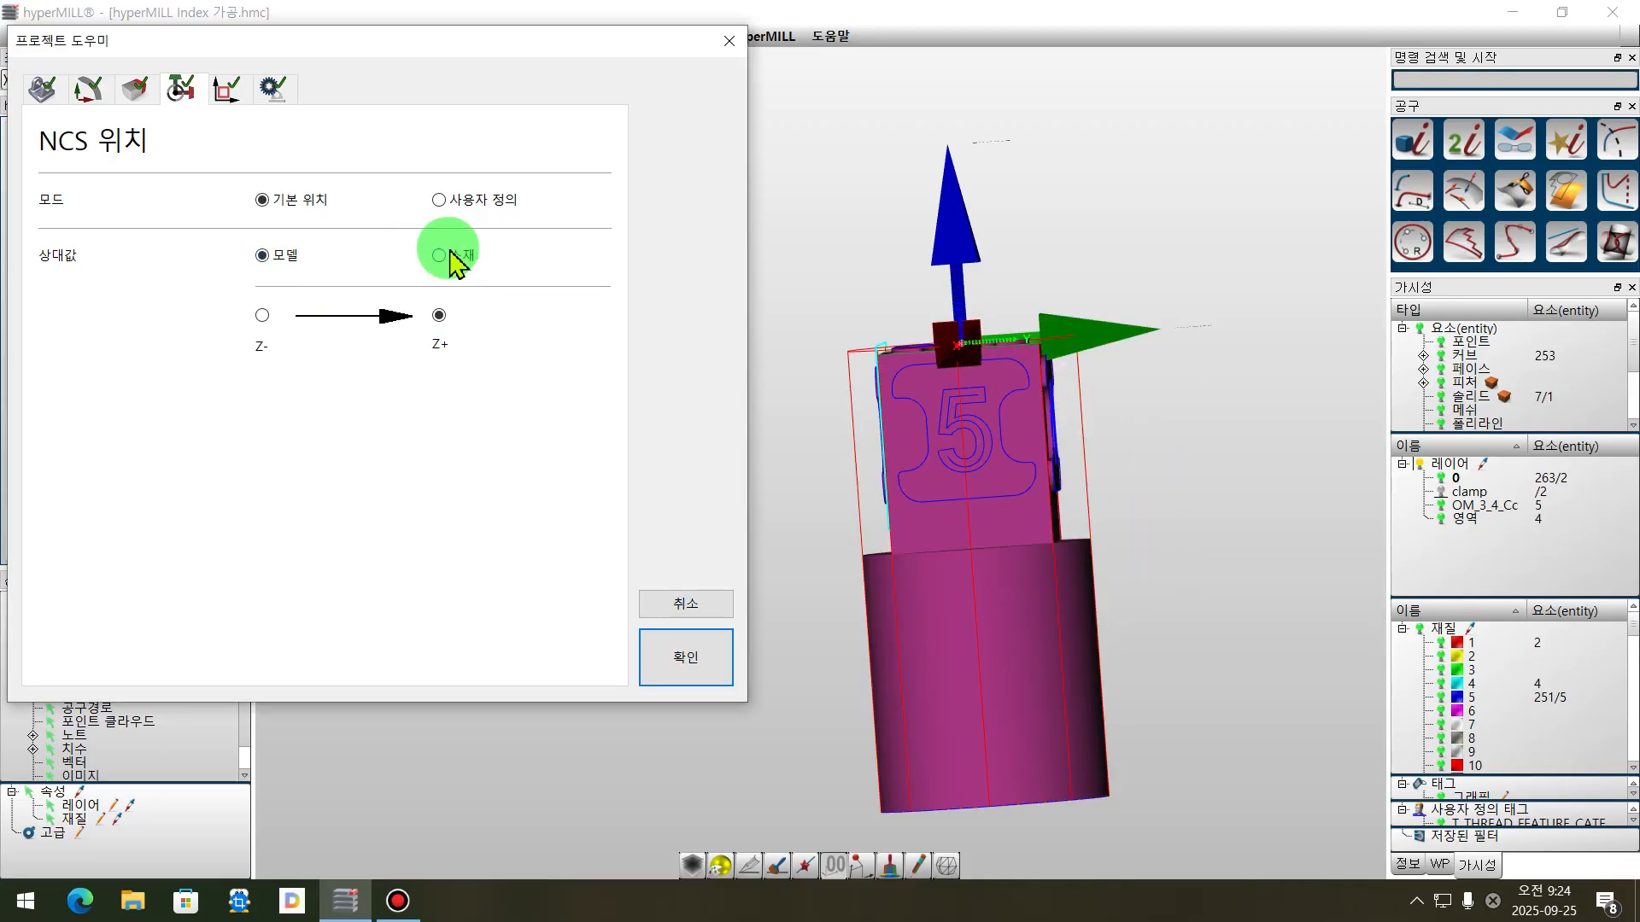
right_click_drag(951, 350, 973, 538)
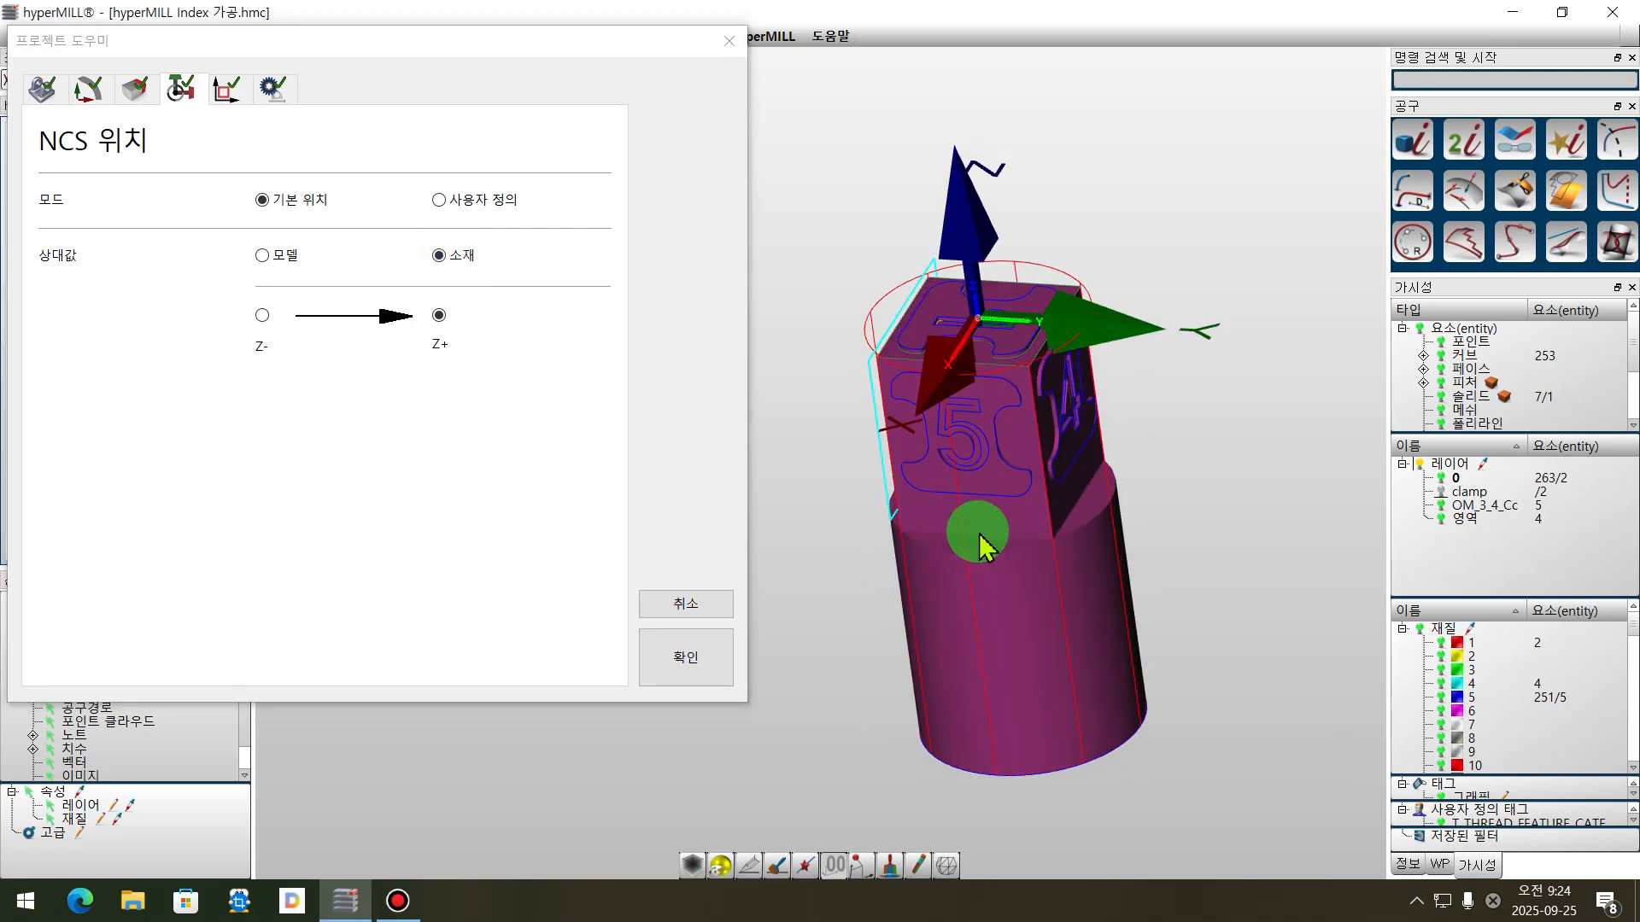
- Set the stock's Z+ offset (옵셋 Z+) to 2 and inspect the stock outline above the cube
left_click(89, 88)
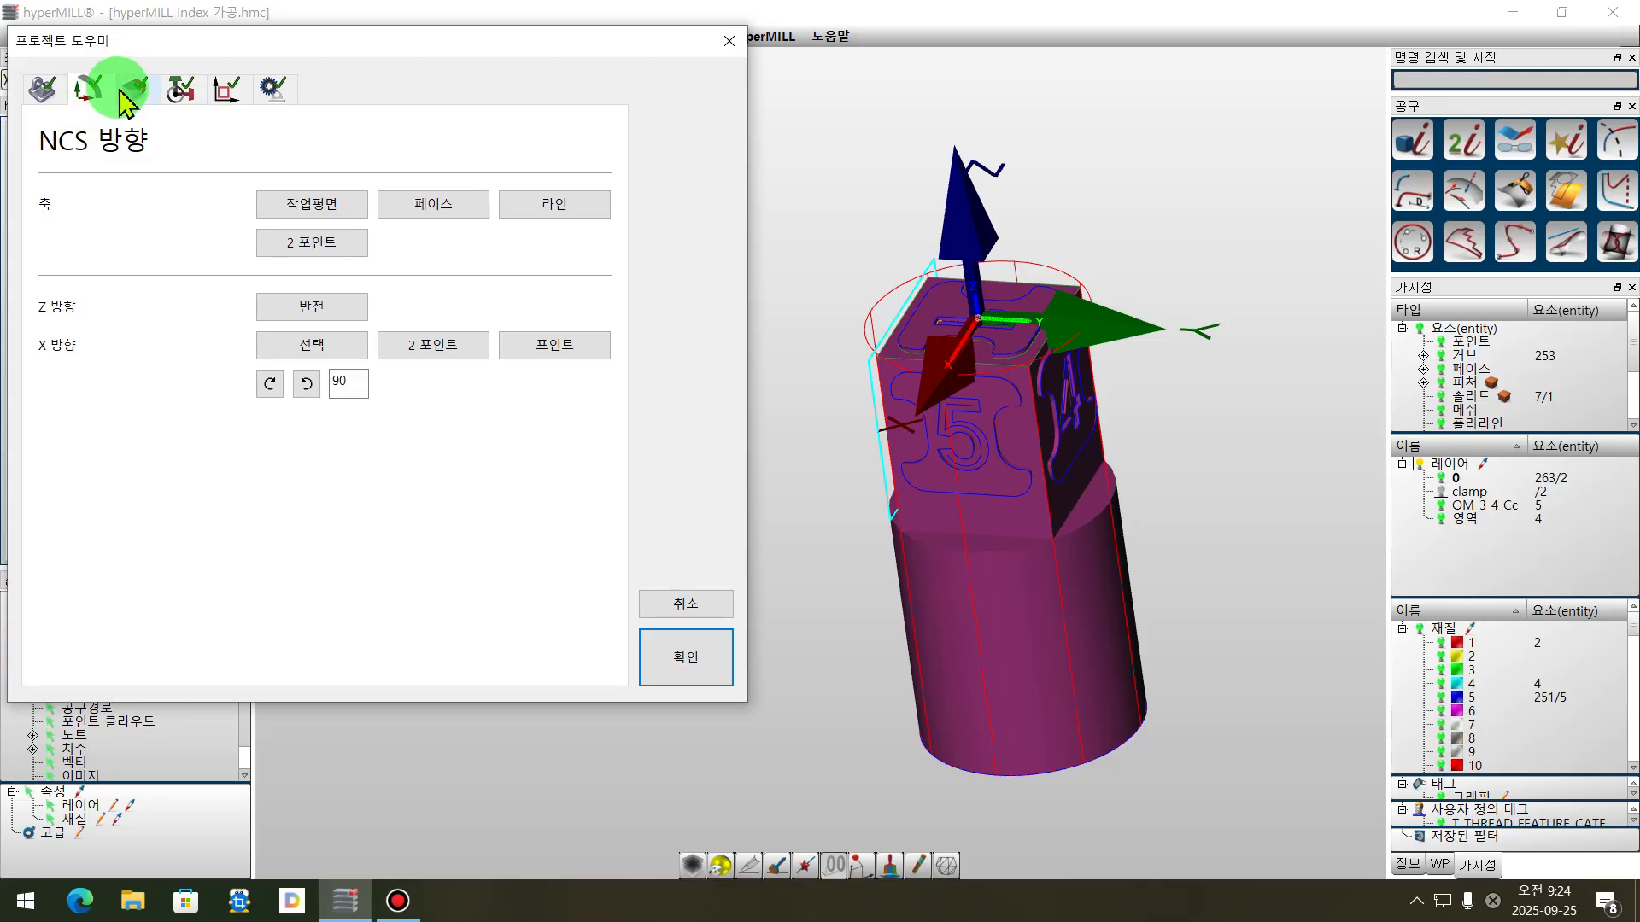
left_click(132, 88)
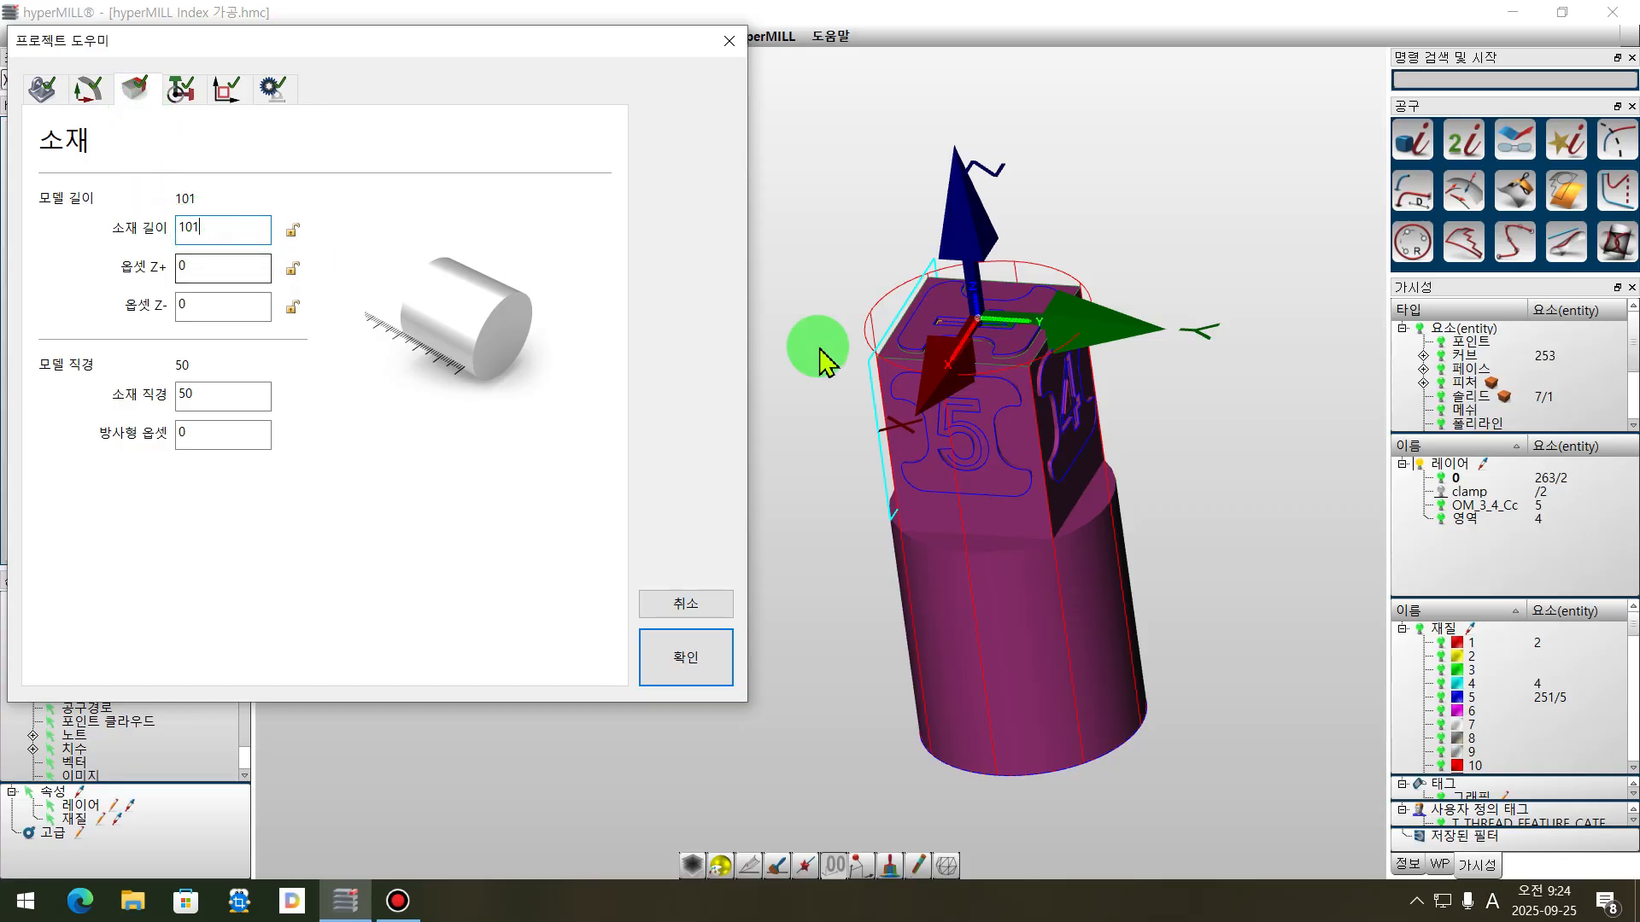
middle_click_drag(1069, 392, 1016, 368)
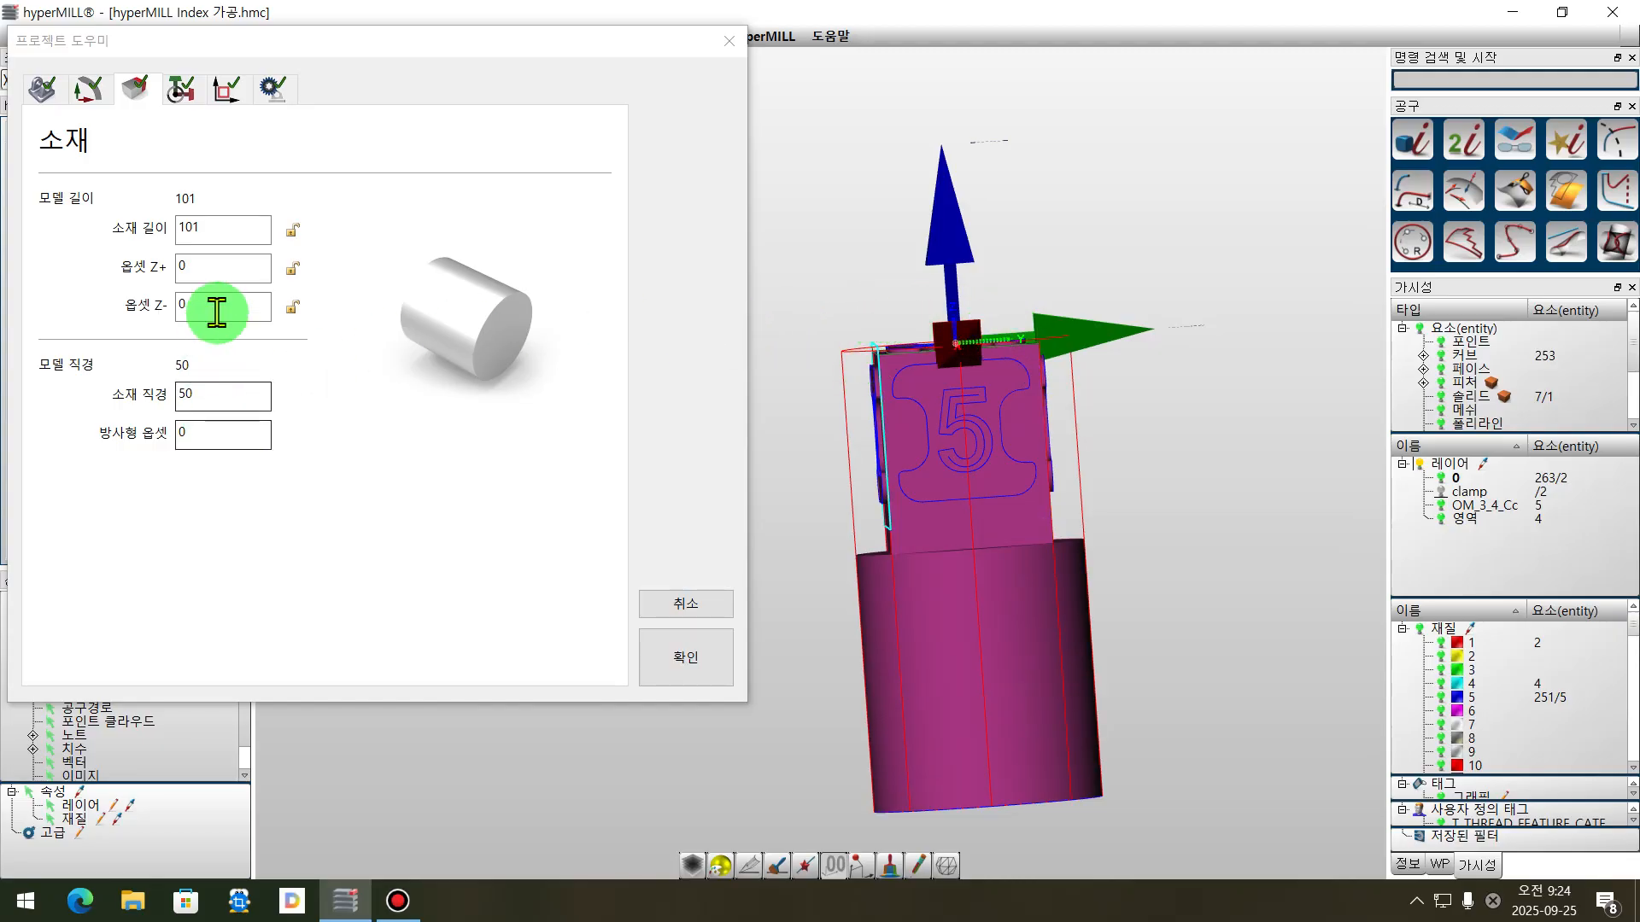
left_click(227, 229)
left_click(220, 274)
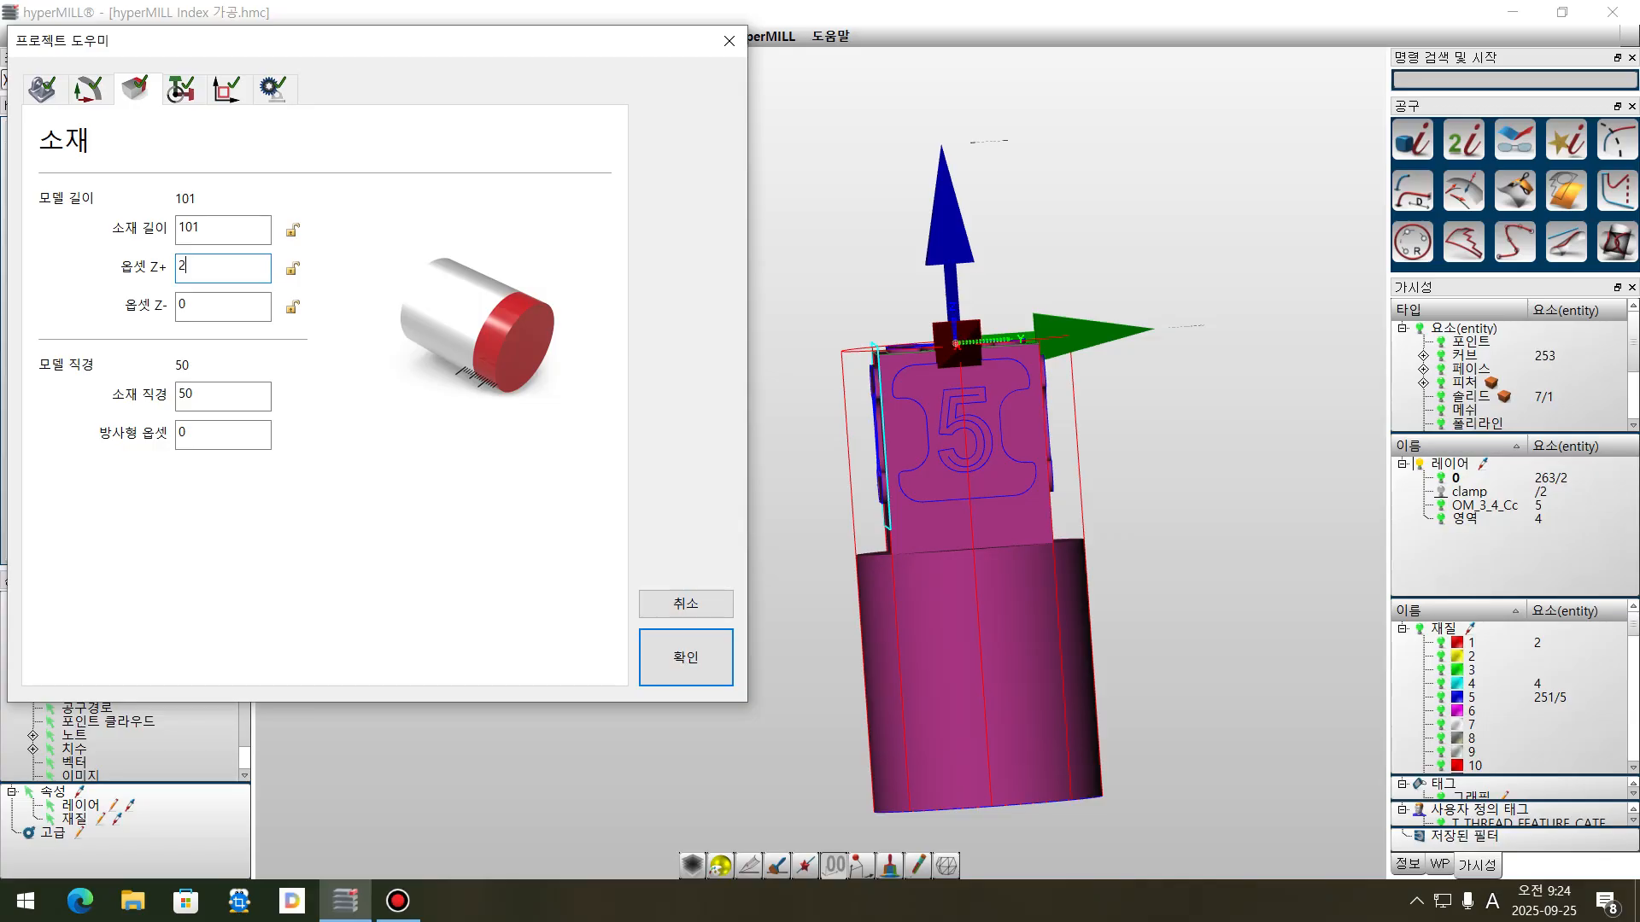
key("Tab")
scroll(952, 368, "up", 5)
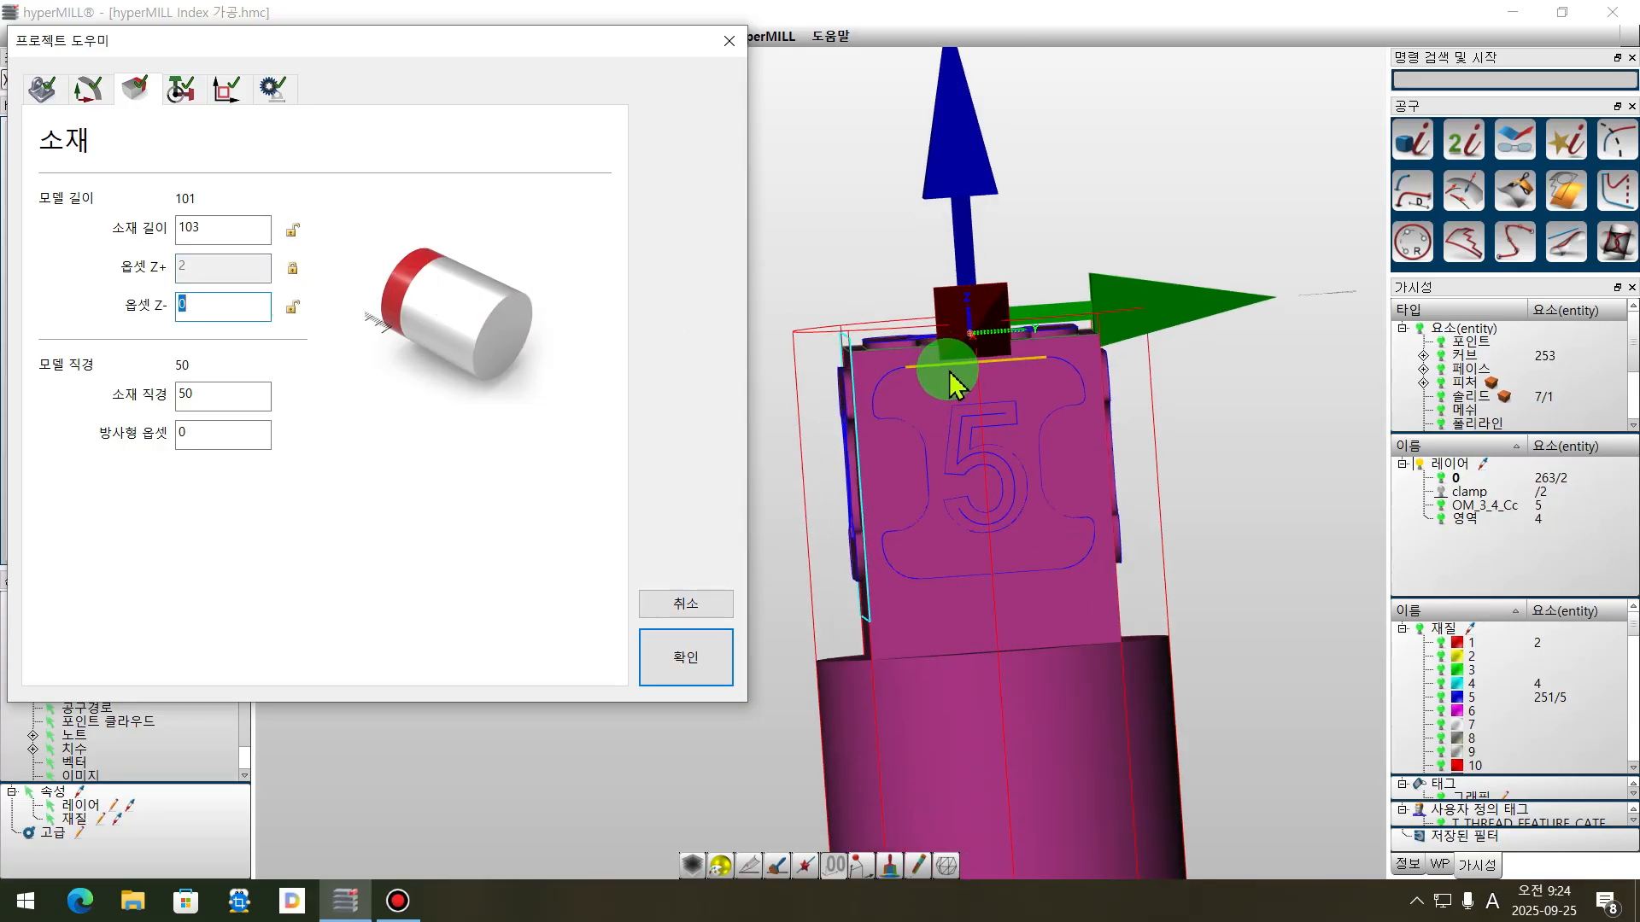
mouse_move(1085, 491)
right_mouse_down()
mouse_move(1062, 458)
mouse_move(1073, 469)
right_mouse_up()
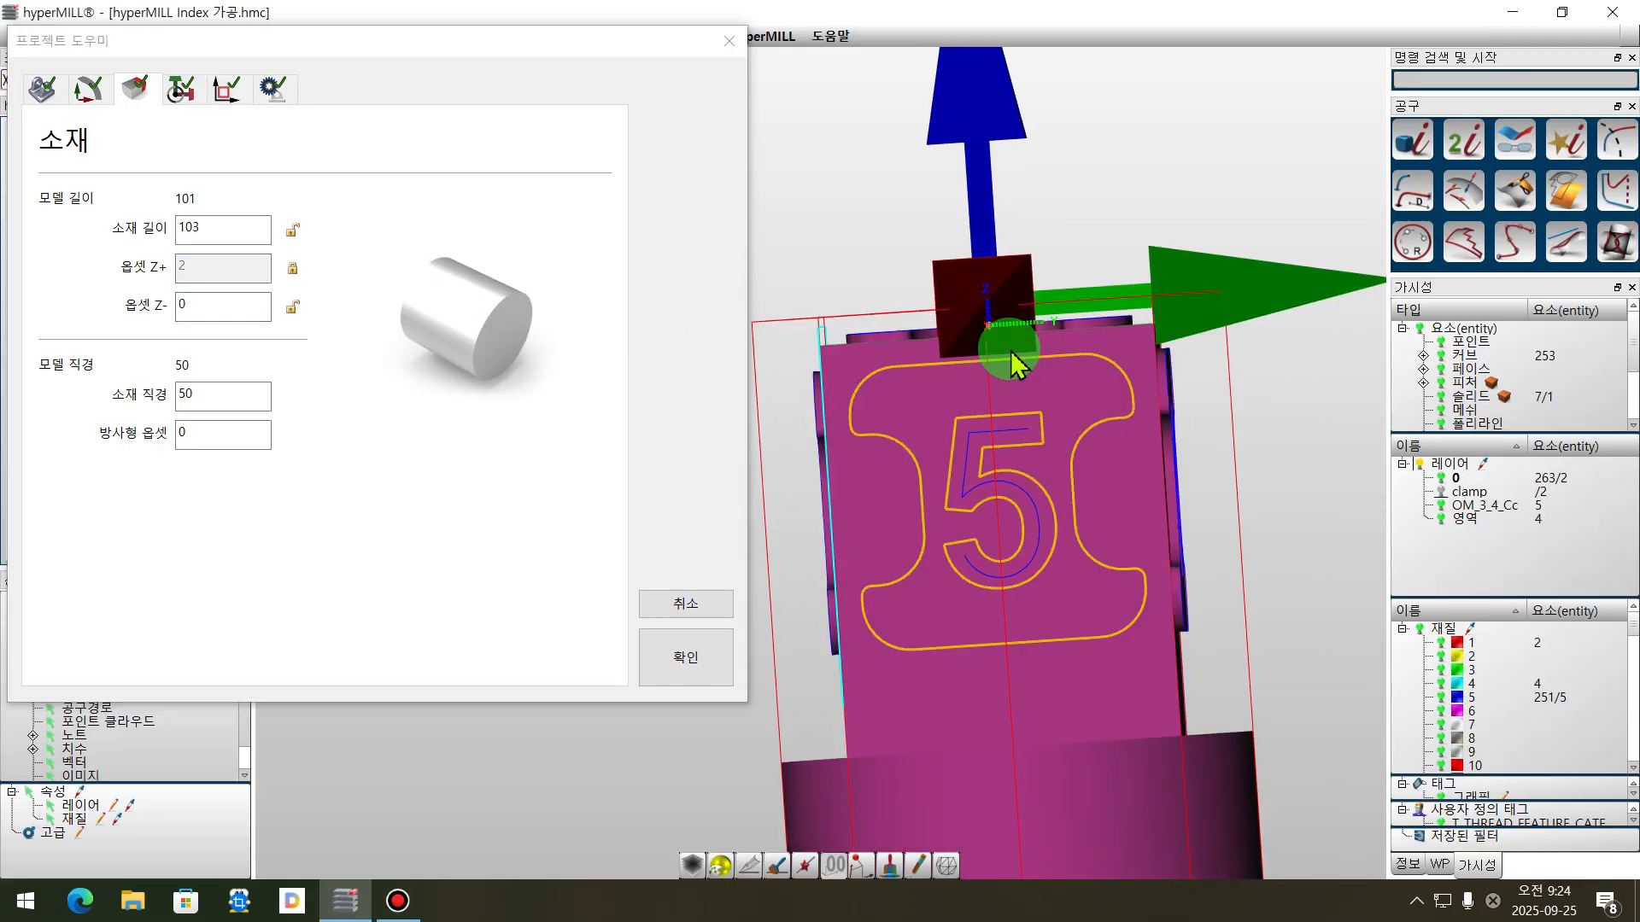
scroll(897, 359, "up", 3)
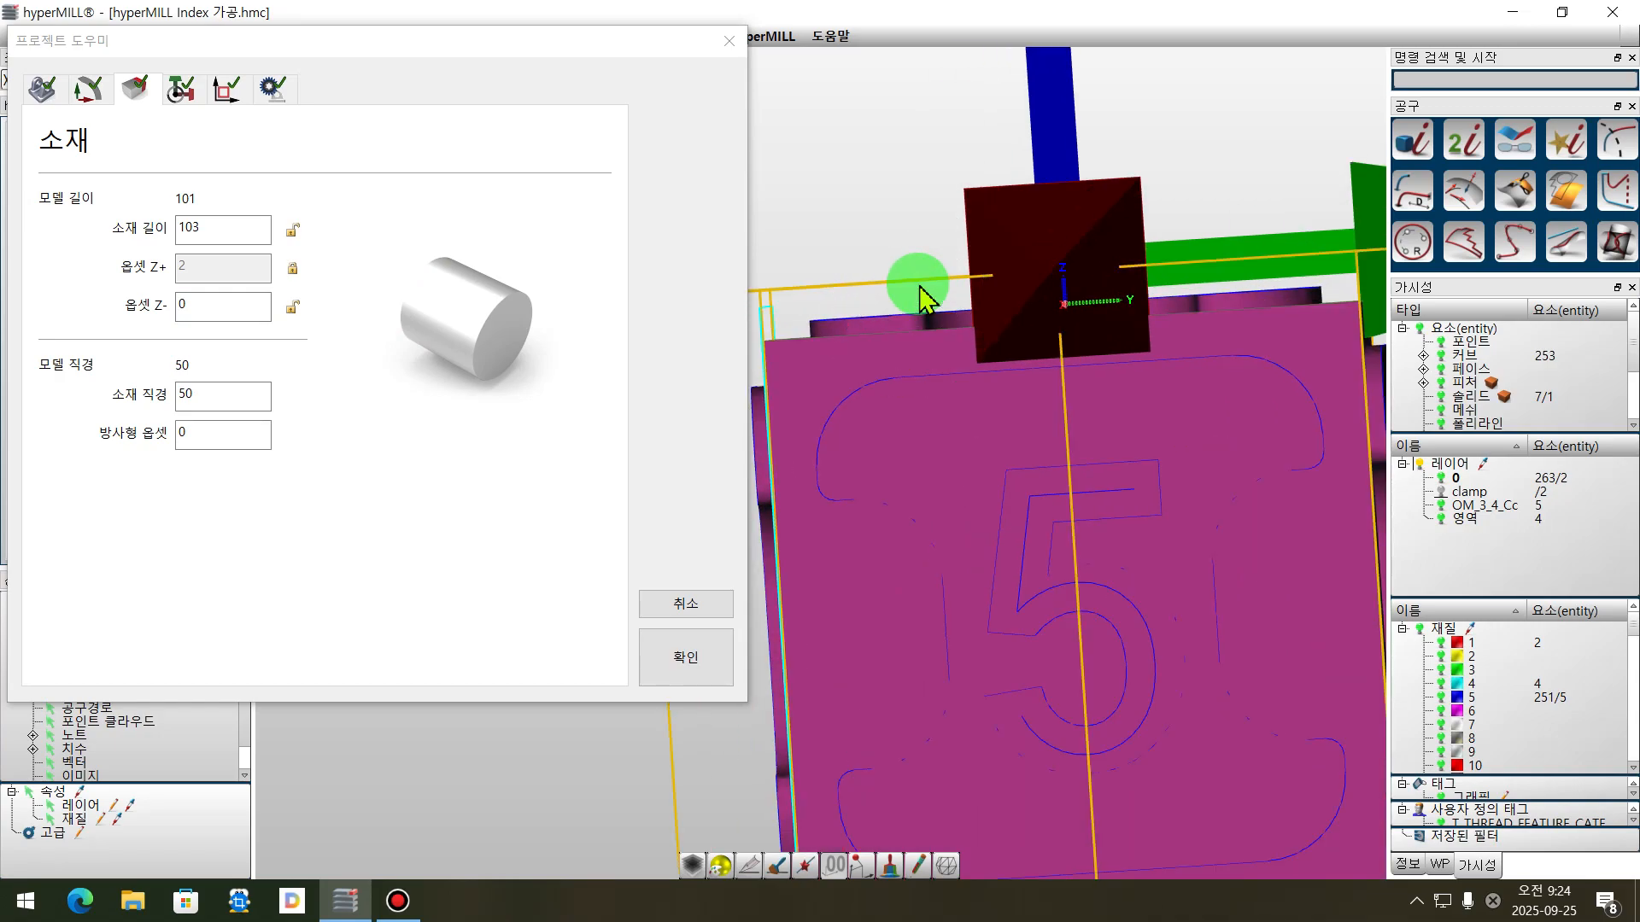
scroll(922, 304, "down", 2)
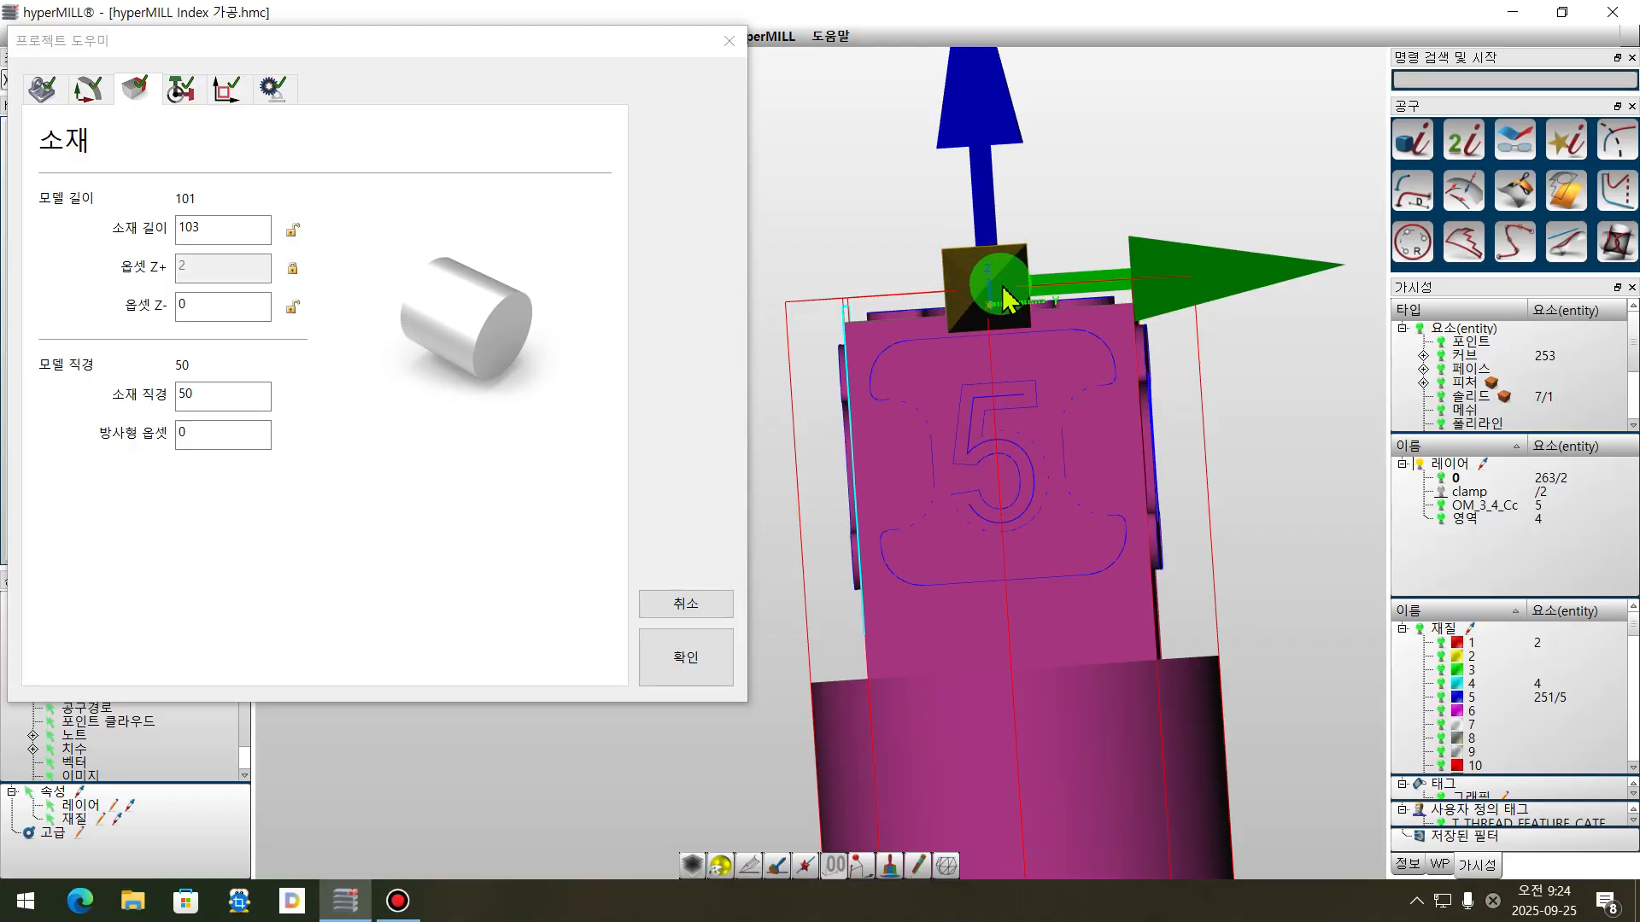
- Try the model (모델) as the reference for the orthogonal frames, and switch back to the stock (소재)
left_click(275, 92)
left_click(227, 85)
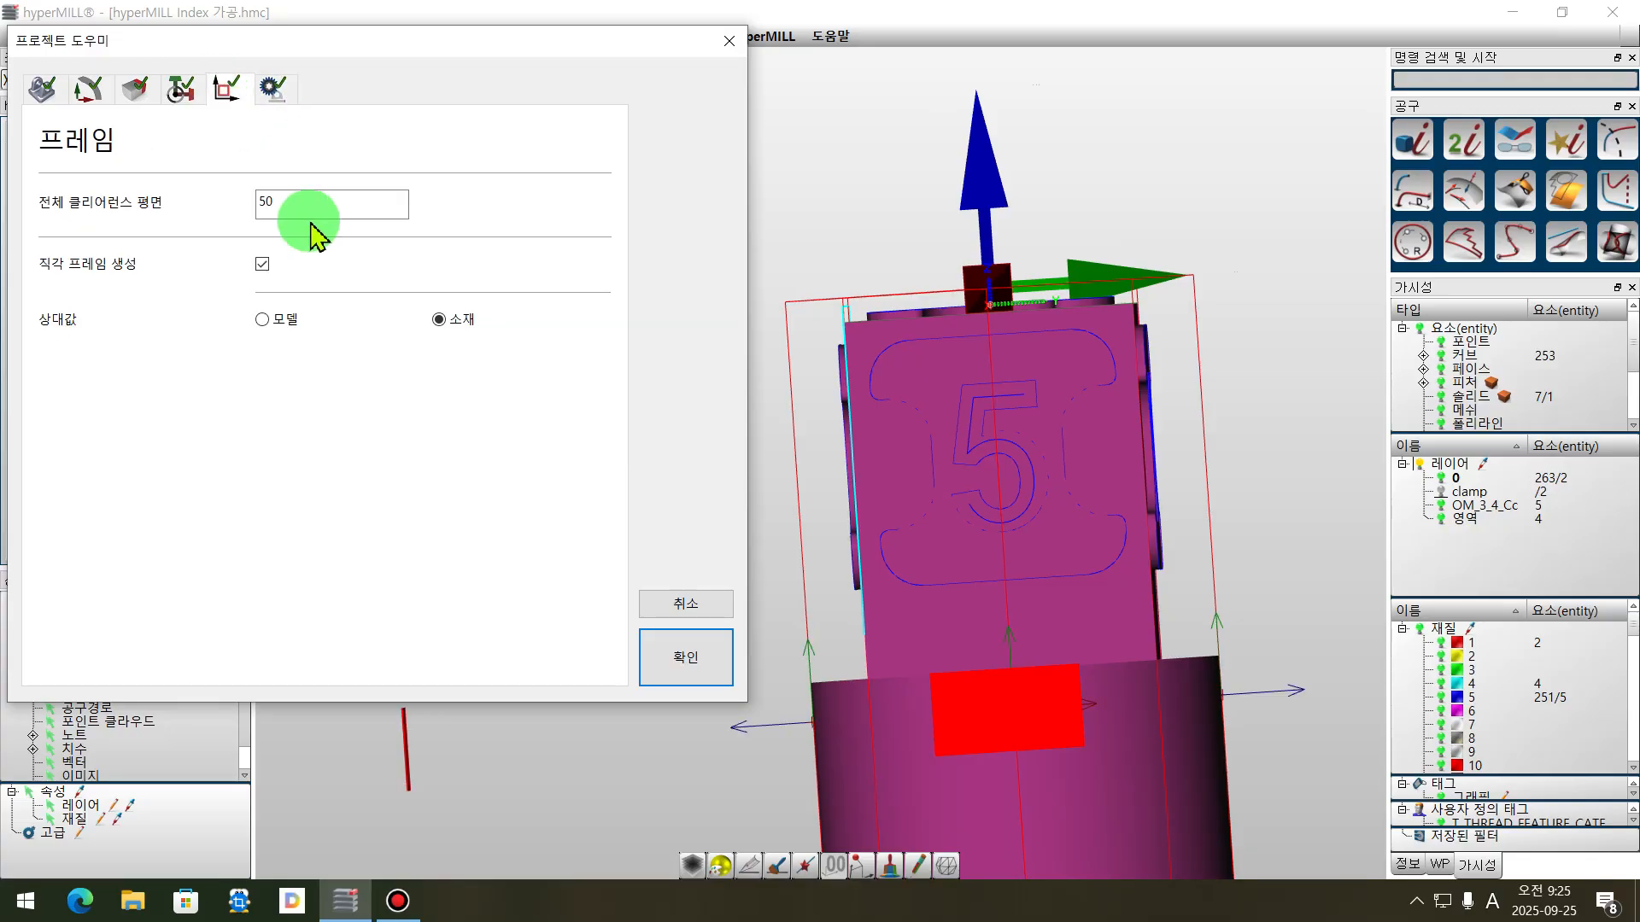
left_click(291, 331)
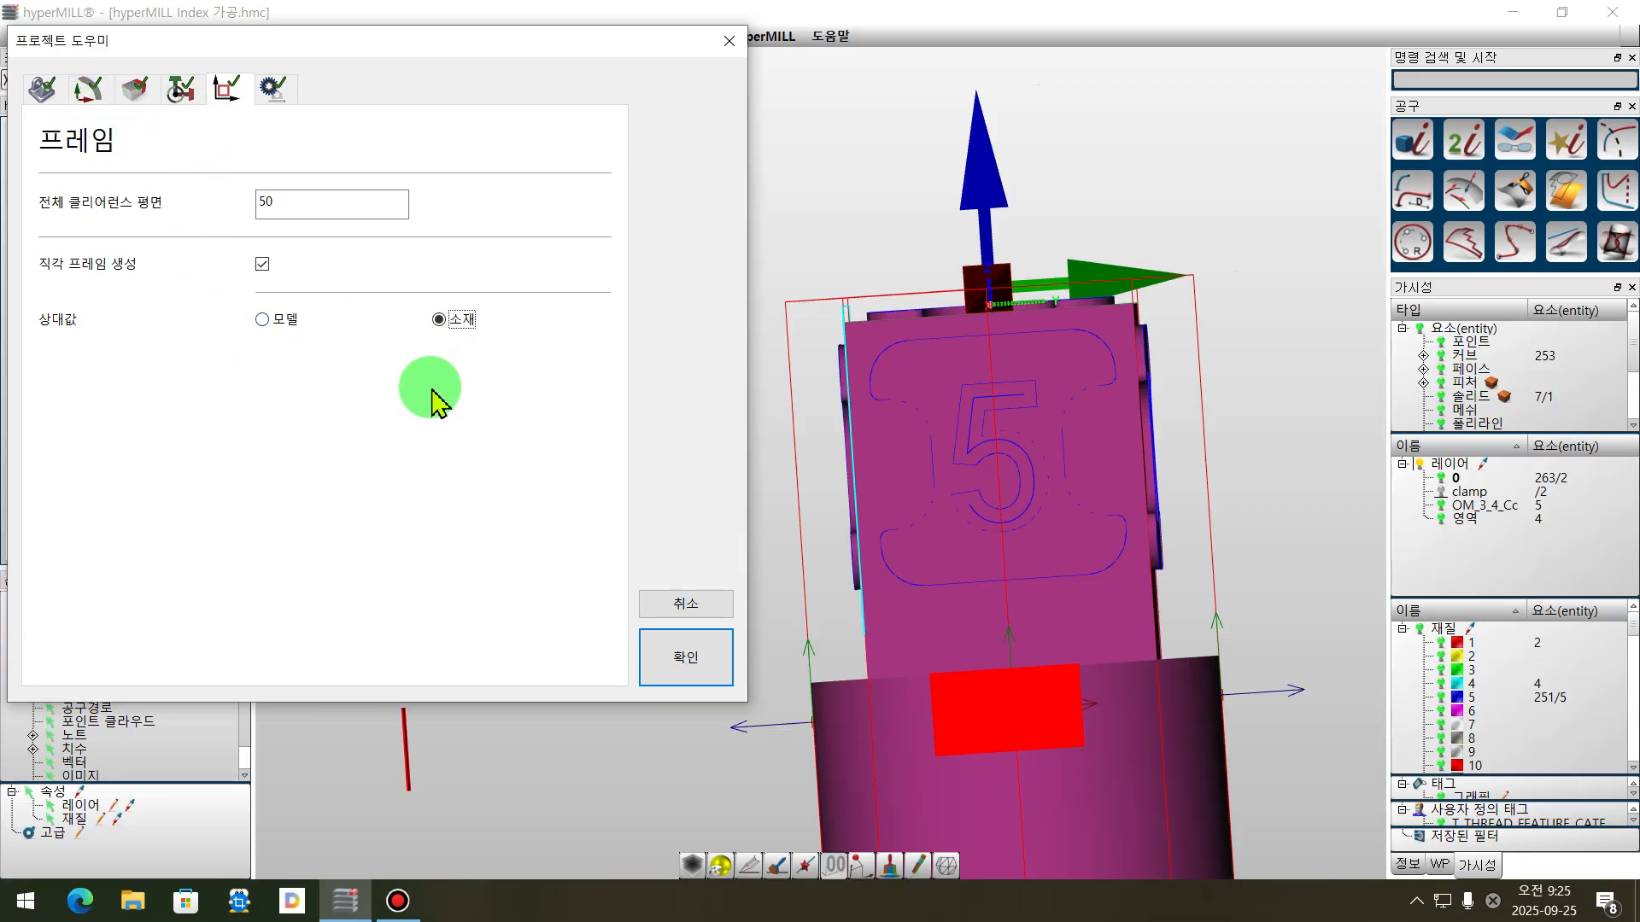
- Unlock the stock's Z+ offset (옵셋 Z+) and set it to 0
left_click(134, 88)
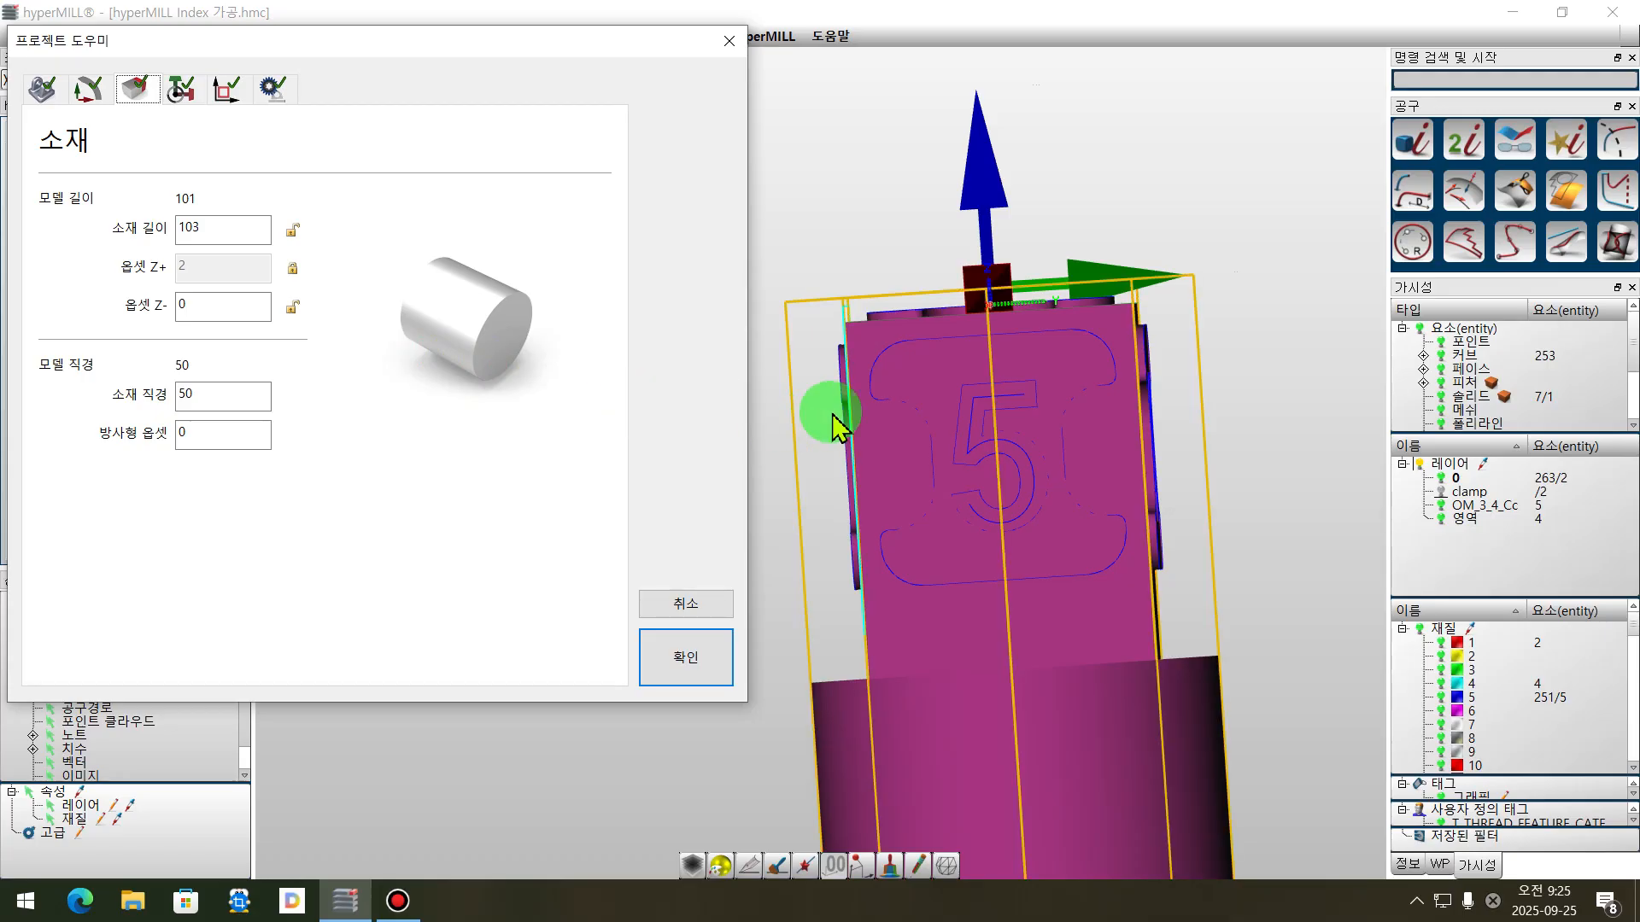
right_click_drag(995, 375, 1054, 410)
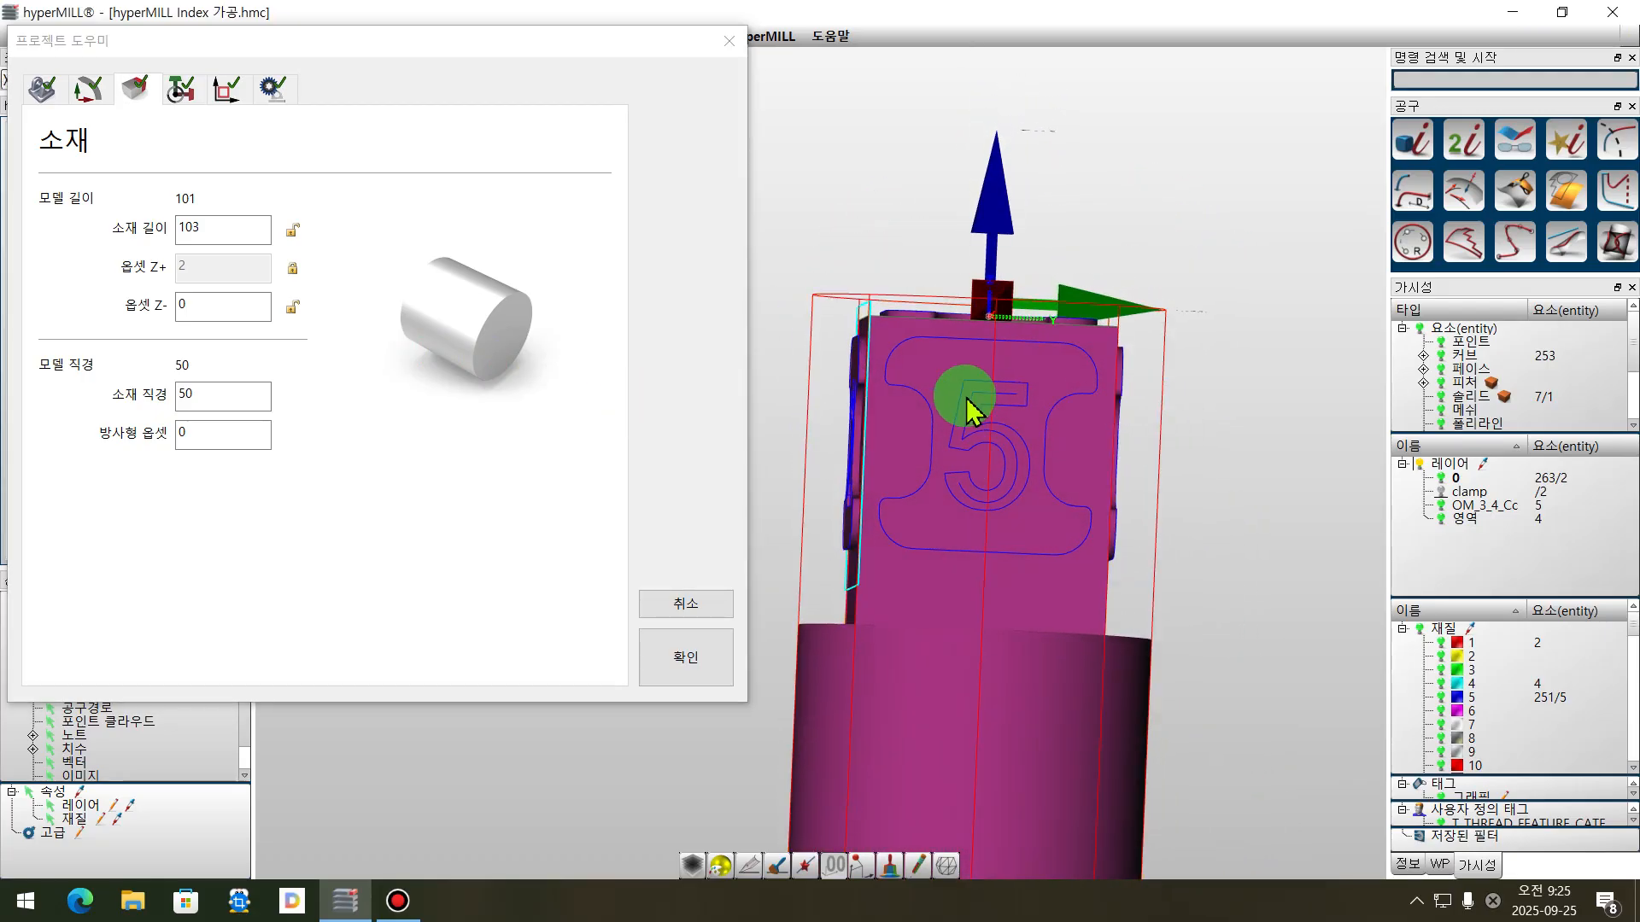
left_click(202, 304)
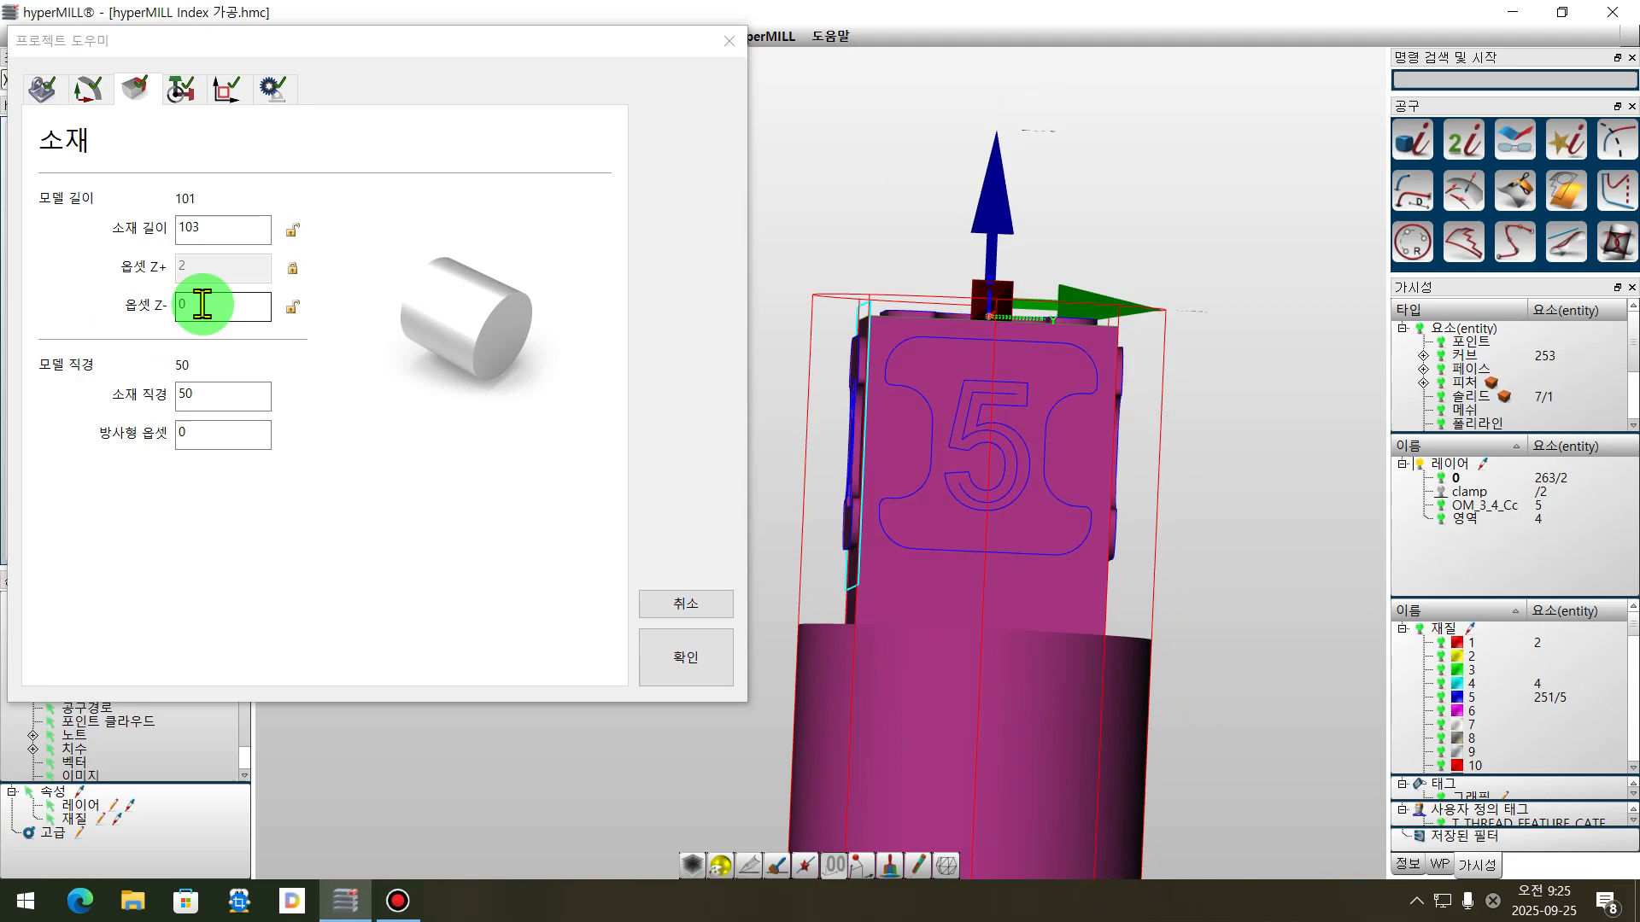
left_click(292, 270)
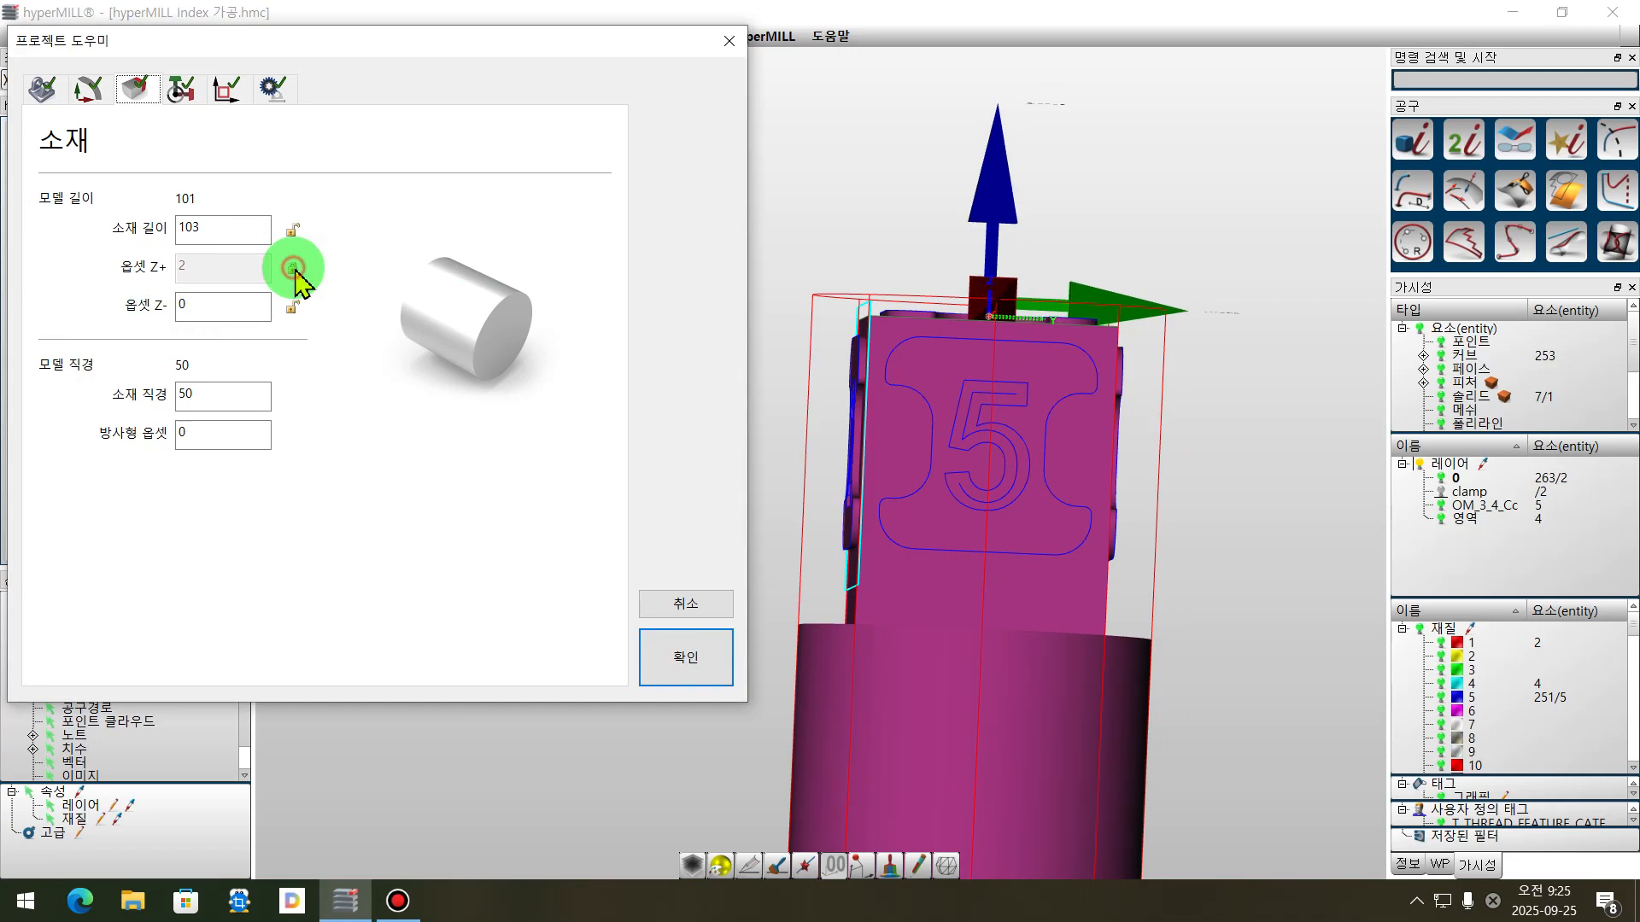
double_click(208, 265)
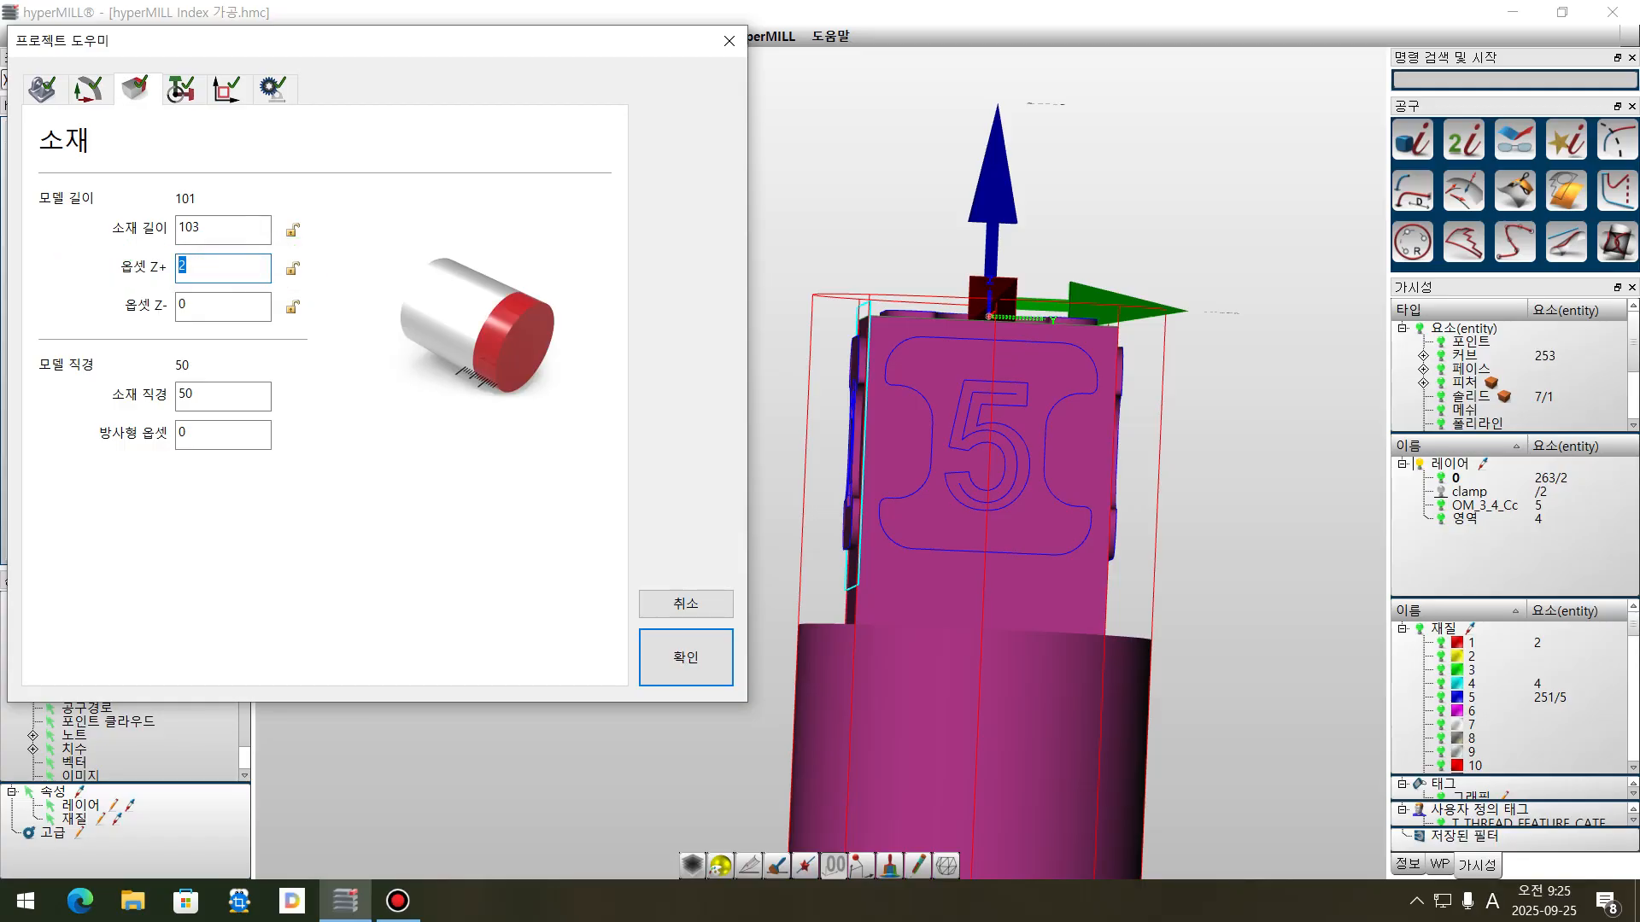
type("0")
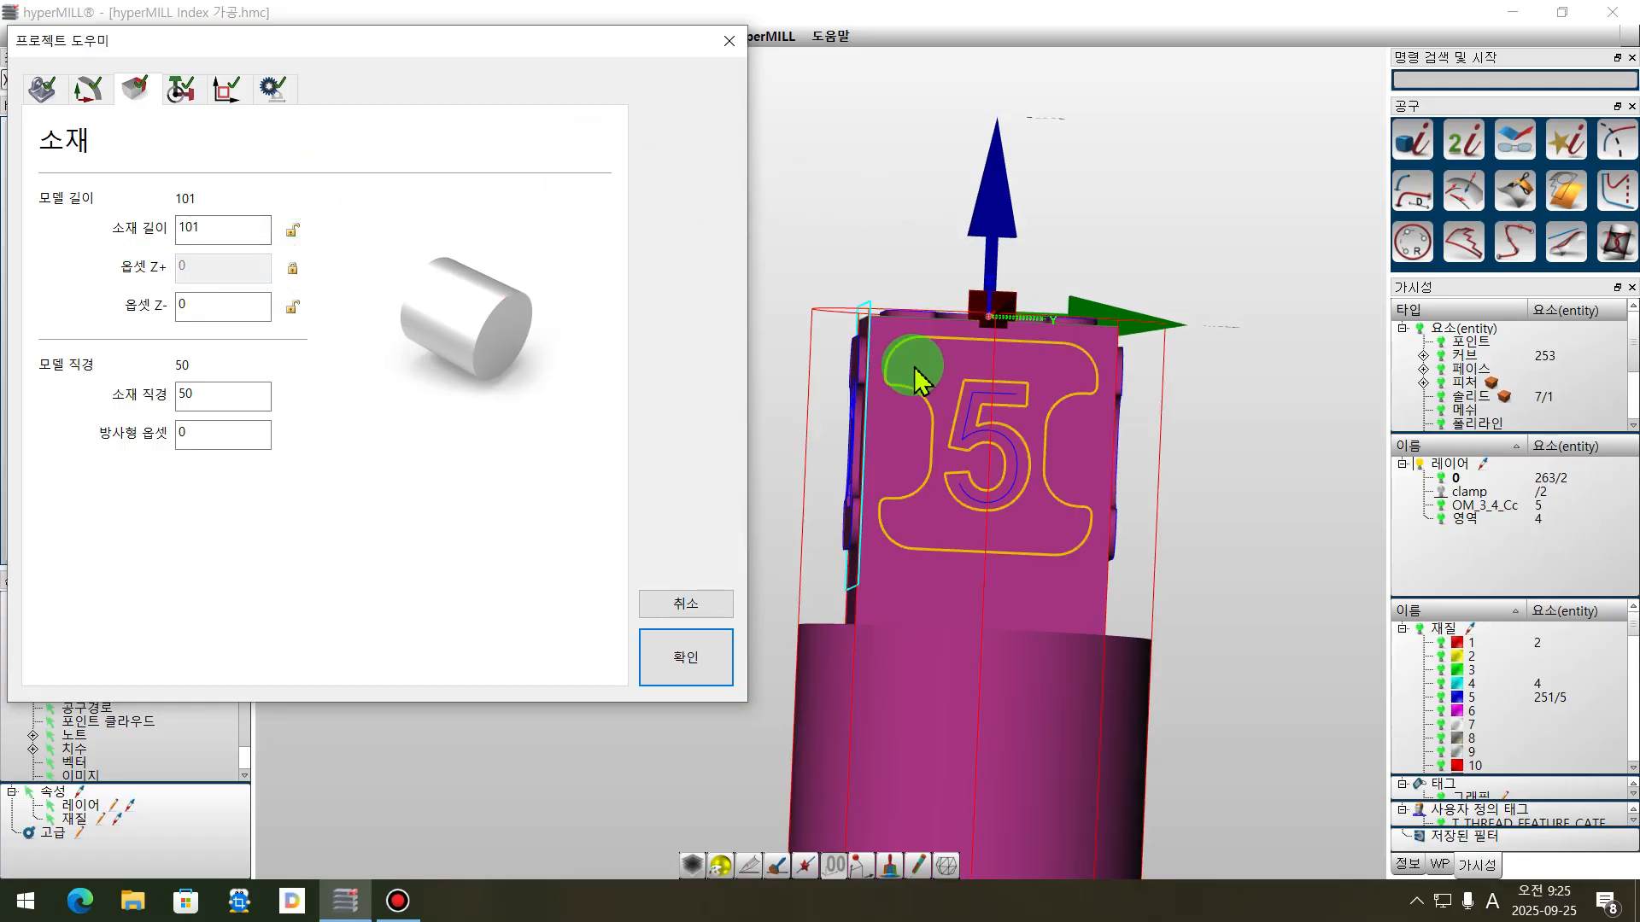
- Review the NCS position and the frame (프레임) settings, inspecting the orthogonal frames and clearance planes around the part
left_click(180, 88)
left_click(227, 88)
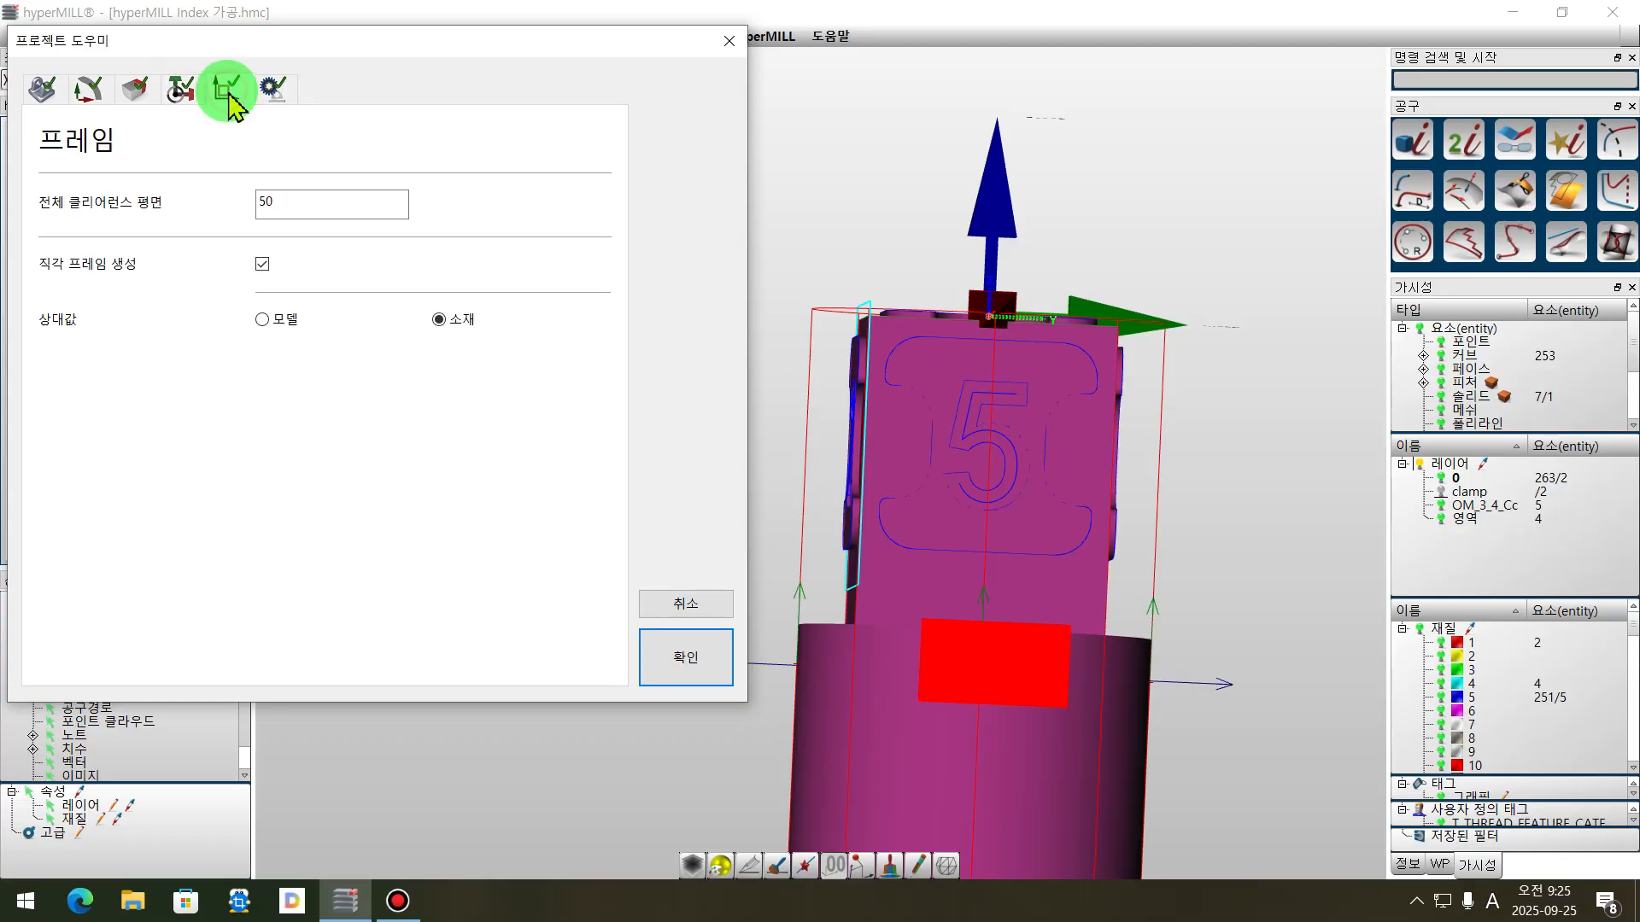
left_click(180, 88)
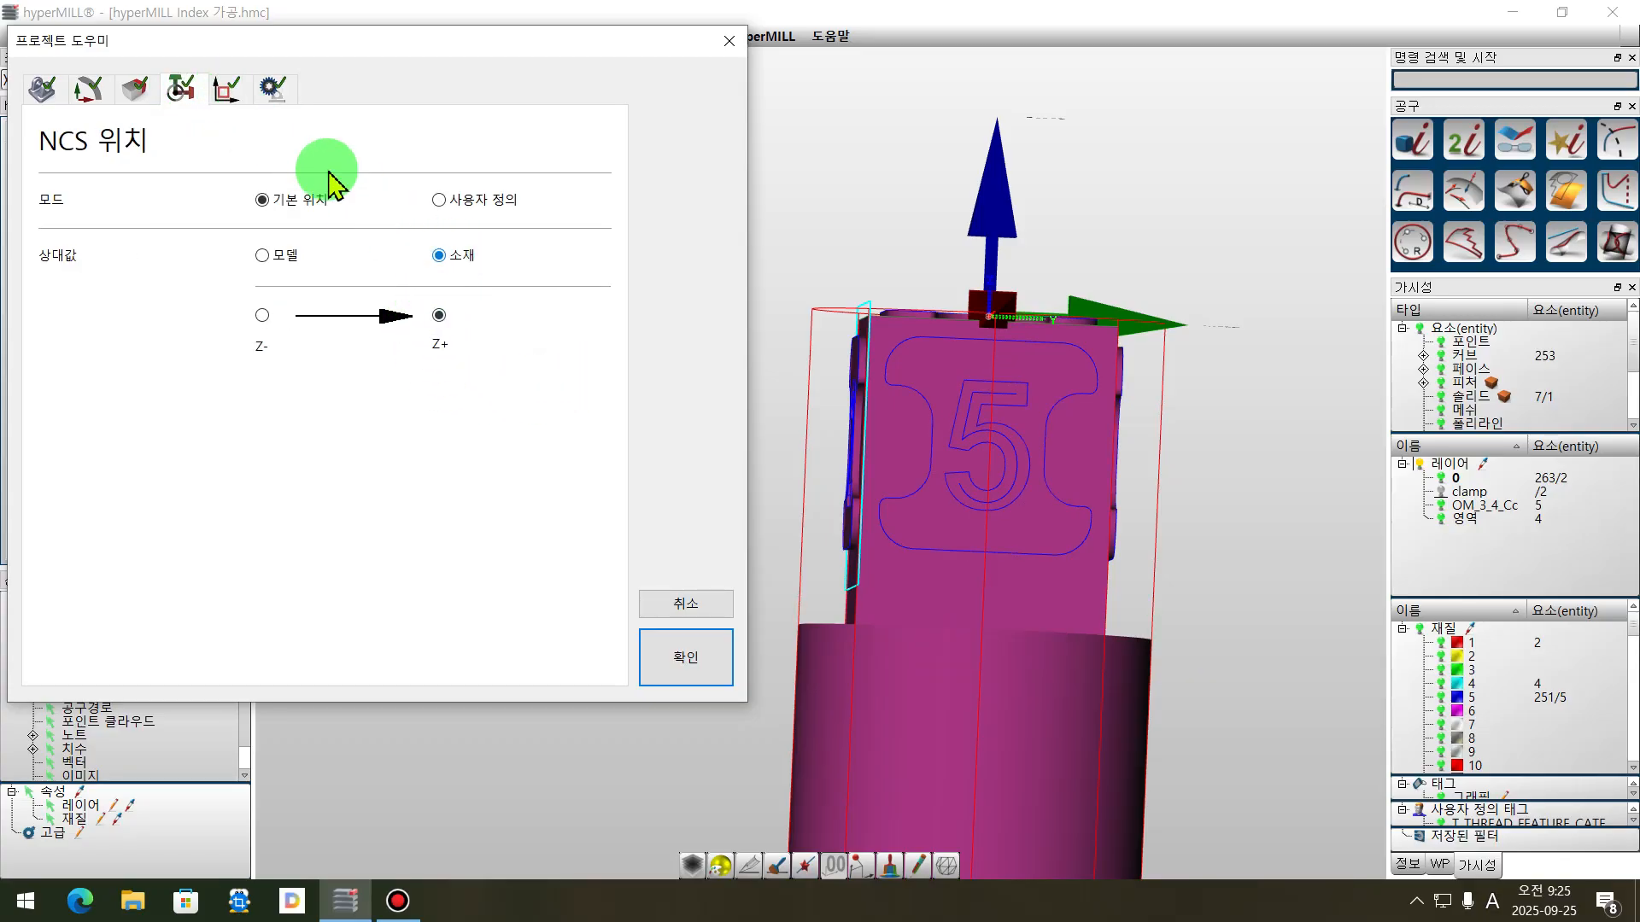
left_click(226, 87)
middle_click_drag(1225, 475, 1051, 73)
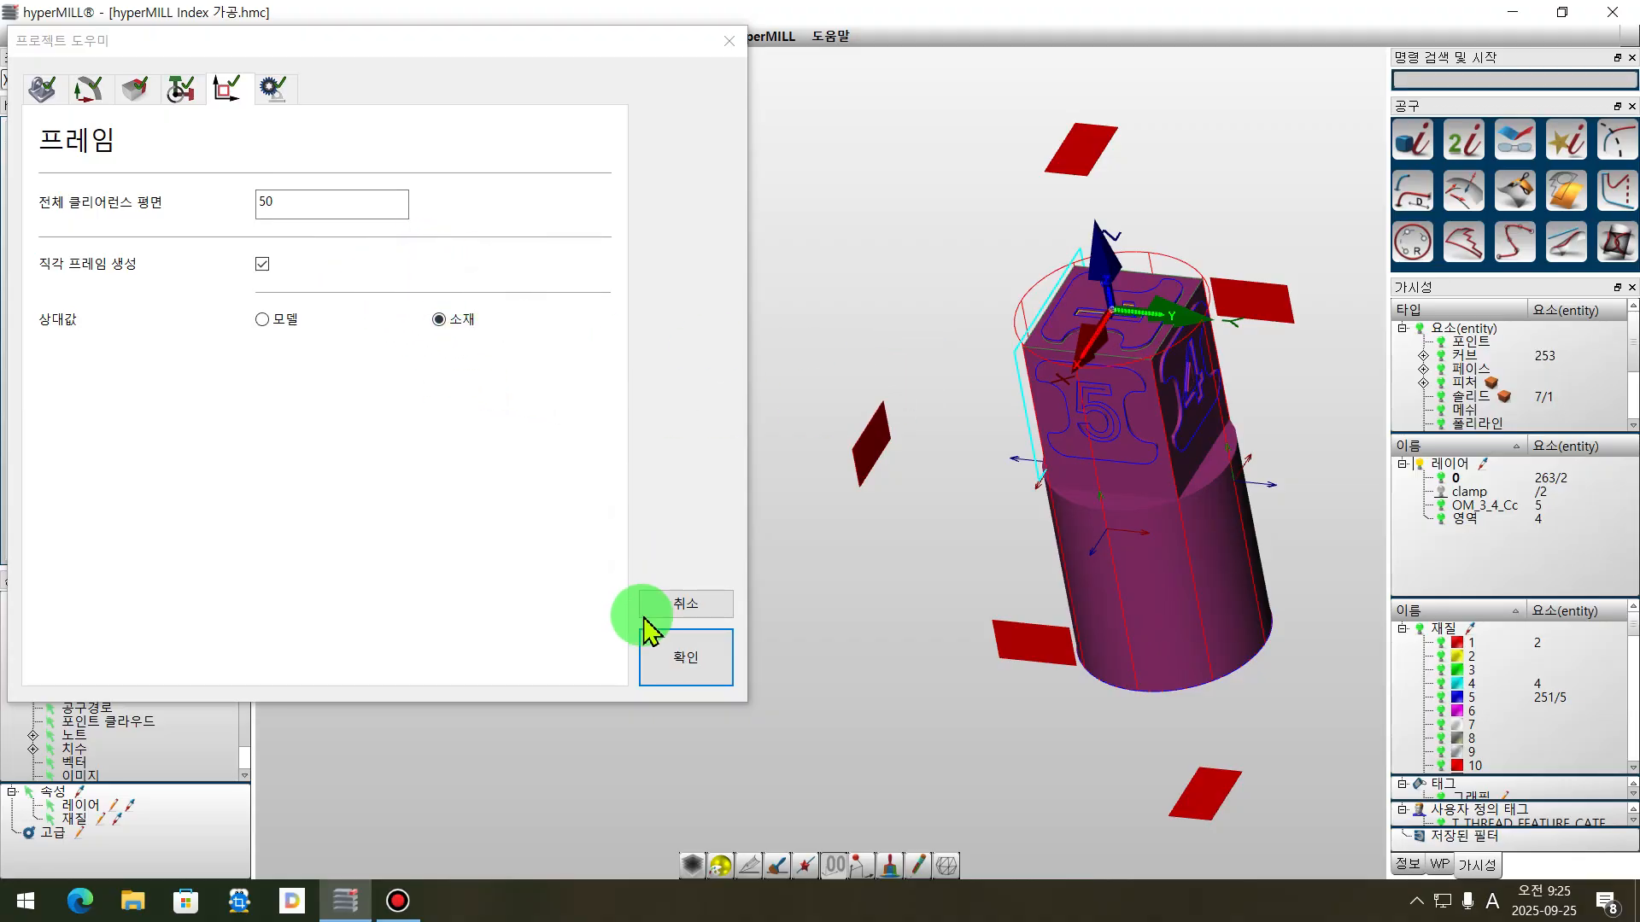
- Review the setup completion (설정 완료) names and the list of available stock materials (소재)
left_click(275, 88)
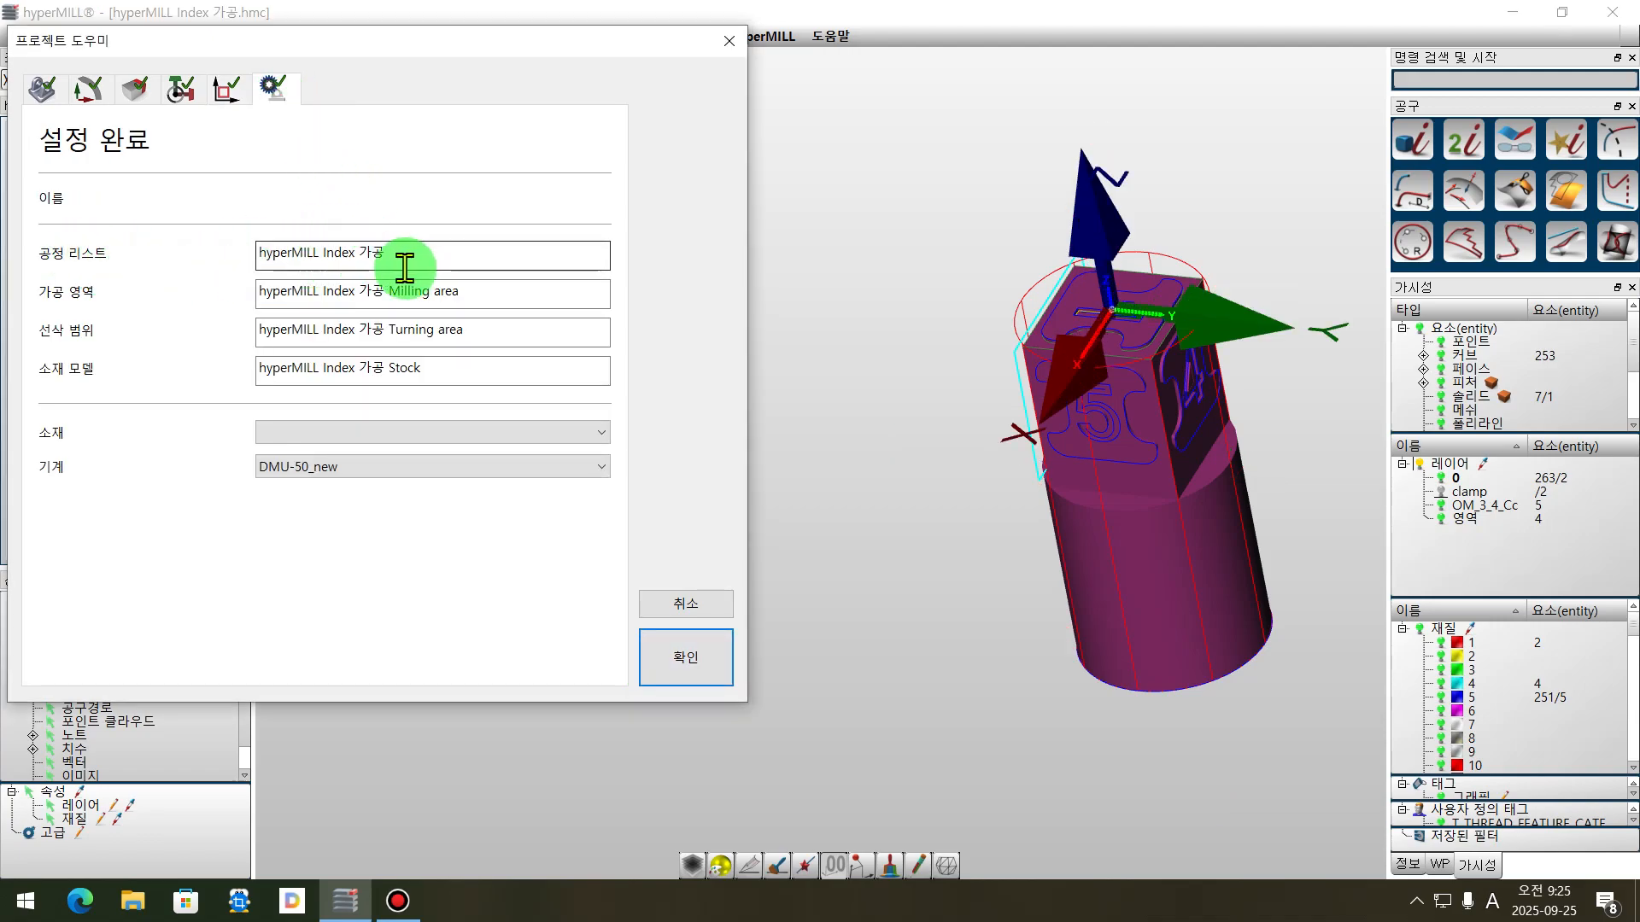
left_click_drag(402, 256, 261, 260)
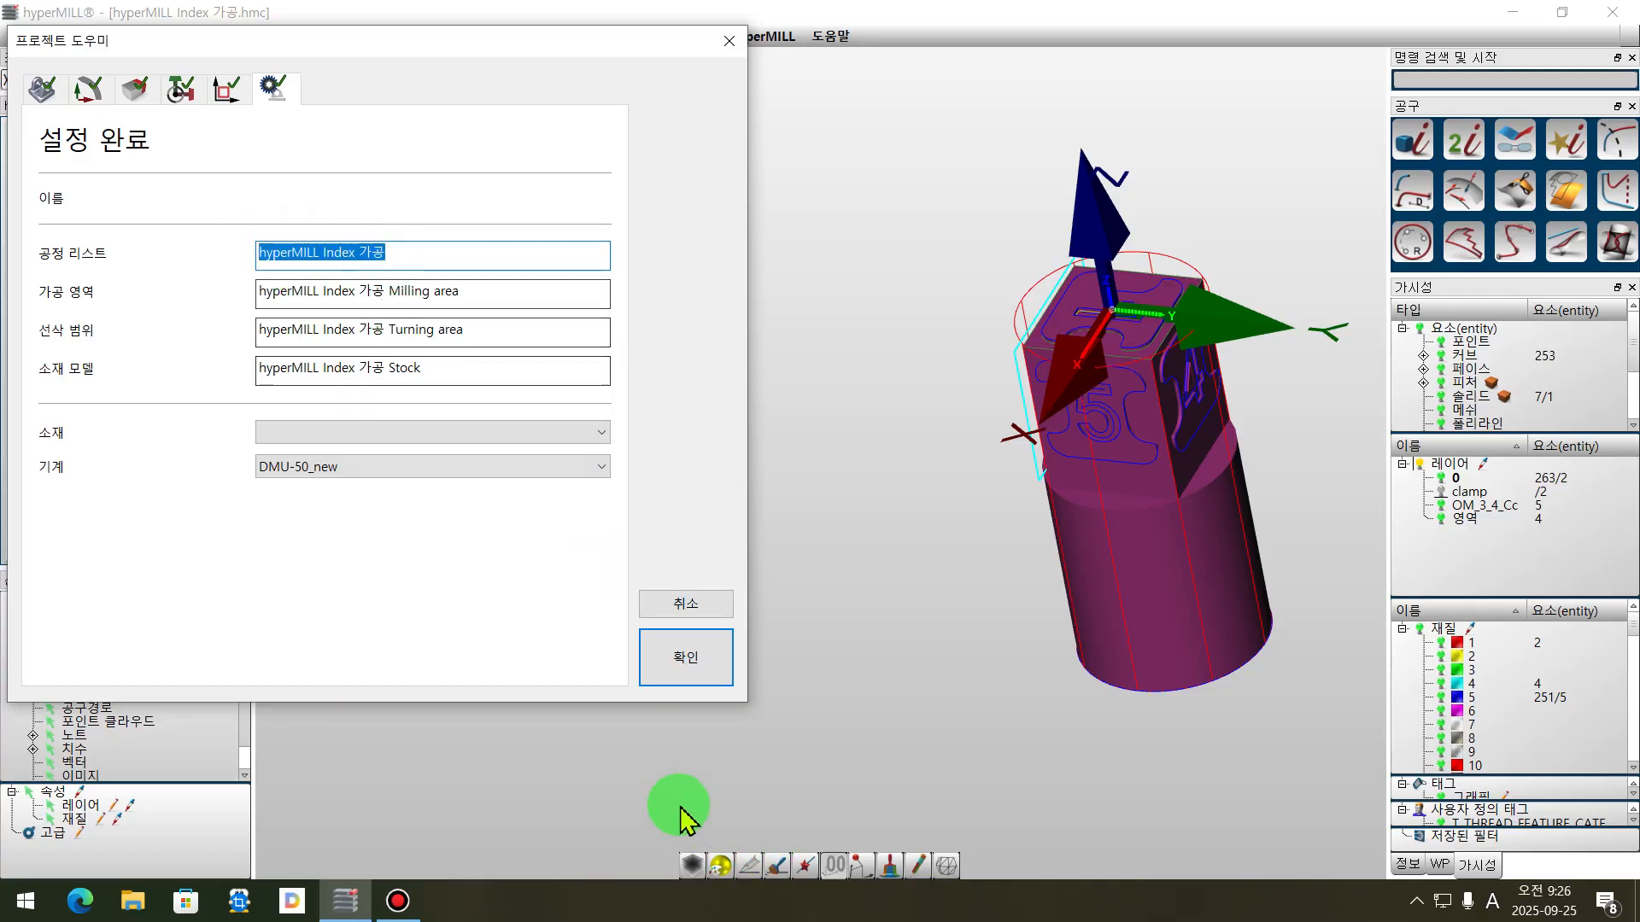
left_click(428, 432)
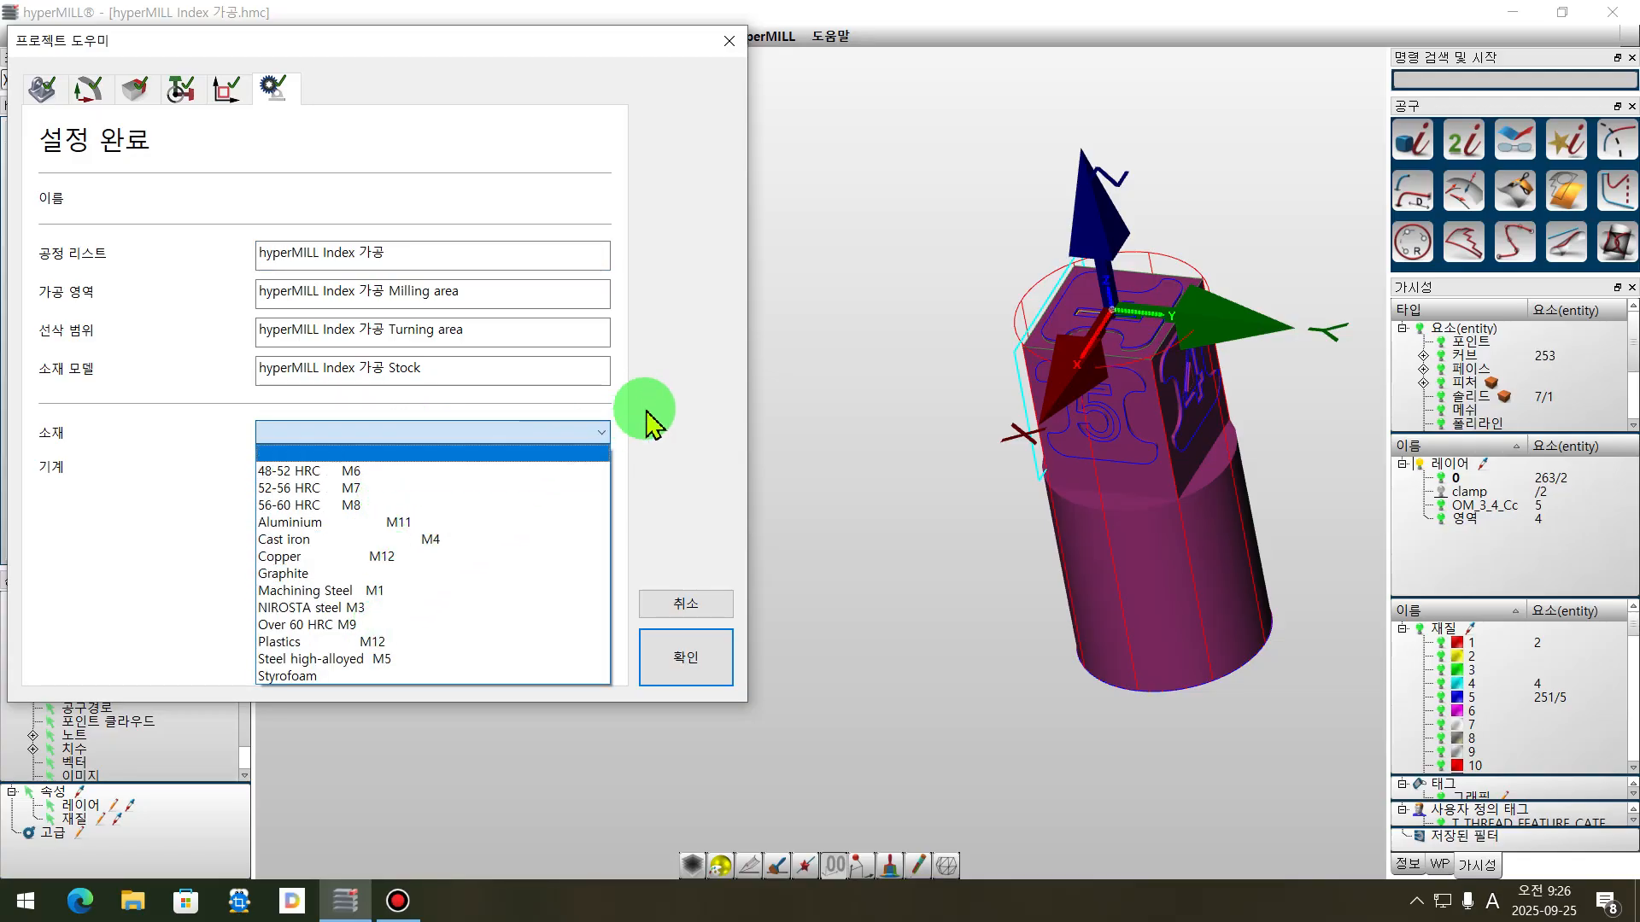
left_click(675, 391)
- Set the machine (기계) to DMU-50, leave the material (소재) blank, and finish the project setup
left_click(393, 470)
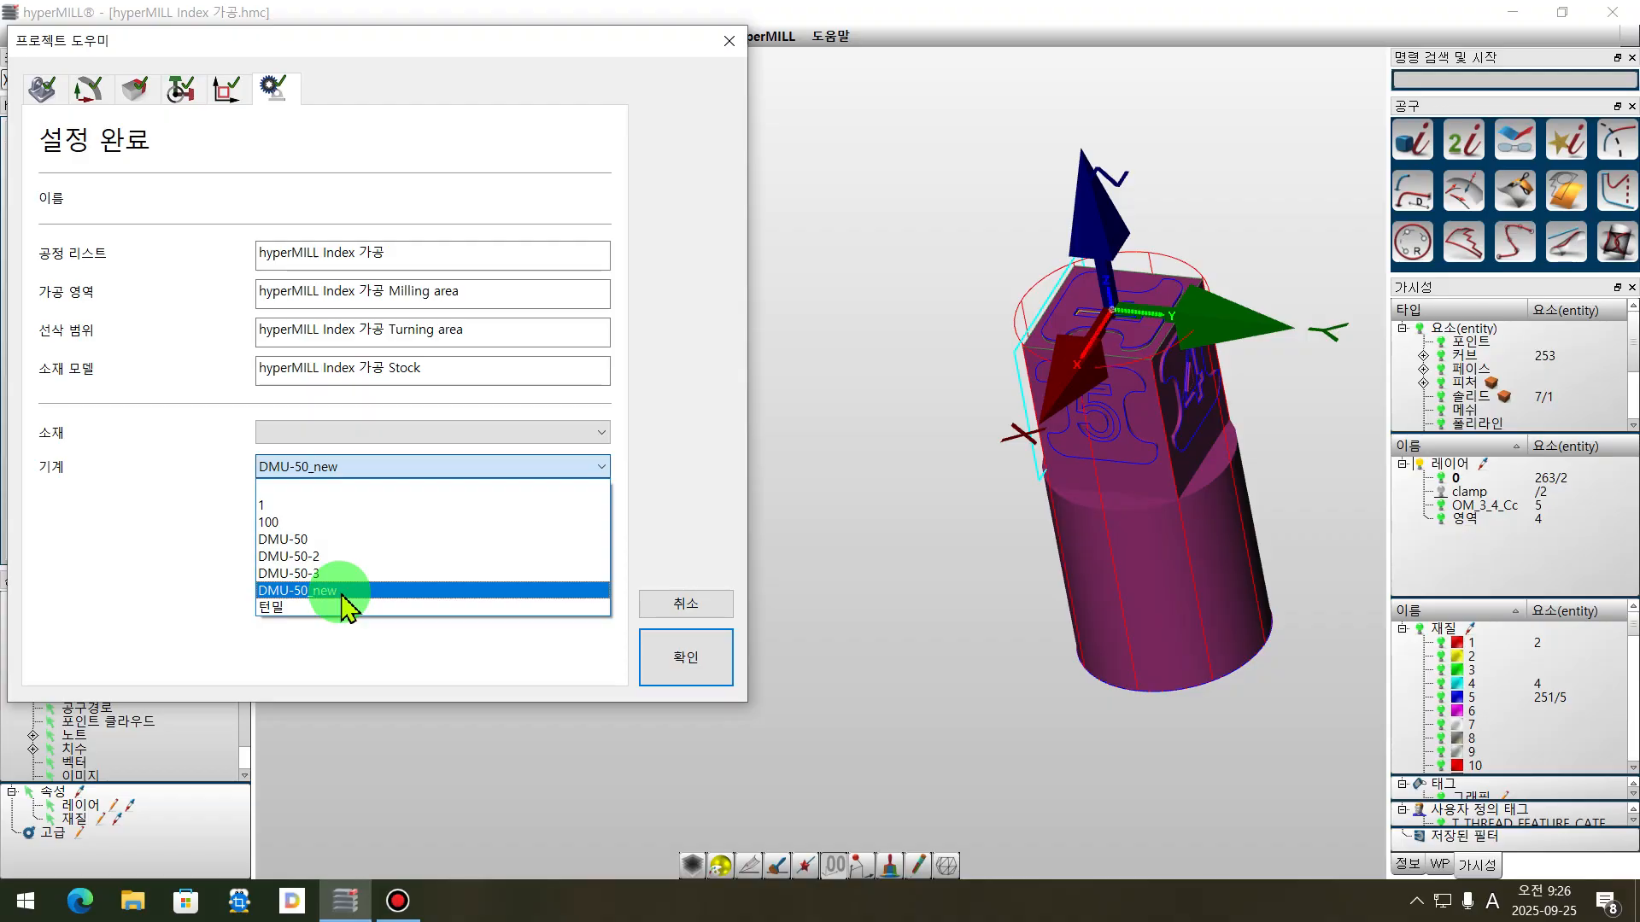
left_click(298, 540)
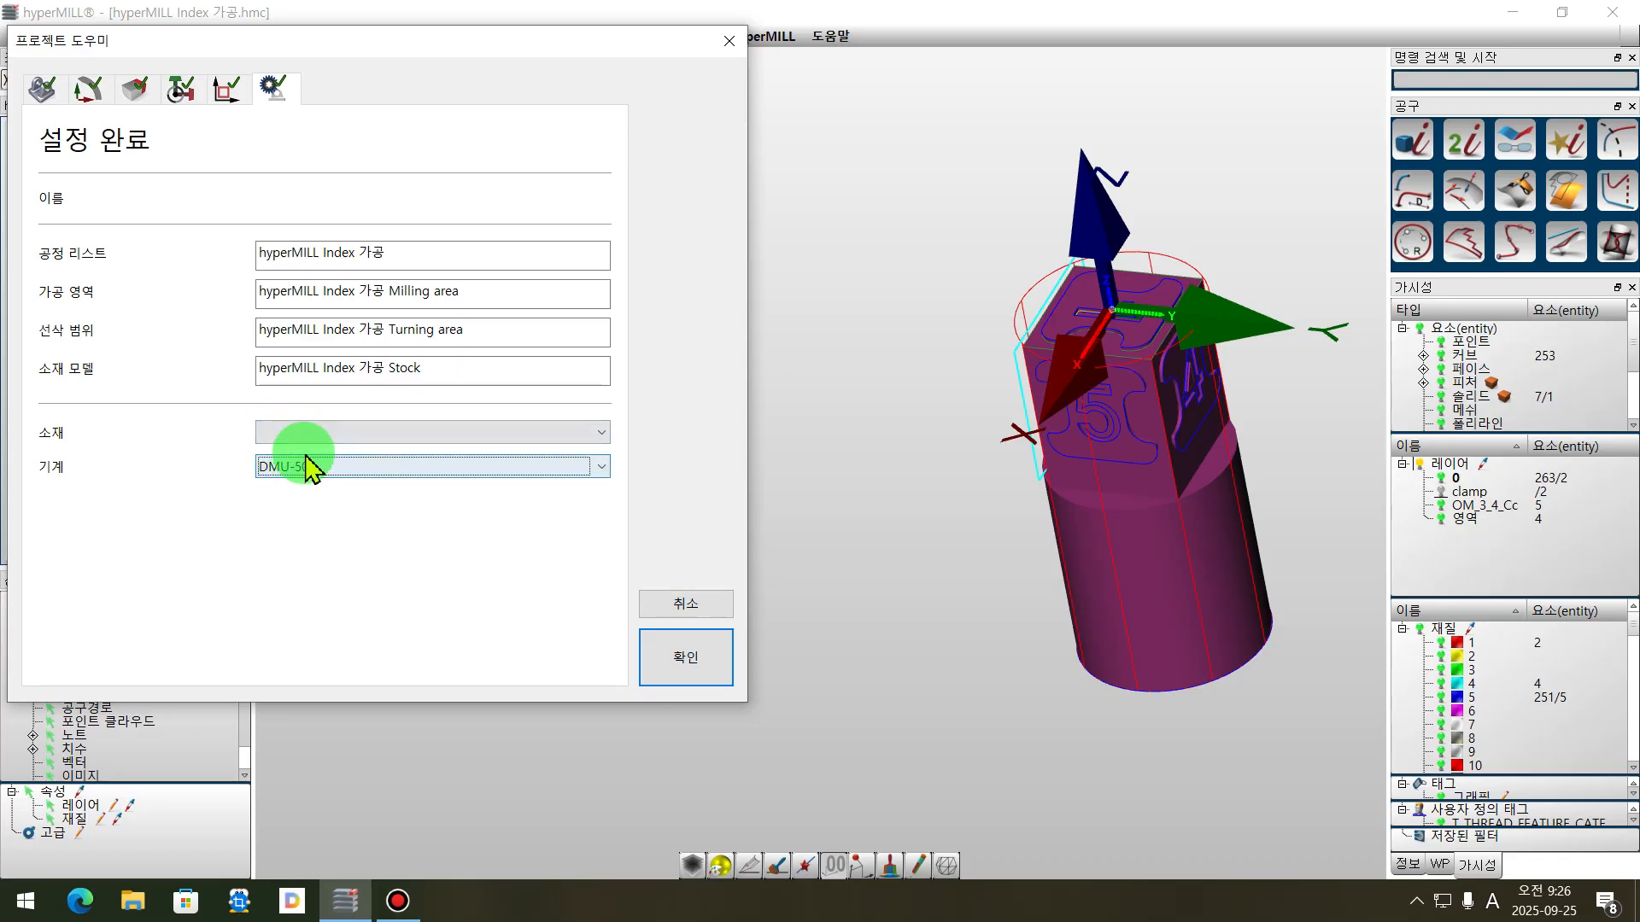
left_click(369, 441)
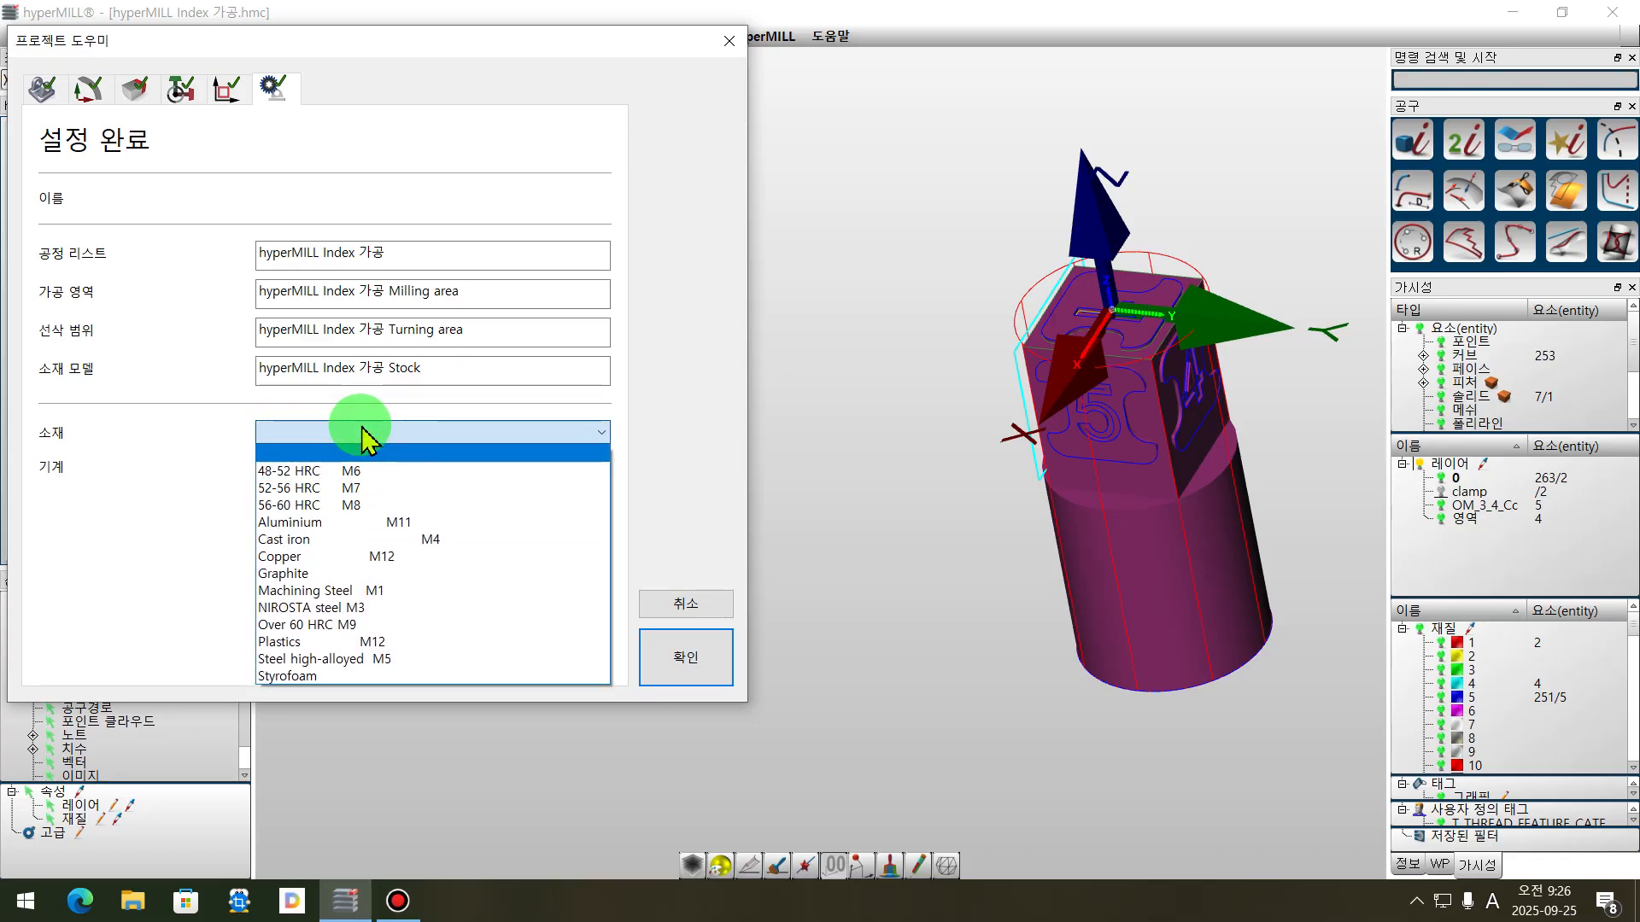
left_click(357, 431)
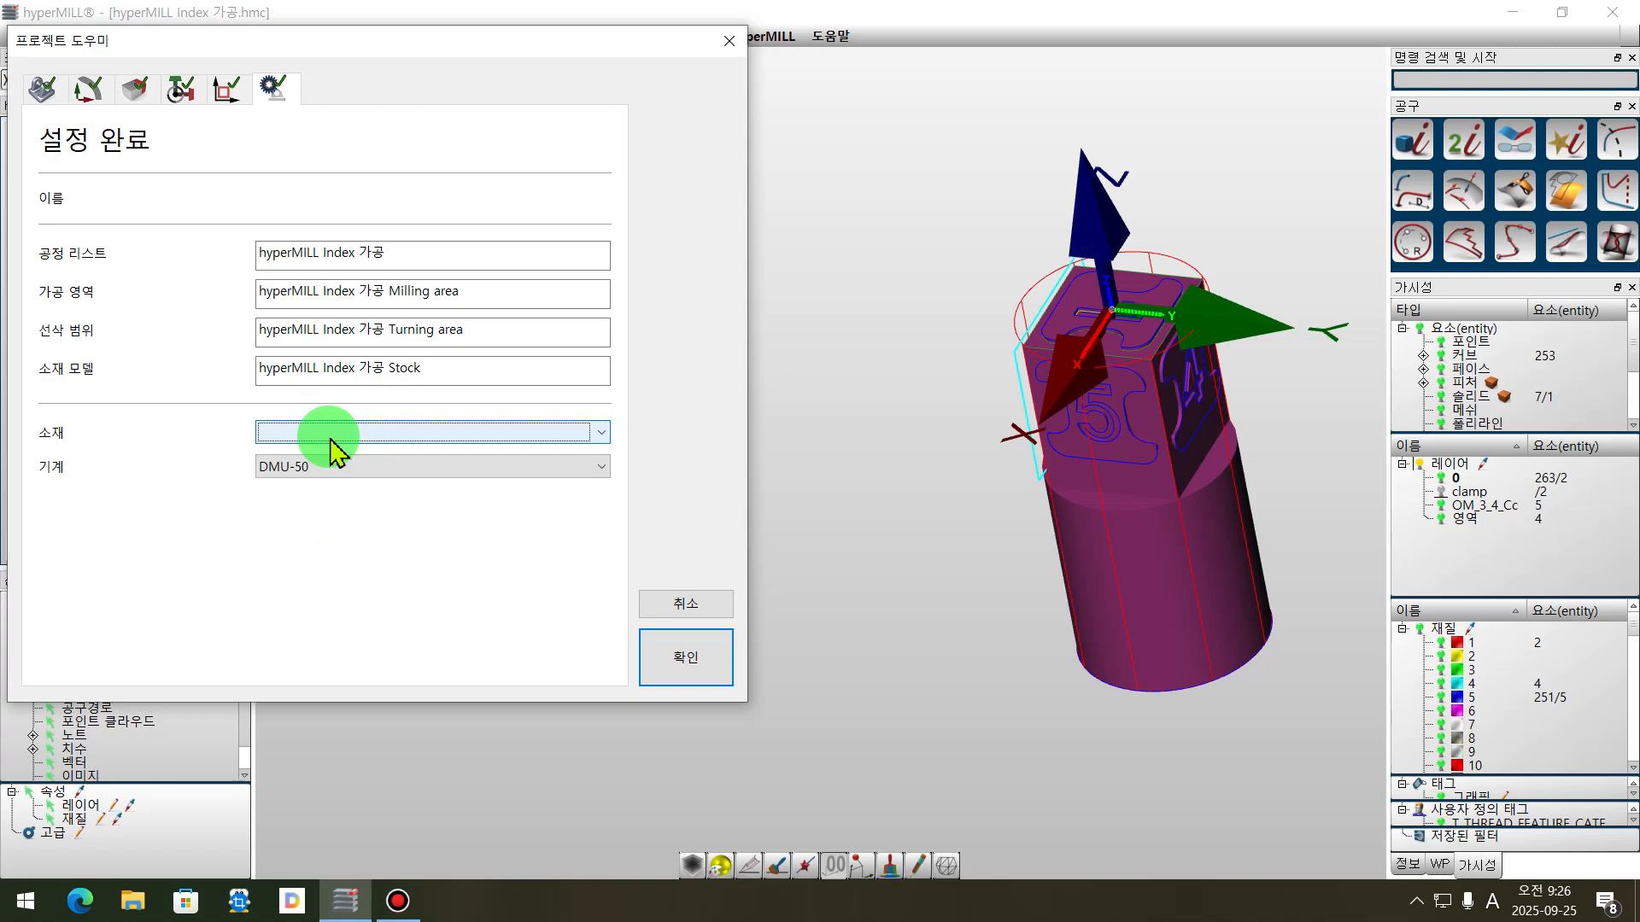
left_click(716, 670)
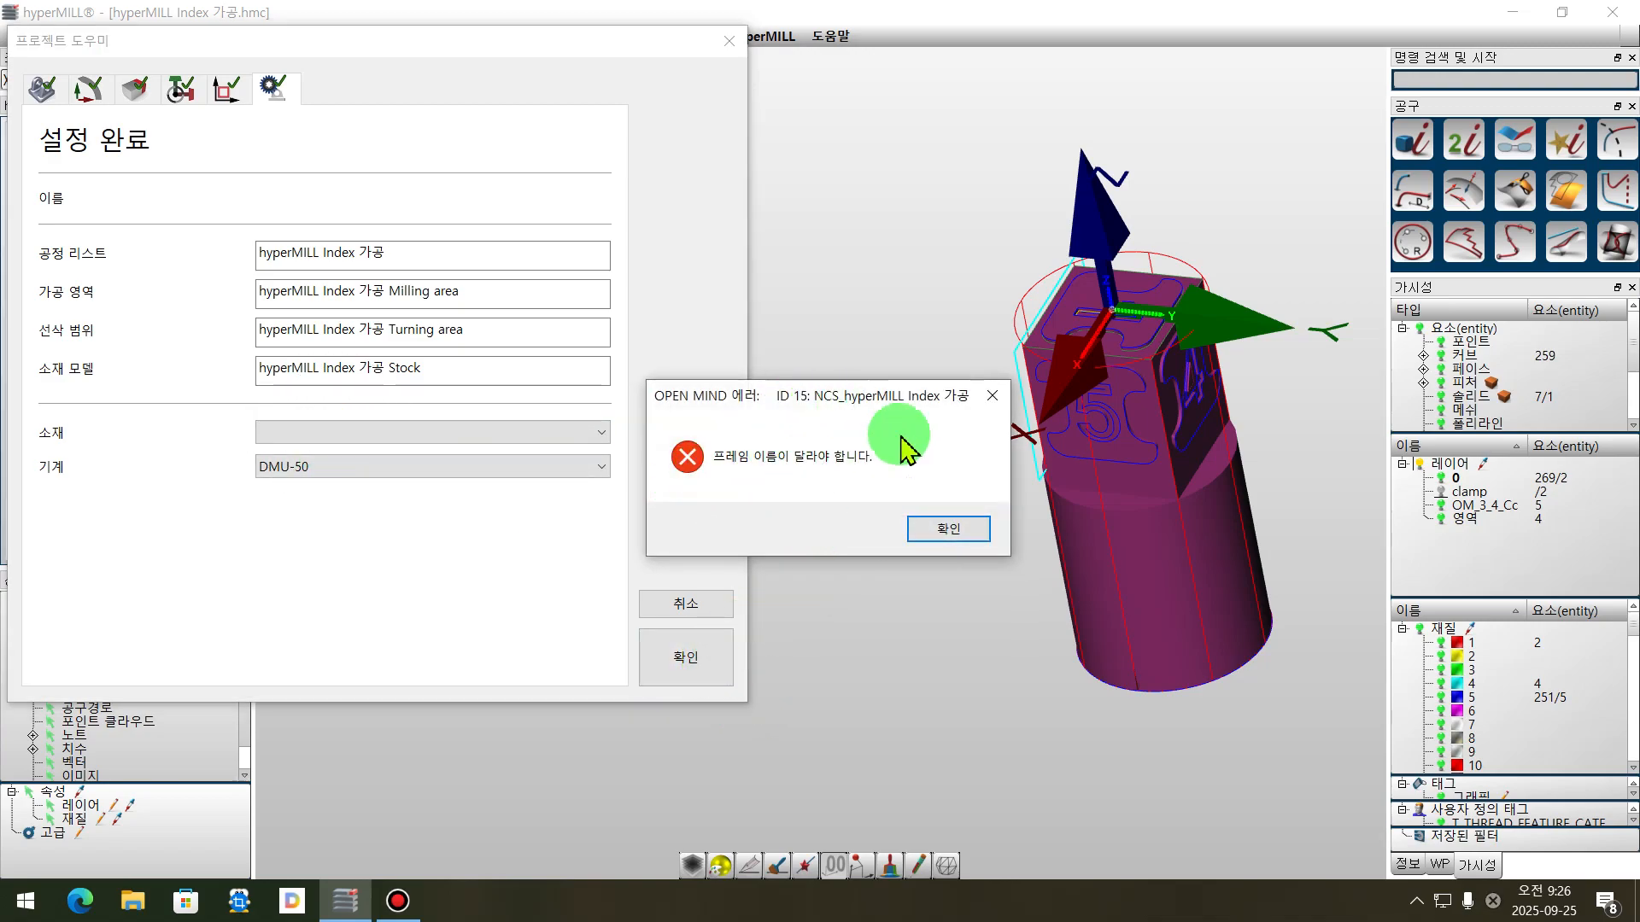
left_click(949, 531)
left_click(686, 657)
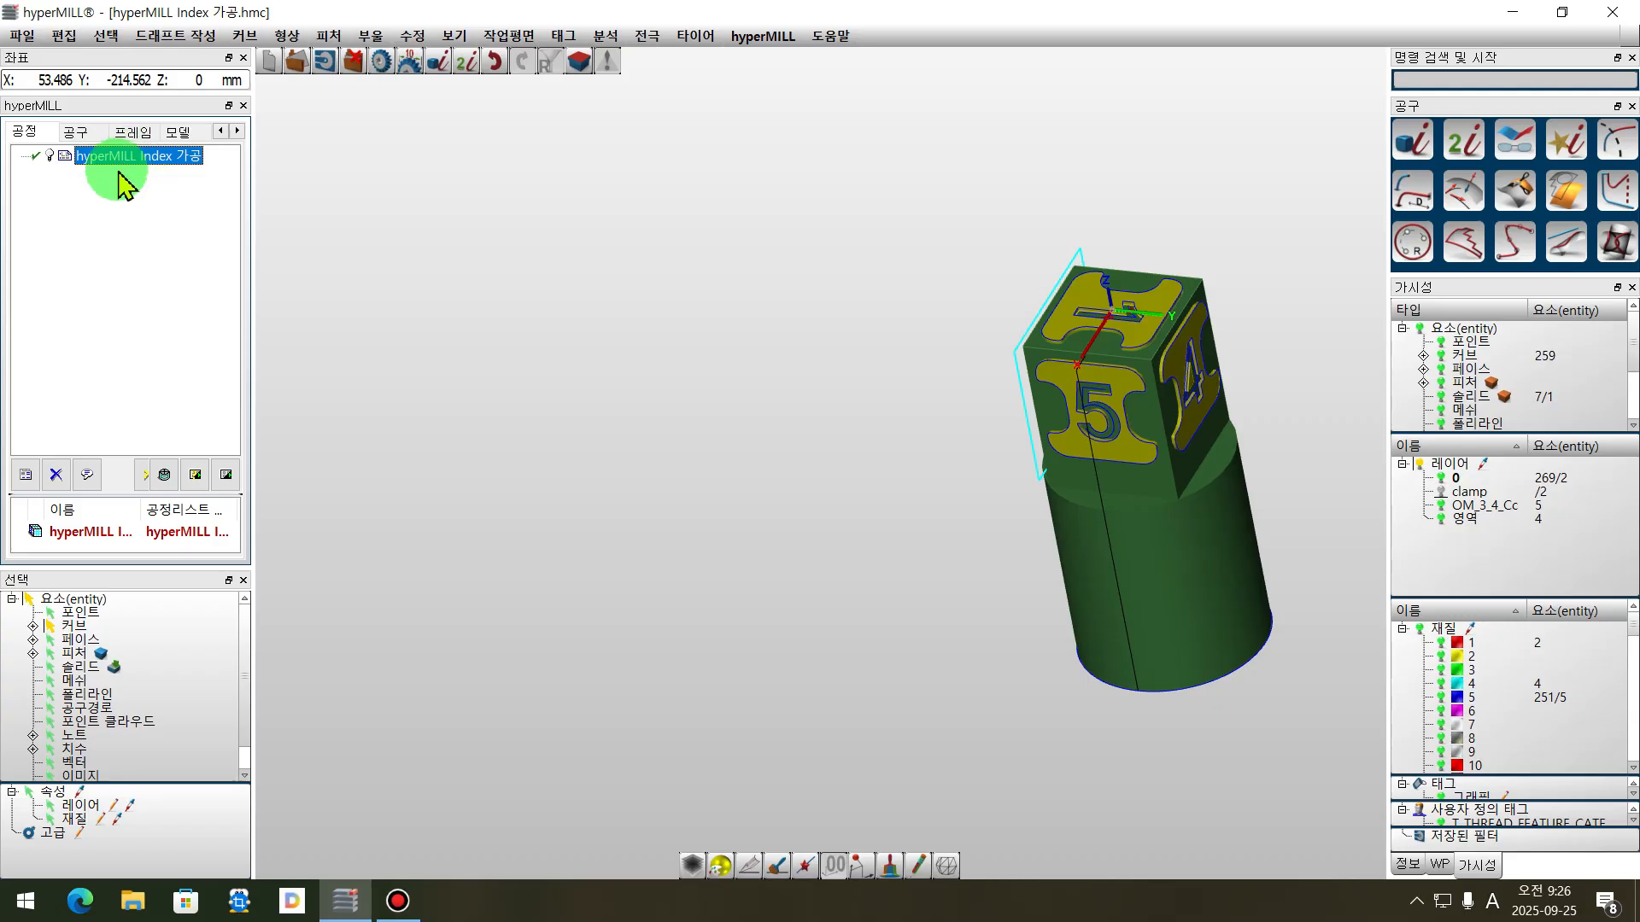
- Review the new job list's general settings, comments (주석문), workpiece definition (피소재정의), mirror (미러) and postprocessor (포스트 프로세서) settings
scroll(828, 506, "down", 1)
middle_click_drag(1117, 464, 963, 341)
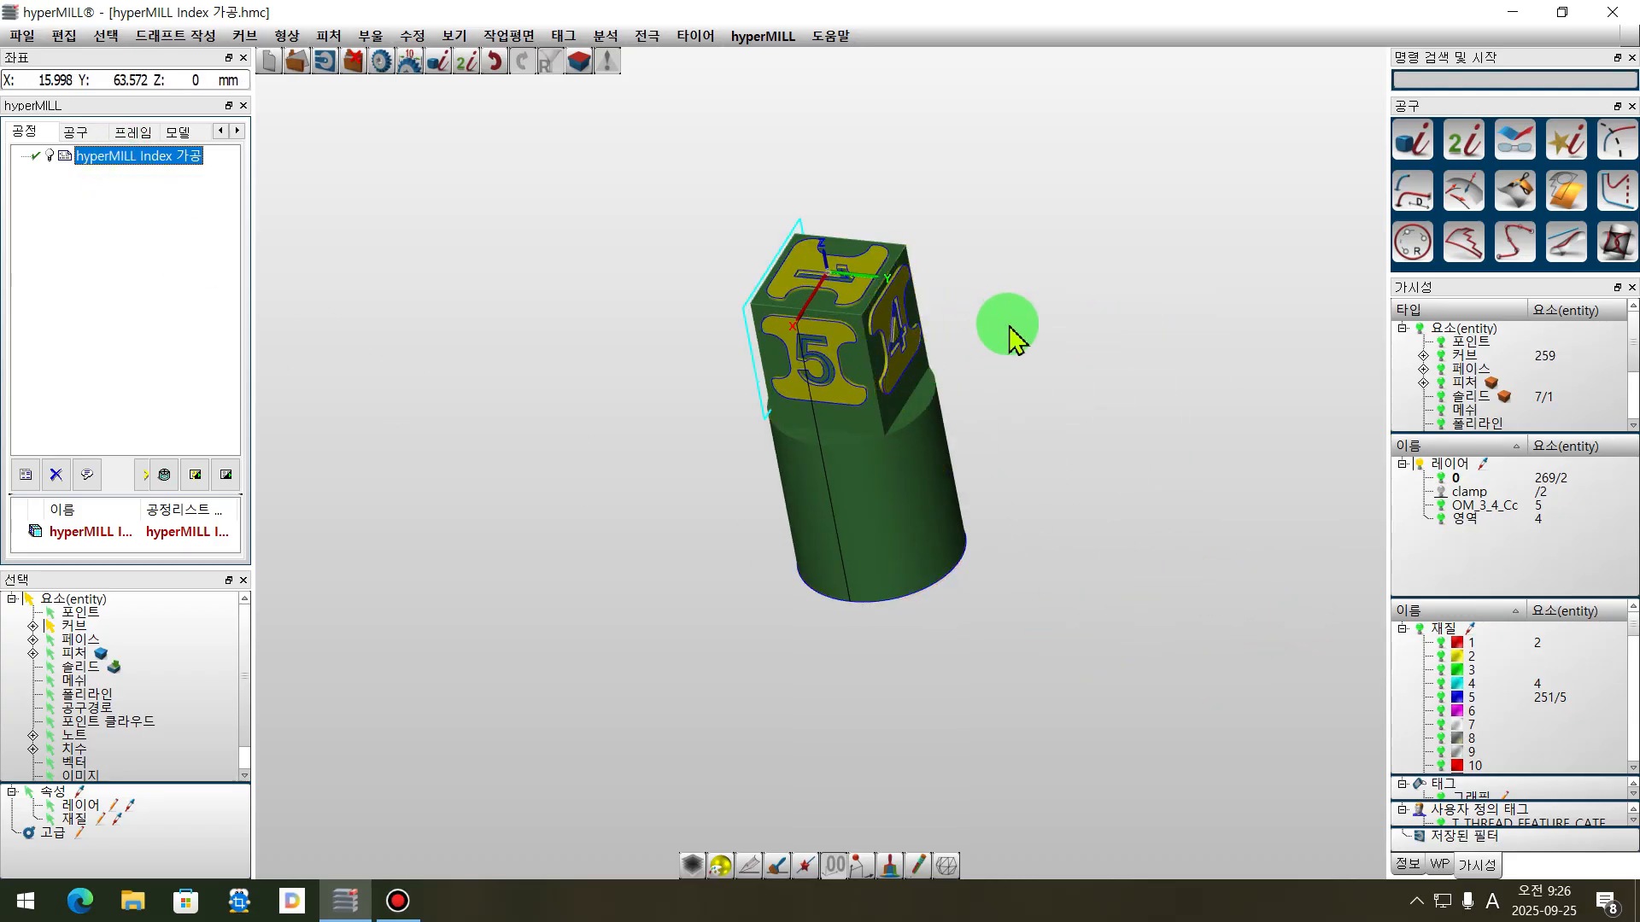
scroll(1159, 470, "up", 2)
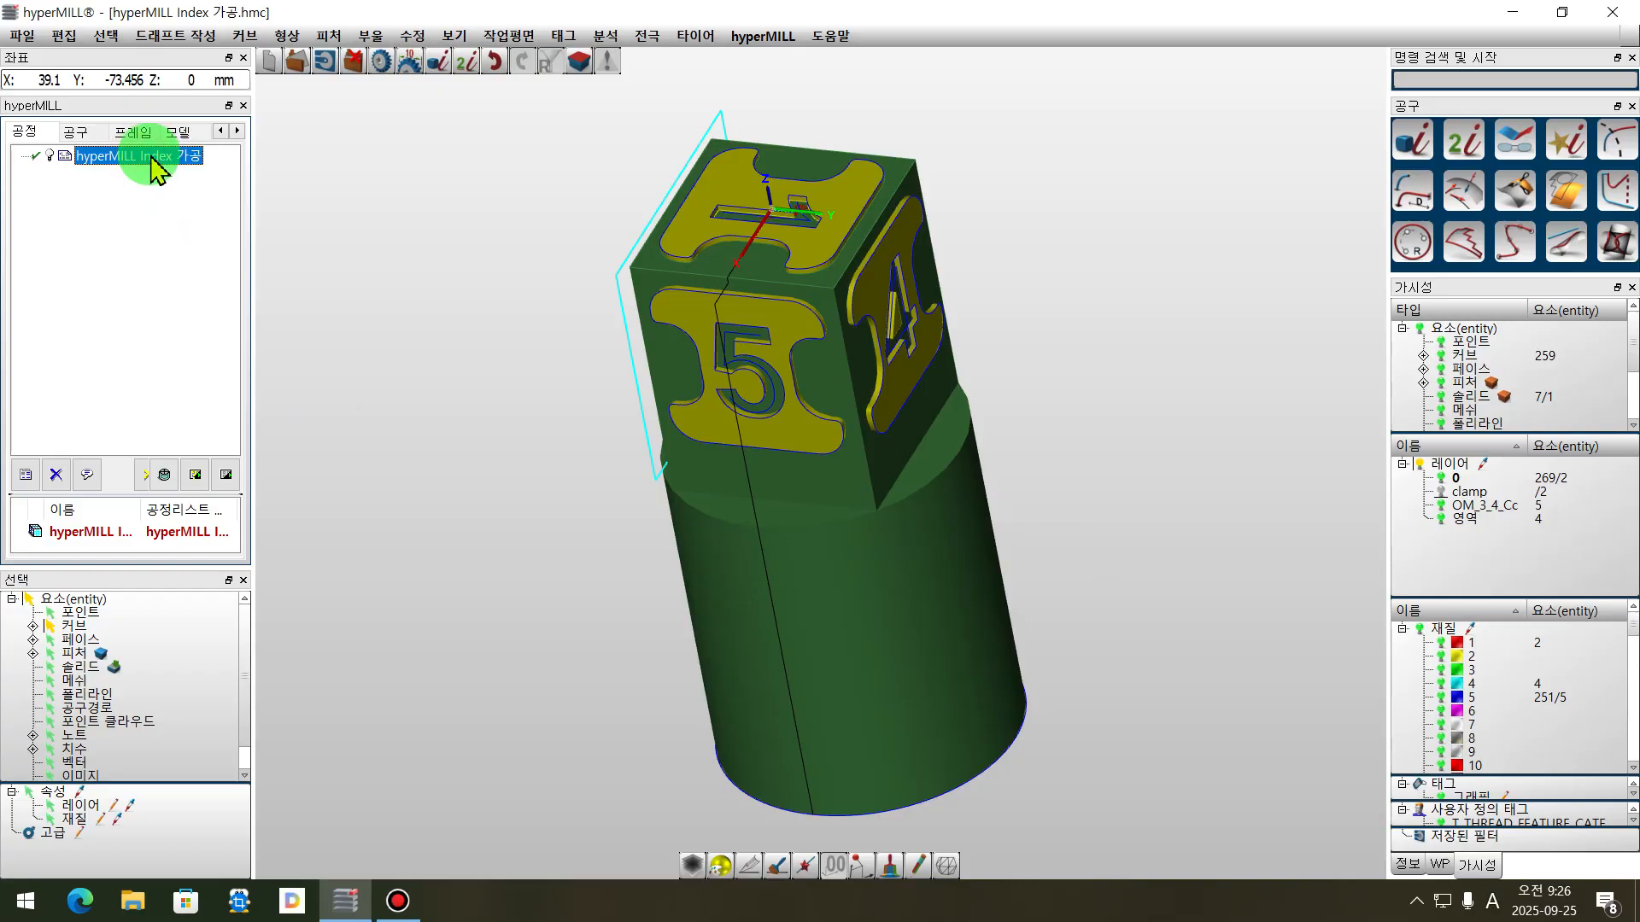
double_click(152, 158)
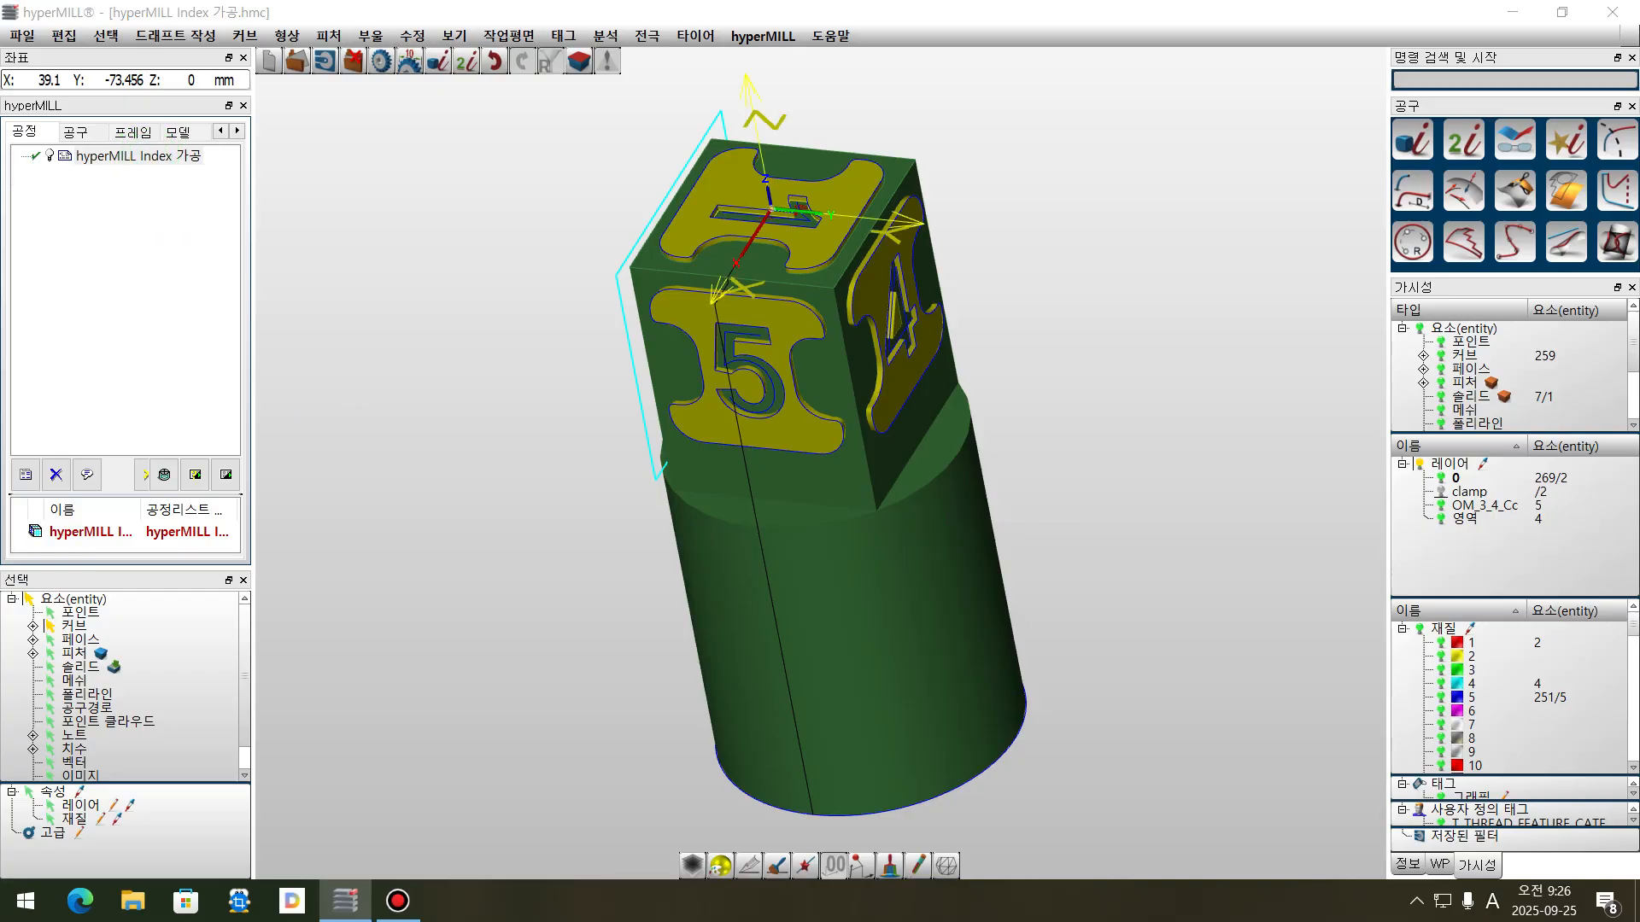
left_click_drag(385, 227, 433, 256)
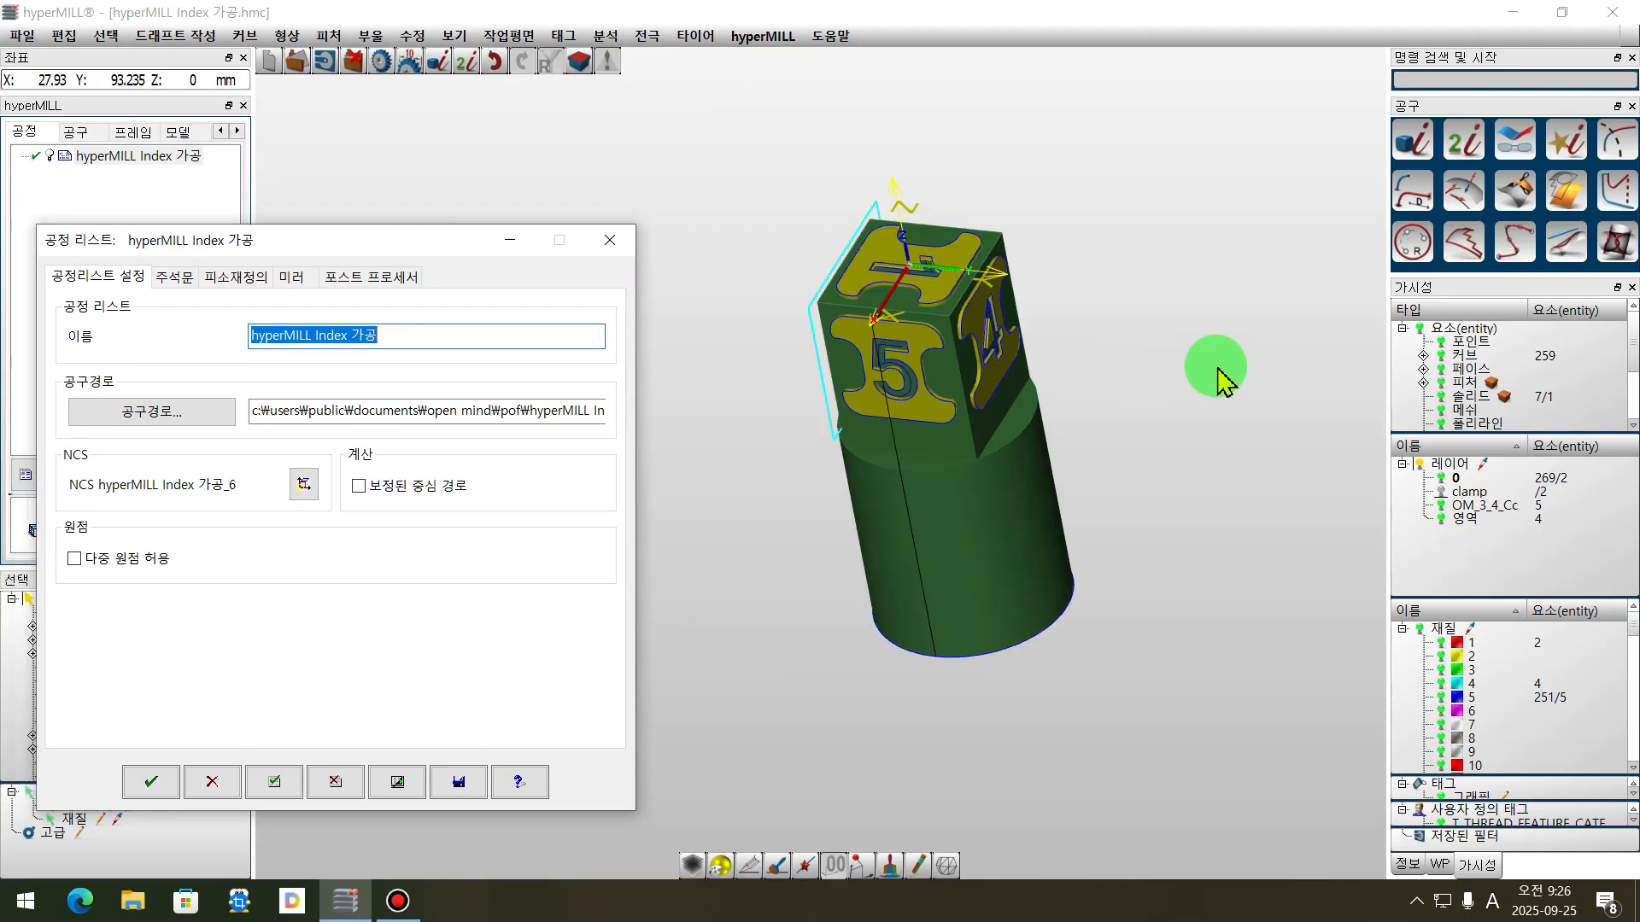
scroll(793, 438, "up", 1)
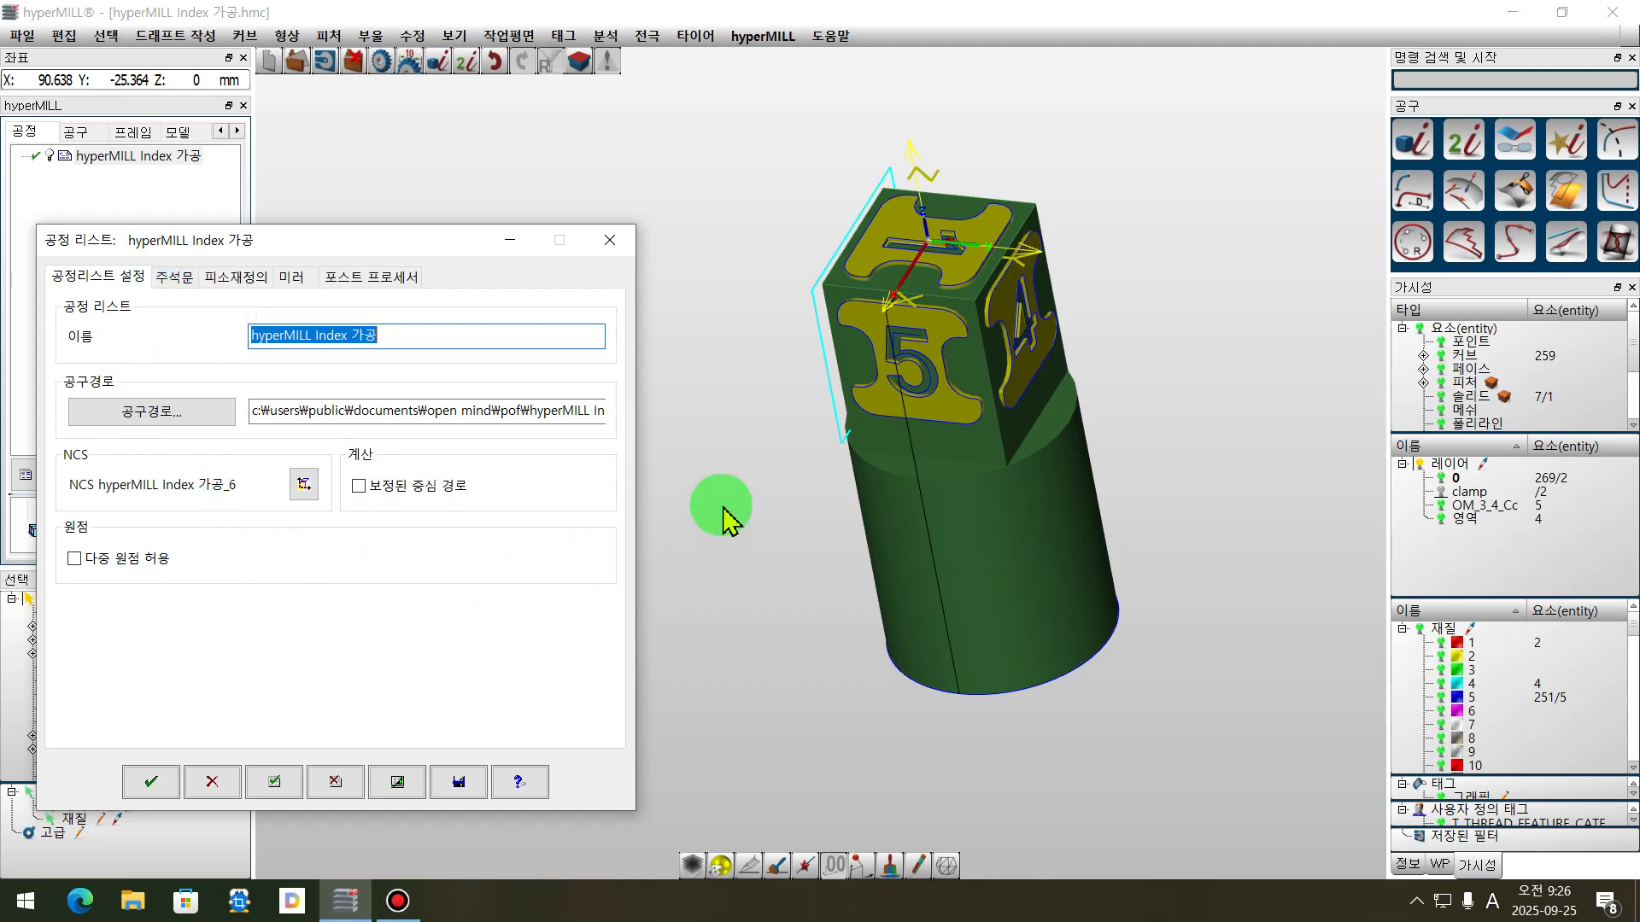
scroll(740, 553, "up", 1)
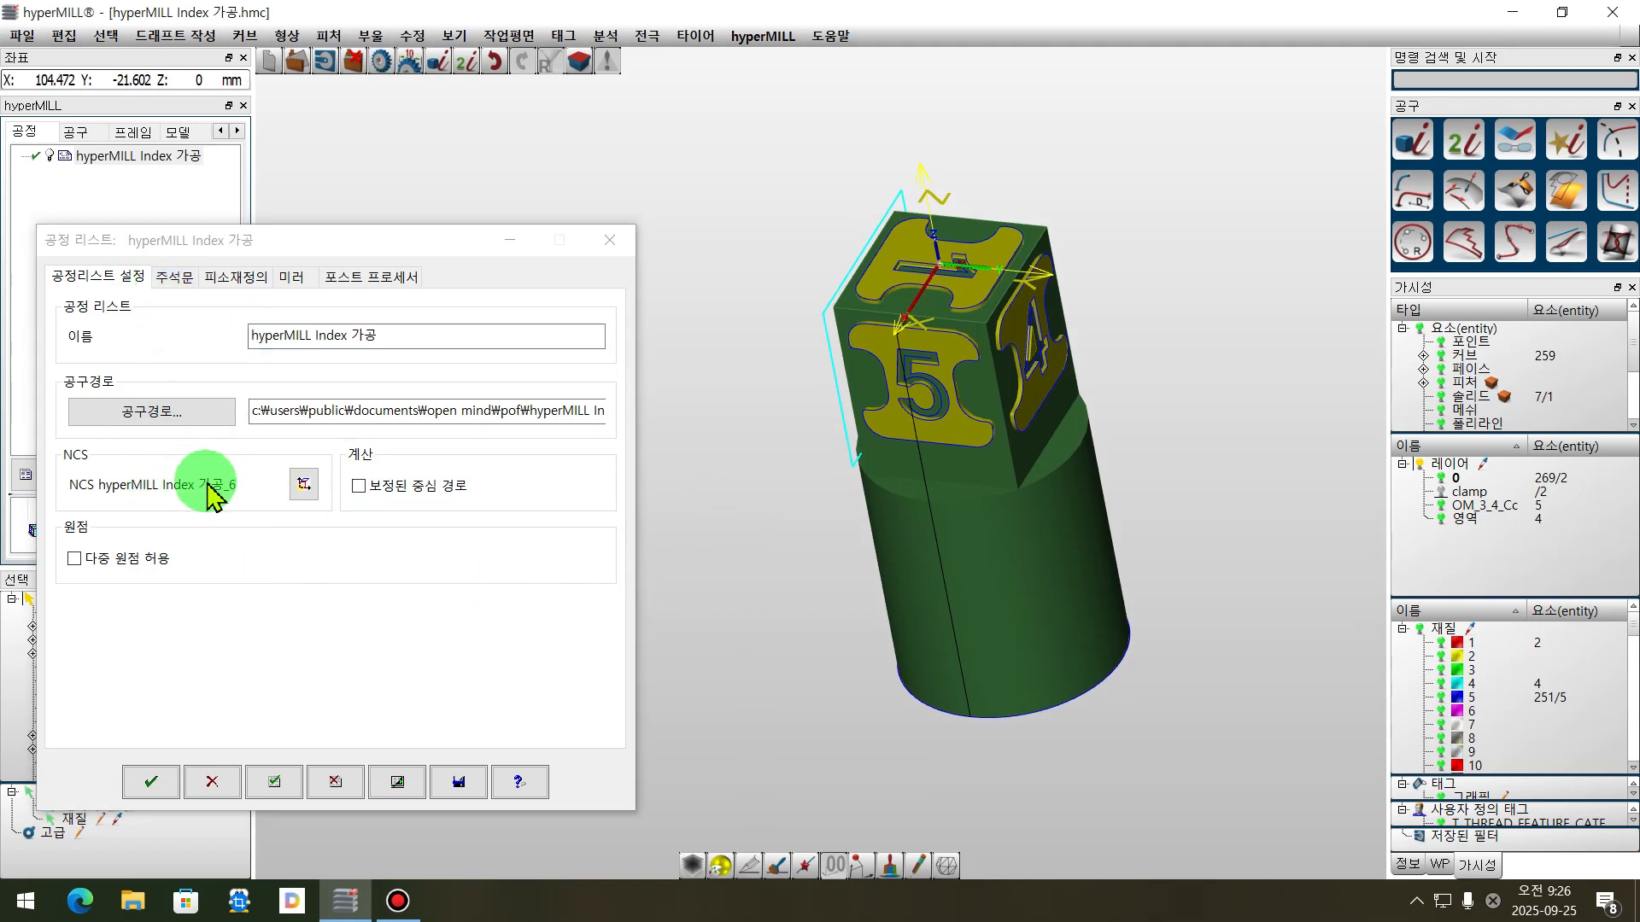
left_click(174, 276)
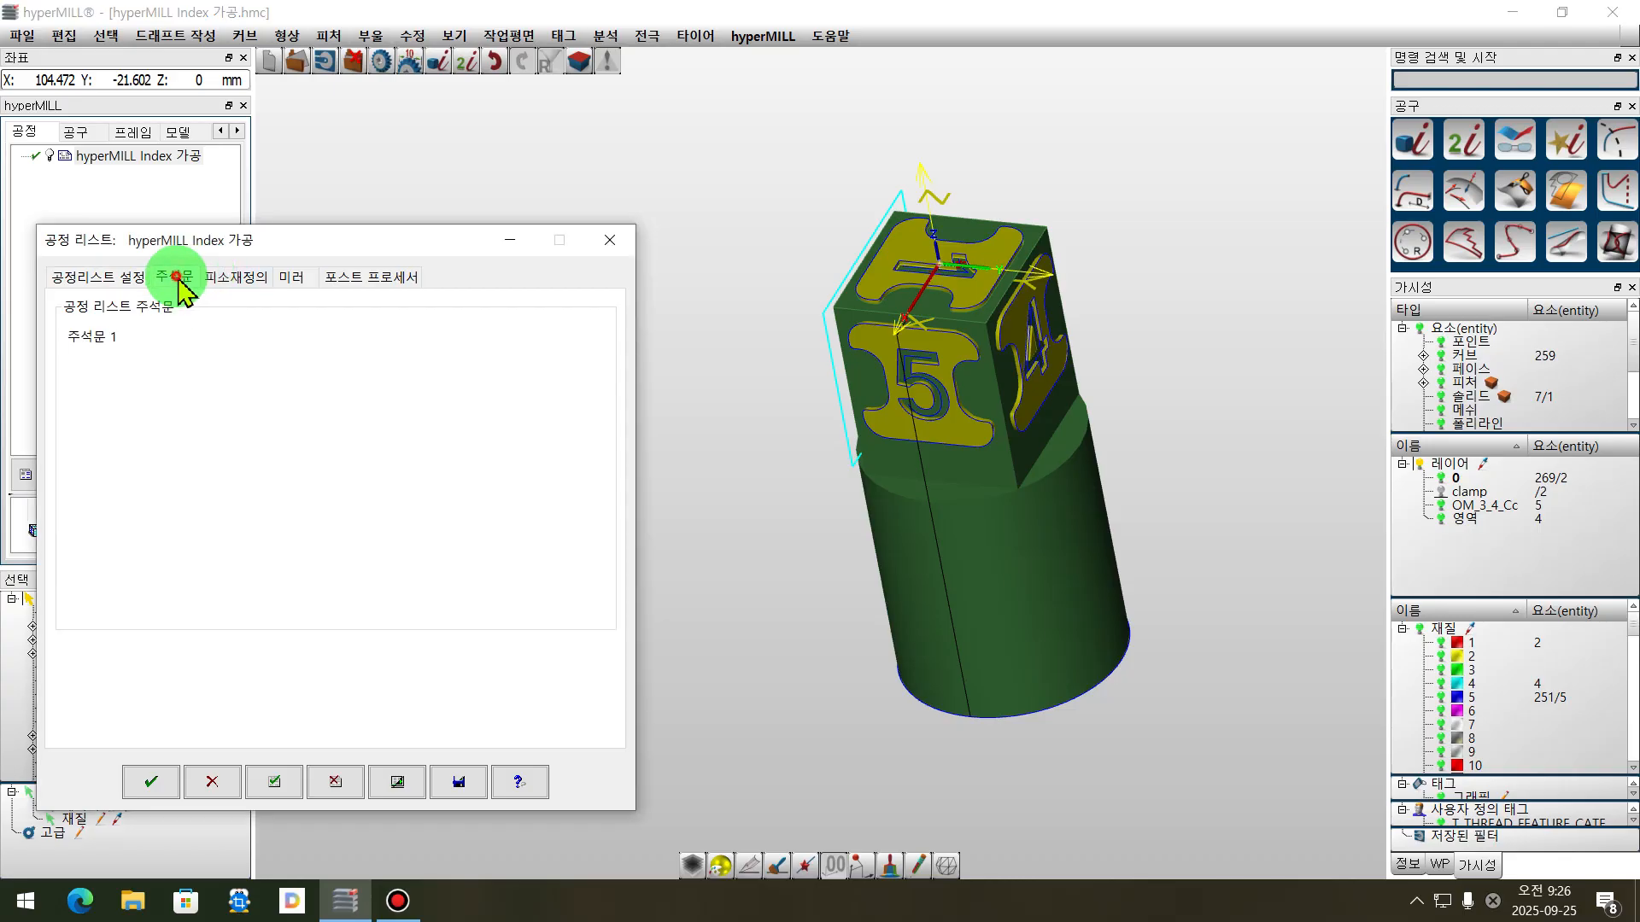
left_click(230, 277)
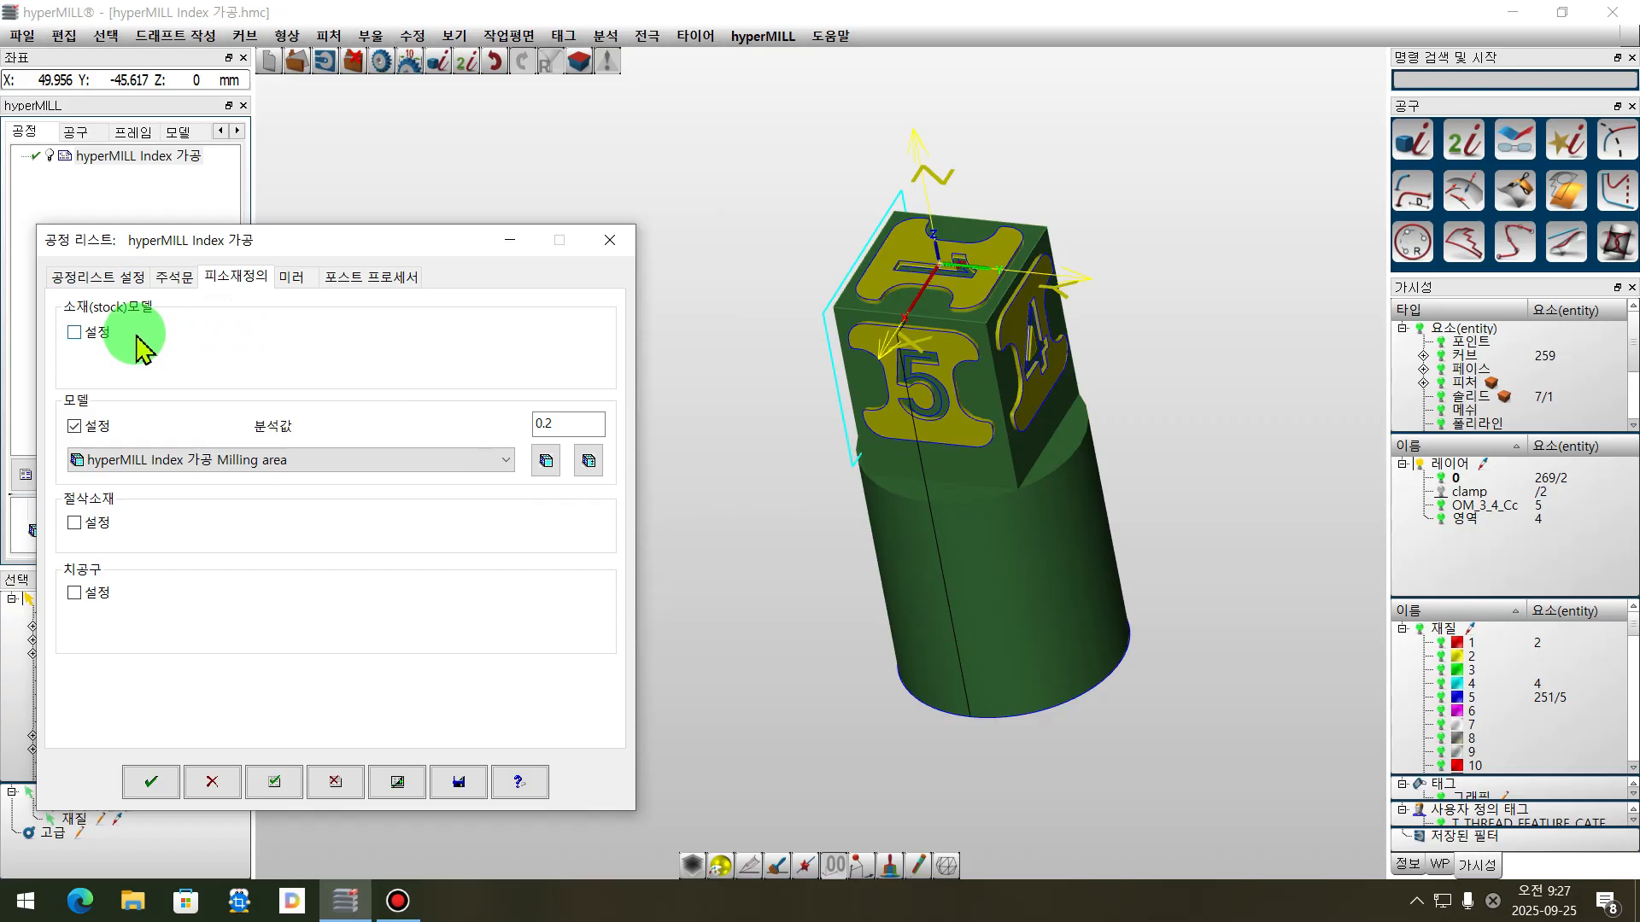
left_click(295, 279)
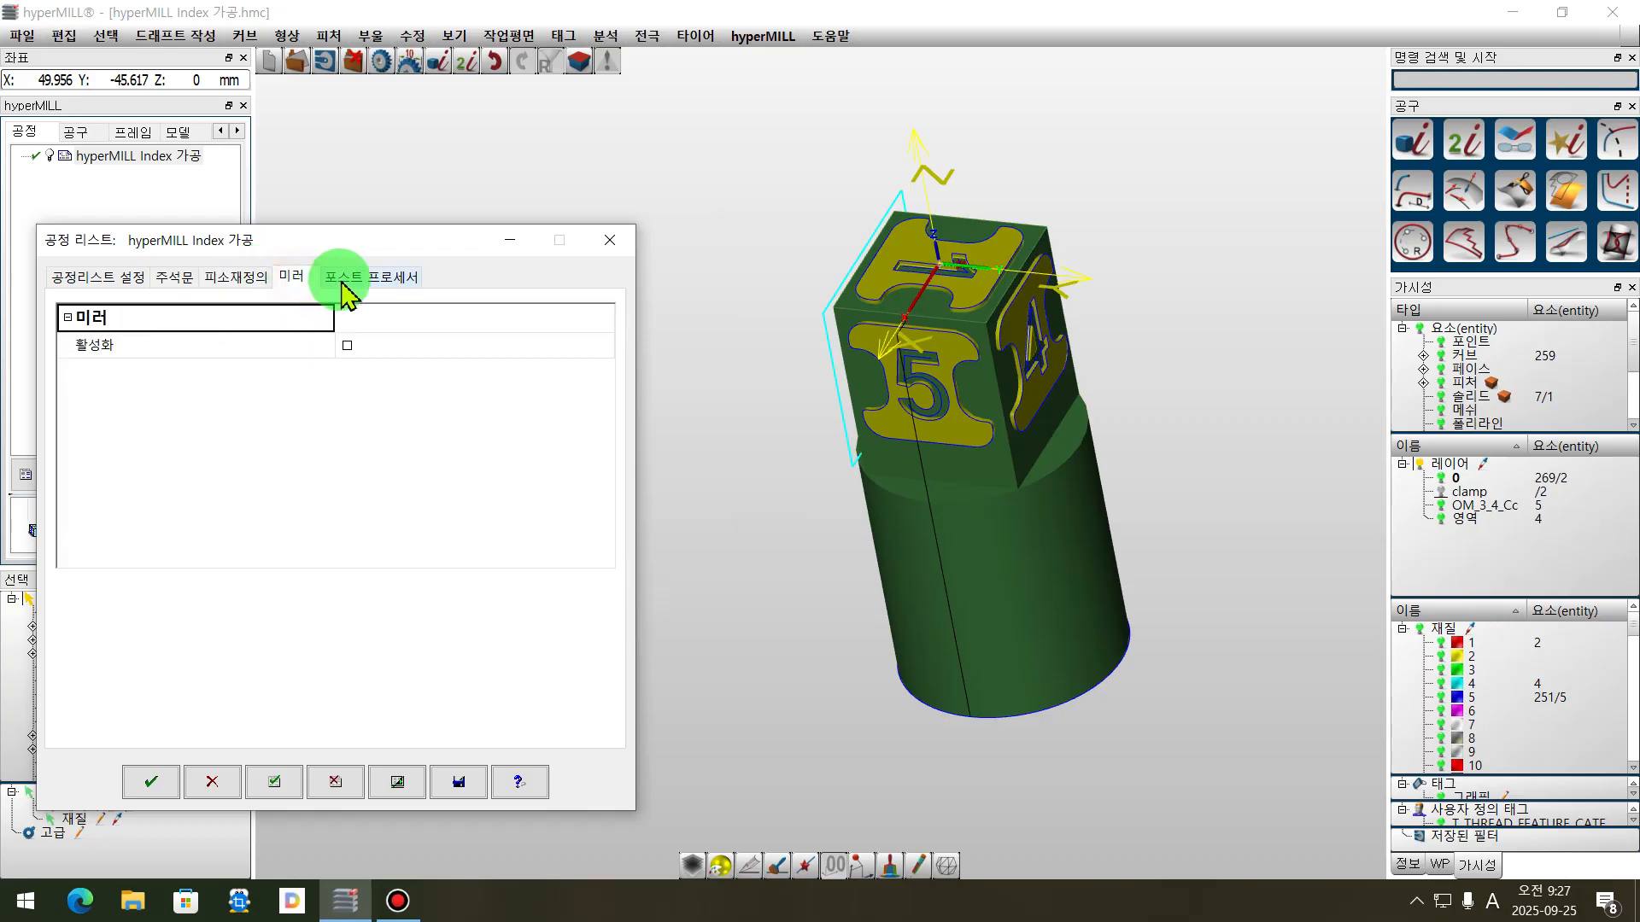
left_click(359, 278)
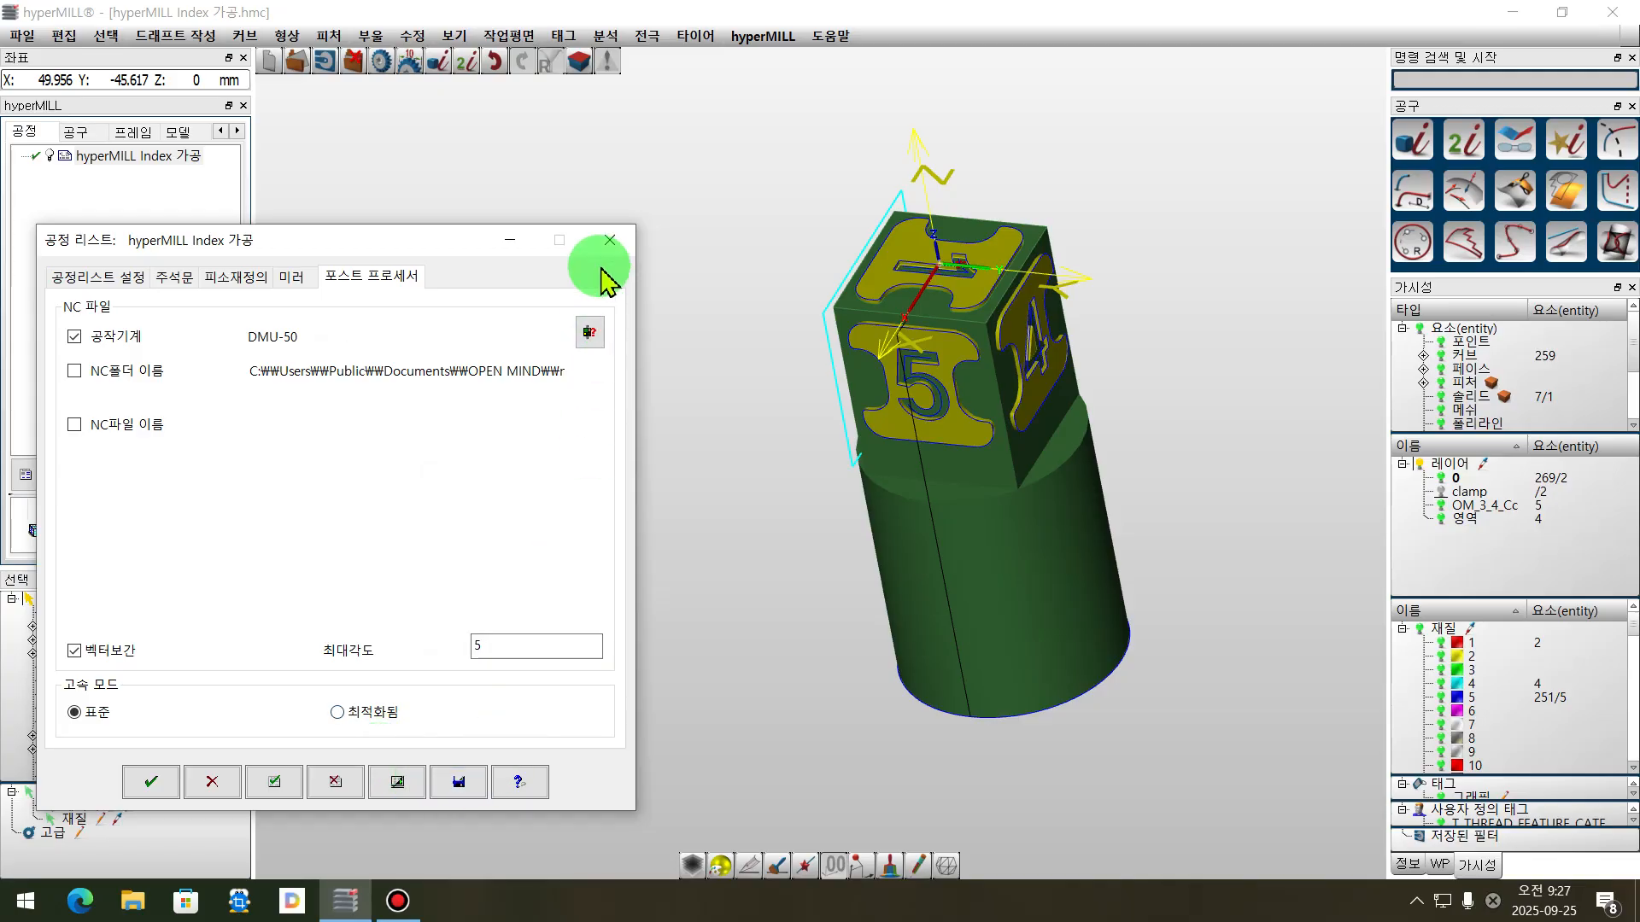
left_click(610, 240)
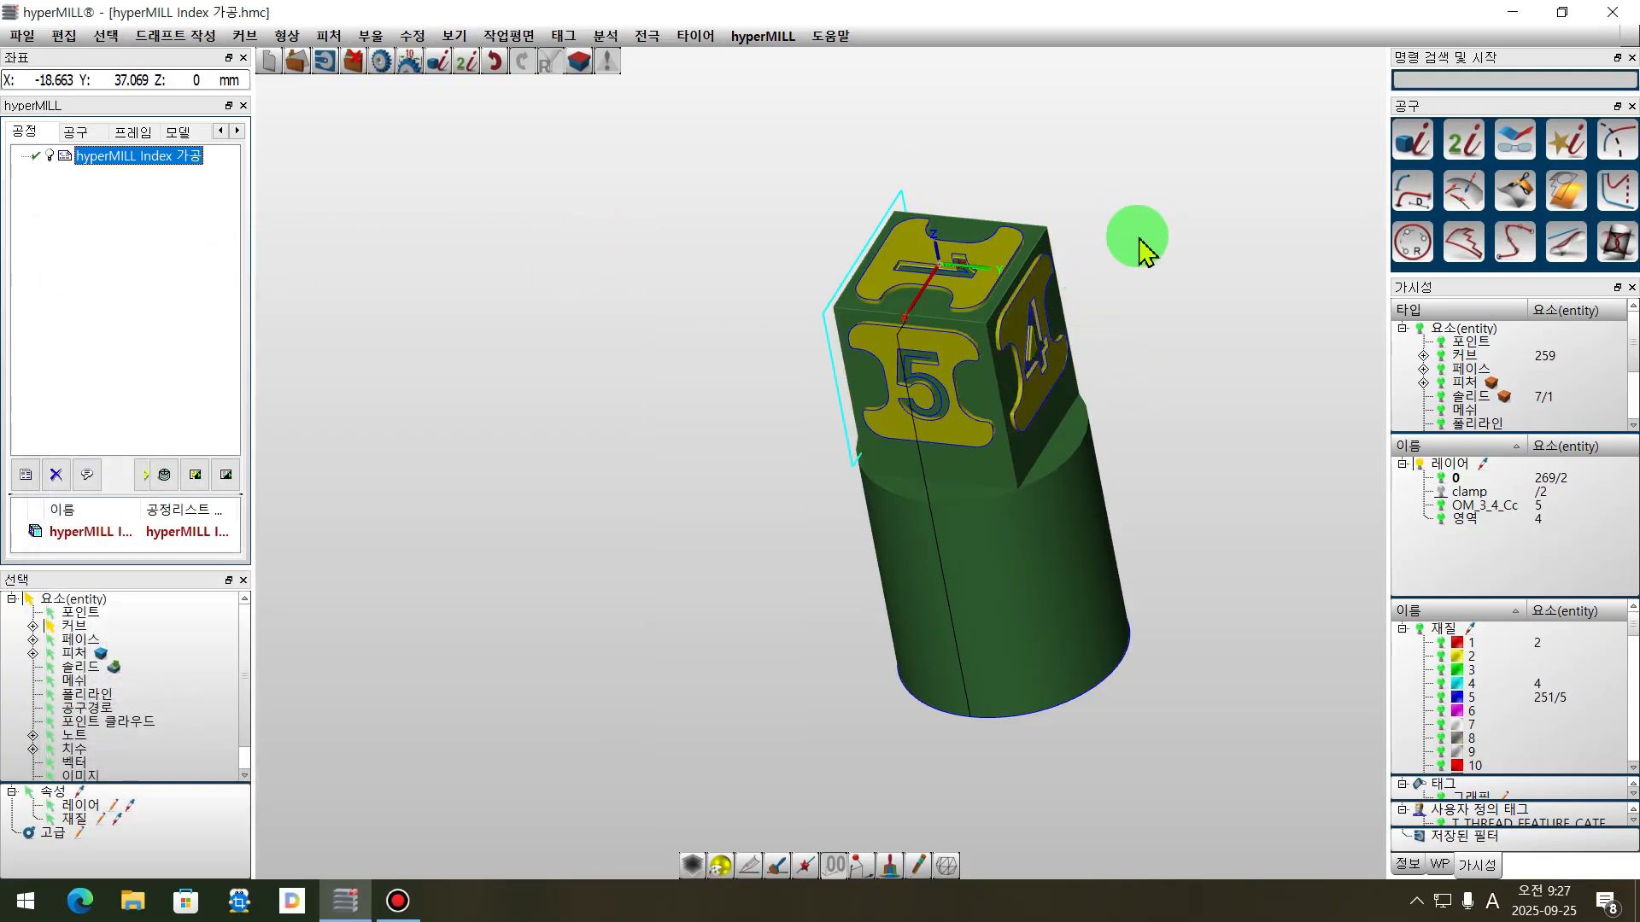
- Add a new stock-based 3D contour roughing job, 3D 등고선 황삭가공 (소재 지정), to the job list
scroll(1187, 374, "up", 2)
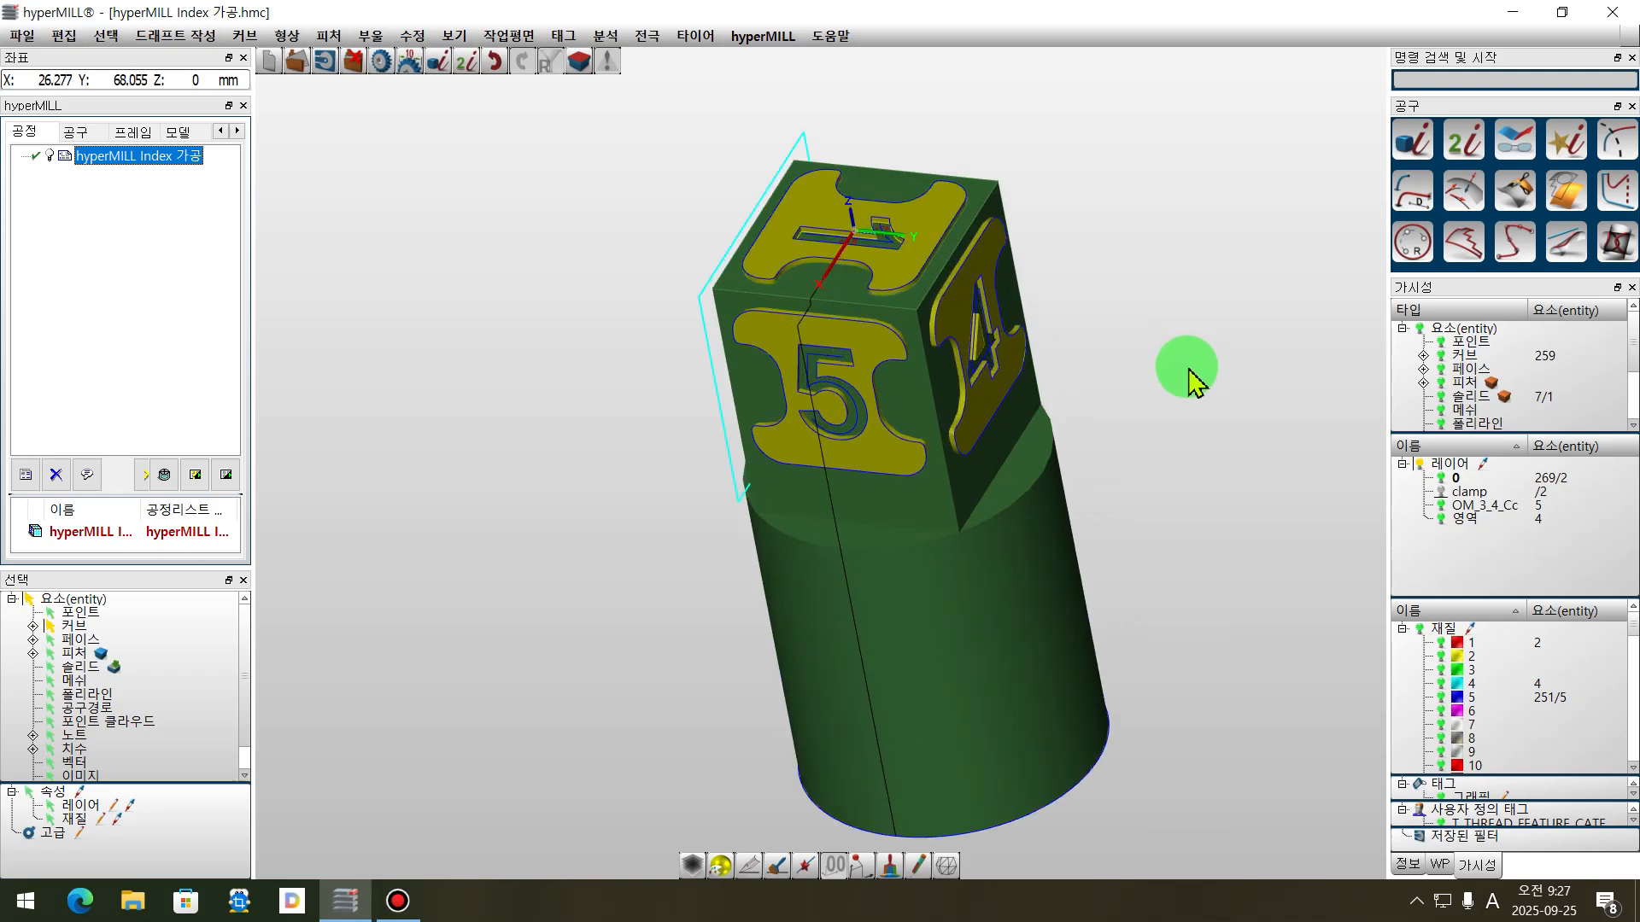
right_click(120, 209)
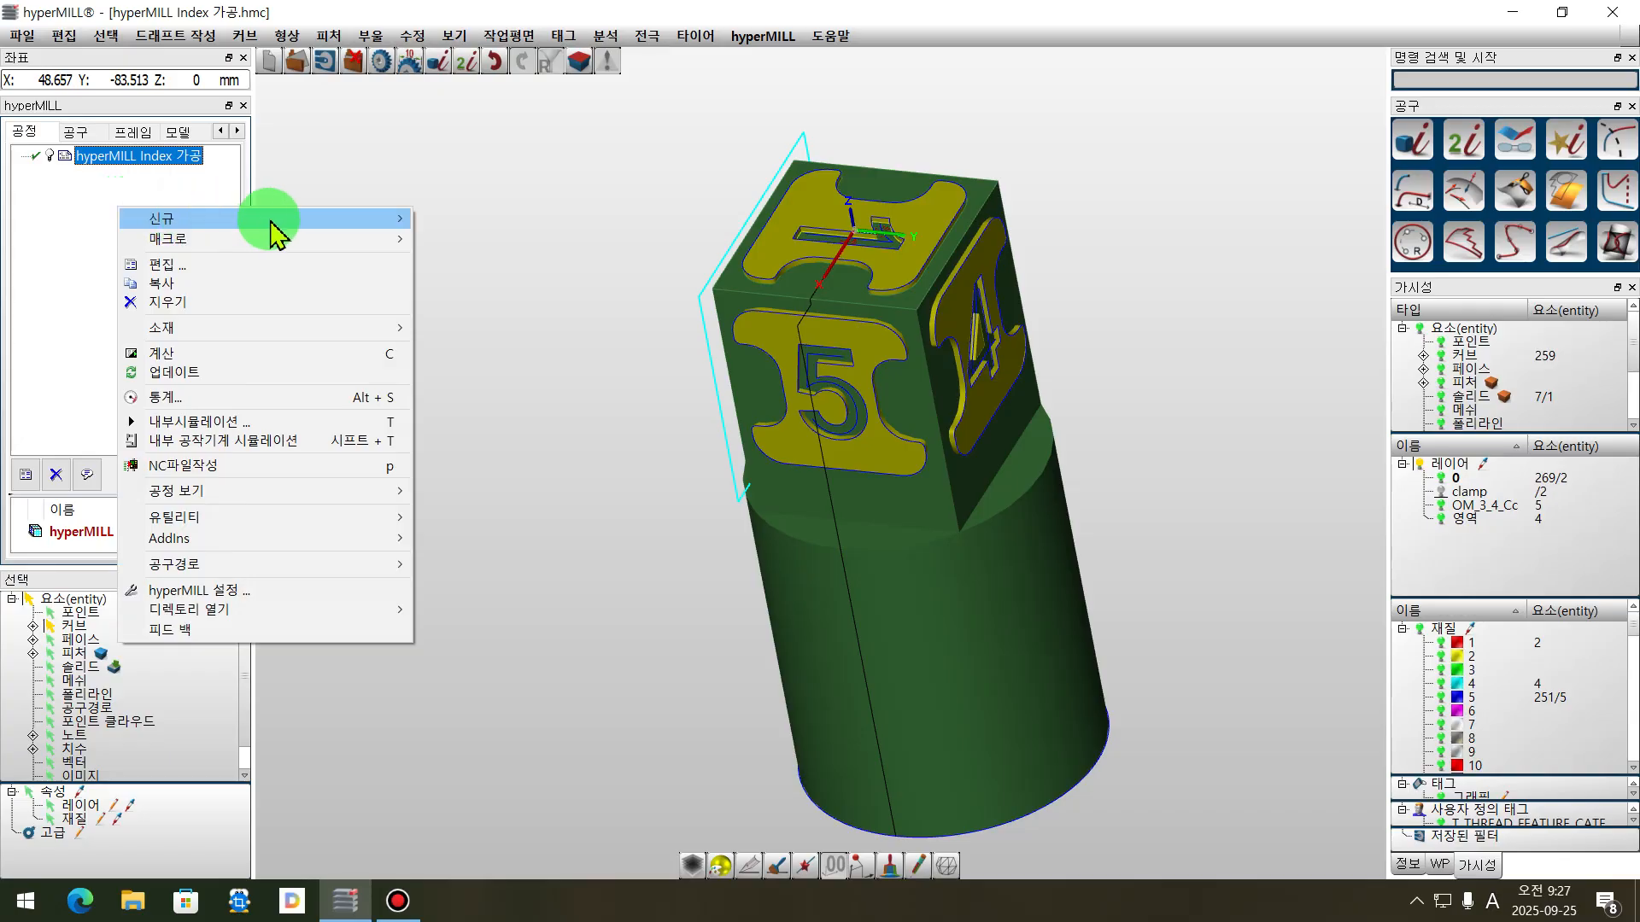
left_click(275, 224)
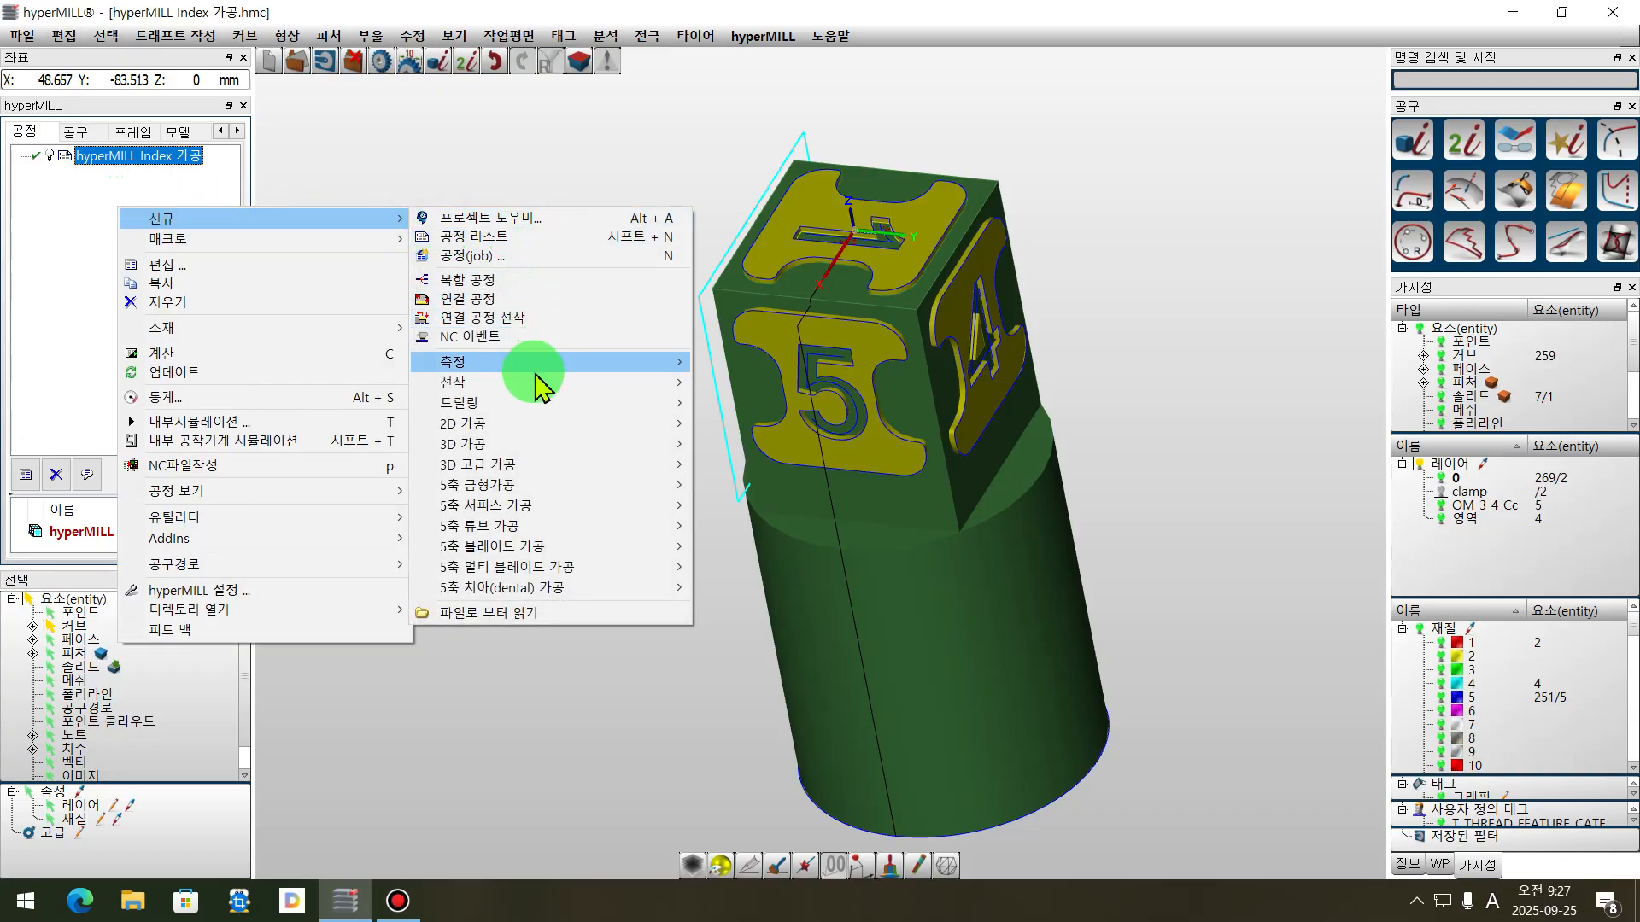
mouse_move(551, 452)
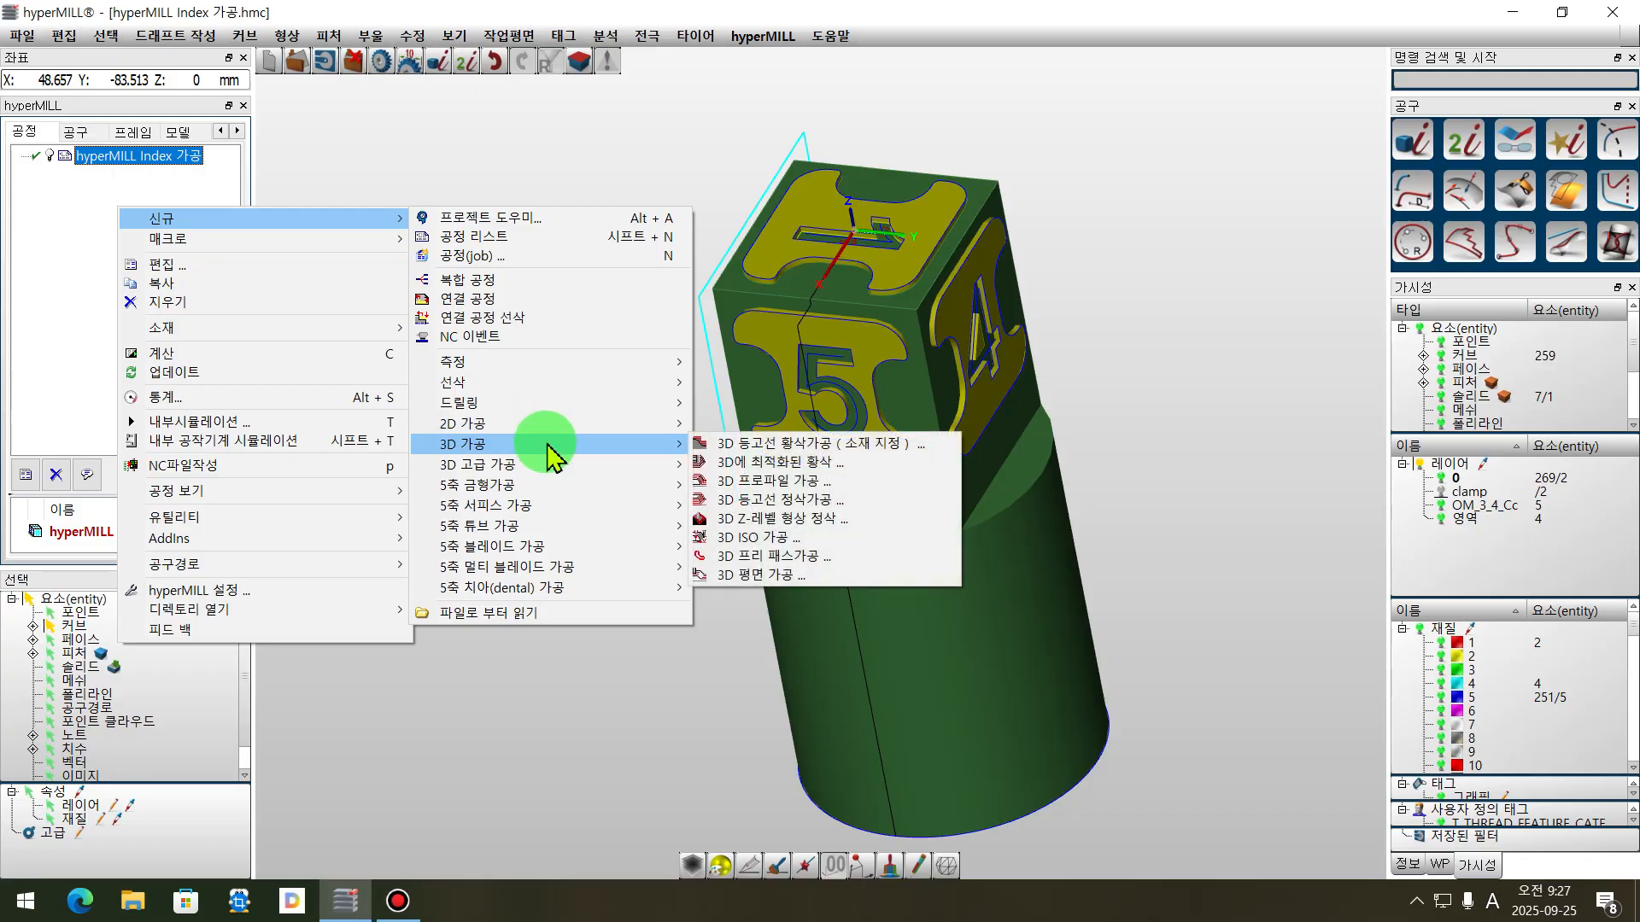
left_click(854, 444)
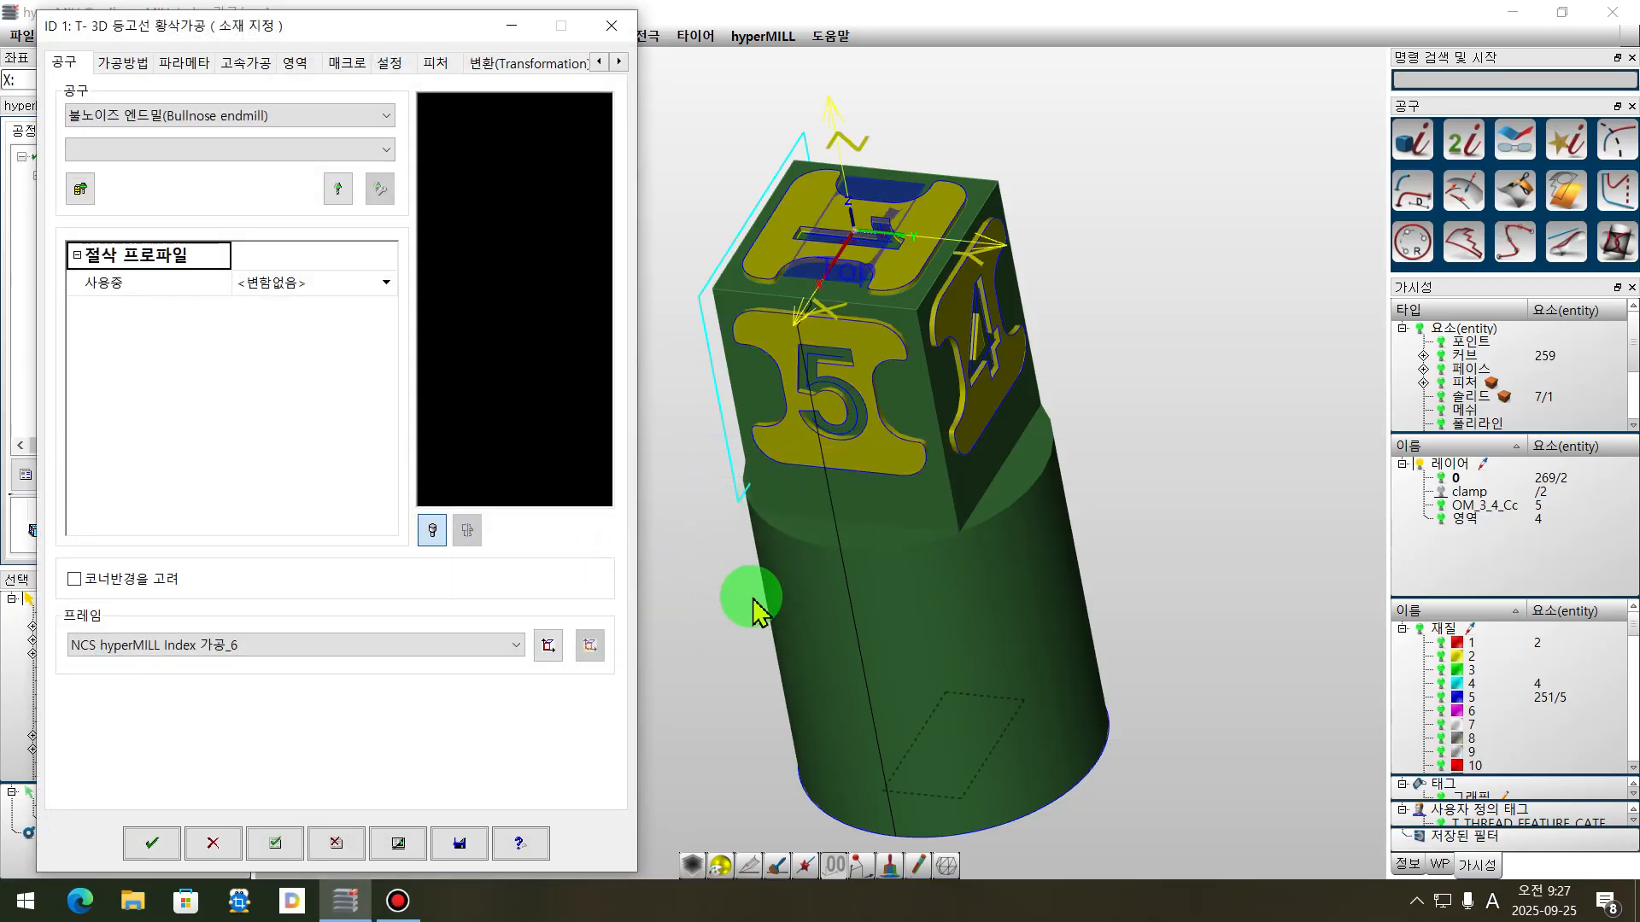
- Set the roughing job's tool type to 엔드밀(End mill) and create a new tool (신규 공구)
scroll(842, 263, "down", 1)
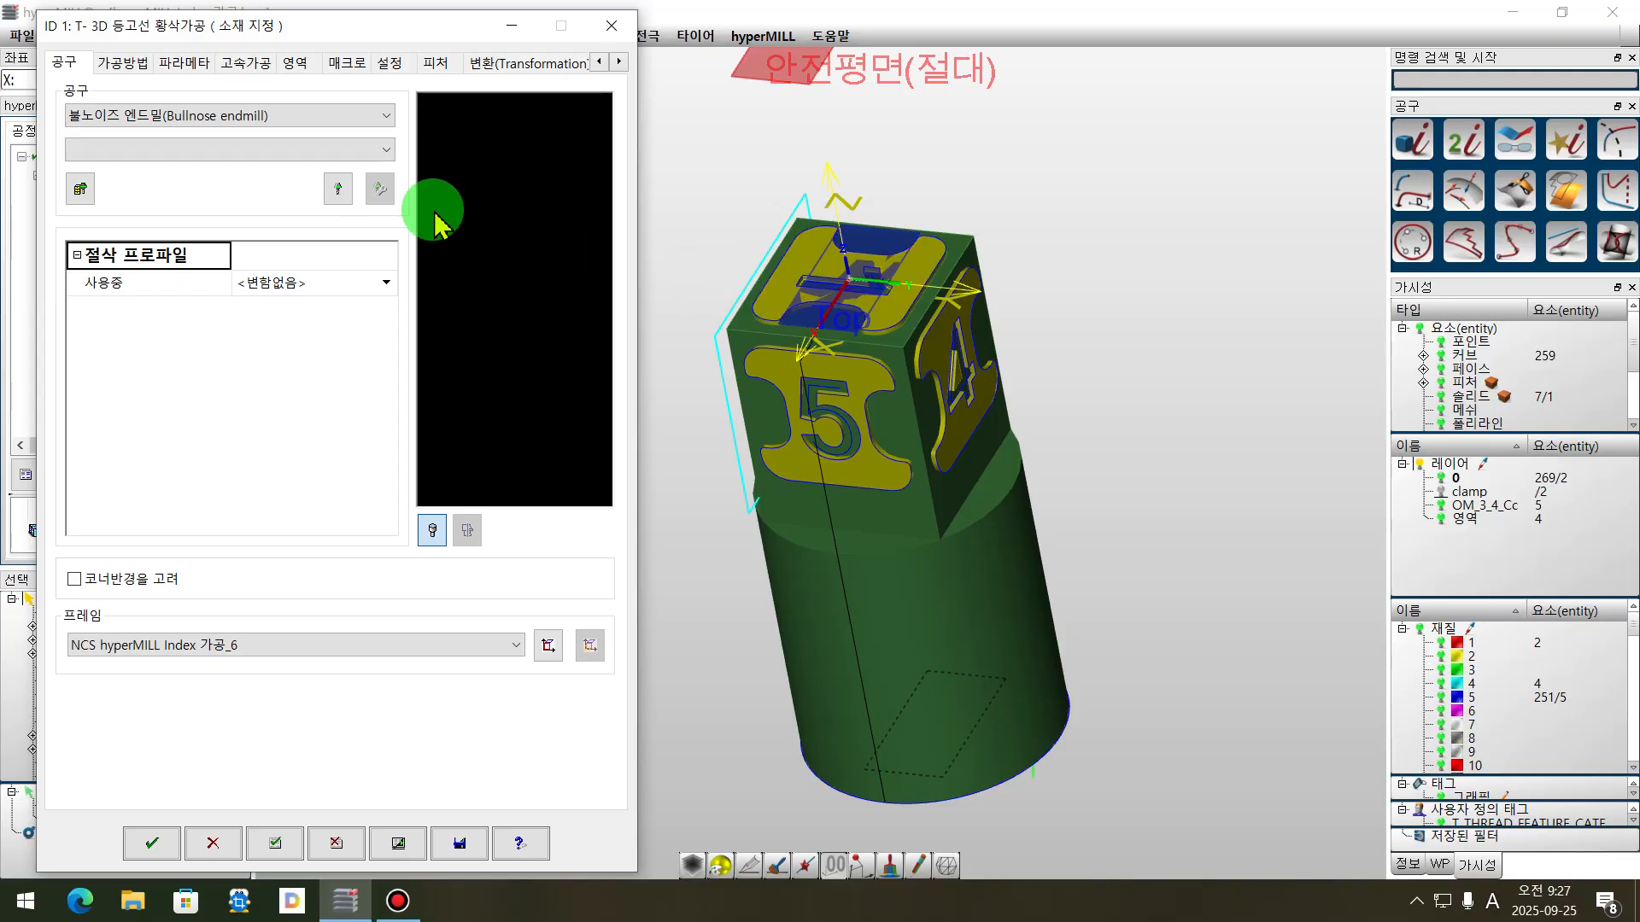
left_click(111, 116)
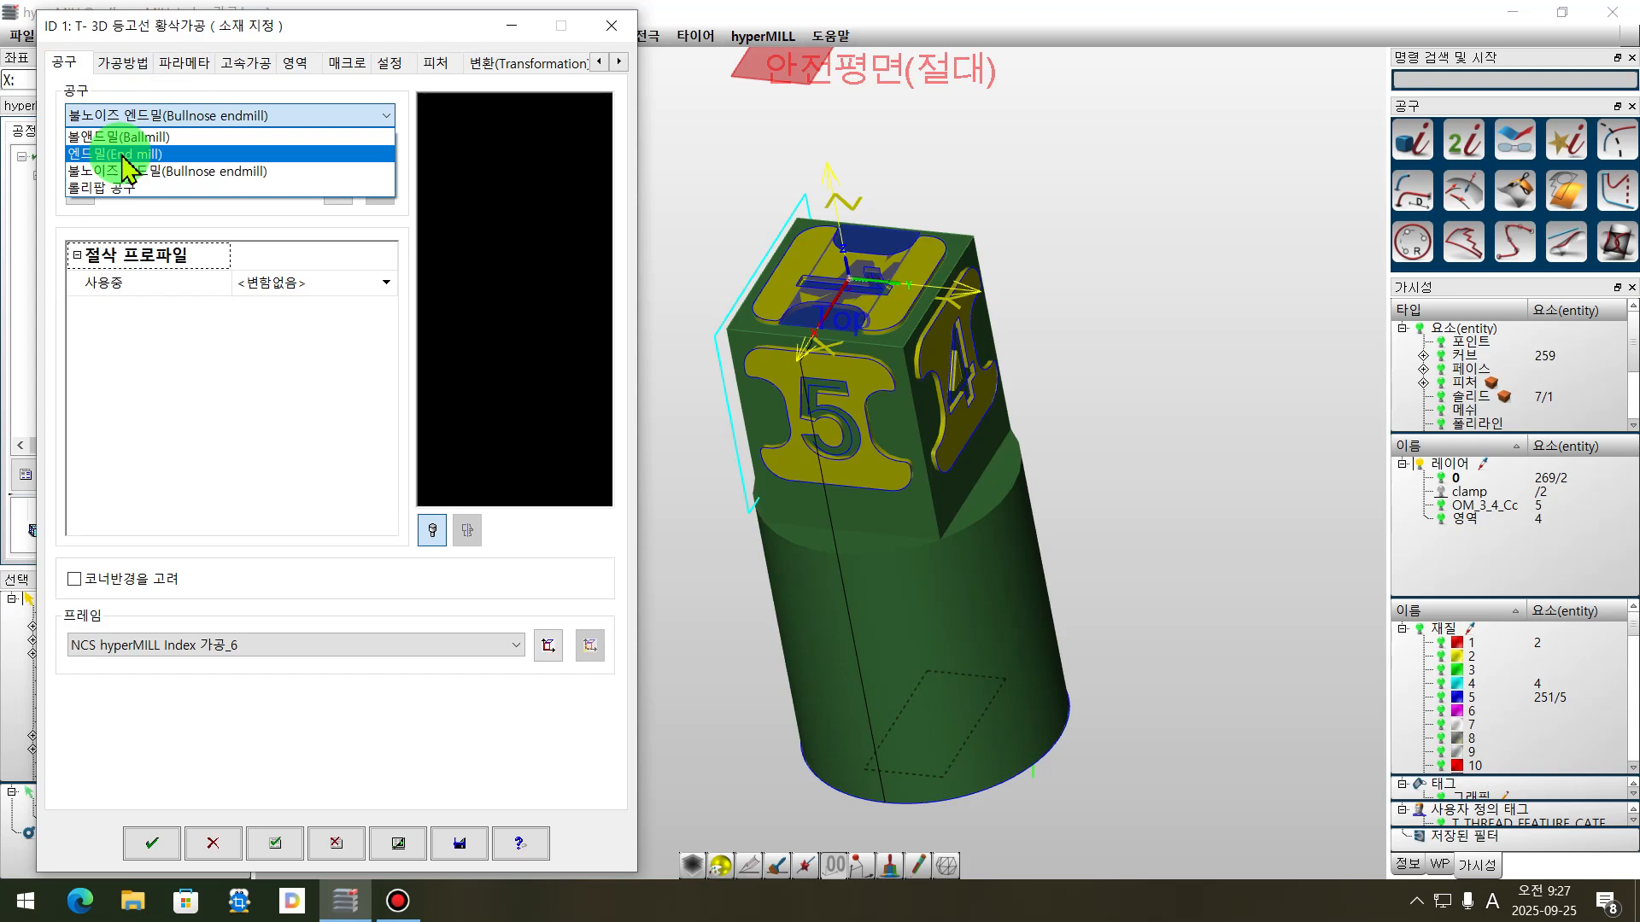
left_click(121, 154)
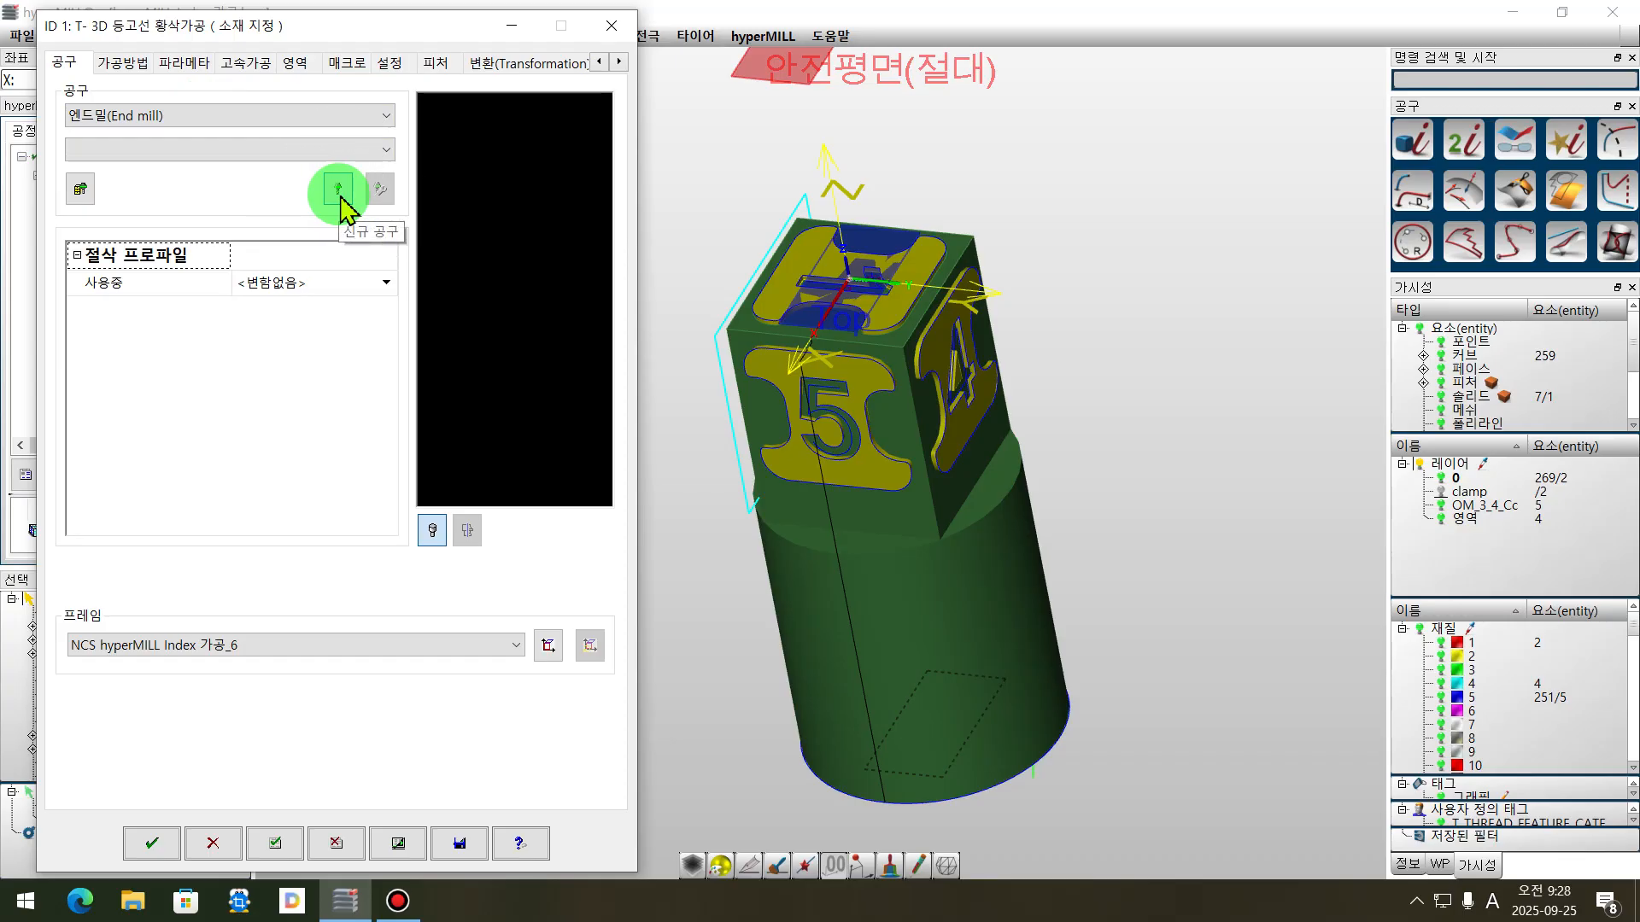
left_click(339, 190)
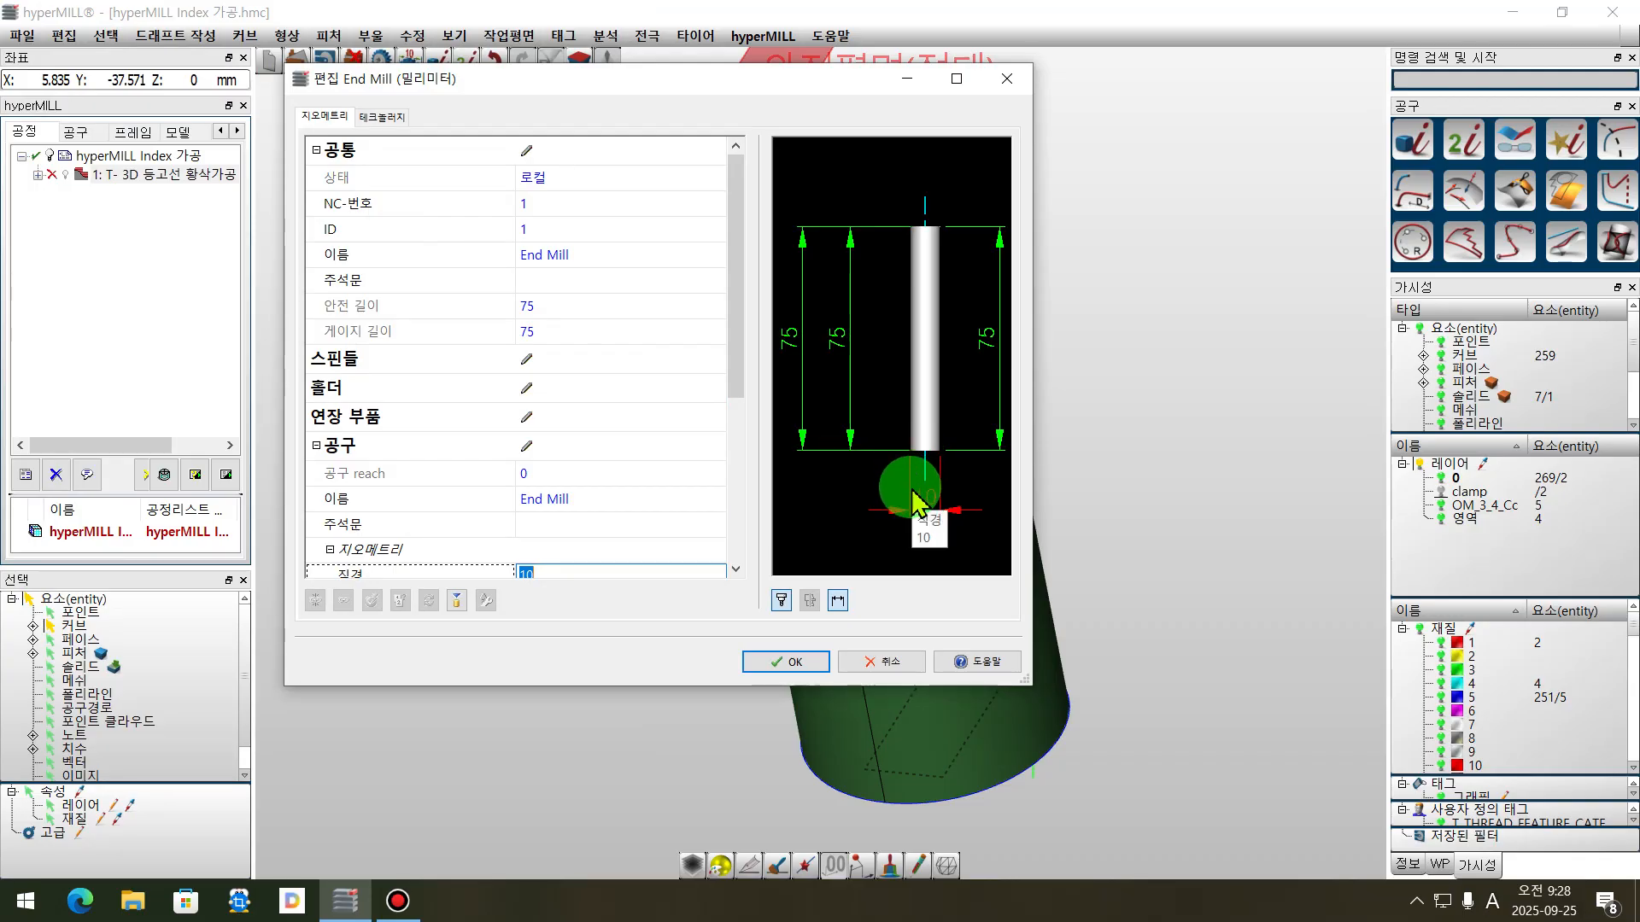
- Set the new end mill's length (길이) to 50 and its cutting length (컷팅 길이) to 20
left_click_drag(733, 374, 736, 457)
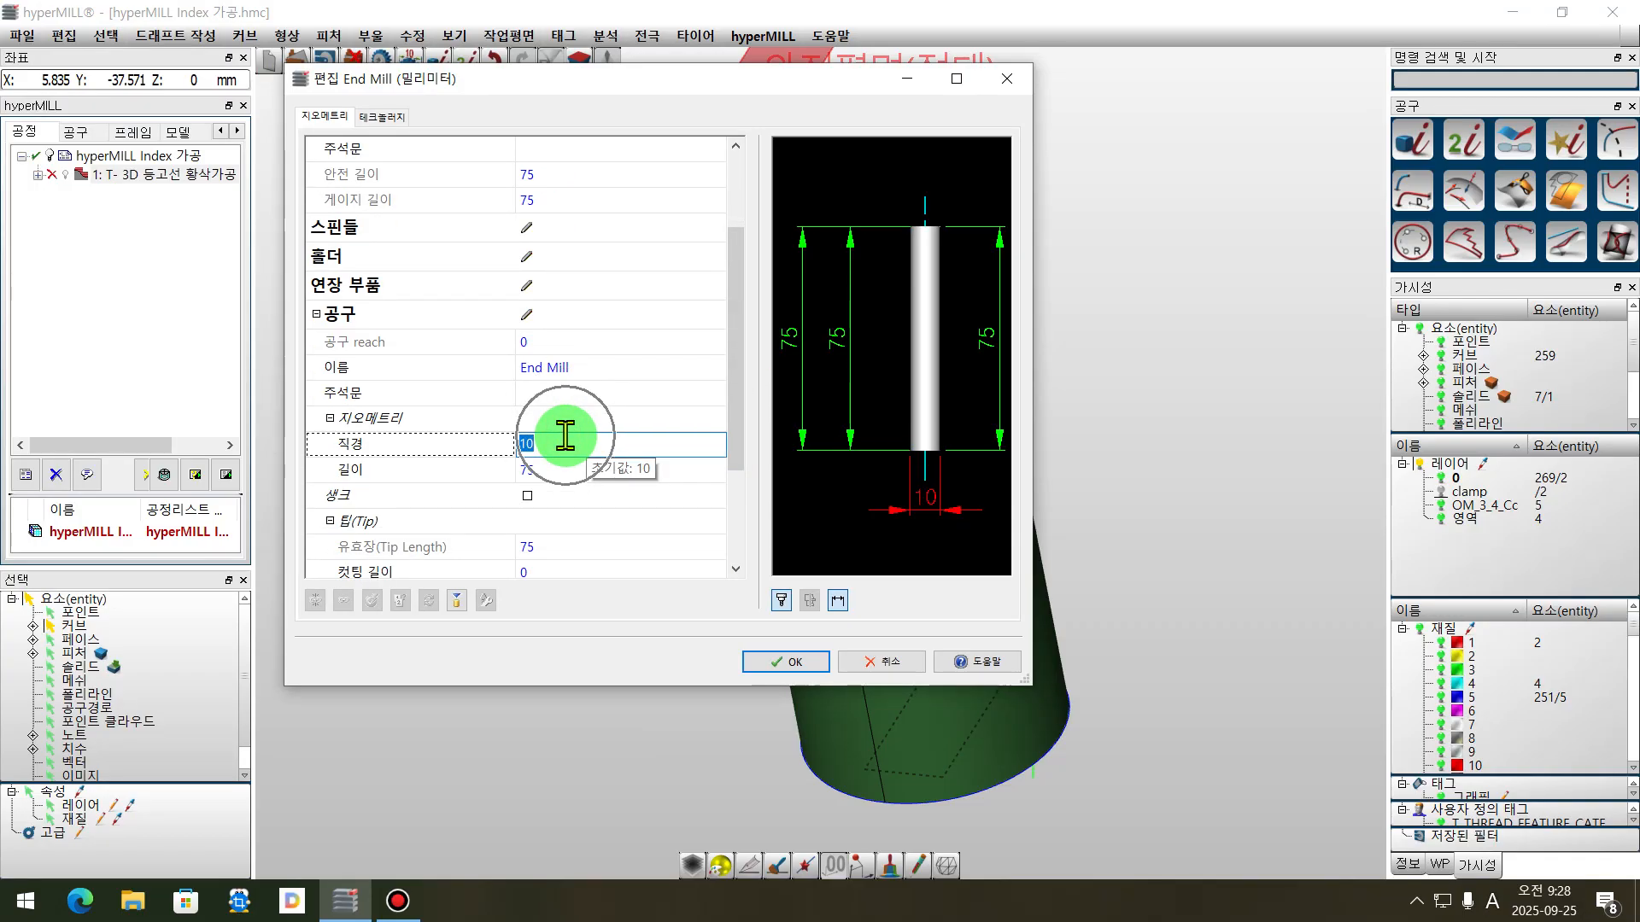
left_click(561, 470)
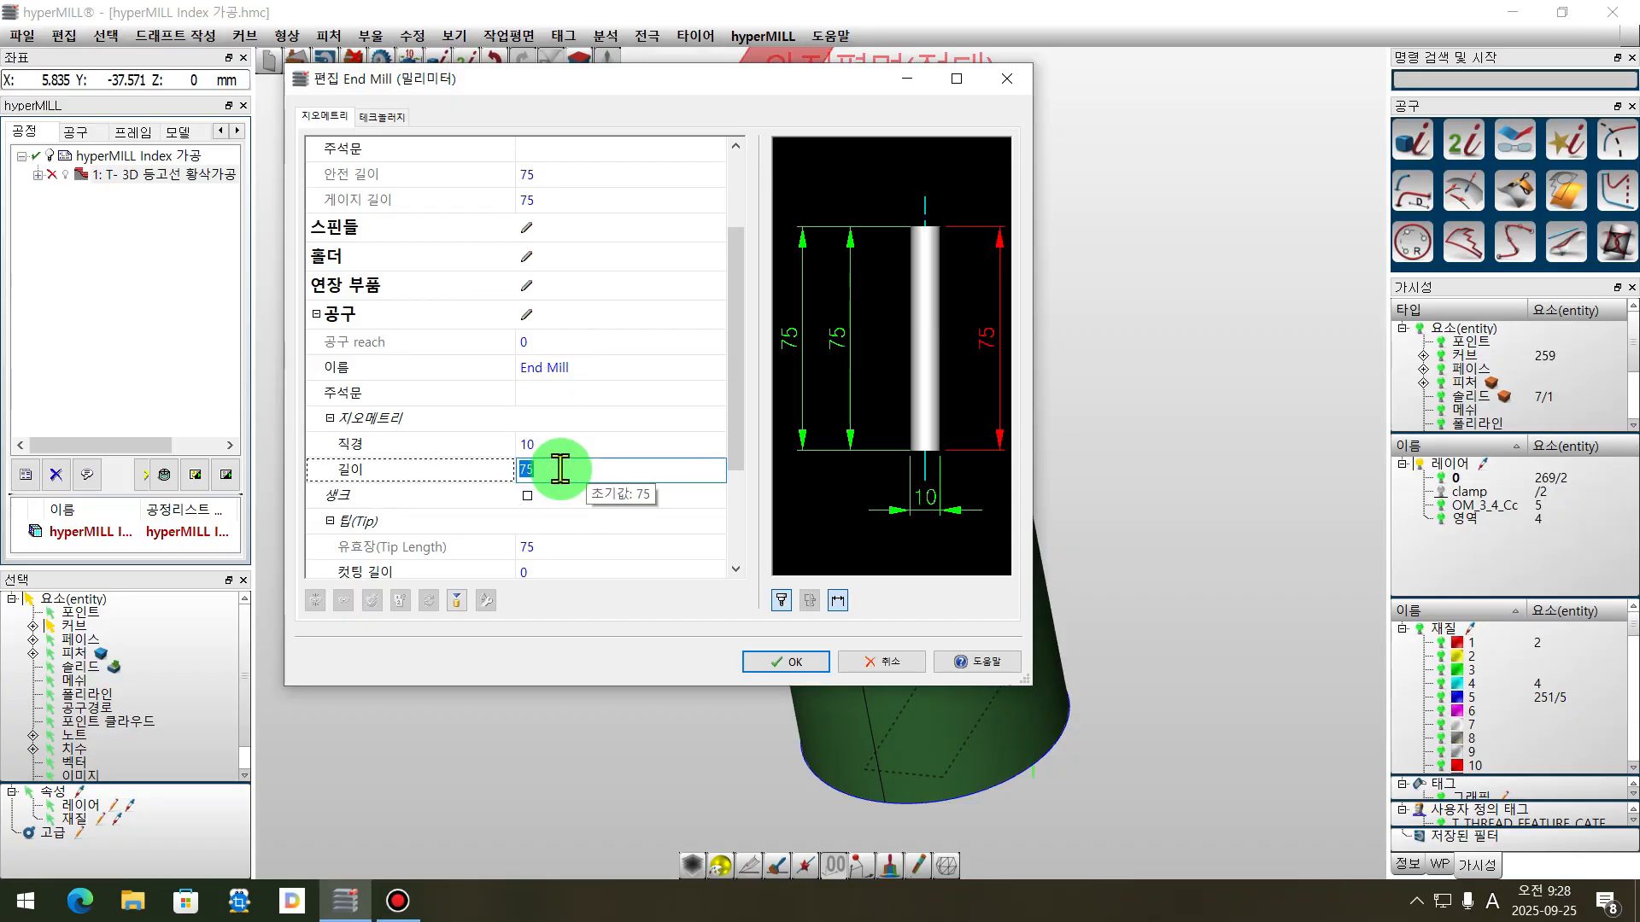
type("50")
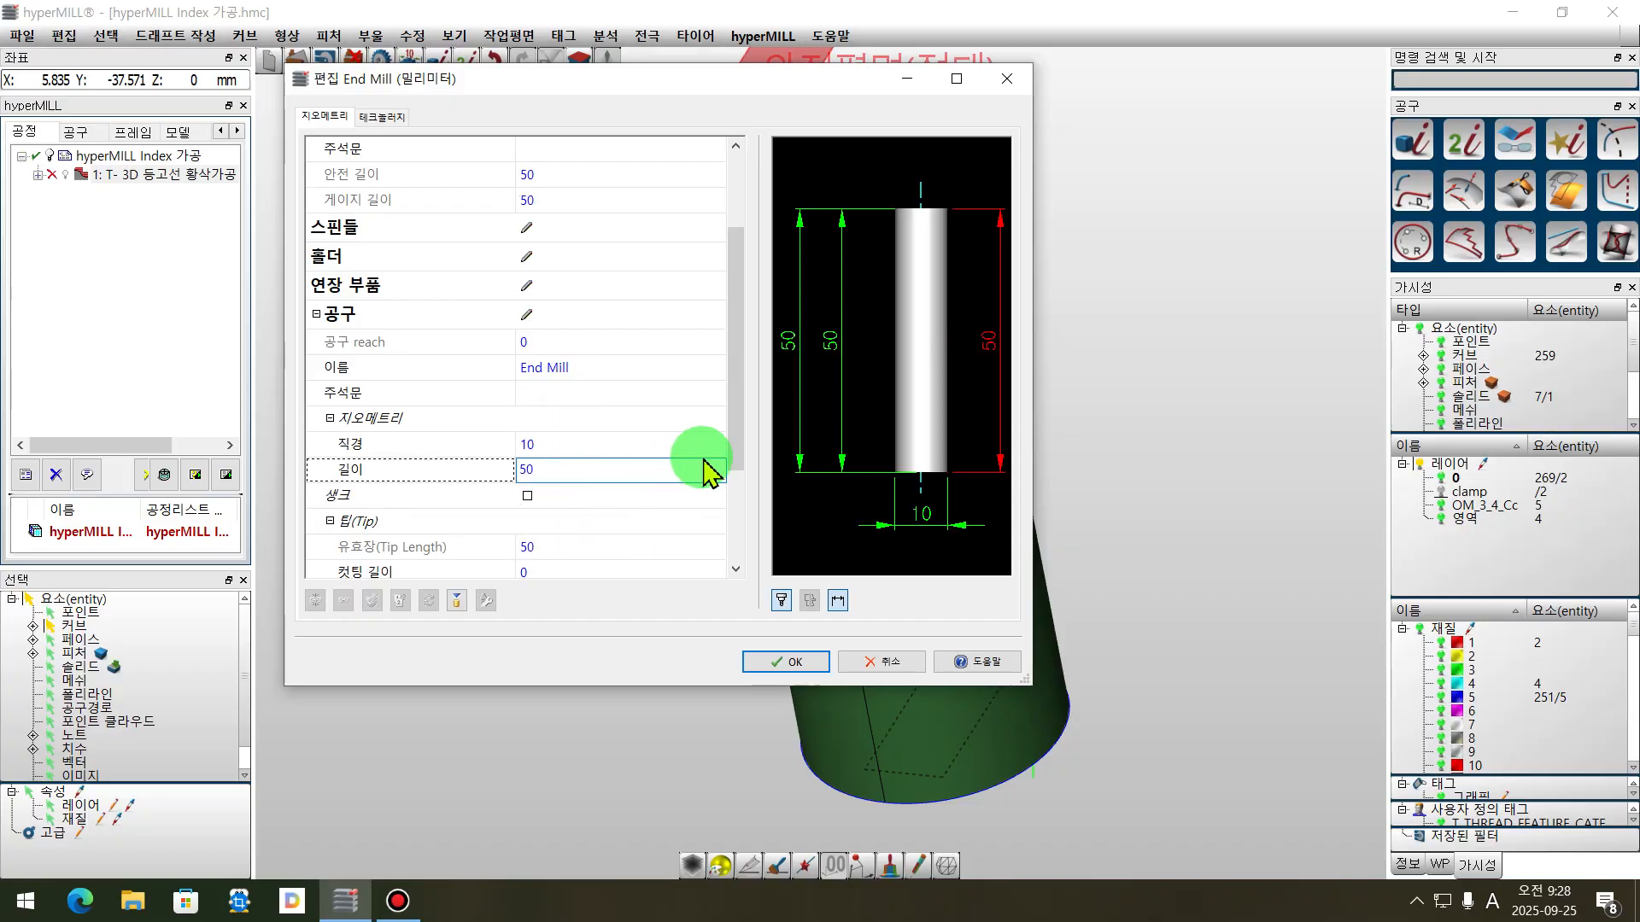
left_click_drag(741, 443, 749, 500)
left_click(554, 469)
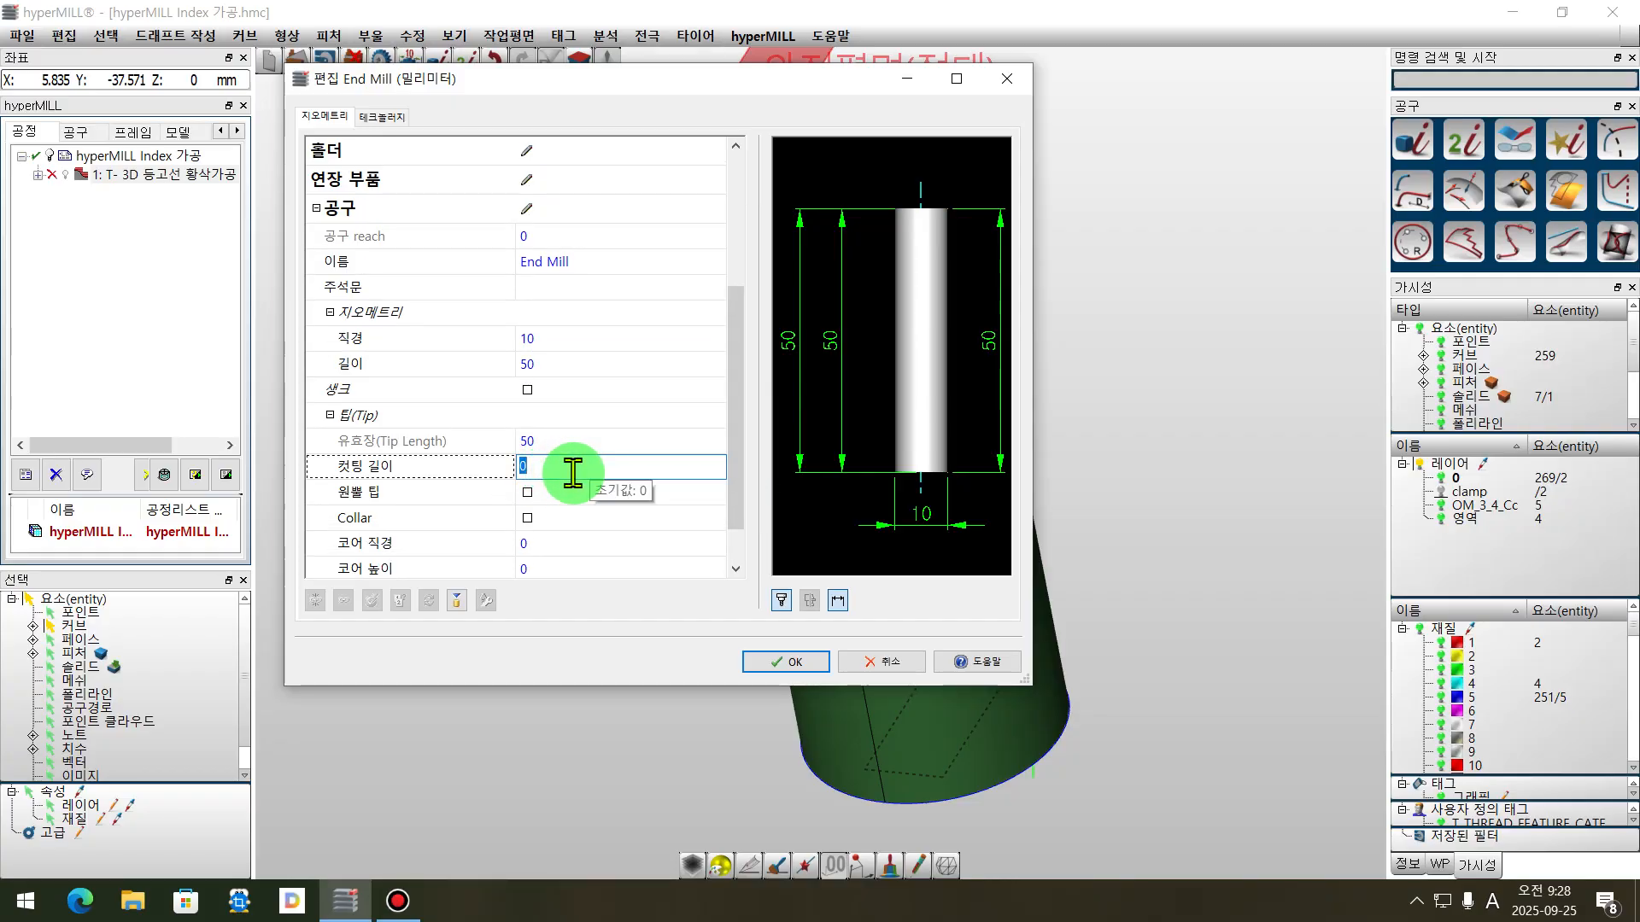
type("20")
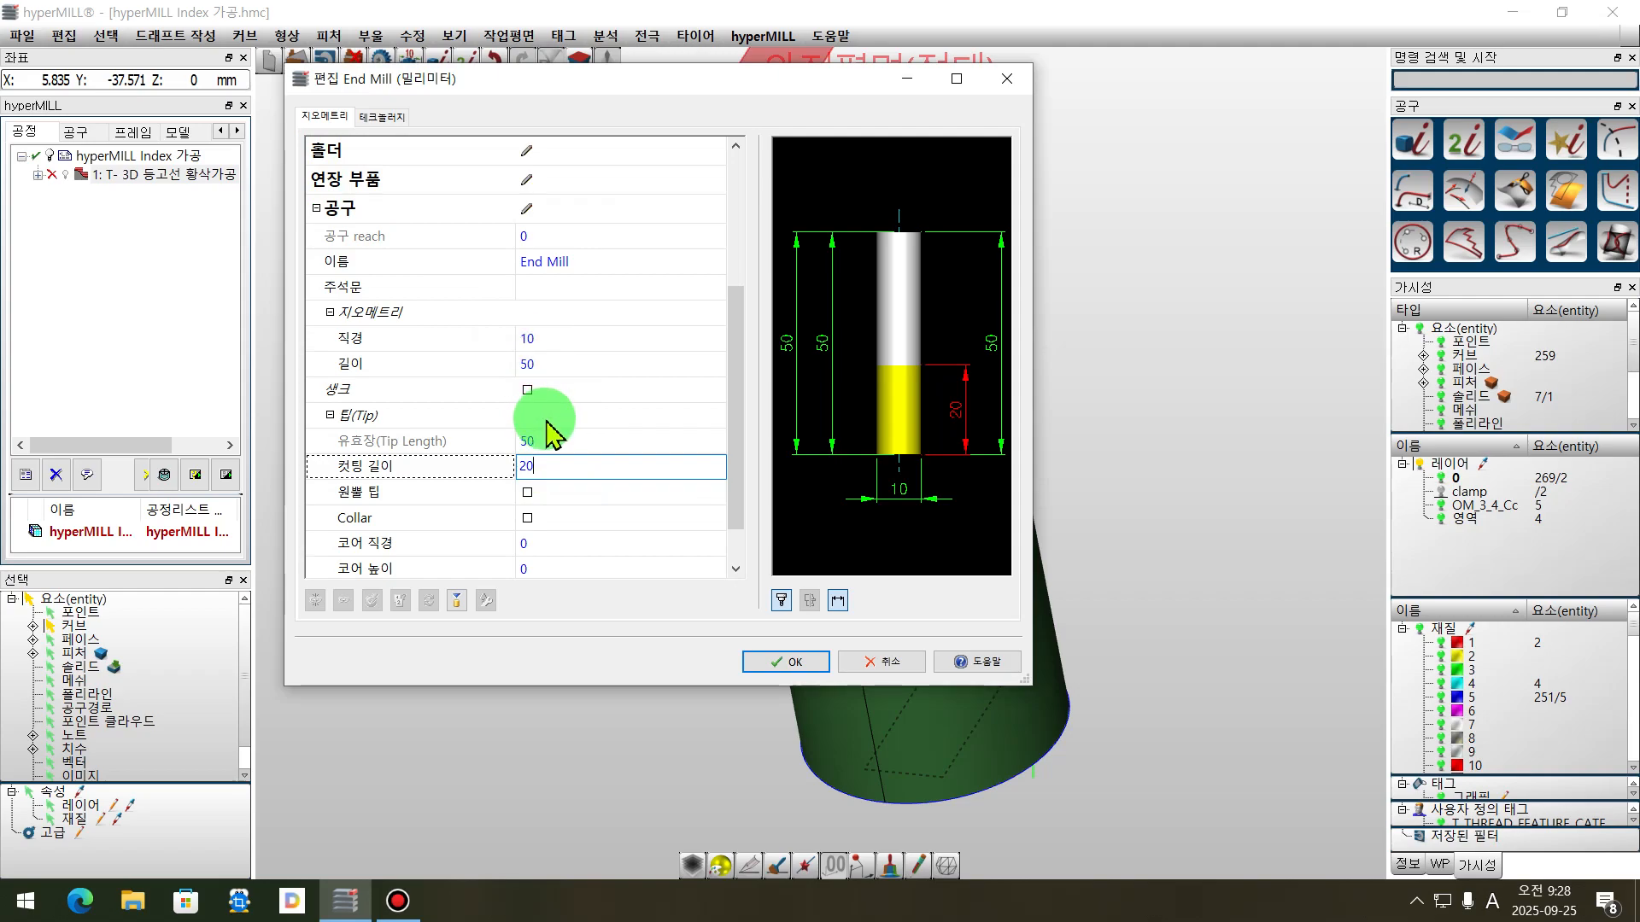
- Set the end mill's spindle speed to 3000, XY feed rate to 300 and axial feed rate to 100, and confirm the tool
left_click(377, 119)
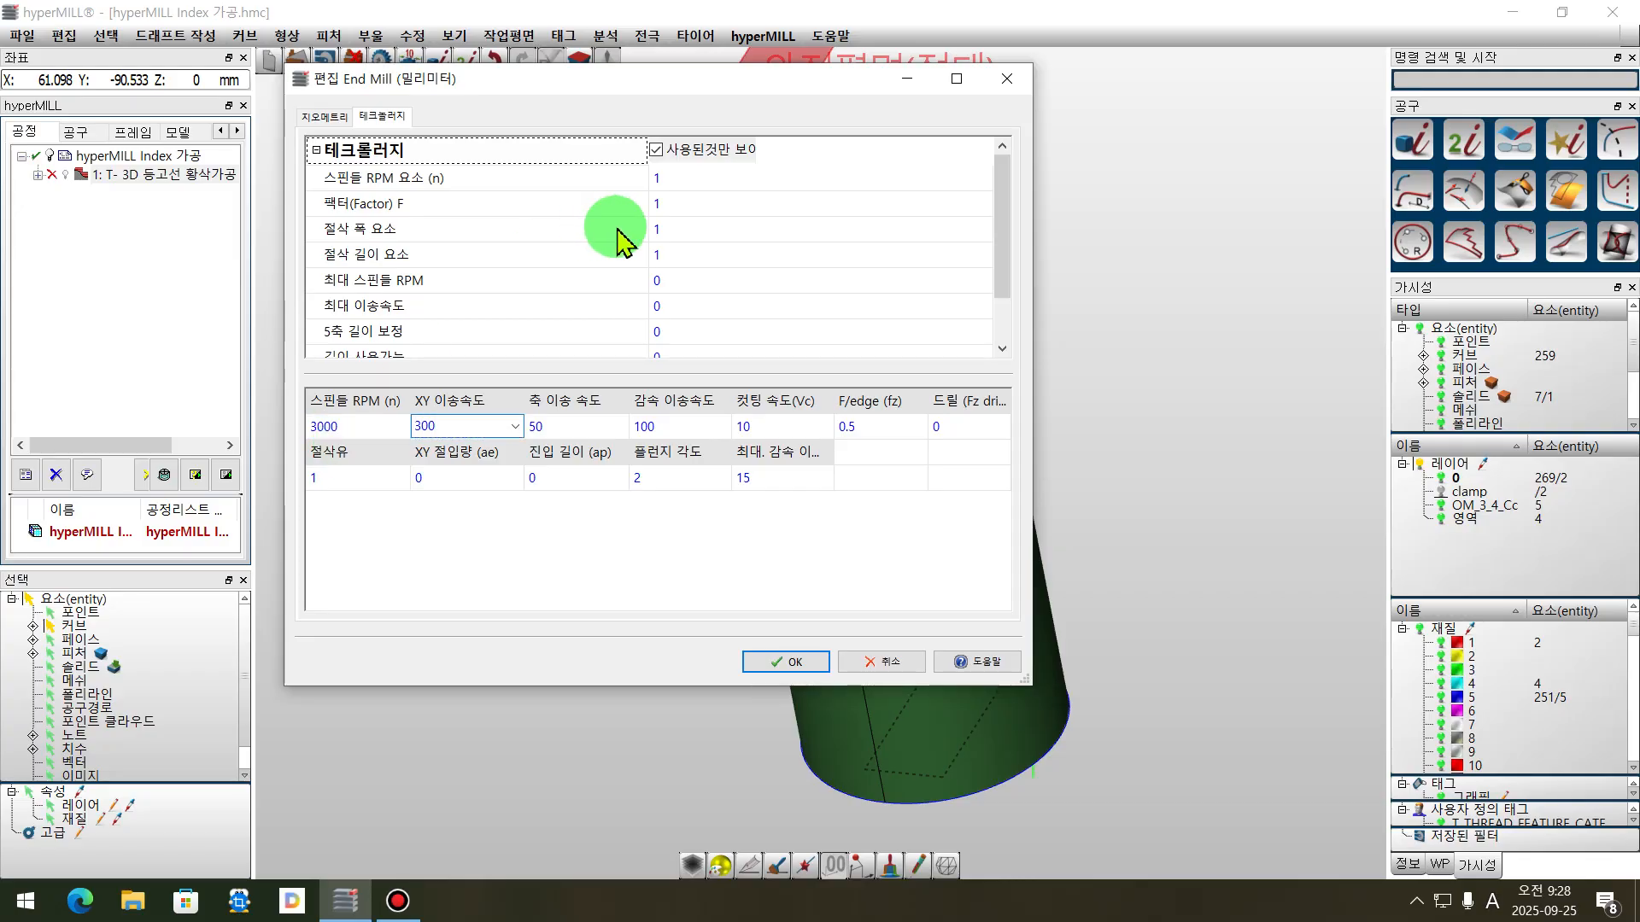
left_click(555, 426)
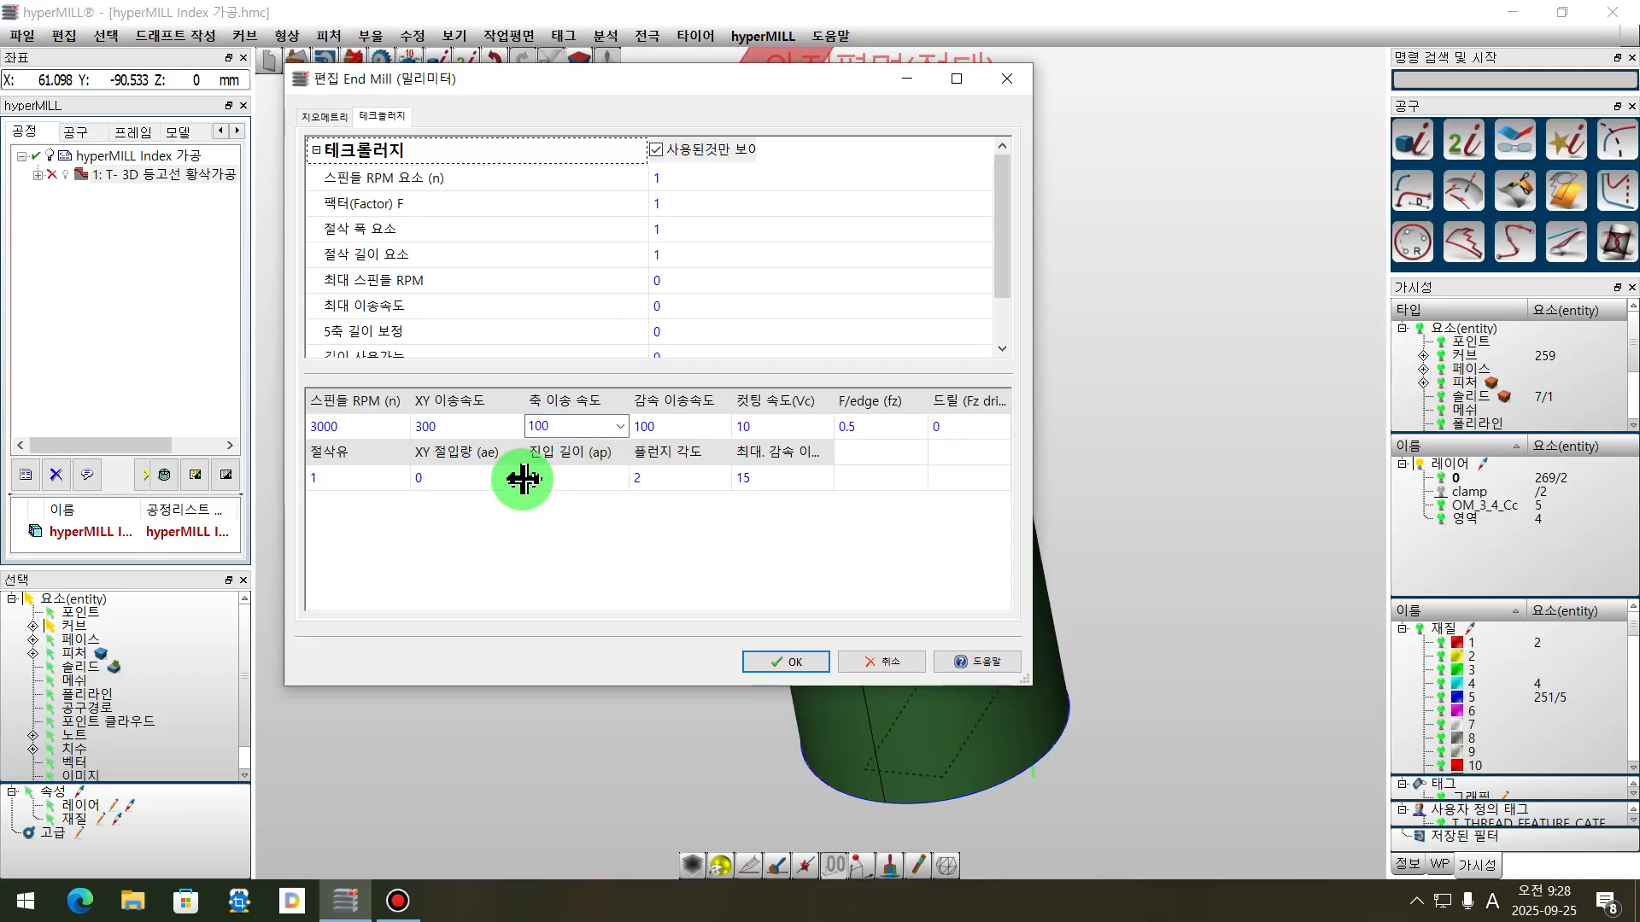
left_click(784, 663)
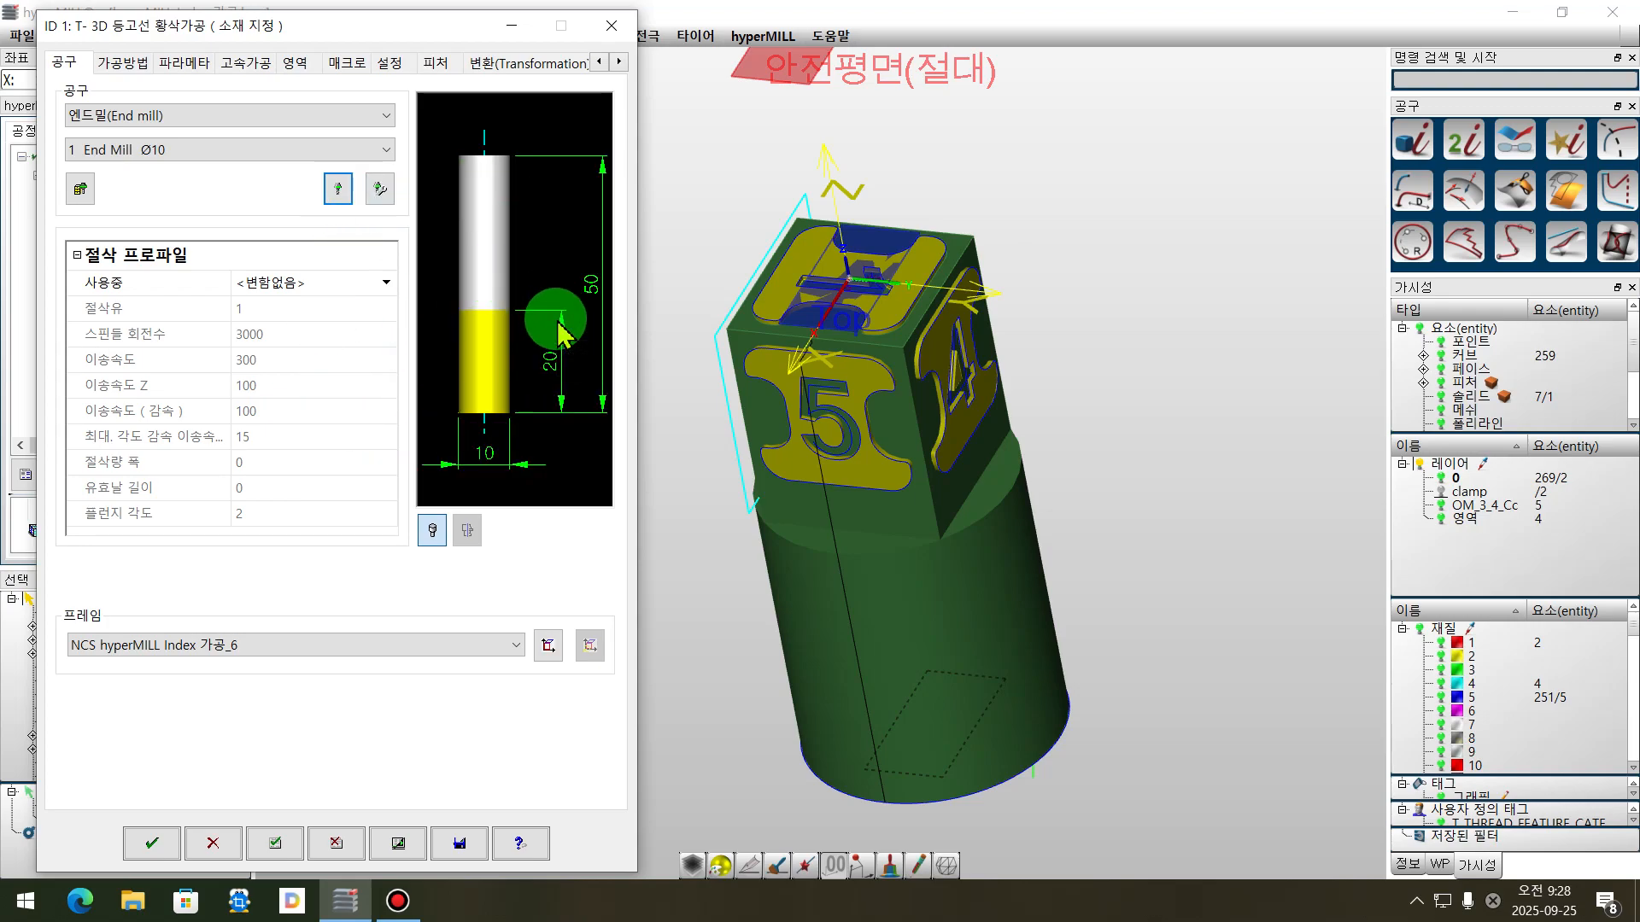
- Set the roughing job's frame (프레임) to 정면 so the tool axis faces the number 2 side
scroll(1059, 598, "down", 2)
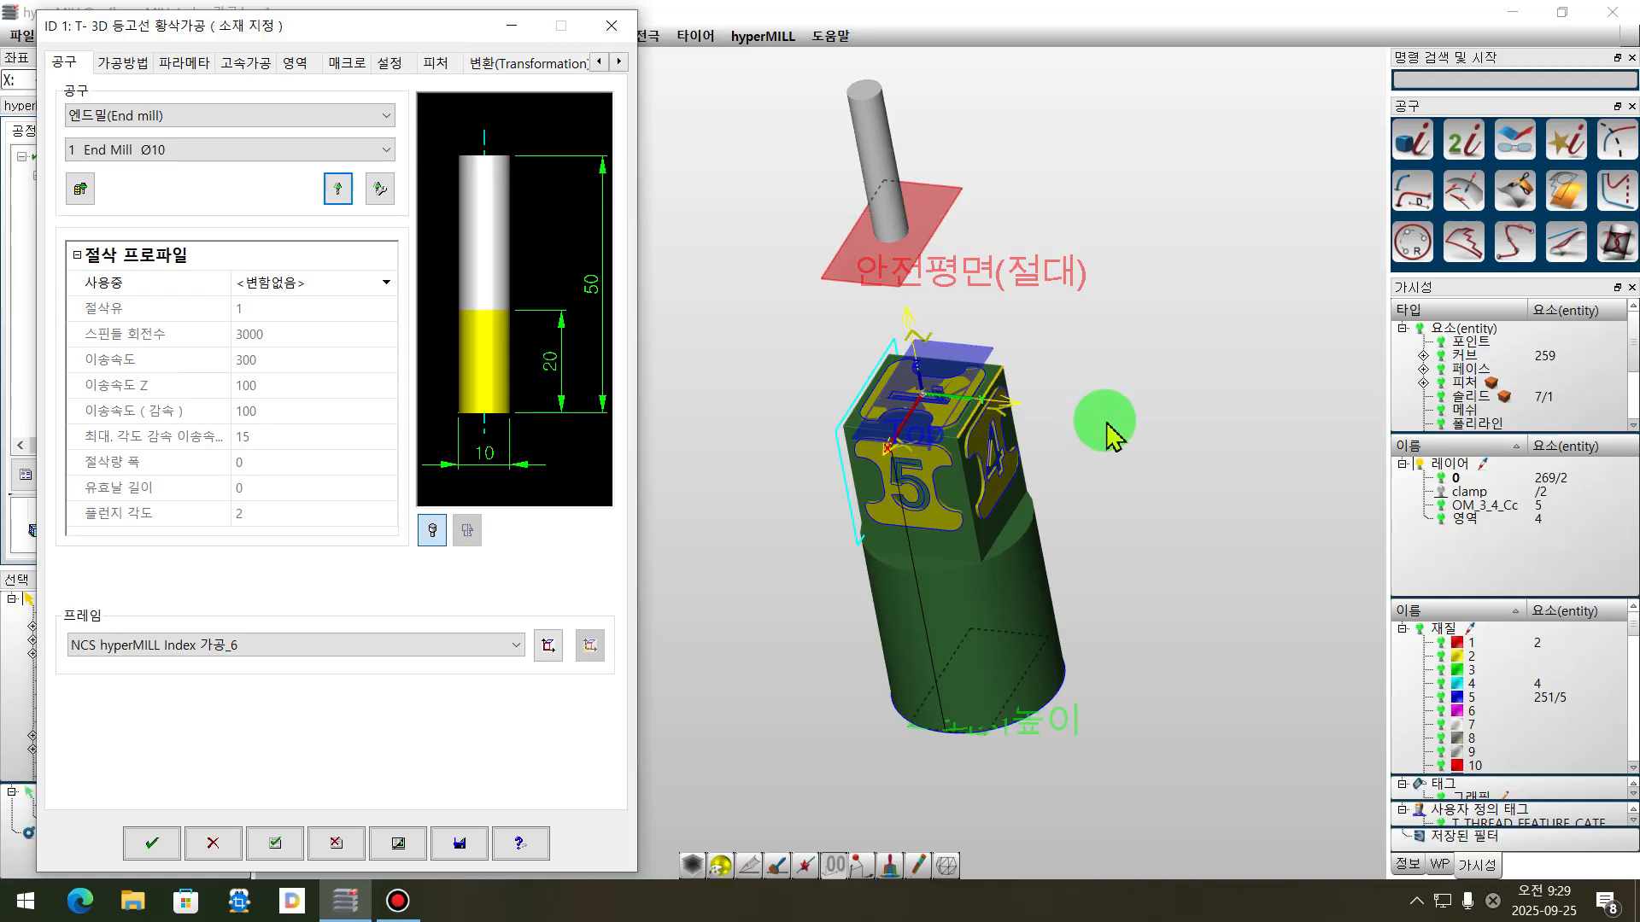
scroll(1006, 510, "up", 1)
mouse_move(1030, 647)
middle_mouse_down()
mouse_move(1031, 586)
mouse_move(1008, 651)
middle_mouse_up()
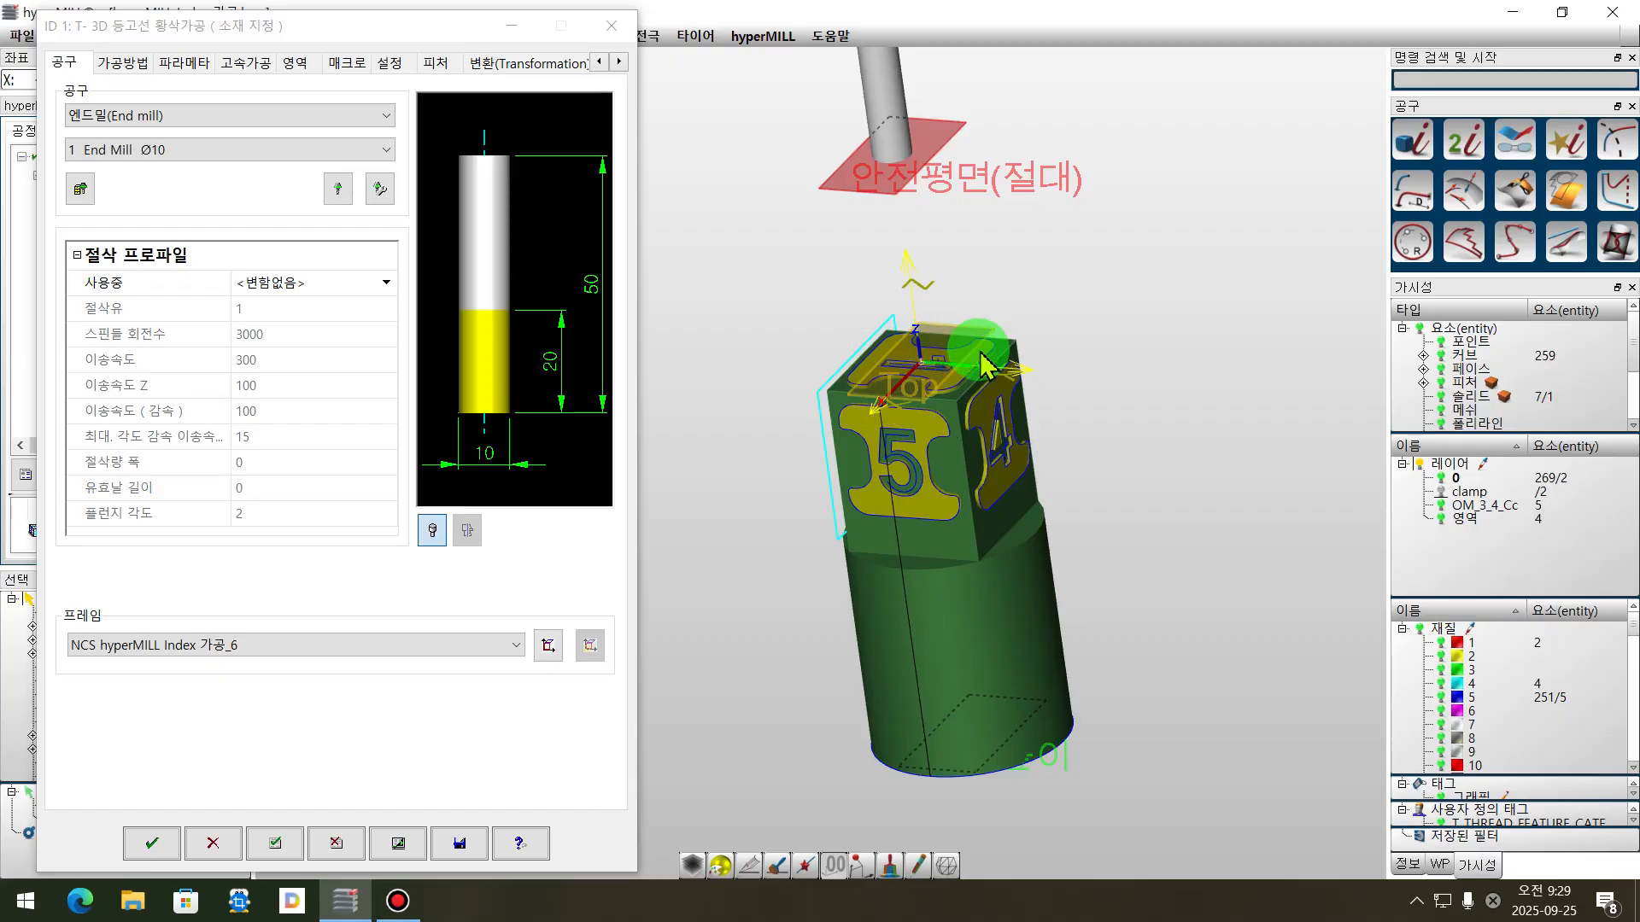
right_click_drag(1050, 556, 1083, 499)
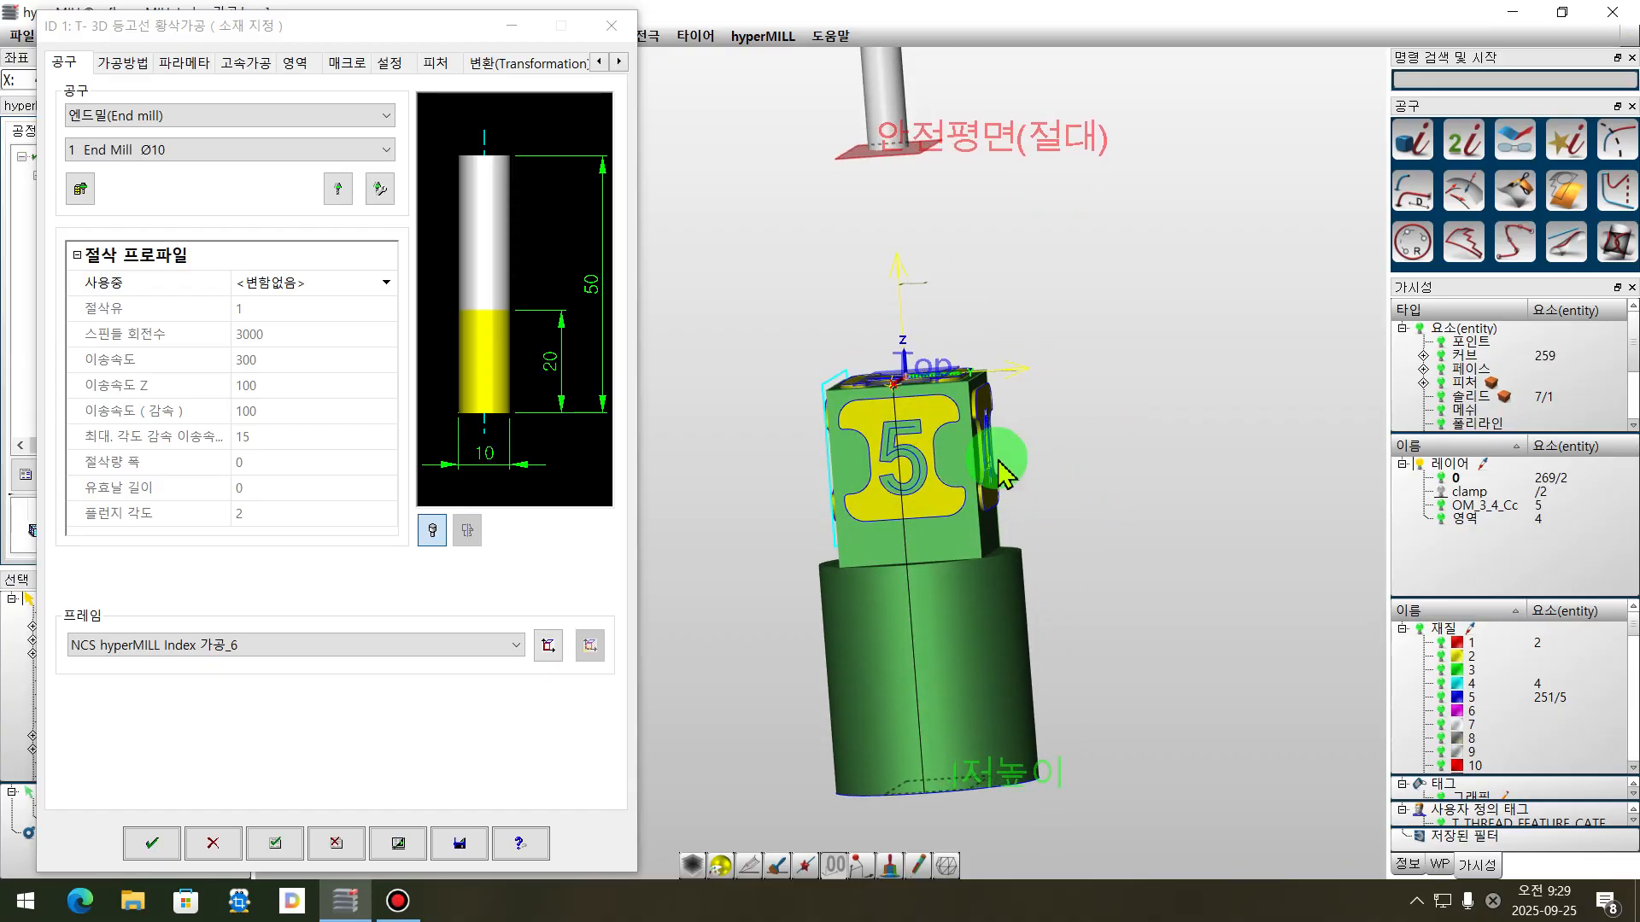
scroll(892, 427, "up", 5)
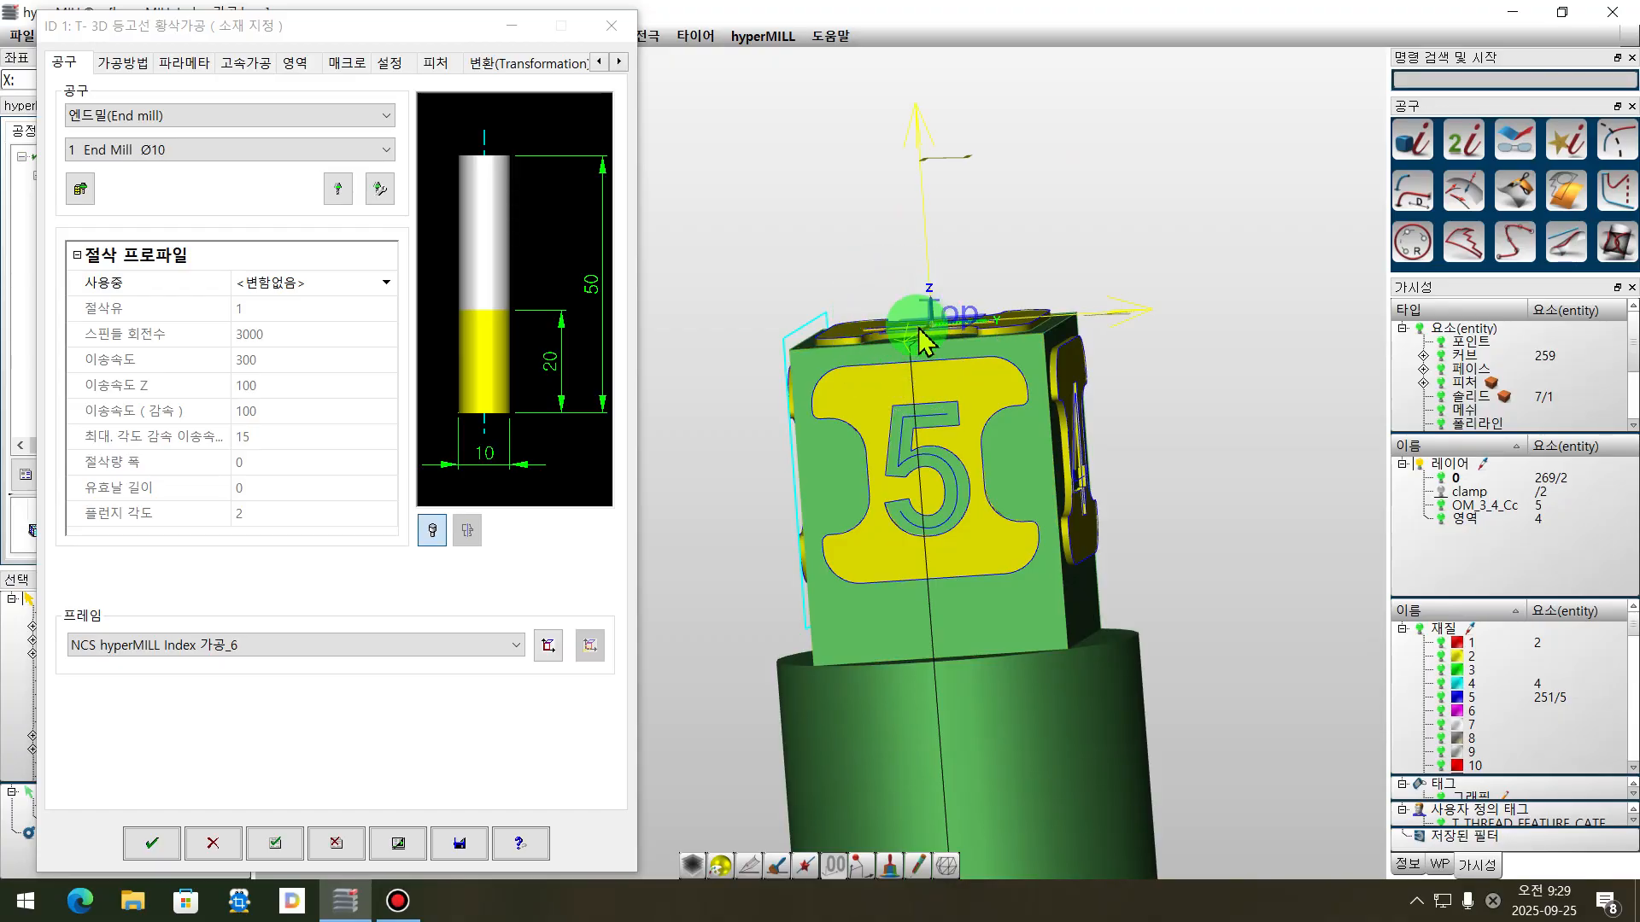
right_click_drag(1035, 300, 948, 395)
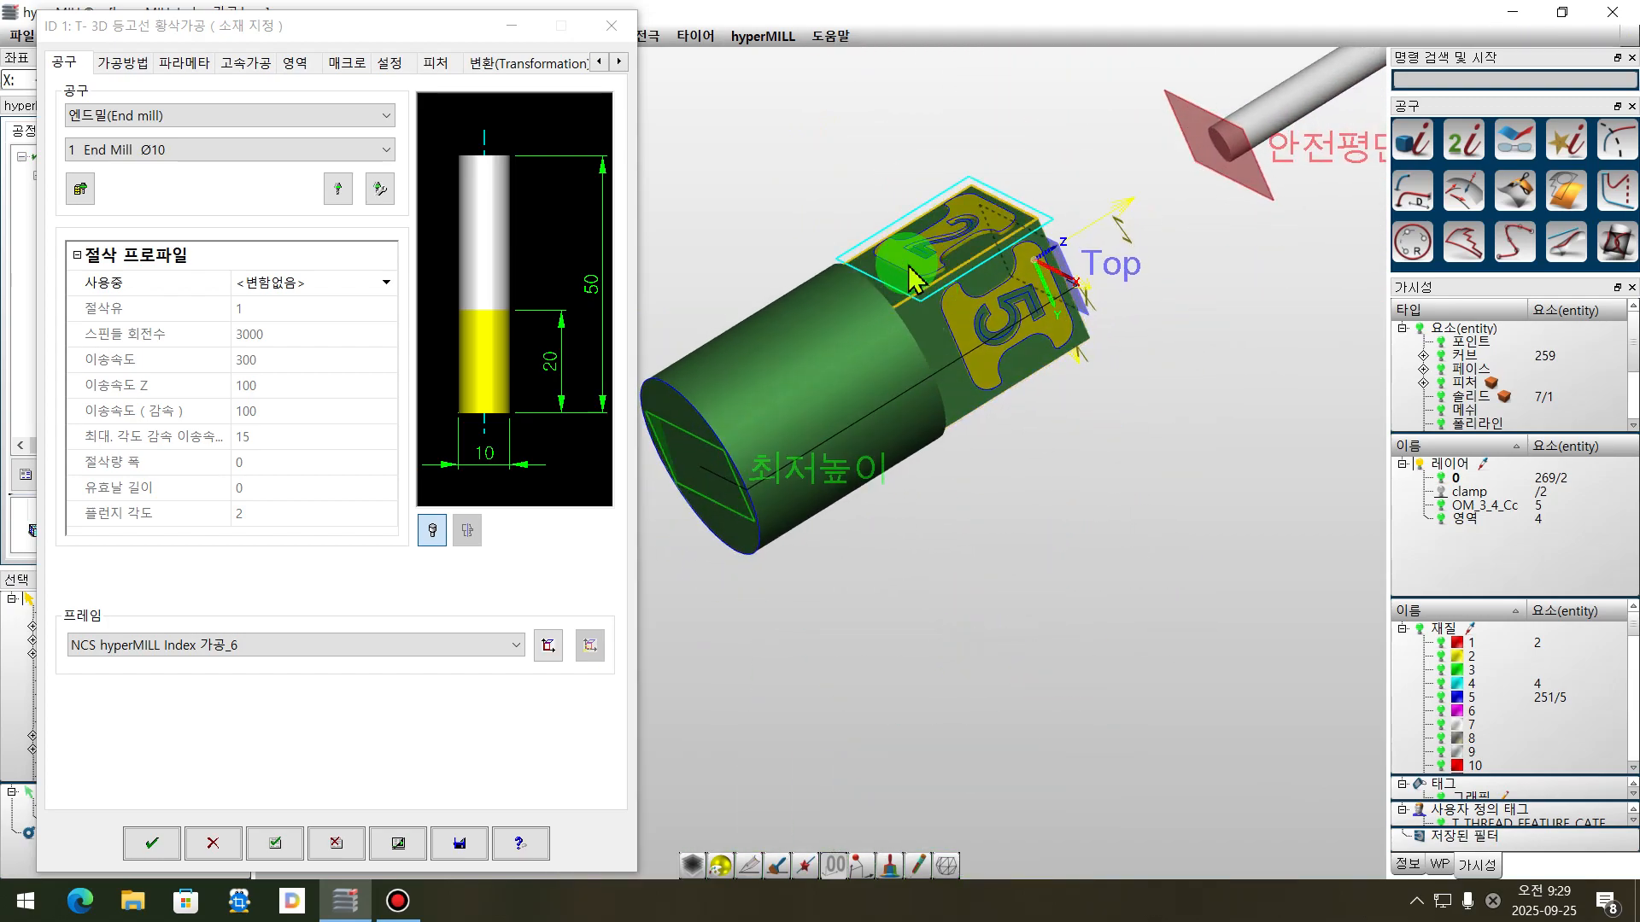
middle_click_drag(1033, 542, 1075, 656)
left_click(330, 746)
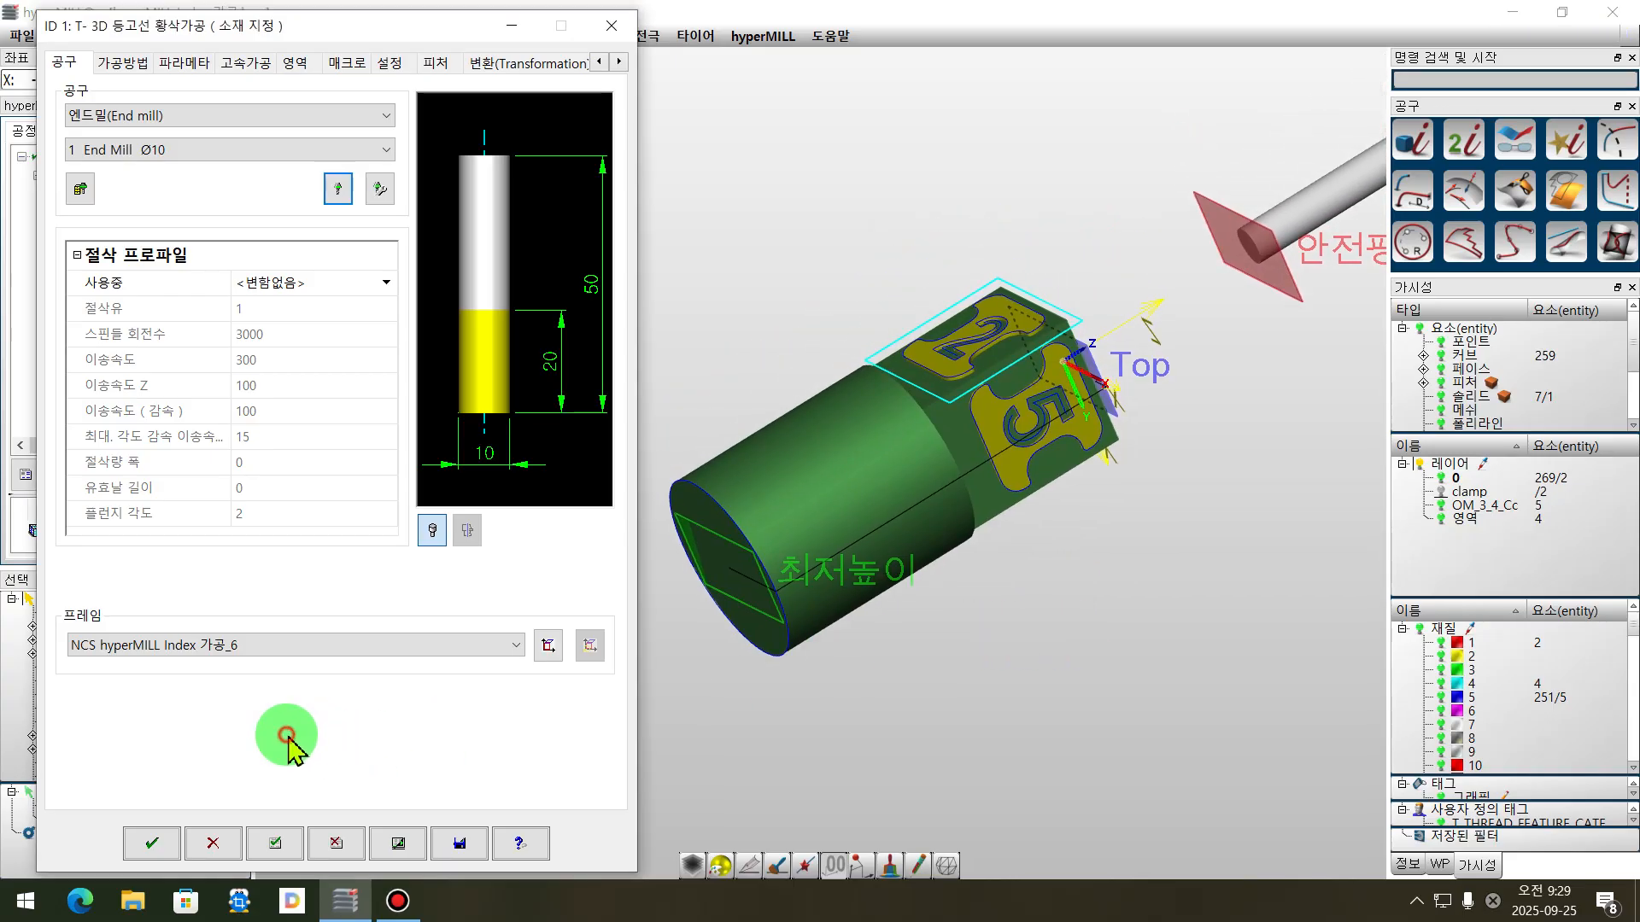
left_click(205, 657)
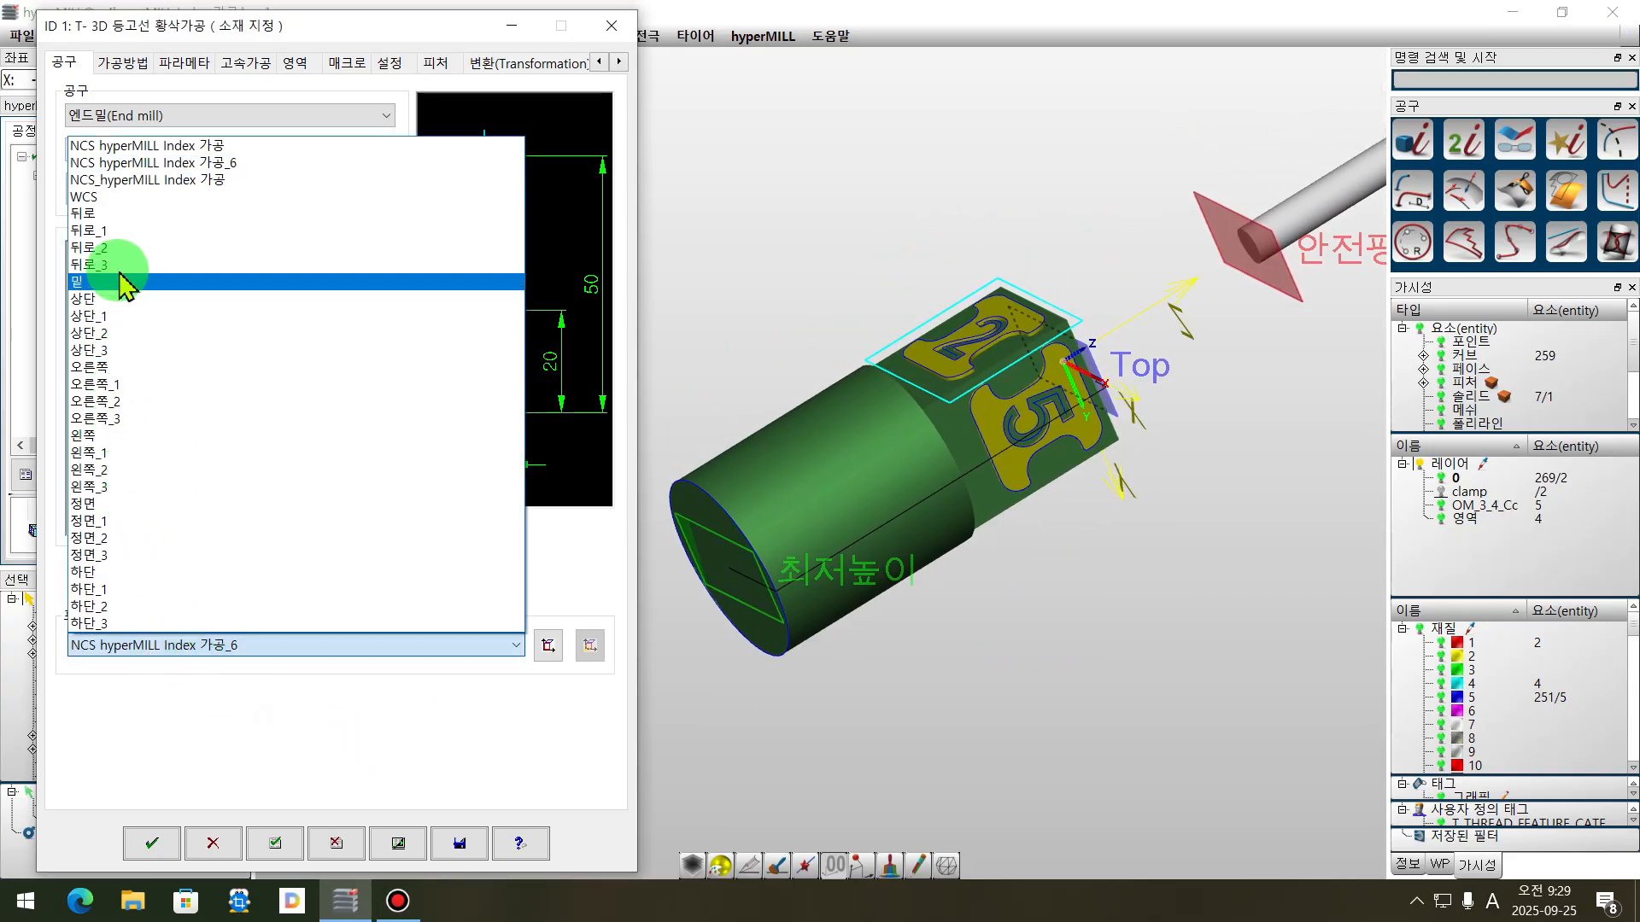
left_click(99, 505)
middle_click_drag(1065, 586, 988, 659)
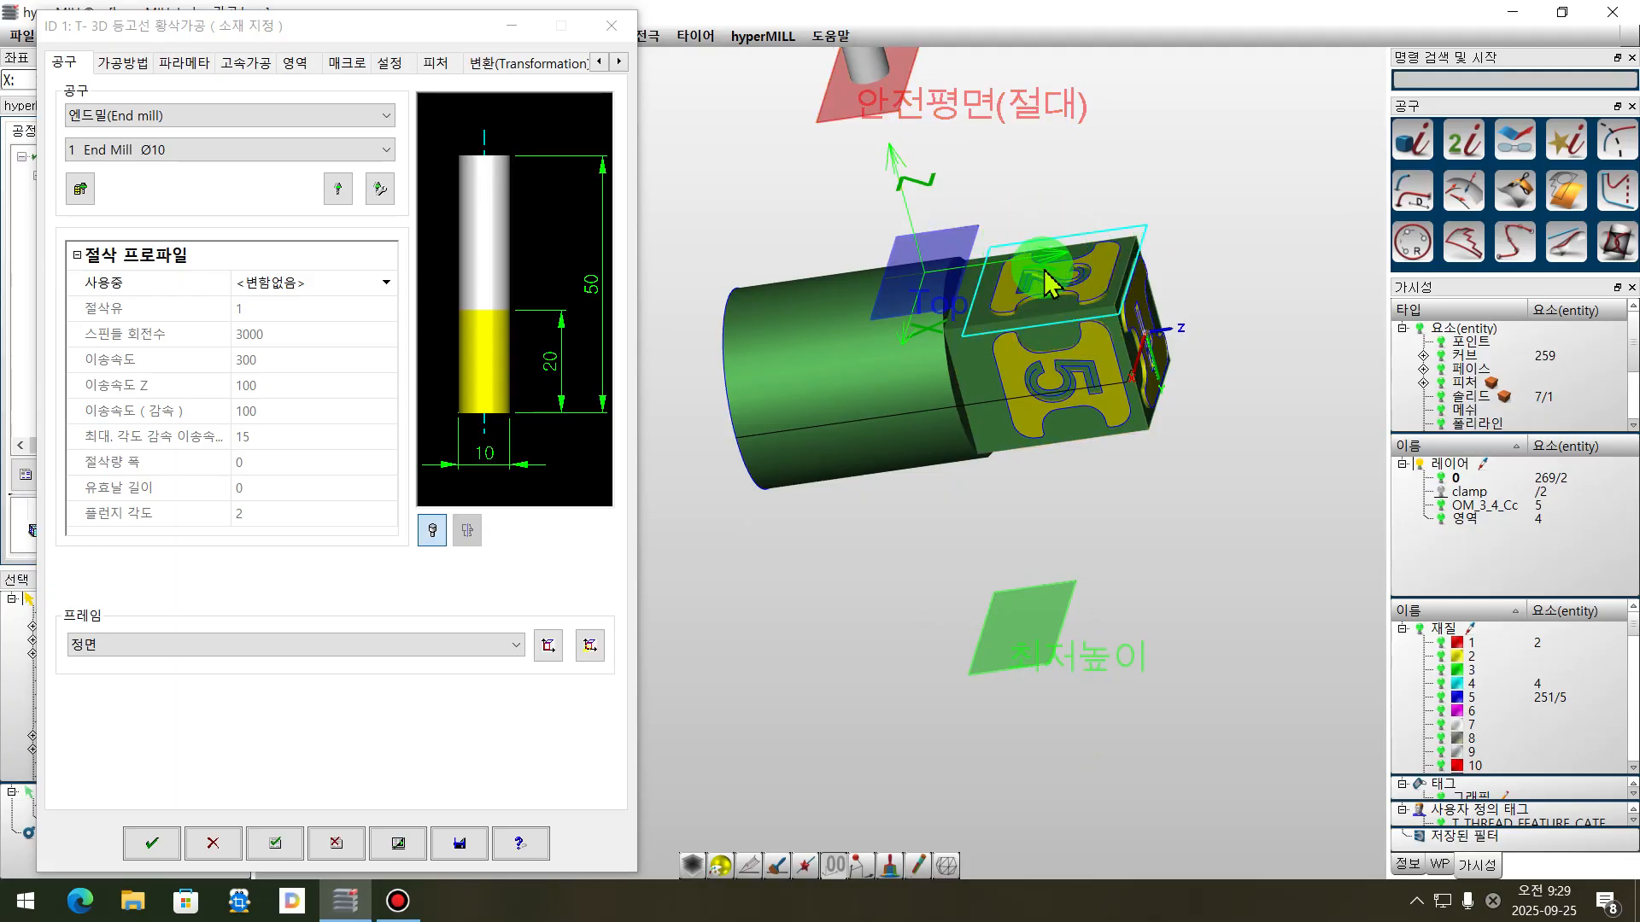
middle_click_drag(1136, 193, 1033, 256)
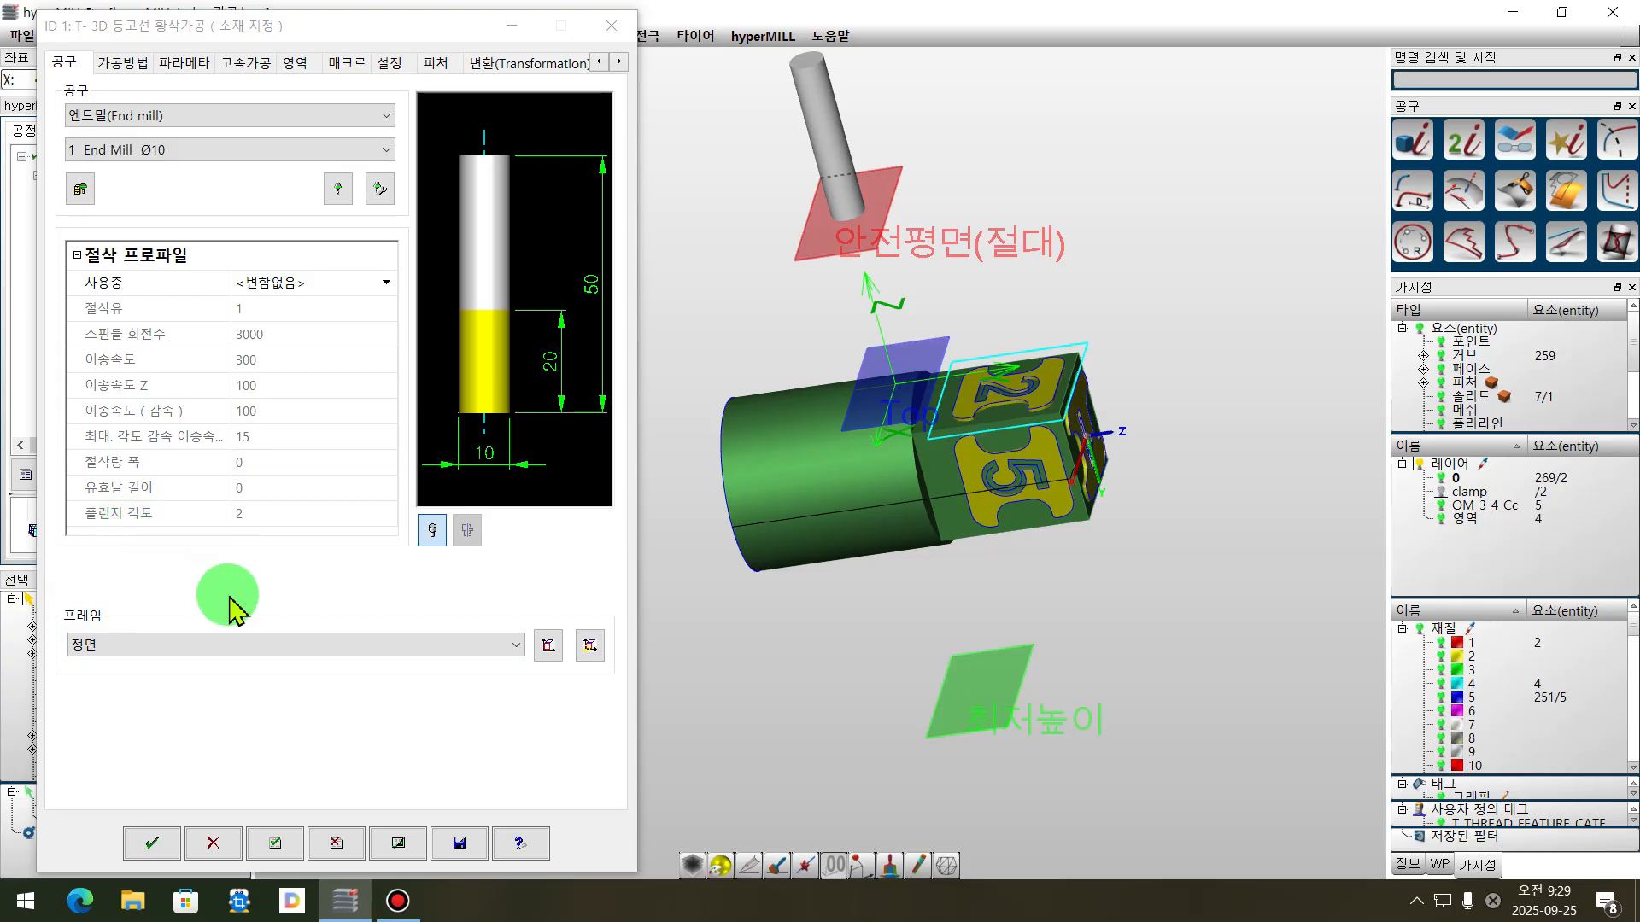
- Check the machining strategy (가공방법) settings and turn off the top limit (최고점지정) in the job's machining area
left_click(124, 64)
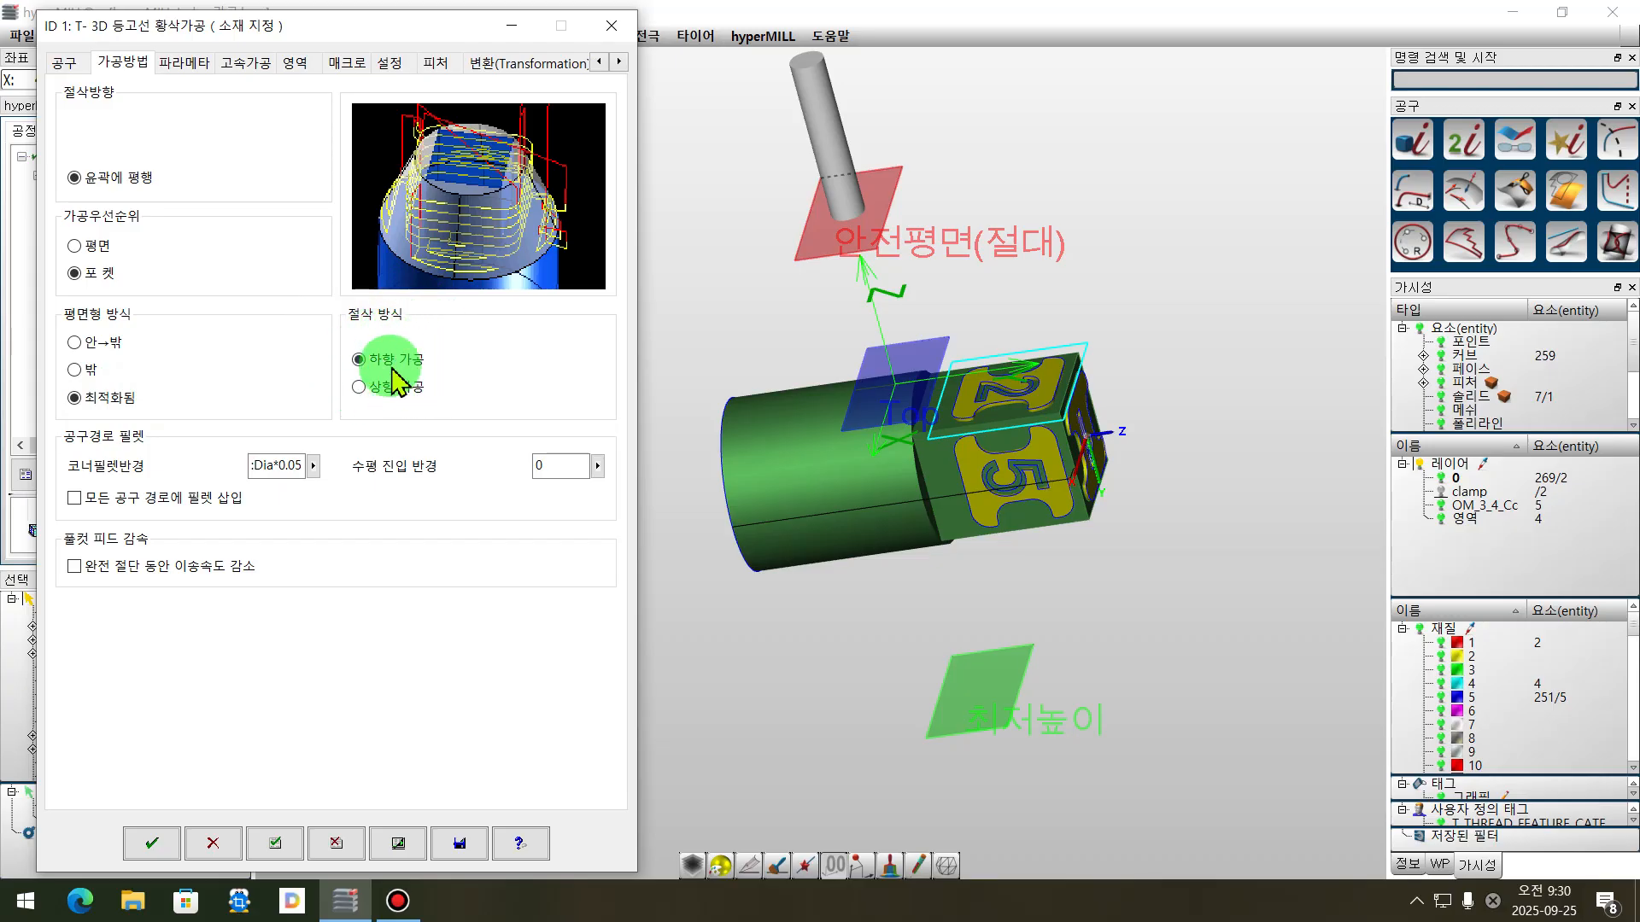
left_click(190, 75)
middle_click_drag(877, 327, 890, 343)
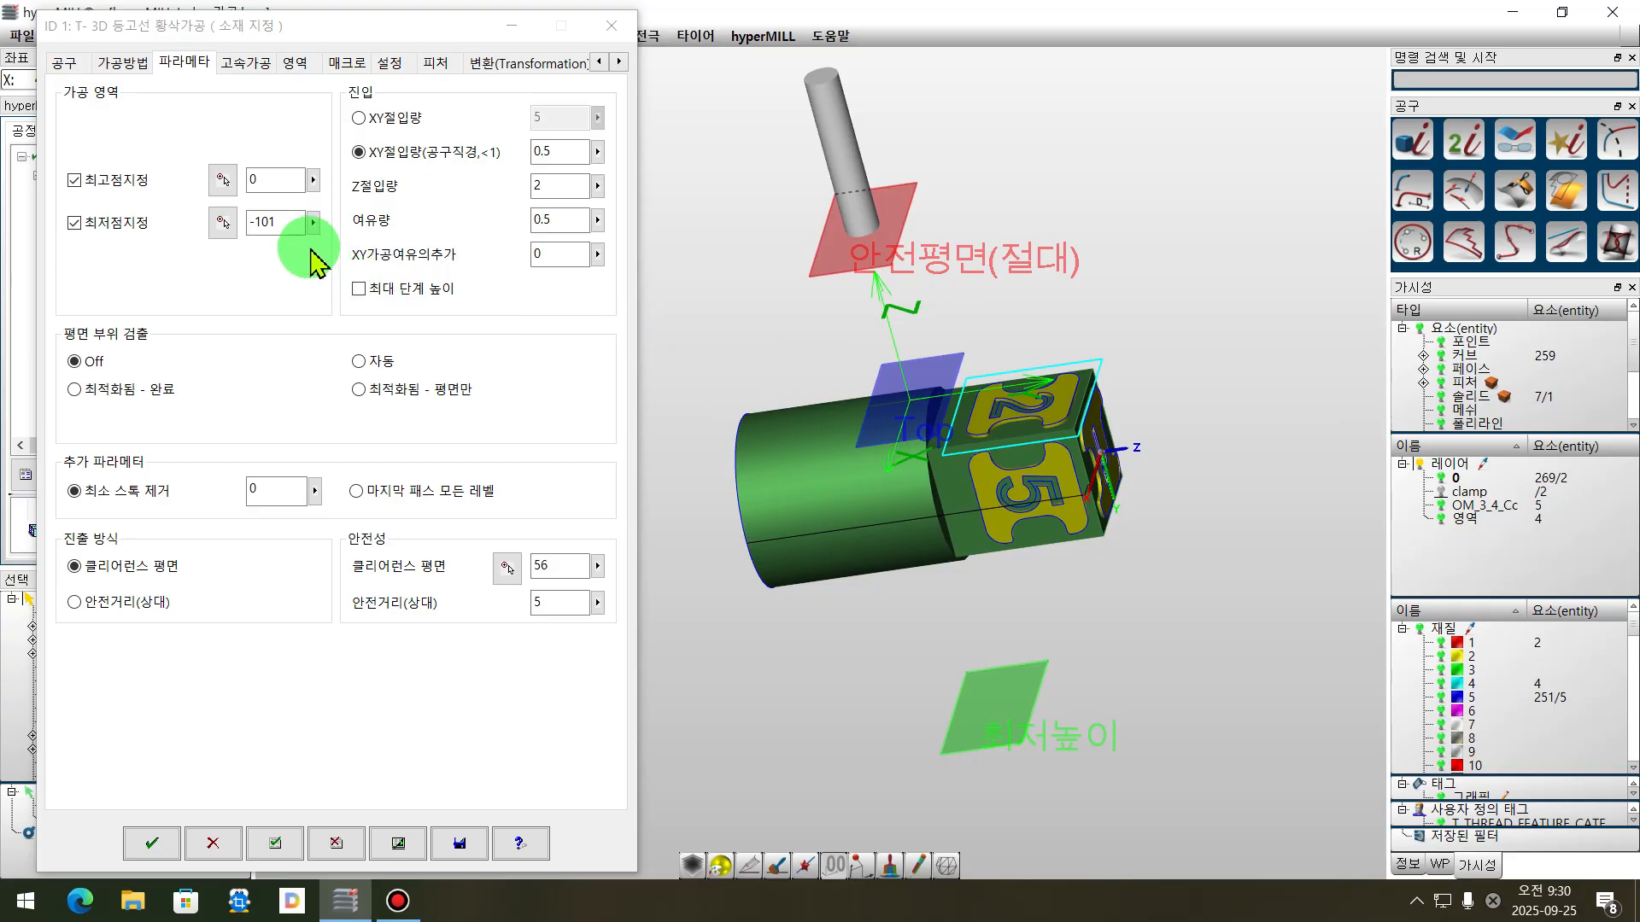
middle_click_drag(861, 453, 940, 275)
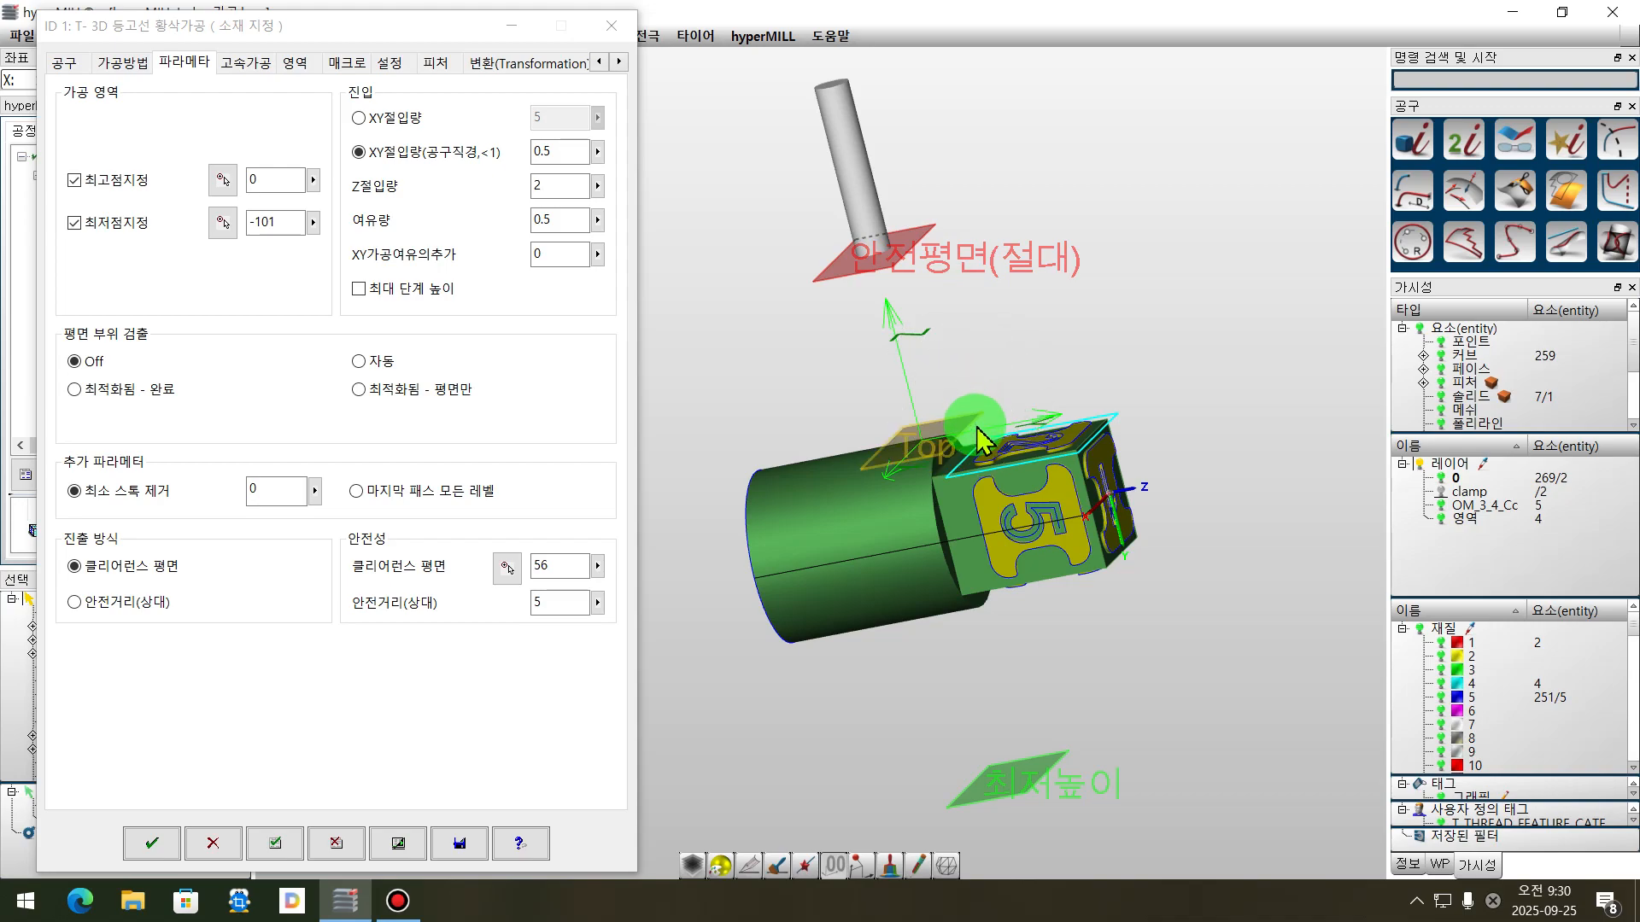
scroll(1017, 474, "up", 3)
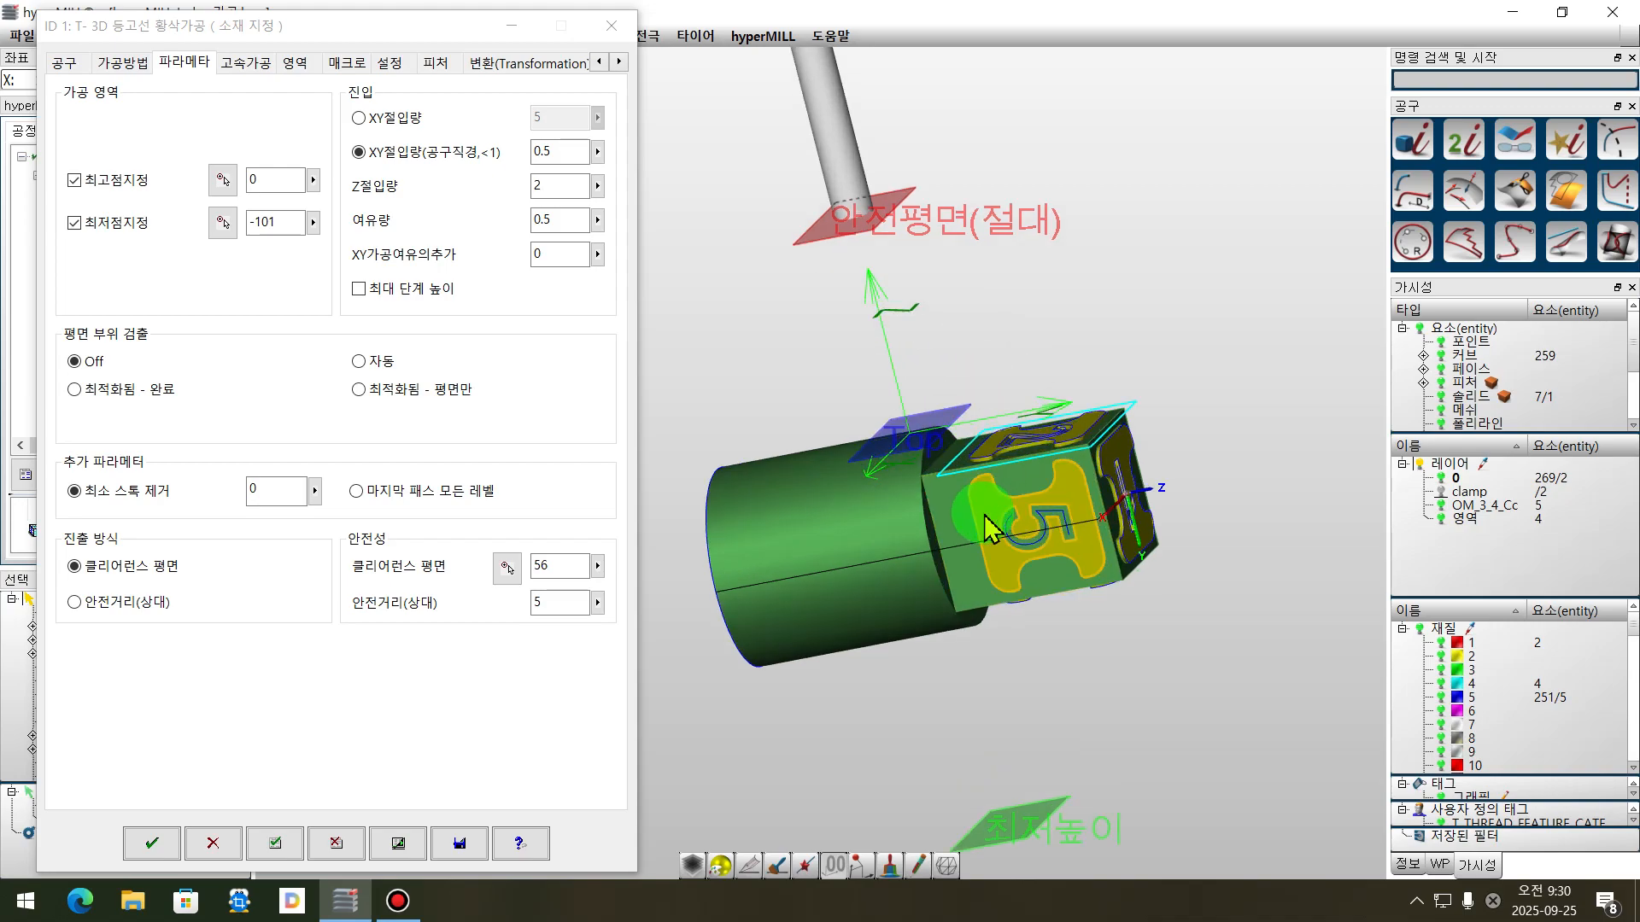
mouse_move(970, 512)
middle_mouse_down()
mouse_move(928, 458)
mouse_move(939, 512)
middle_mouse_up()
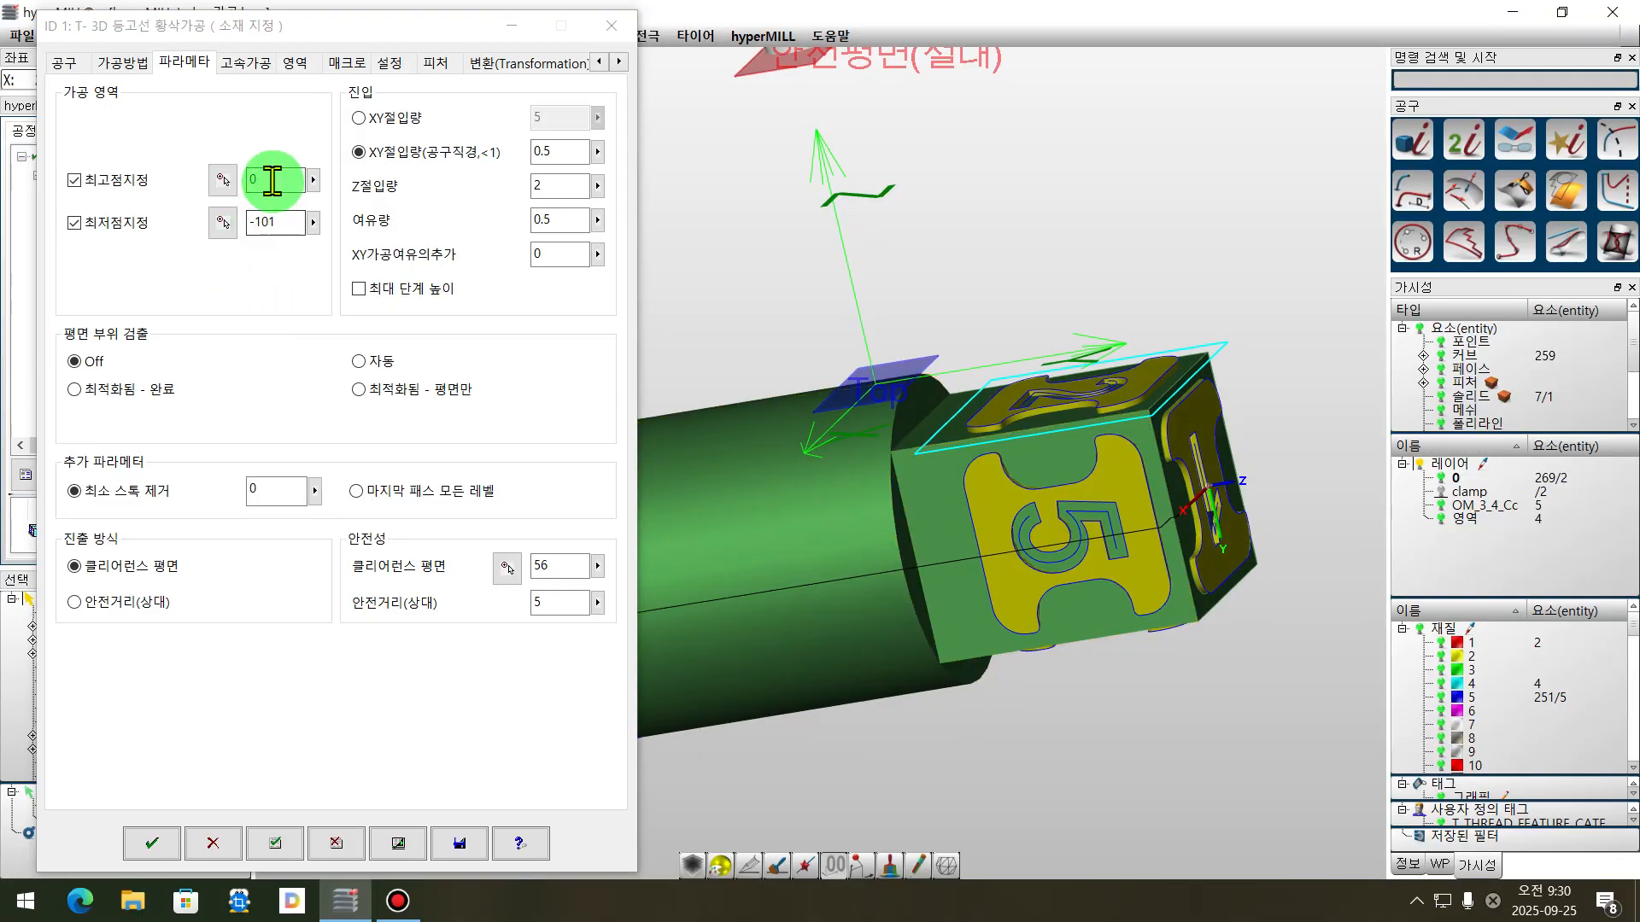
left_click(75, 181)
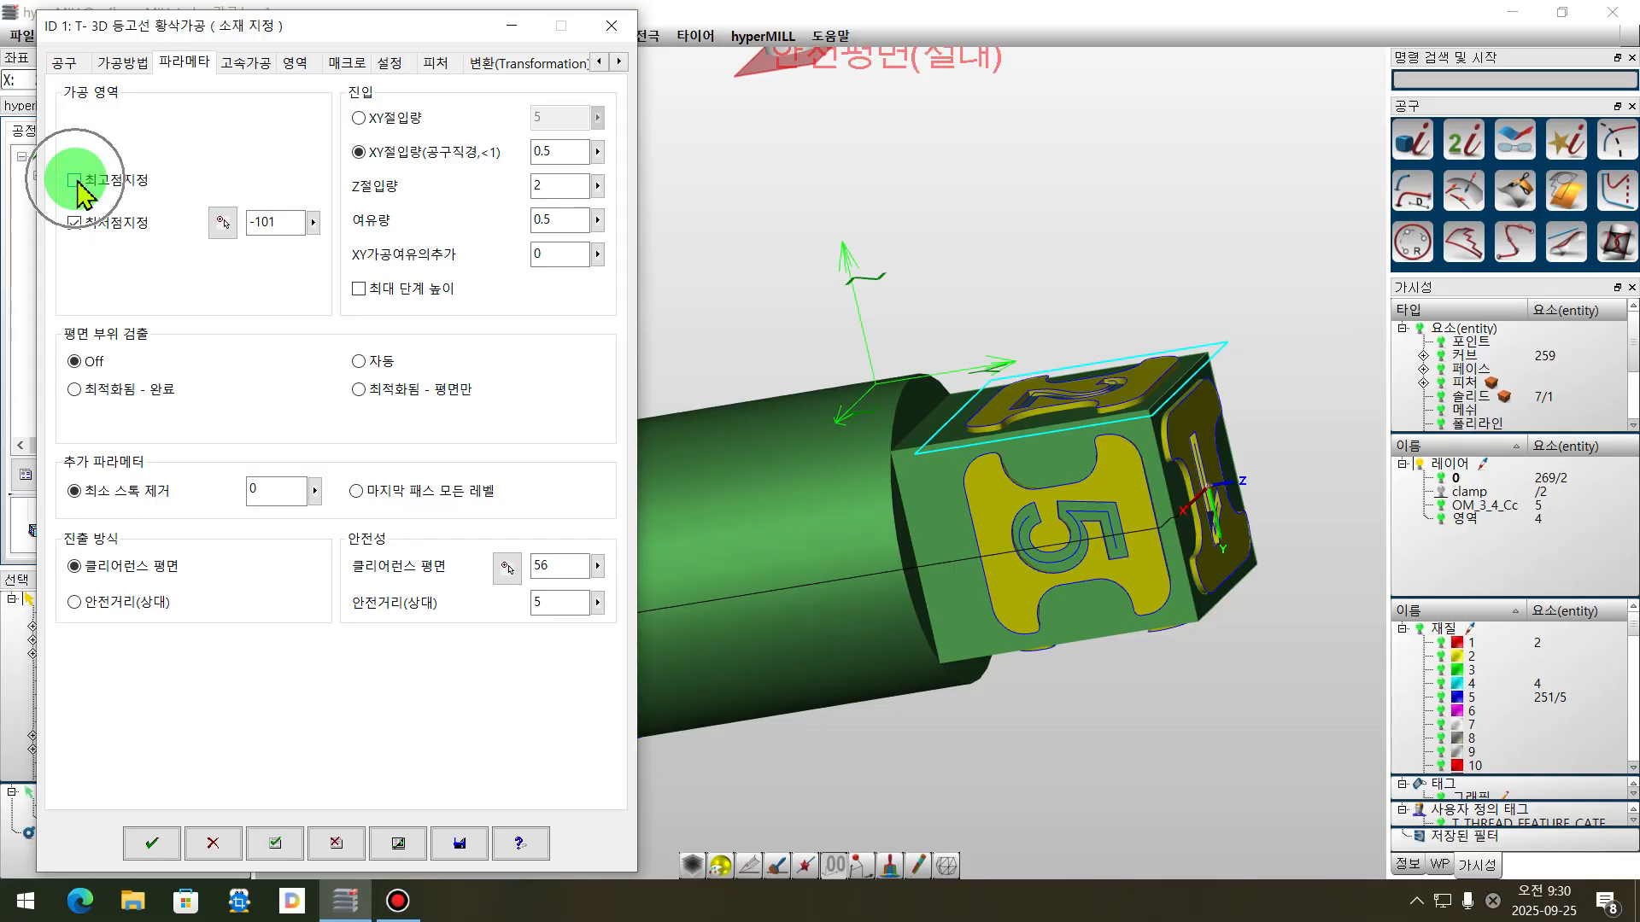
- Define the lowest machining limit (최저점지정) by picking the cube's corner where it meets the cylindrical base
left_click(224, 225)
scroll(892, 457, "up", 4)
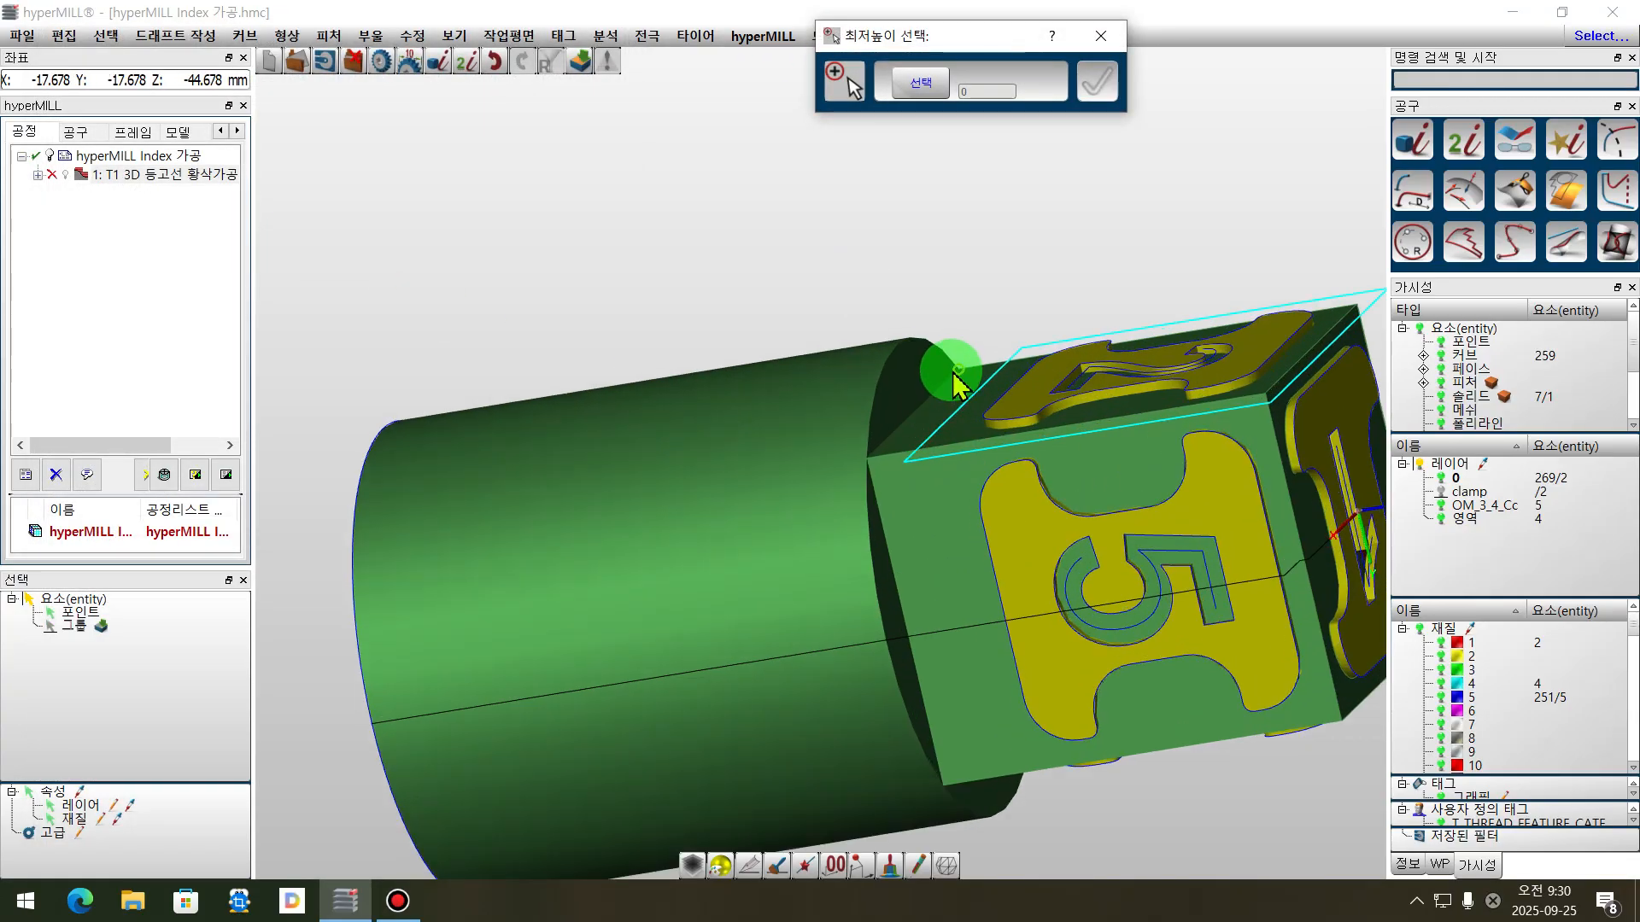
left_click(941, 403)
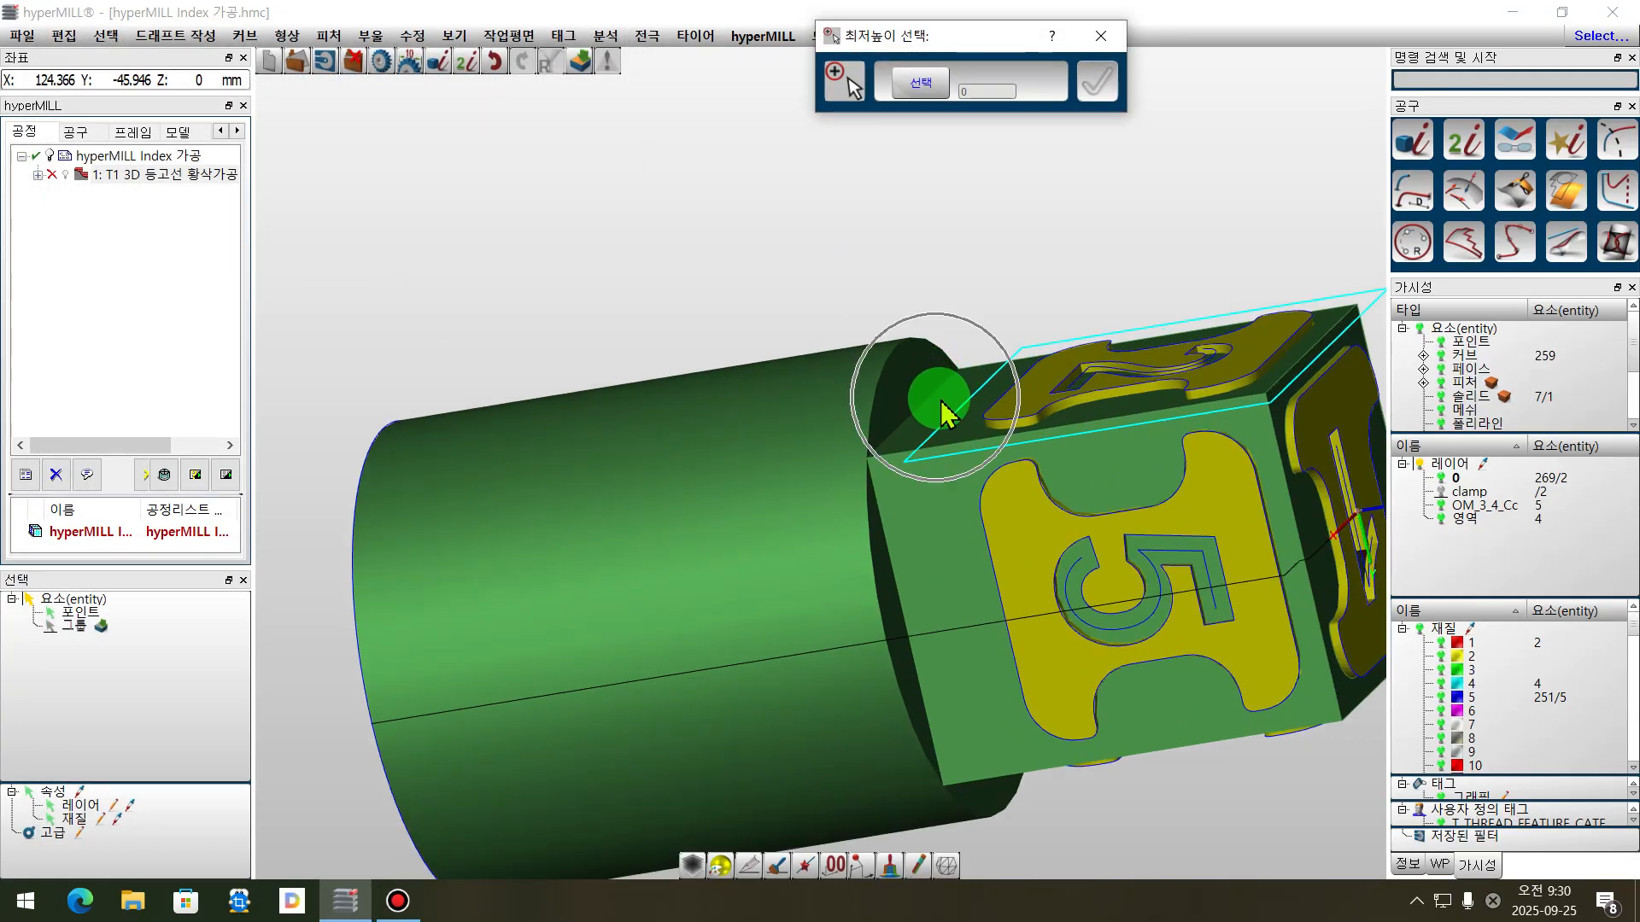
left_click(868, 458)
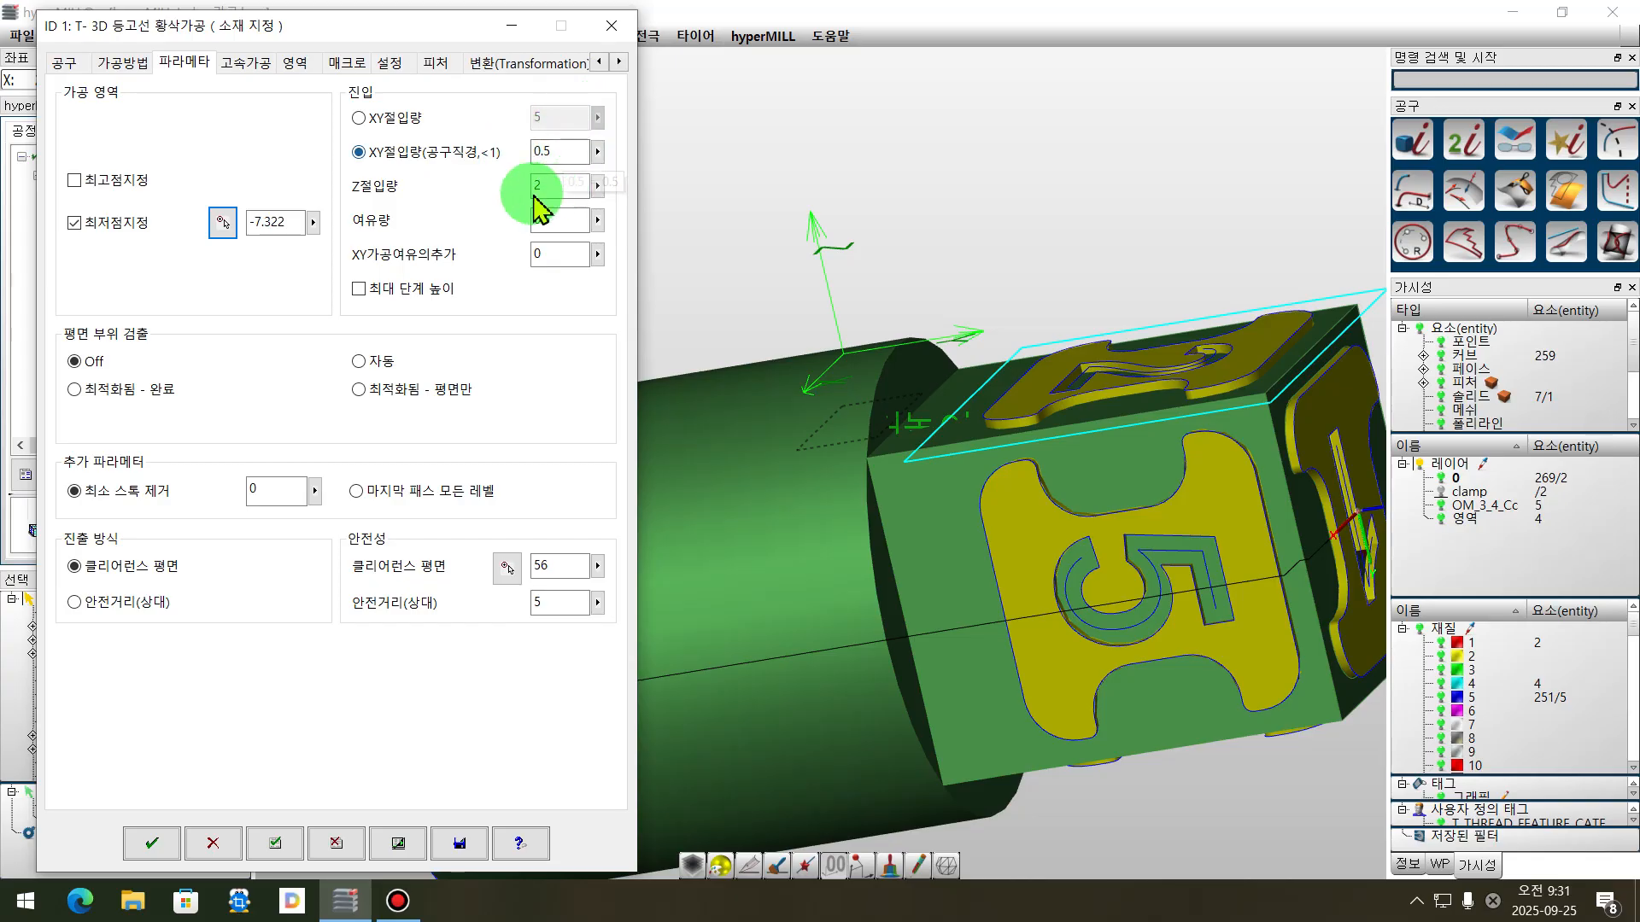
- Set the retract mode to 안전거리(상대), with the clearance plane at 50 and the relative safety distance at 10
scroll(957, 227, "down", 1)
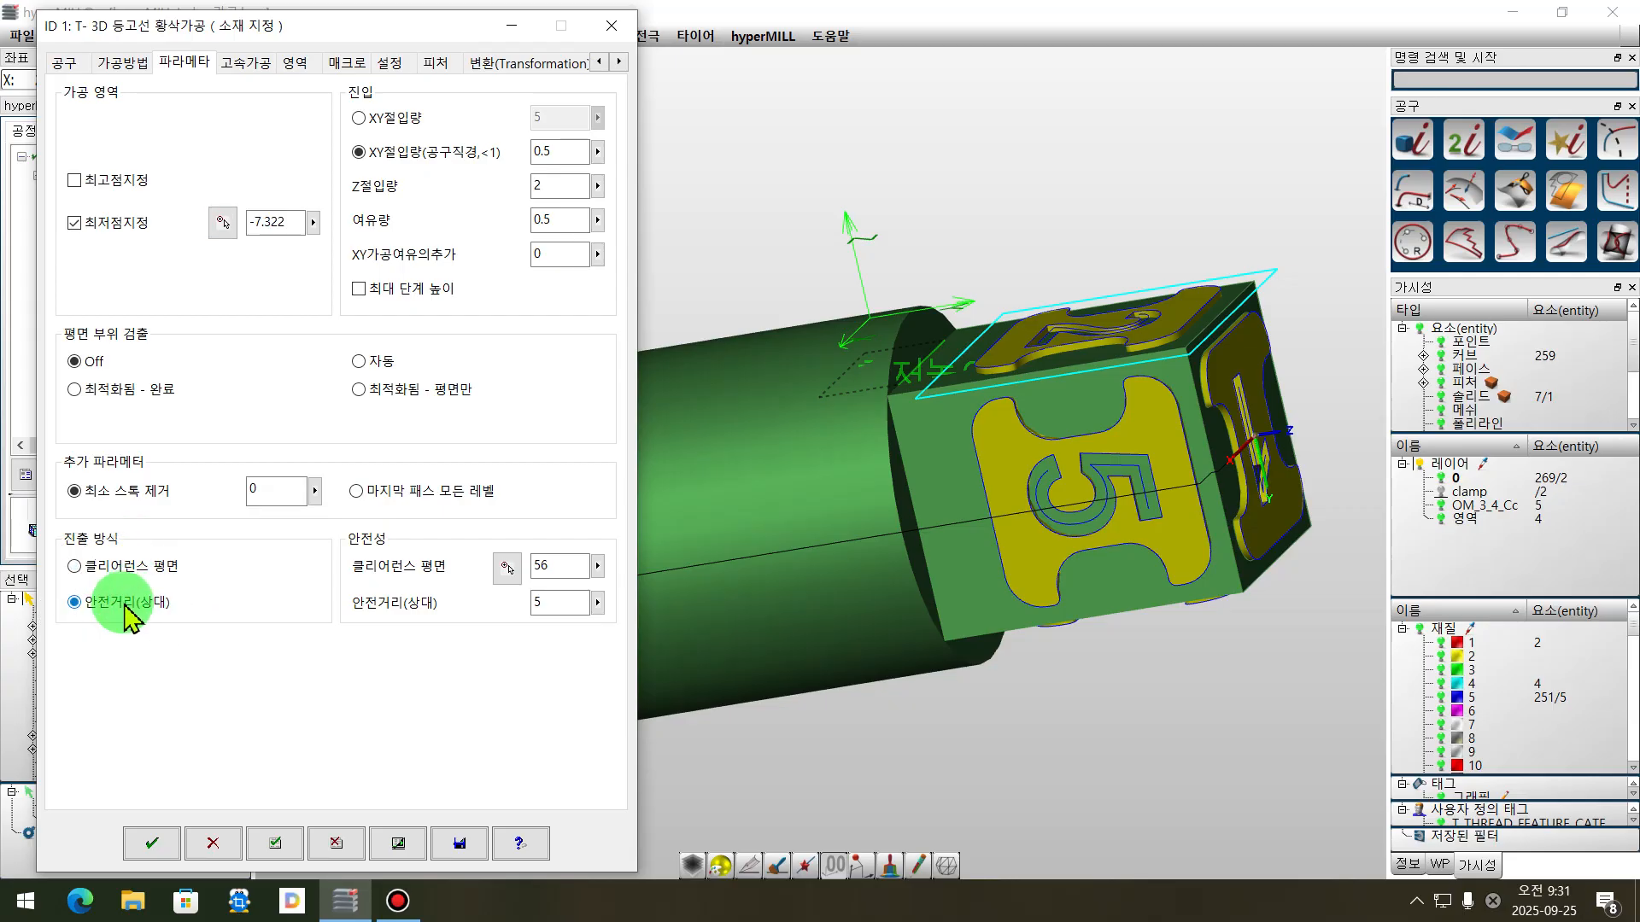
double_click(547, 566)
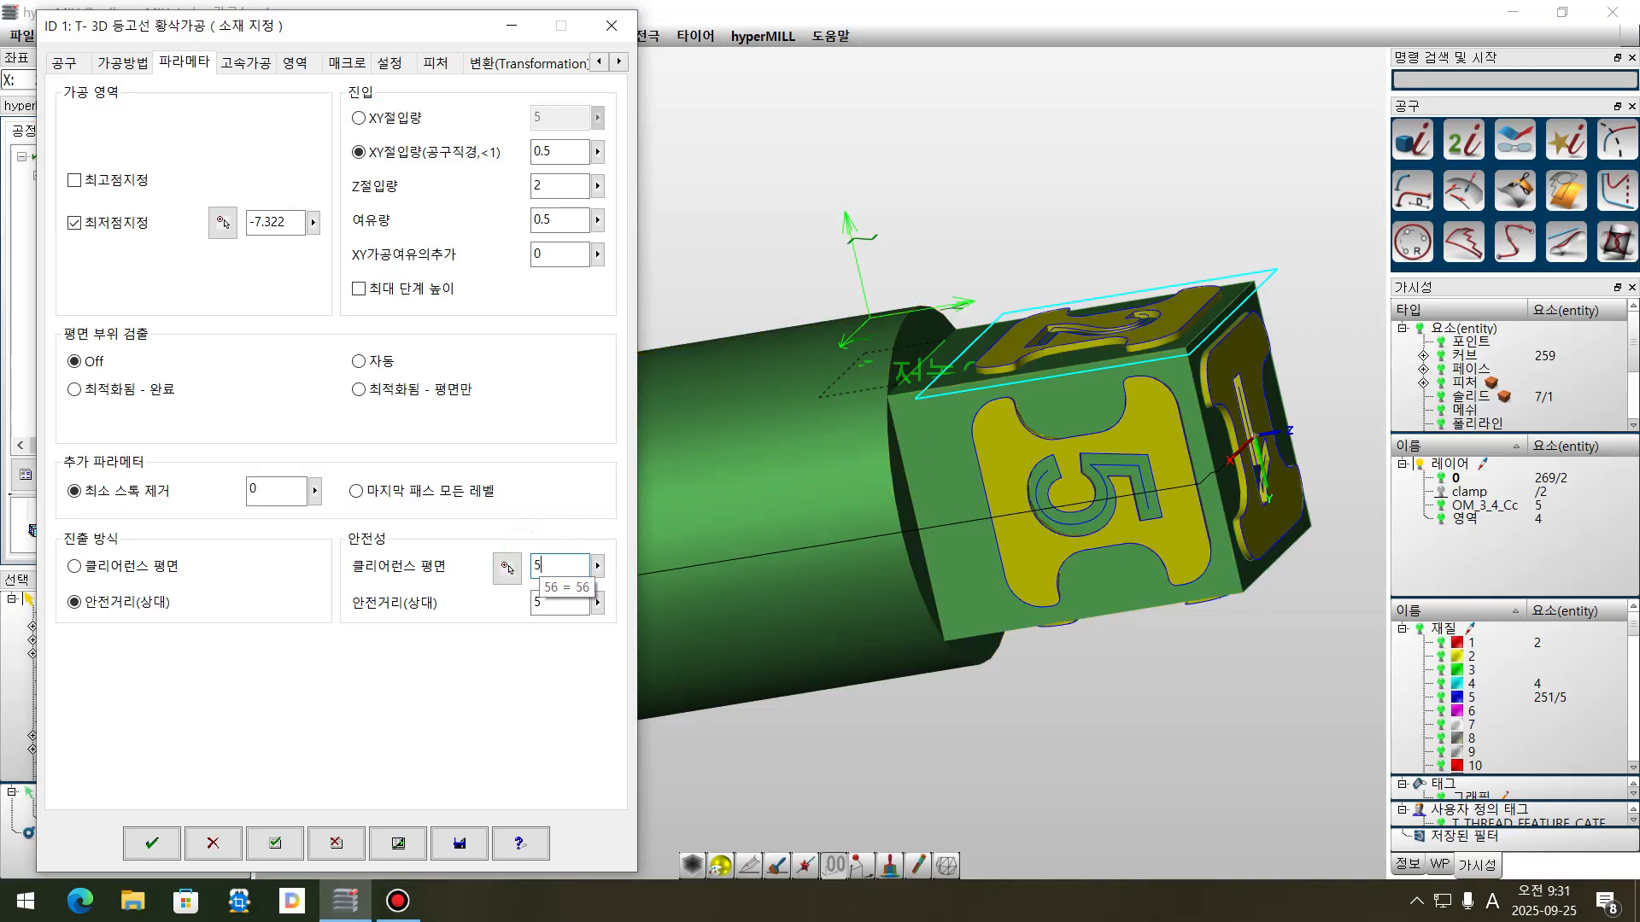
type("50")
left_click(562, 603)
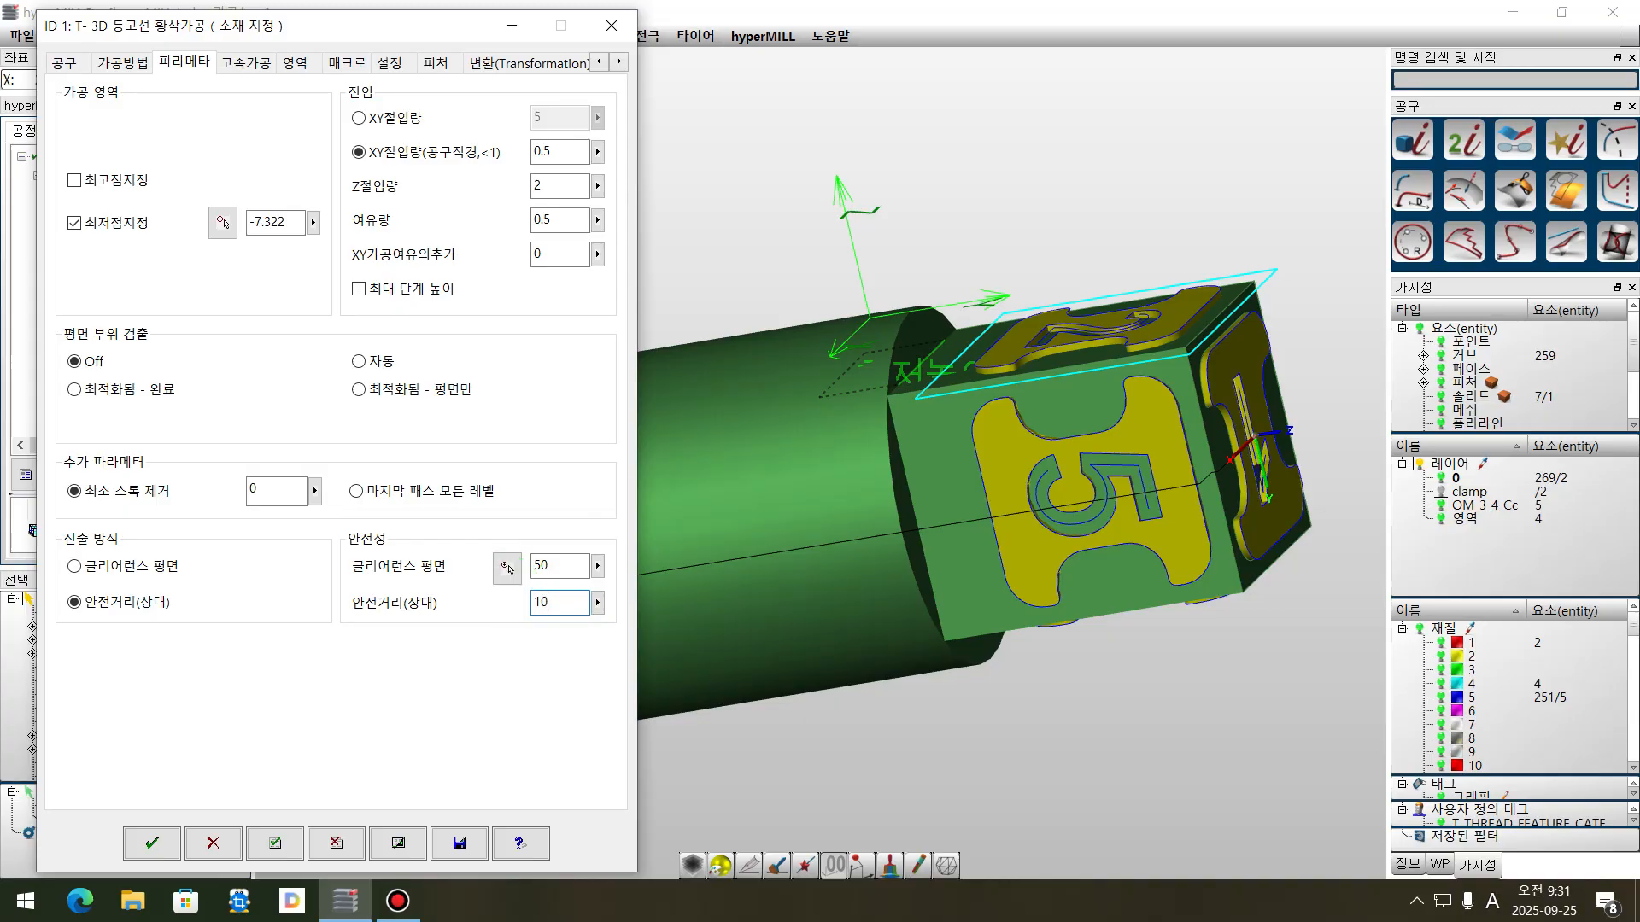
left_click(566, 604)
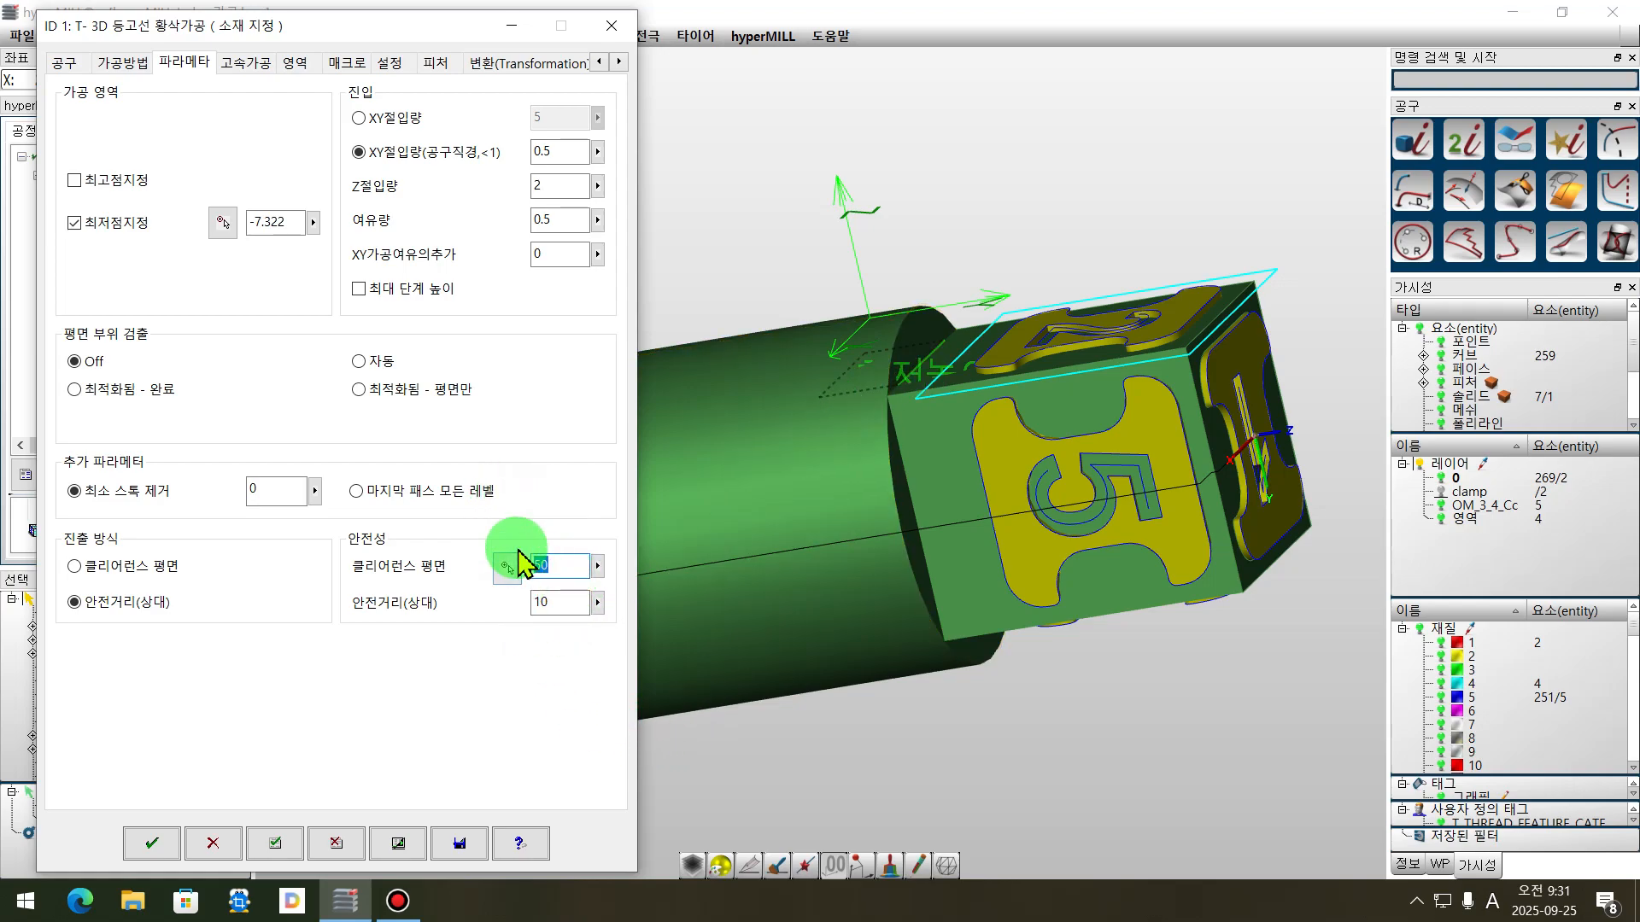
- Assign the chained rectangular outline around the number 2 face as the roughing boundary (바운더리)
left_click(253, 65)
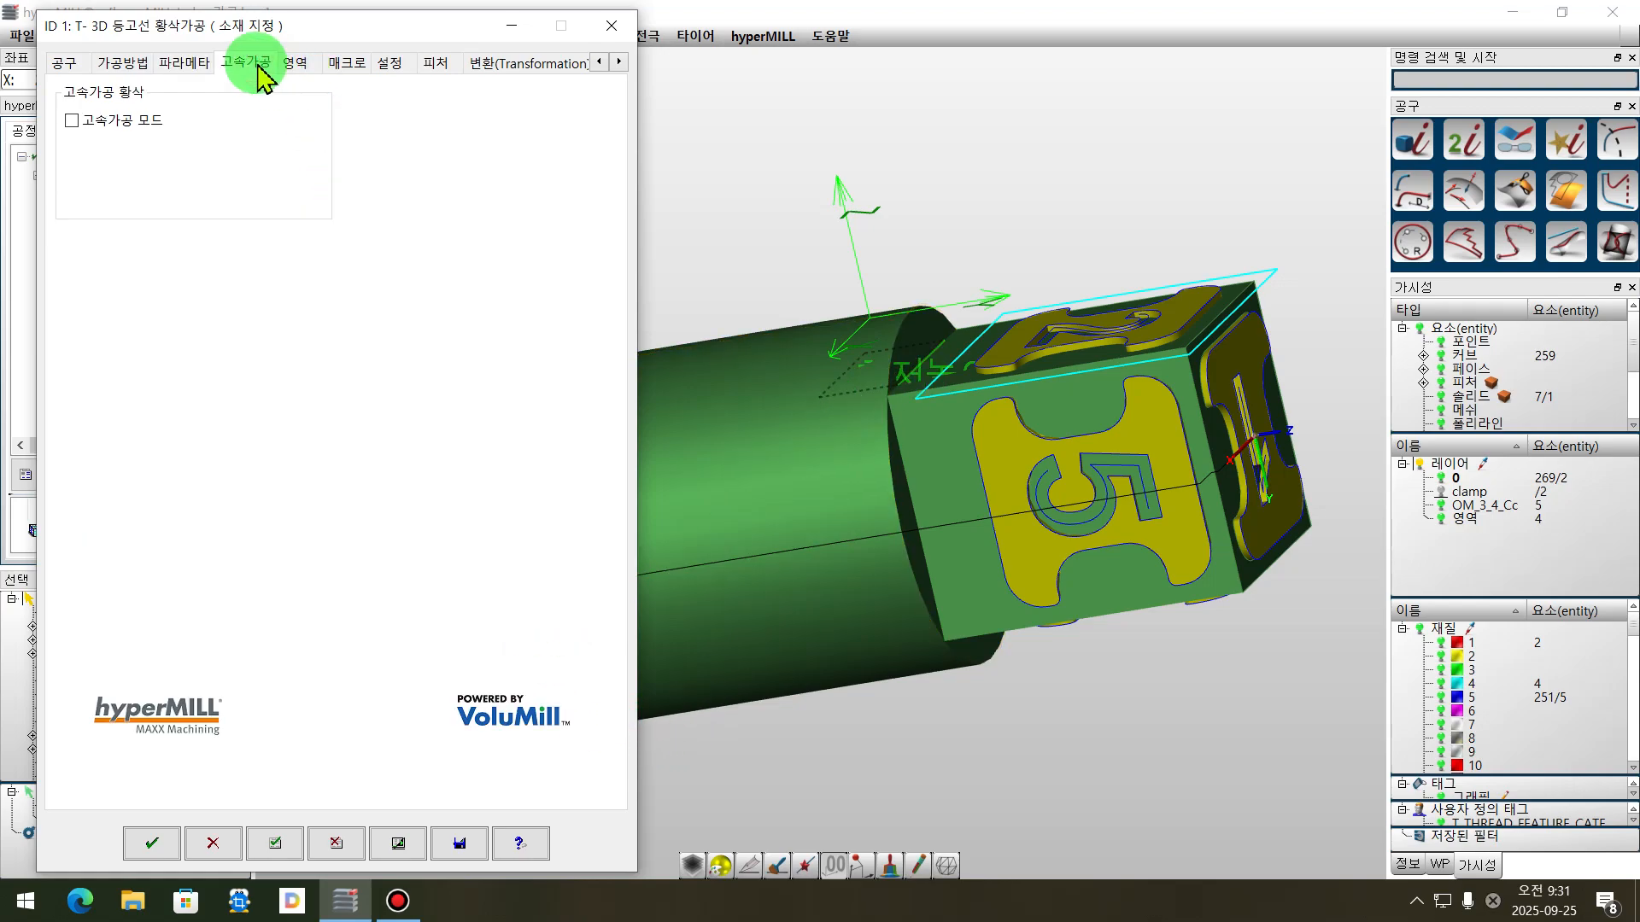
left_click(294, 62)
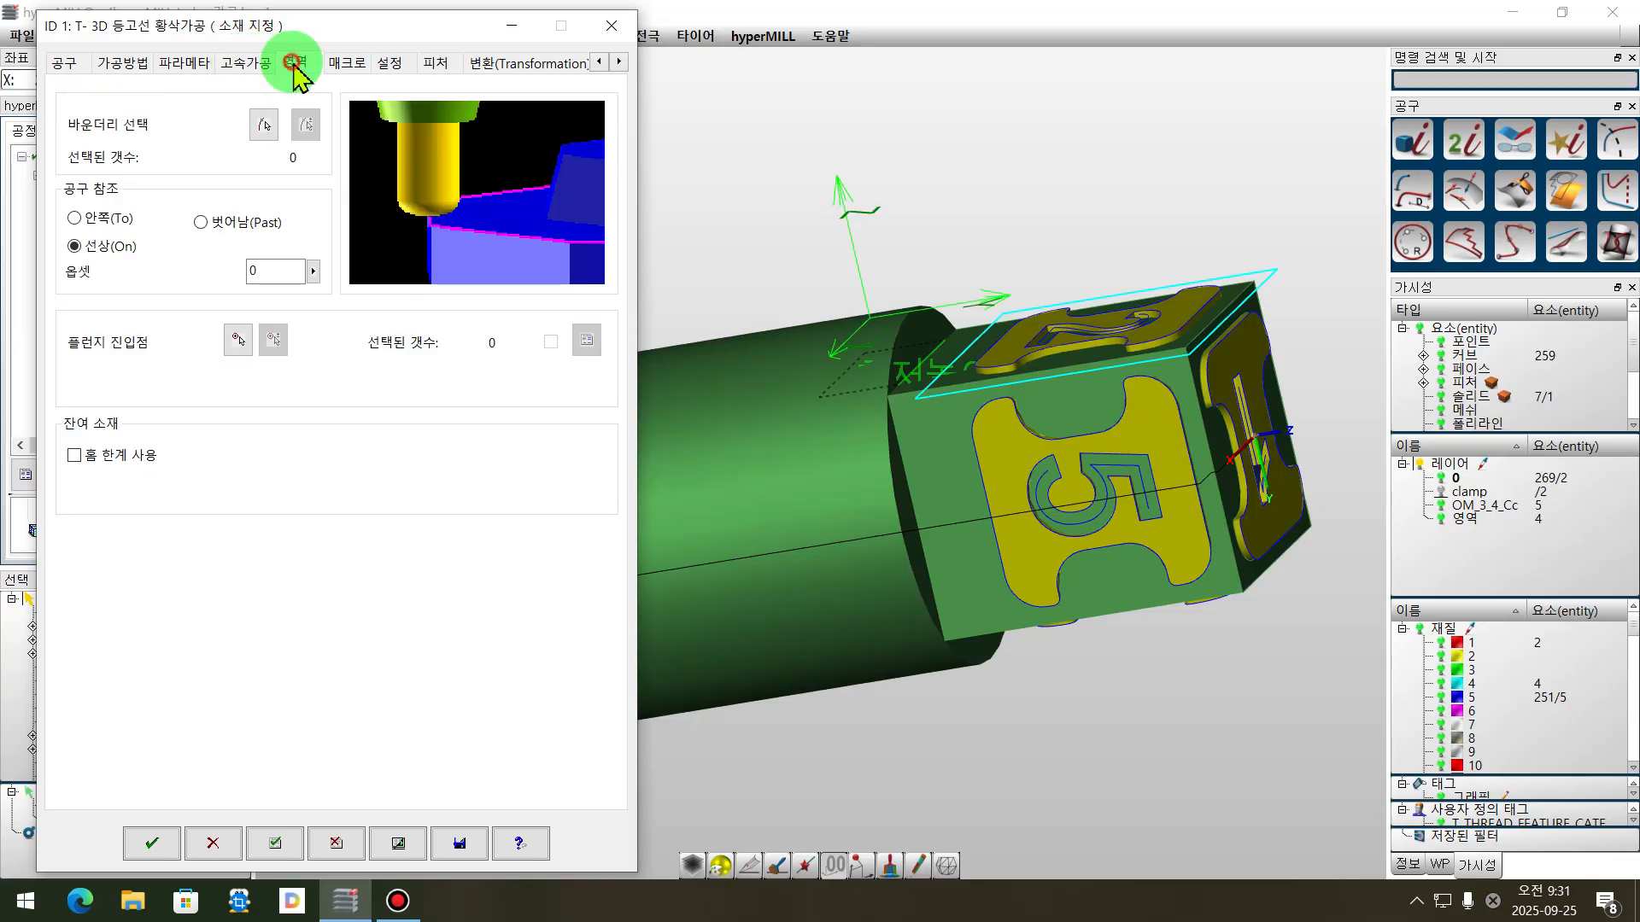
right_click_drag(1135, 238, 996, 274)
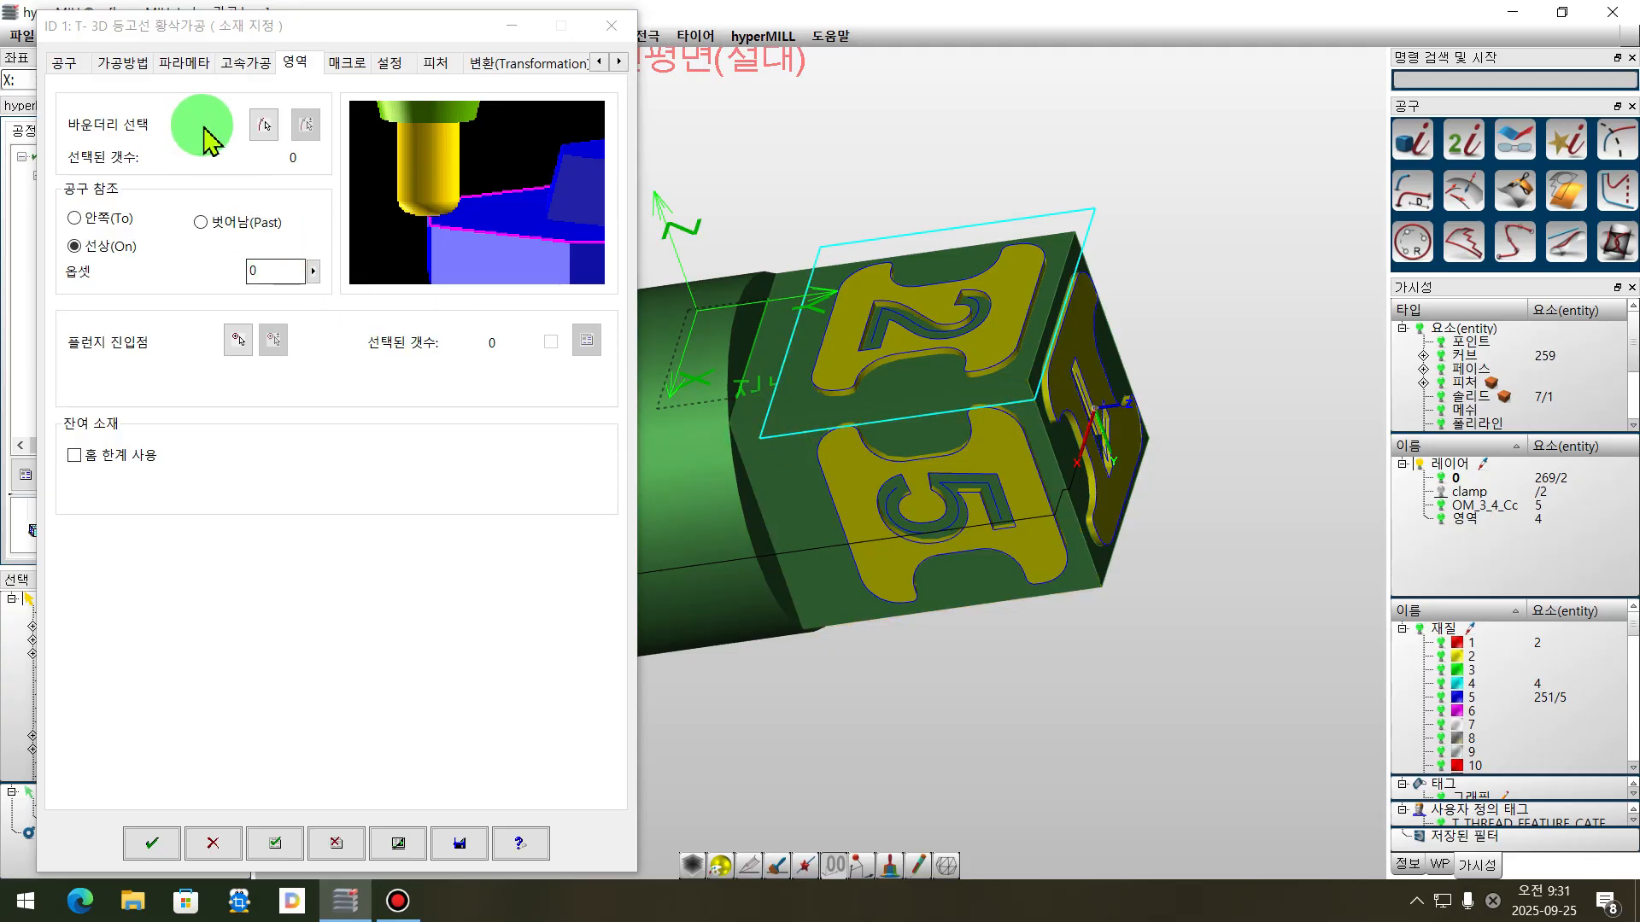
left_click(265, 128)
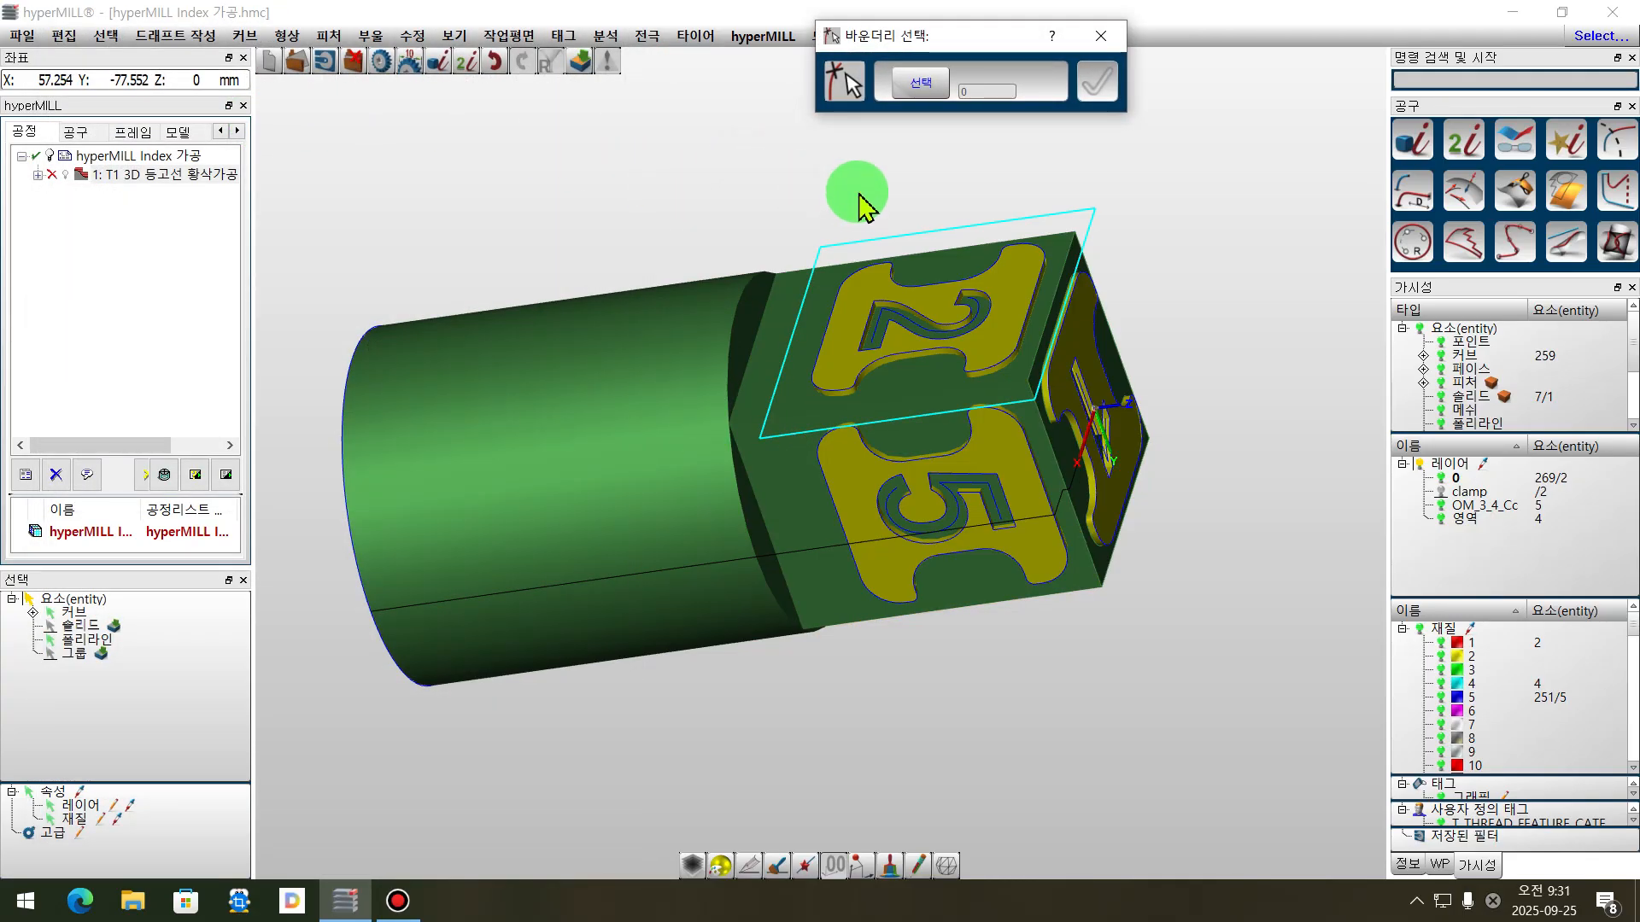
key("c")
left_click_drag(908, 36, 1305, 66)
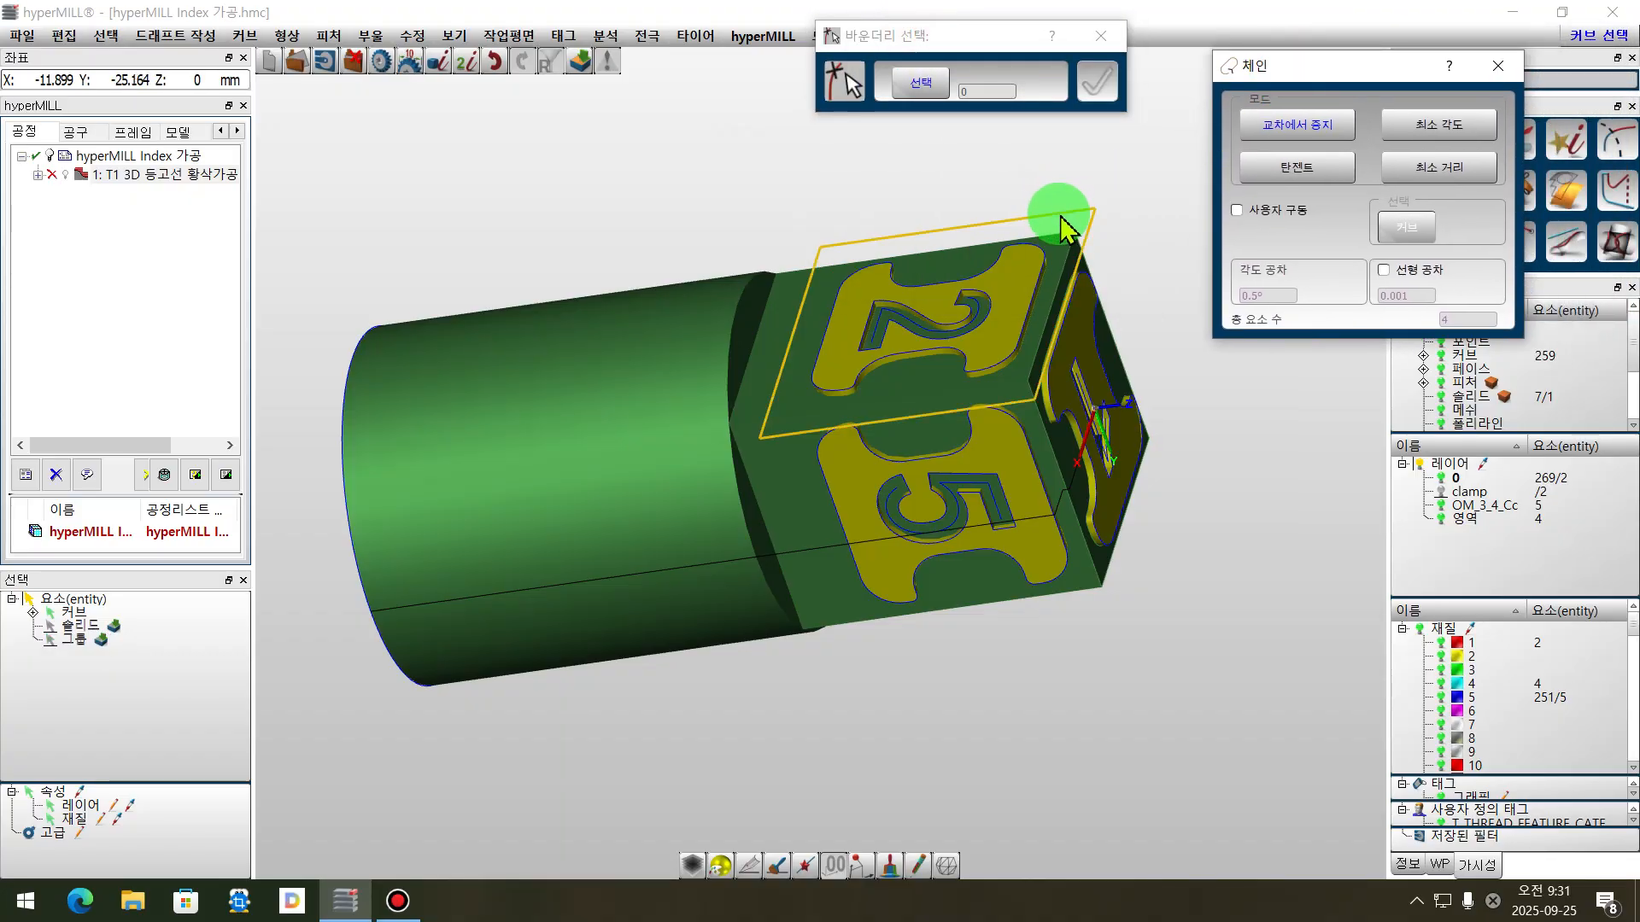
left_click(1066, 226)
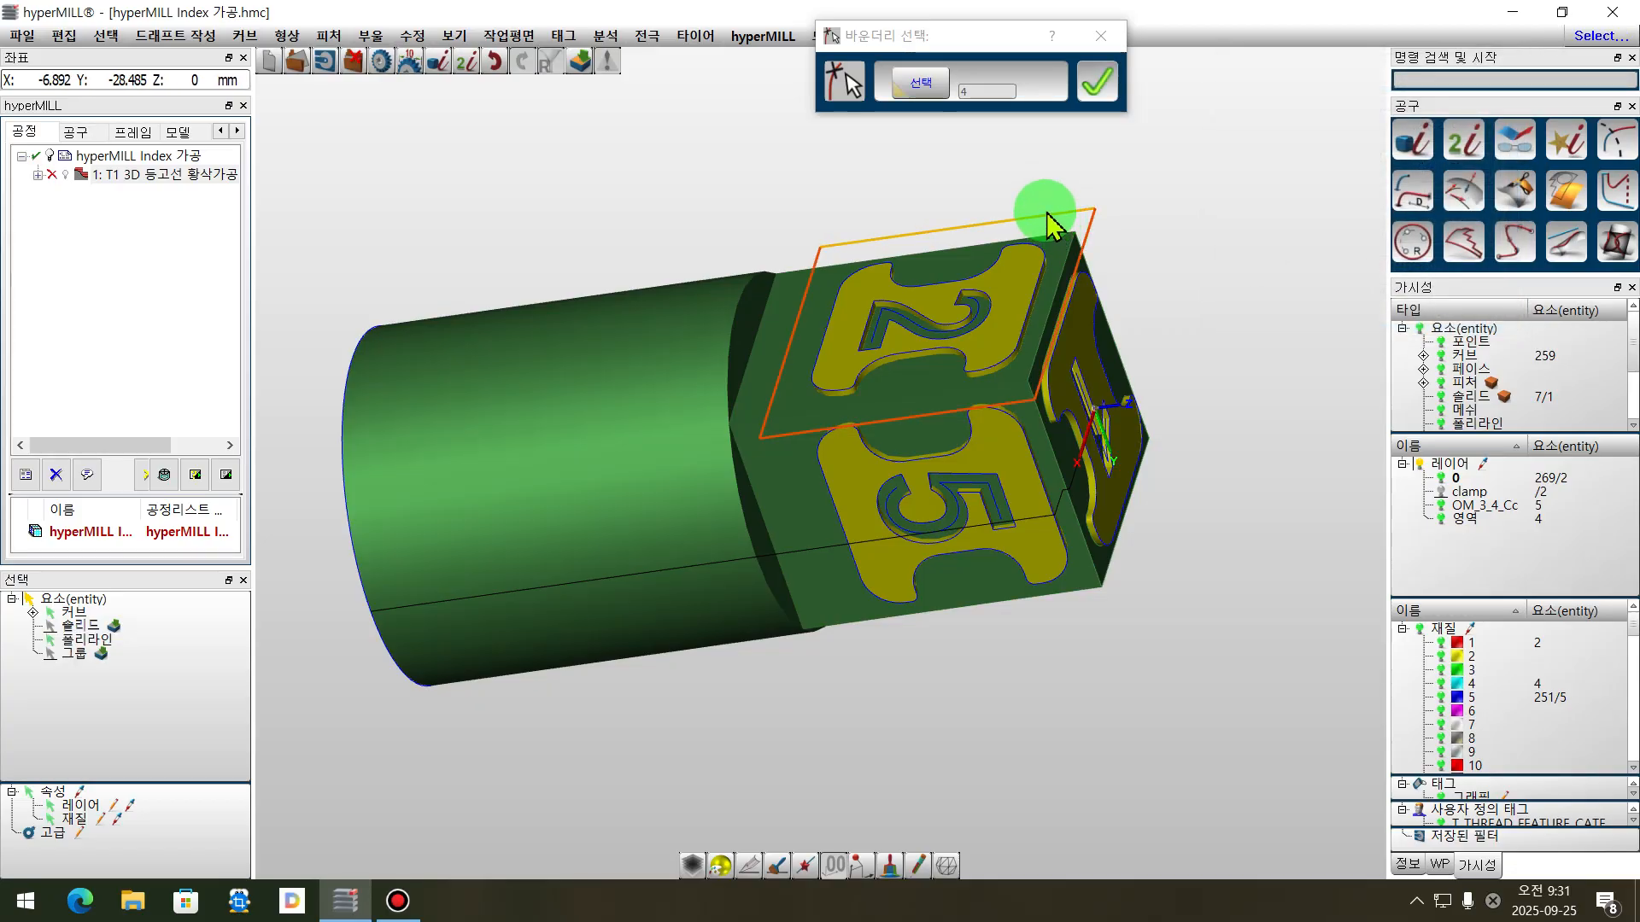
left_click(1095, 85)
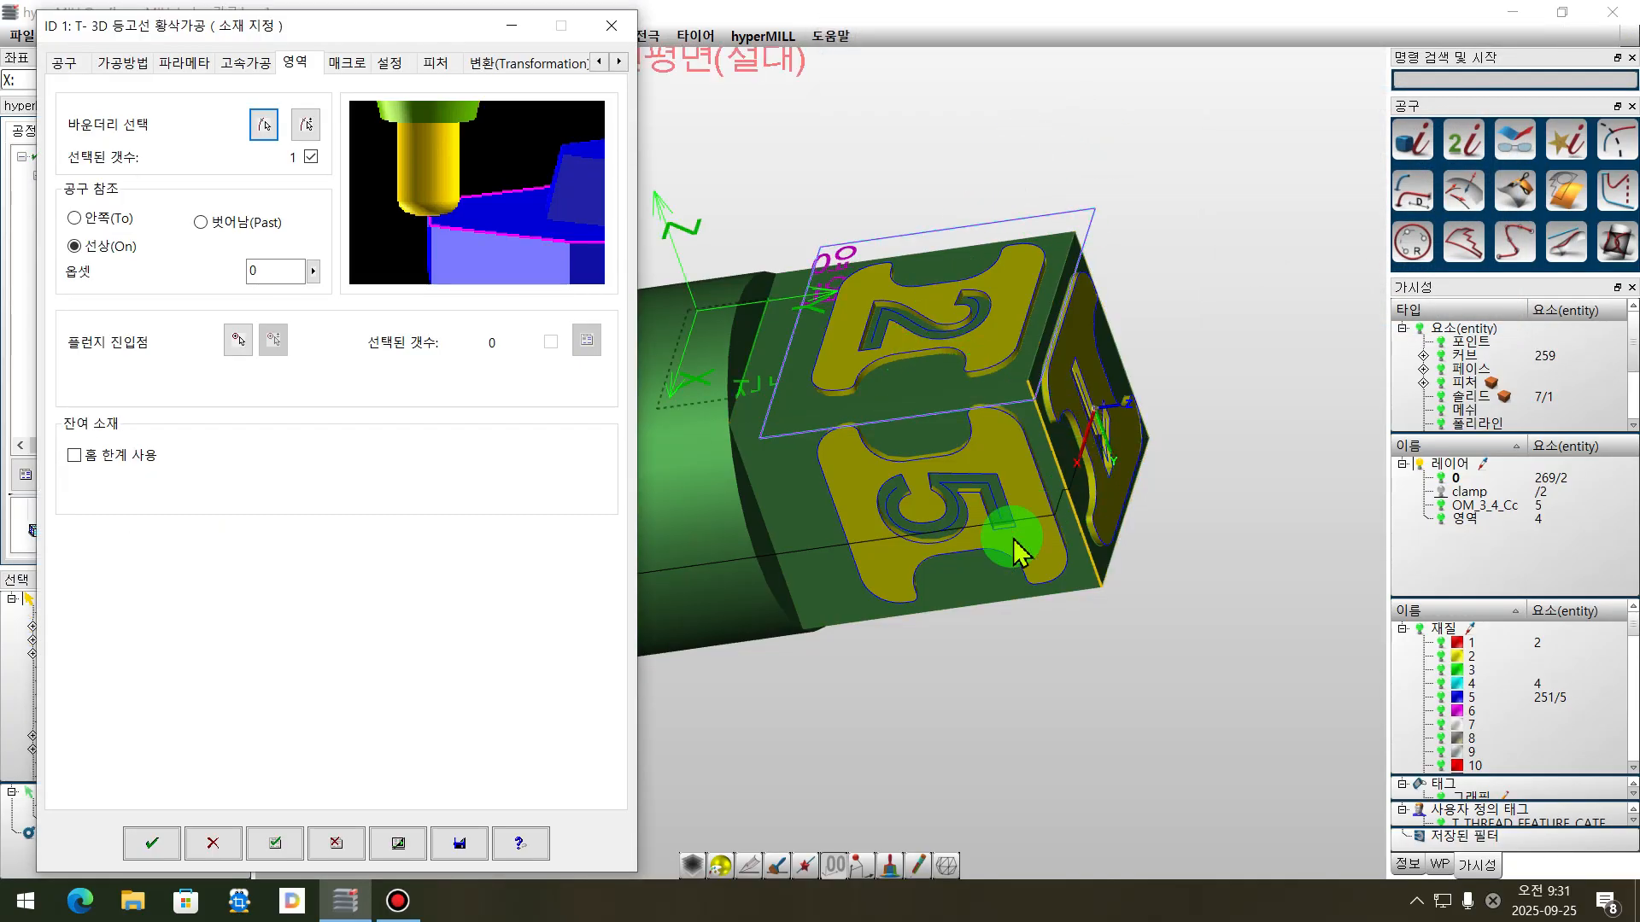
- Compare the boundary's tool reference (공구 참조) options and set it to 벗어남(Past)
right_click_drag(929, 305, 1093, 313)
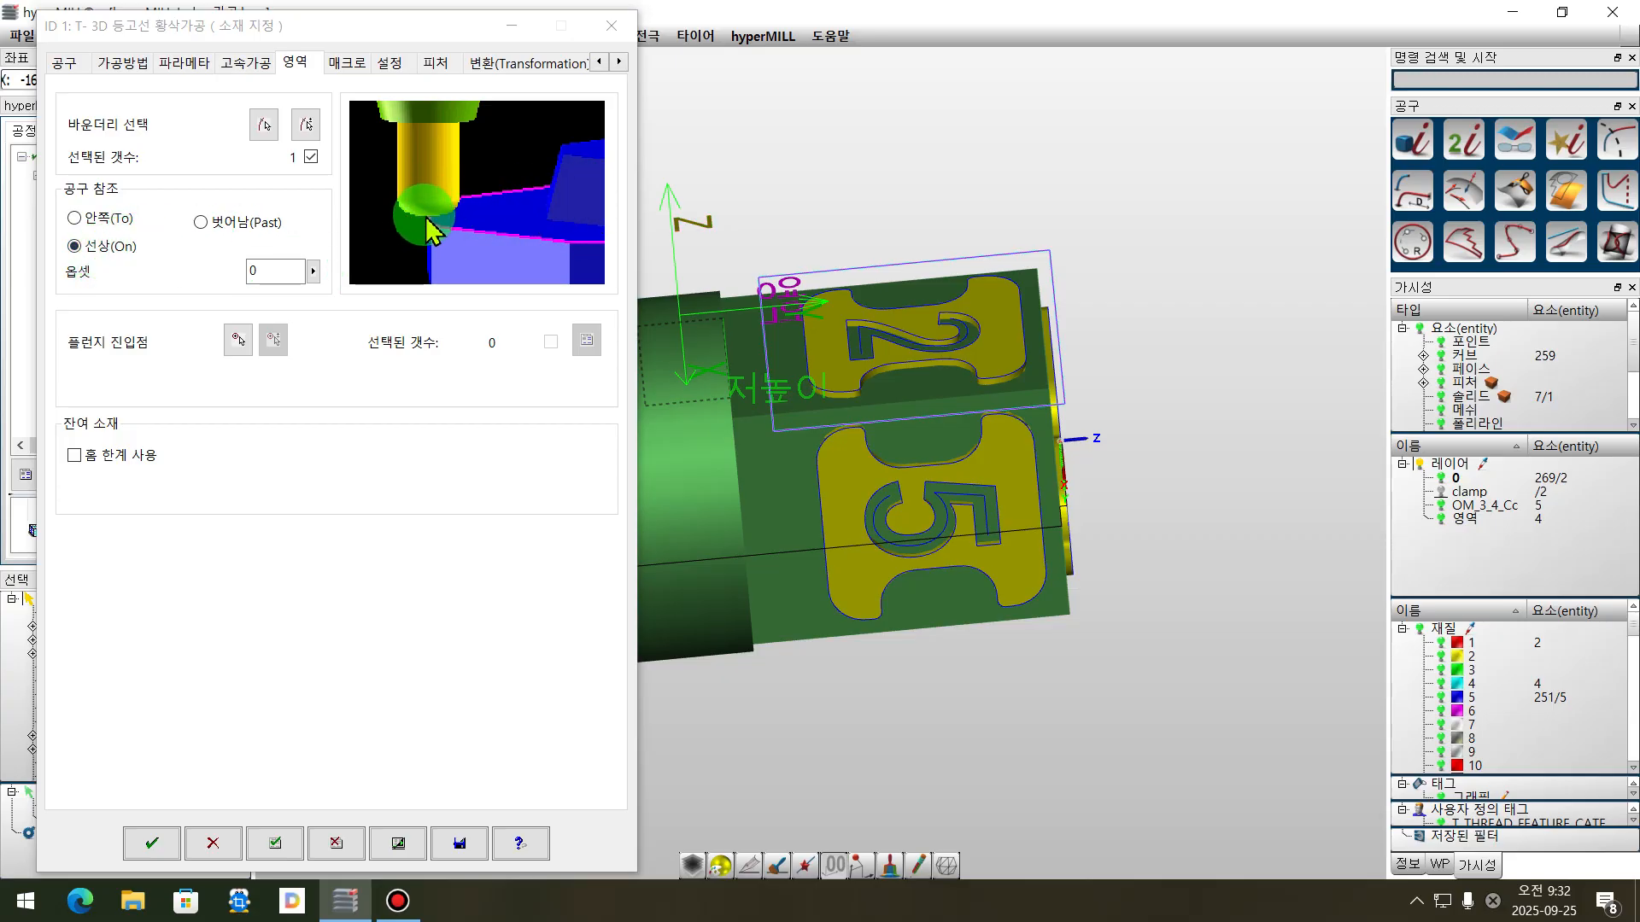
left_click(103, 218)
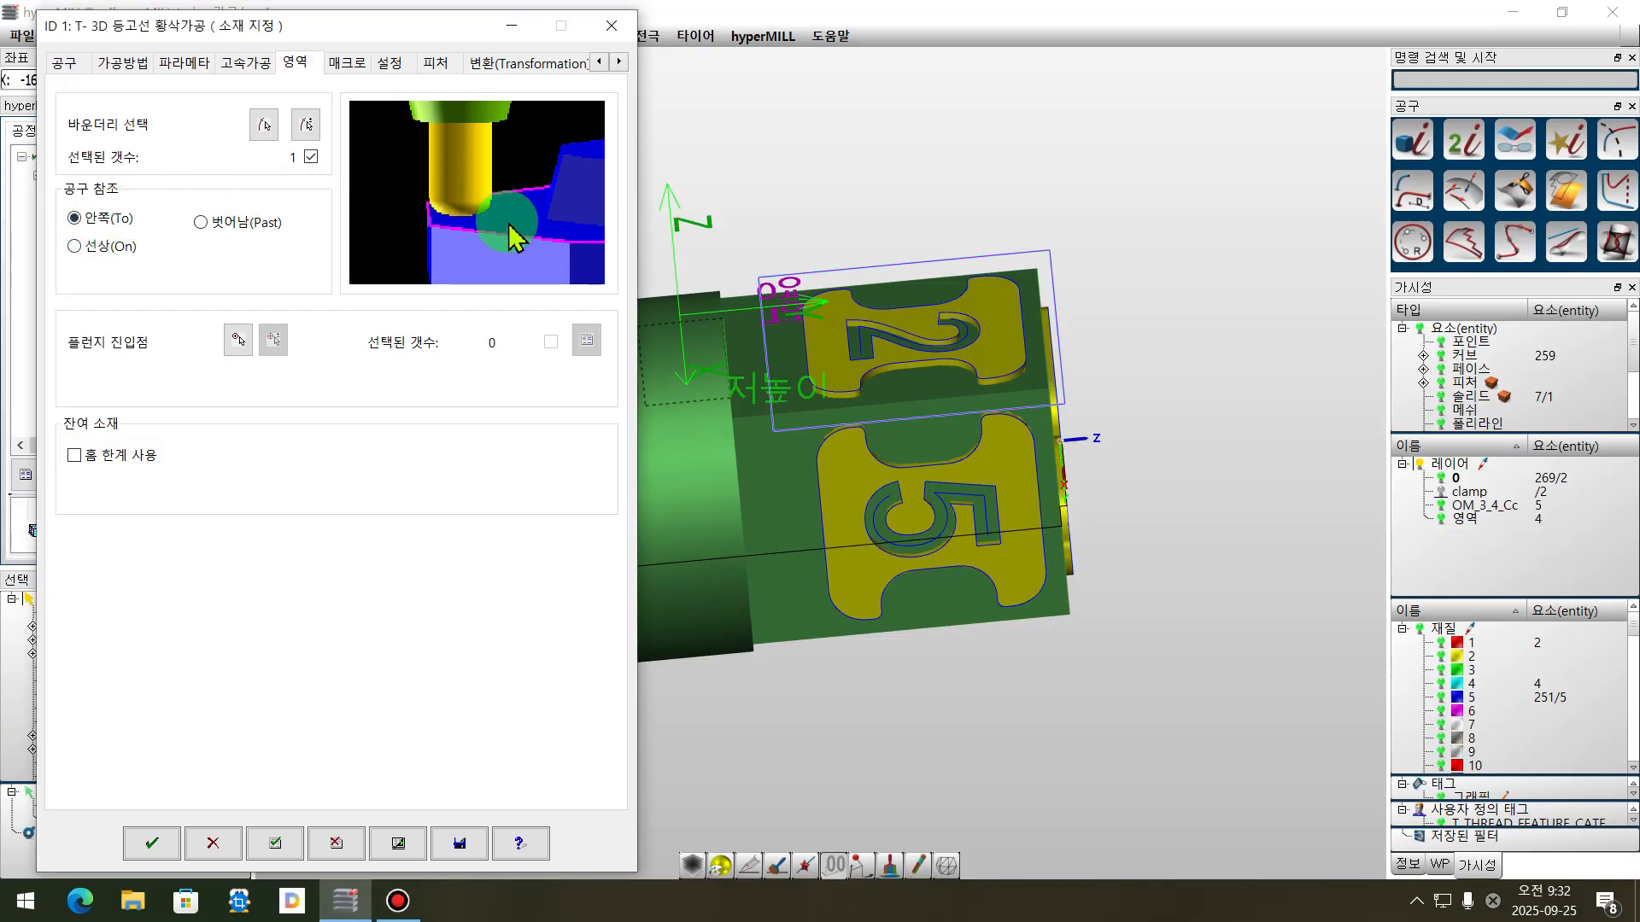
left_click(219, 225)
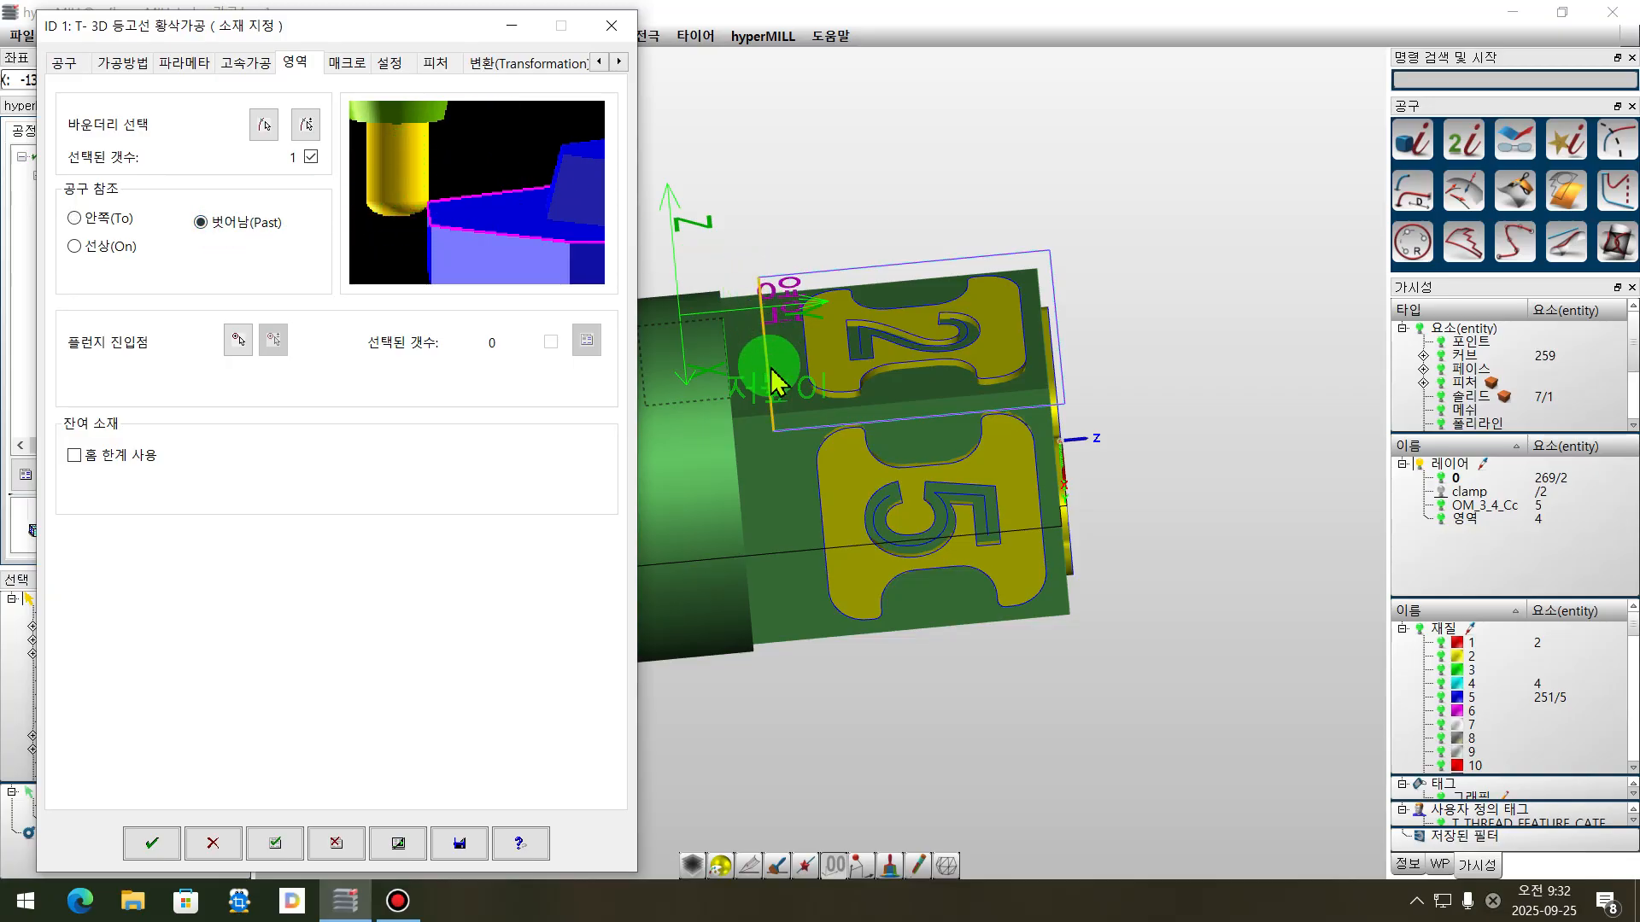
- Set the boundary's tool reference (공구 참조) to 선상(On) and check the helical plunge macro settings
left_click(104, 247)
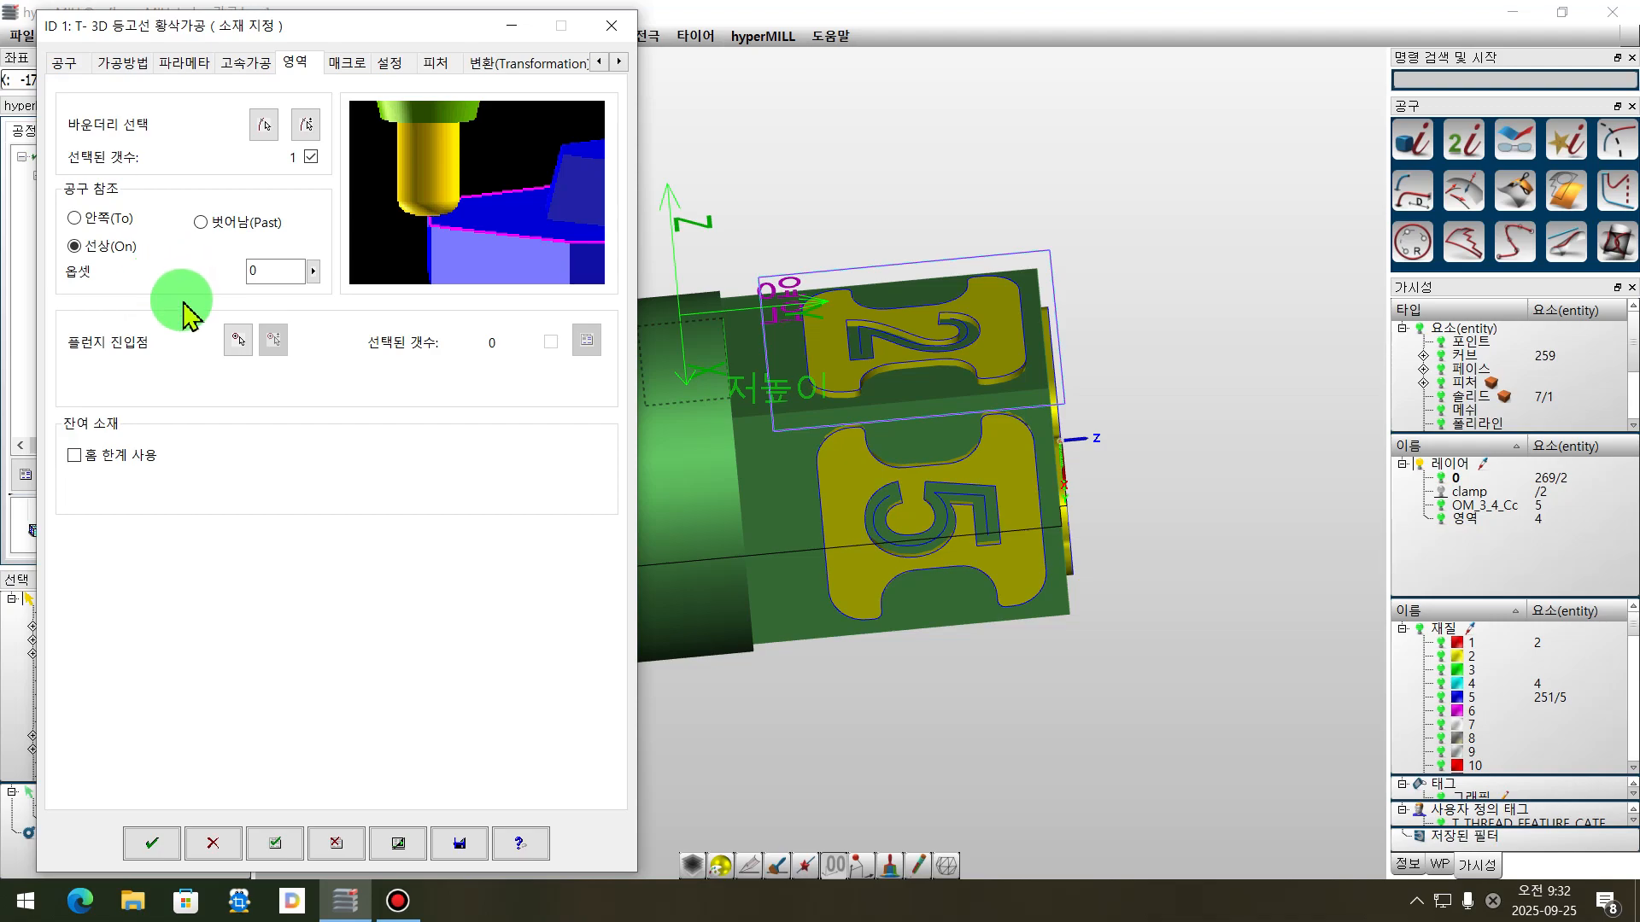
left_click(352, 66)
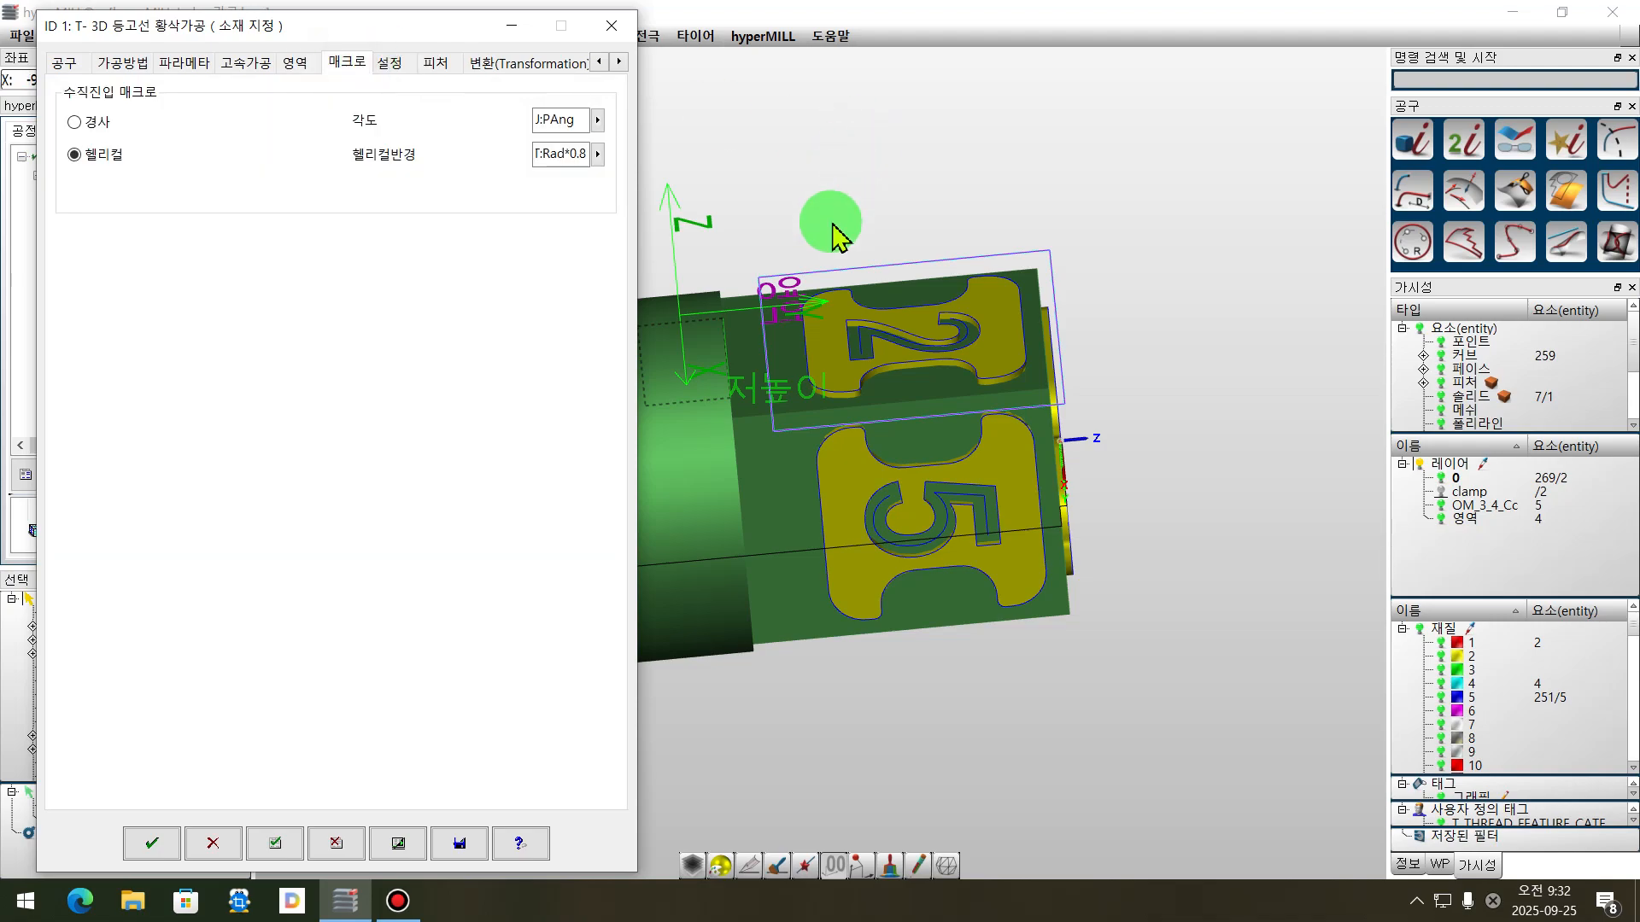
right_click_drag(959, 359, 901, 302)
scroll(803, 325, "up", 2)
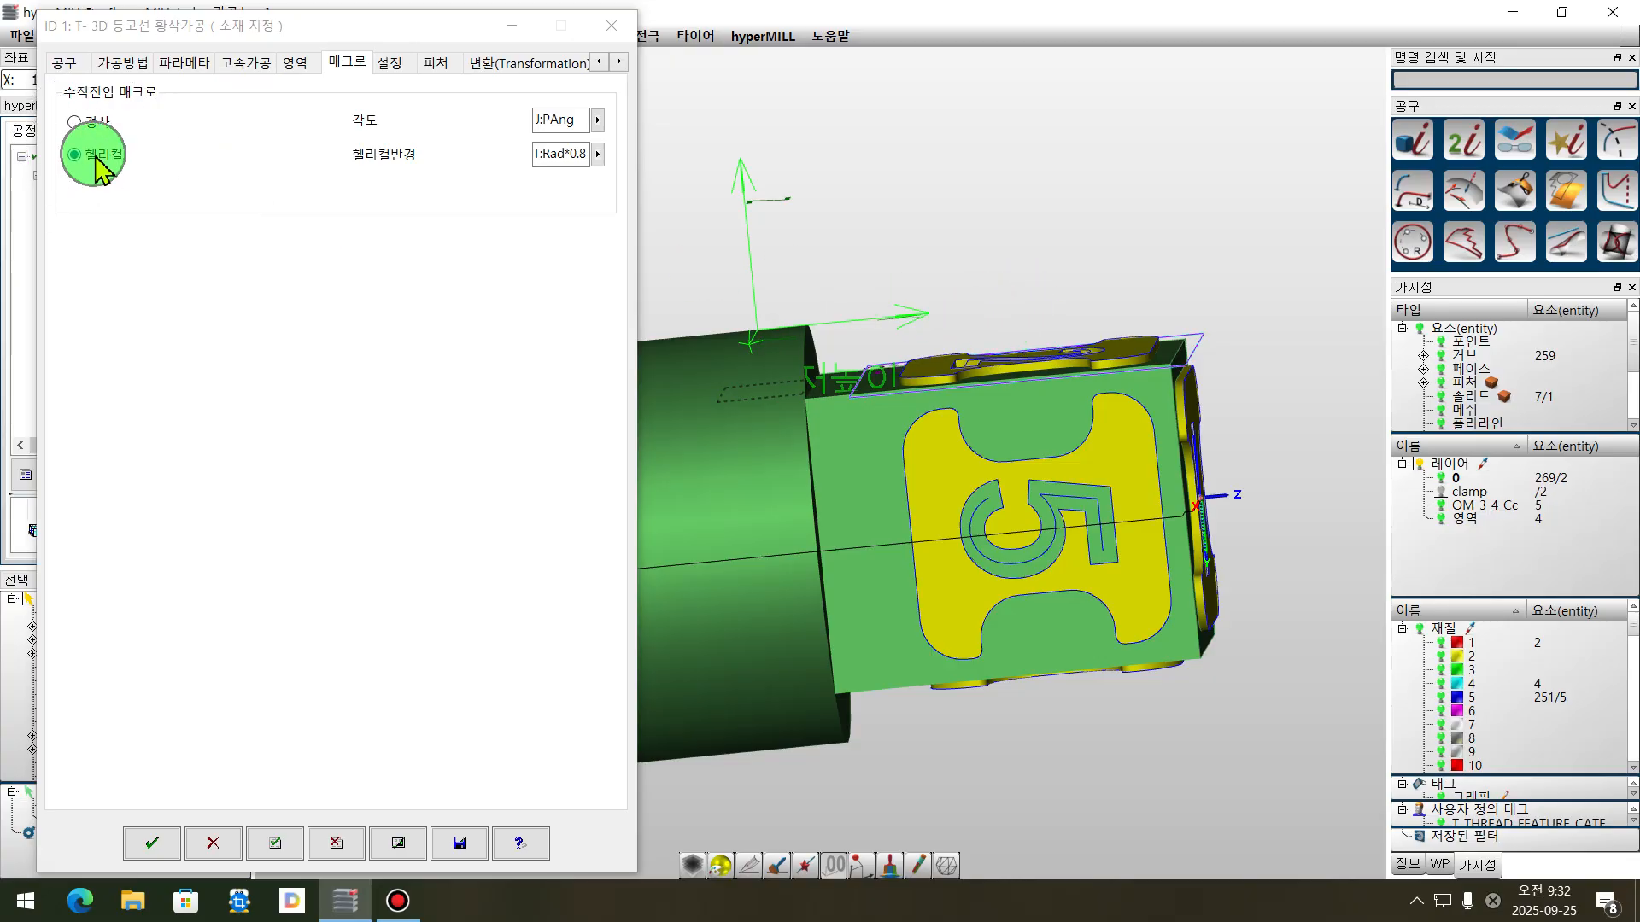
- Create a new stock model for the job with automatic calculation (자동계산) as a cylinder (실린더) and calculate it
left_click(390, 63)
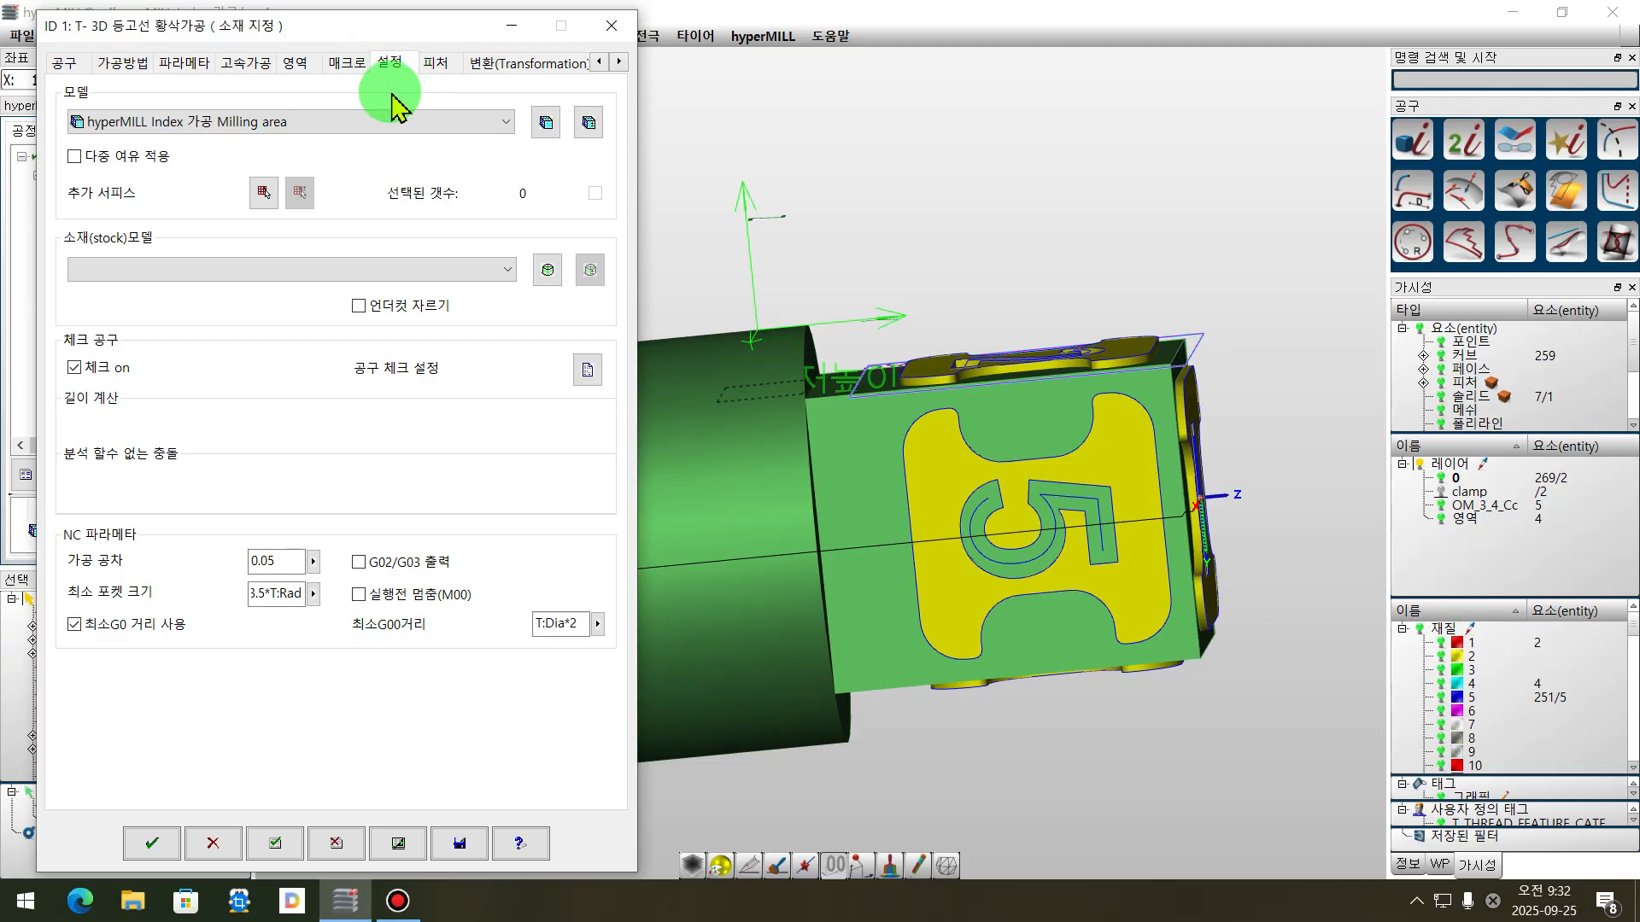
scroll(978, 244, "down", 1)
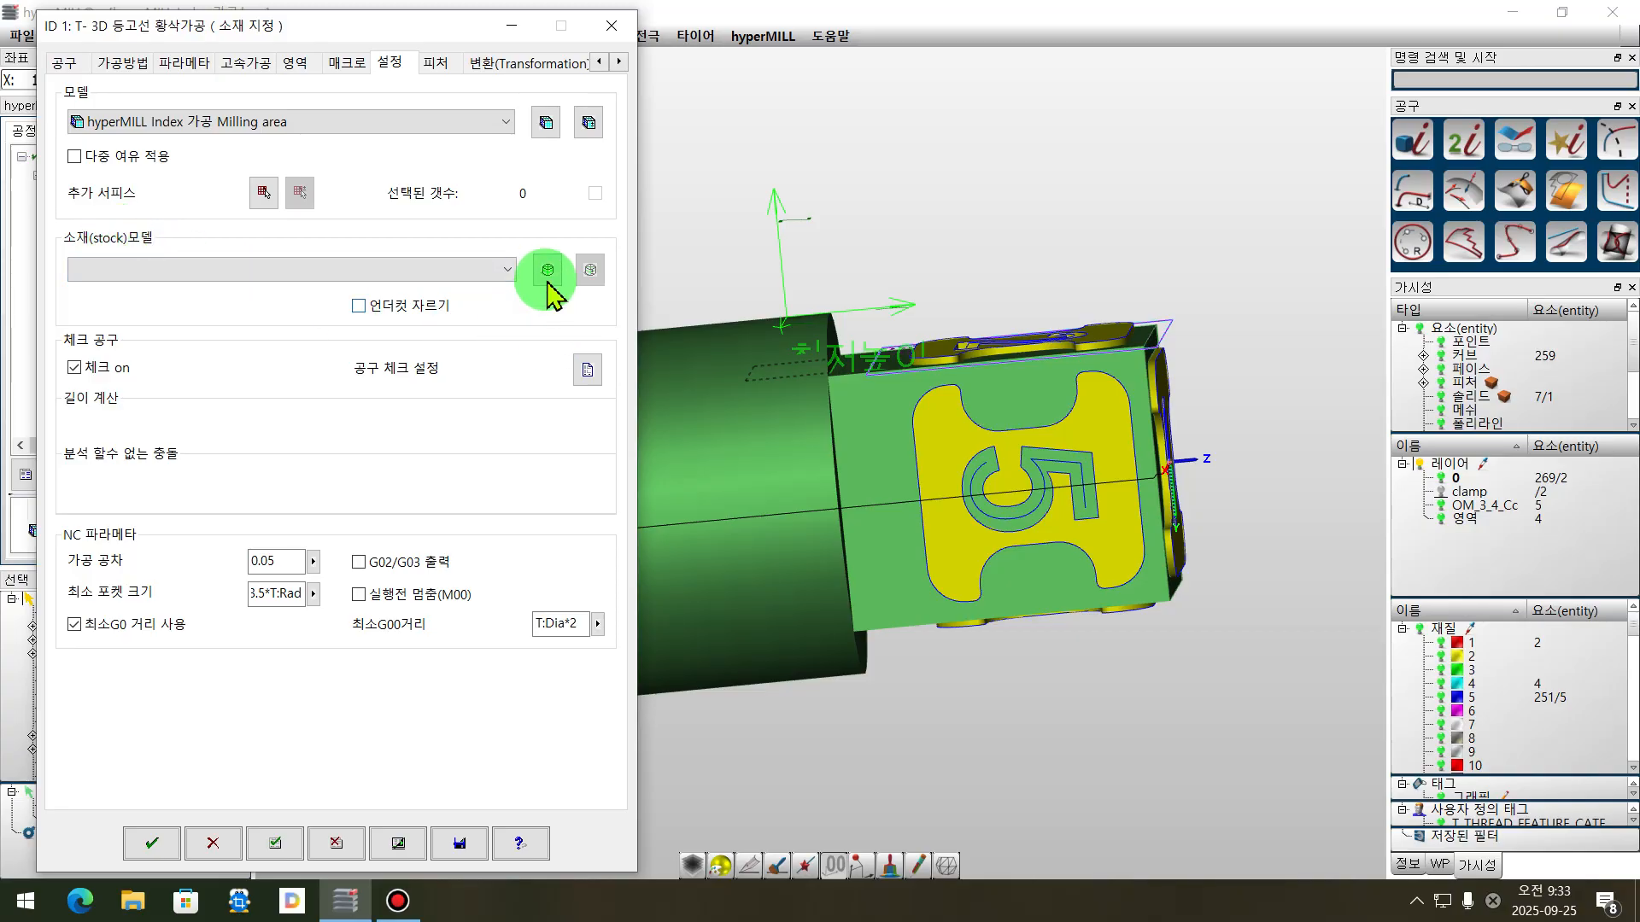
left_click(483, 273)
left_click(485, 275)
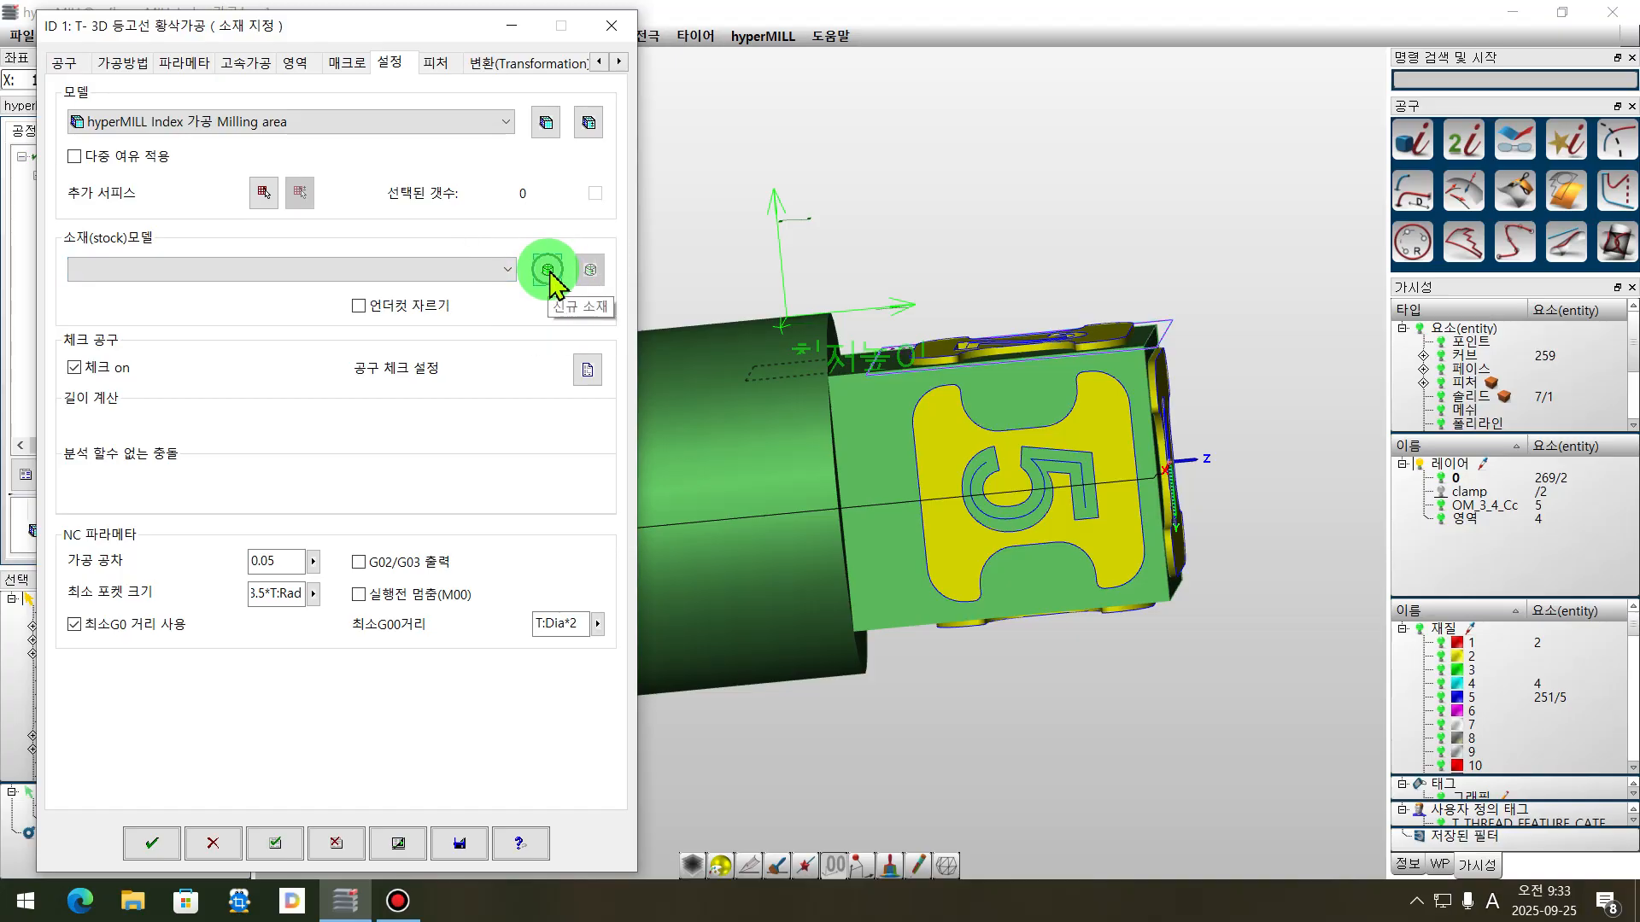
left_click(549, 271)
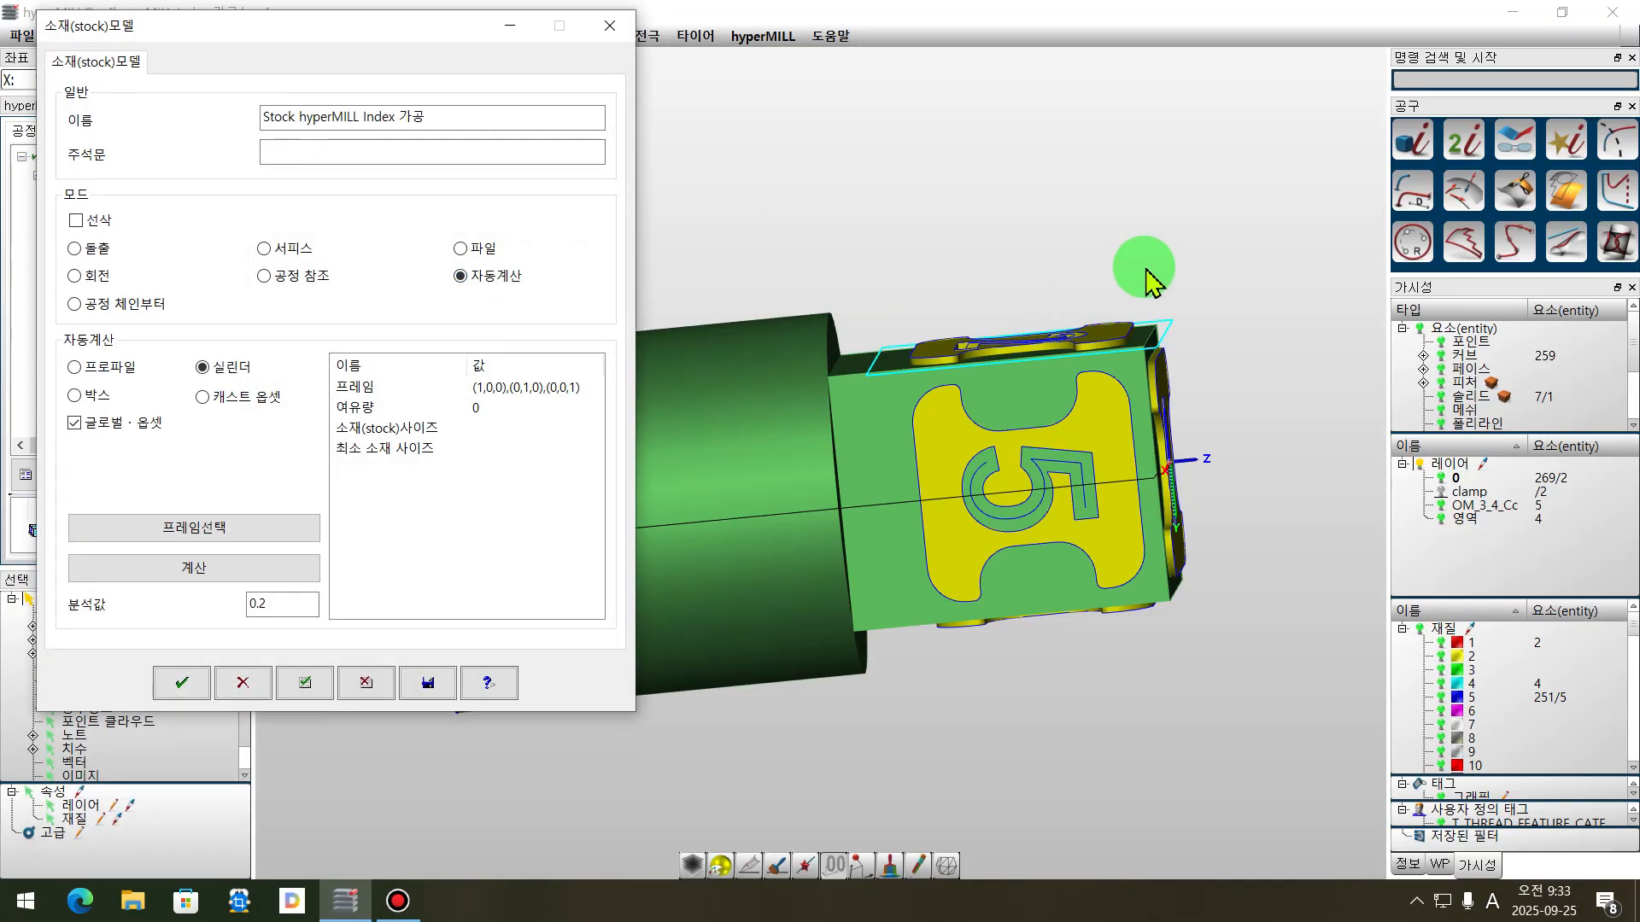
middle_click_drag(1119, 271, 988, 227)
scroll(959, 219, "up", 2)
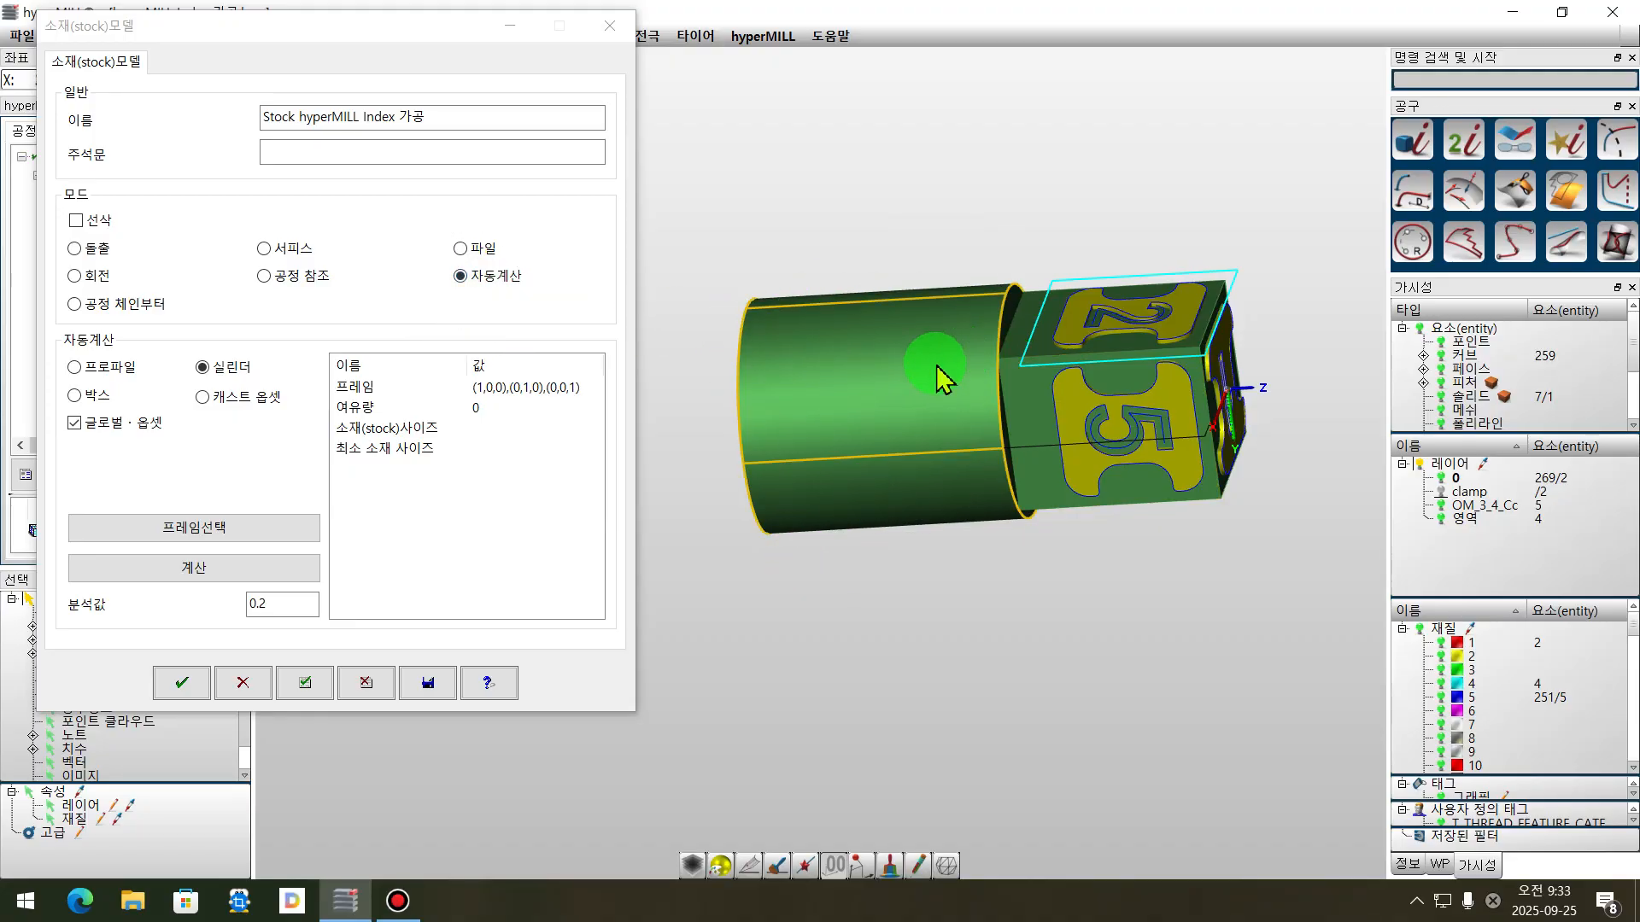
left_click(230, 369)
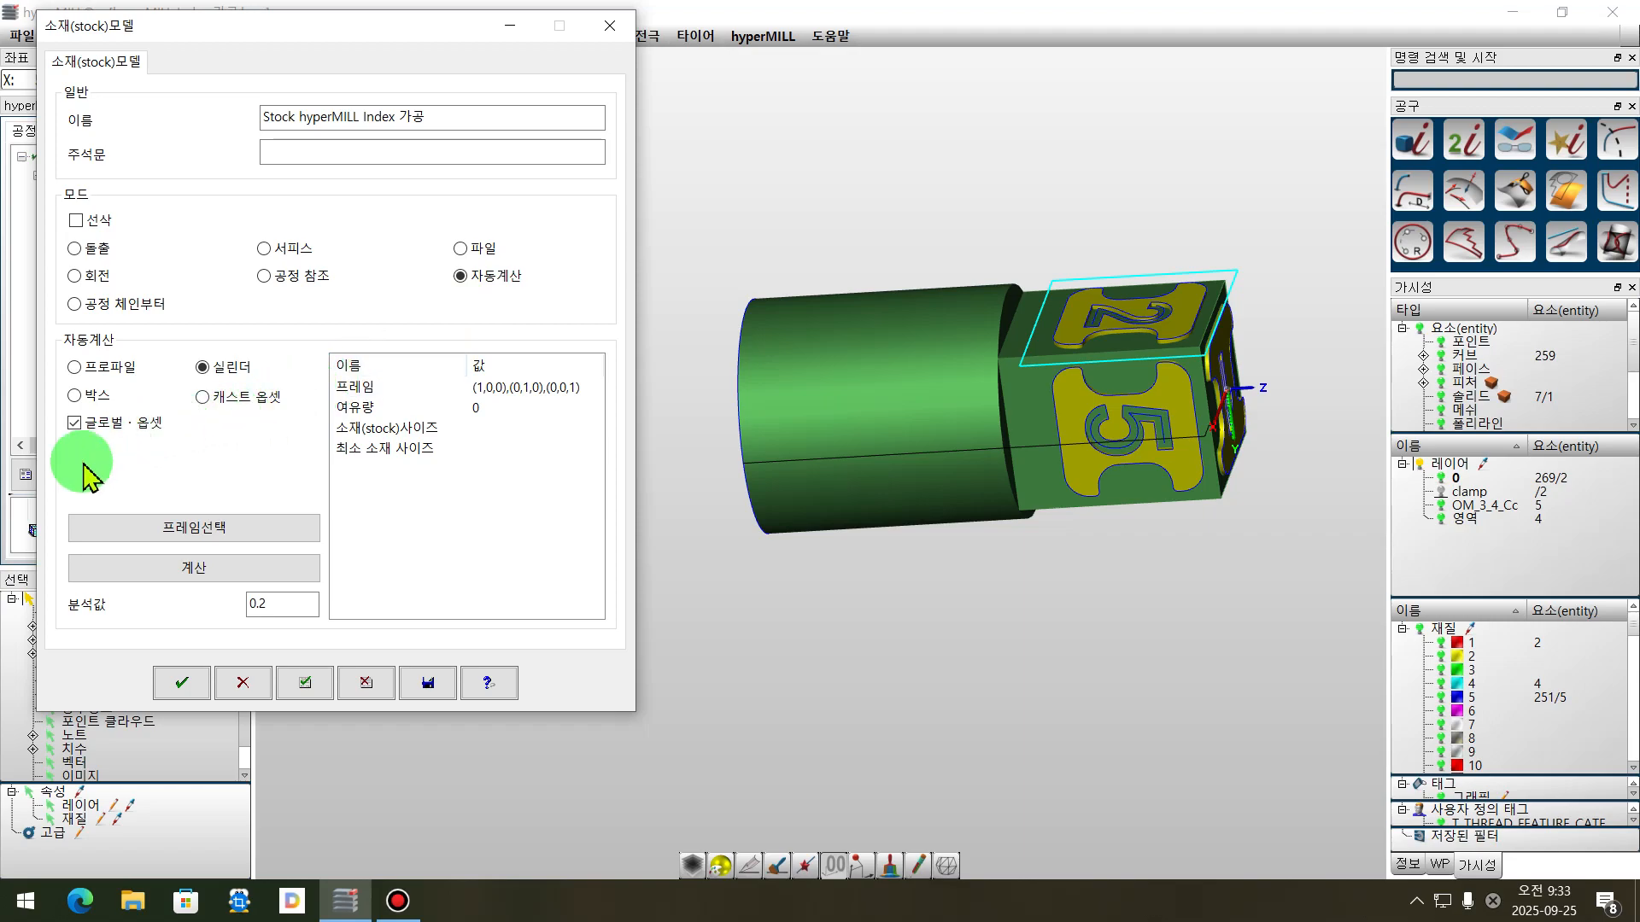
left_click(189, 568)
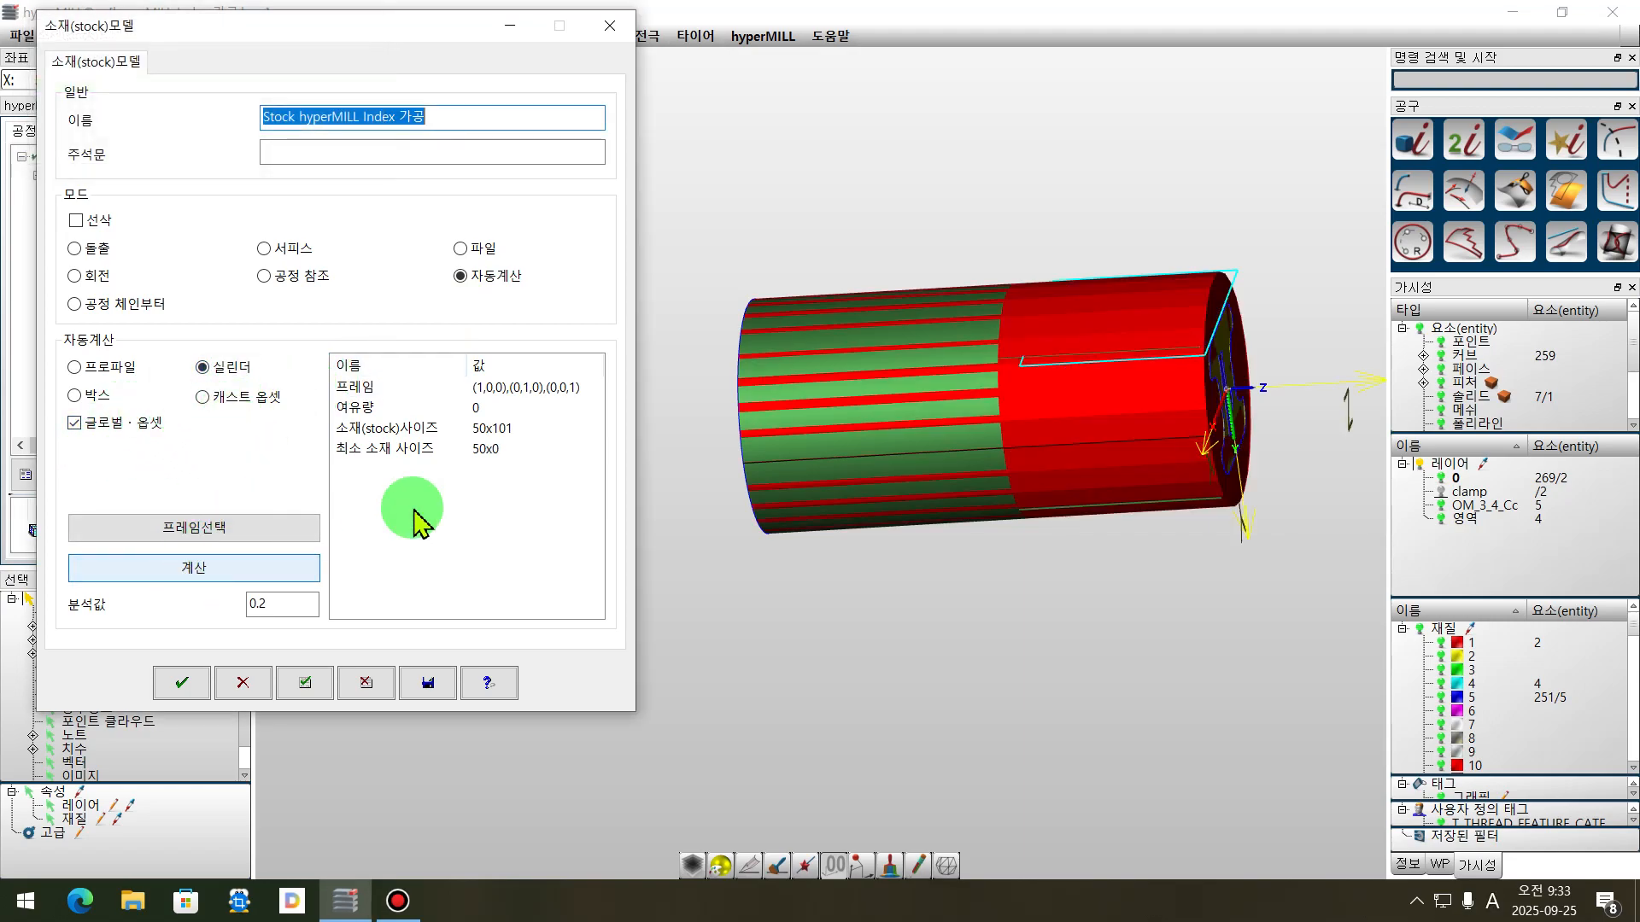
- Refine the cylindrical stock's resolution (분석값) to 0.01 and assign the stock model to the roughing job
scroll(1180, 462, "up", 3)
middle_click_drag(1102, 561, 1268, 373)
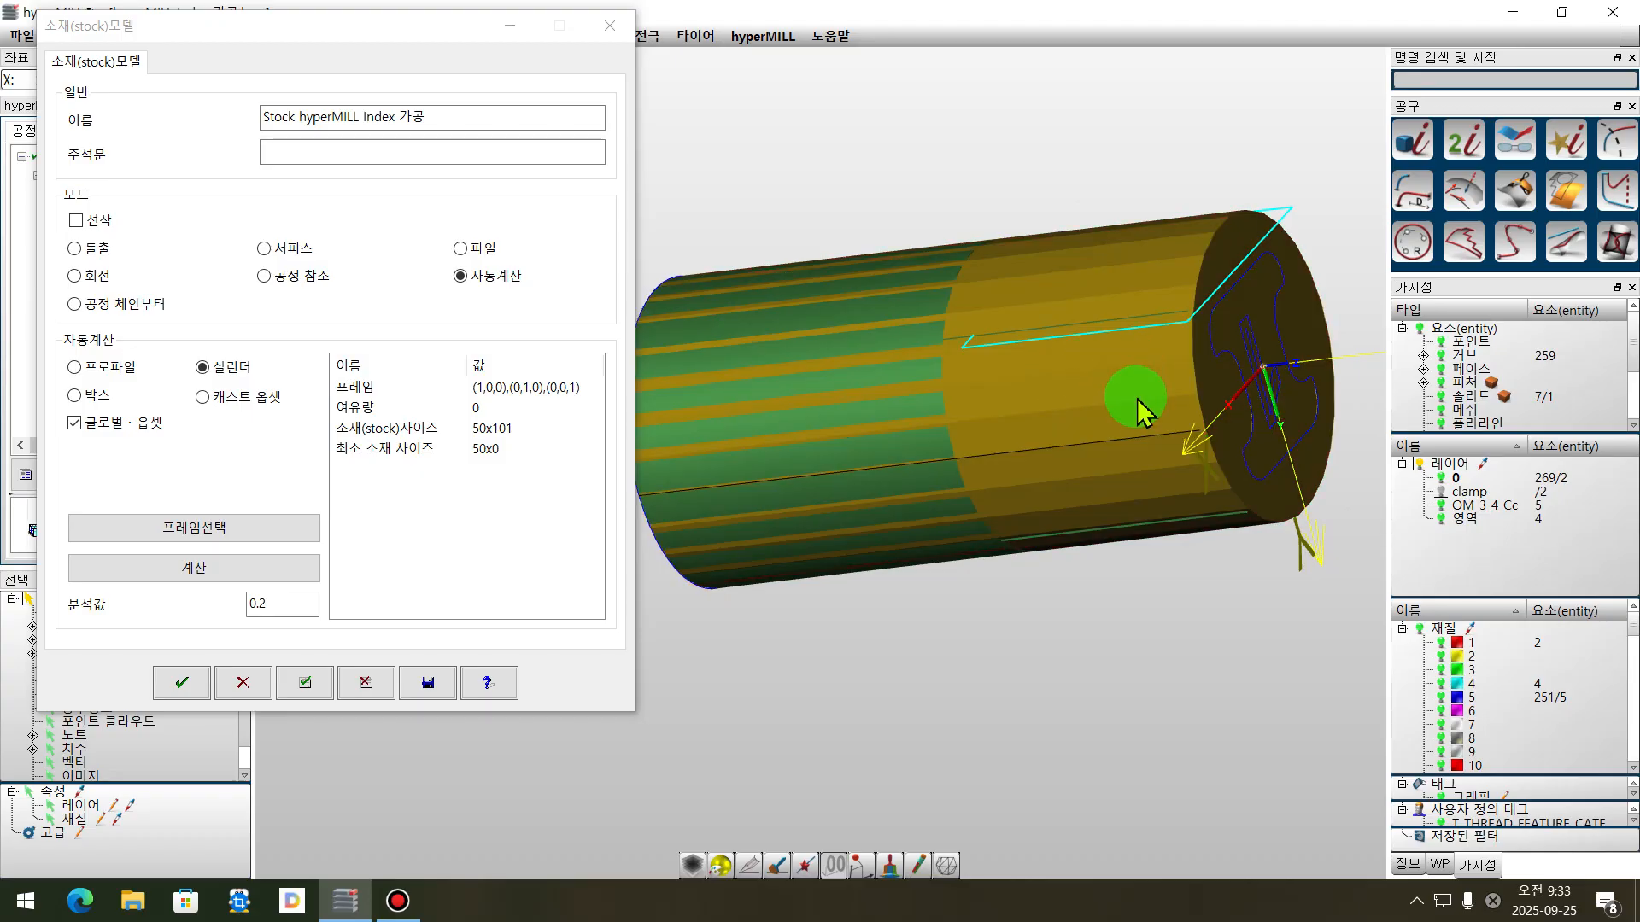
left_click(285, 600)
middle_click_drag(1112, 391, 954, 420)
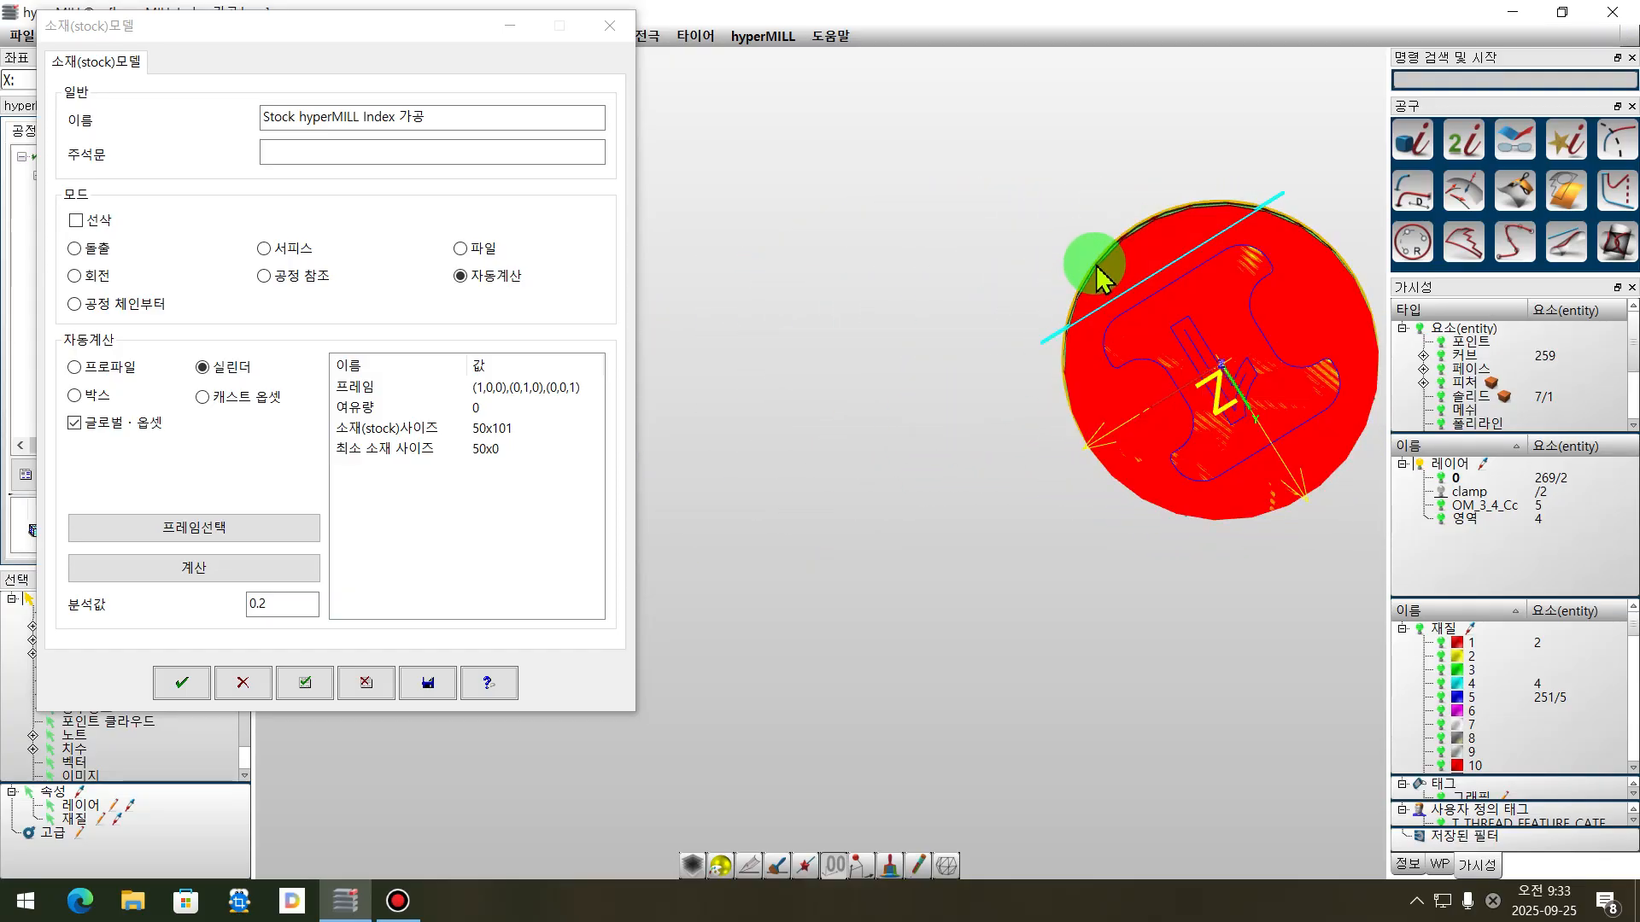
scroll(1099, 249, "up", 5)
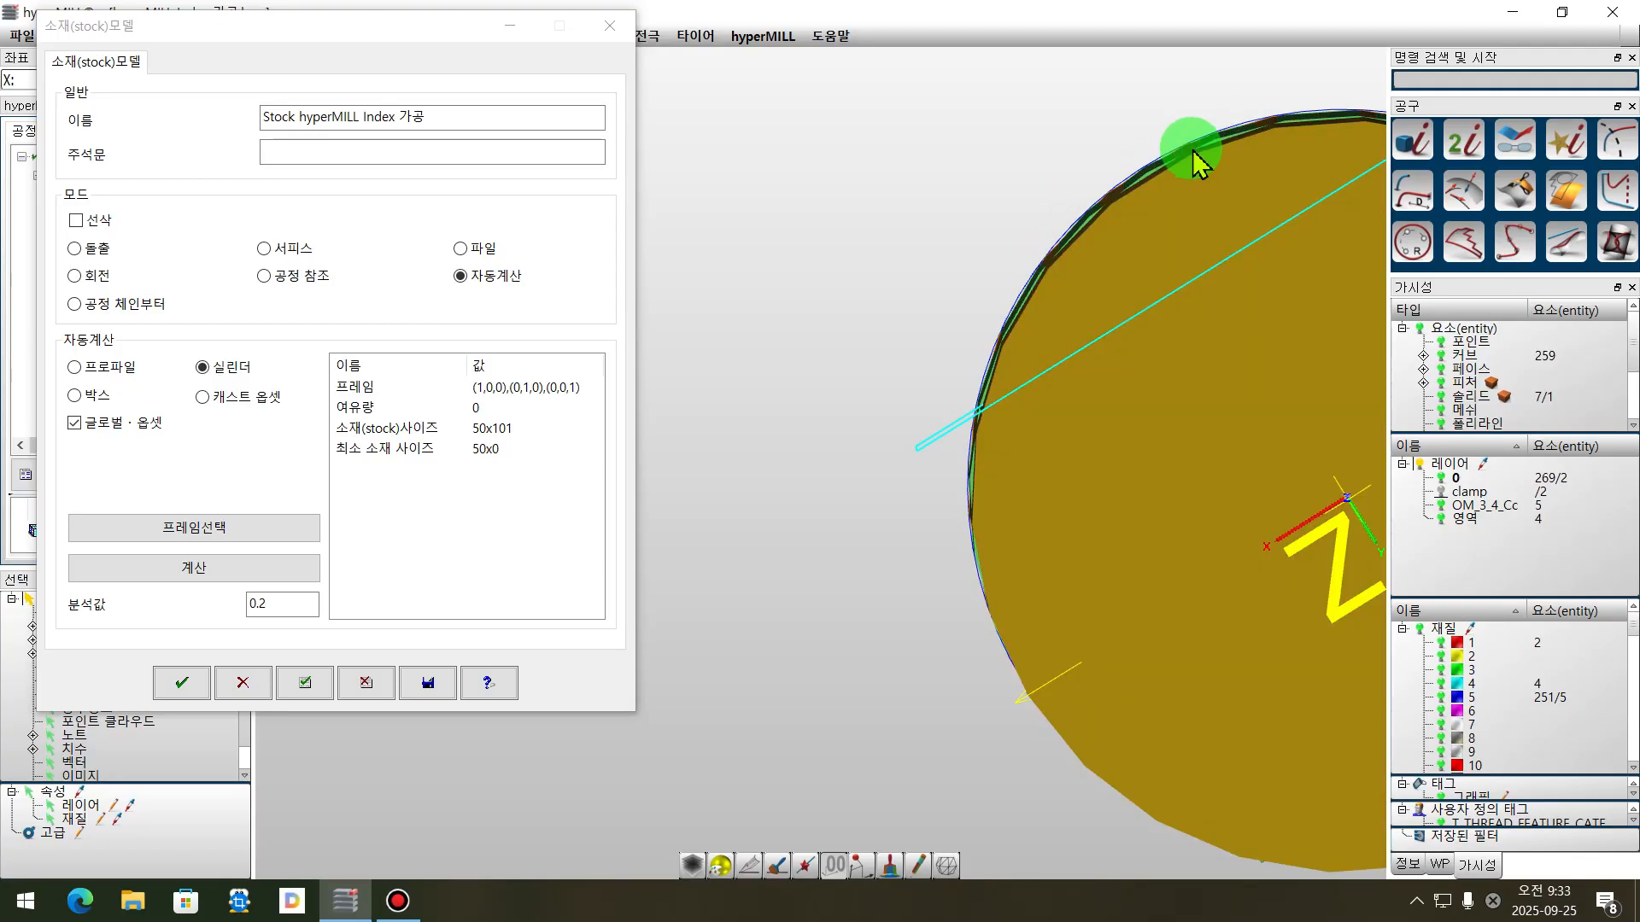
left_click_drag(282, 604, 217, 603)
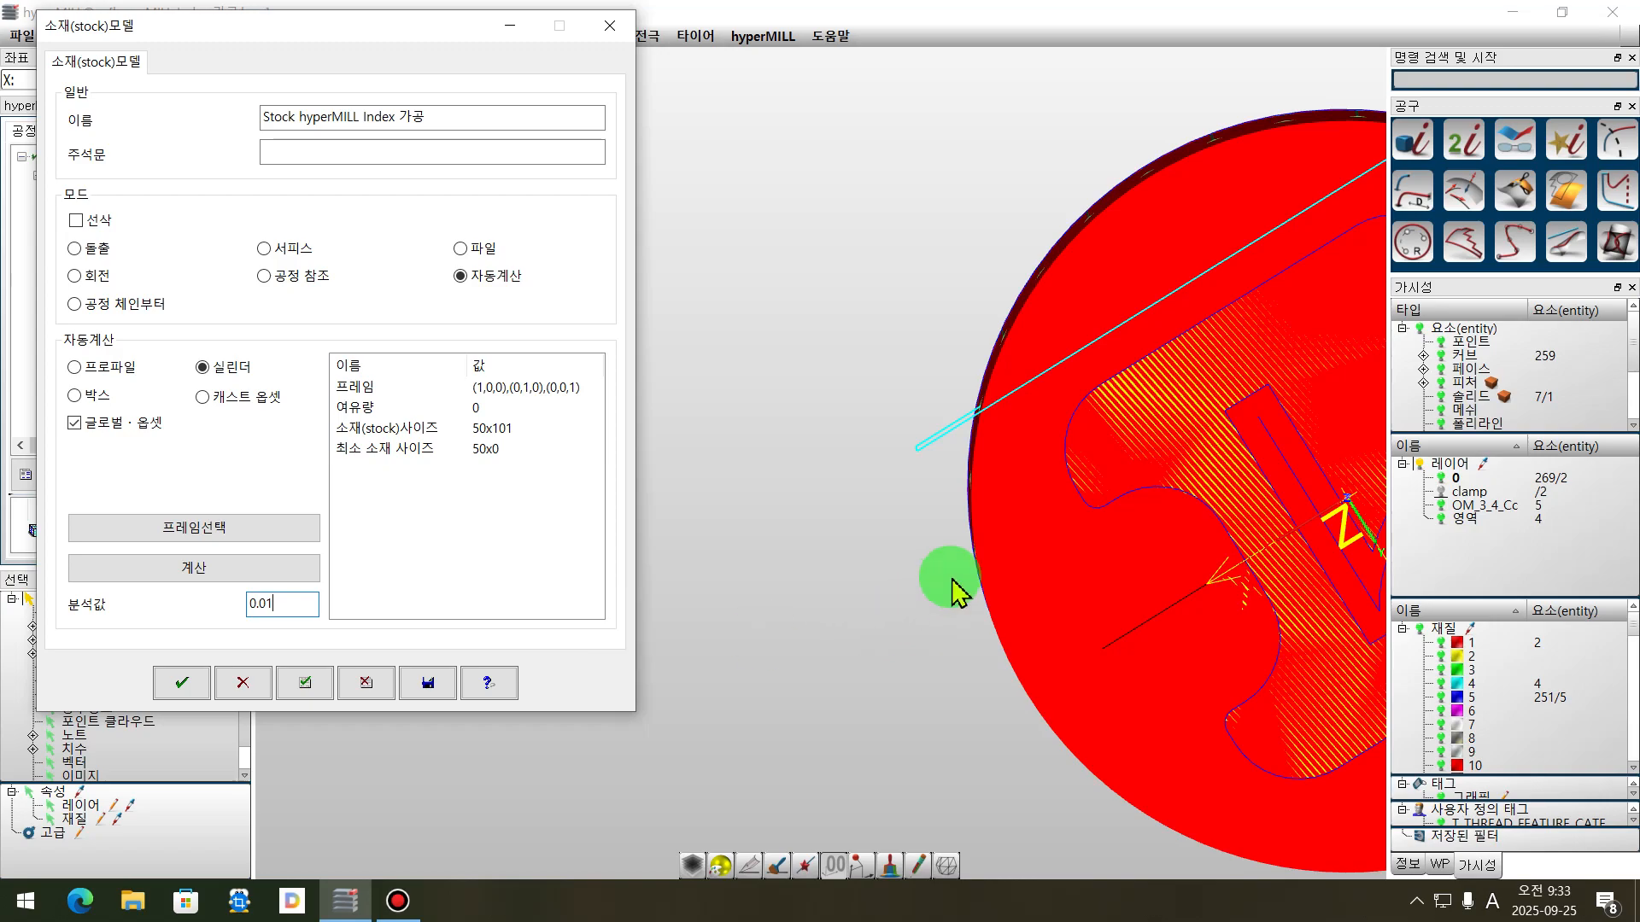
scroll(961, 513, "down", 3)
middle_click_drag(967, 425, 1020, 303)
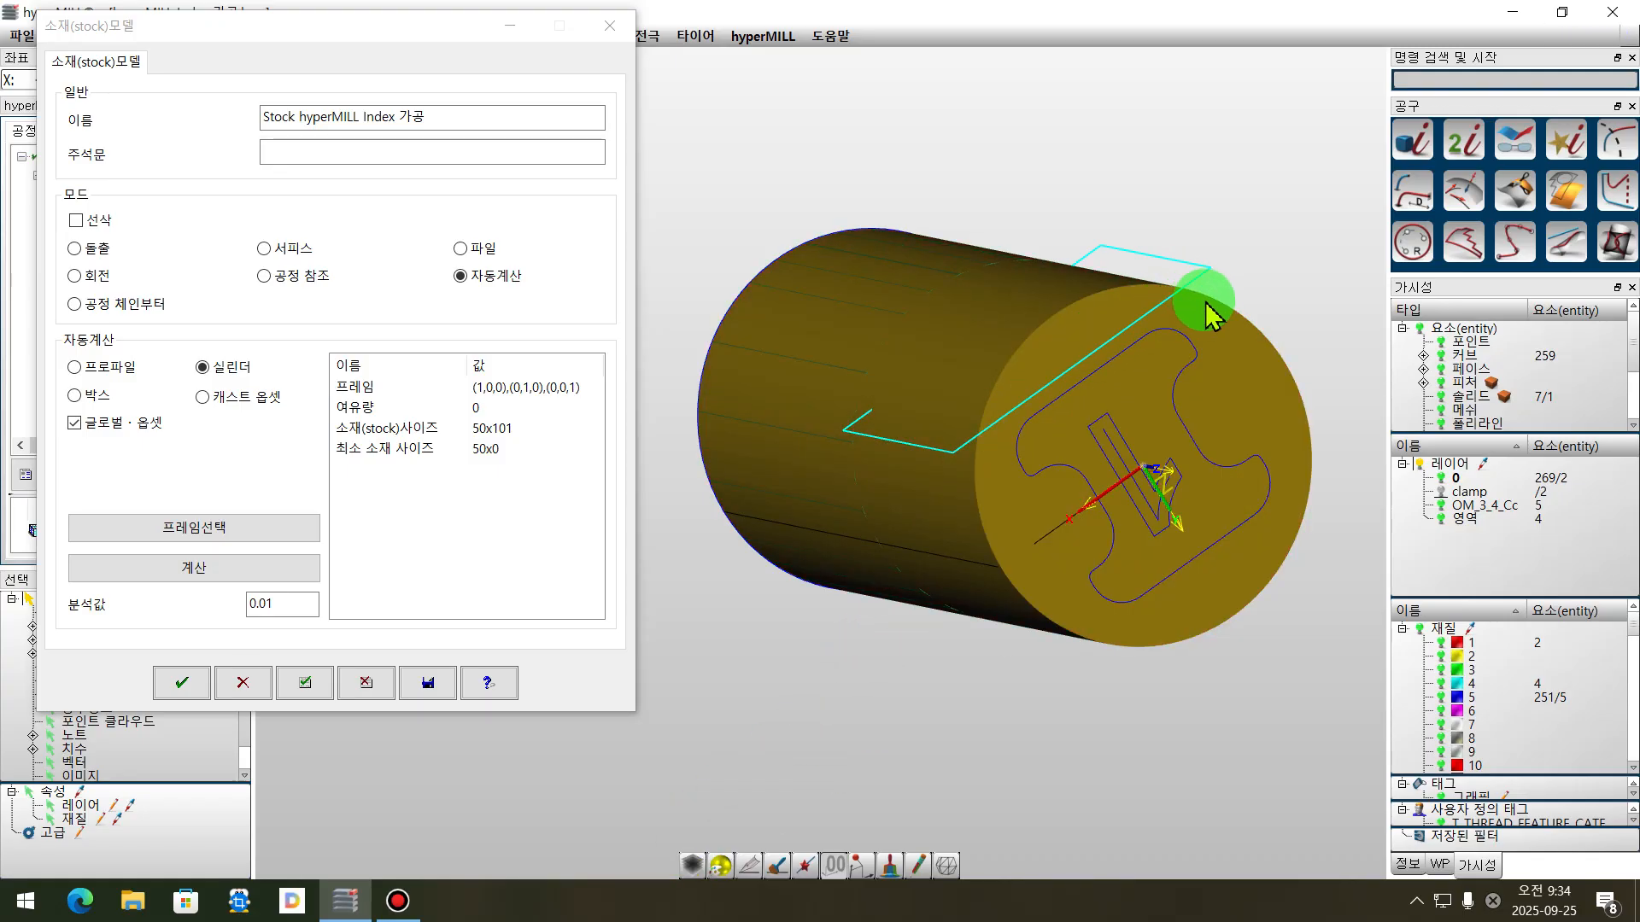
middle_click_drag(1230, 509, 934, 651)
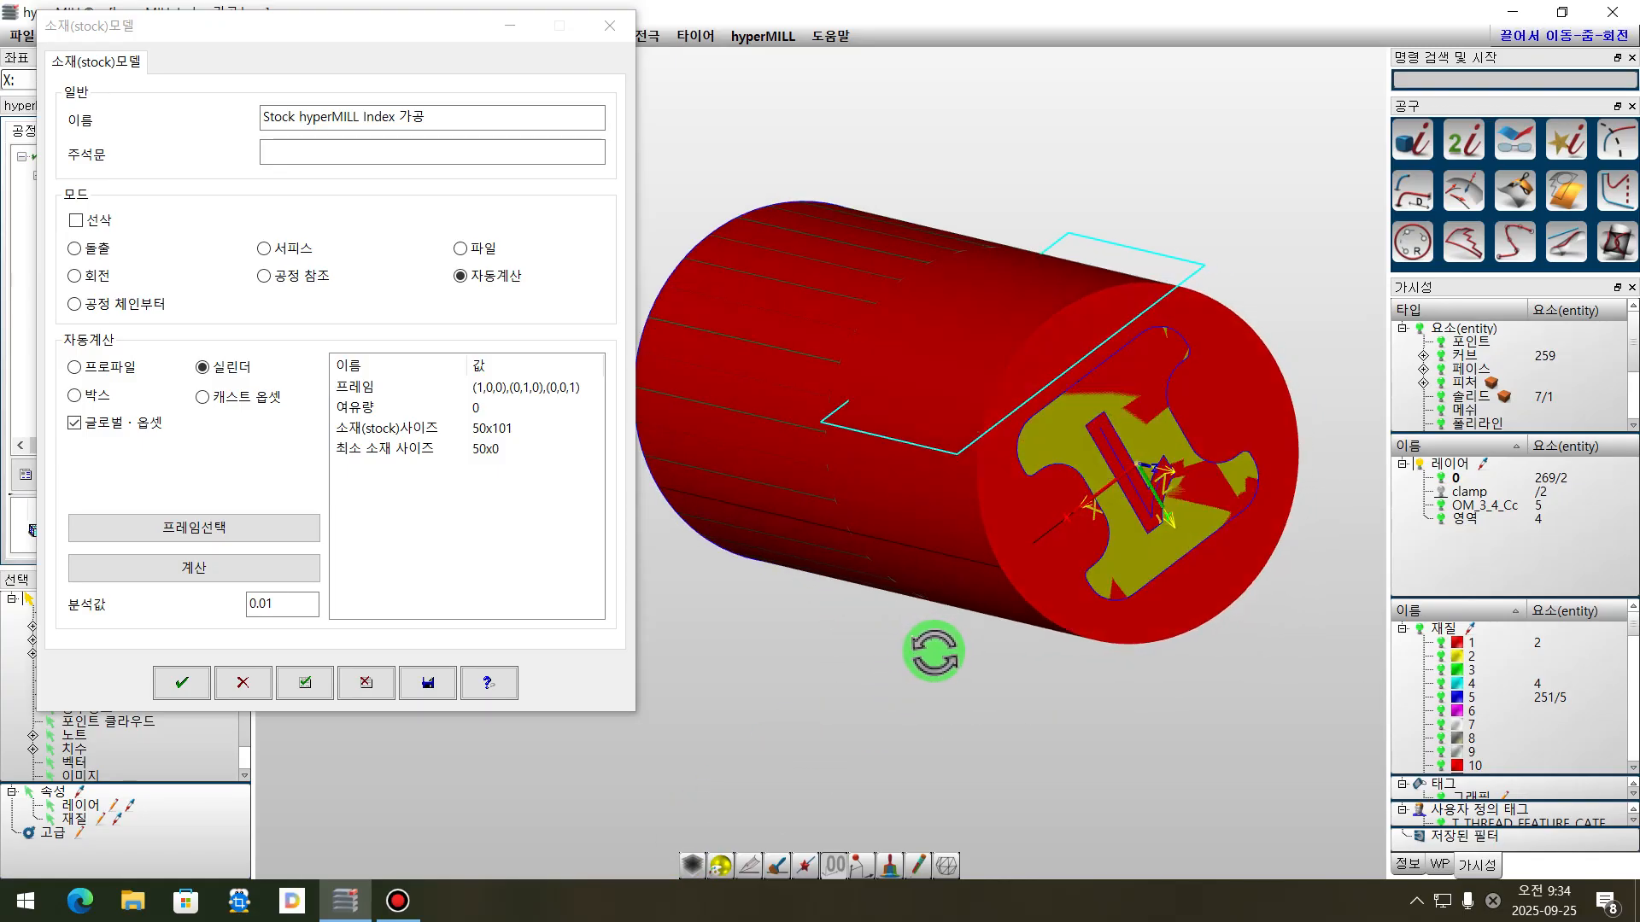
left_click(187, 692)
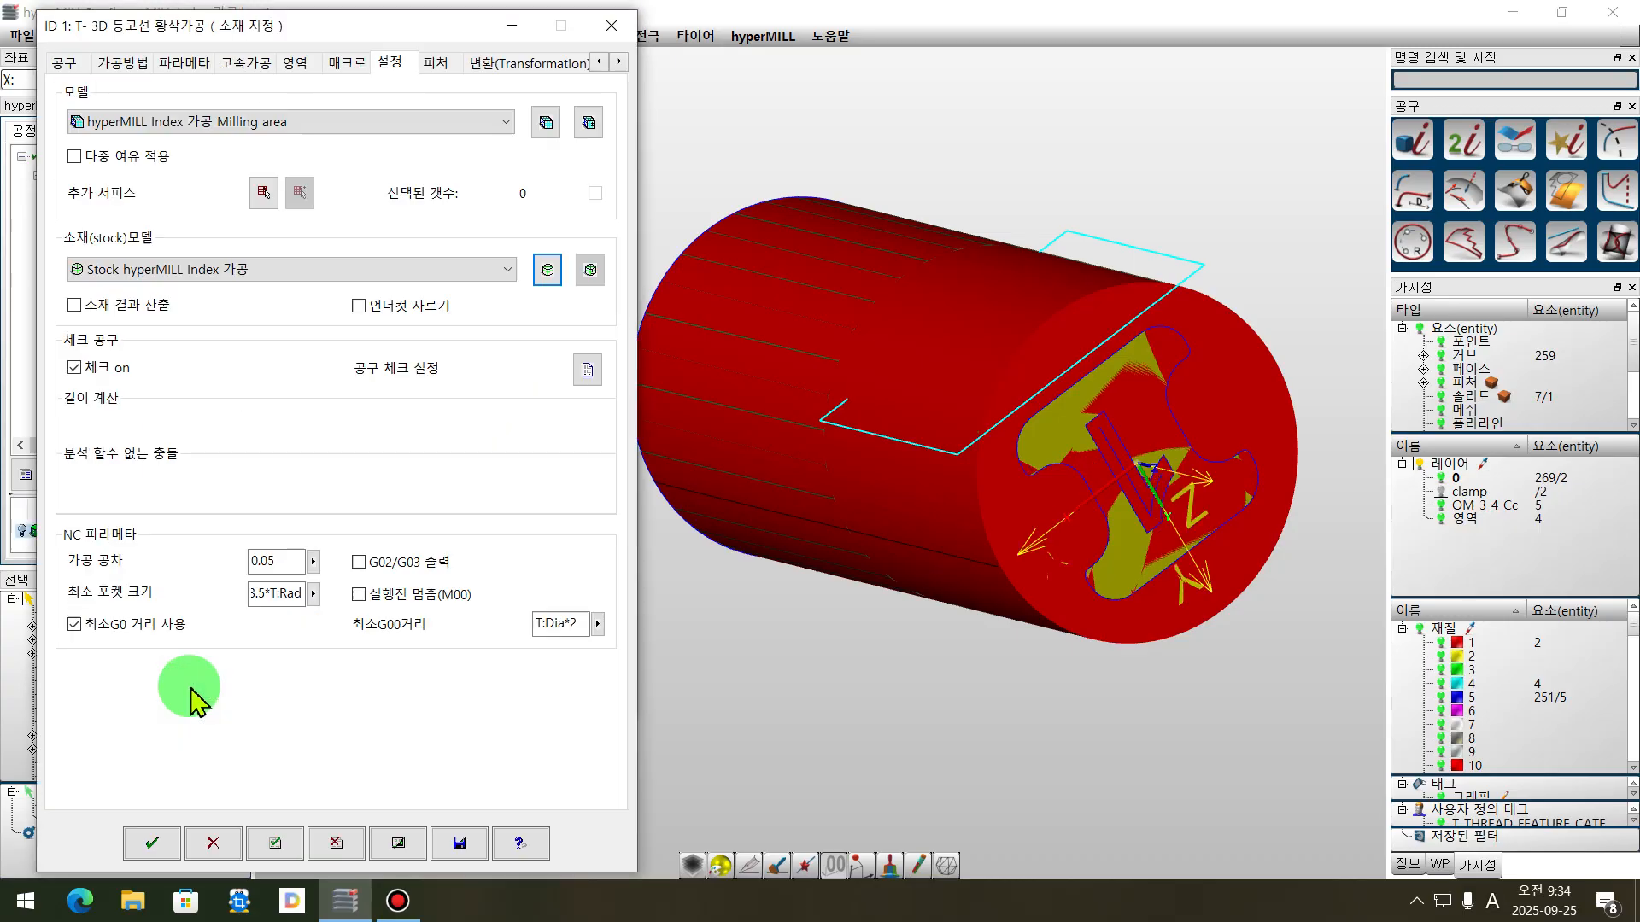
- Review the job's feature and transformation settings, and calculate the 3D contour roughing toolpath for the number 2 face
mouse_move(903, 486)
middle_mouse_down()
mouse_move(955, 500)
mouse_move(919, 469)
middle_mouse_up()
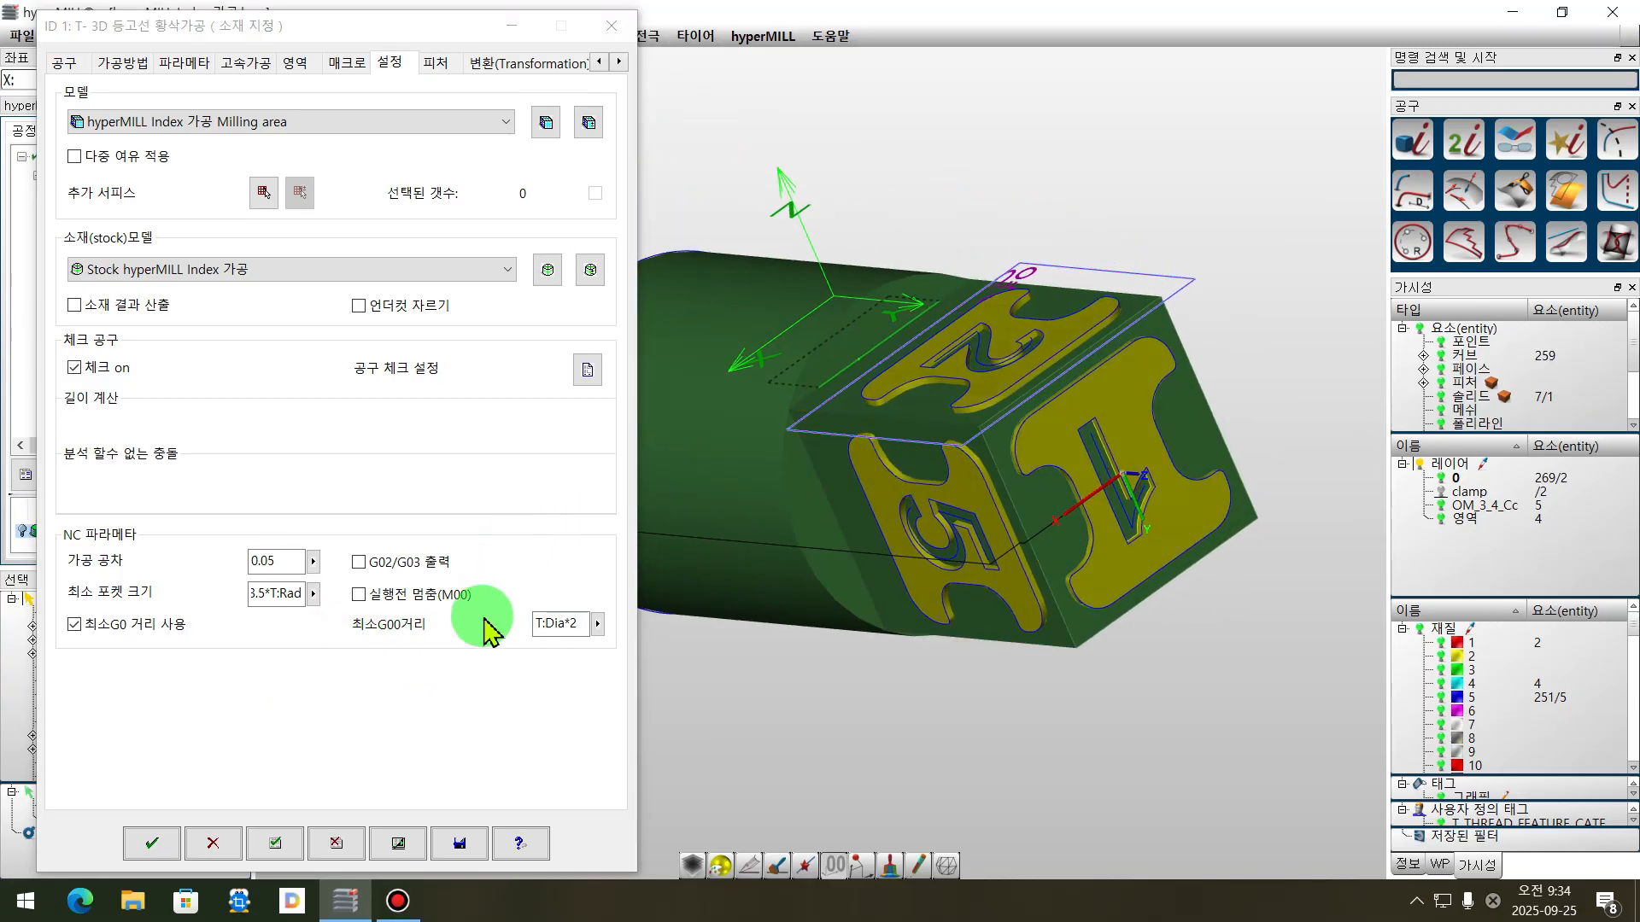
left_click(435, 64)
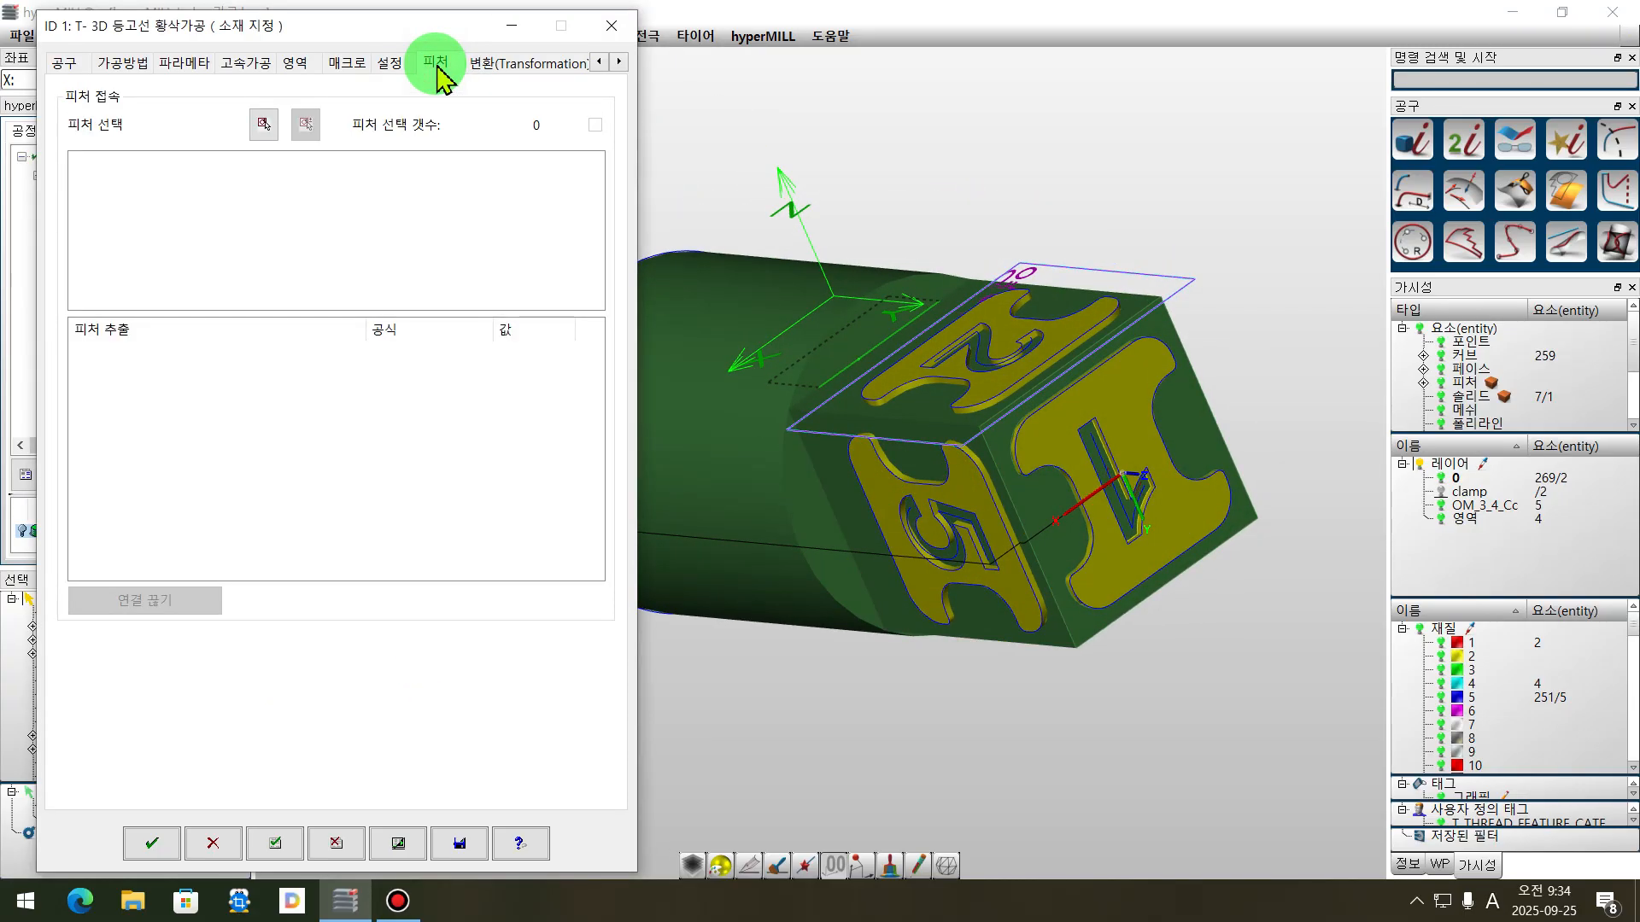
left_click(391, 65)
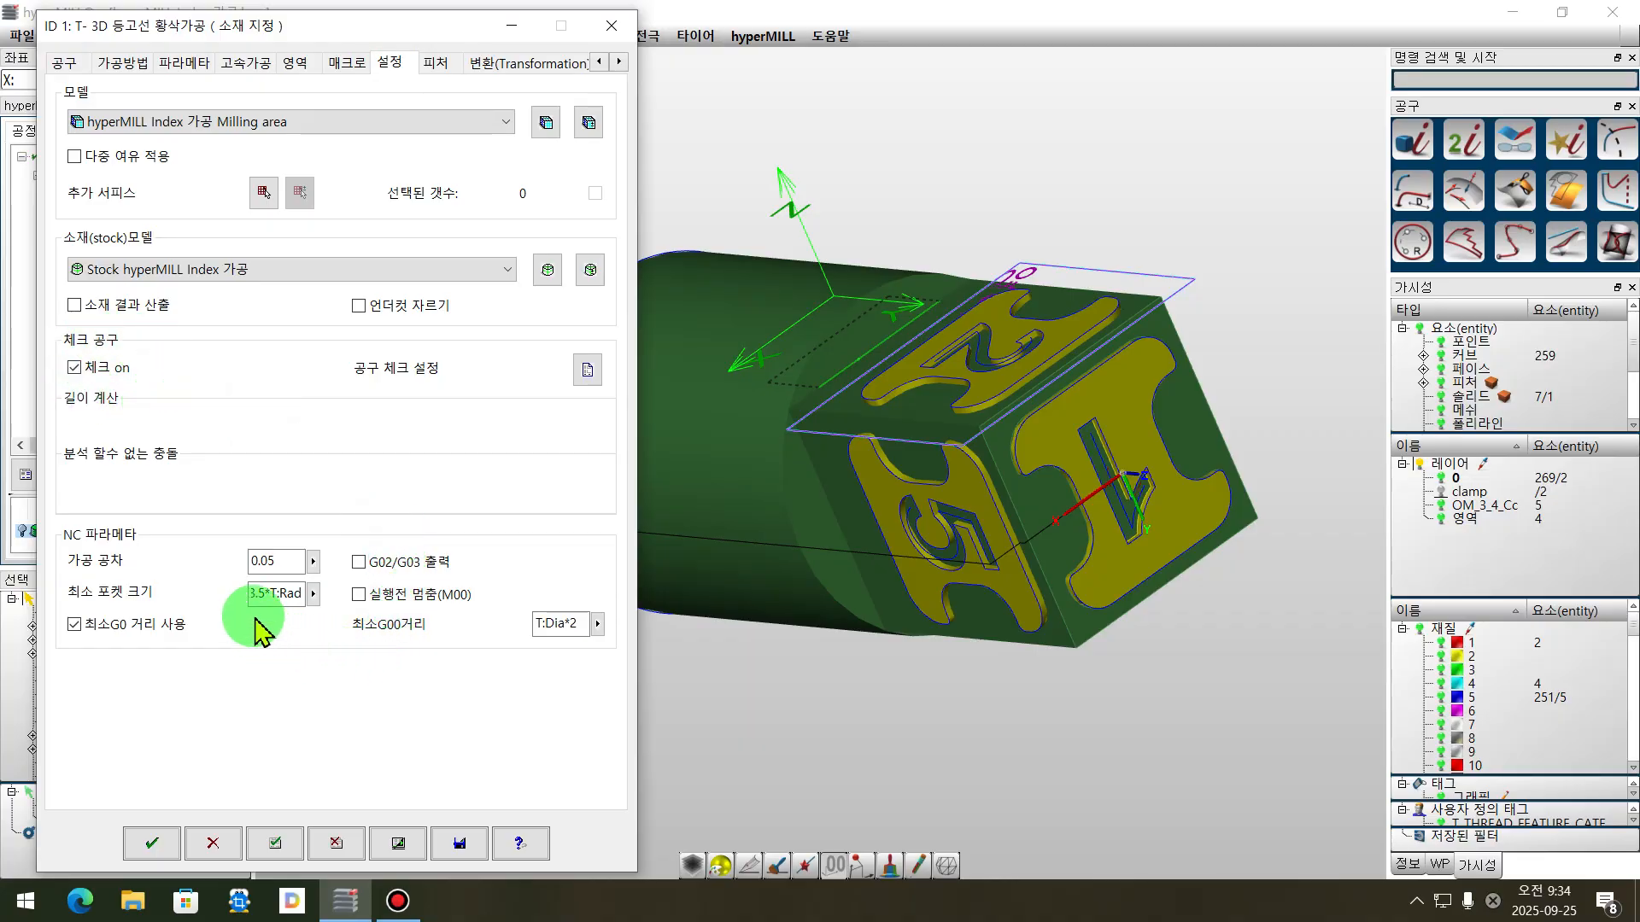
left_click(438, 64)
left_click(494, 67)
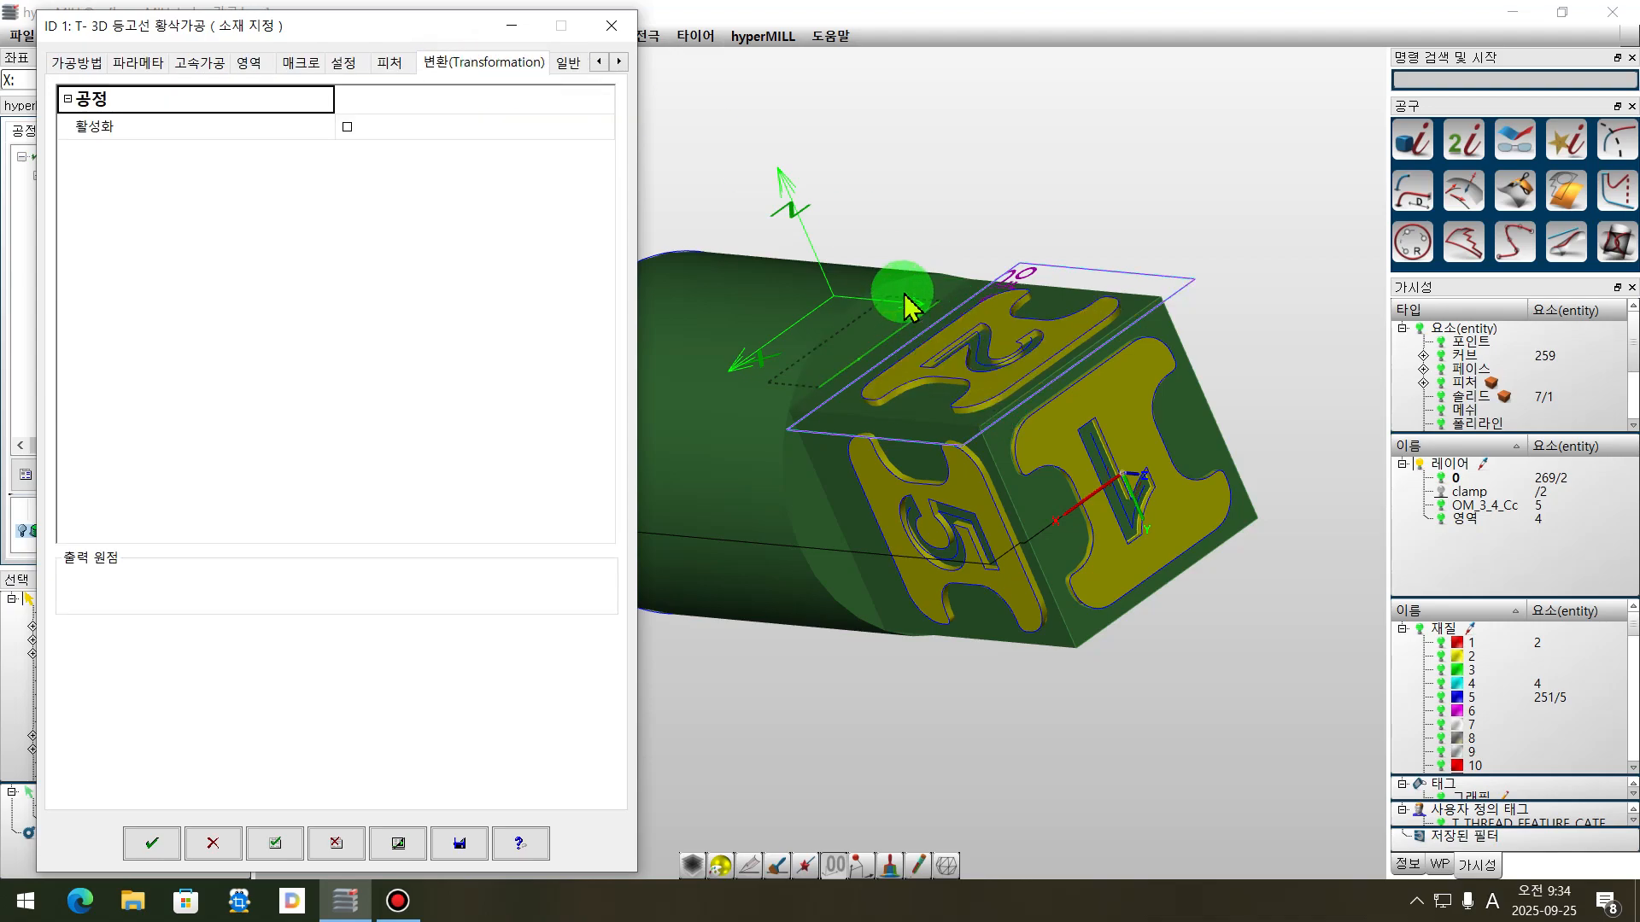
middle_click_drag(959, 355, 886, 264)
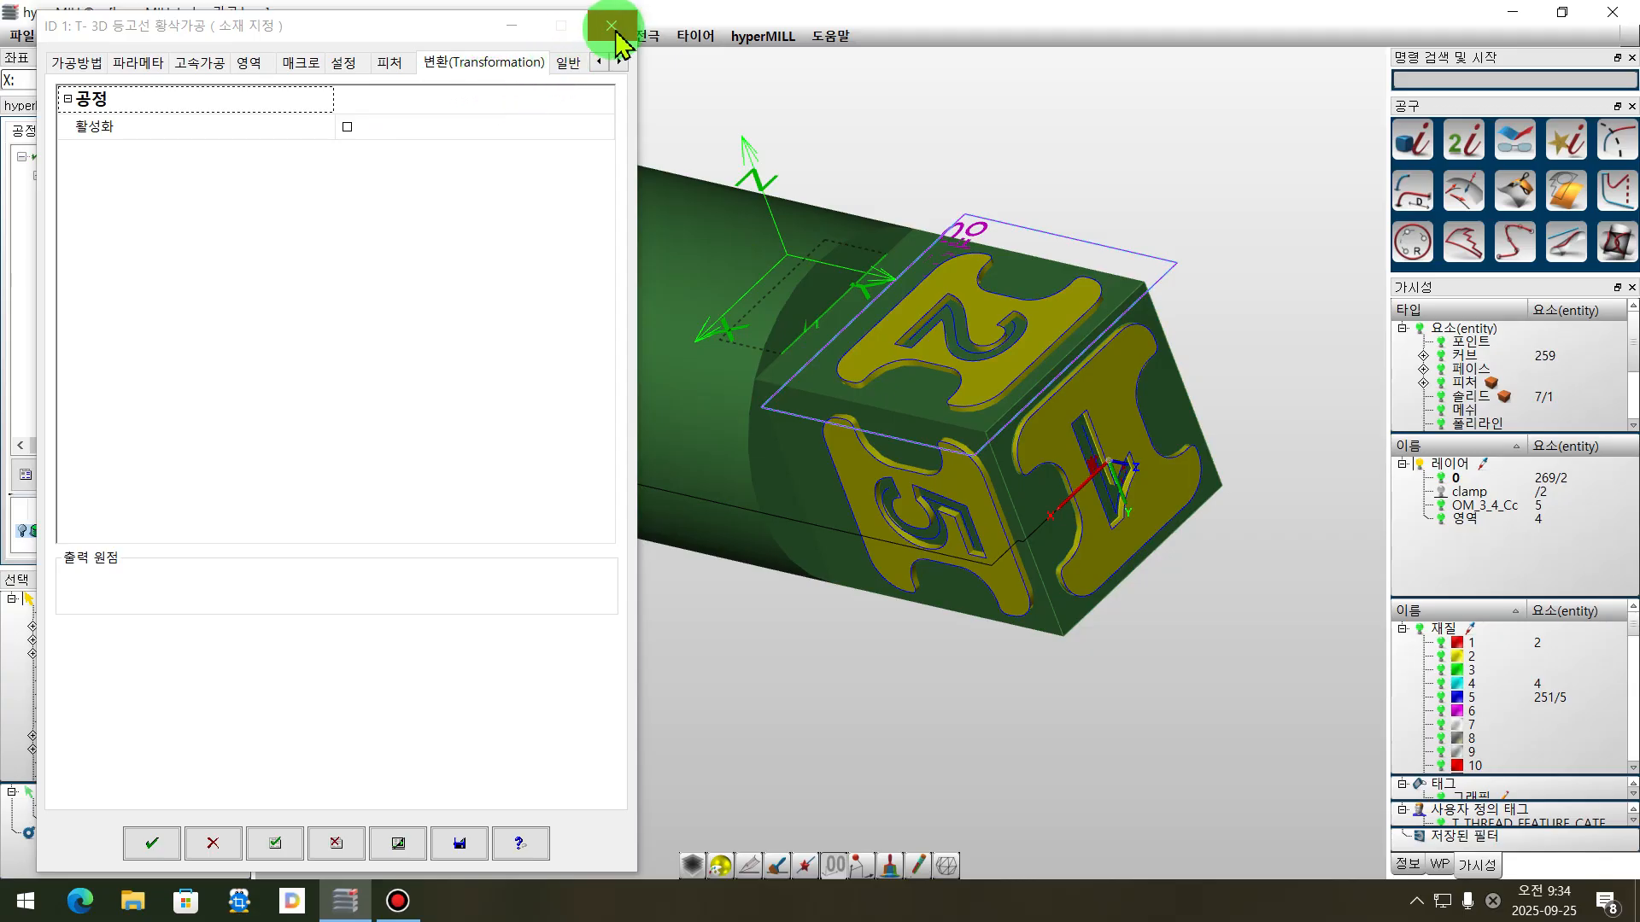
left_click(398, 844)
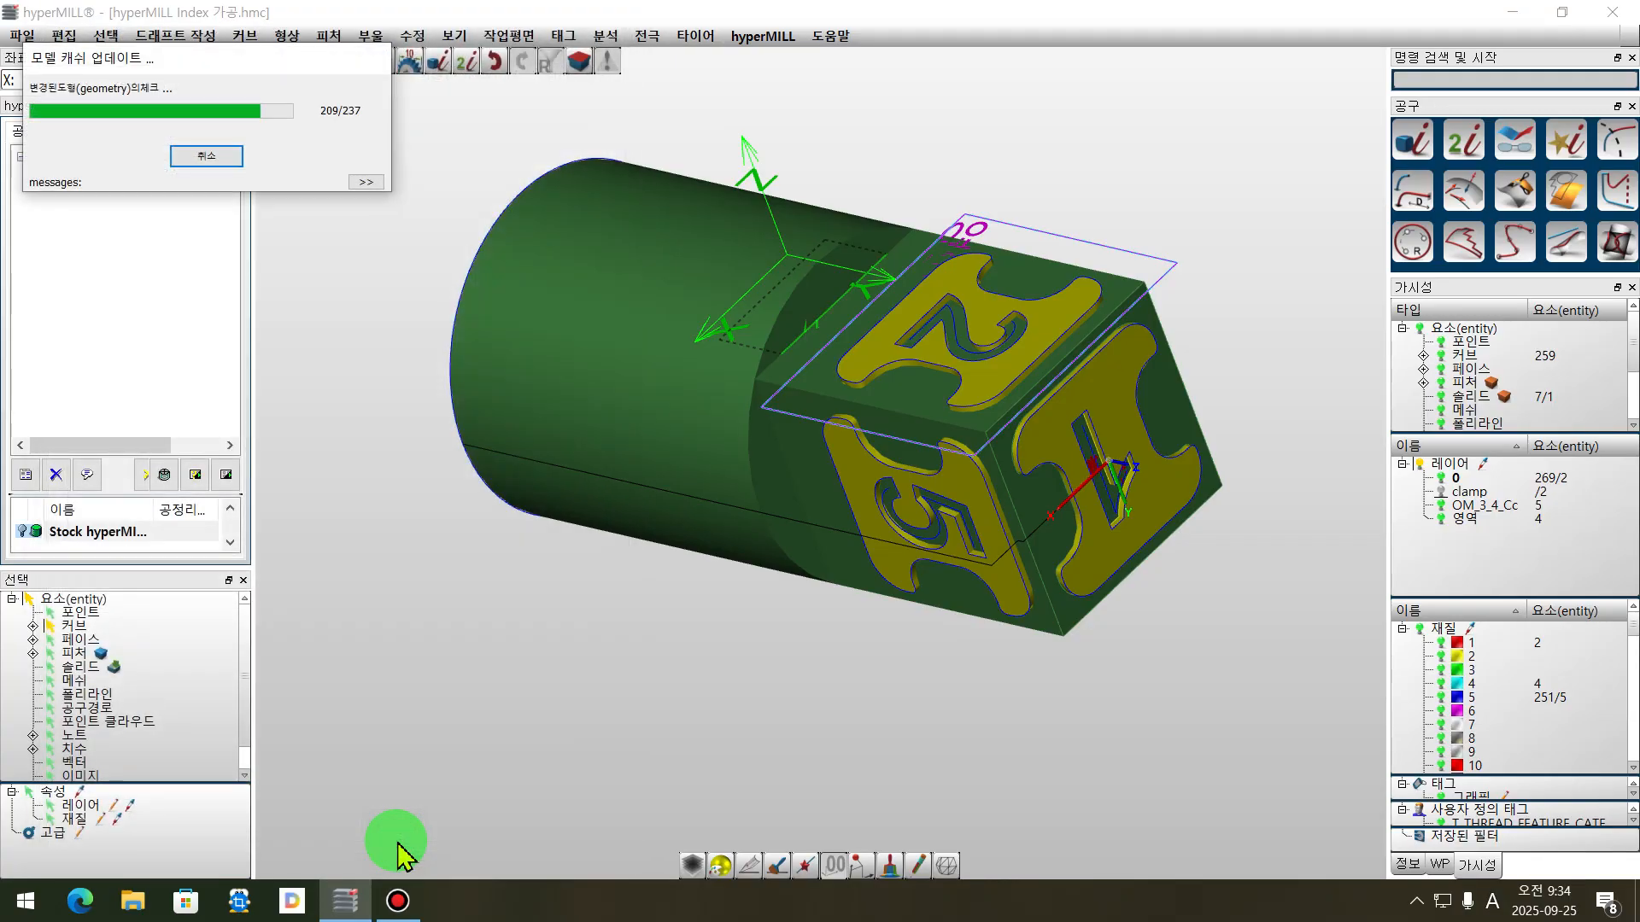
right_click_drag(751, 681, 835, 659)
left_click(1121, 273)
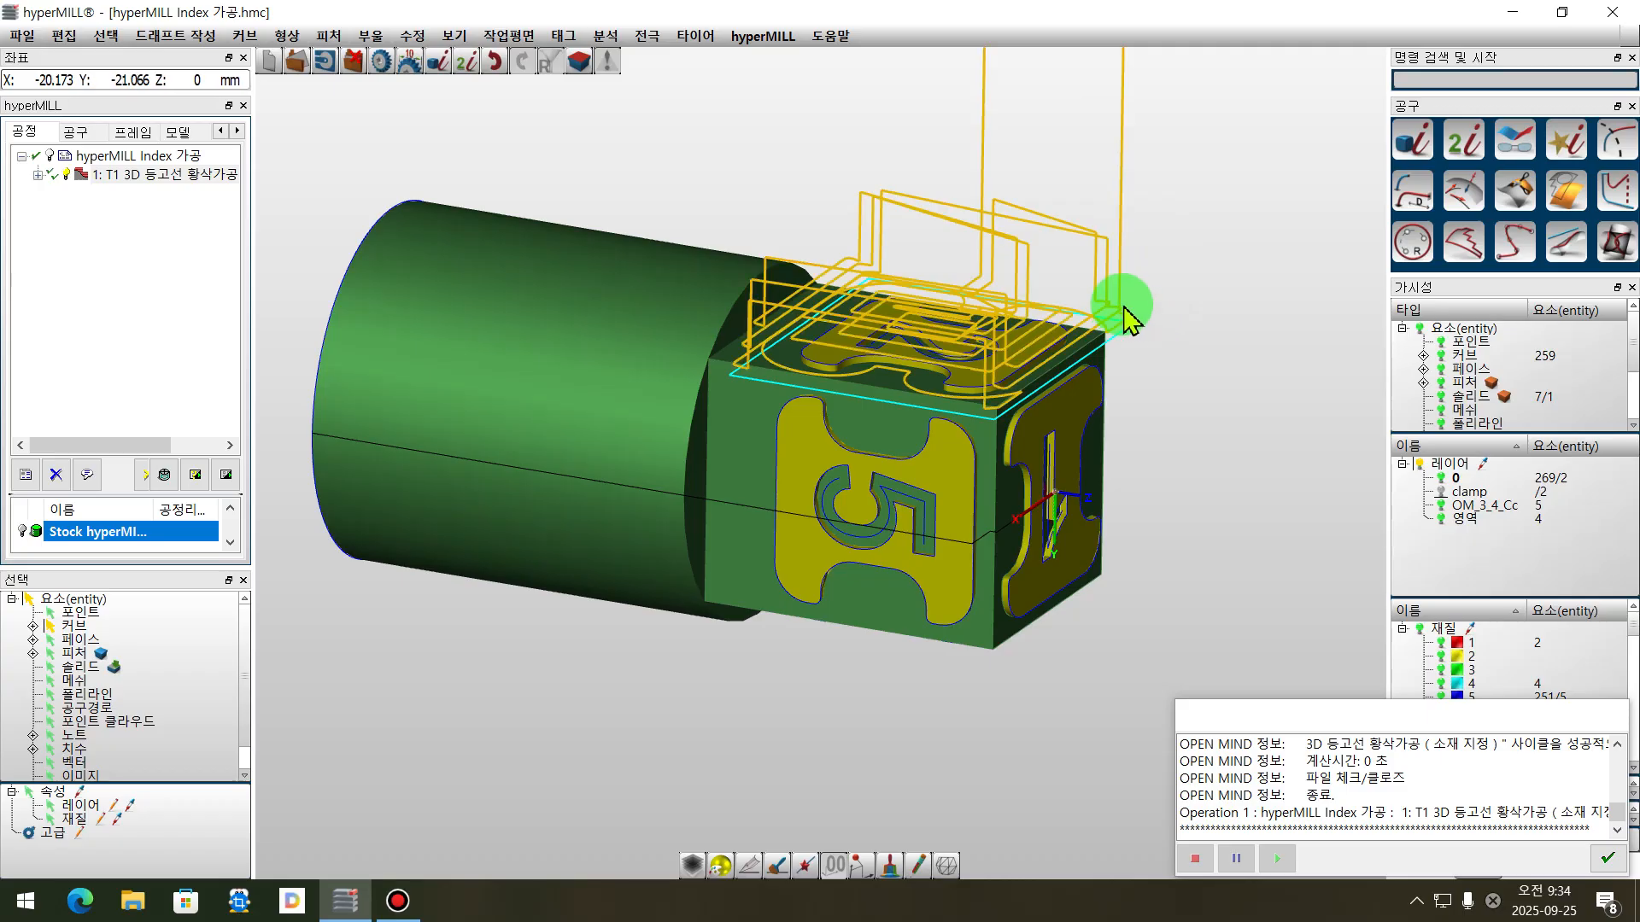
right_click_drag(1012, 410, 880, 611)
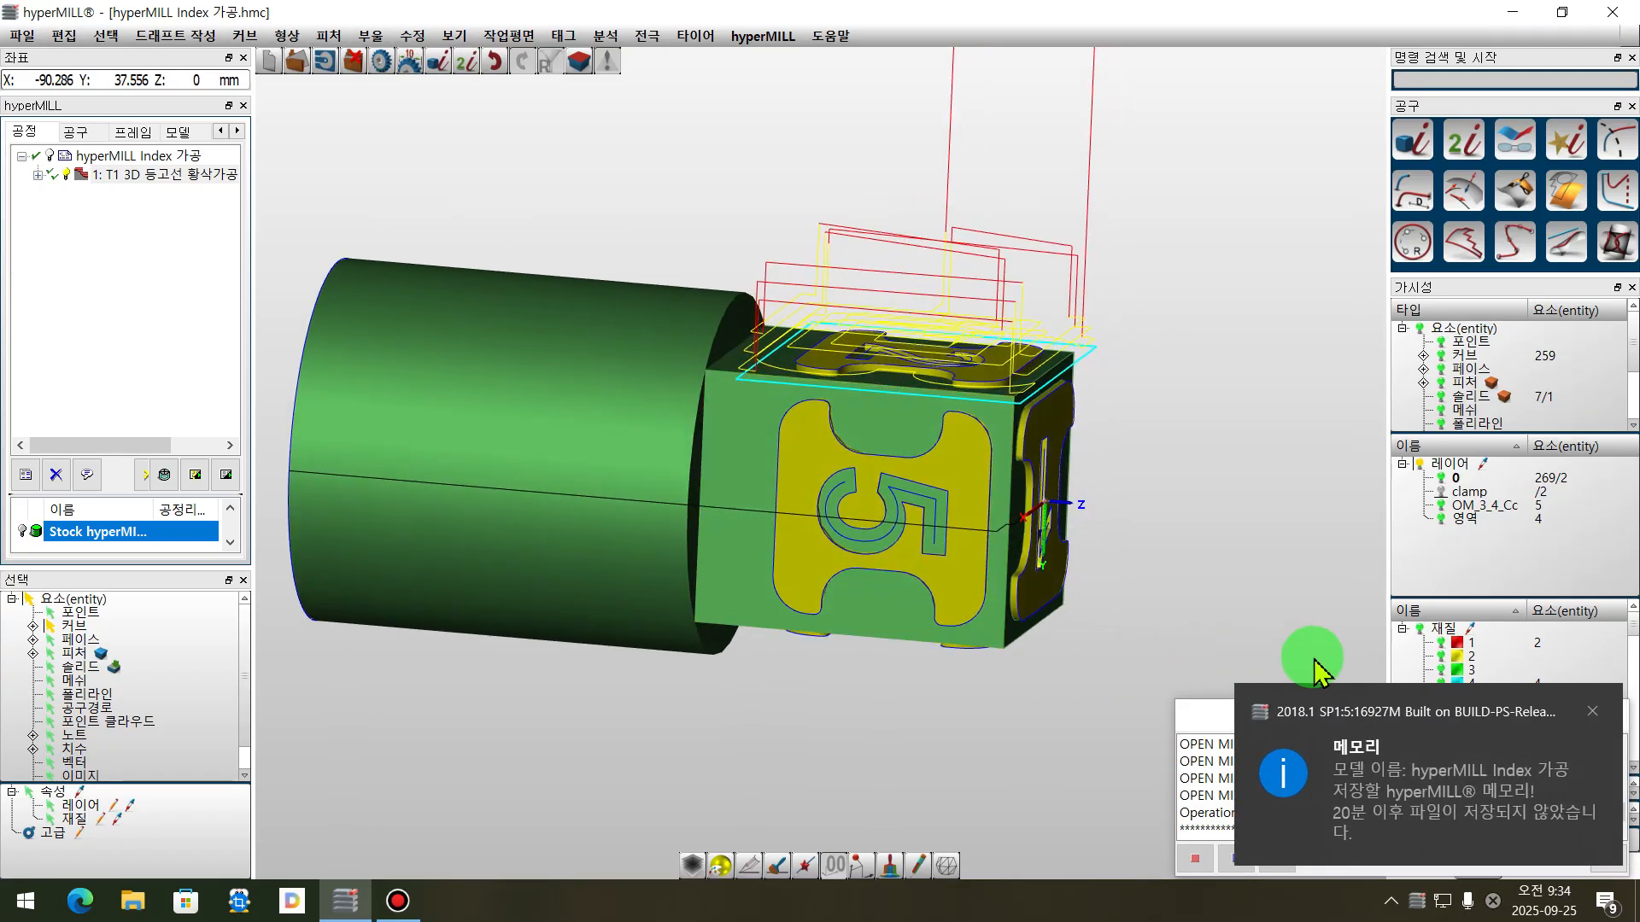
left_click(1602, 714)
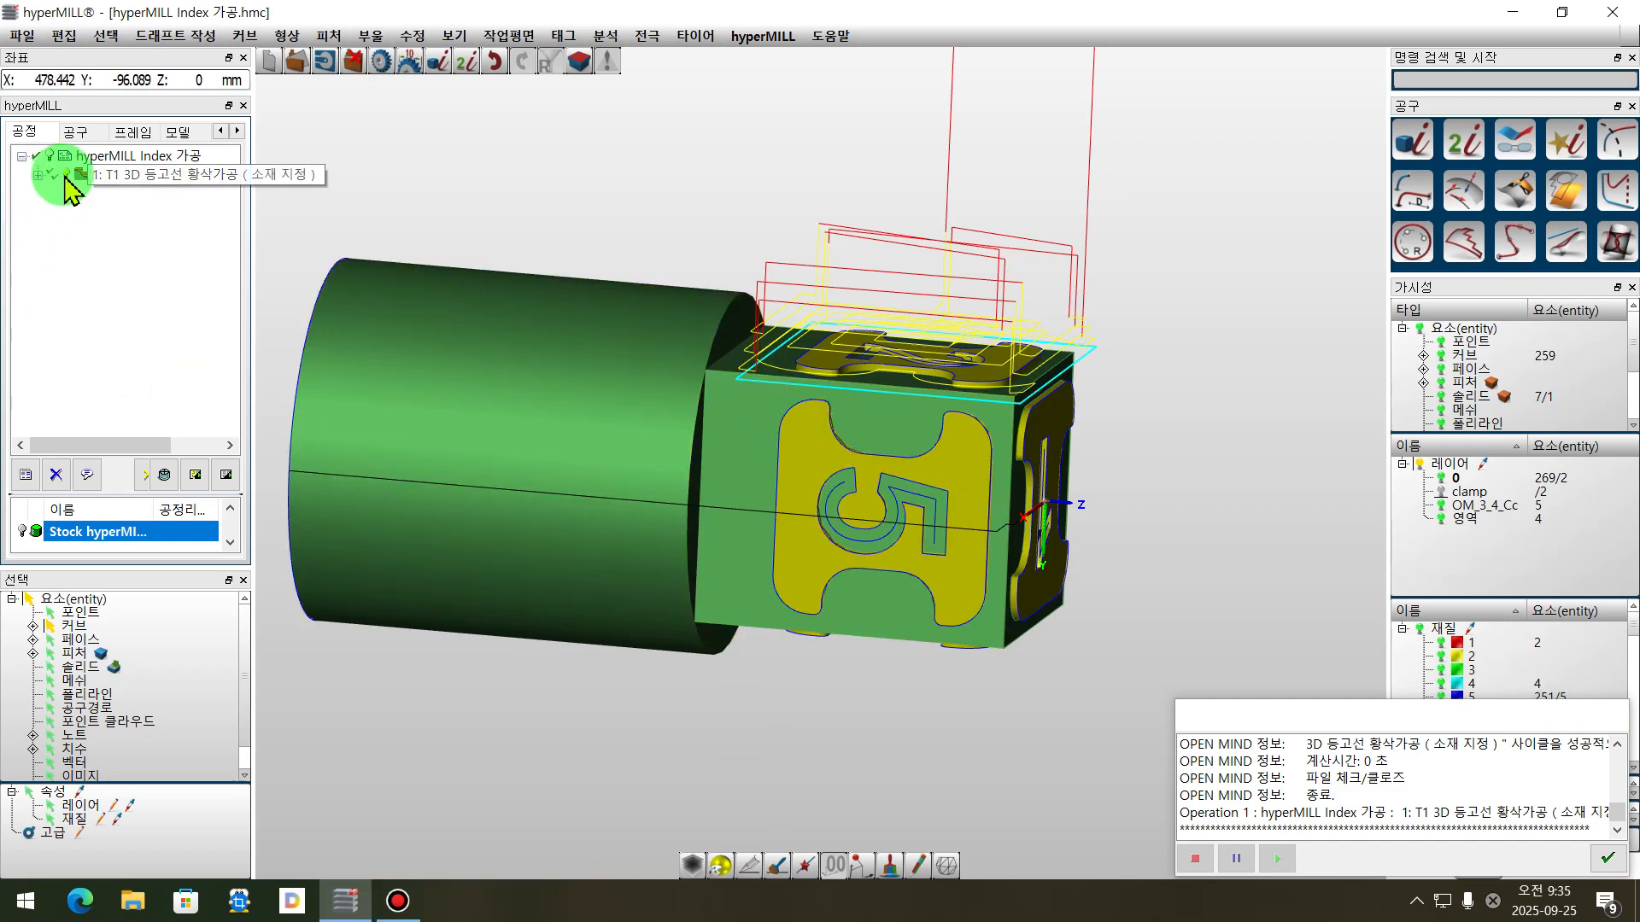
- Start the internal simulation (내부 시뮬레이션) of the 3D contour roughing job and examine the end mill's first passes
right_click(131, 176)
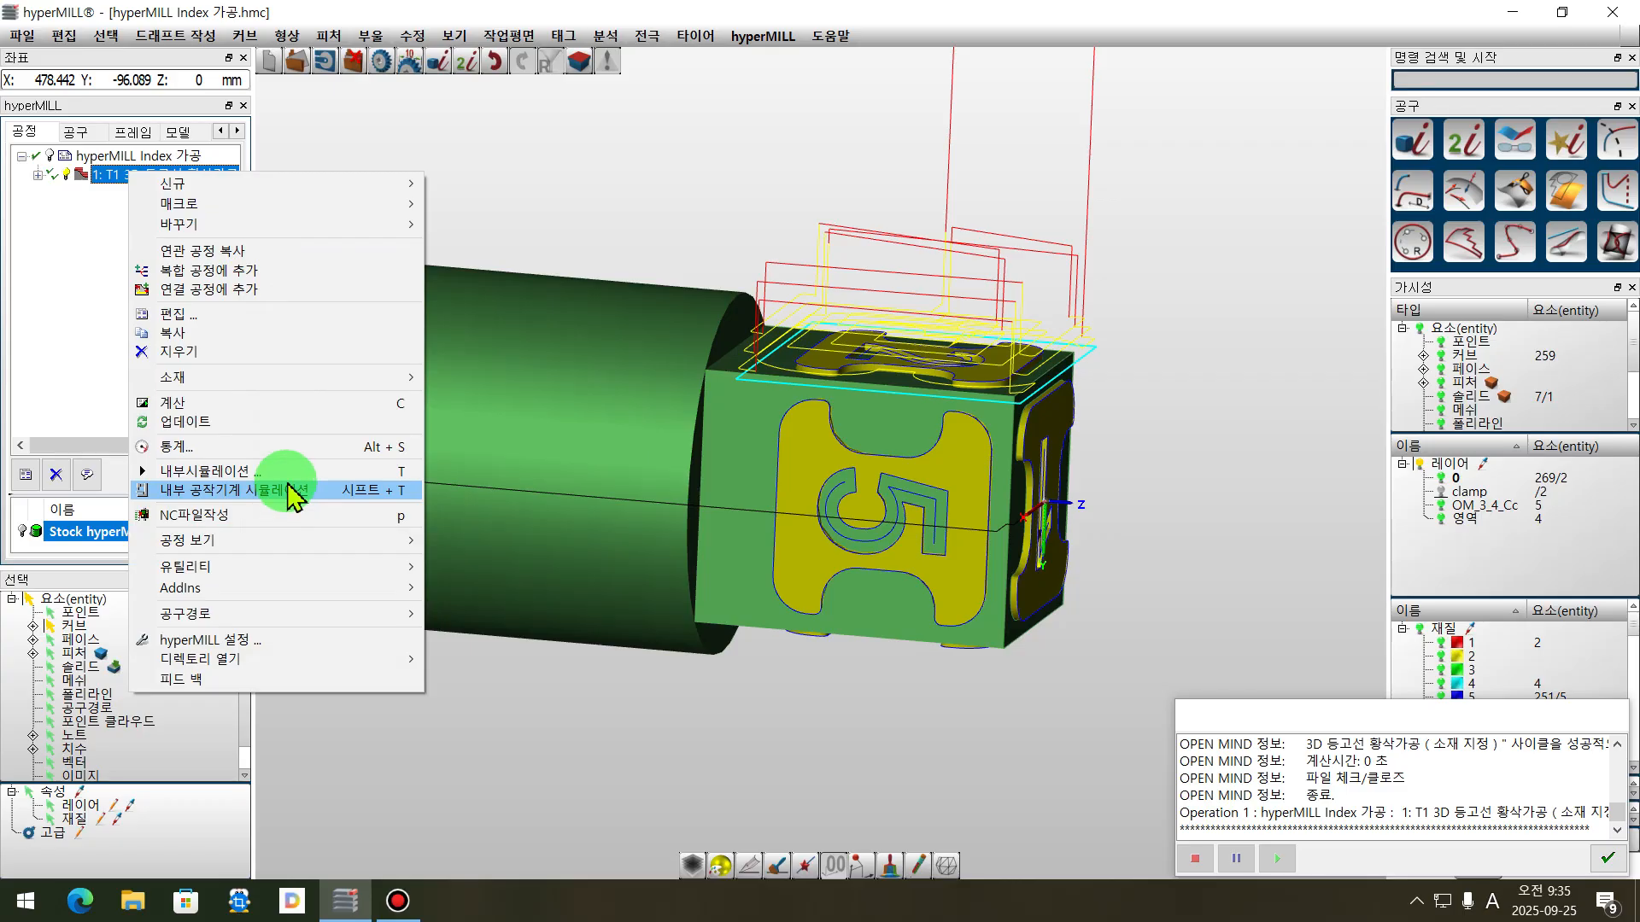
left_click(299, 471)
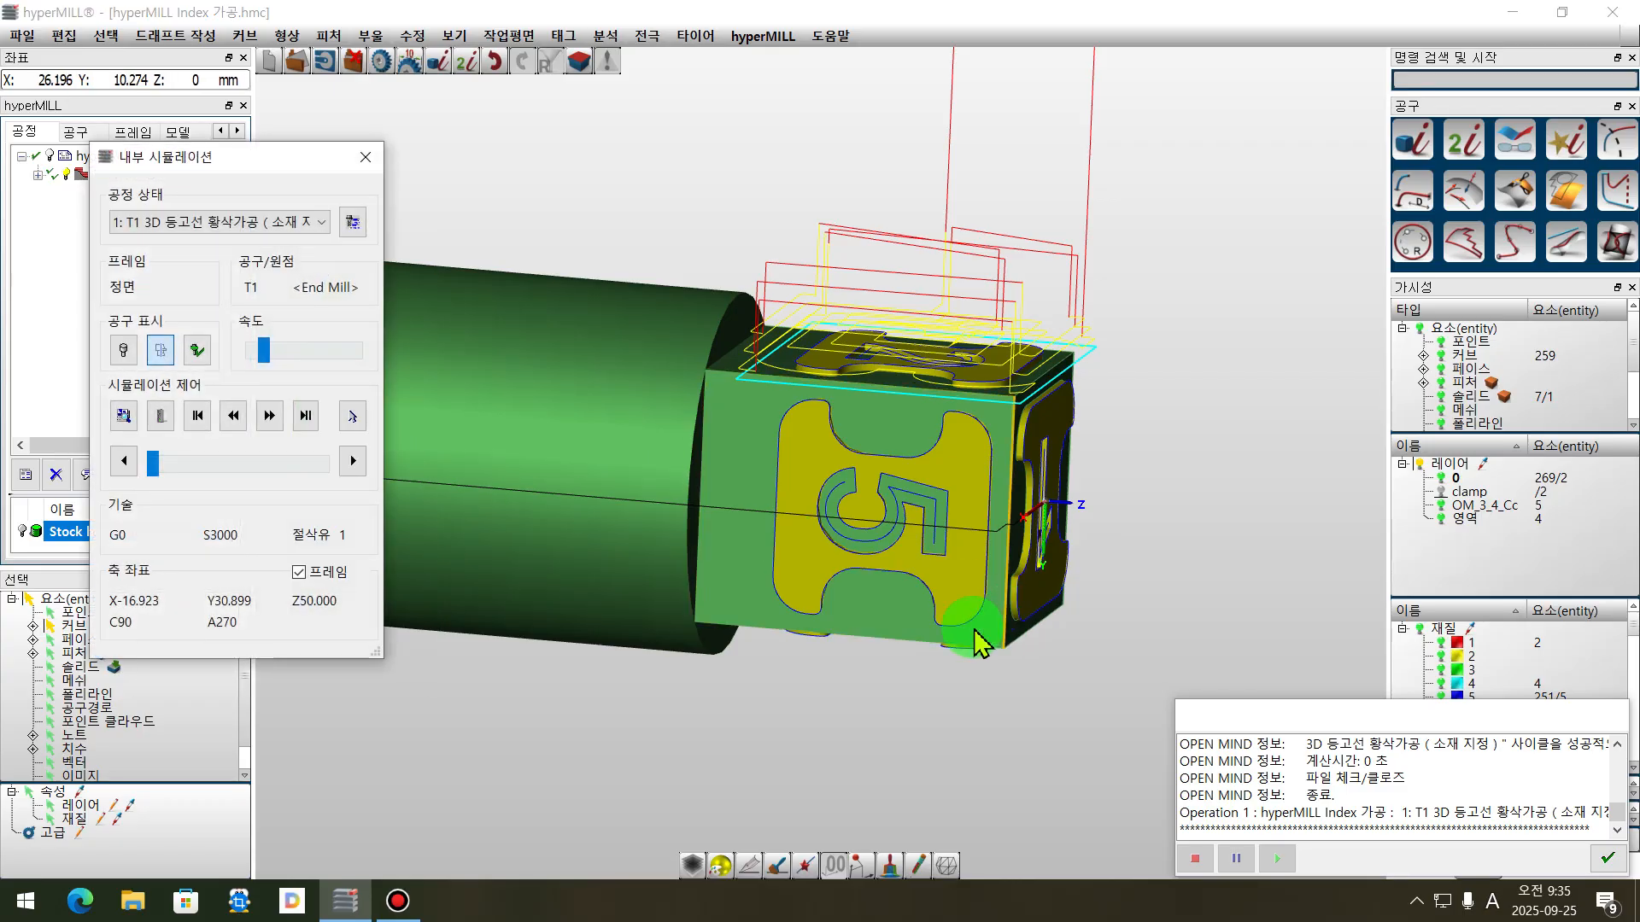
scroll(803, 683, "down", 3)
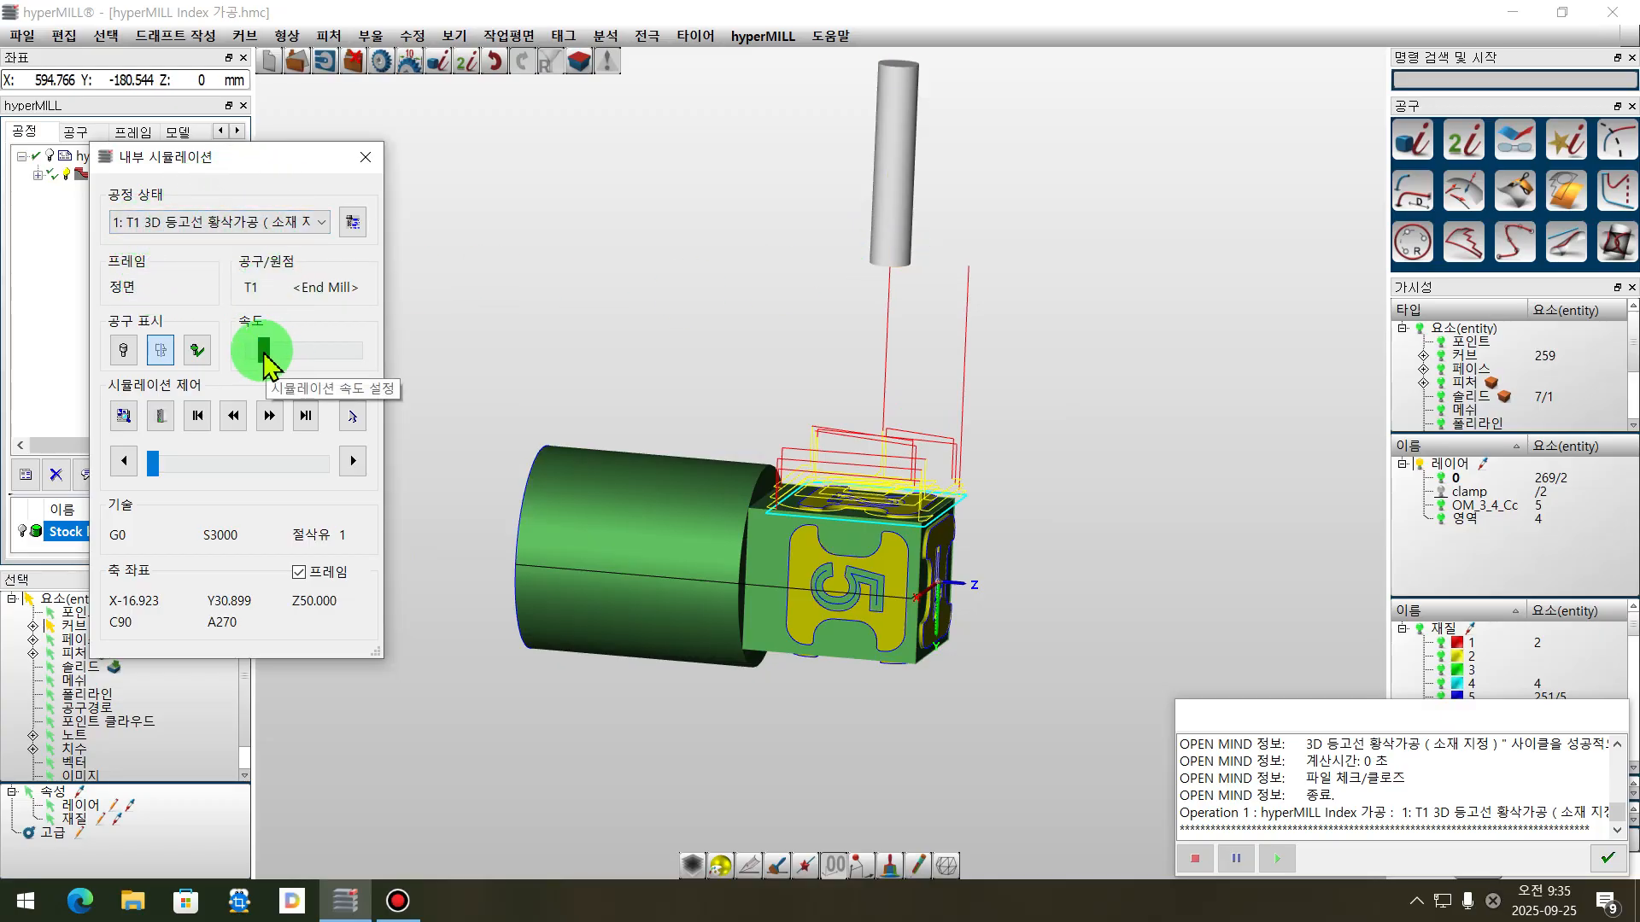
left_click(270, 419)
scroll(940, 529, "up", 3)
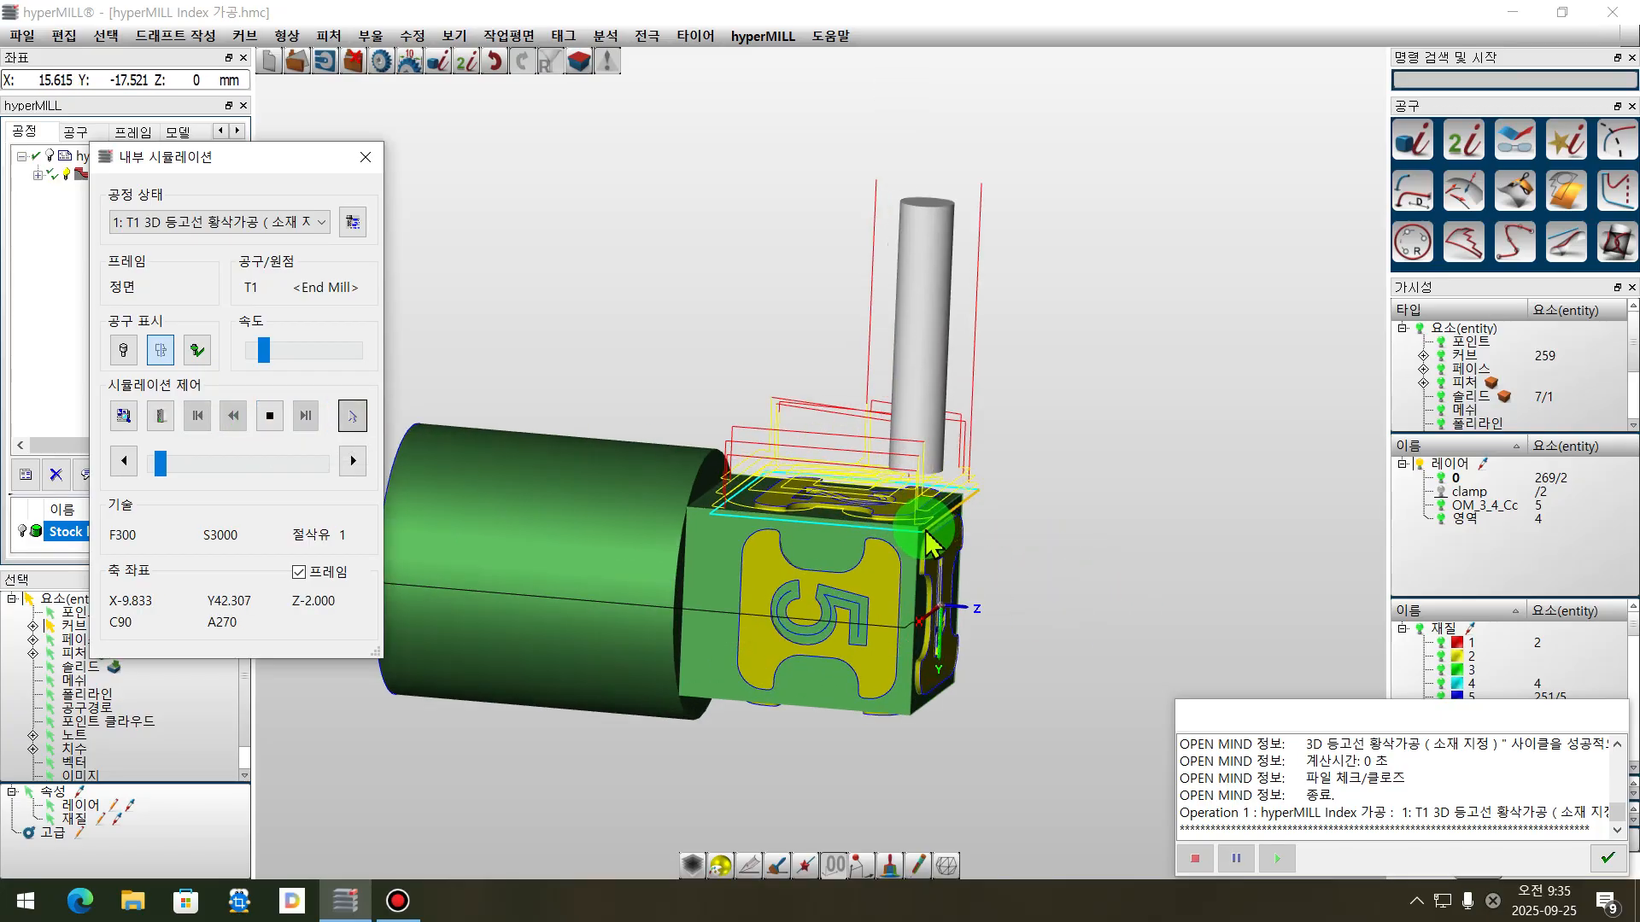
mouse_move(1135, 513)
middle_mouse_down()
mouse_move(1135, 432)
mouse_move(1132, 481)
middle_mouse_up()
scroll(1008, 521, "up", 1)
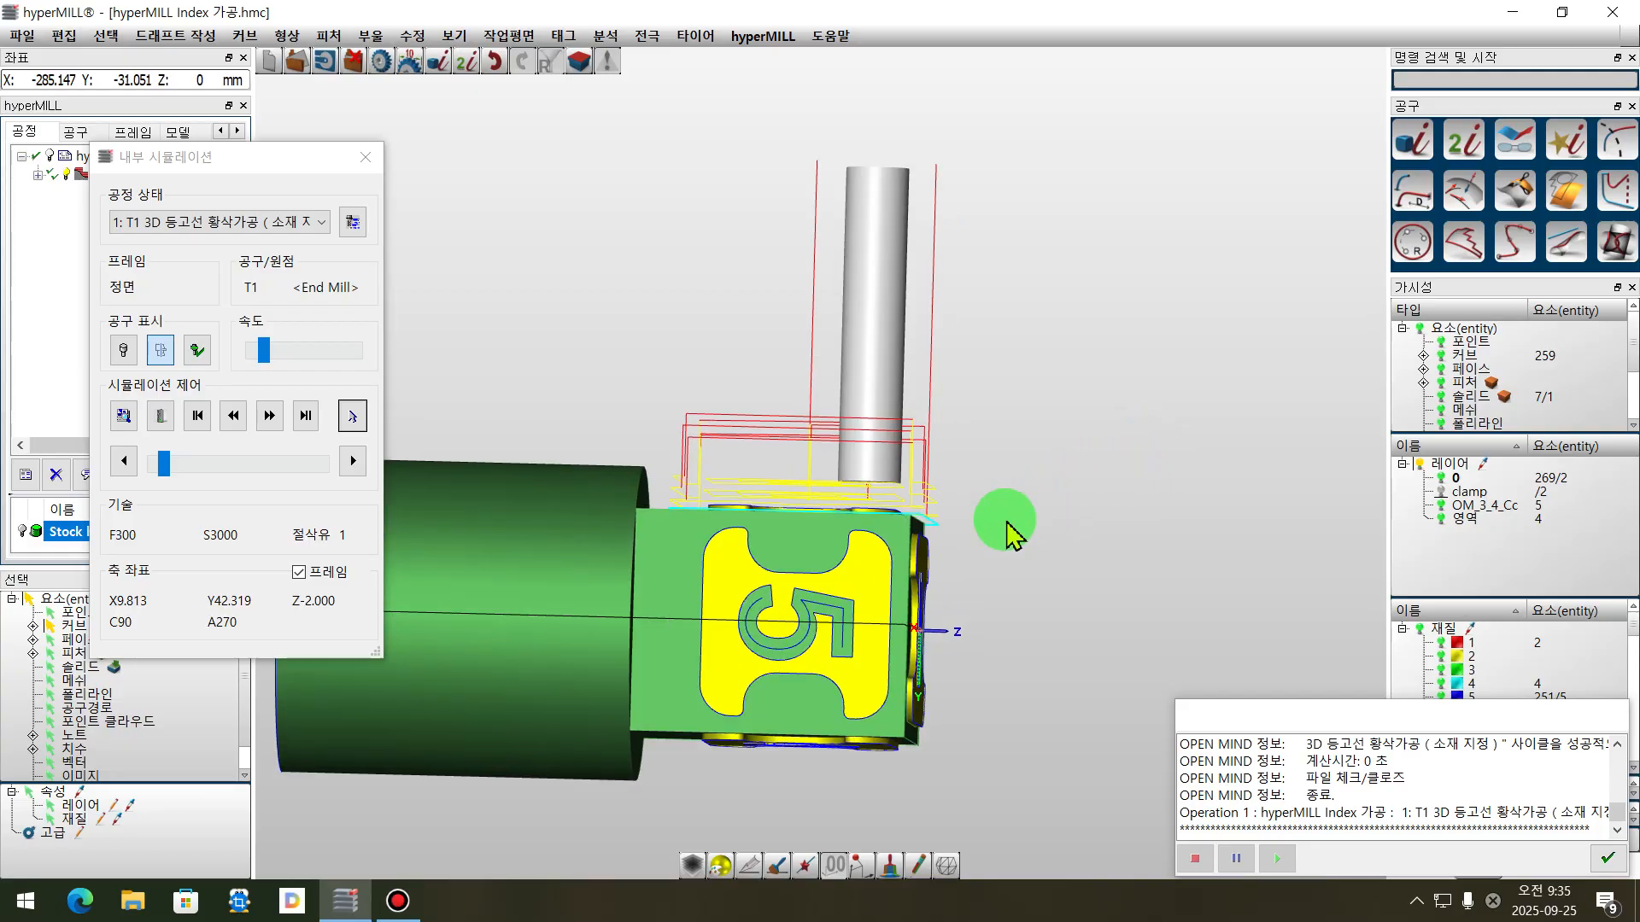
- Resume the roughing simulation in stages, examine the cutter's overrun at the number 2 face's edges, and raise the playback speed slightly
left_click(270, 416)
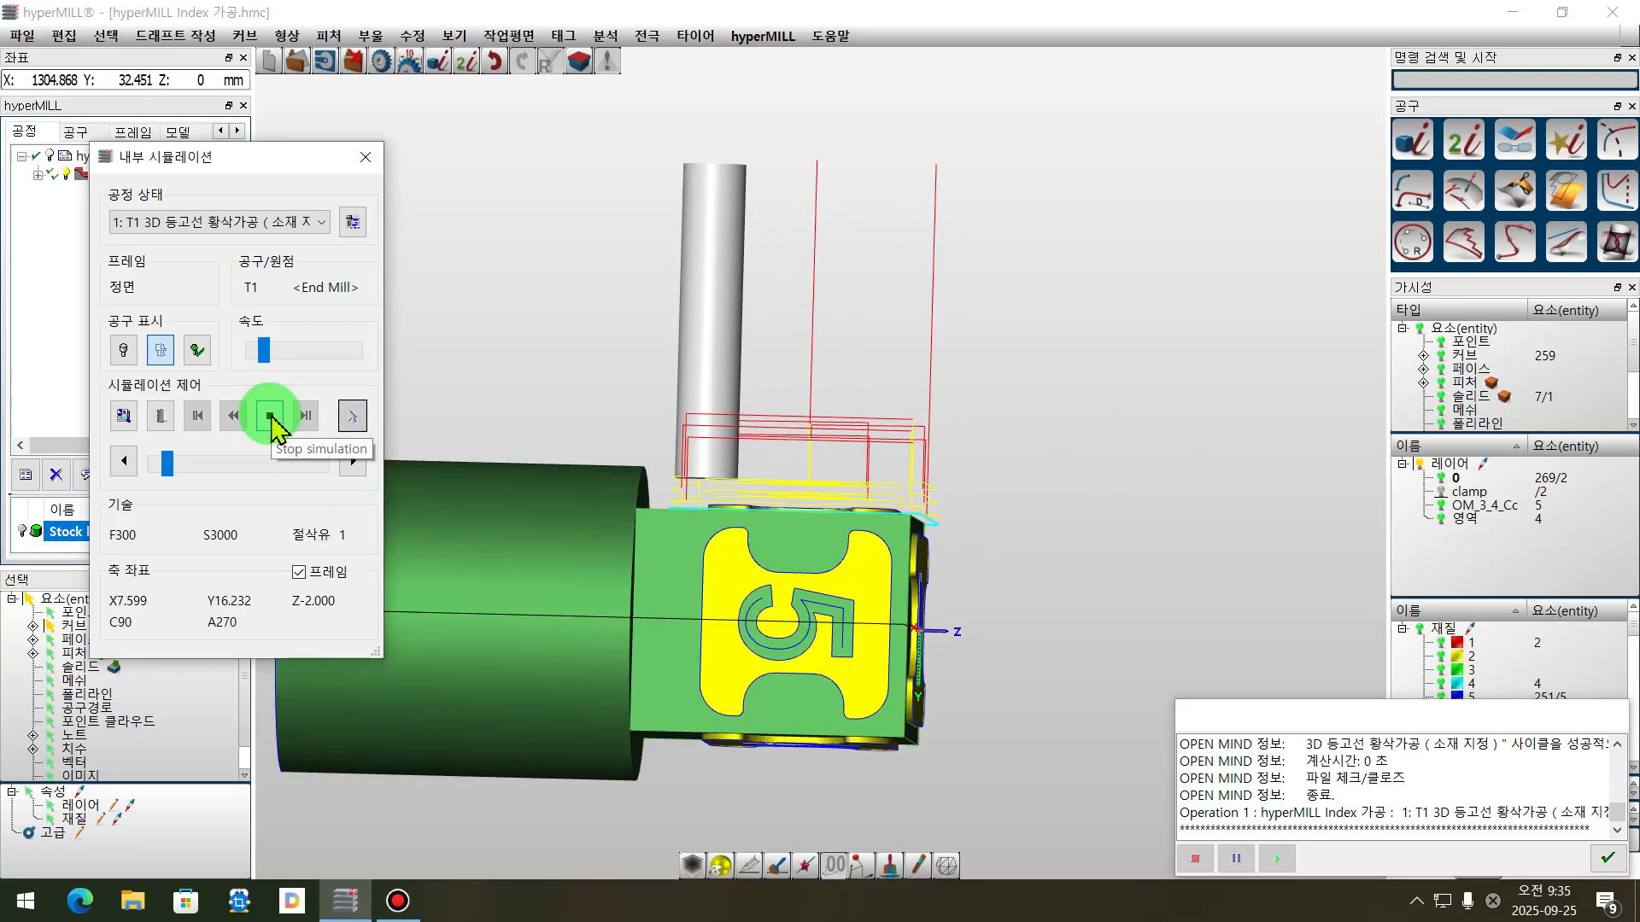
middle_click_drag(691, 504, 1050, 443)
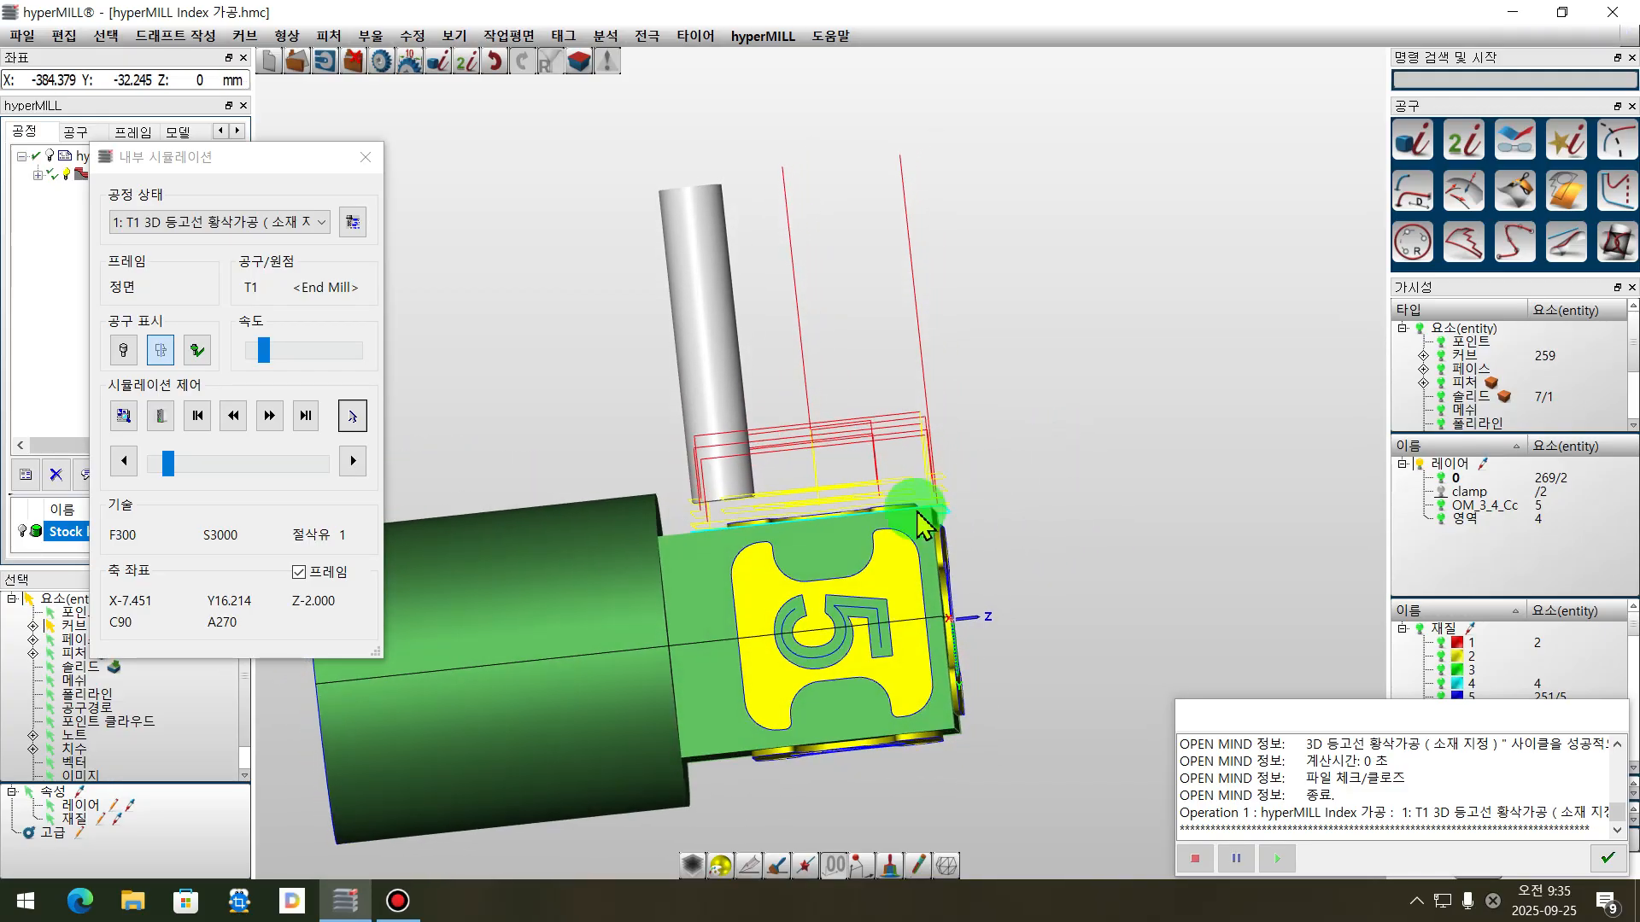
scroll(721, 546, "up", 3)
left_click(269, 416)
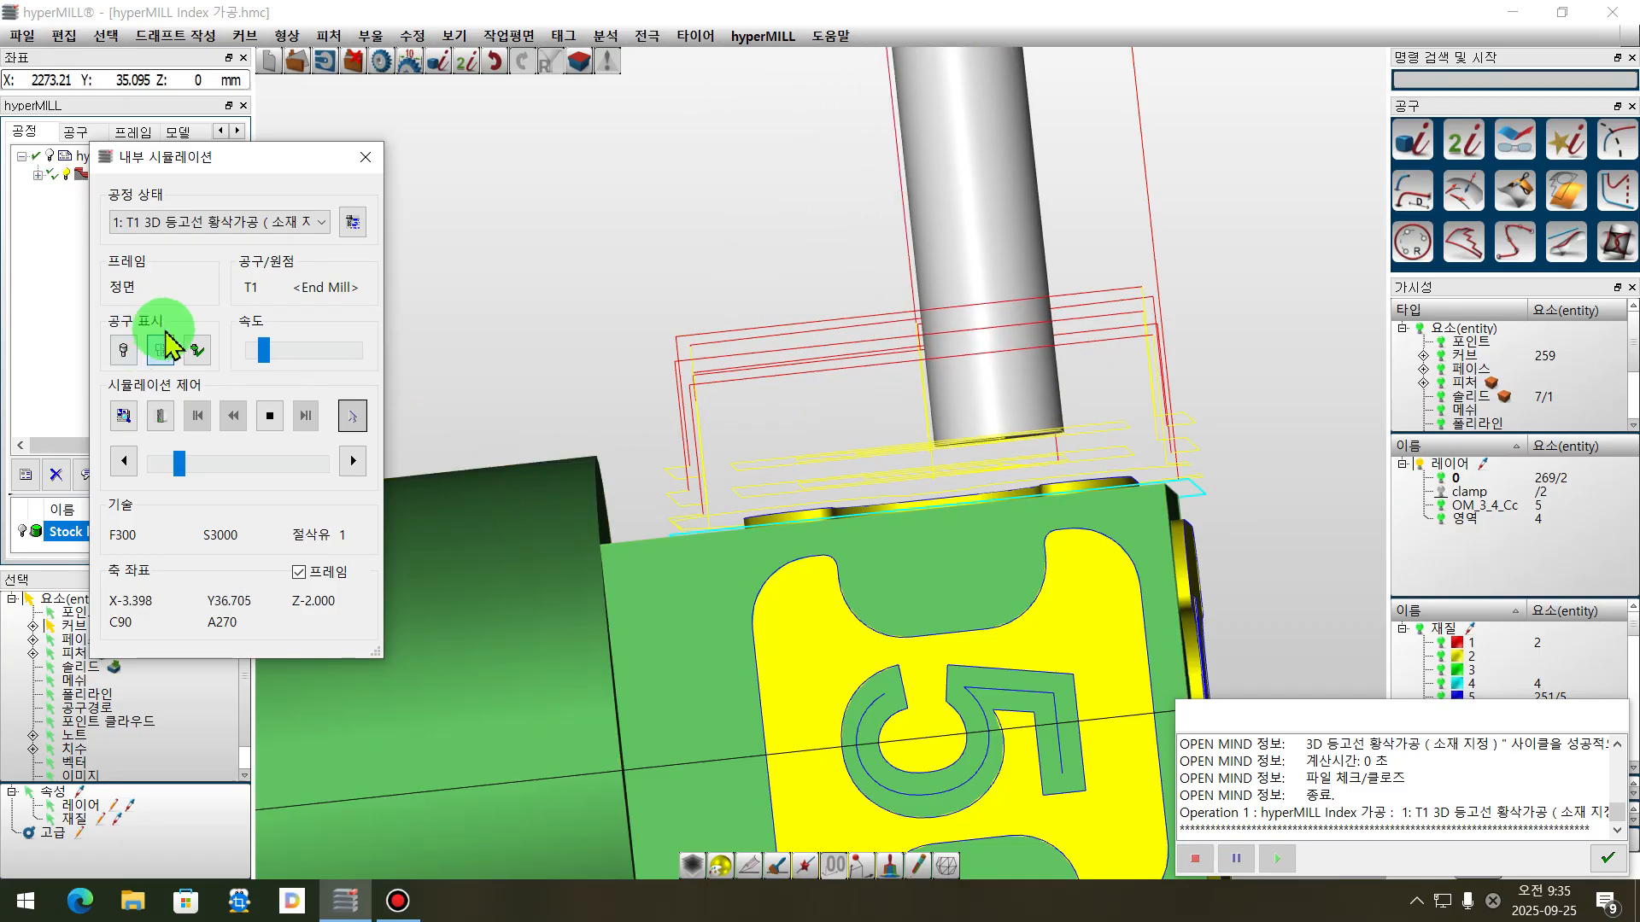
left_click_drag(270, 352, 287, 359)
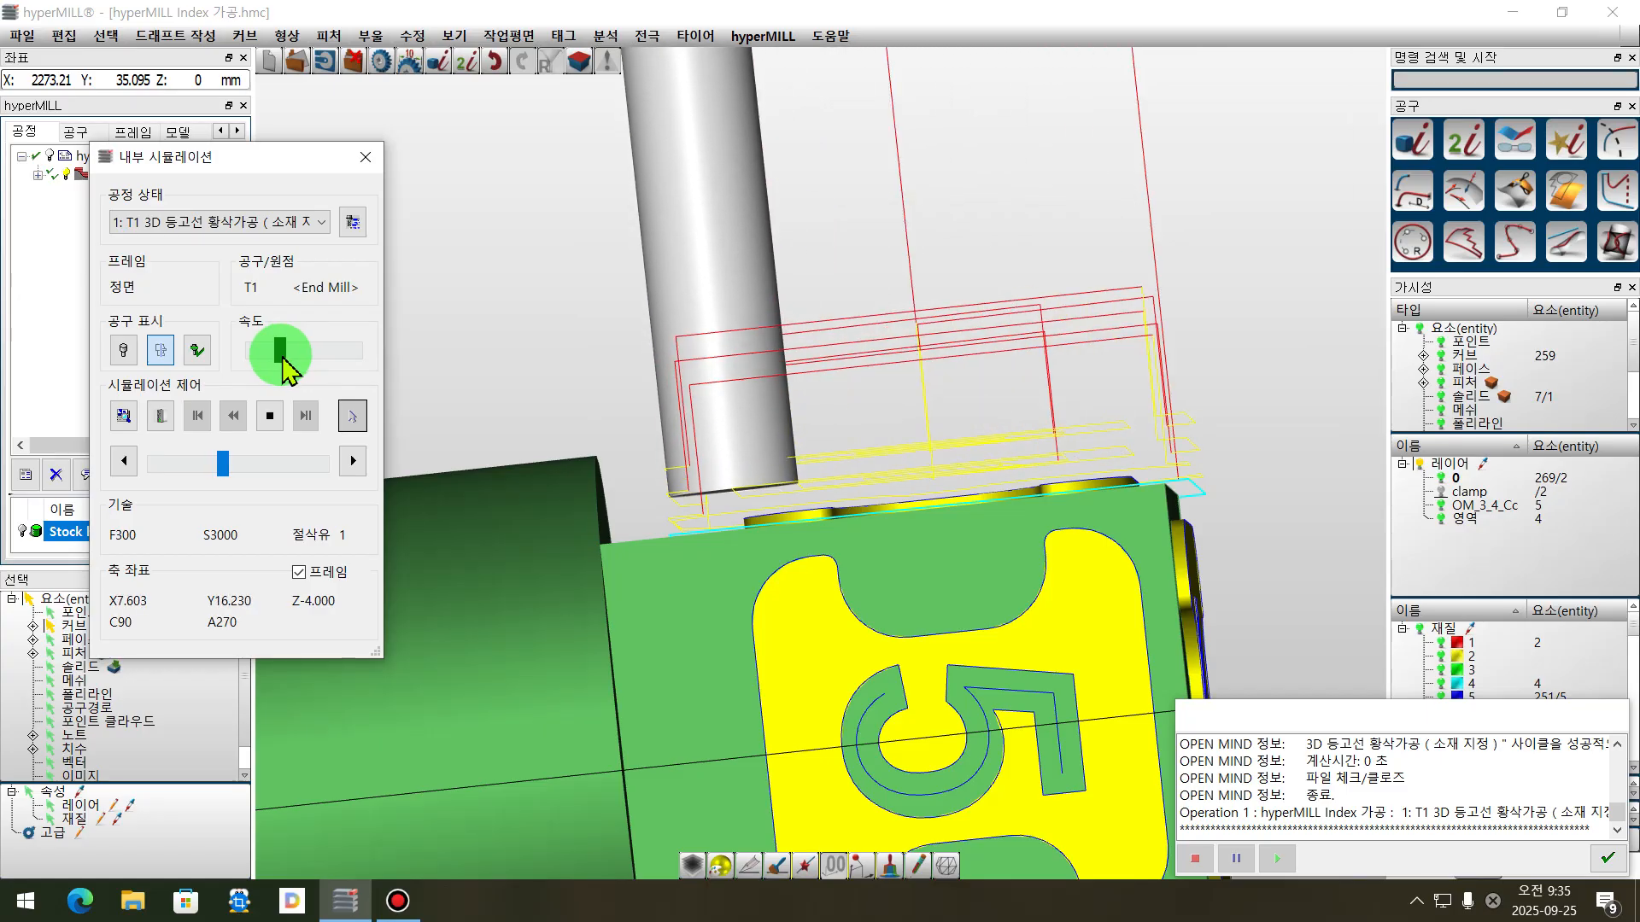
- Raise the playback speed slightly, play the roughing simulation to its end, and close the internal simulation
left_click_drag(282, 359, 290, 365)
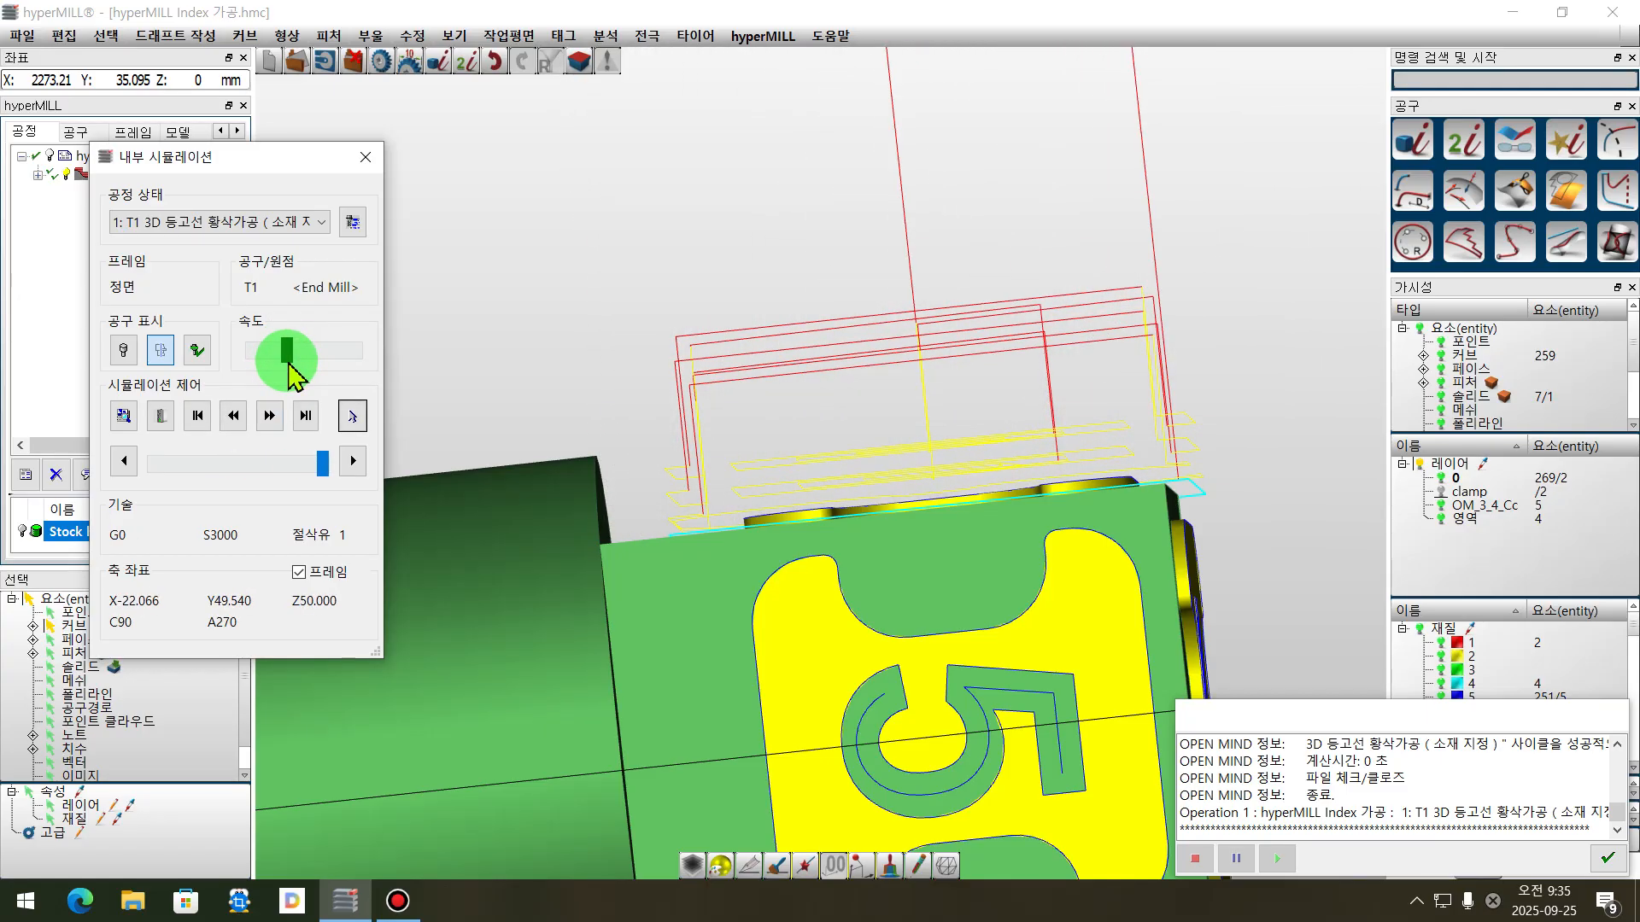
left_click(366, 159)
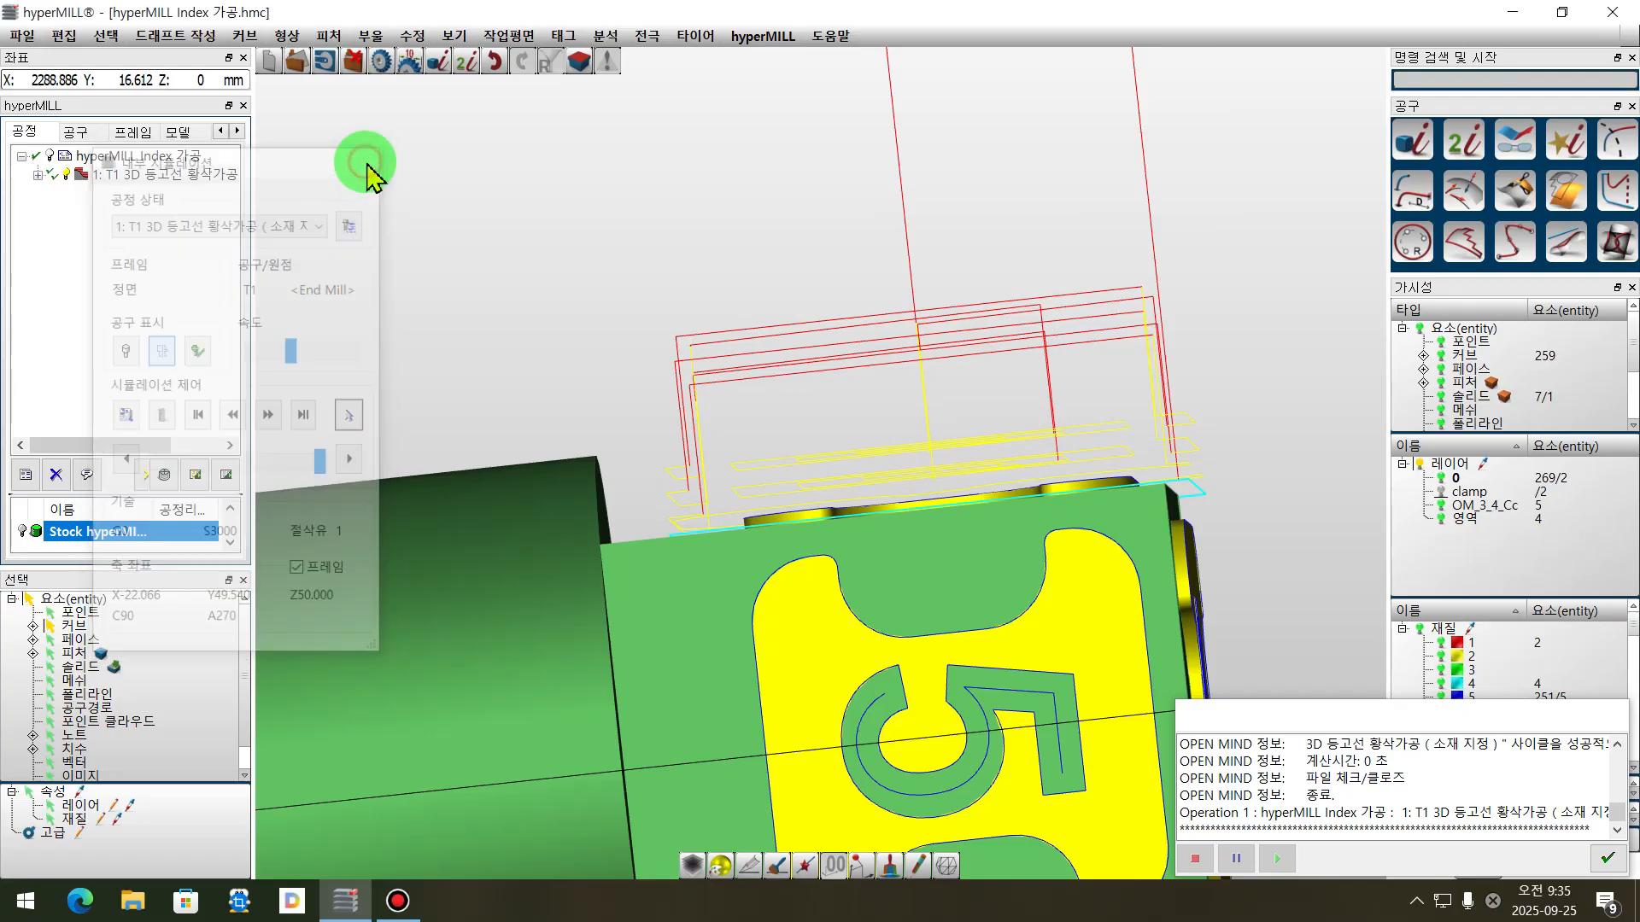
- Set the roughing job's Z stepdown (Z절입량) to 1 and allowance (여유량) to 0, and recalculate it, overwriting the existing toolpath file
left_click(179, 178)
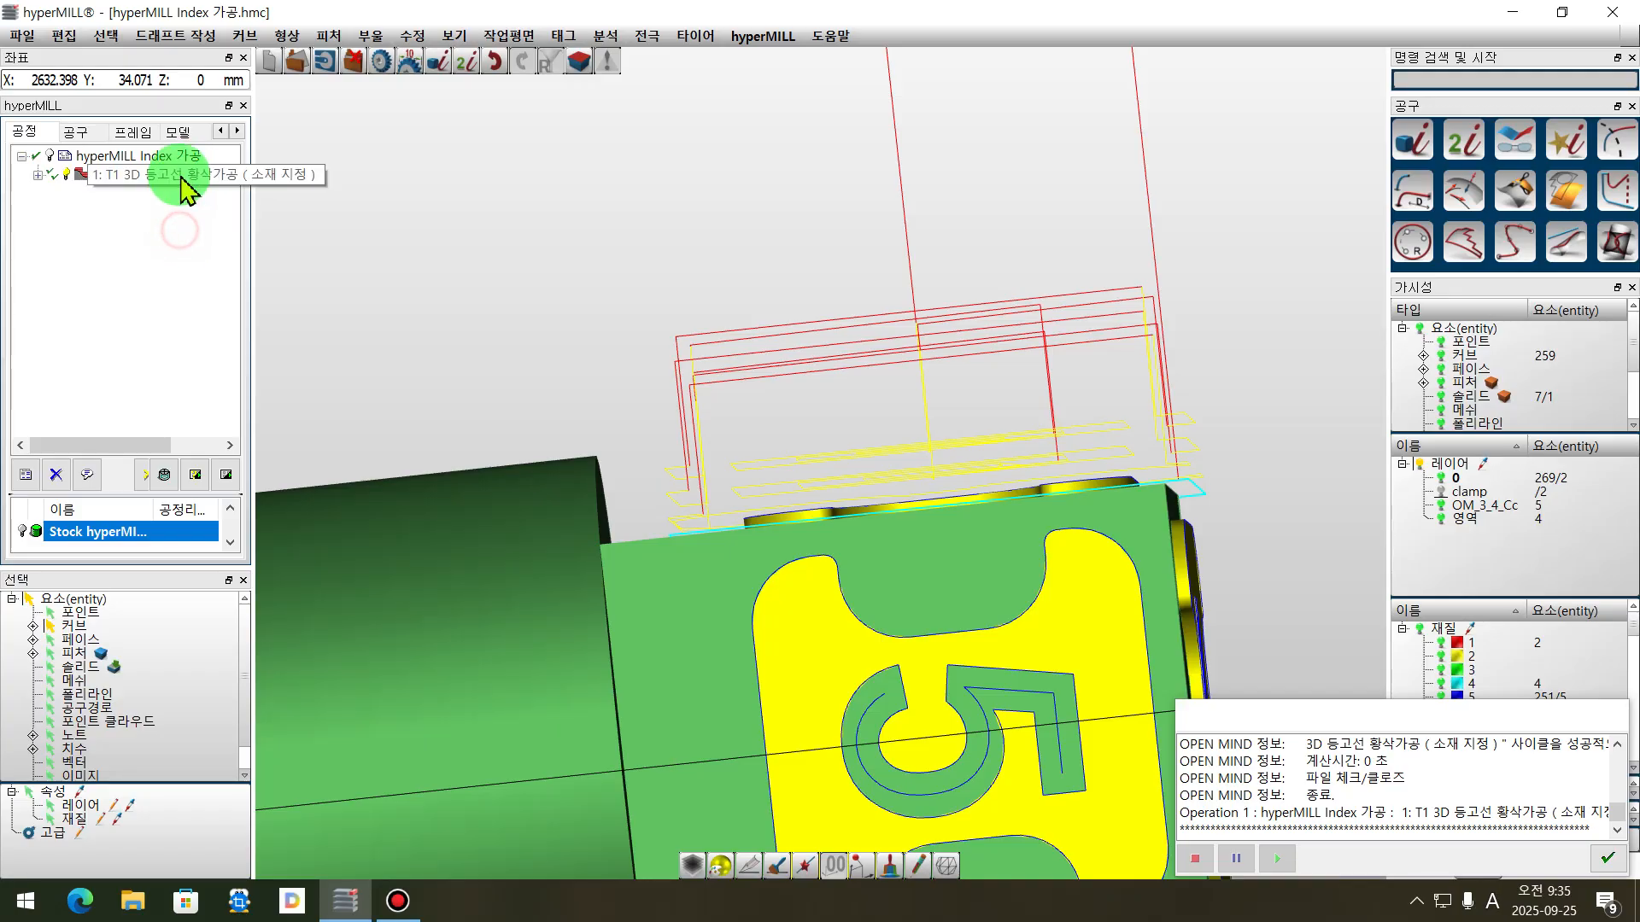
double_click(181, 179)
middle_click_drag(943, 248, 761, 201)
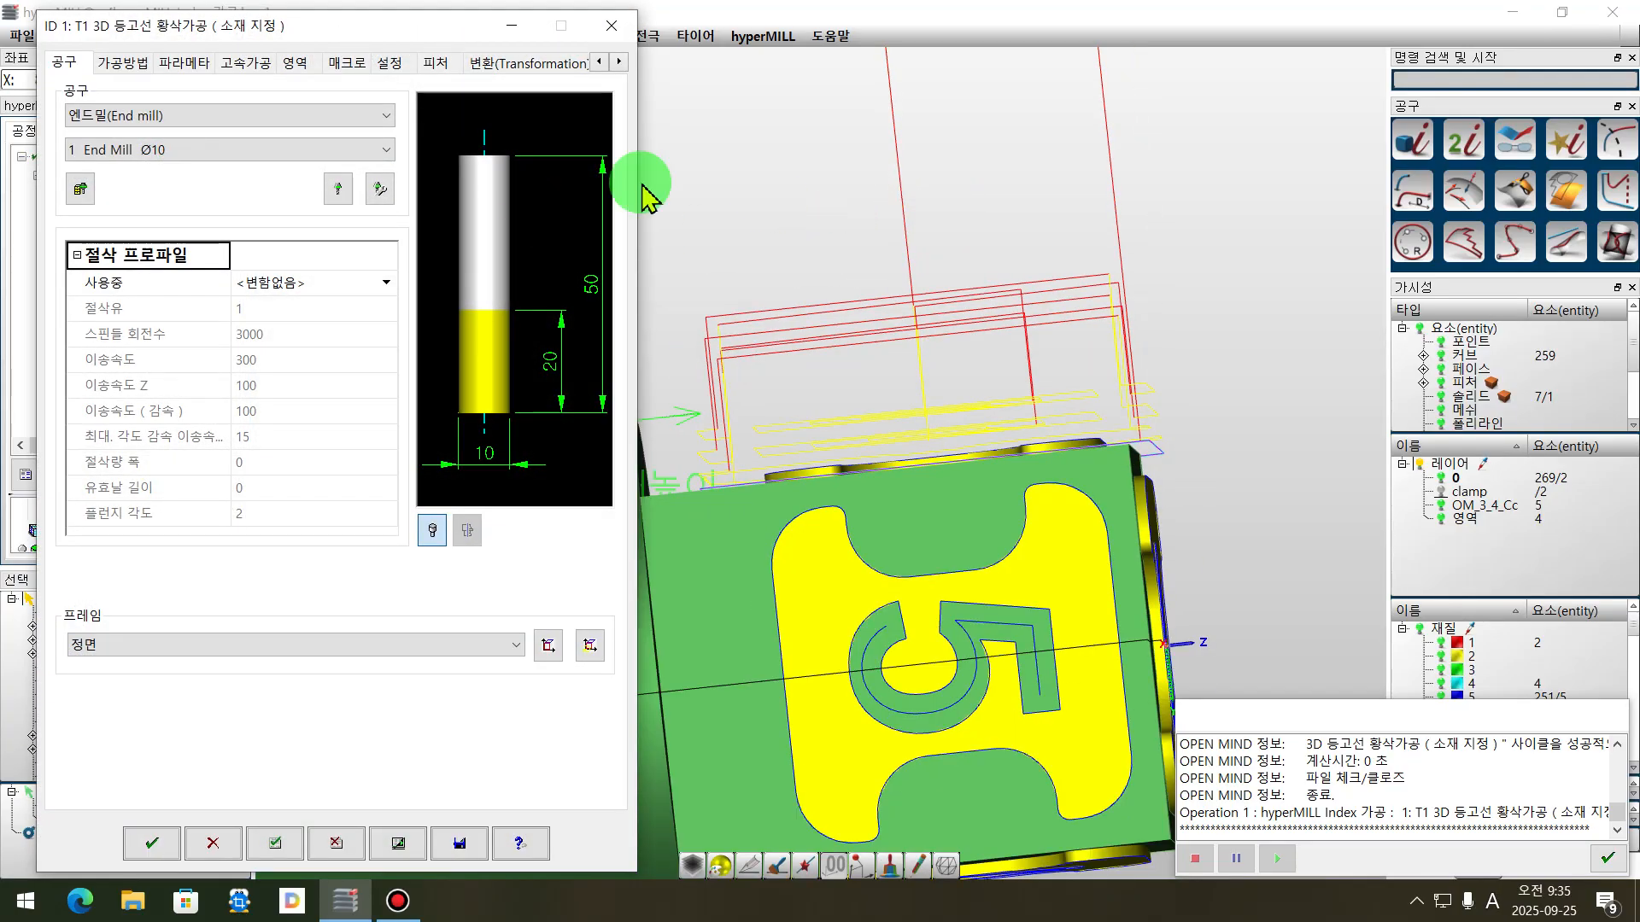
left_click(124, 63)
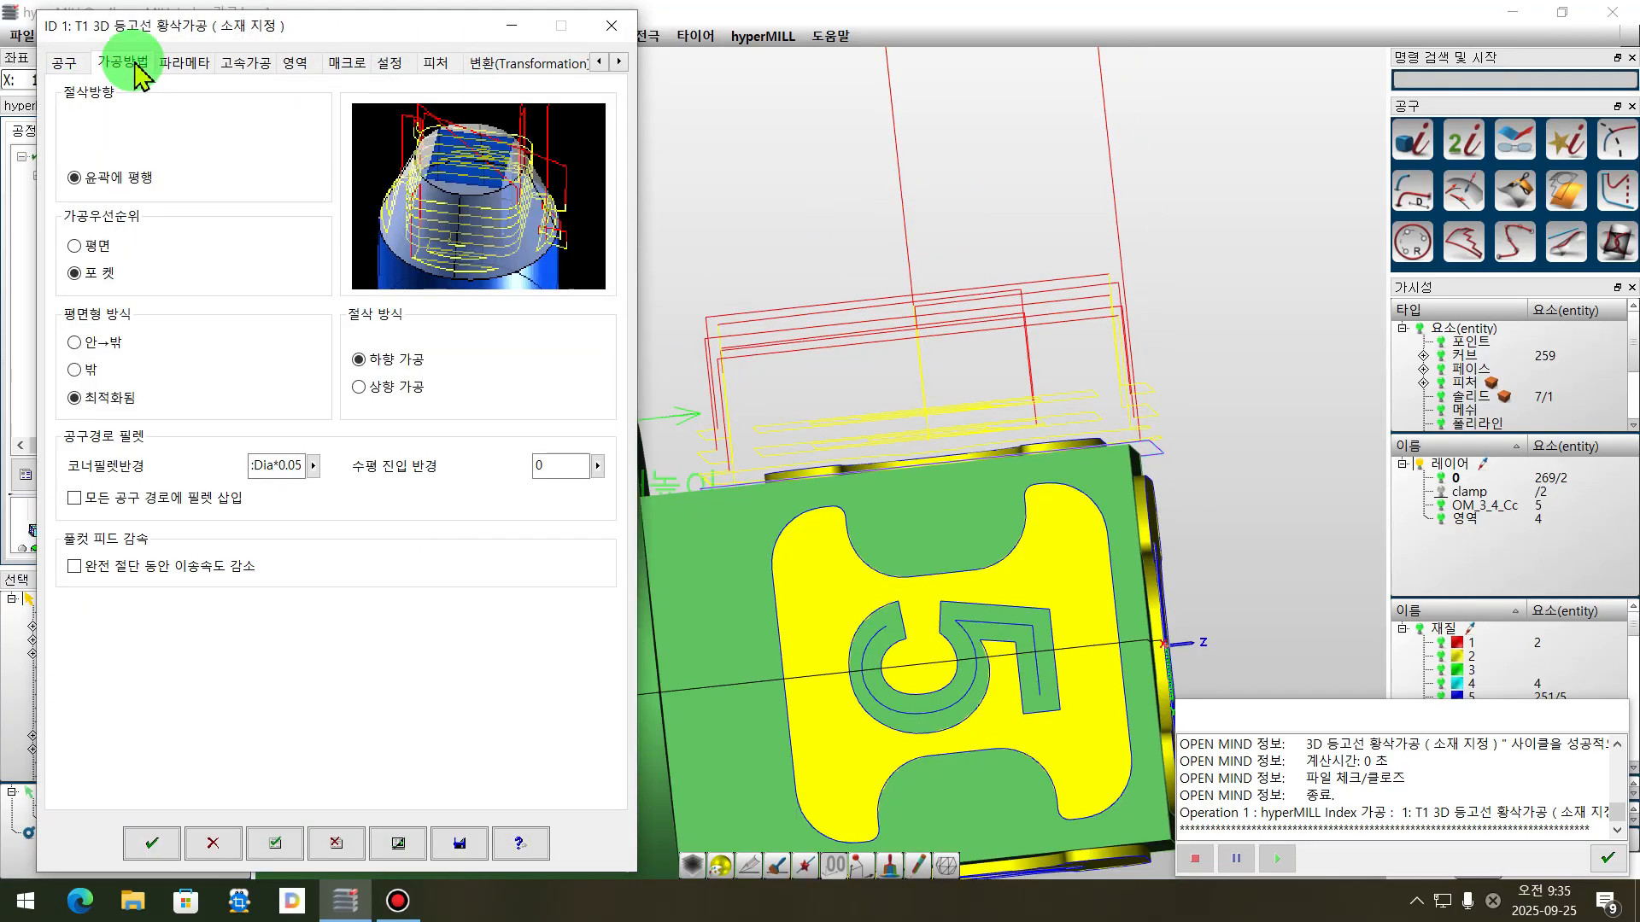
left_click(183, 63)
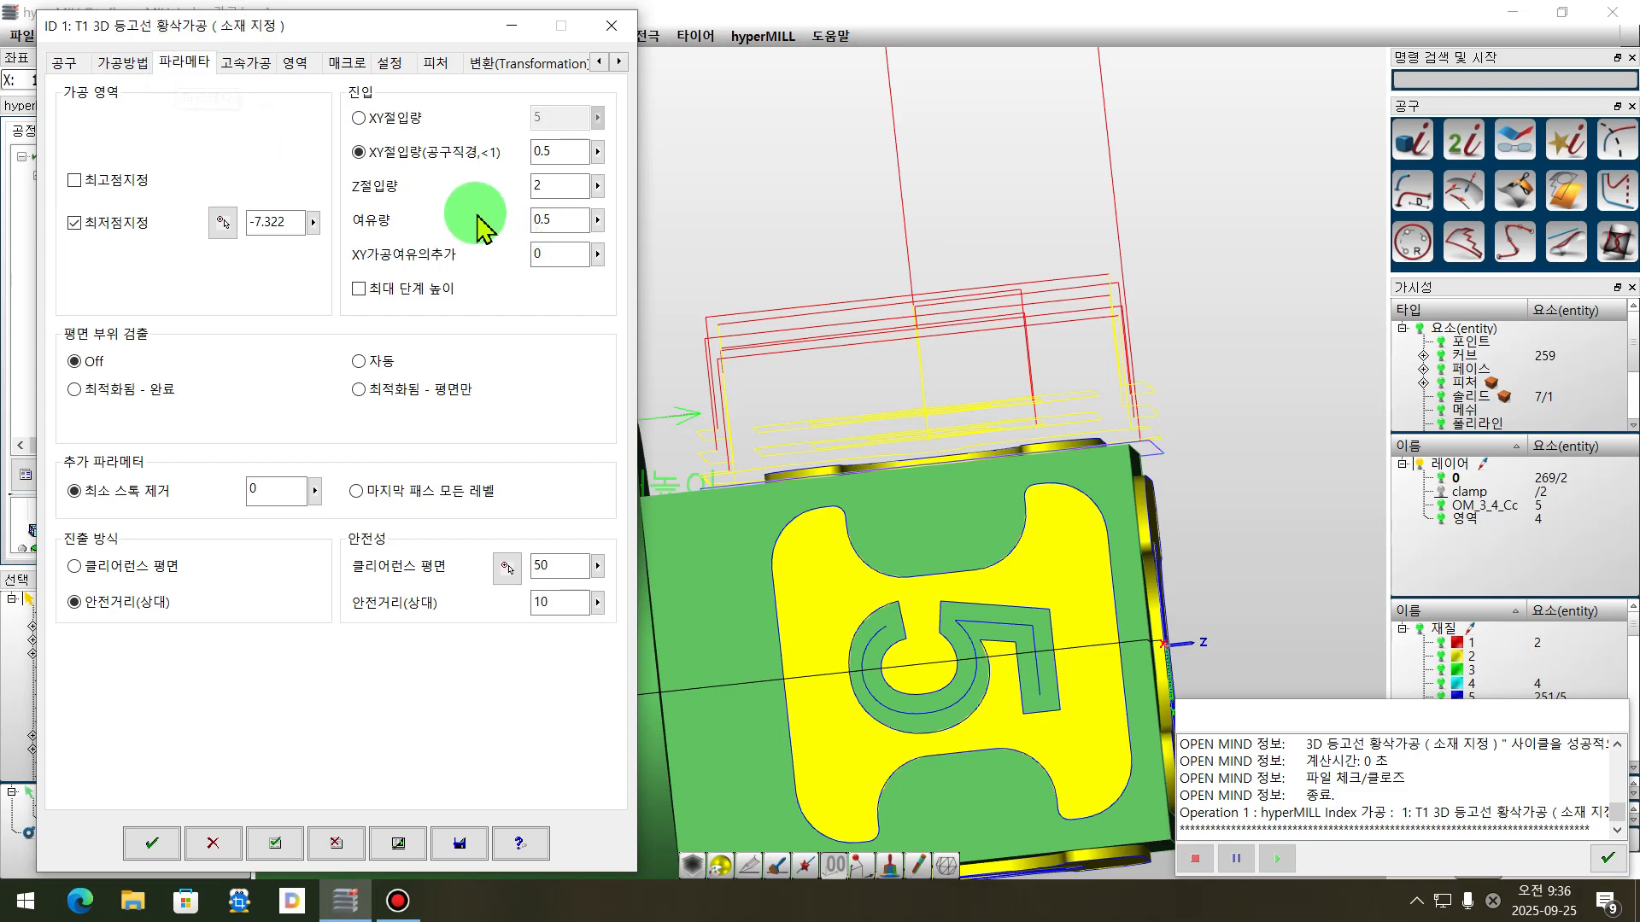
double_click(556, 186)
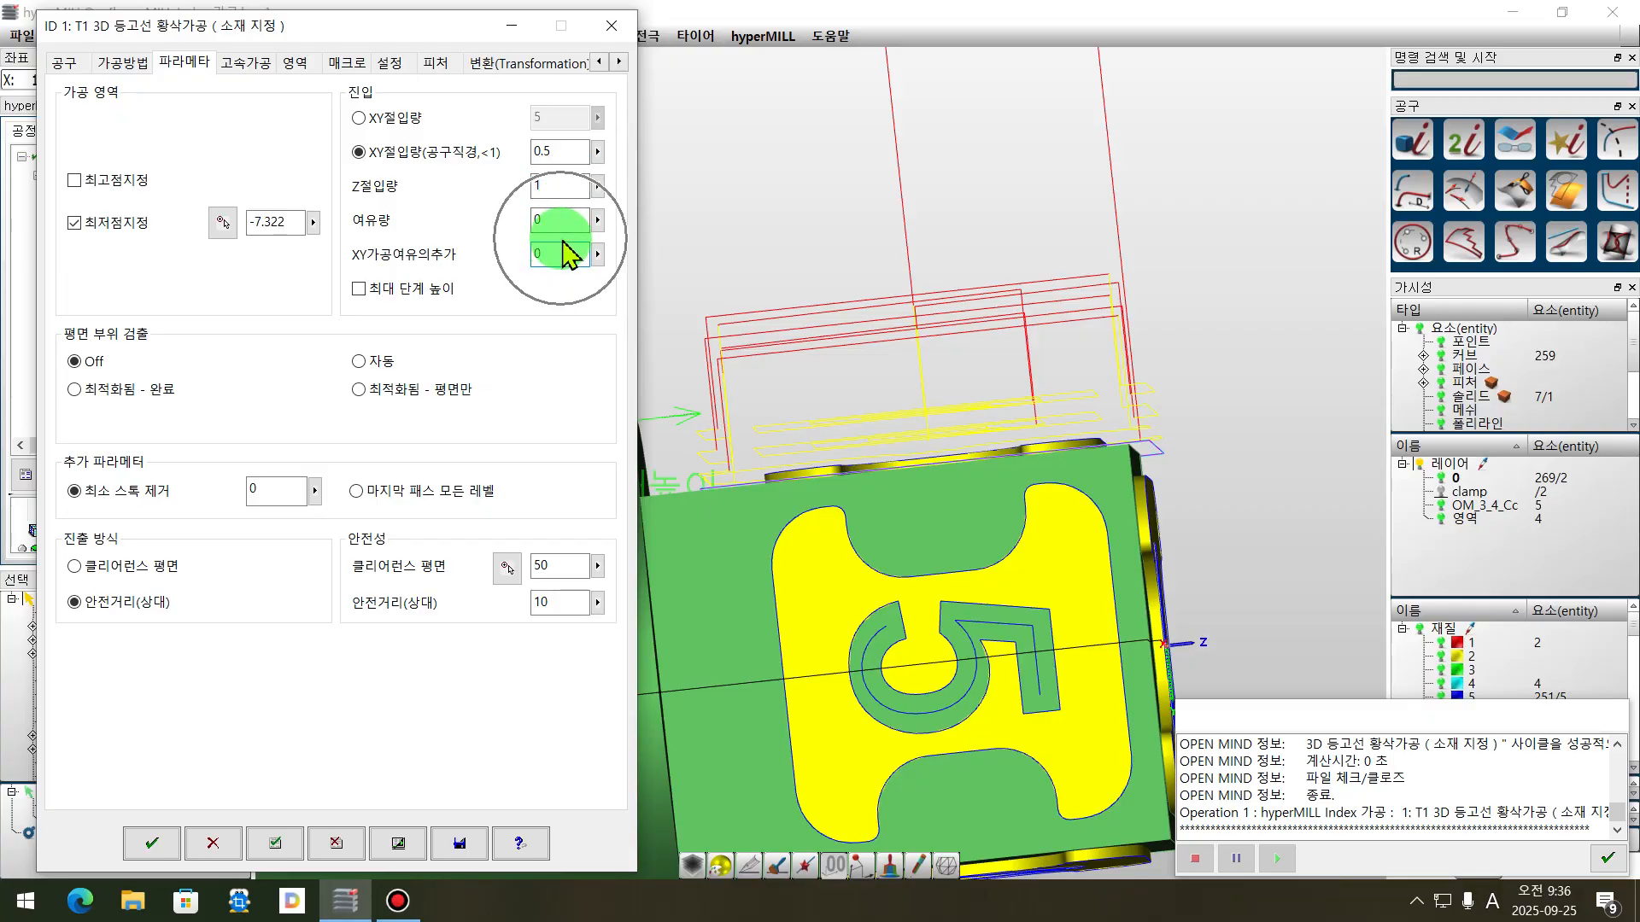
left_click(392, 845)
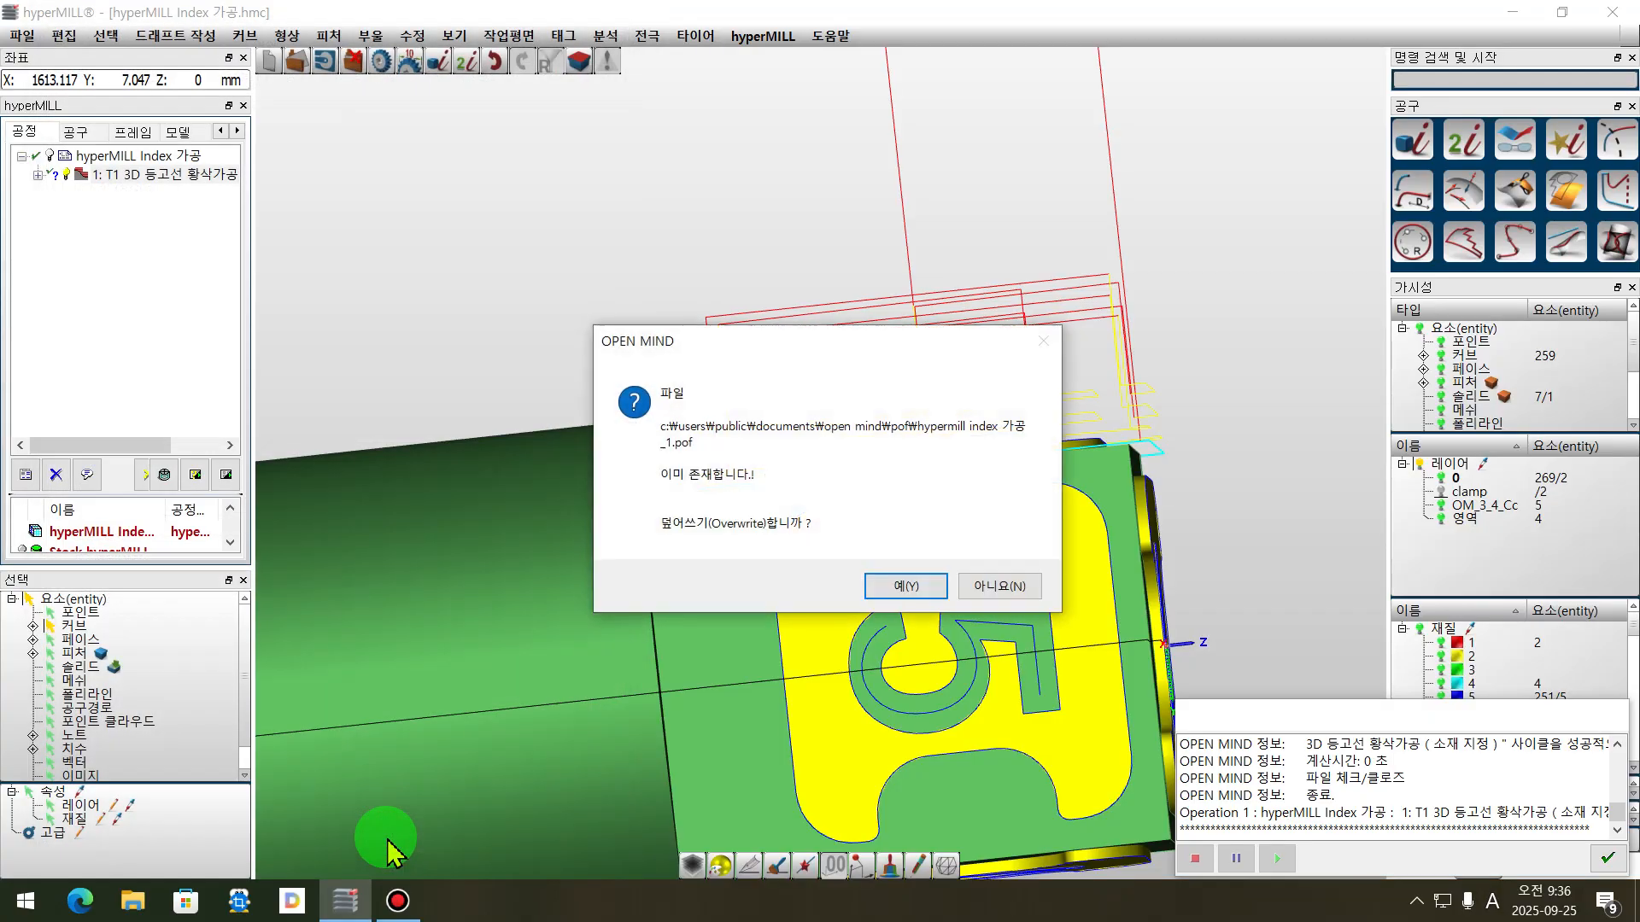
left_click(906, 588)
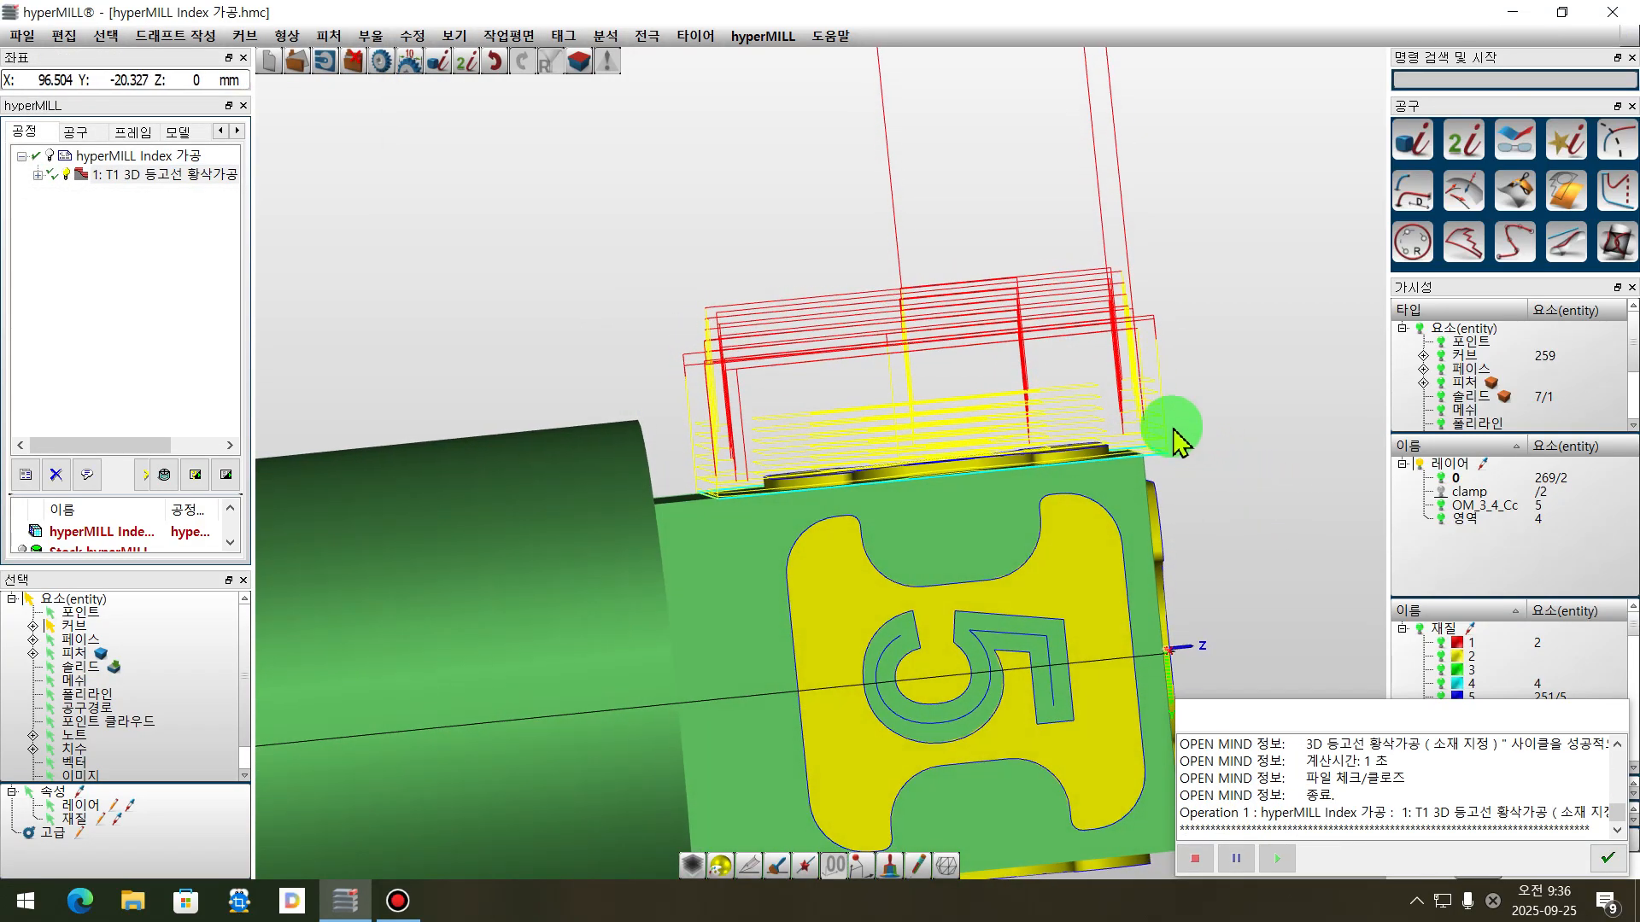
- Open the internal machine simulation (내부 공작기계 시뮬레이션) of the roughing job and orient the stock so the number 2 face's side is in view
right_click(152, 183)
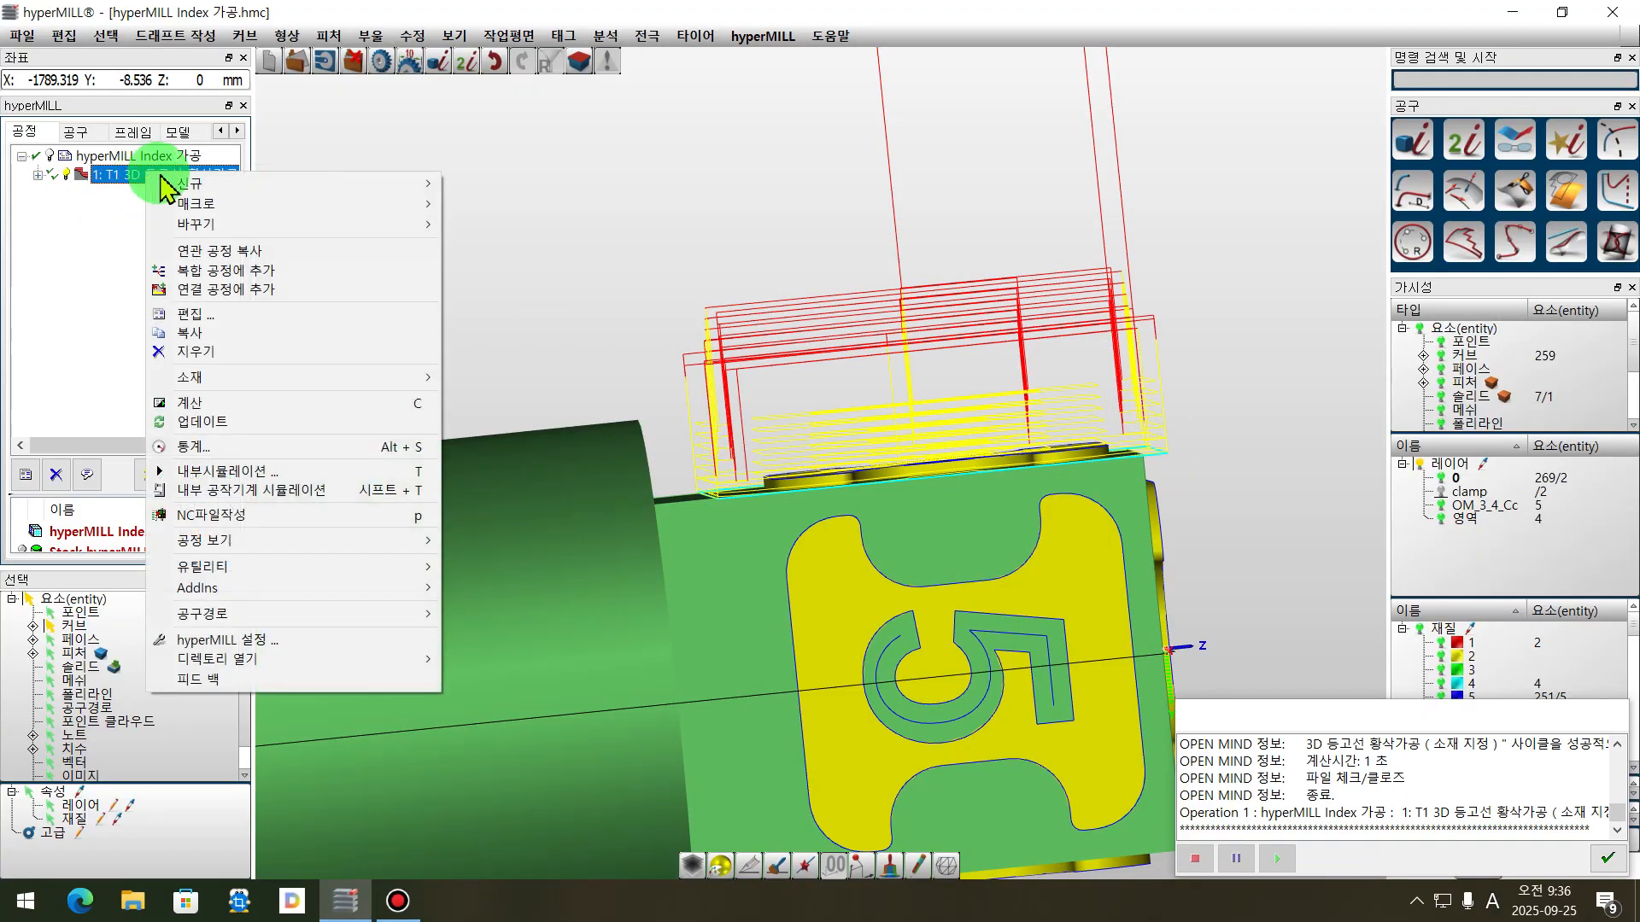
left_click(318, 492)
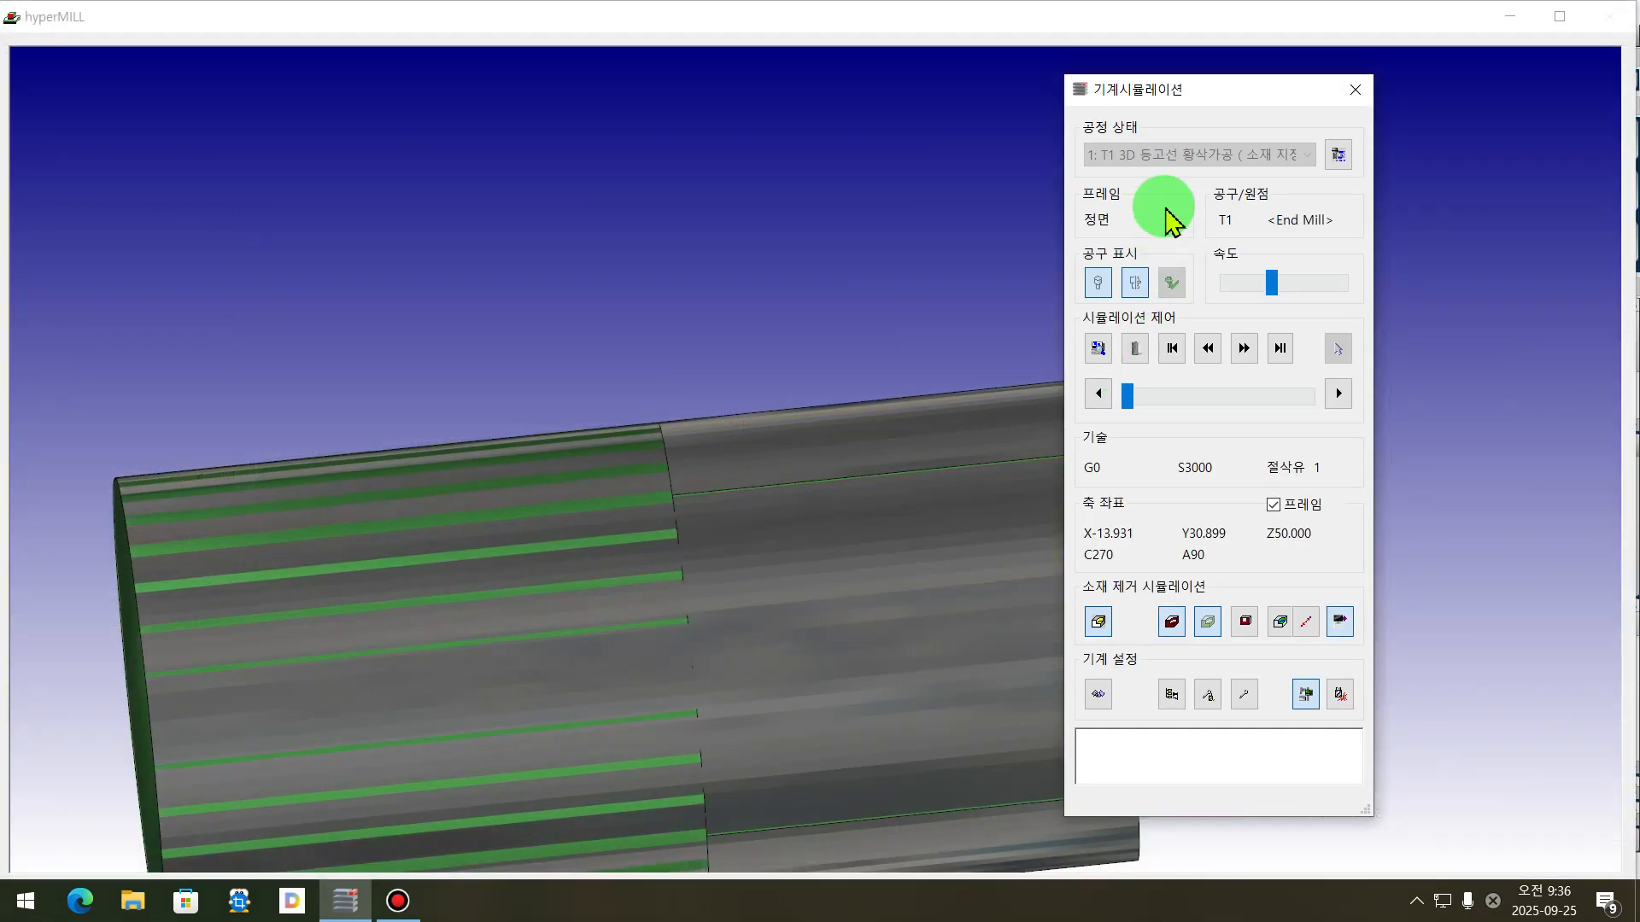
left_click_drag(1187, 90, 1353, 75)
scroll(640, 282, "down", 3)
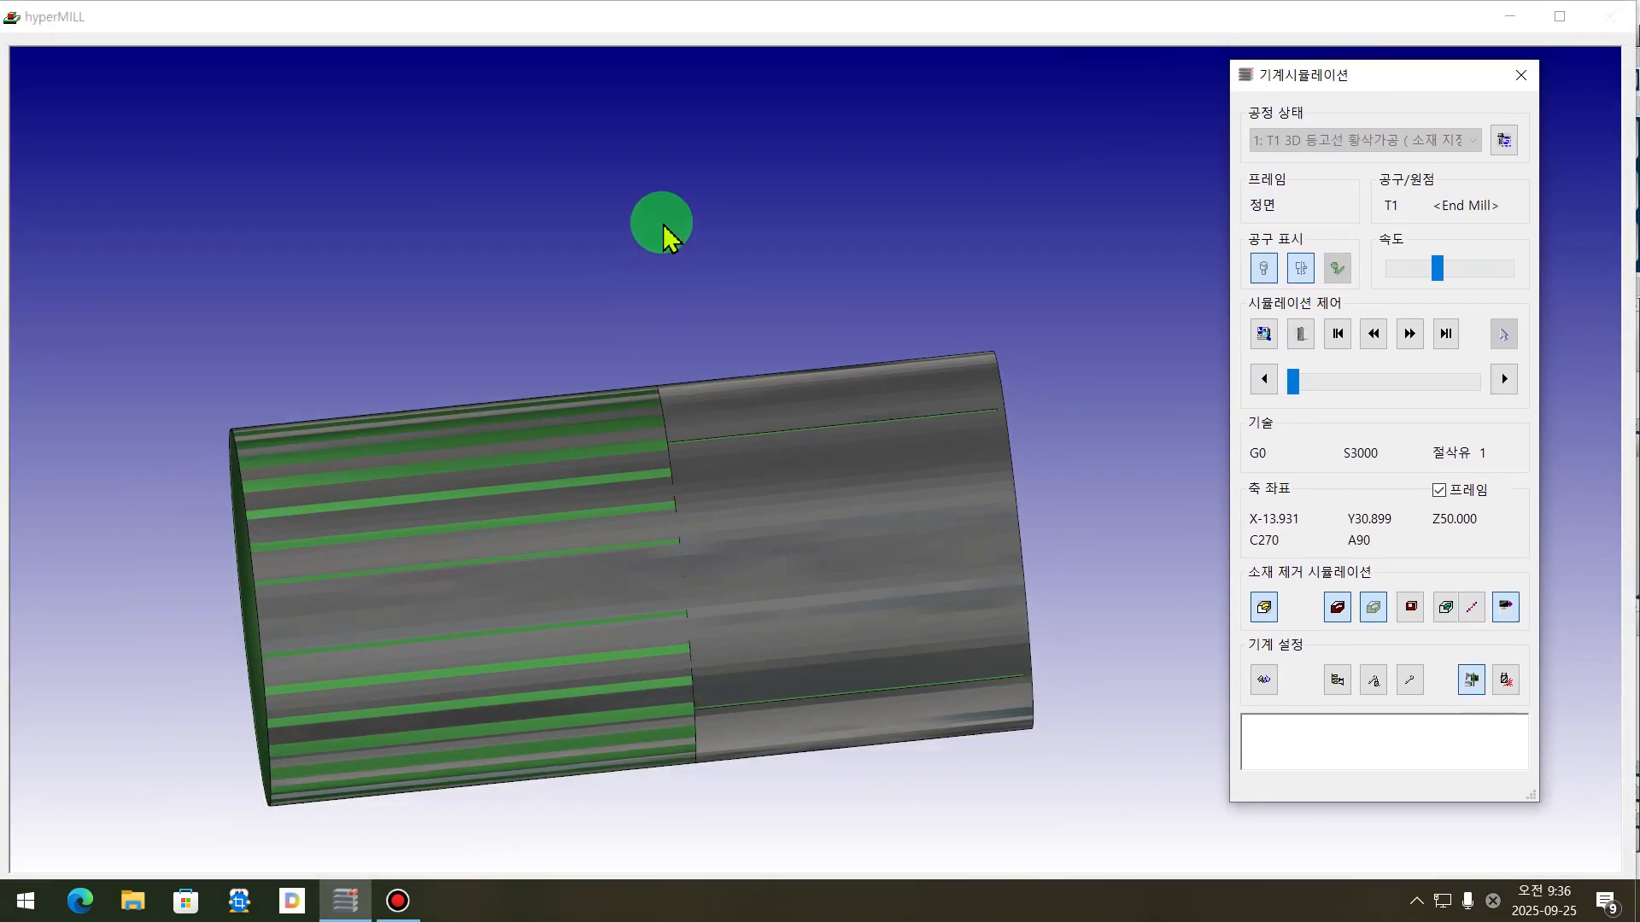
scroll(644, 689, "down", 5)
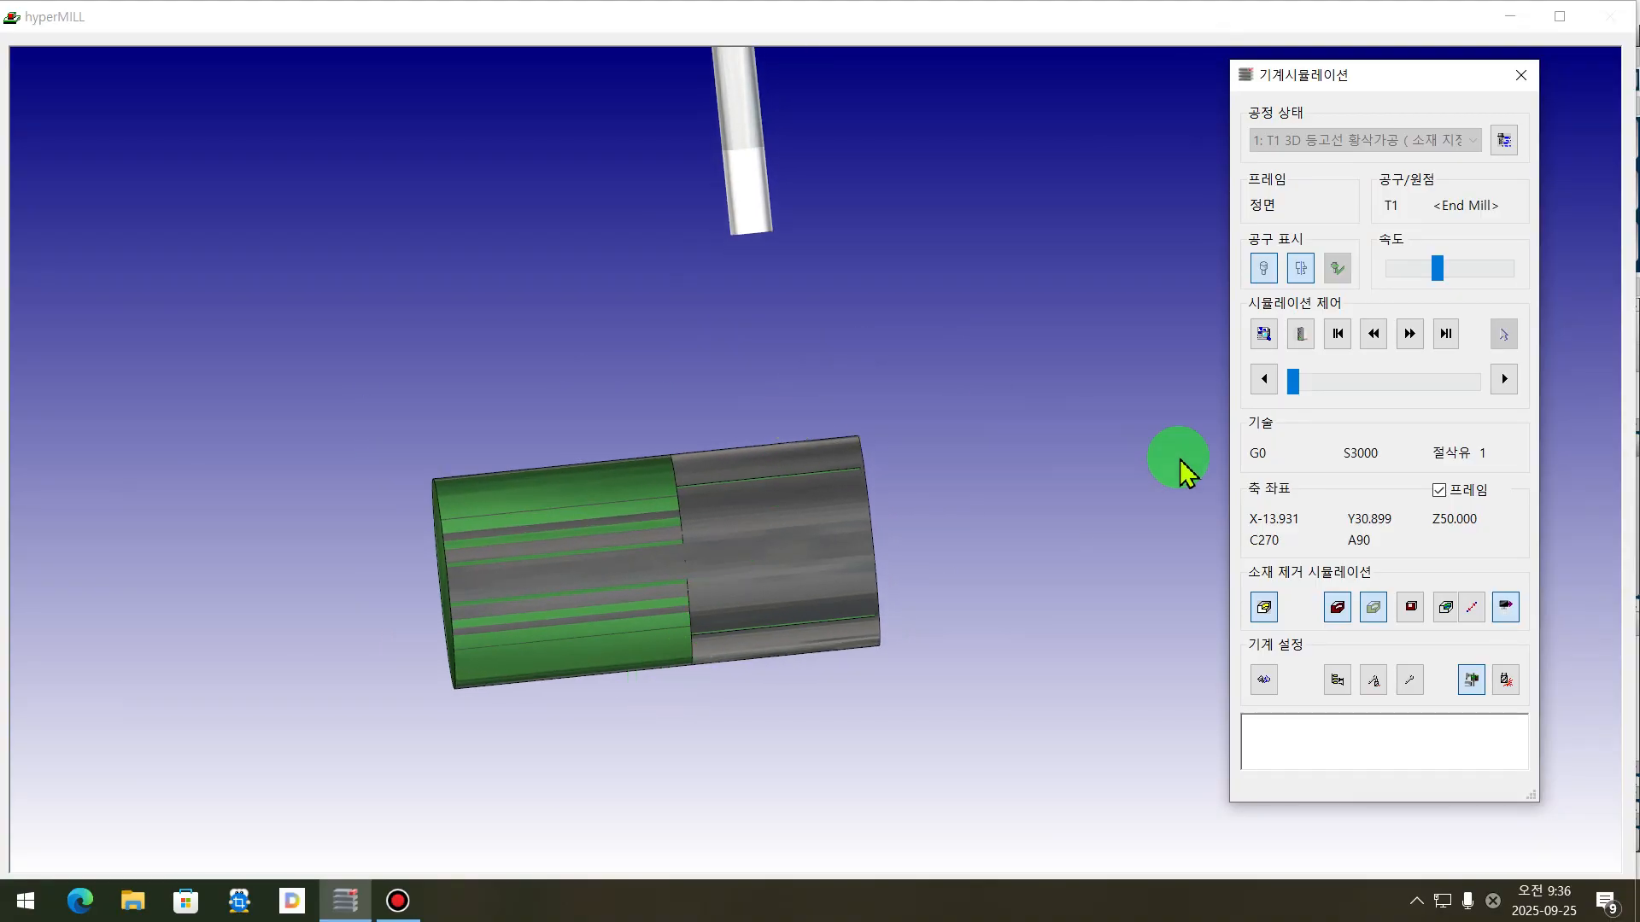
mouse_move(1313, 395)
left_mouse_down()
mouse_move(1332, 392)
mouse_move(1293, 381)
left_mouse_up()
left_click_drag(659, 486, 543, 647)
left_click(1332, 420)
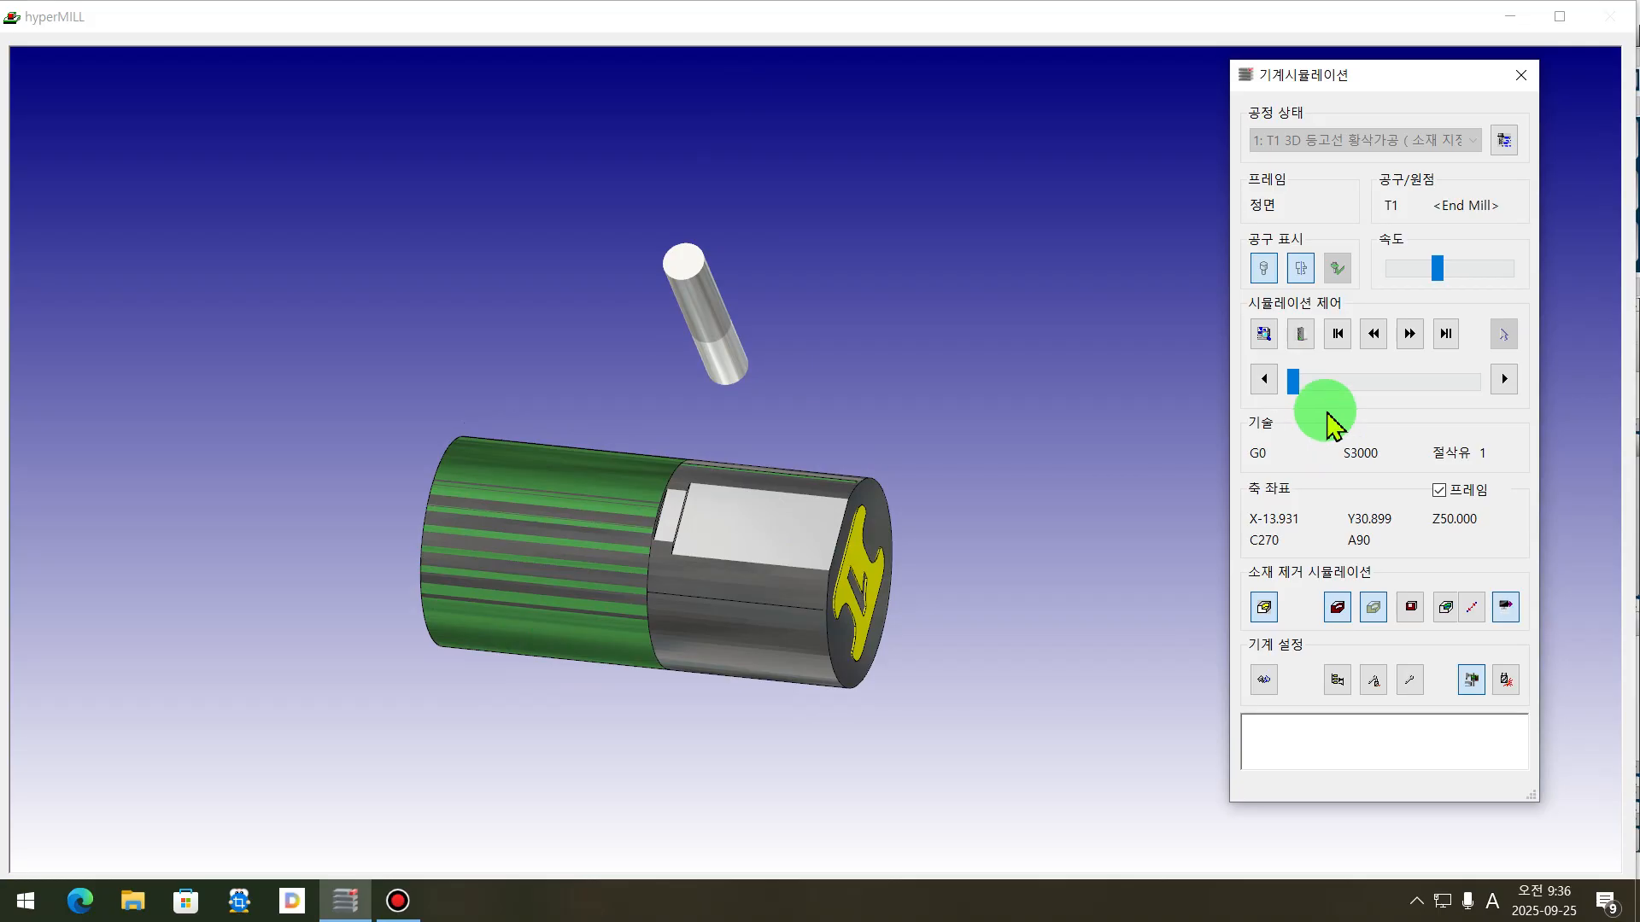
- Play the machine simulation to the end and examine the material removed around the number 2 face from several angles
left_click(1410, 333)
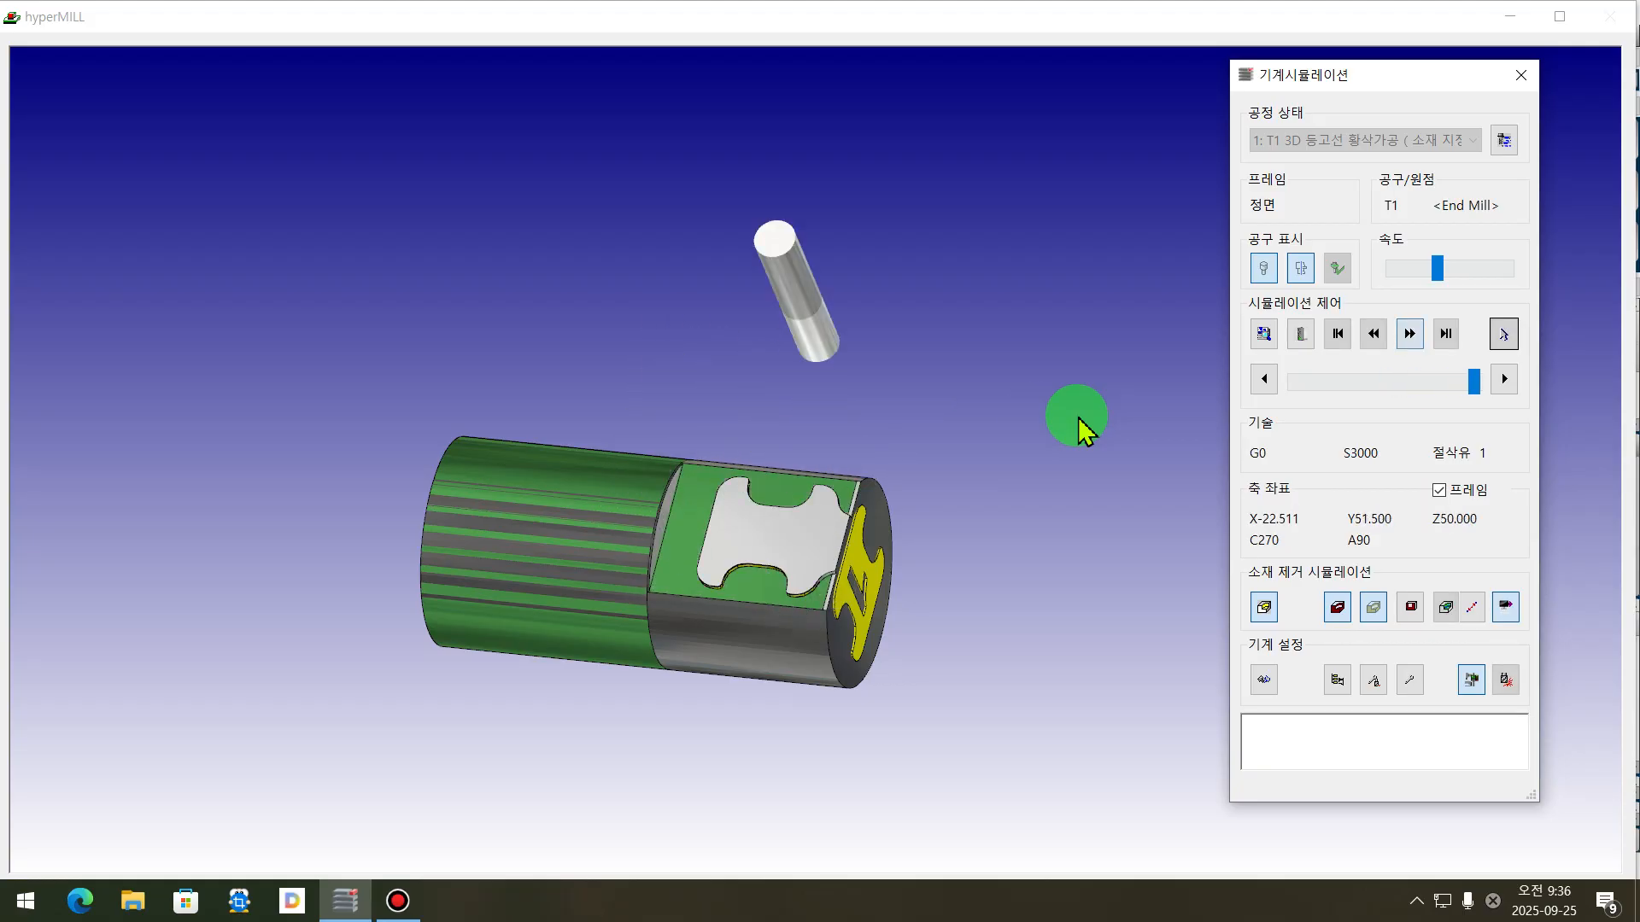
middle_click_drag(868, 556, 641, 469)
middle_click_drag(1099, 623, 738, 399)
middle_click_drag(716, 457, 765, 506)
middle_click_drag(858, 560, 784, 574)
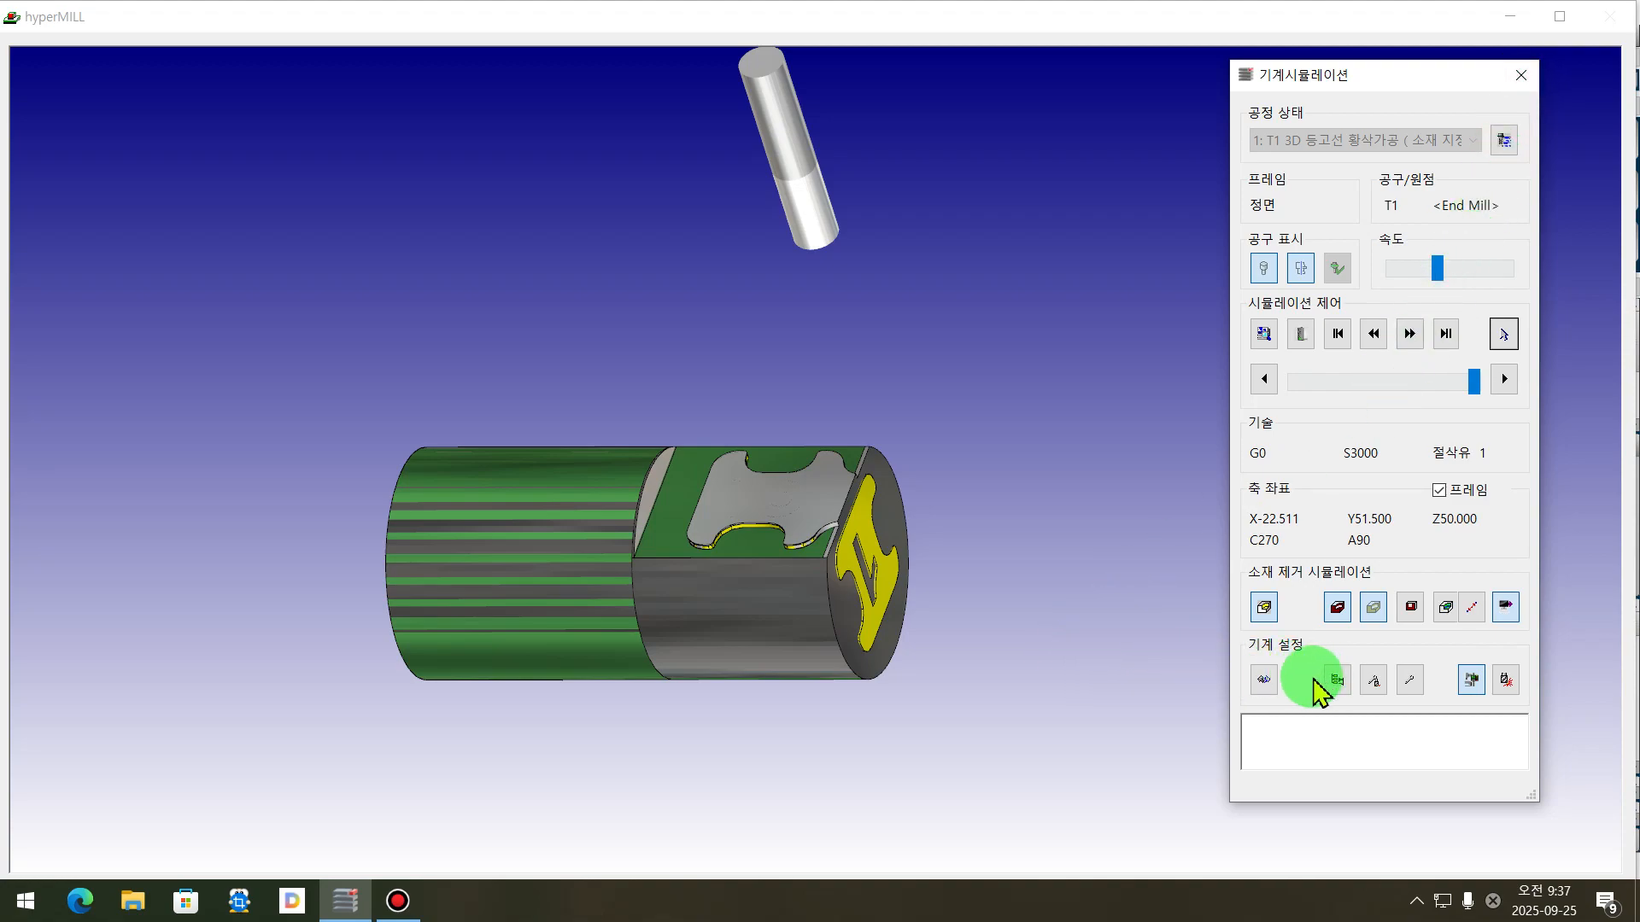
- Turn off the material removal simulation, examine the finished cube model, and switch material removal back on
left_click(1265, 608)
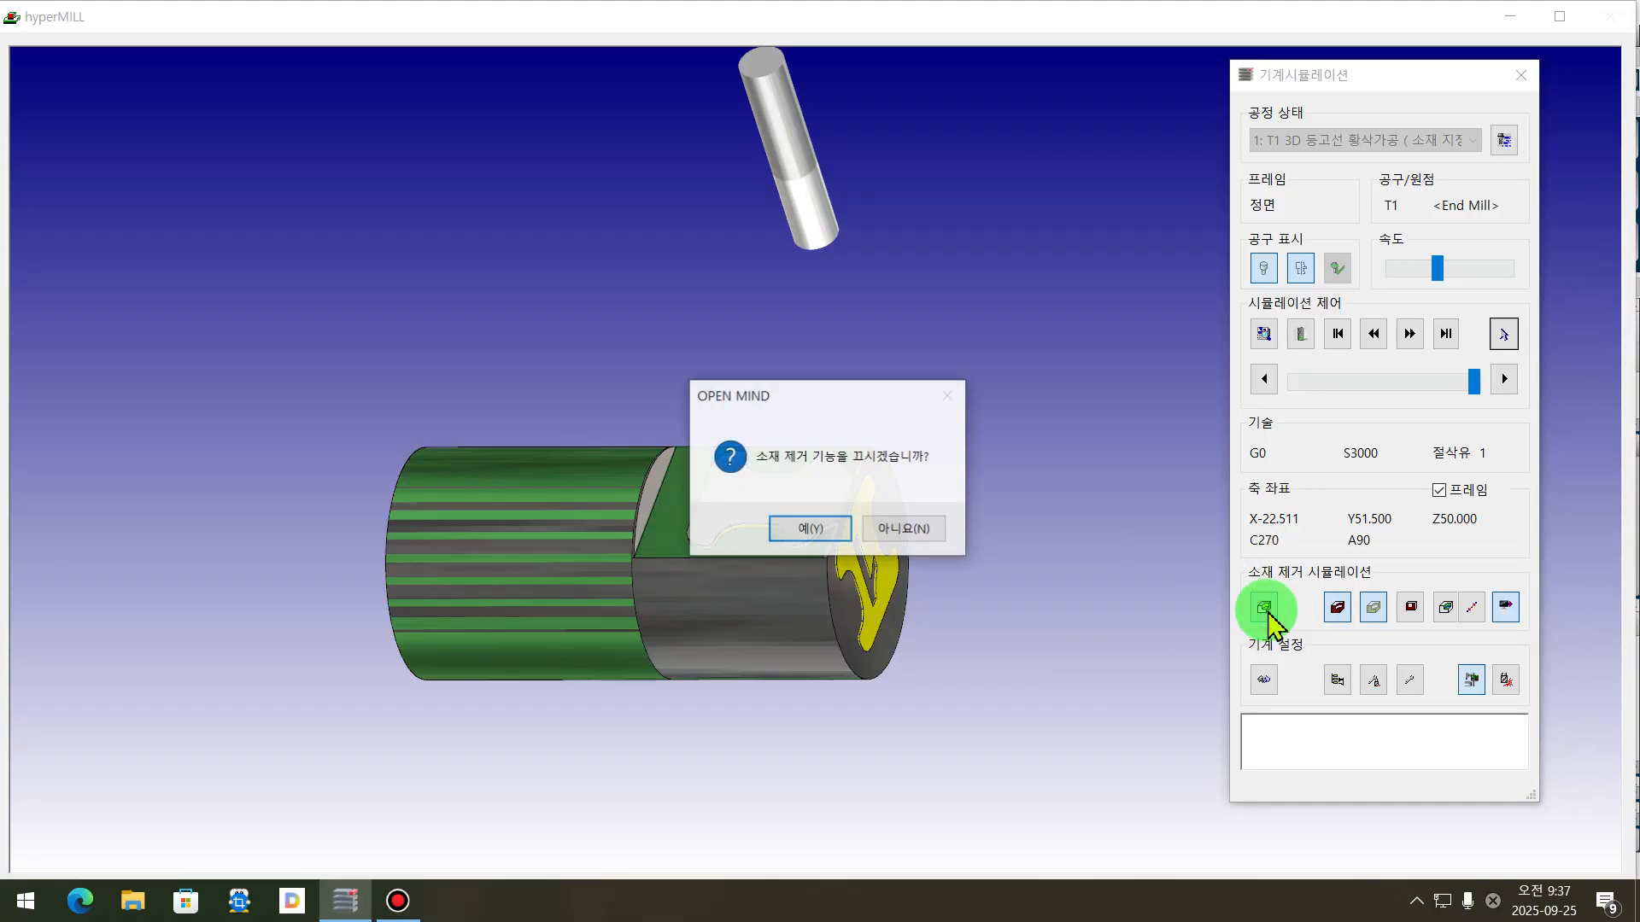
left_click(812, 524)
middle_click_drag(670, 367, 1099, 743)
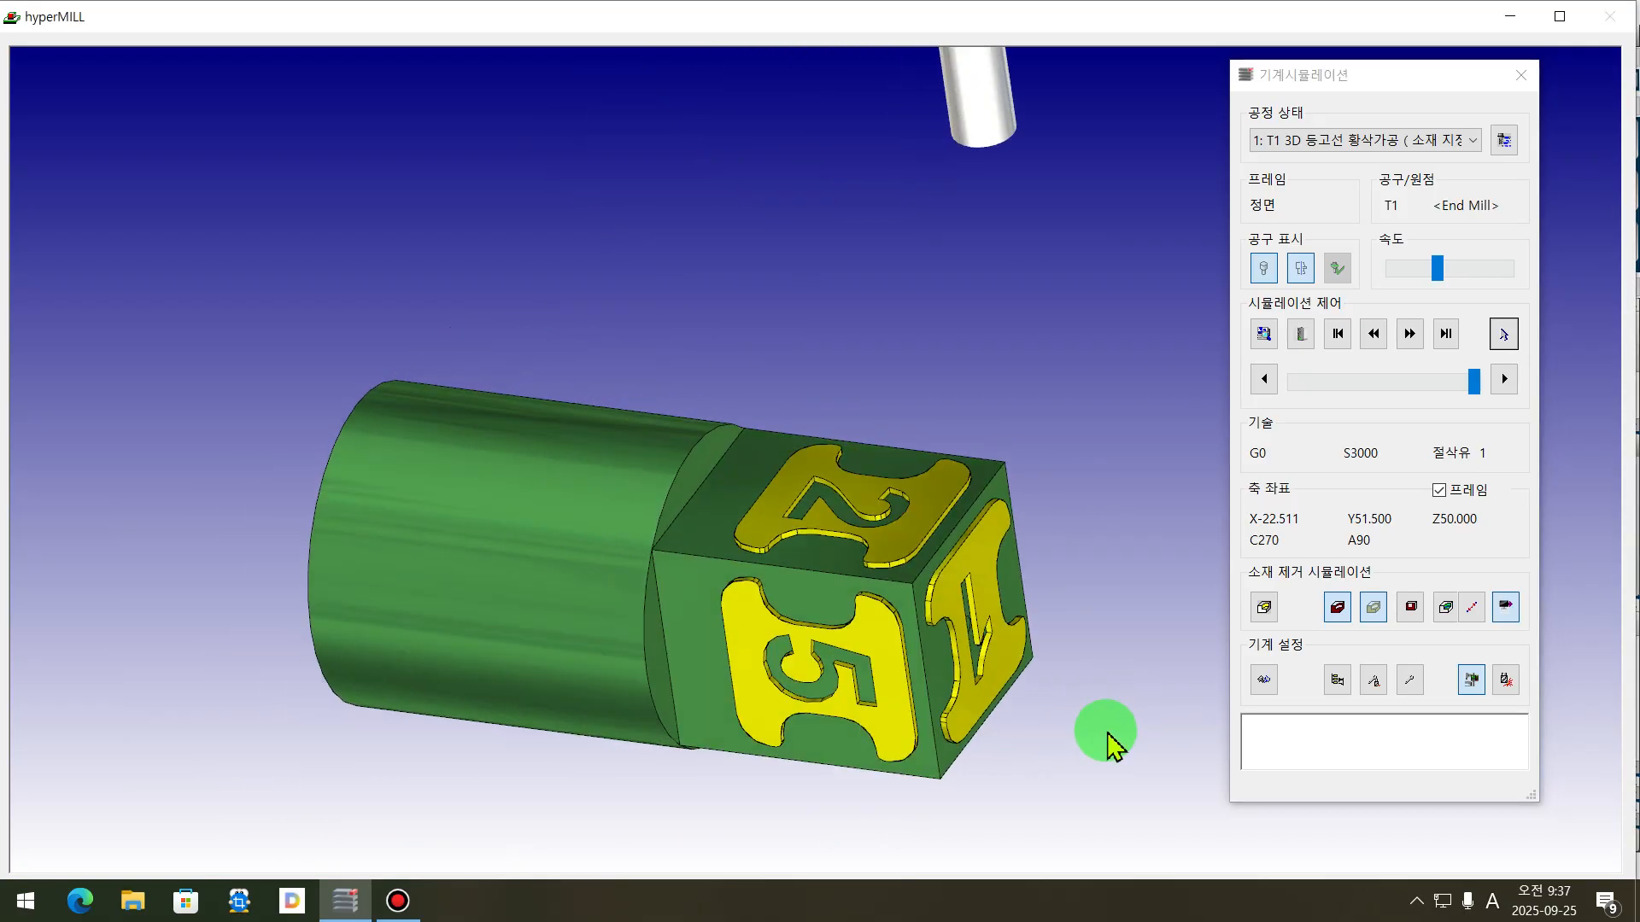
left_click(1264, 608)
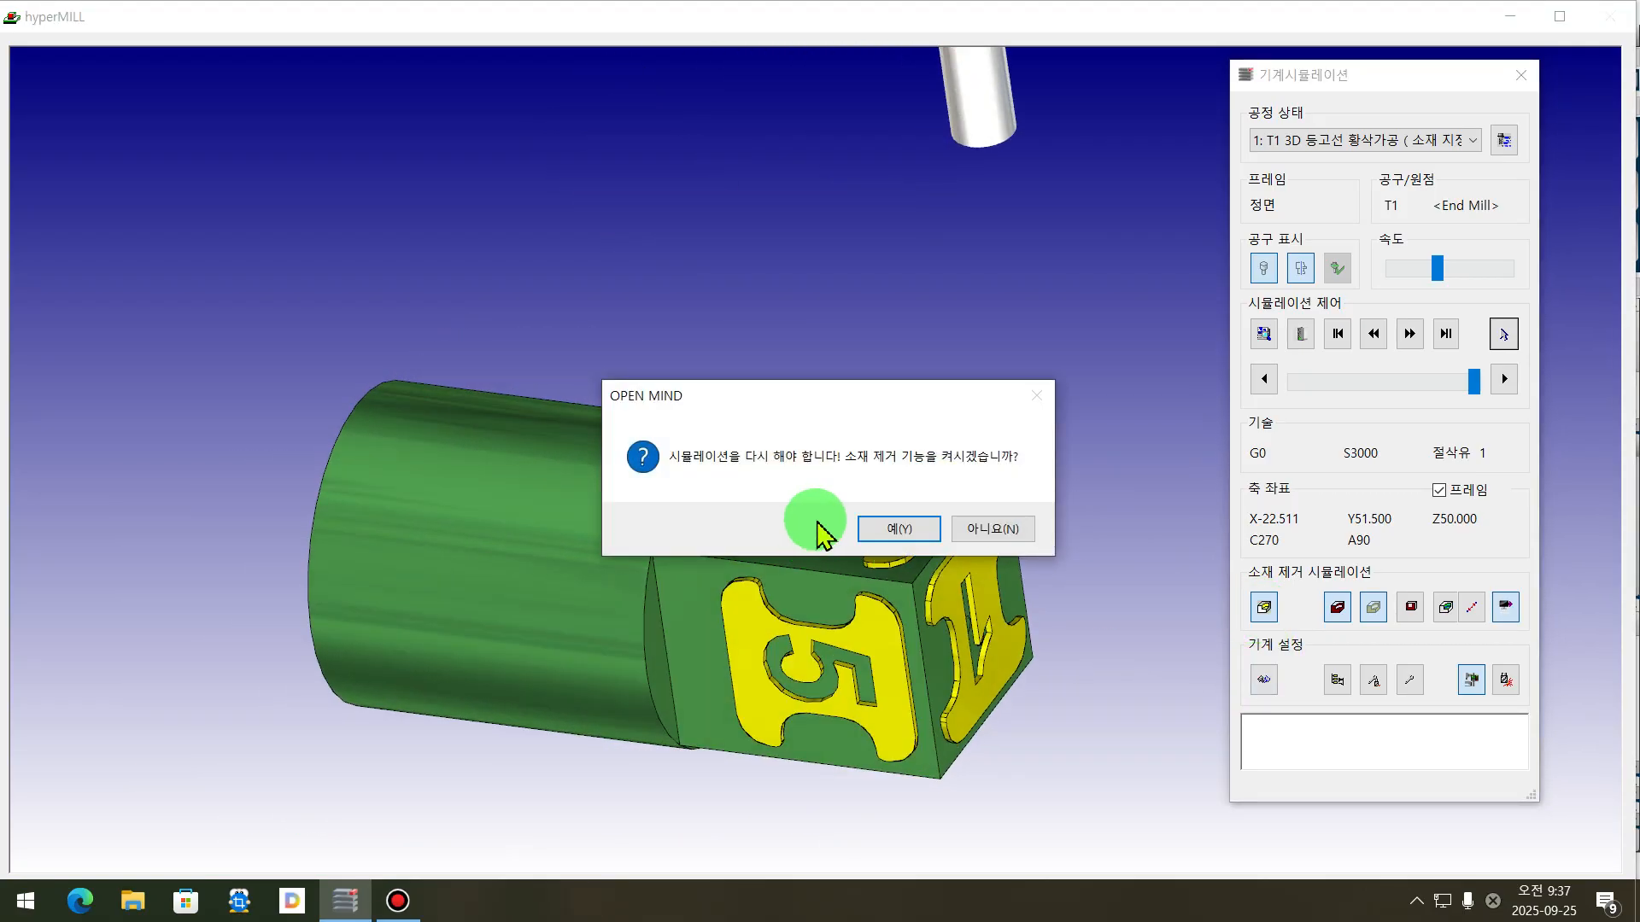
left_click(898, 529)
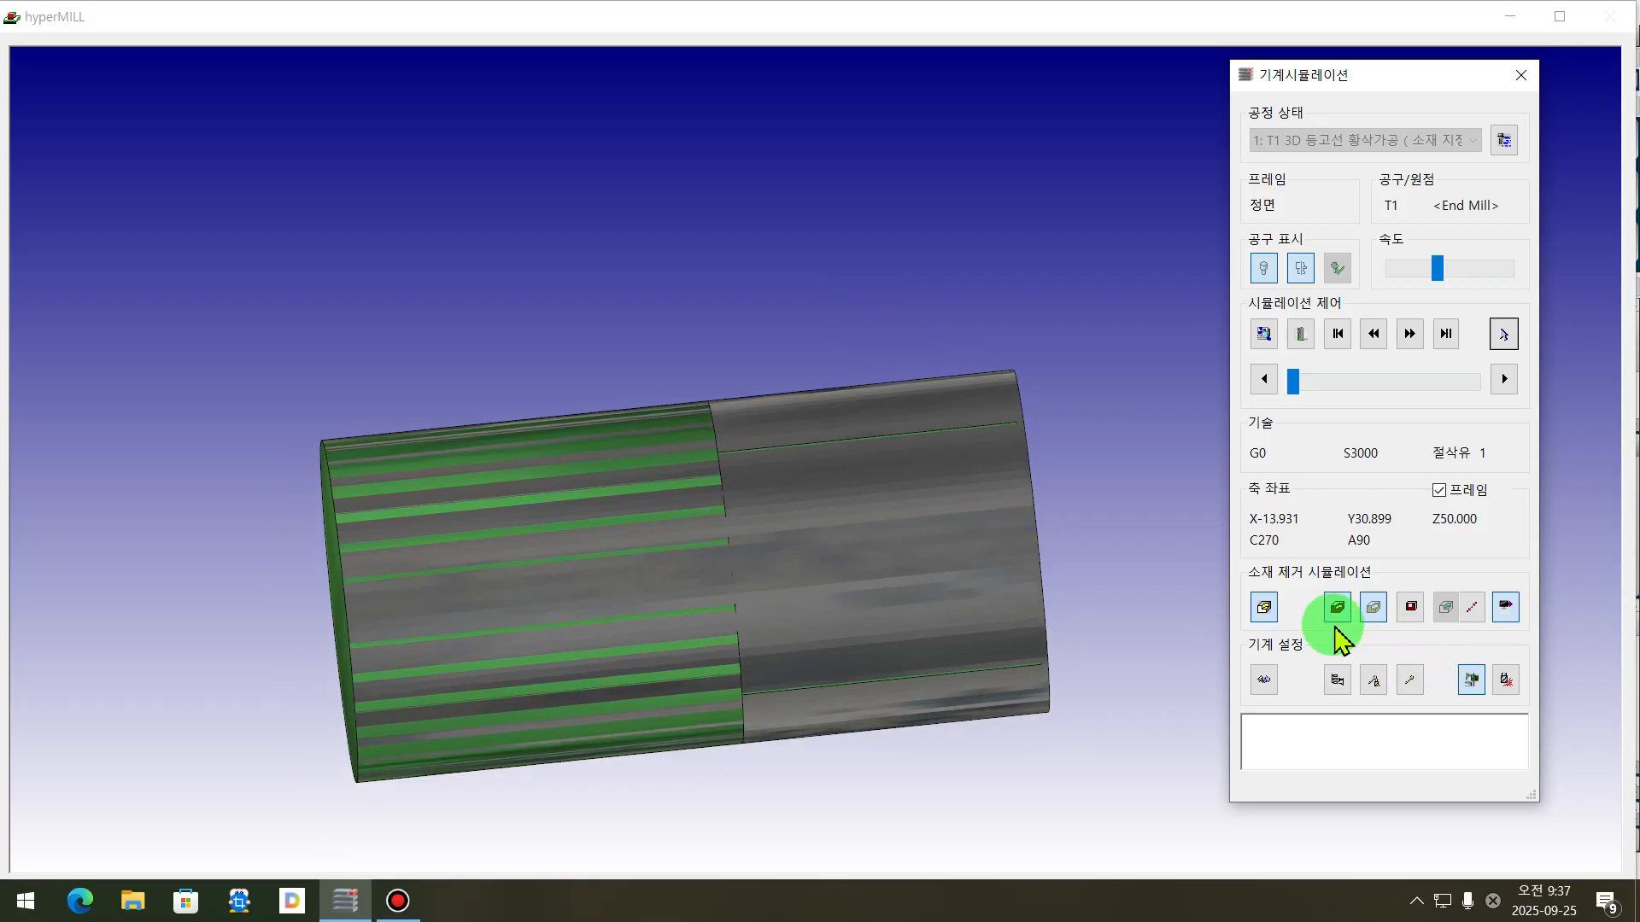
- Toggle the model display (모델 표시) in the material removal simulation, leaving the model hidden so only the cylindrical stock shows
middle_click_drag(1196, 630, 632, 400)
left_click(1367, 633)
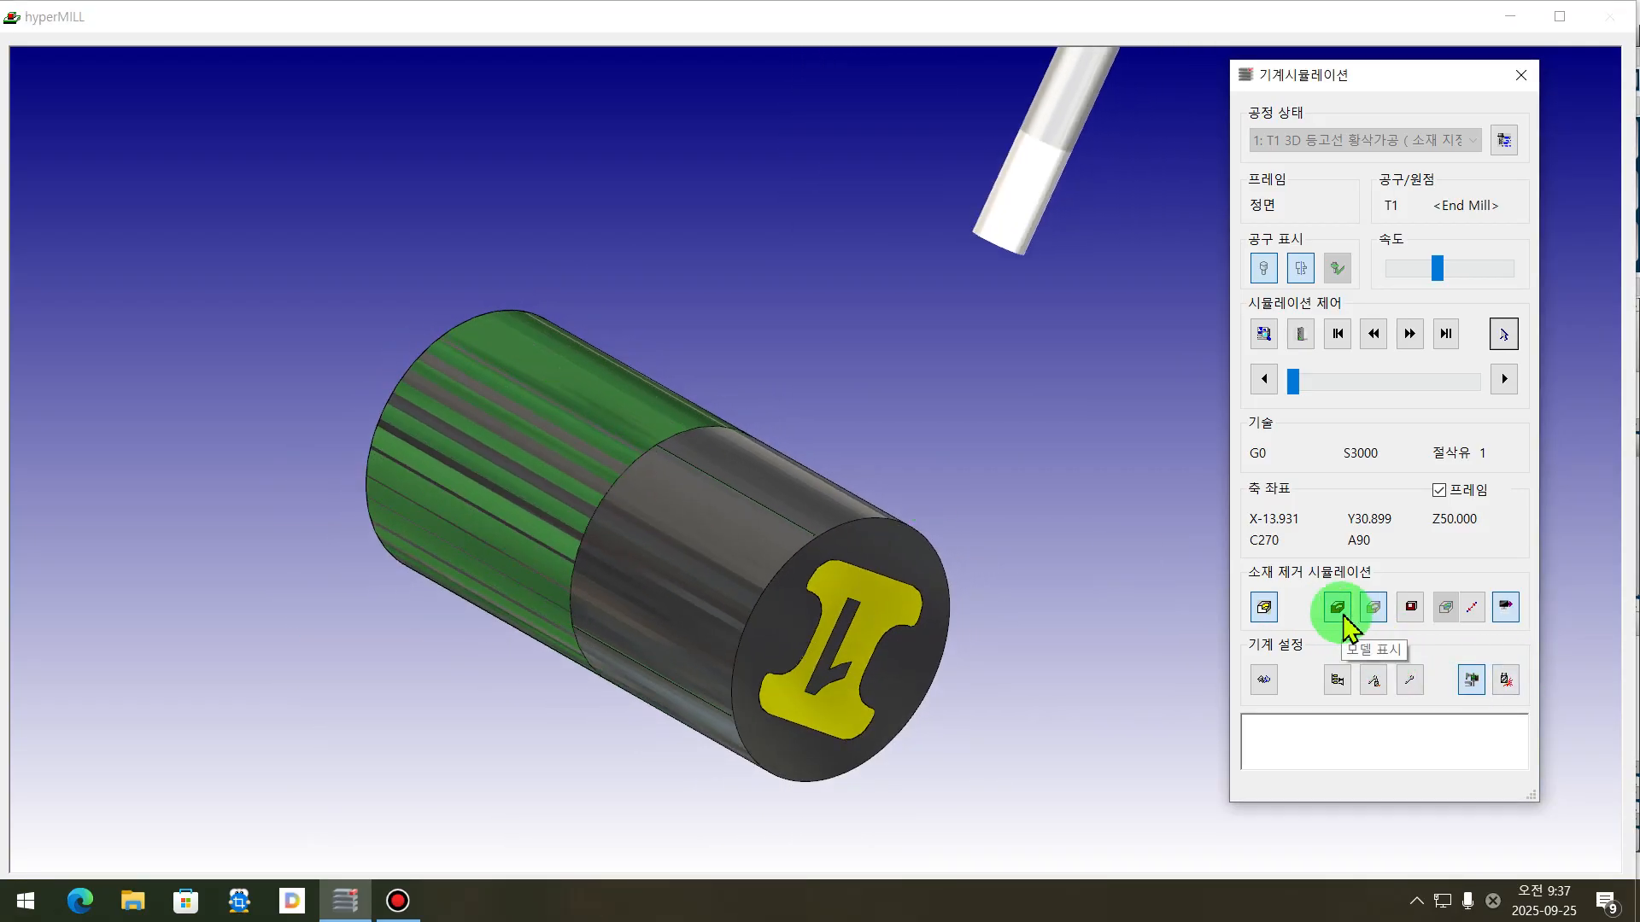
left_click(1341, 611)
left_click(1340, 612)
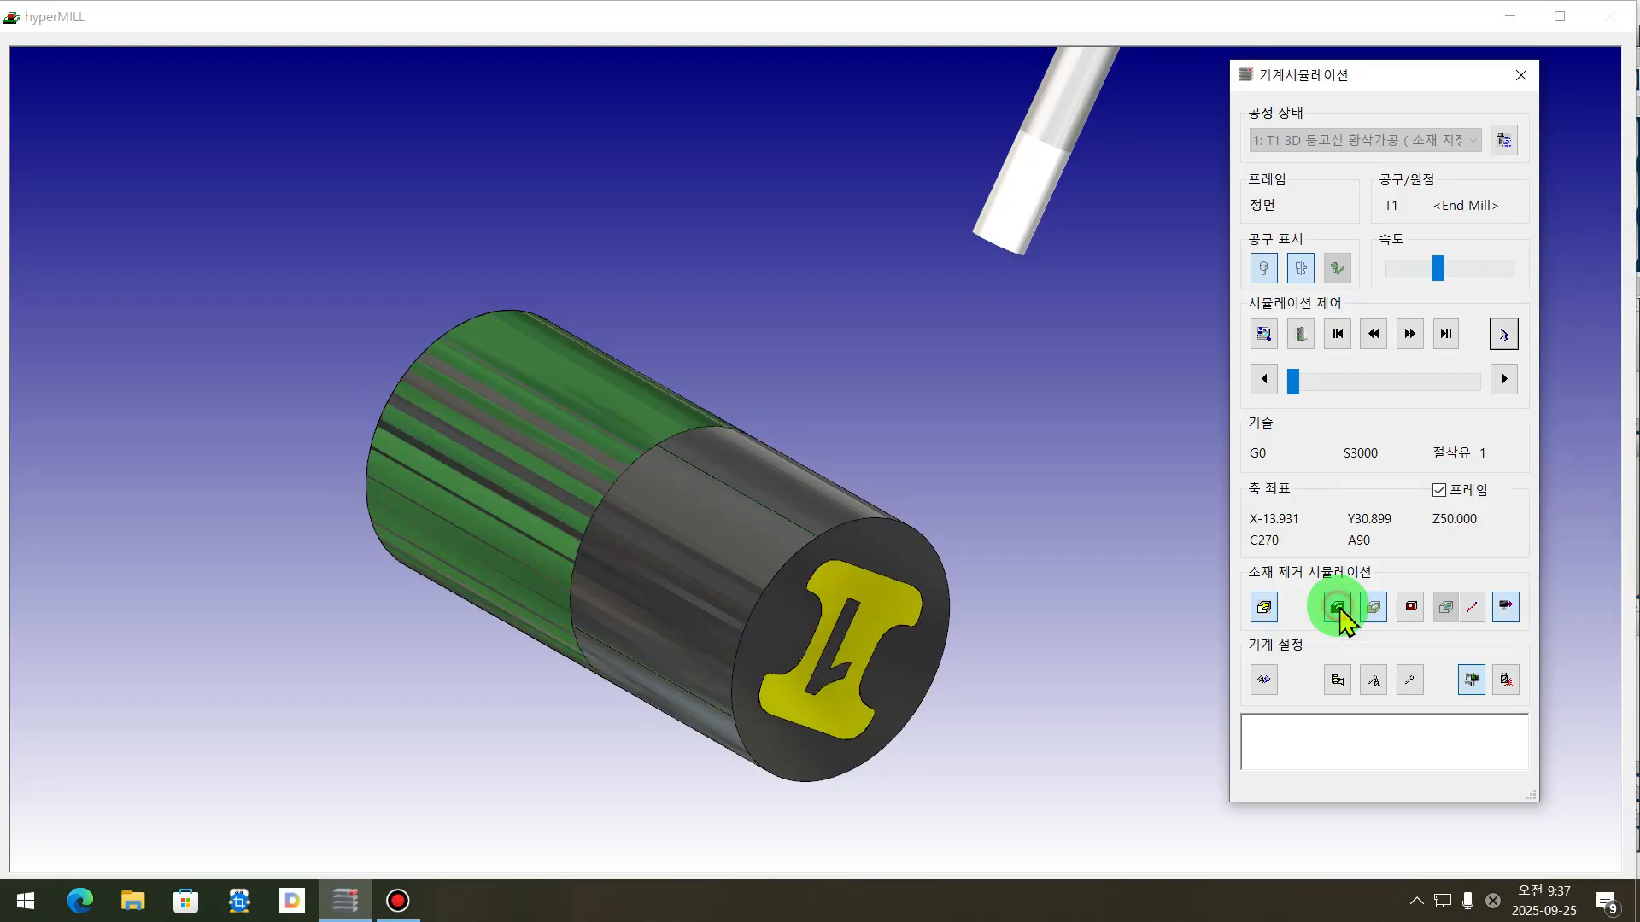
left_click(1339, 610)
left_click(1339, 610)
left_click(1339, 610)
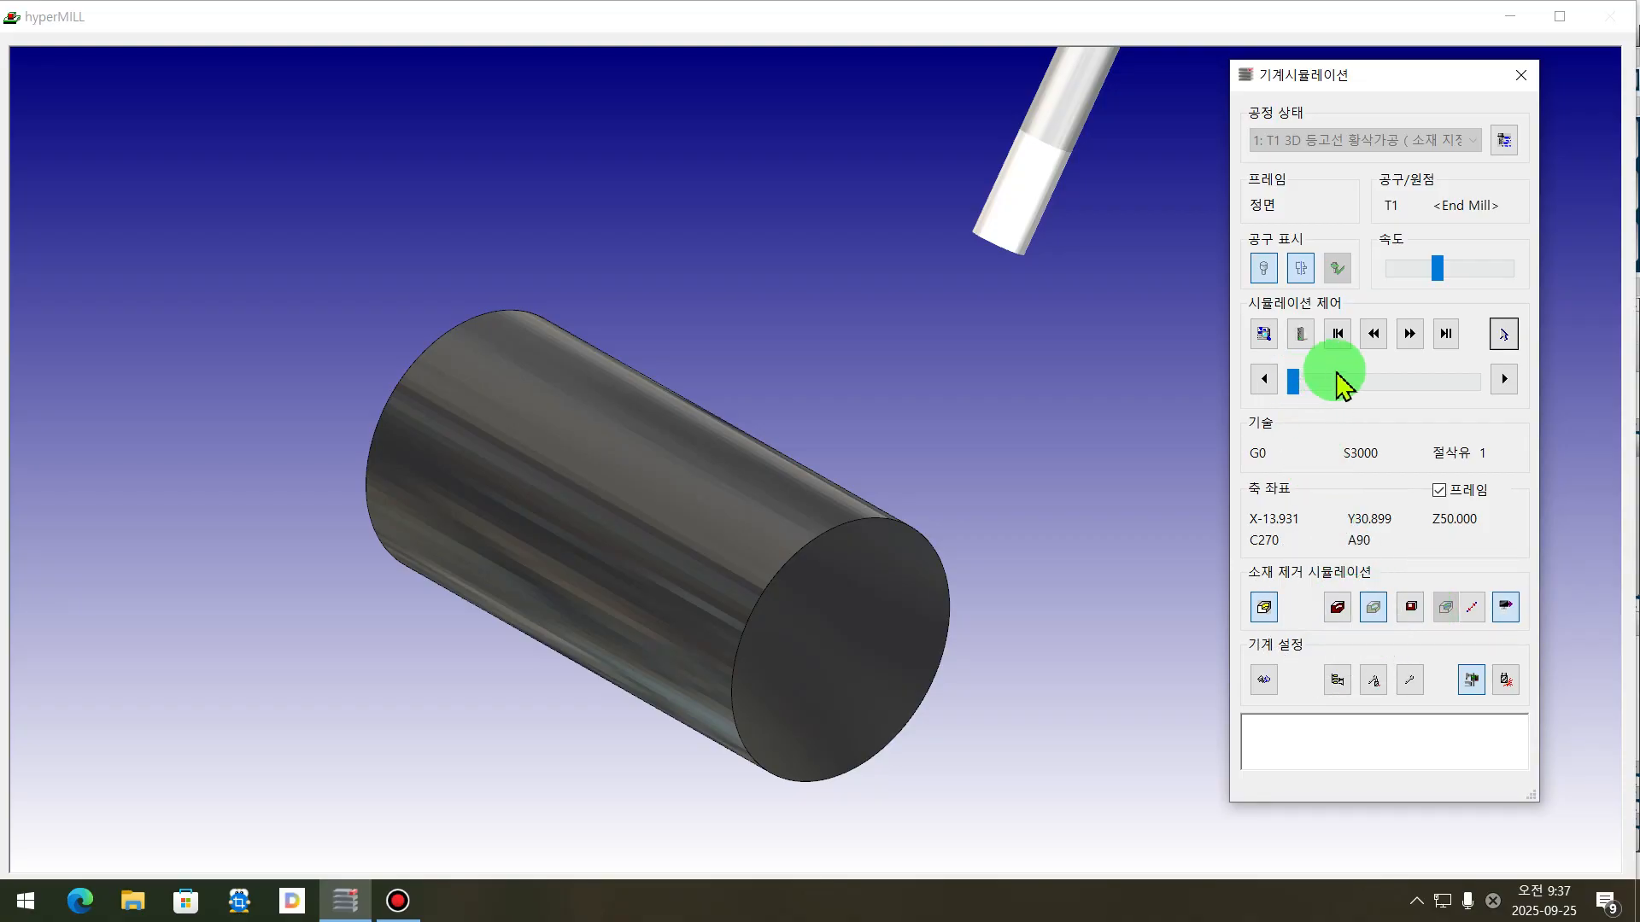
- Lower the playback speed, start the machine simulation, and examine the end mill's first passes into the stock
left_click(1435, 270)
left_click_drag(1409, 282, 1407, 284)
left_click(1410, 333)
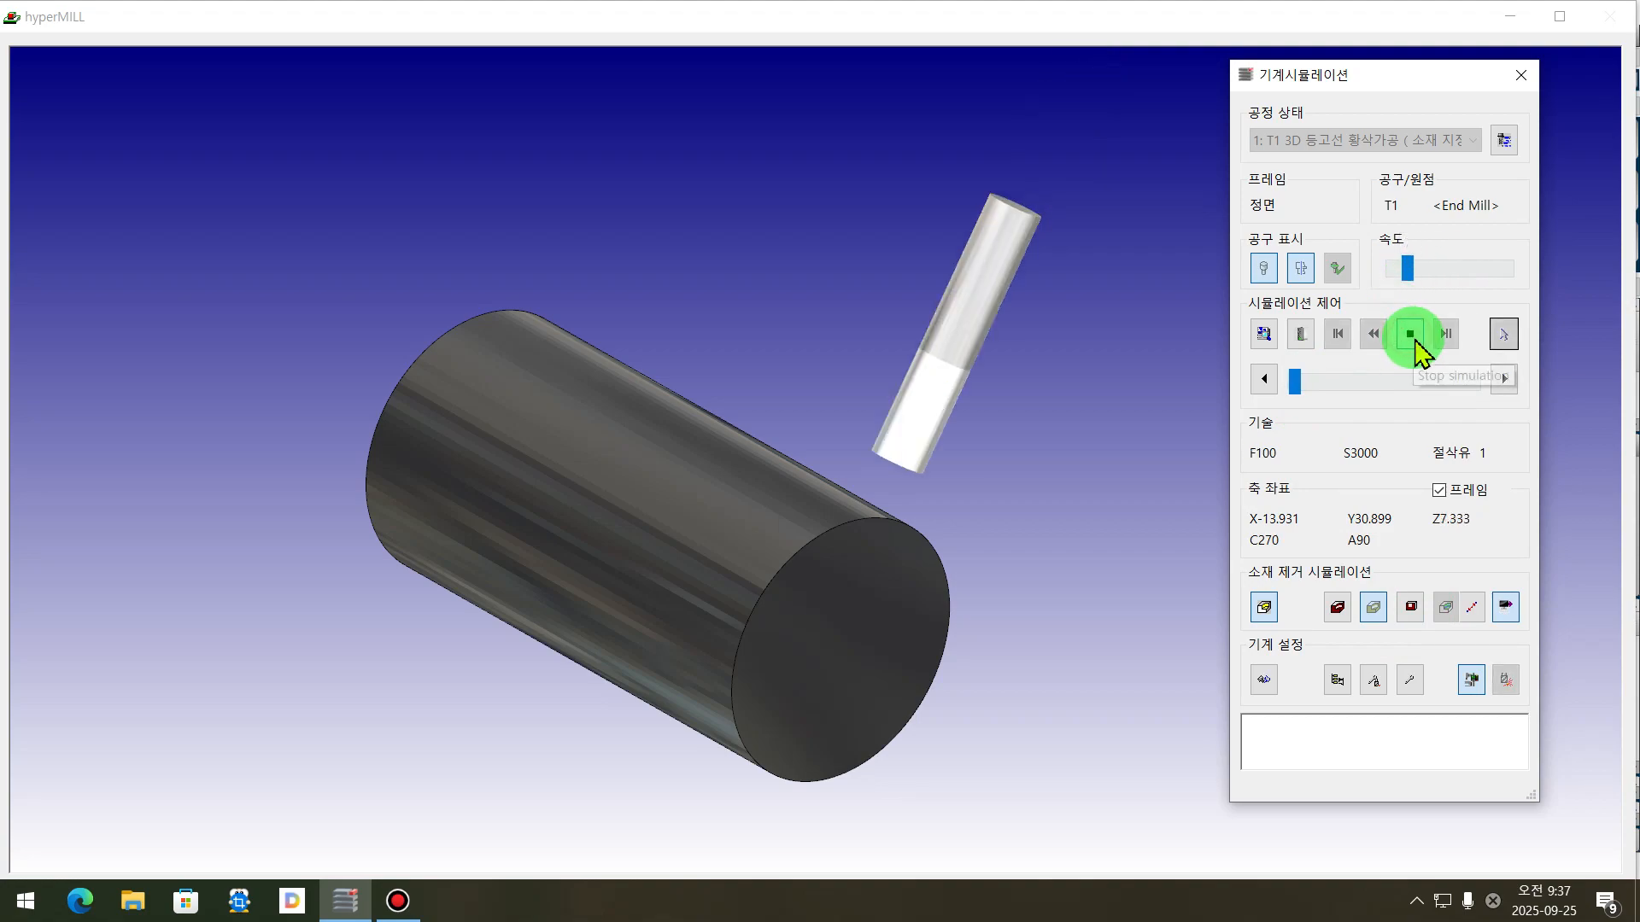
left_click_drag(885, 679, 986, 693)
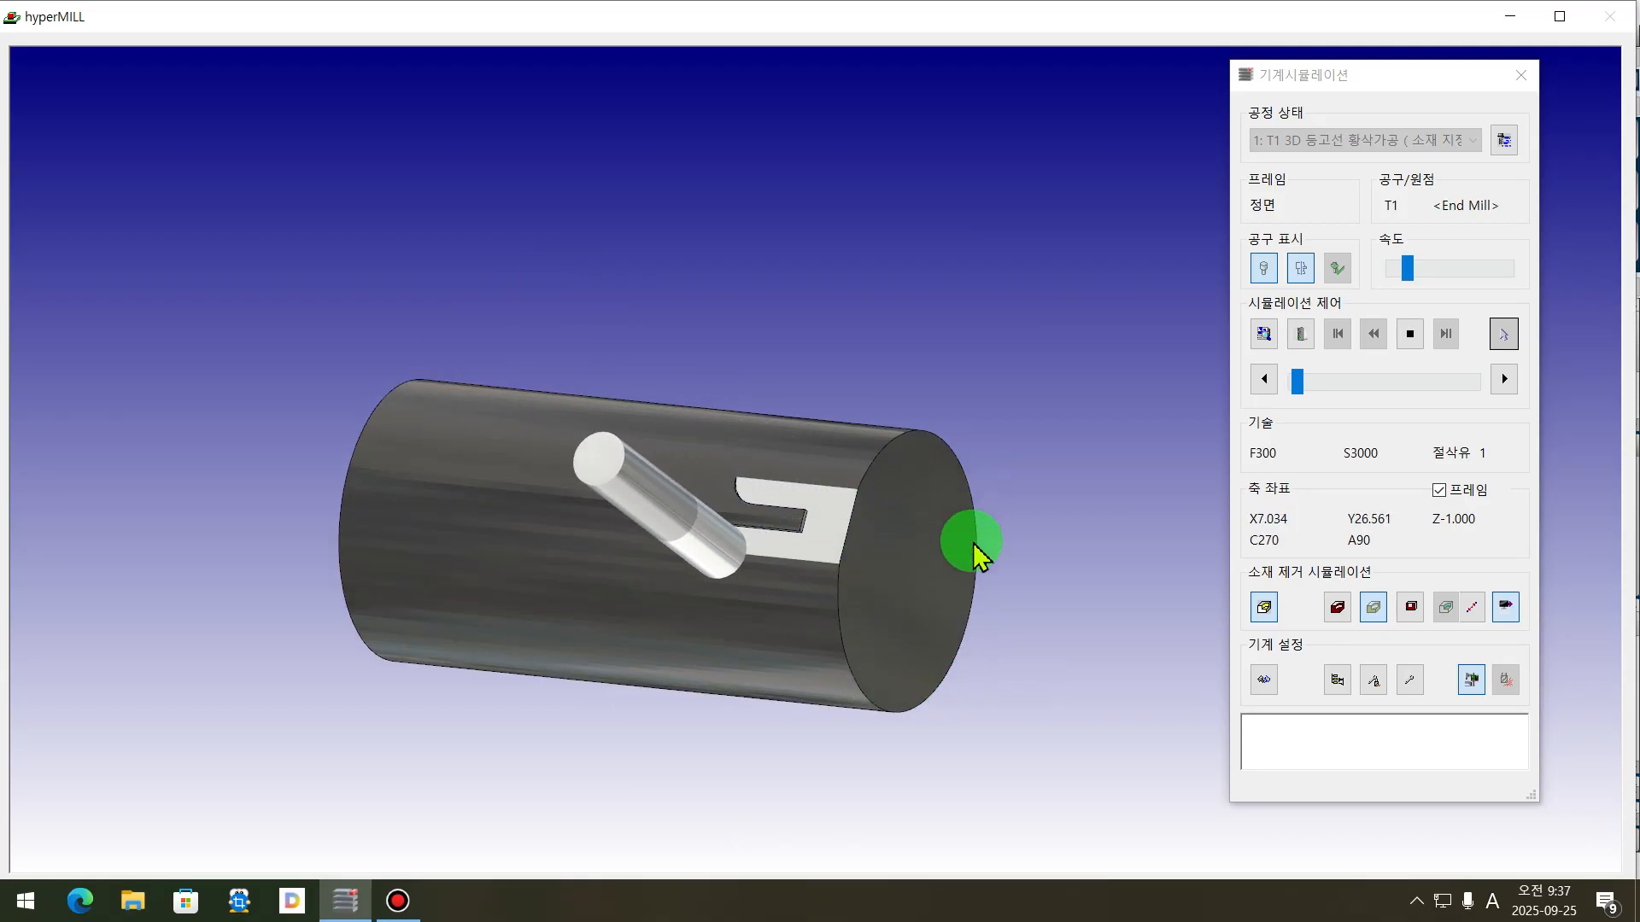
left_click(1501, 751)
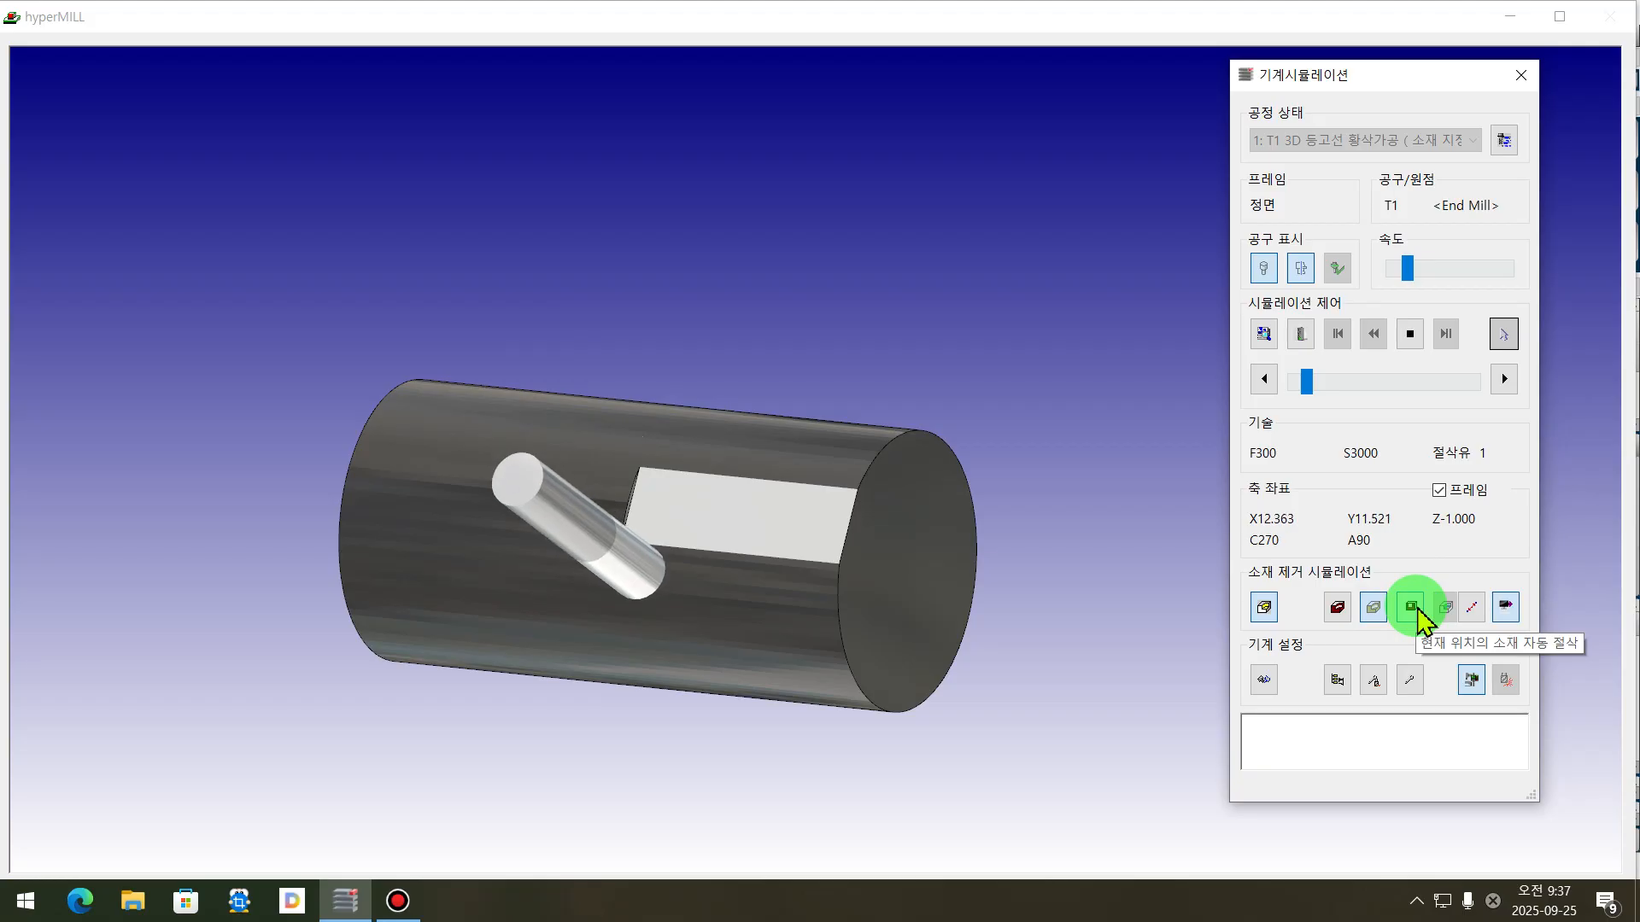
- Cycle through the automatic stock sectioning modes at the current position (현재 위치의 소재 자동 절삭), examine the cut sections, and restore the full stock
left_click(1410, 608)
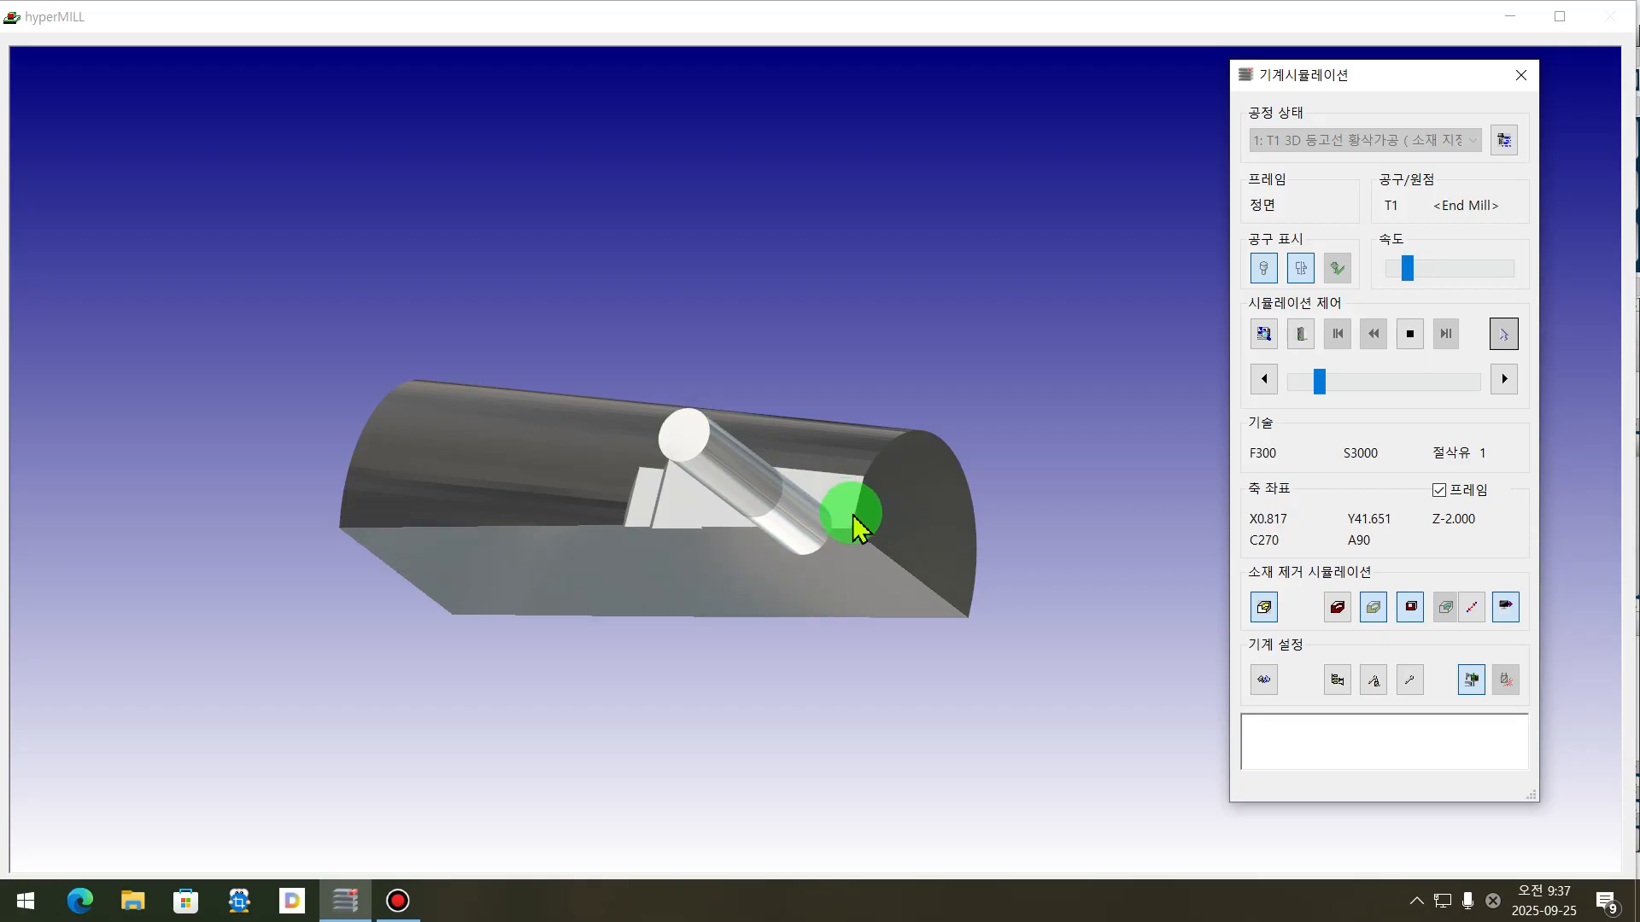
middle_click_drag(871, 728, 959, 714)
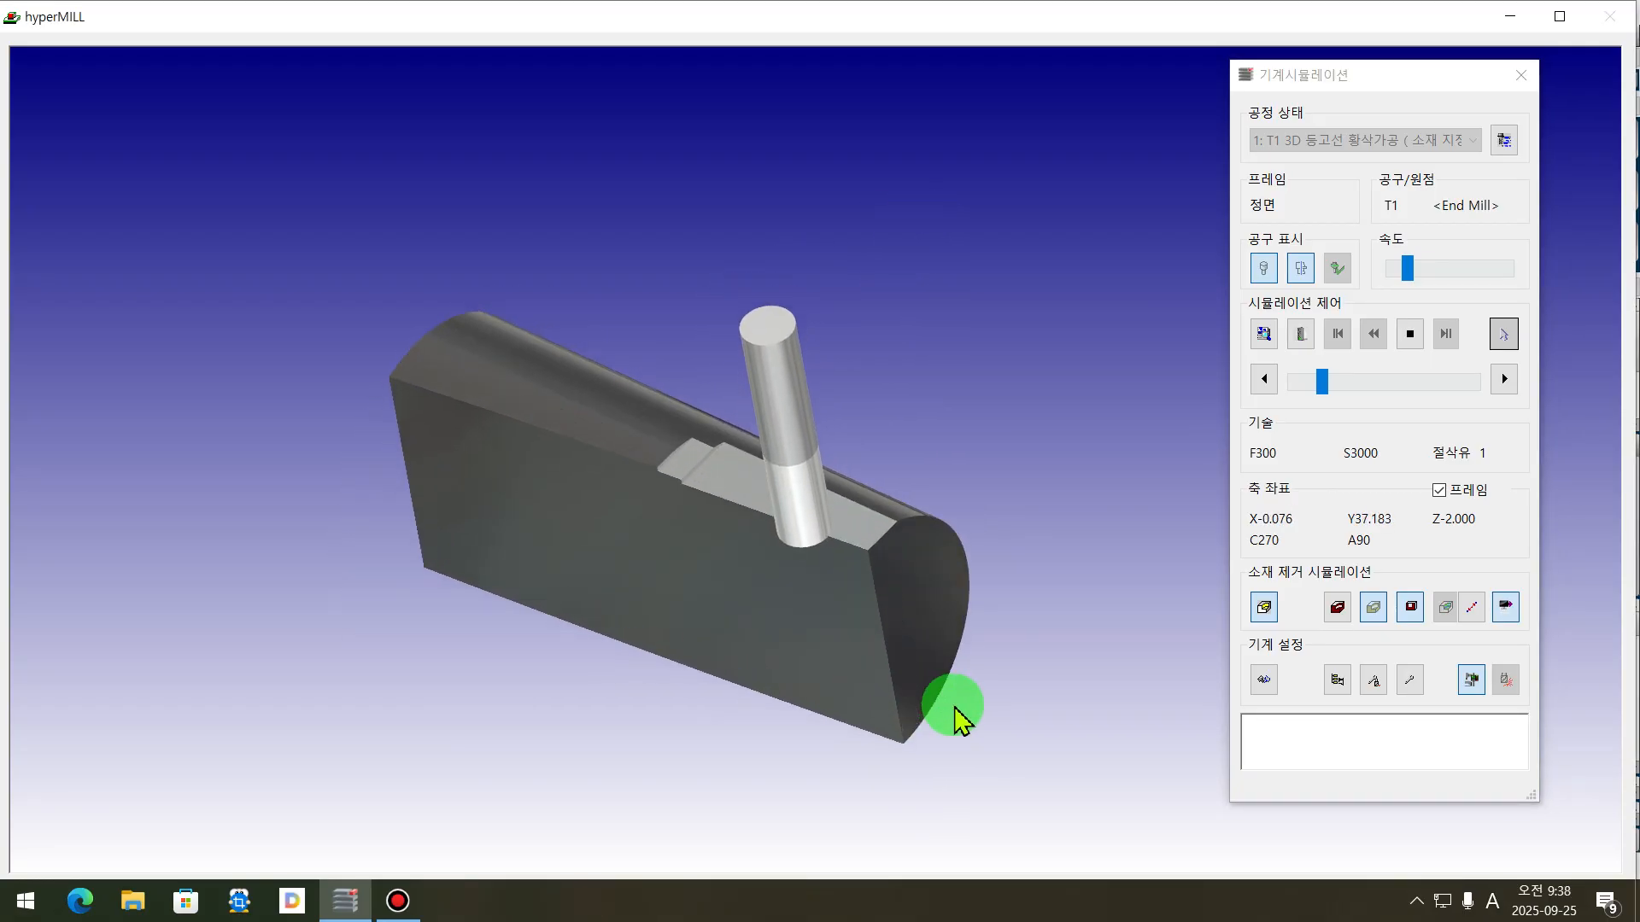
middle_click_drag(797, 575, 959, 633)
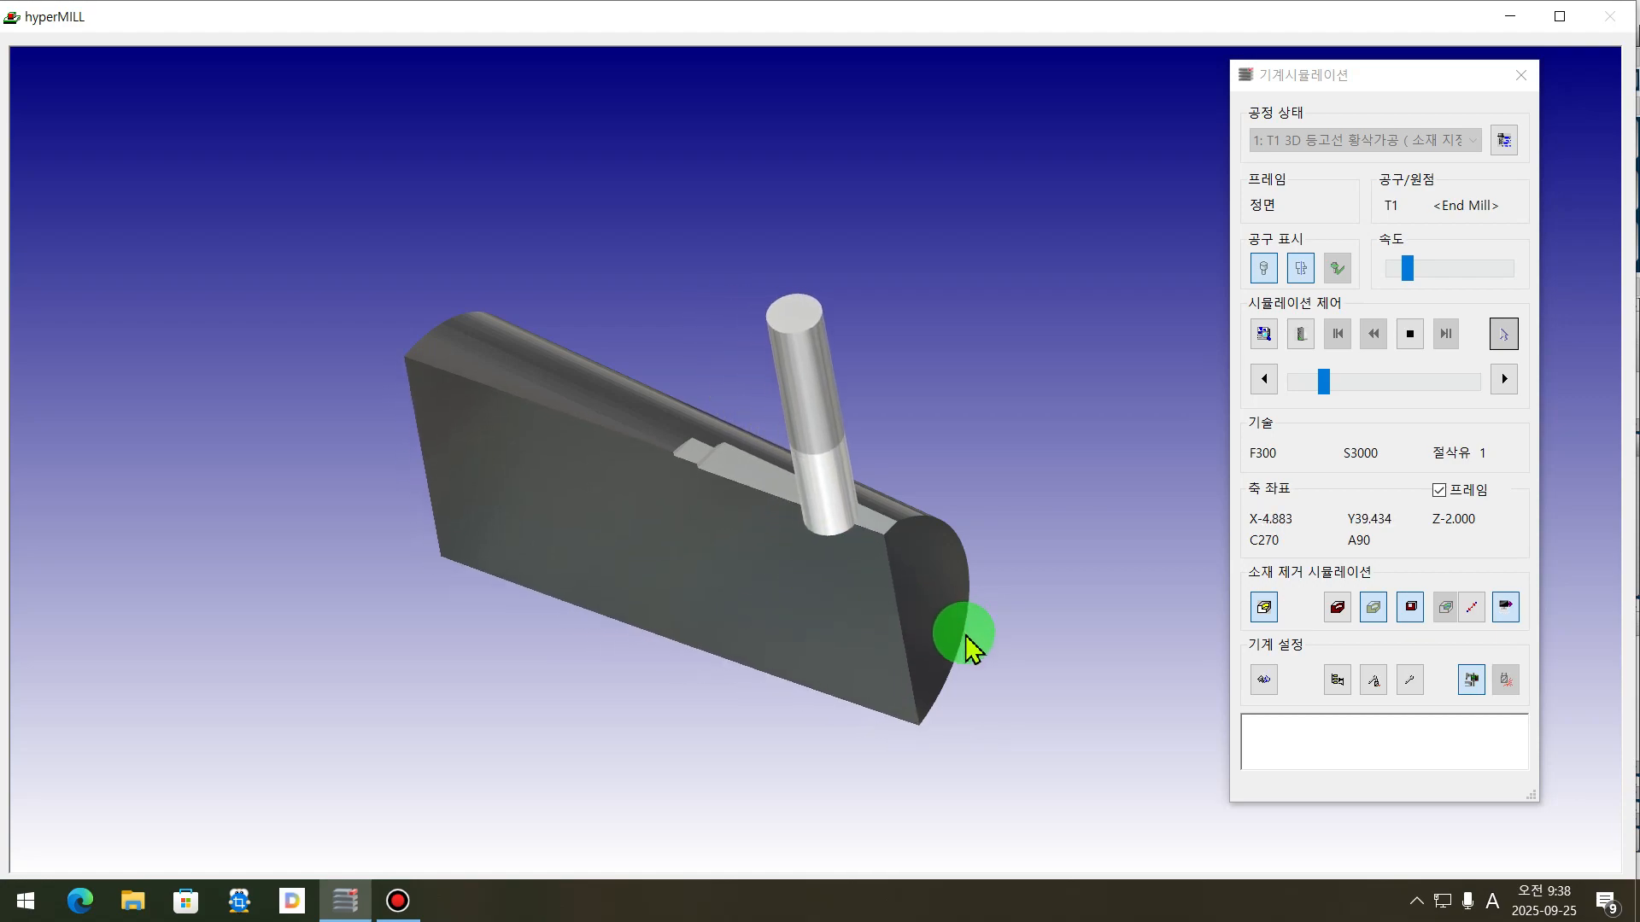
left_click(1281, 757)
left_click(1410, 607)
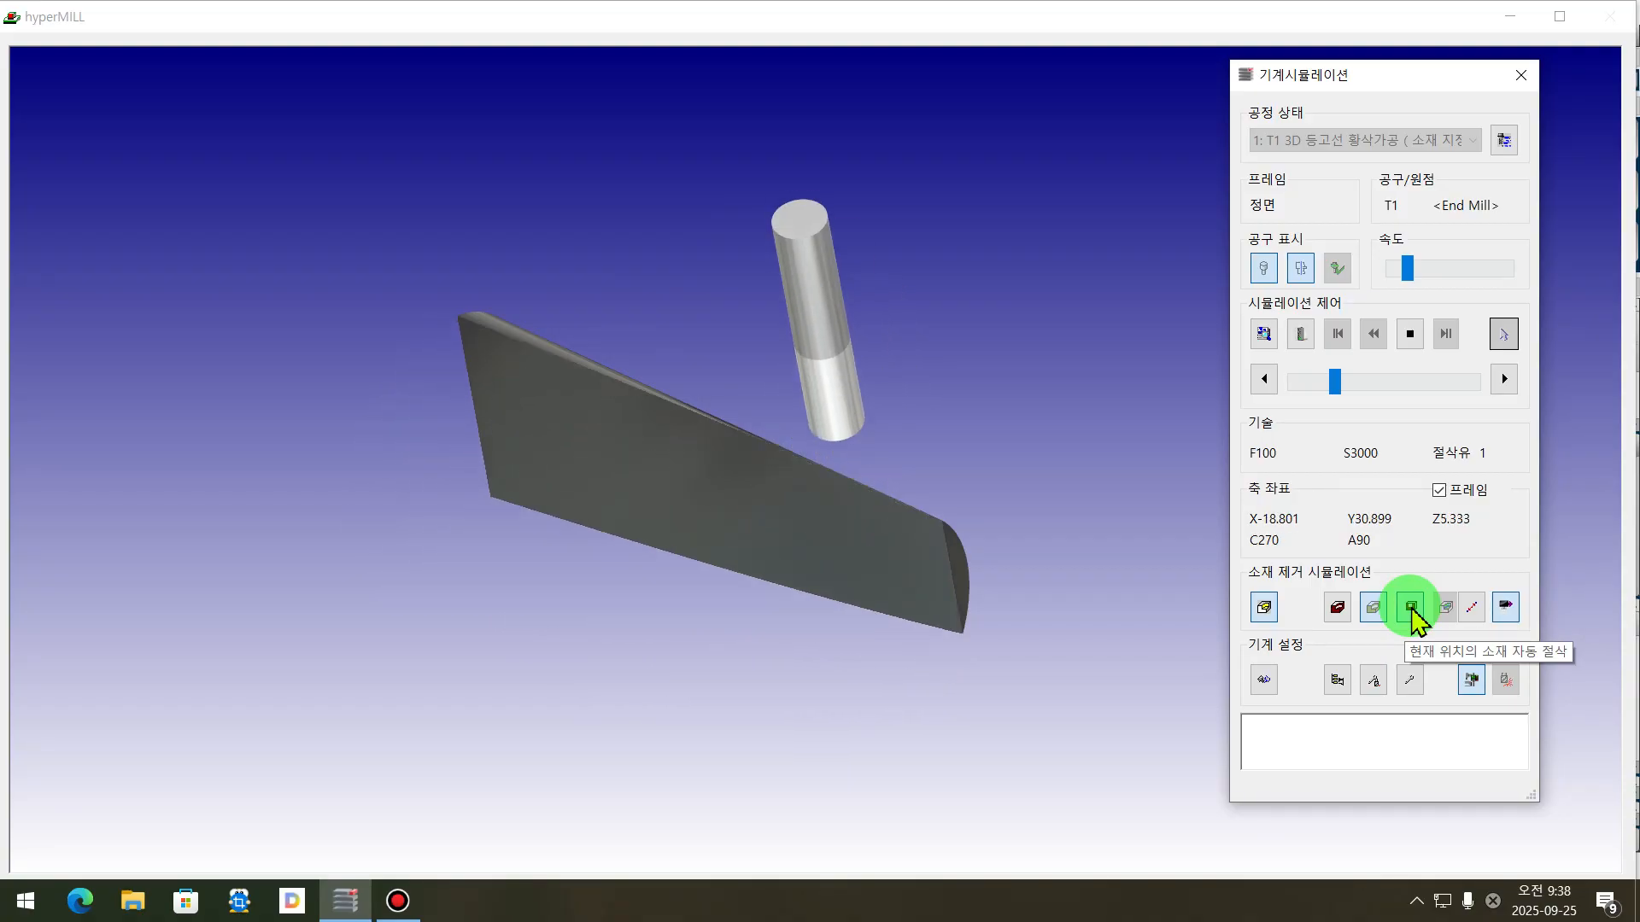
left_click(1411, 607)
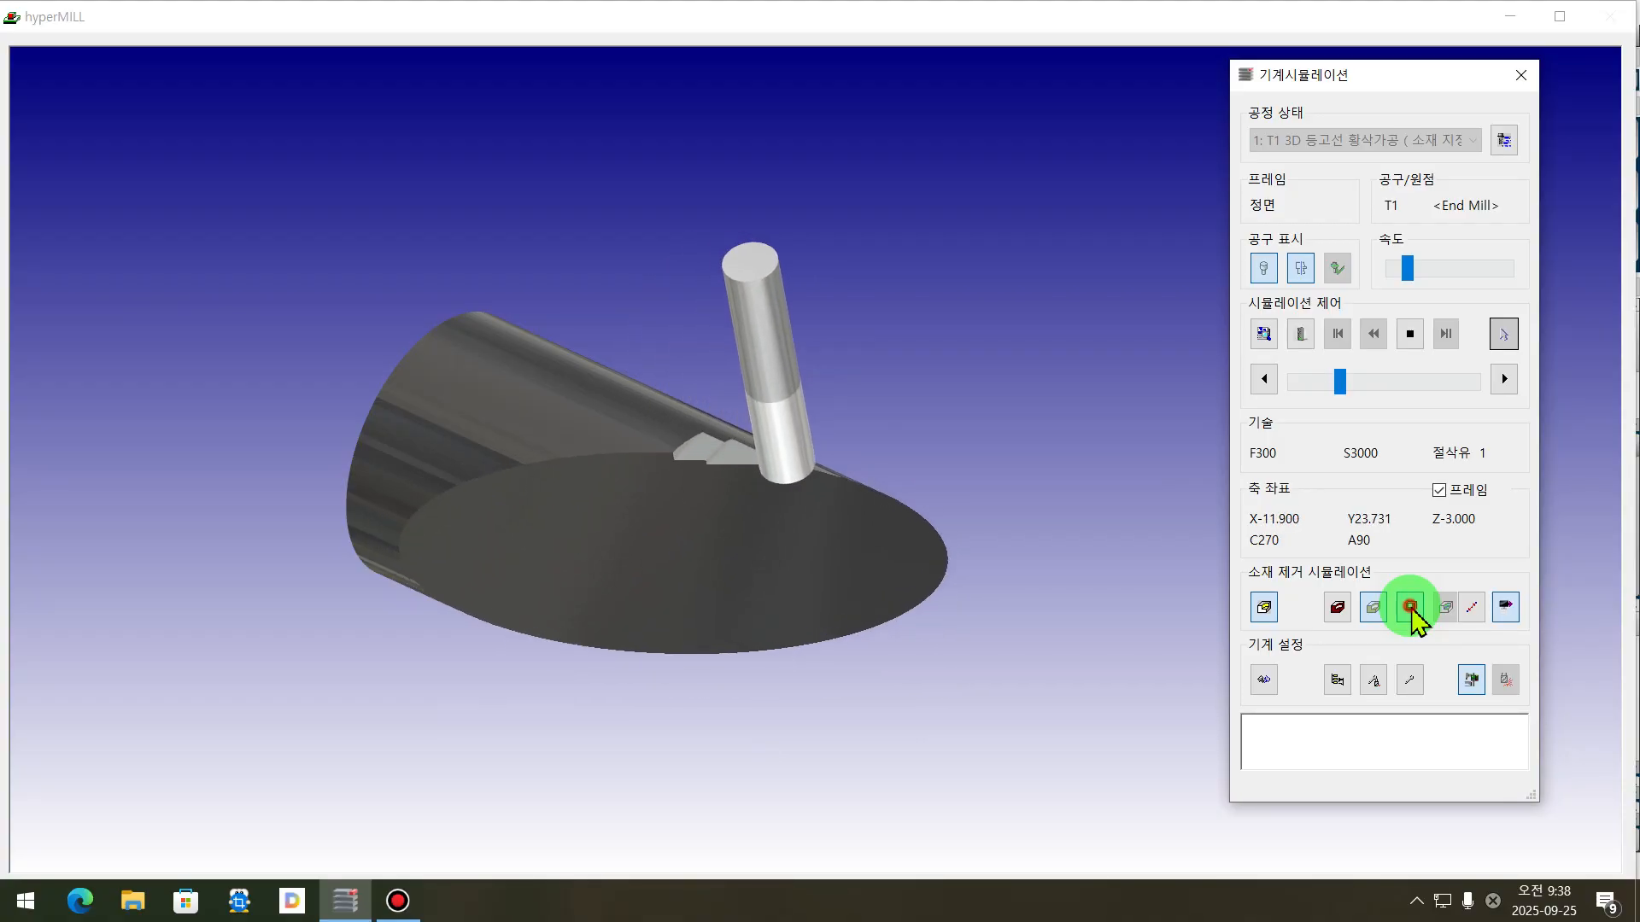
left_click(1411, 608)
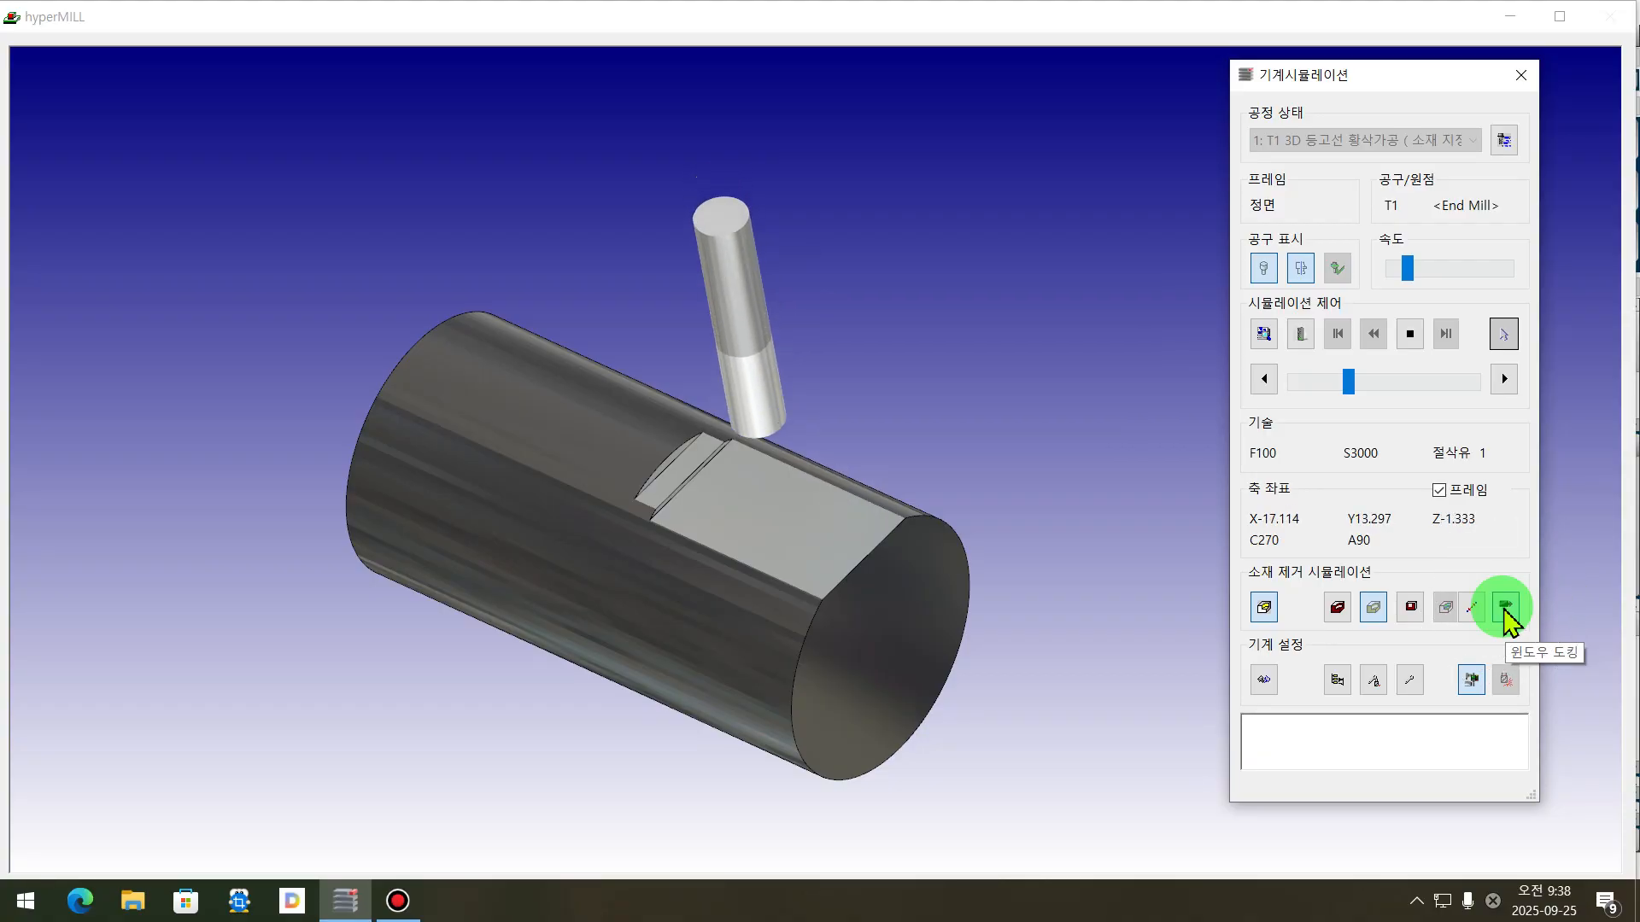
- Use window docking (윈도우 도킹) to view the running simulation in the main modelling window, and return it to its separate window
left_click(1505, 609)
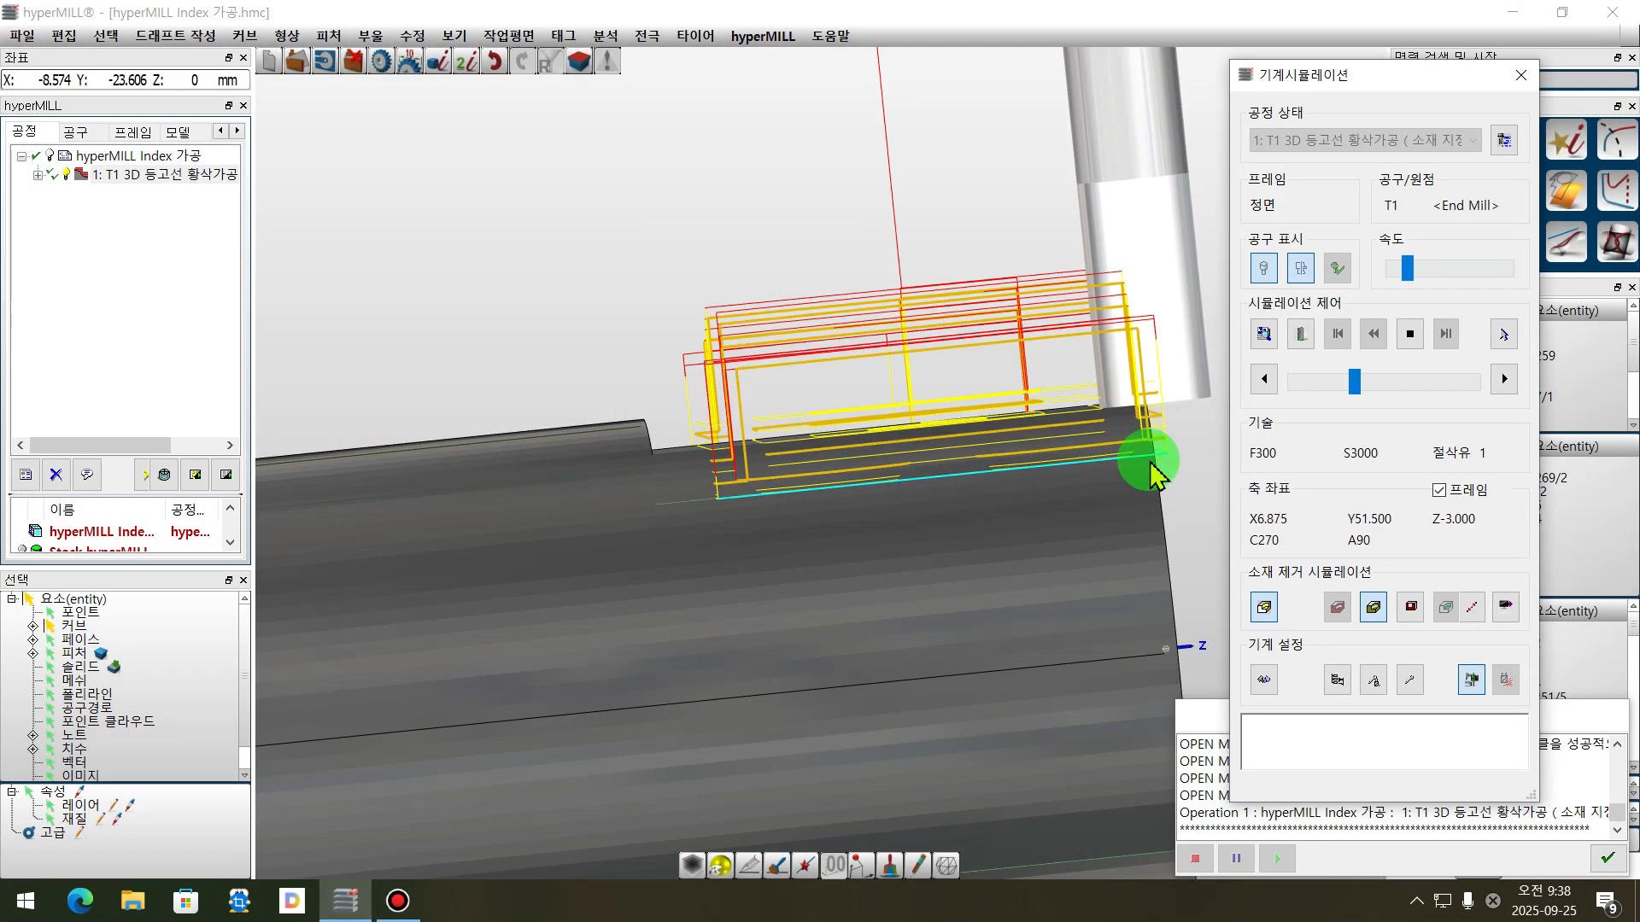
left_click(1505, 608)
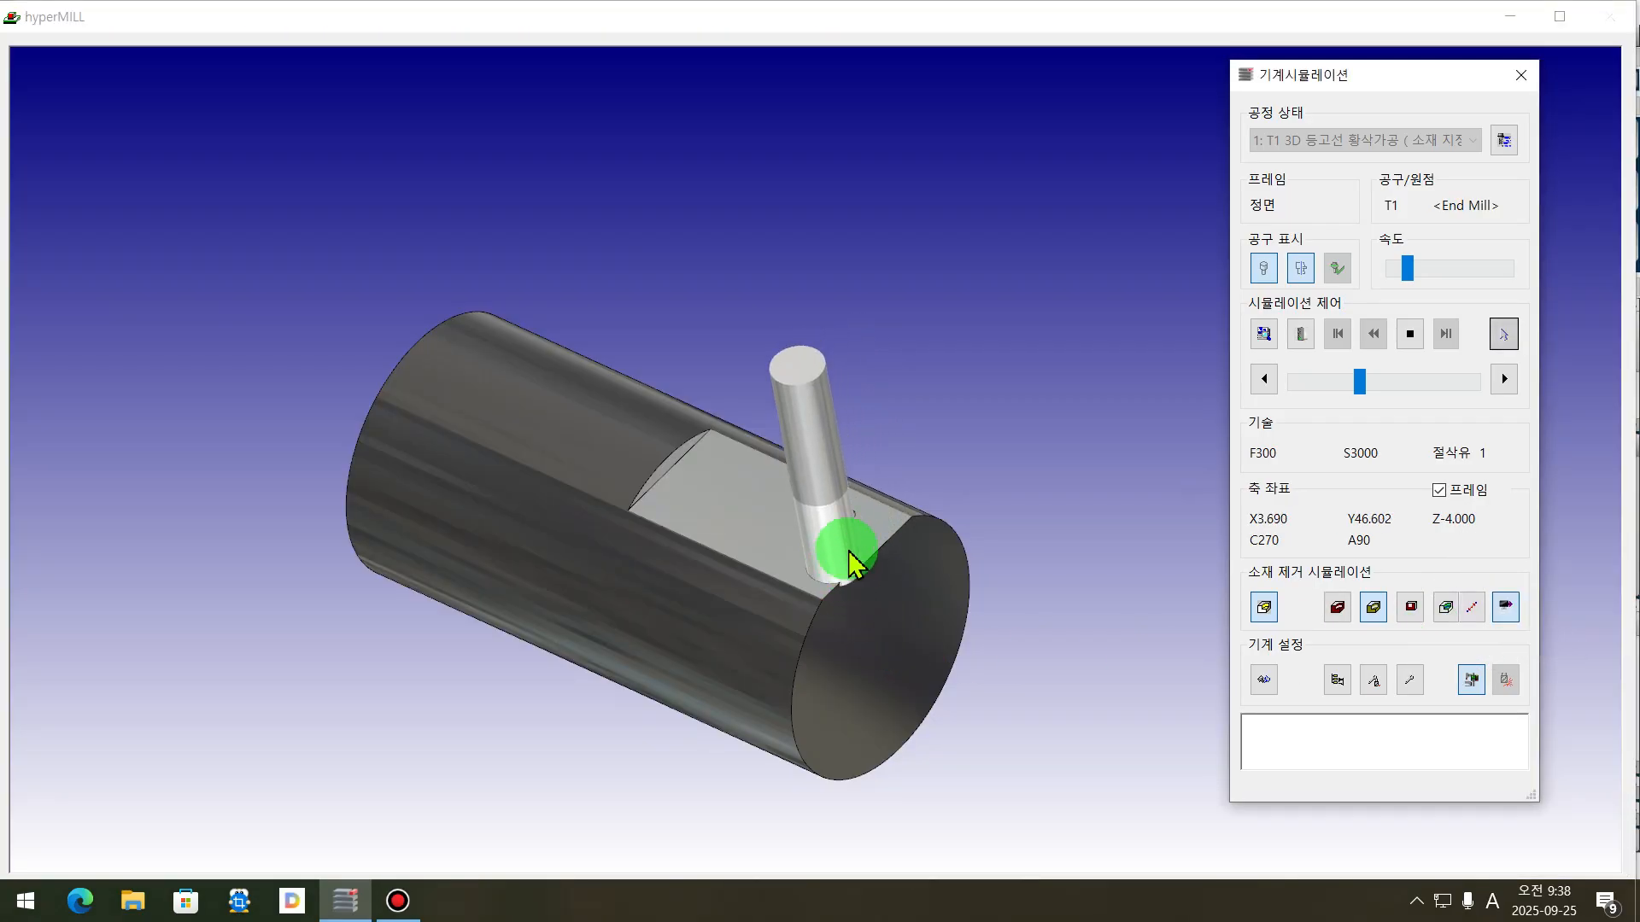
- Check the residual material display (잔삭 영역 표시), advance the machine simulation to its end, and close it
left_click(1445, 608)
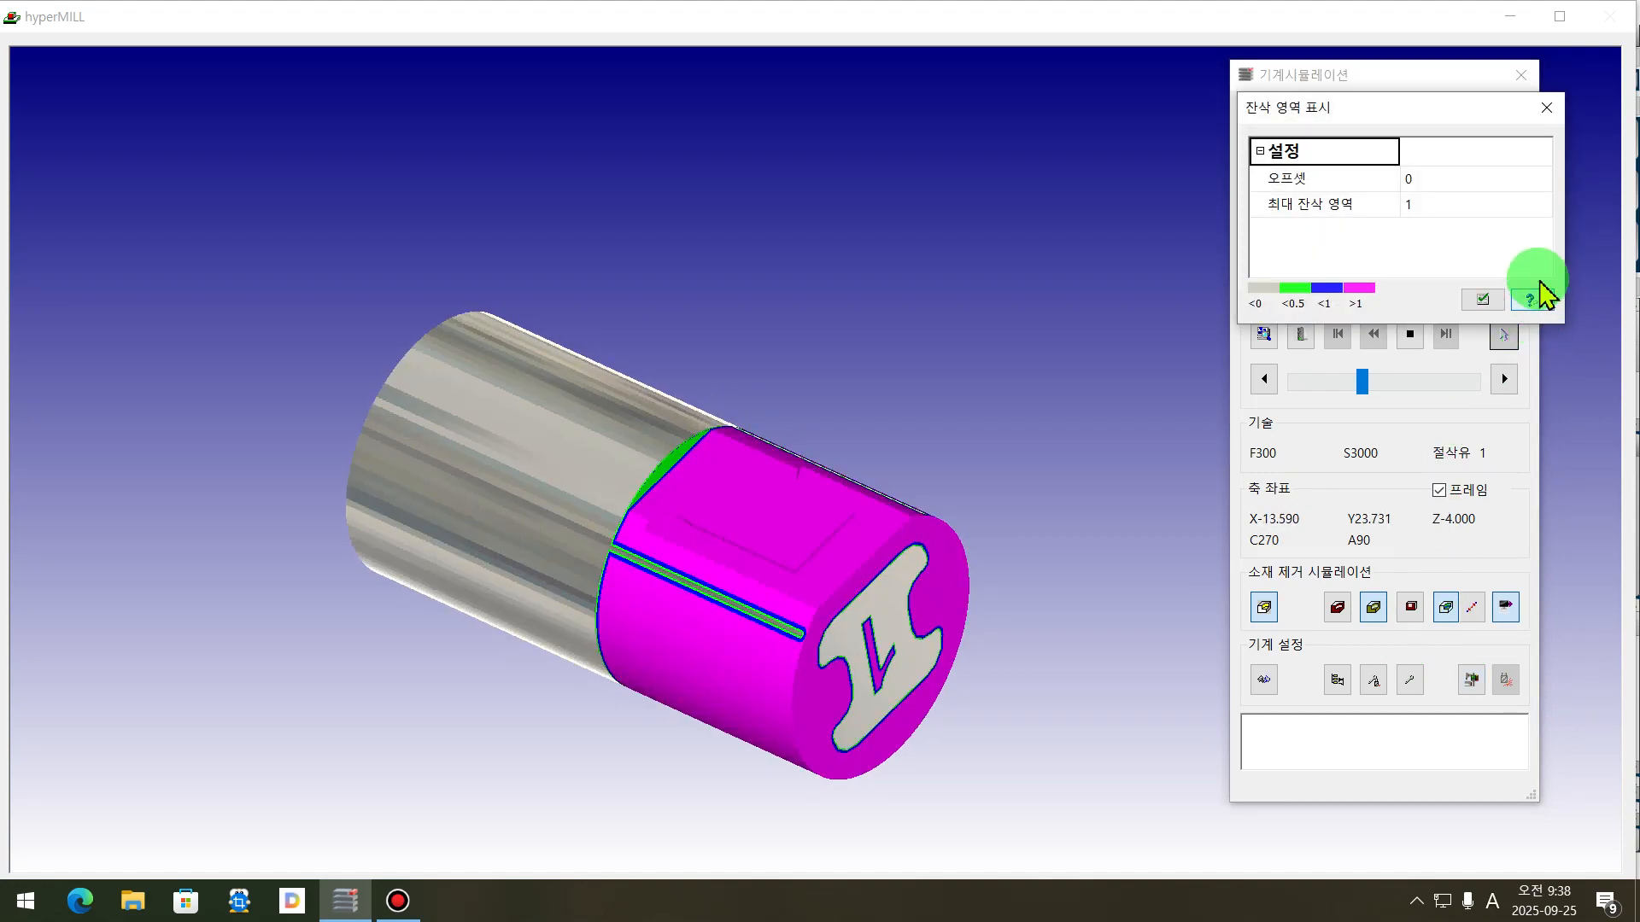
left_click(1547, 111)
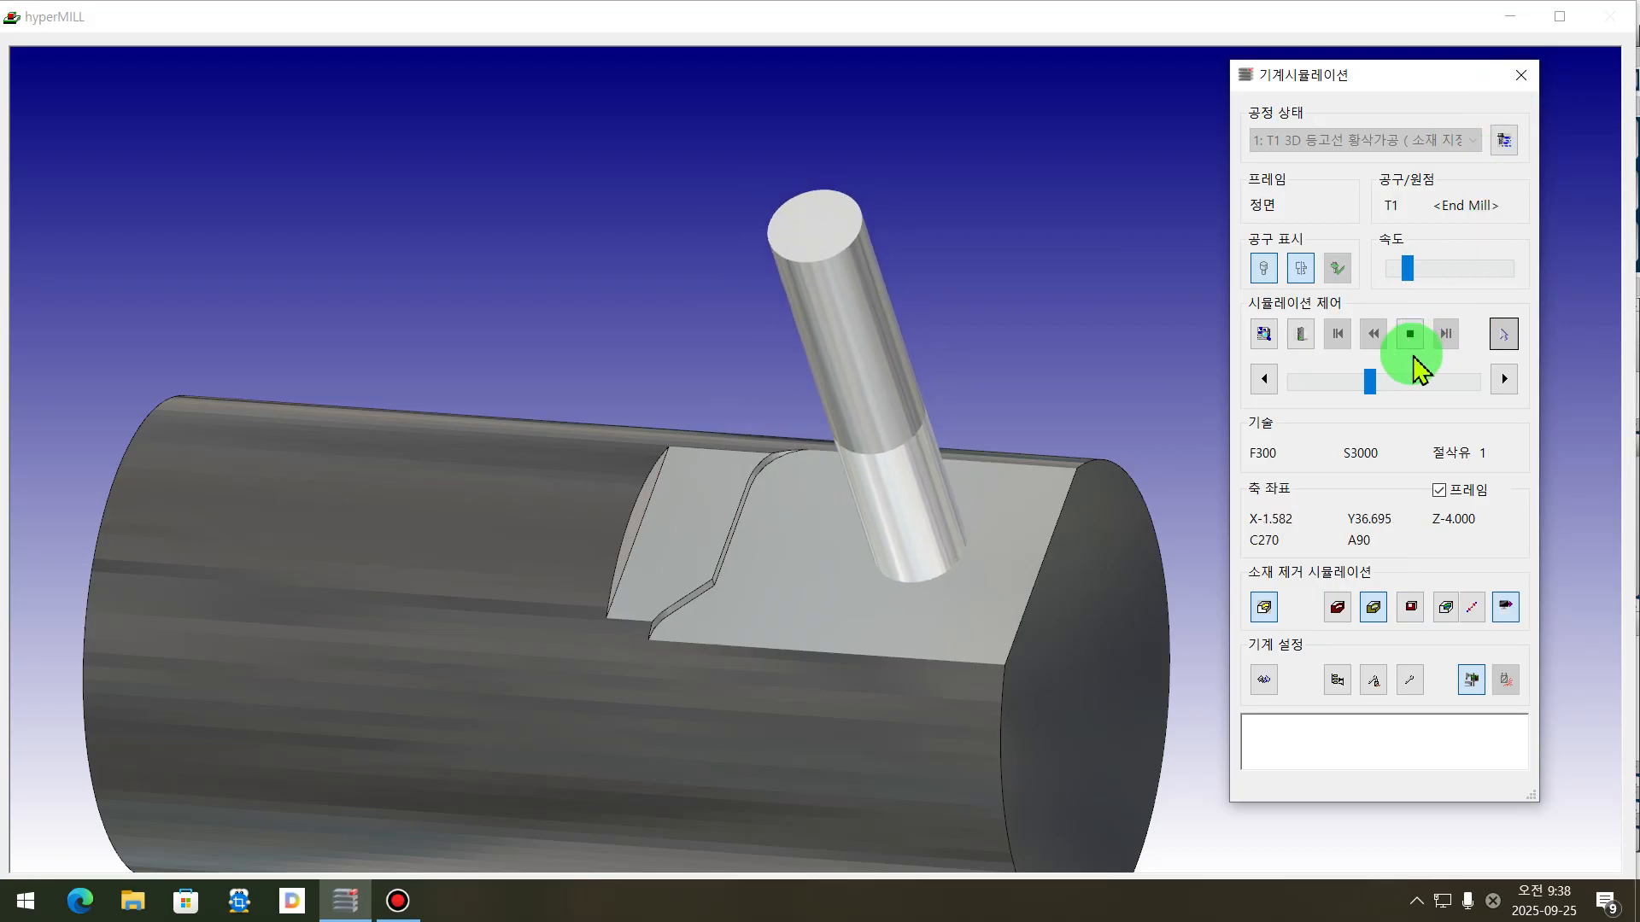
left_click_drag(1370, 383, 1493, 393)
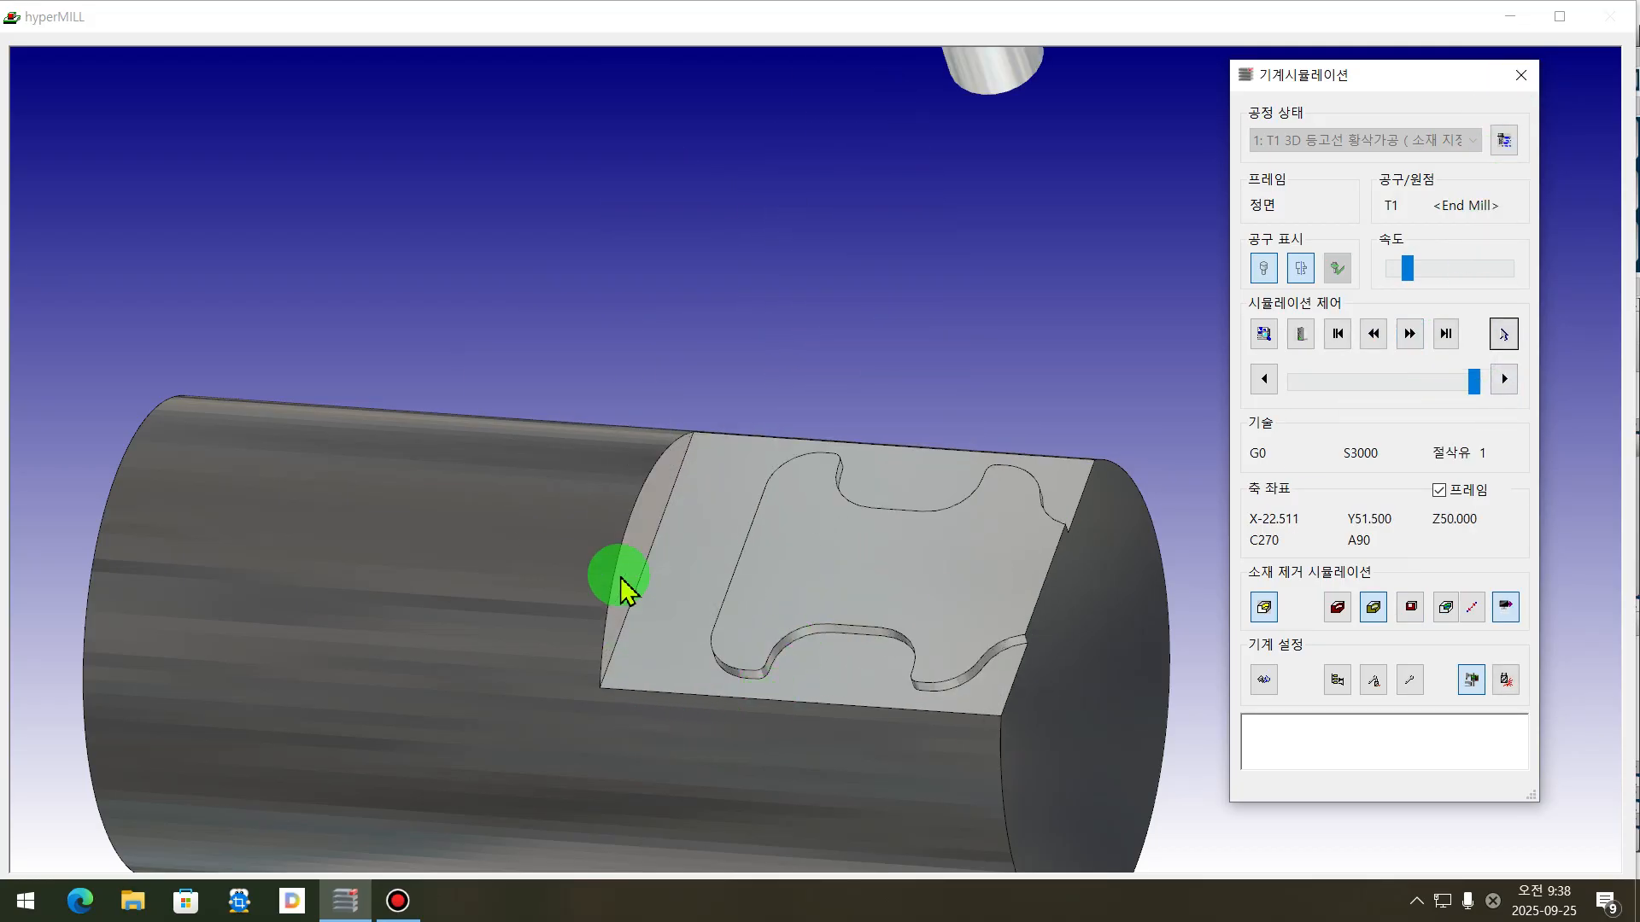
left_click(1521, 76)
left_click_drag(1179, 289, 597, 535)
left_click_drag(1008, 632, 864, 341)
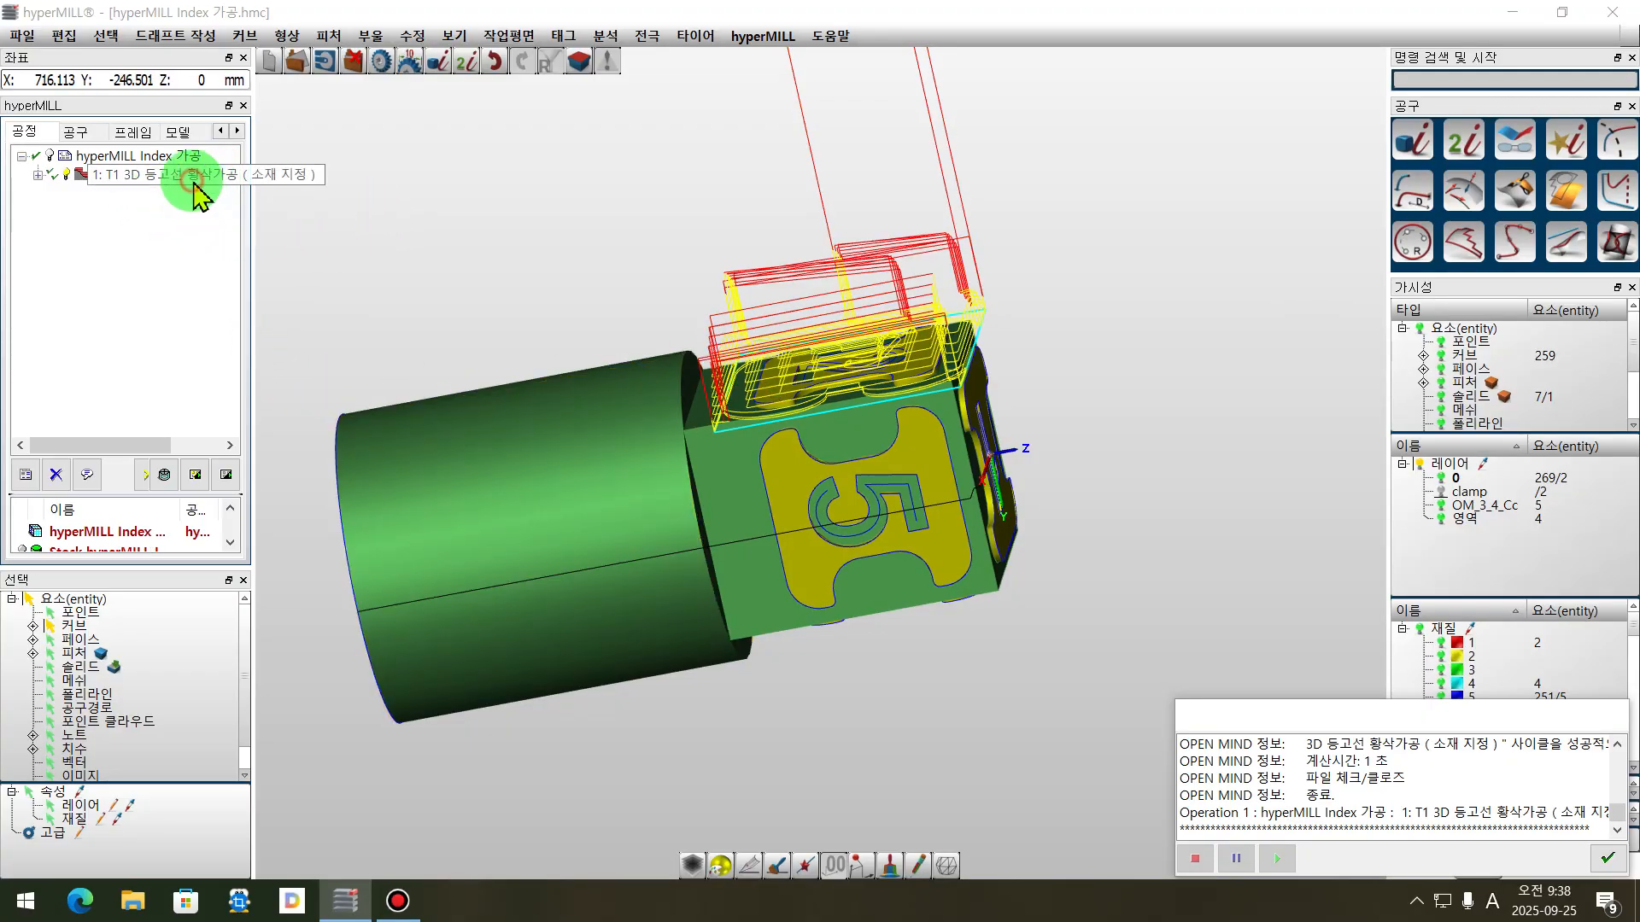
- Activate the transformation (변환) in the T1 3D contour roughing job and choose circular pattern (원형 패턴) as its type
double_click(194, 181)
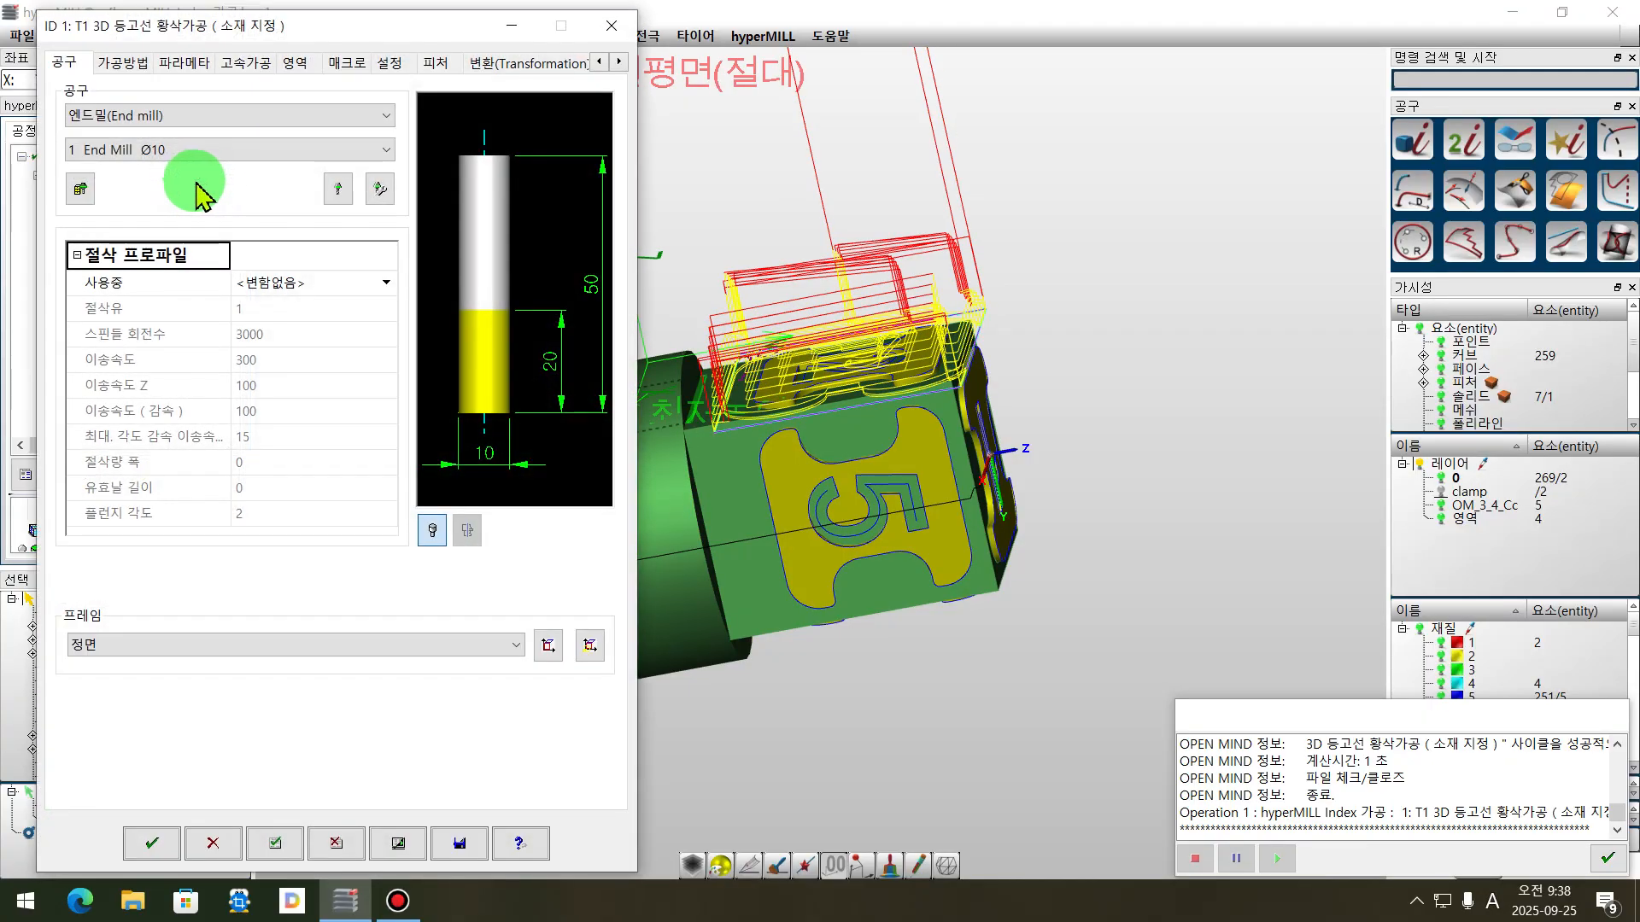
left_click(528, 65)
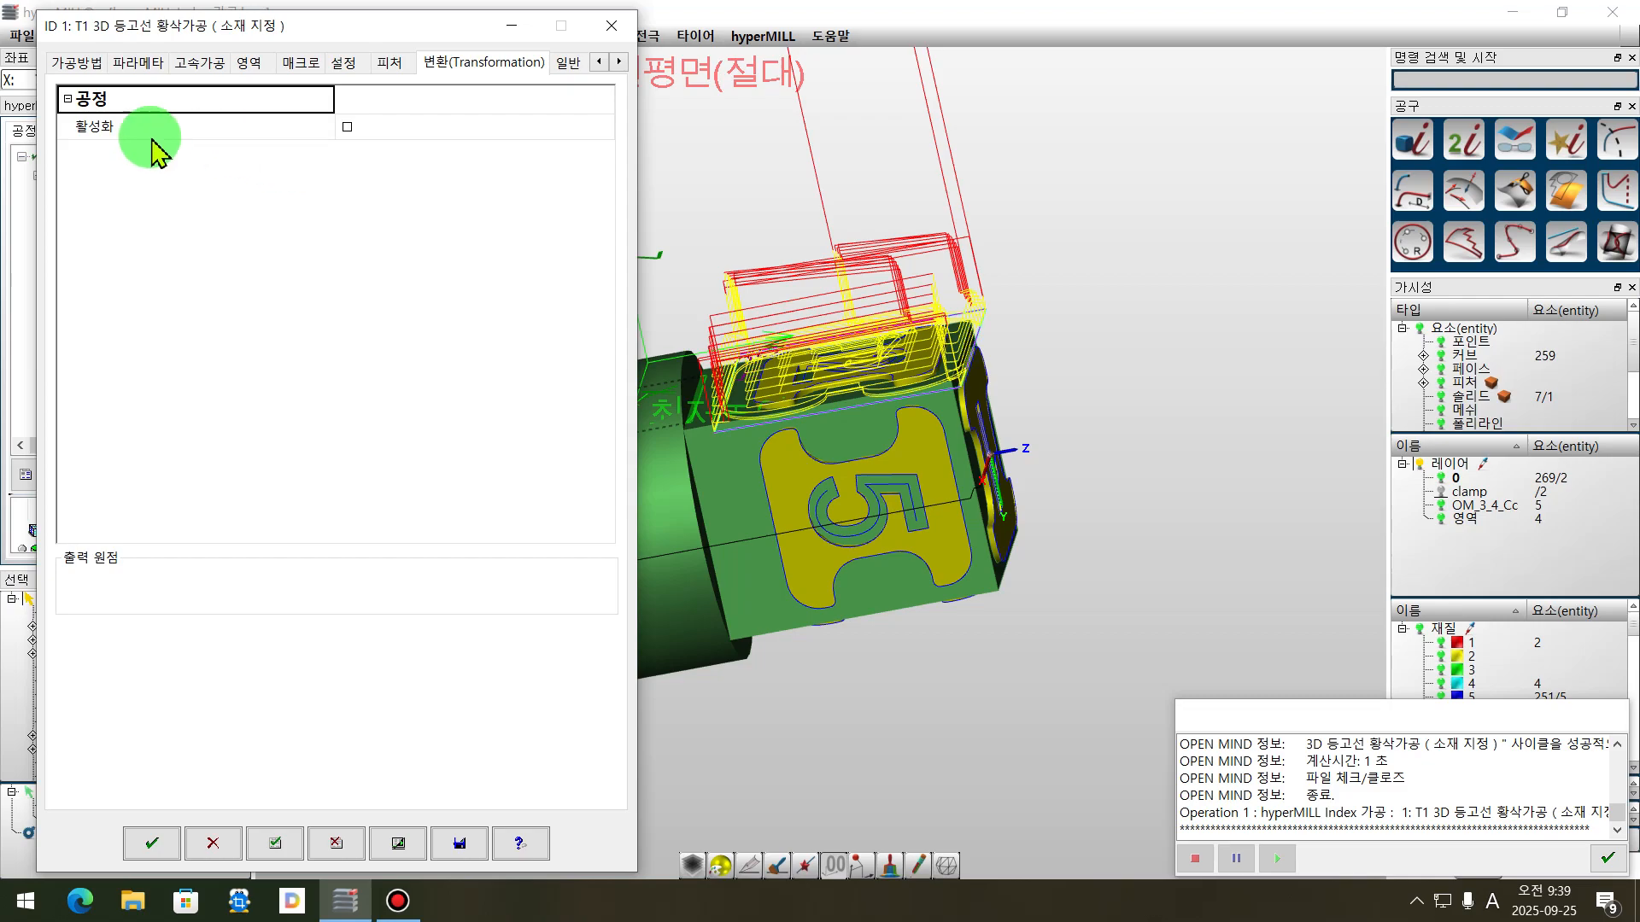
left_click(347, 127)
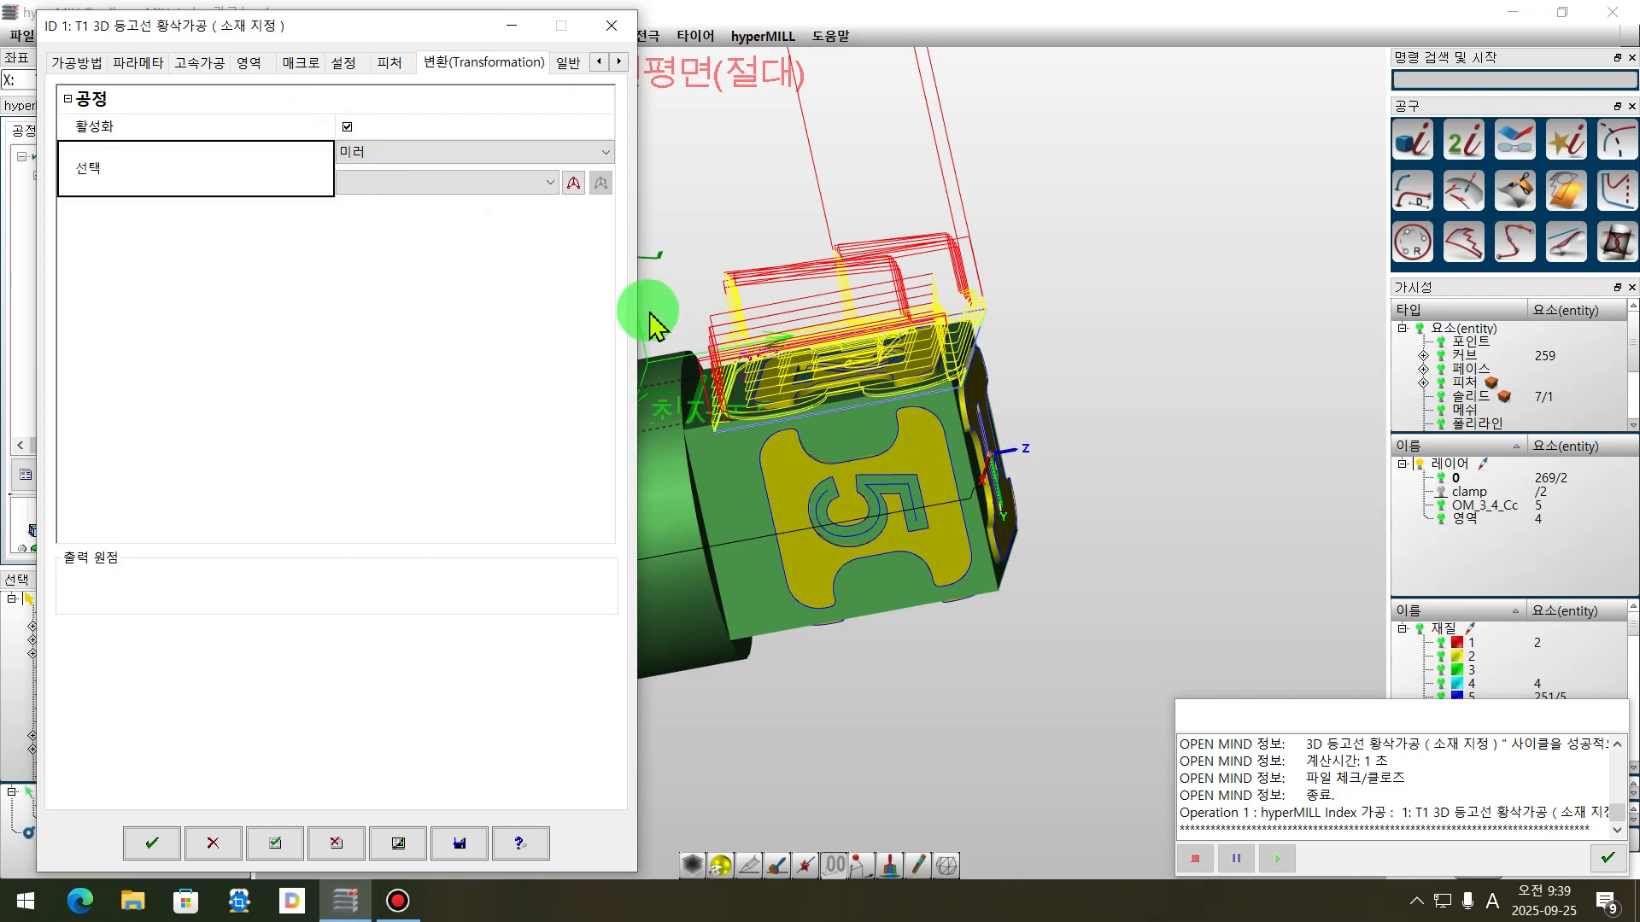
left_click(408, 152)
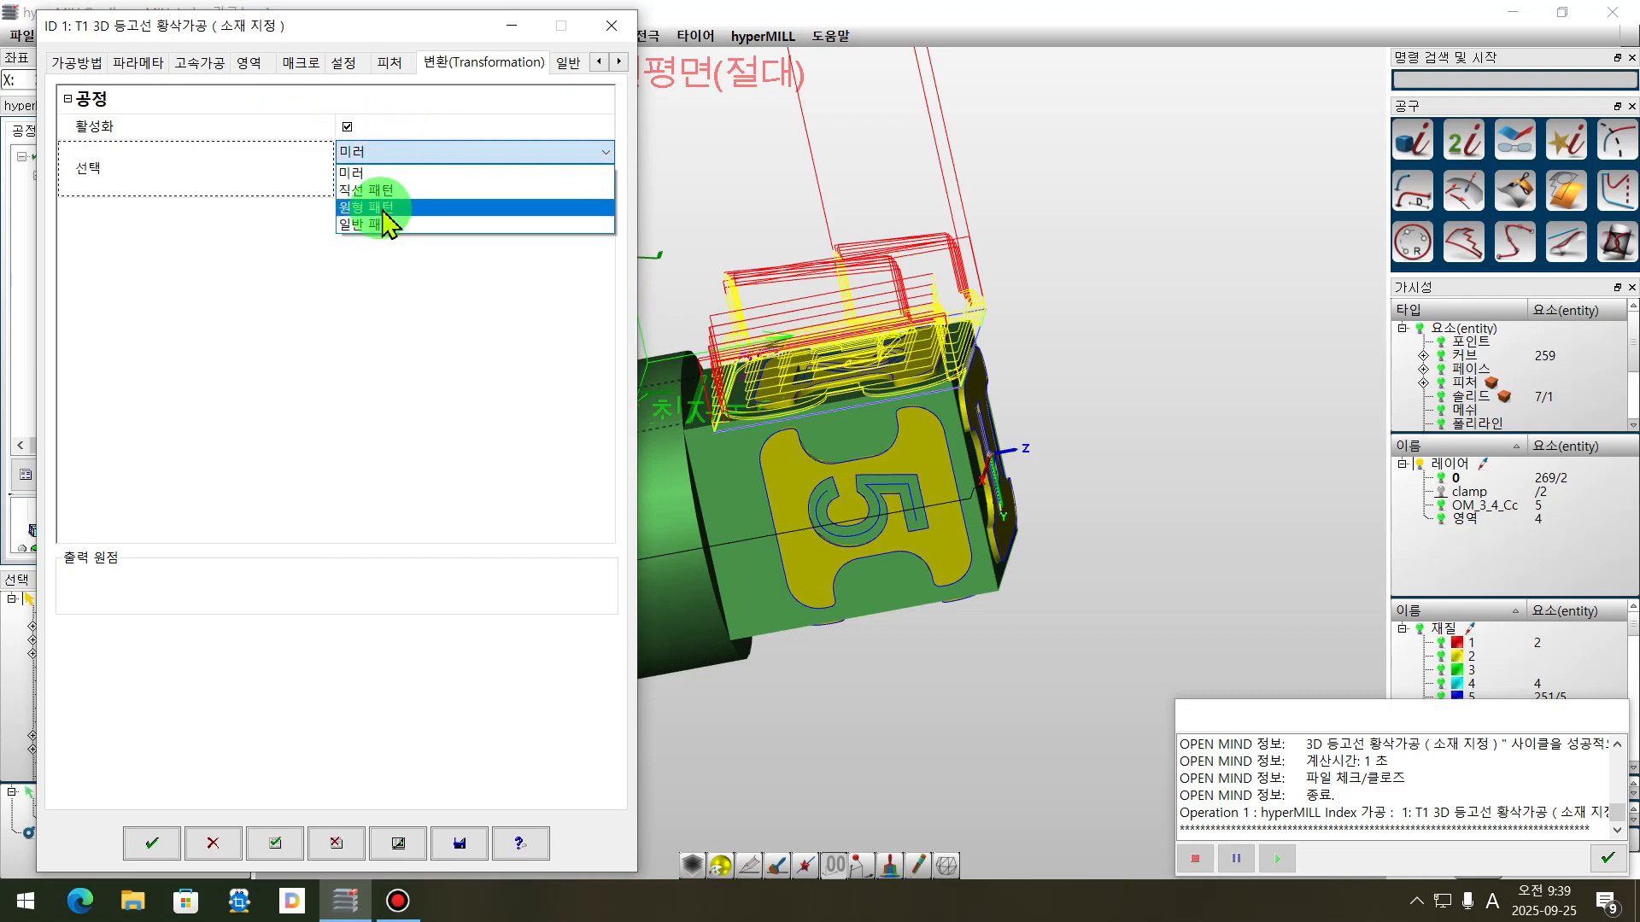
left_click(367, 207)
left_click(447, 186)
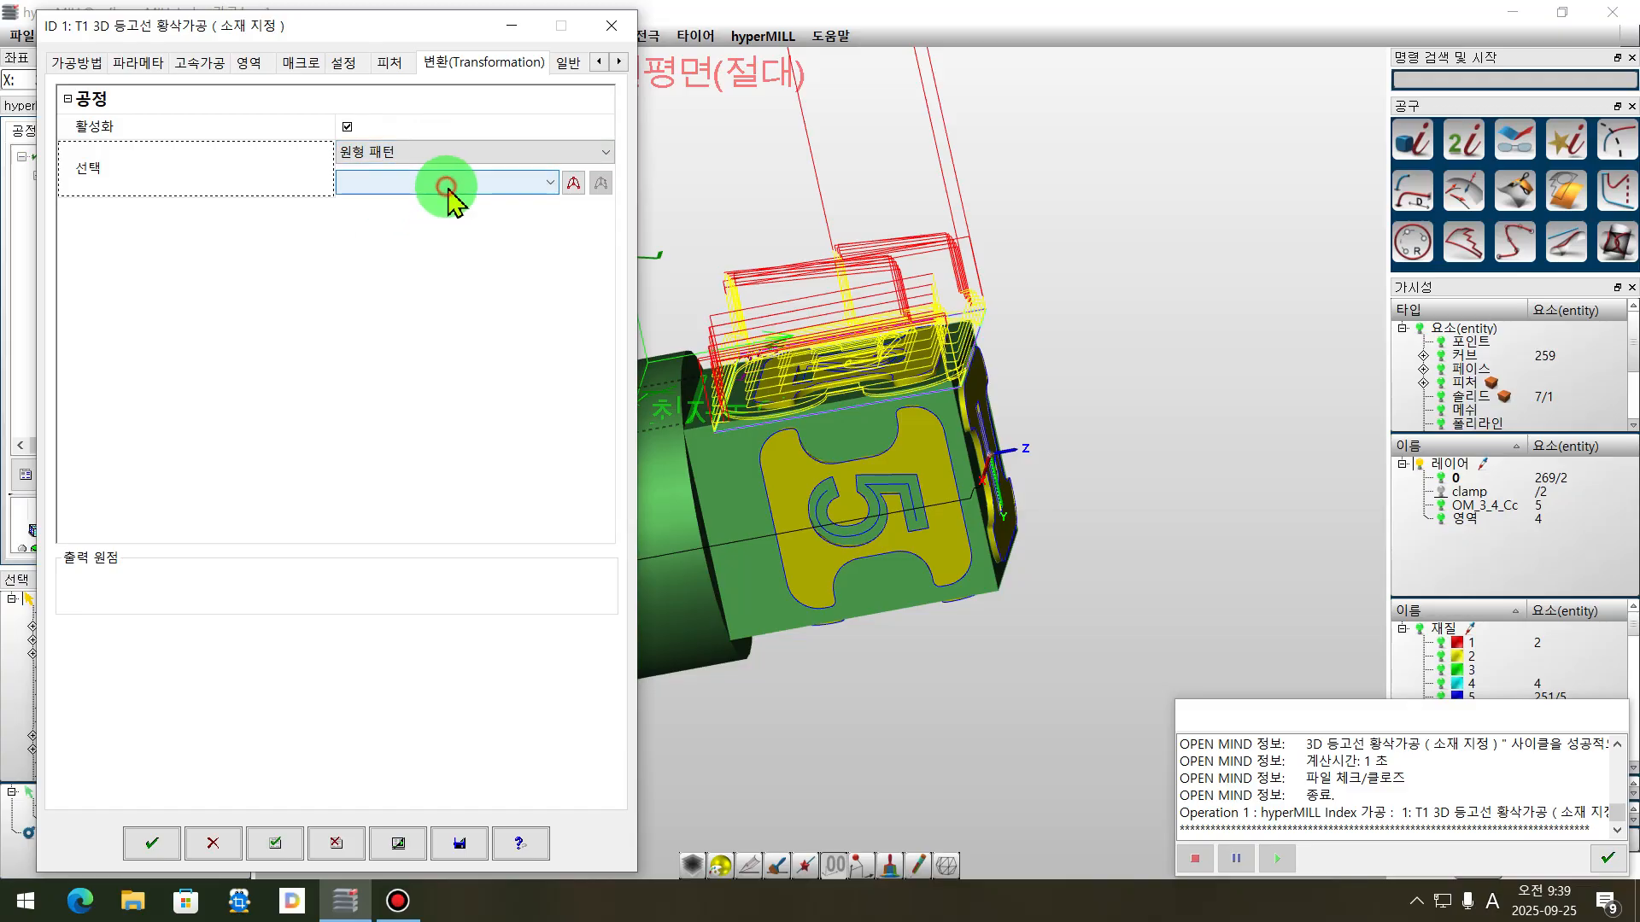
left_click(458, 186)
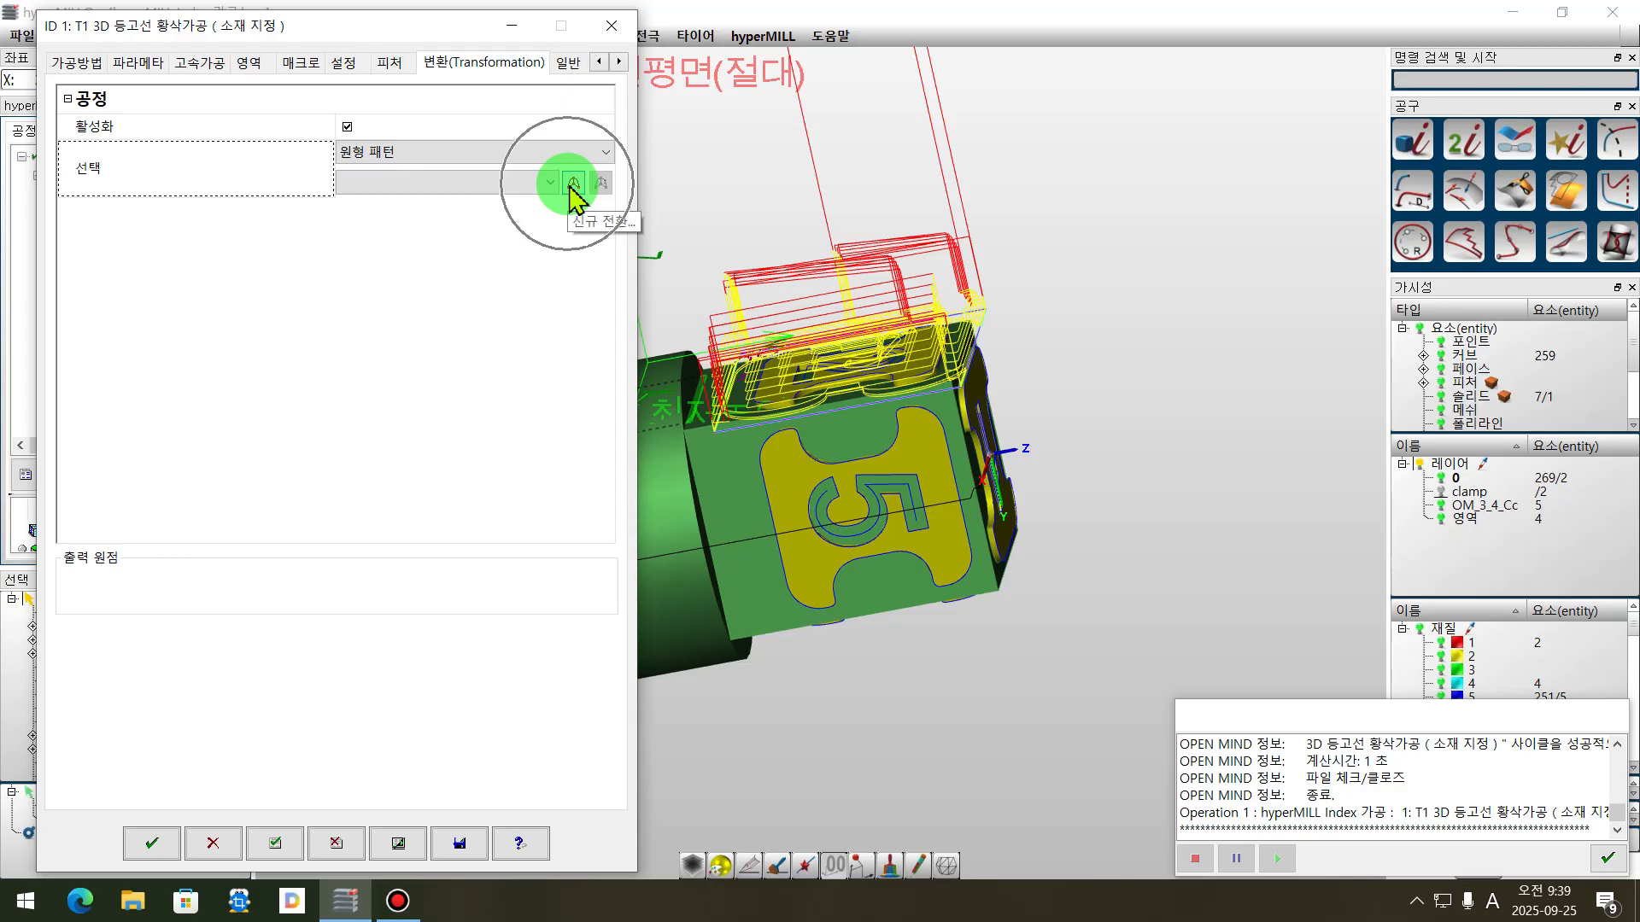
- Define a new circular pattern around the cylinder axis (실린더 축) of the model's cylindrical body, keeping 4 elements over a total angle of 360
left_click(570, 184)
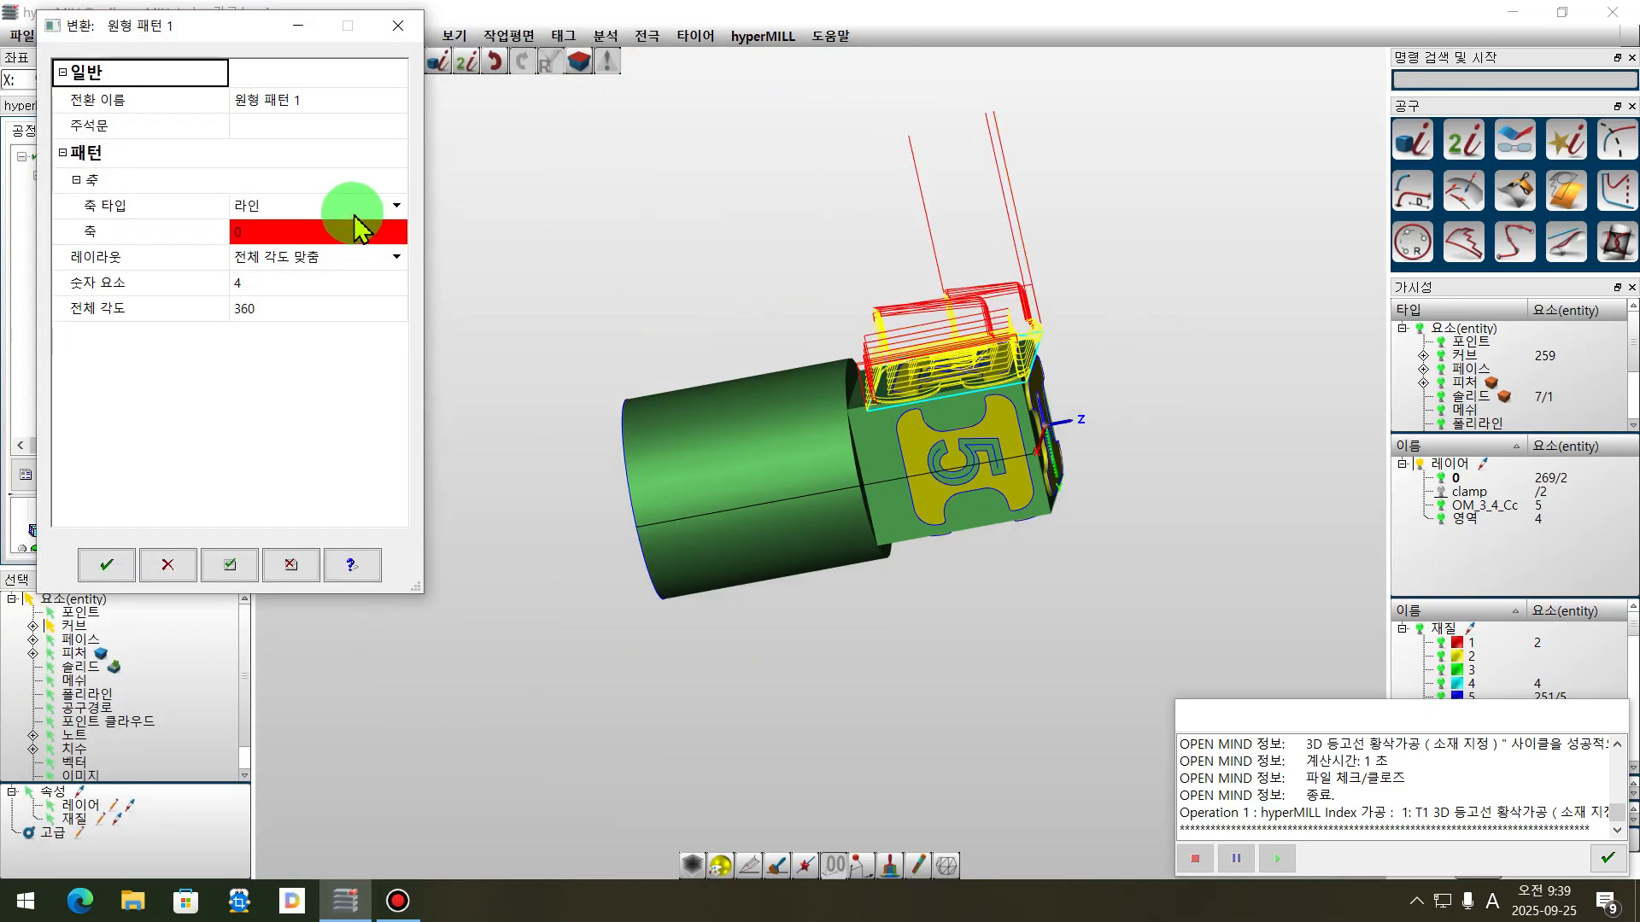
left_click(290, 208)
left_click(297, 210)
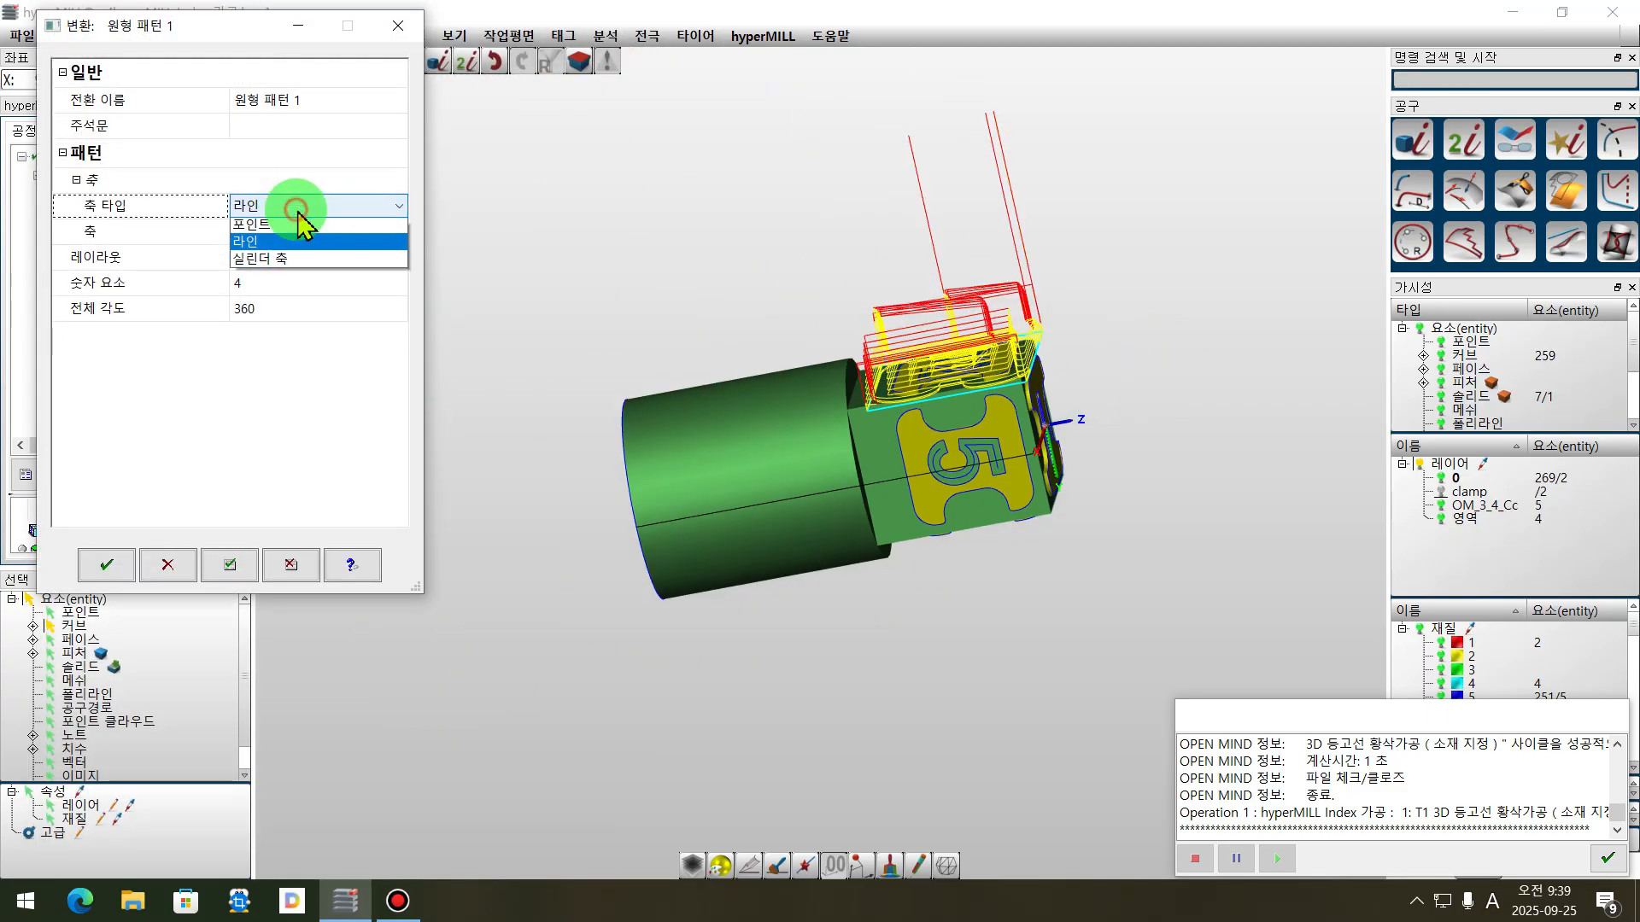
left_click(259, 262)
left_click(246, 236)
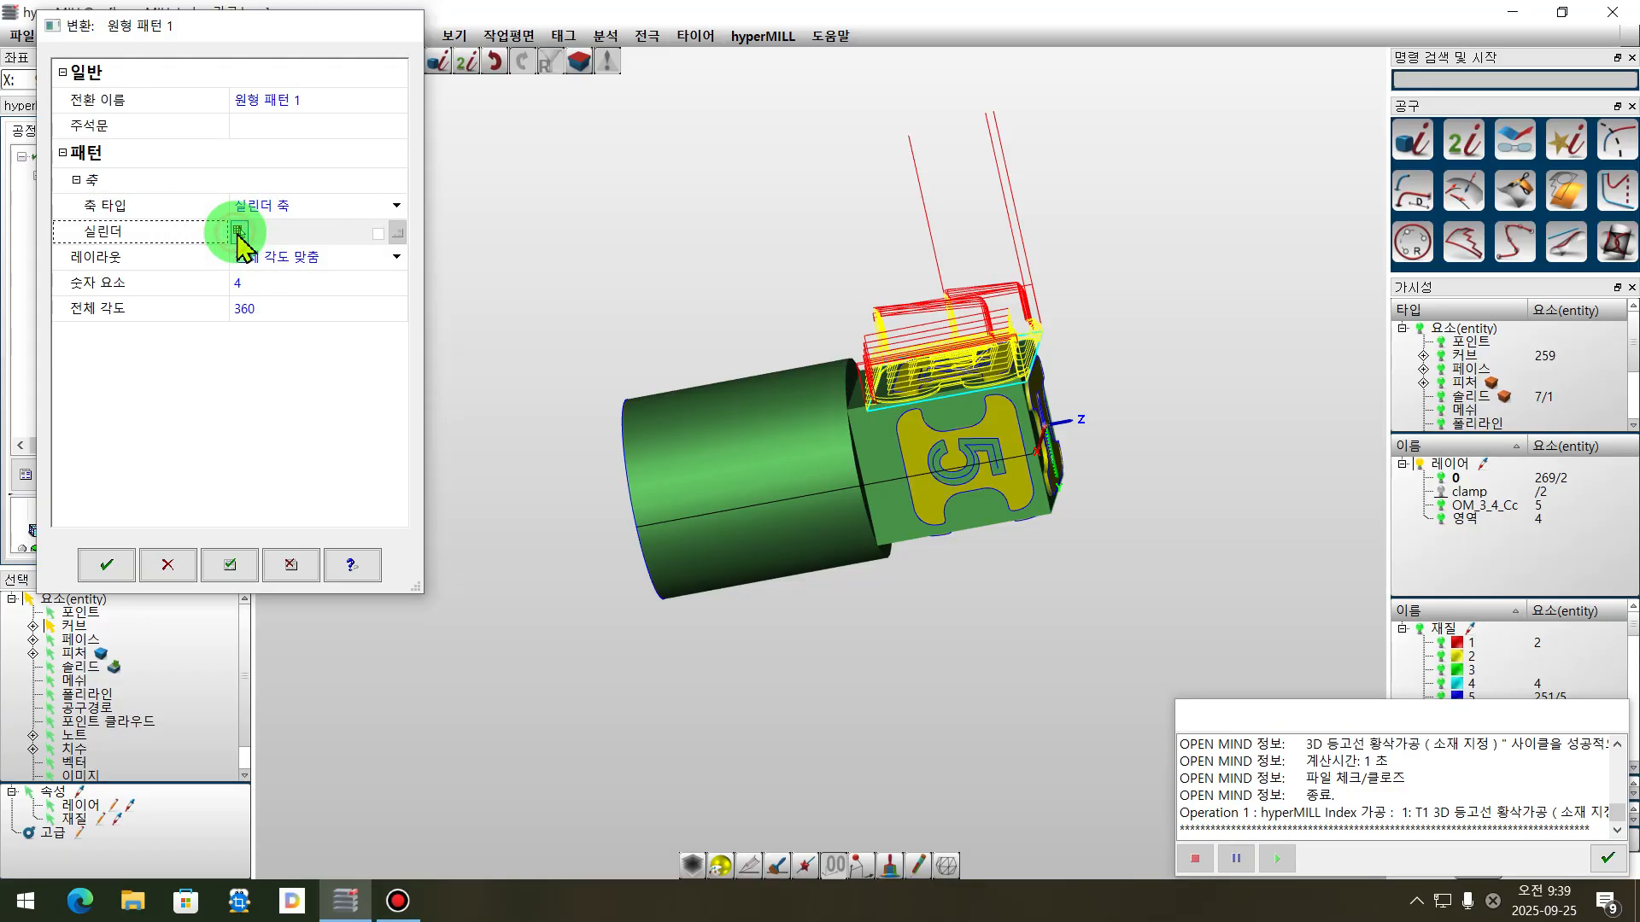
left_click(239, 233)
left_click(702, 485)
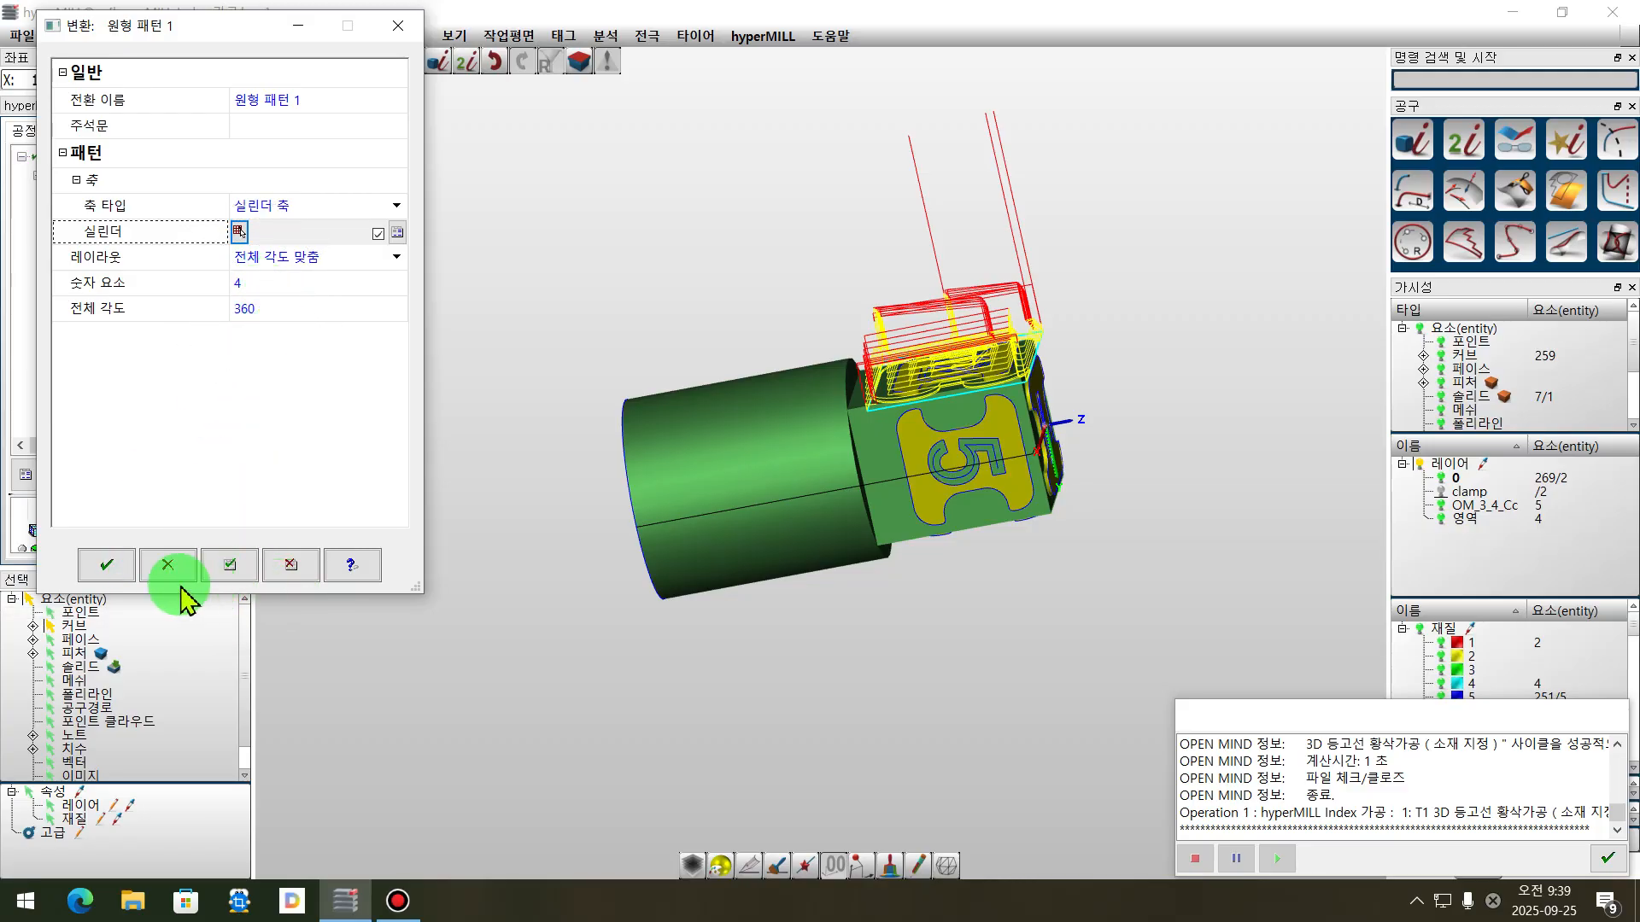
left_click(99, 572)
middle_click_drag(976, 694, 934, 549)
middle_click_drag(1052, 598, 806, 531)
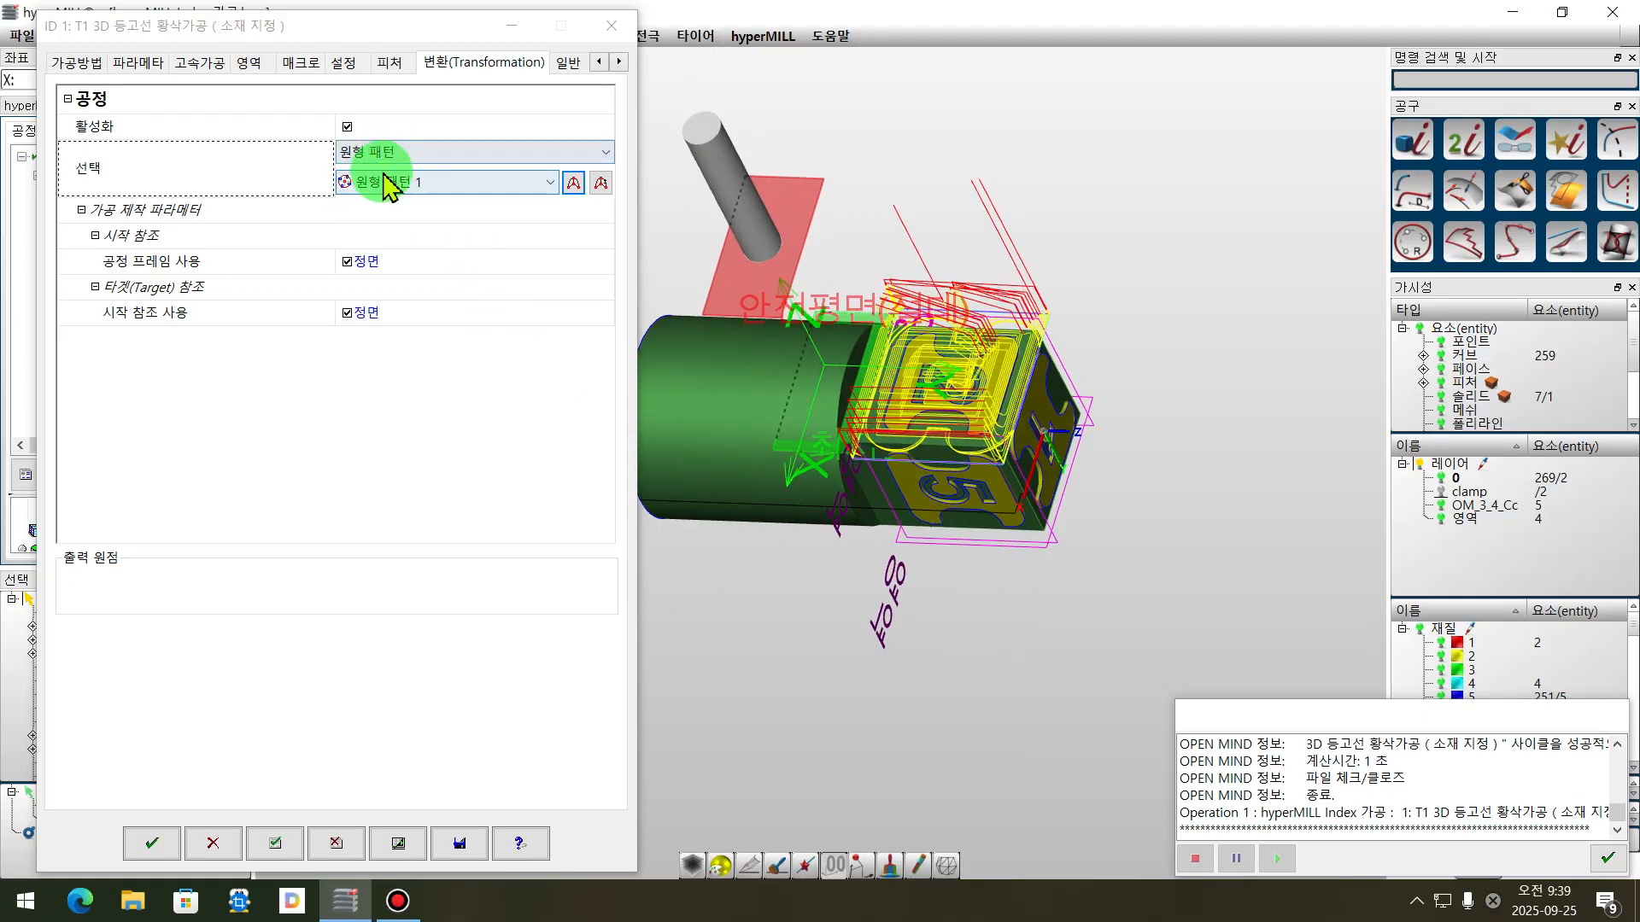
- Recalculate the roughing job with the circular pattern, overwriting the existing toolpath file
left_click(401, 850)
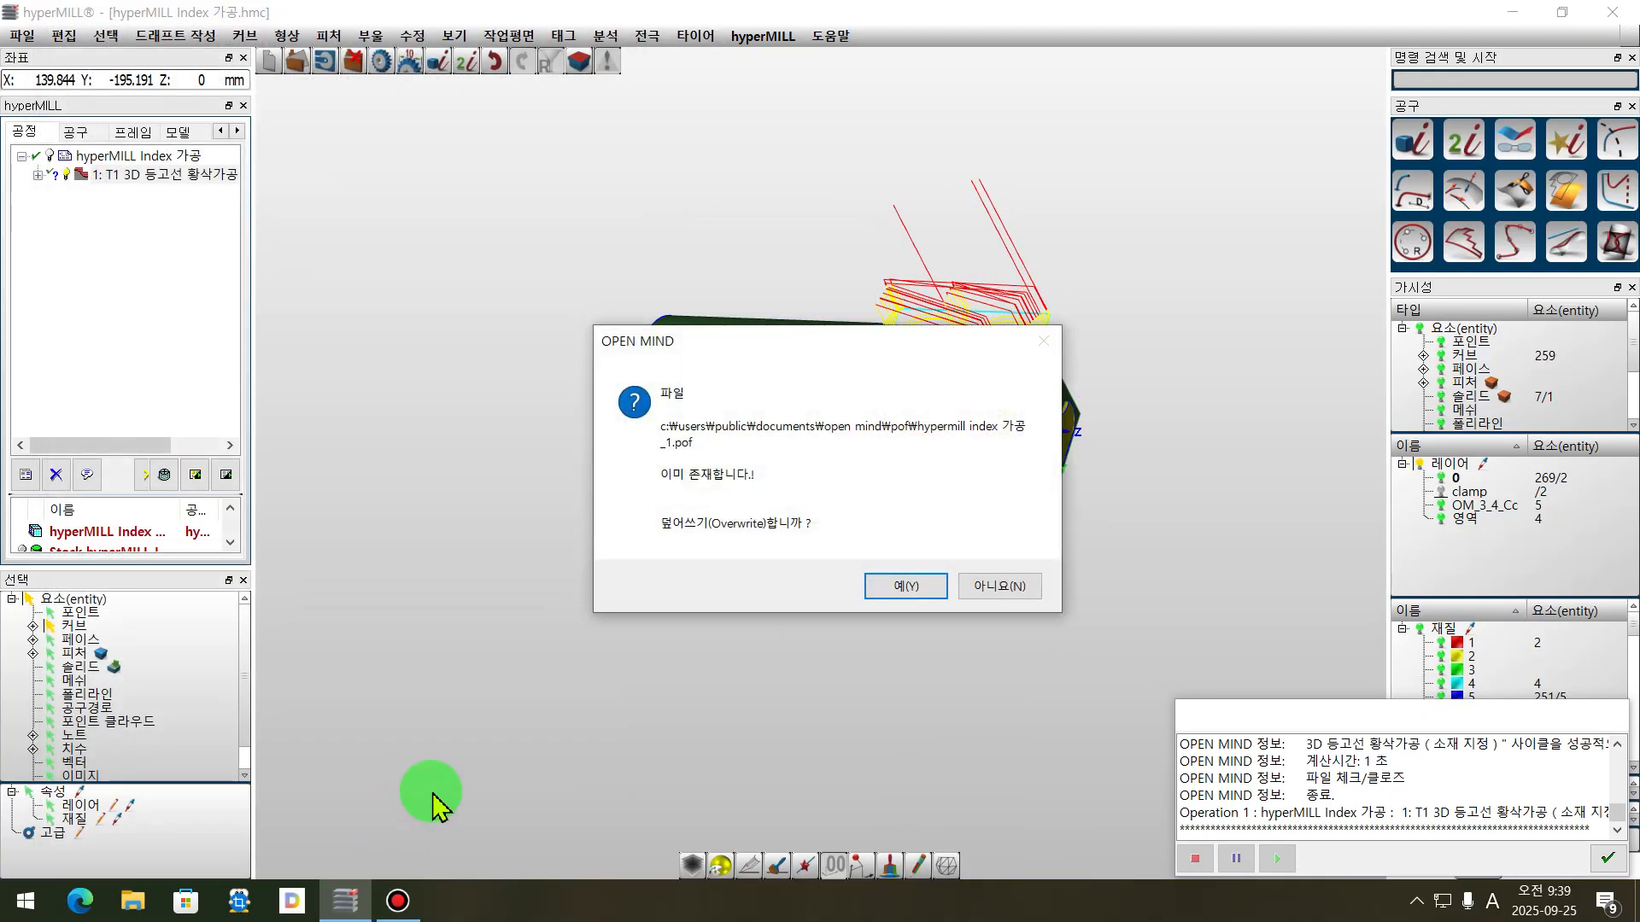
left_click(910, 587)
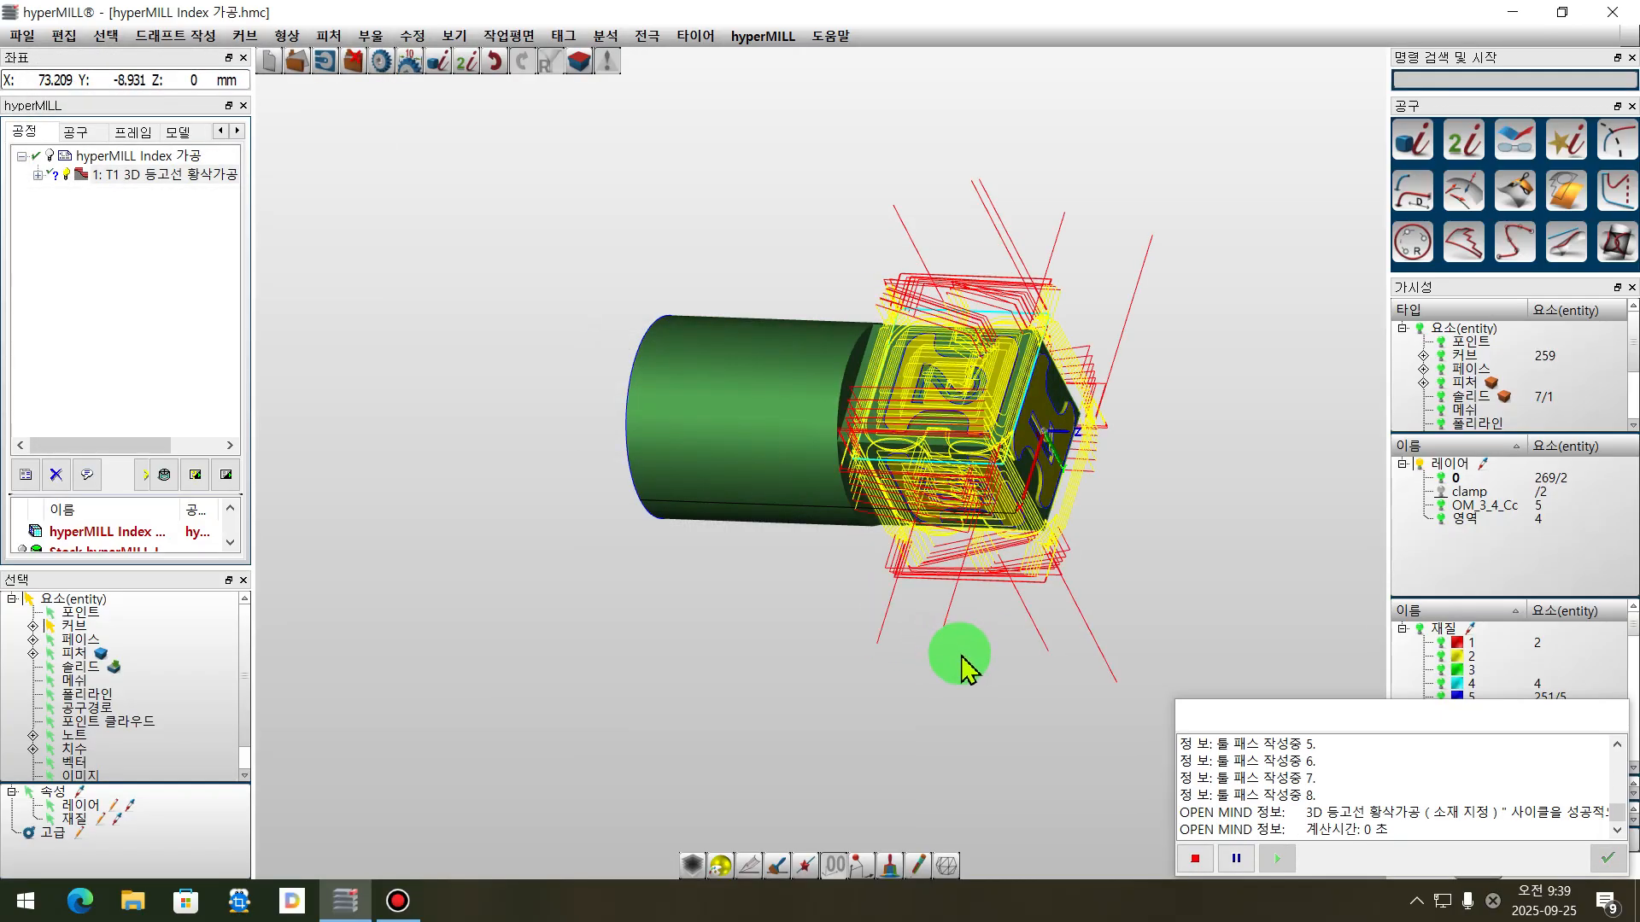
mouse_move(976, 717)
middle_mouse_down()
mouse_move(871, 560)
mouse_move(761, 567)
mouse_move(757, 603)
mouse_move(854, 603)
mouse_move(963, 649)
mouse_move(1186, 535)
mouse_move(1097, 610)
middle_mouse_up()
- Run the internal machine simulation (내부 공작기계 시뮬레이션) of the patterned roughing job and raise its playback speed
right_click(160, 176)
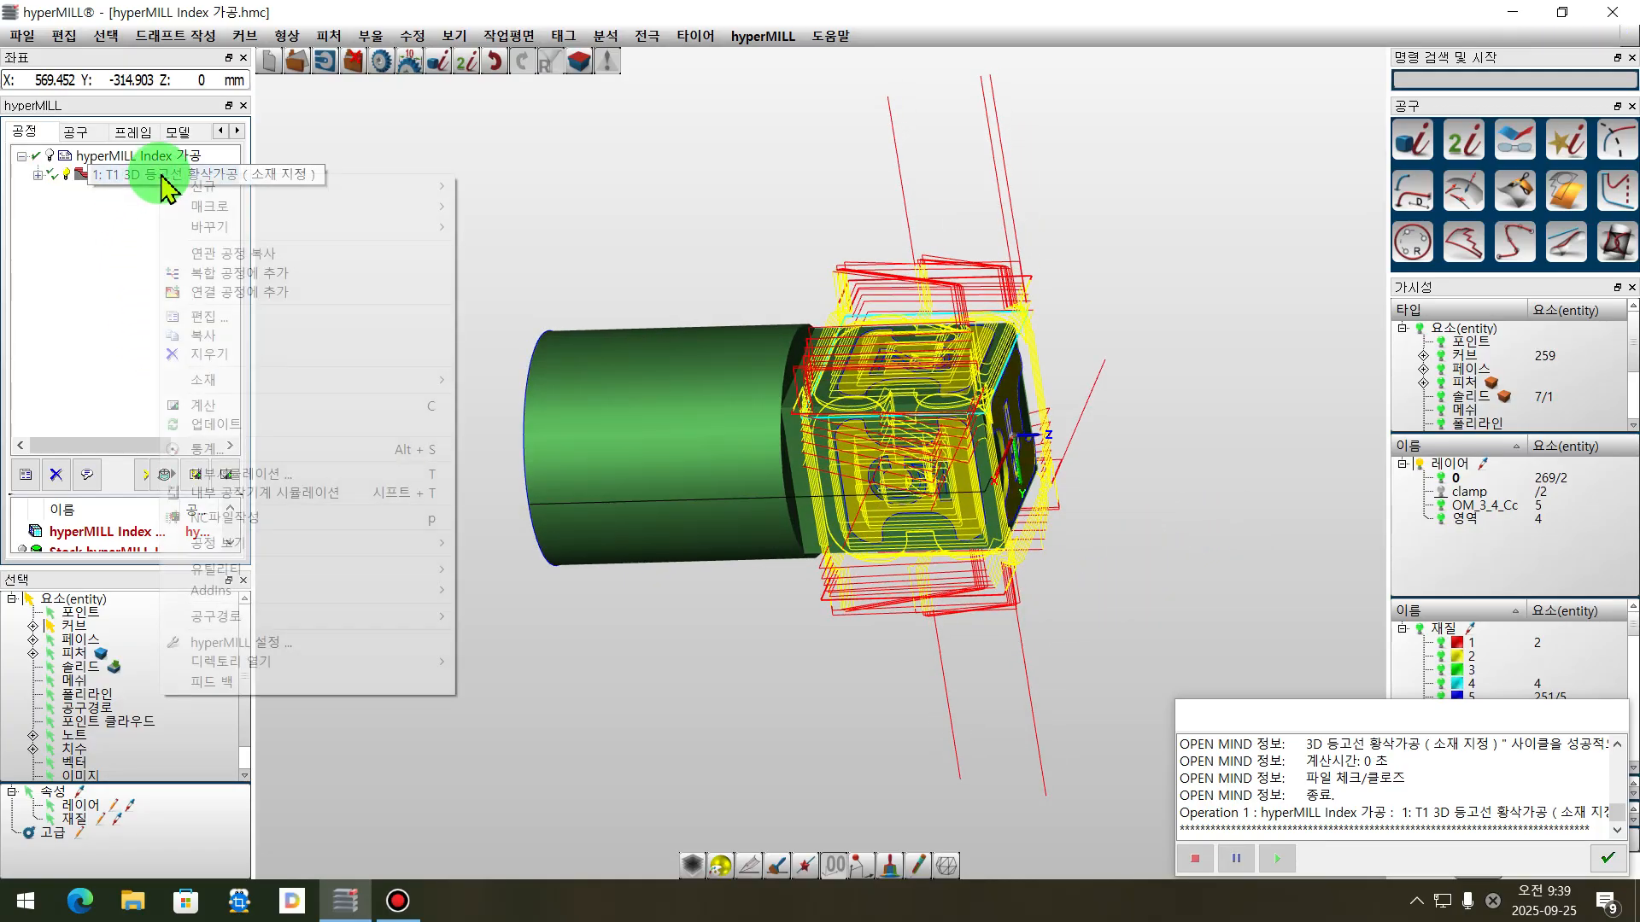
left_click(245, 495)
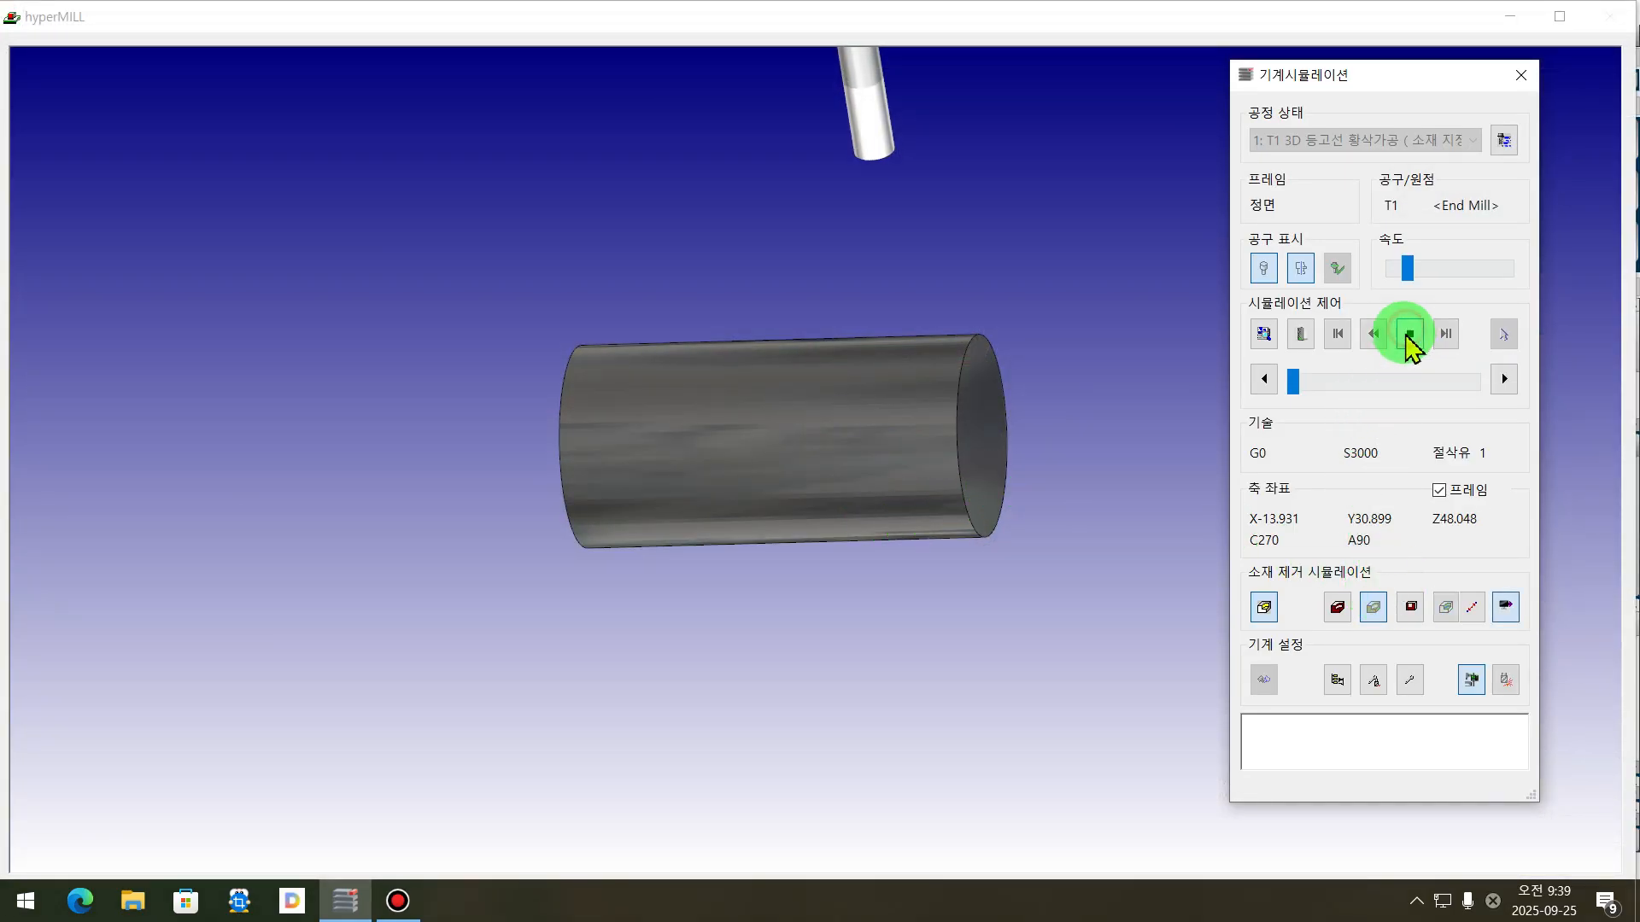
left_click(1409, 335)
left_click(1408, 269)
left_click_drag(1430, 271, 1449, 275)
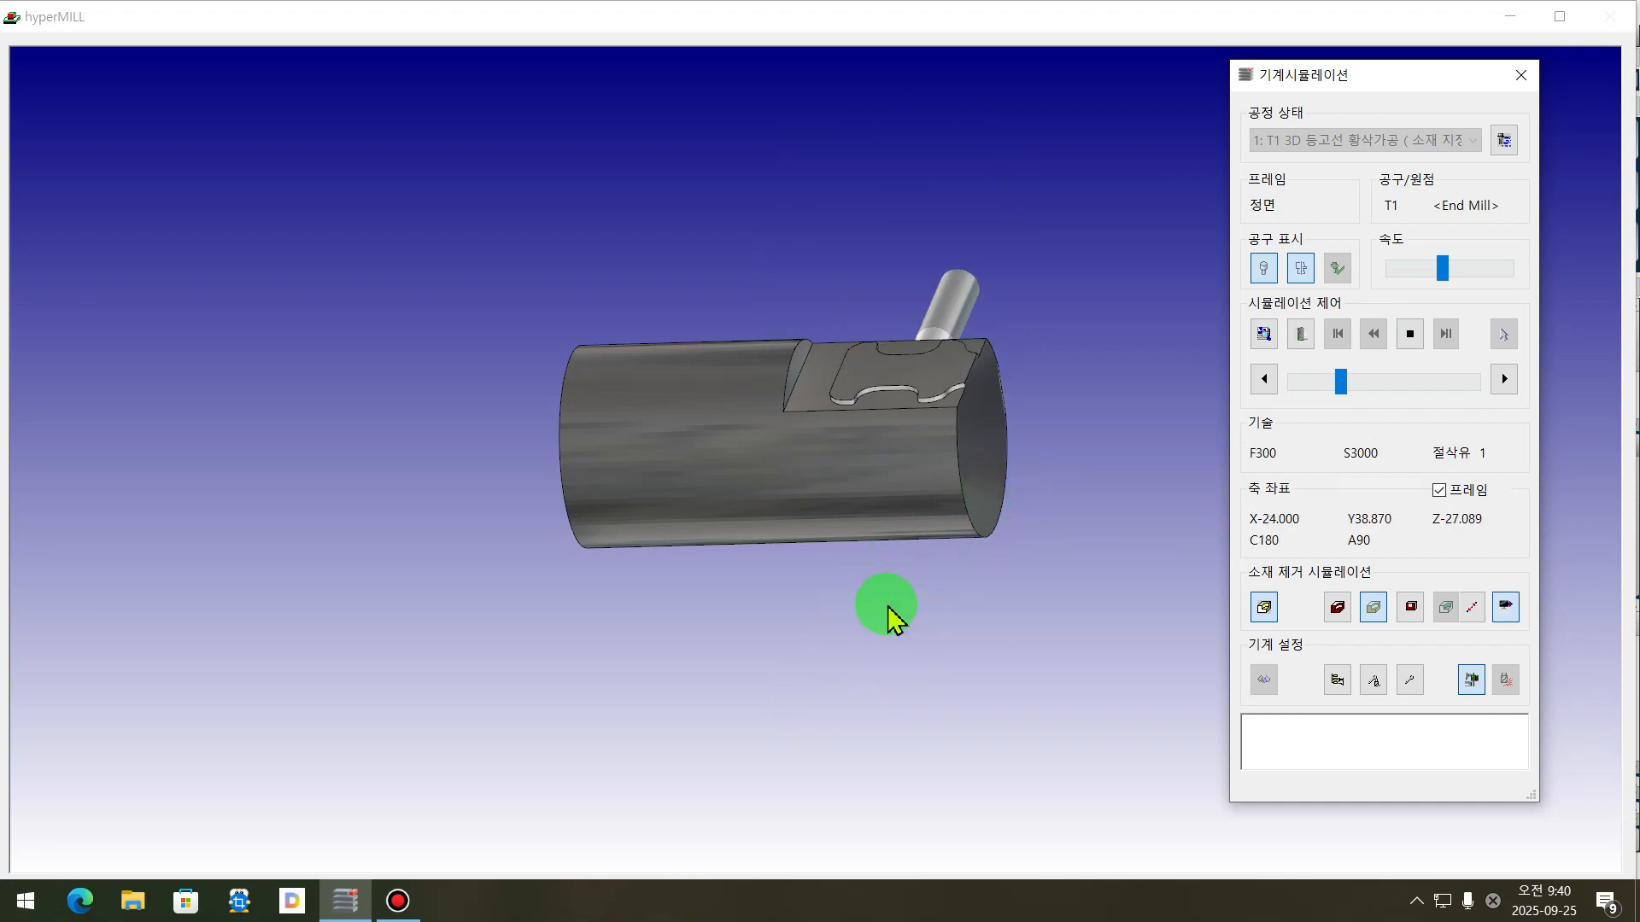
- Examine the end mill roughing the indexed side faces from several angles until the simulation ends, and close it
left_click(807, 700)
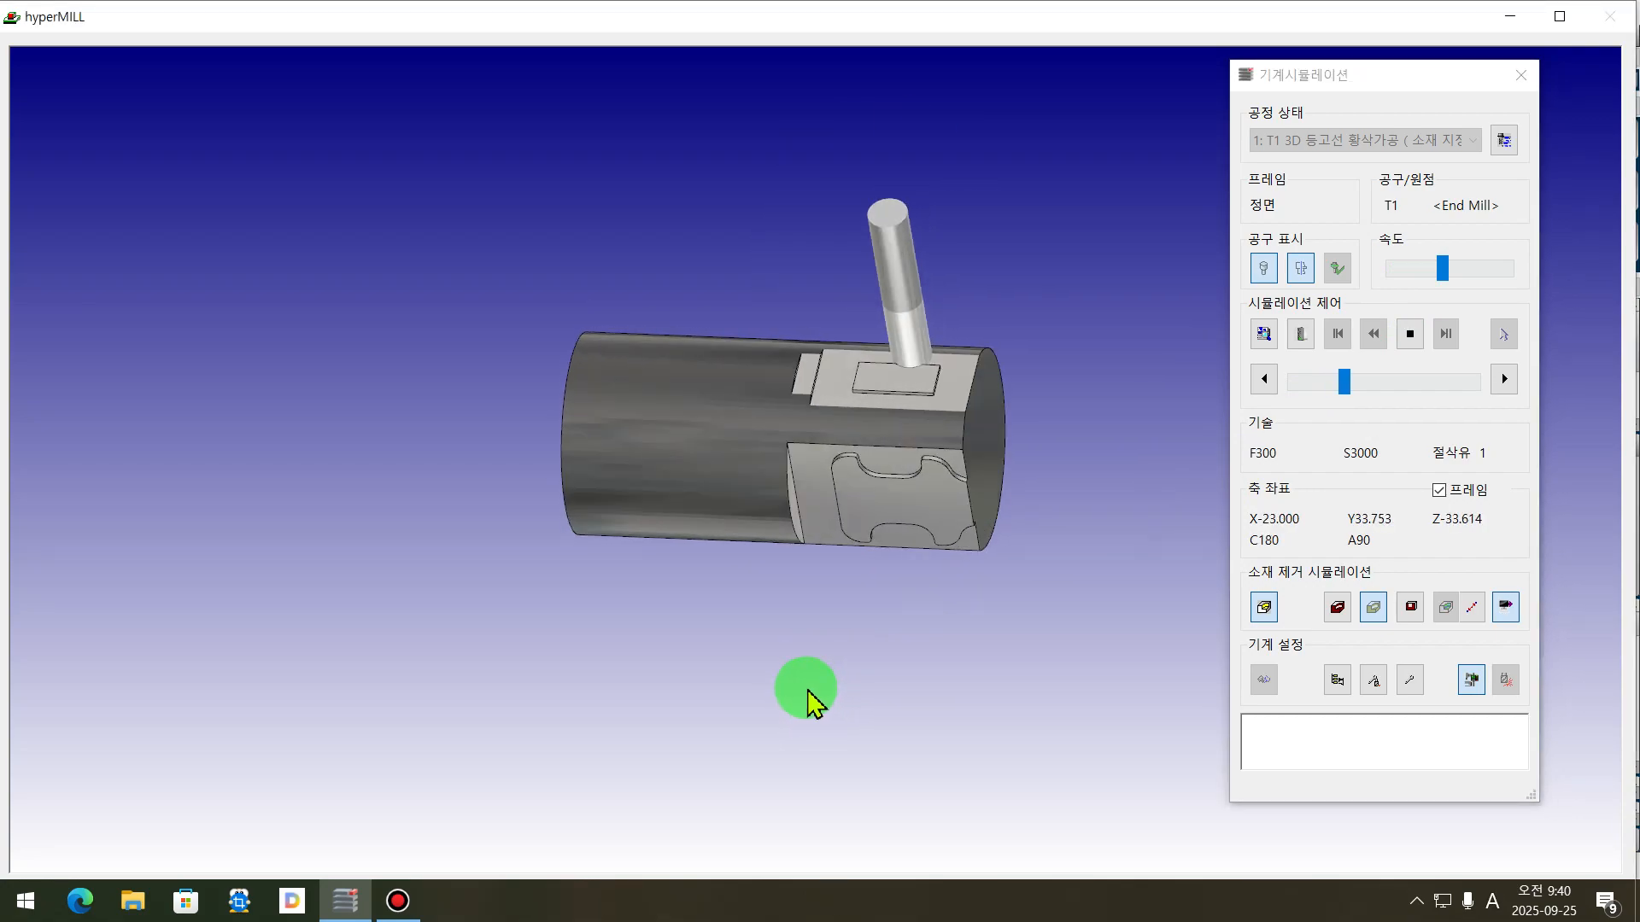
left_click_drag(807, 701, 806, 671)
left_click_drag(880, 393, 833, 542)
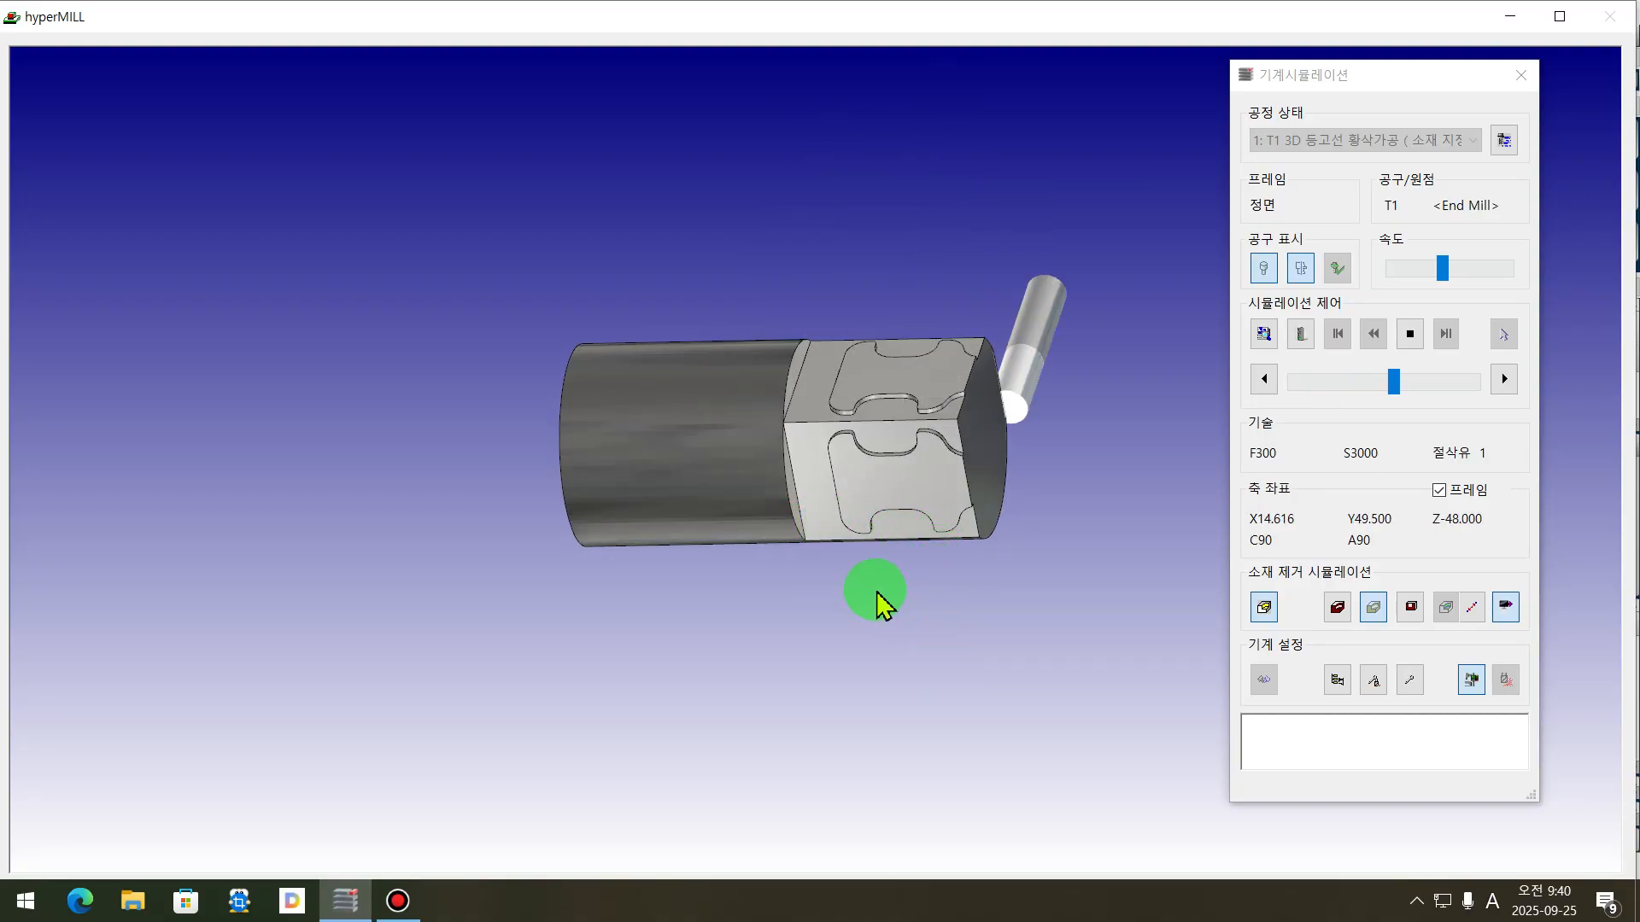
left_click_drag(859, 589, 831, 666)
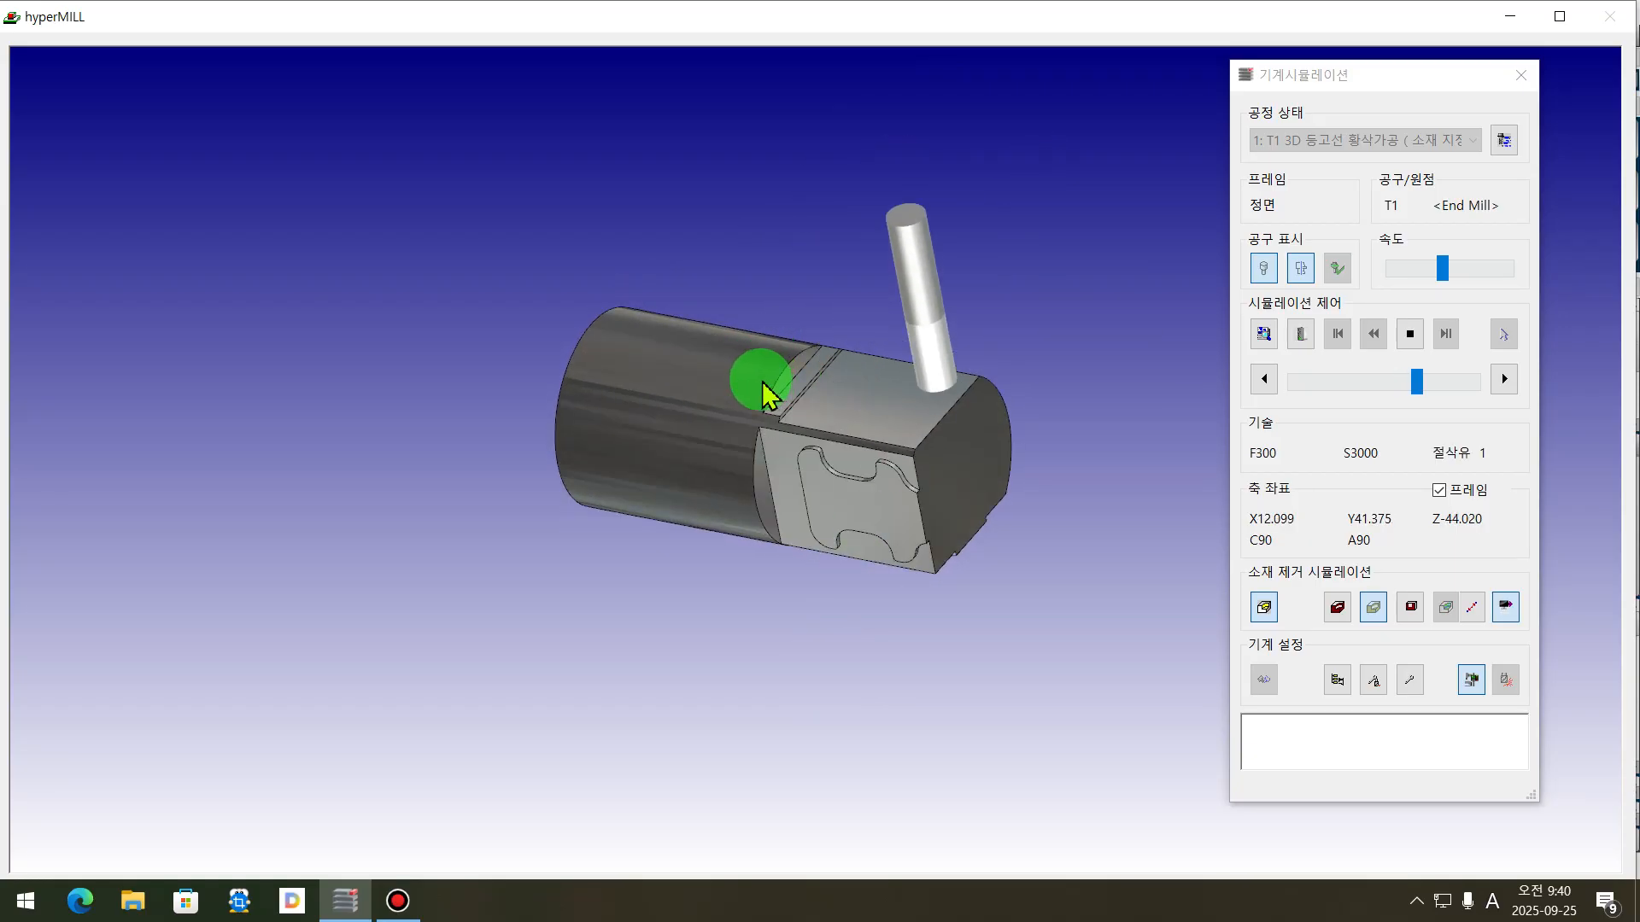
left_click_drag(988, 542, 844, 679)
left_click_drag(907, 446, 833, 323)
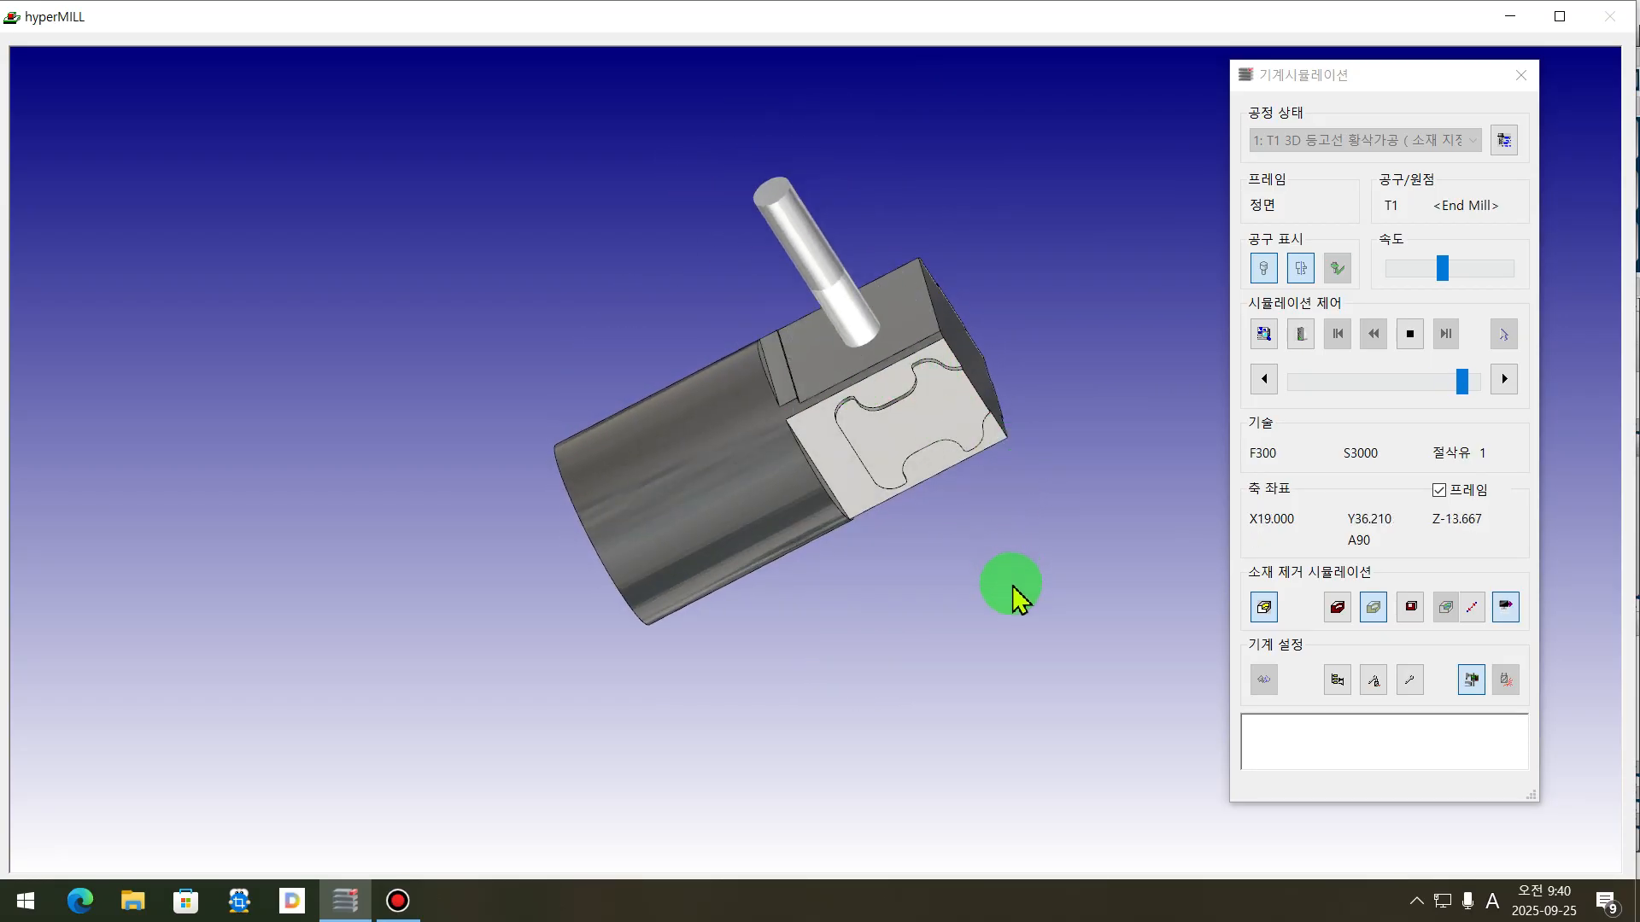
left_click_drag(1014, 597, 953, 598)
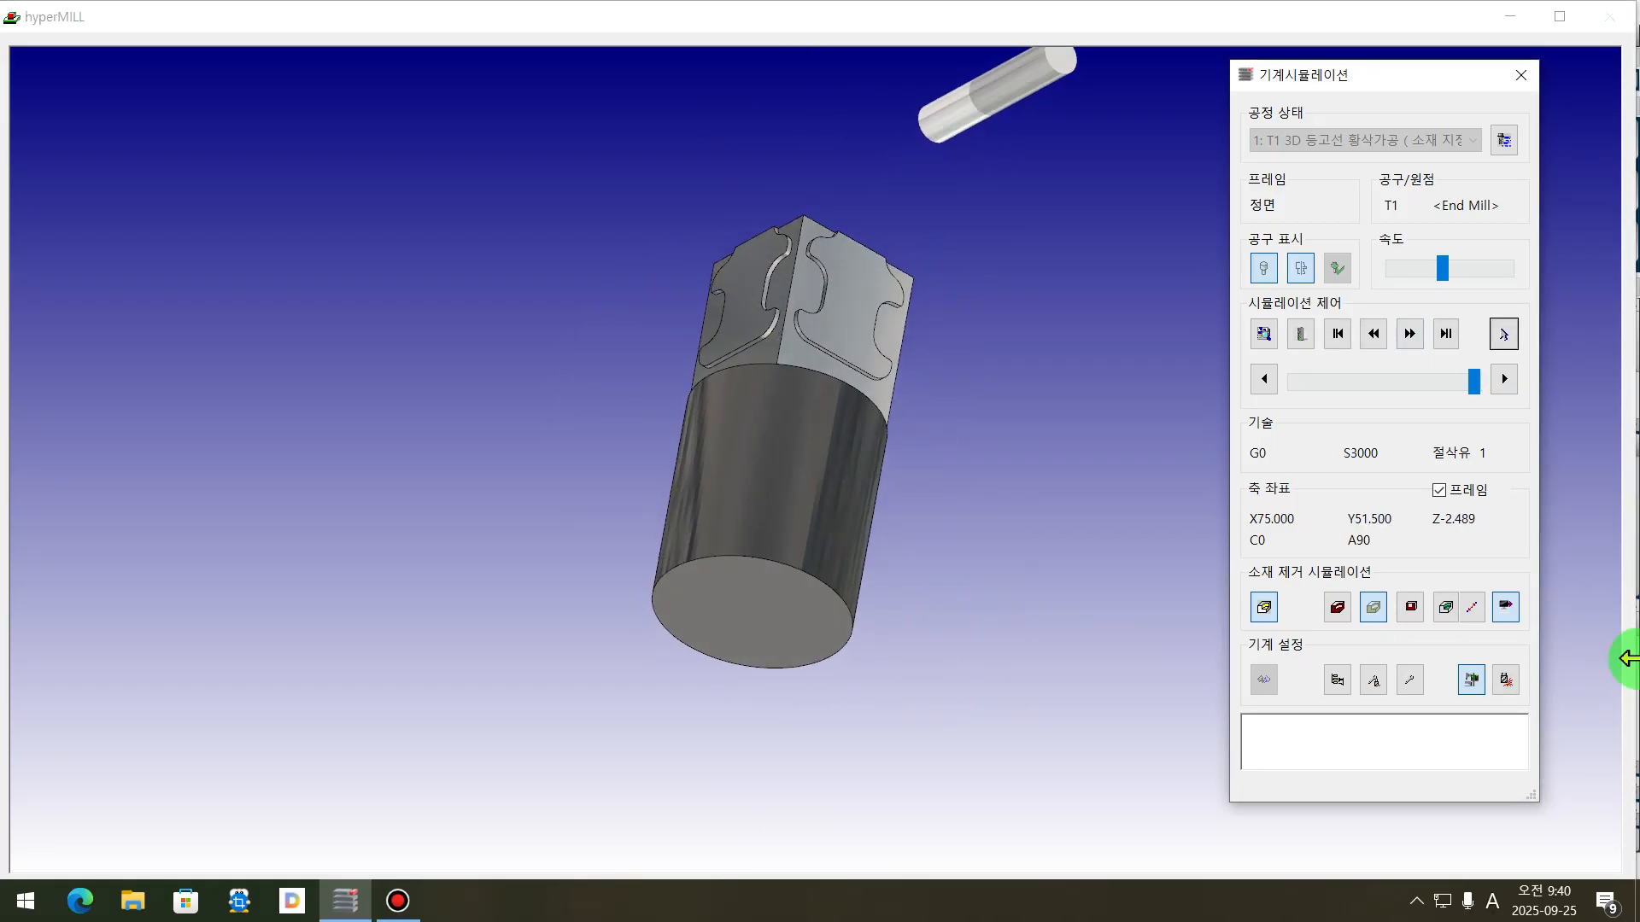
left_click(1521, 76)
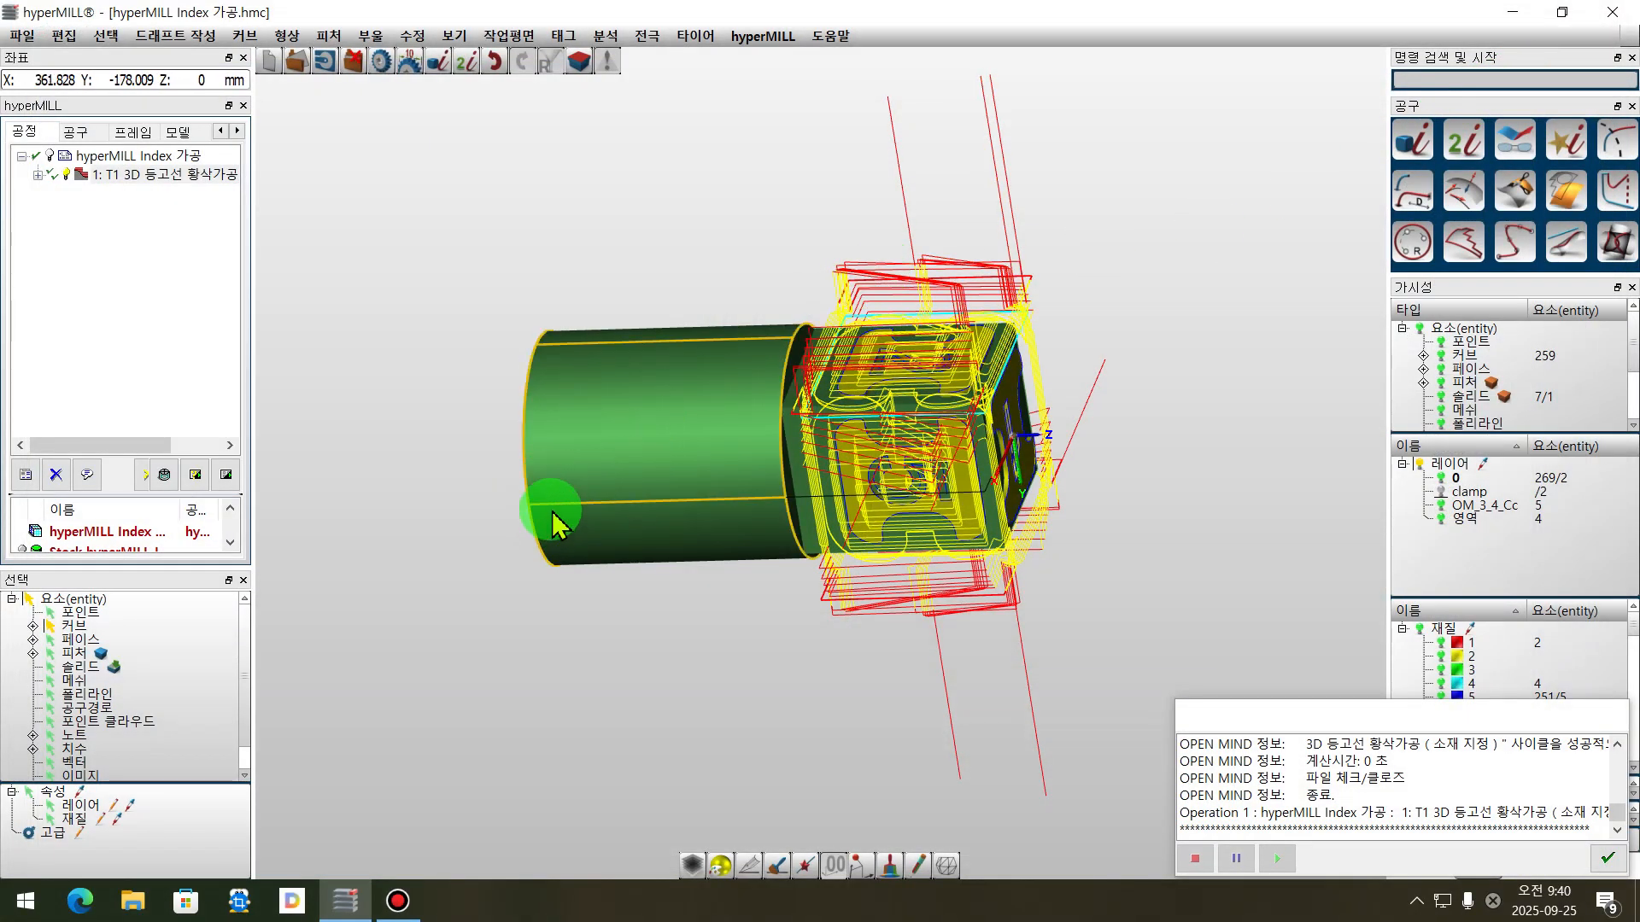
- Hide all toolpaths of the T1 roughing job, including the single paths left on the number 2 face
middle_click_drag(513, 536, 402, 512)
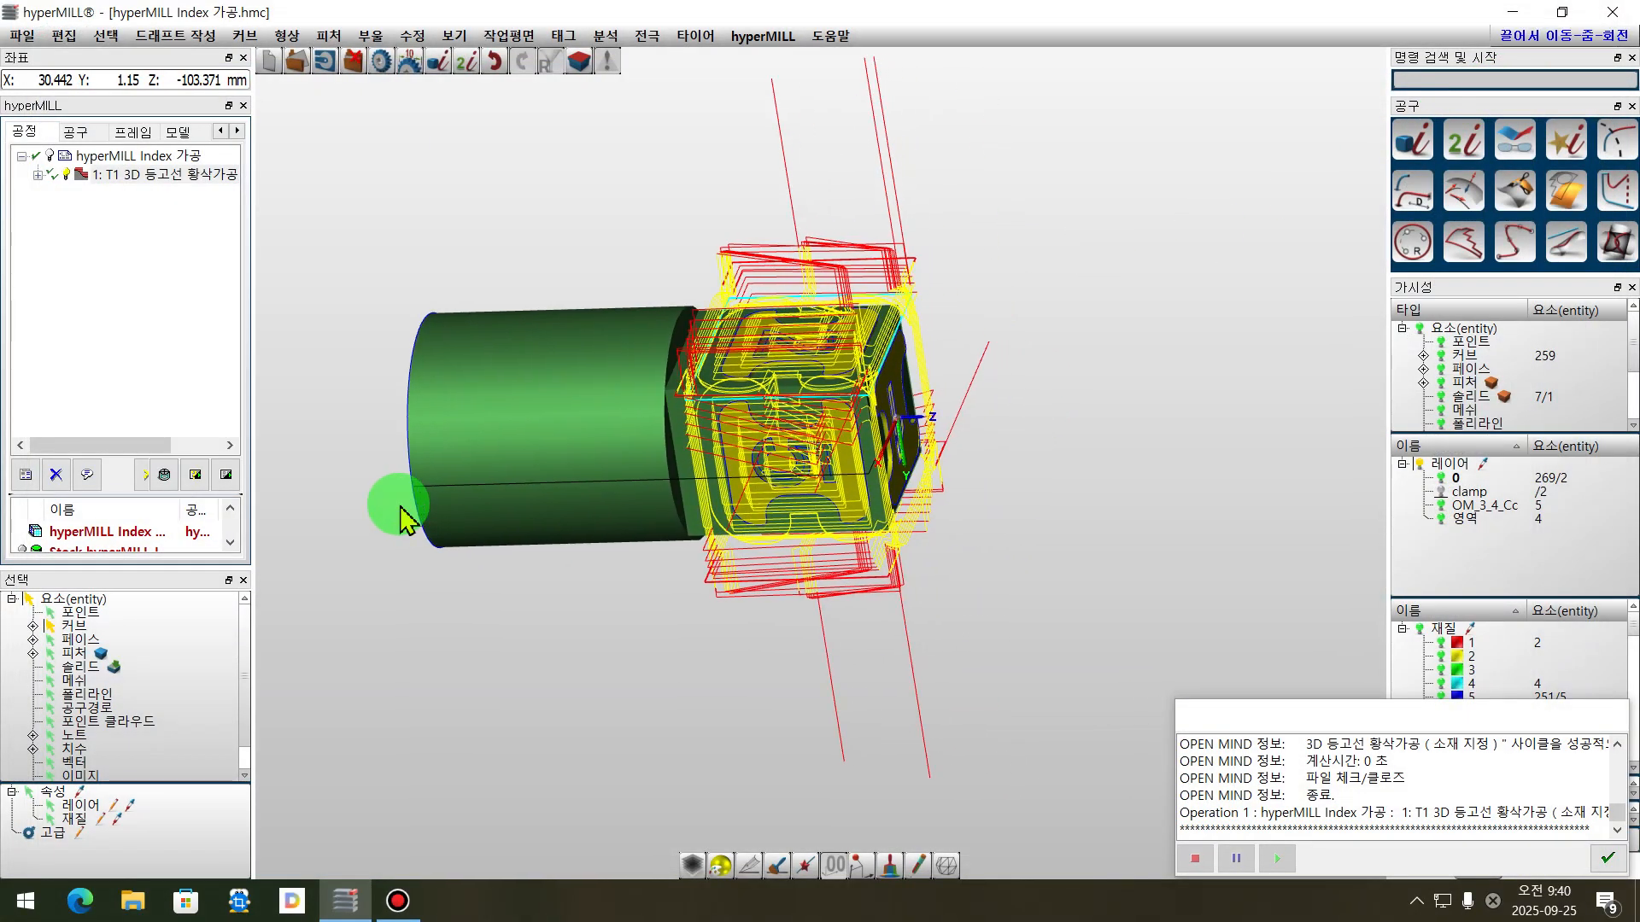
left_click(67, 176)
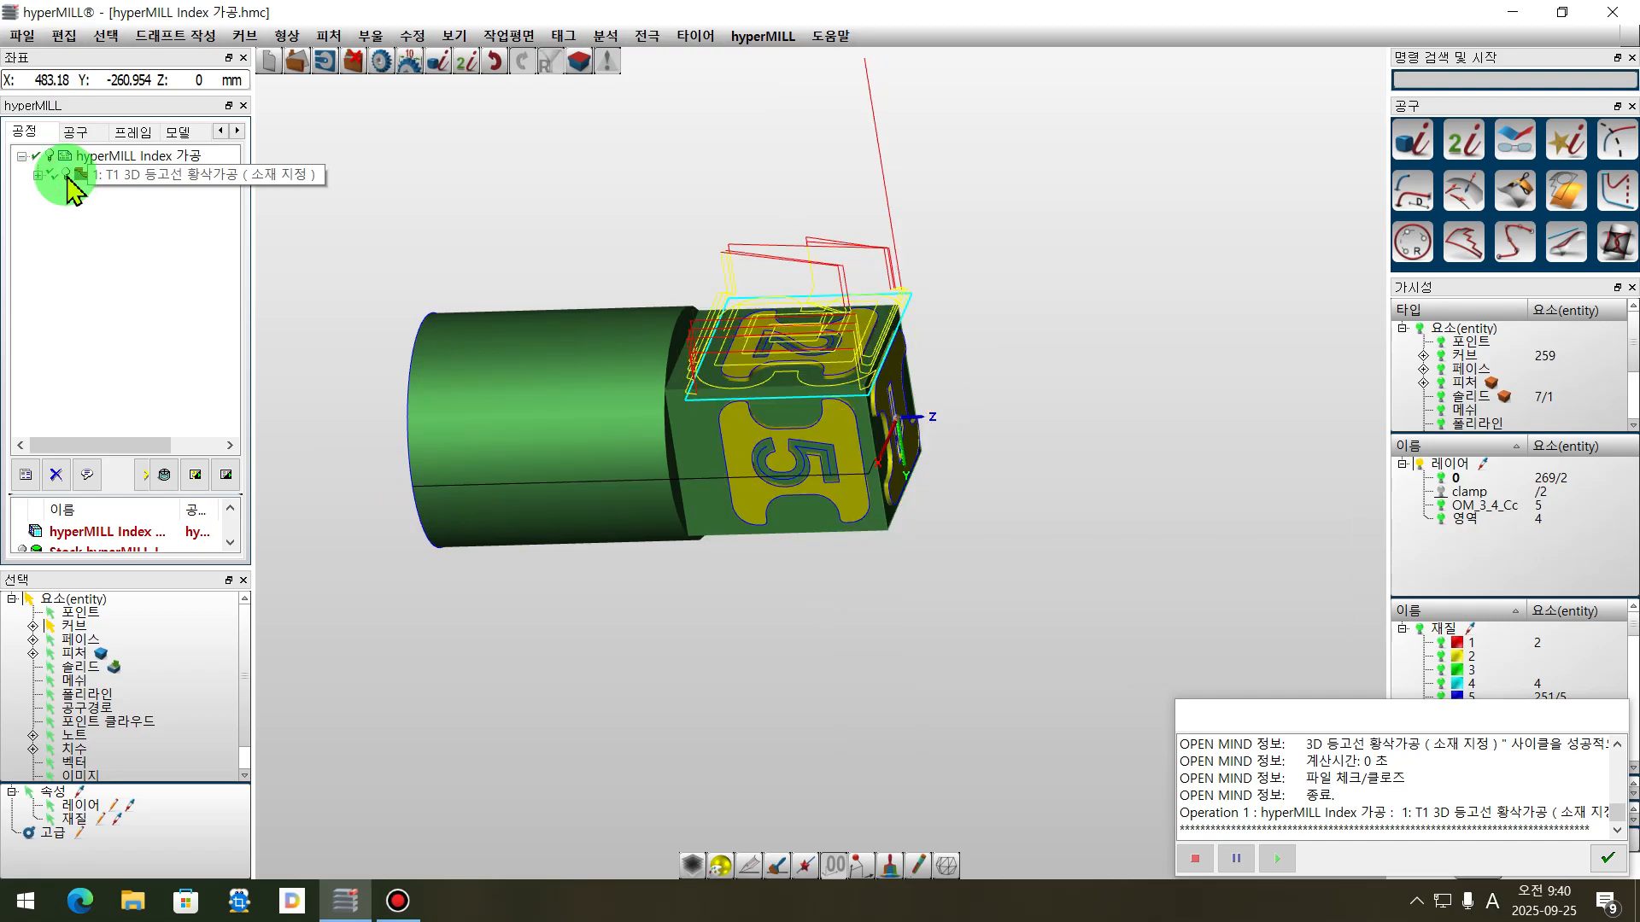
left_click(67, 176)
left_click(67, 177)
scroll(750, 306, "up", 3)
right_click_drag(1161, 522, 1135, 499)
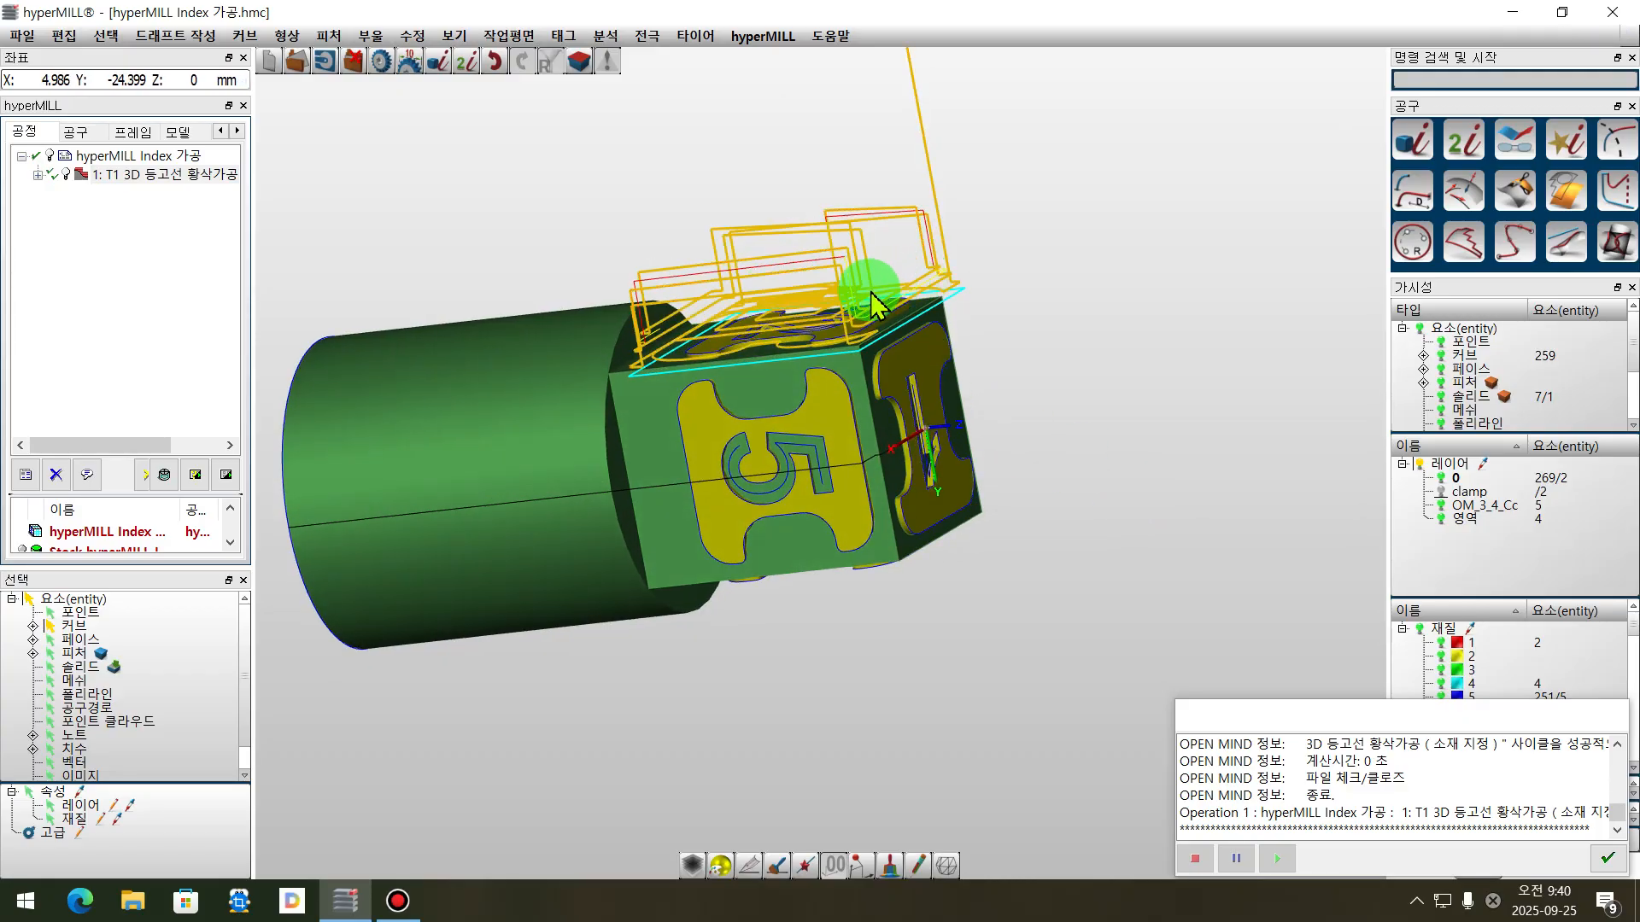
left_click(832, 286)
right_click(833, 289)
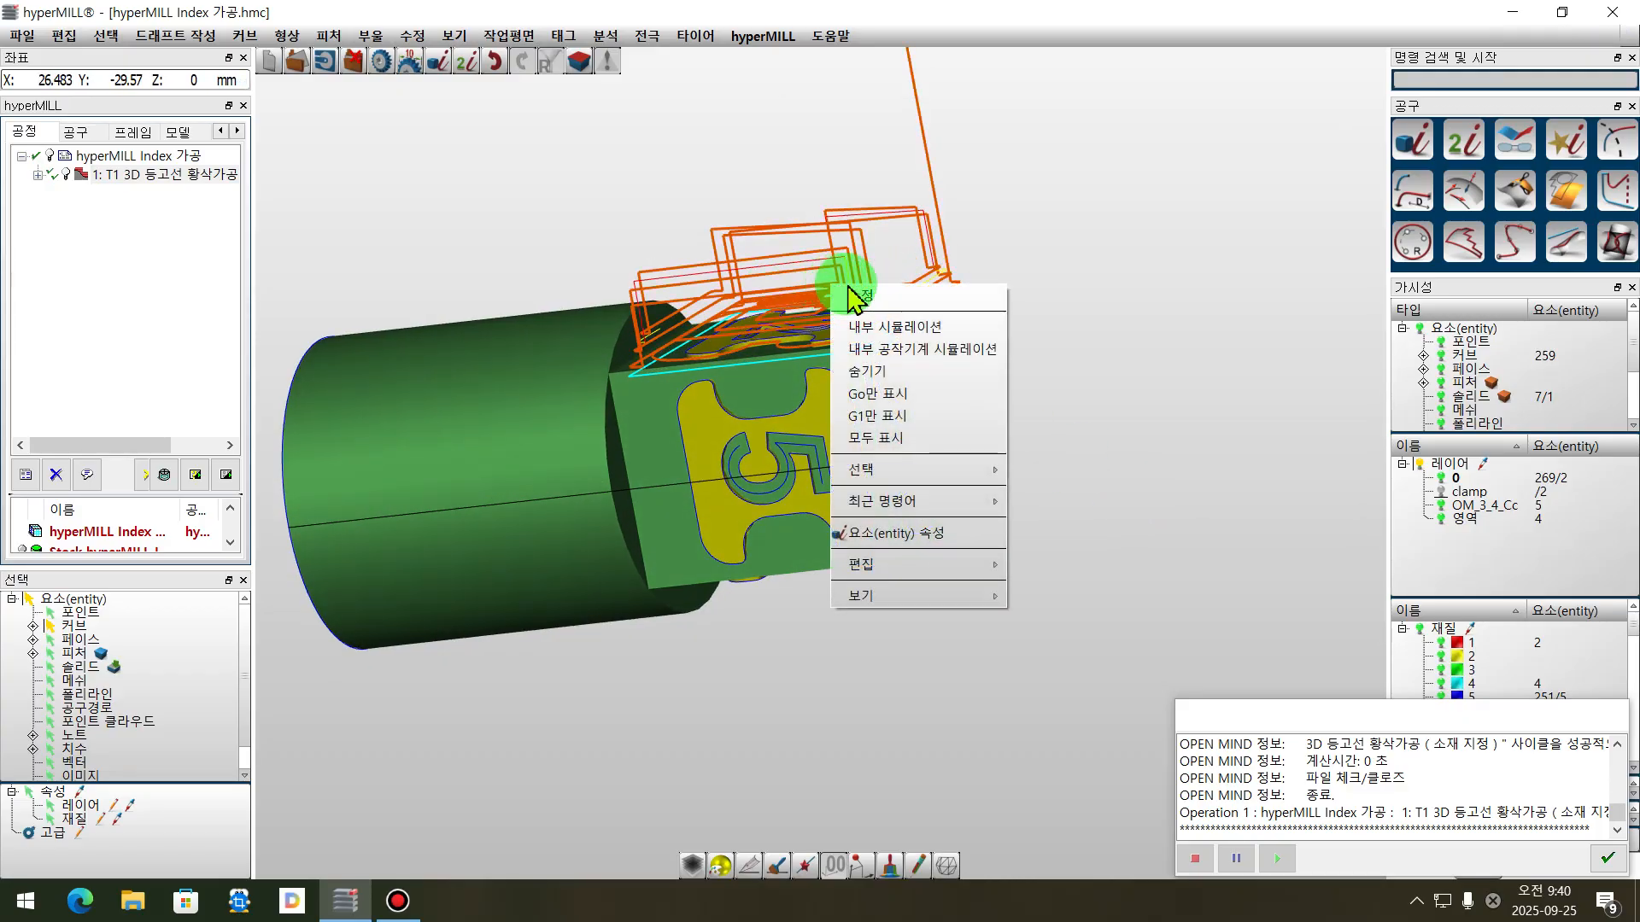
left_click(896, 375)
mouse_move(944, 341)
middle_mouse_down()
mouse_move(1073, 367)
mouse_move(957, 312)
middle_mouse_up()
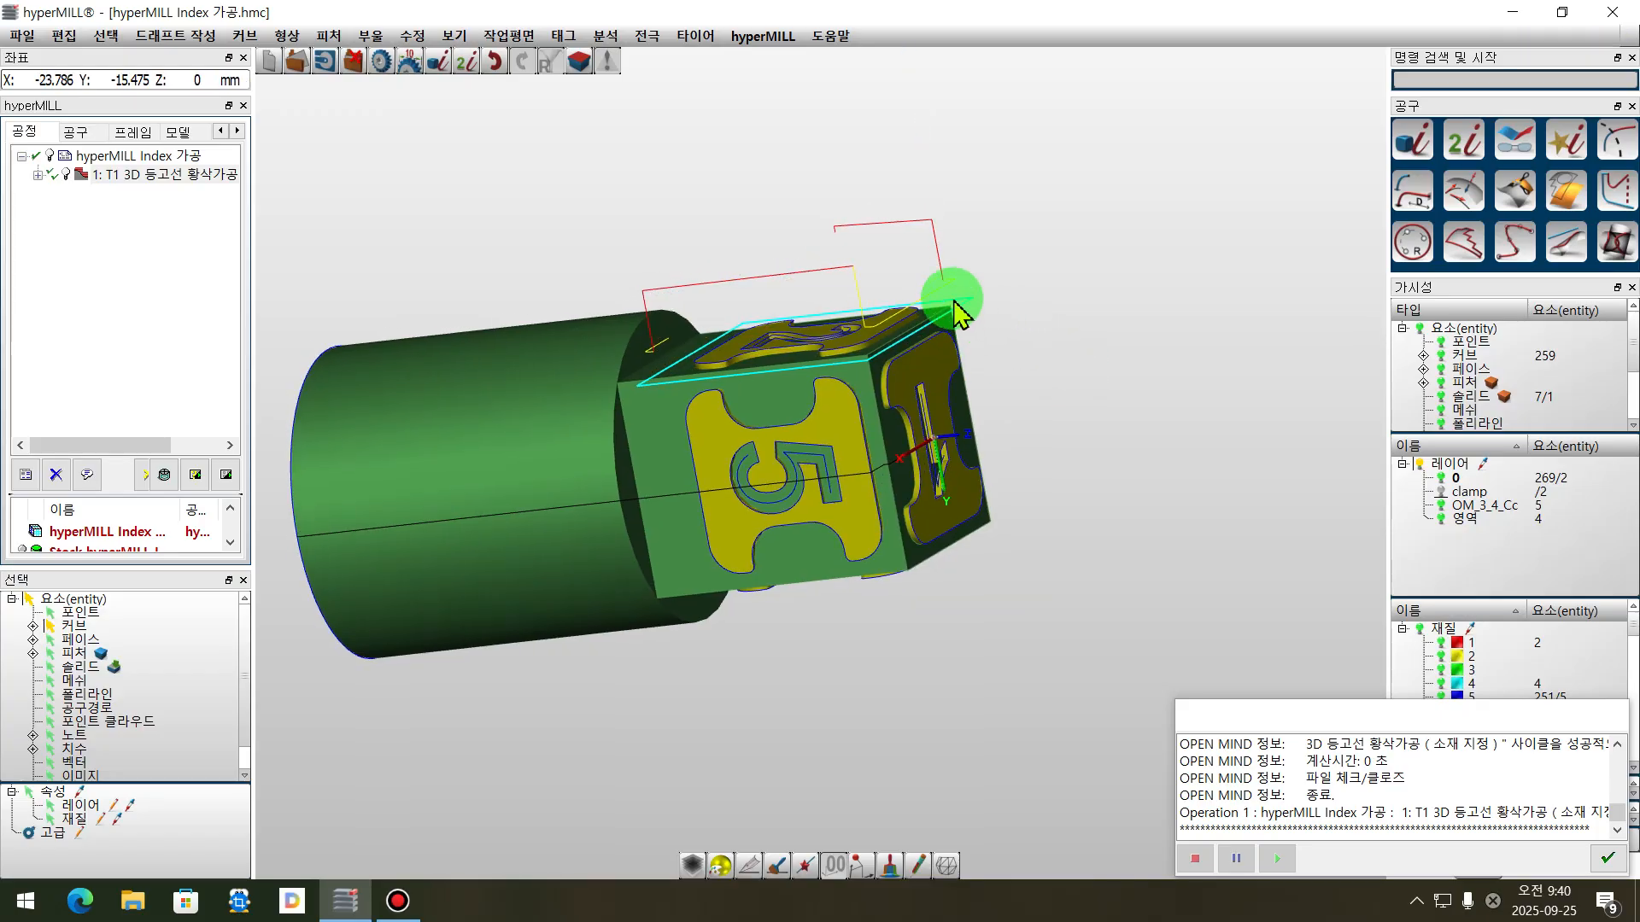
right_click(938, 243)
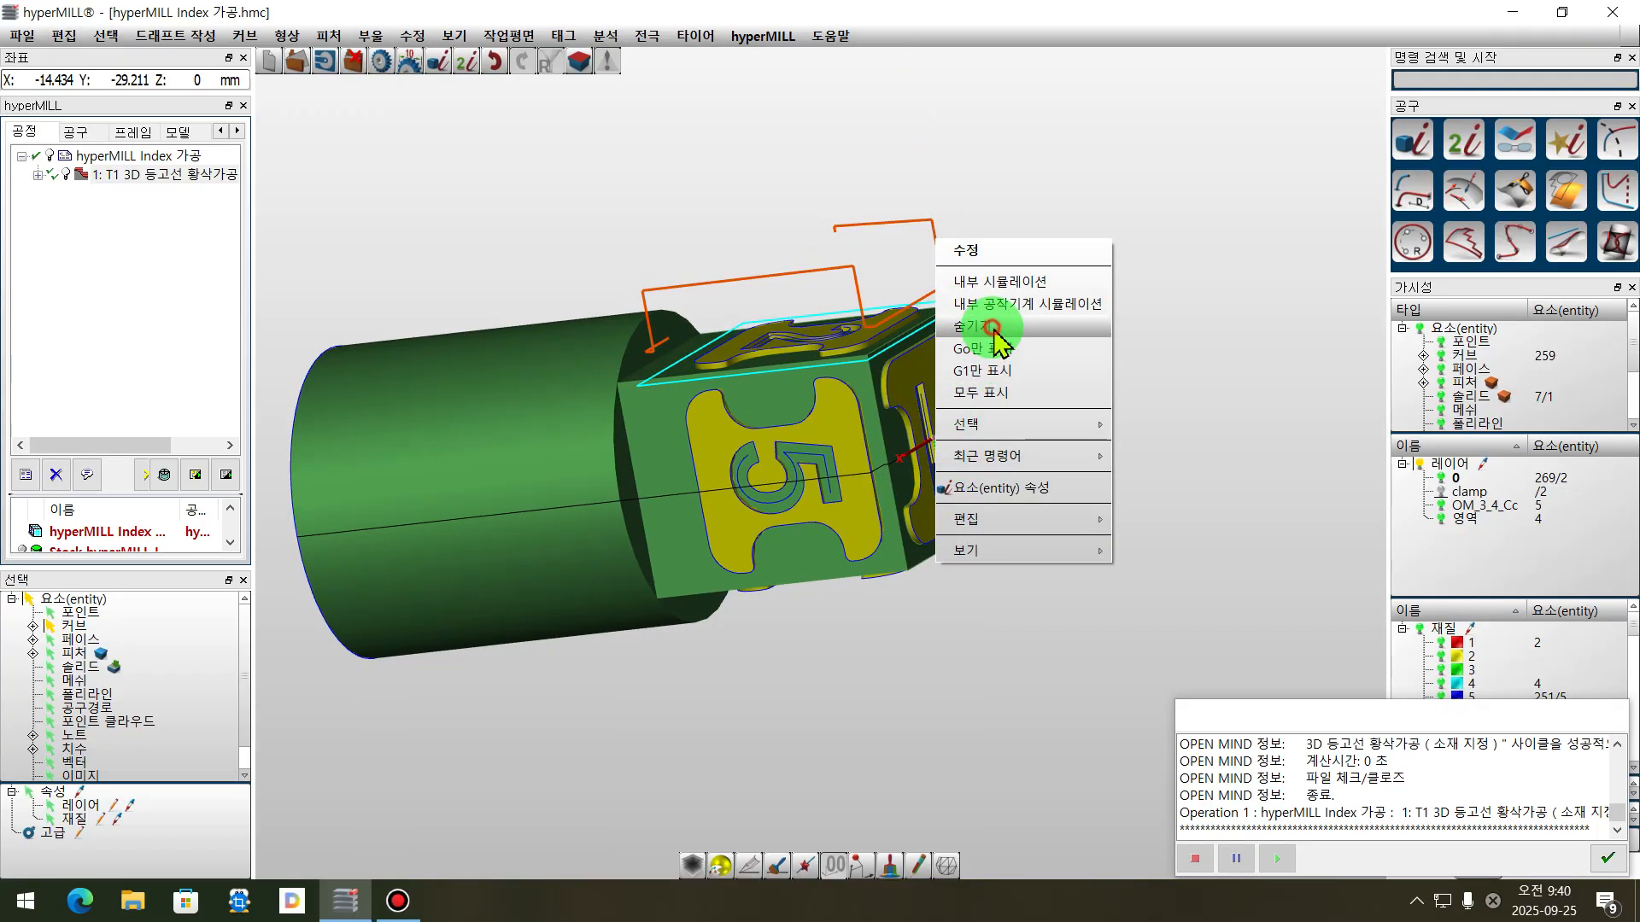
left_click(990, 327)
middle_click_drag(1042, 347, 1038, 380)
middle_click_drag(1260, 579, 801, 361)
middle_click_drag(865, 421, 893, 512)
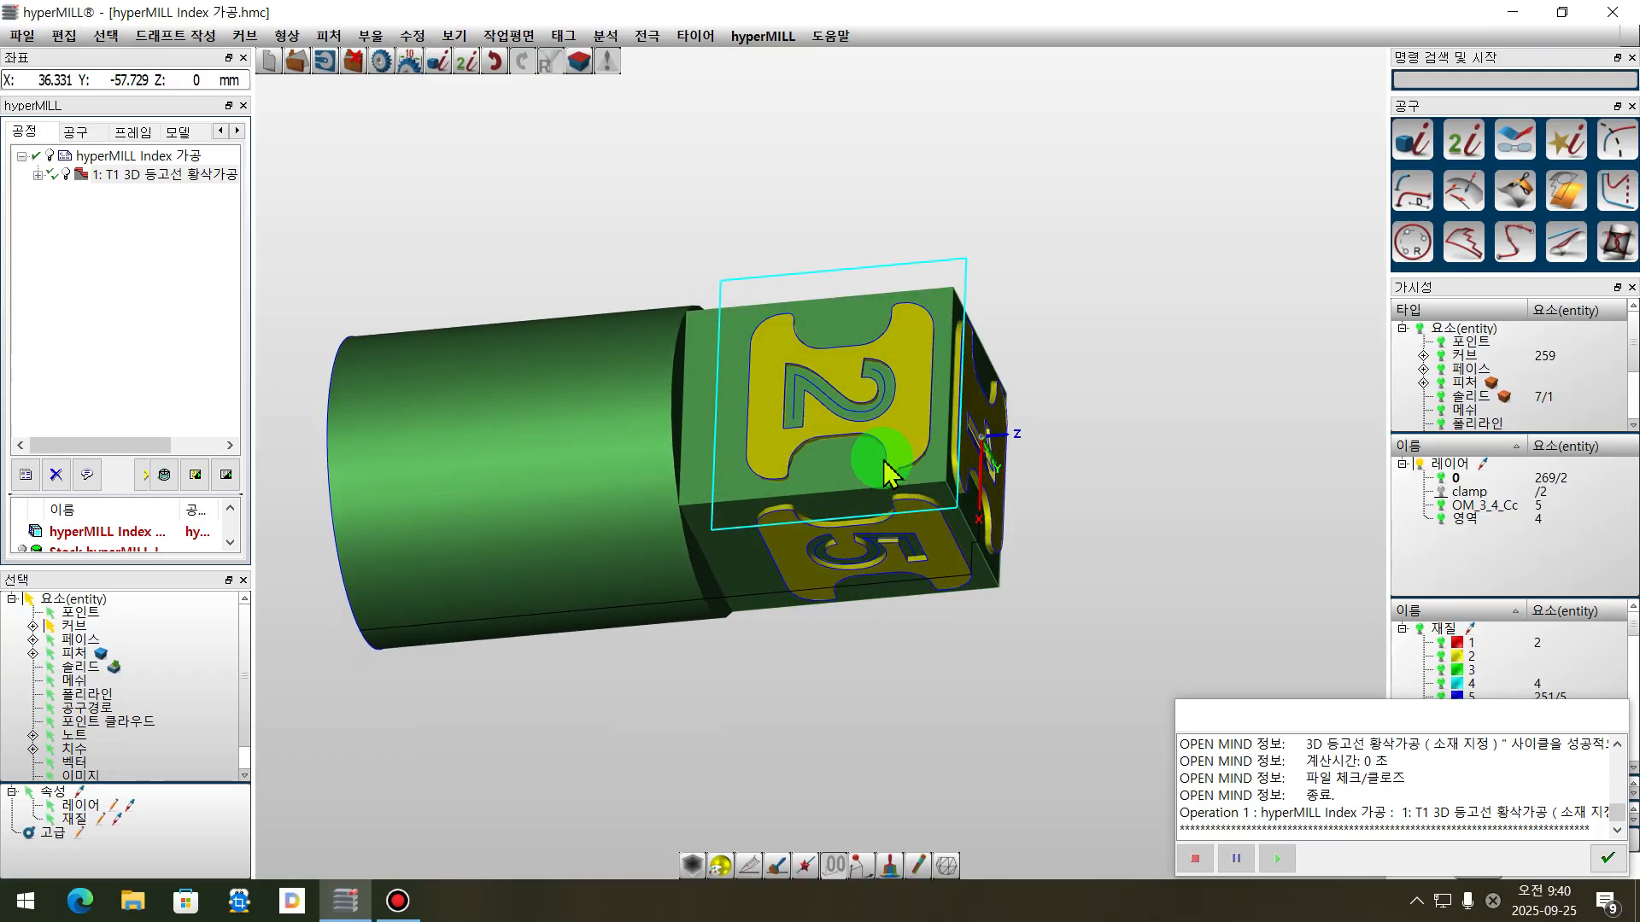
middle_click_drag(954, 348, 896, 335)
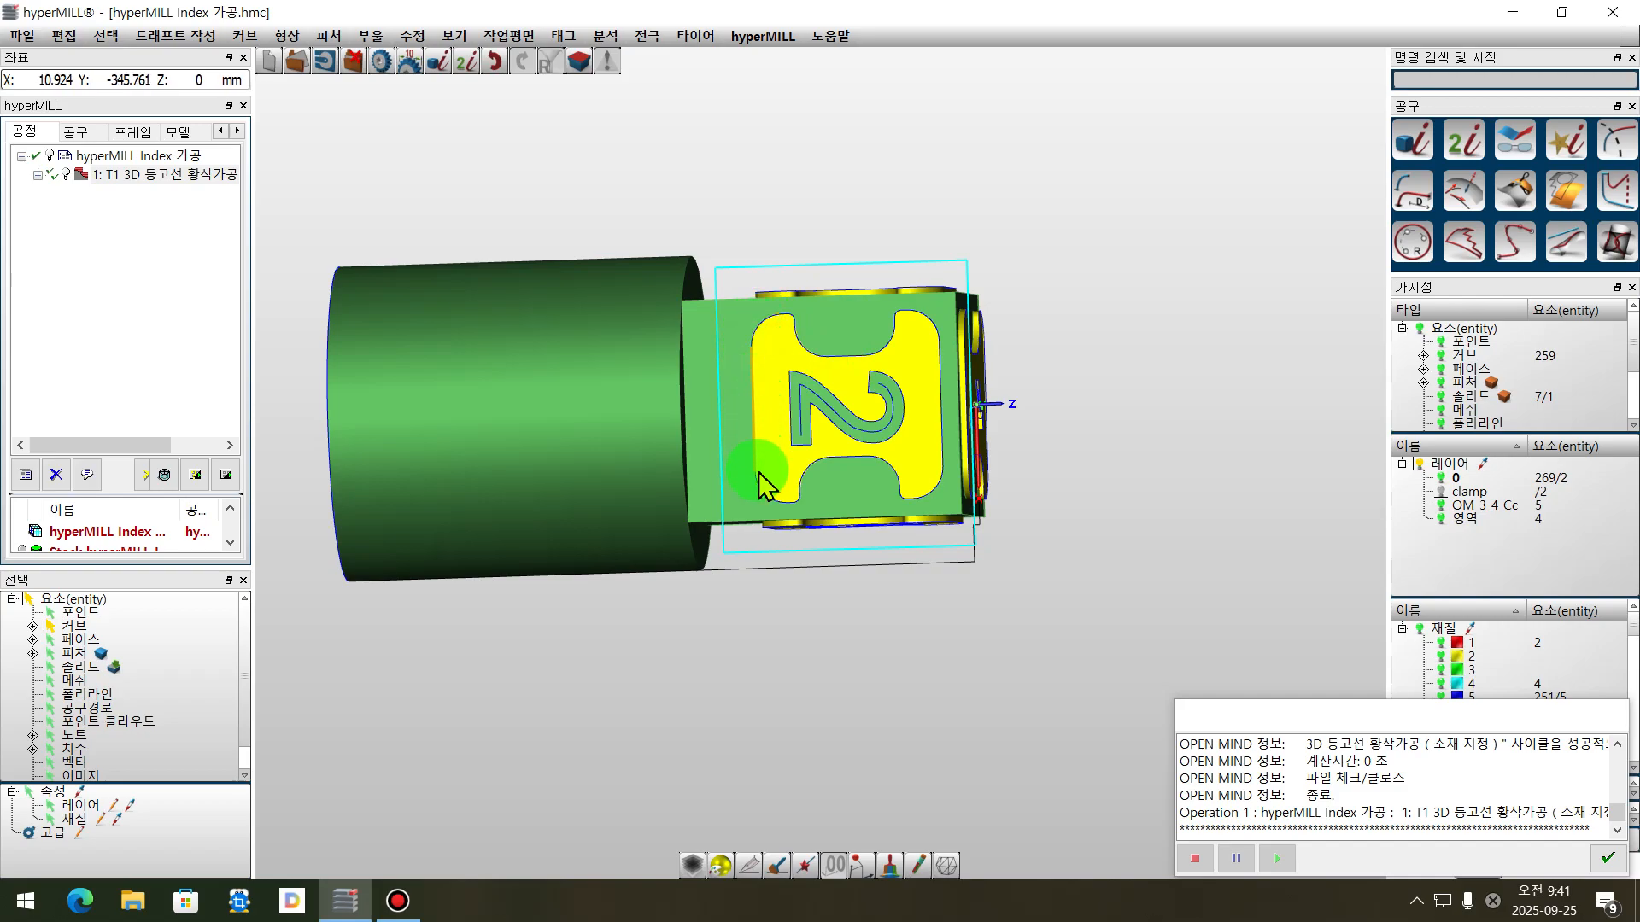
middle_click_drag(901, 476, 830, 519)
left_click(138, 232)
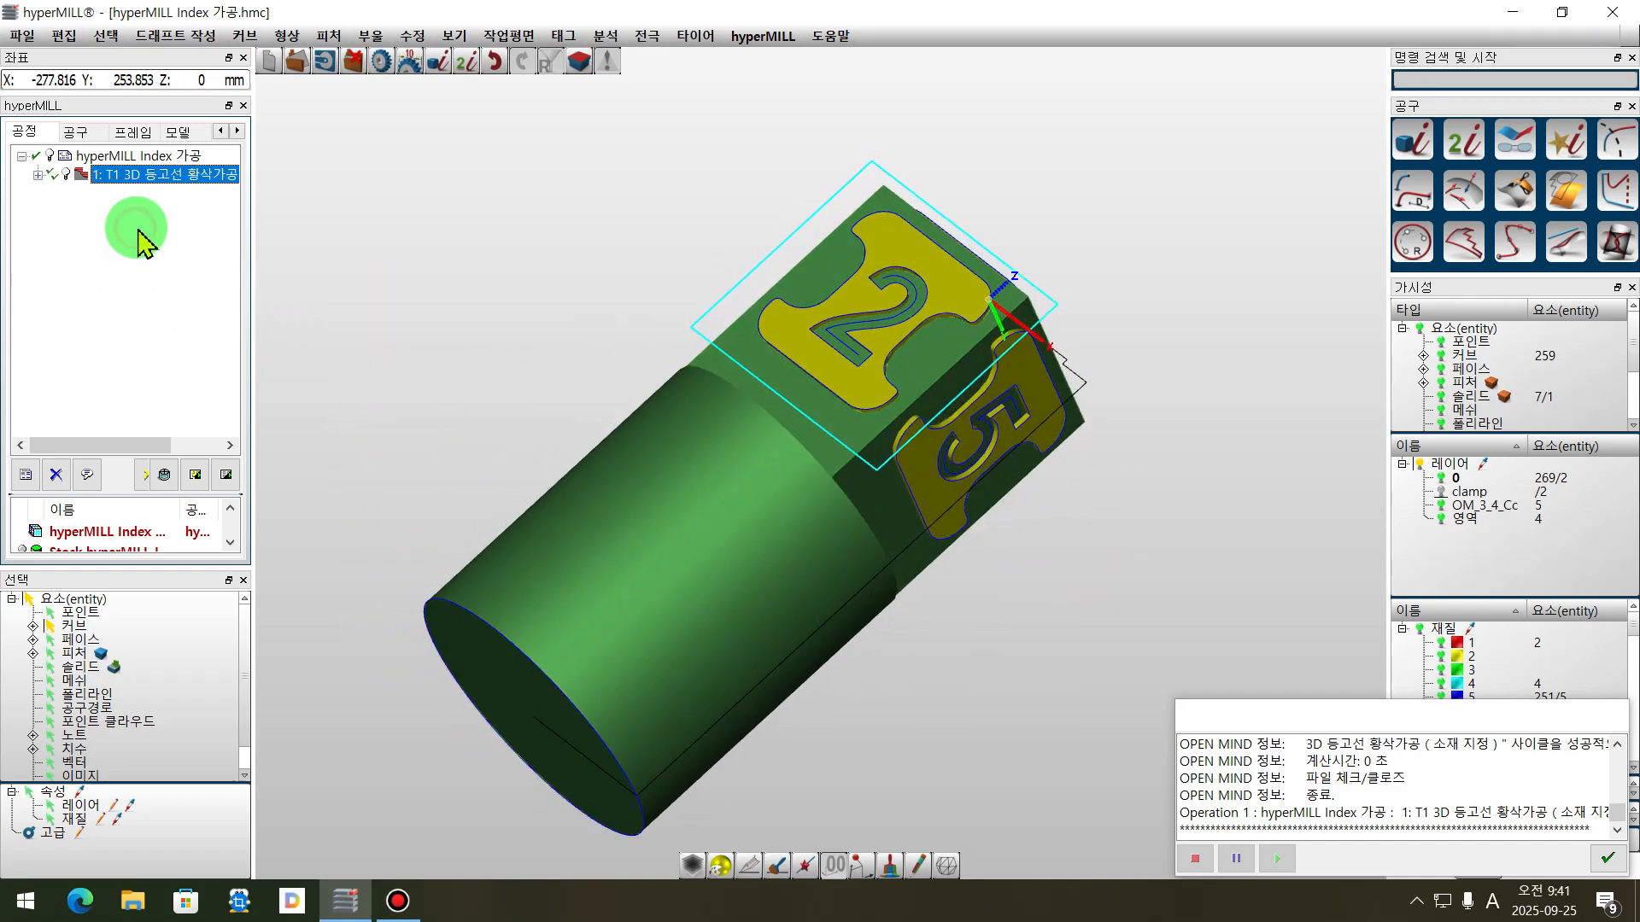
- Create a new 2D contour milling job (2D 윤곽가공) and assign the existing 1 End Mill Ø10 as its tool
right_click(138, 233)
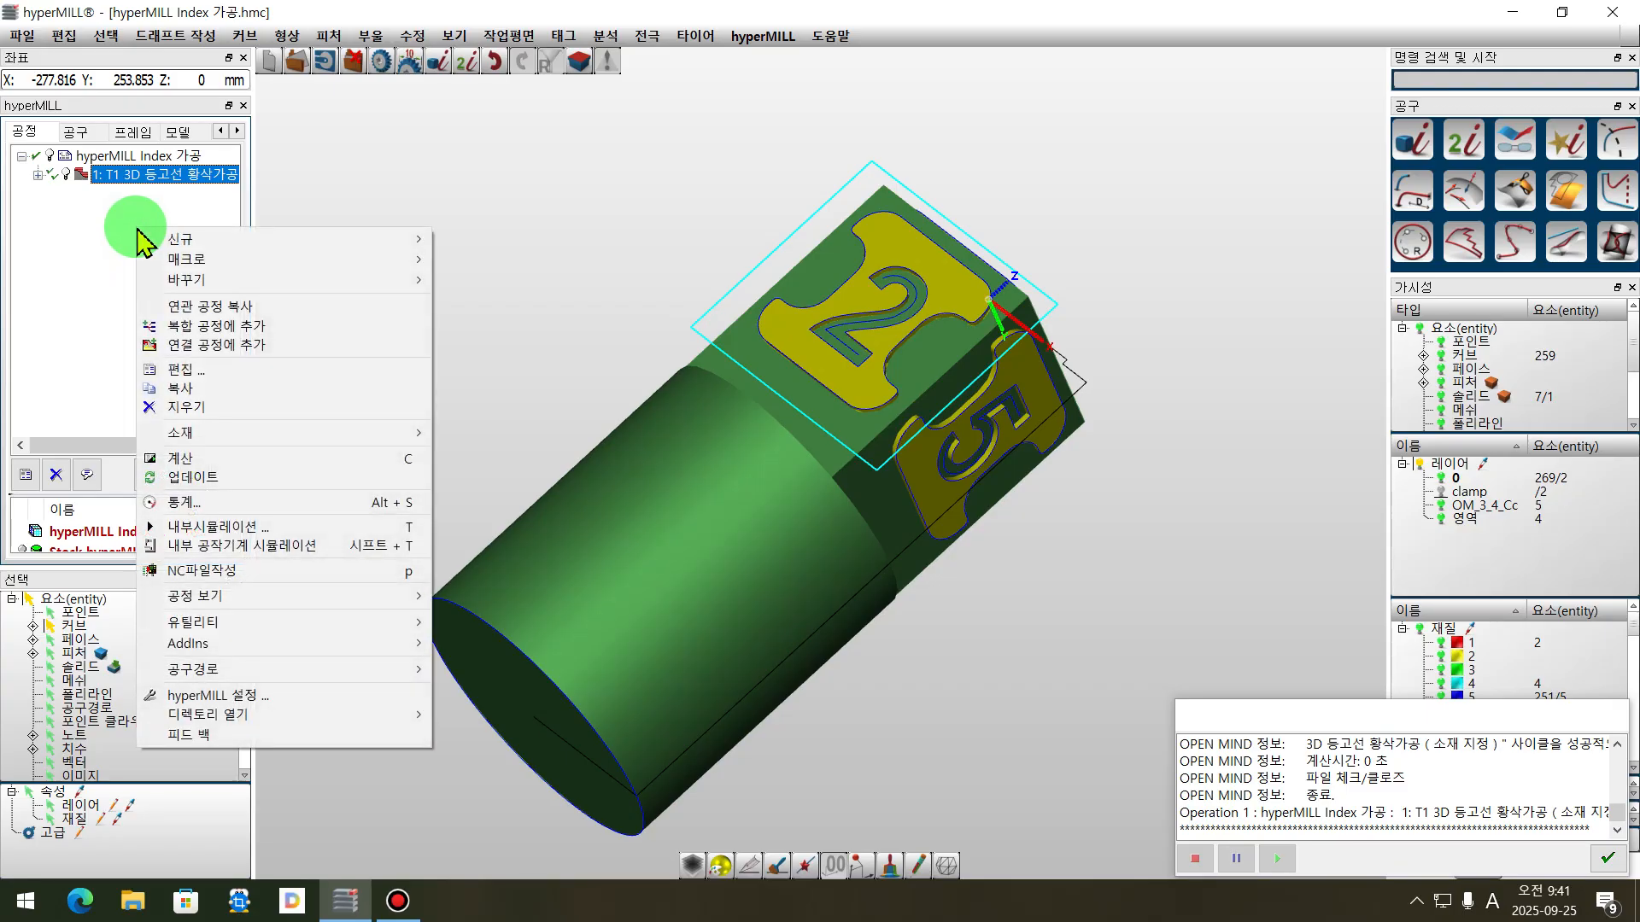
left_click(214, 239)
mouse_move(592, 460)
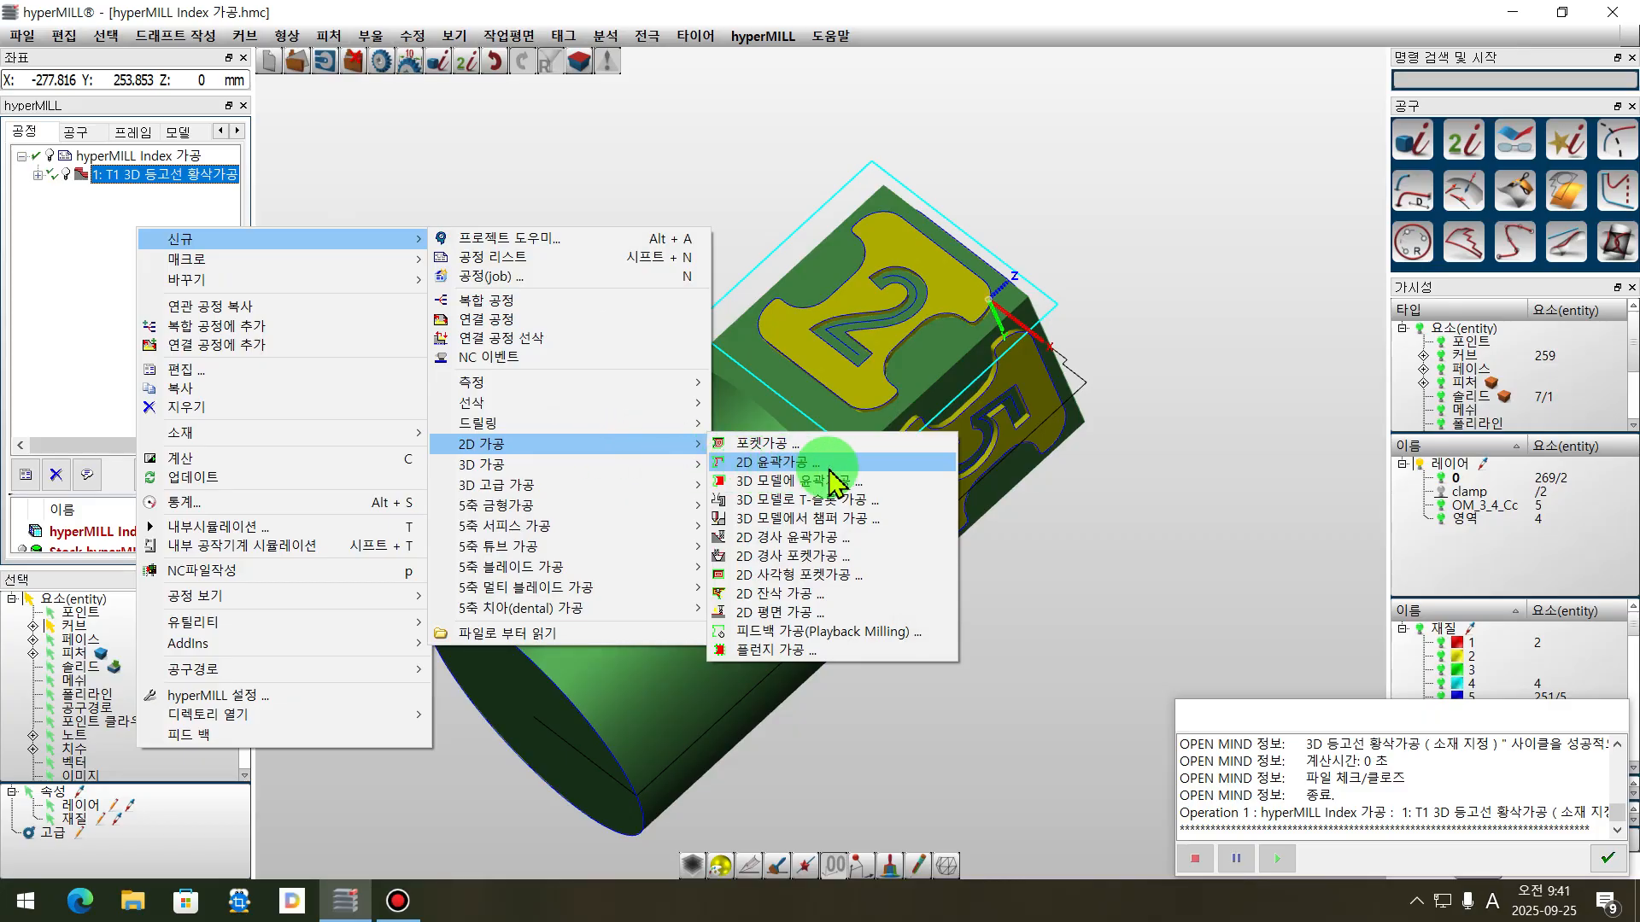
left_click(824, 462)
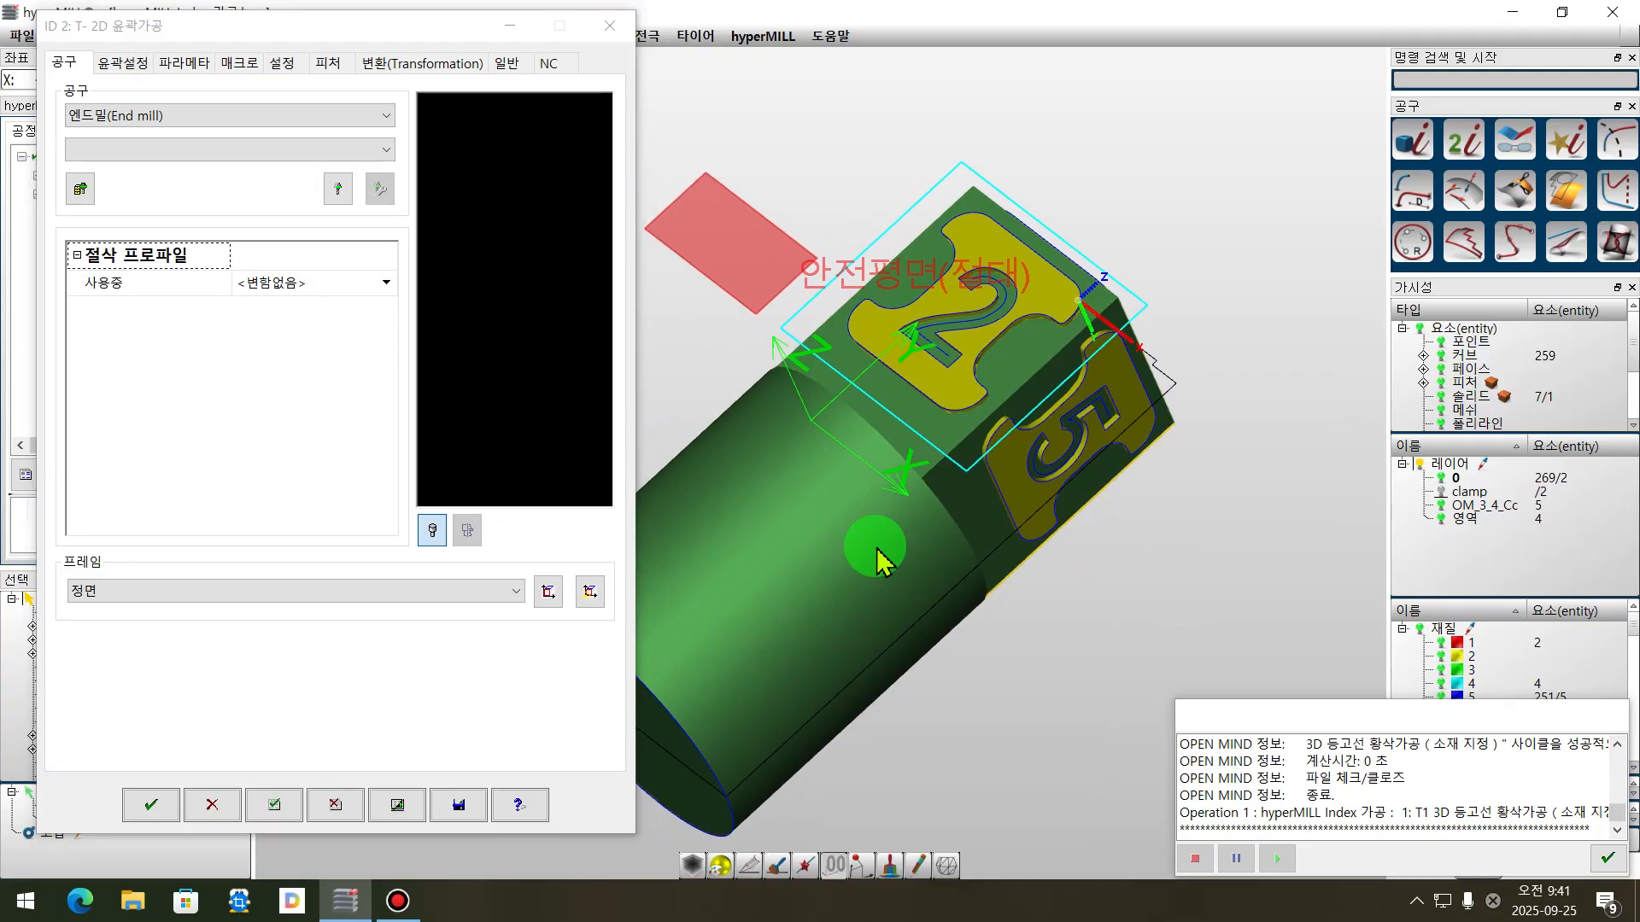
left_click(218, 154)
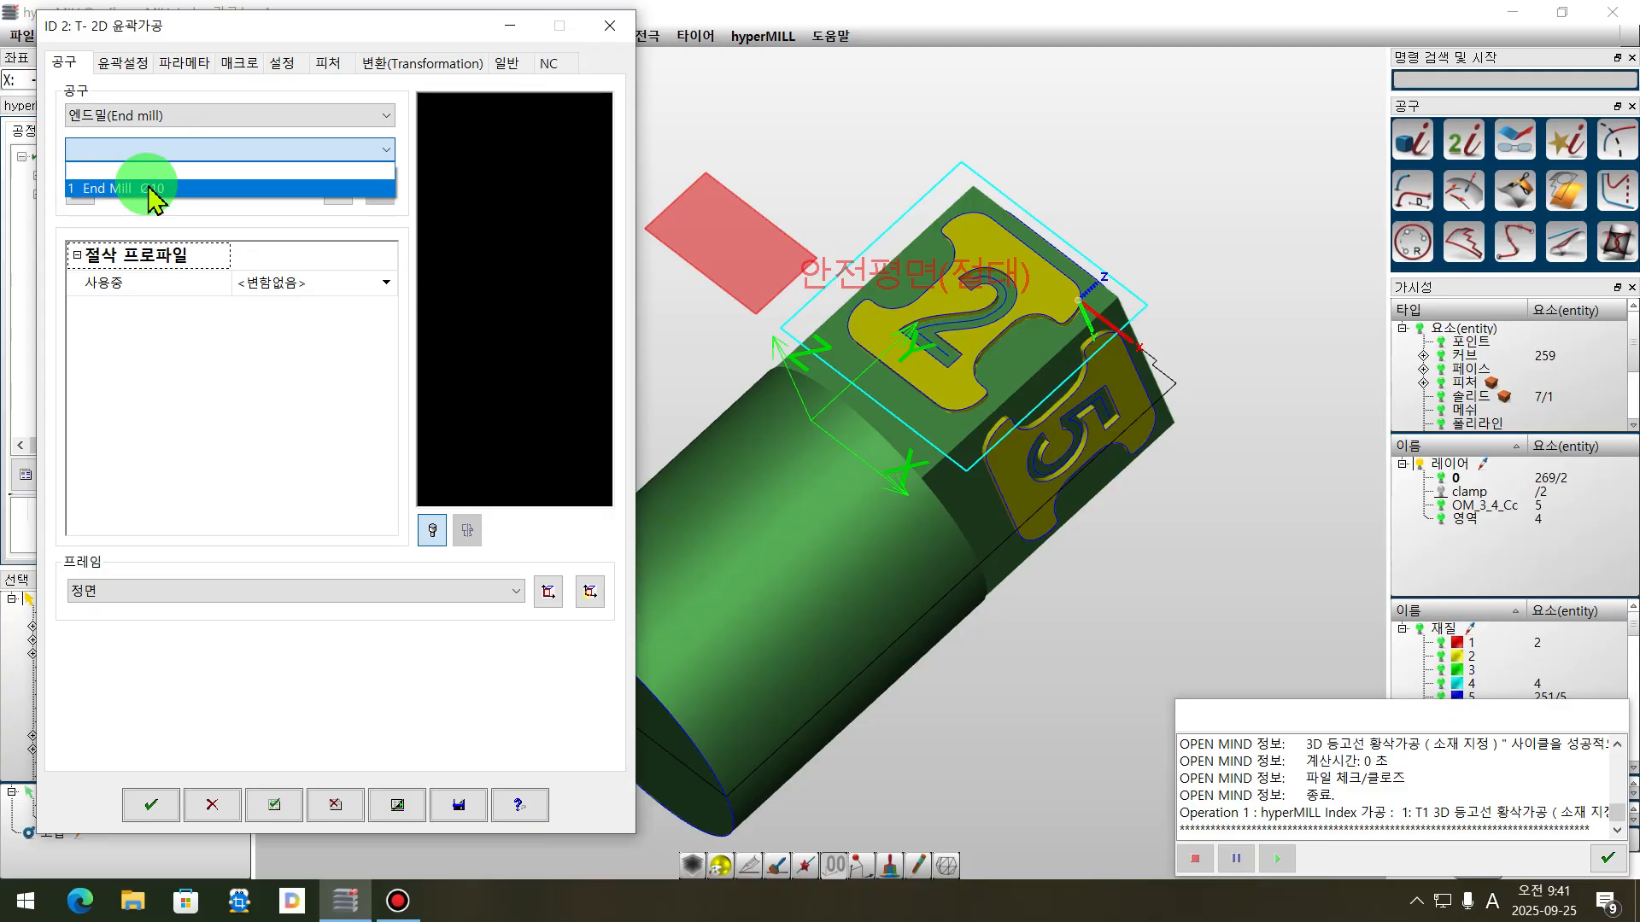
left_click(147, 187)
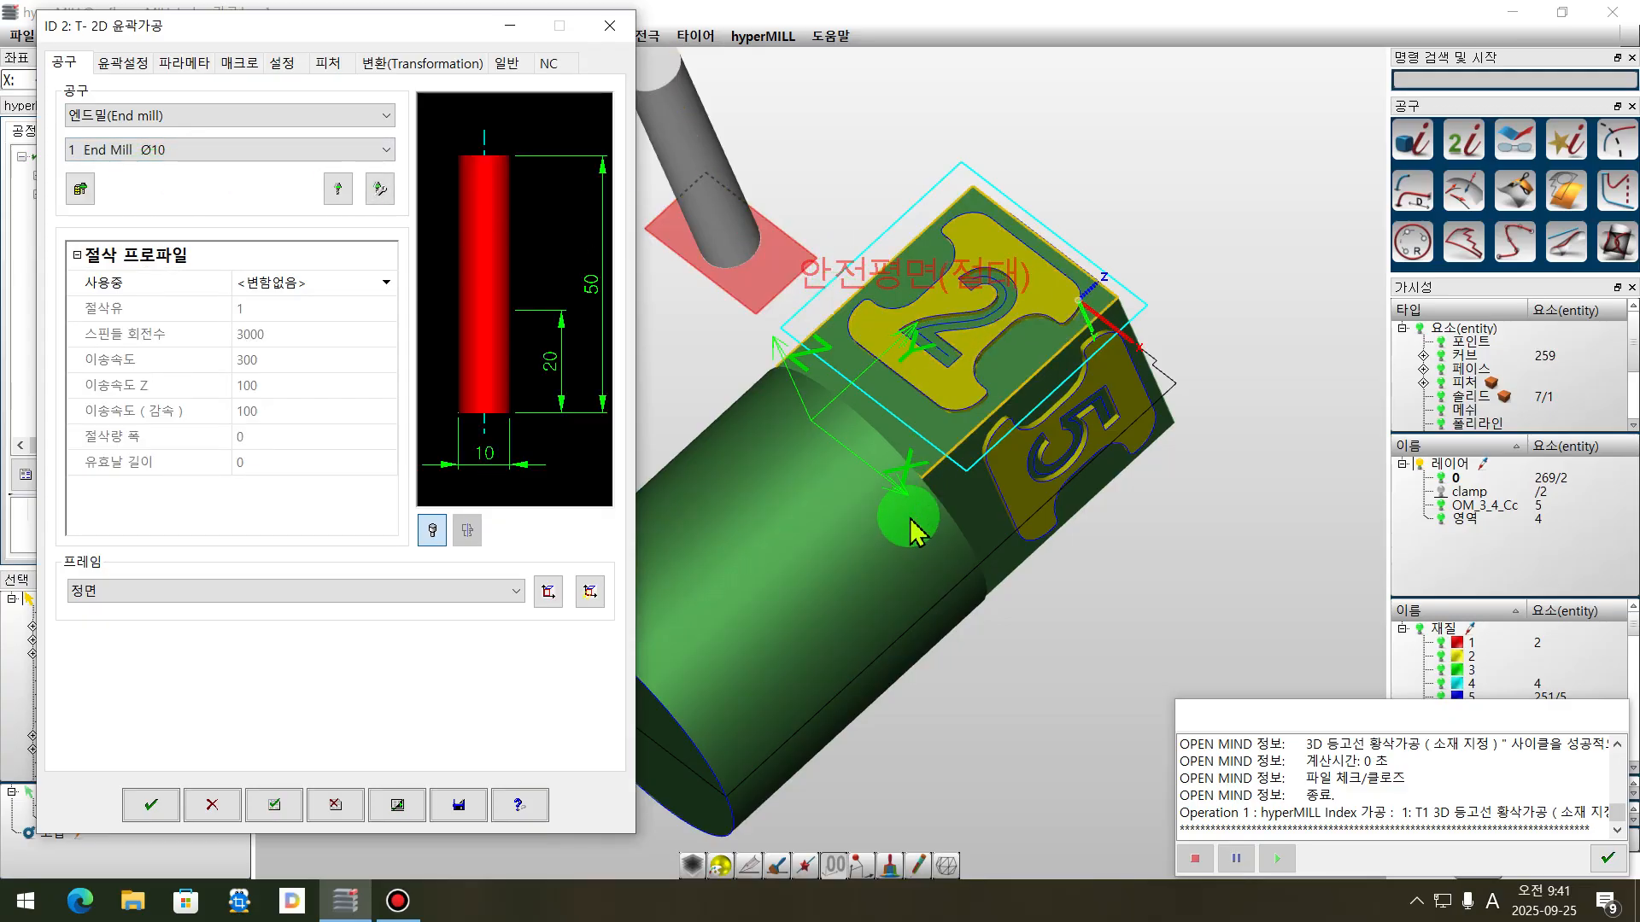
- Select the closed outer outline of the raised pad around the number 2 as the job's contour, using a chain selection
middle_click_drag(1081, 615, 1119, 397)
middle_click_drag(1117, 511, 1033, 366, "shift")
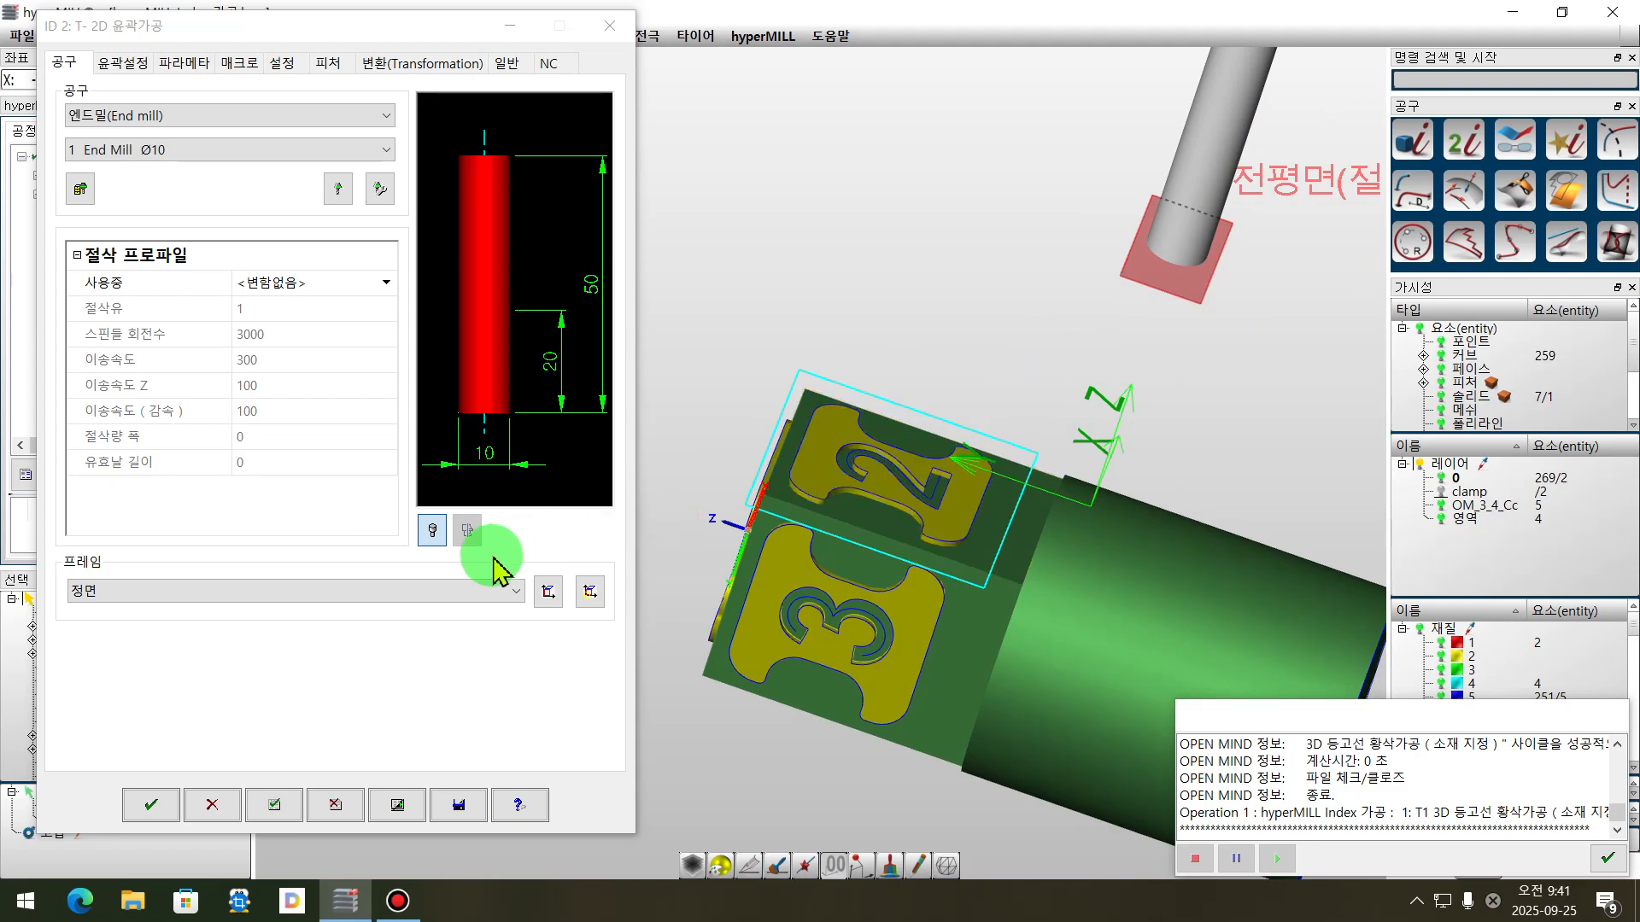
left_click(121, 65)
middle_click_drag(949, 266, 971, 182)
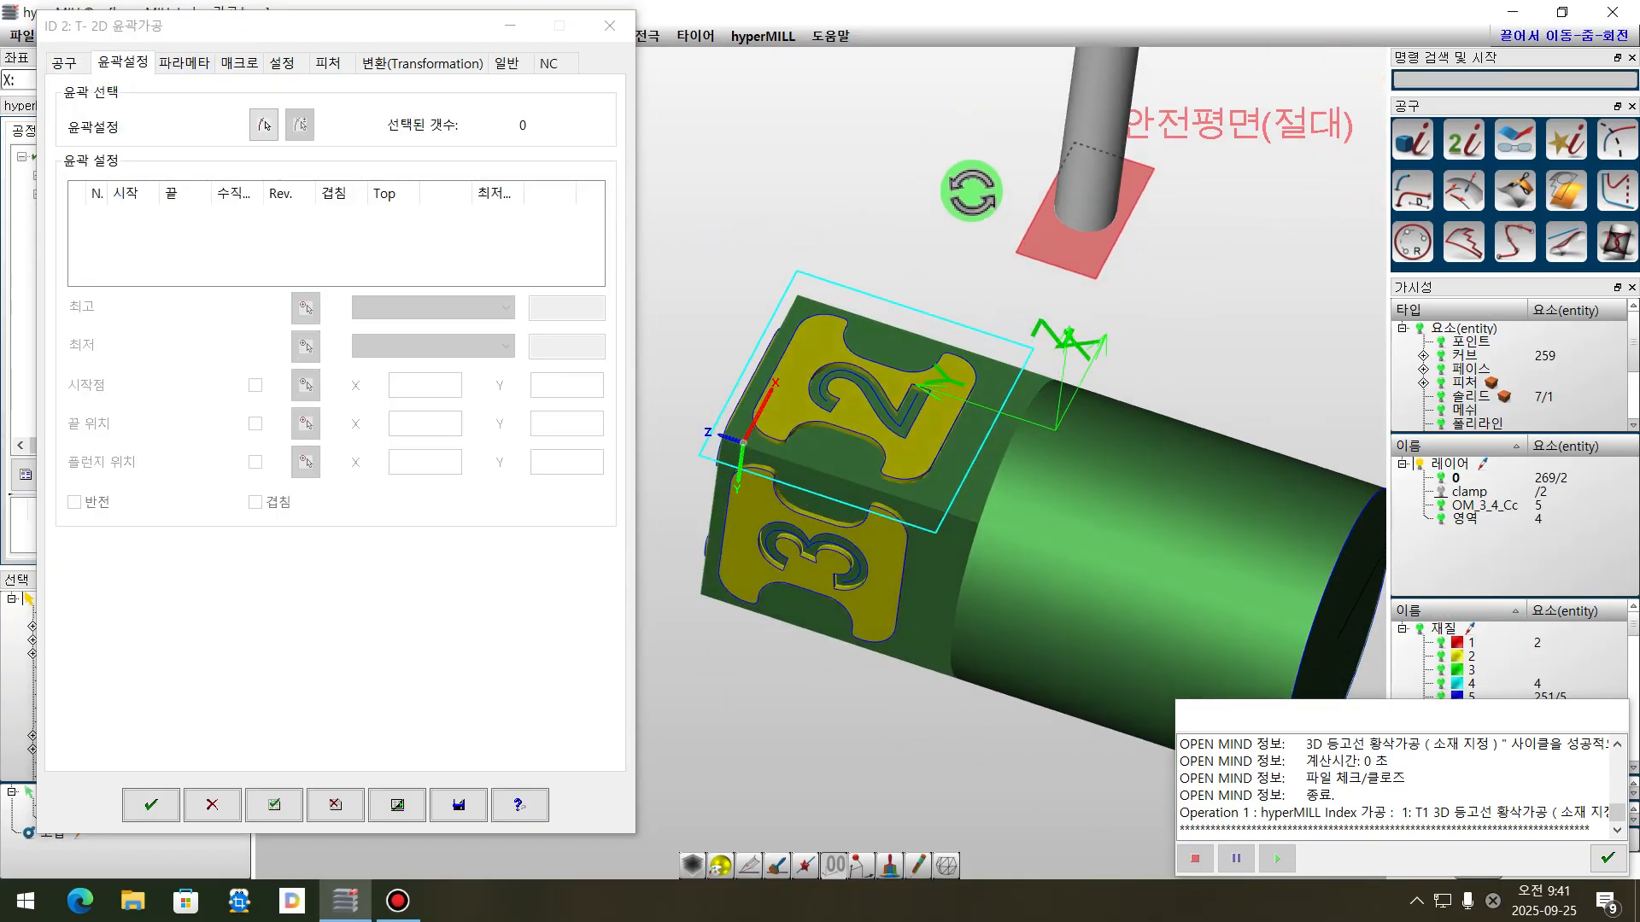
middle_click_drag(837, 421, 868, 348)
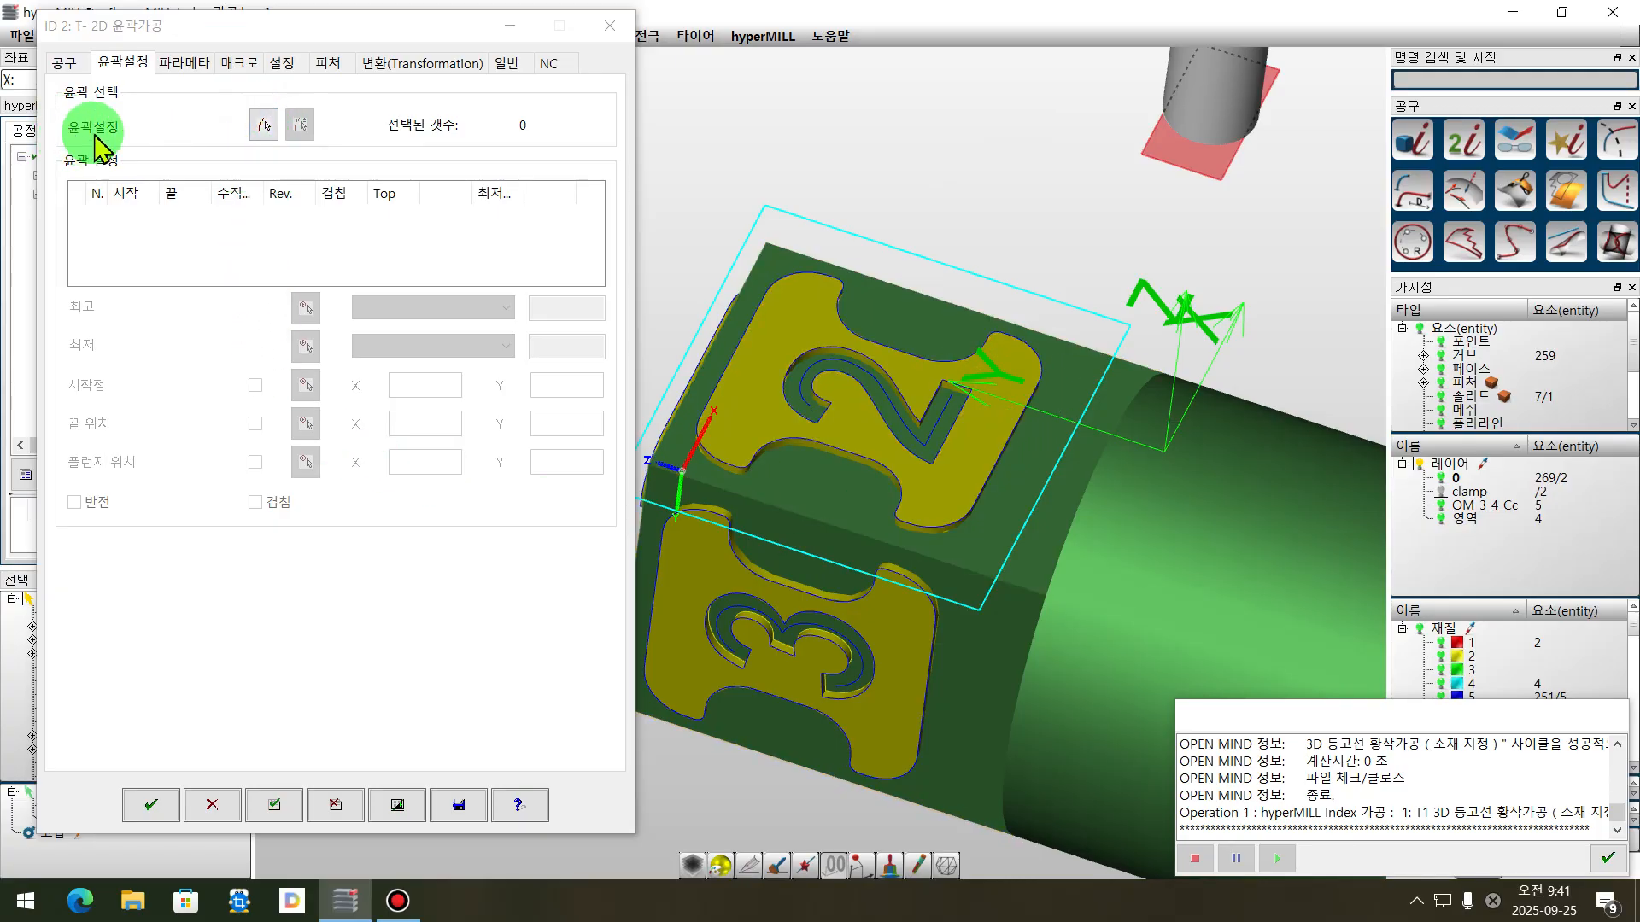
left_click(265, 126)
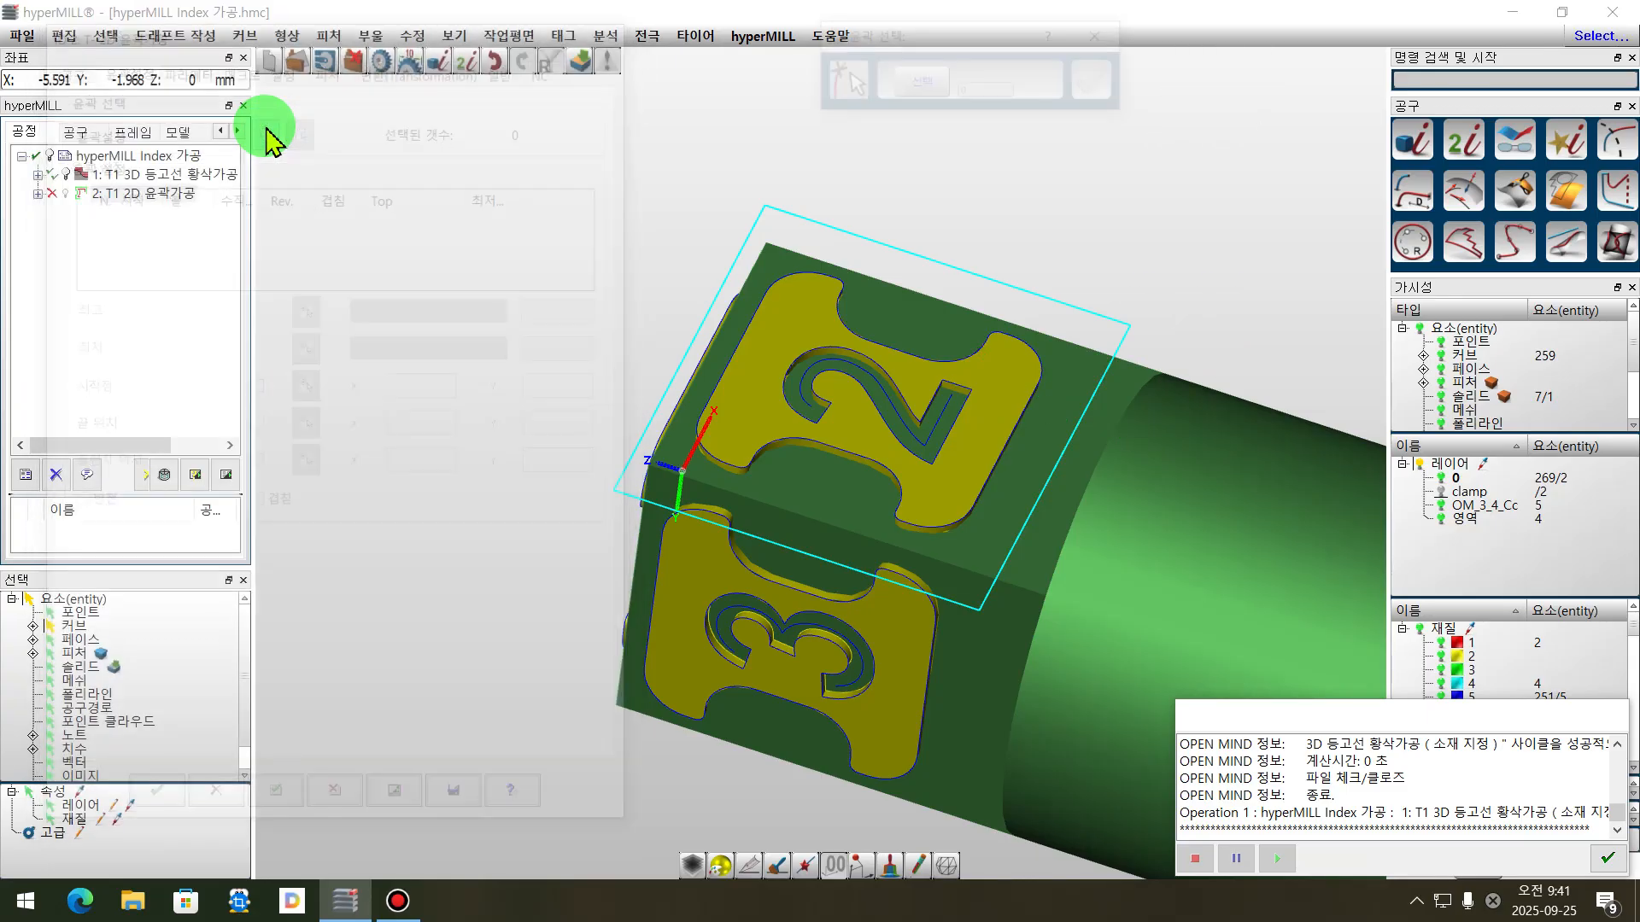
scroll(982, 372, "up", 3)
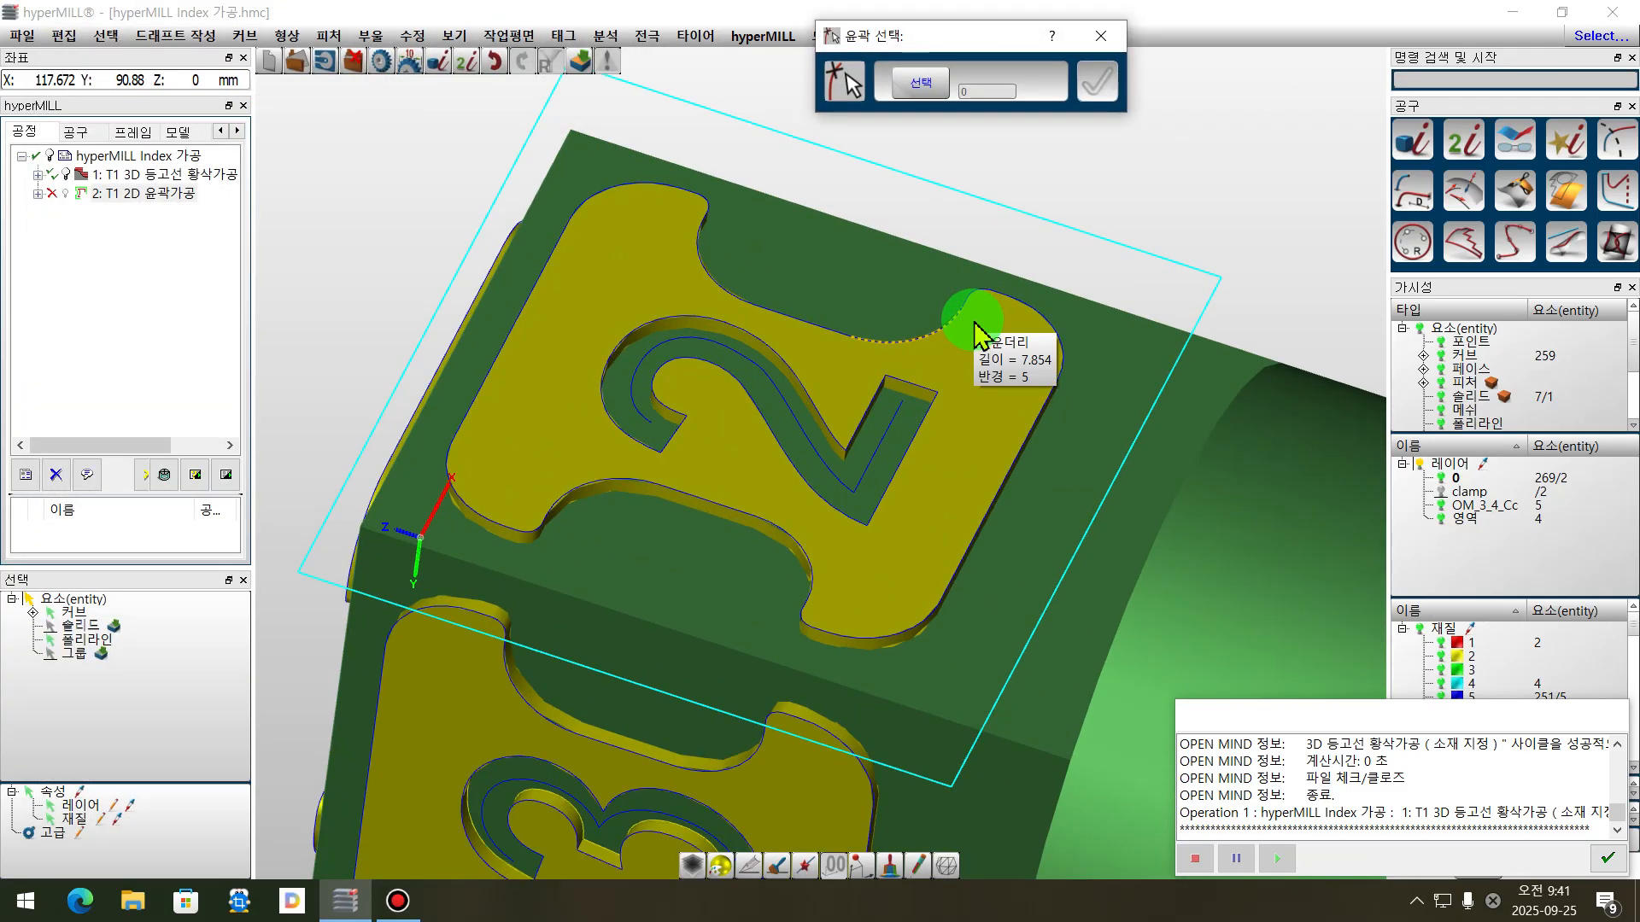
left_click(975, 333)
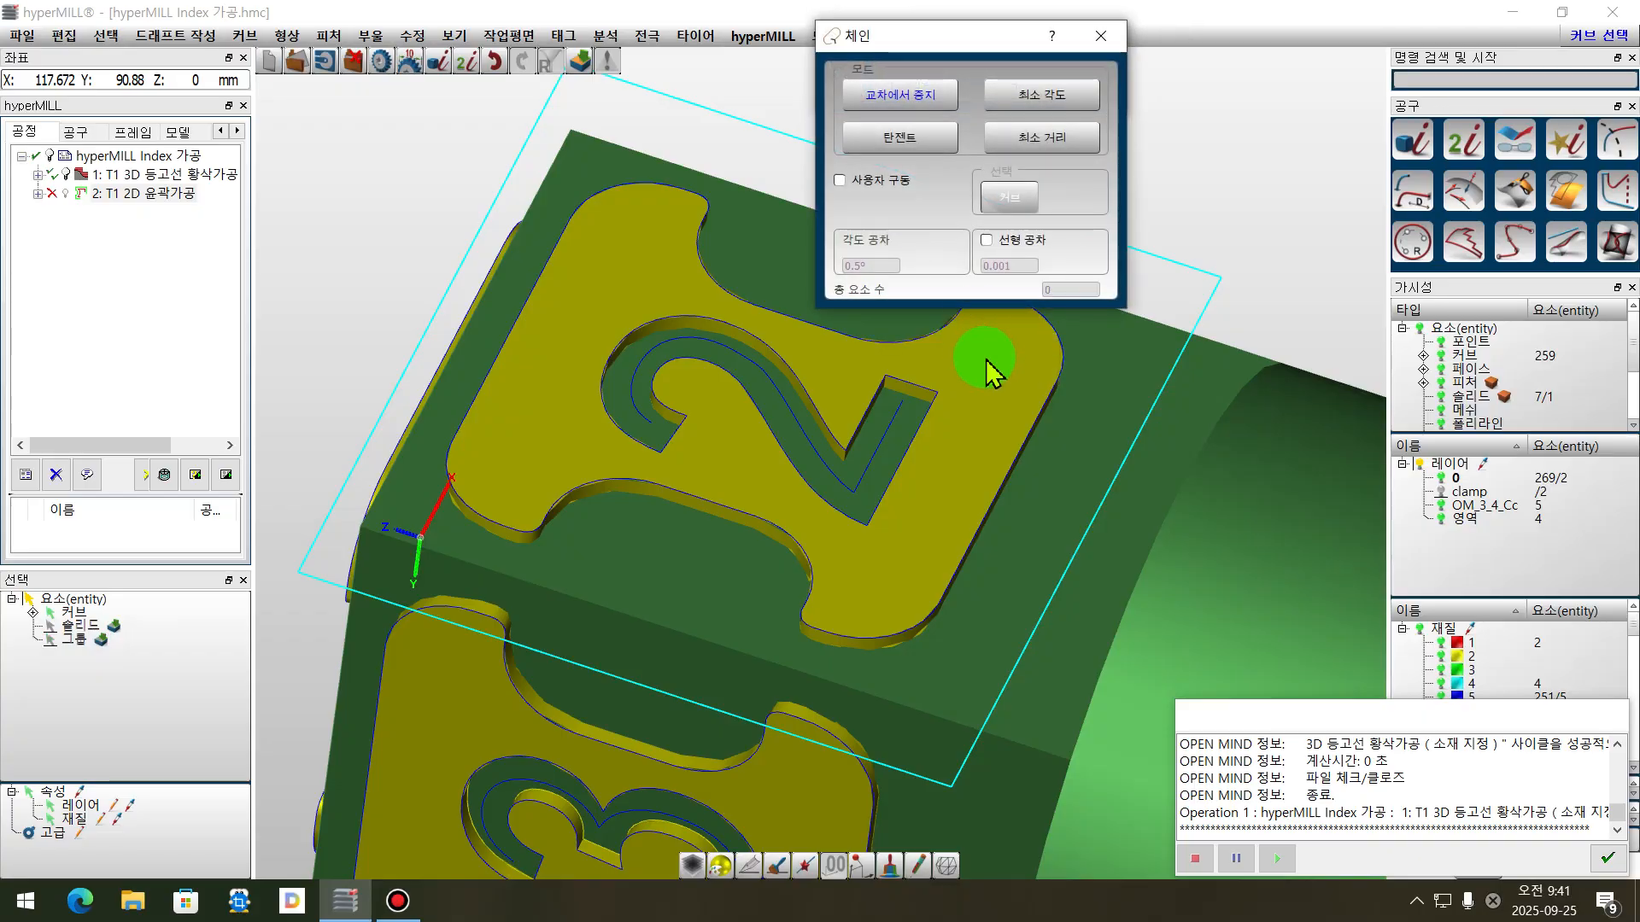
left_click(670, 199)
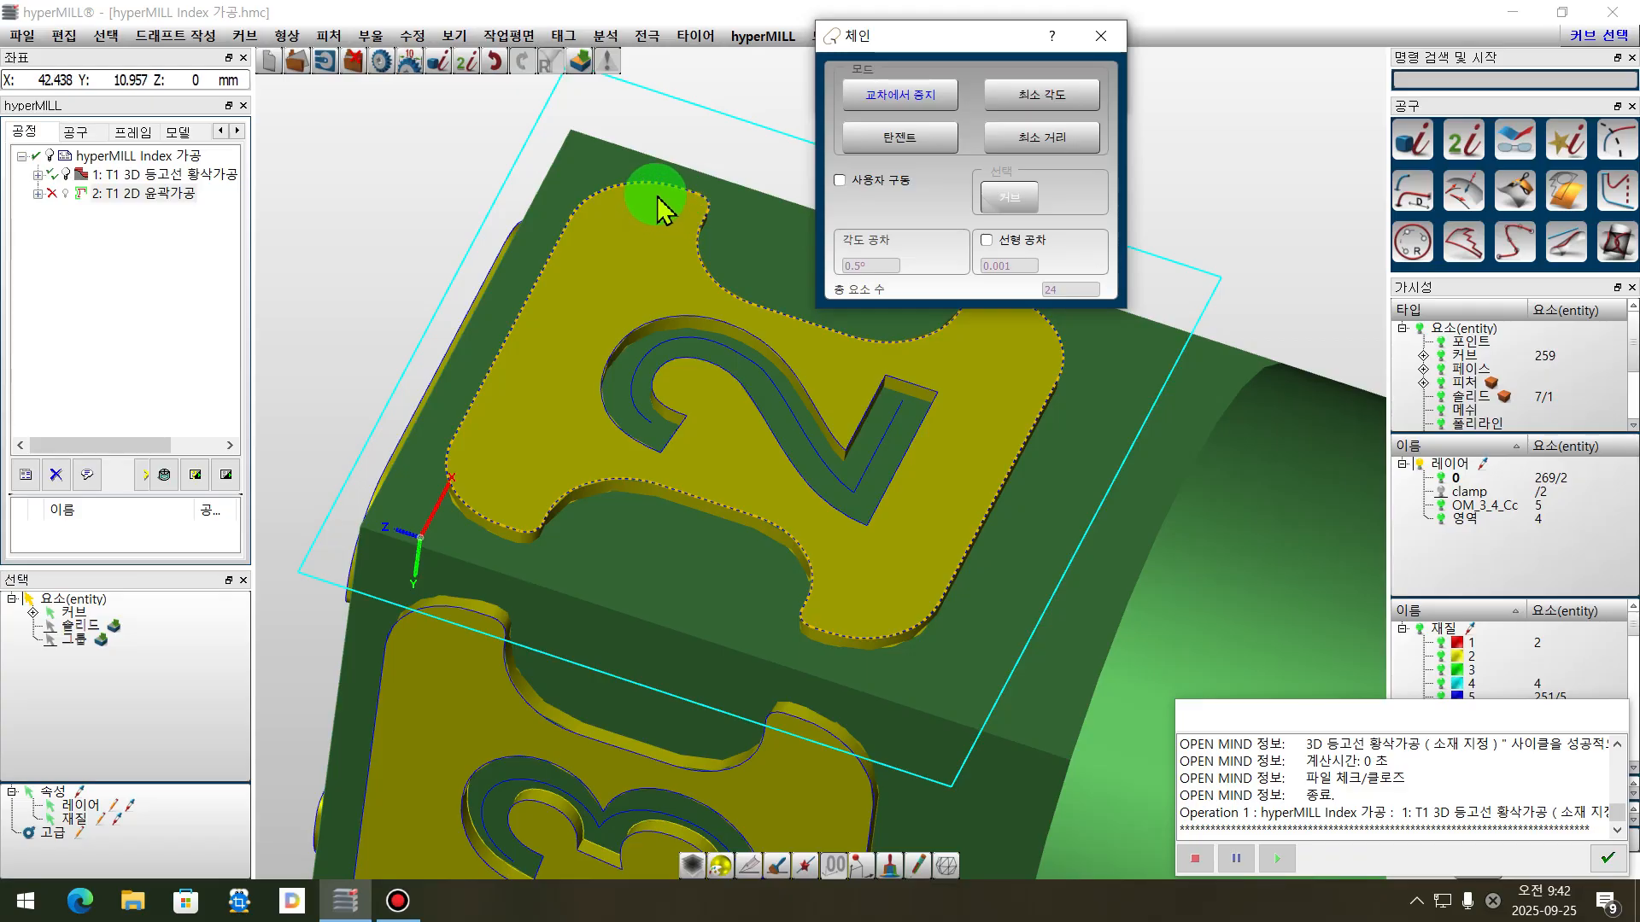
right_click(660, 208)
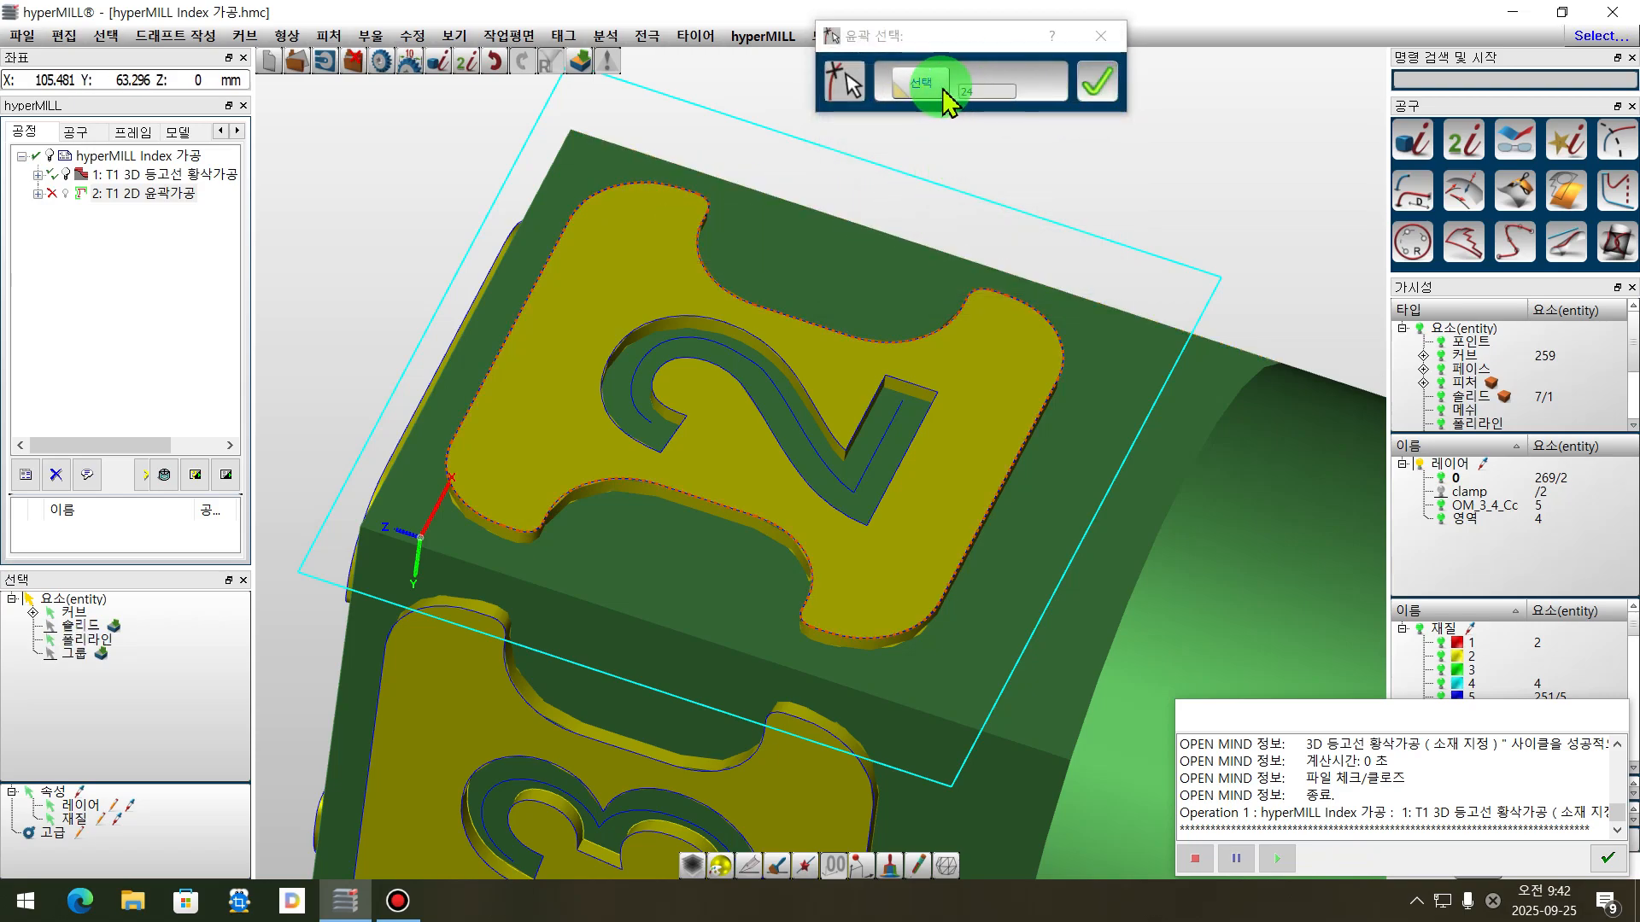
left_click(1093, 82)
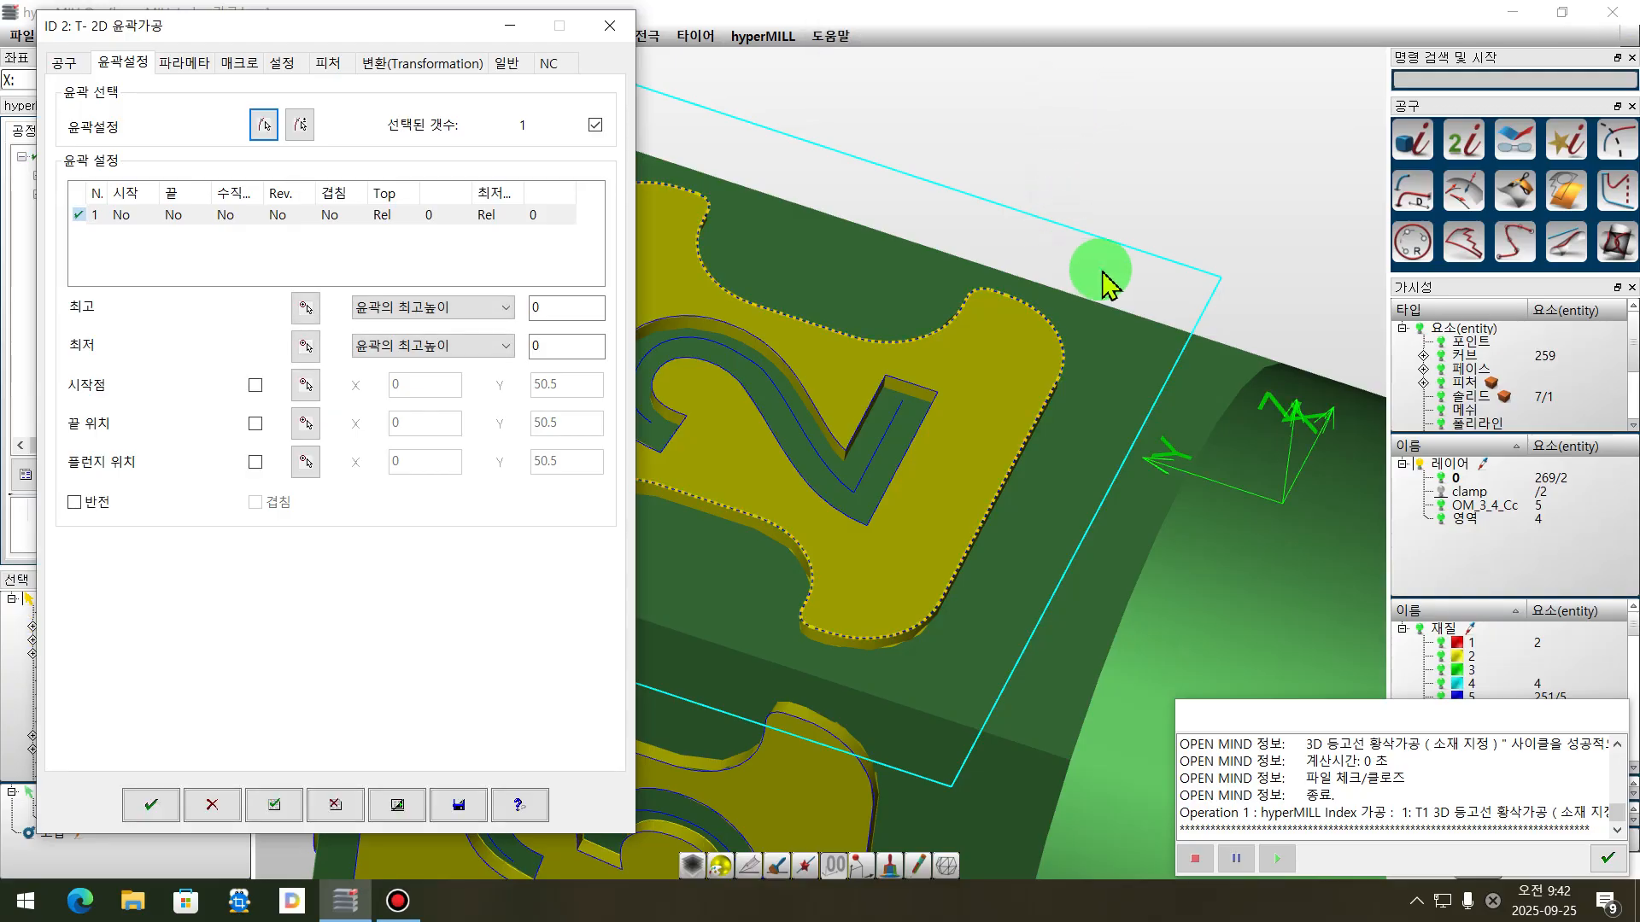
- Examine the contour's start point and direction arrows at the corner of the raised pad on the number 2 face
scroll(1102, 282, "down", 5)
middle_click_drag(995, 453, 872, 556)
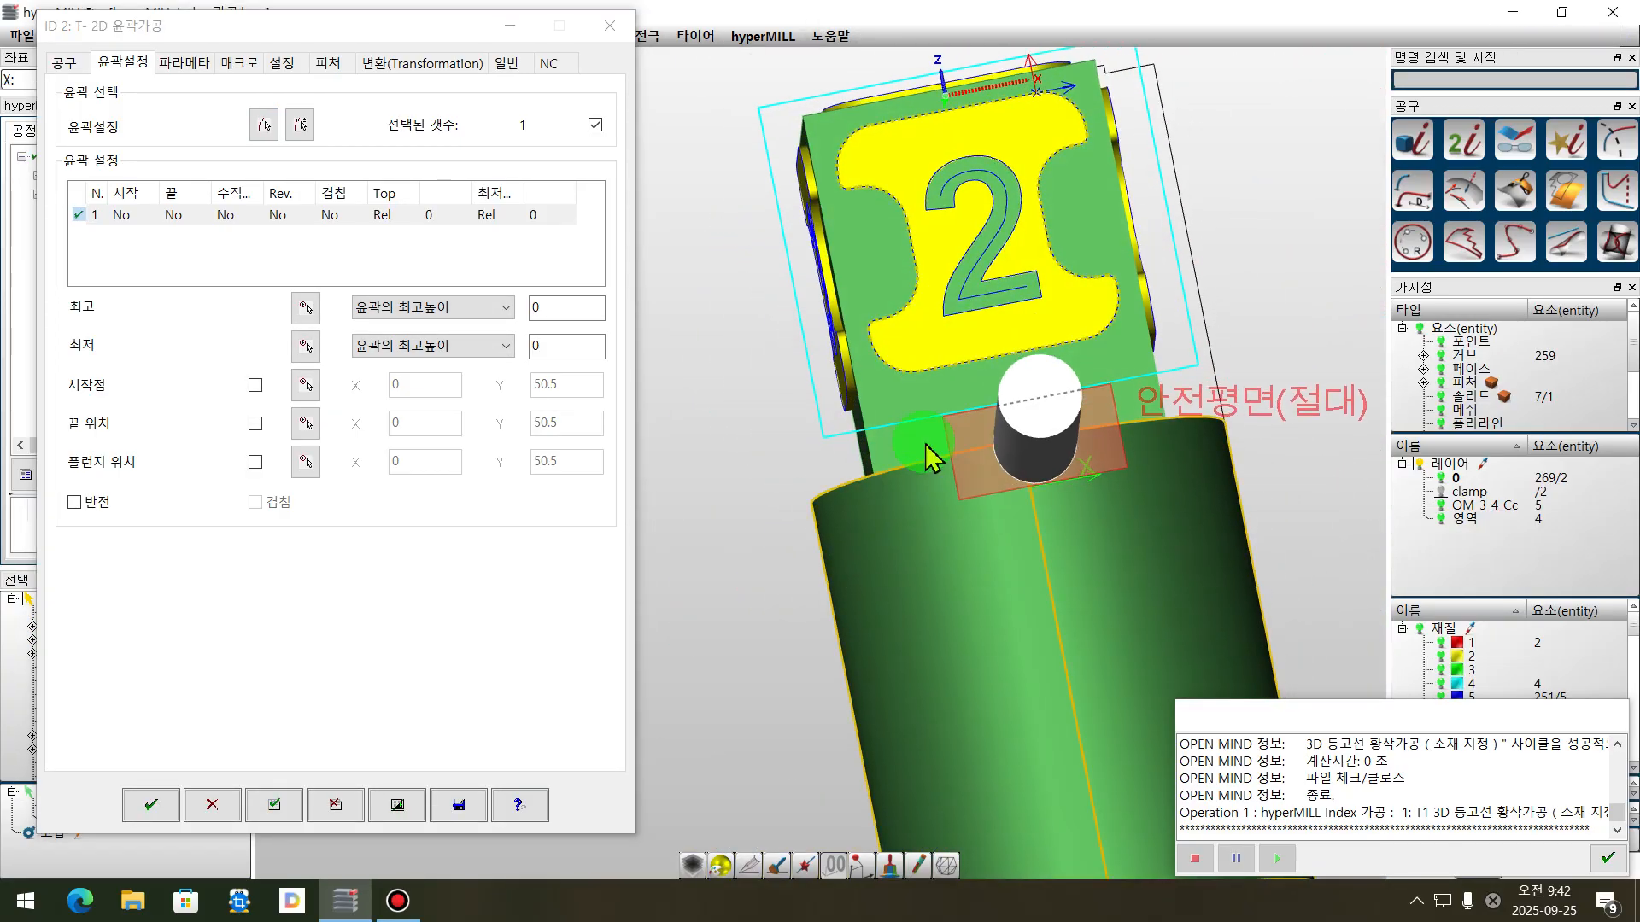
middle_click_drag(919, 498, 1061, 274)
scroll(1062, 66, "up", 8)
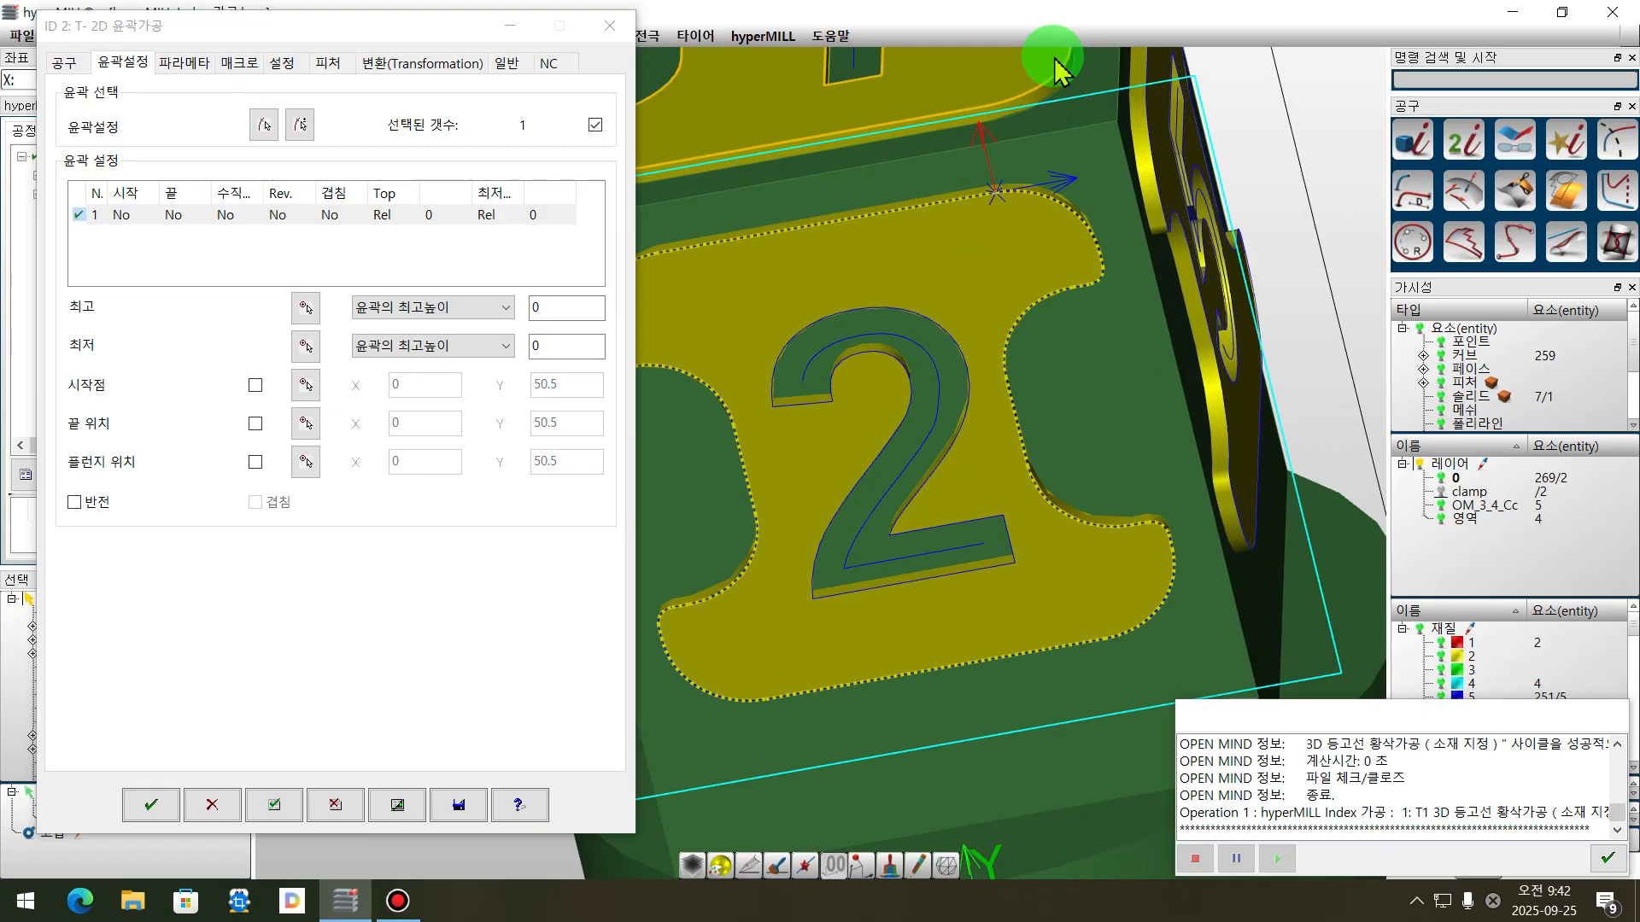
scroll(1059, 68, "up", 3)
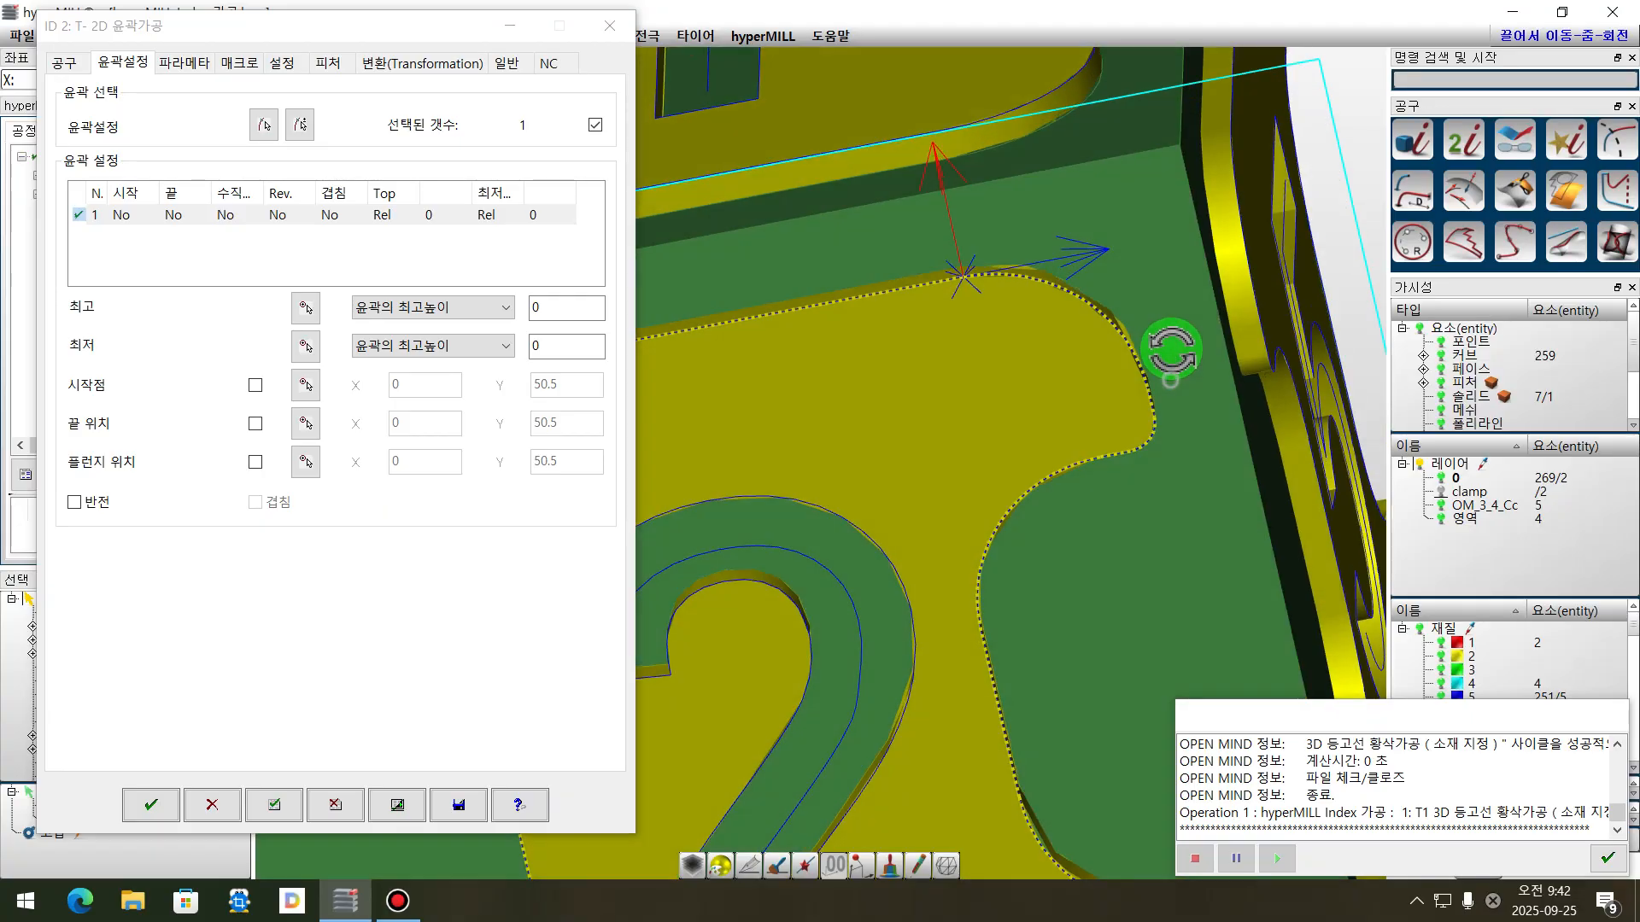
mouse_move(1156, 355)
middle_mouse_down()
mouse_move(1156, 322)
mouse_move(1136, 375)
middle_mouse_up()
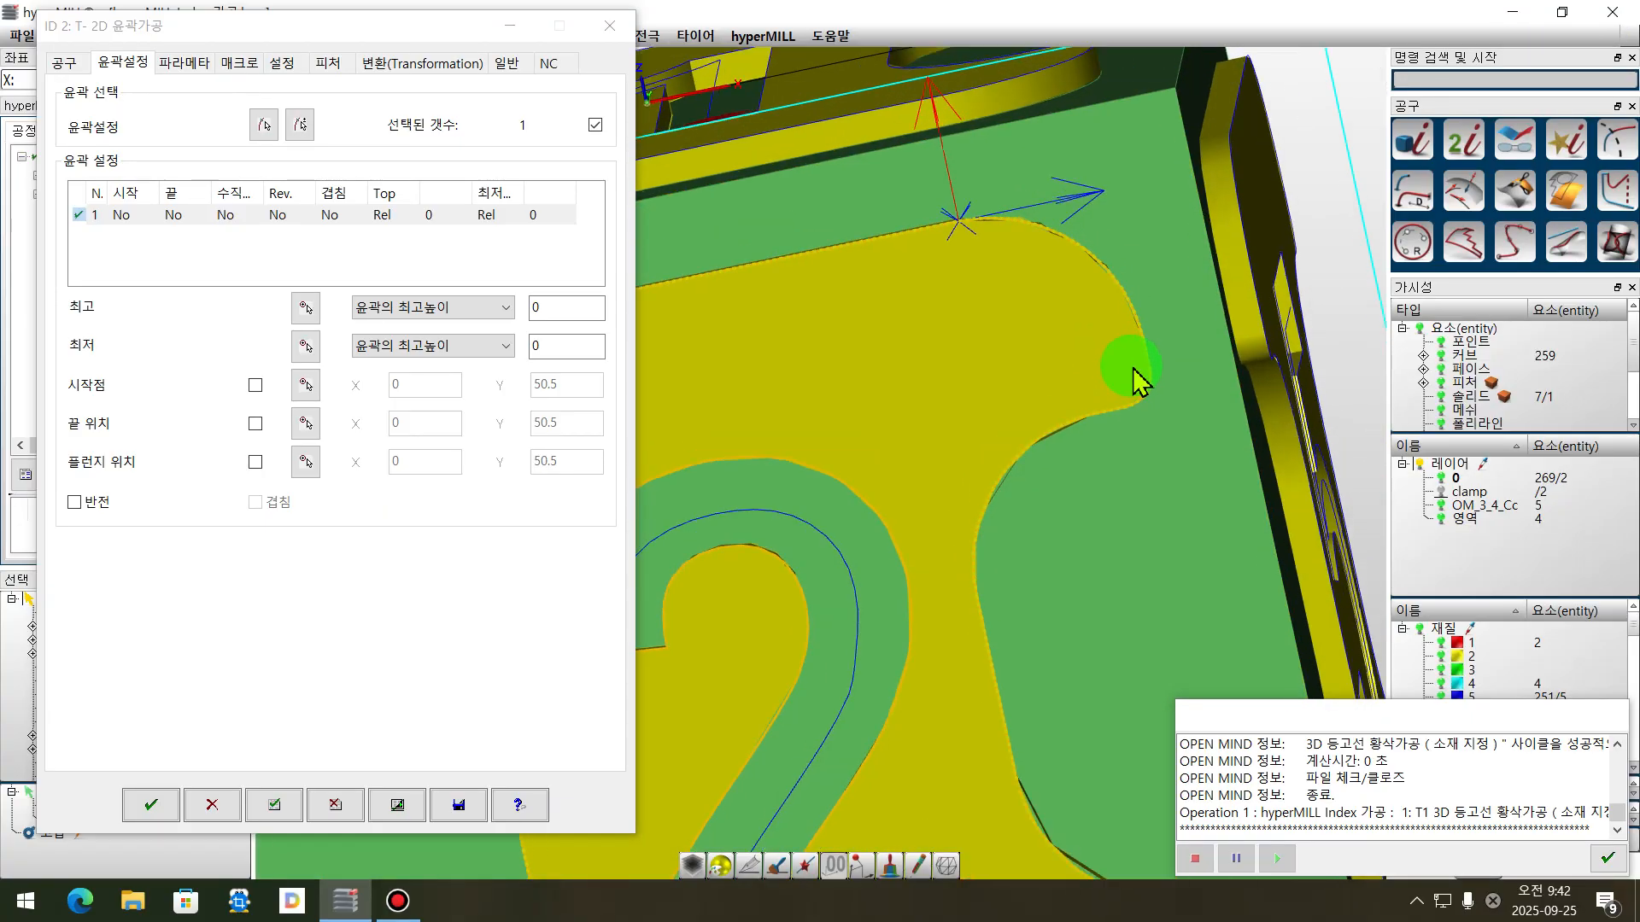
scroll(981, 213, "down", 2)
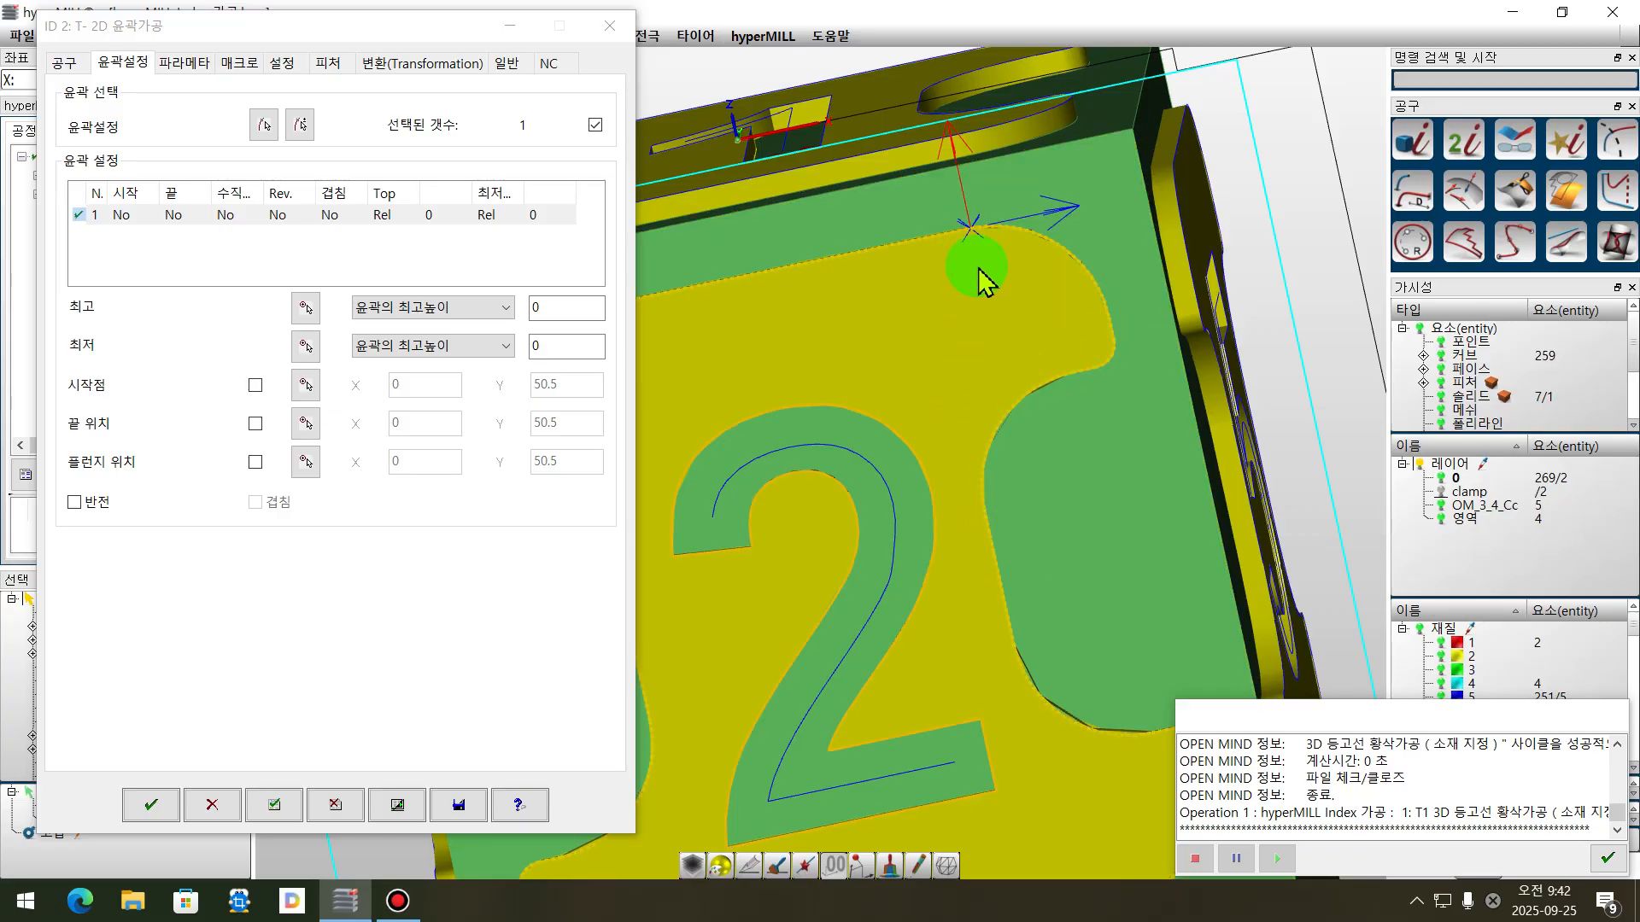
- Set the 2D contour's start point on the middle of the raised profile's upper edge, on the face numbered 2
left_click(74, 502)
left_click(74, 502)
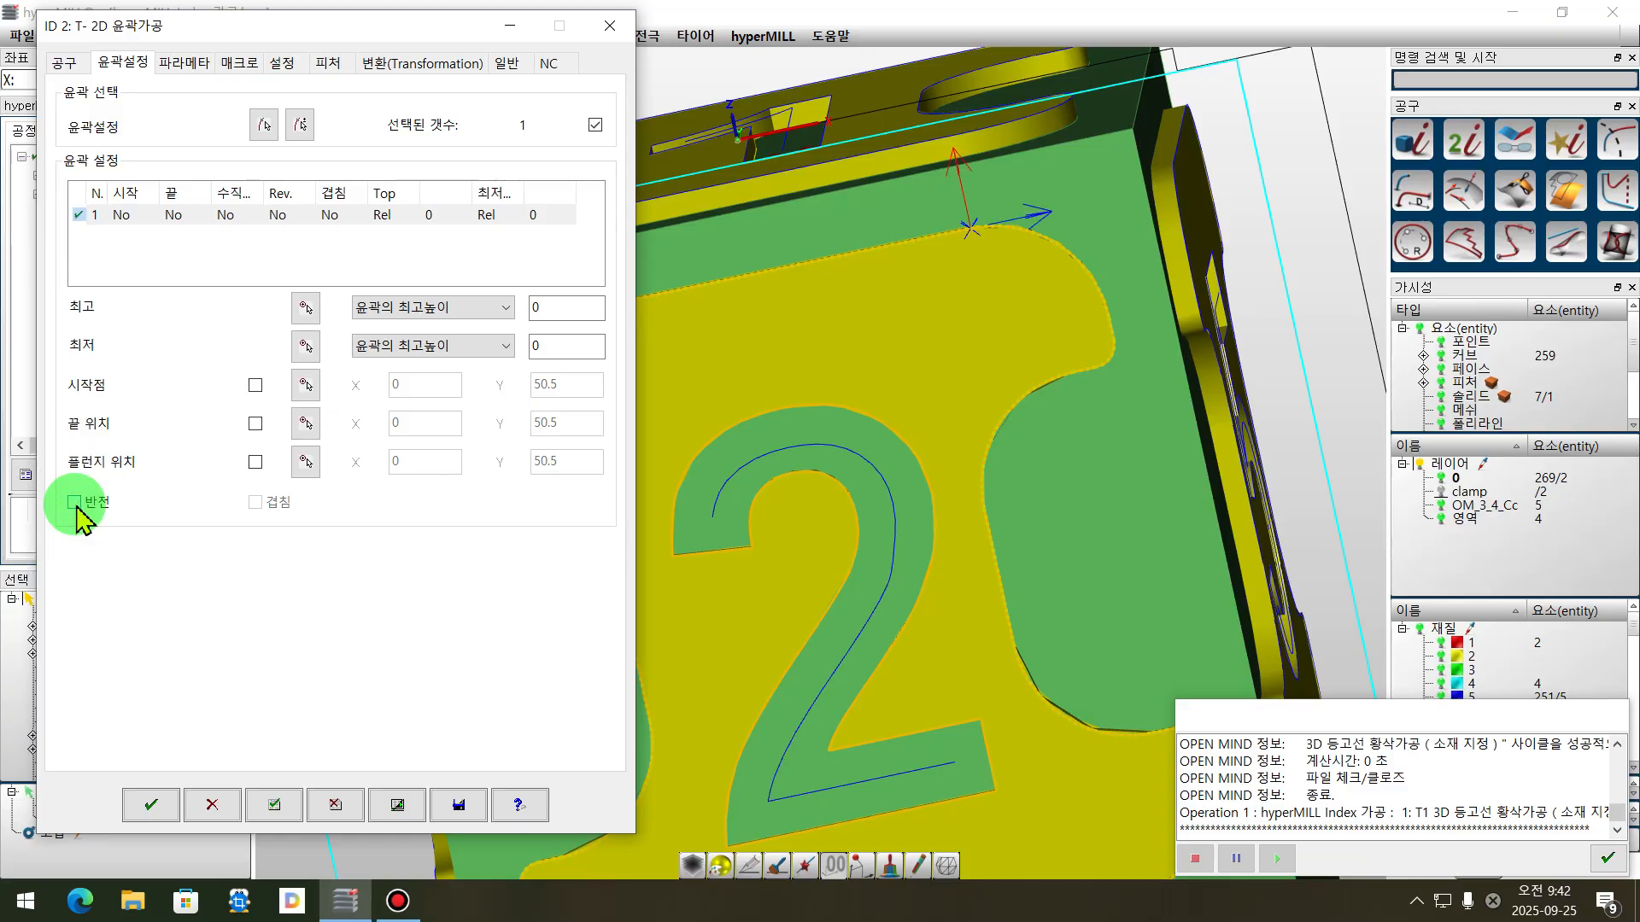
scroll(1090, 235, "down", 2)
middle_click_drag(1102, 258, 1073, 241)
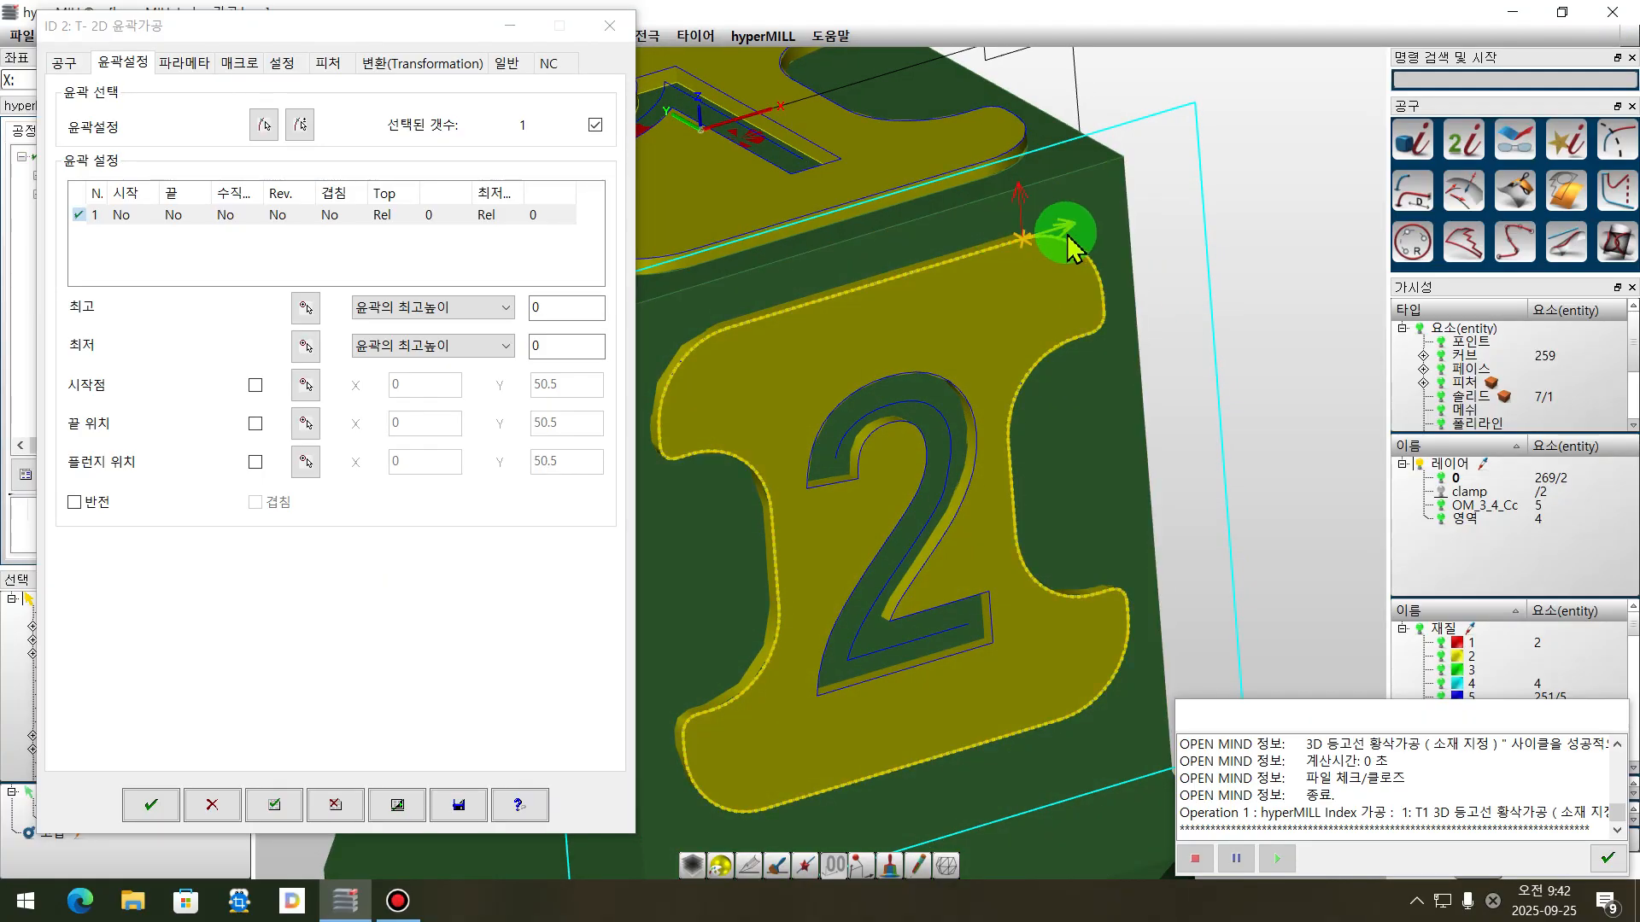
middle_click_drag(1219, 487, 1065, 355)
scroll(1170, 346, "down", 3)
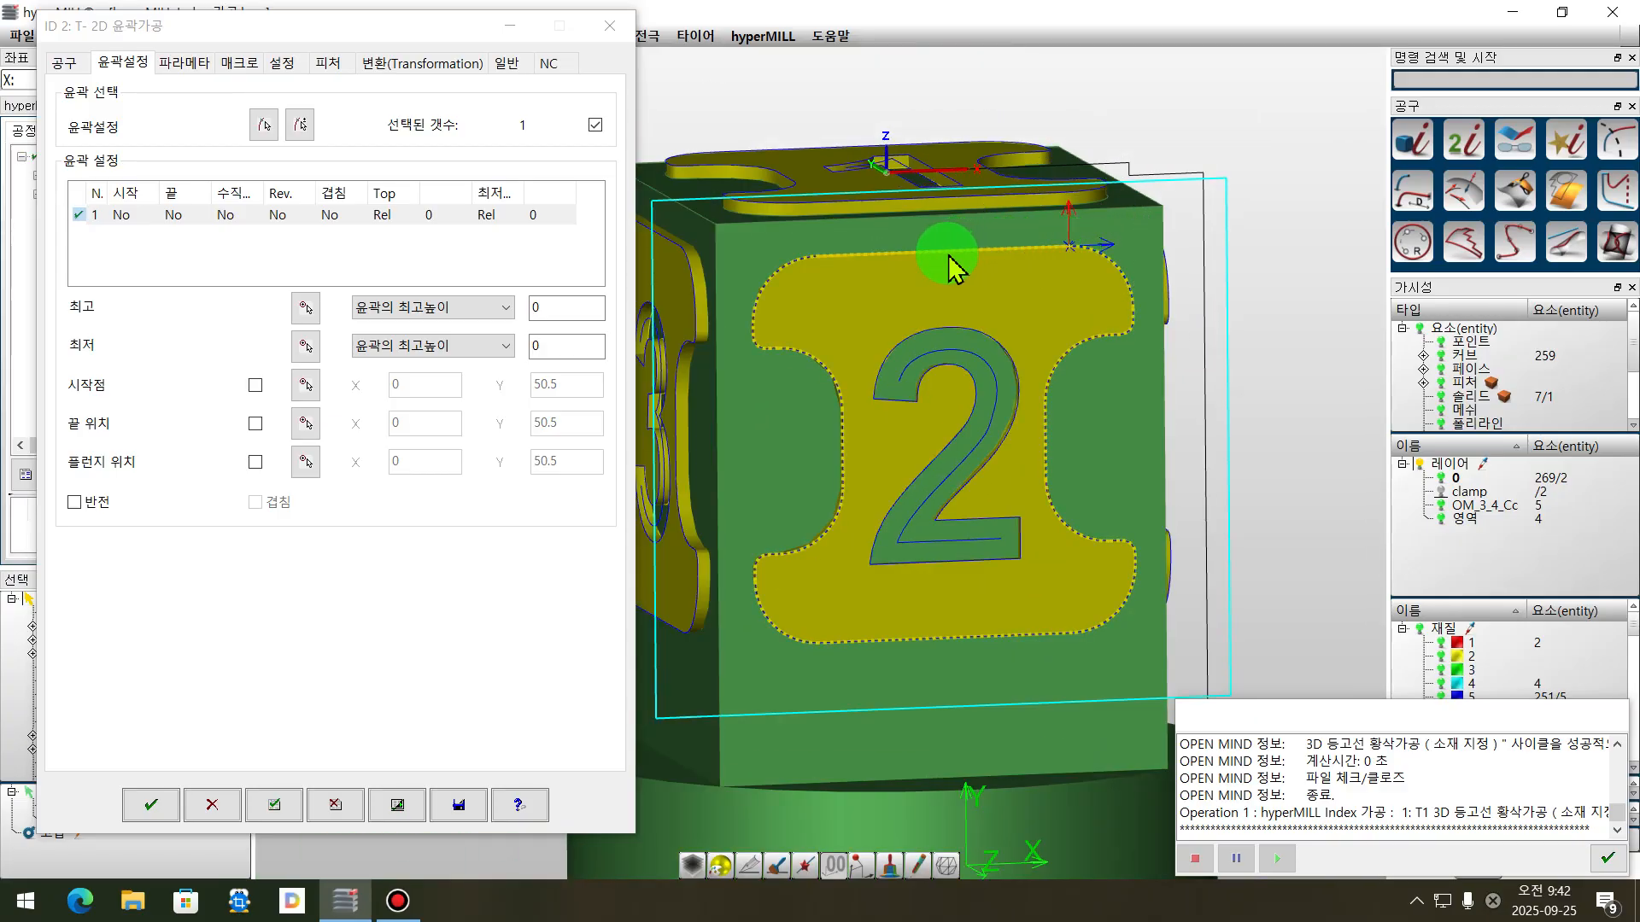
left_click(306, 386)
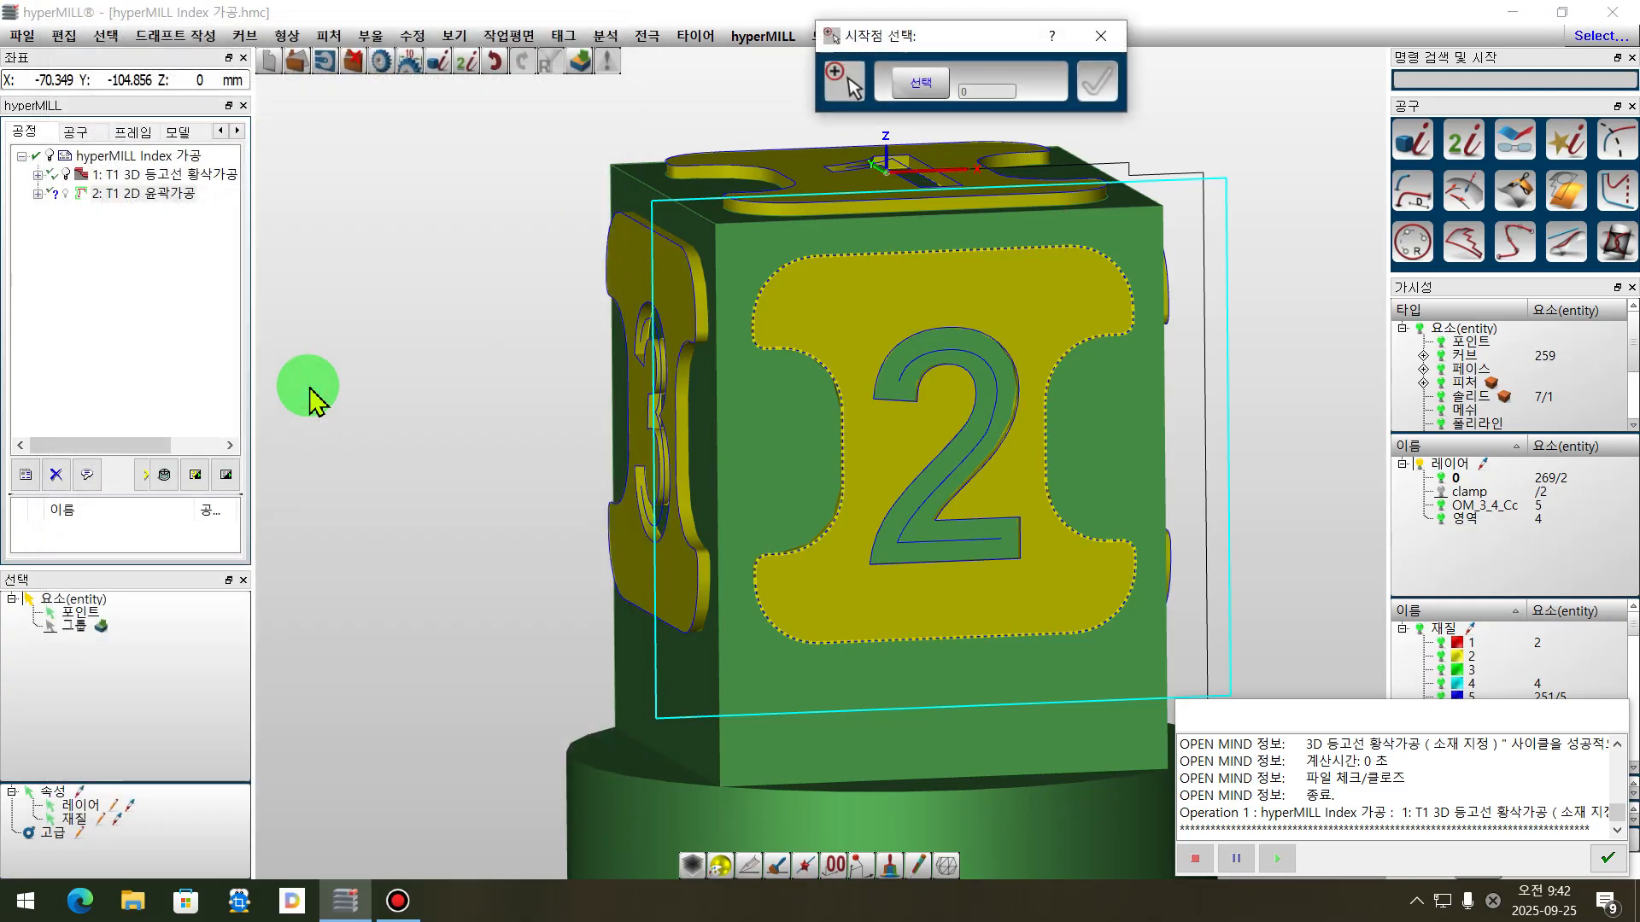
left_click(947, 250)
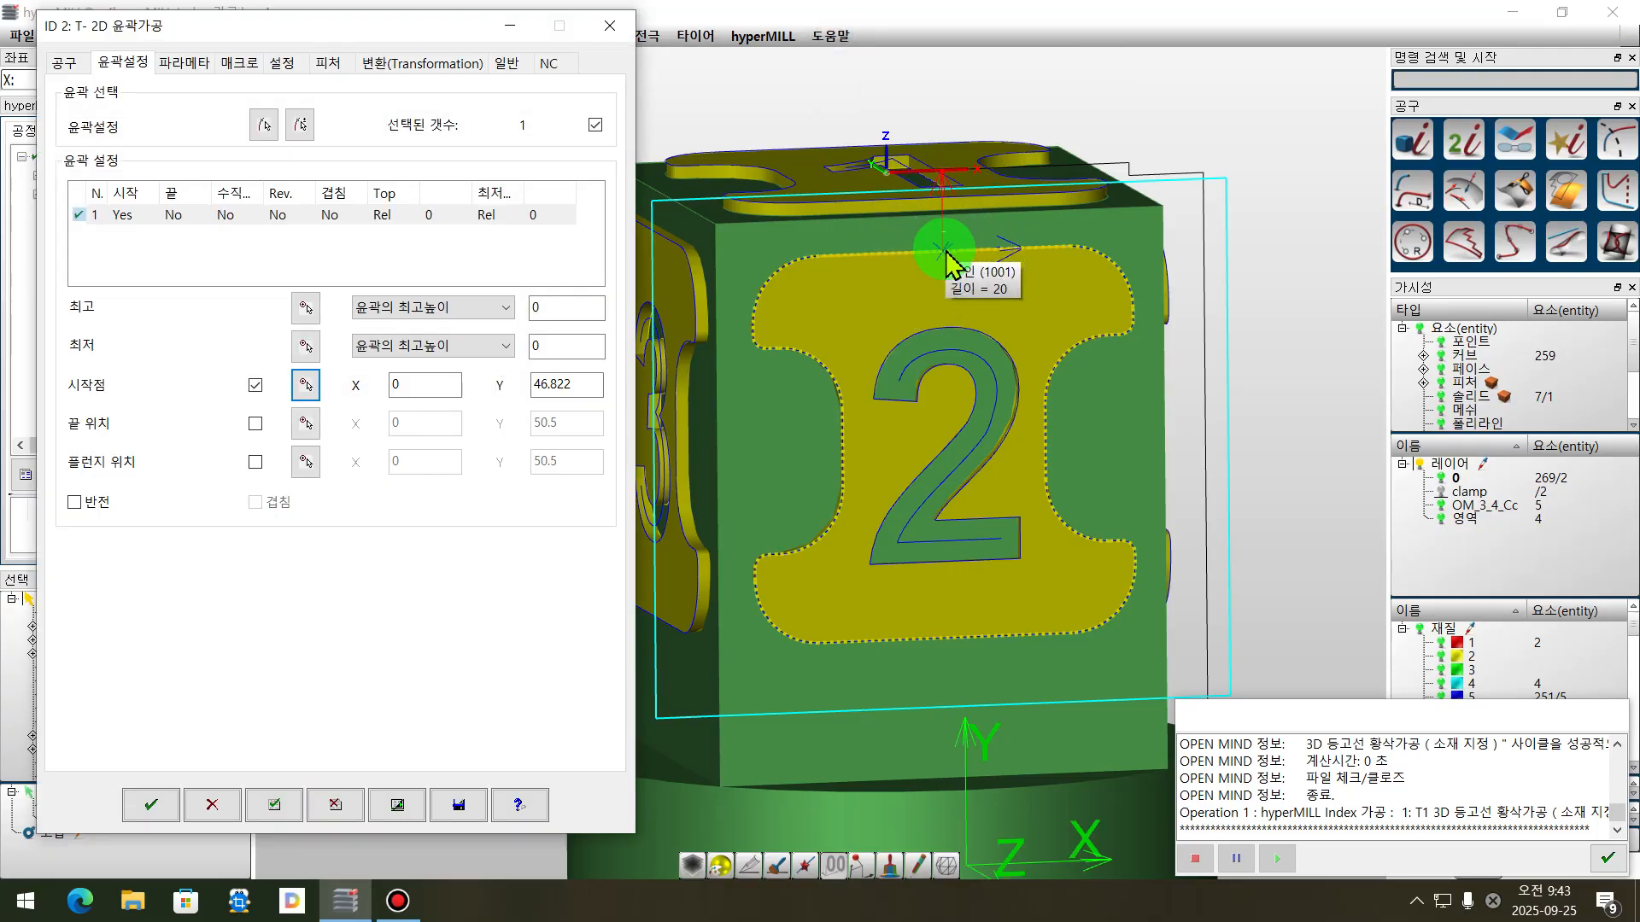
- Pick the contour's absolute top height of -6.322 on the raised profile's edge and bottom height of -7.322 at its base
middle_click_drag(659, 604, 963, 560)
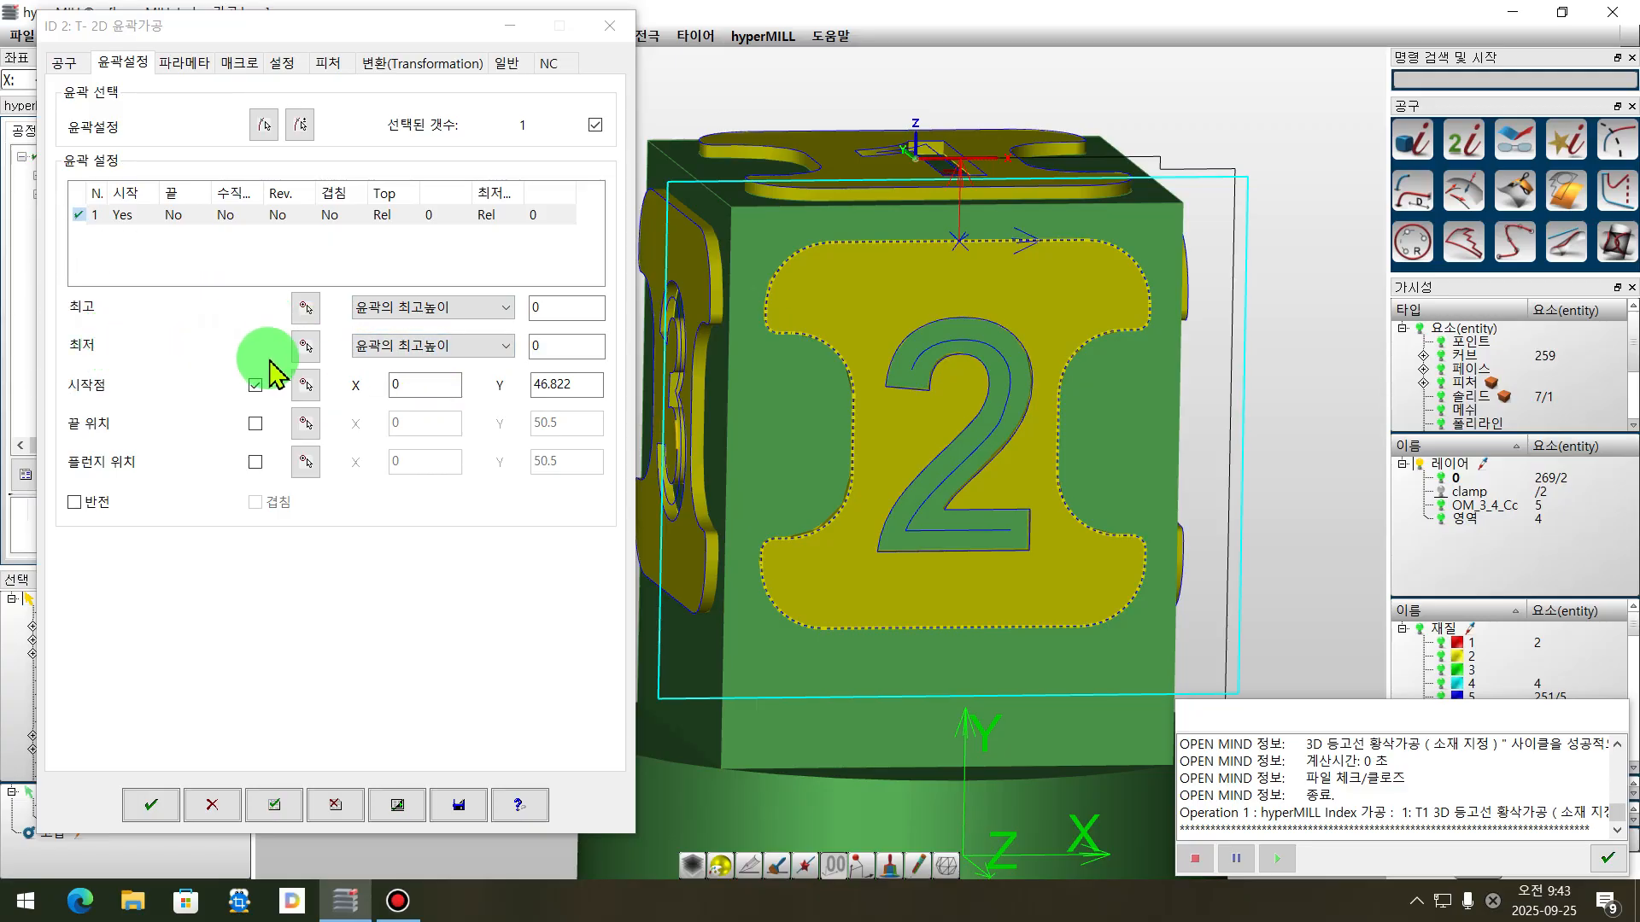
middle_click_drag(962, 439, 1020, 440)
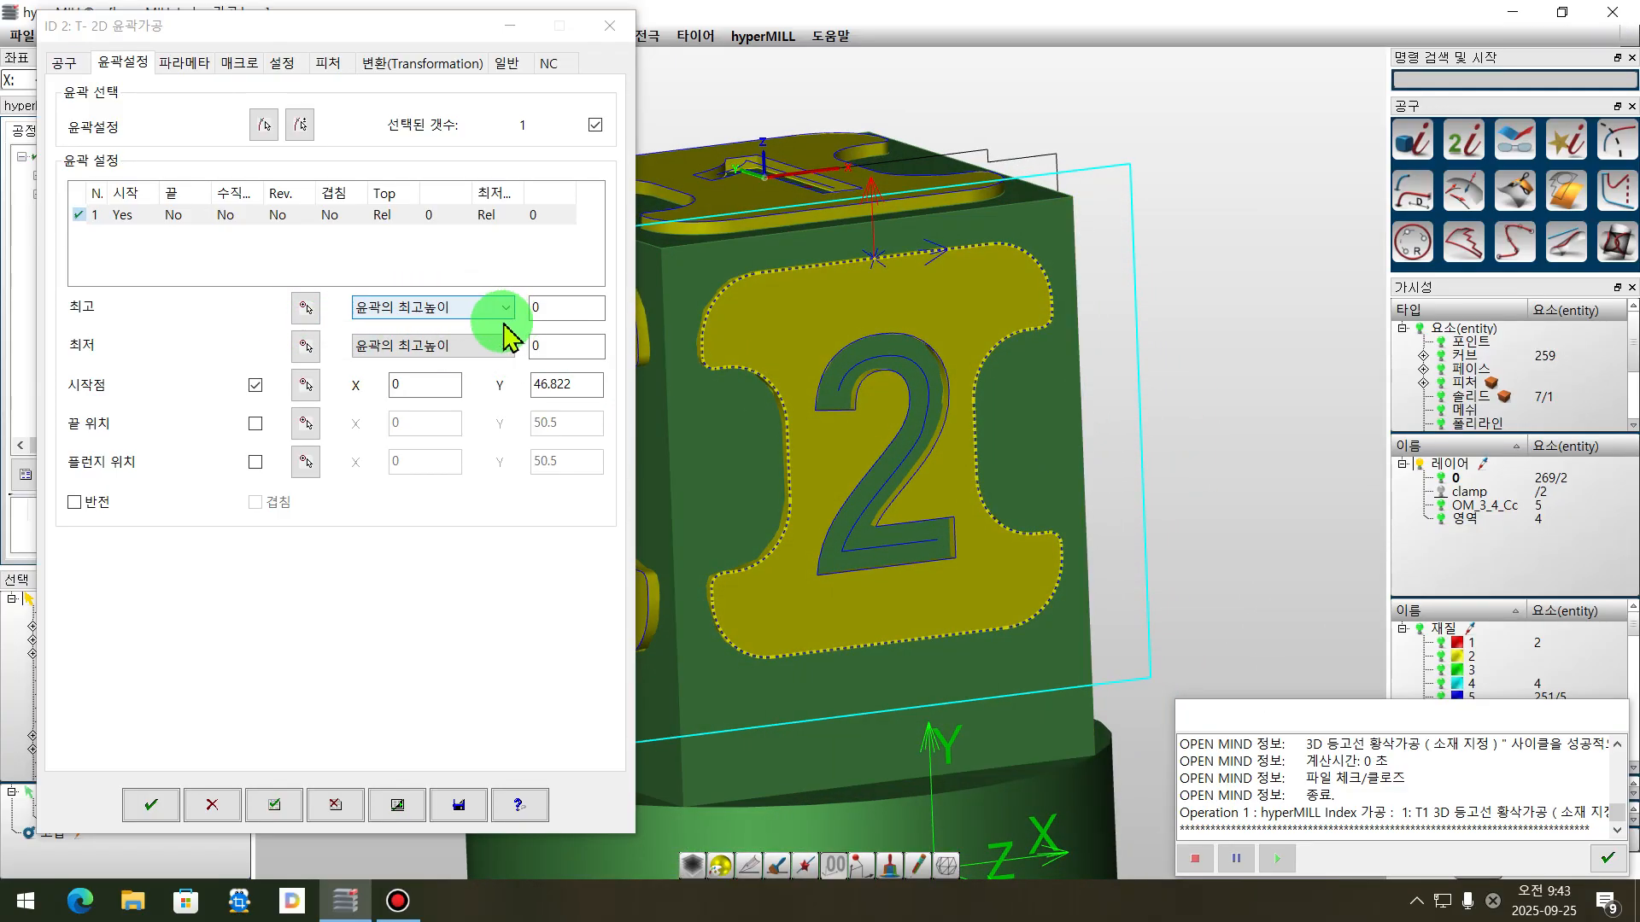
left_click(306, 308)
scroll(824, 256, "up", 6)
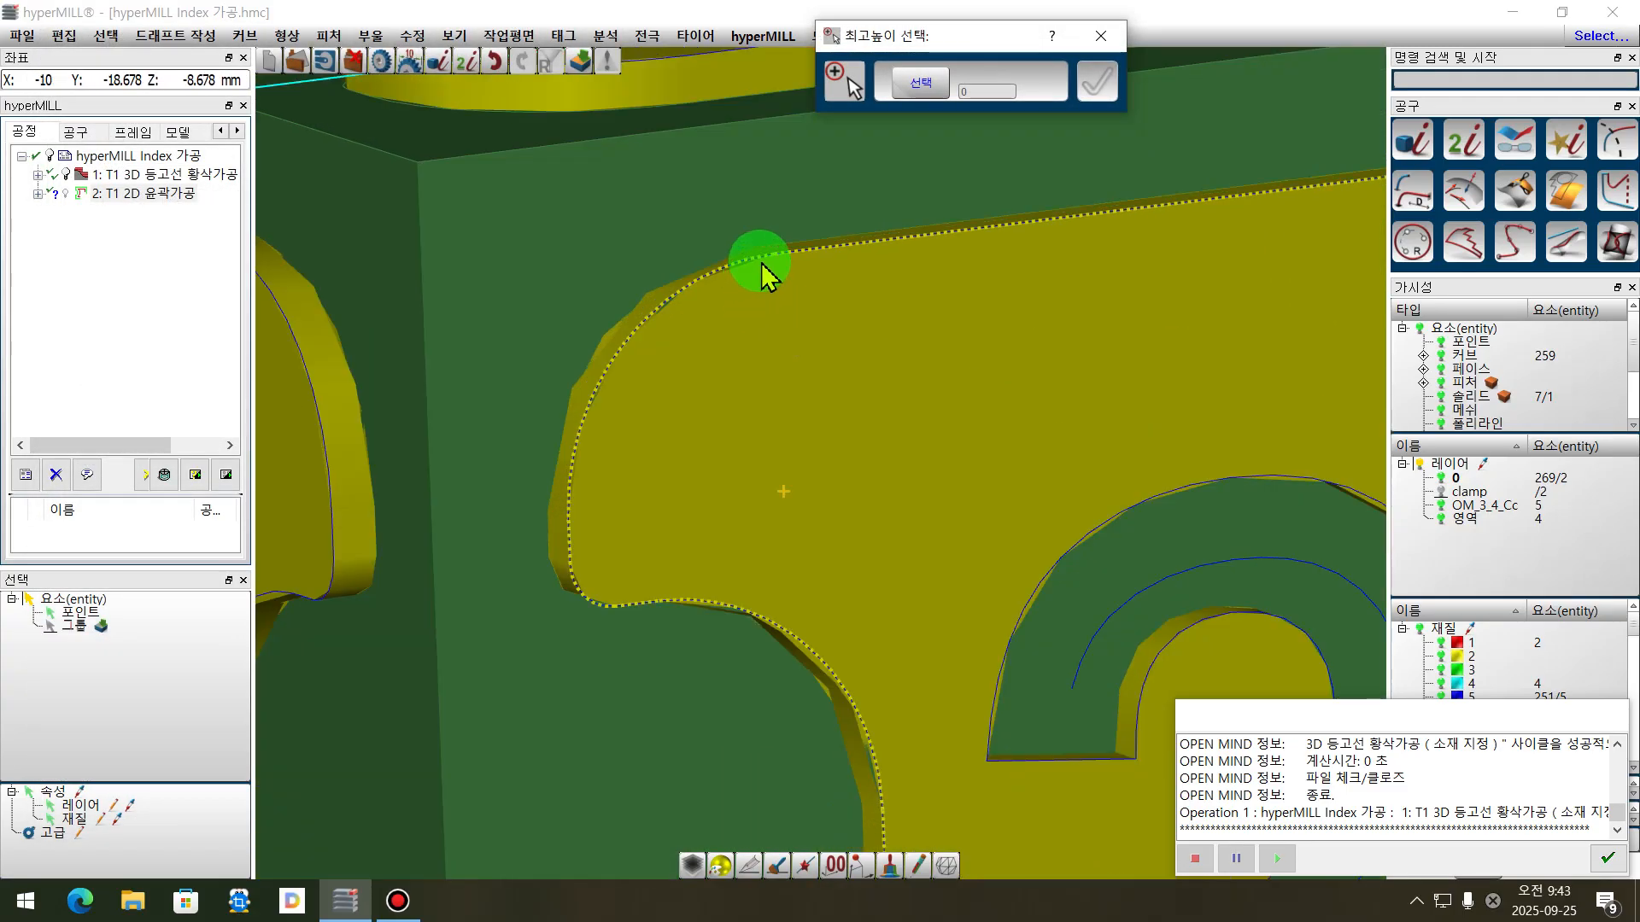
scroll(882, 359, "down", 2)
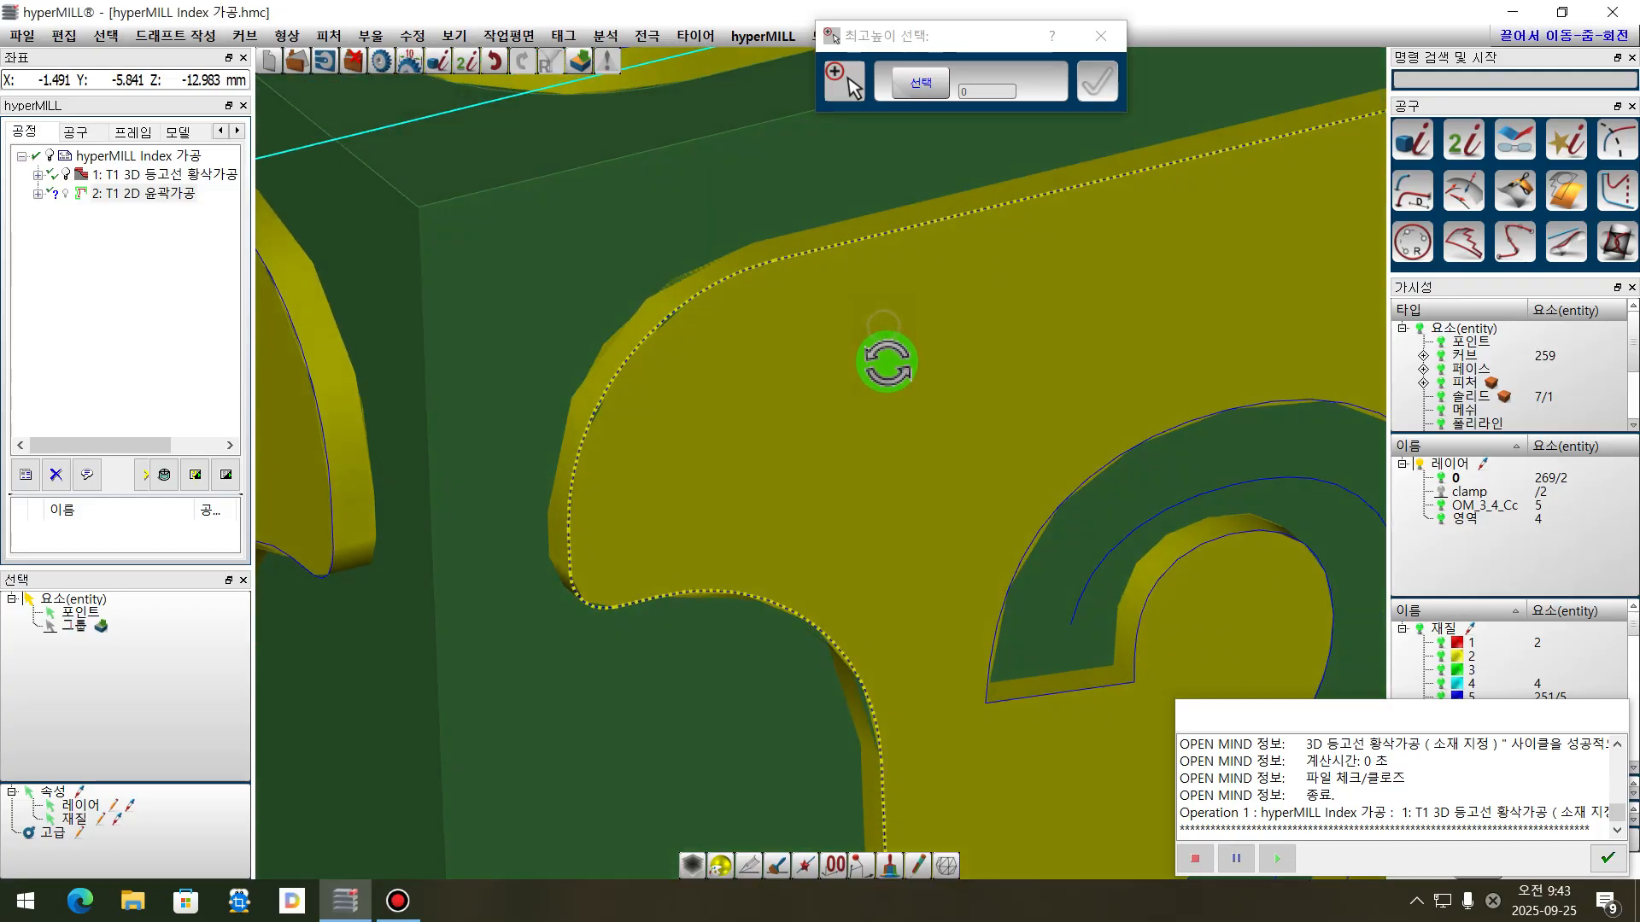
scroll(795, 299, "up", 2)
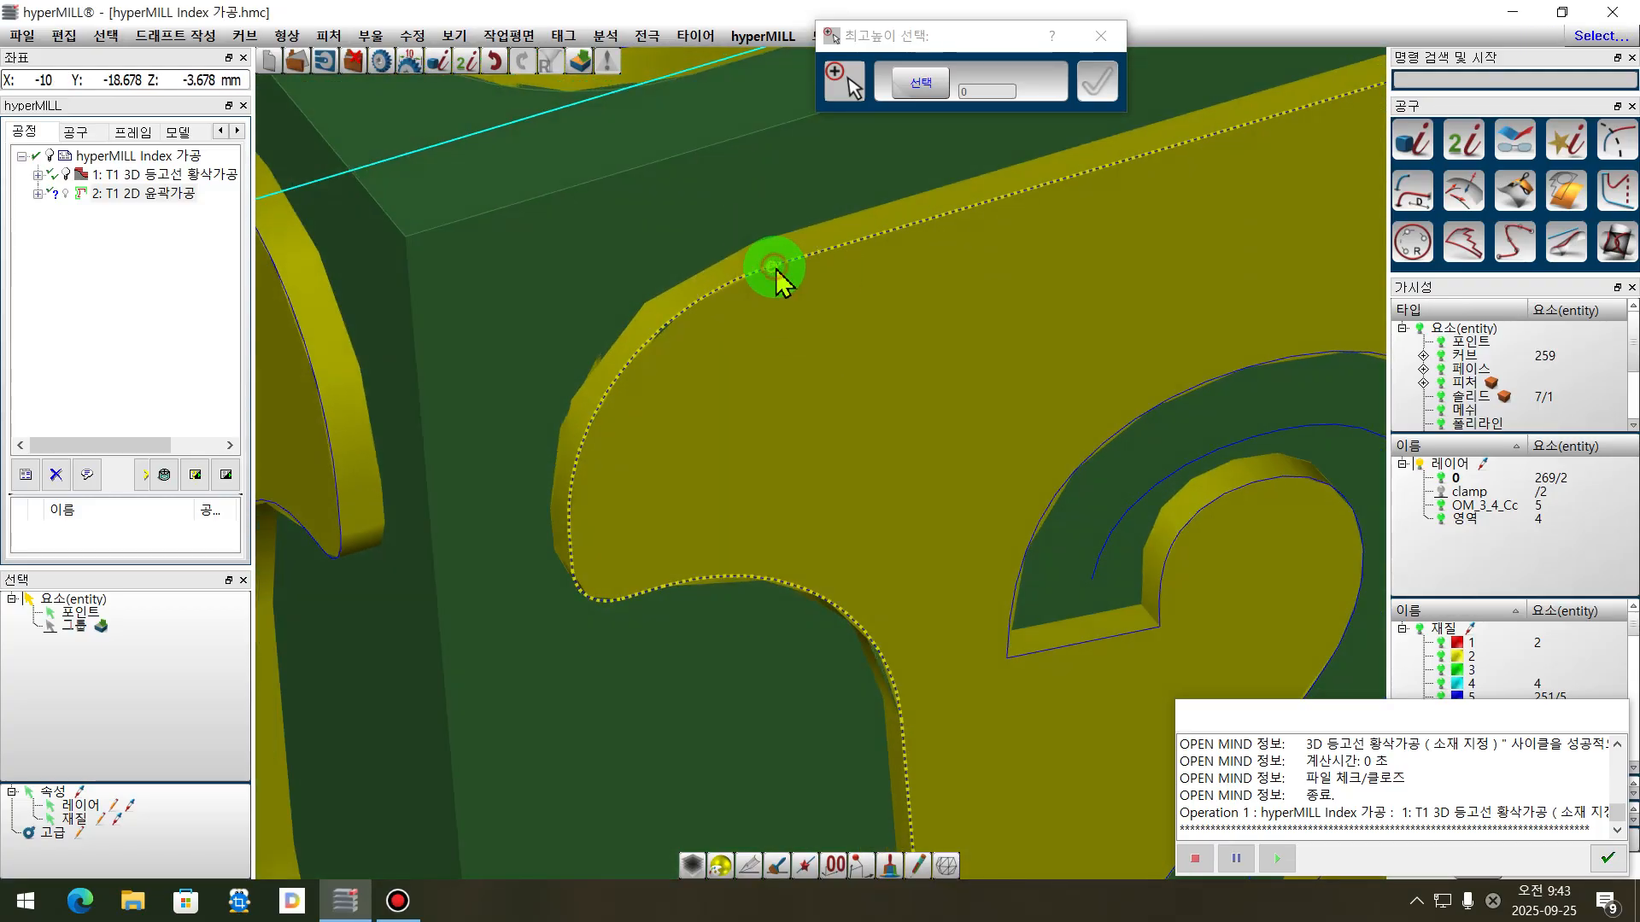
left_click(776, 270)
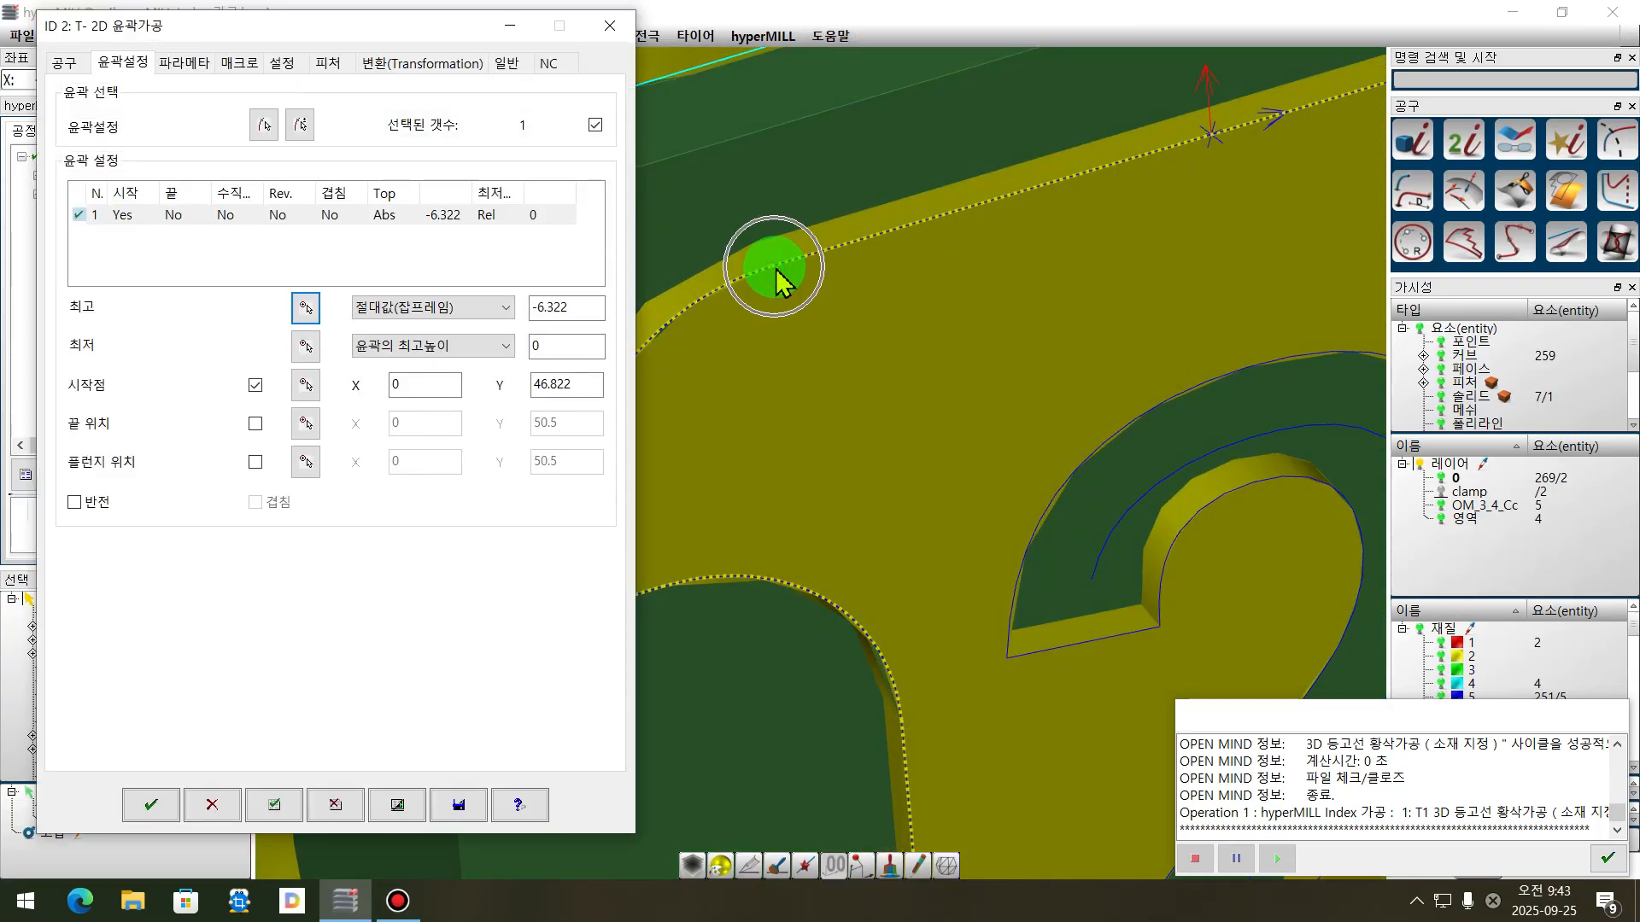
left_click(305, 346)
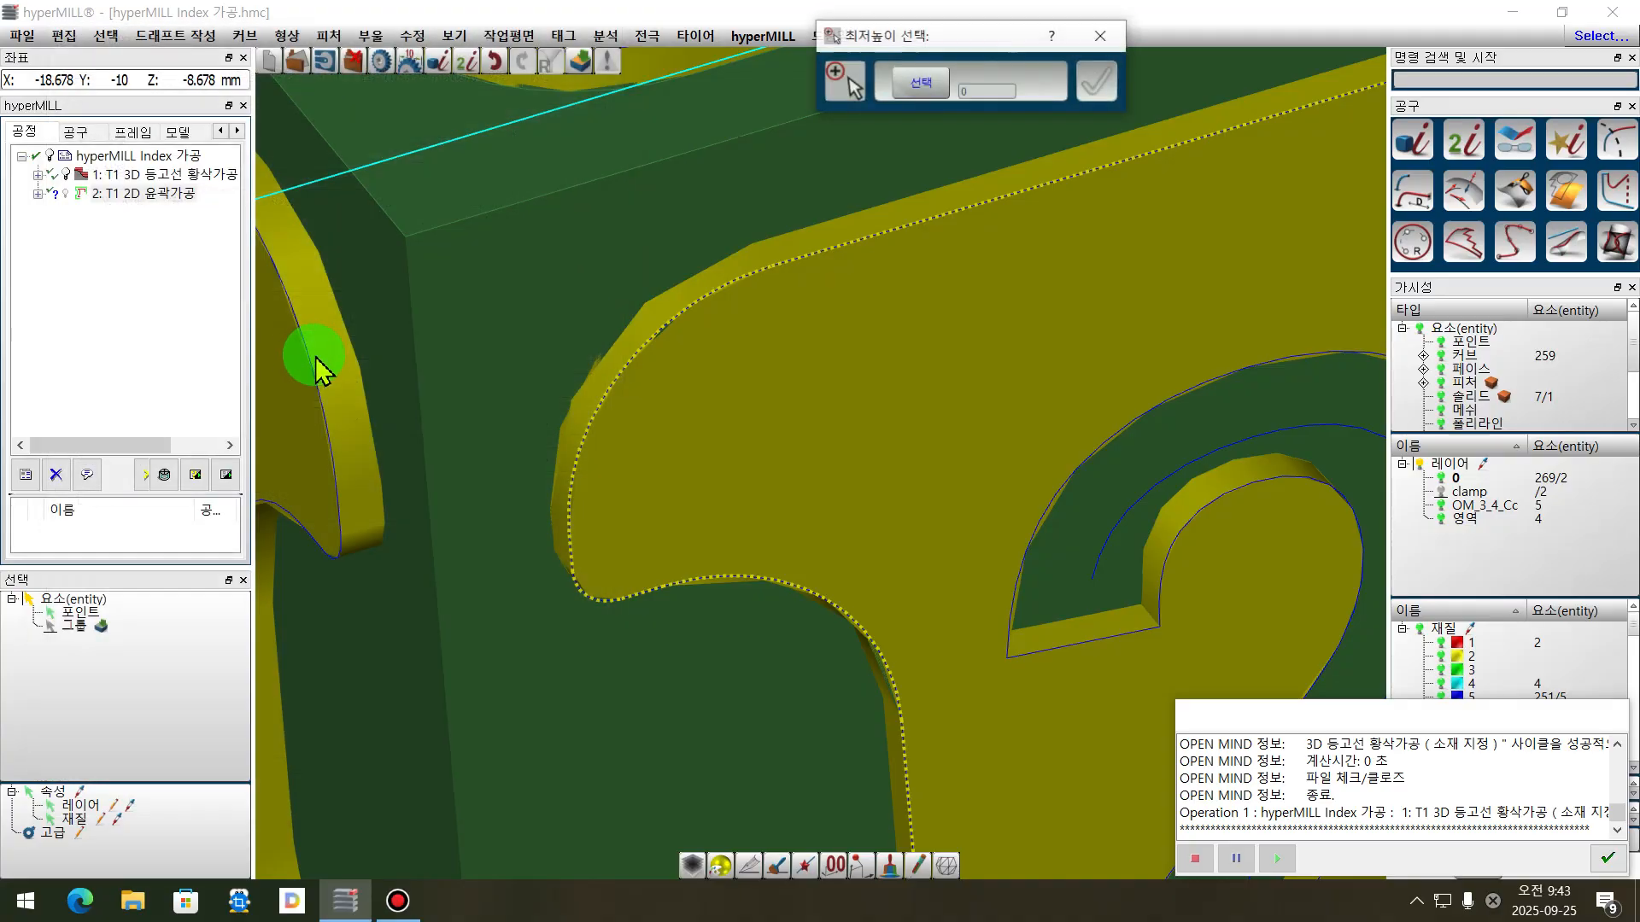
left_click(754, 247)
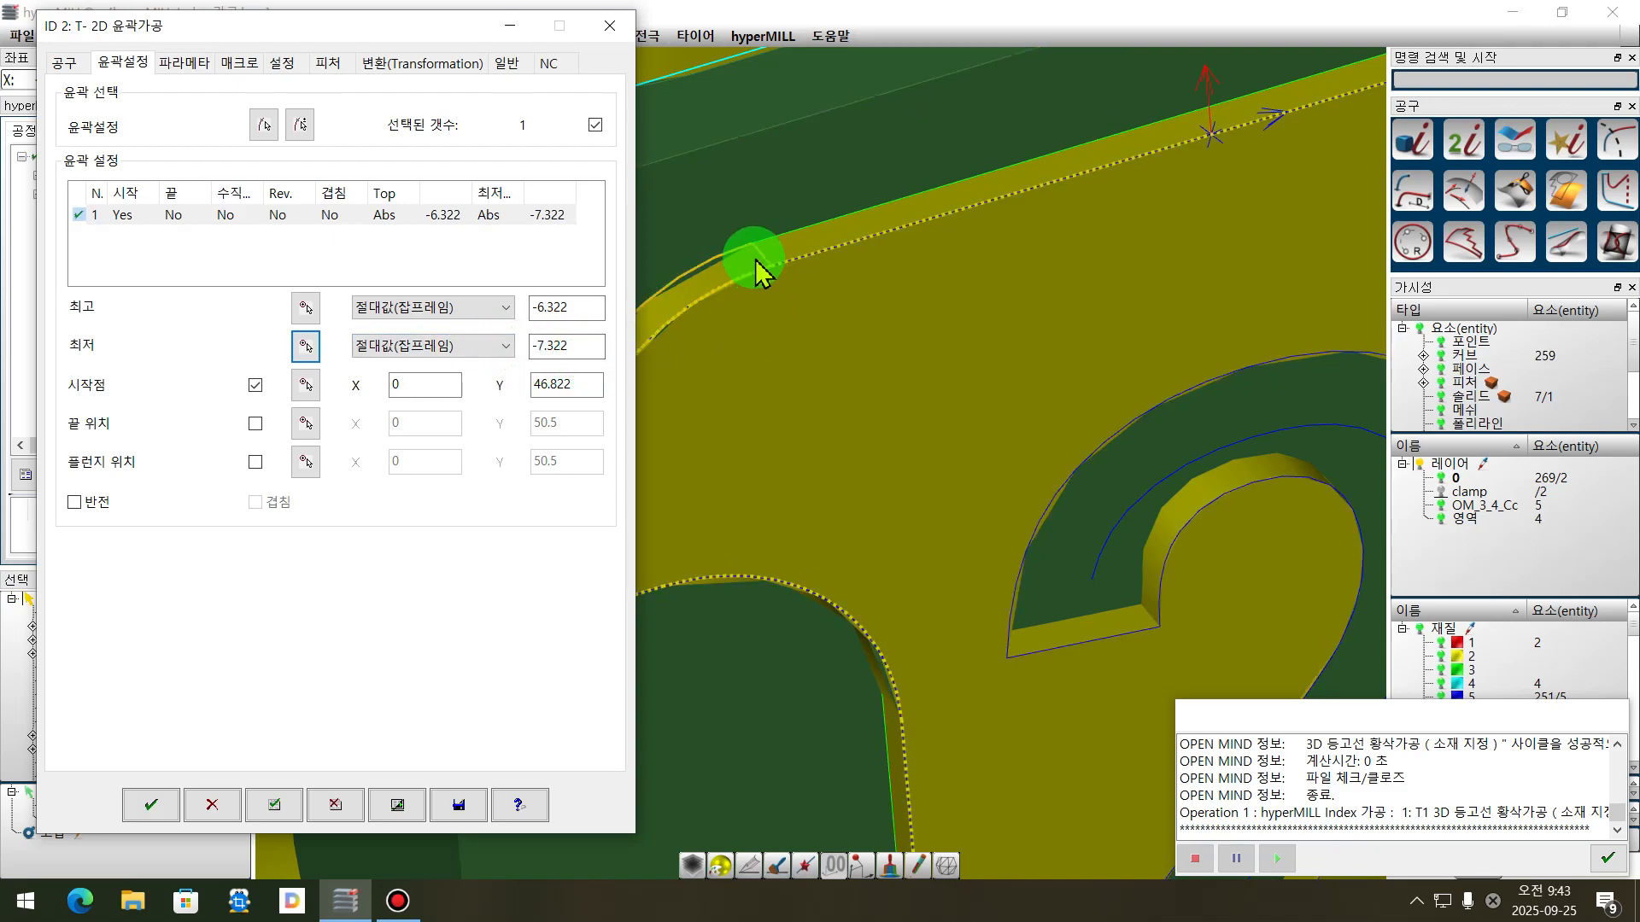
- Set the contour operation's Z infeed (Z절입량) to 1 and its retract mode to relative safety distance (안전거리(상대))
scroll(725, 350, "down", 4)
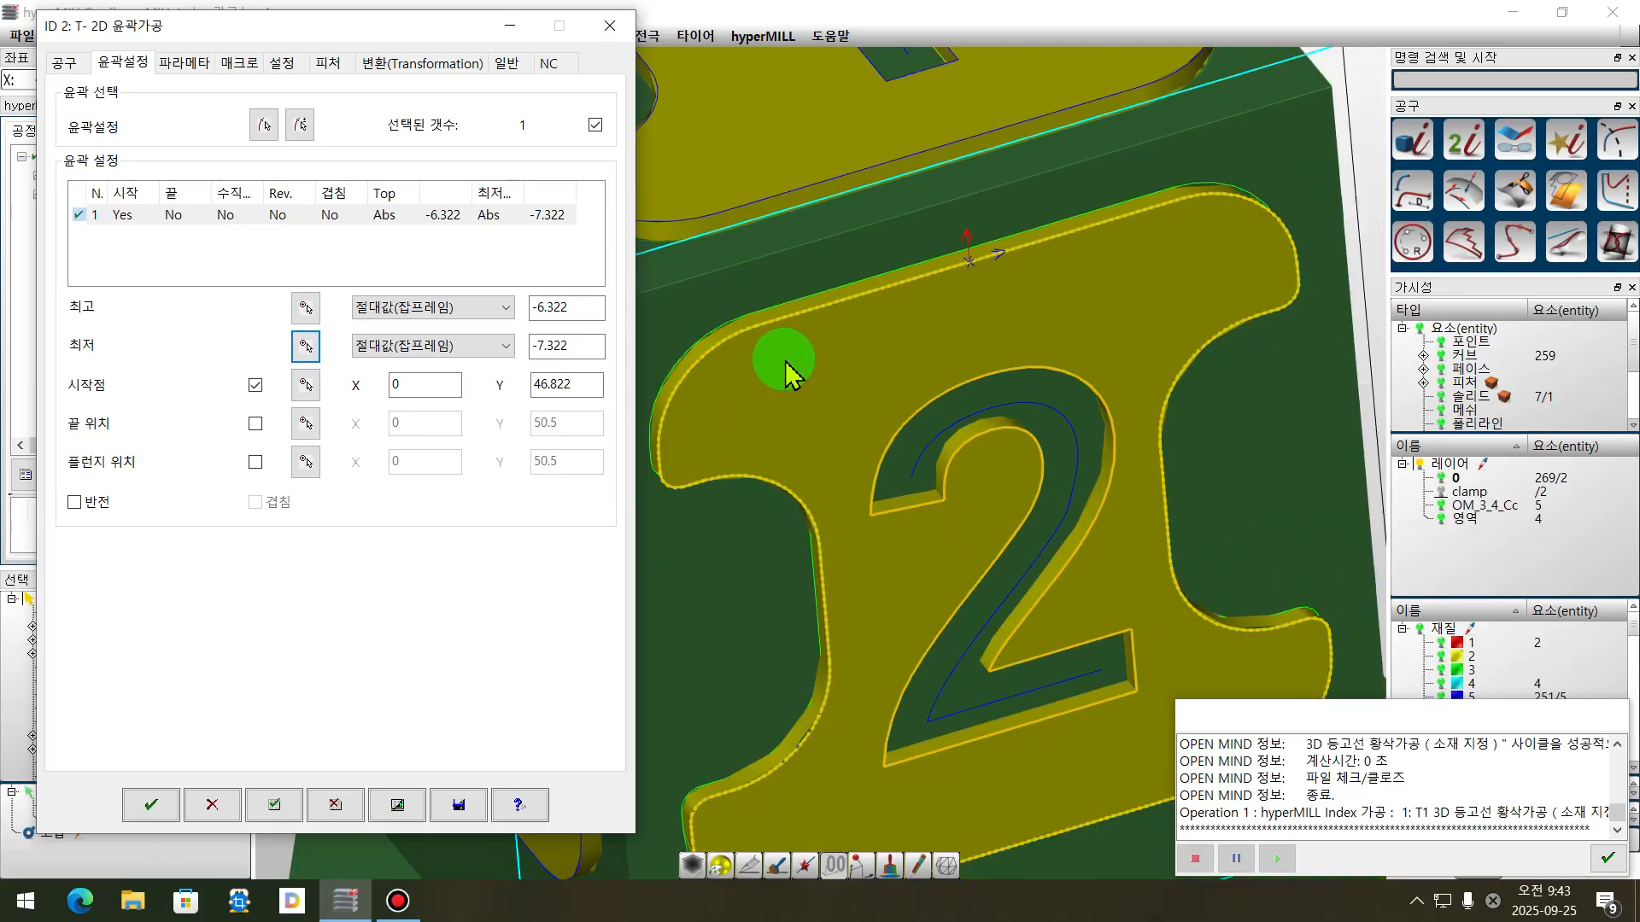
middle_click_drag(893, 460, 936, 457)
scroll(841, 321, "down", 4)
mouse_move(872, 527)
middle_mouse_down()
mouse_move(825, 545)
mouse_move(857, 500)
middle_mouse_up()
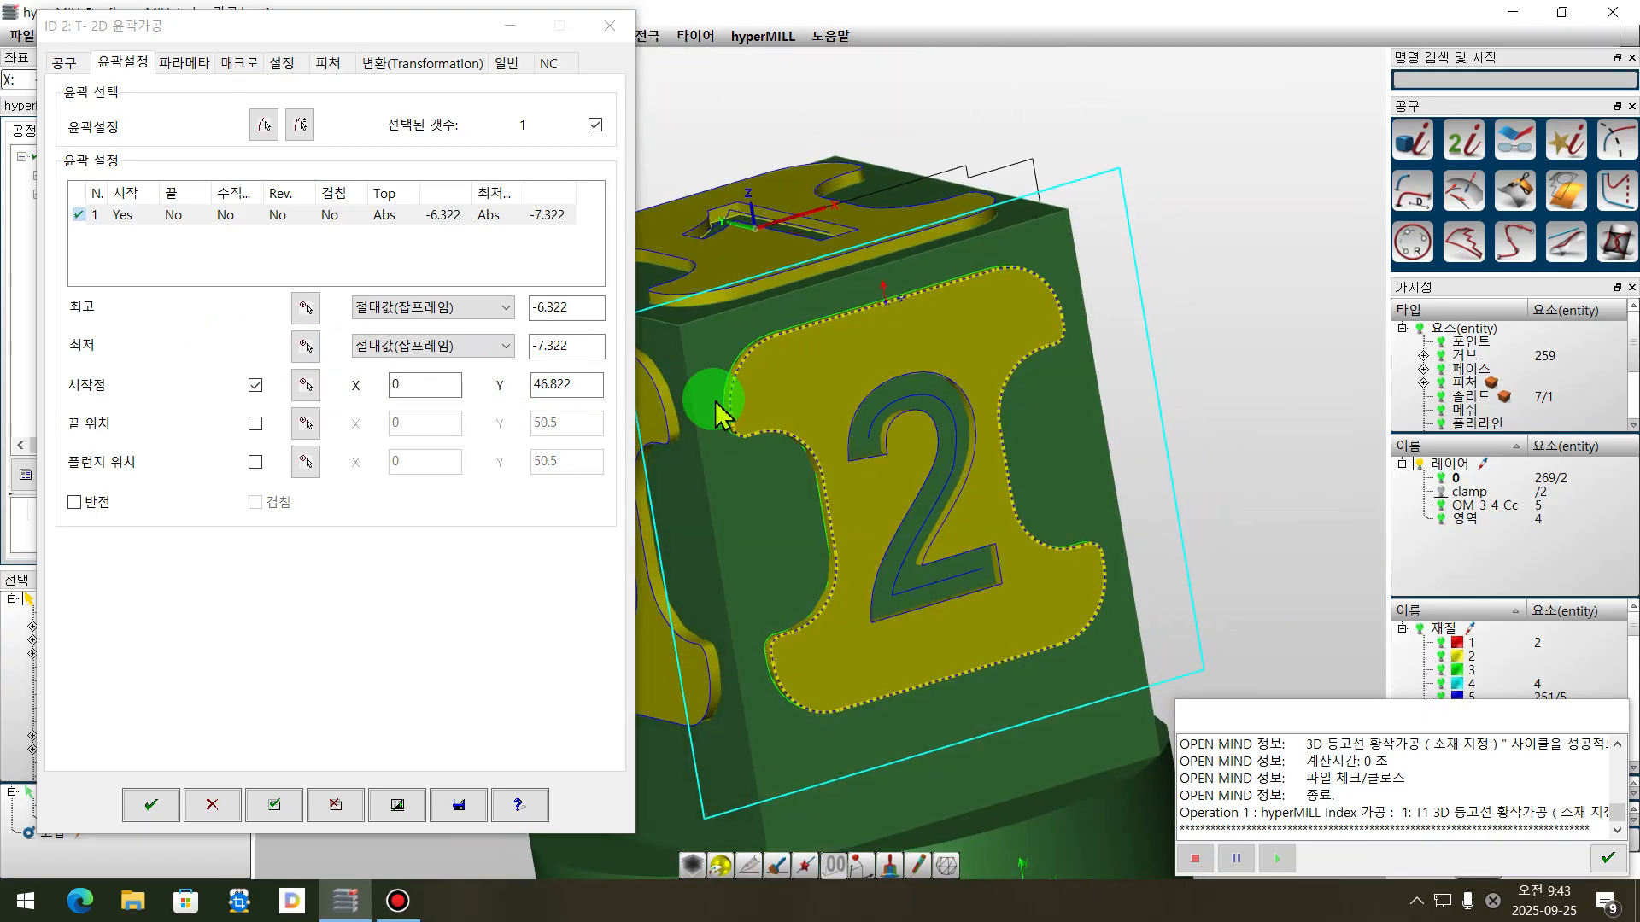
scroll(828, 445, "up", 3)
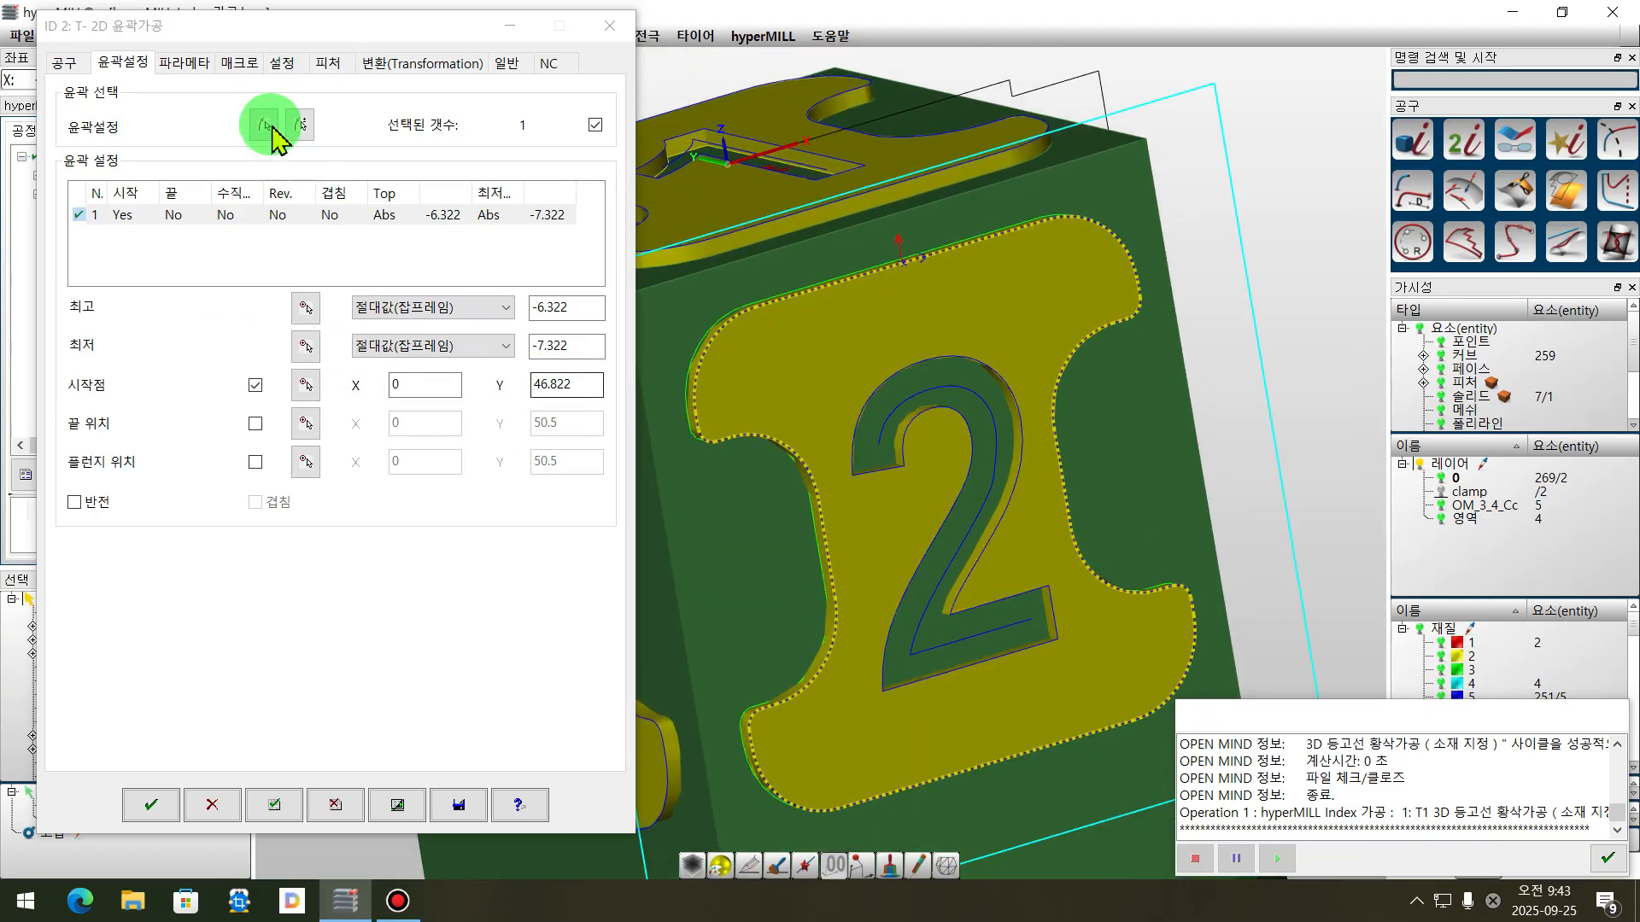
left_click(184, 65)
middle_click_drag(1062, 469, 1010, 447)
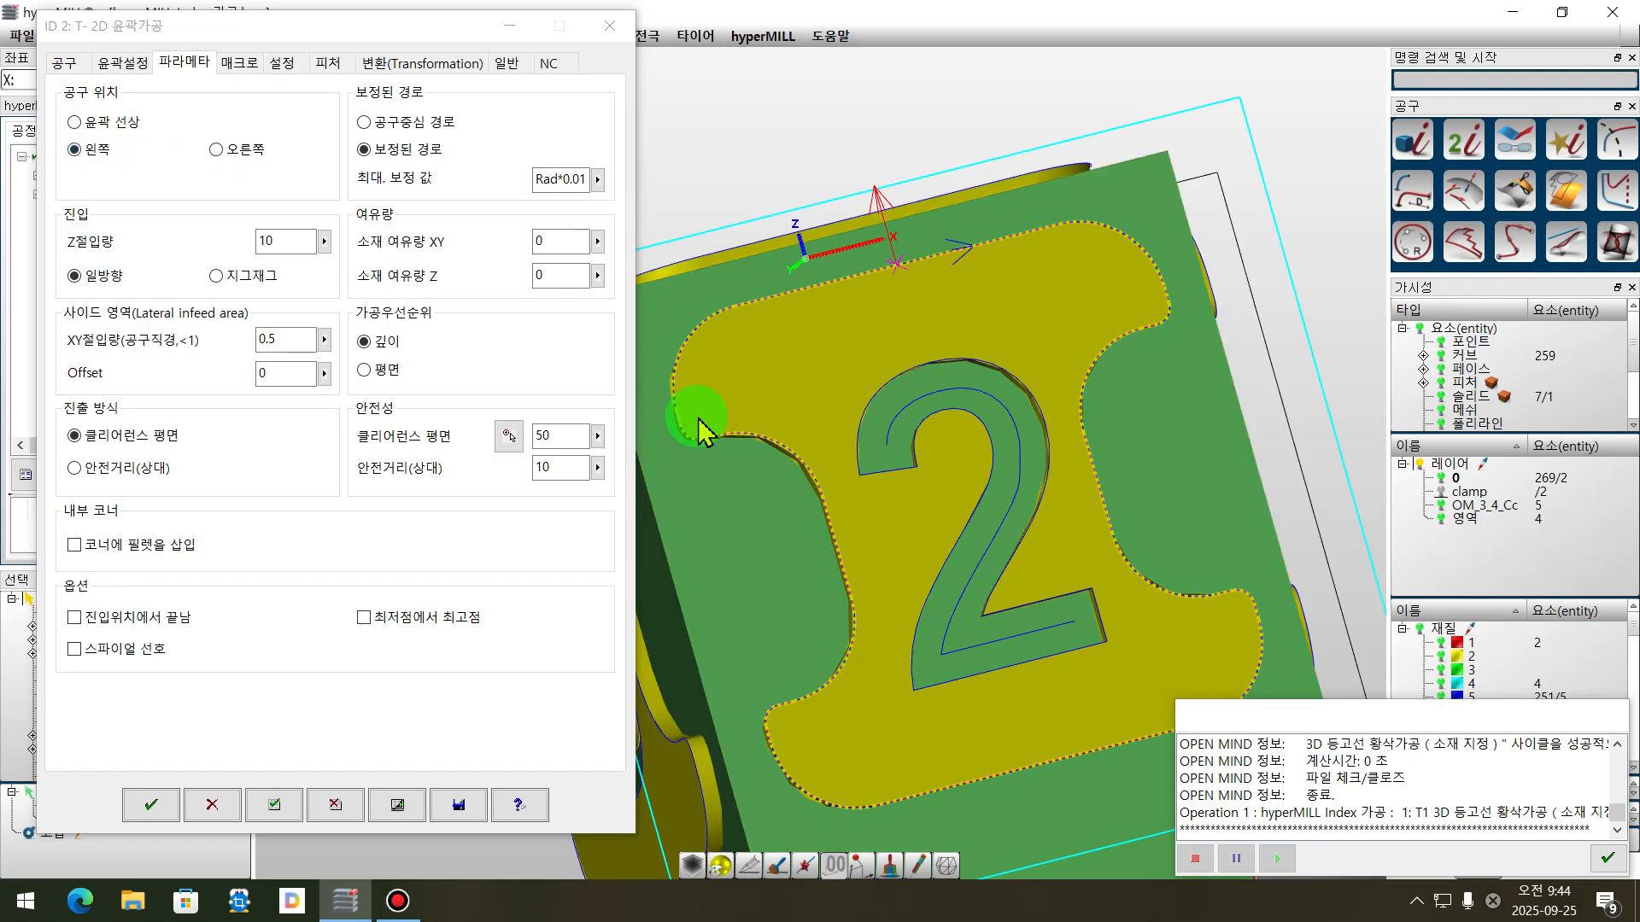
middle_click_drag(959, 447, 946, 410)
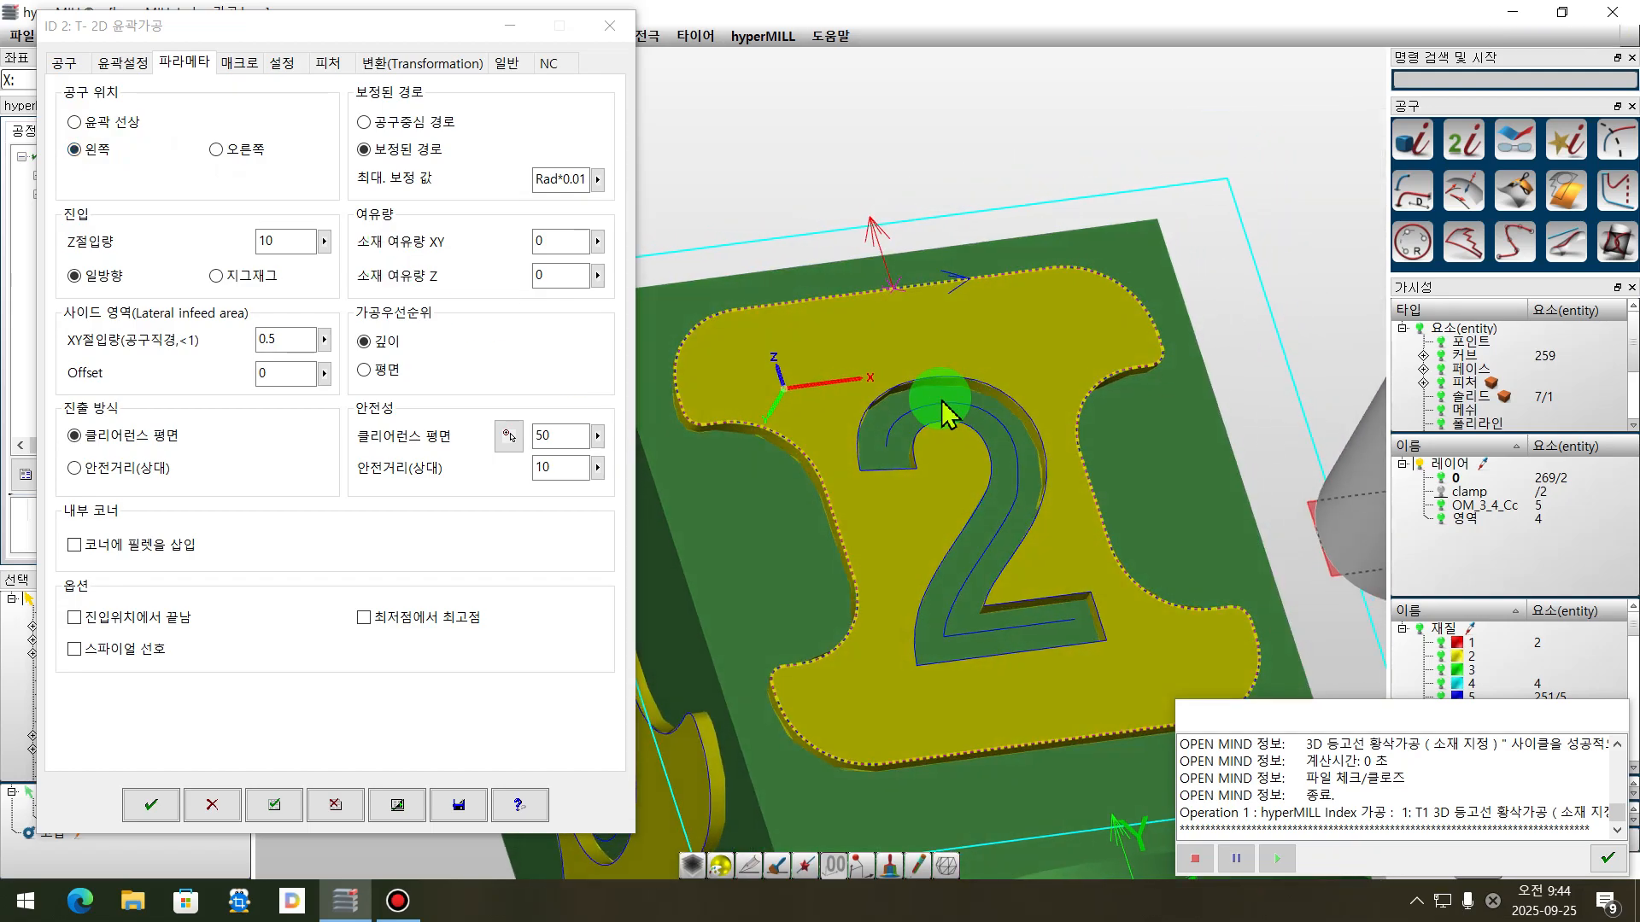
left_click(284, 240)
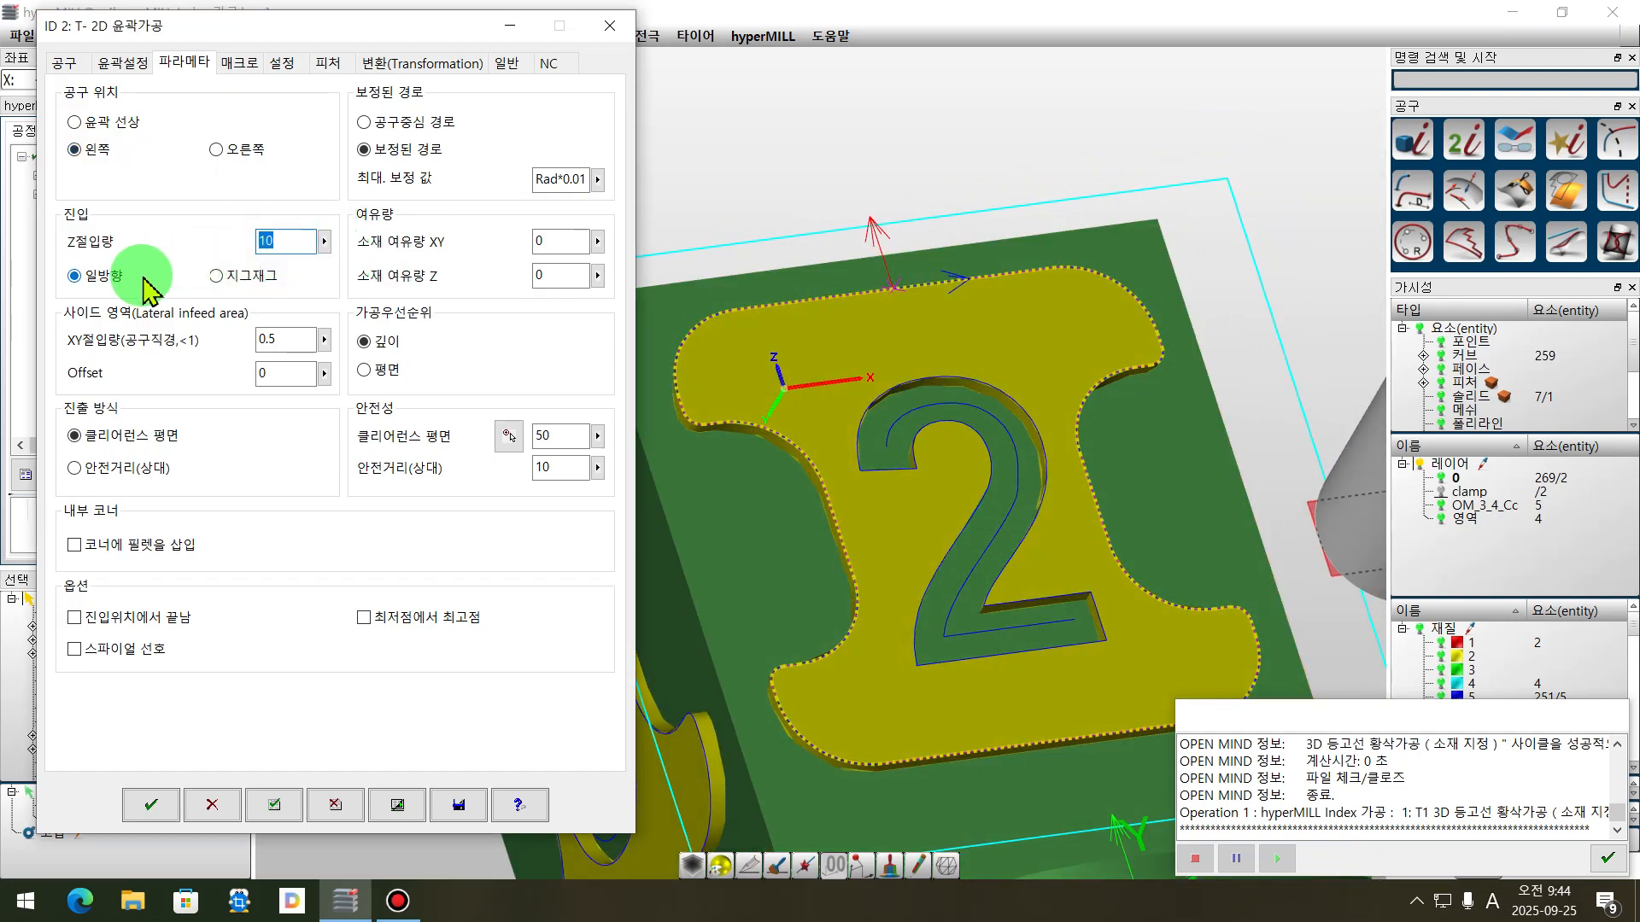
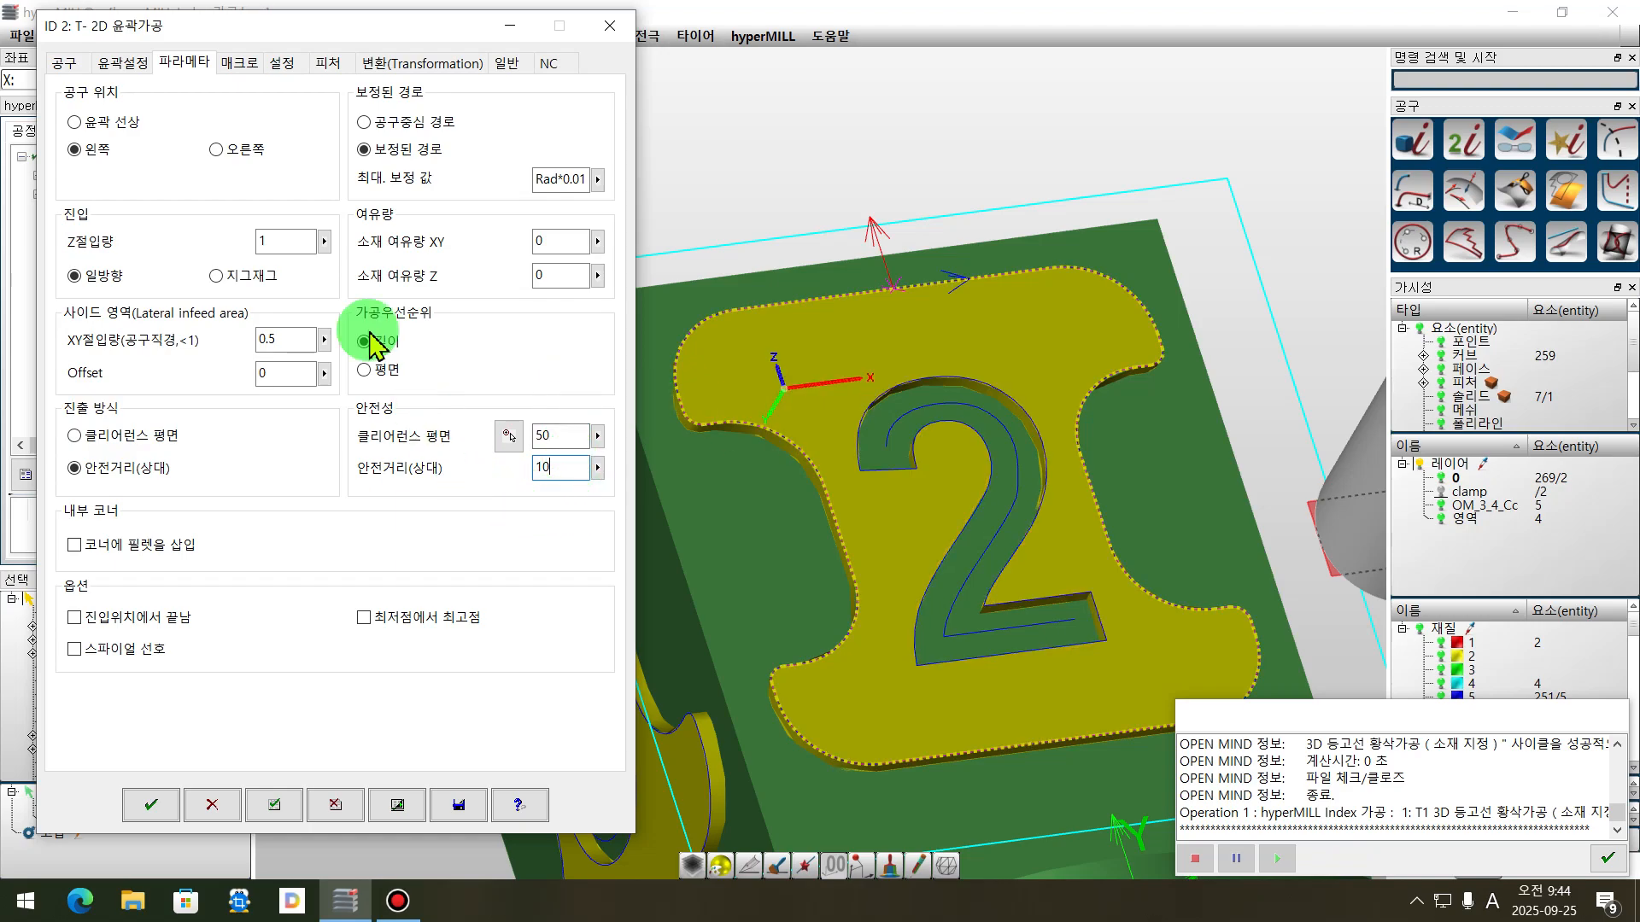
- Configure the approach and retract macros as quarter circles (1/4원형) with a radius of 3
left_click(239, 64)
left_click_drag(853, 245, 803, 291)
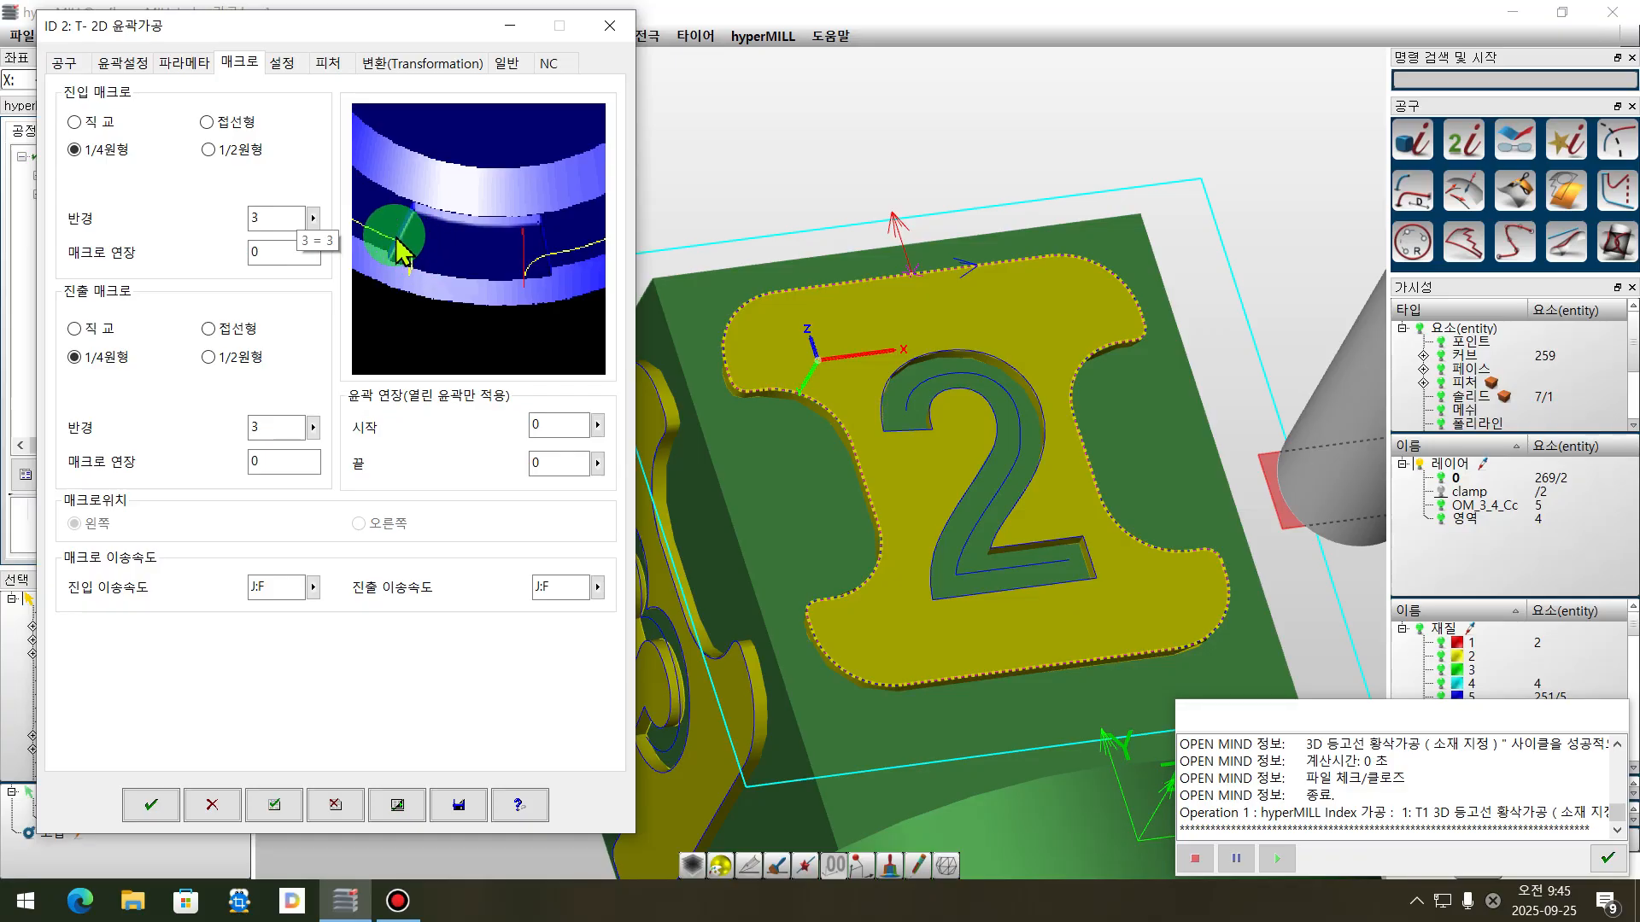
left_click(279, 426)
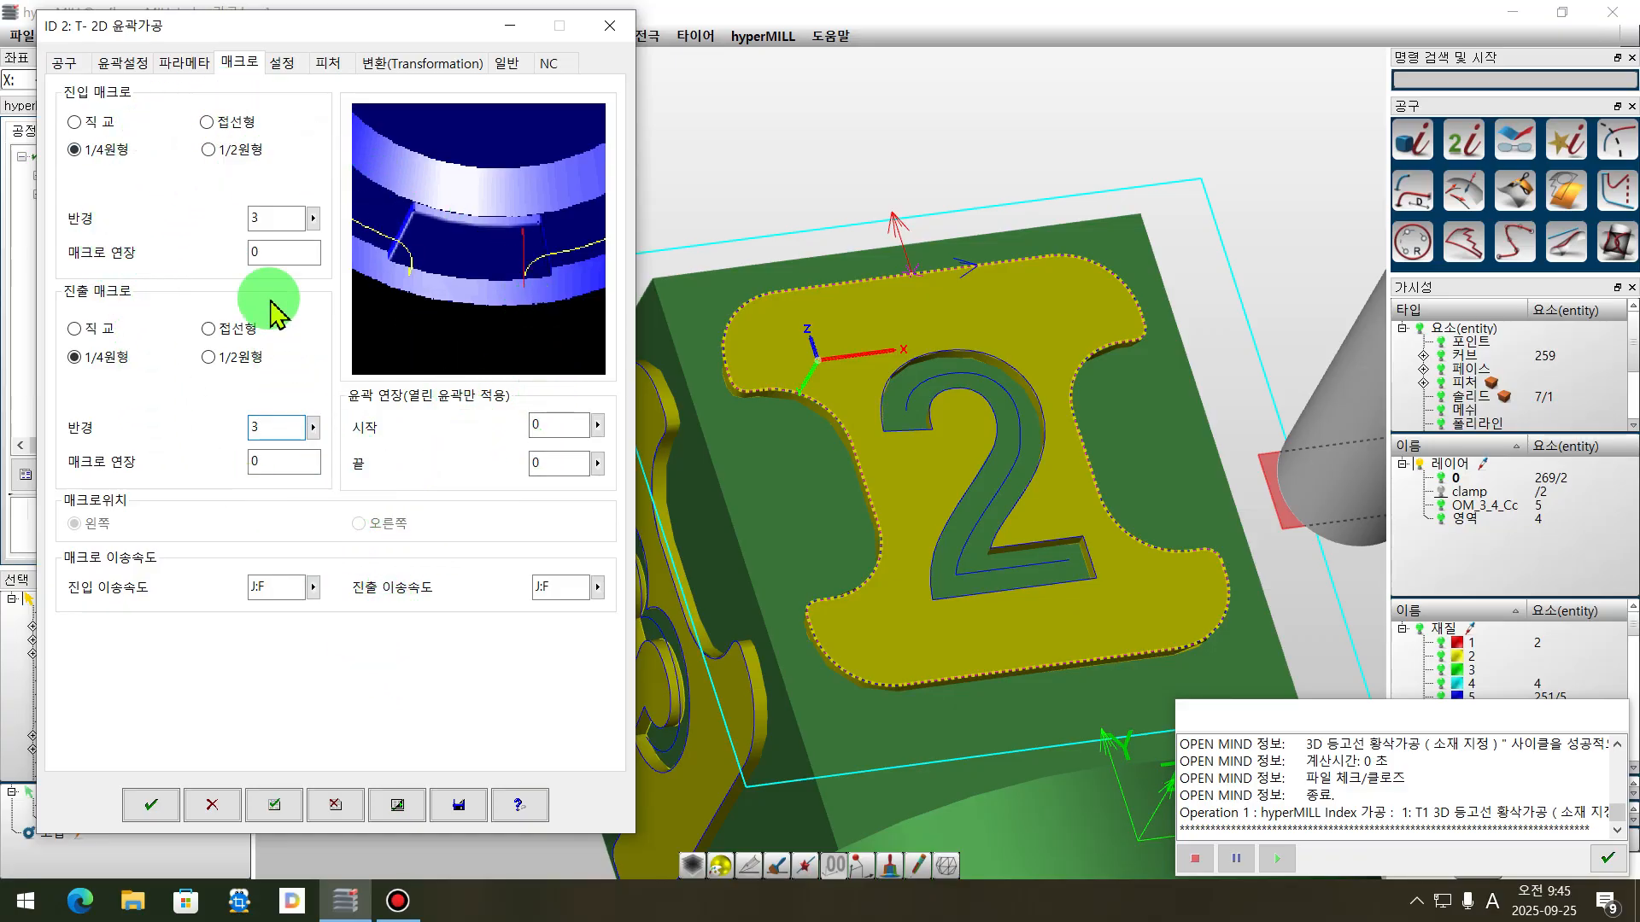
- Activate the operation's transformation as a circular pattern (원형 패턴) using 원형 패턴 1, and calculate the 2D contour toolpath
left_click(282, 64)
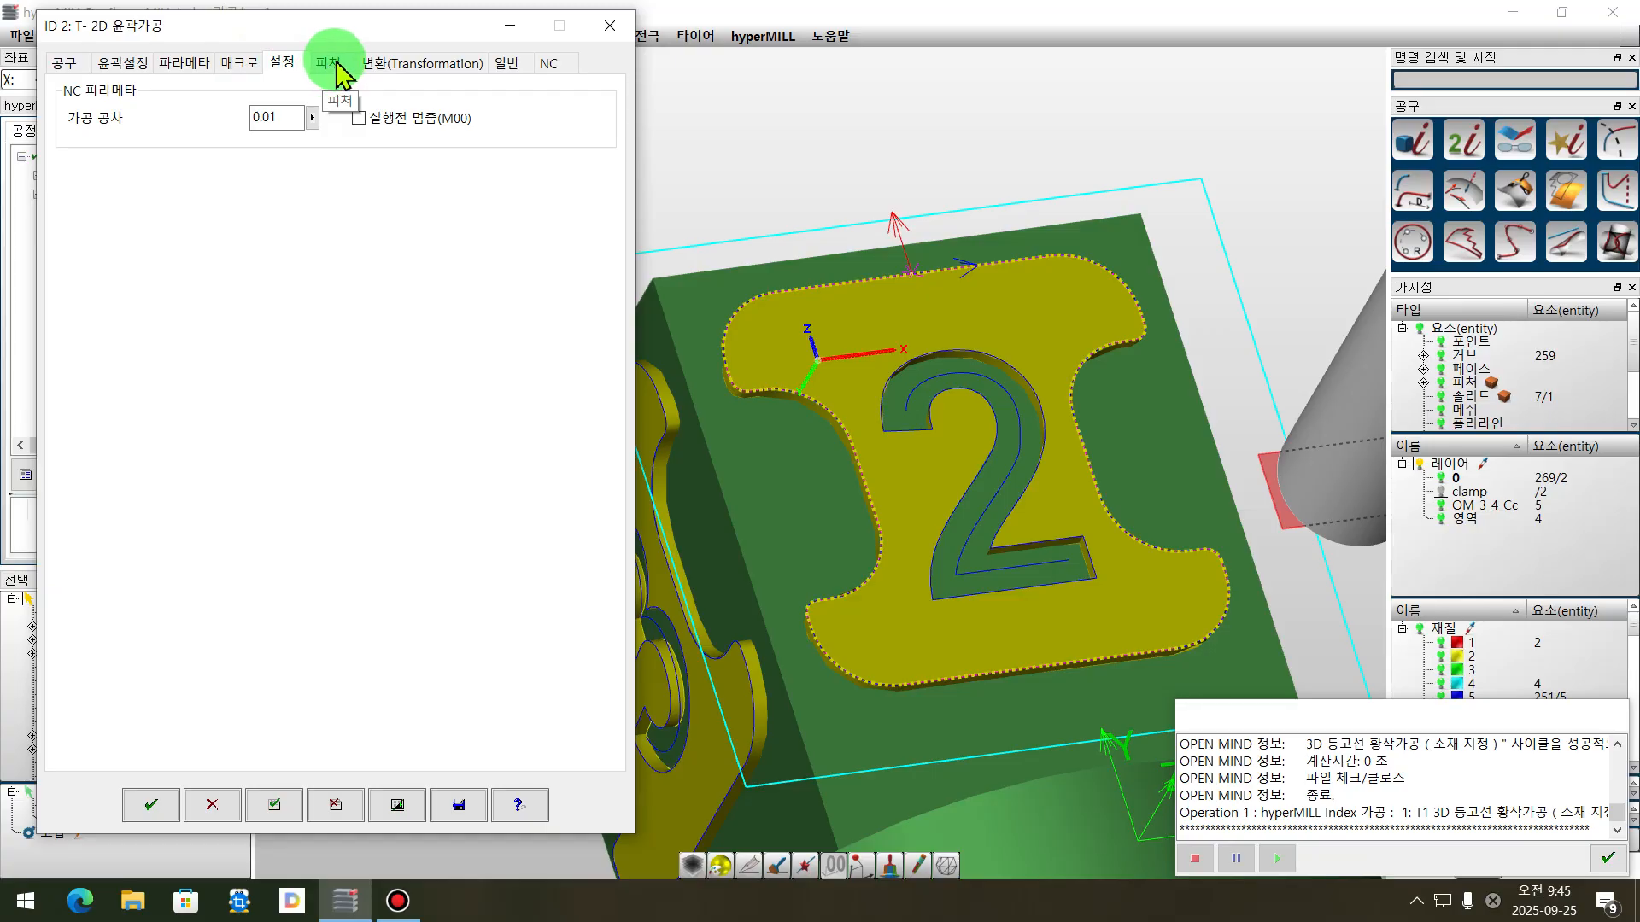
left_click(333, 64)
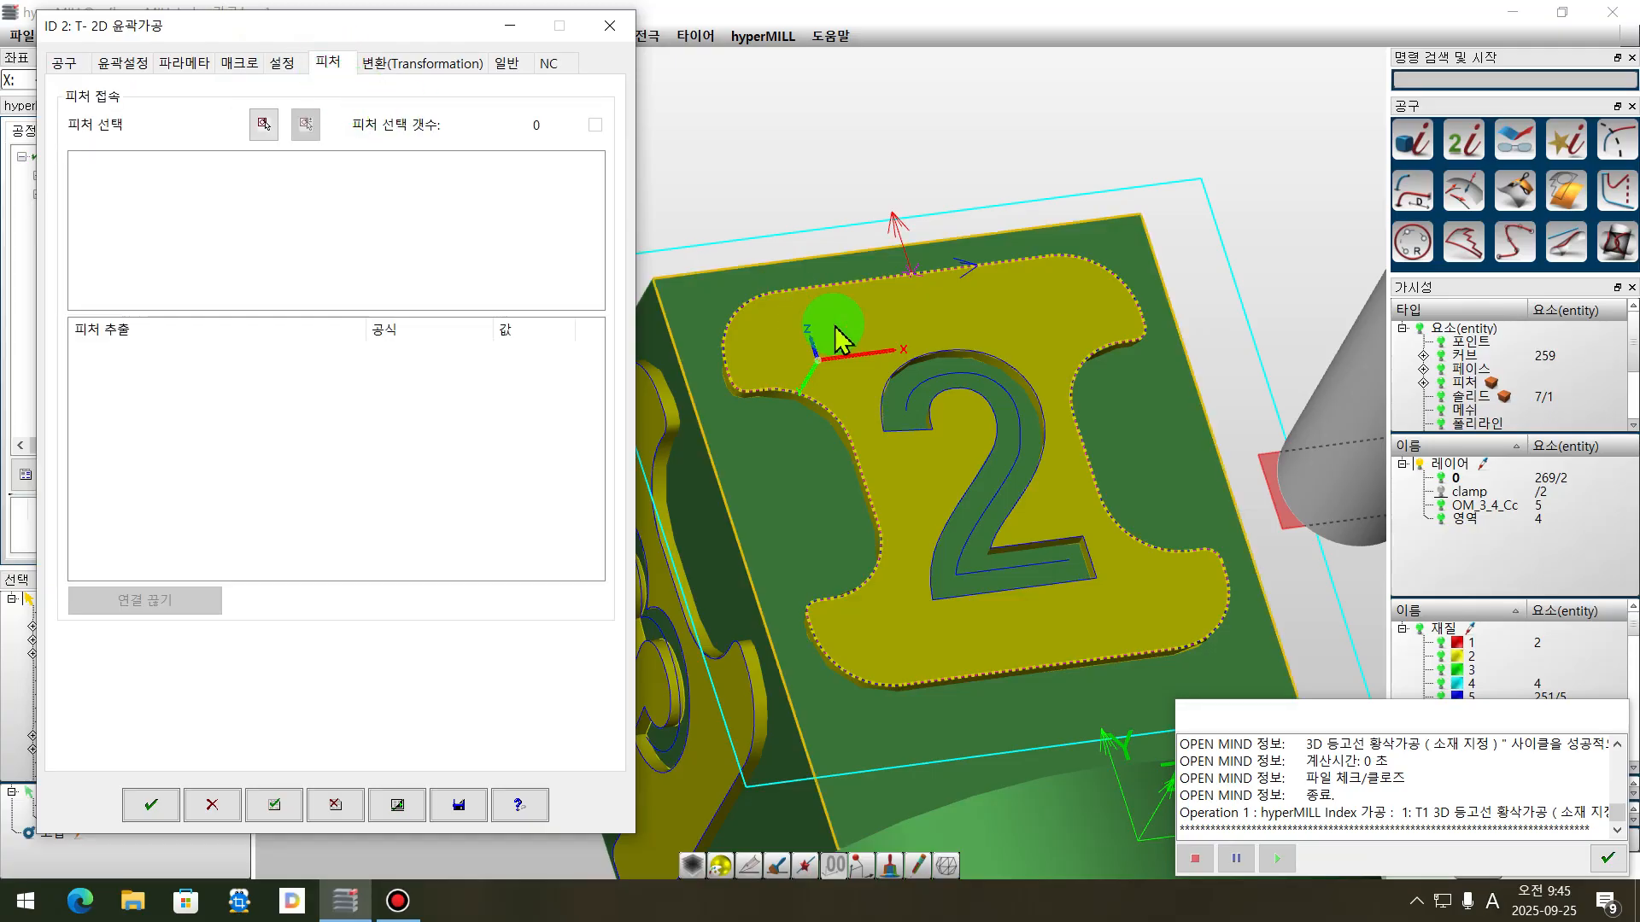
middle_click_drag(1012, 487, 884, 462)
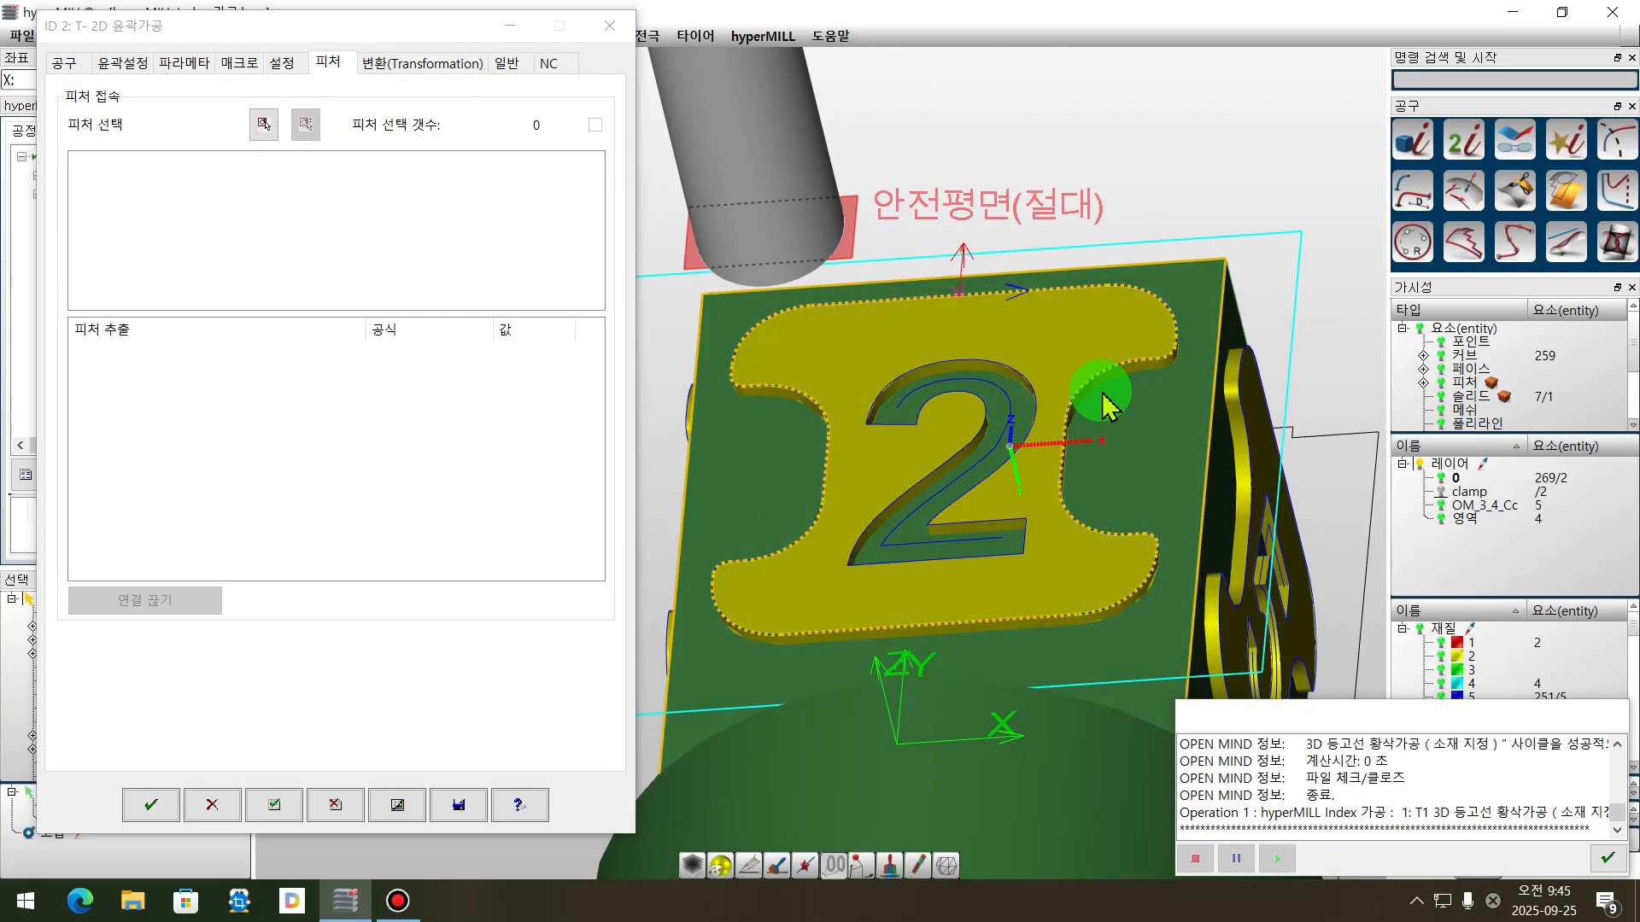
middle_click_drag(1025, 457, 988, 307)
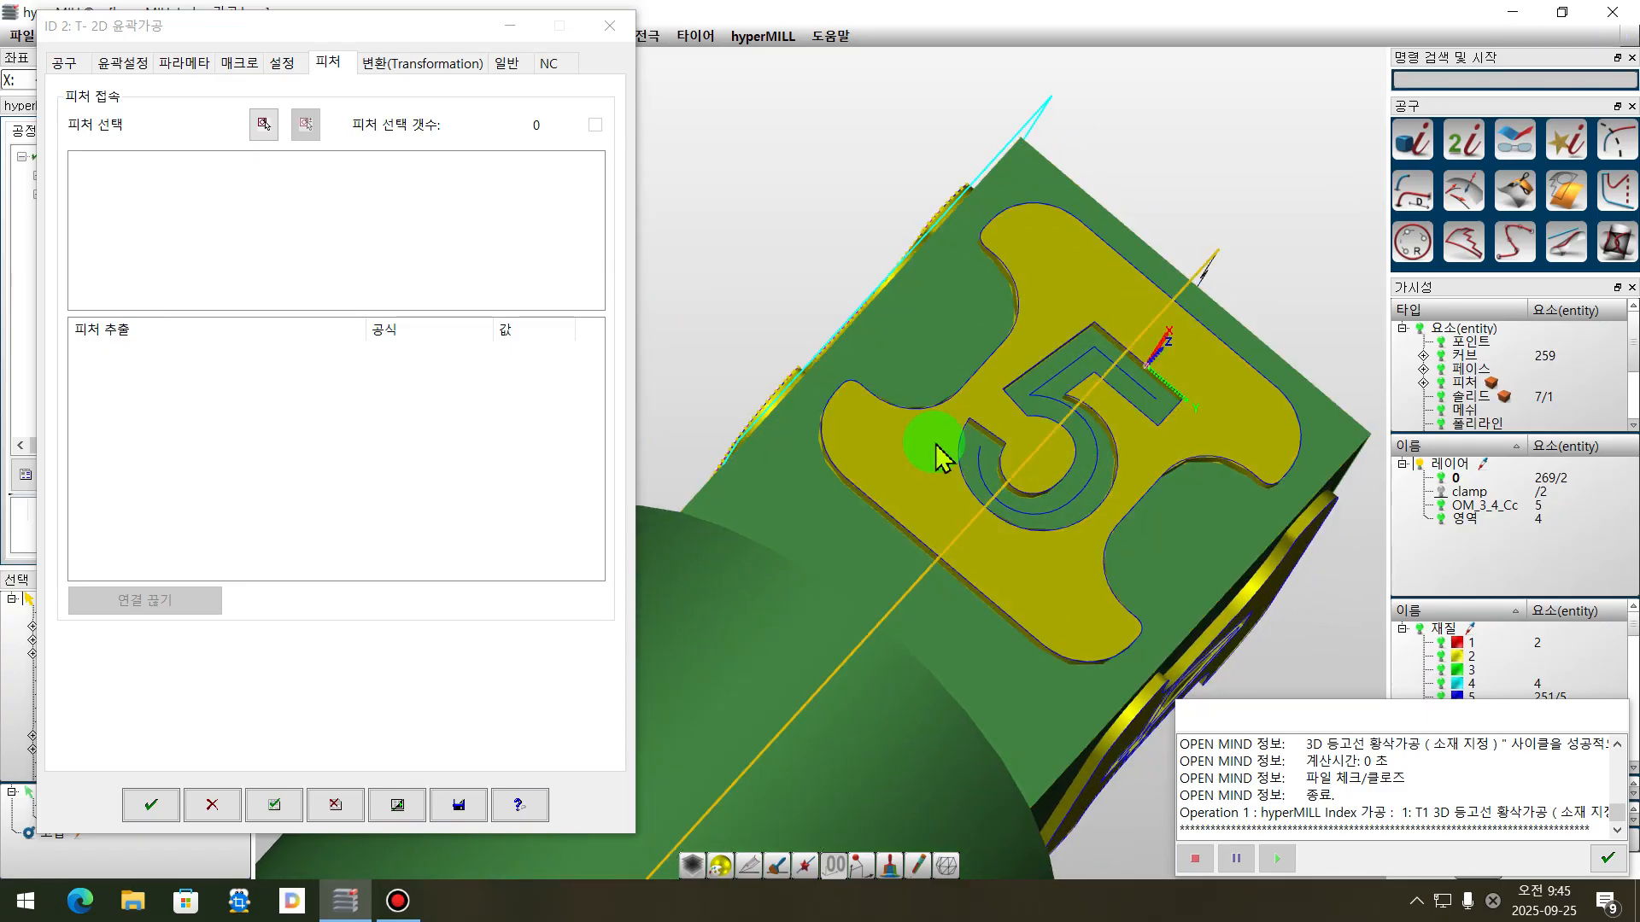
middle_click_drag(1164, 300, 914, 356)
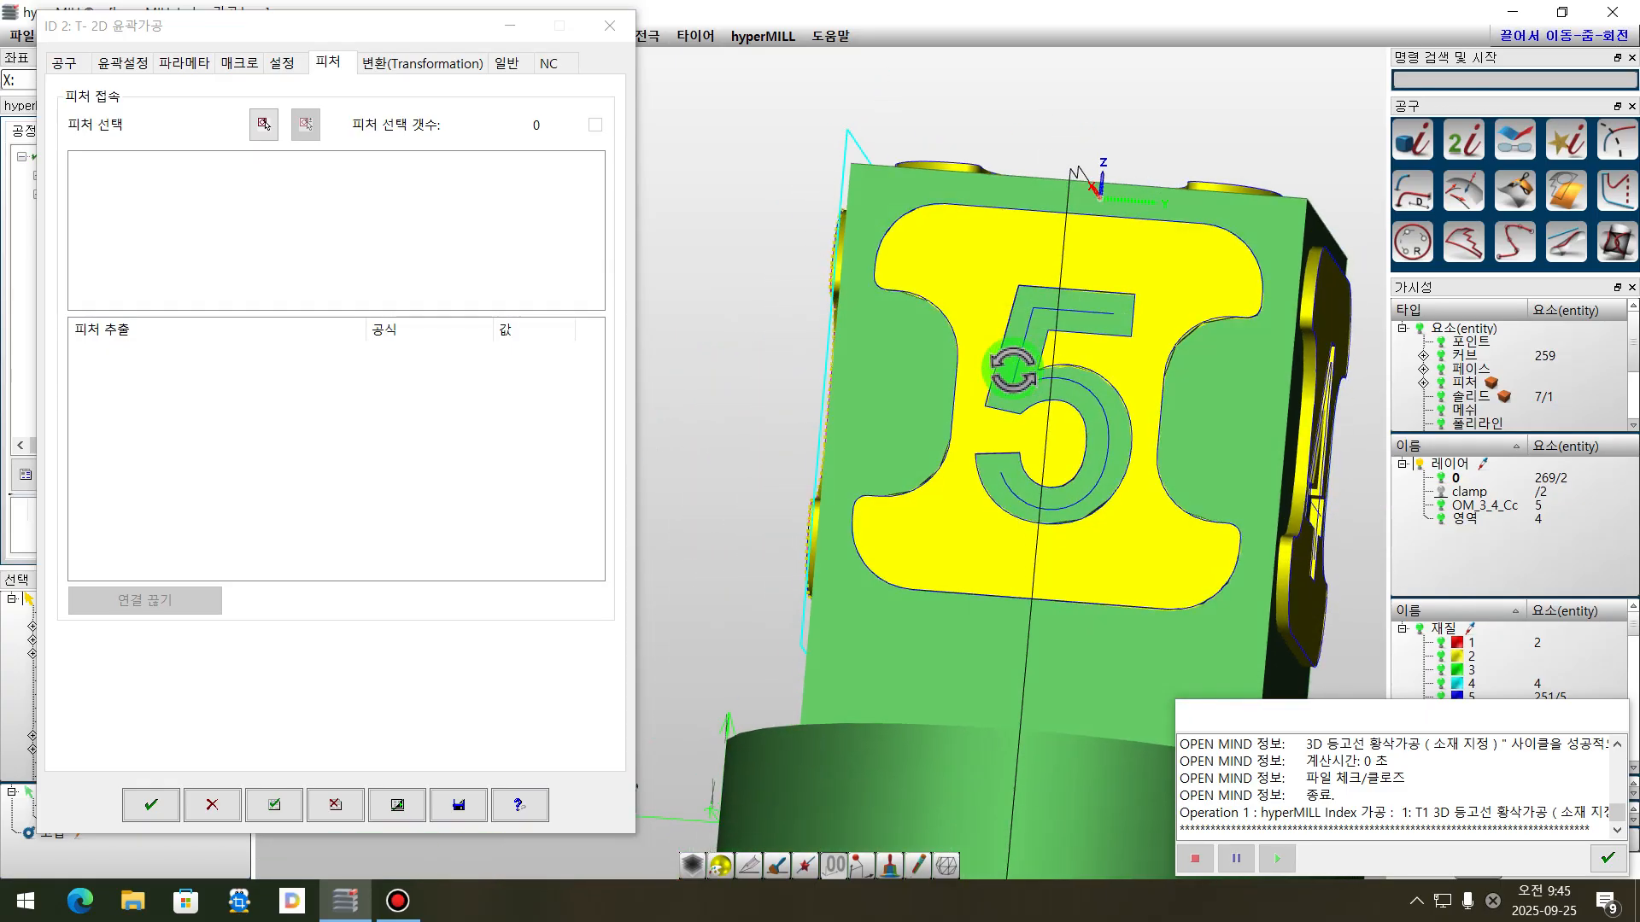
left_click(425, 63)
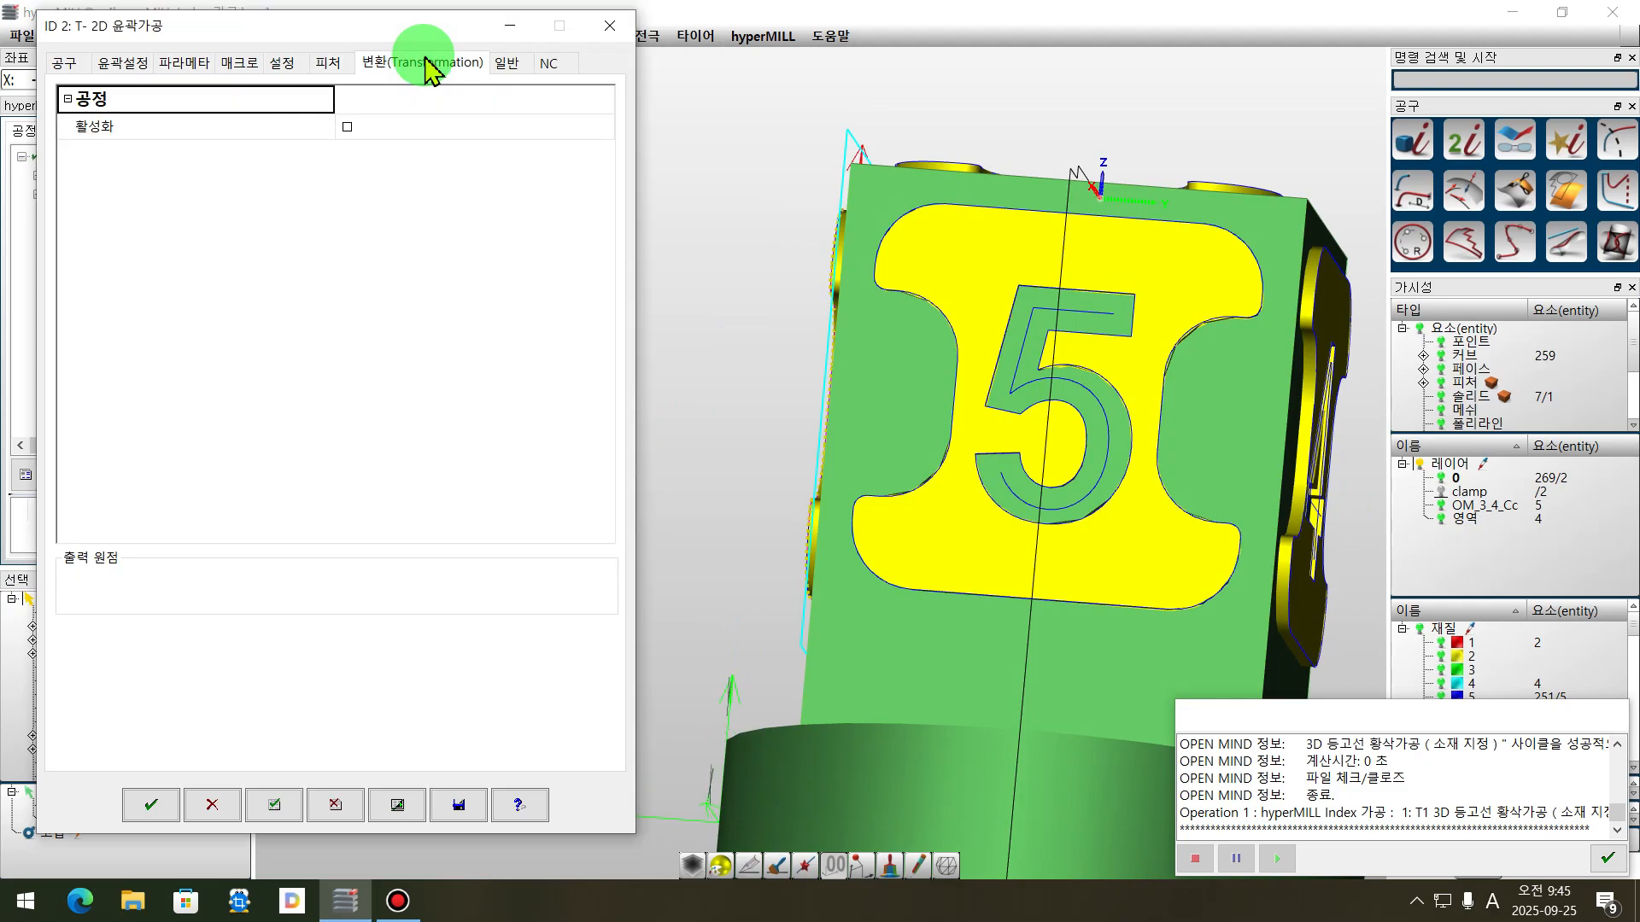
left_click(347, 127)
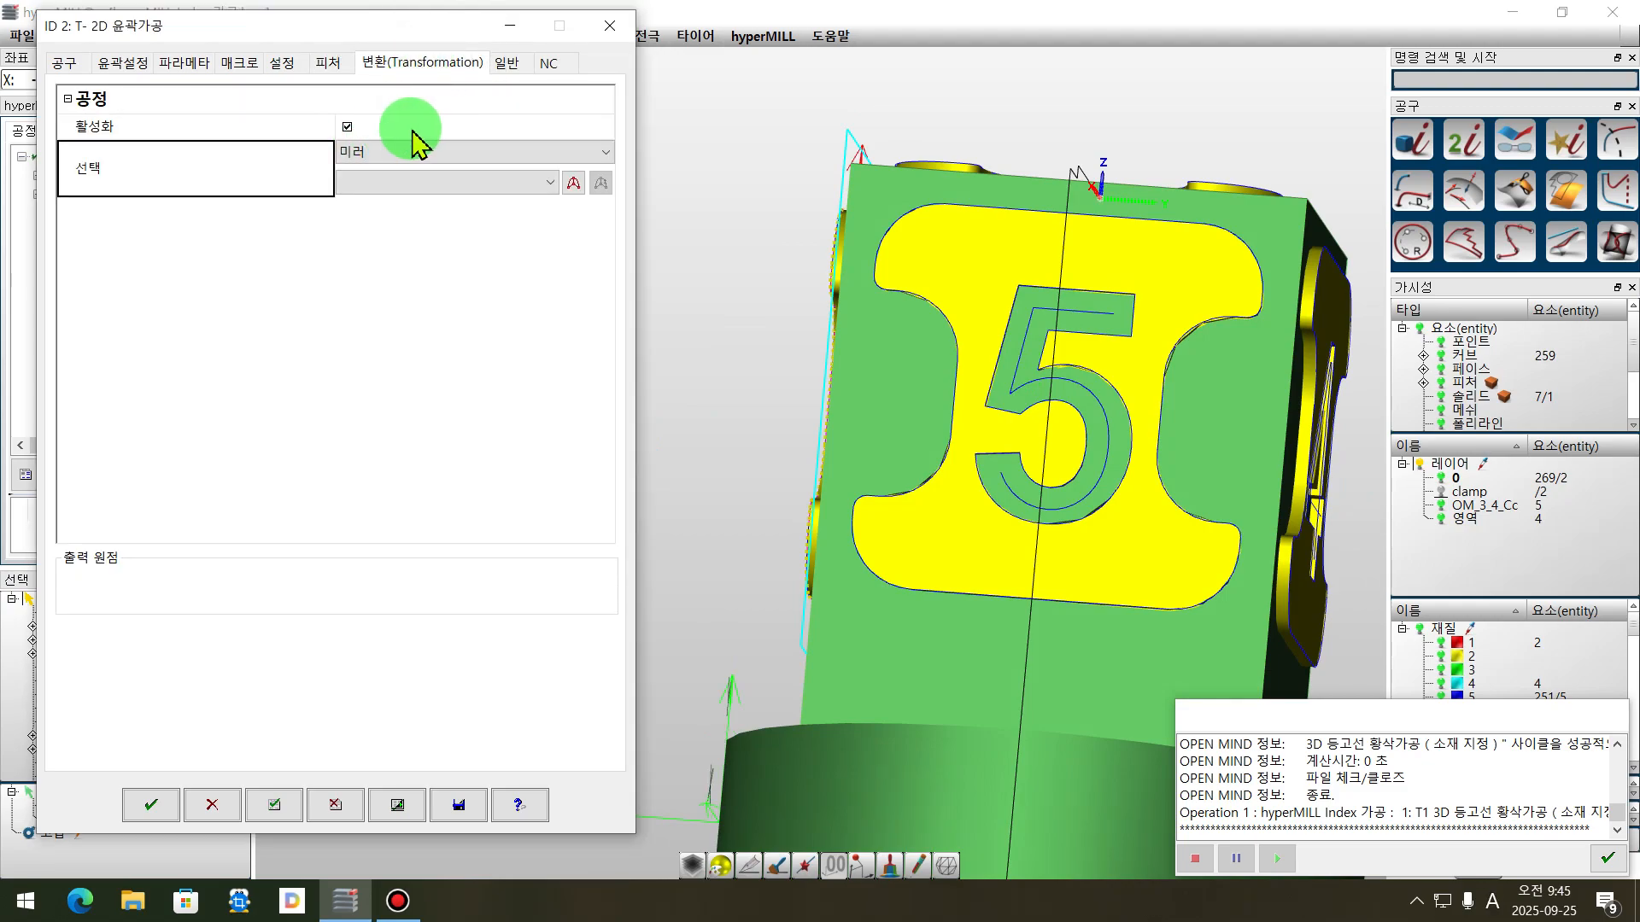
scroll(953, 292, "down", 5)
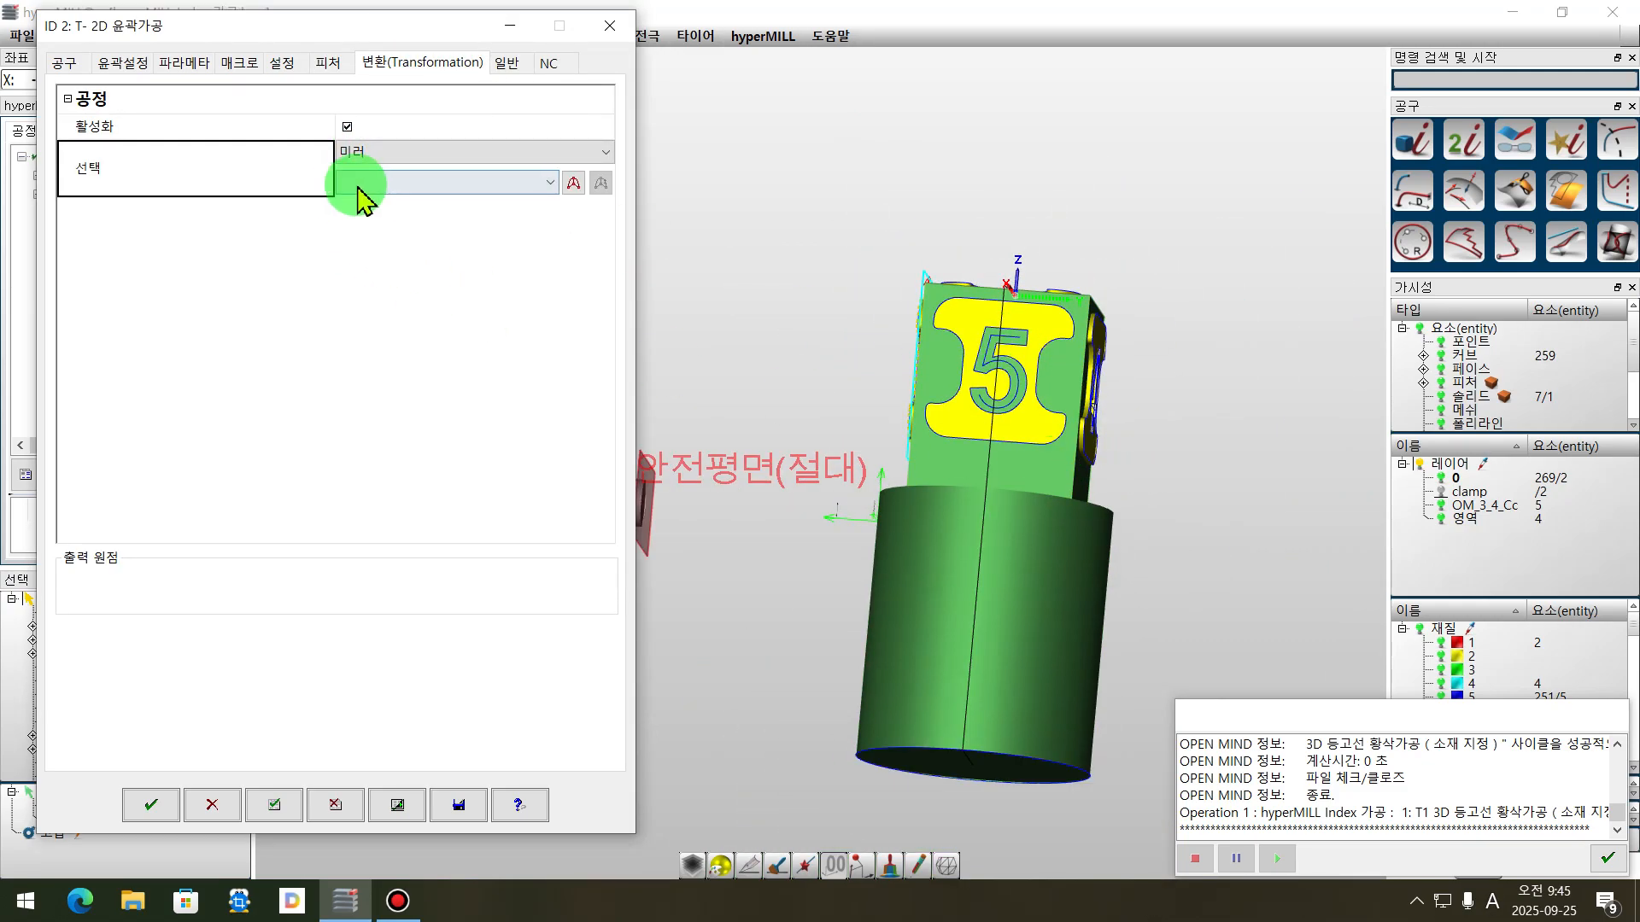
left_click(414, 154)
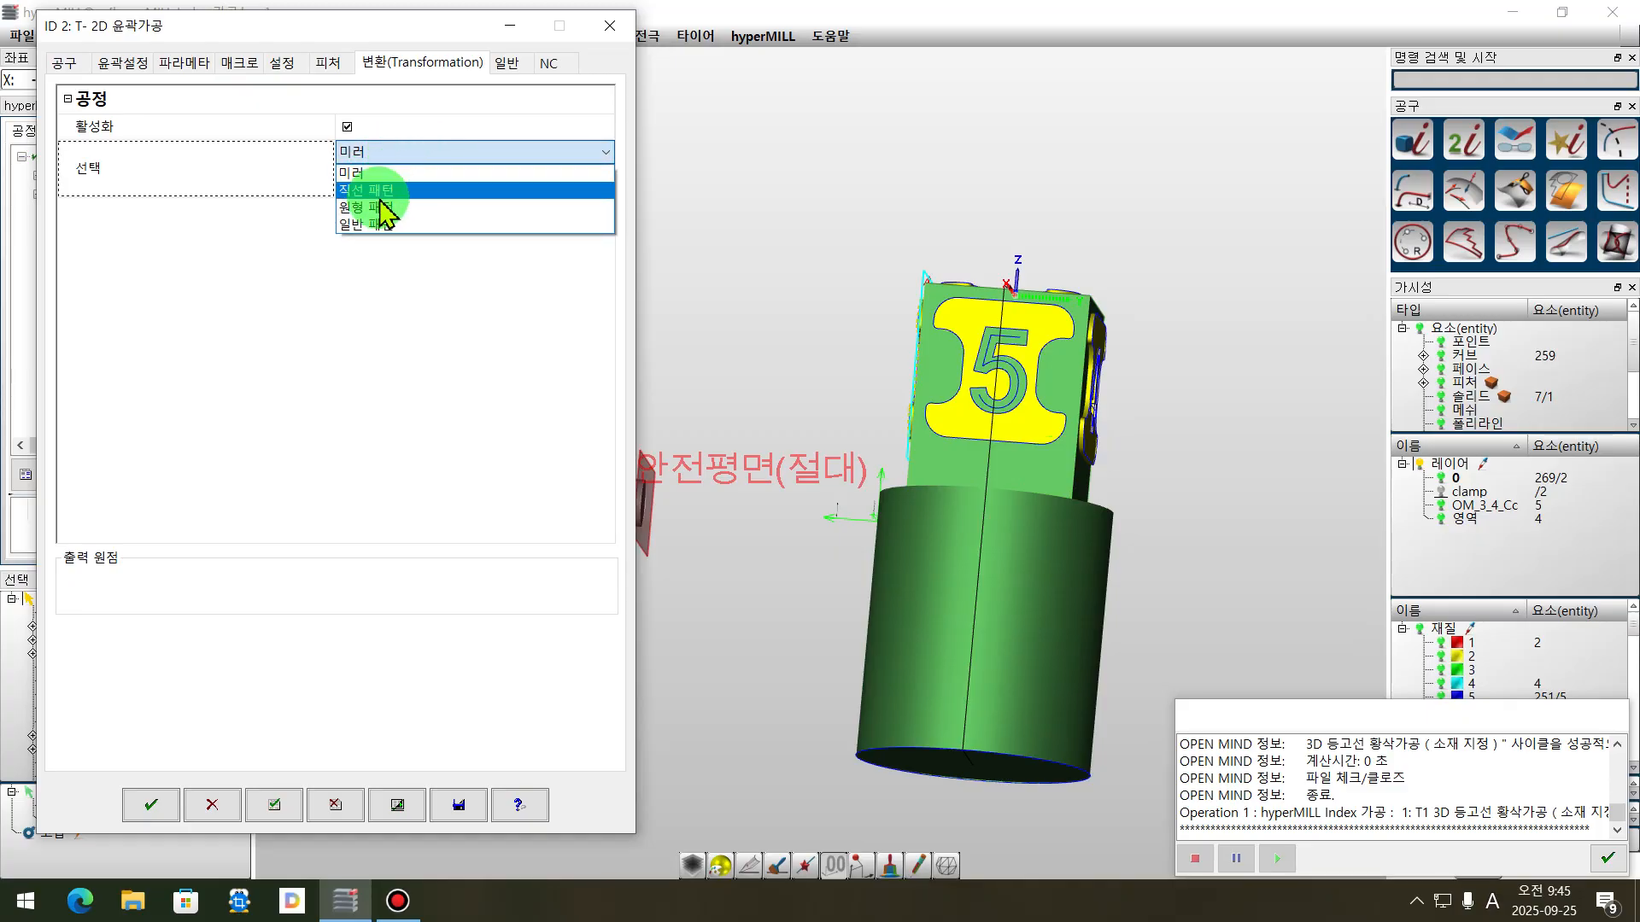
left_click(382, 207)
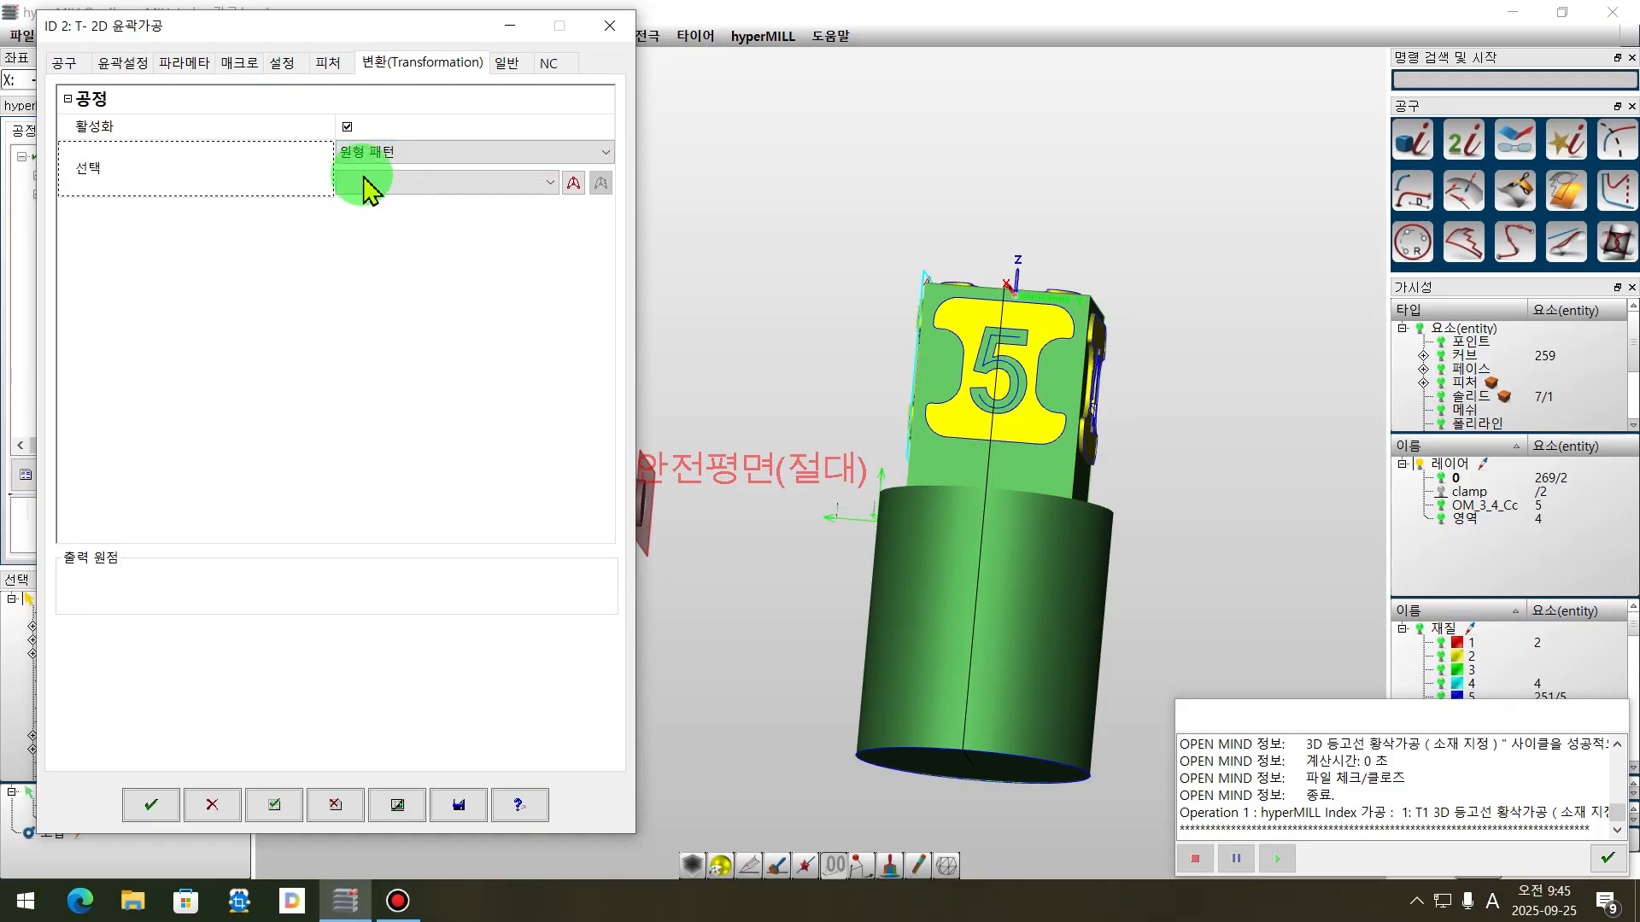
left_click(428, 181)
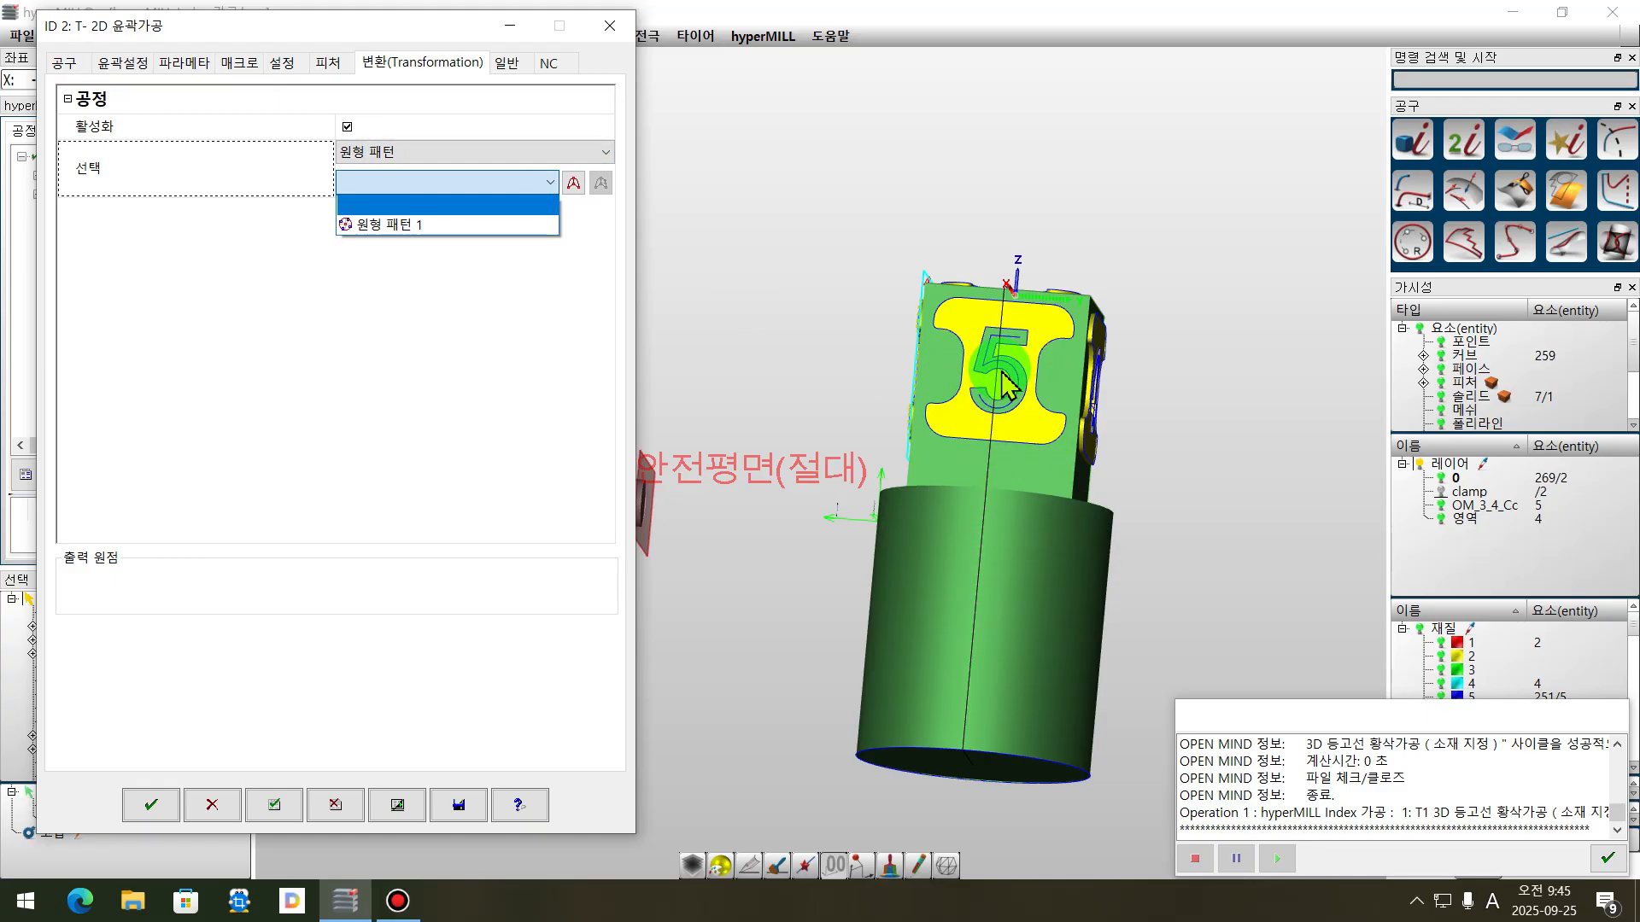
left_click(403, 225)
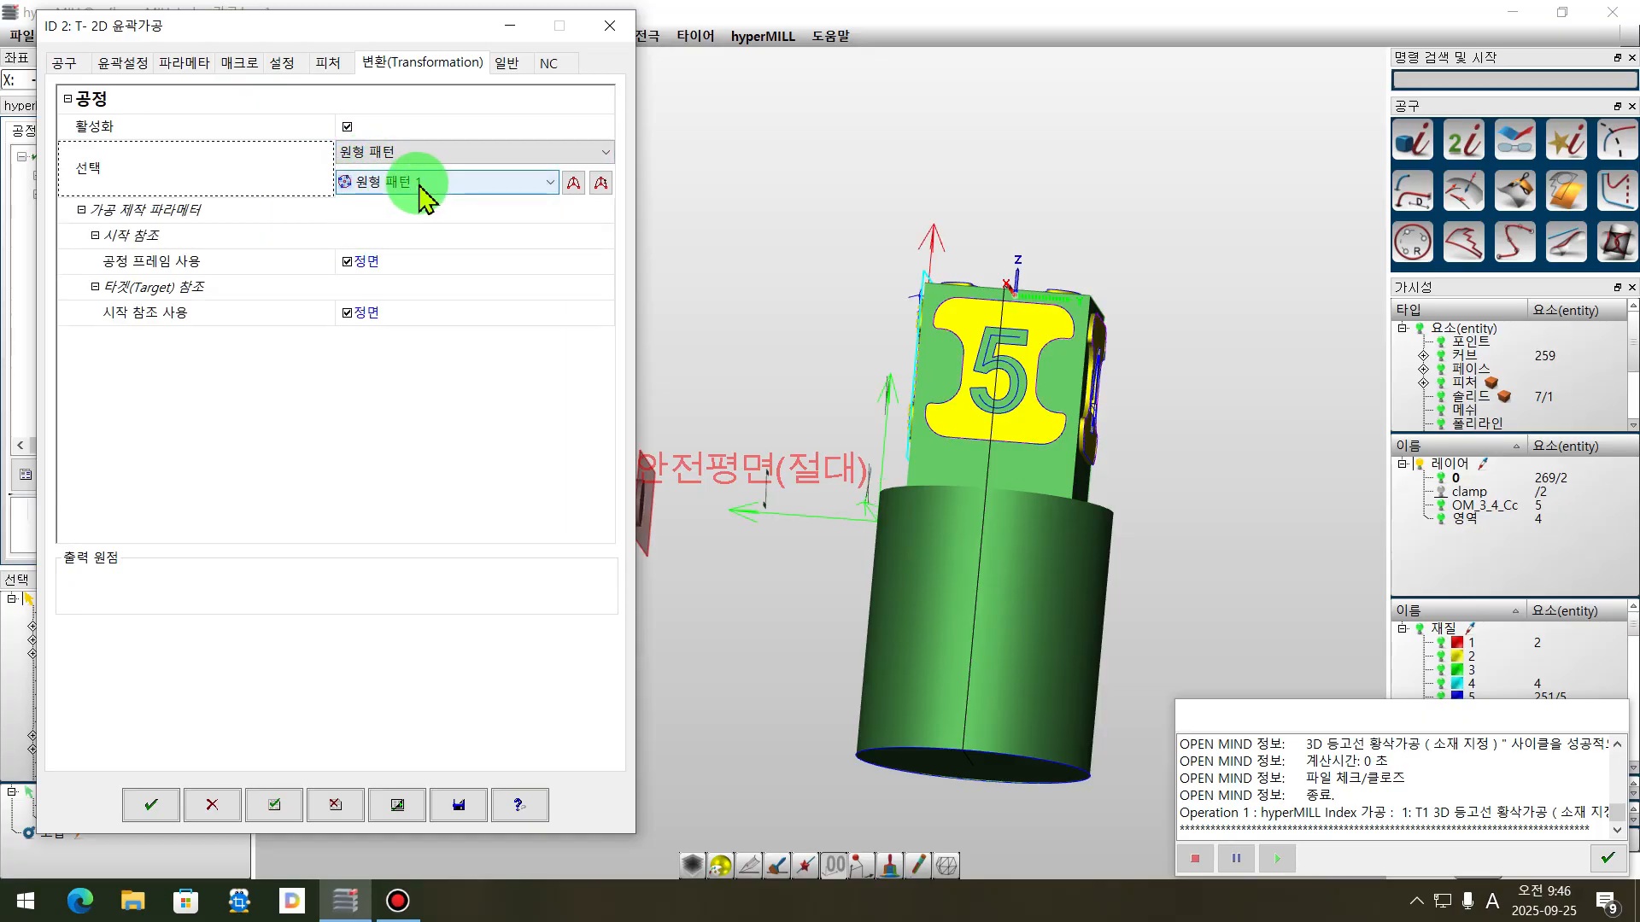
left_click(397, 804)
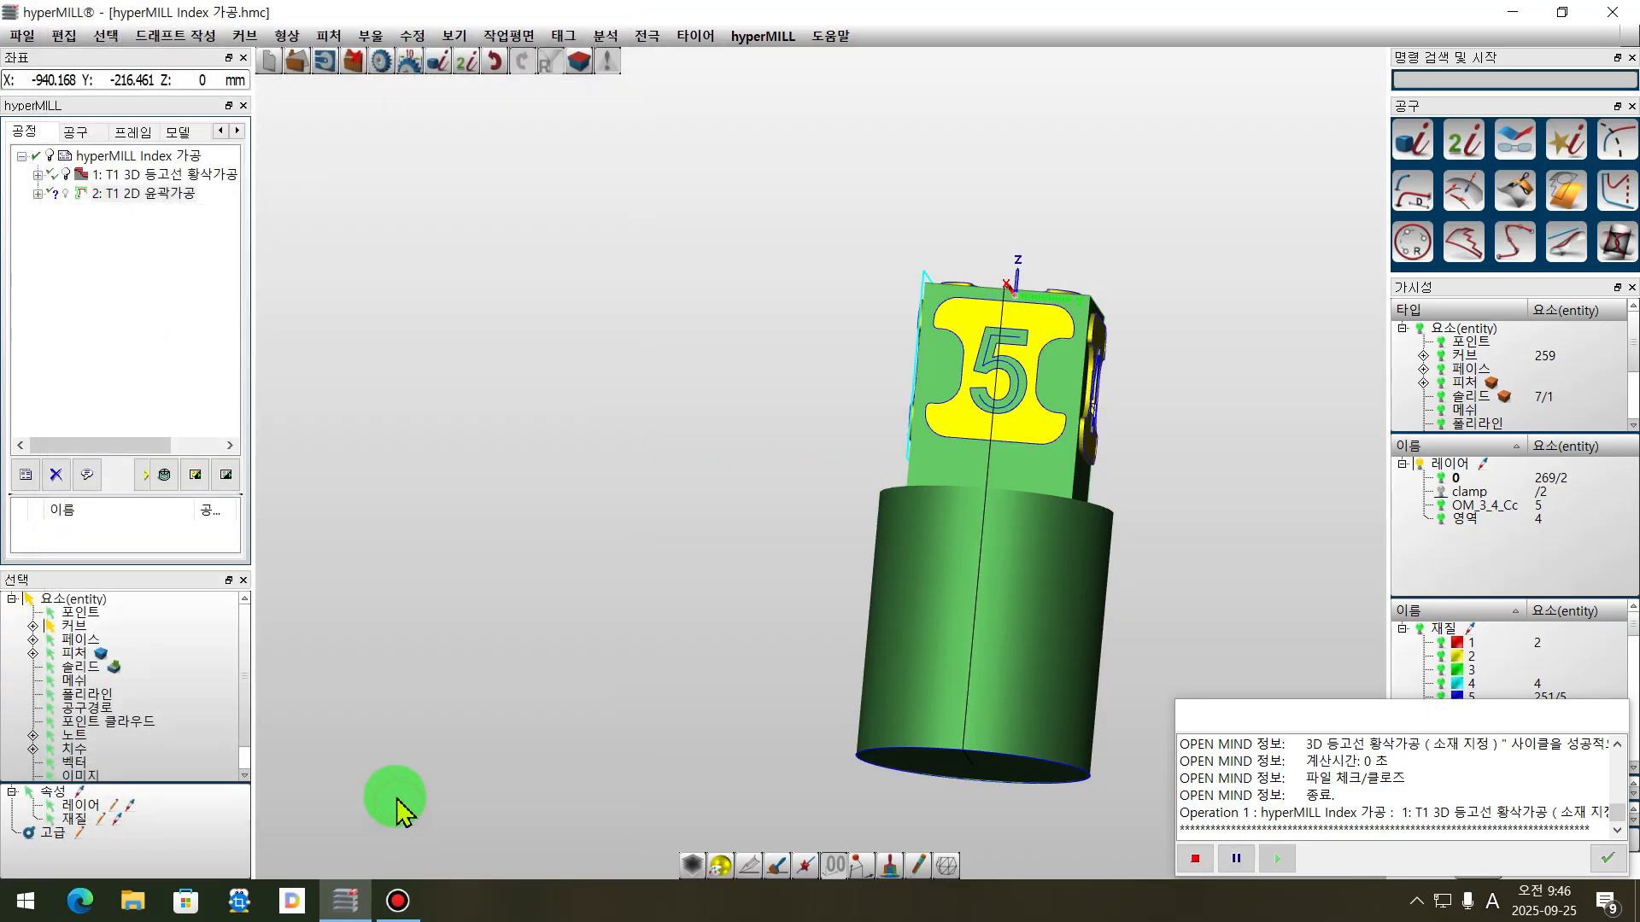
- Open the internal machine simulation for the 2D contour operation and try to calculate stock for the material removal simulation
right_click_drag(1043, 421, 948, 248)
scroll(1008, 357, "up", 5)
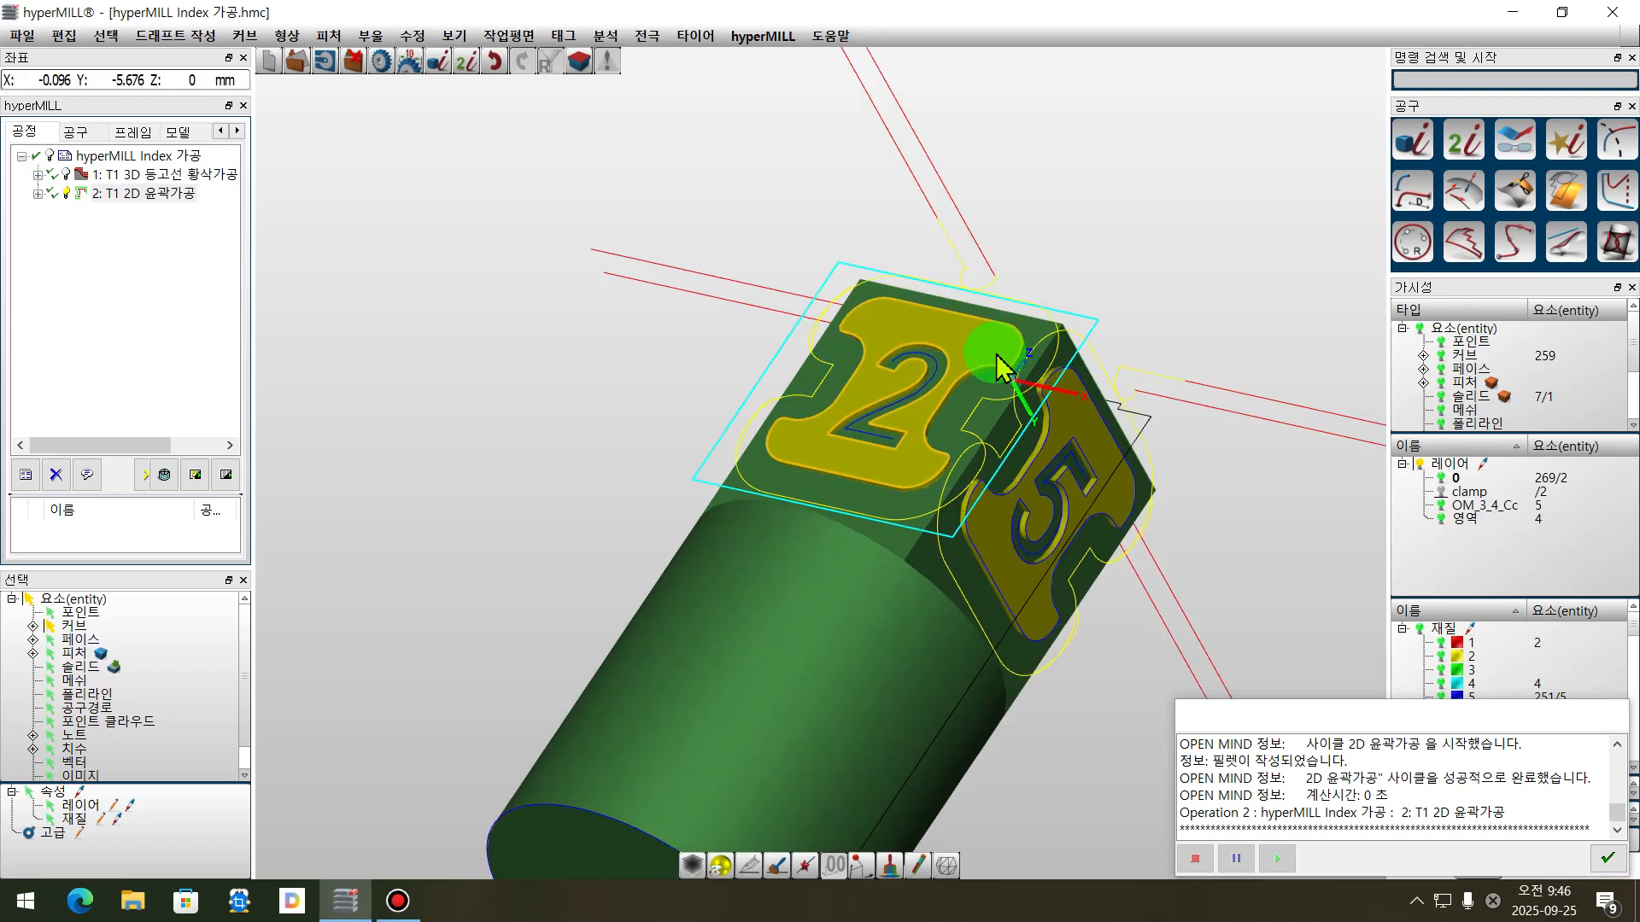
right_click_drag(773, 431, 921, 659)
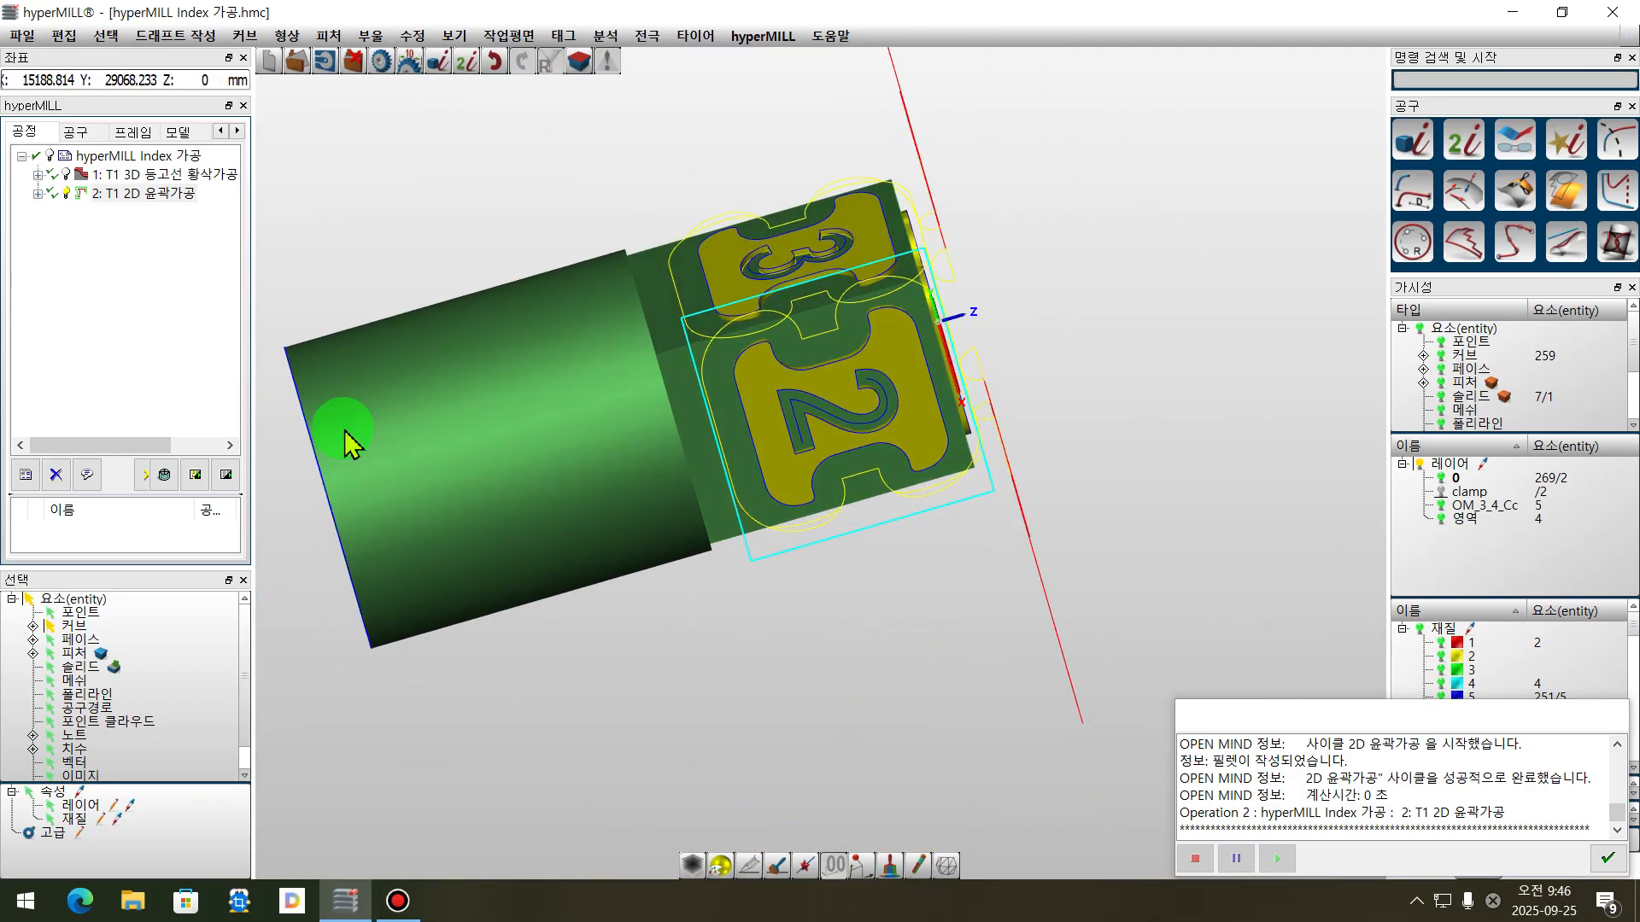
right_click(146, 202)
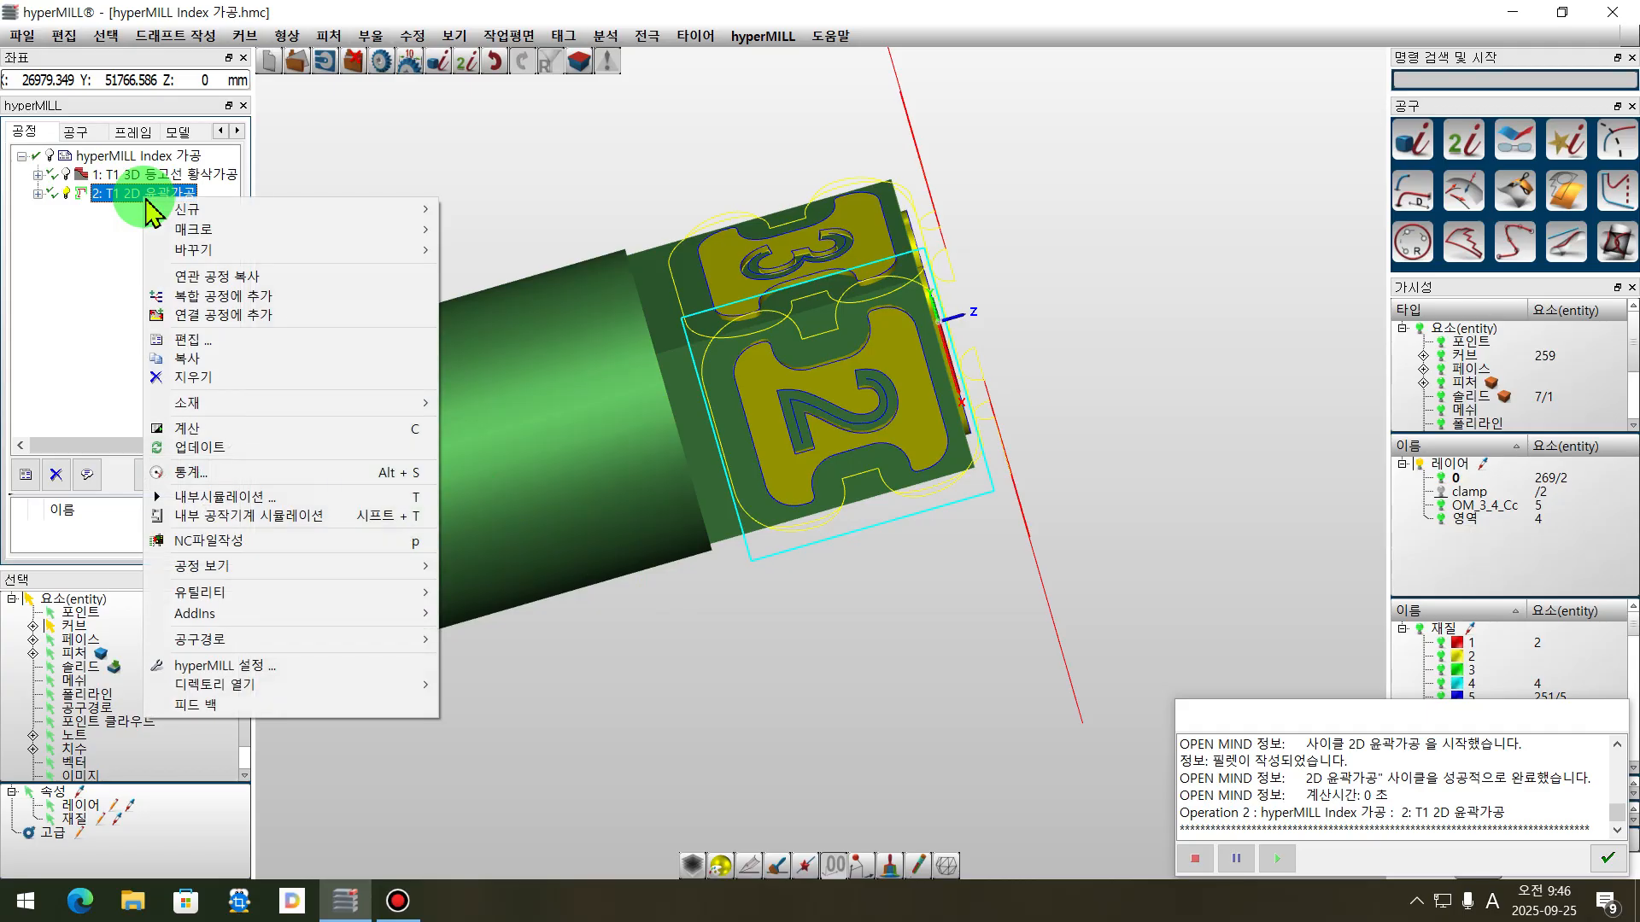
left_click(253, 519)
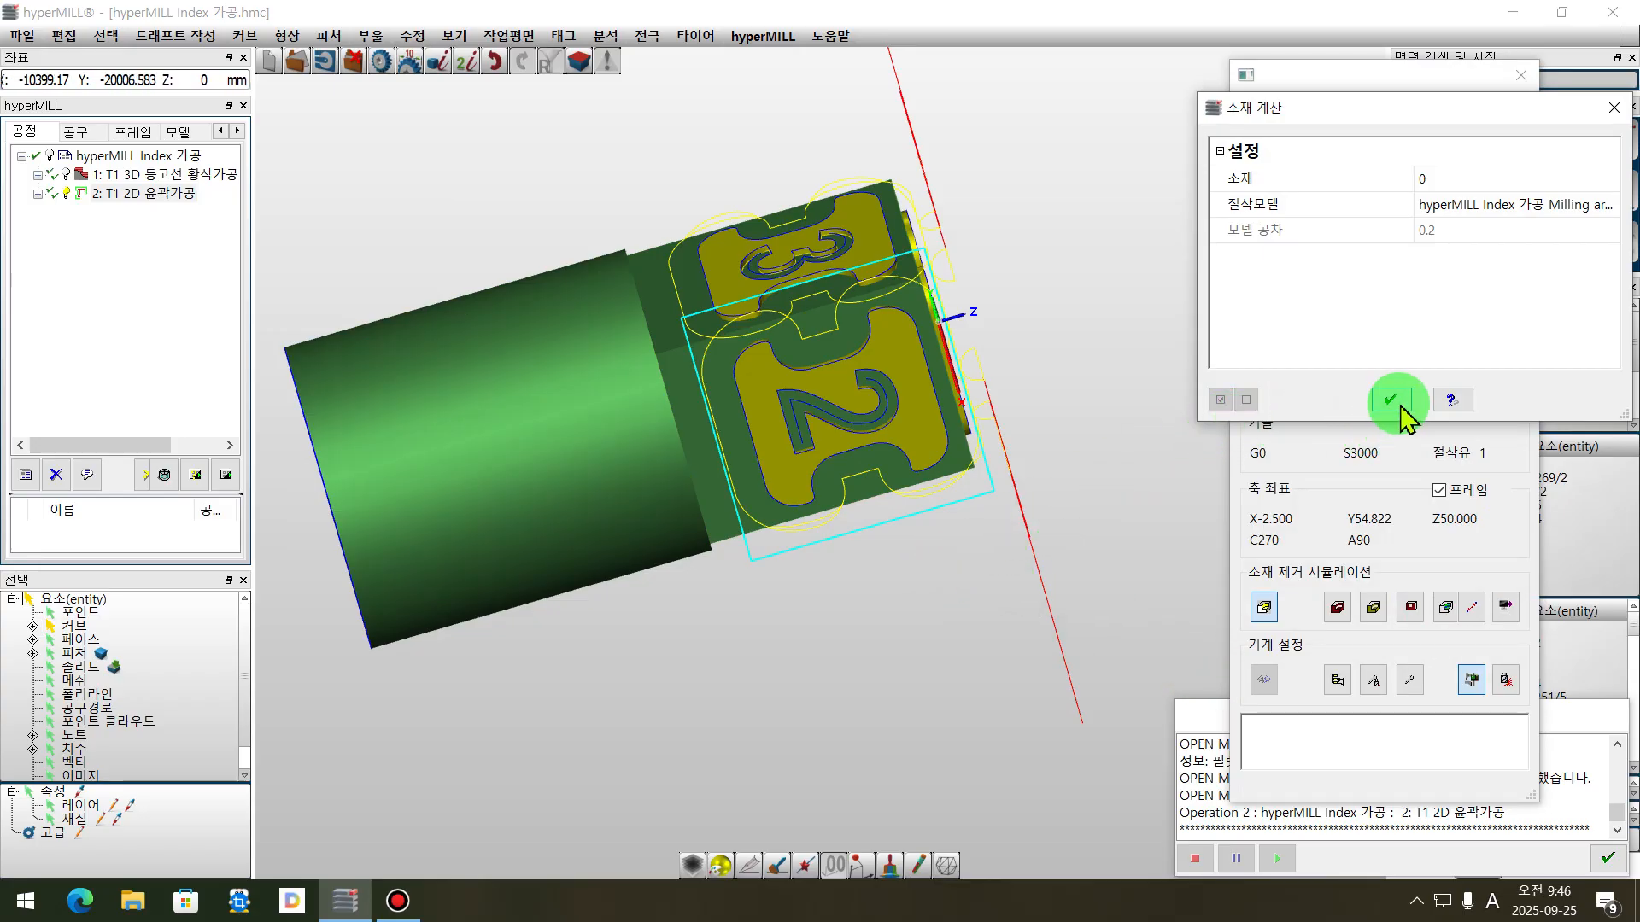
left_click(861, 545)
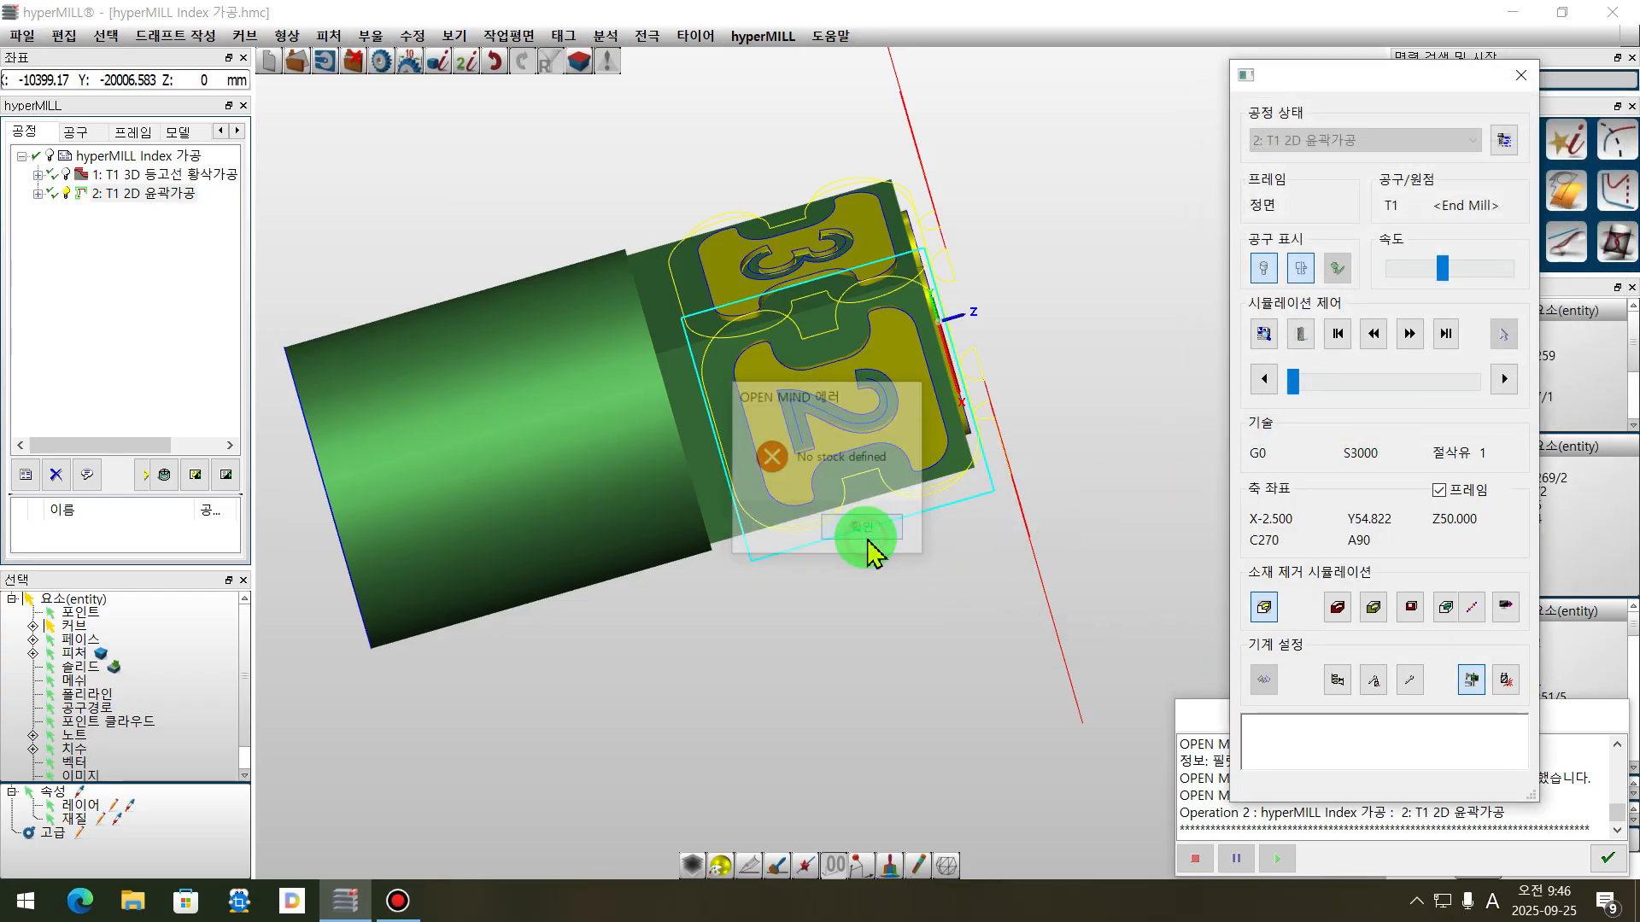
left_click_drag(1078, 638, 855, 570)
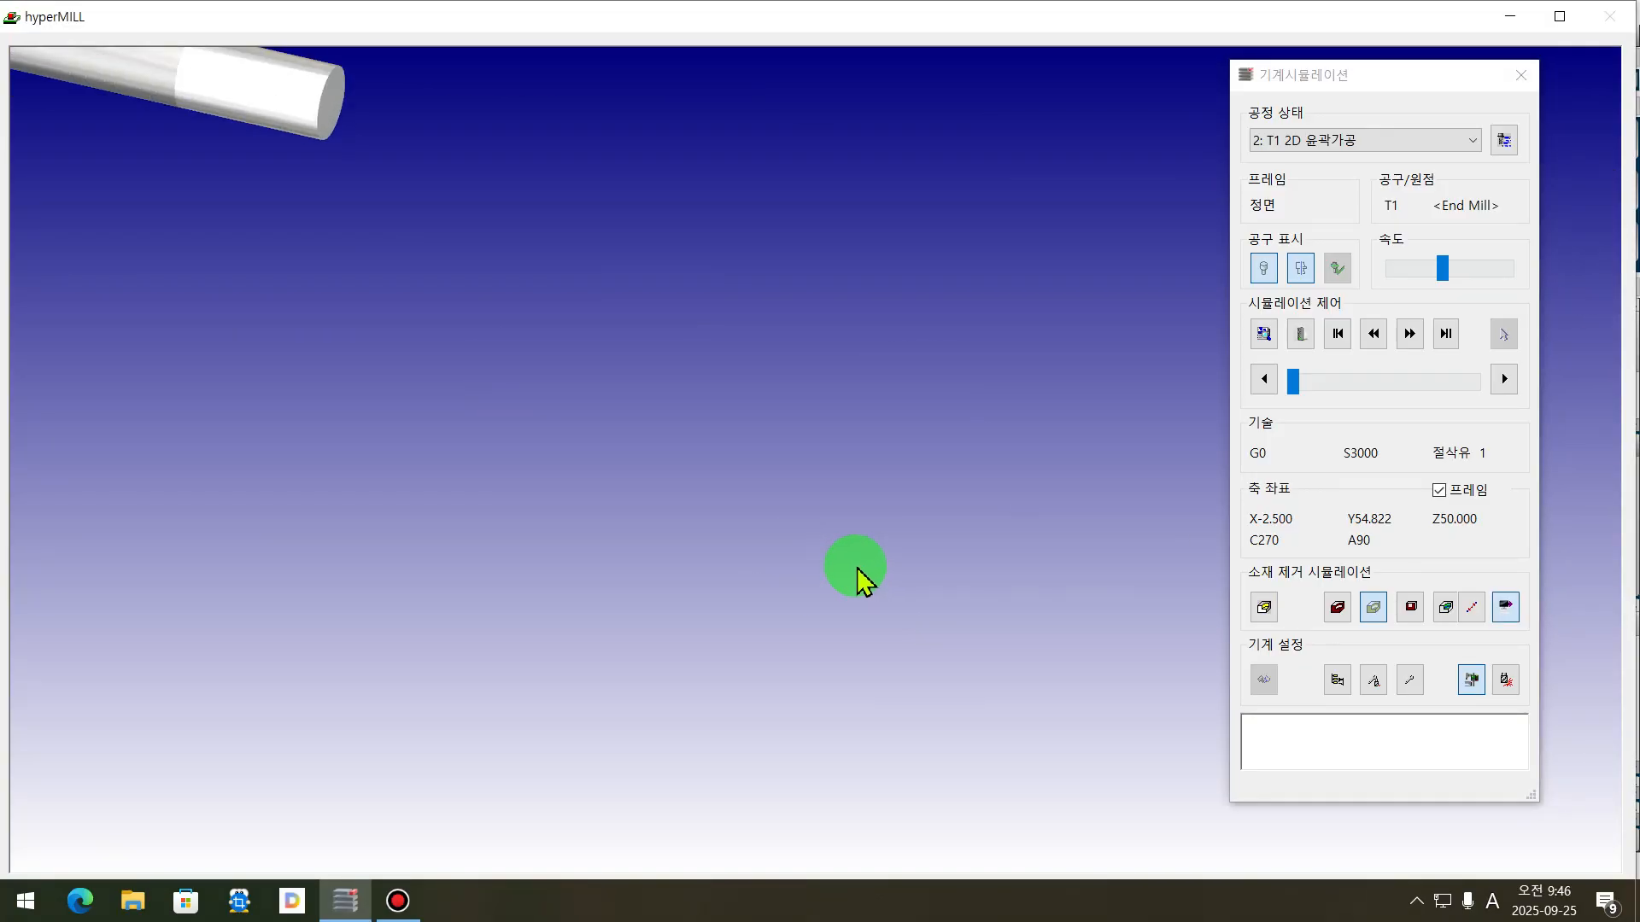
- Adjust the stock-removal display in the machine simulation, retry the stock calculation for the contour operation, and close the simulation
left_click_drag(522, 295, 736, 440)
left_click(1496, 671)
left_click(1338, 610)
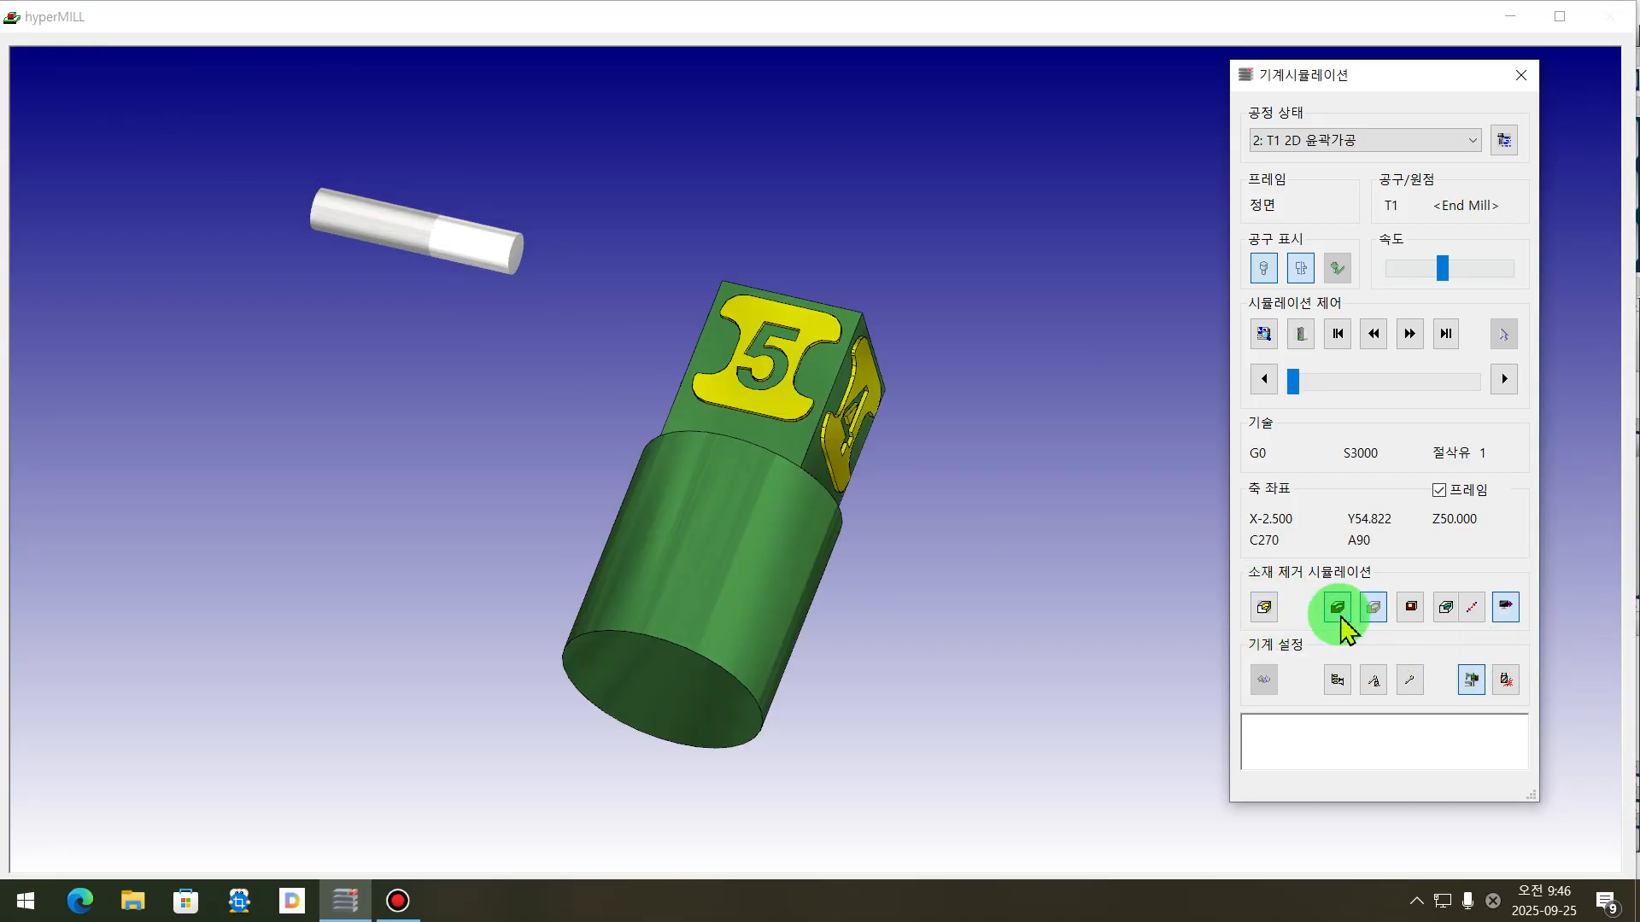
left_click(1264, 607)
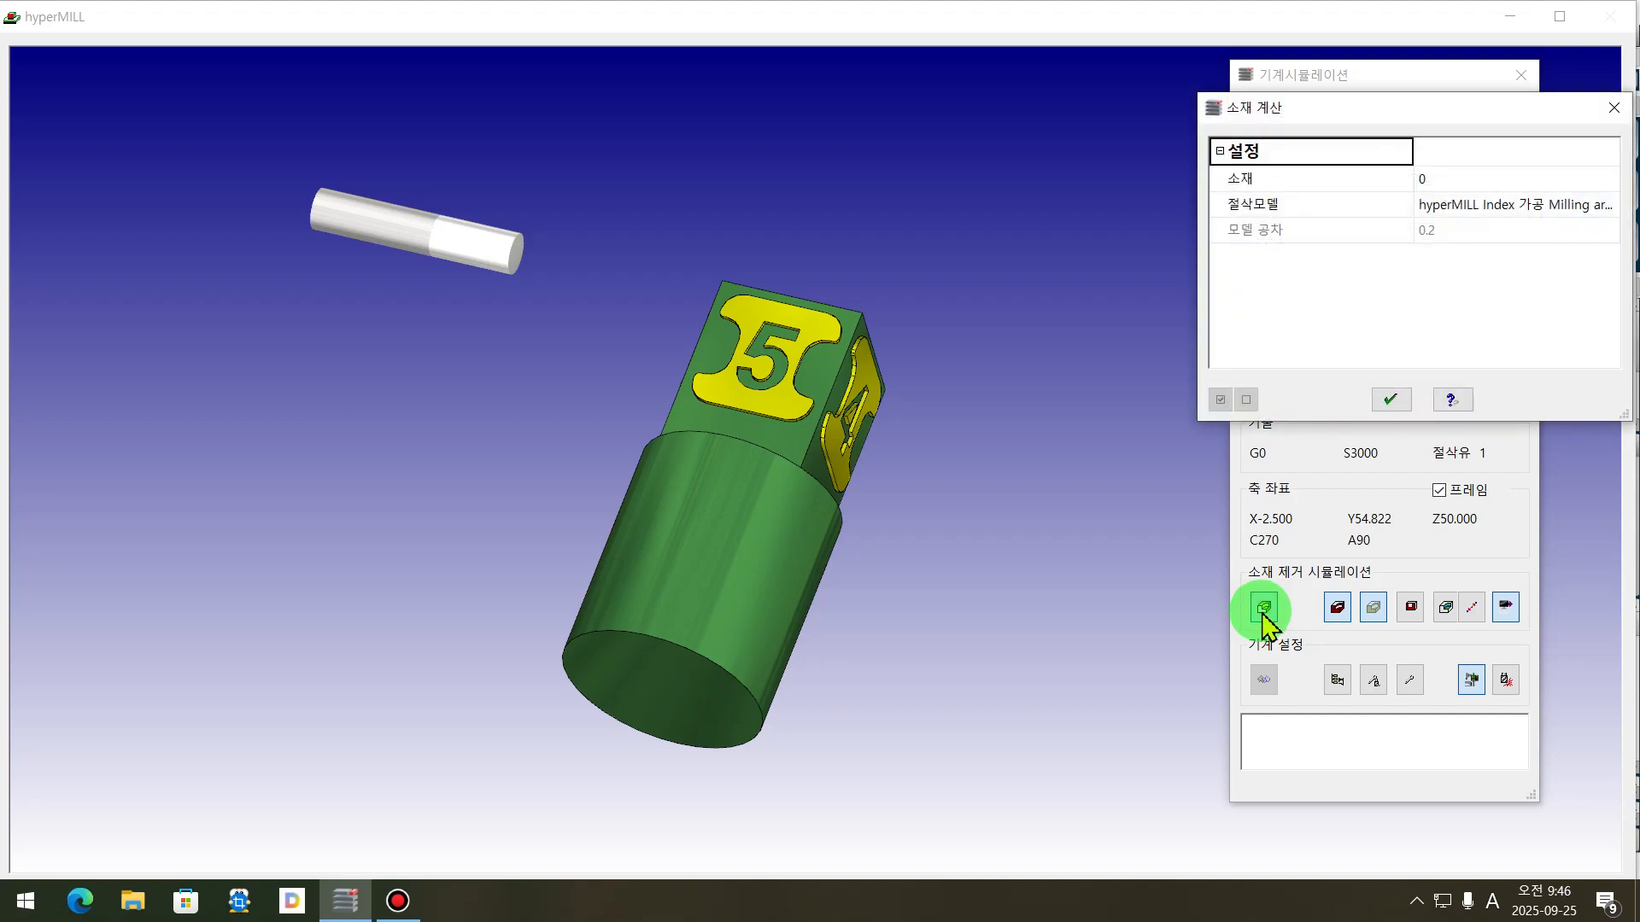
left_click(1392, 397)
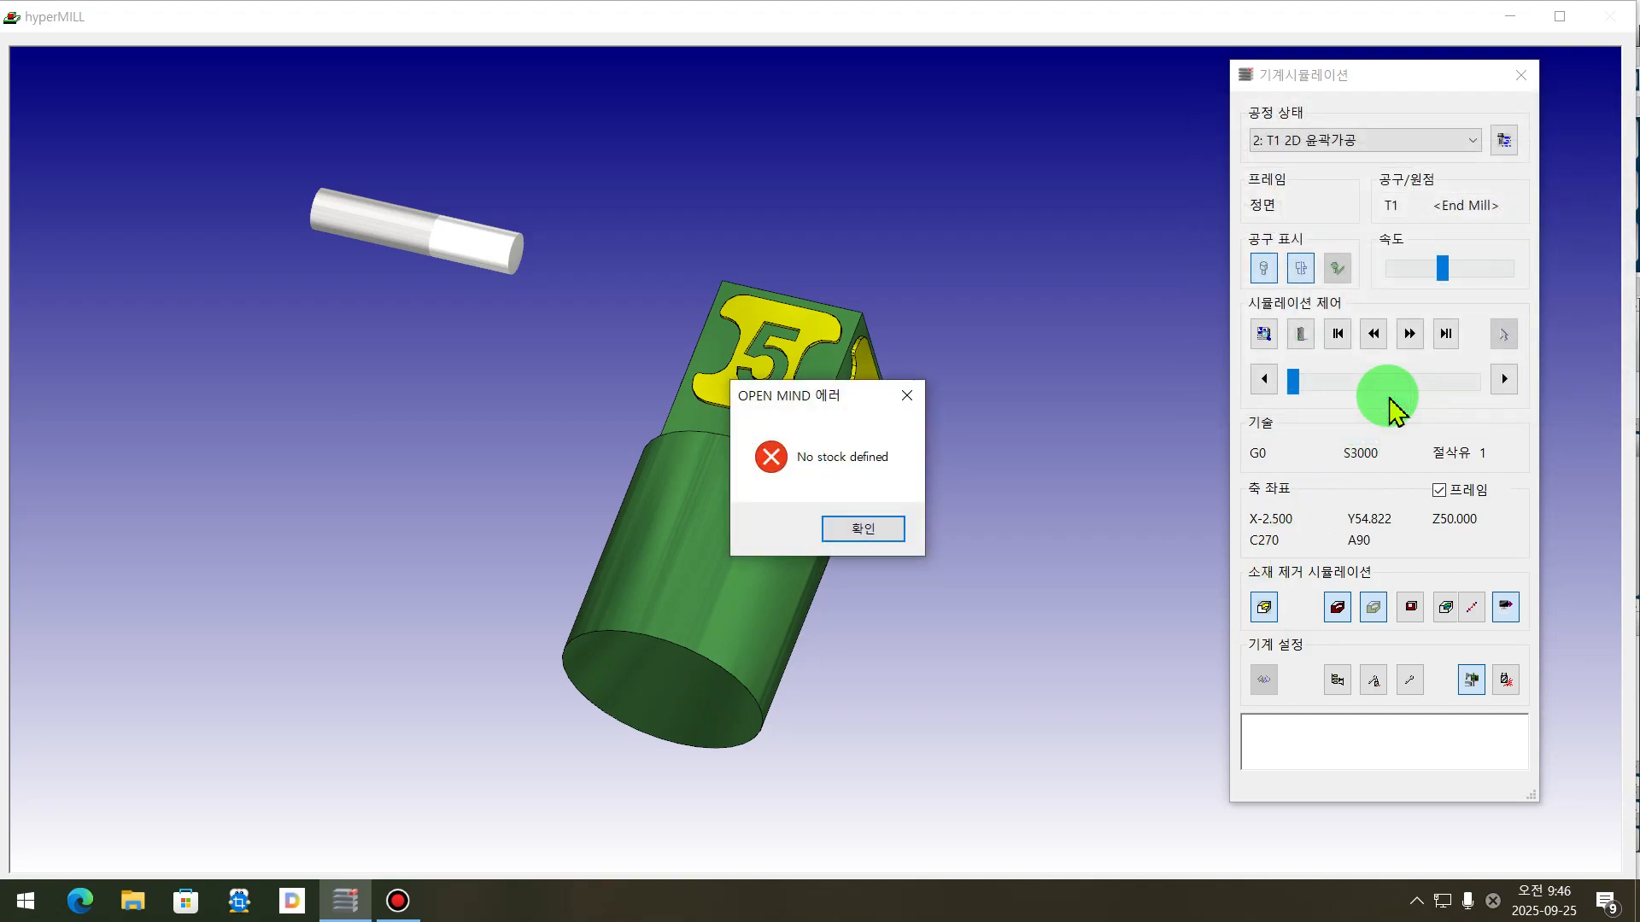
left_click(866, 531)
left_click(1522, 74)
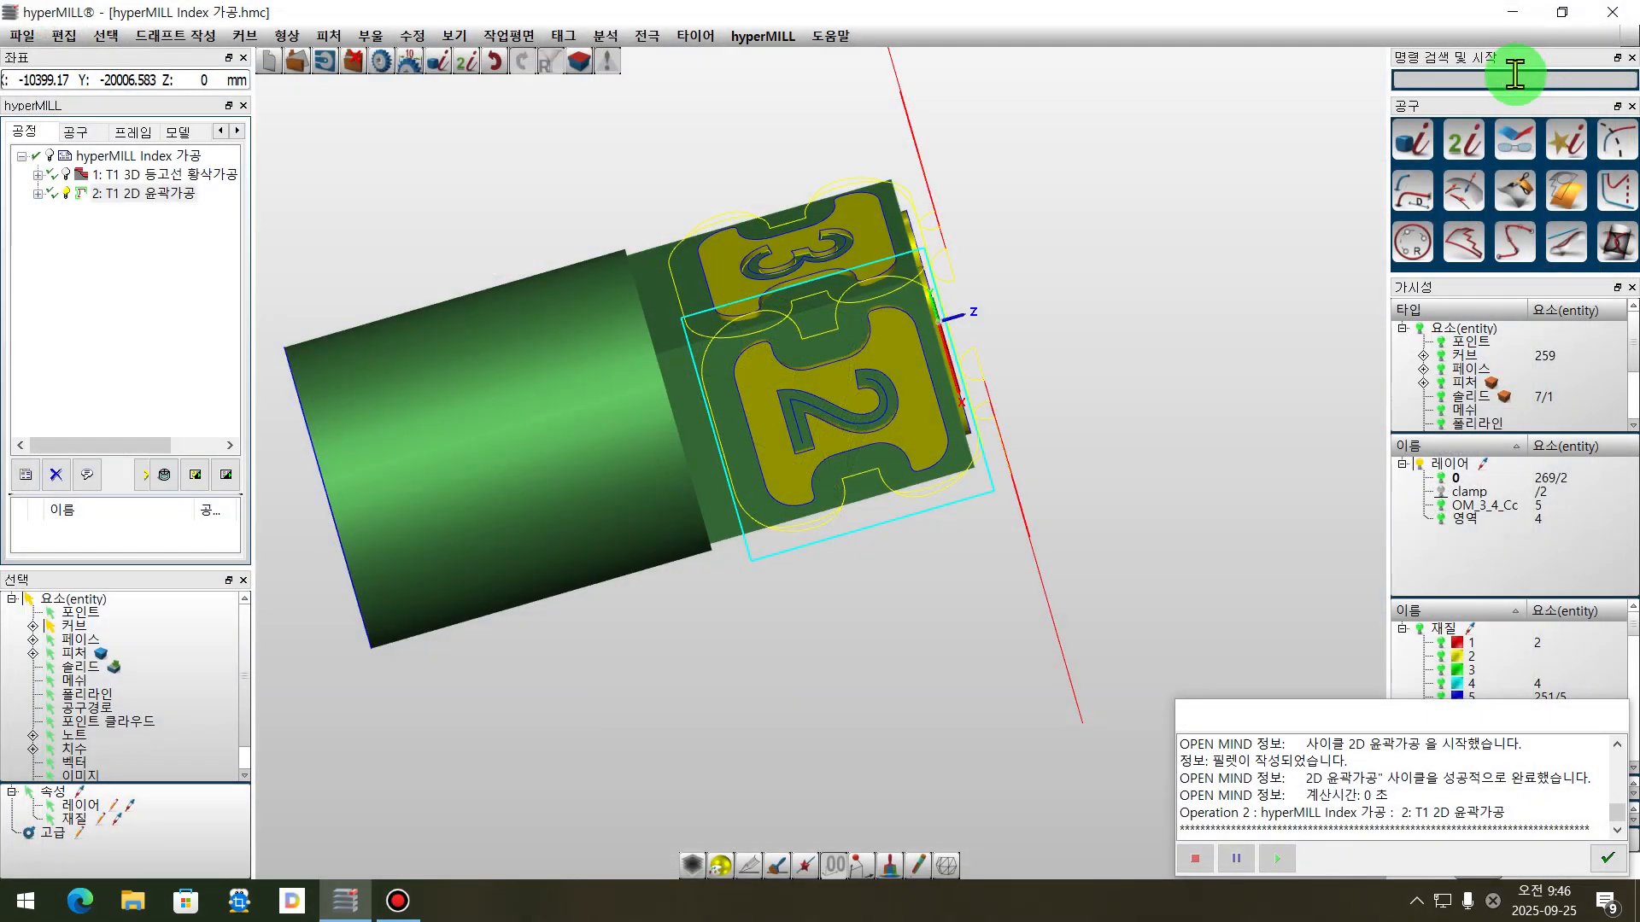
- Simulate the whole hyperMILL Index 가공 job list on the internal machine with stock removal, playing it forward
left_click(139, 157)
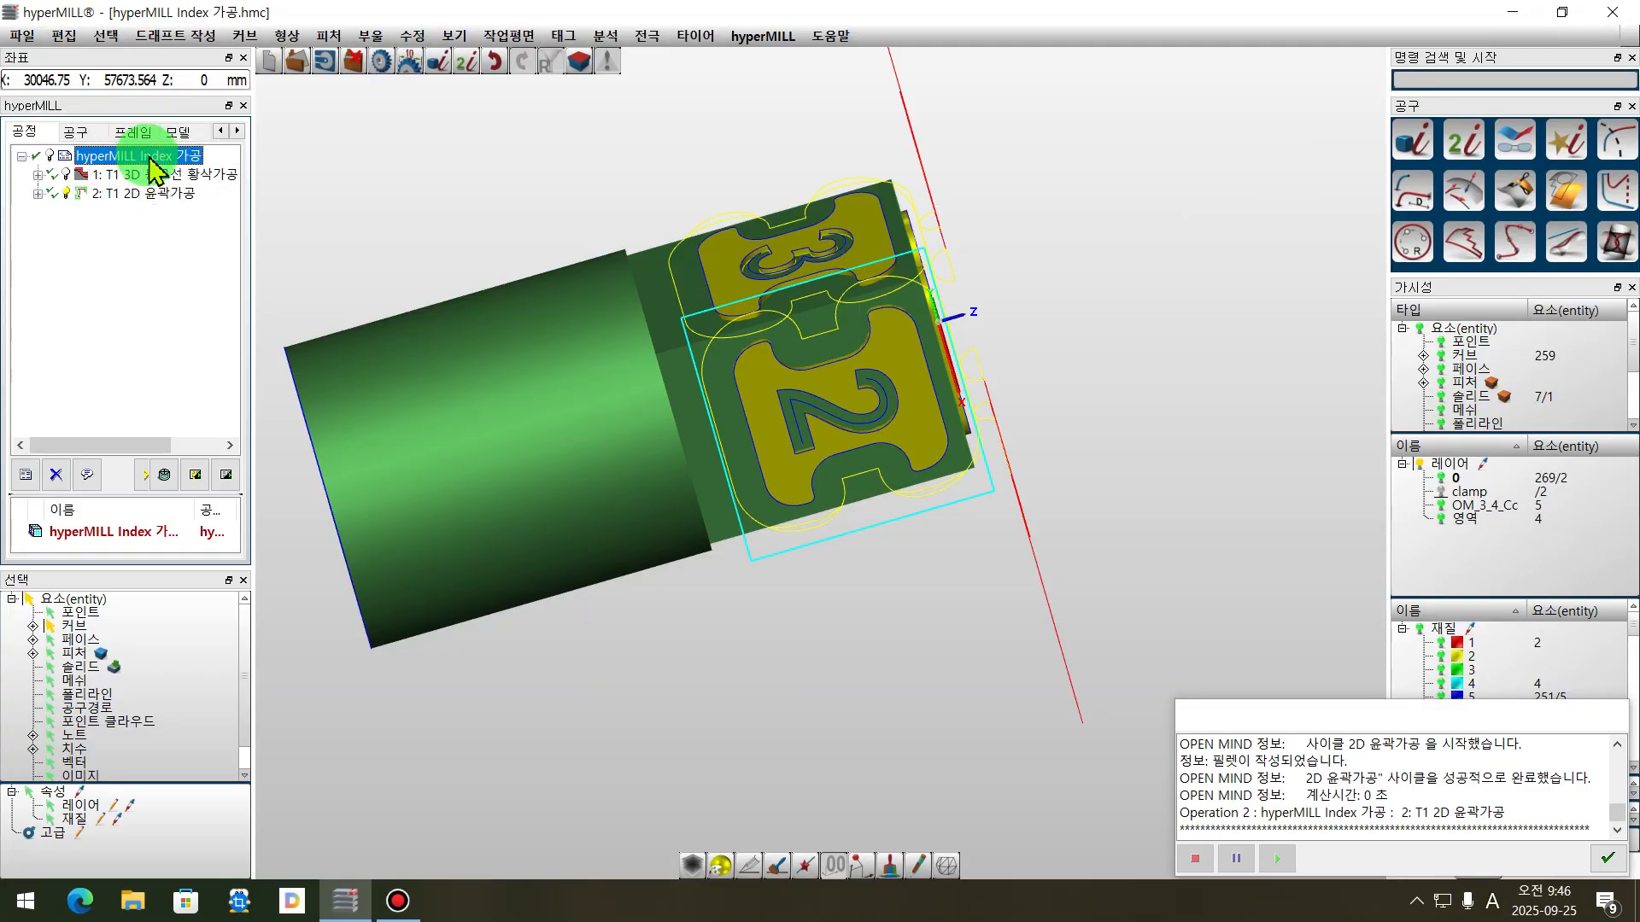
right_click(155, 168)
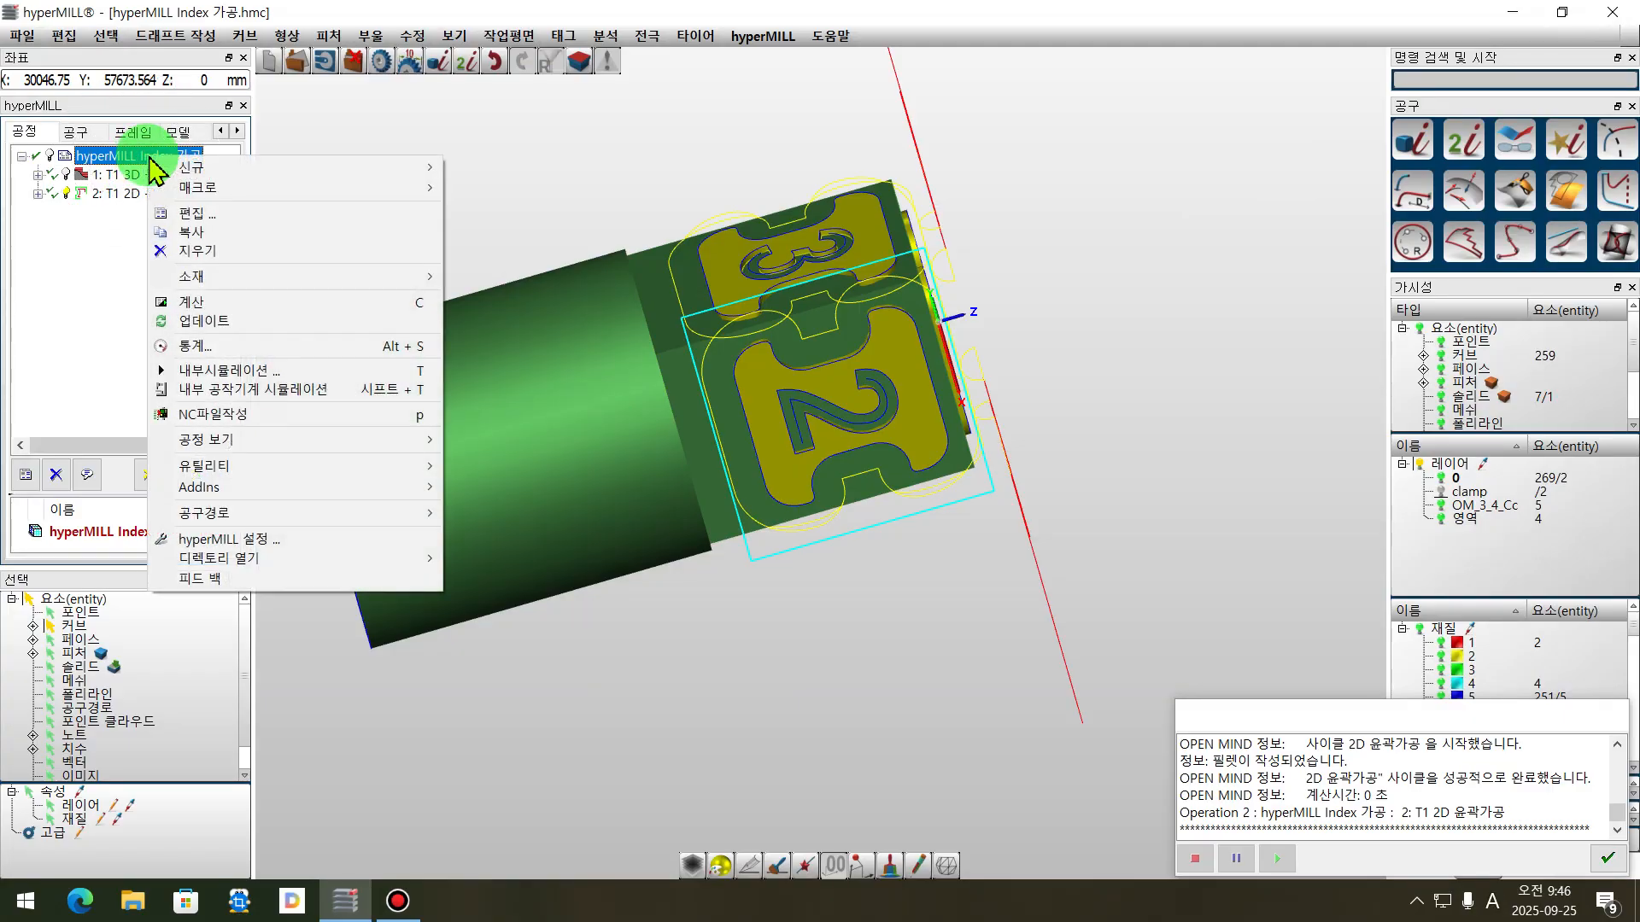
left_click(244, 391)
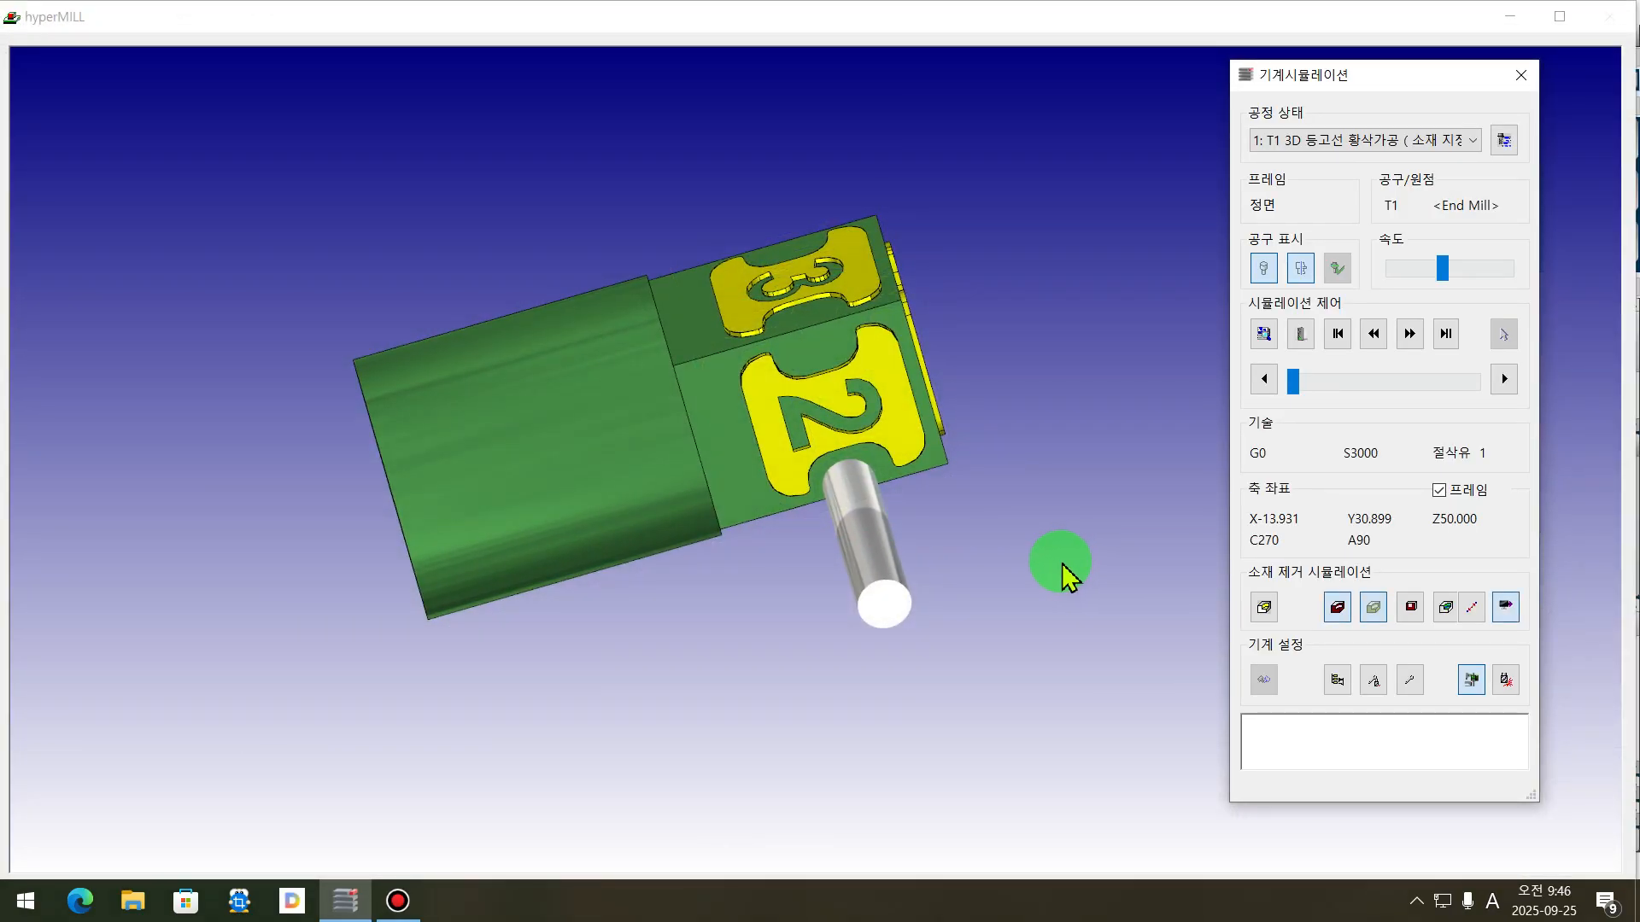
left_click(1264, 607)
mouse_move(1036, 564)
left_mouse_down()
mouse_move(989, 604)
mouse_move(1029, 578)
mouse_move(1015, 581)
left_mouse_up()
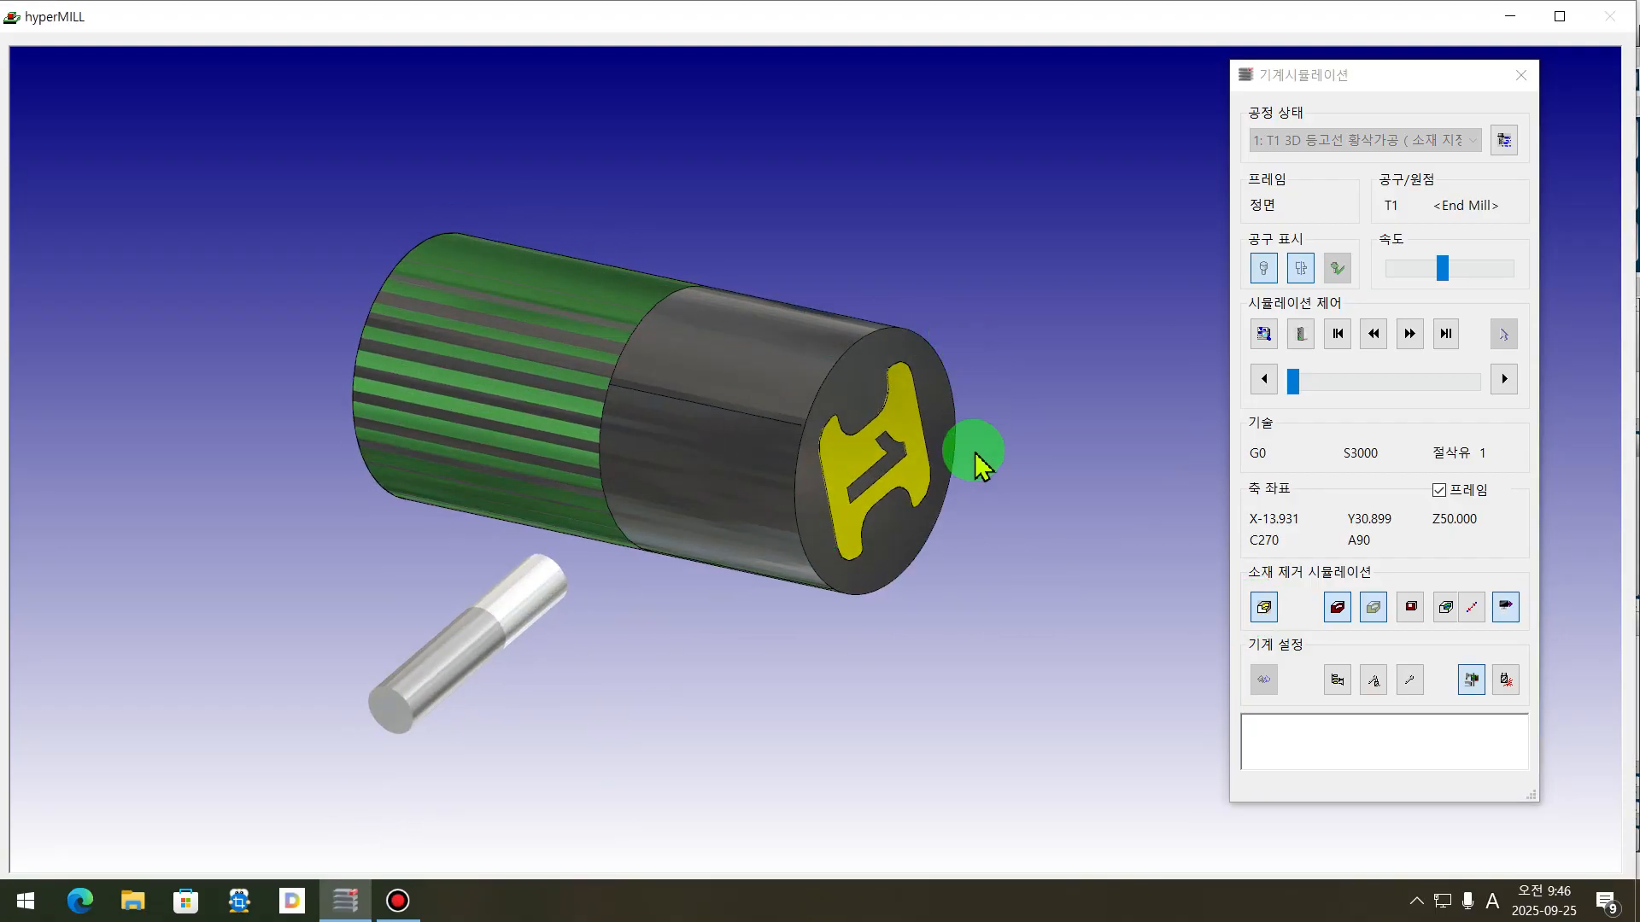
left_click(1375, 342)
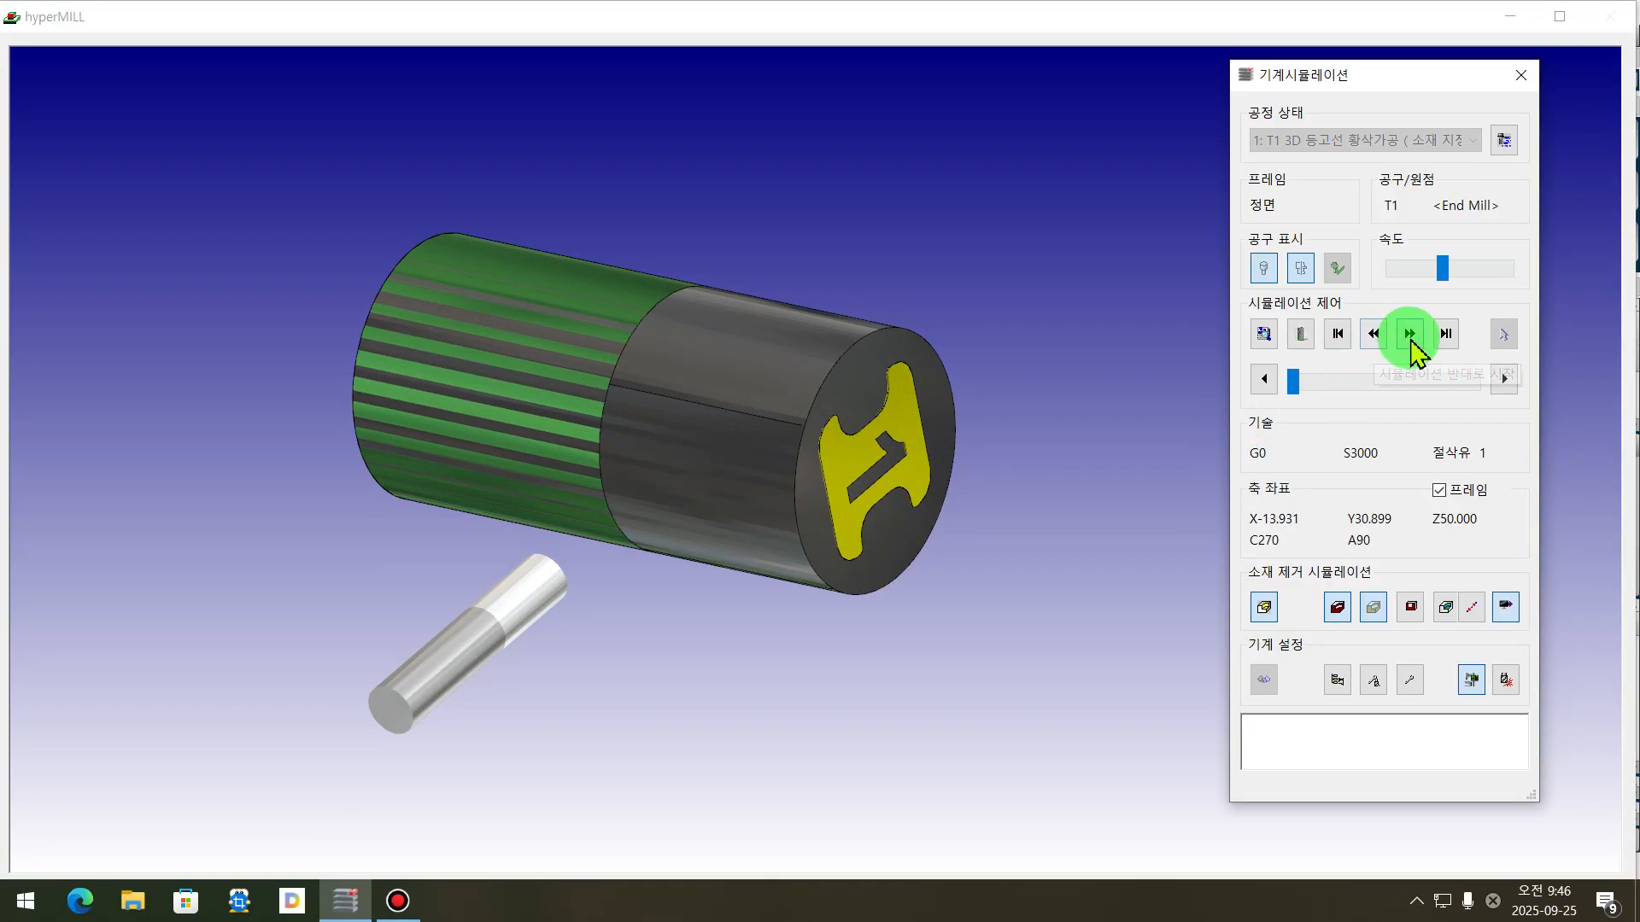
left_click(1409, 335)
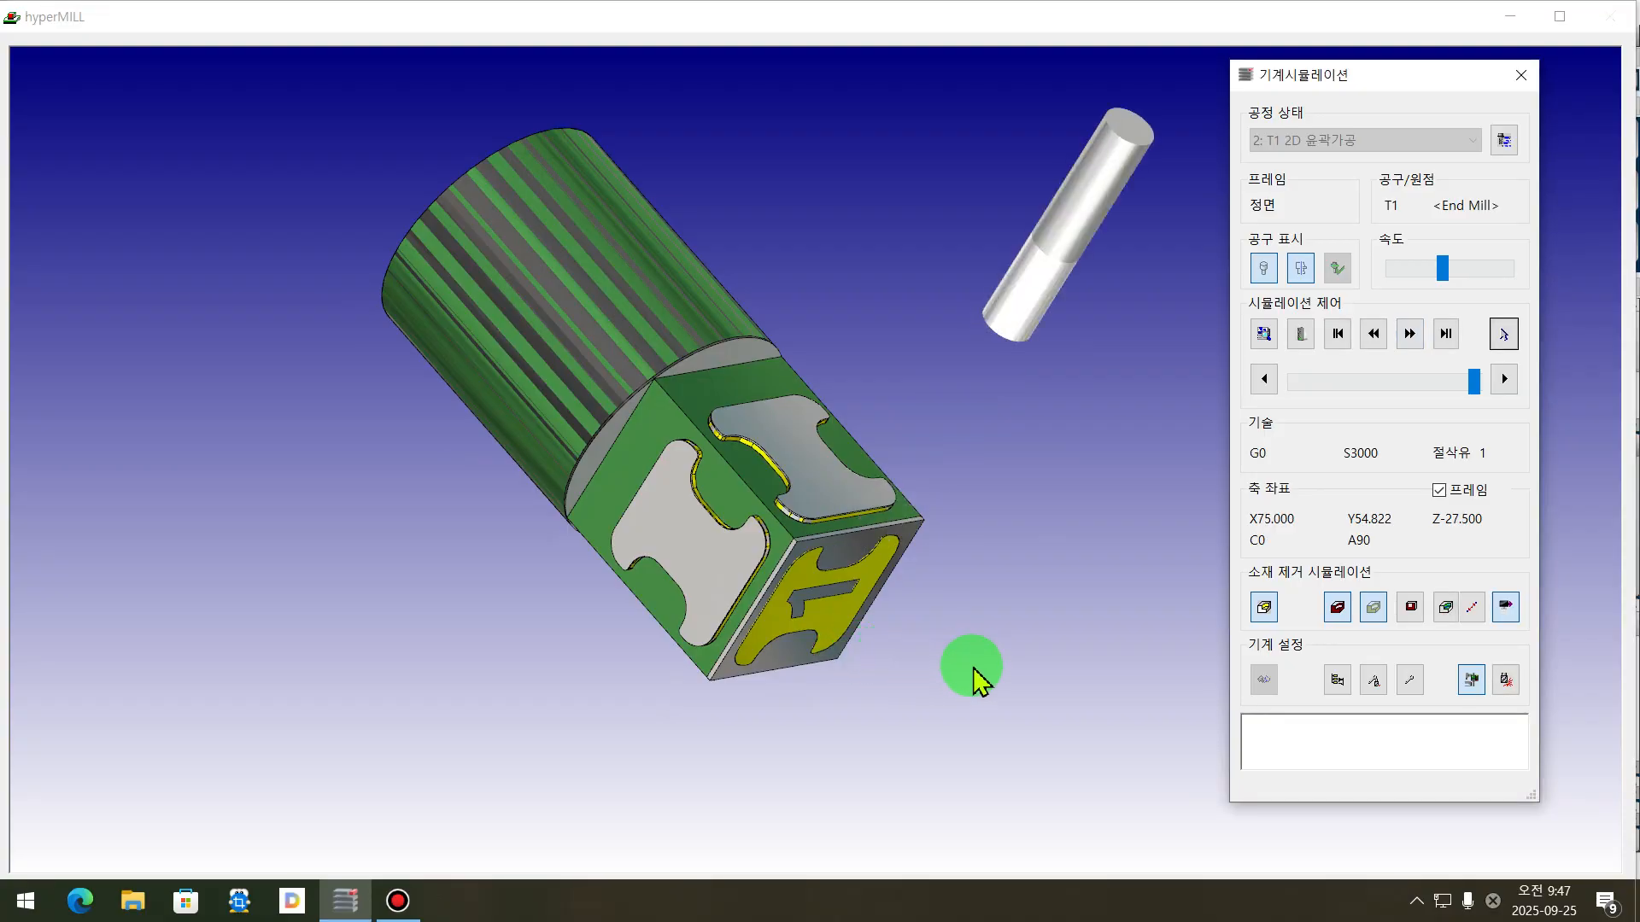
- Rewind the simulation slightly, examine the machined side-face profiles from several angles, and close the simulation
middle_click_drag(966, 600, 979, 595)
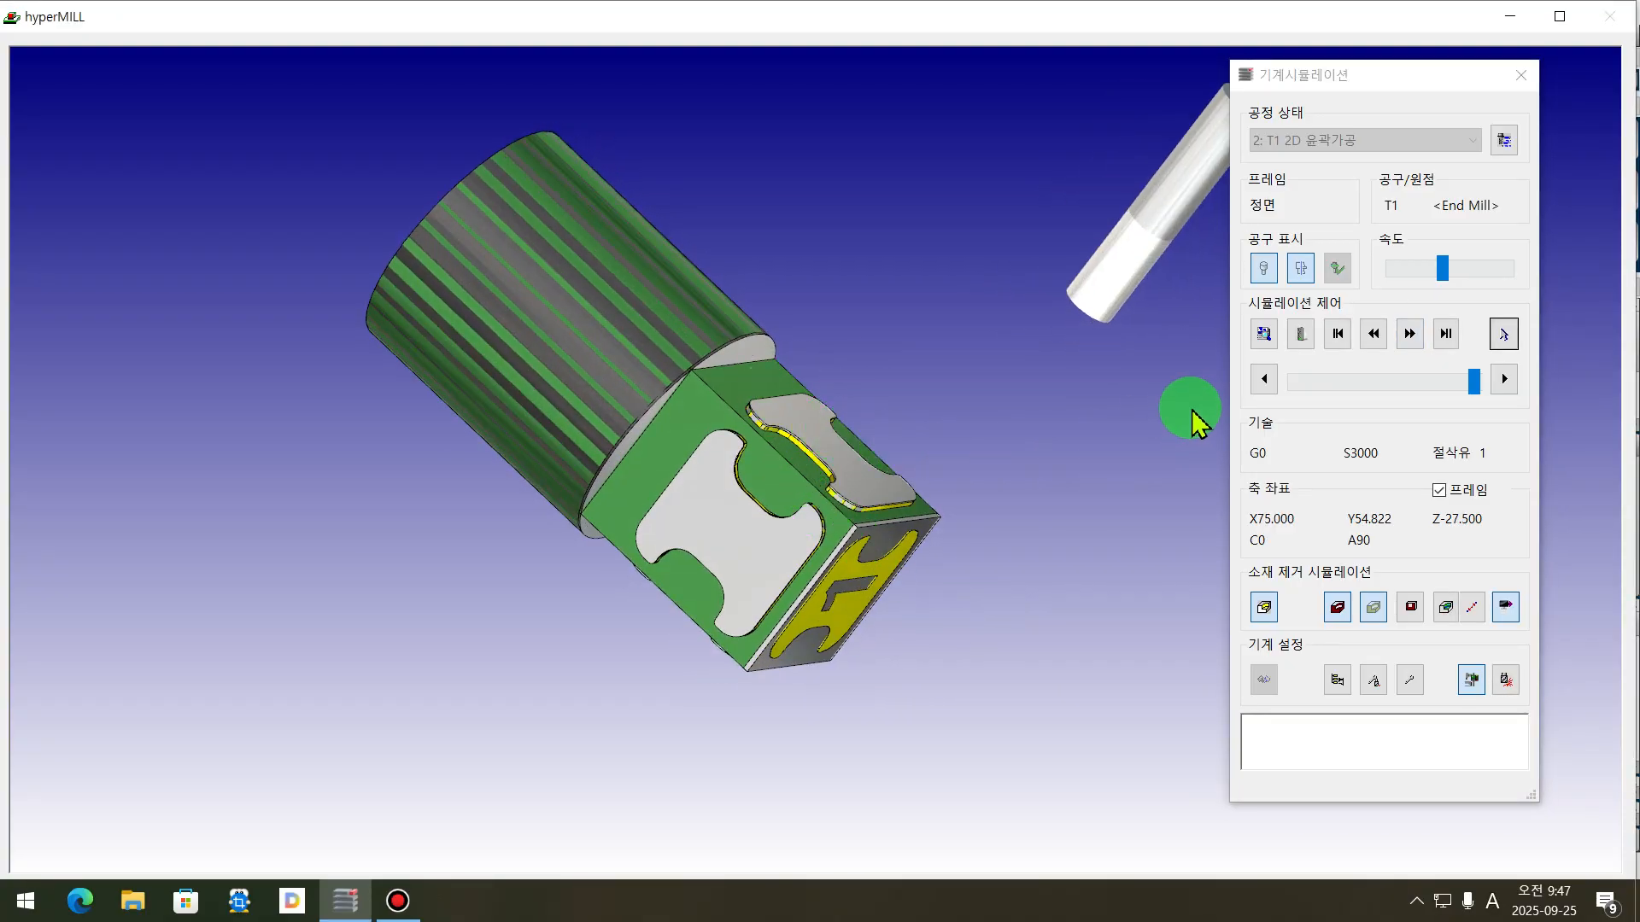
left_click(1468, 391)
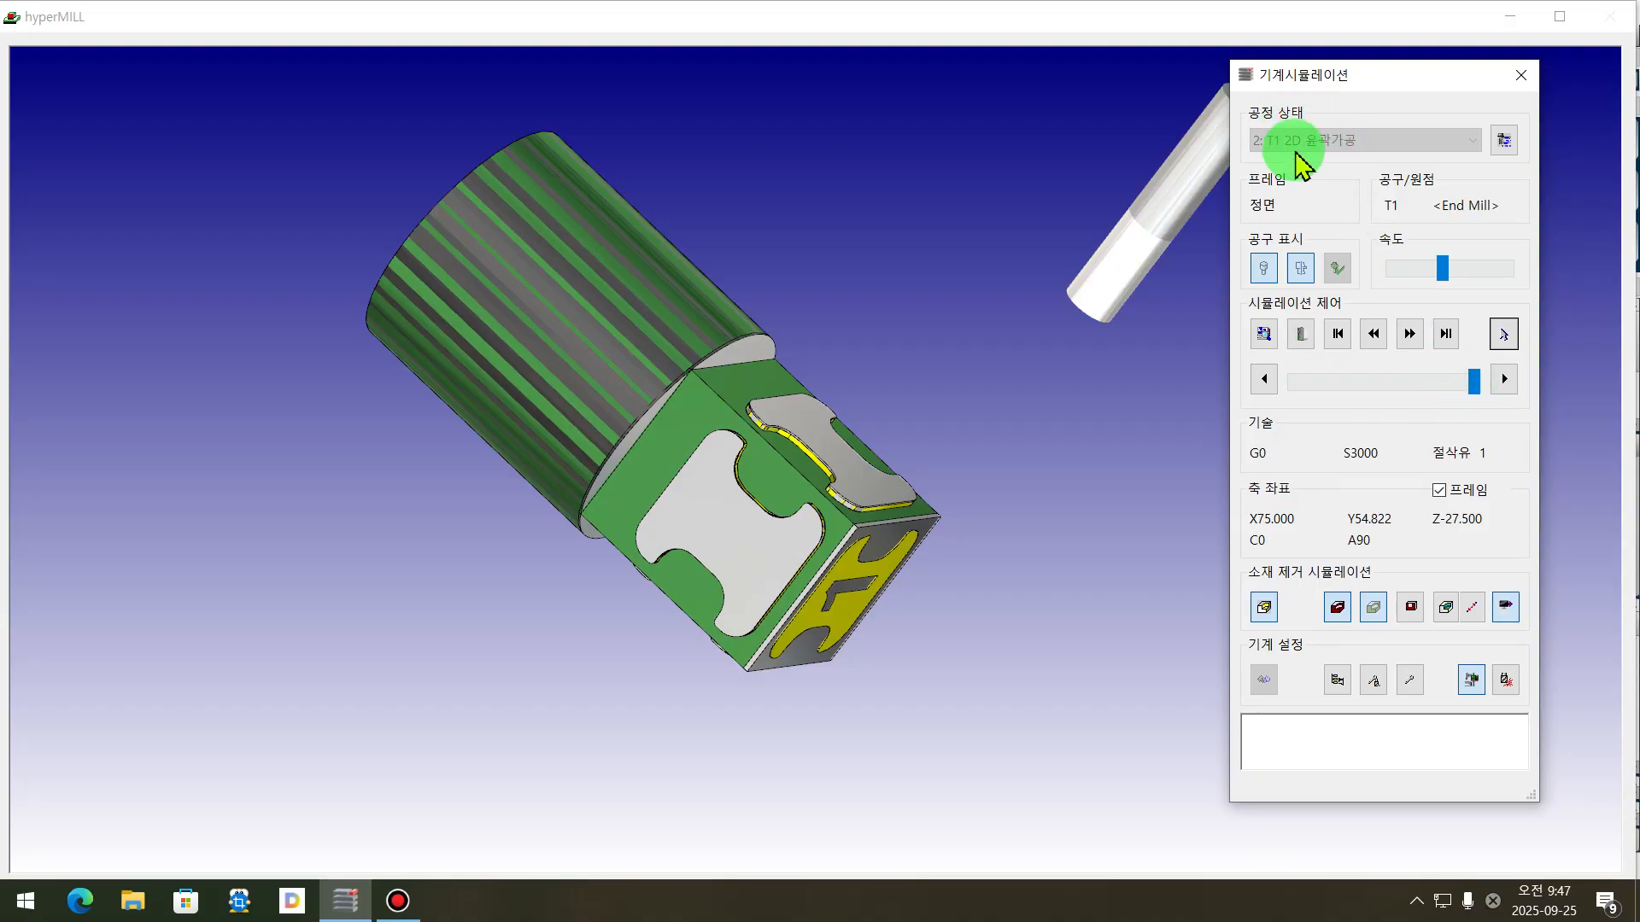
mouse_move(1476, 397)
left_mouse_down()
mouse_move(1432, 399)
mouse_move(1464, 396)
mouse_move(1449, 397)
left_mouse_up()
middle_click_drag(964, 523, 880, 304)
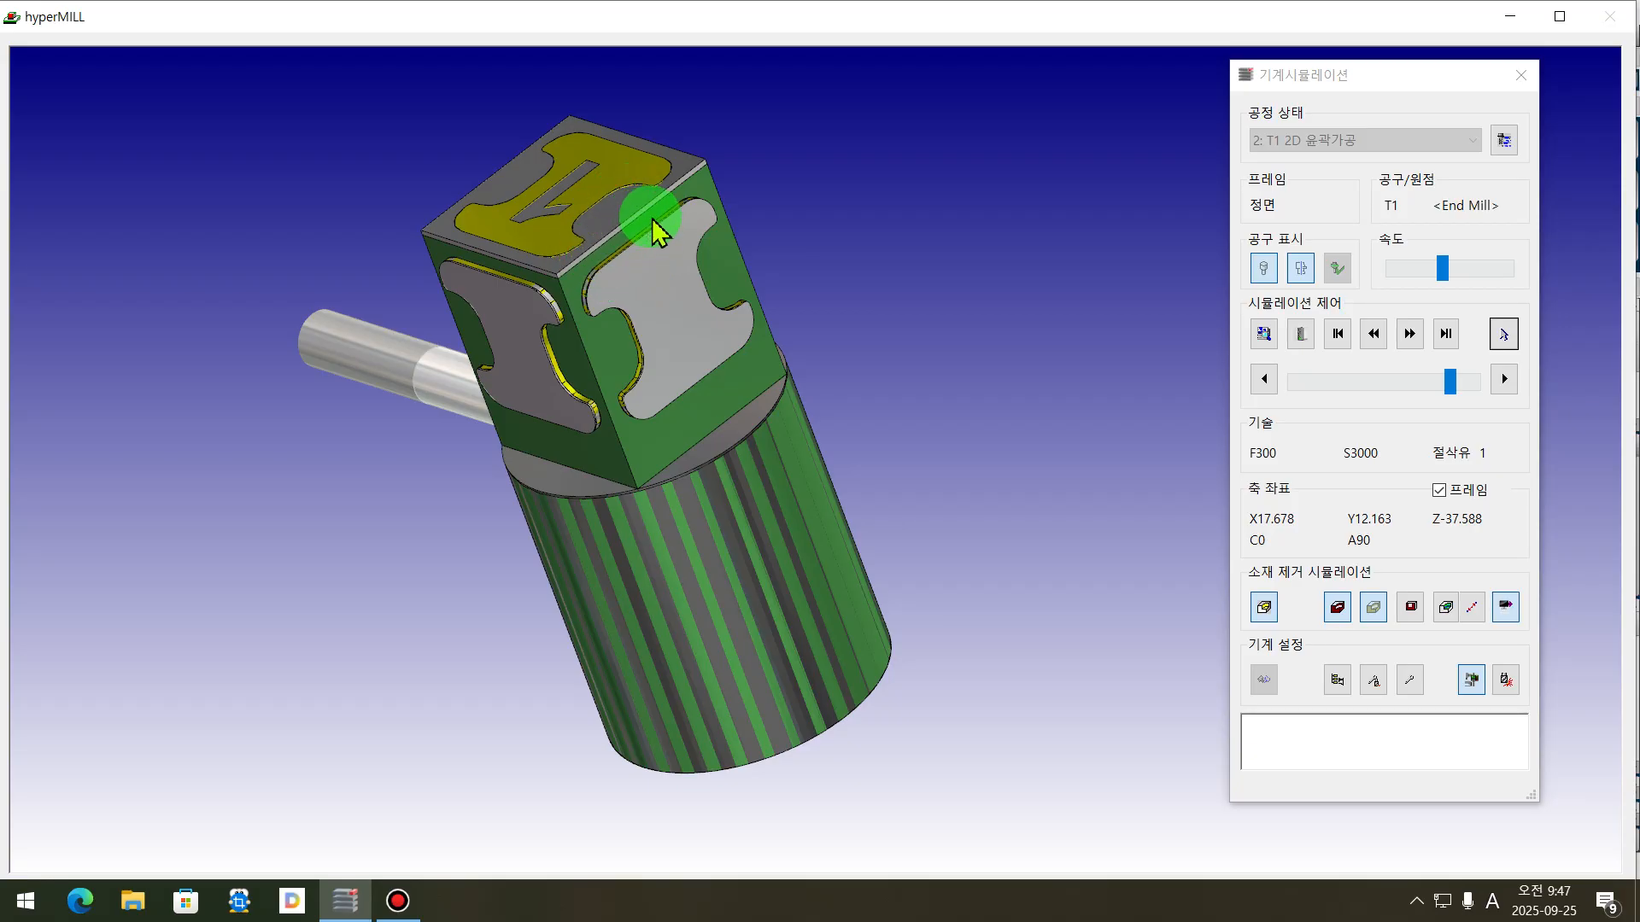
left_click(1522, 79)
- Hide the toolpath of the 2D contour operation and duplicate the operation at the end of the job list
middle_click_drag(567, 743, 628, 472)
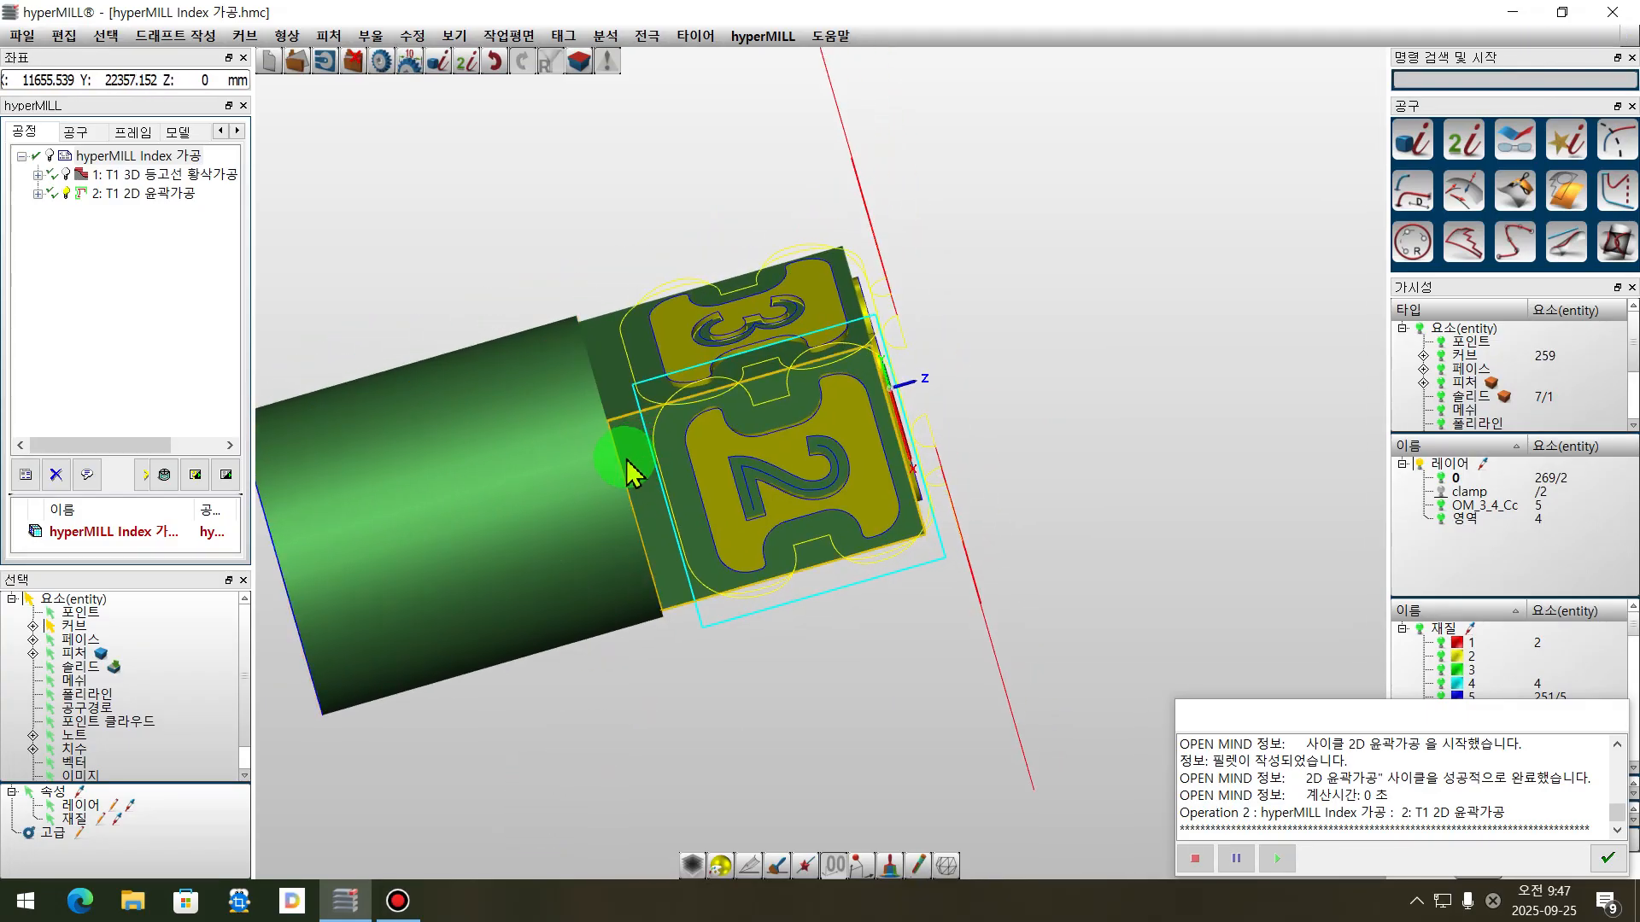
left_click(67, 194)
middle_click_drag(1062, 575, 972, 593)
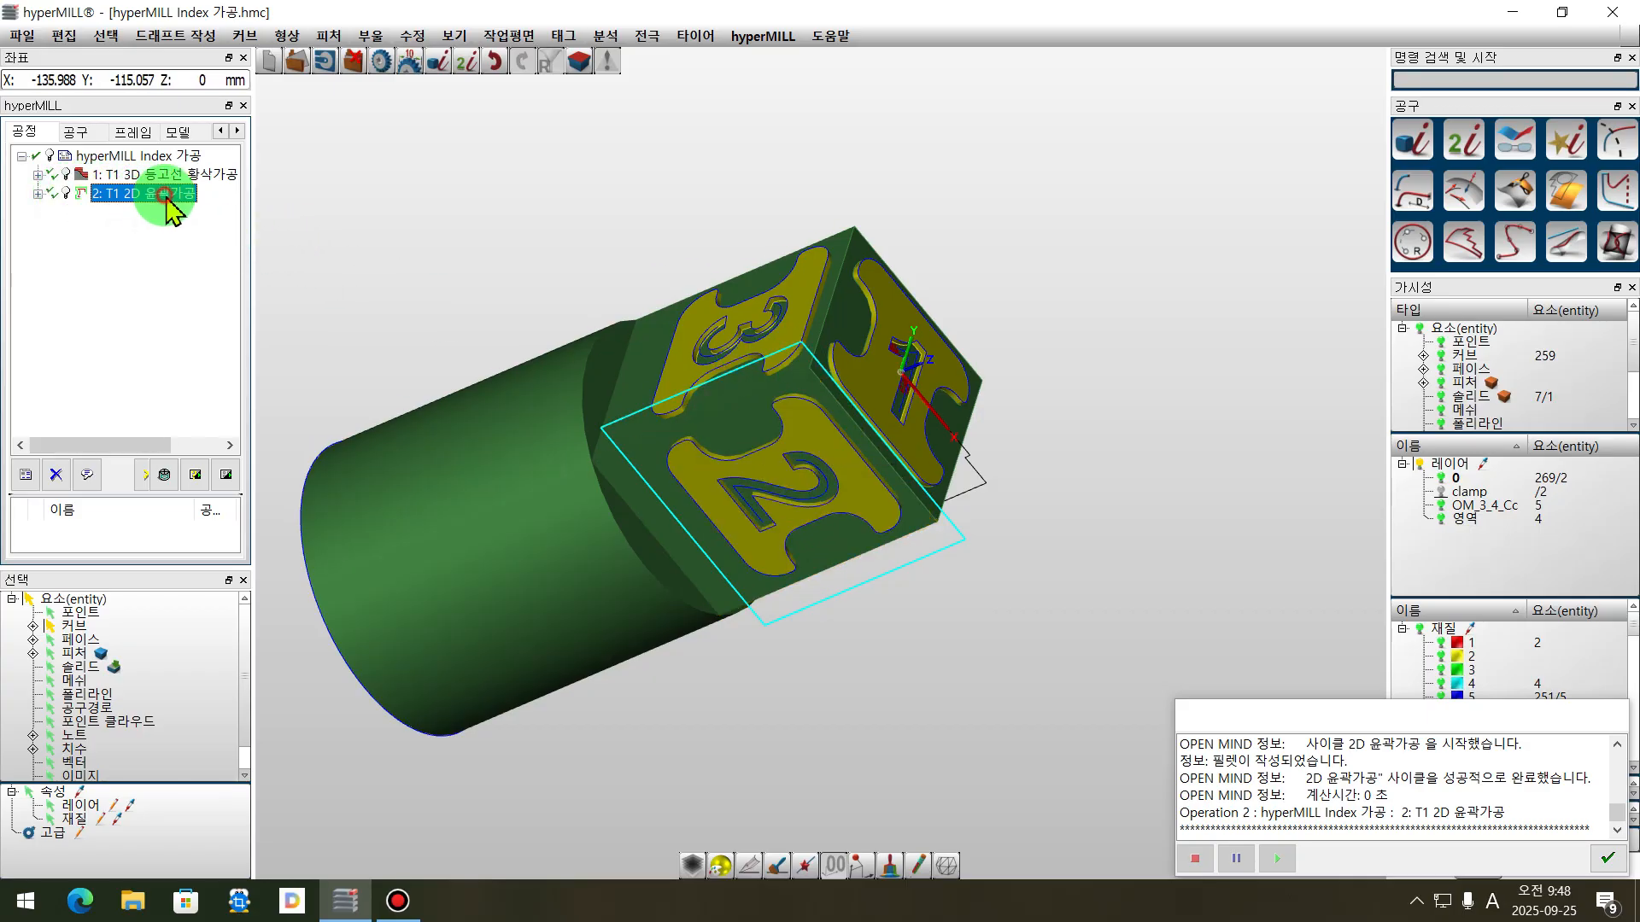
right_click(168, 199)
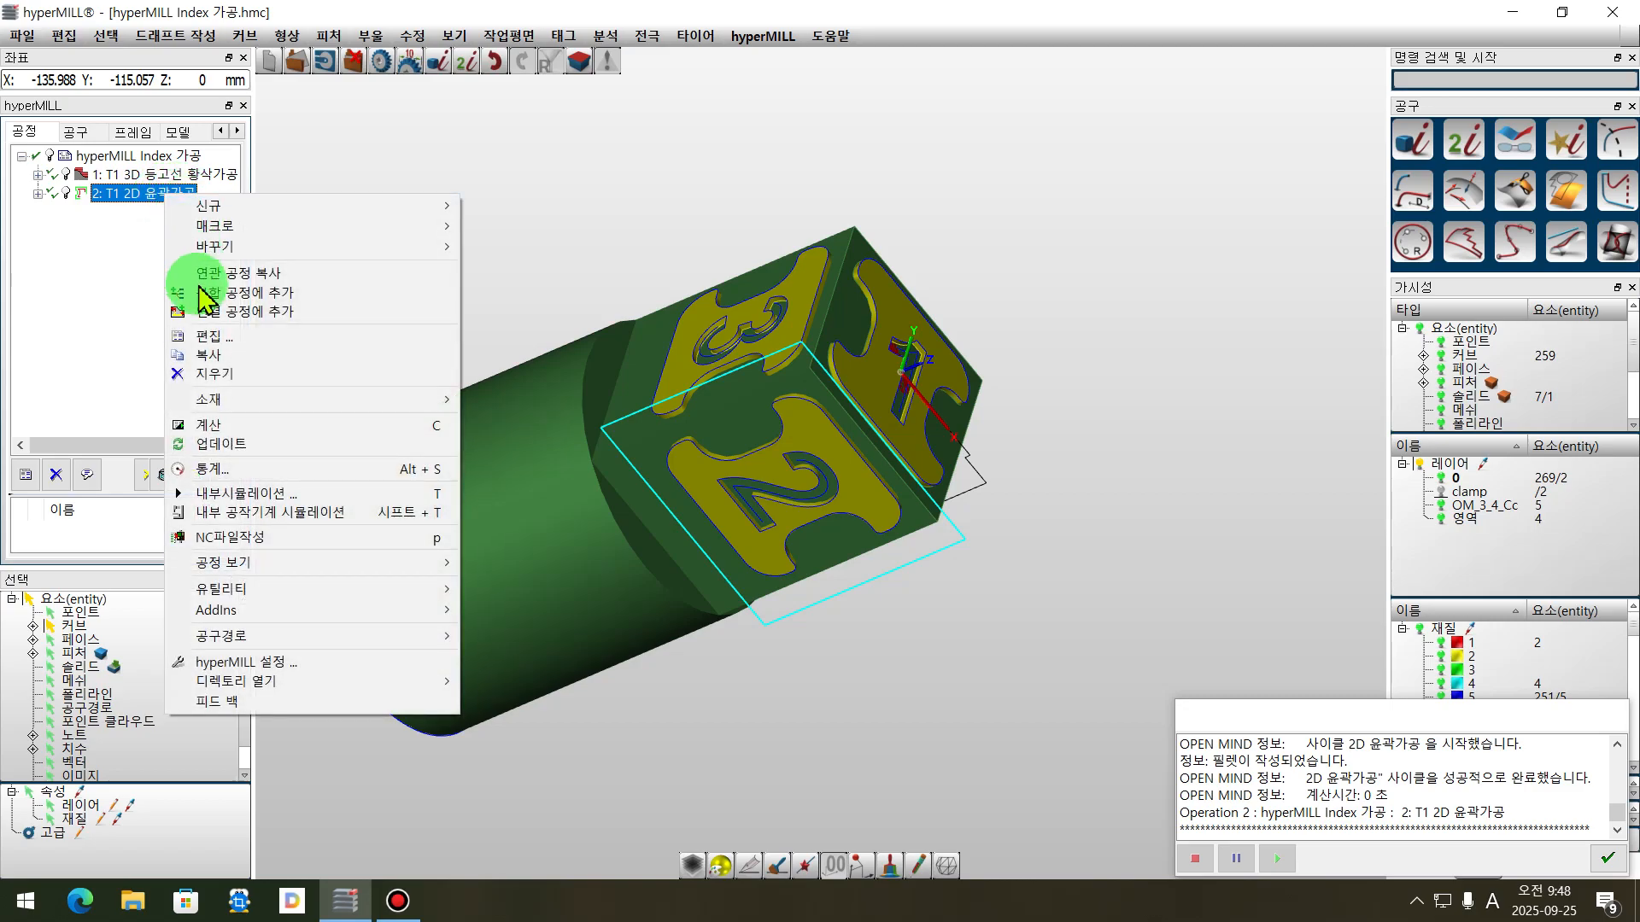
left_click(229, 356)
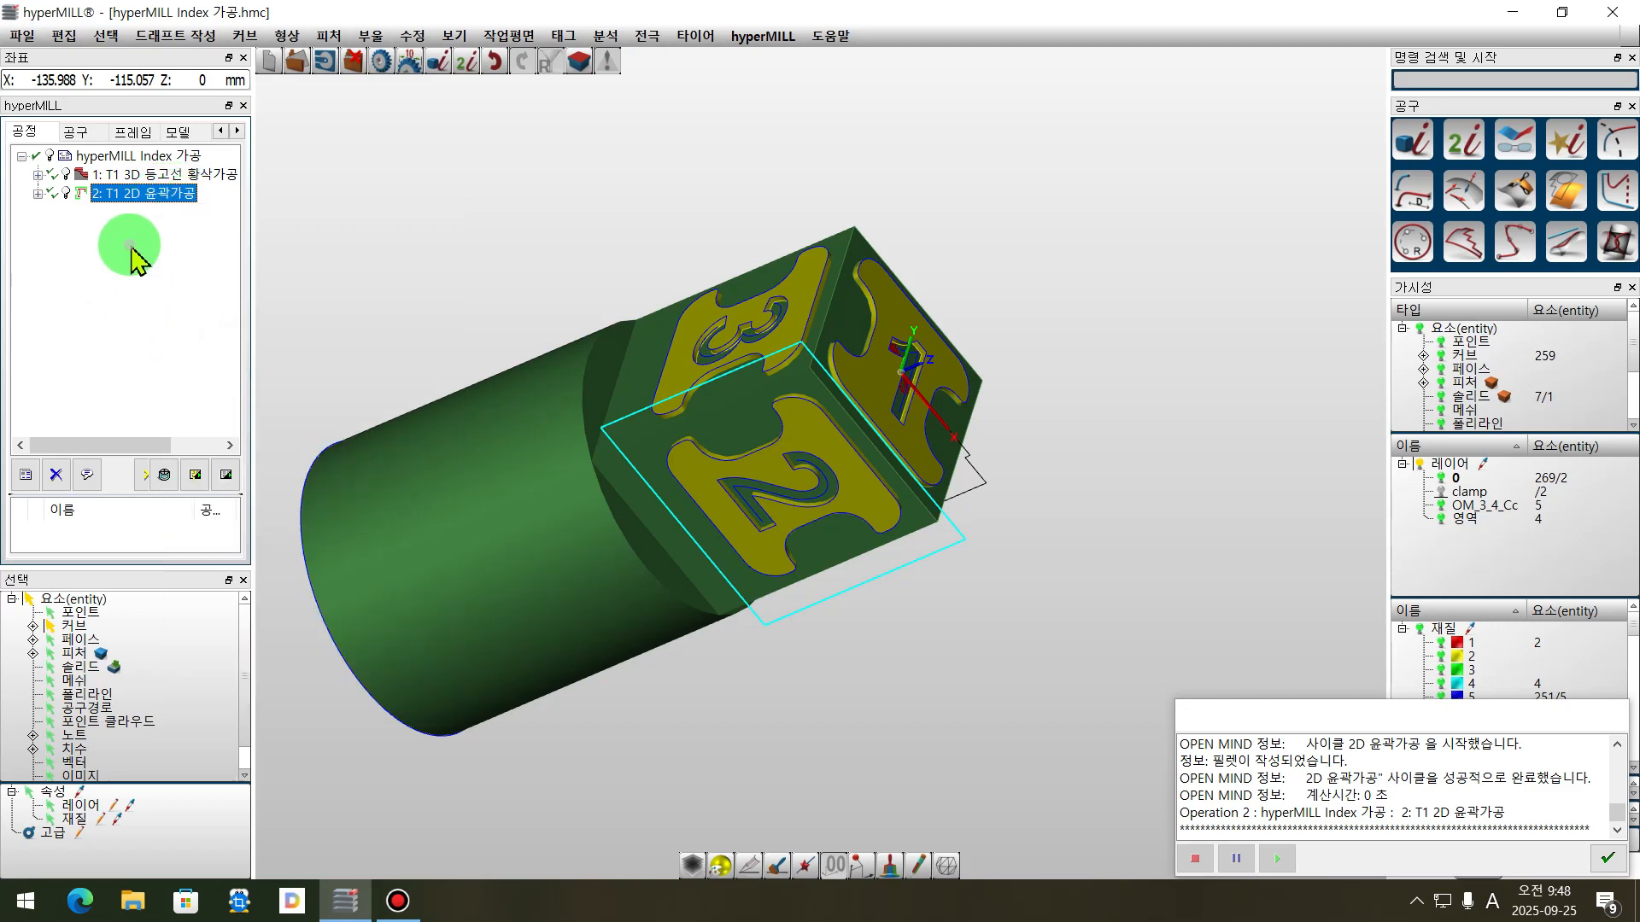
right_click(131, 249)
left_click(188, 427)
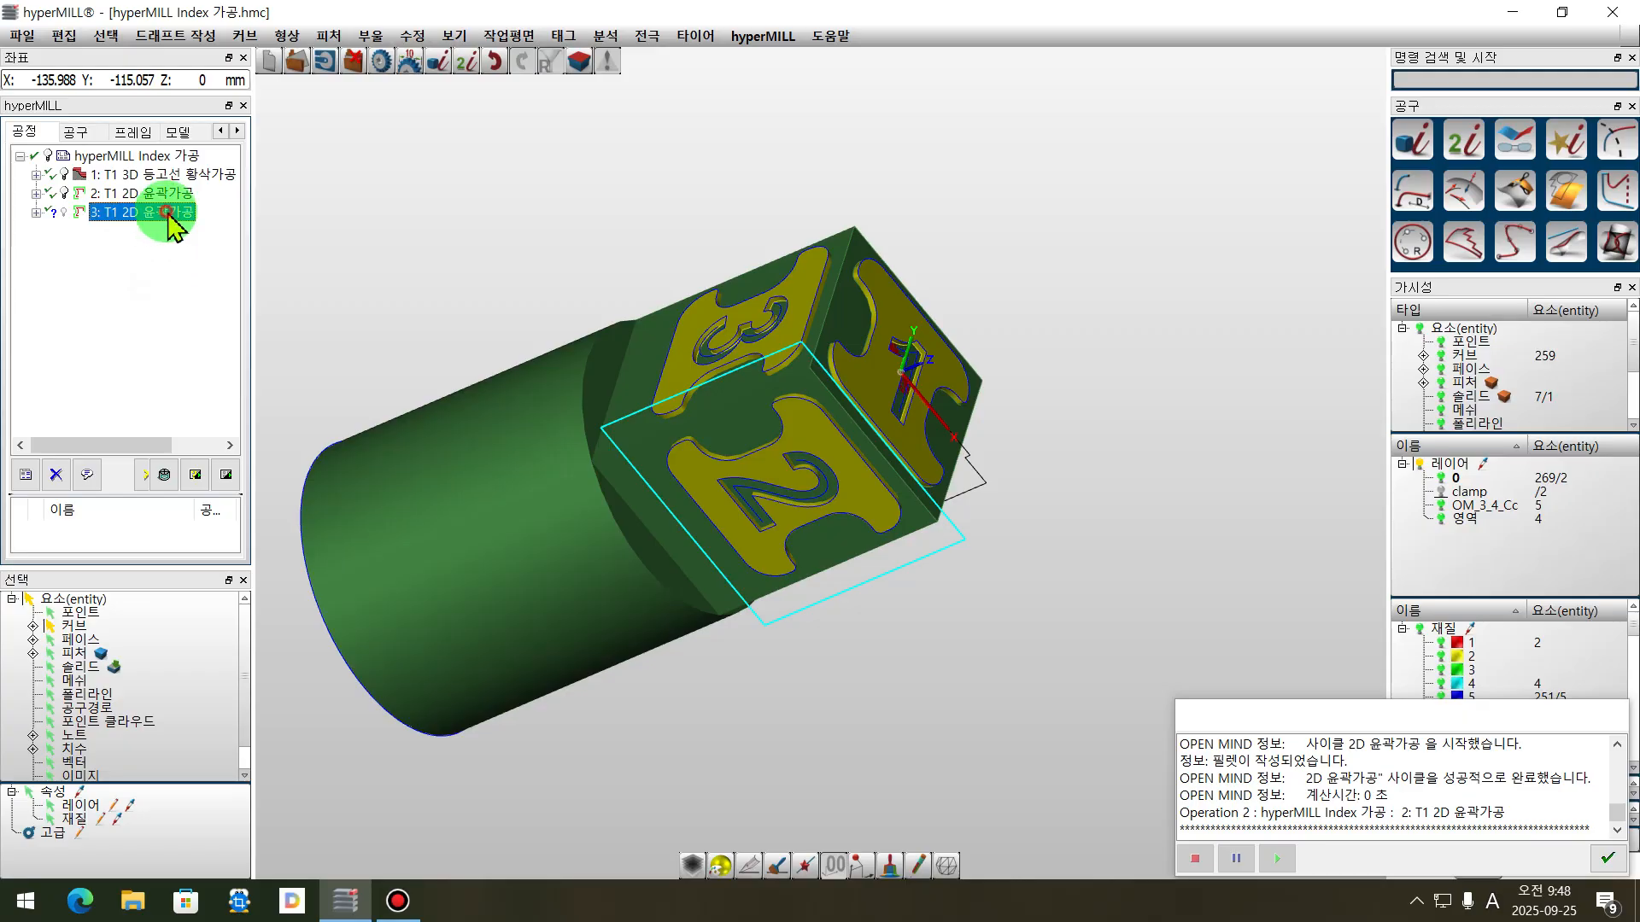
- Delete the surplus 2D contour copies, leaving a single duplicate as operation 3
key("Delete")
left_click(834, 525)
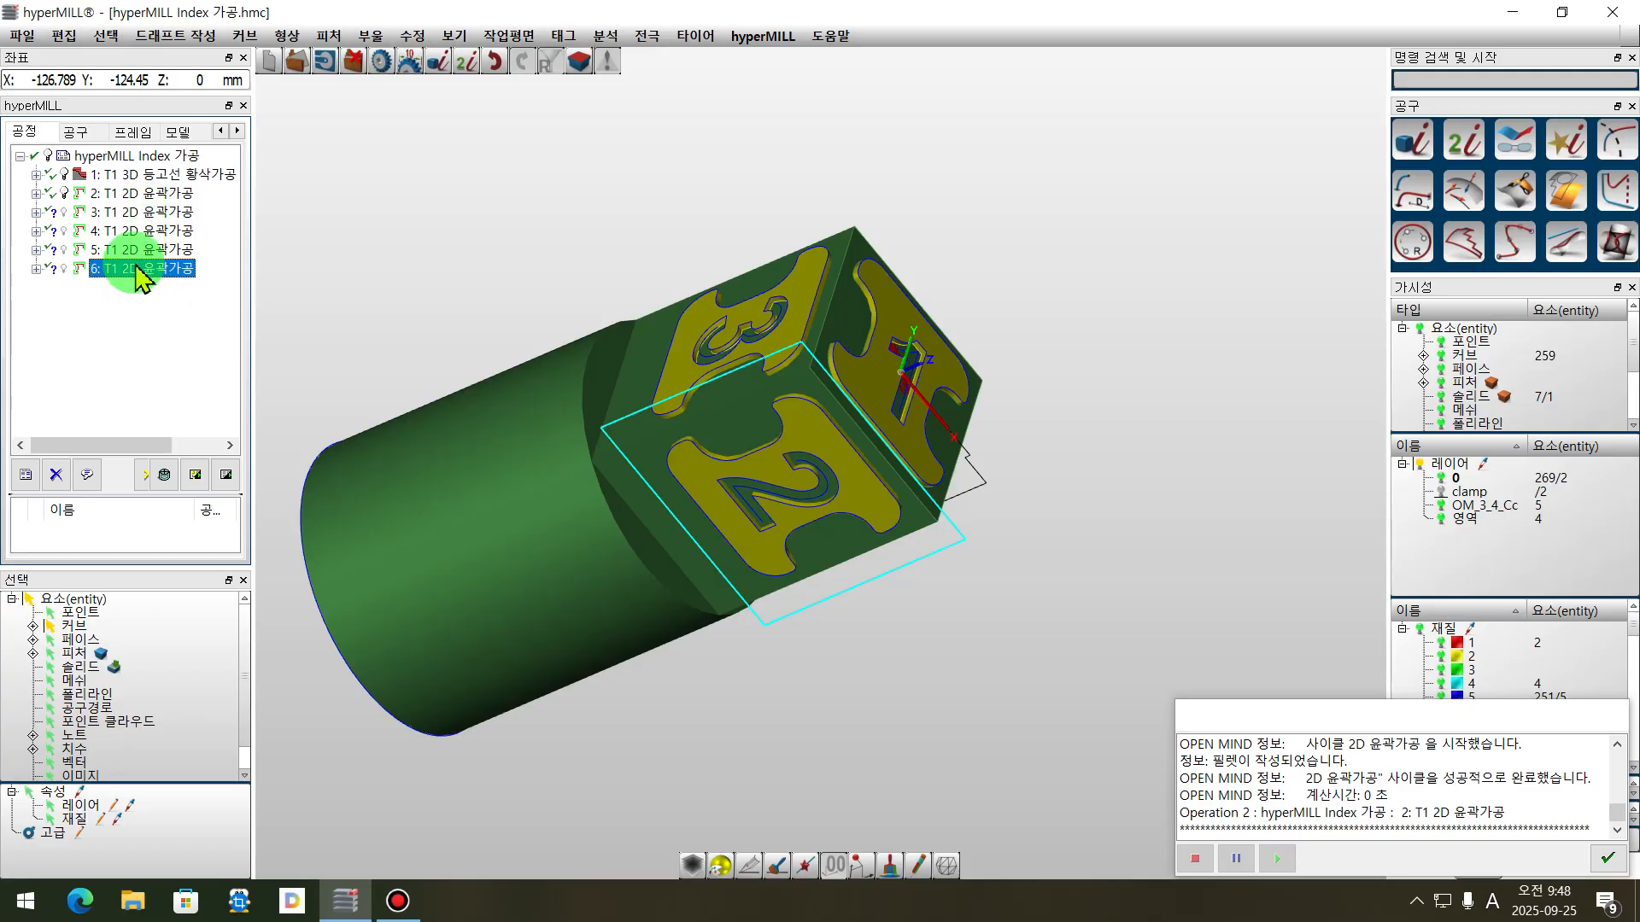
left_click(169, 294, "ctrl")
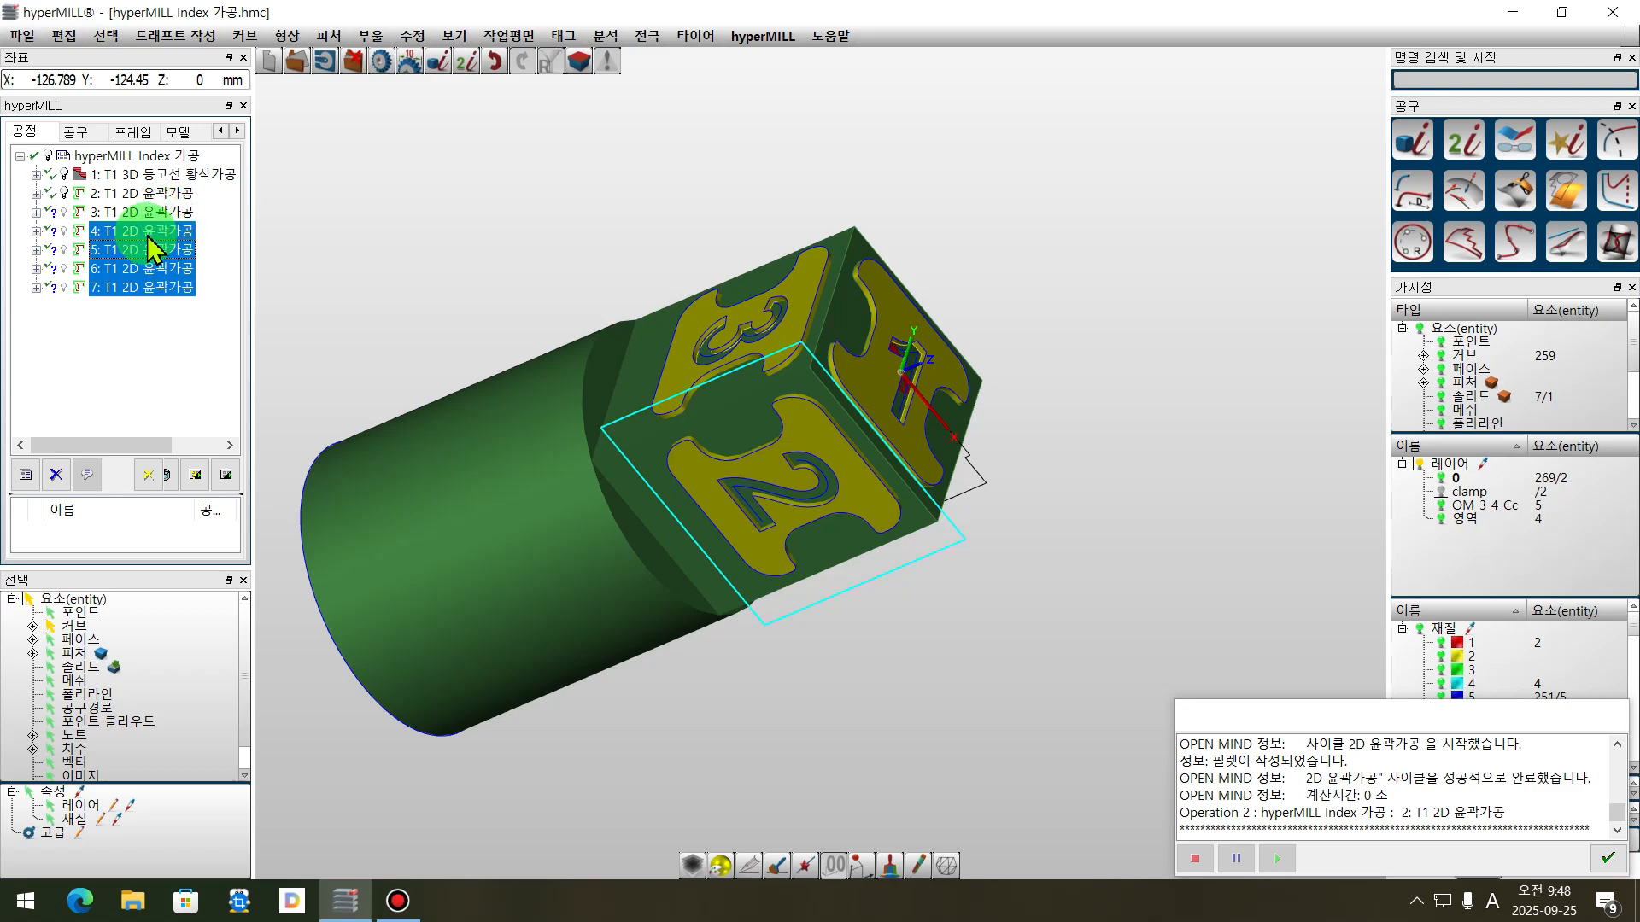
key("Delete")
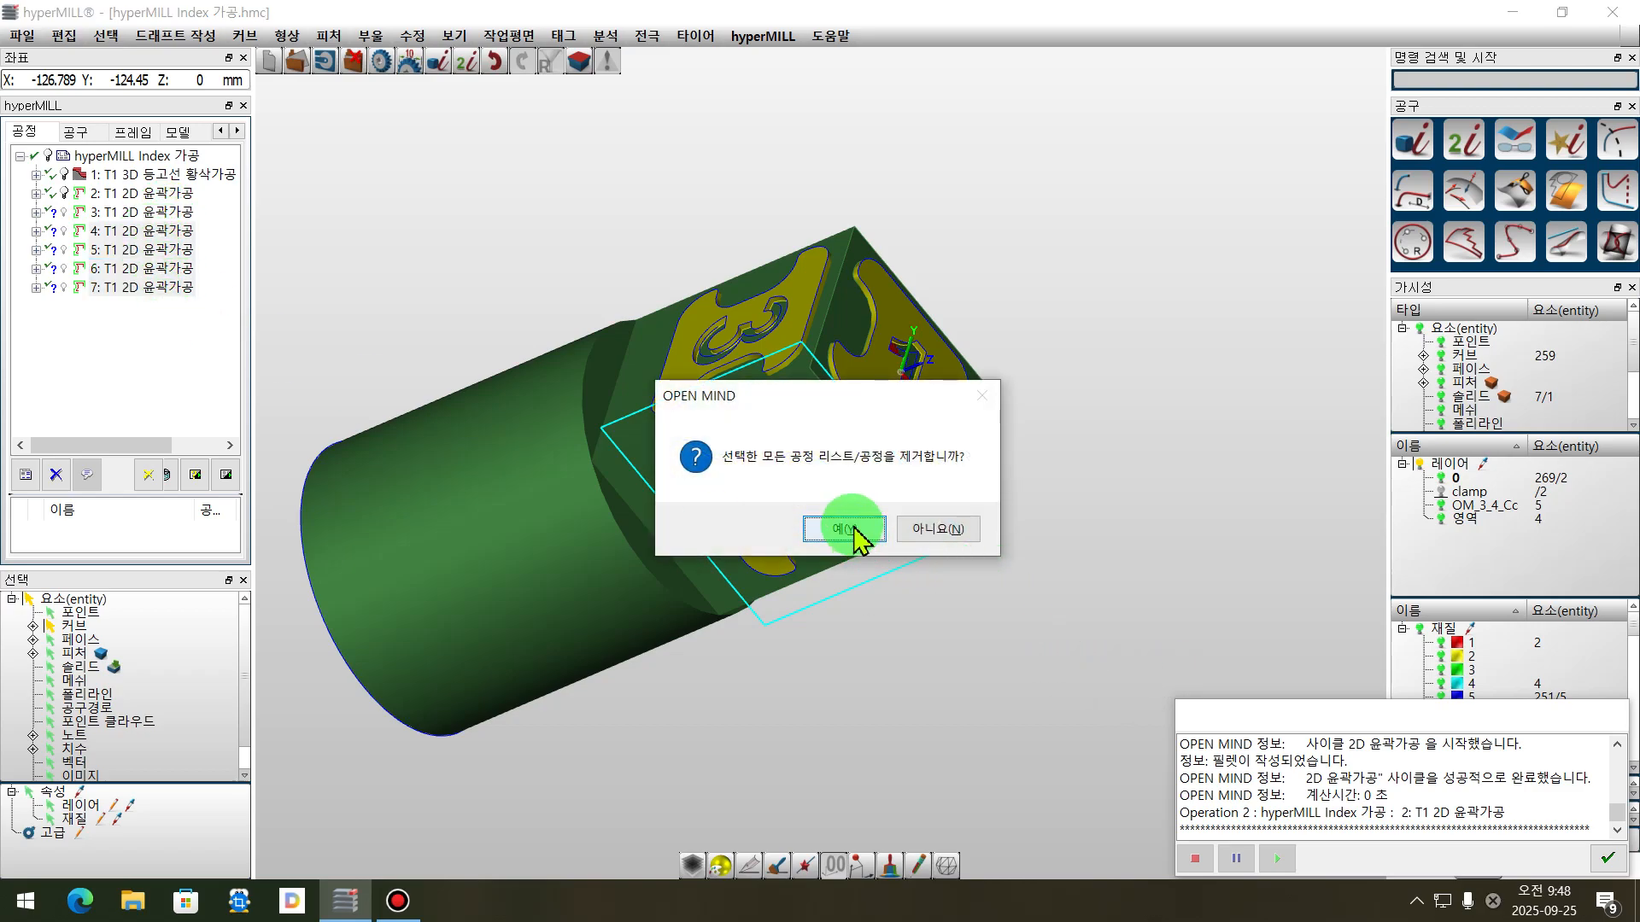
left_click(841, 526)
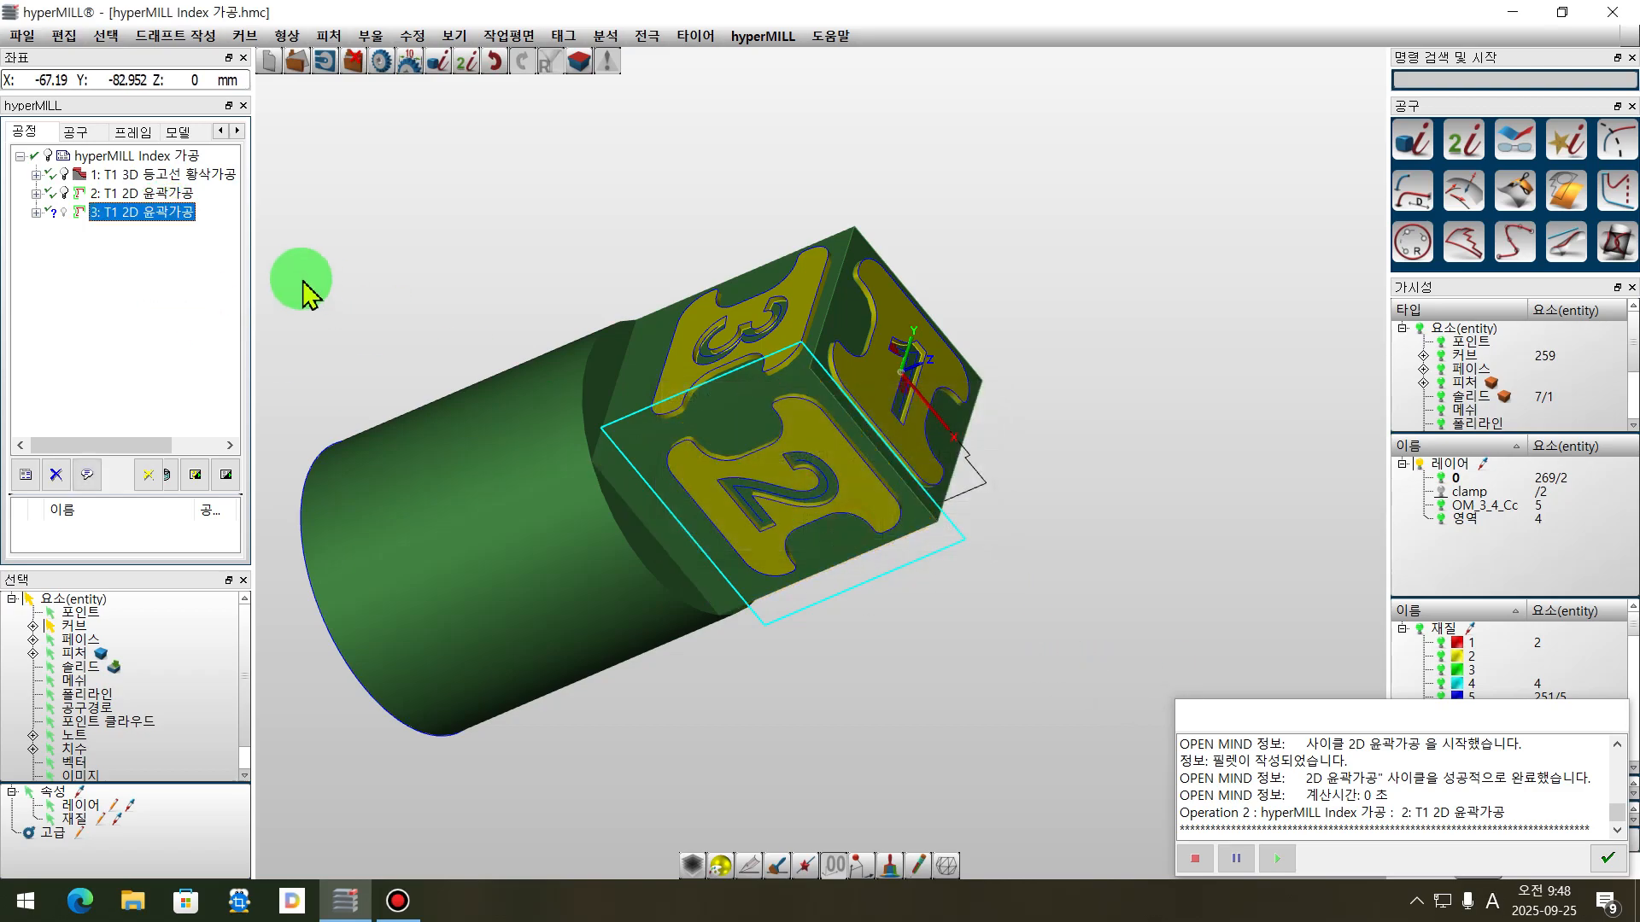
- Open the duplicated operation 3 for editing and set its frame (프레임) to 상단
left_click(128, 213)
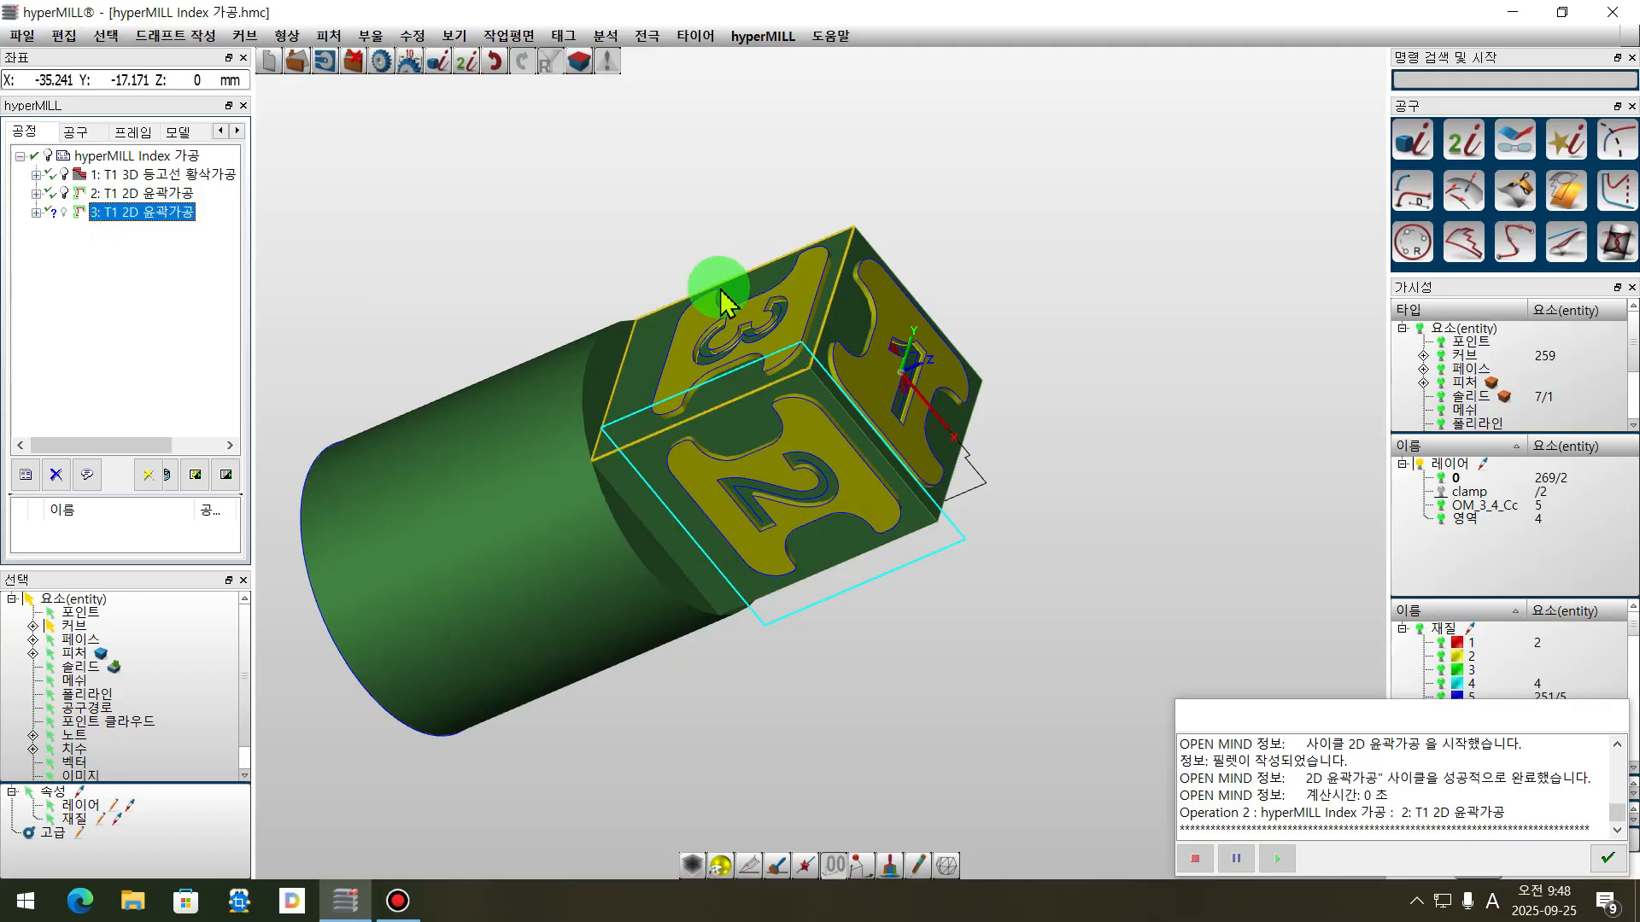
mouse_move(1075, 428)
middle_mouse_down()
mouse_move(1019, 444)
mouse_move(1050, 395)
mouse_move(787, 395)
middle_mouse_up()
left_click(136, 219)
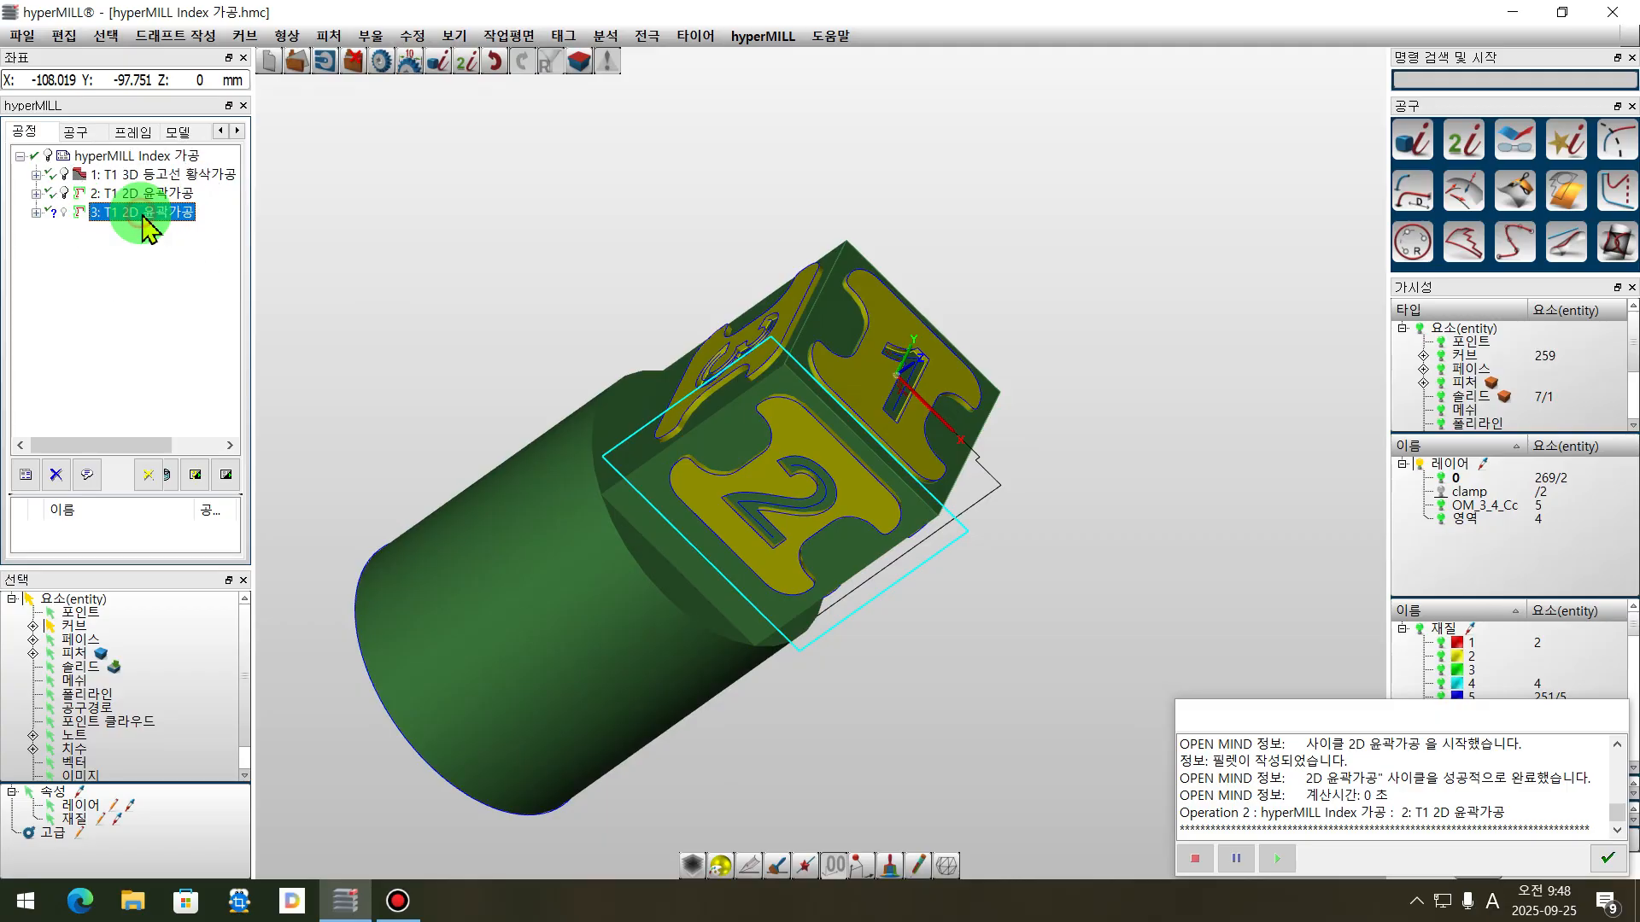
double_click(147, 224)
middle_click_drag(1053, 341, 1106, 351)
middle_click_drag(1073, 446, 556, 476)
left_click(159, 586)
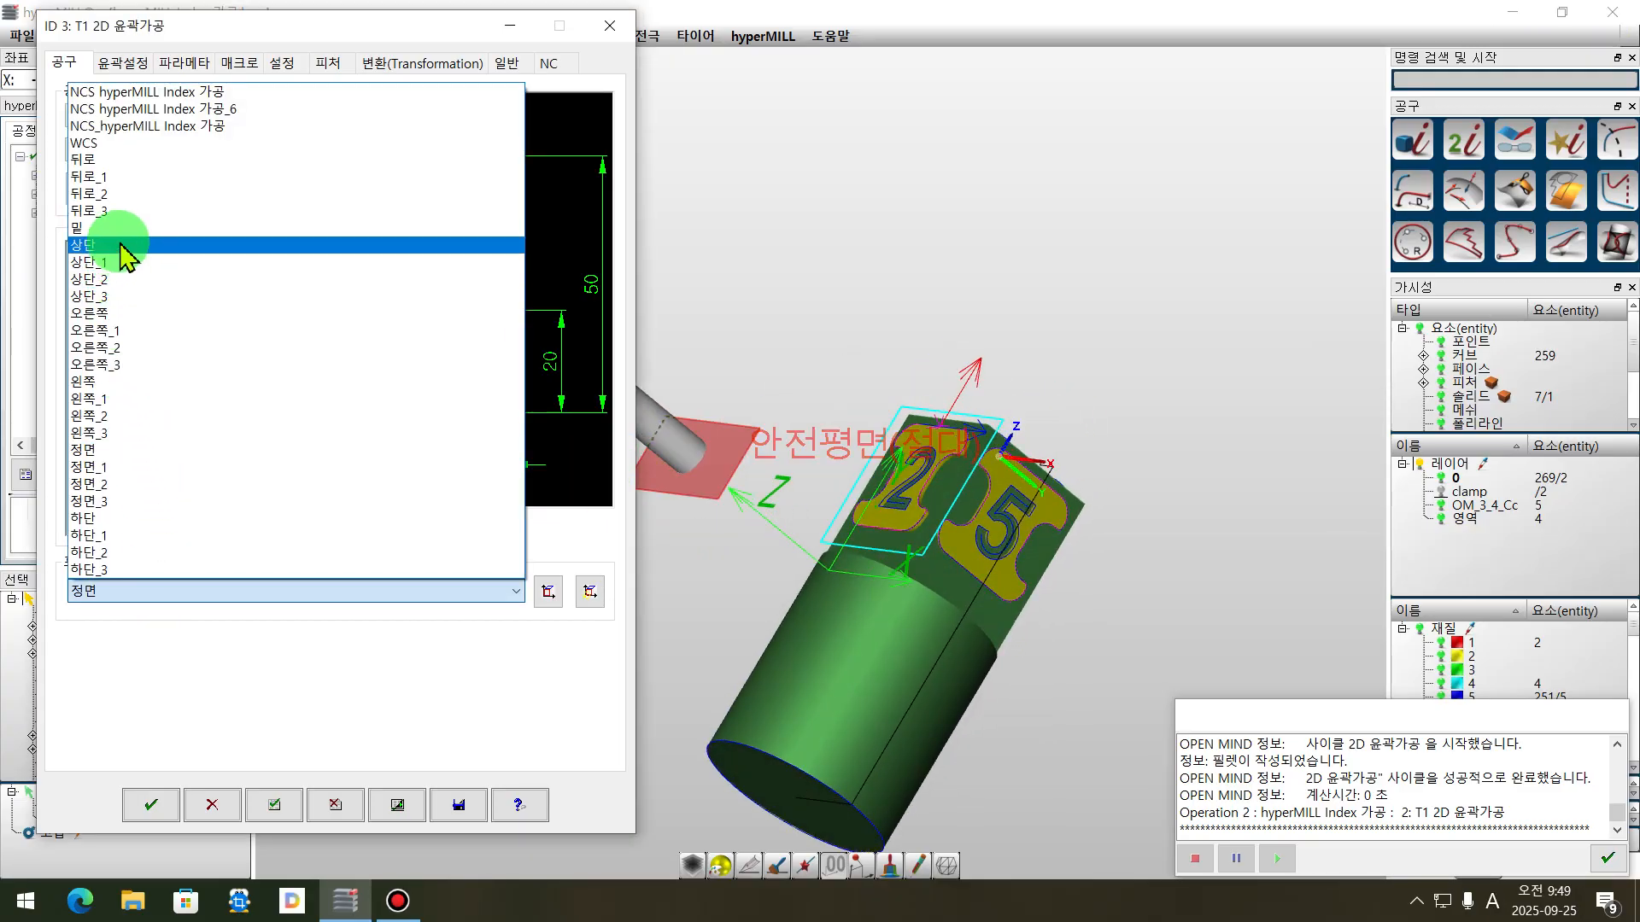
left_click(120, 241)
middle_click_drag(897, 468, 846, 611)
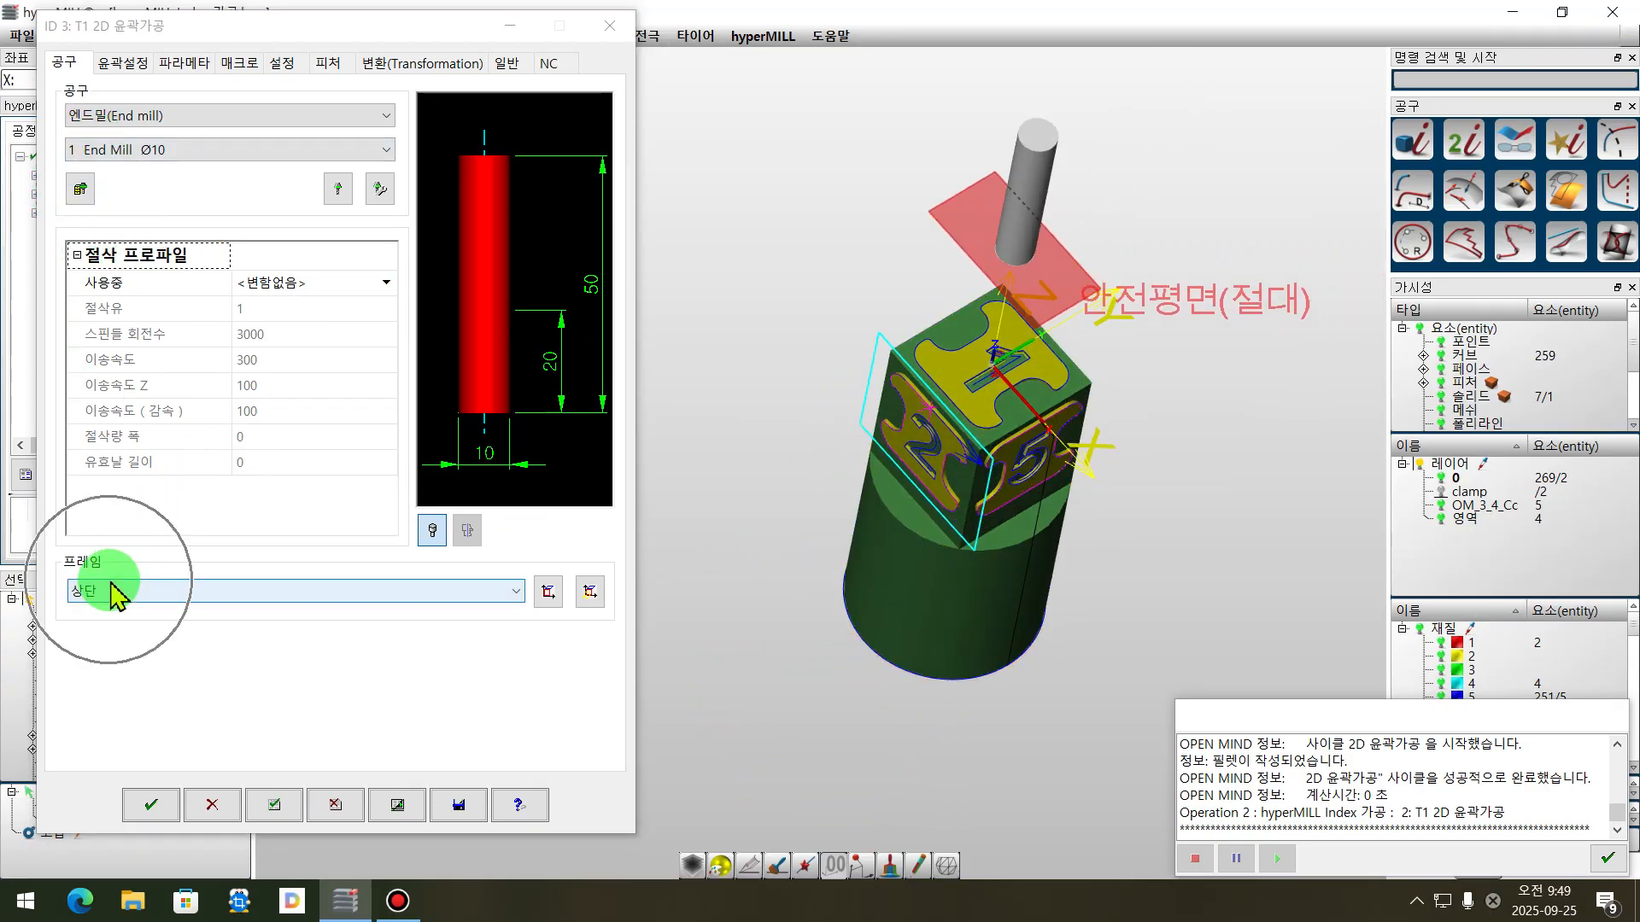
middle_click_drag(1183, 451, 1058, 248)
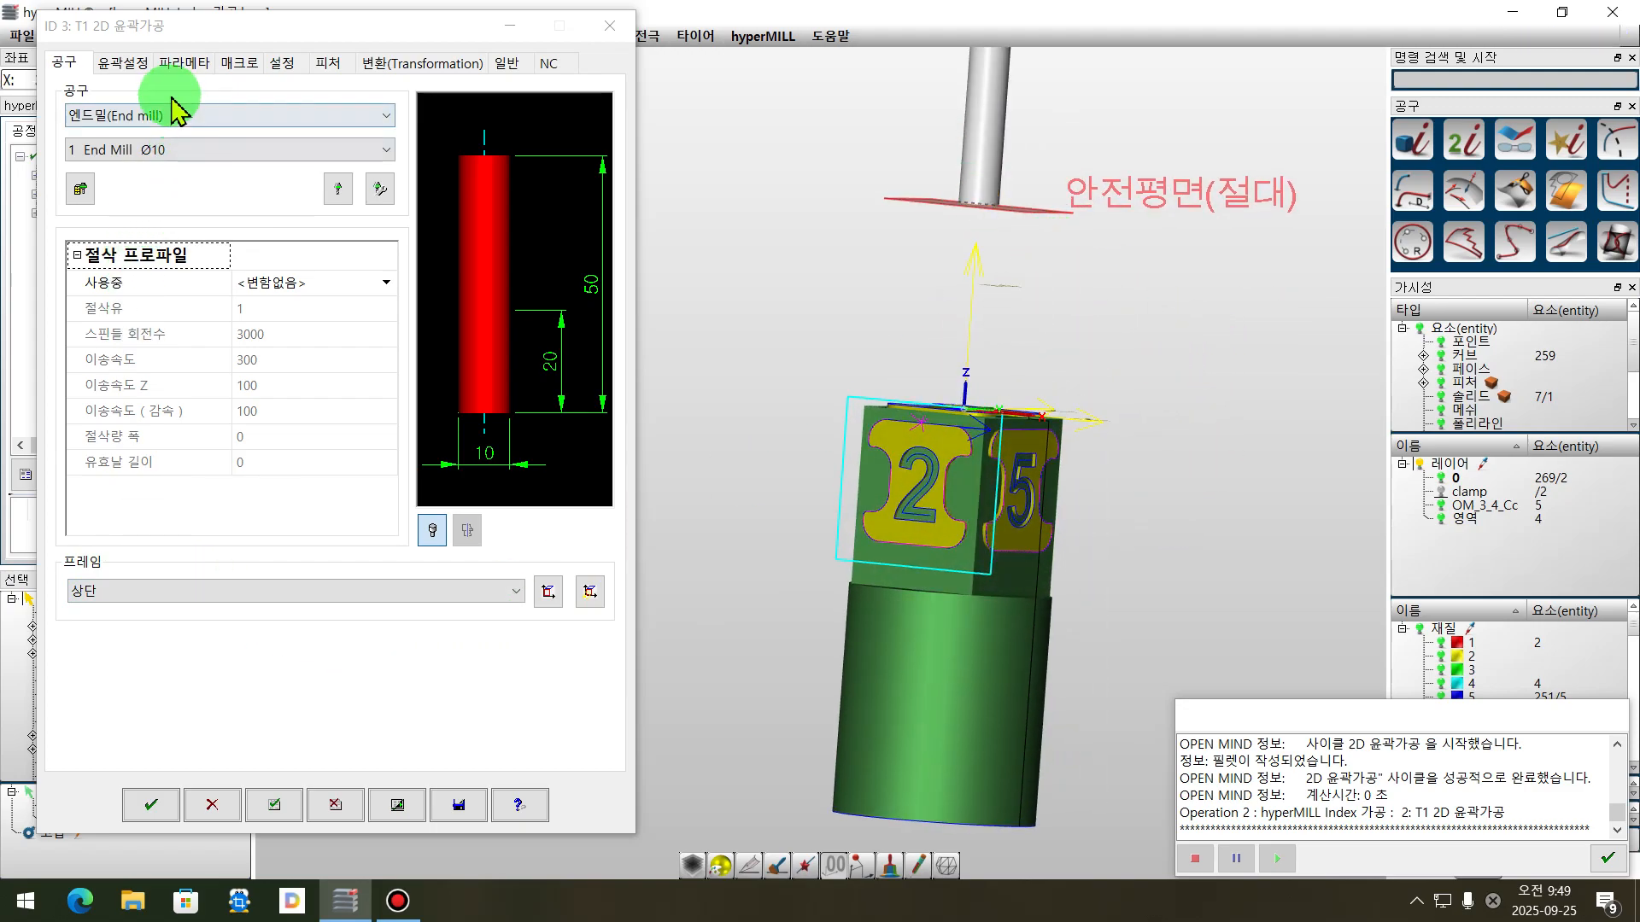
- Clear the inherited side-face contour from the contour settings (윤곽설정) of operation 3
left_click(122, 63)
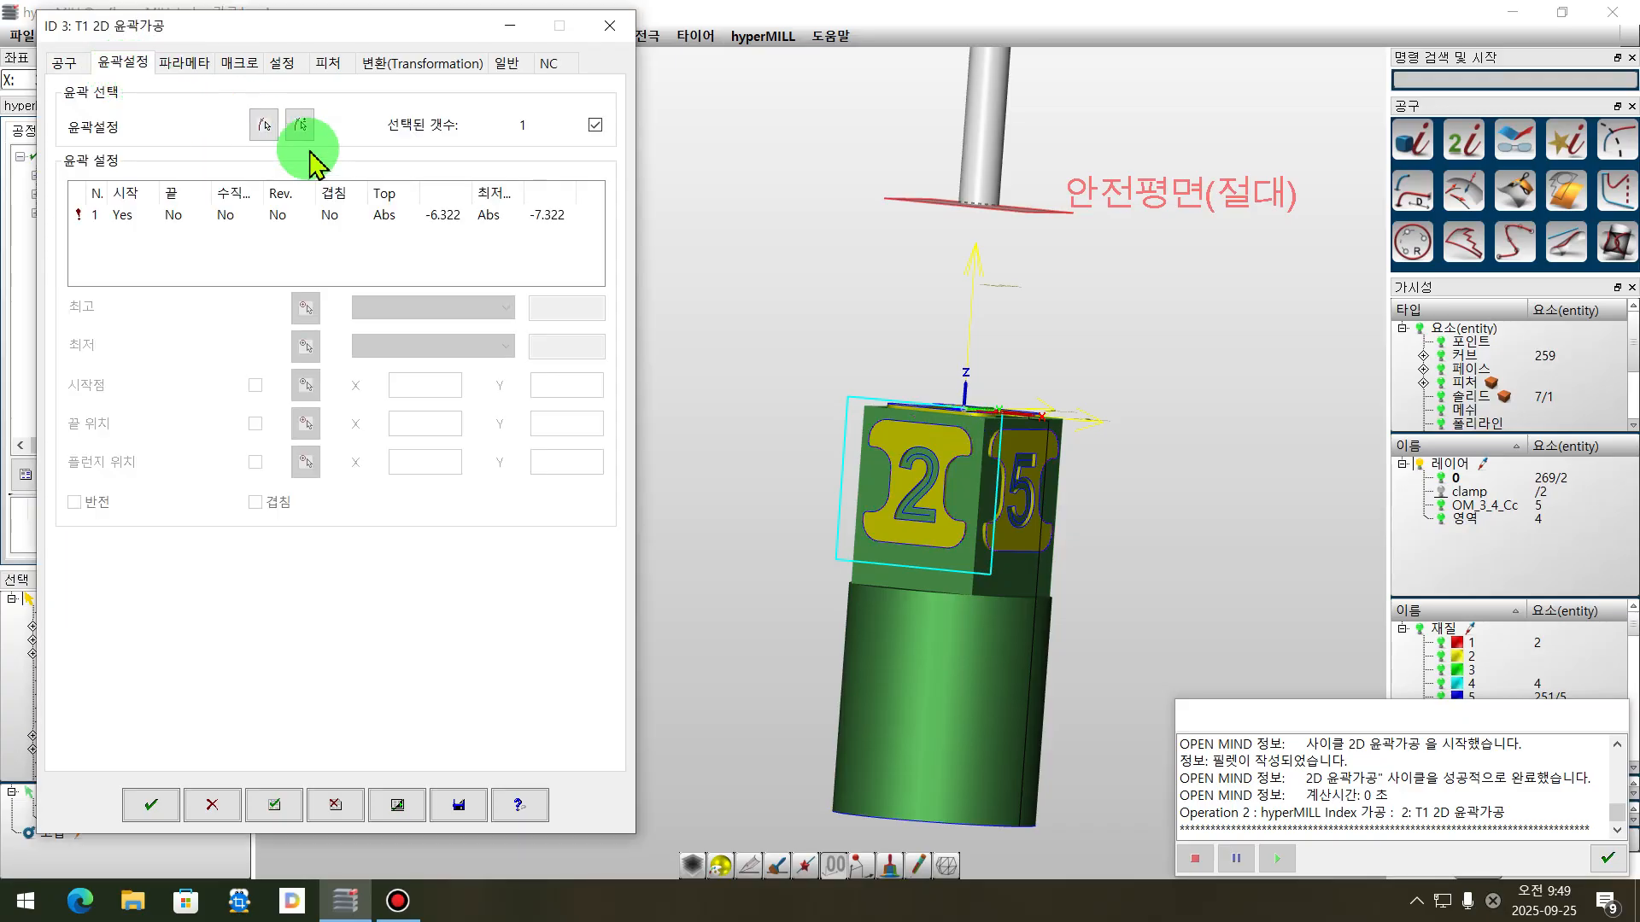
middle_click_drag(988, 485, 1036, 604)
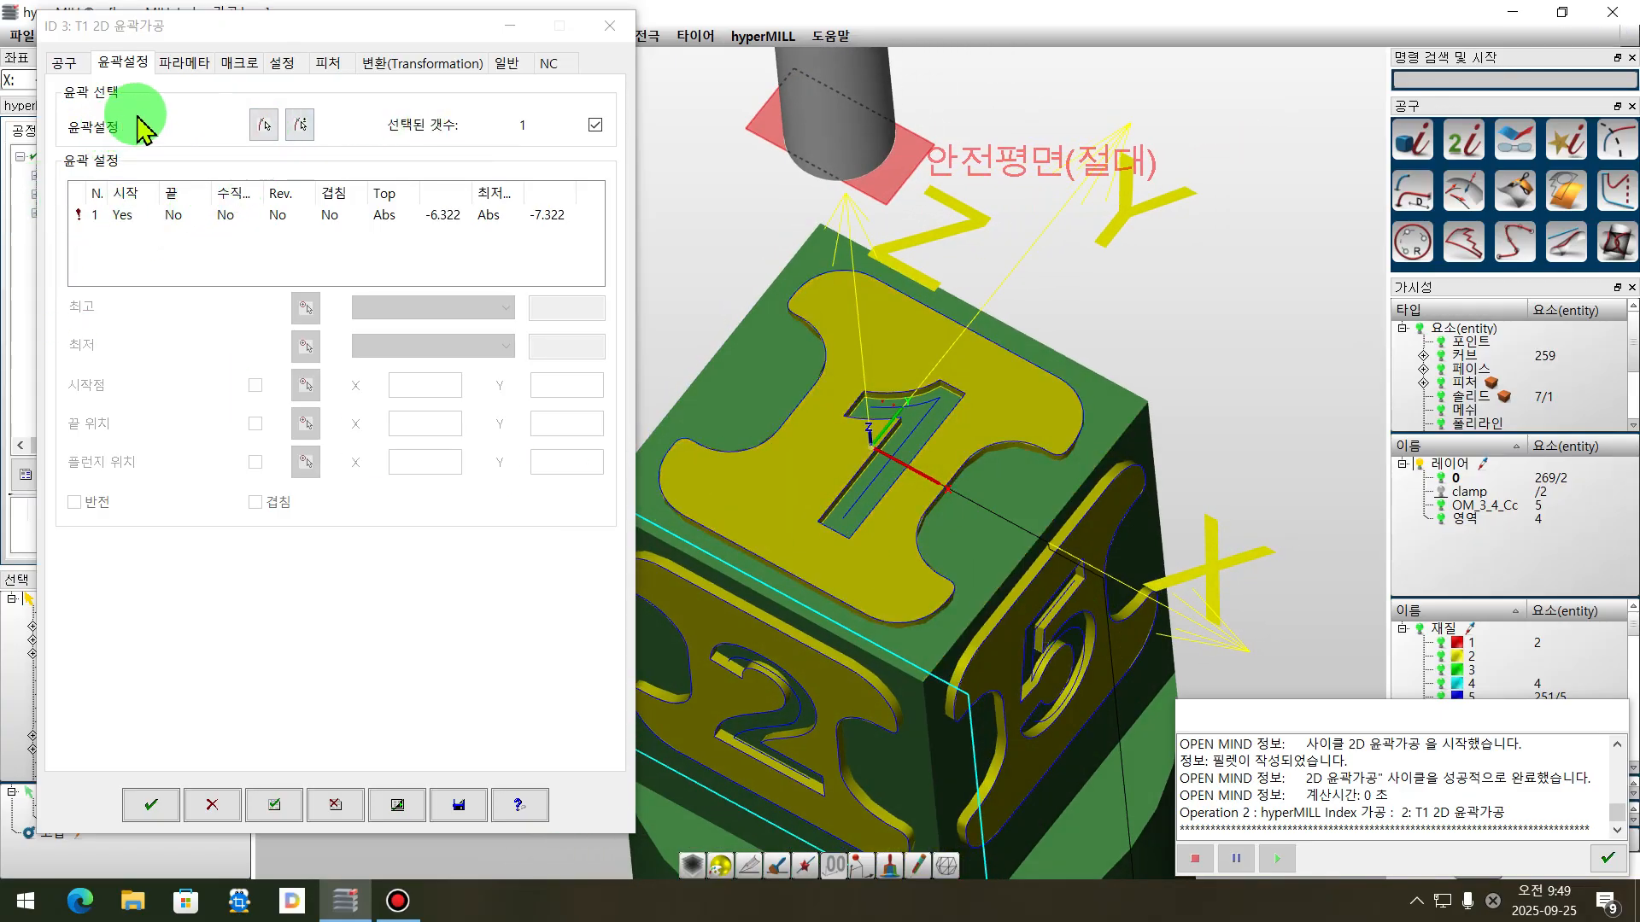
left_click(596, 126)
left_click(595, 126)
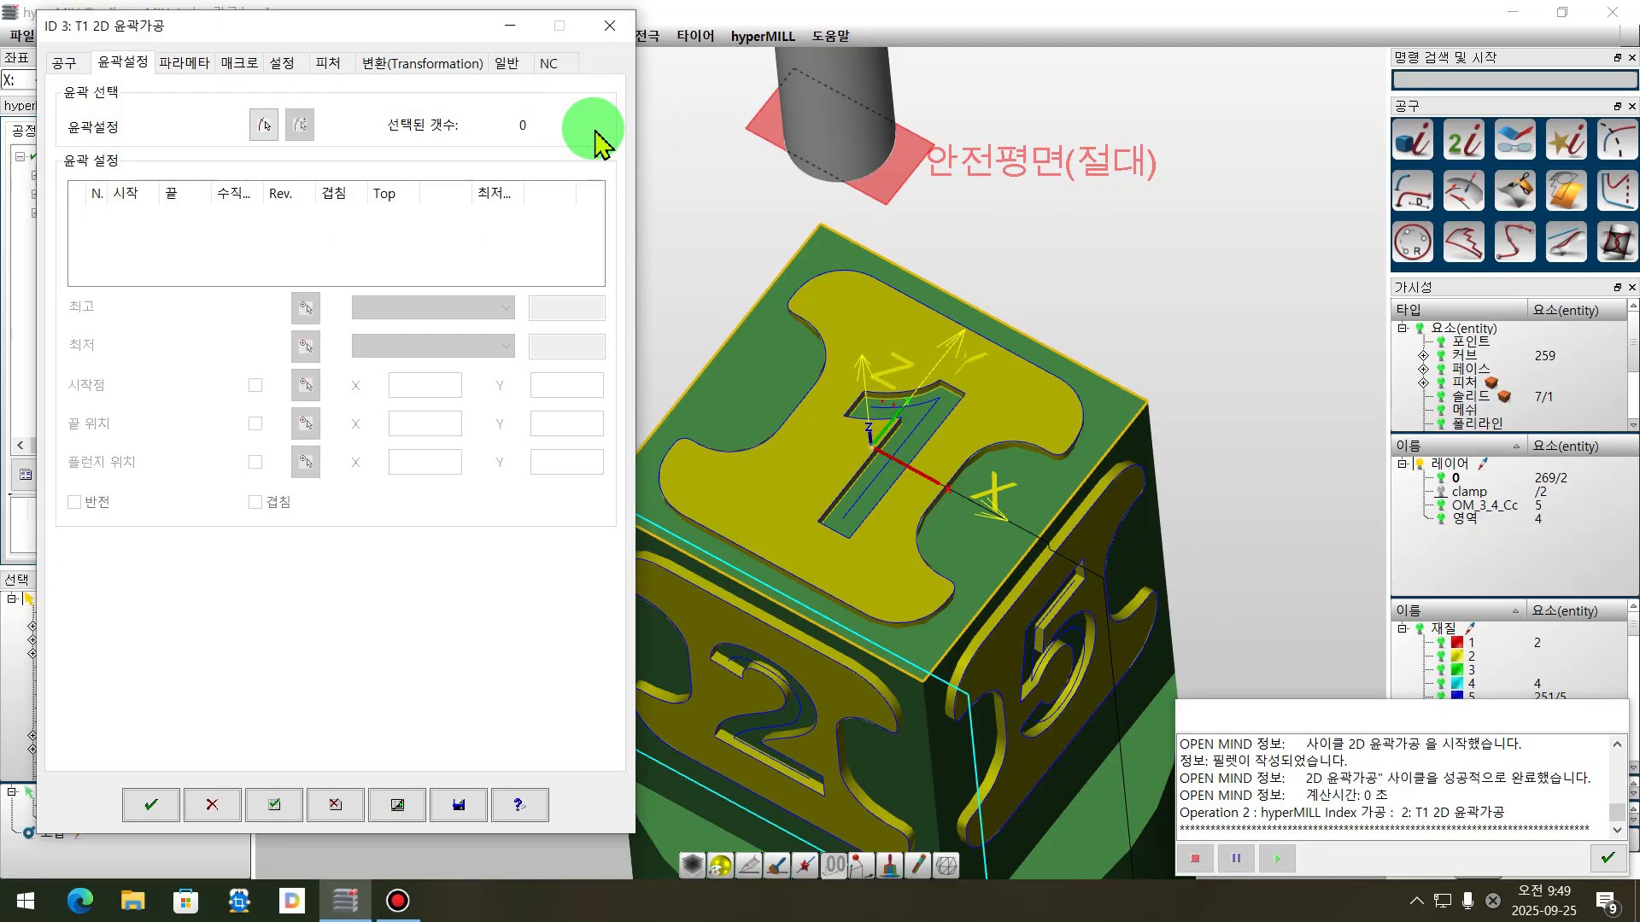
- Chain-select the closed outer outline around number 1 on the end face as the operation's contour
left_click(263, 127)
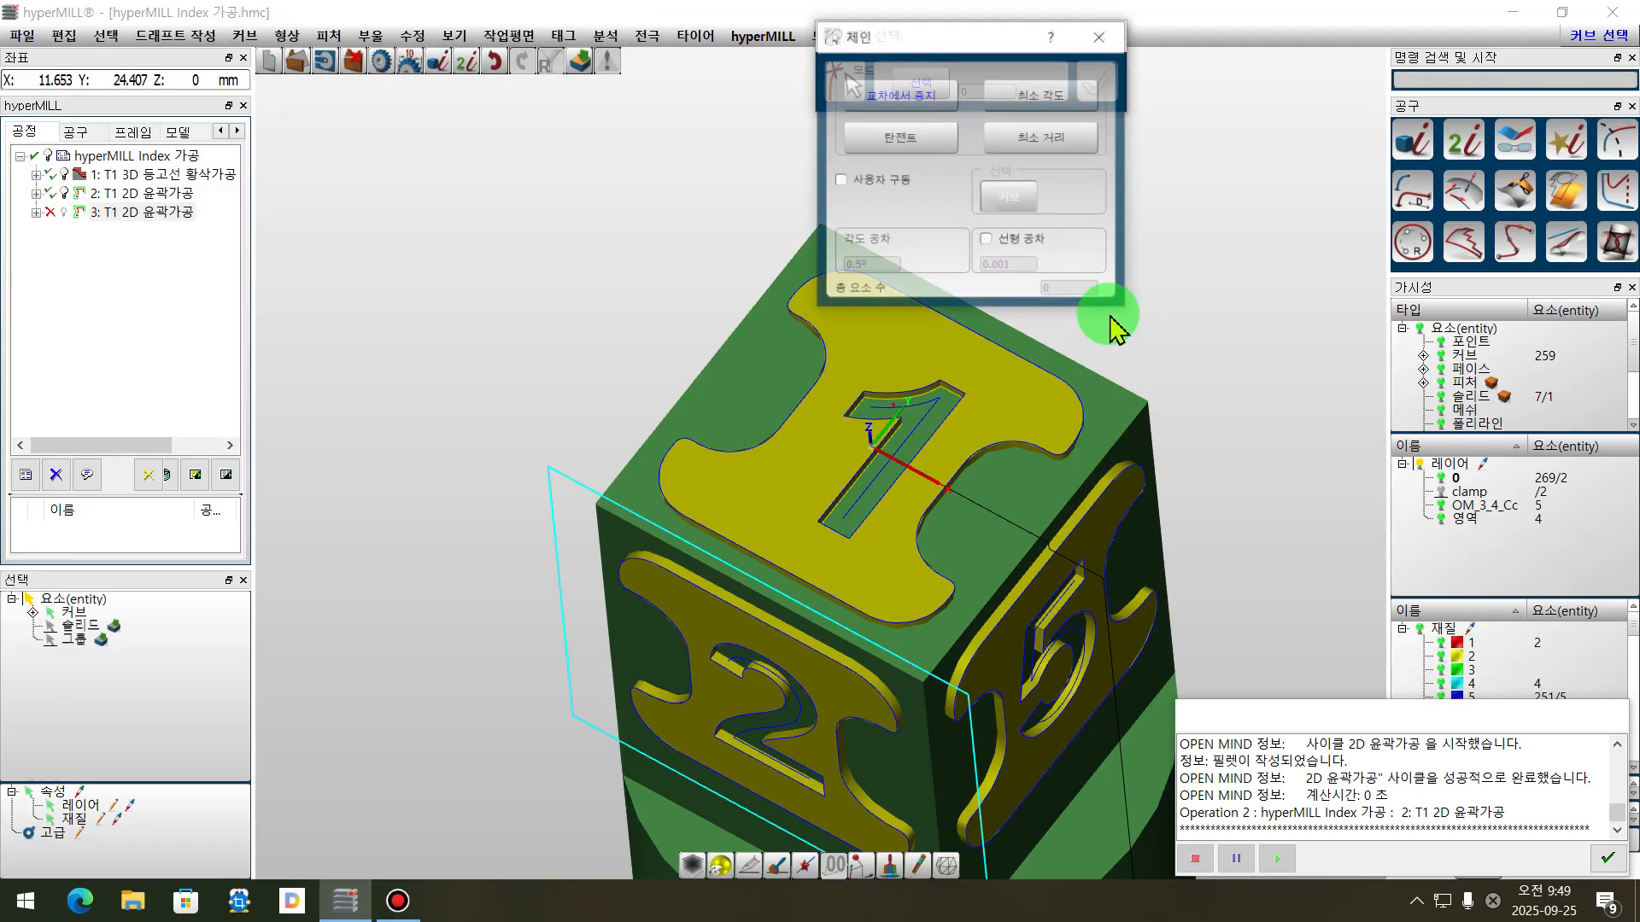
scroll(663, 458, "up", 2)
scroll(581, 461, "down", 3)
scroll(581, 461, "down", 1)
left_click(654, 408)
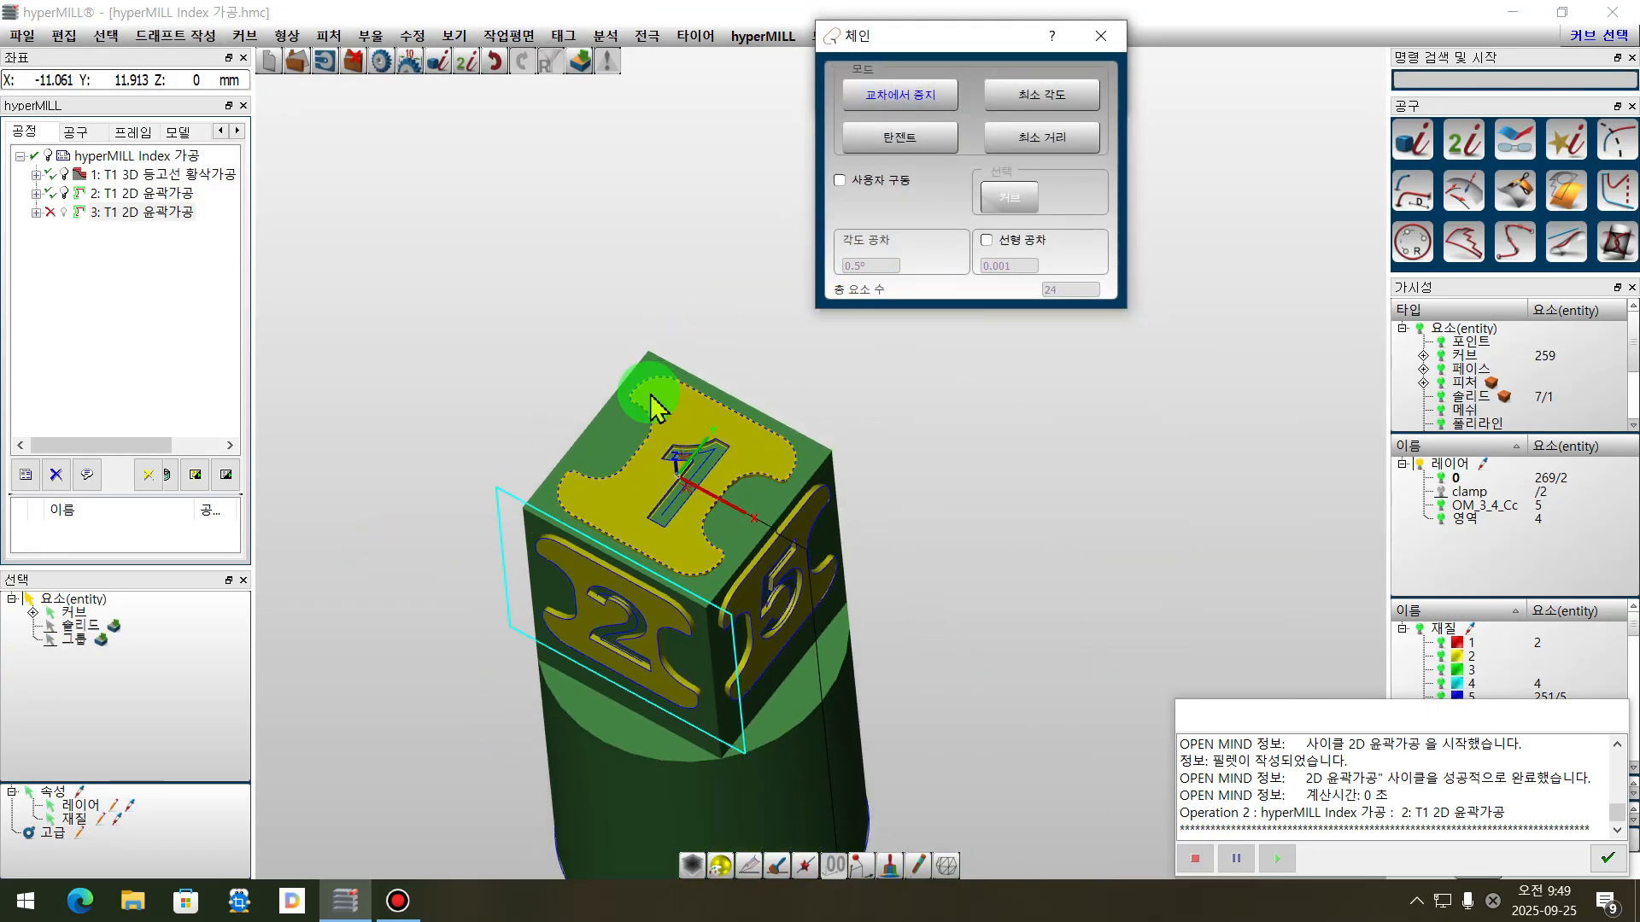
left_click(713, 401)
left_click(1095, 83)
- Set the contour's start point (시작점) at X 0, Y 15, the midpoint of the outline's straight edge above number 1
middle_click_drag(897, 432, 986, 179)
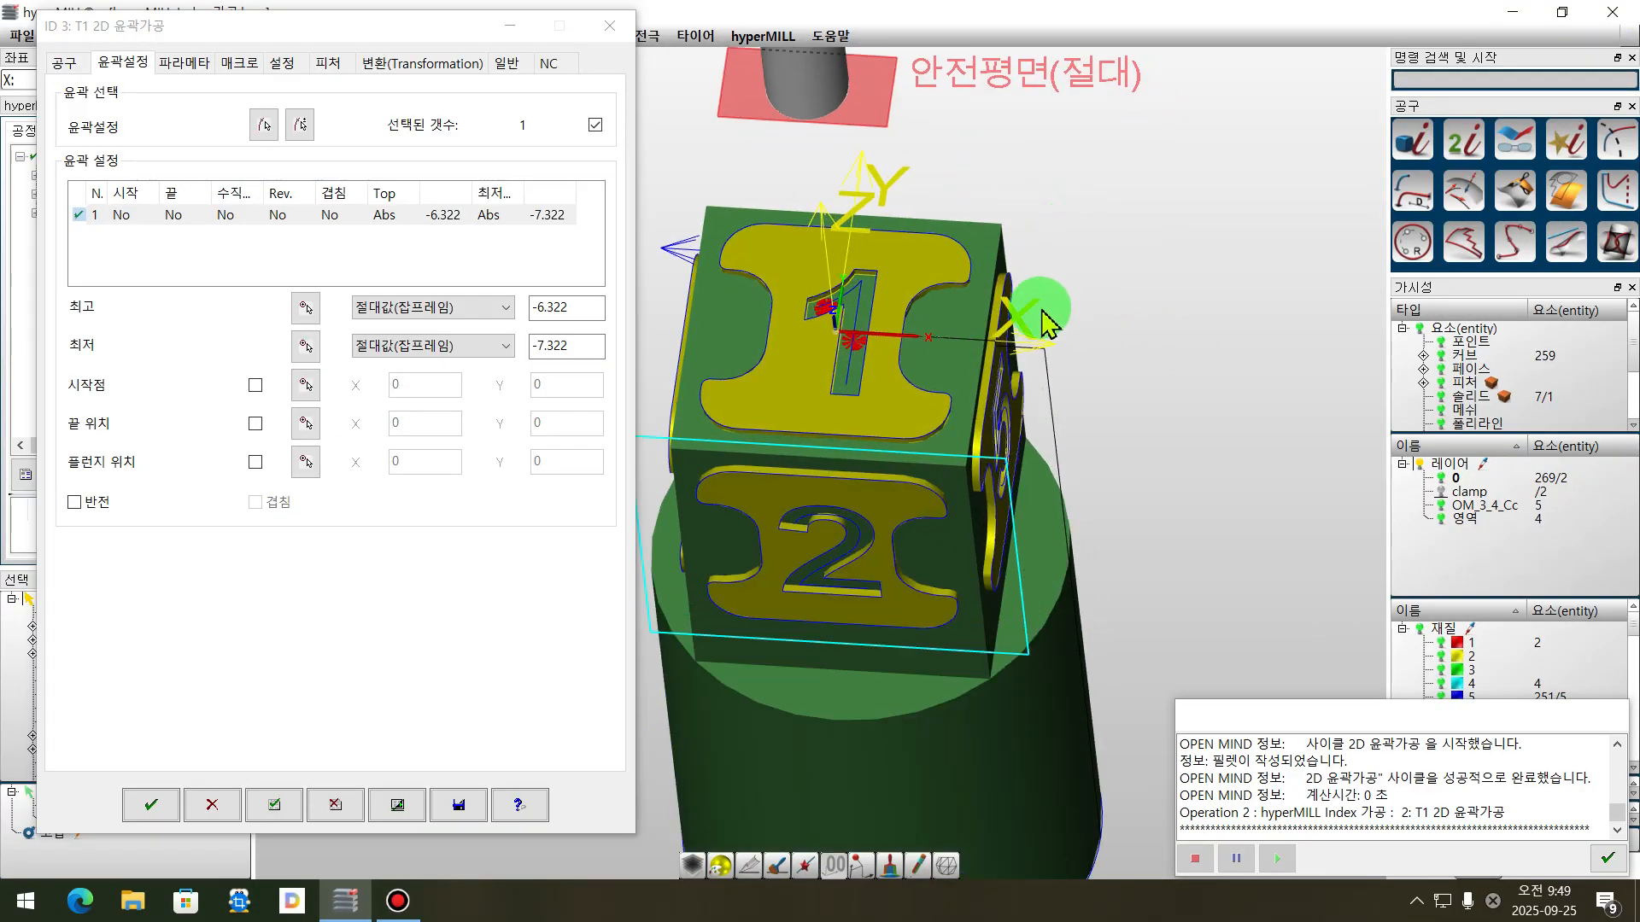
left_click(305, 389)
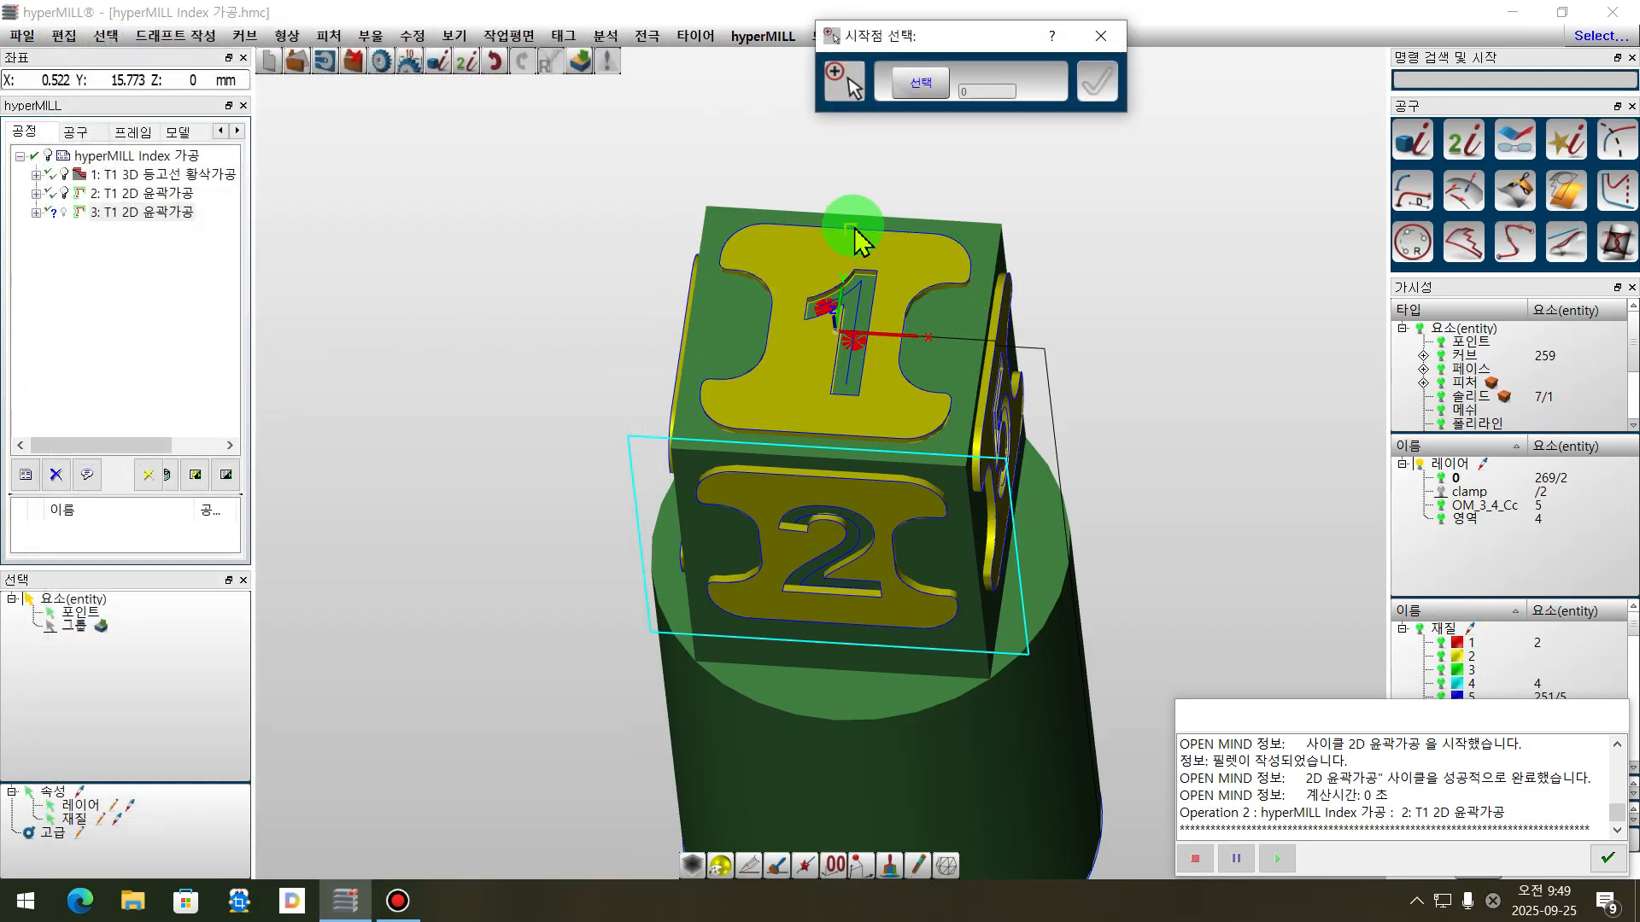
left_click(851, 229)
mouse_move(897, 310)
middle_mouse_down()
mouse_move(922, 359)
mouse_move(864, 352)
mouse_move(856, 338)
mouse_move(917, 312)
middle_mouse_up()
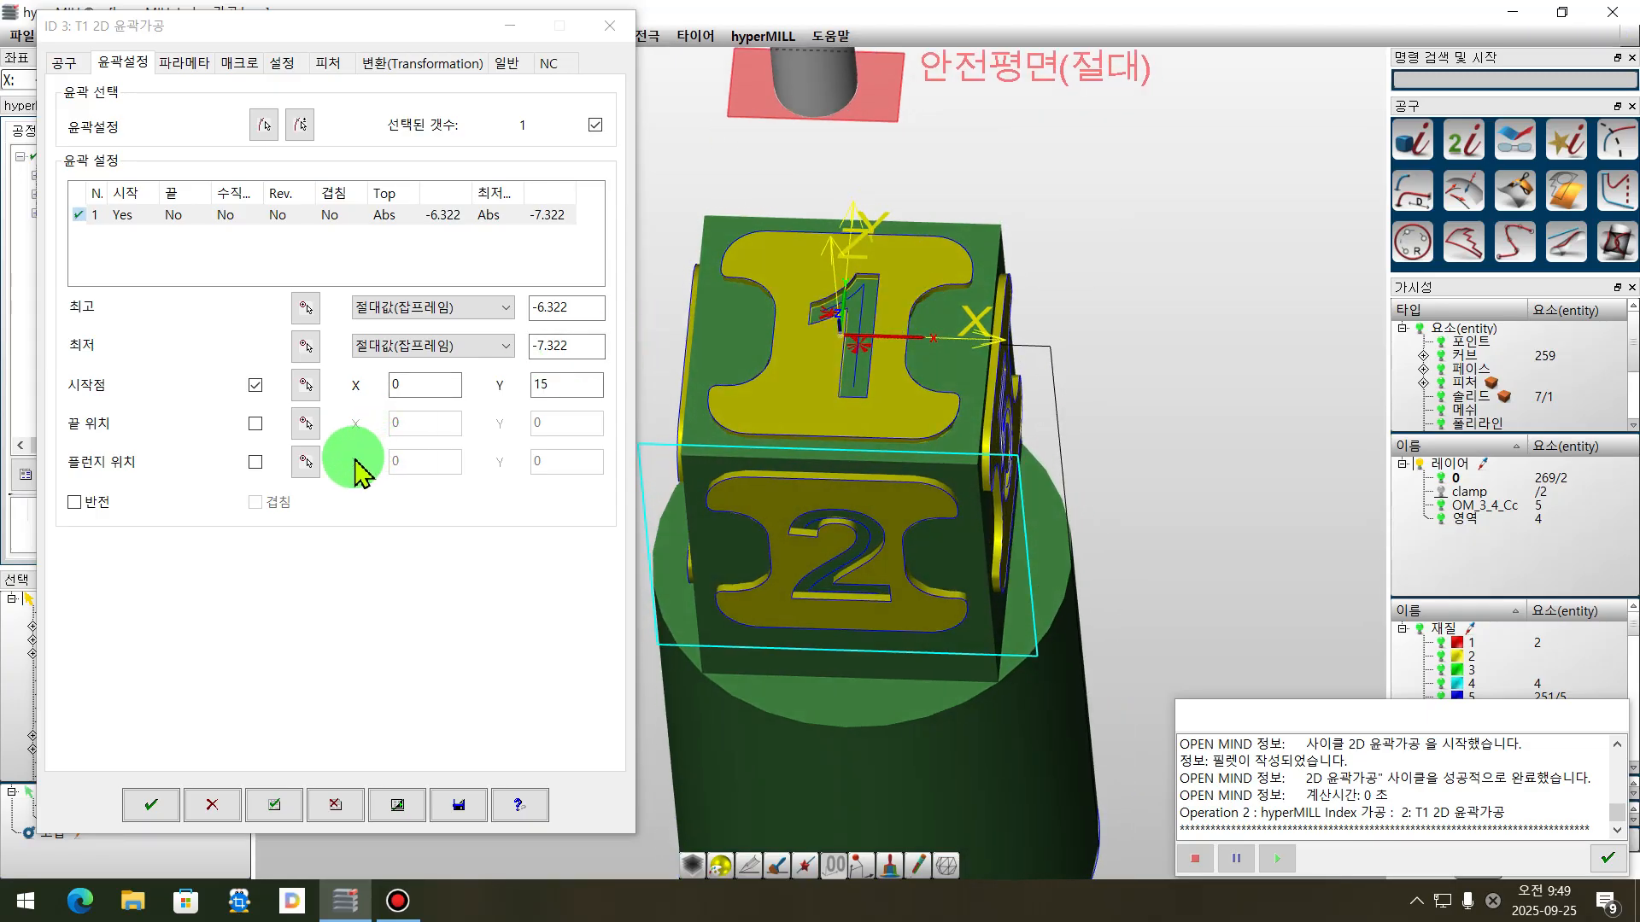
middle_click_drag(889, 377, 794, 347)
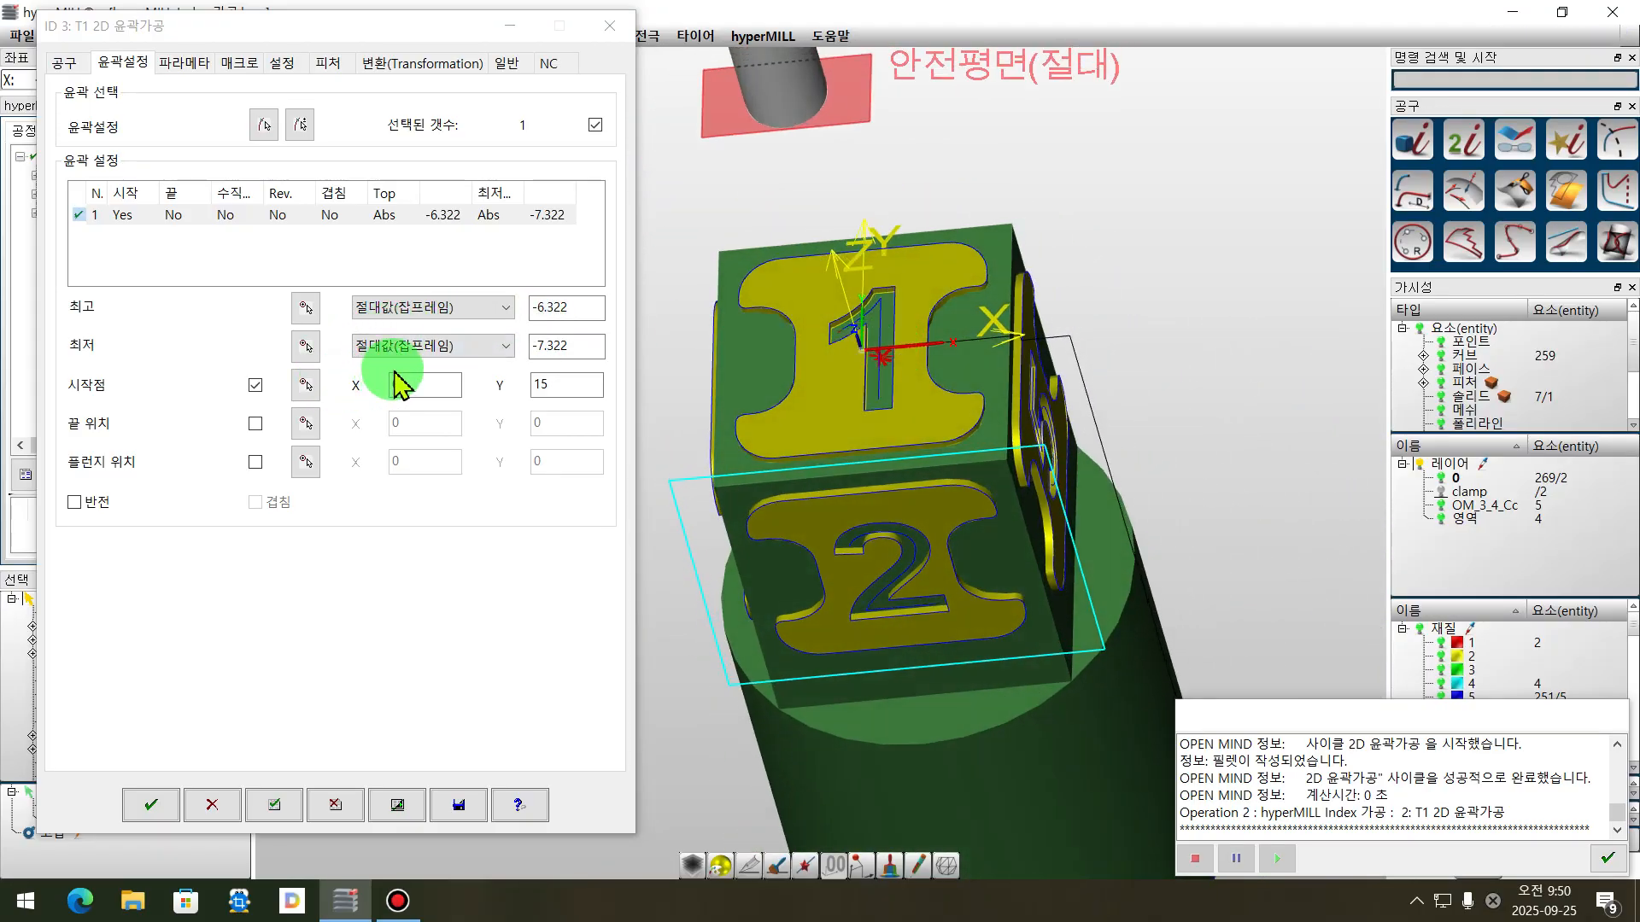
- Pick points on the raised profile's upper and lower edges to set the top height to 0 and the bottom height to -1
left_click(305, 307)
scroll(735, 295, "up", 3)
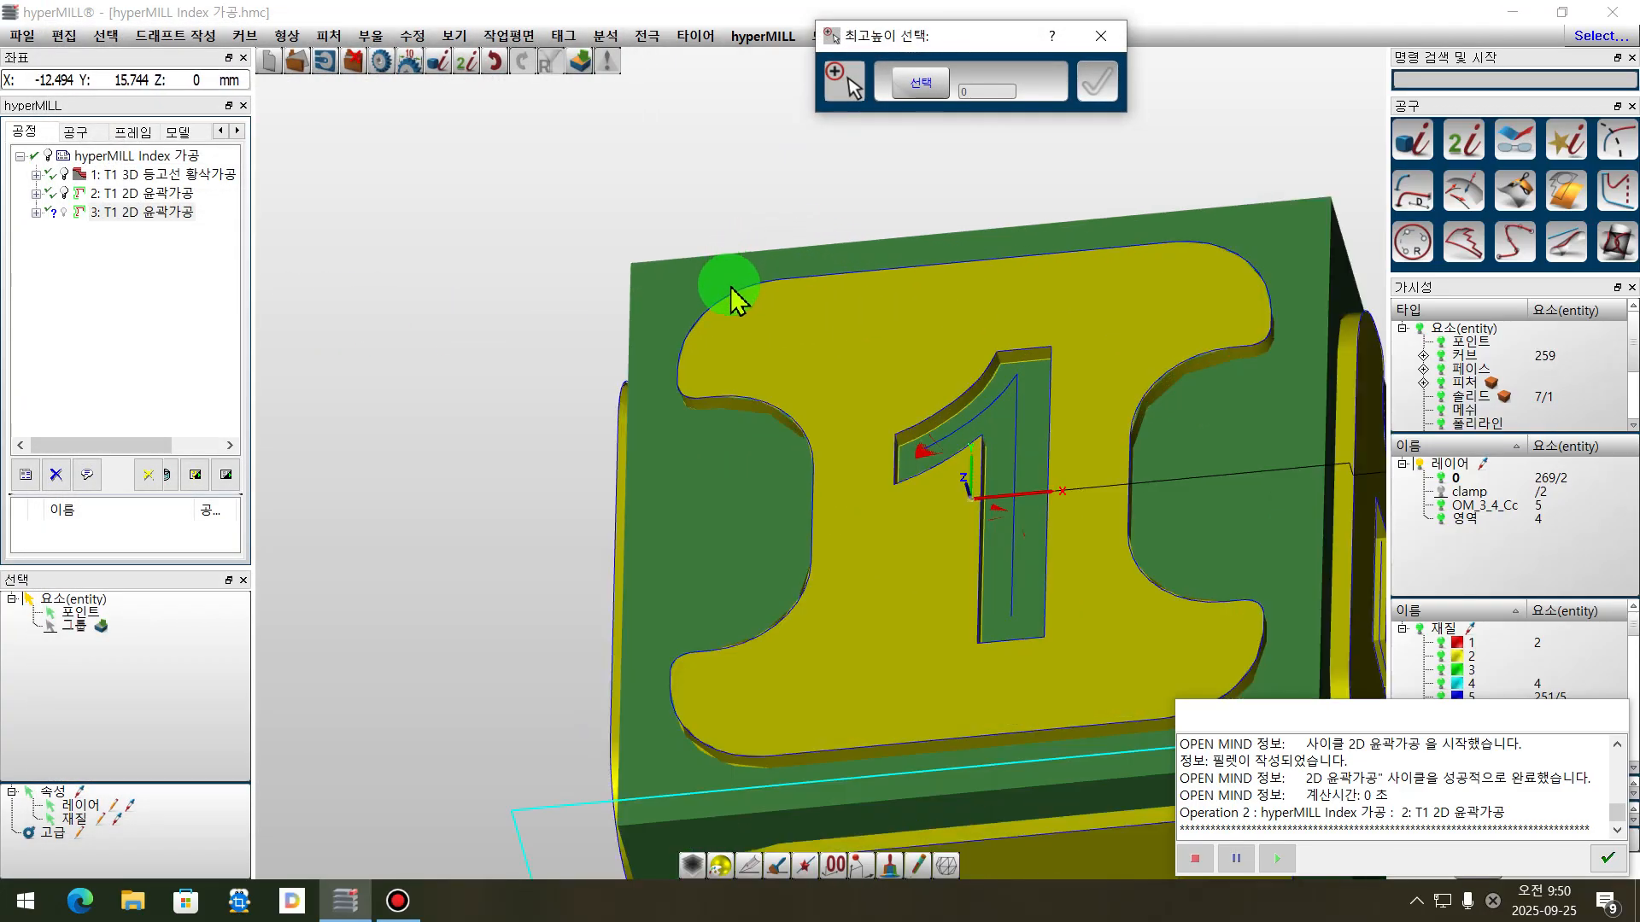
scroll(743, 308, "up", 2)
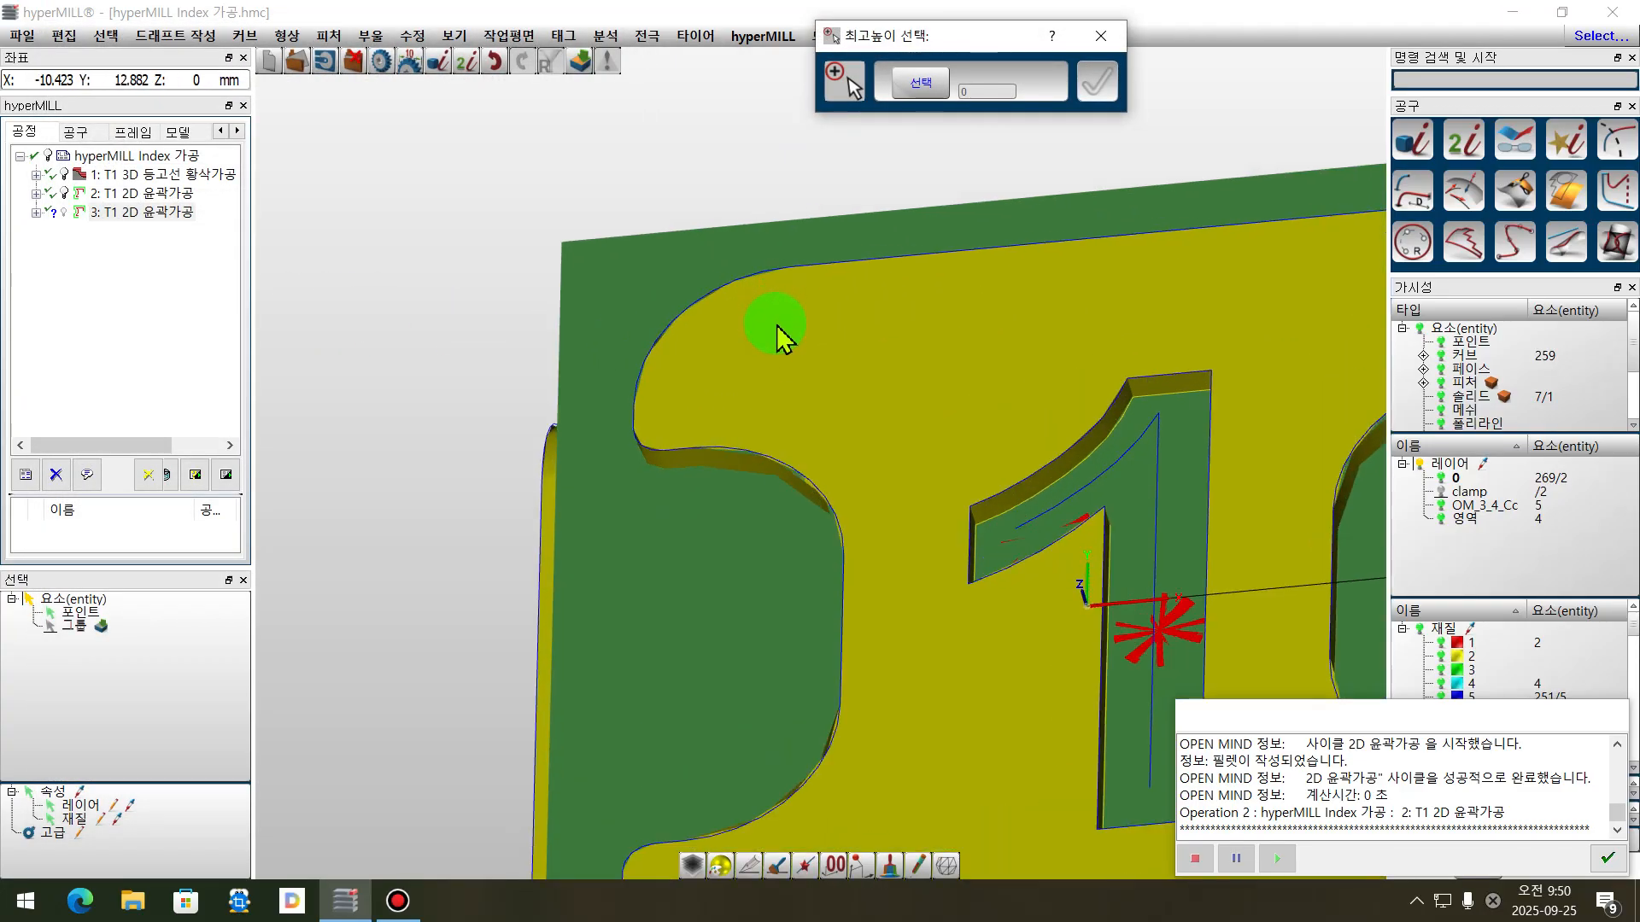
left_click(671, 468)
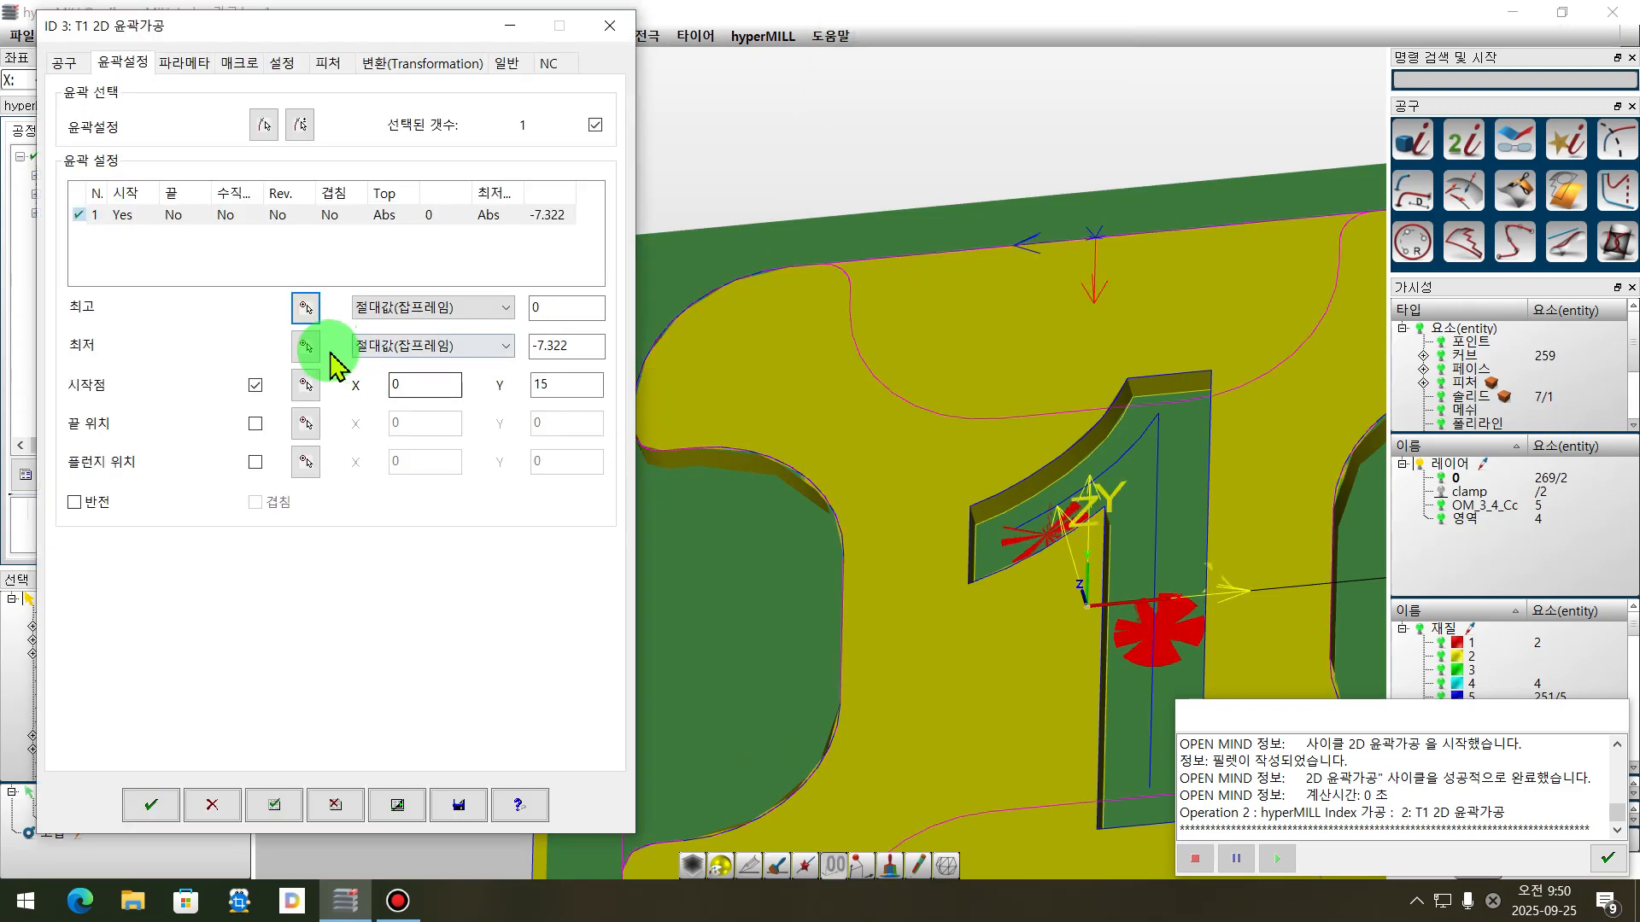
left_click(304, 348)
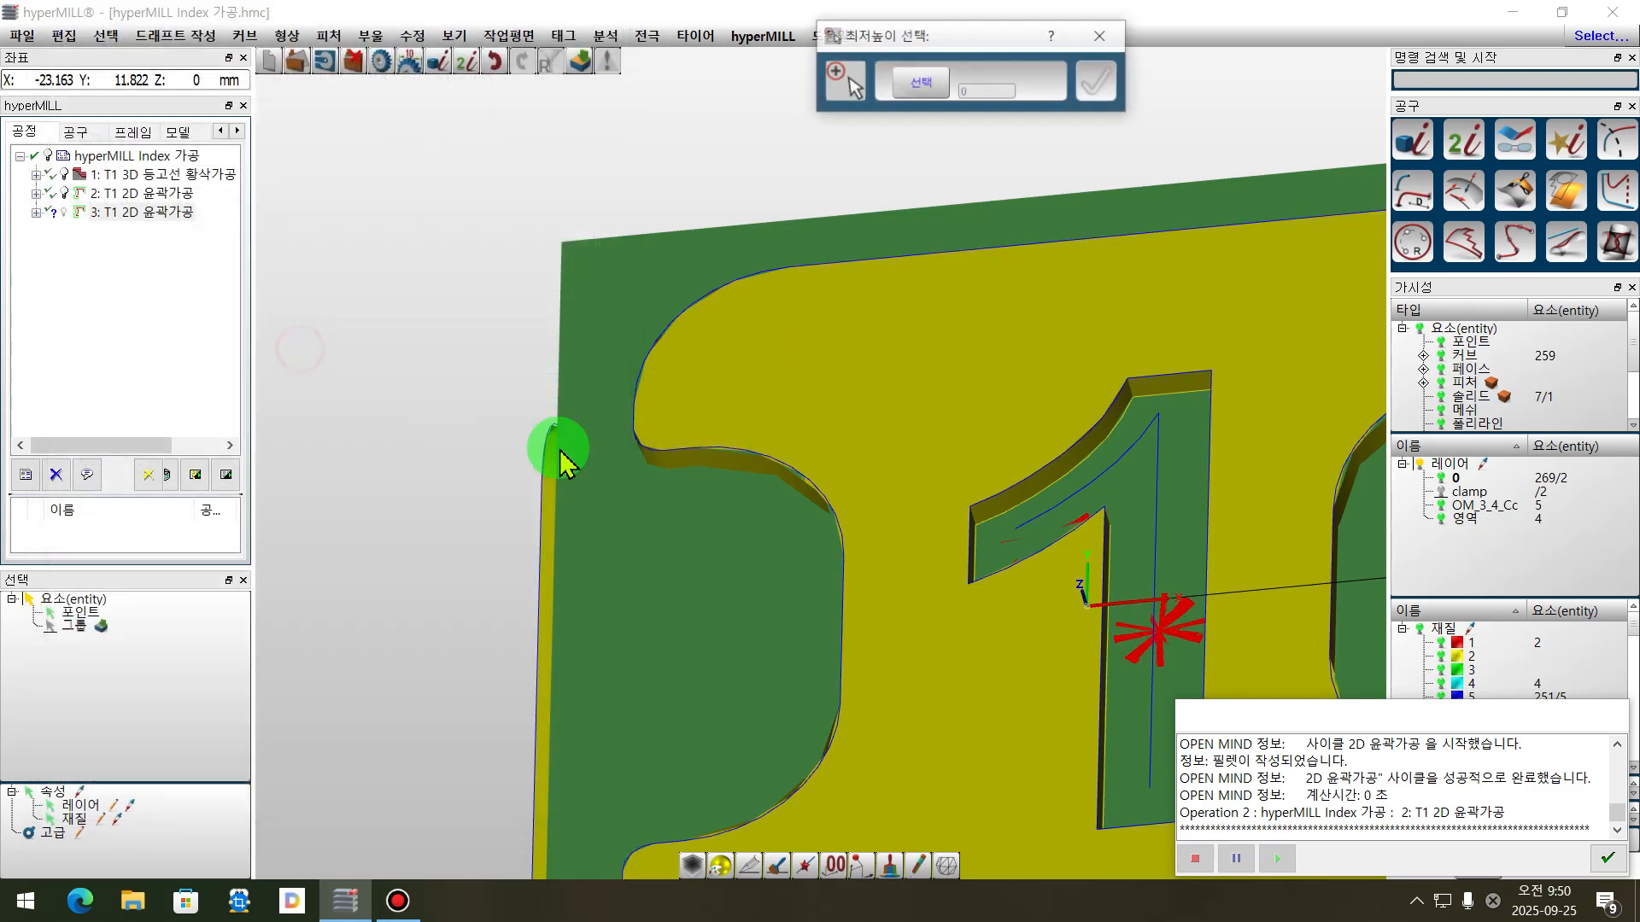
left_click(671, 469)
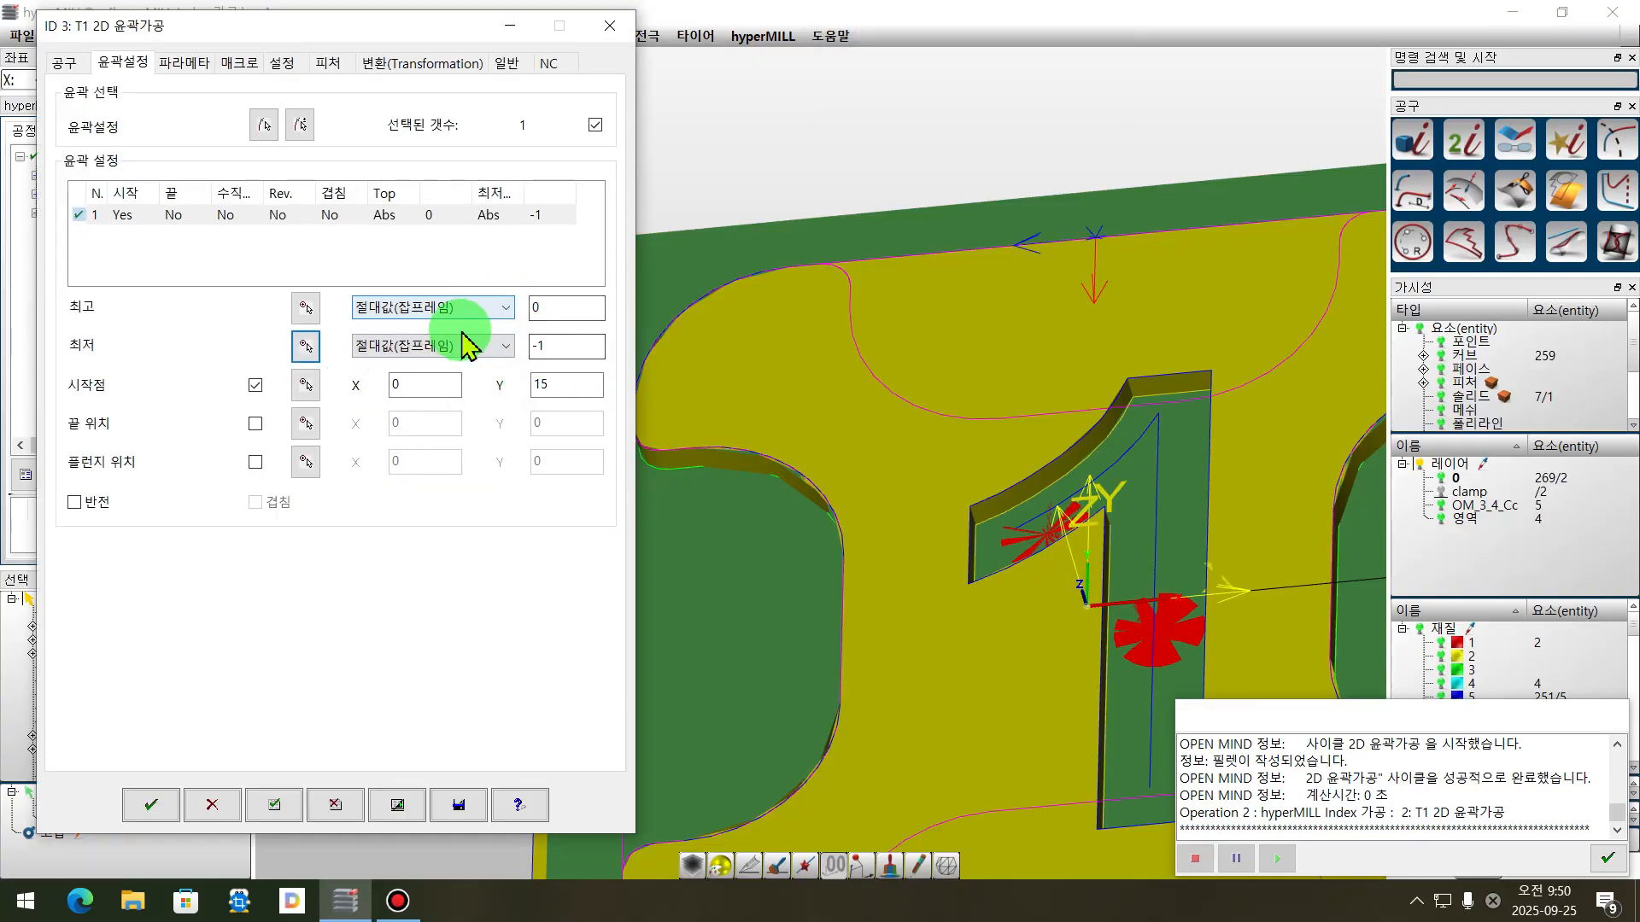
- Inspect the contour's direction arrows around number 1 and reverse the contour (반전) so machining runs outside the profile
scroll(908, 194, "down", 3)
middle_click_drag(1010, 242, 793, 352)
scroll(790, 345, "up", 1)
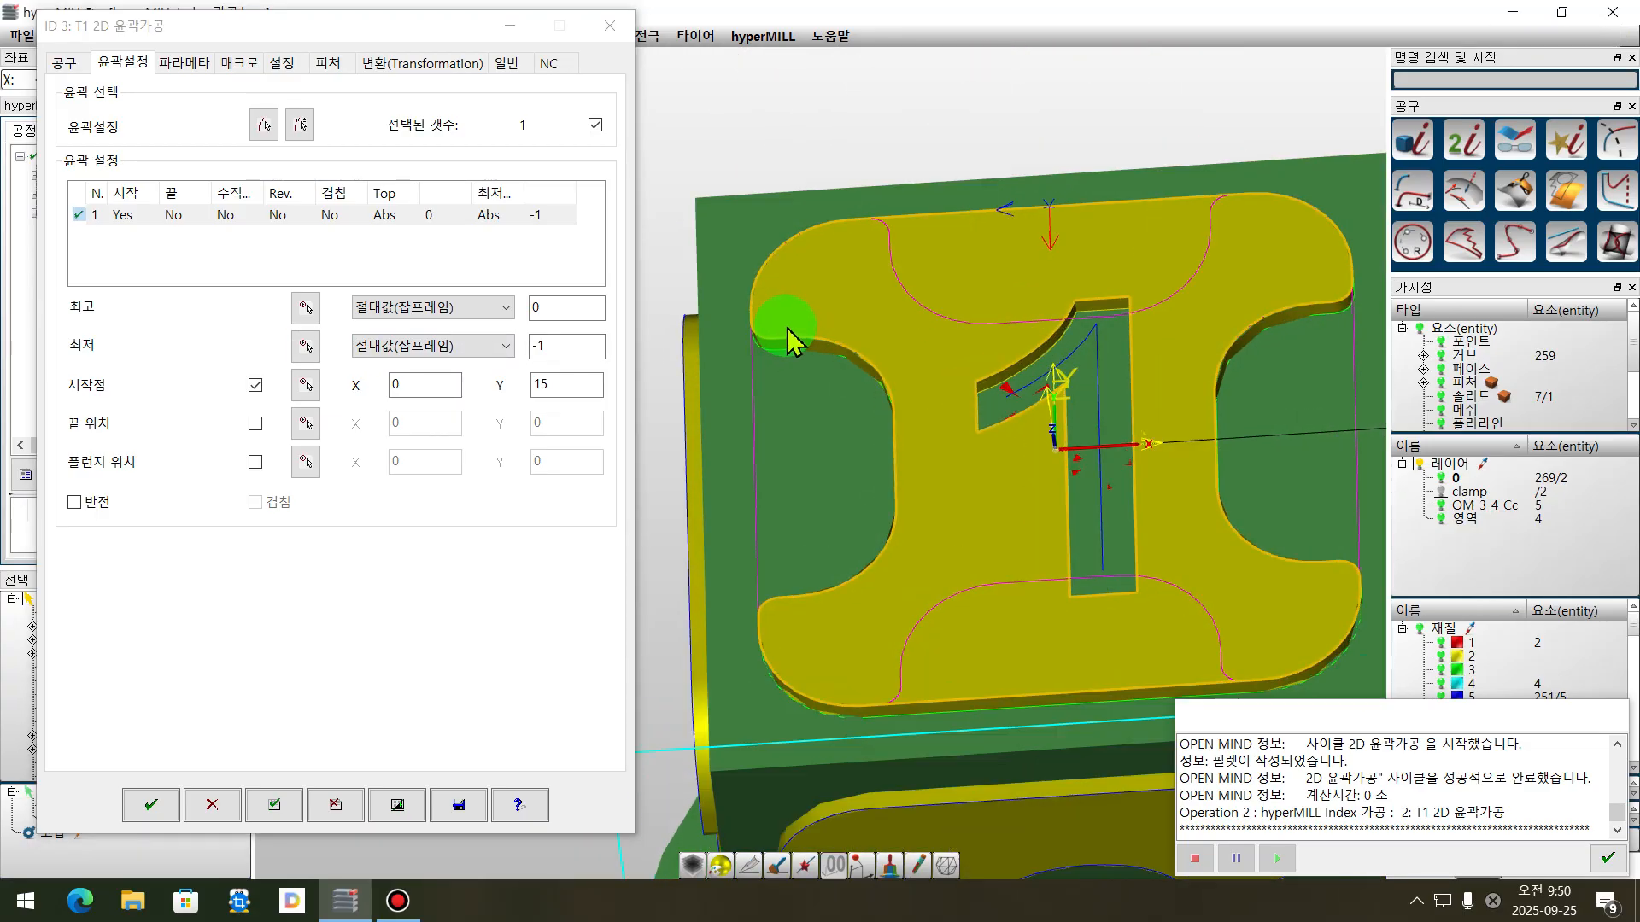
scroll(918, 274, "up", 2)
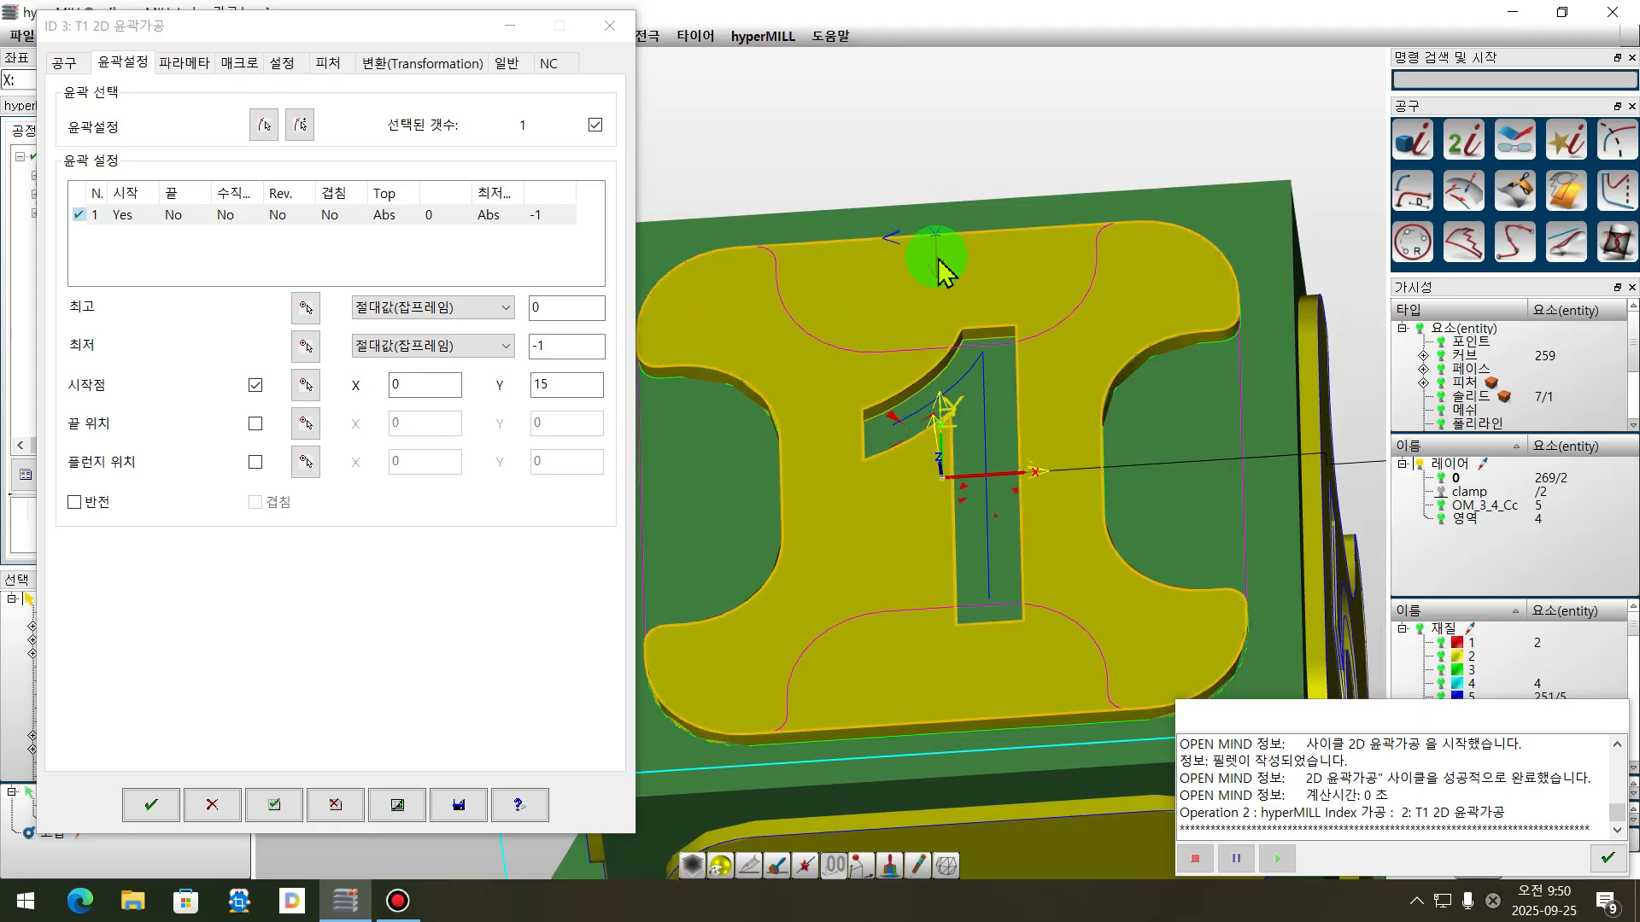
scroll(990, 299, "down", 4)
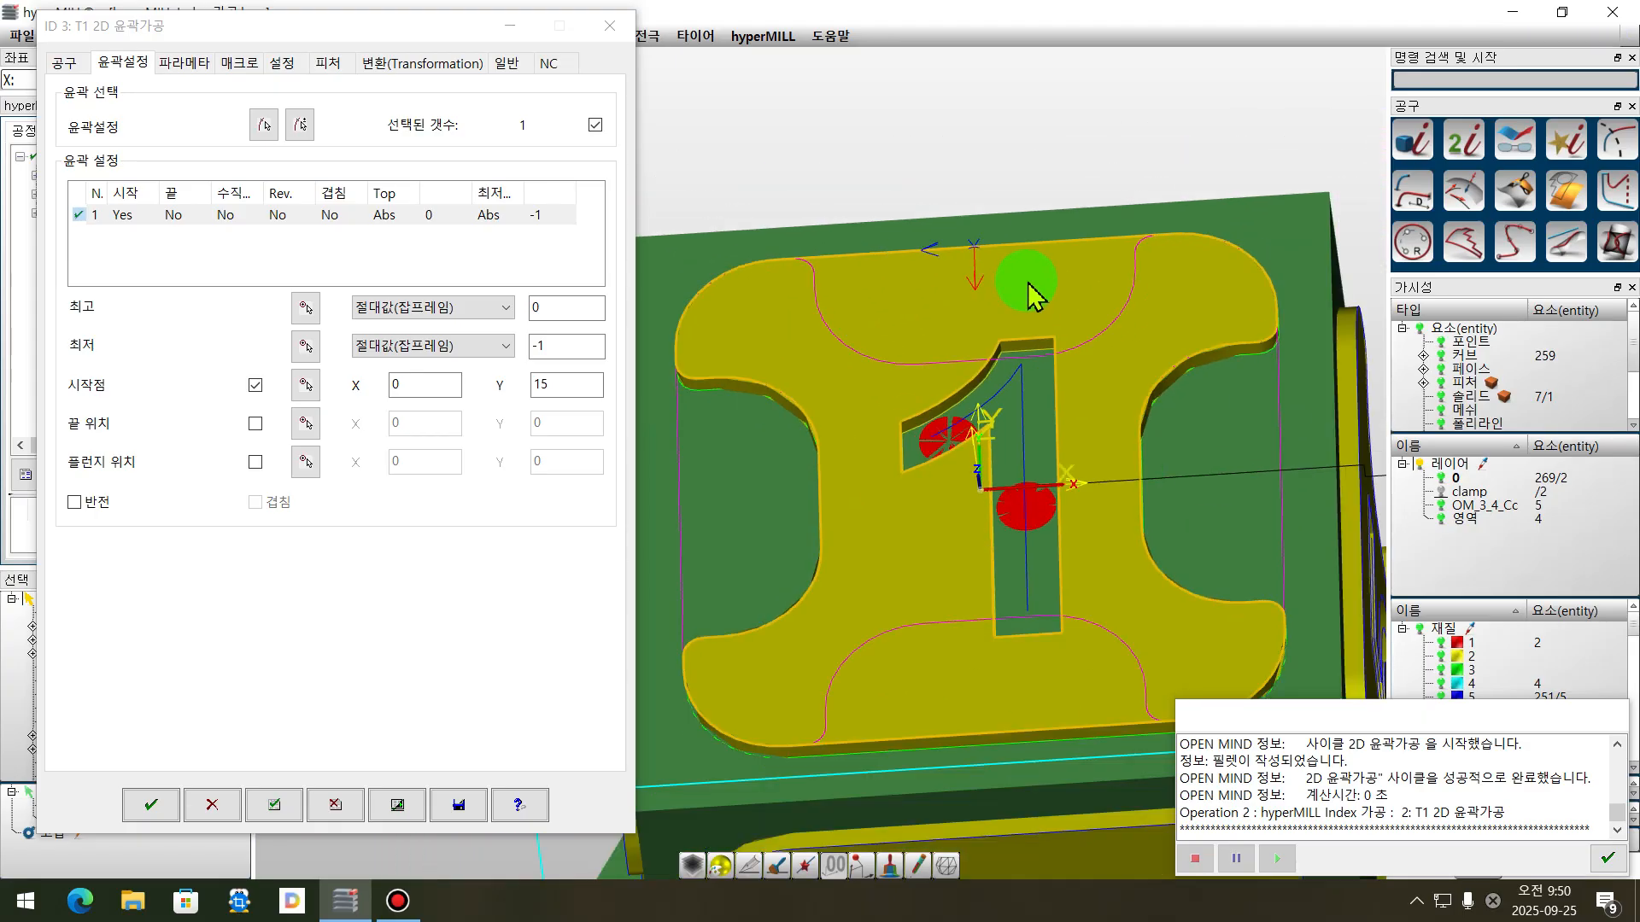
scroll(992, 289, "up", 2)
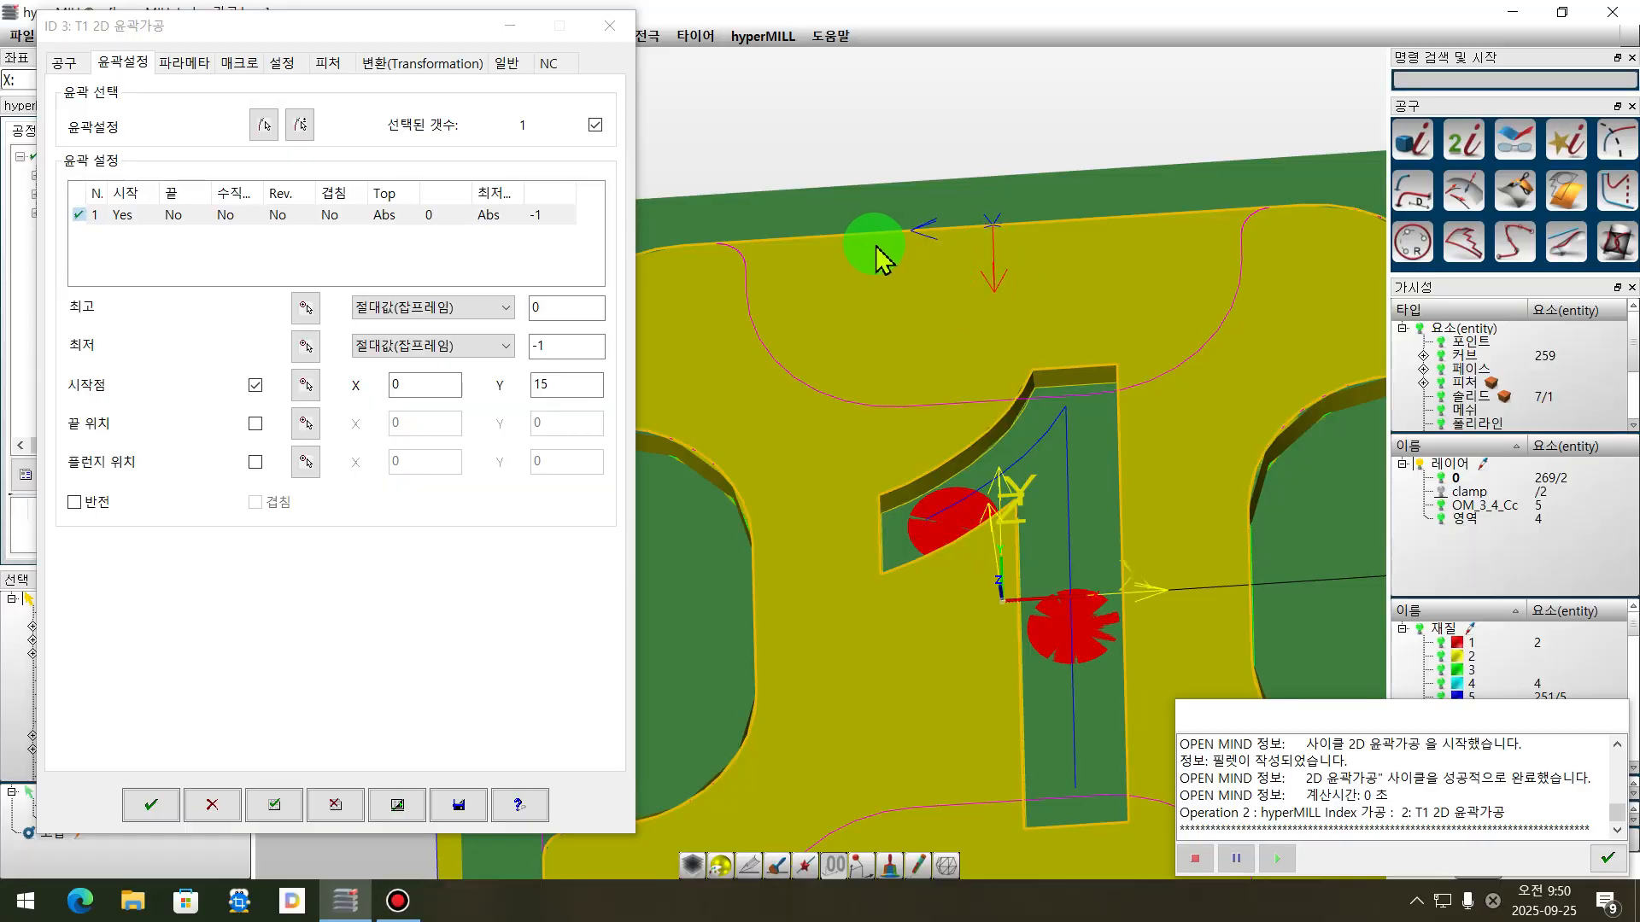
scroll(982, 261, "down", 3)
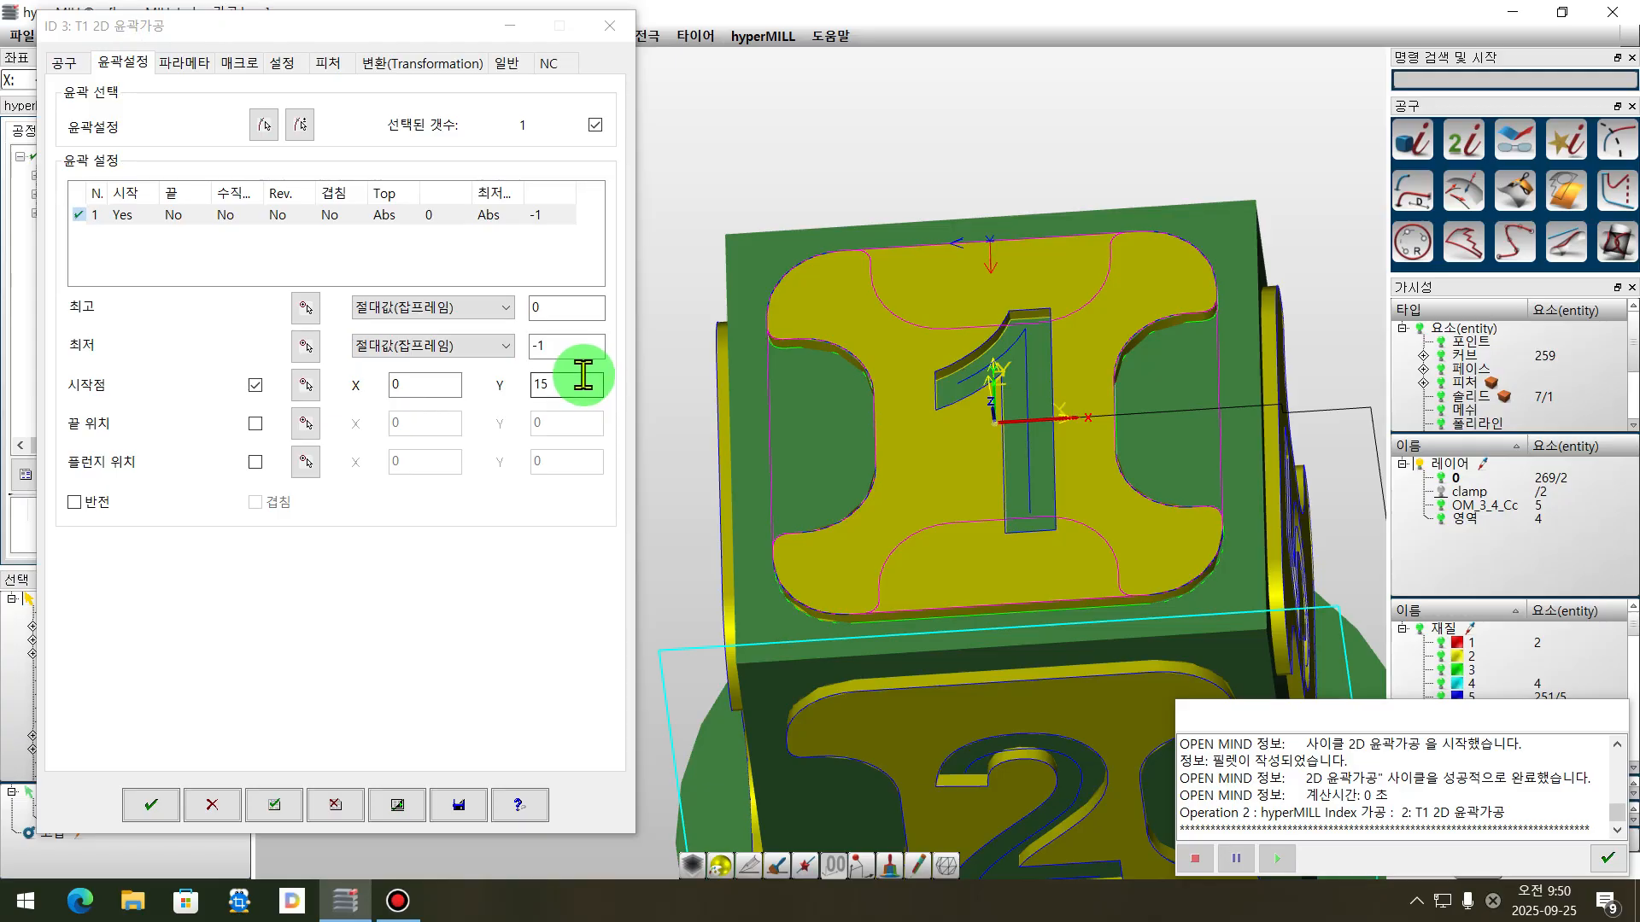
left_click(74, 503)
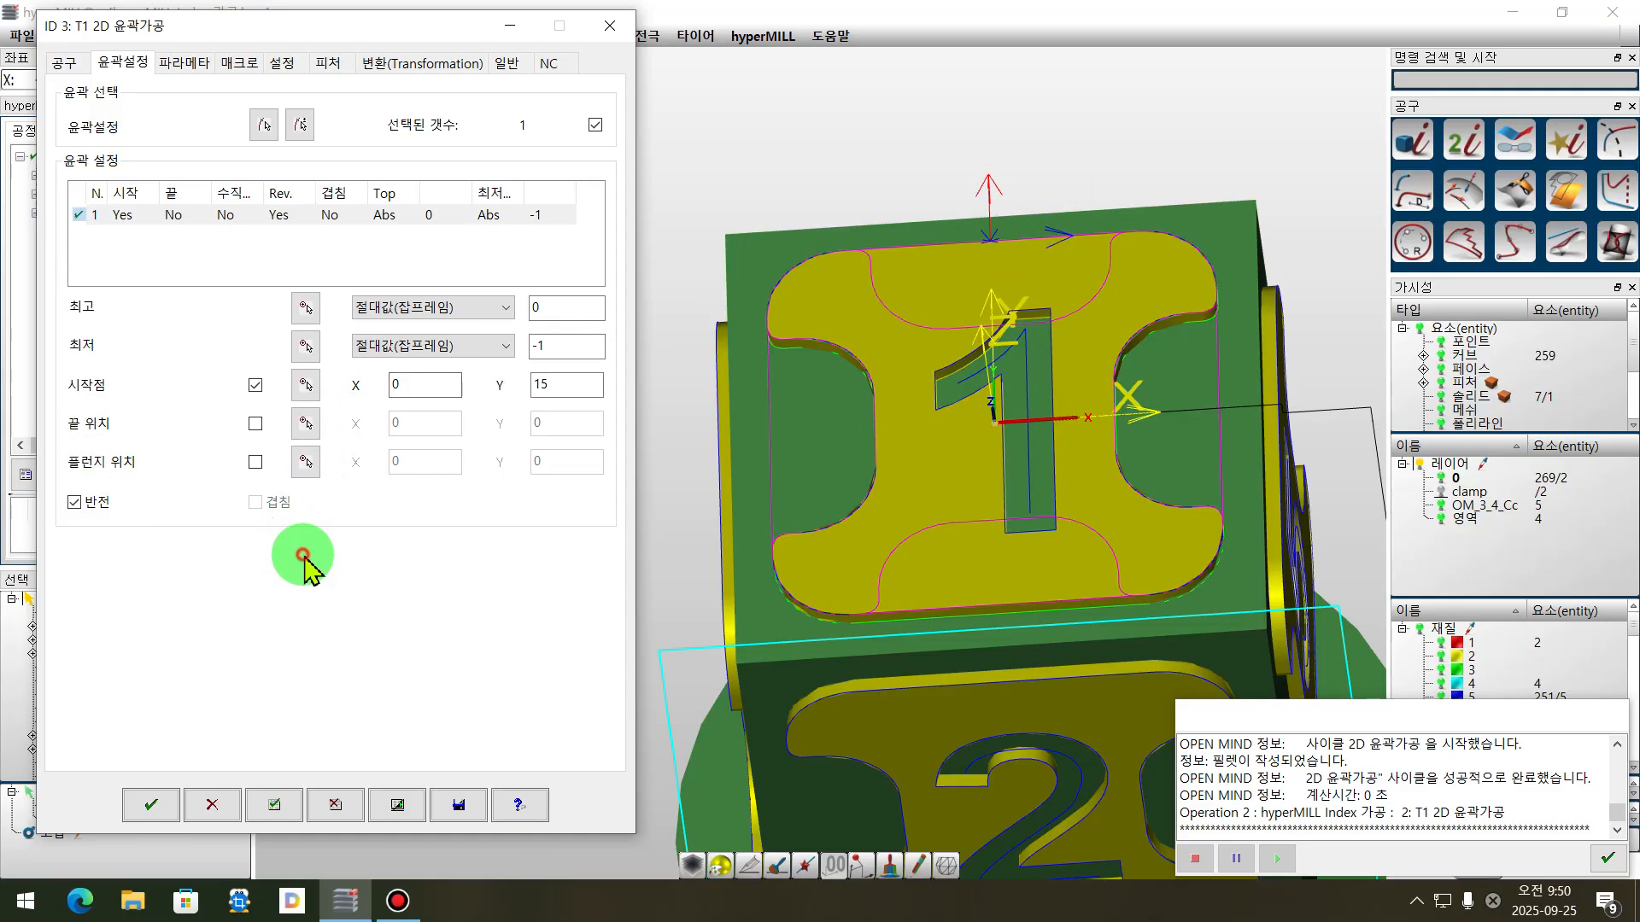
- Review the macro settings, deactivate the circular pattern transformation for operation 3, and calculate its toolpath
left_click(242, 64)
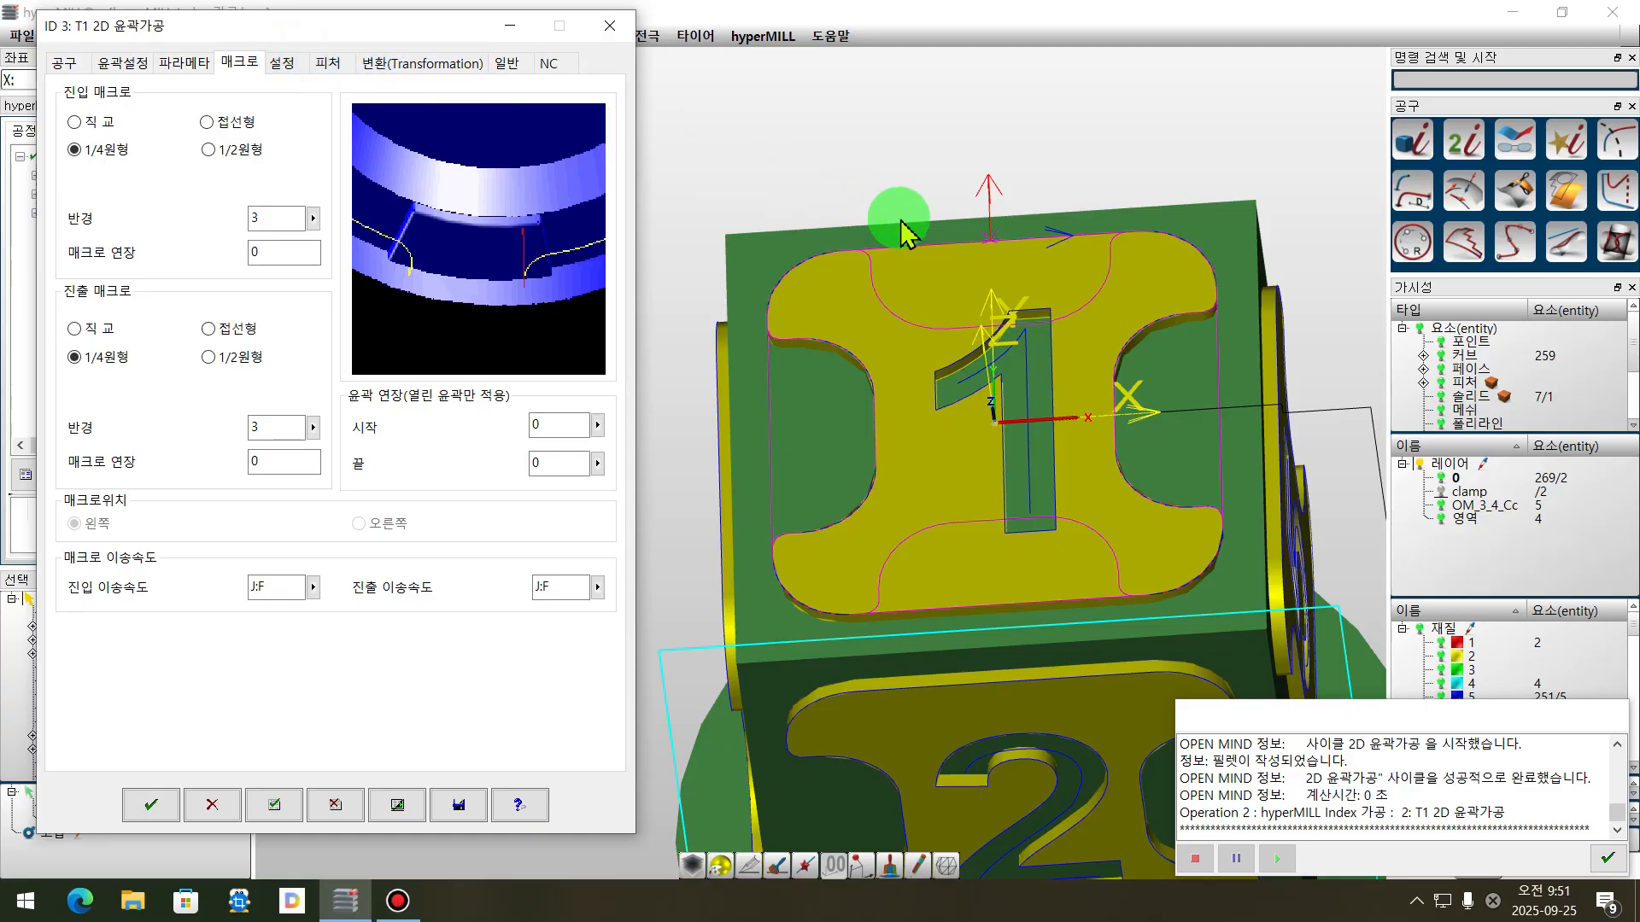
left_click(401, 63)
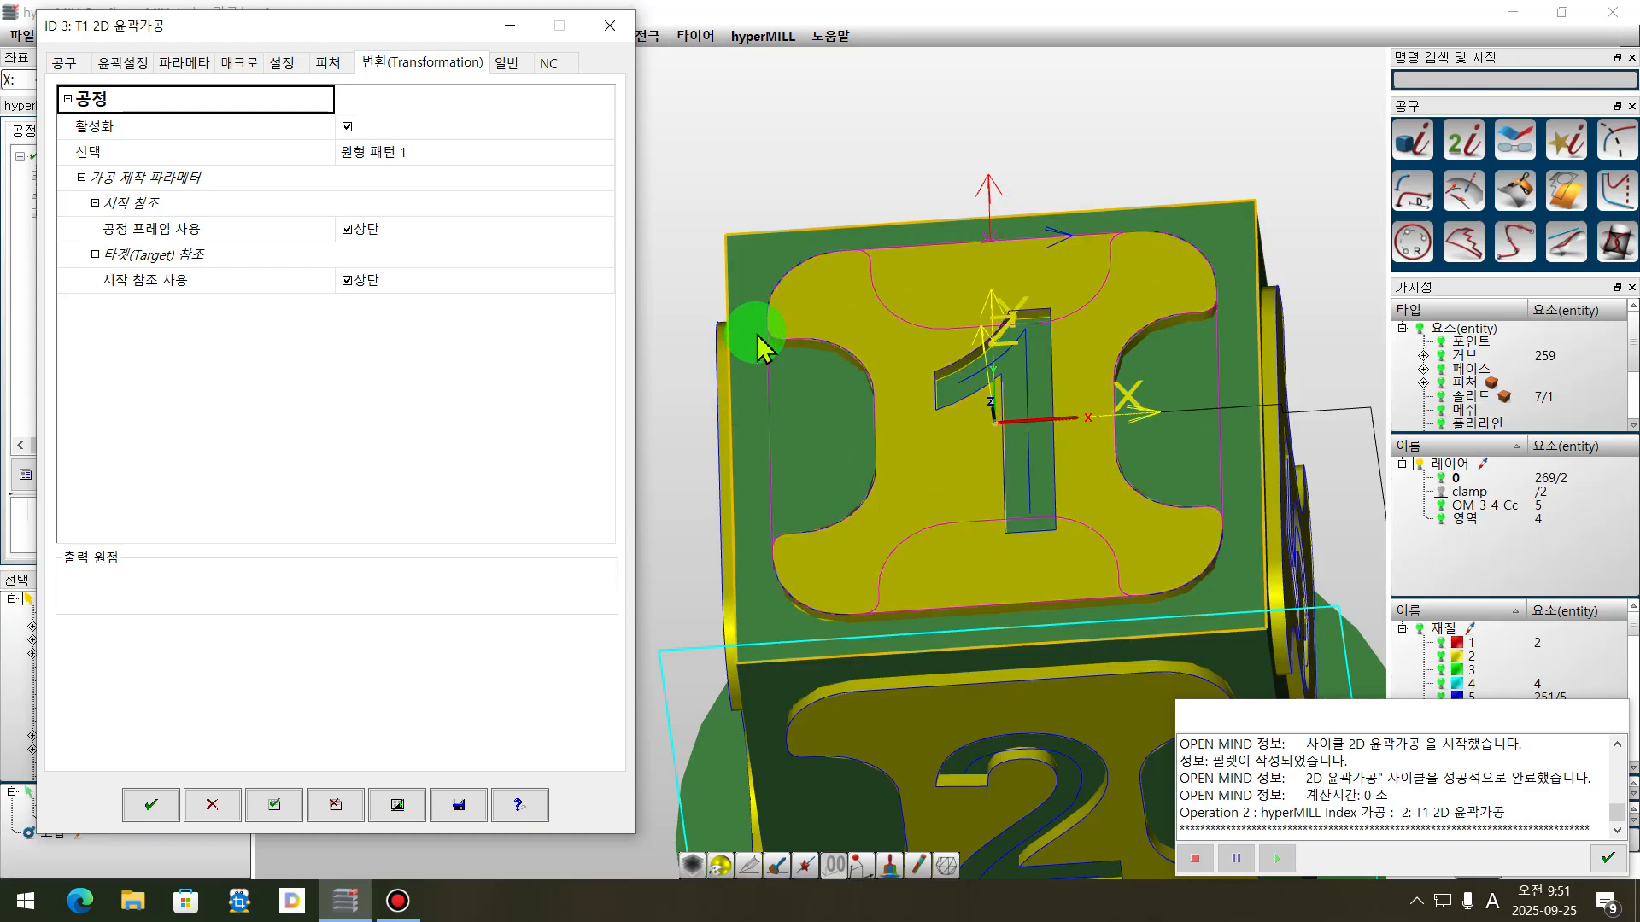
left_click(346, 128)
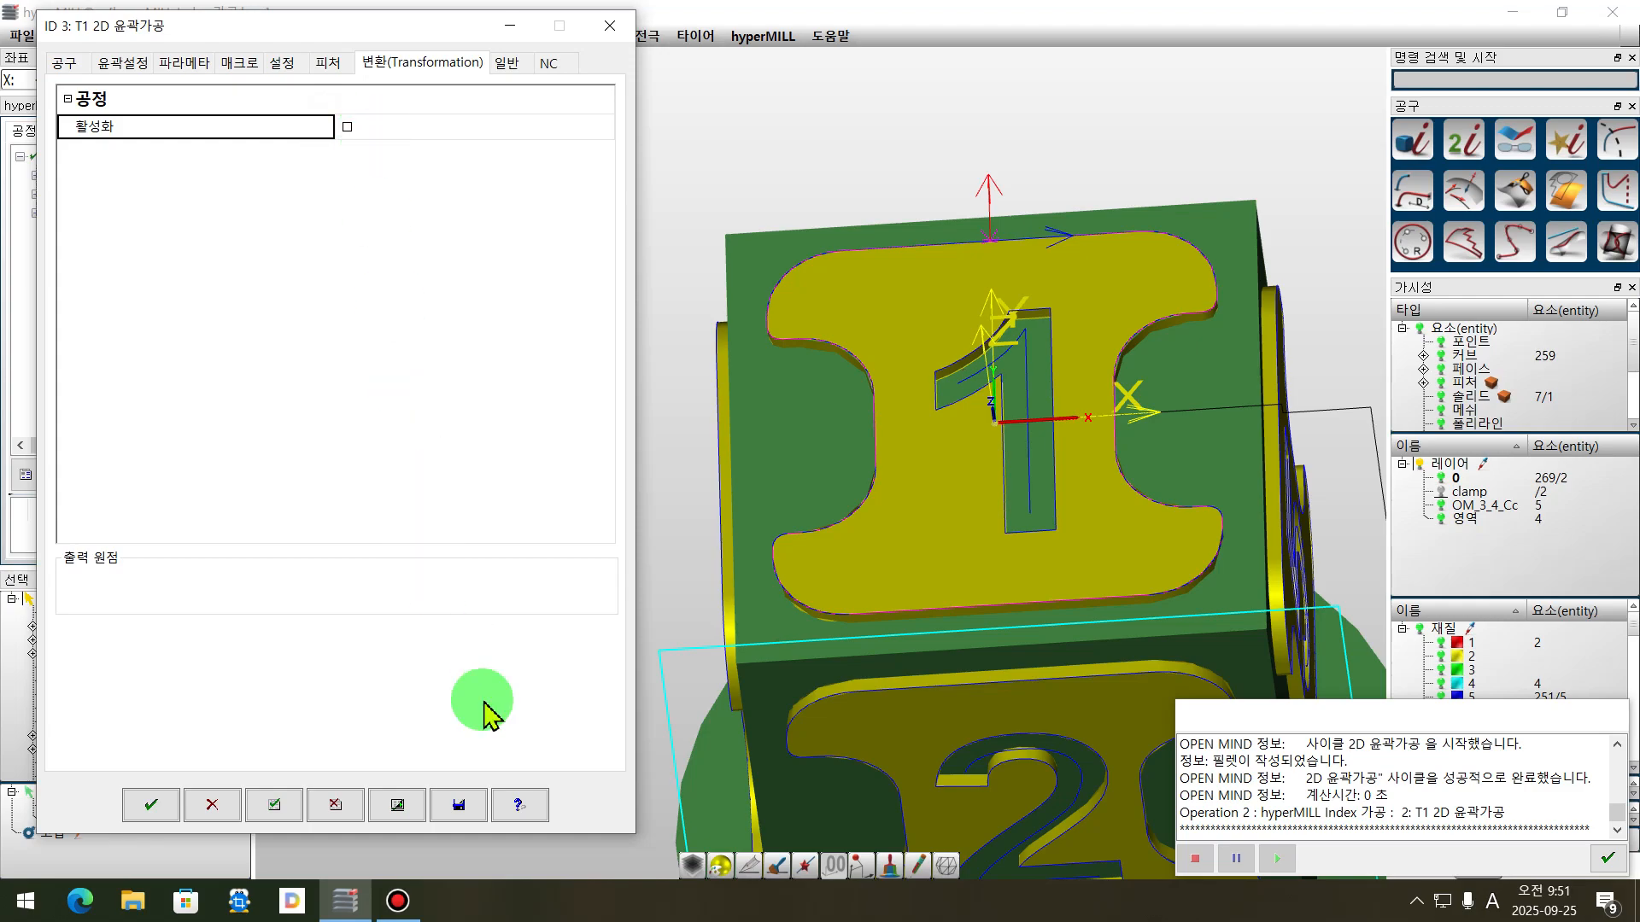
left_click(397, 812)
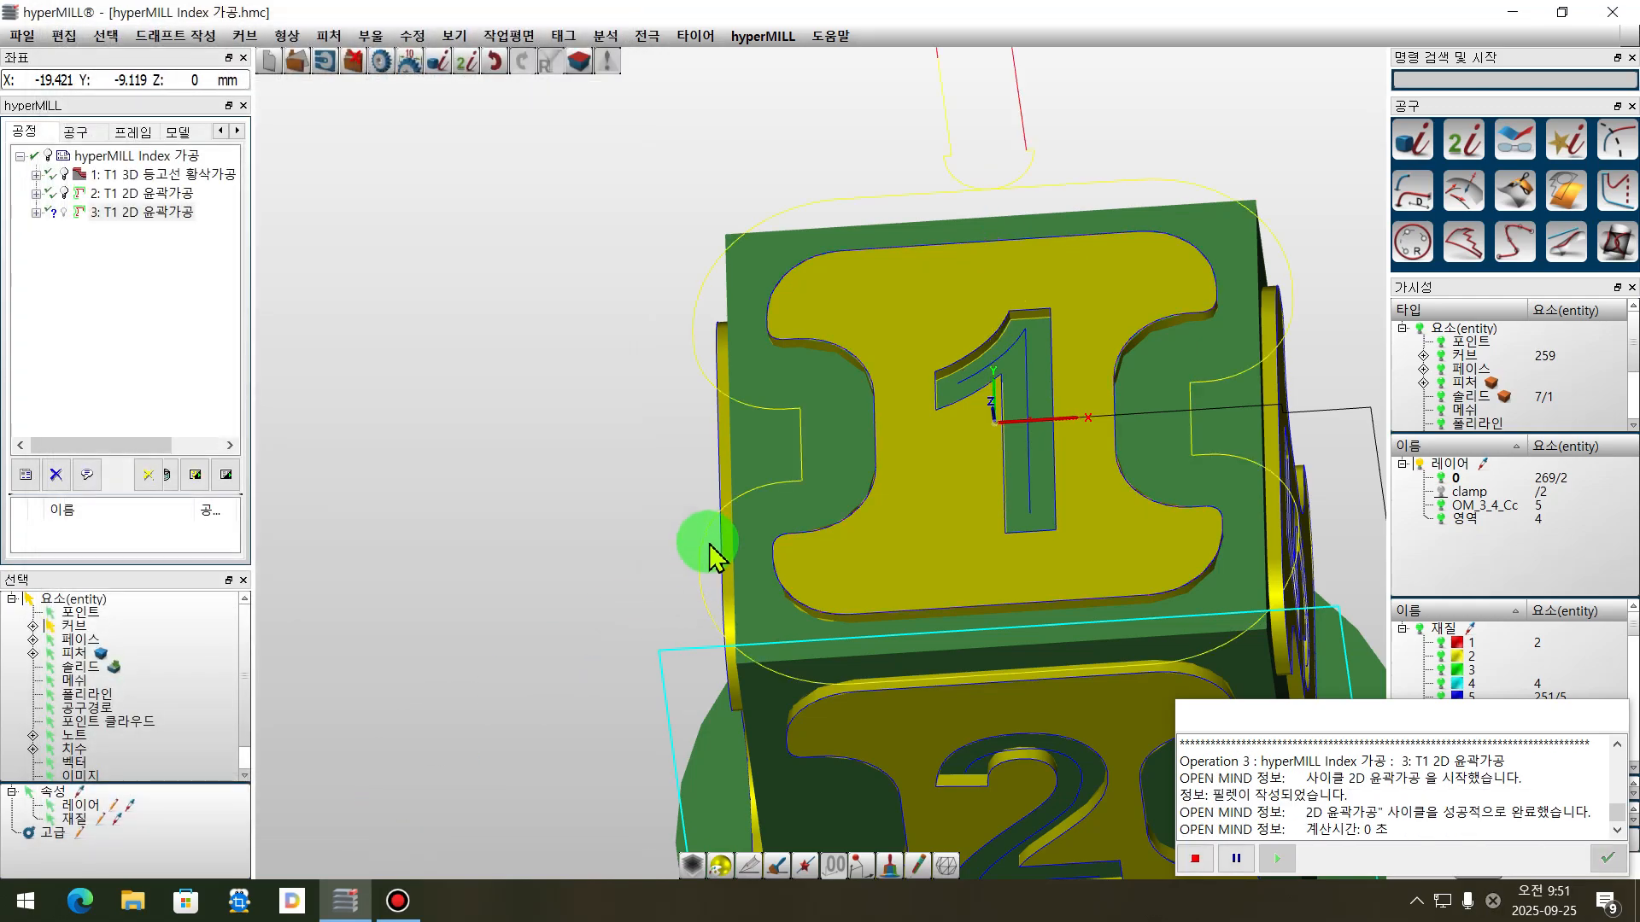
- Run the internal simulation of operation 3 and rewind it to a cutting position along the end-face profile
scroll(743, 555, "down", 3)
middle_click_drag(1067, 653, 1030, 614)
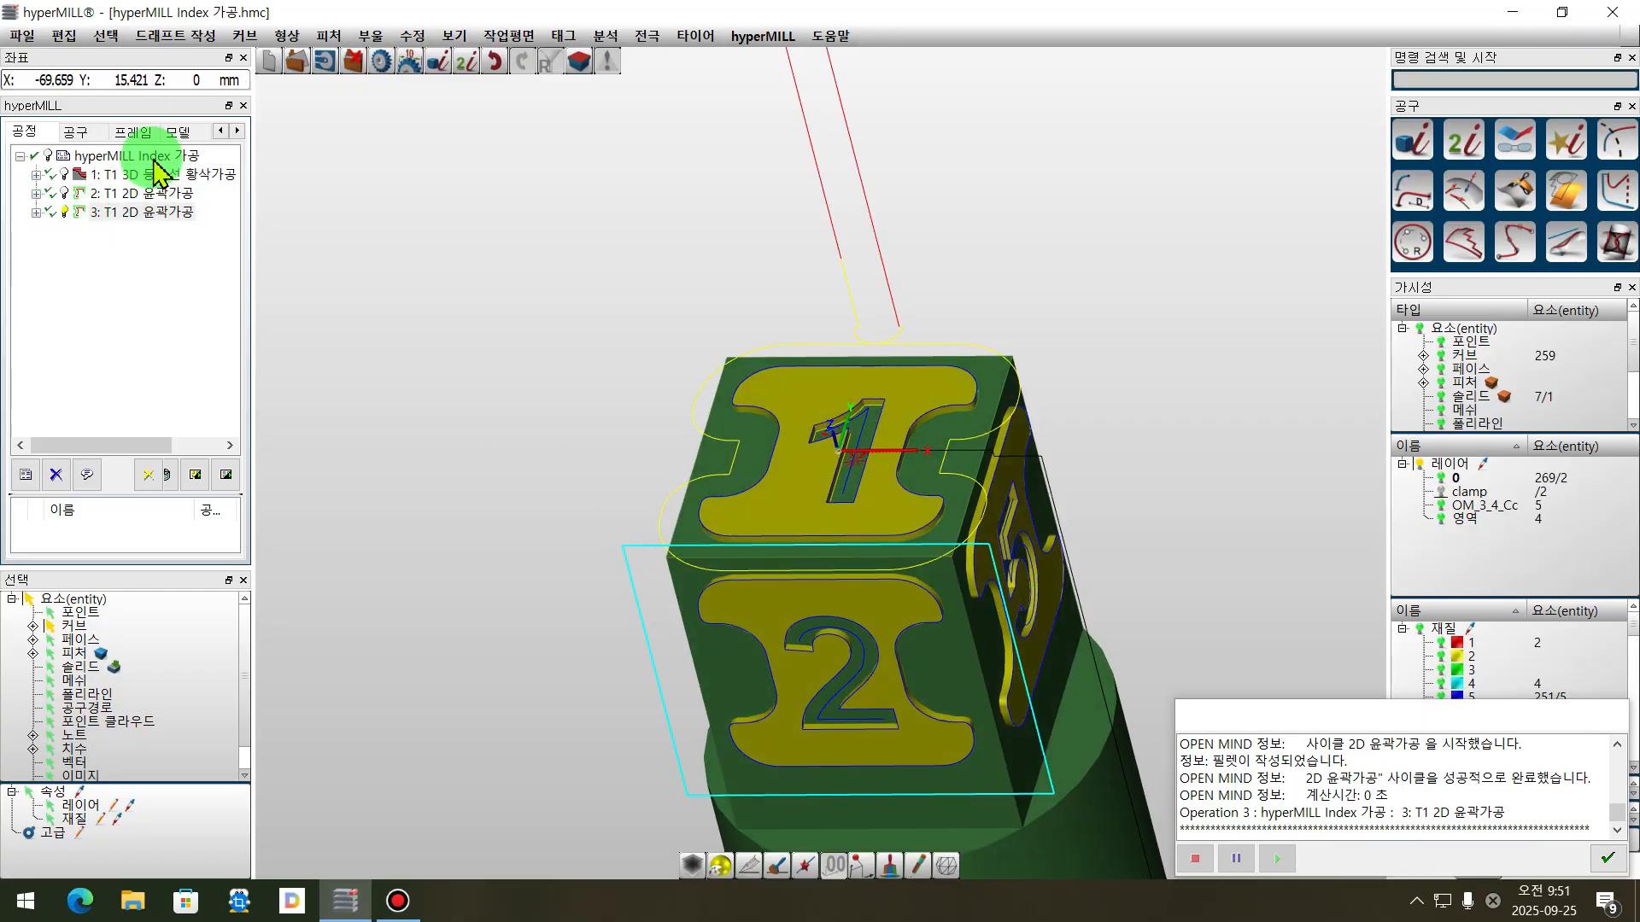
right_click(150, 216)
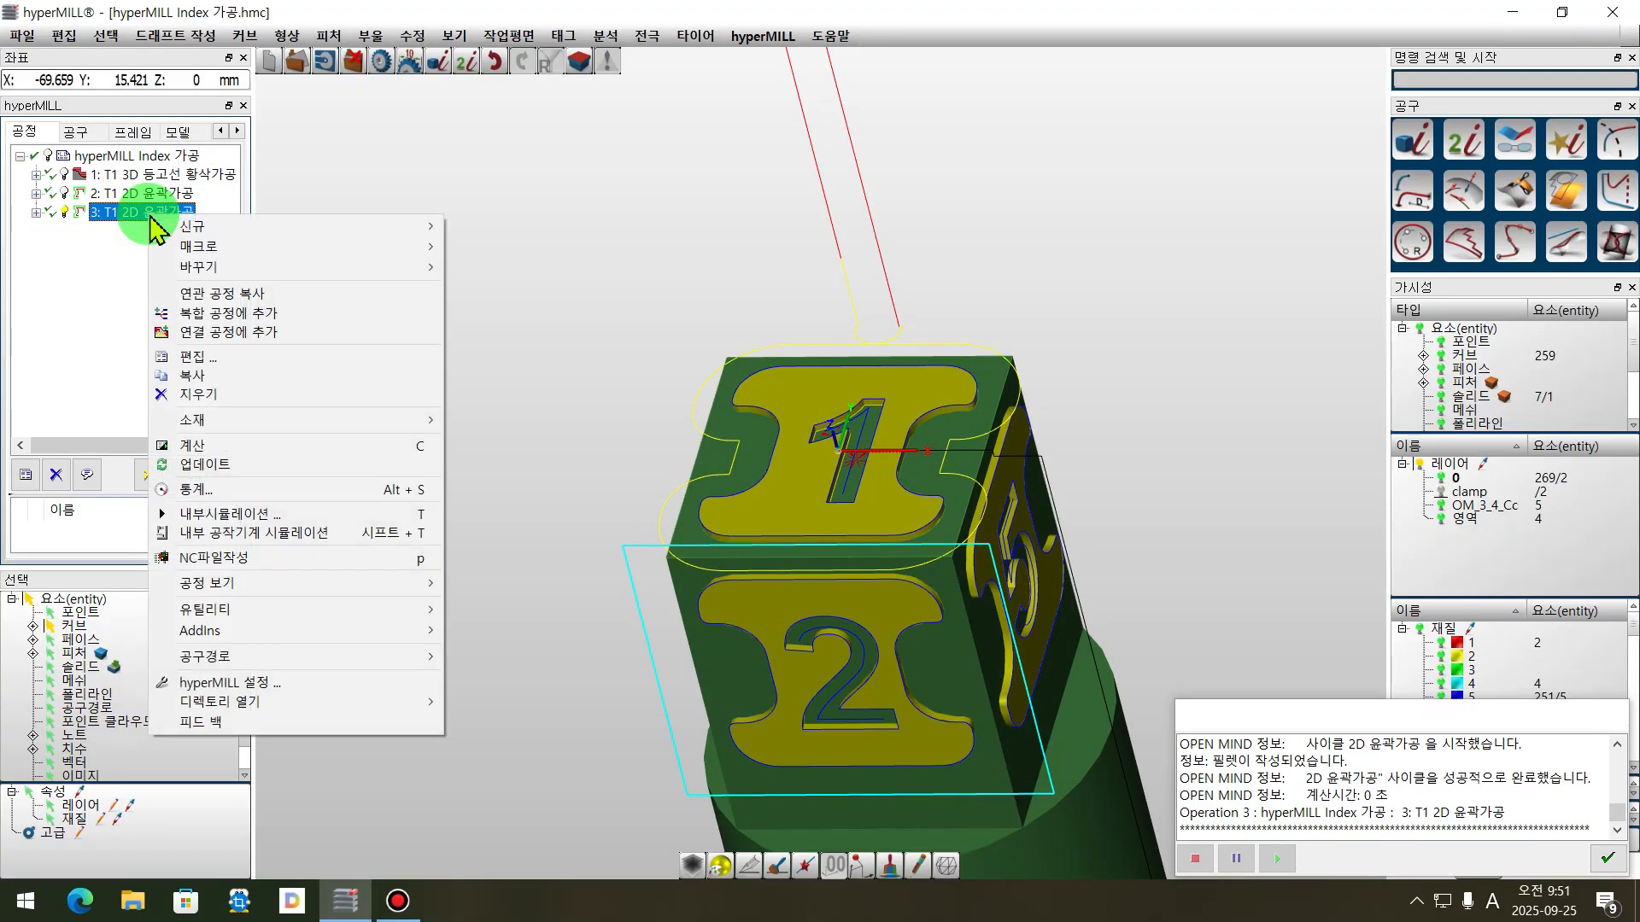
left_click(263, 515)
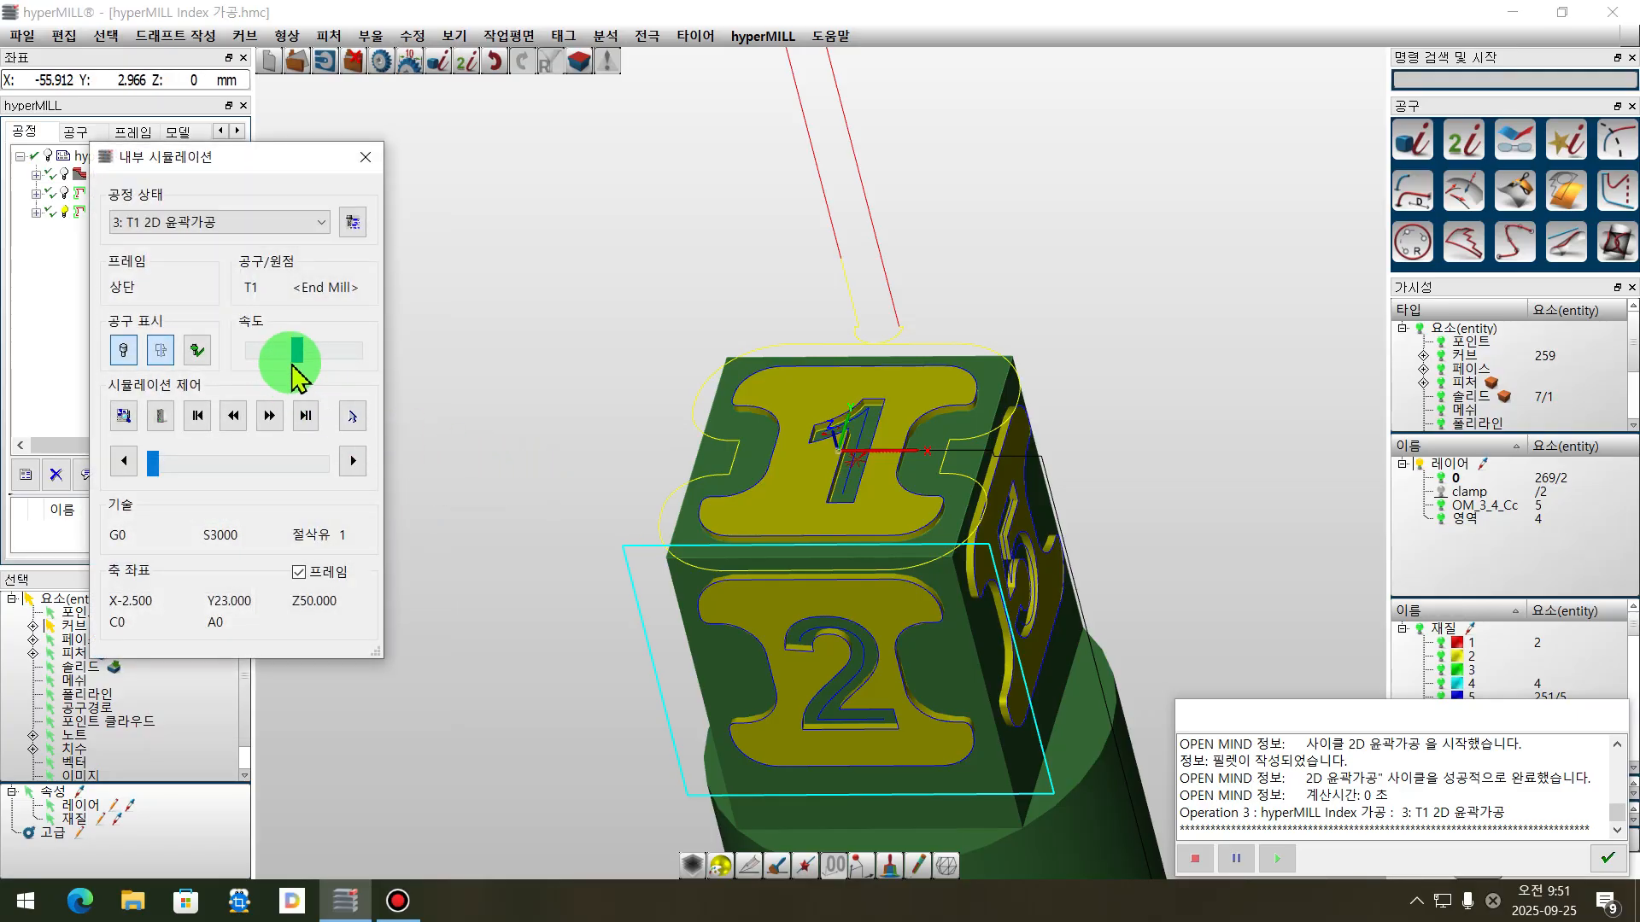
left_click(268, 417)
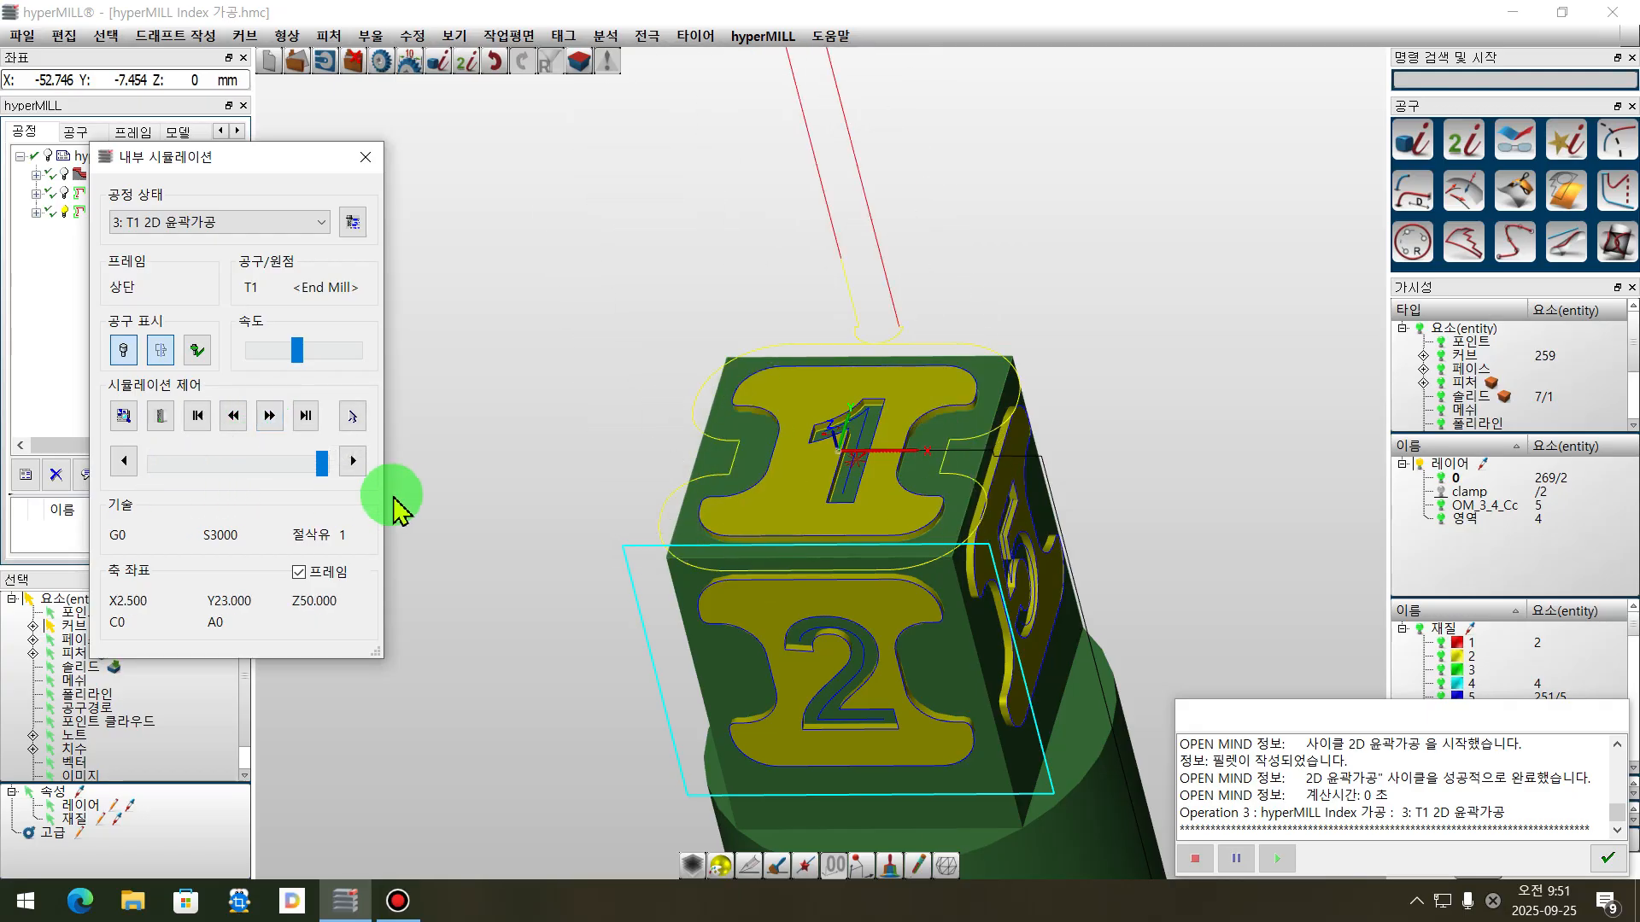
left_click_drag(325, 466, 285, 505)
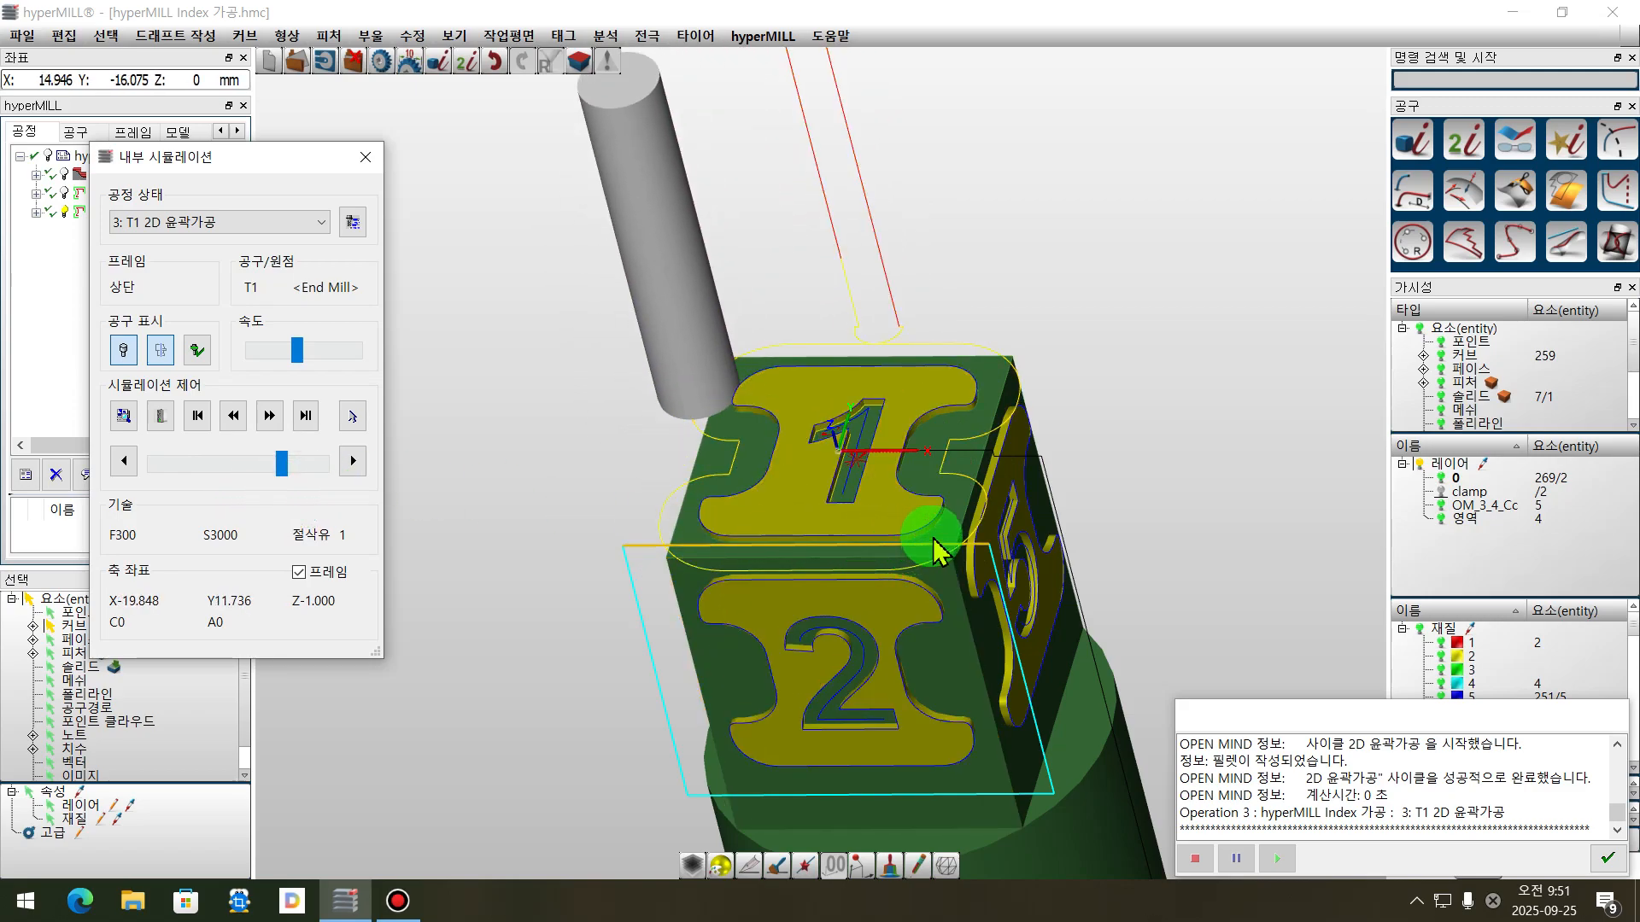
- Examine the end-face toolpath and the recess of number 1 from several angles, and close the simulation
middle_click_drag(1065, 377, 888, 540)
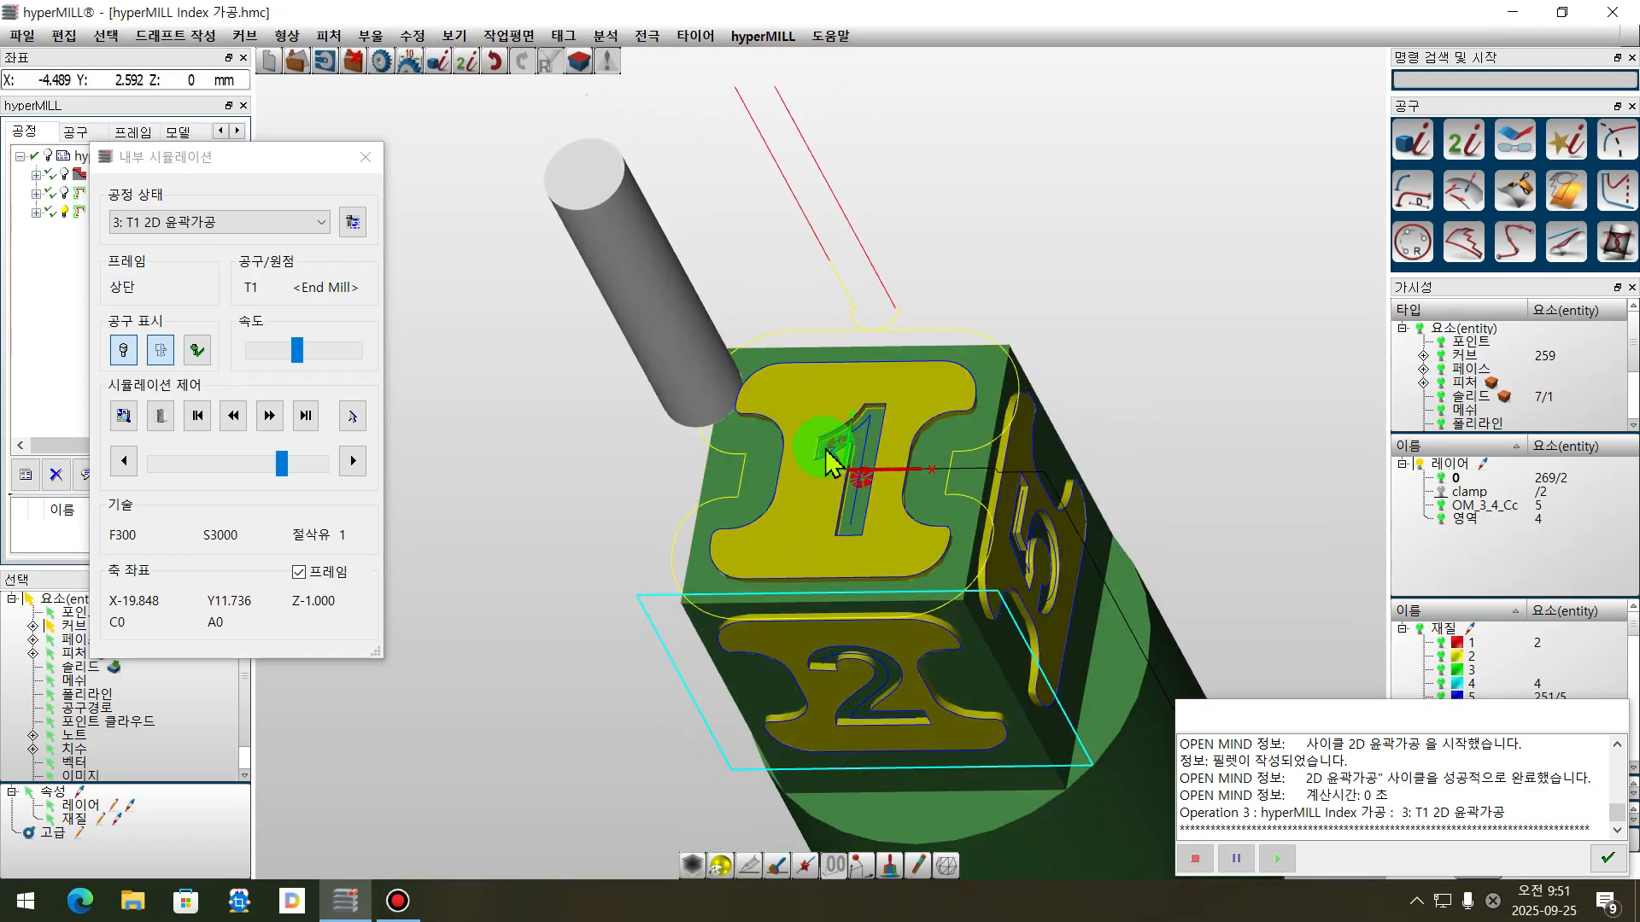
scroll(844, 459, "up", 6)
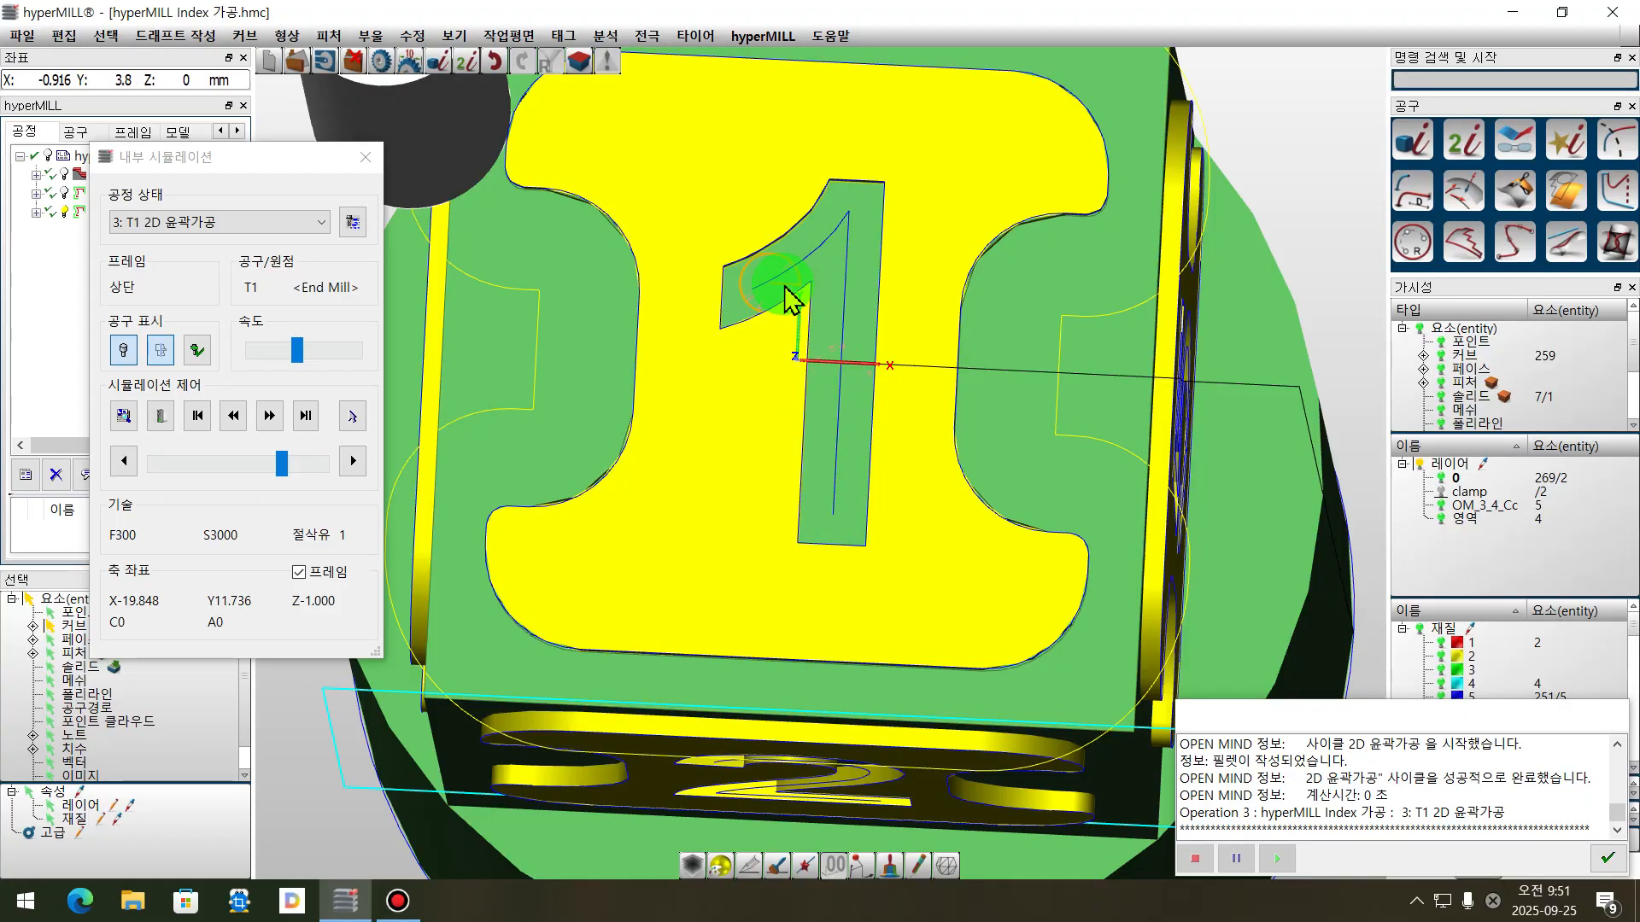
right_click_drag(859, 486, 825, 363)
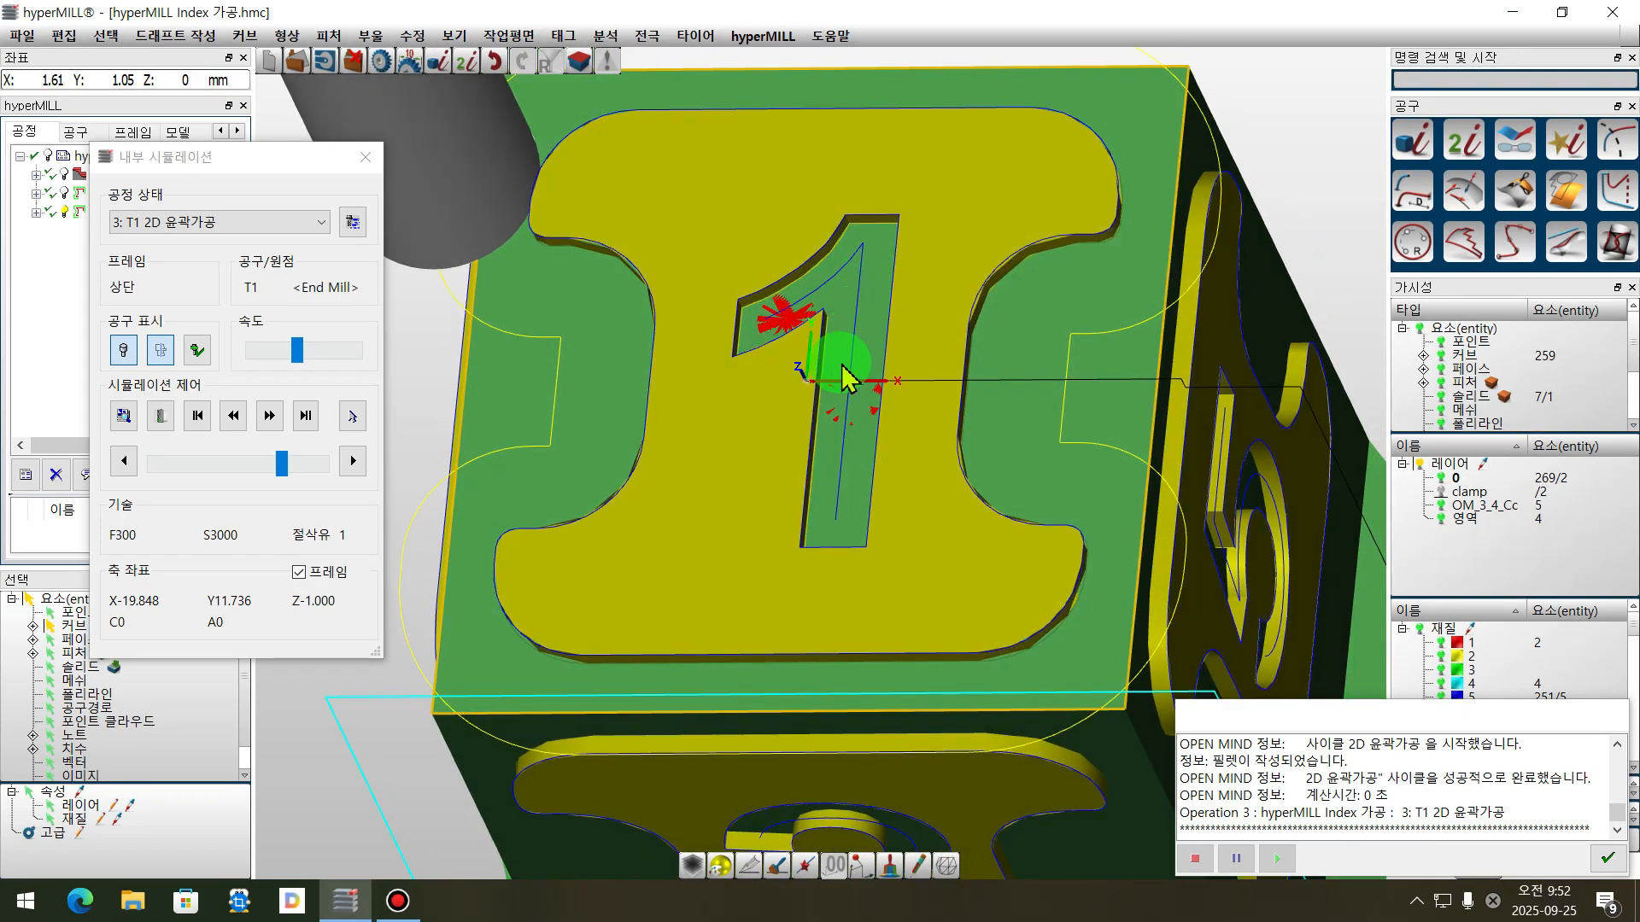
scroll(841, 346, "down", 3)
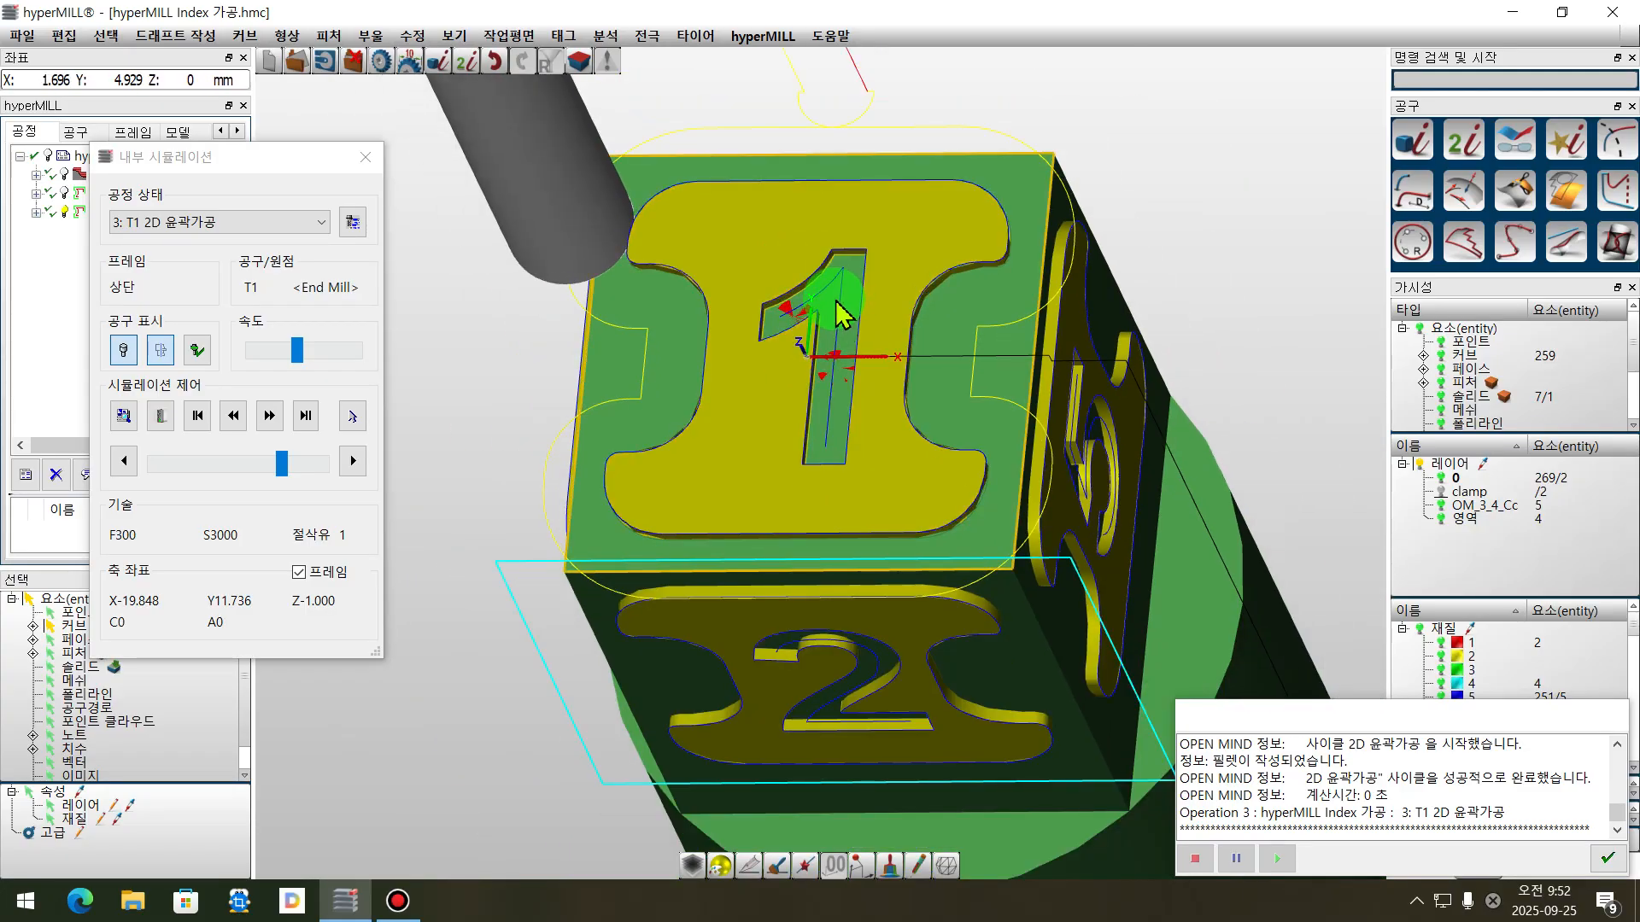
left_click(355, 163)
left_click(372, 160)
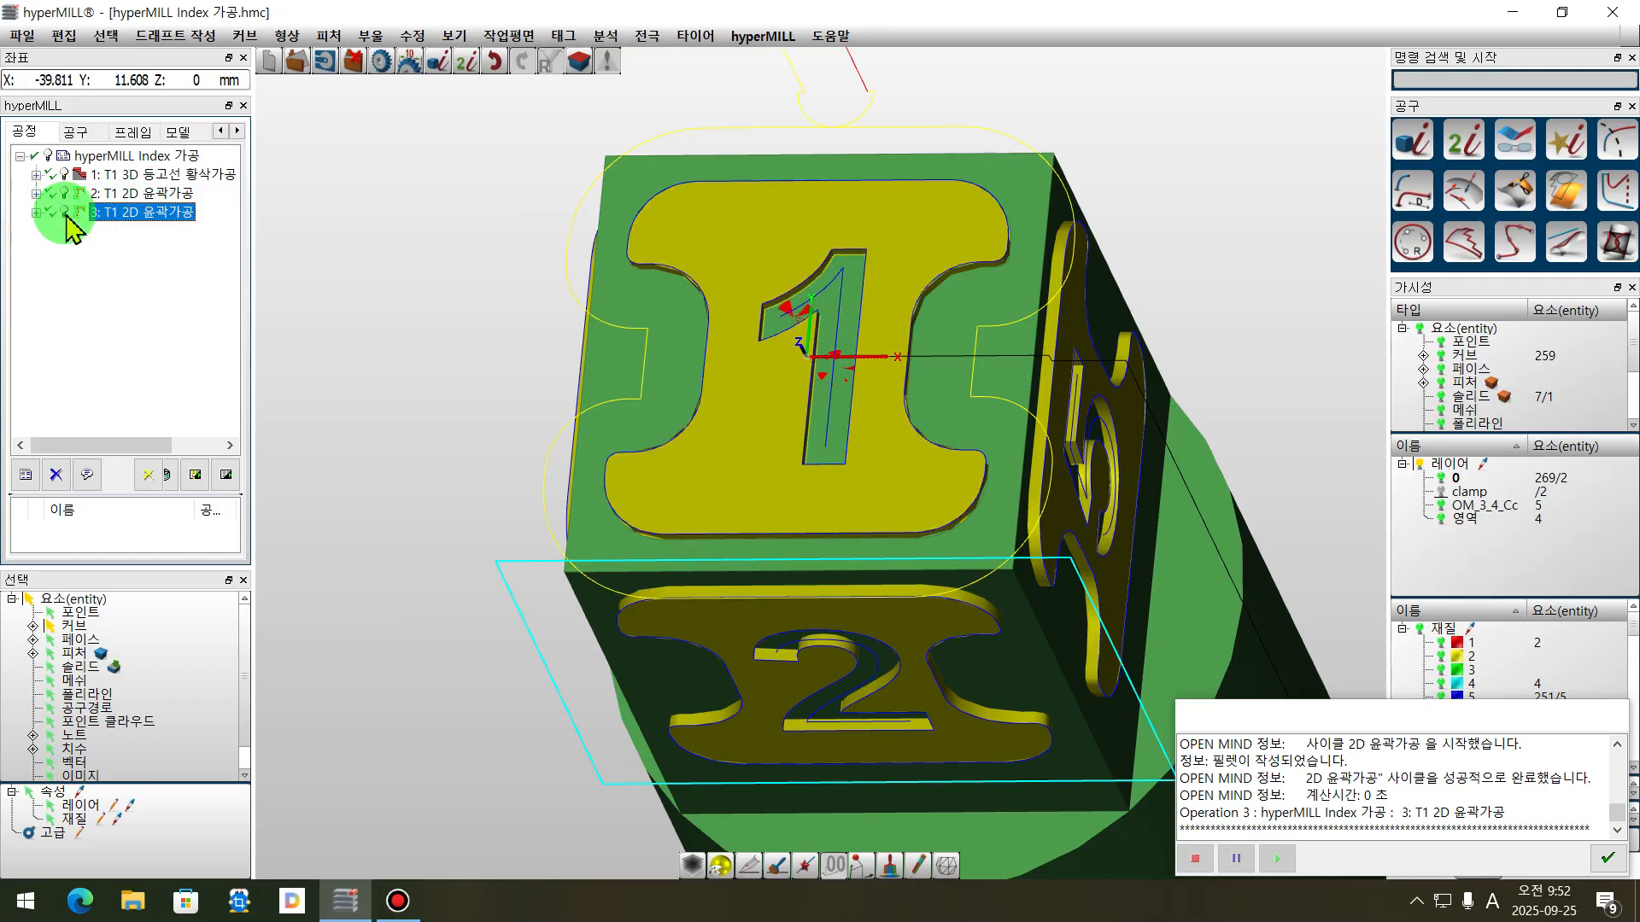
- Hide the toolpath of operation 3 and look over the faces with numbers 1 and 2
middle_click_drag(714, 311, 803, 256)
left_click(801, 250)
right_click(802, 250)
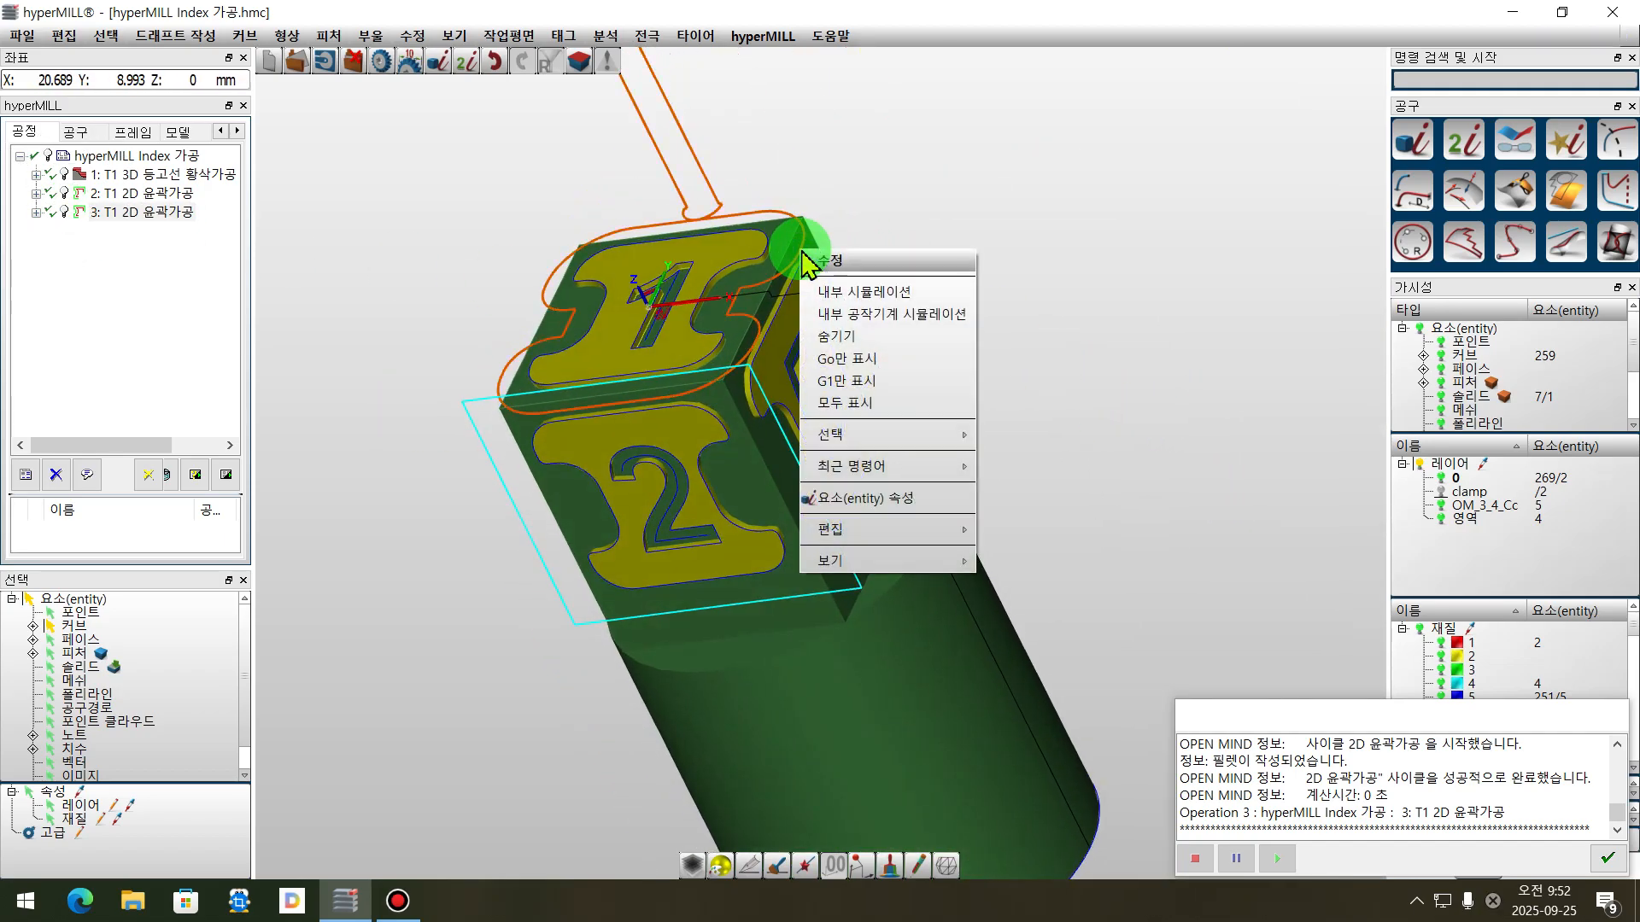
left_click(852, 340)
scroll(677, 367, "up", 5)
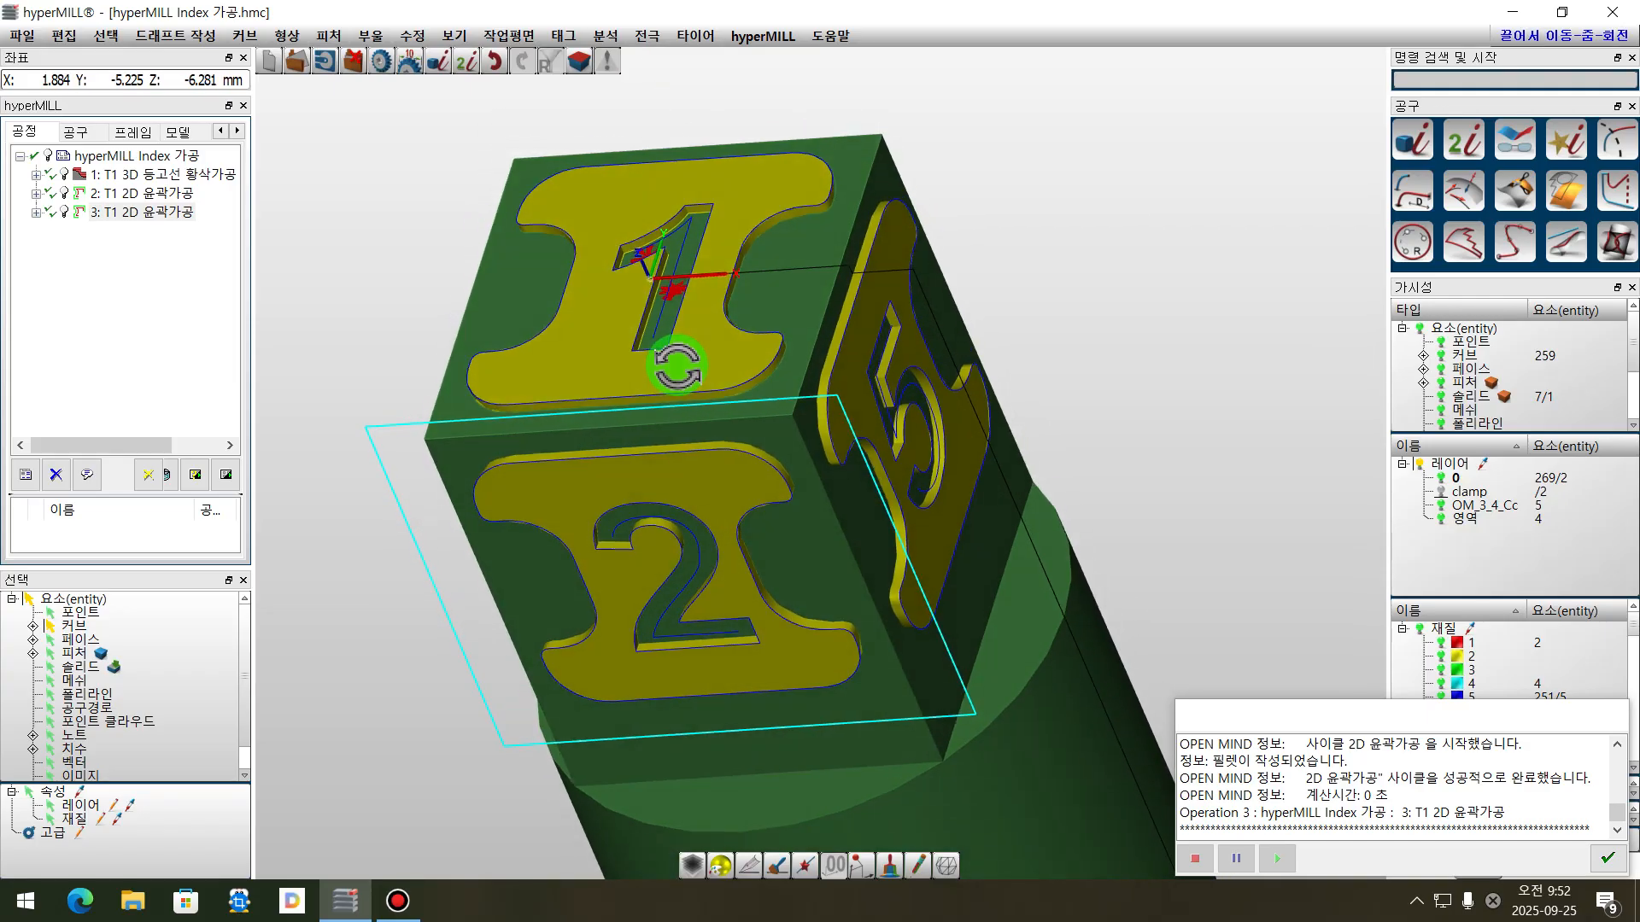
middle_click_drag(678, 367, 671, 299)
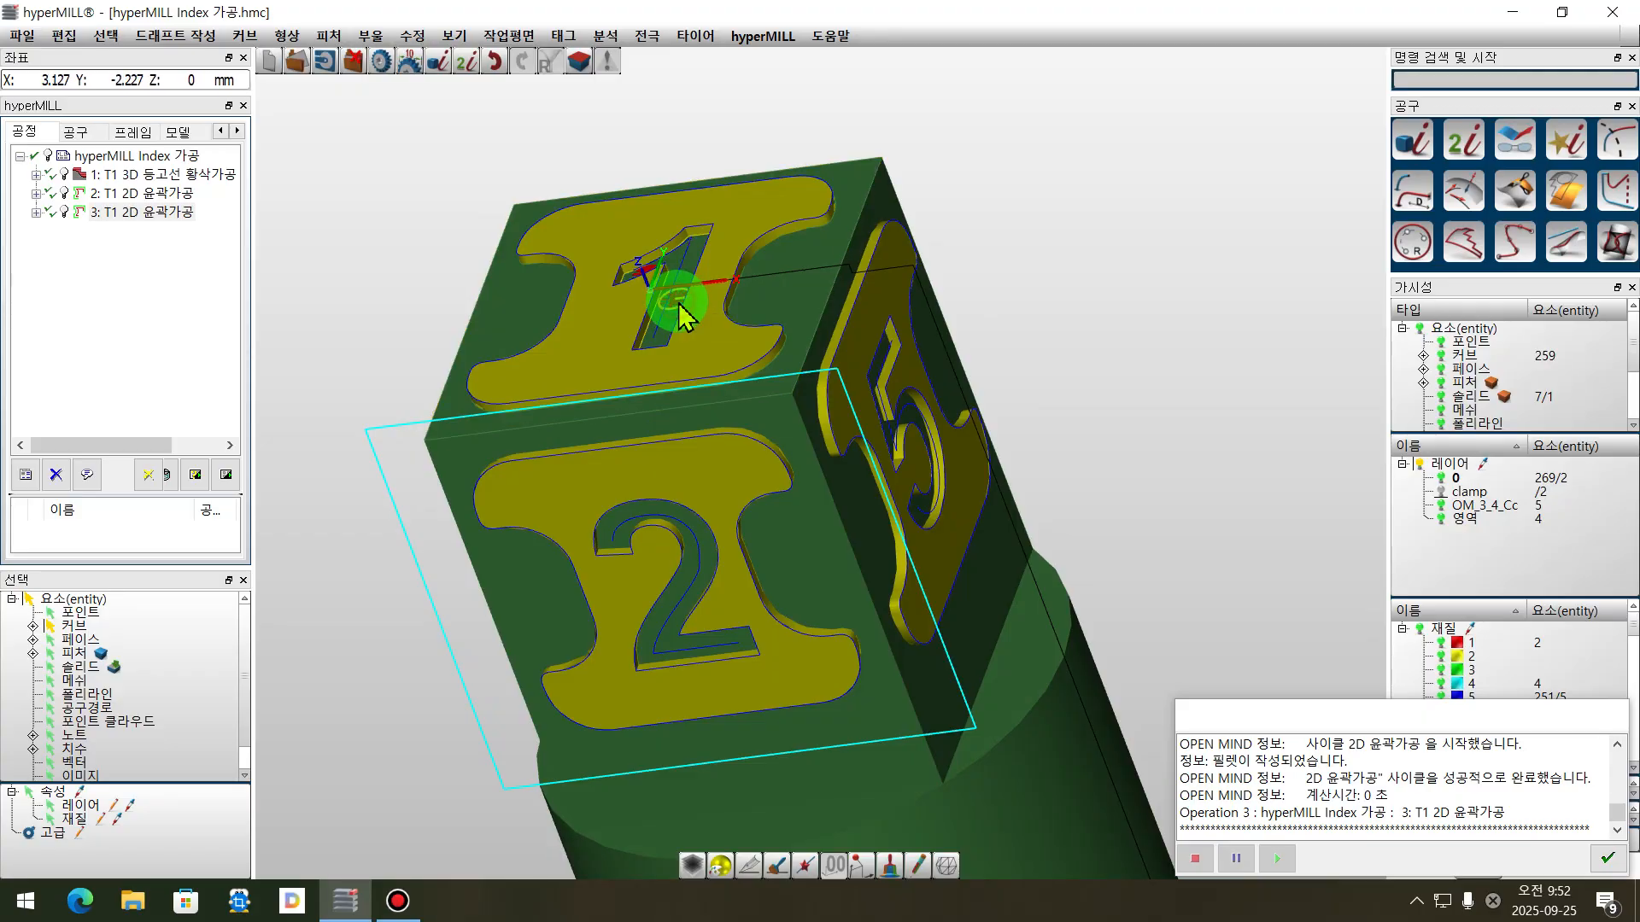
right_click(681, 312)
left_click(1117, 318)
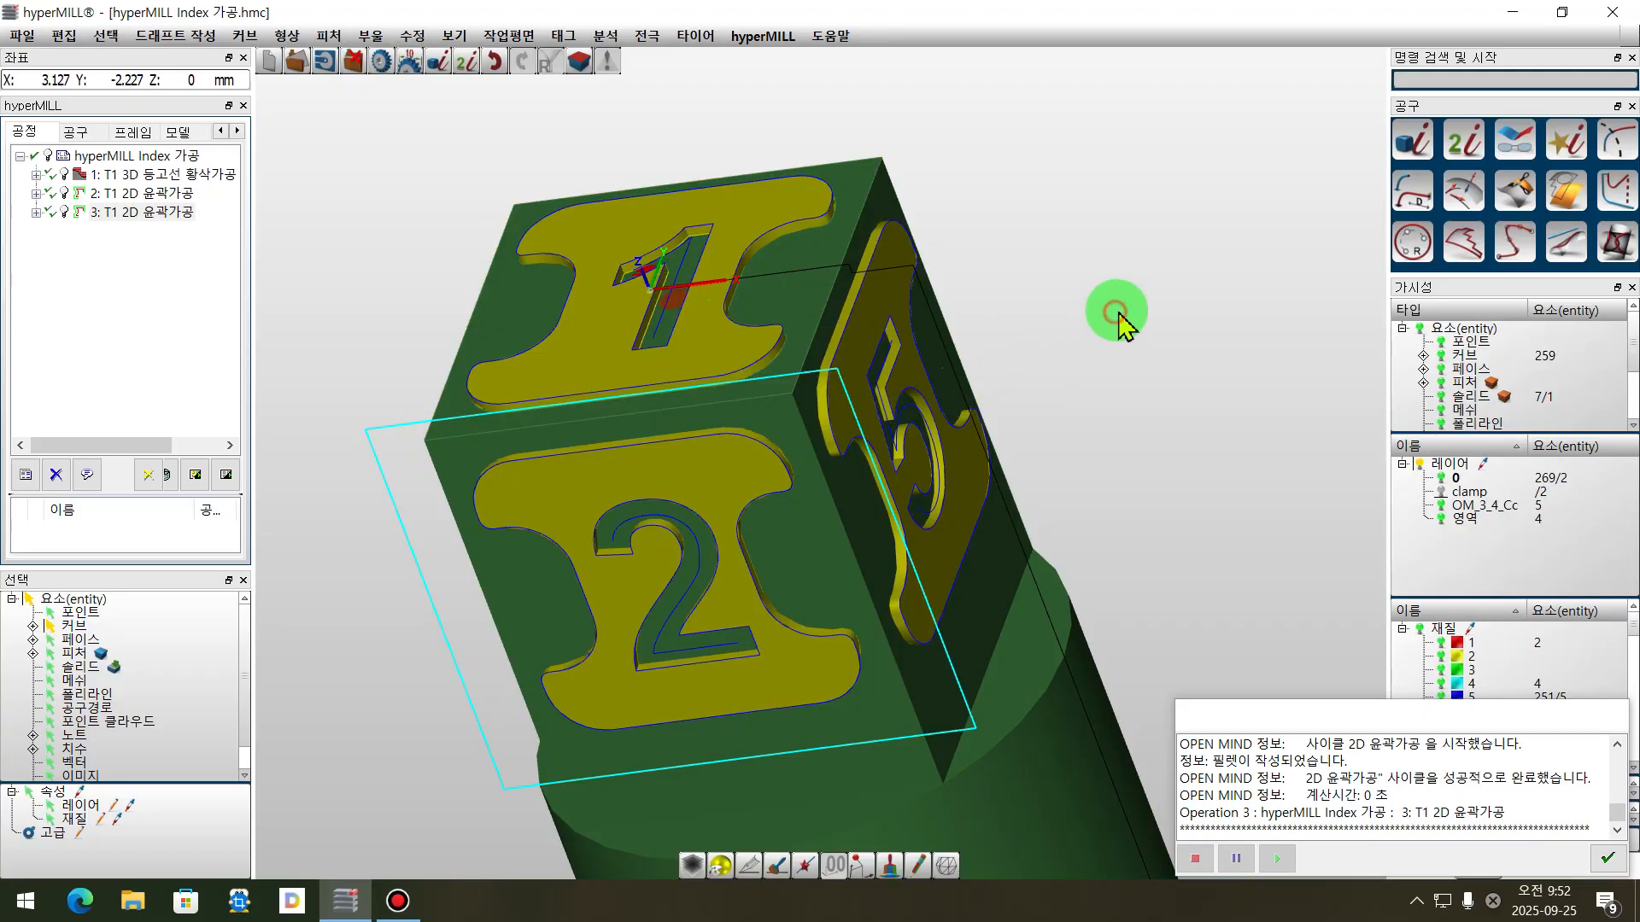
middle_click_drag(1080, 333, 1008, 333)
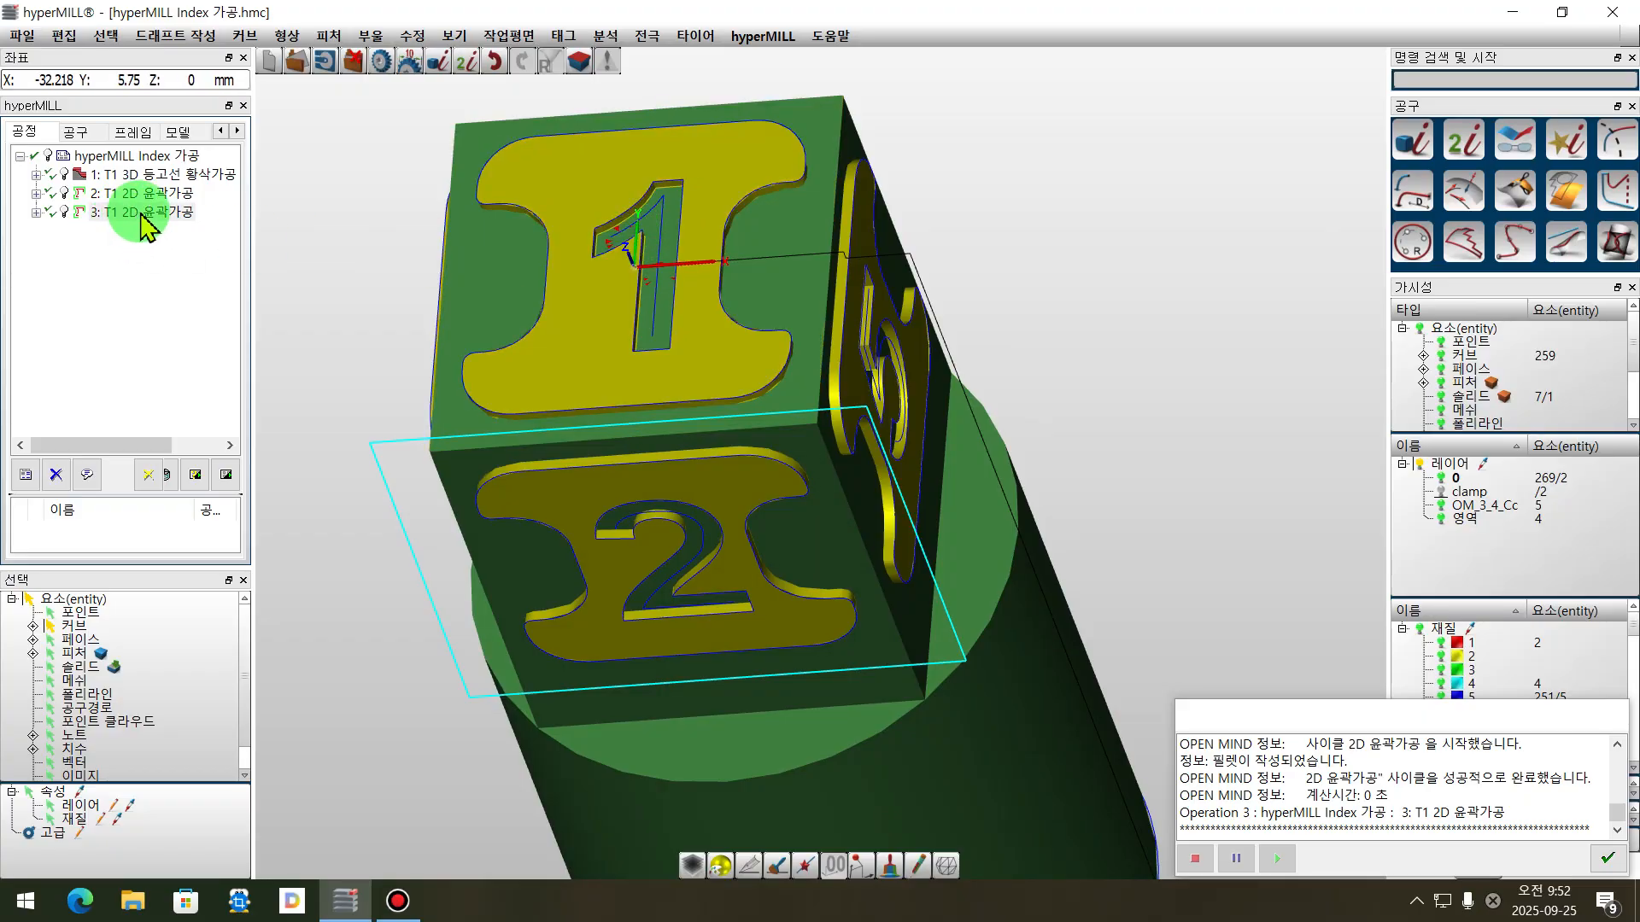
- Duplicate 2D contour operation 3 (2D 윤곽가공) below itself and open the copy for editing
left_click_drag(146, 229, 146, 330, "ctrl")
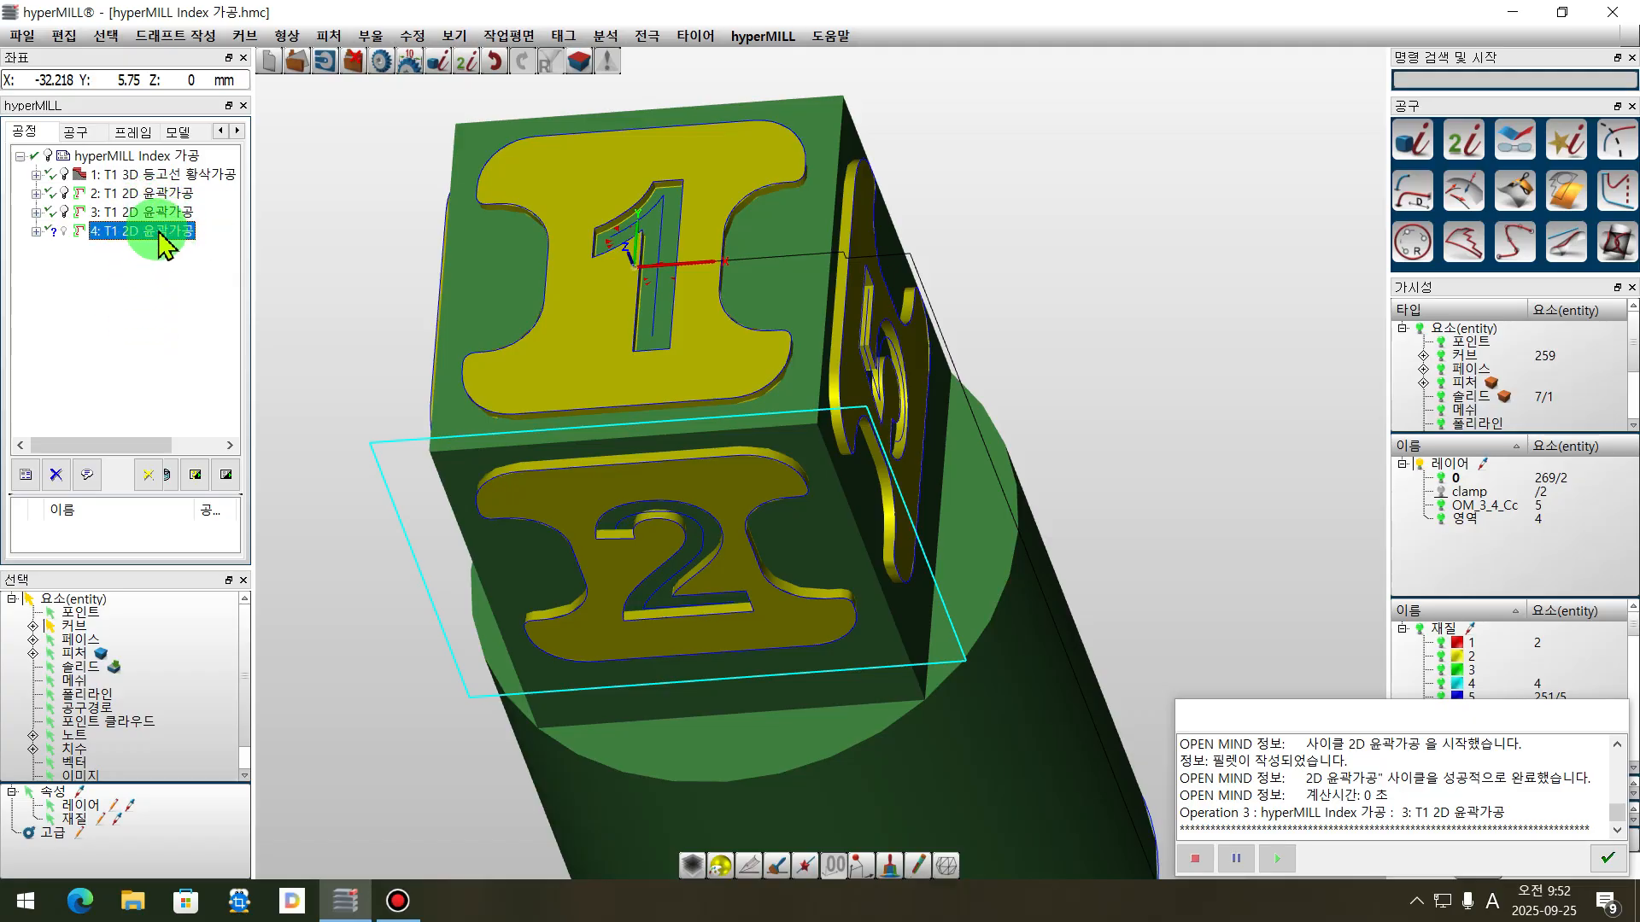
double_click(162, 231)
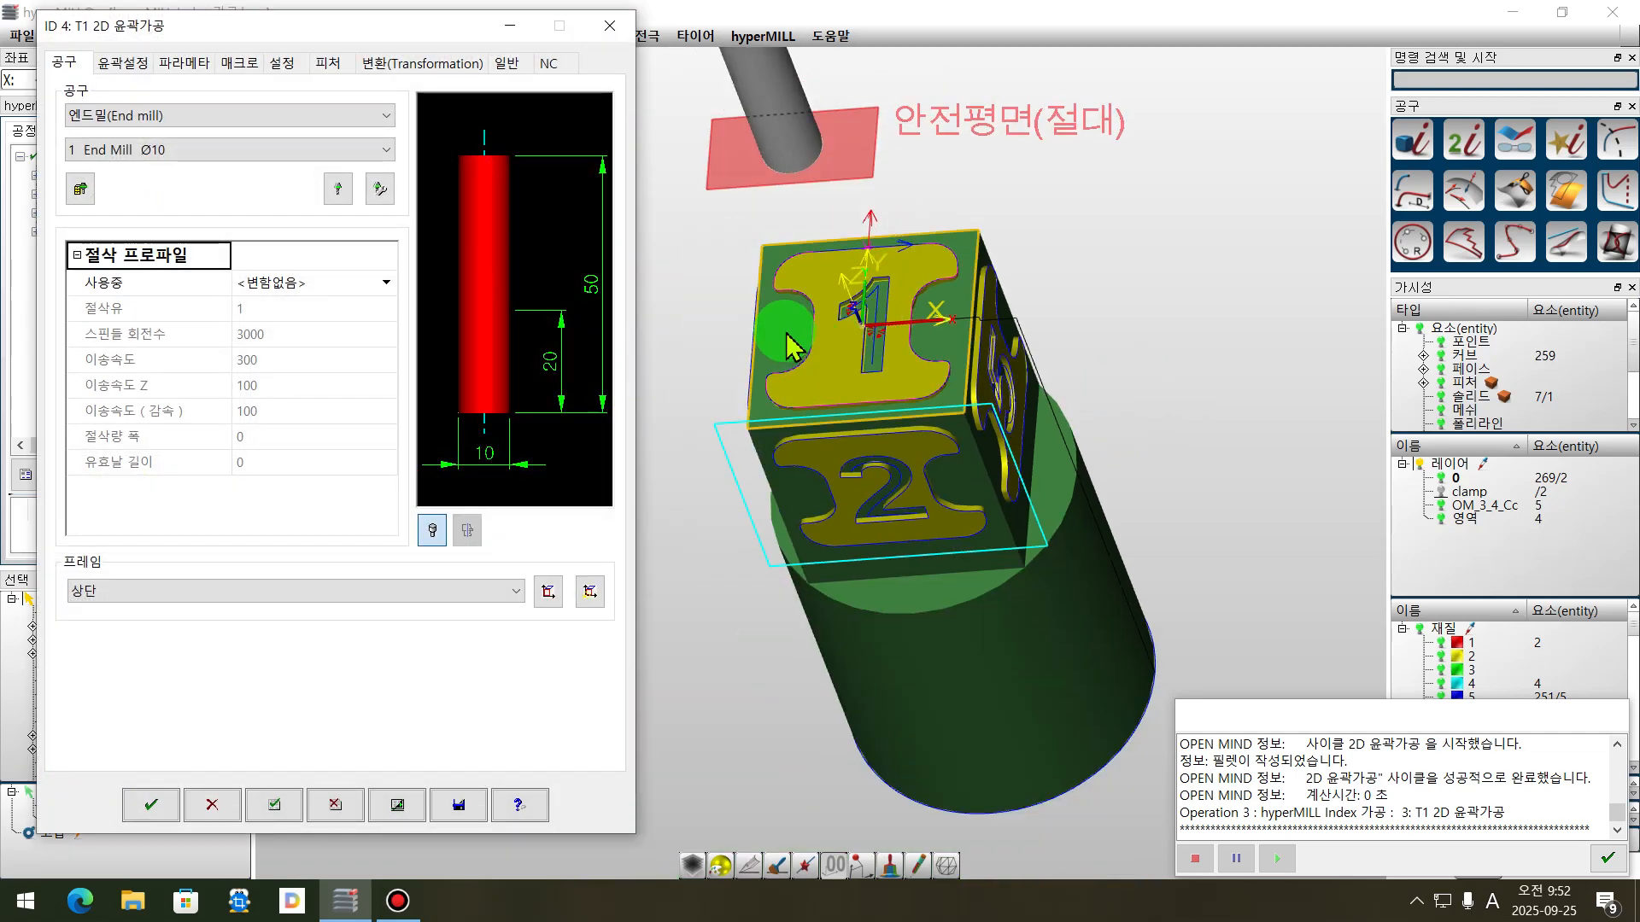
middle_click_drag(1153, 402, 1153, 355)
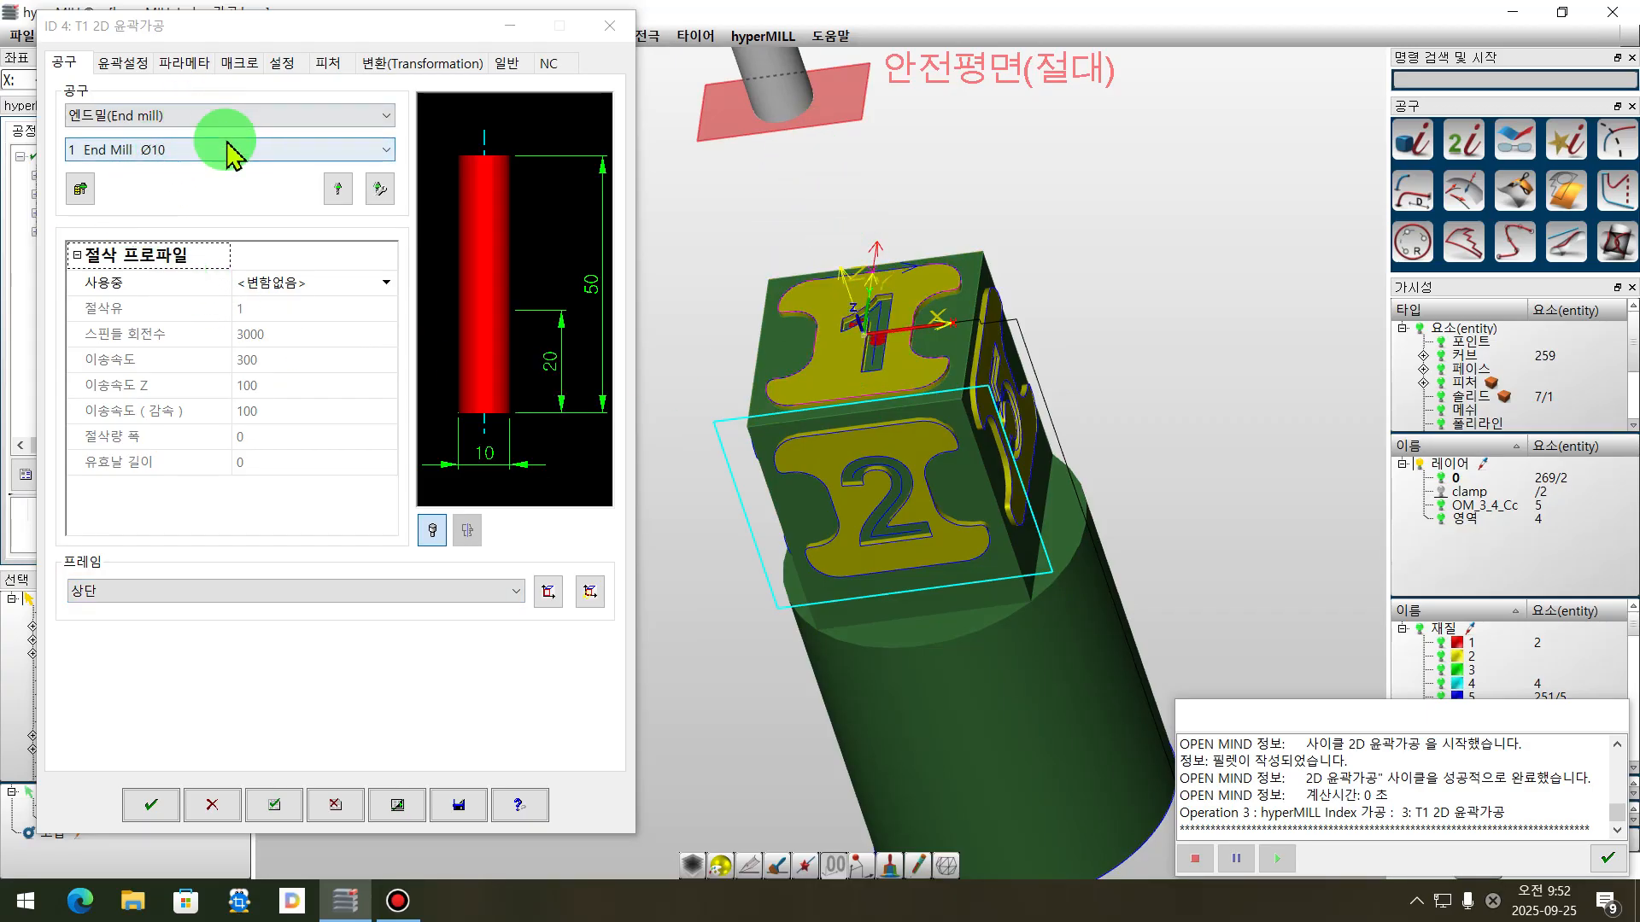
- Define a new end mill for operation 4 with diameter 2.7, length 20 and cutting length (컷팅 길이) 5
left_click(338, 190)
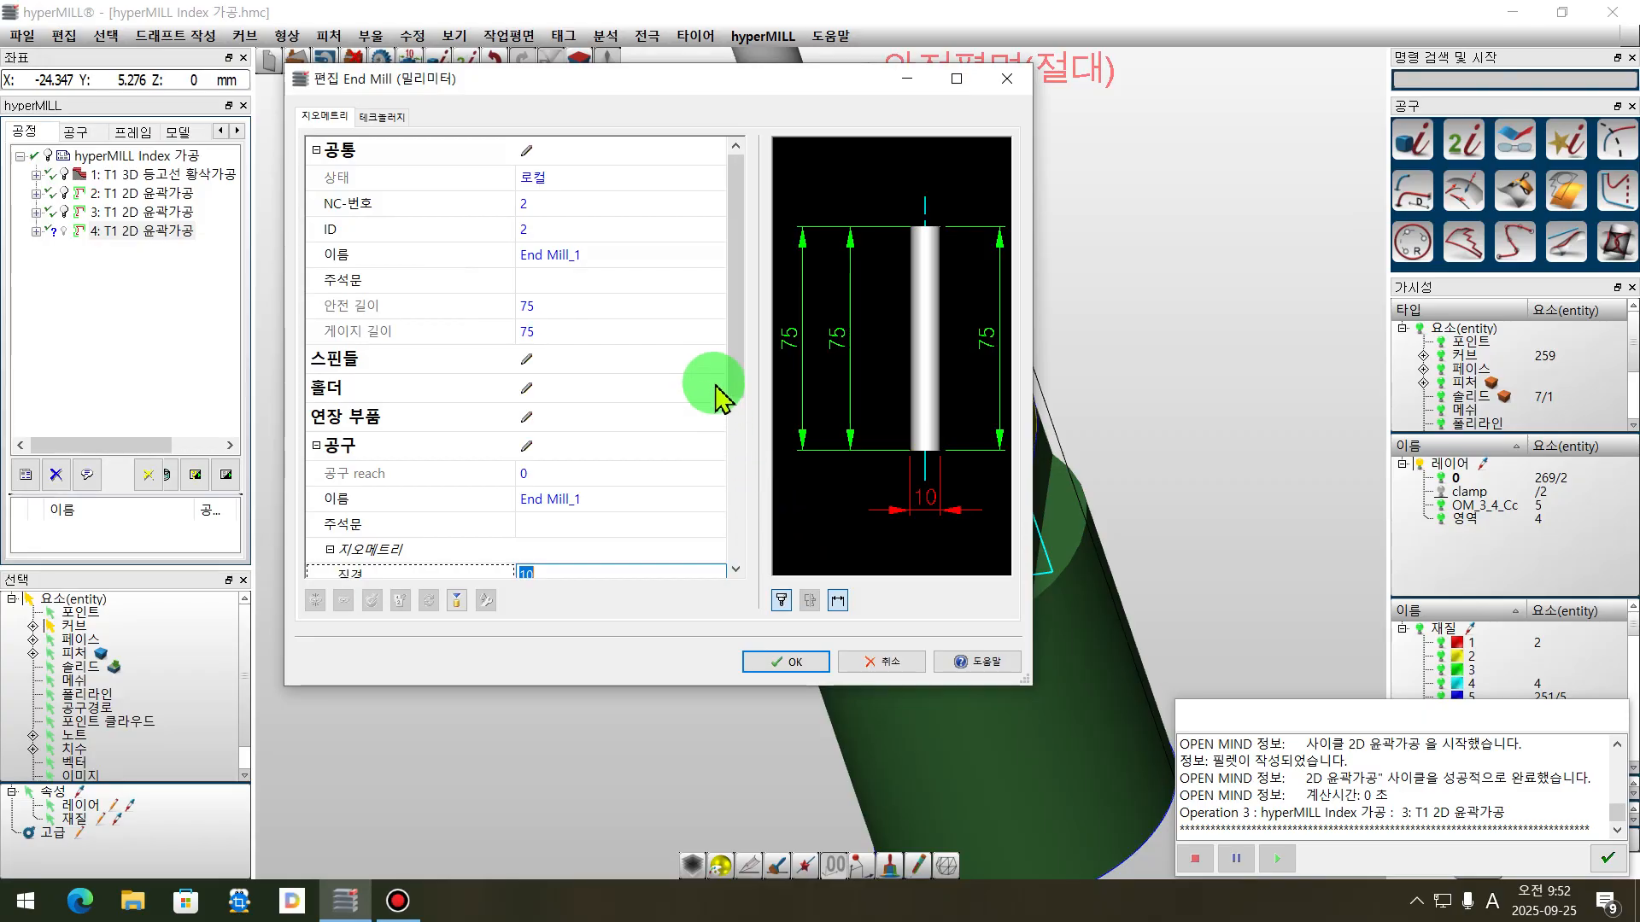
left_click_drag(732, 367, 741, 541)
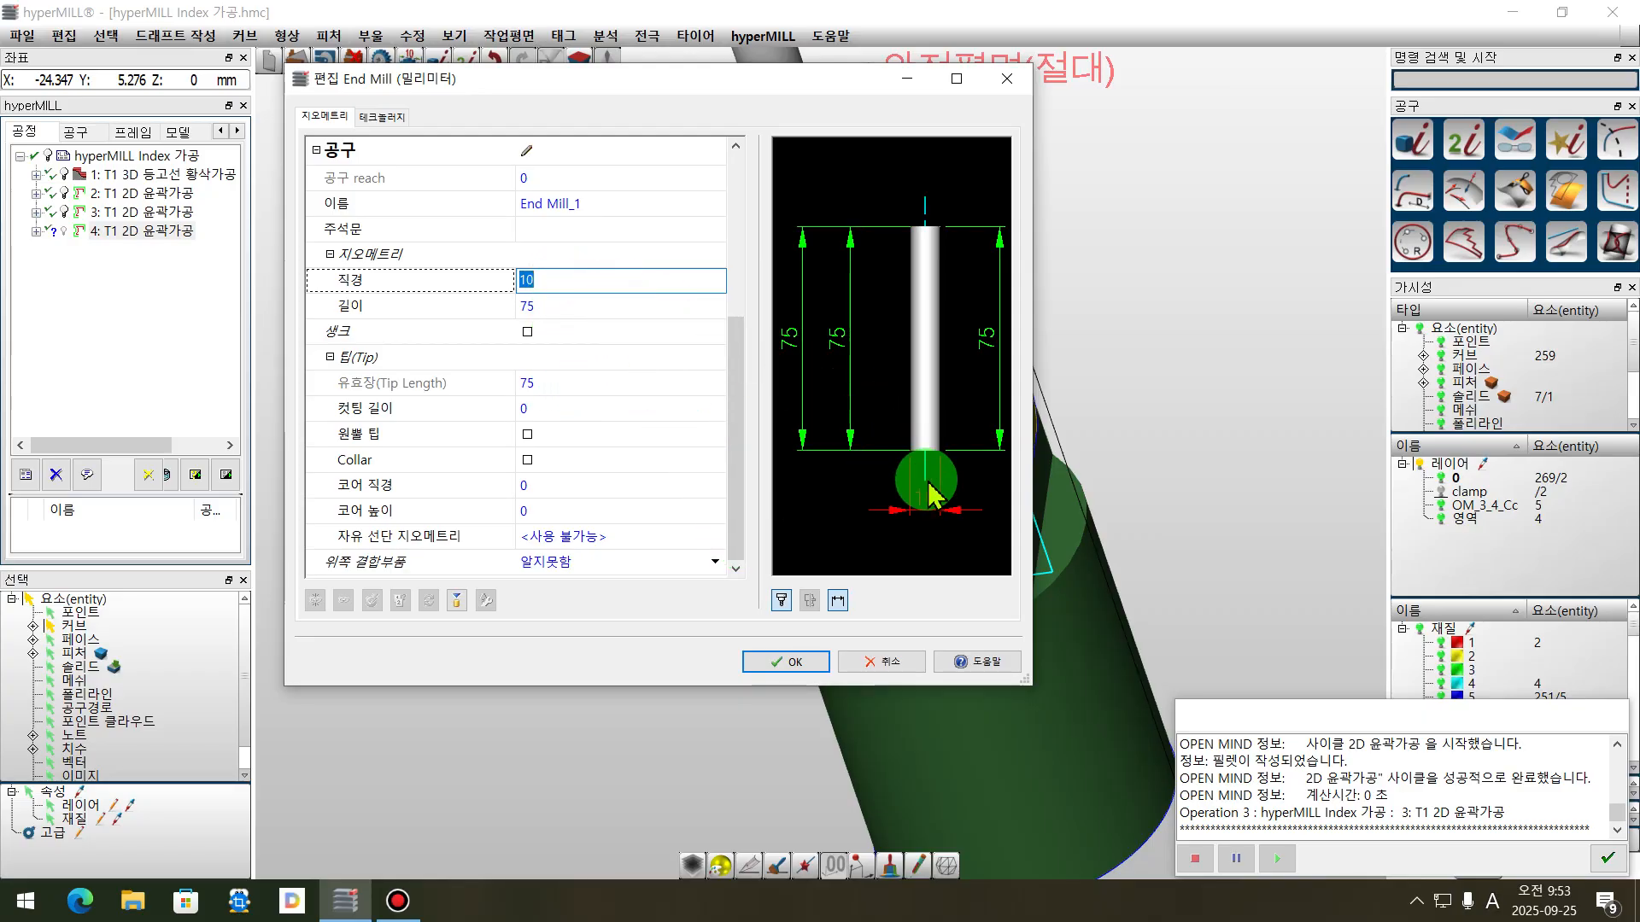
type("2.7")
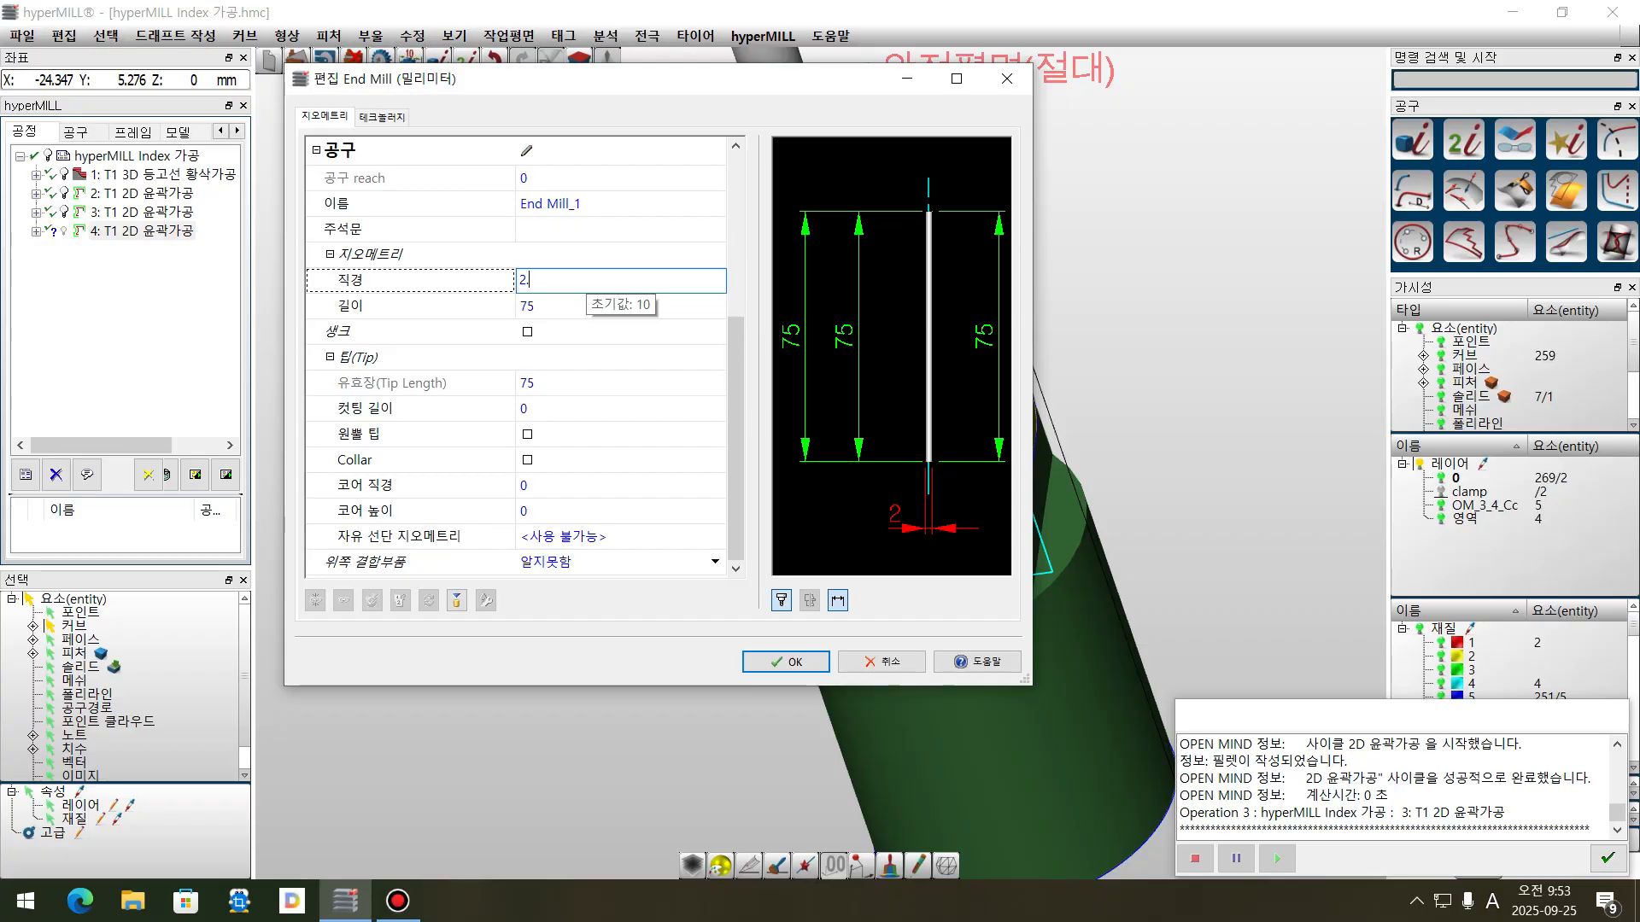
left_click(549, 304)
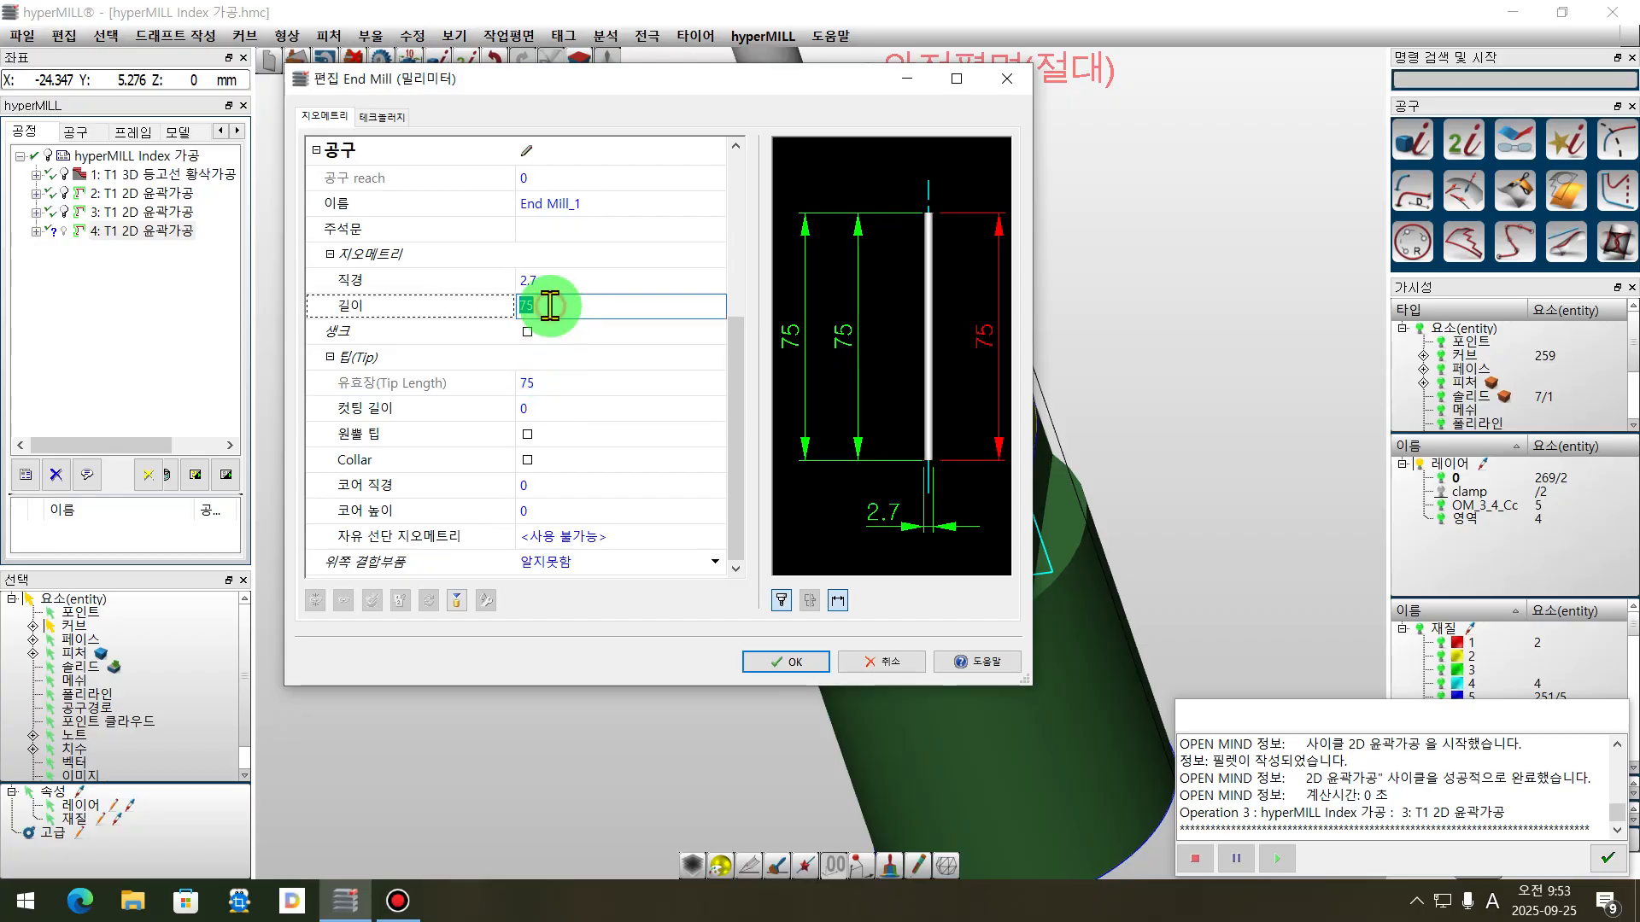
type("20")
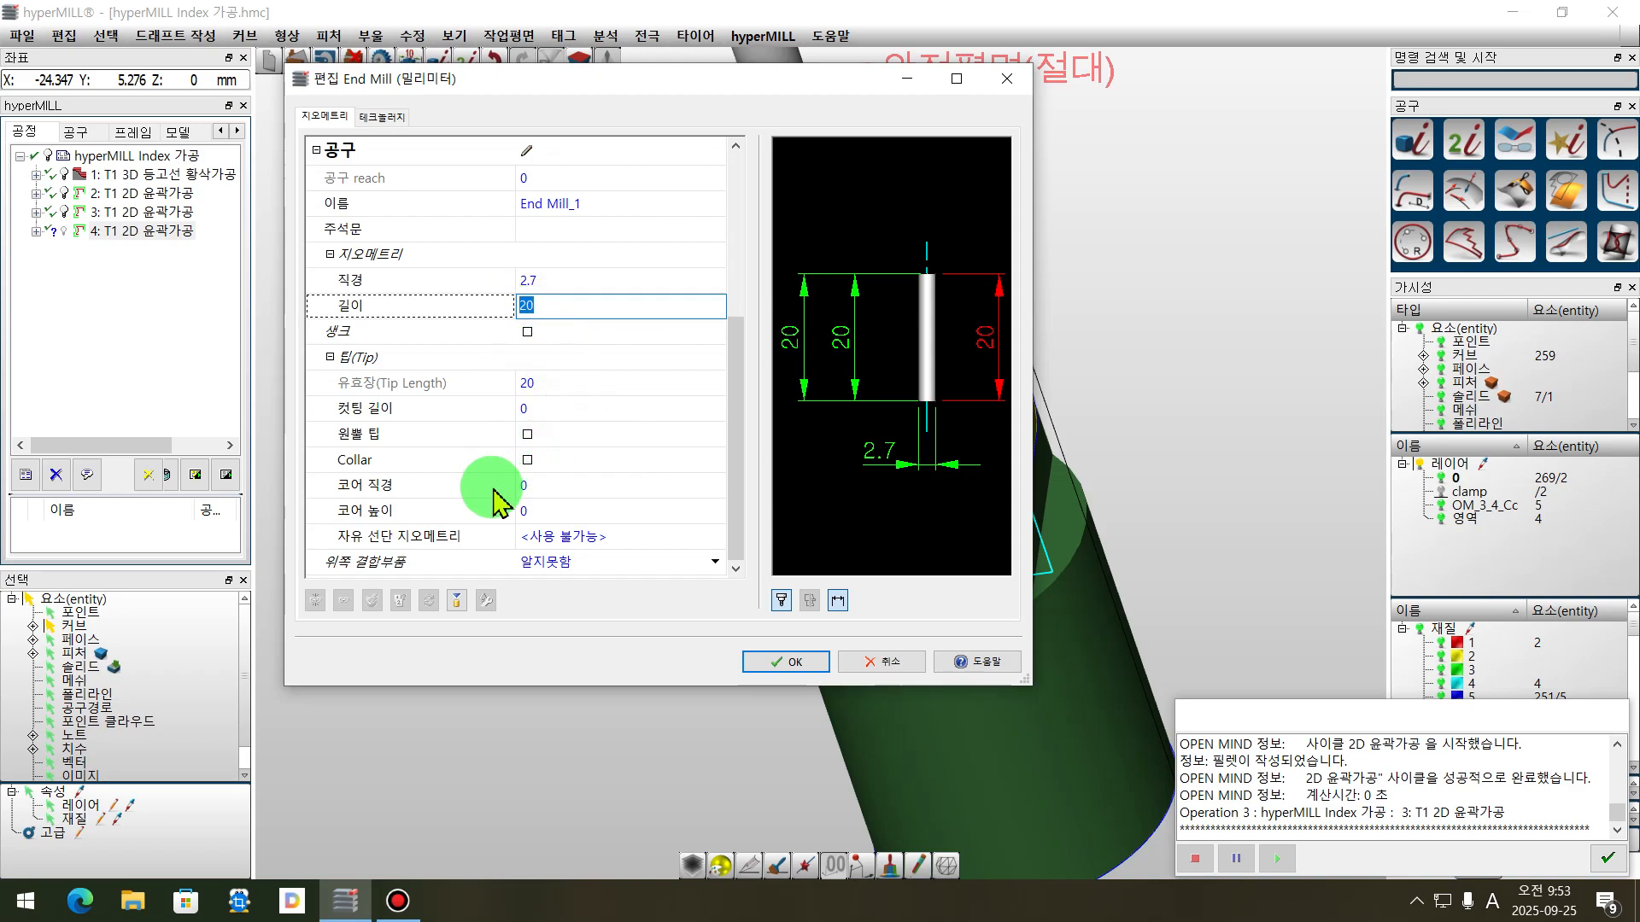
left_click(529, 410)
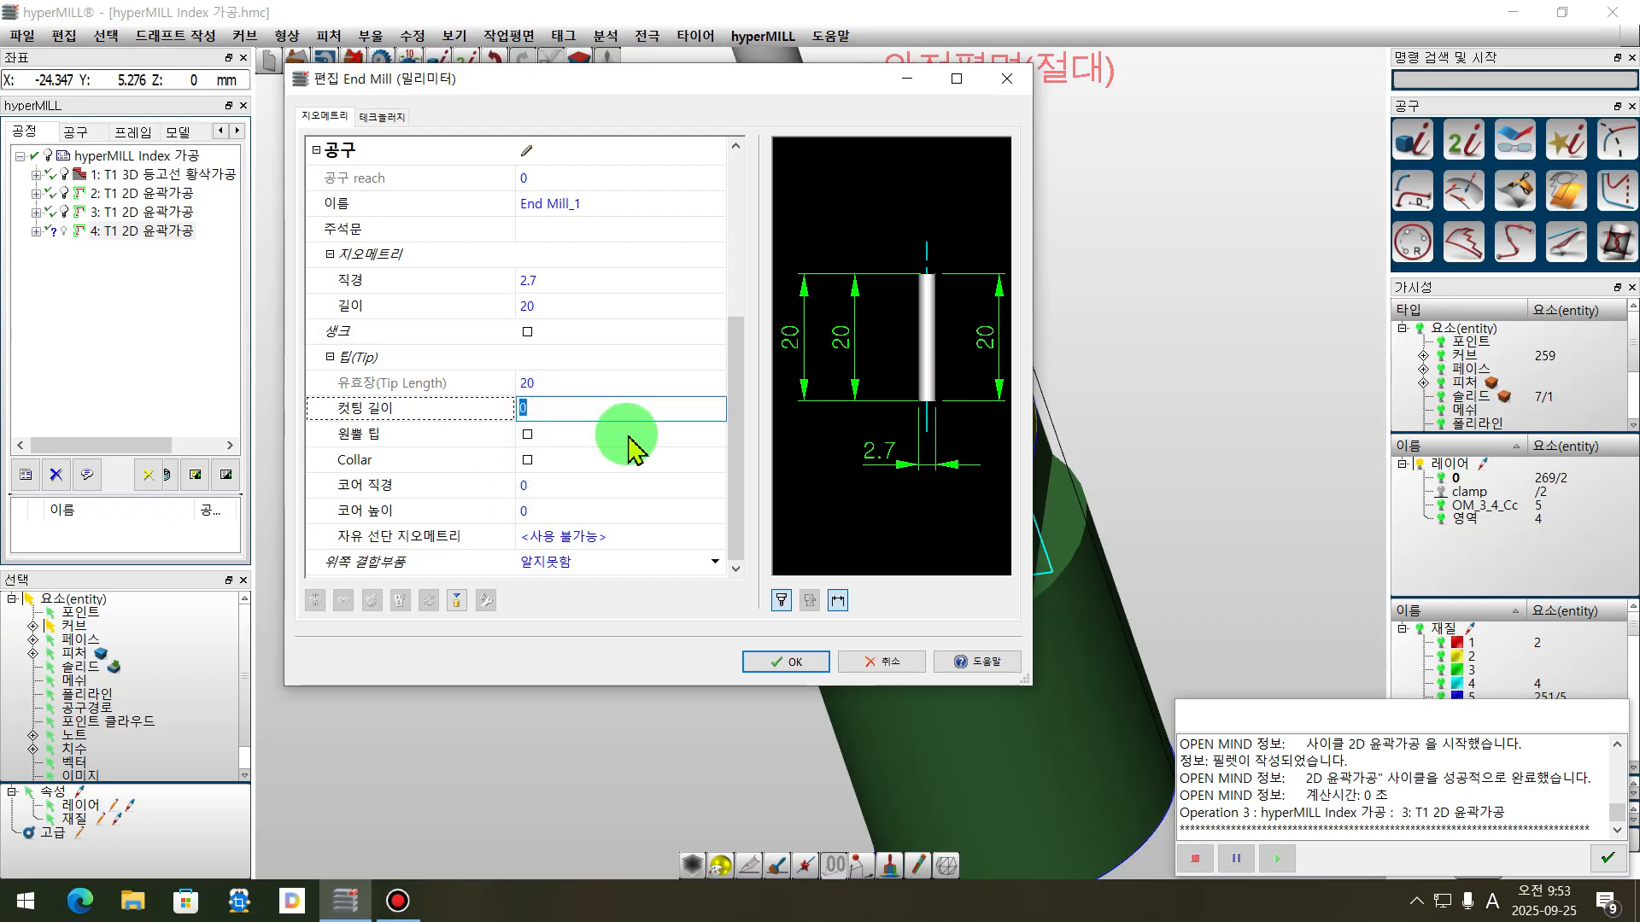
type("5")
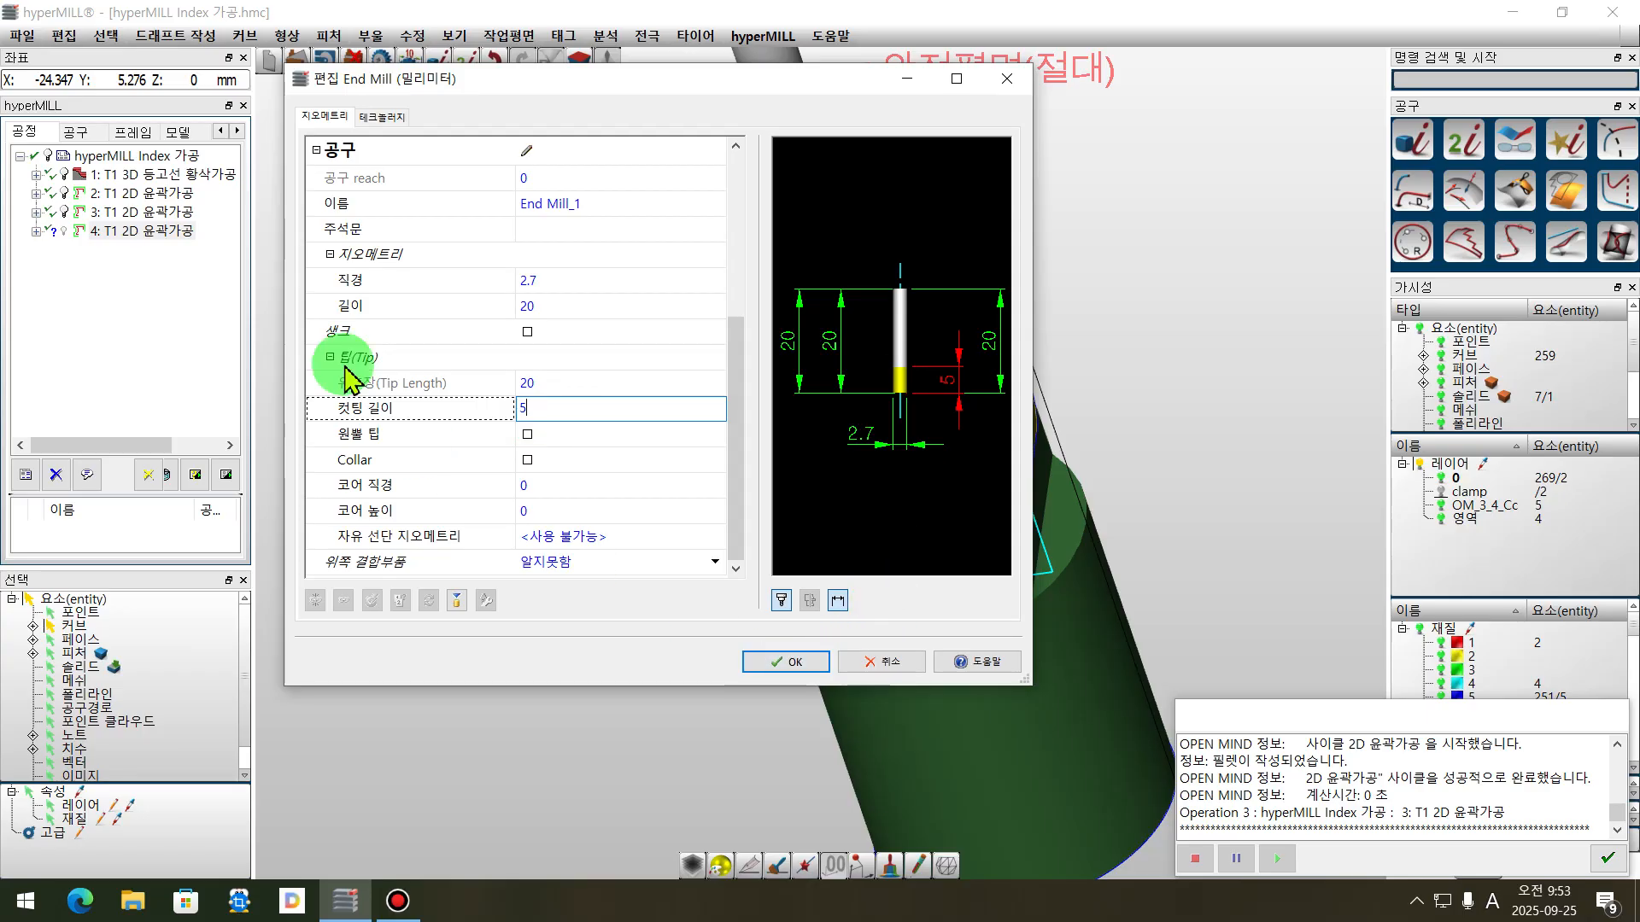
- Set the new end mill's spindle speed to 5000, XY feed to 500 and axial feed to 100, and accept the tool
left_click(382, 117)
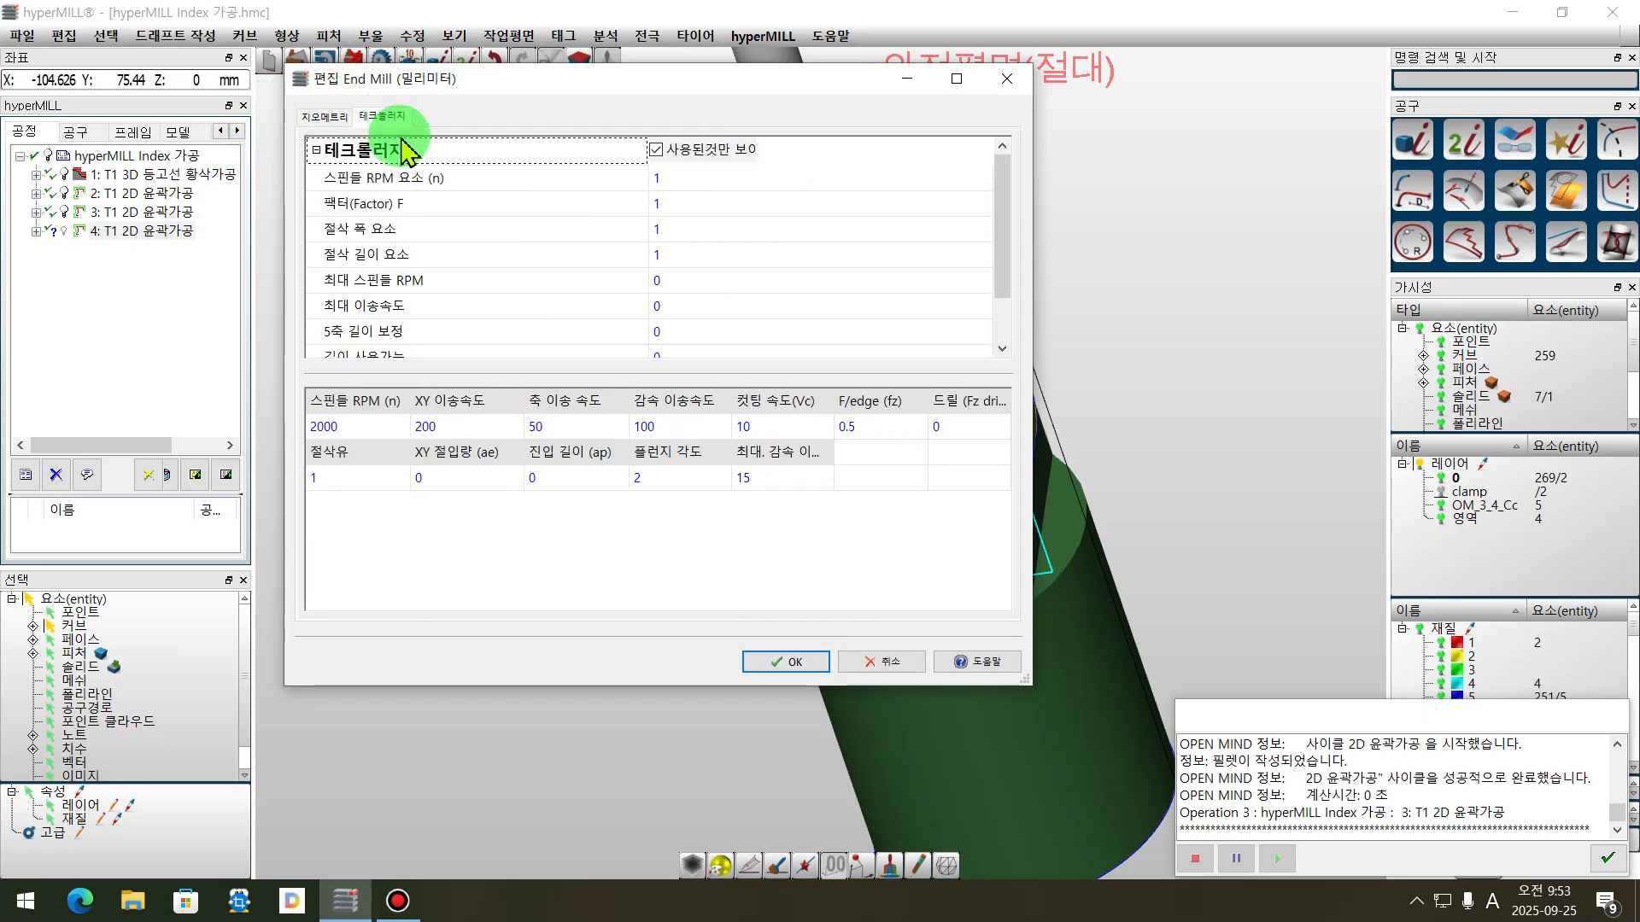
left_click(333, 429)
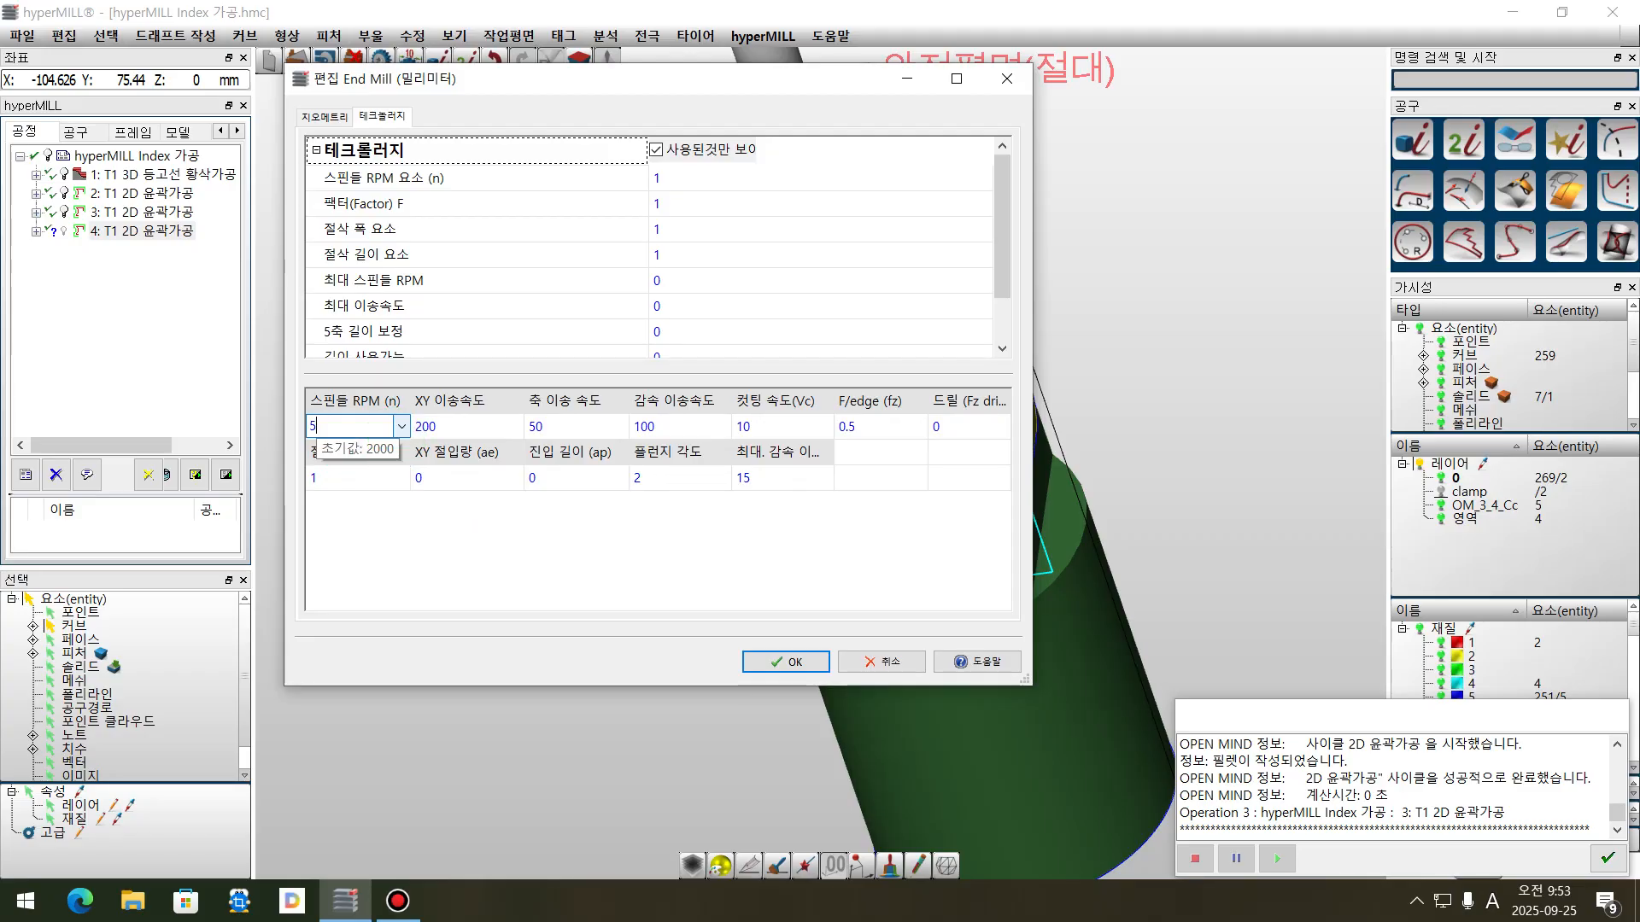
left_click(398, 440)
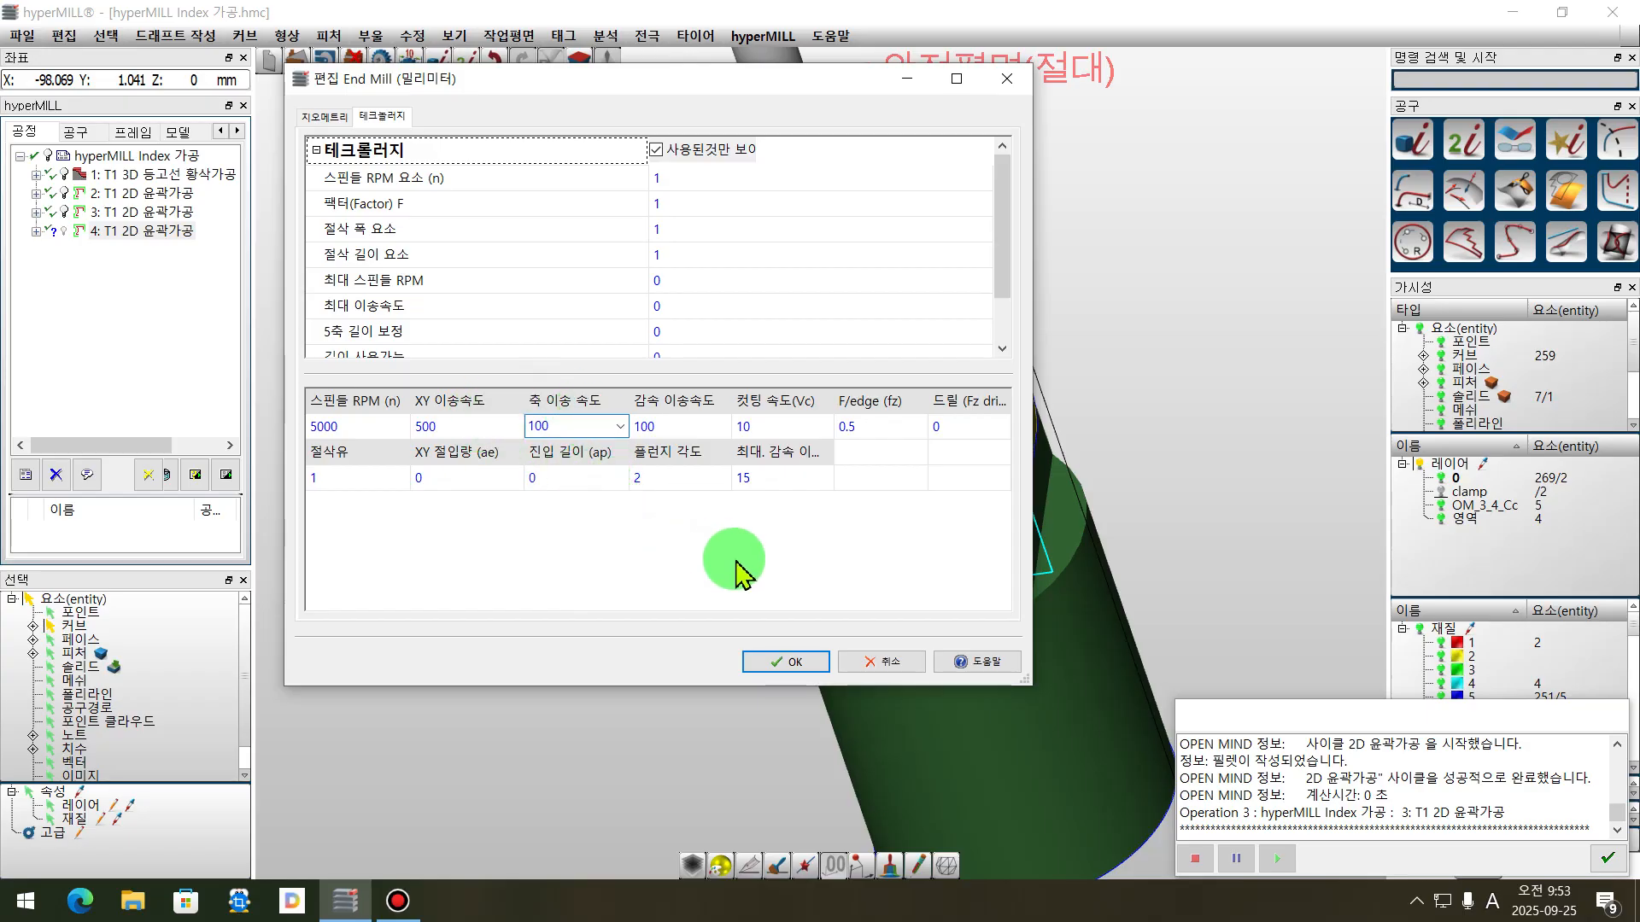
left_click(785, 662)
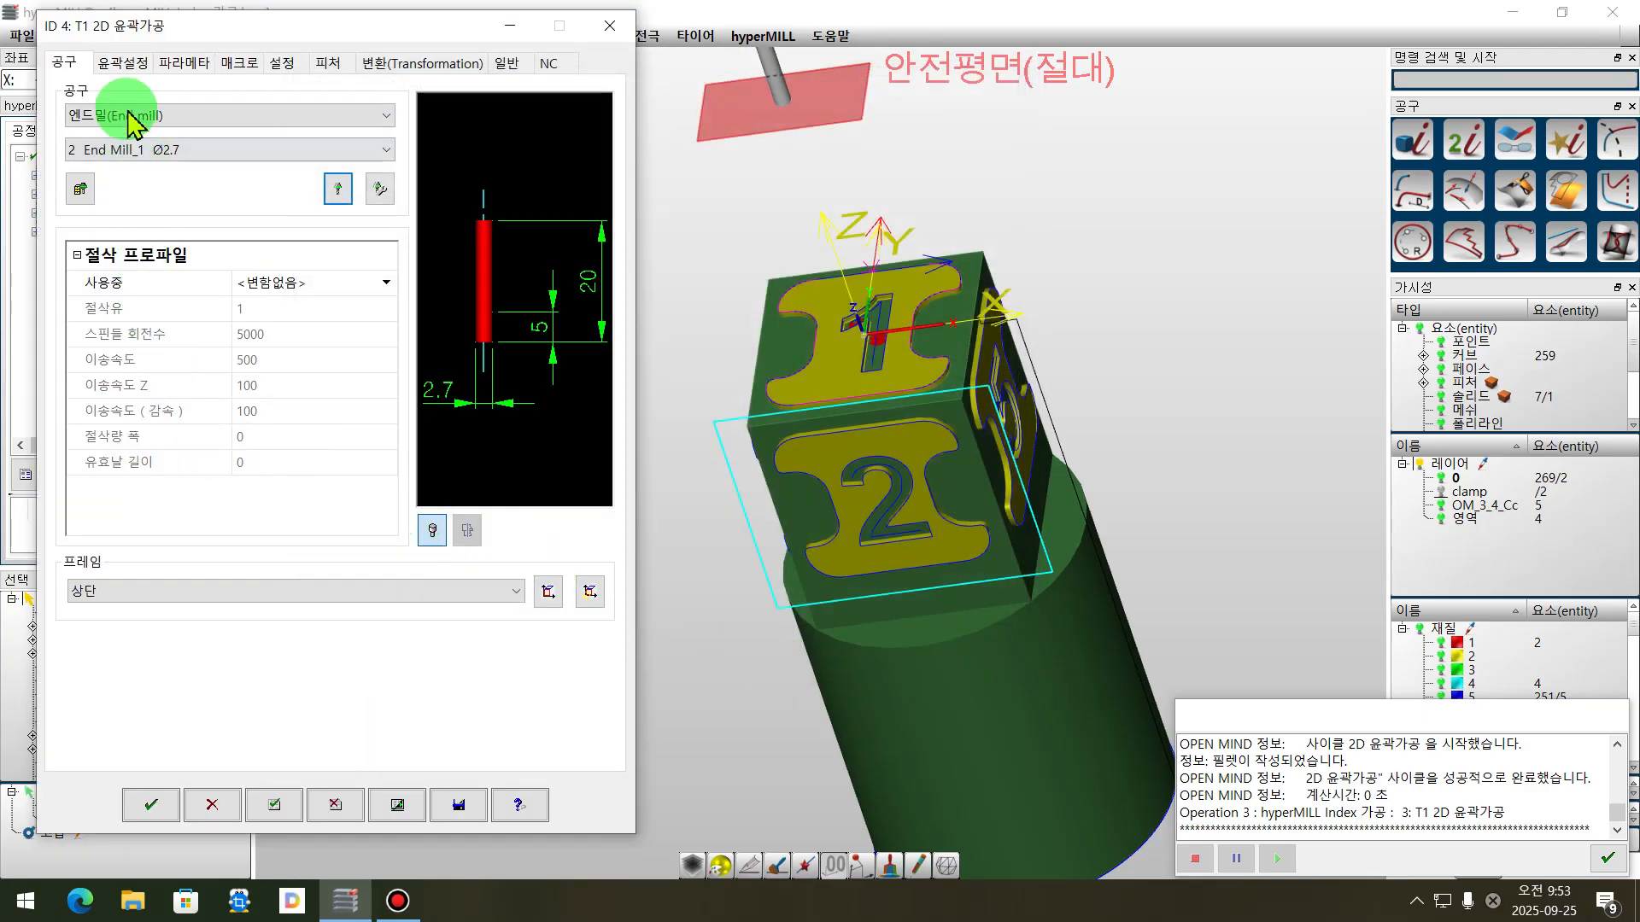
- Replace operation 4's copied contour with the centerline curve inside number 1 on the end face
left_click(128, 63)
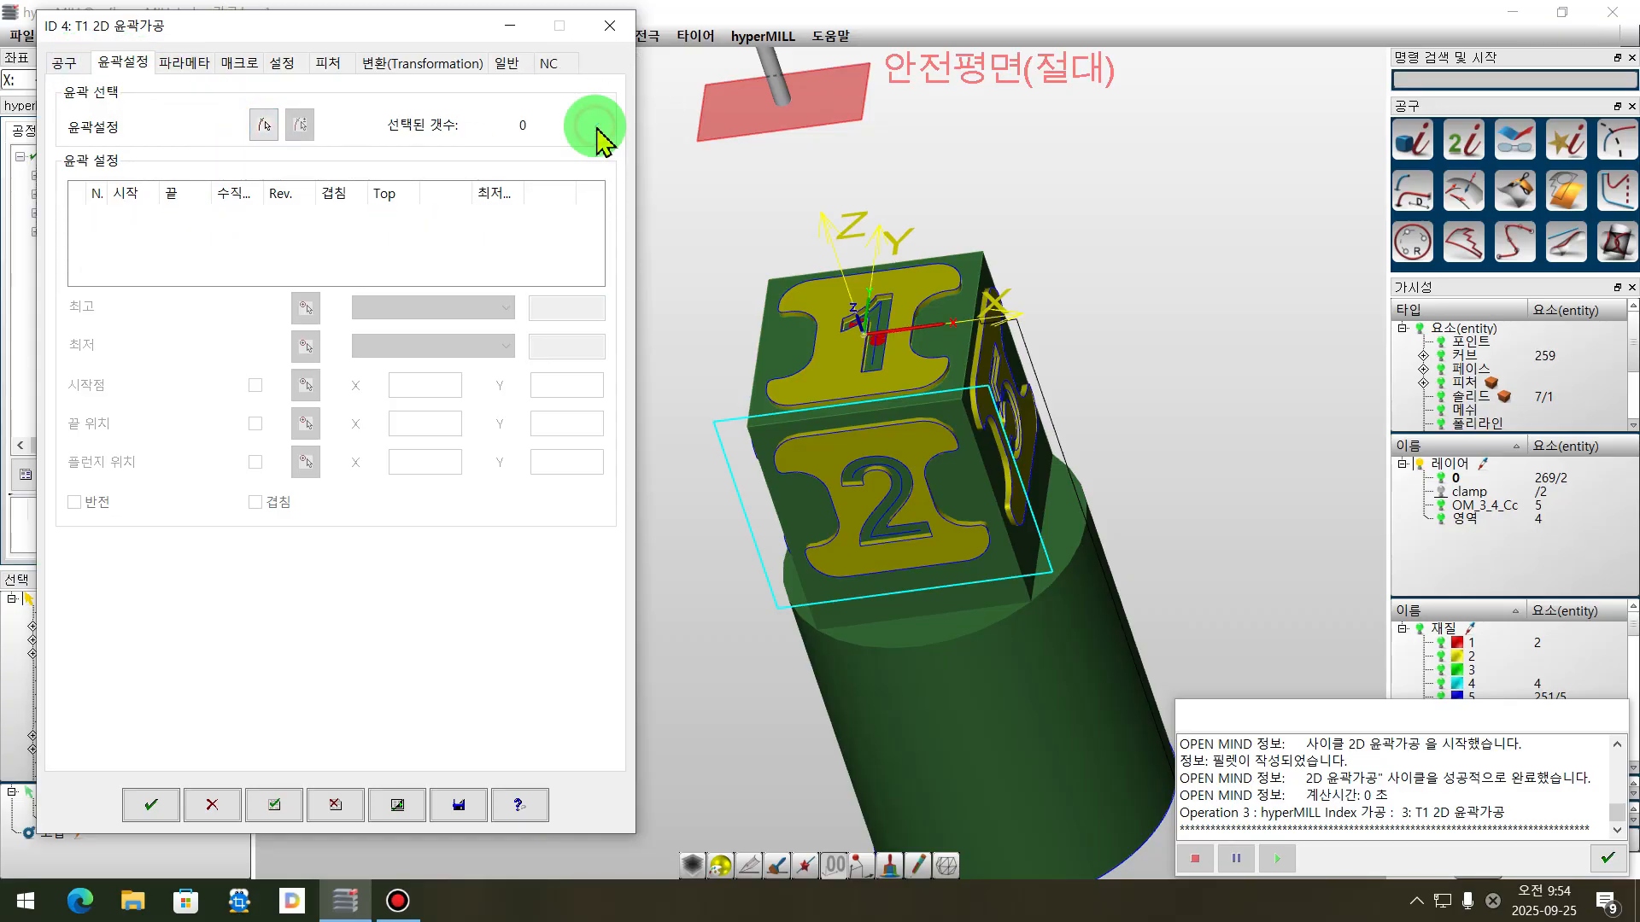
left_click(266, 128)
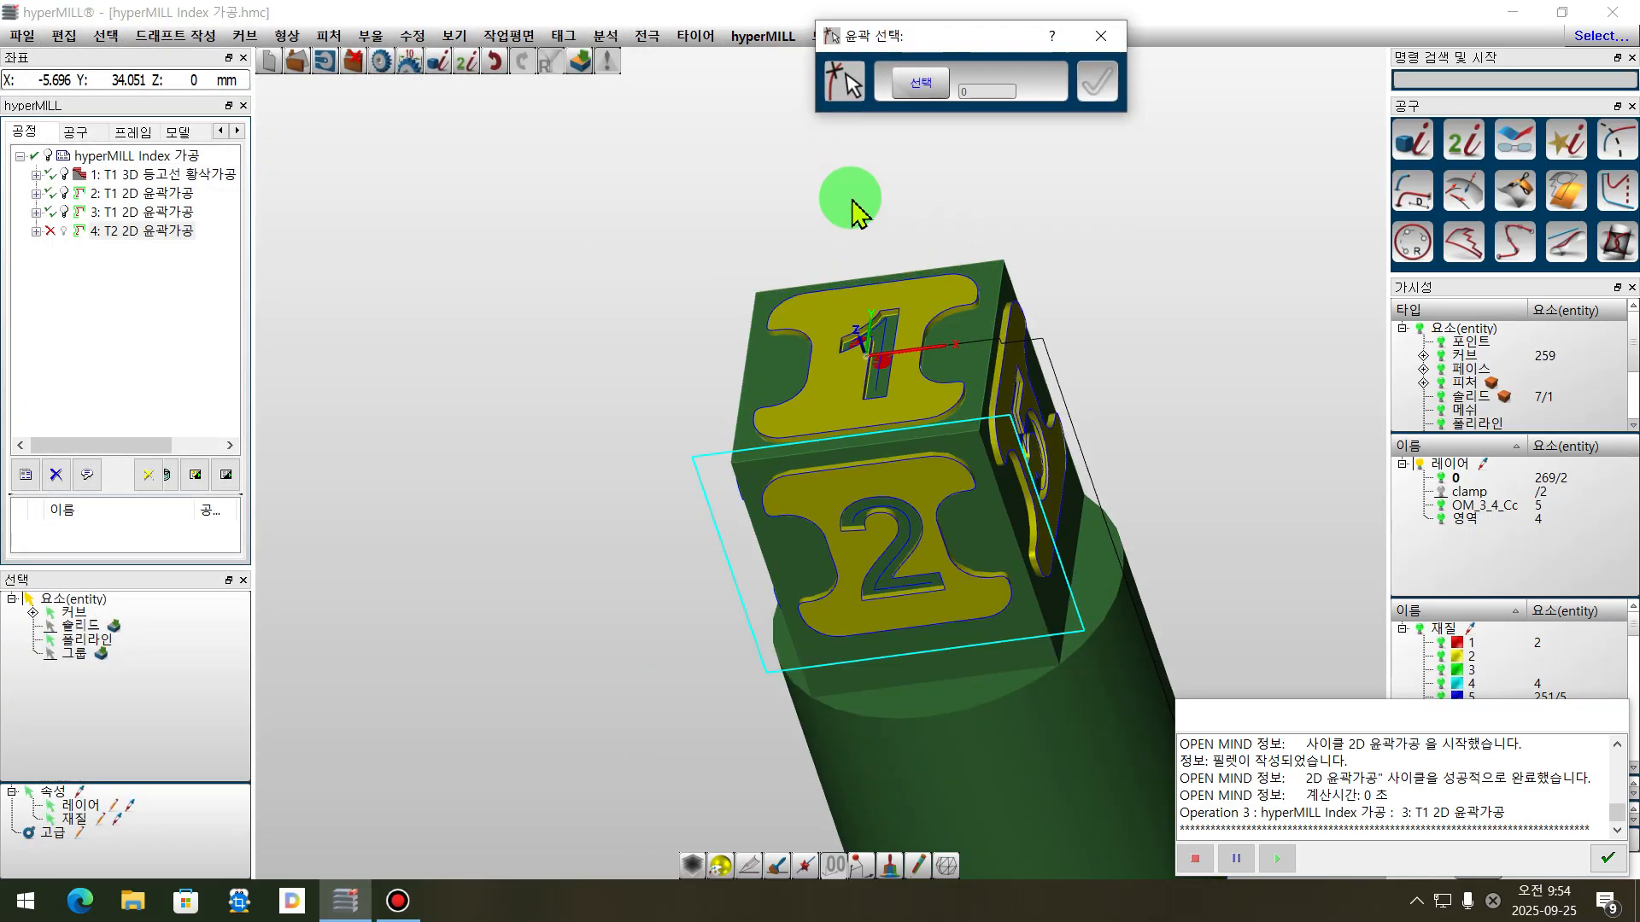
scroll(908, 227, "up", 2)
scroll(904, 538, "up", 2)
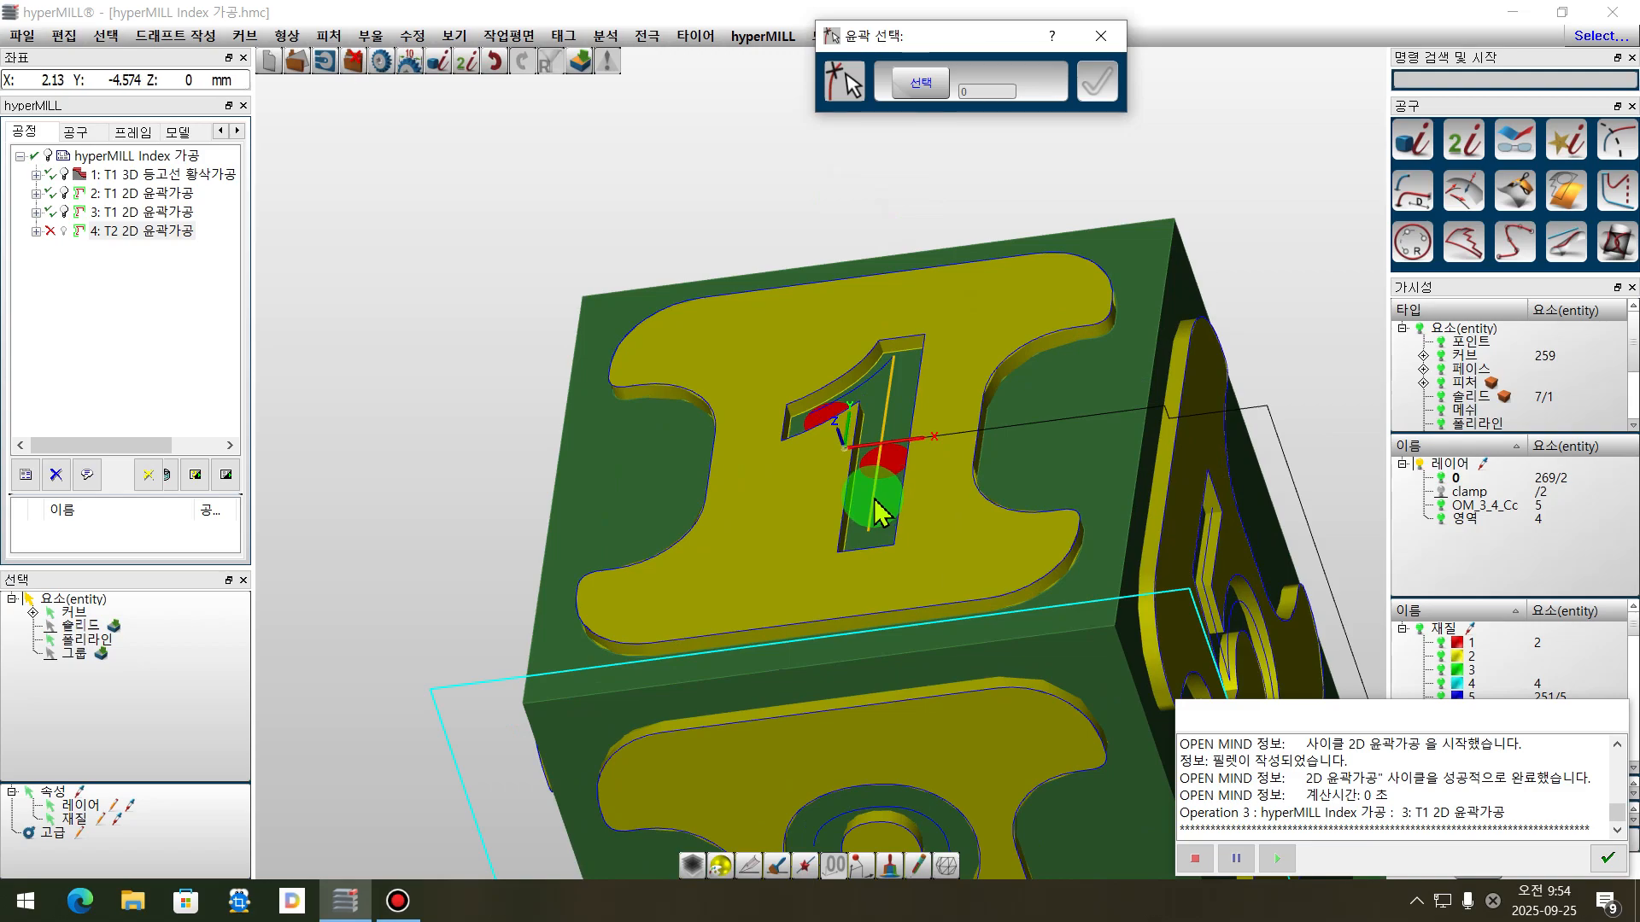
left_click(881, 508)
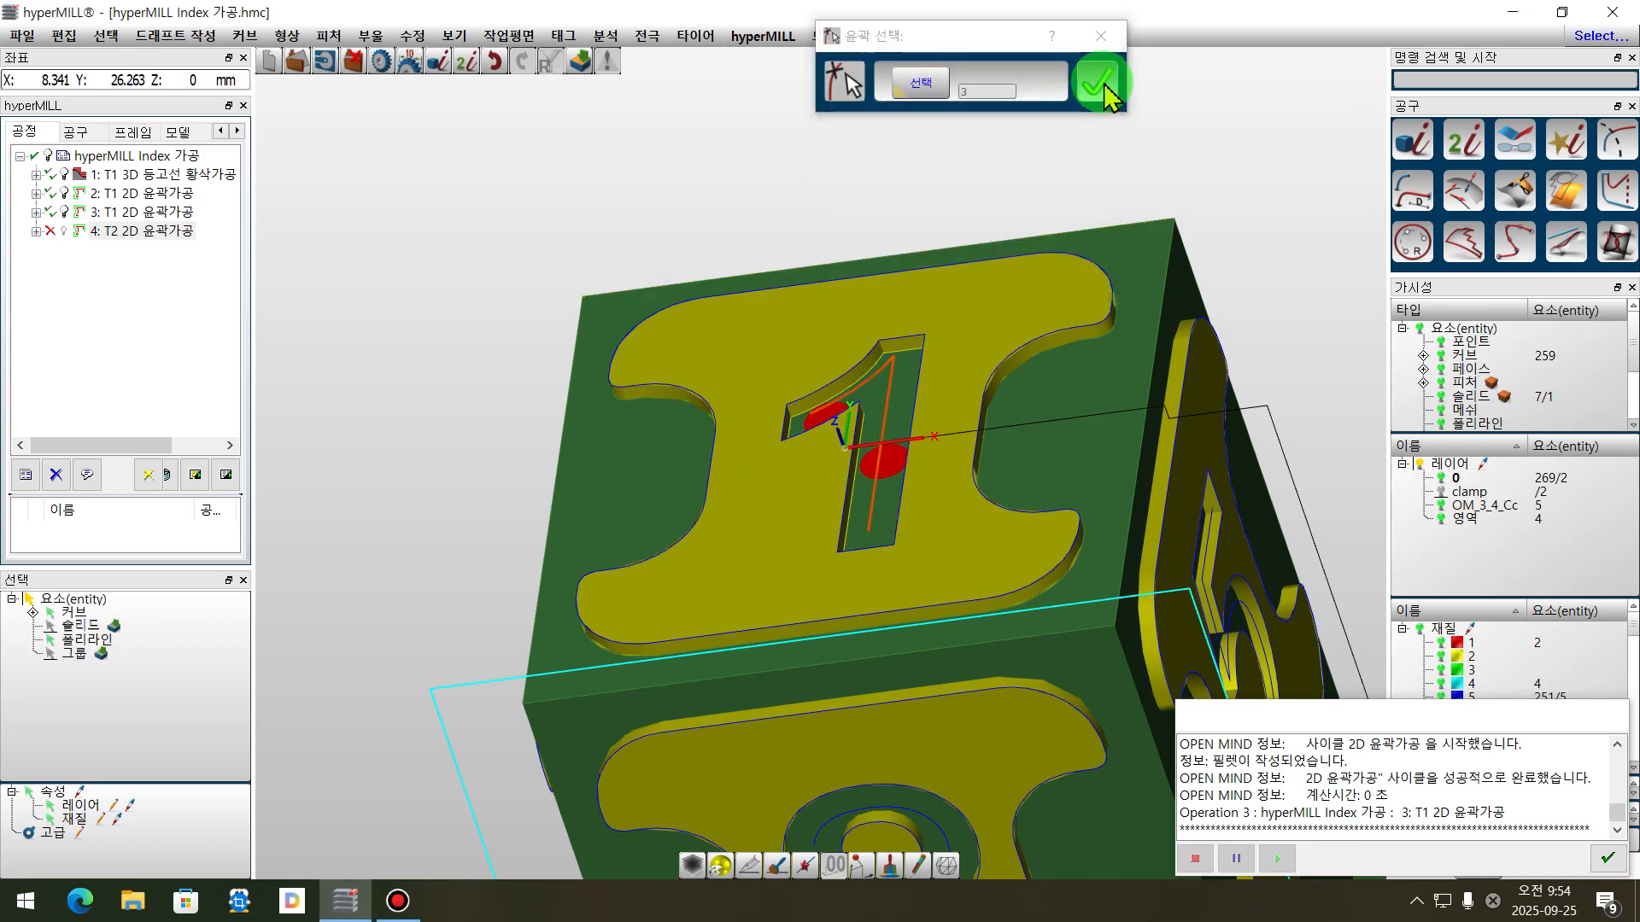
left_click(1096, 83)
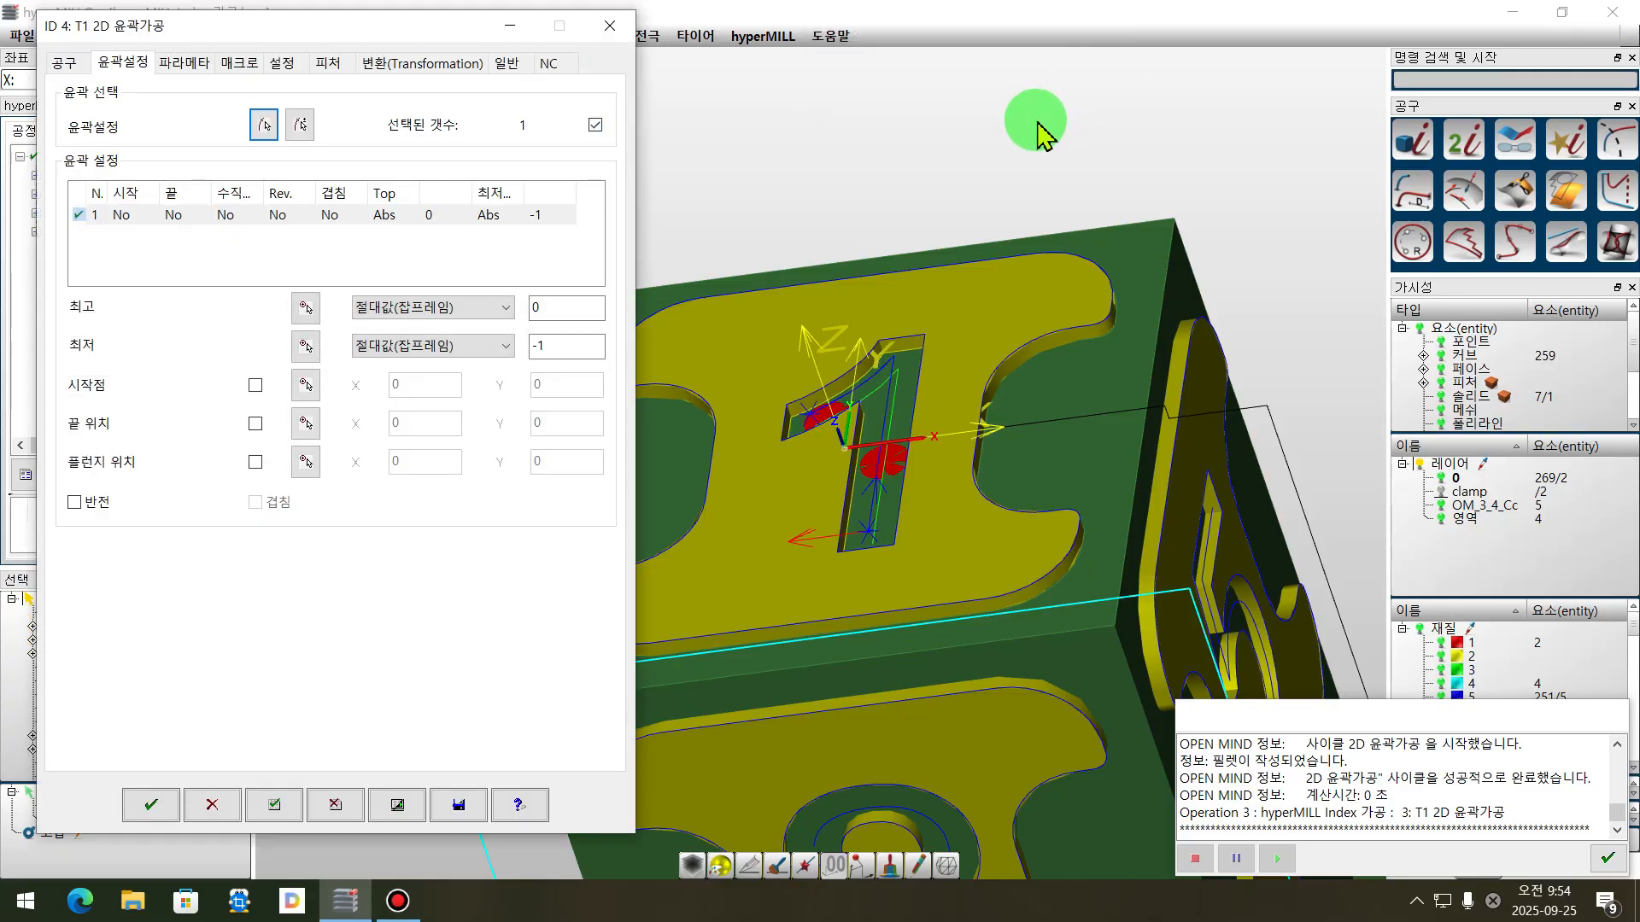
middle_click_drag(974, 299, 1049, 213)
right_click_drag(1032, 458, 987, 410)
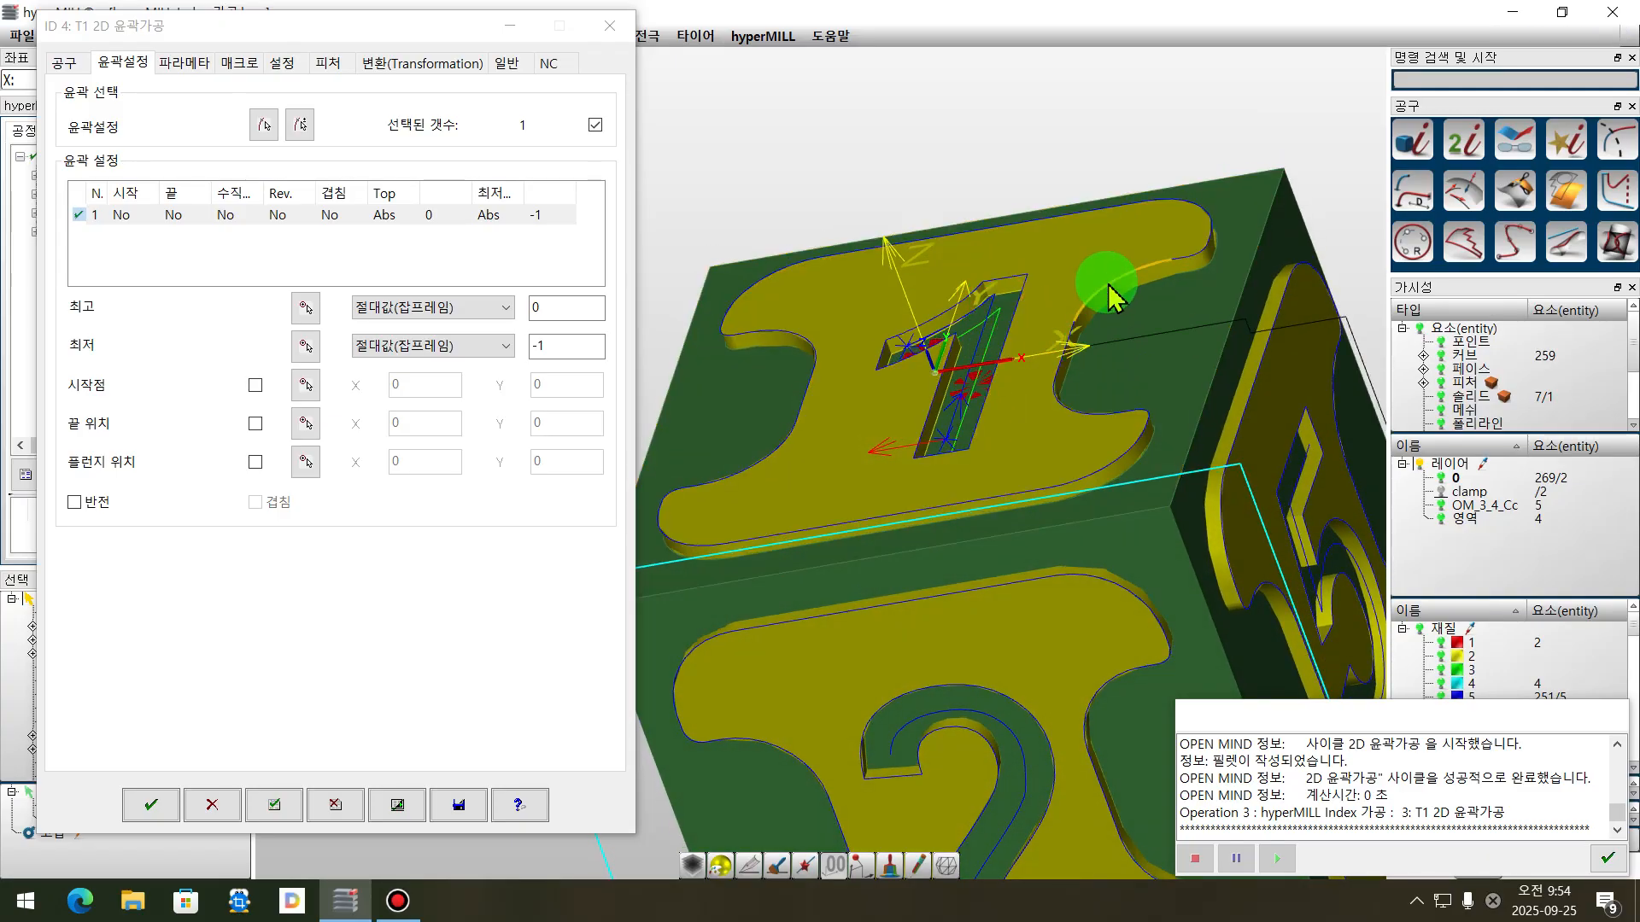
scroll(1008, 323, "up", 2)
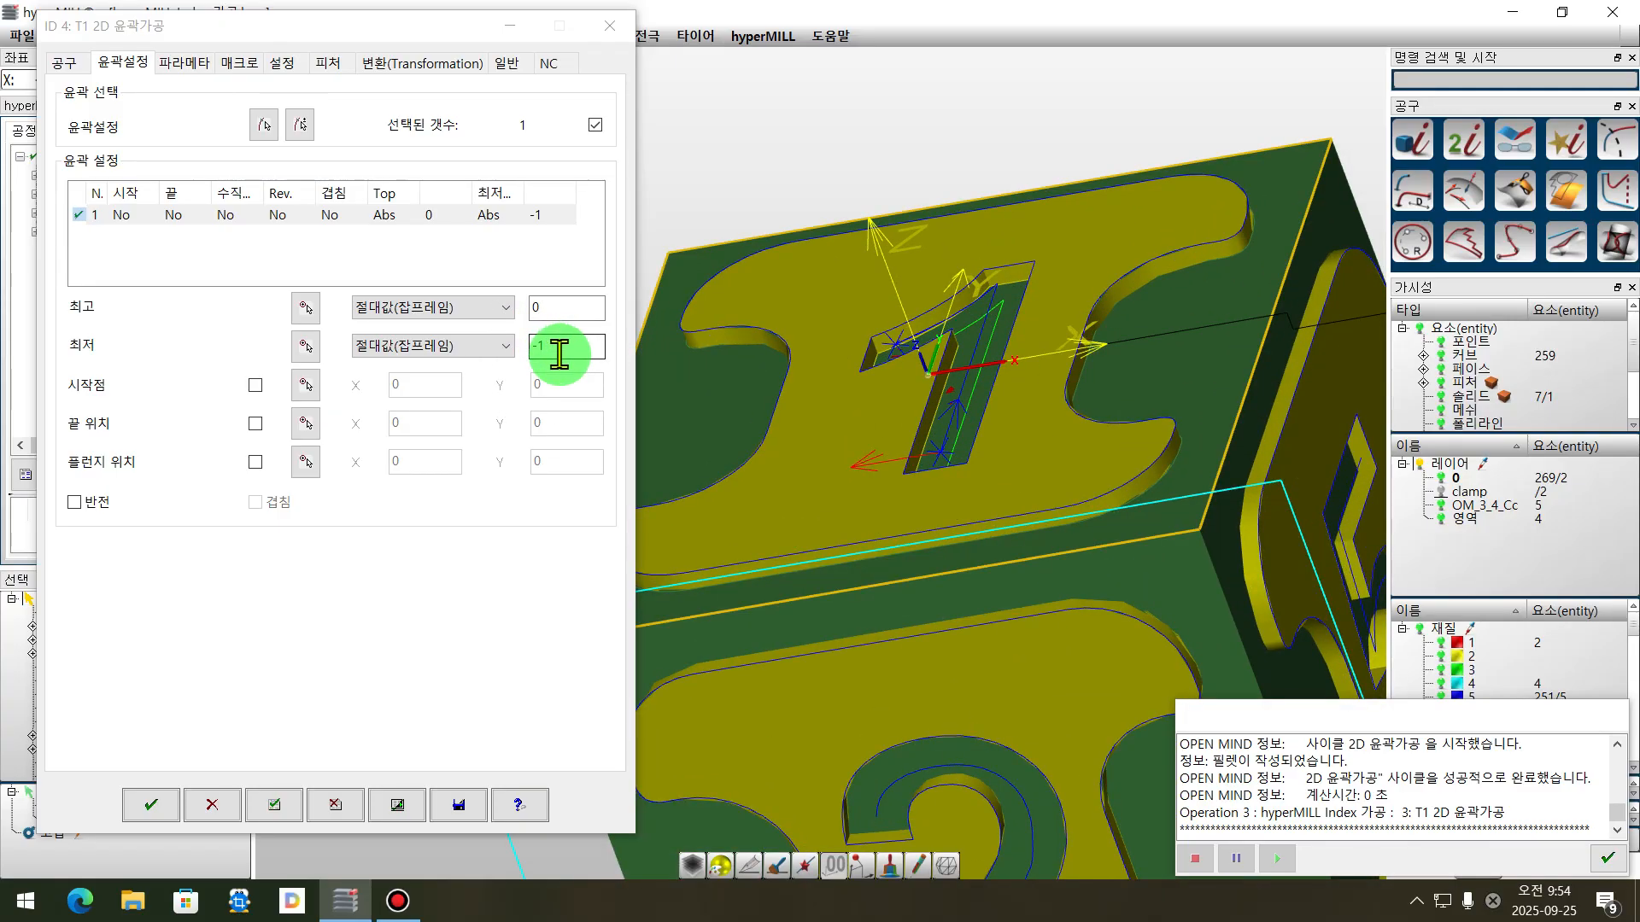
- Set operation 4's tool position to on the contour (윤곽 선상) so the tool follows number 1's centerline
left_click(180, 66)
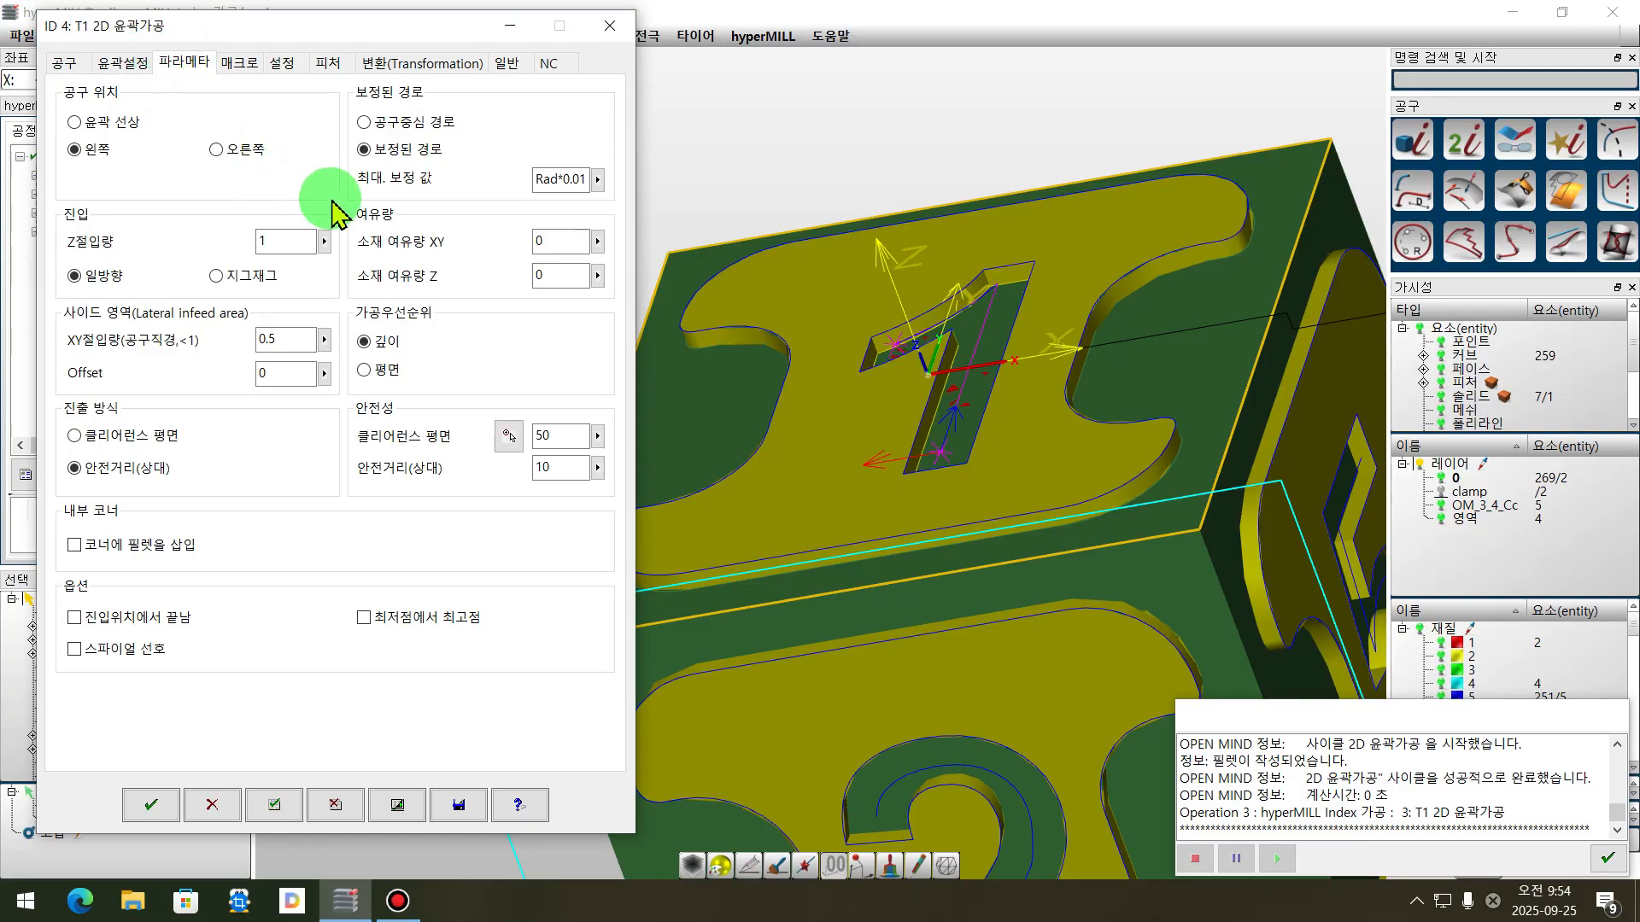
middle_click_drag(959, 183, 988, 195)
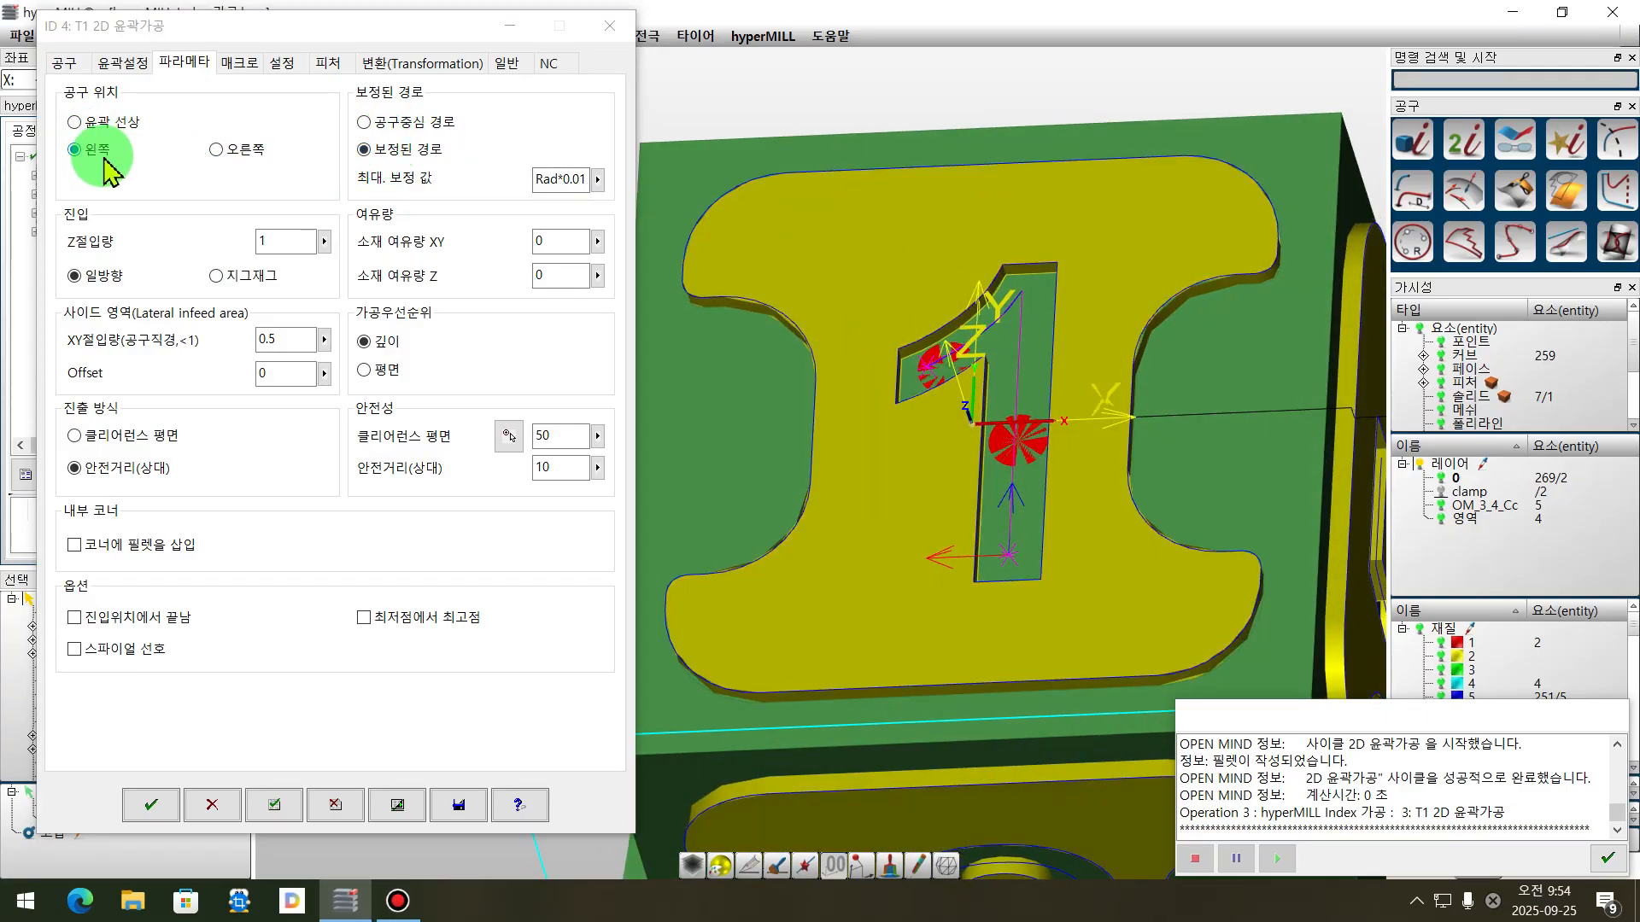
right_click_drag(1021, 381, 985, 398)
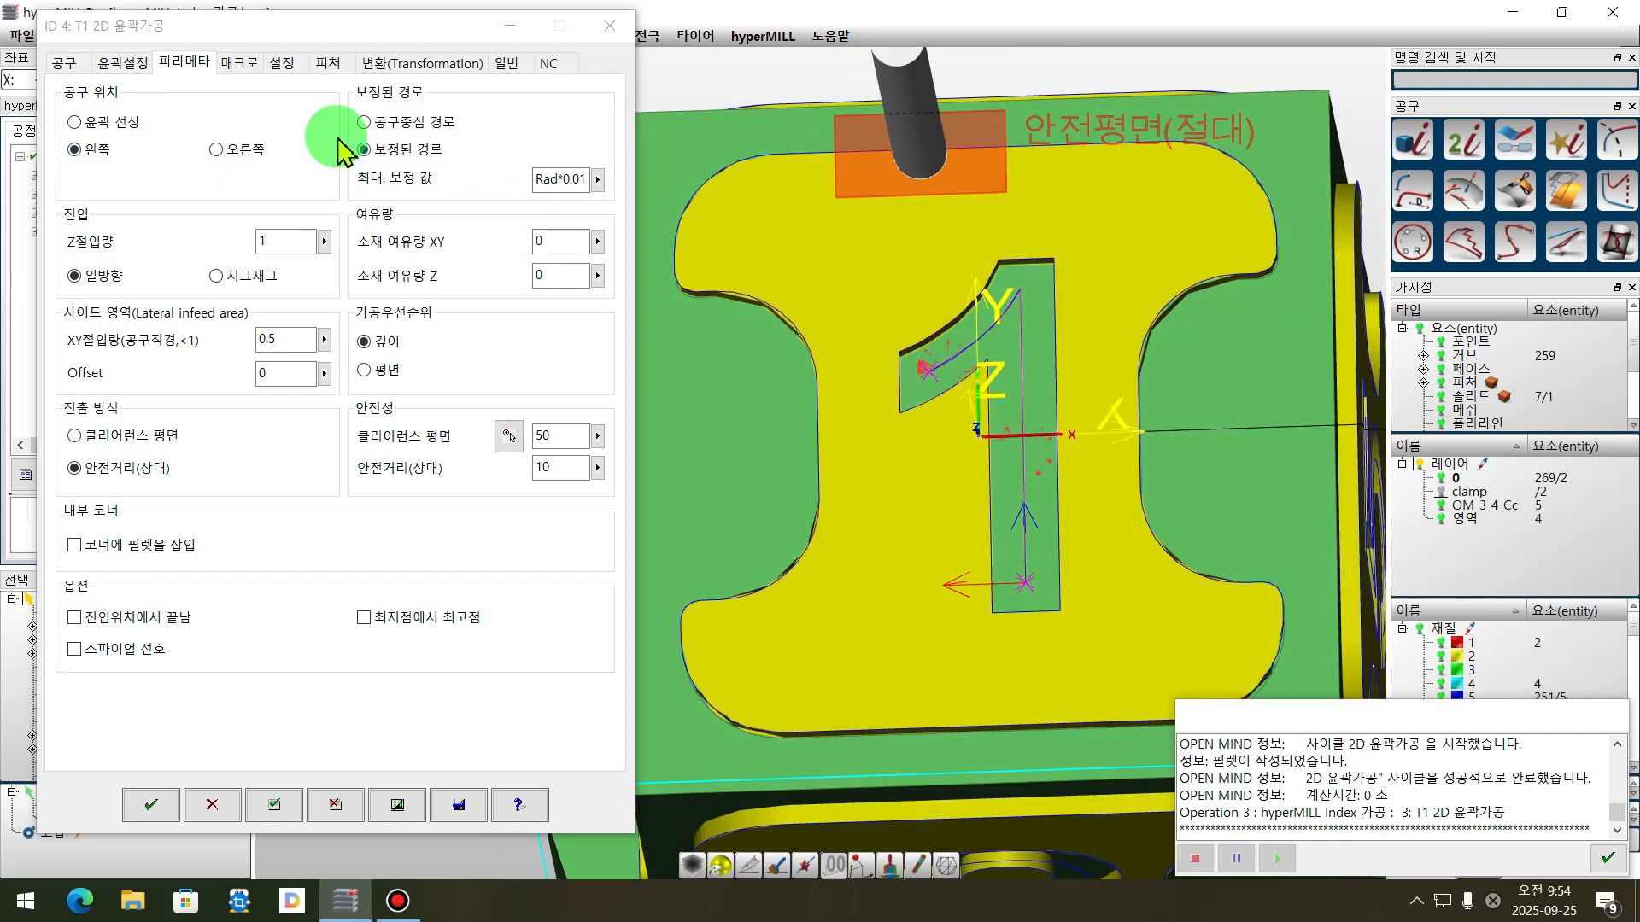
left_click(395, 134)
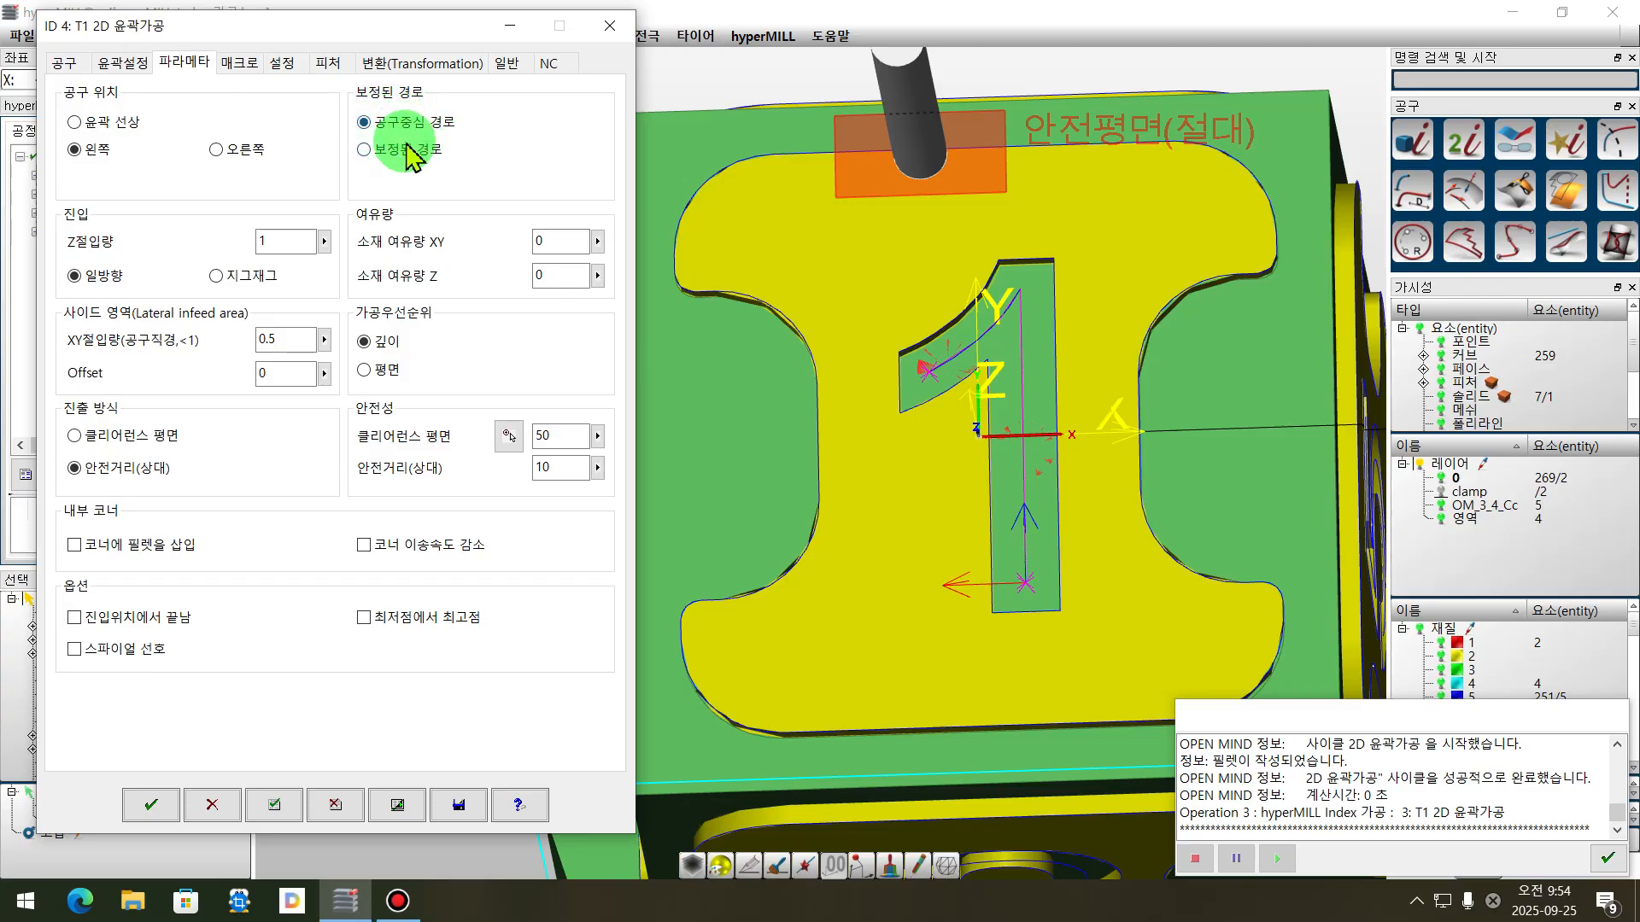
left_click(111, 123)
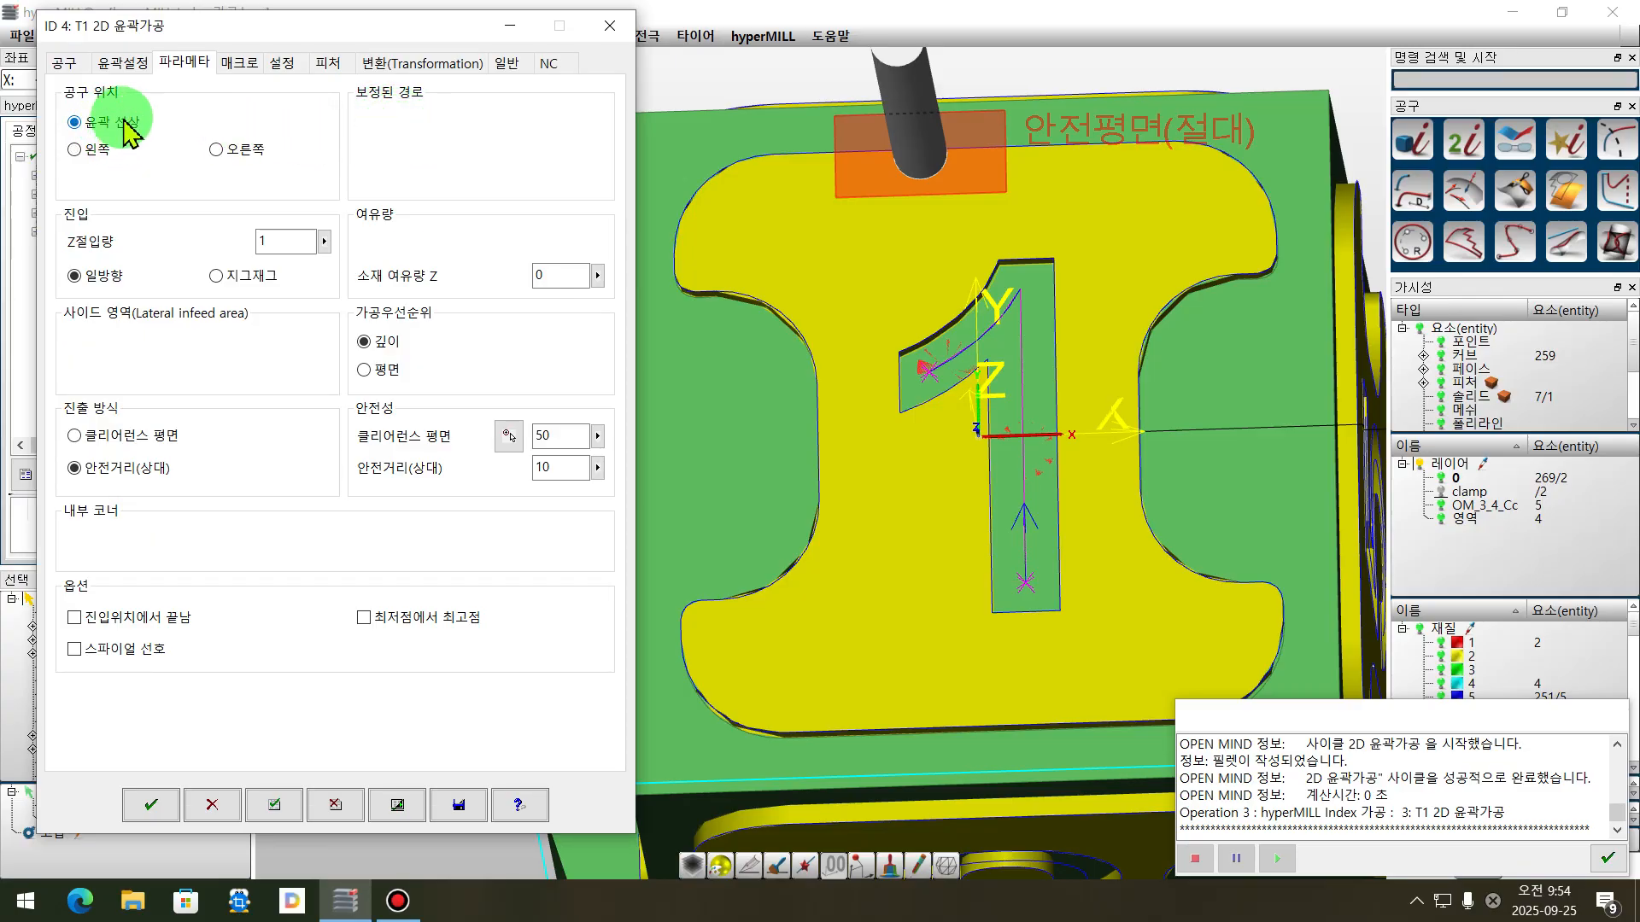
- Set operation 4's Z infeed (Z절입량) to 0.3, keeping a Z stock allowance of 0
scroll(1033, 632, "up", 2)
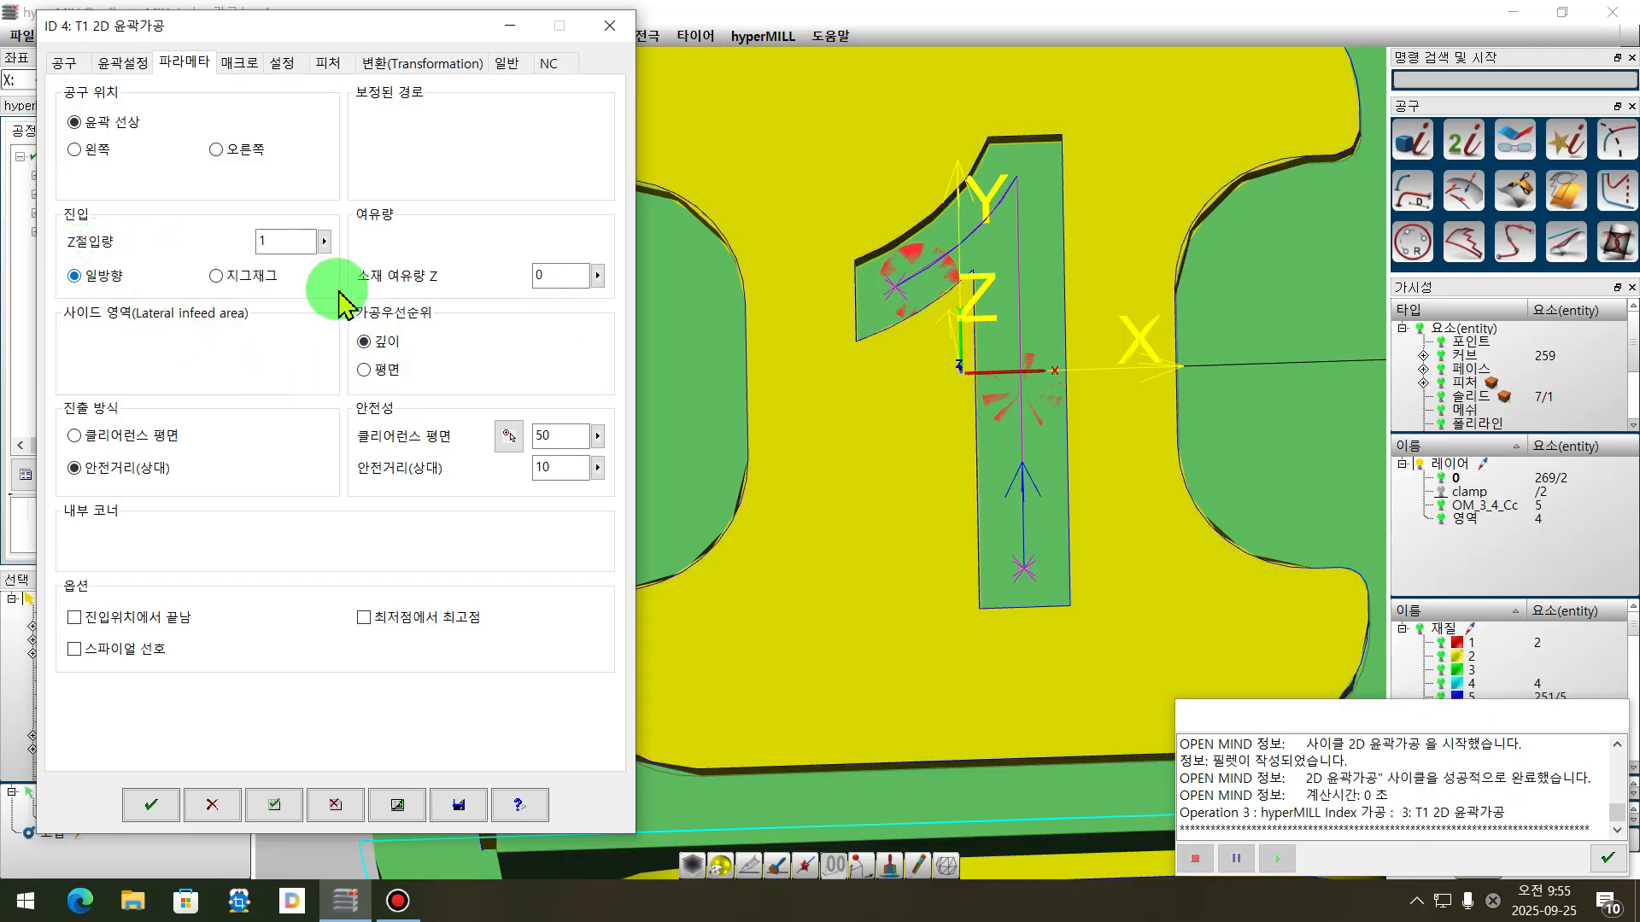
right_click_drag(1025, 447, 812, 410)
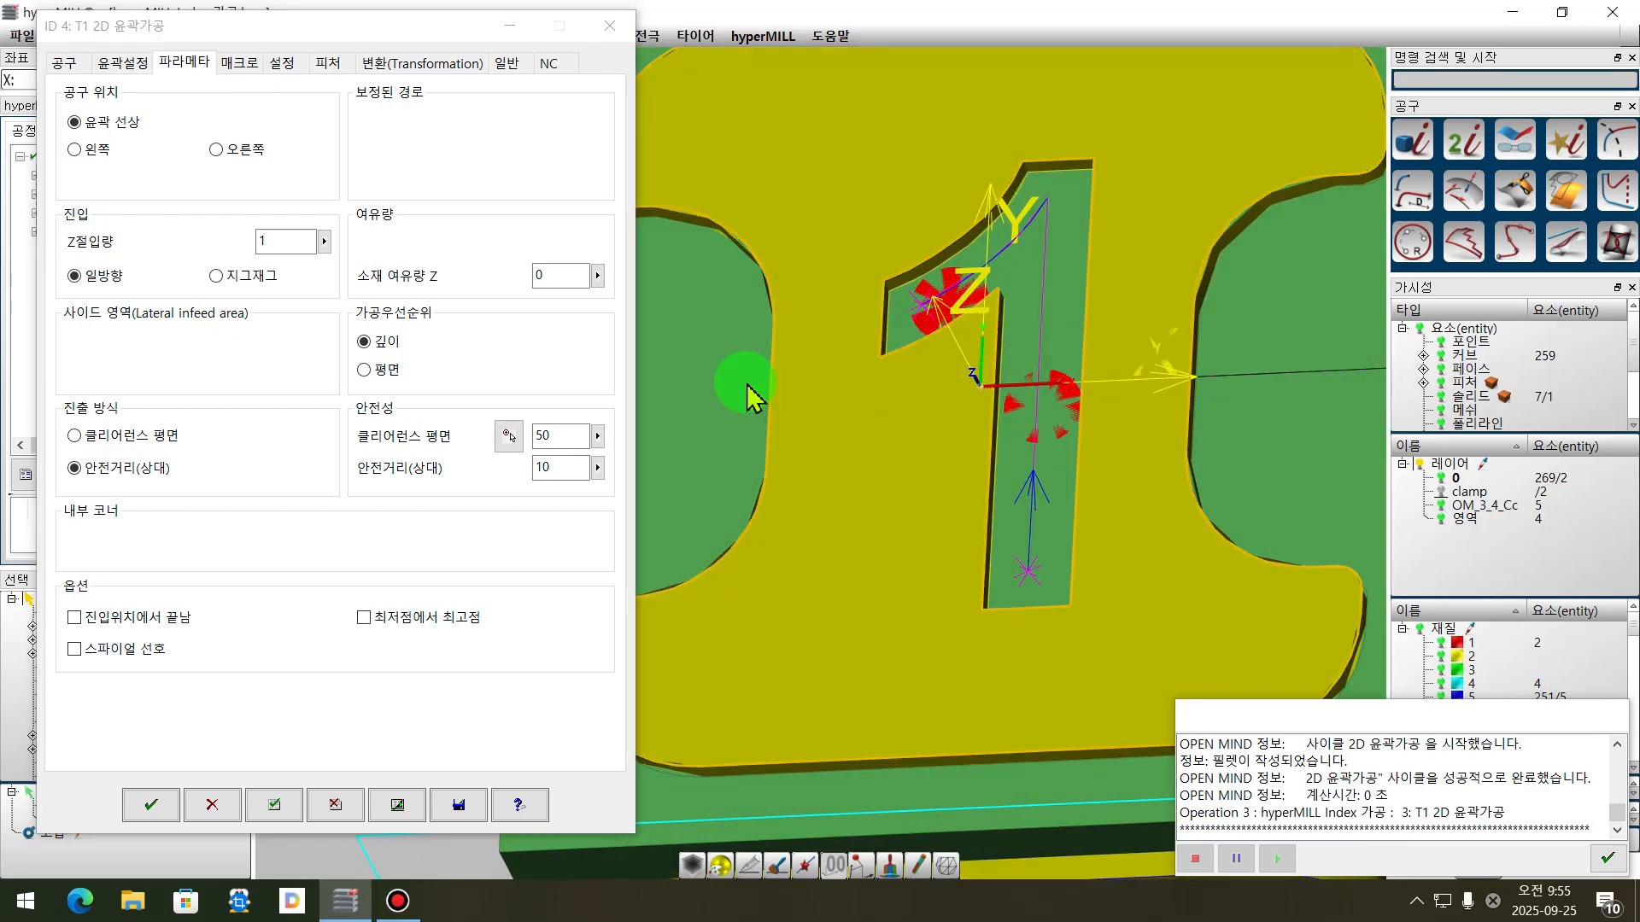
left_click(285, 242)
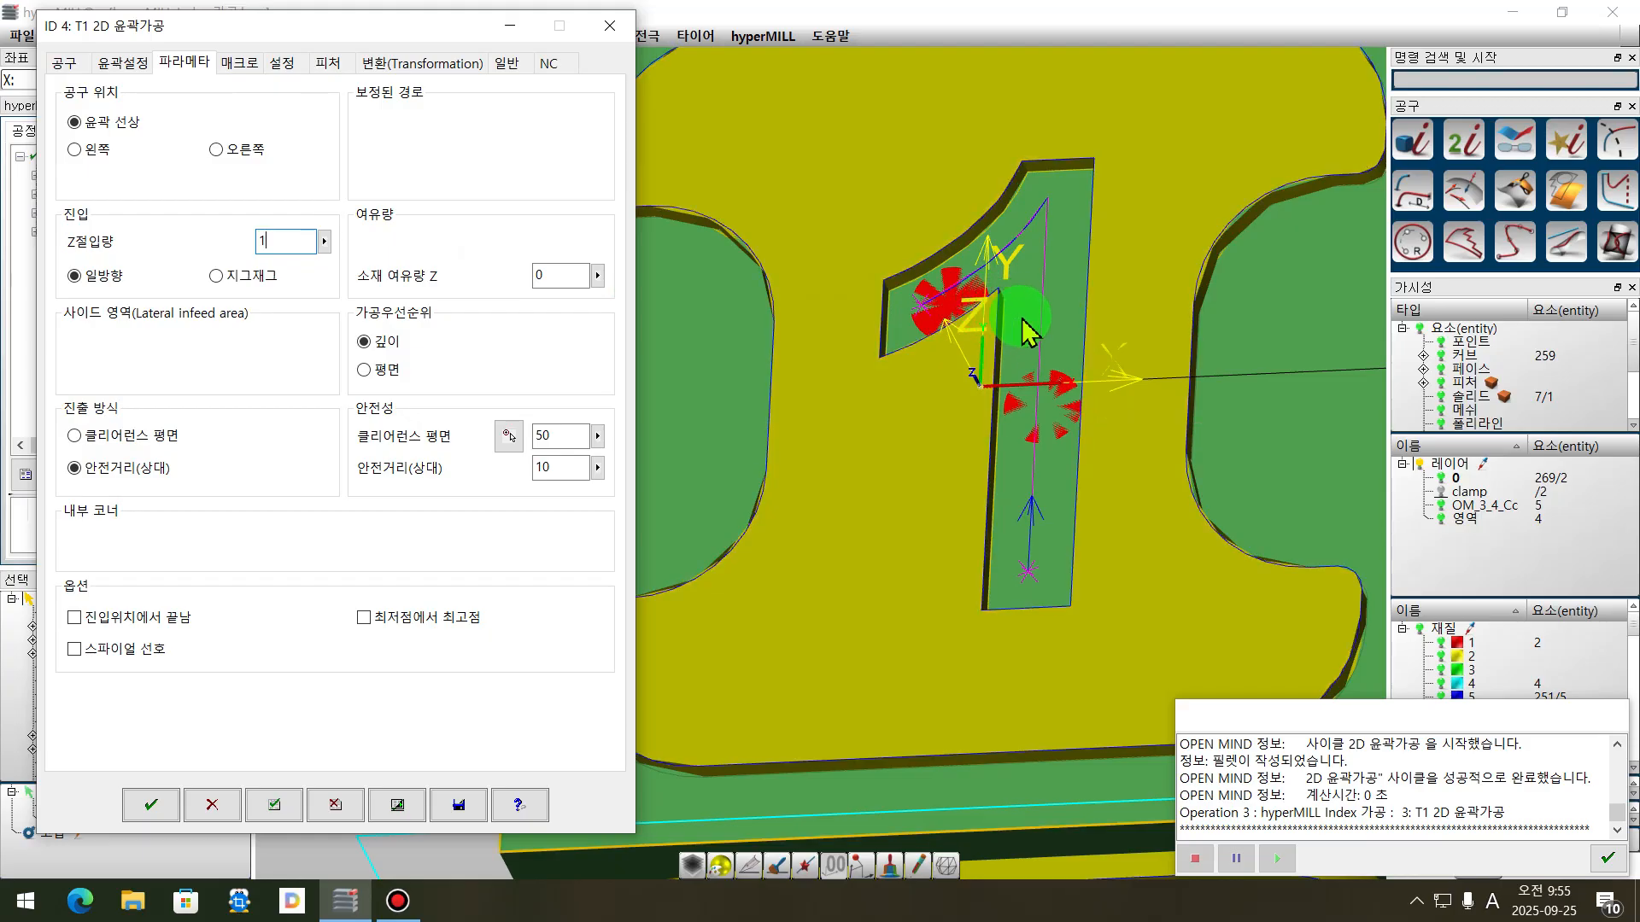
left_click(292, 242)
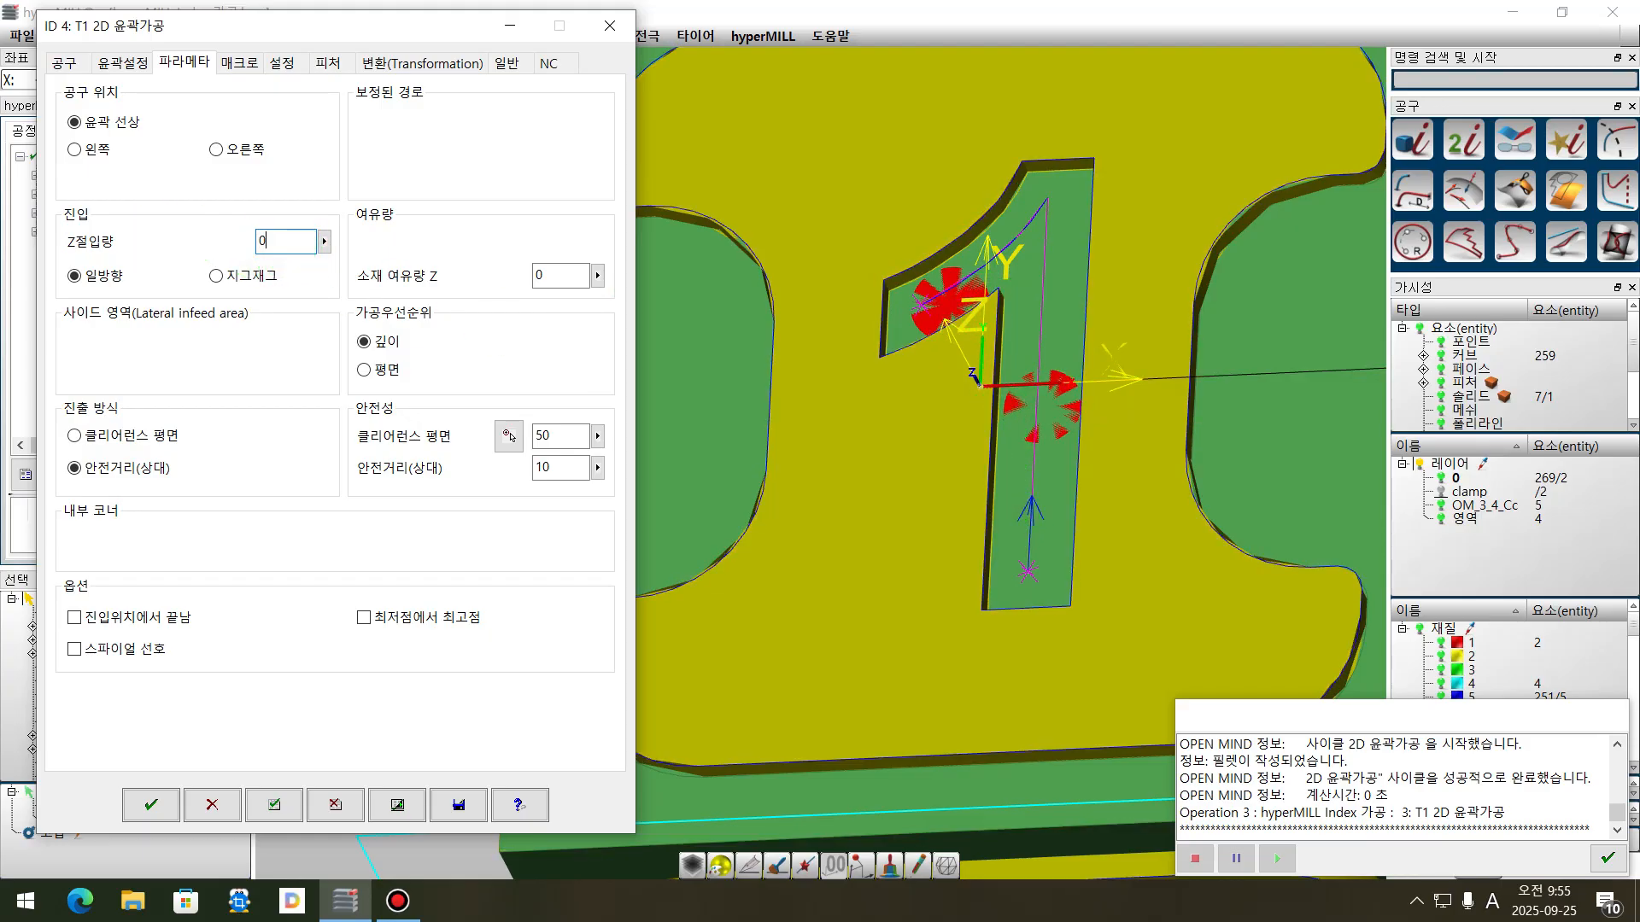
double_click(282, 243)
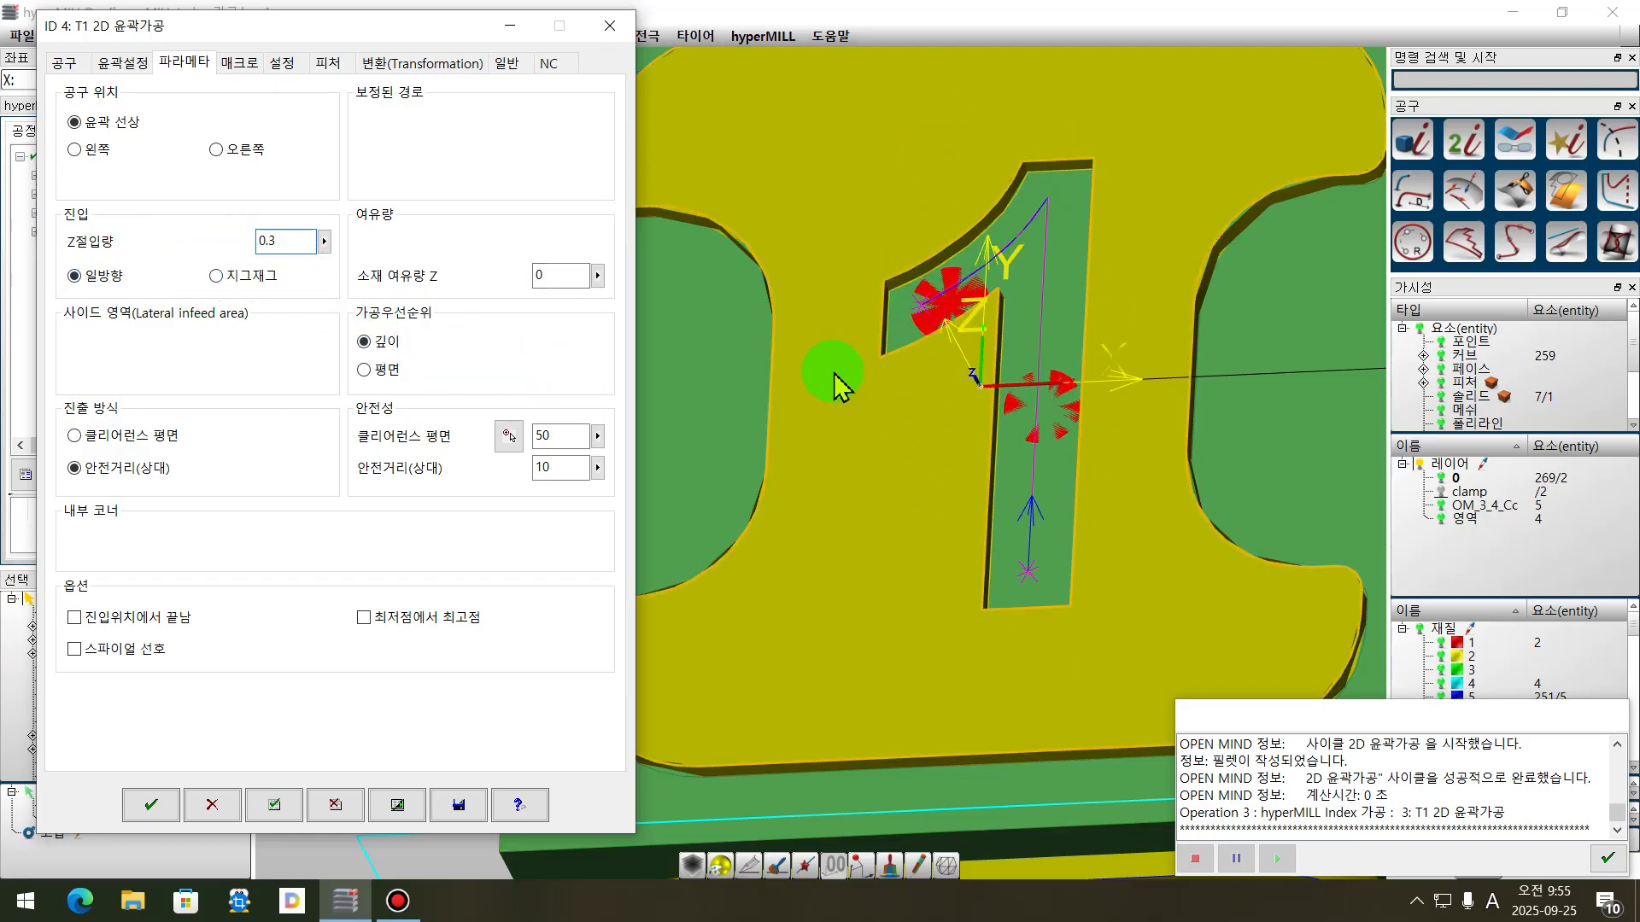
left_click(559, 275)
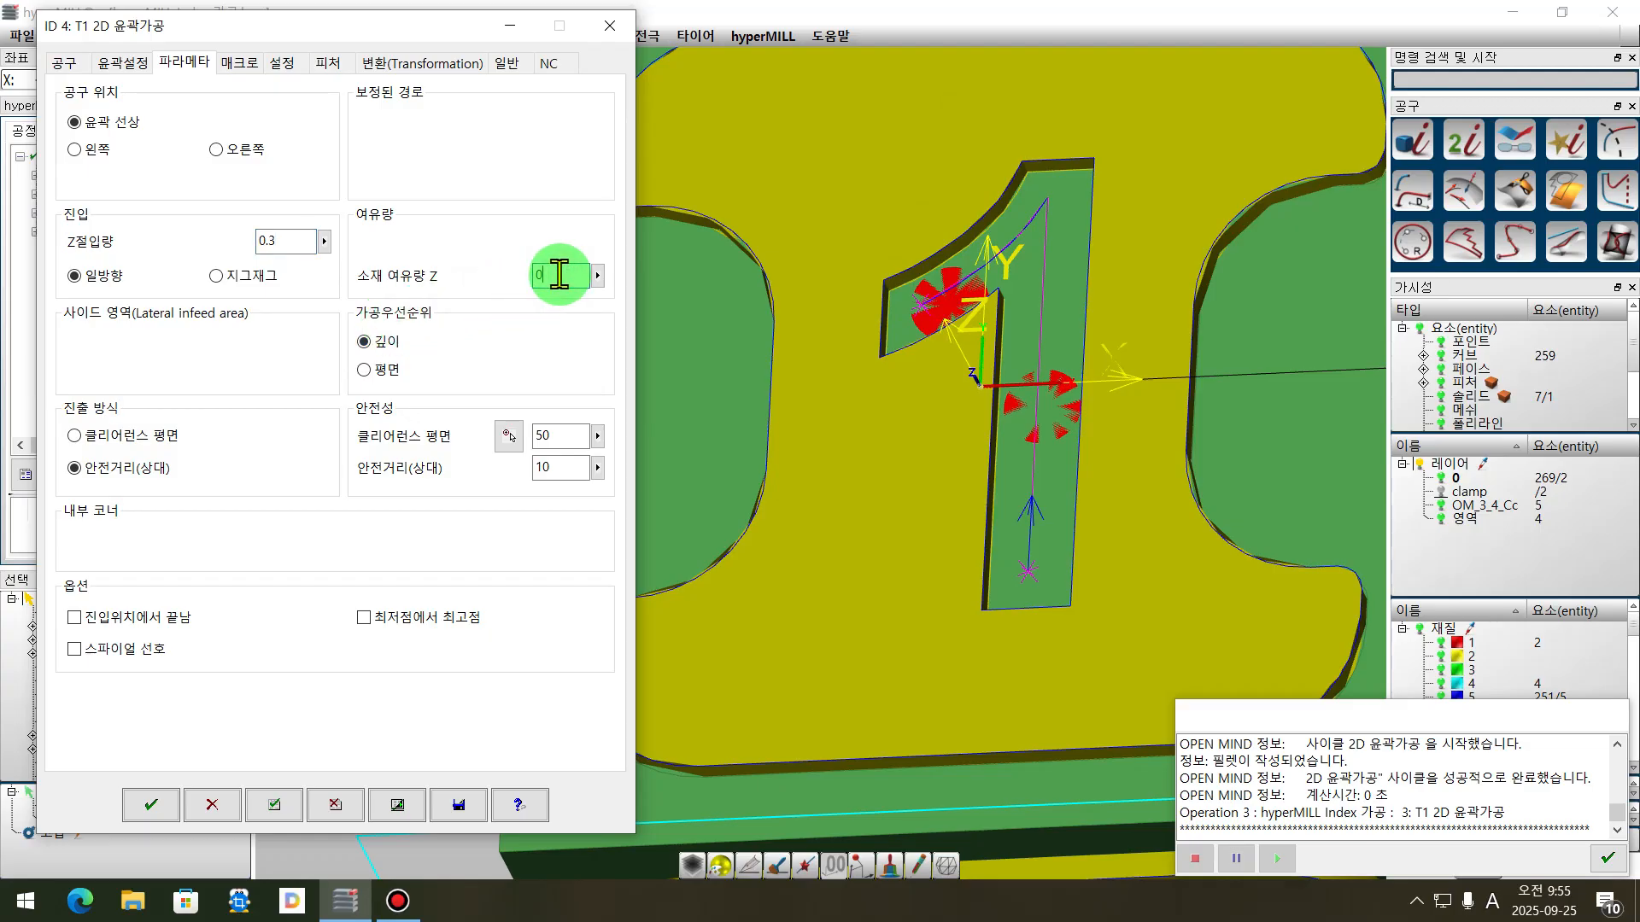
left_click(559, 275)
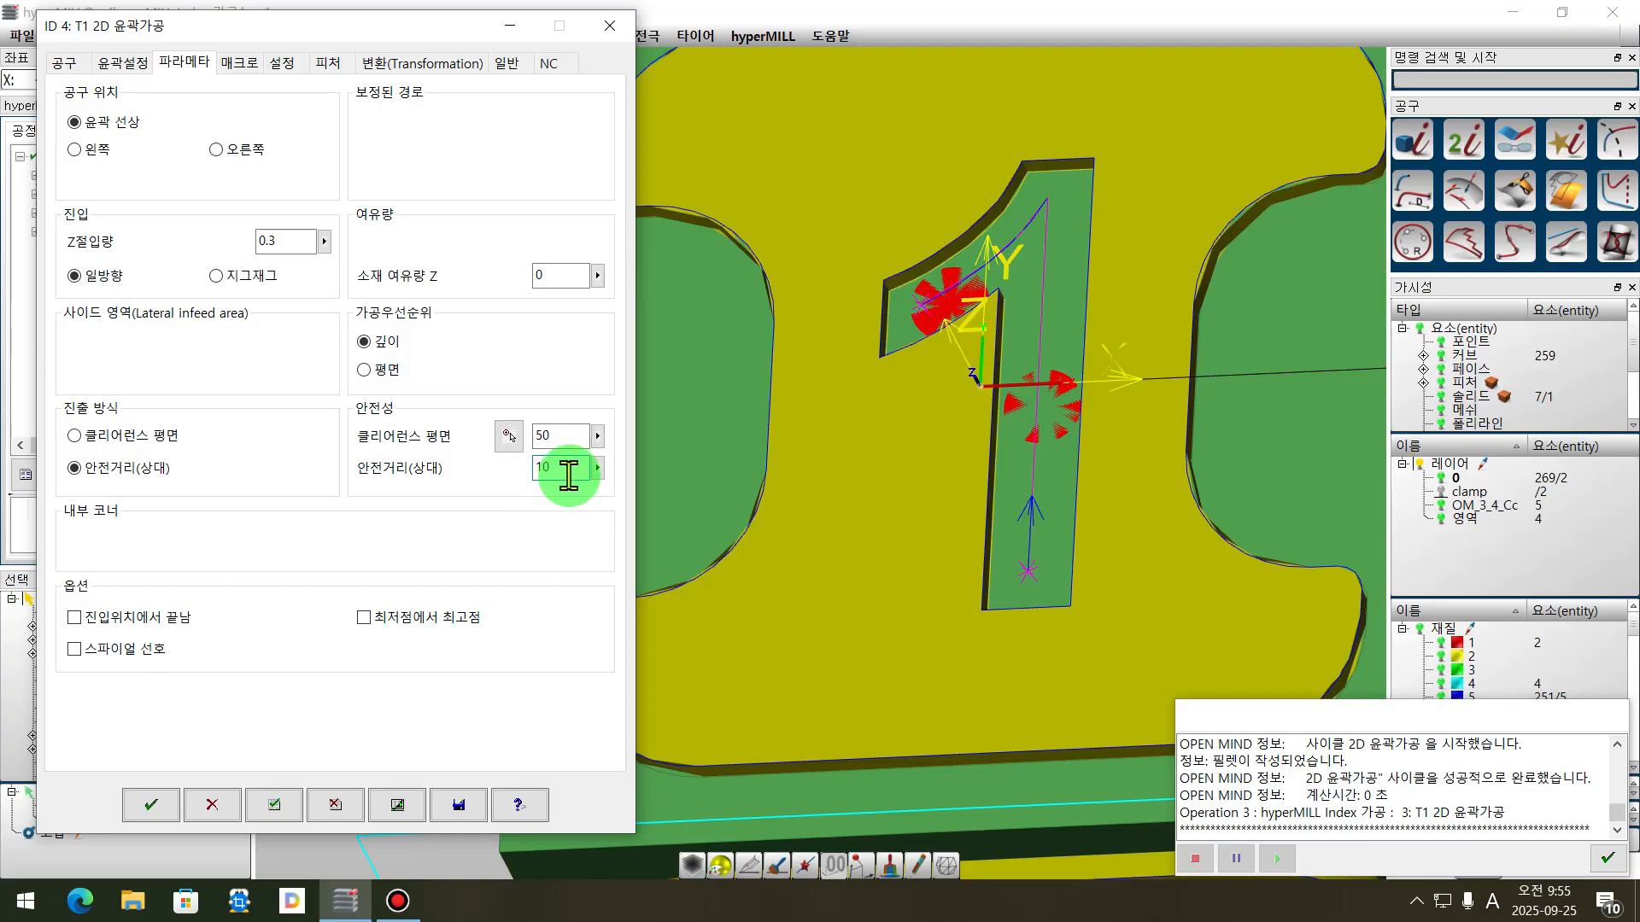
- Set both the approach and retract macros of operation 4 to none (없음)
left_click(241, 69)
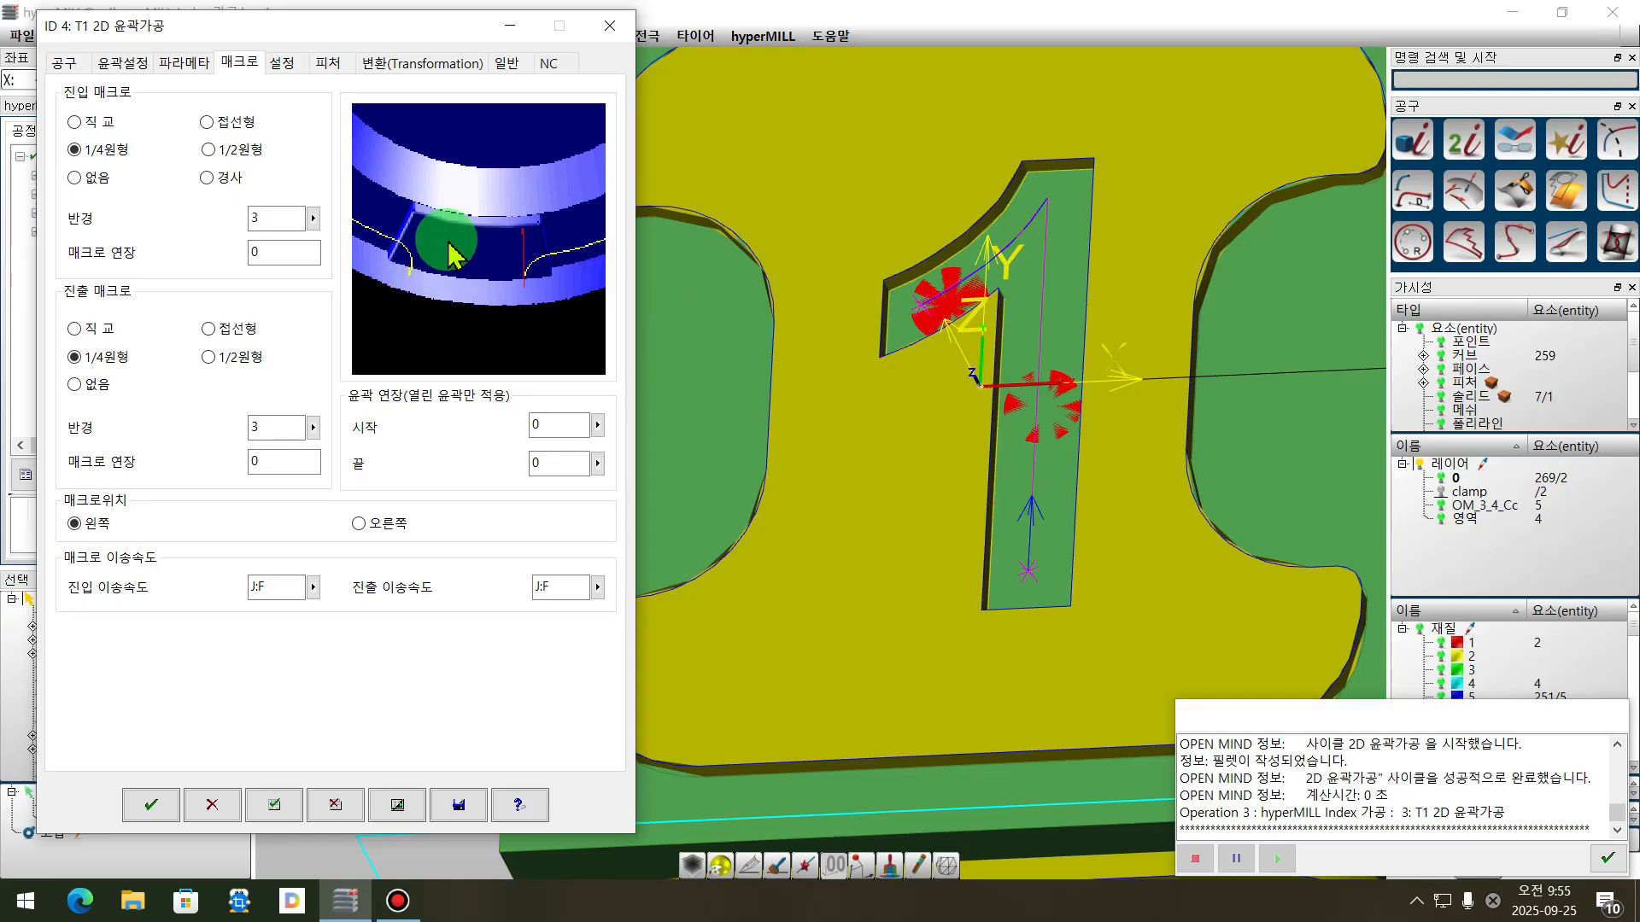
scroll(900, 319, "down", 4)
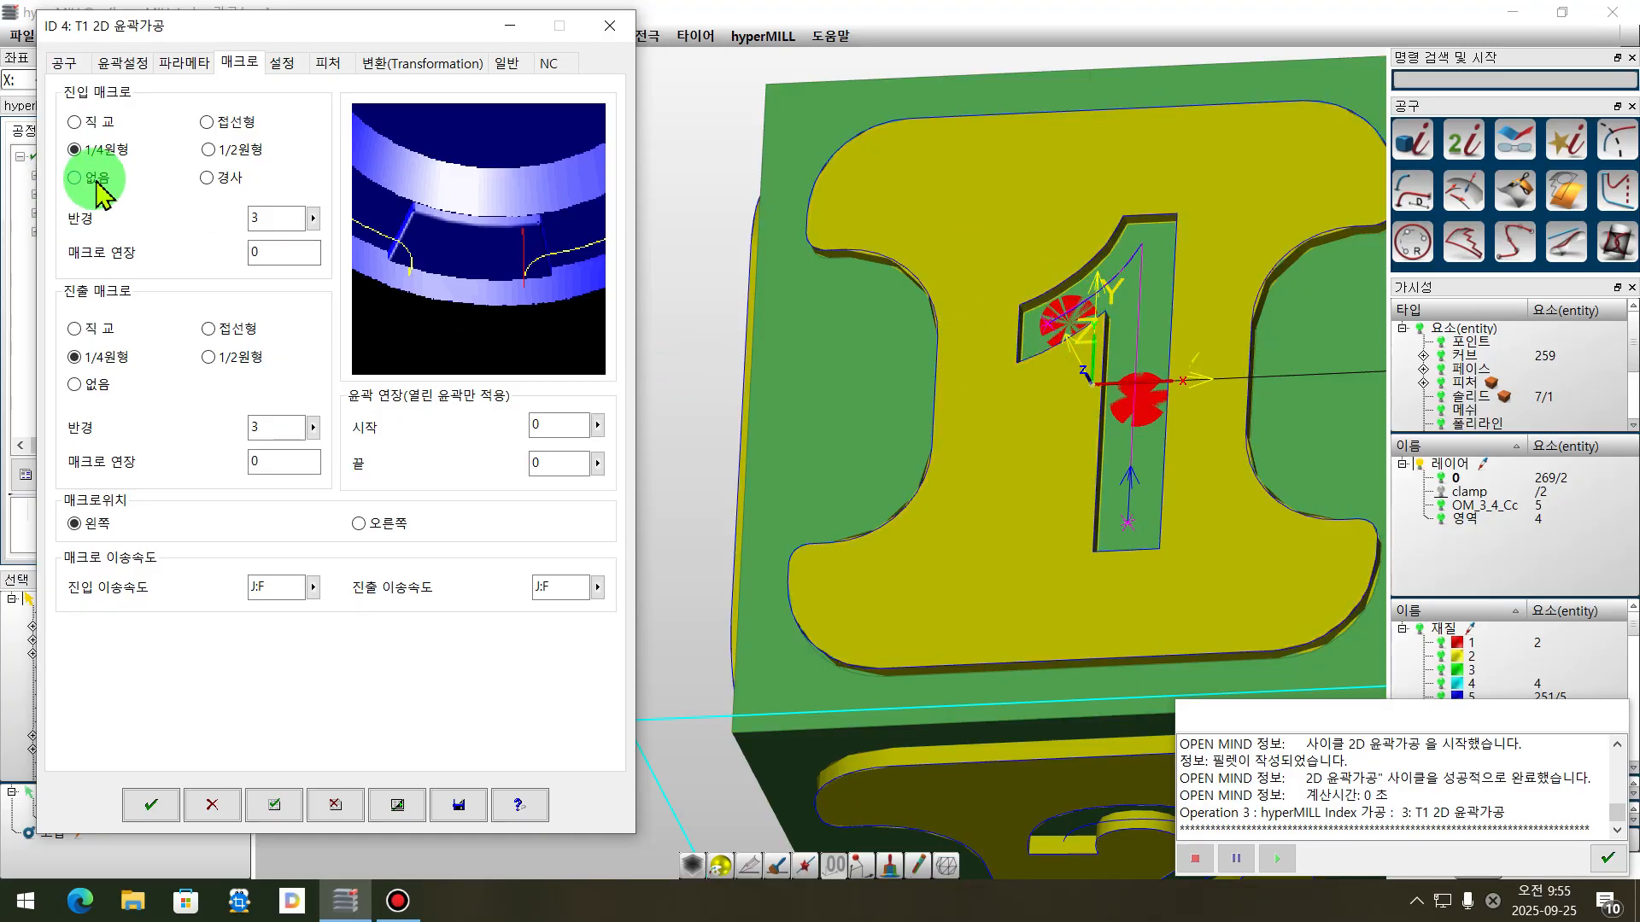
left_click(99, 332)
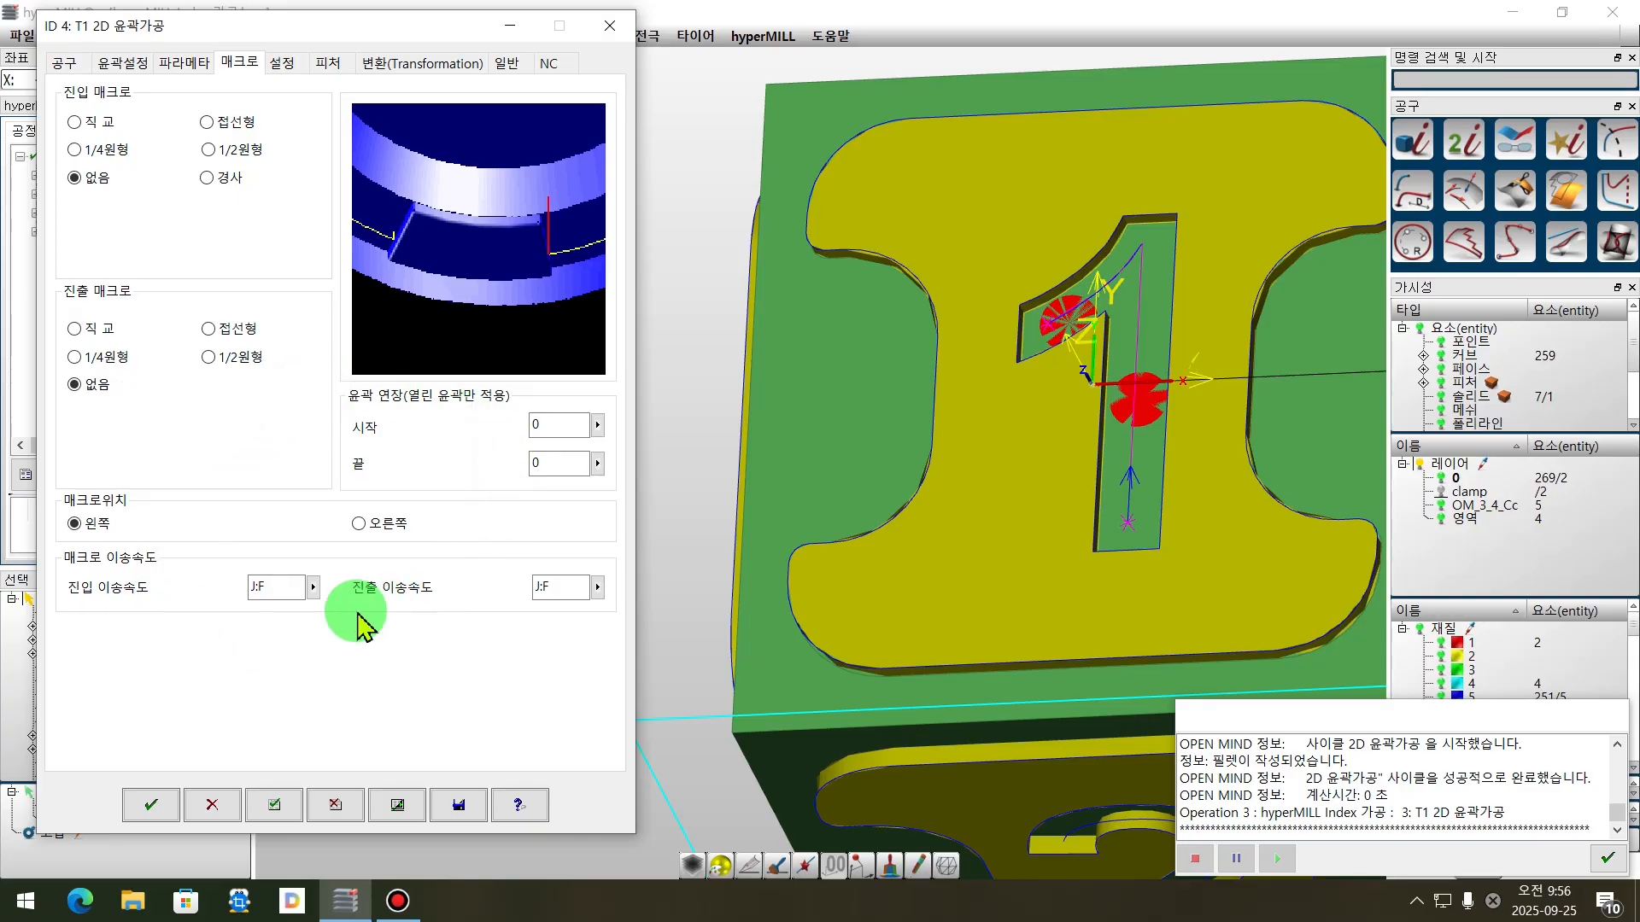
- Calculate operation 4 and inspect its toolpath inside number 1 on the end face
left_click(282, 65)
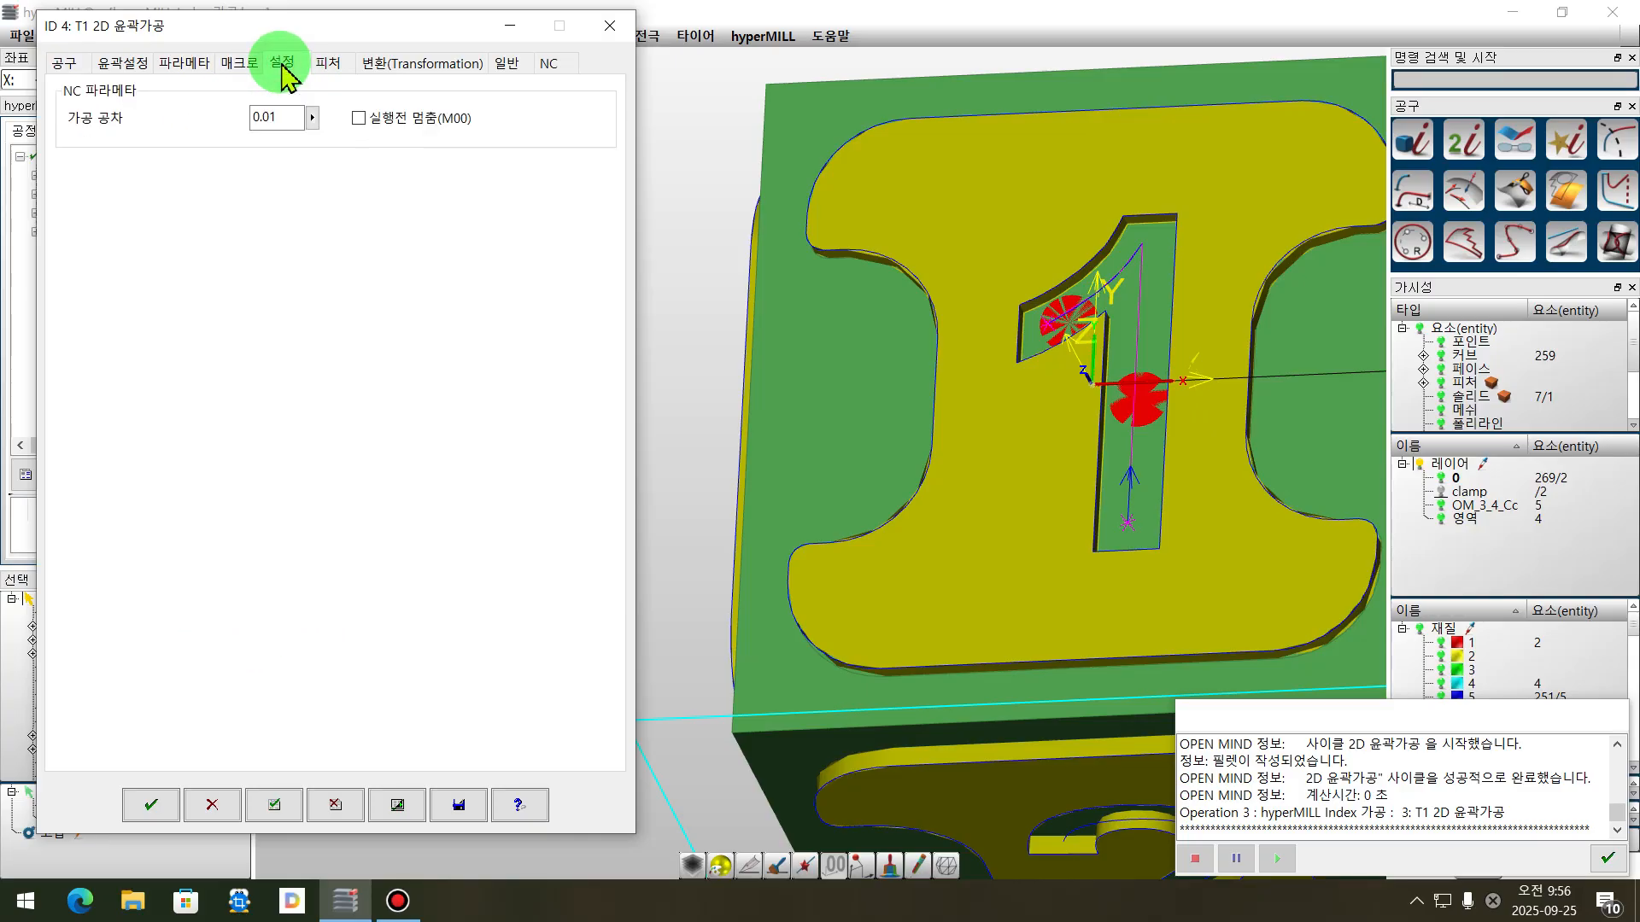
left_click(327, 65)
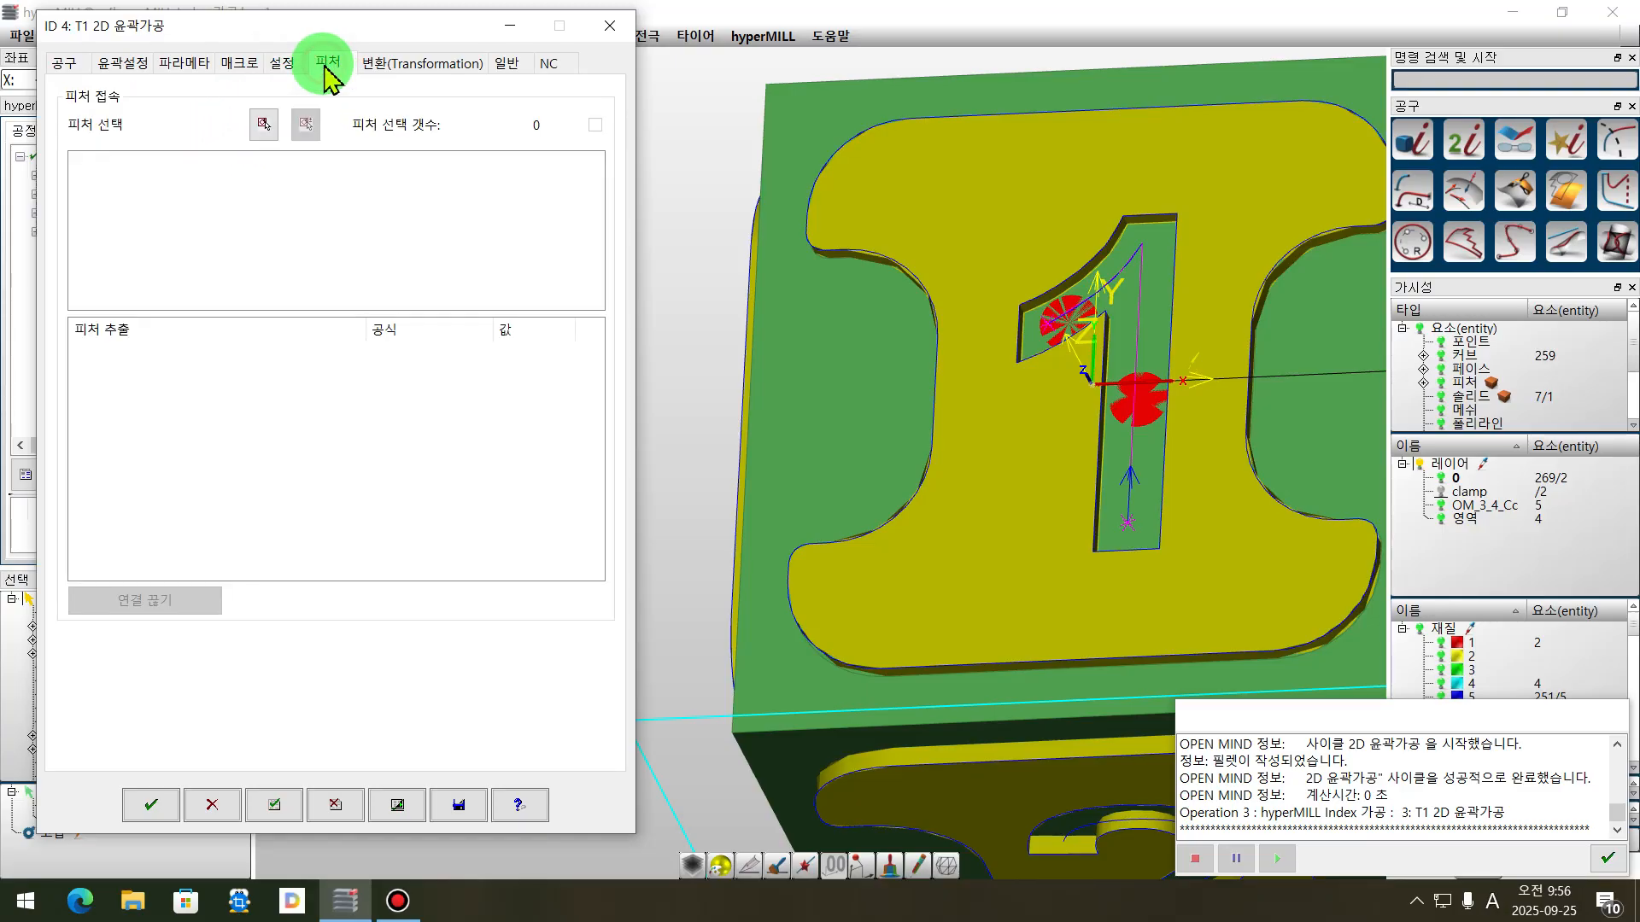
left_click(389, 68)
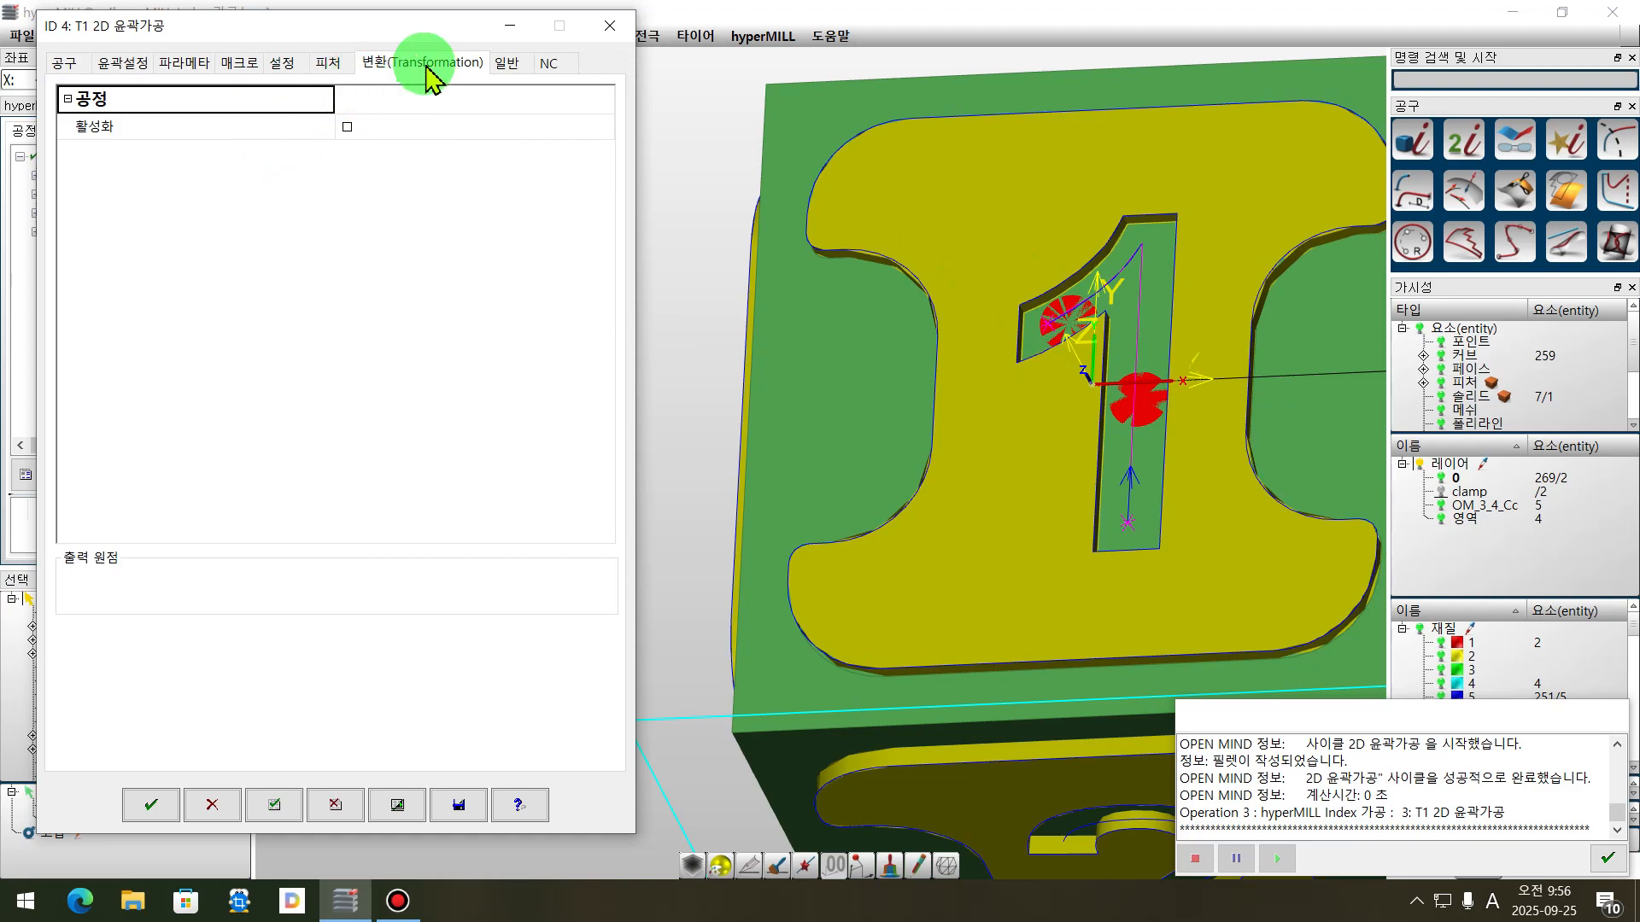
left_click(397, 805)
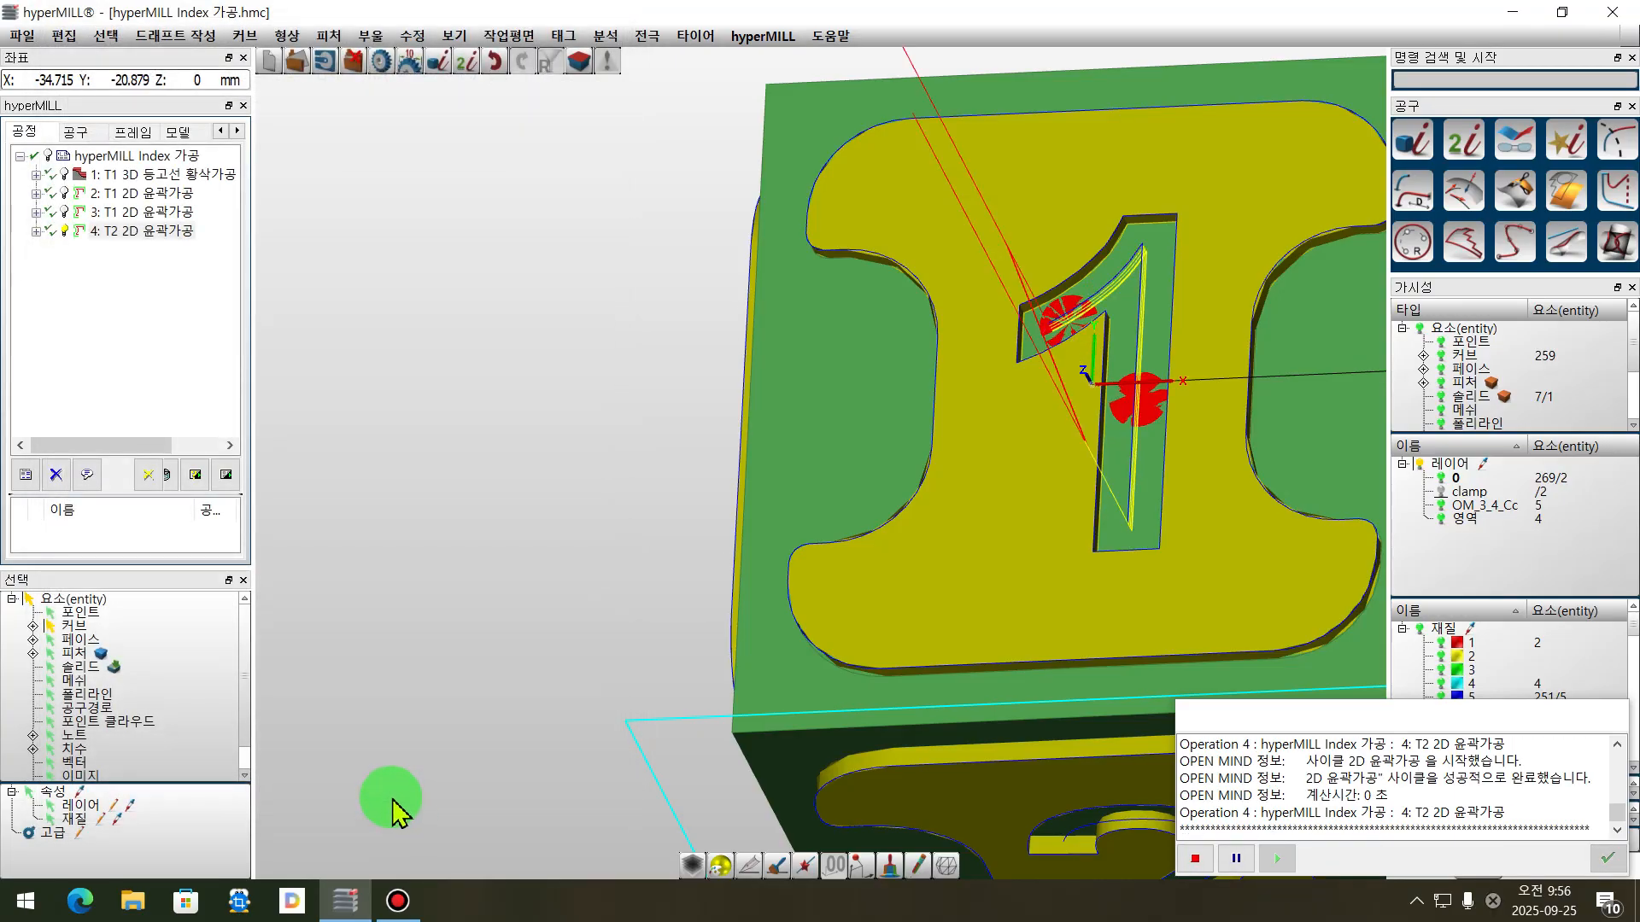
middle_click_drag(502, 484, 871, 549)
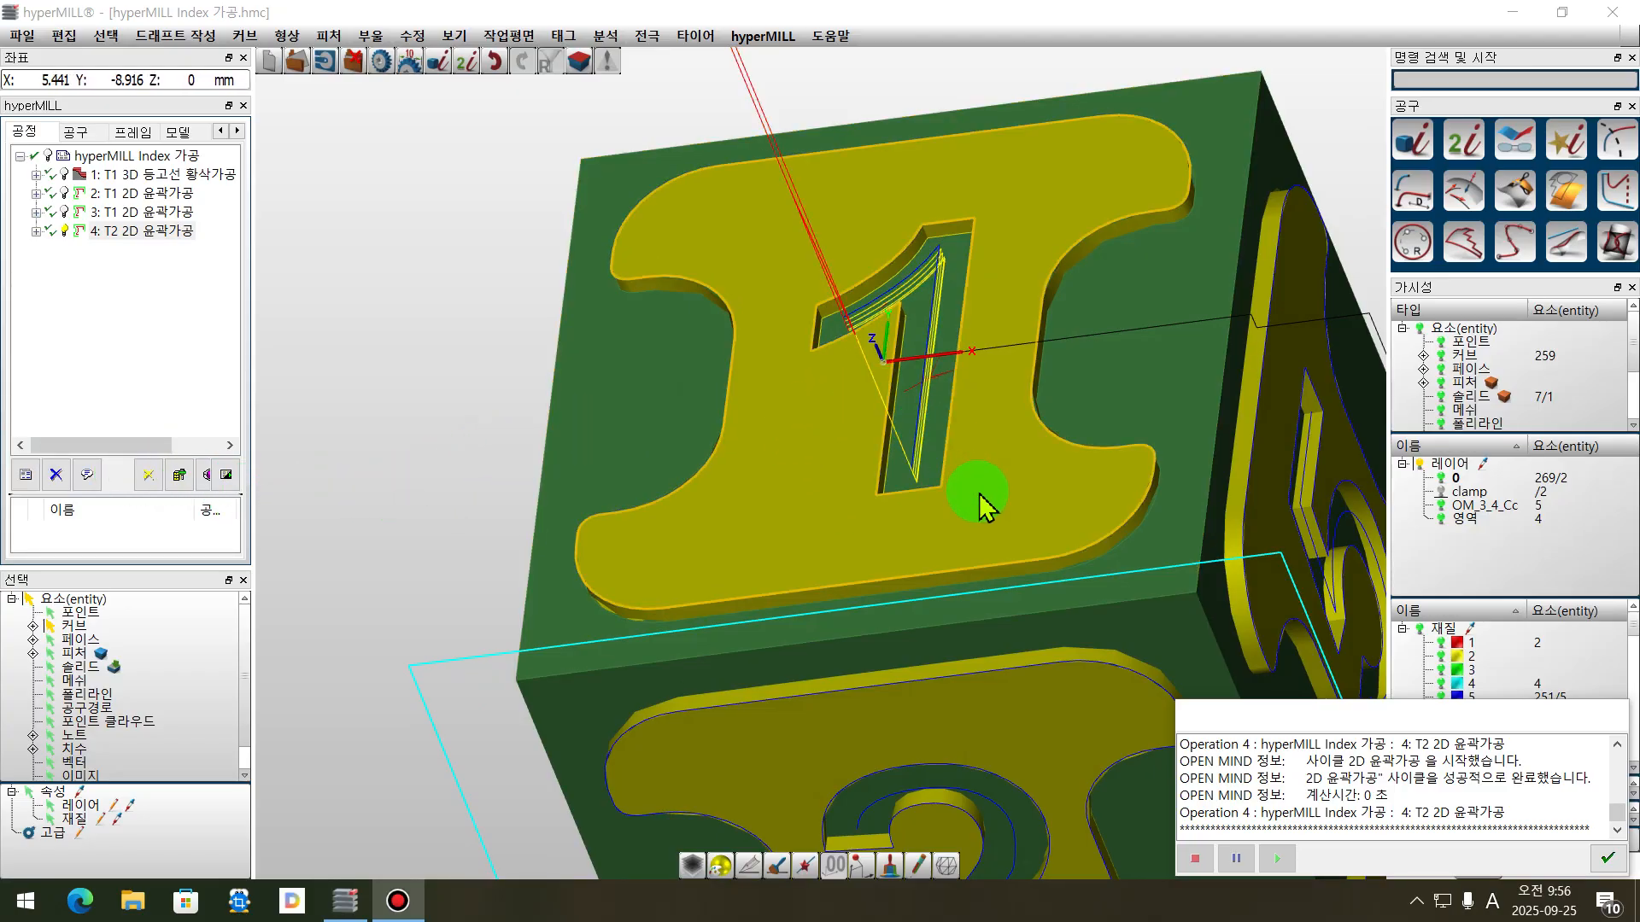
scroll(980, 497, "up", 3)
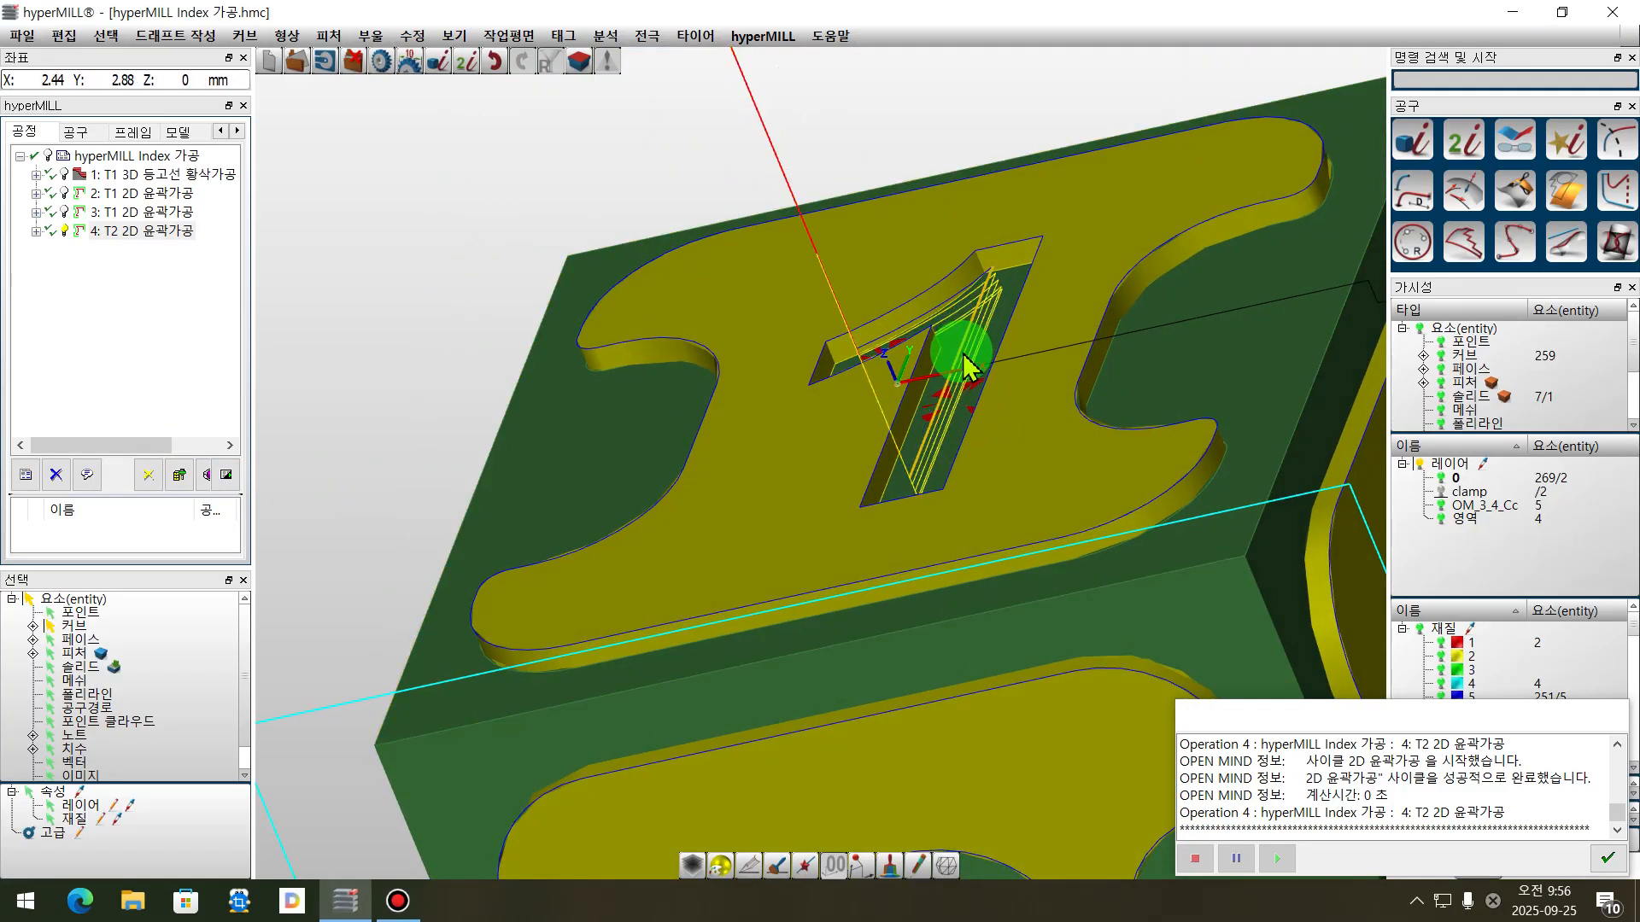
scroll(972, 363, "up", 2)
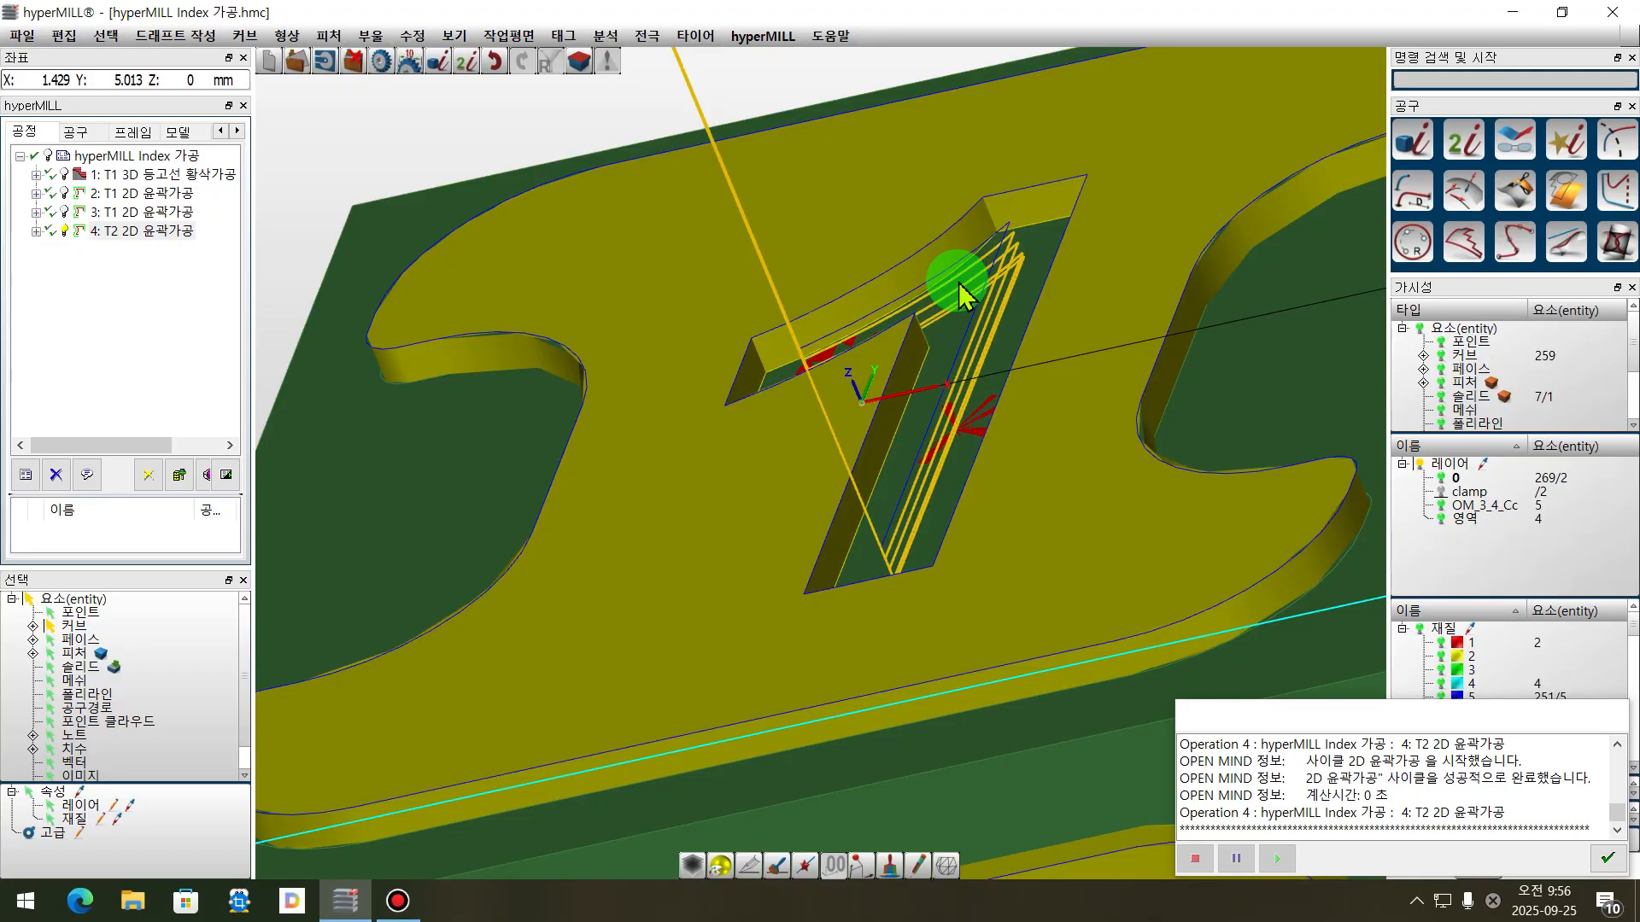
scroll(957, 307, "down", 5)
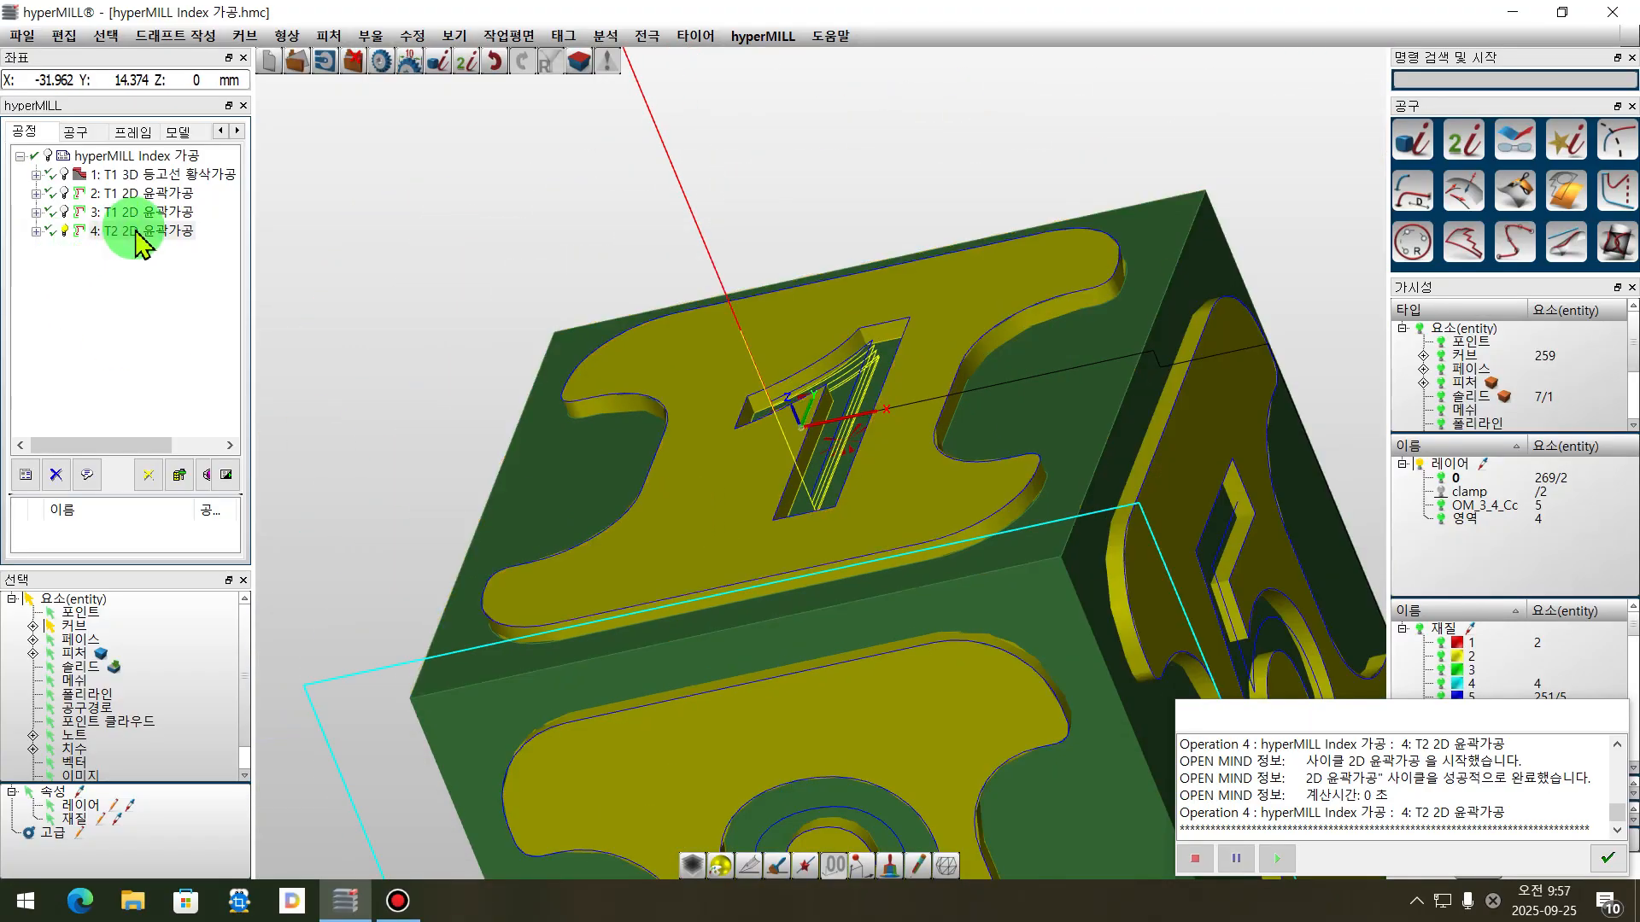
- Run the internal simulation of operation 4, check the tool's plunge and passes along number 1, and close it
right_click(135, 231)
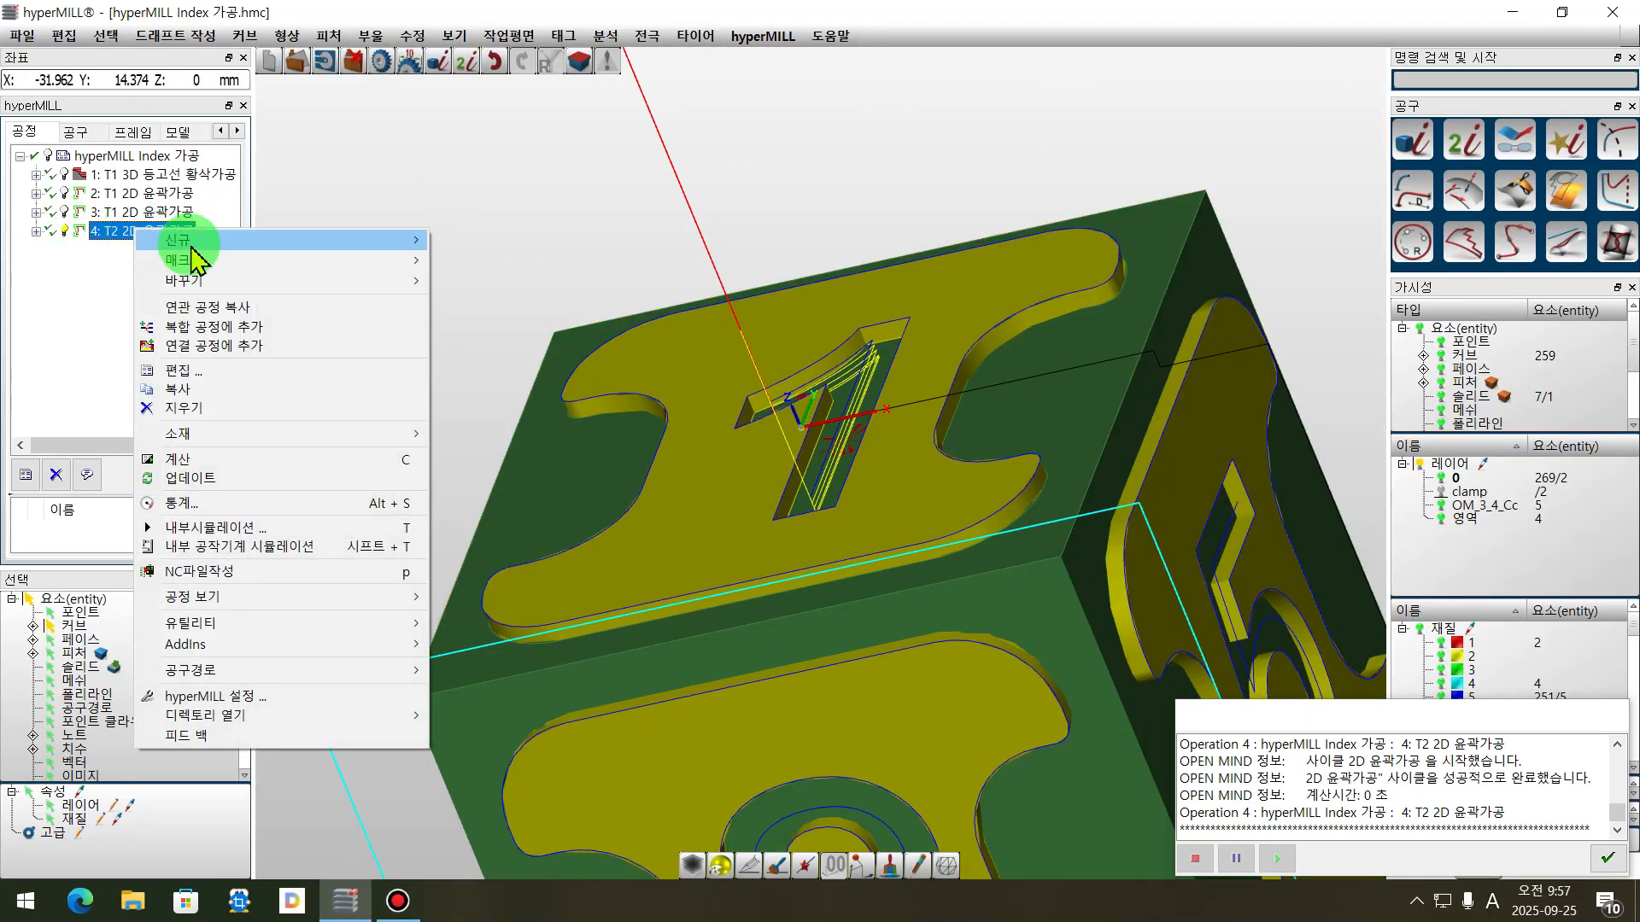
left_click(260, 527)
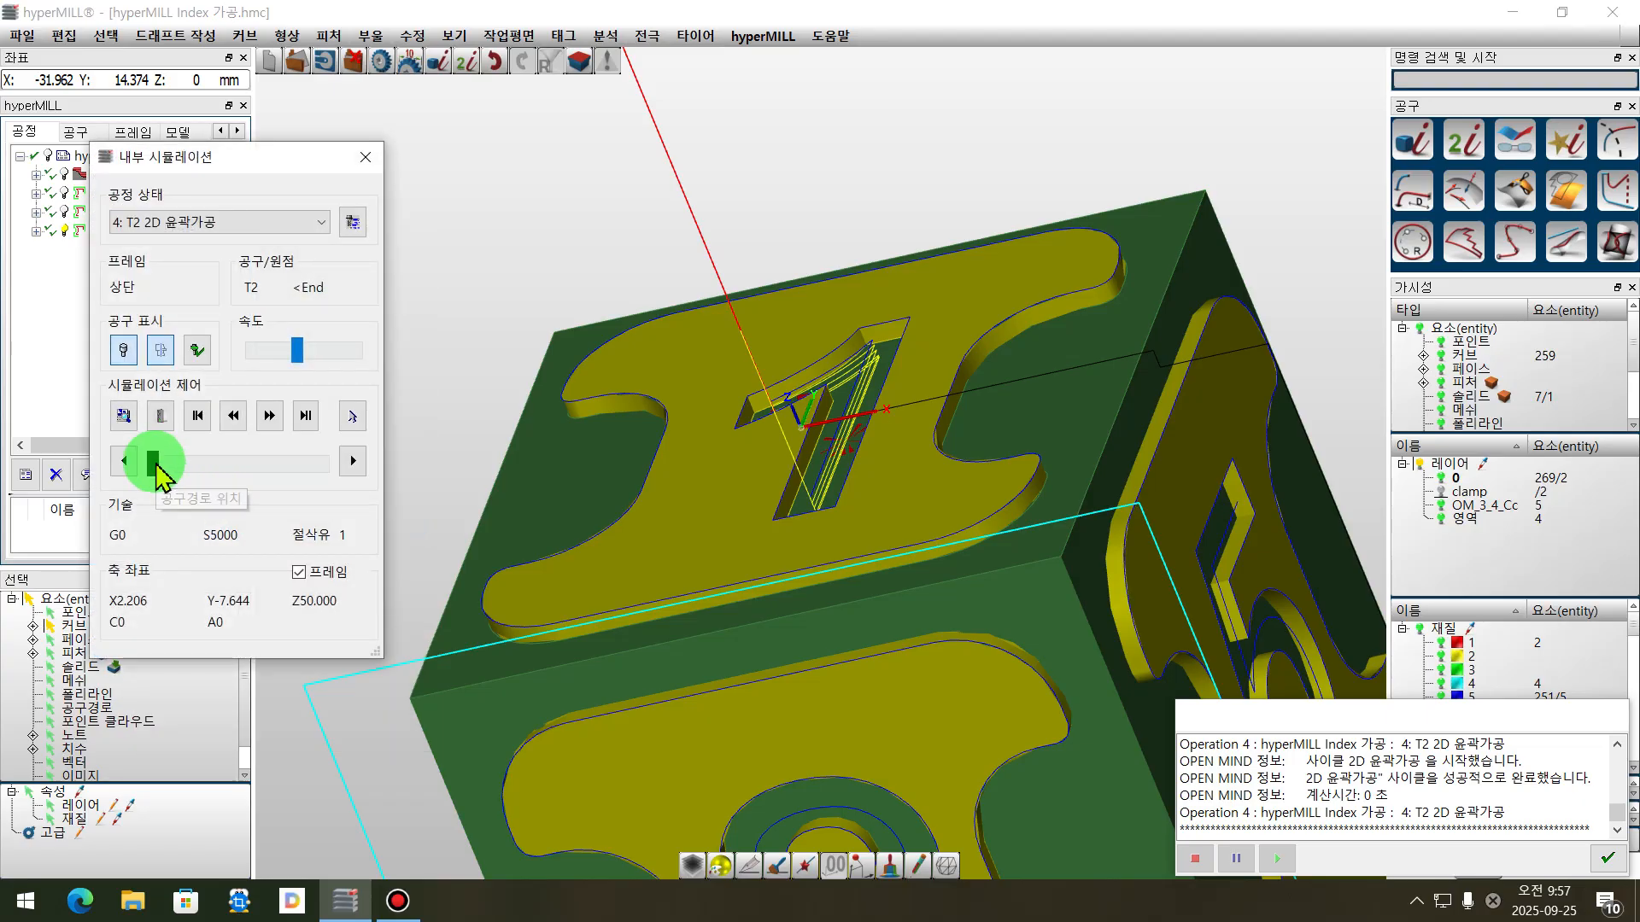
left_click_drag(165, 465, 180, 466)
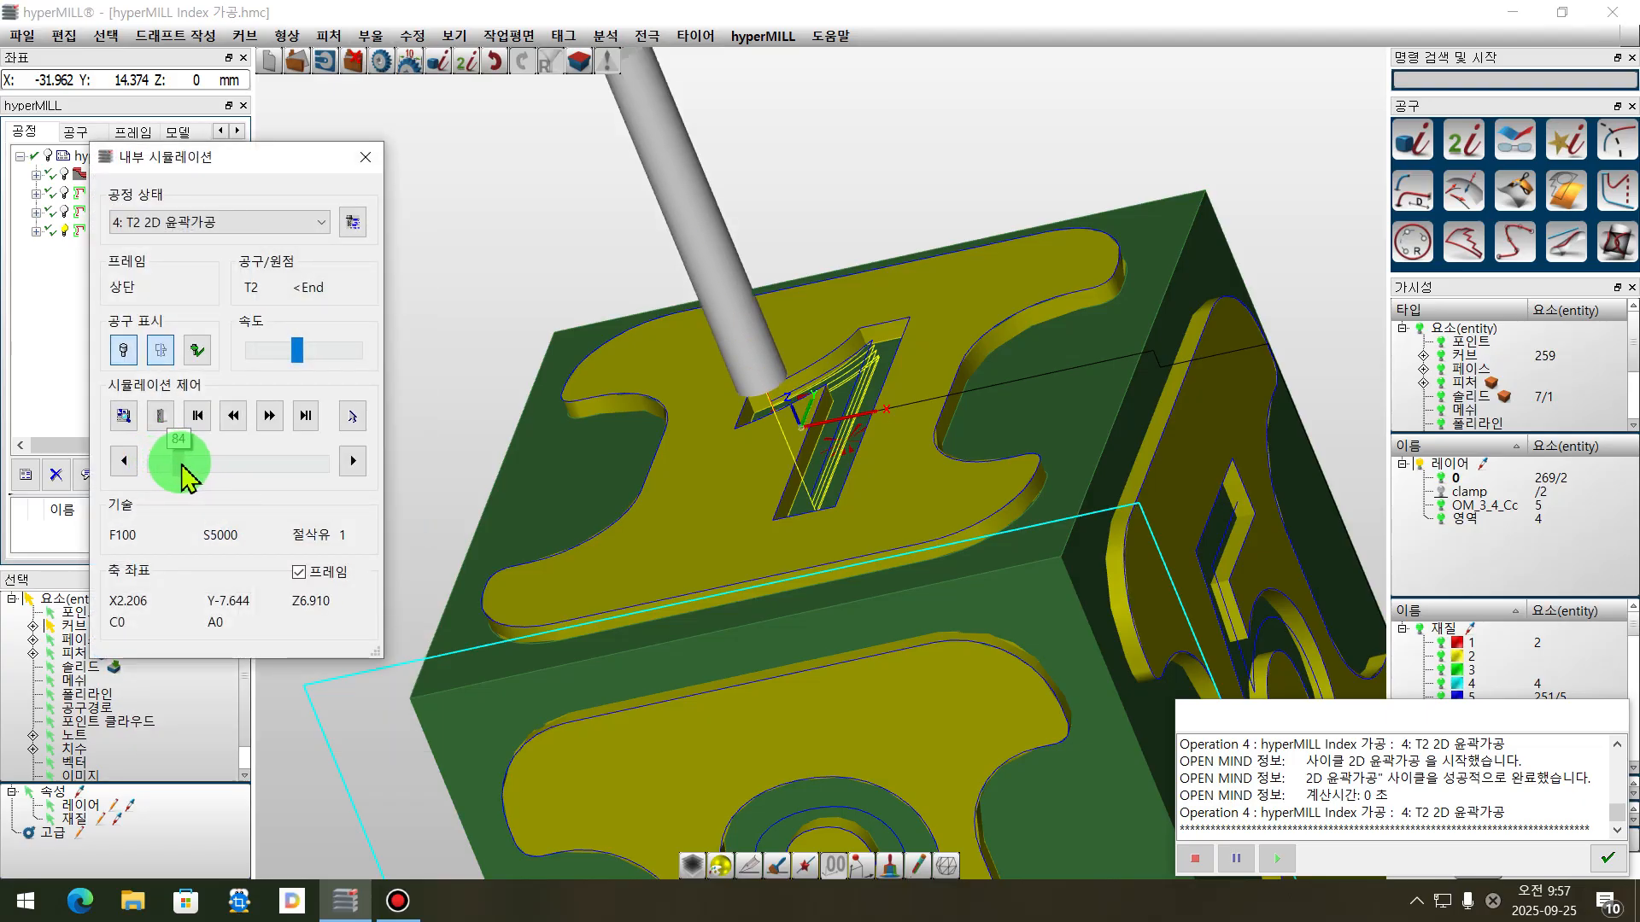
middle_click_drag(828, 612, 917, 707)
left_click_drag(180, 464, 212, 476)
left_click_drag(695, 615, 838, 249)
left_click(213, 583)
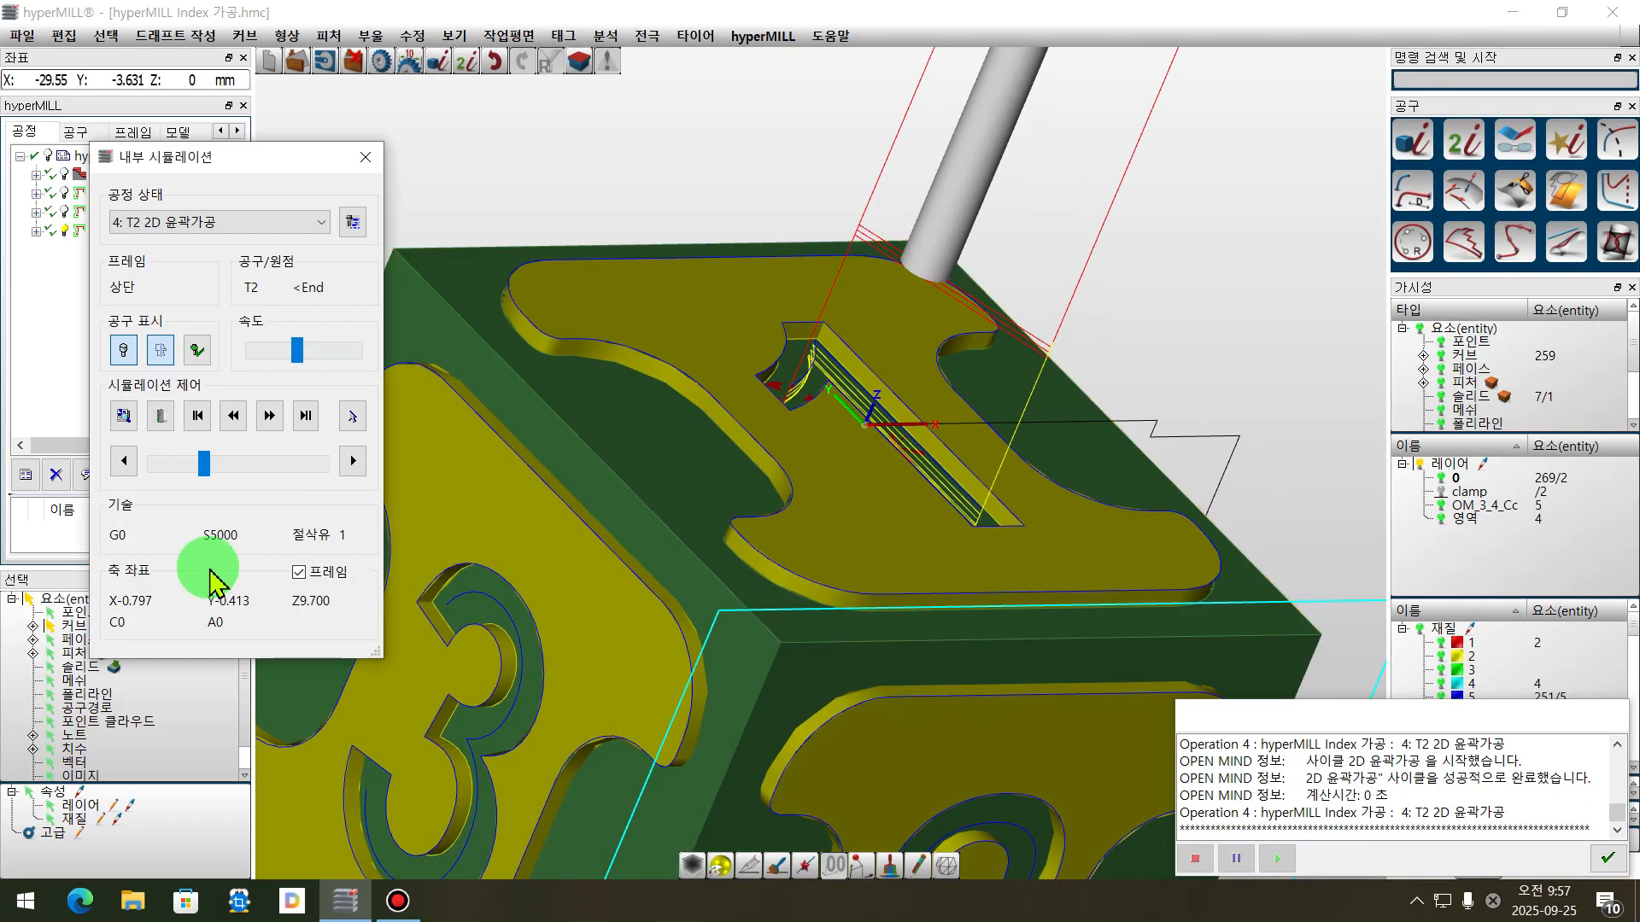
left_click_drag(210, 466, 280, 293)
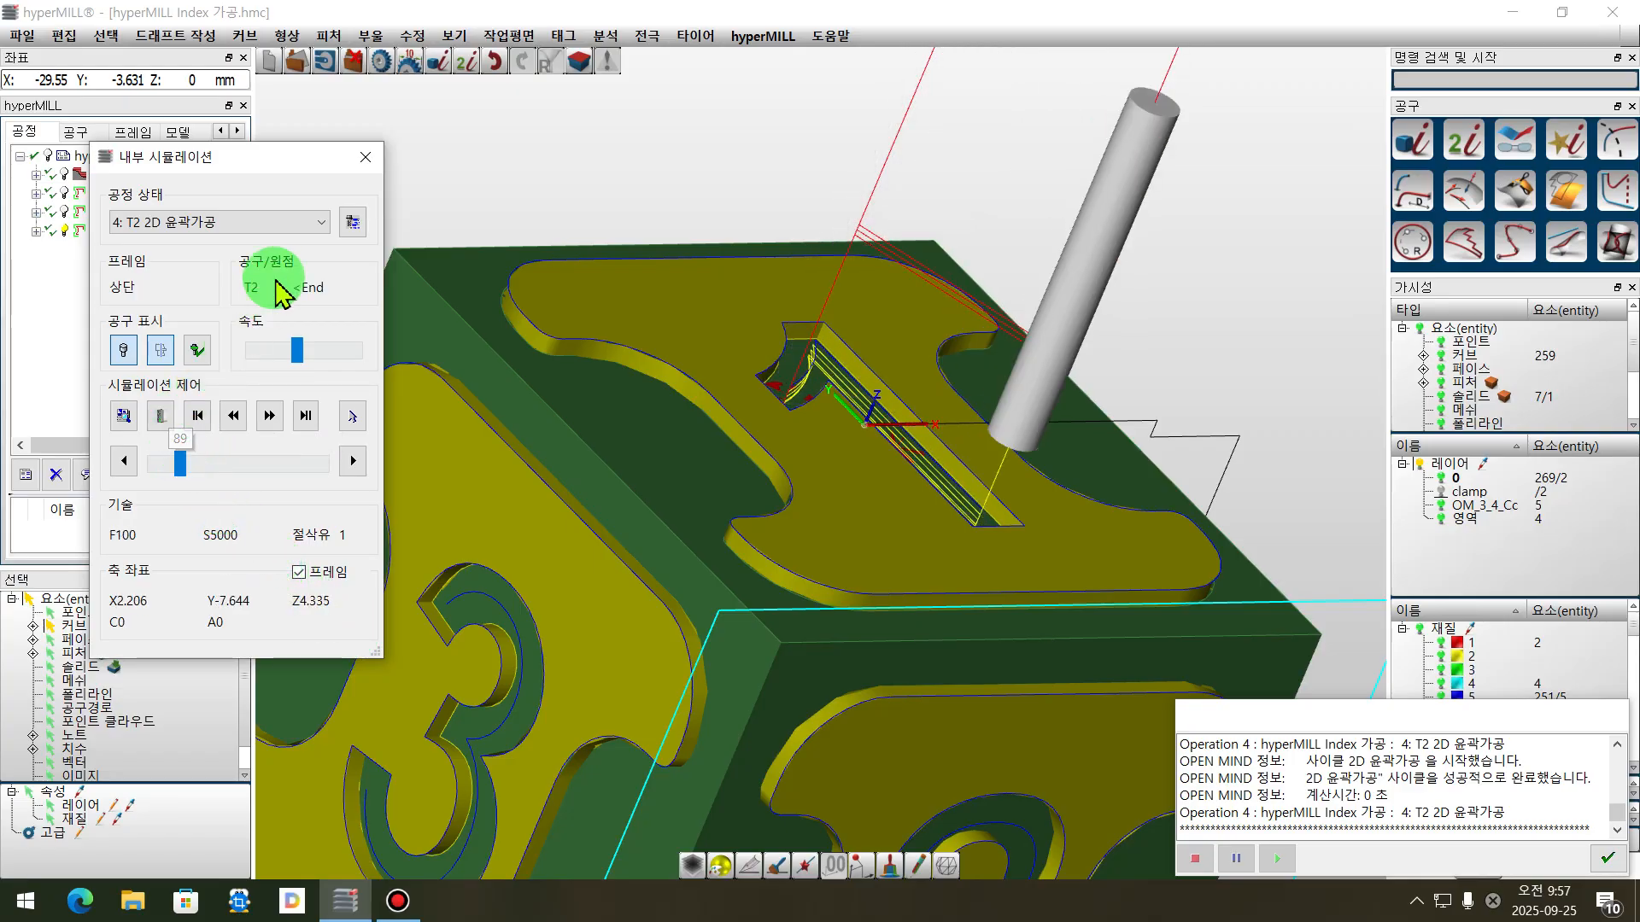
left_click(368, 163)
- Duplicate operation 4 as the basis for engraving number 2 on the block's front face
scroll(810, 423, "down", 5)
middle_click_drag(947, 571, 779, 603)
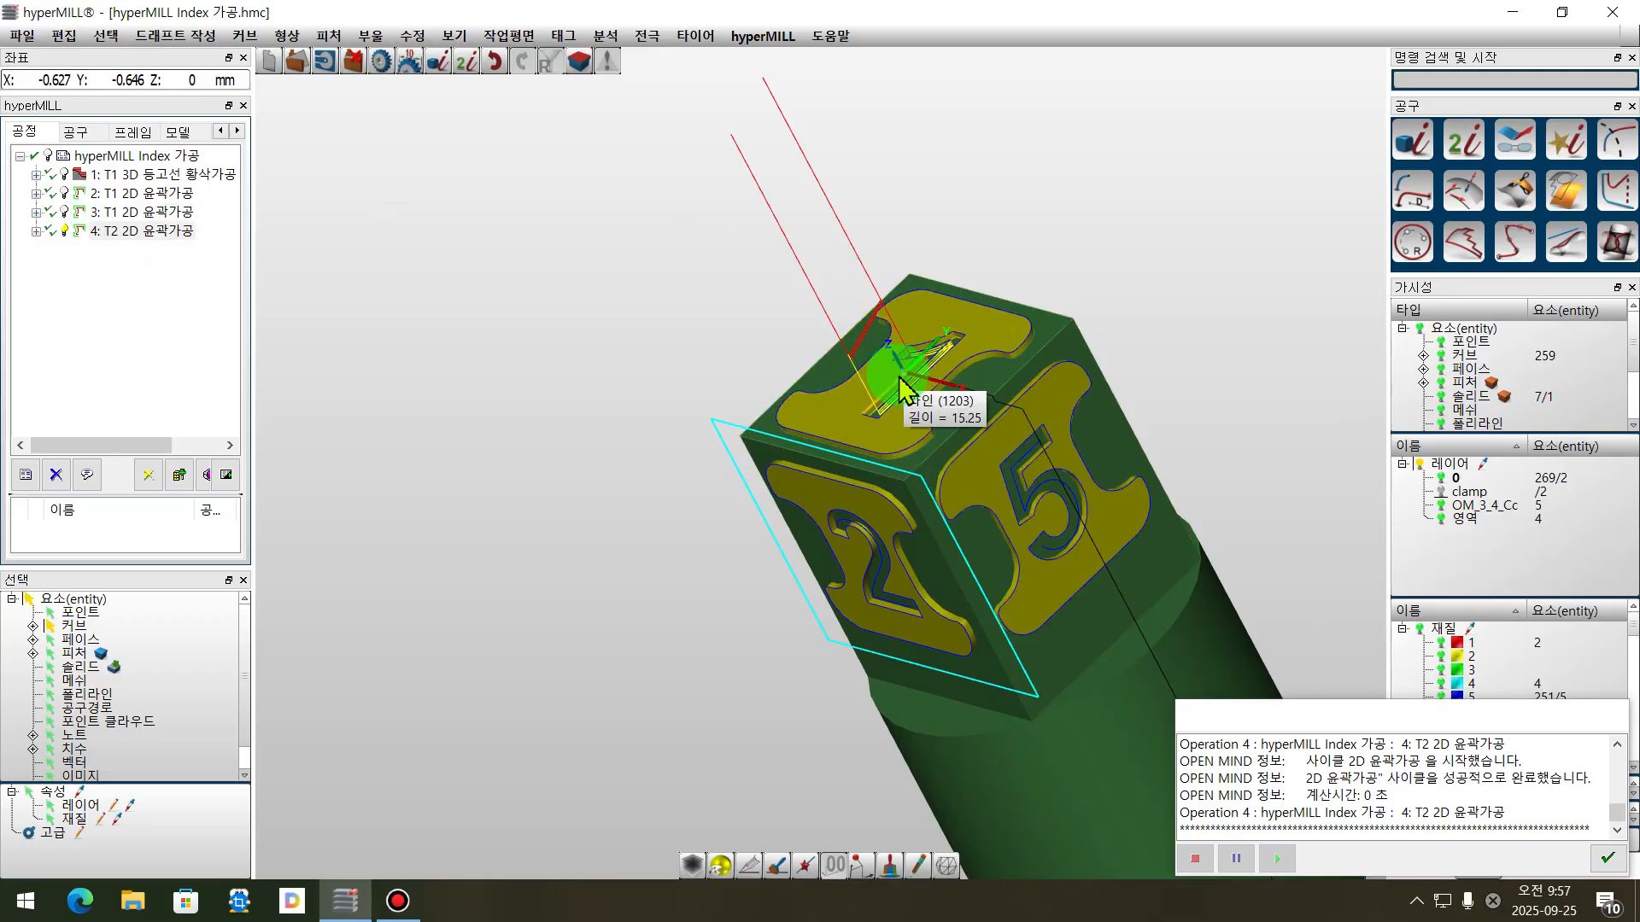
middle_click_drag(915, 604, 808, 596)
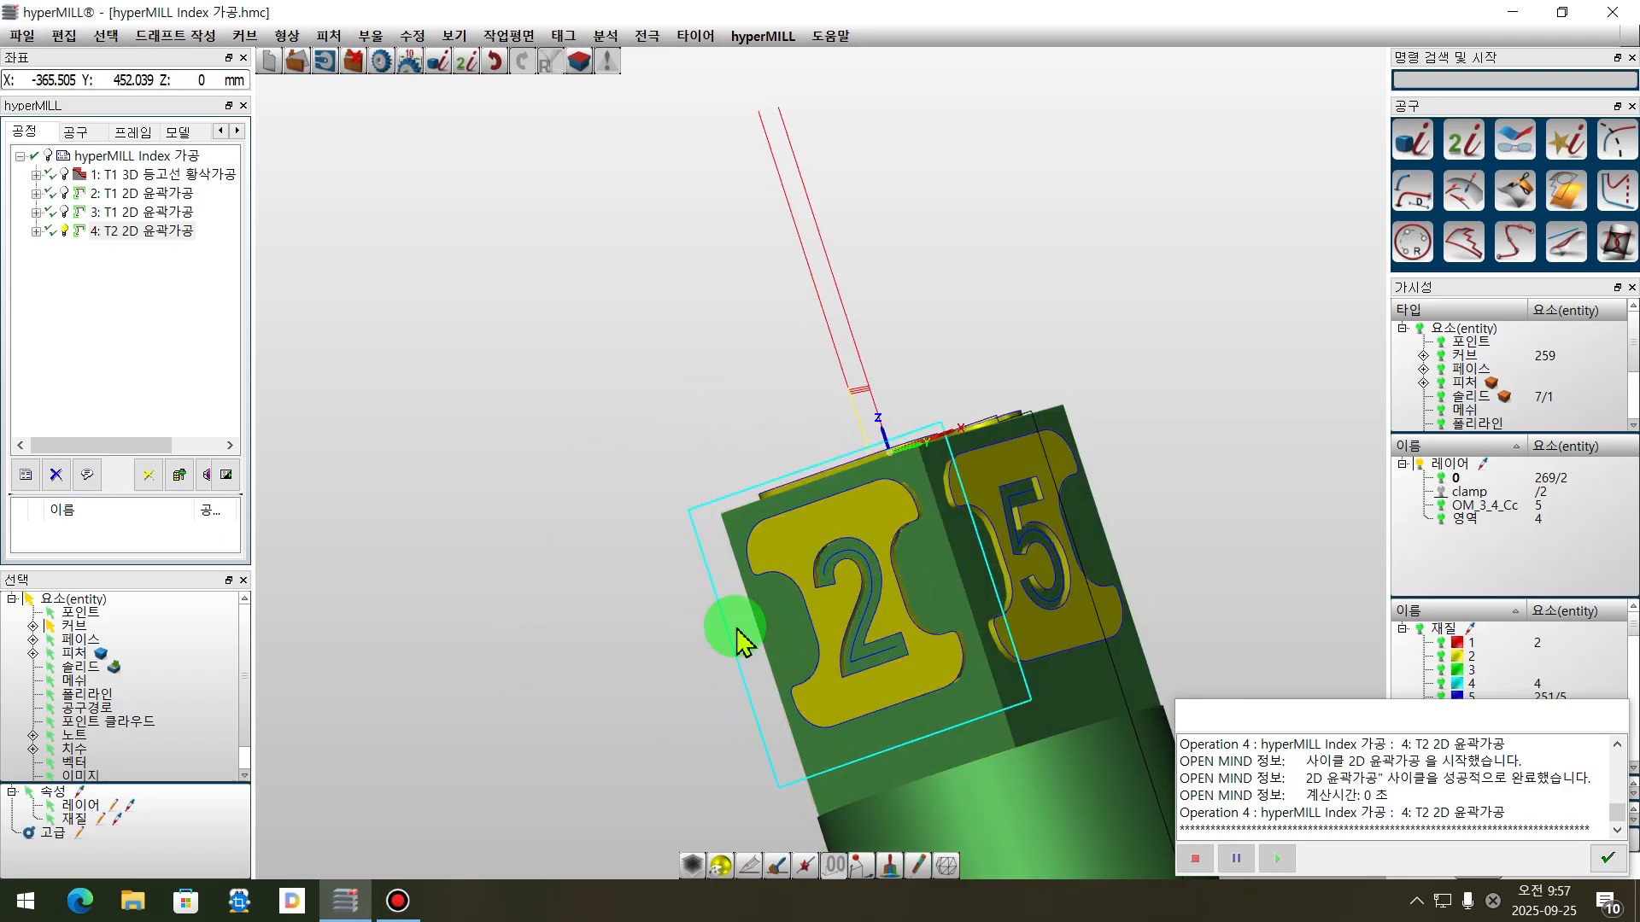
middle_click_drag(683, 594, 517, 359)
middle_click_drag(1143, 485, 1061, 538)
mouse_move(1095, 455)
middle_mouse_down()
mouse_move(1149, 535)
mouse_move(1102, 465)
middle_mouse_up()
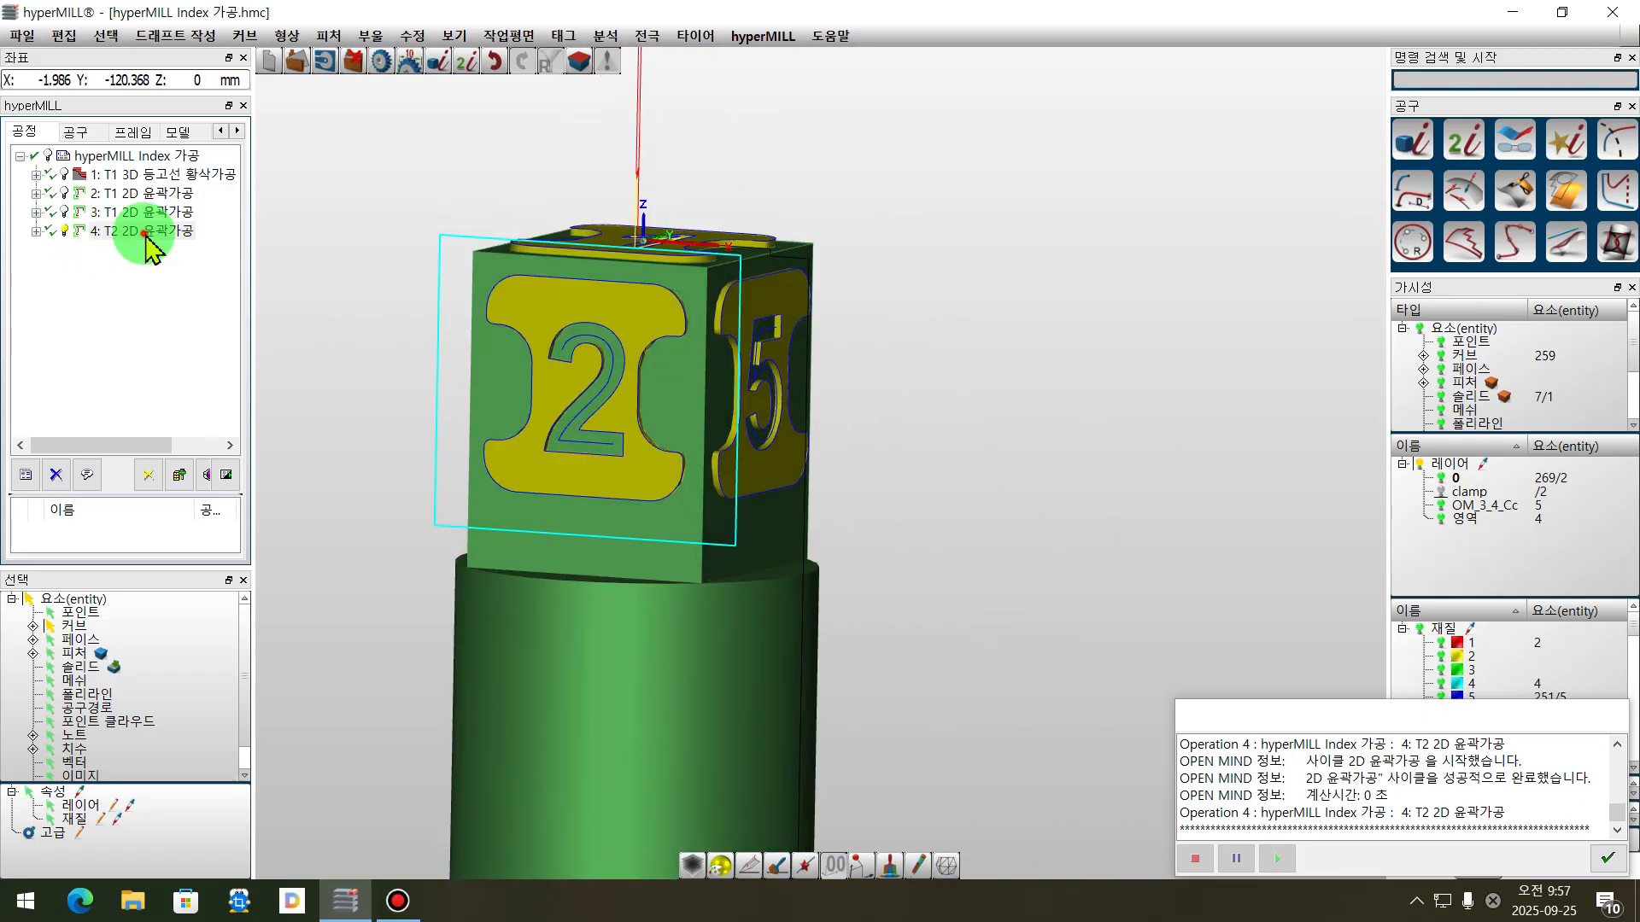
left_click_drag(145, 260, 154, 367)
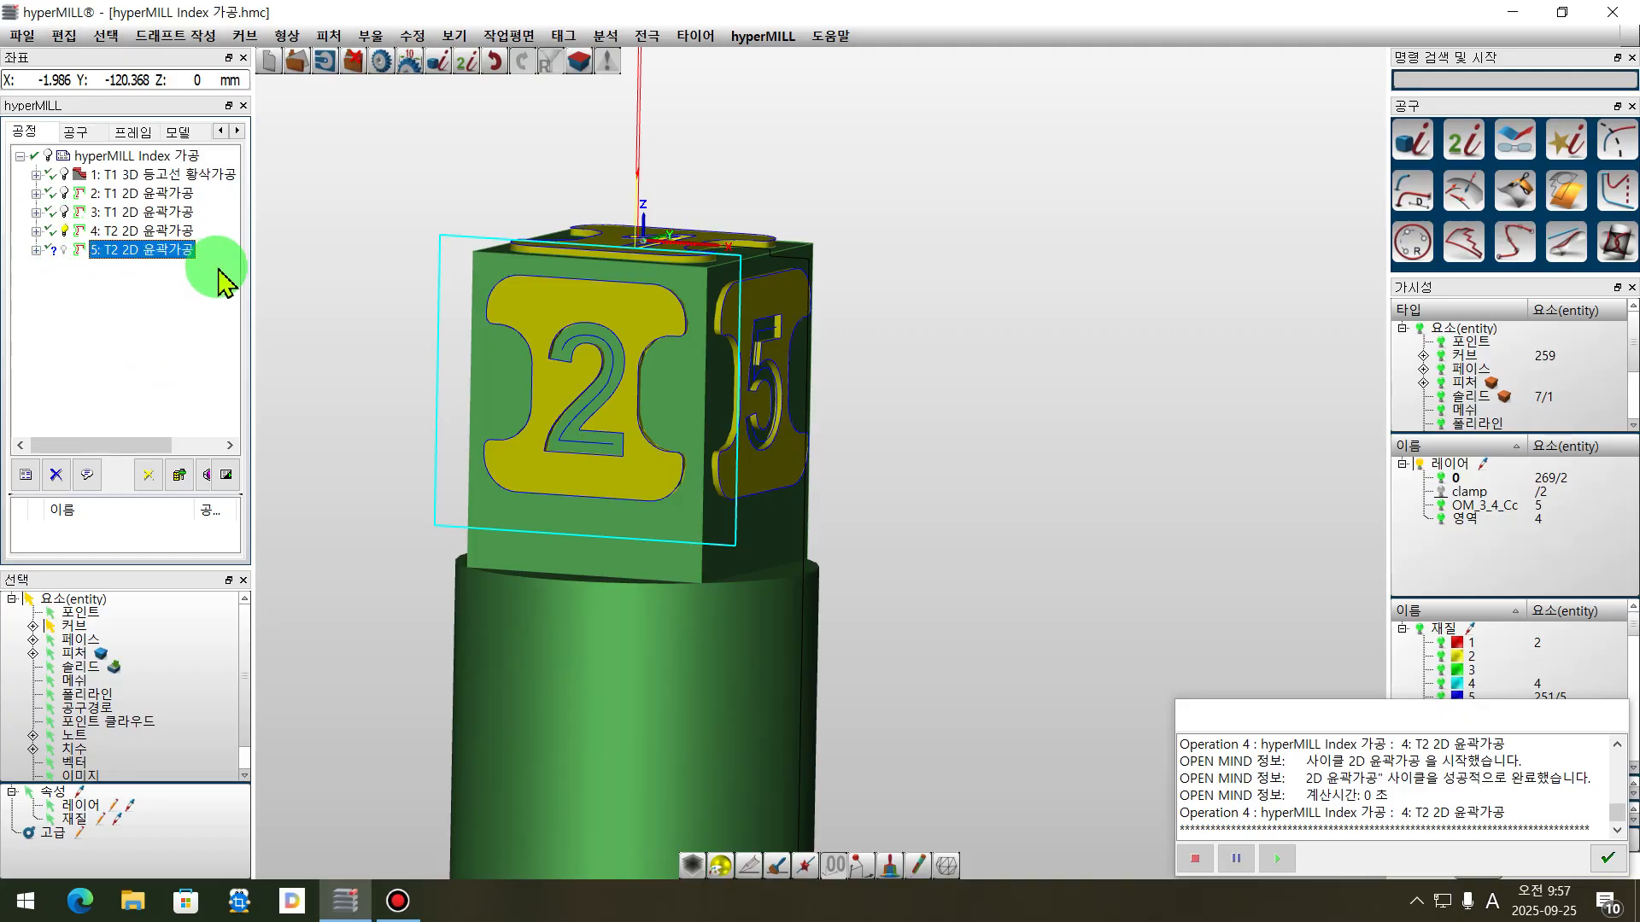
- Set operation 5's frame to 정면 so it machines the face with number 2
double_click(152, 251)
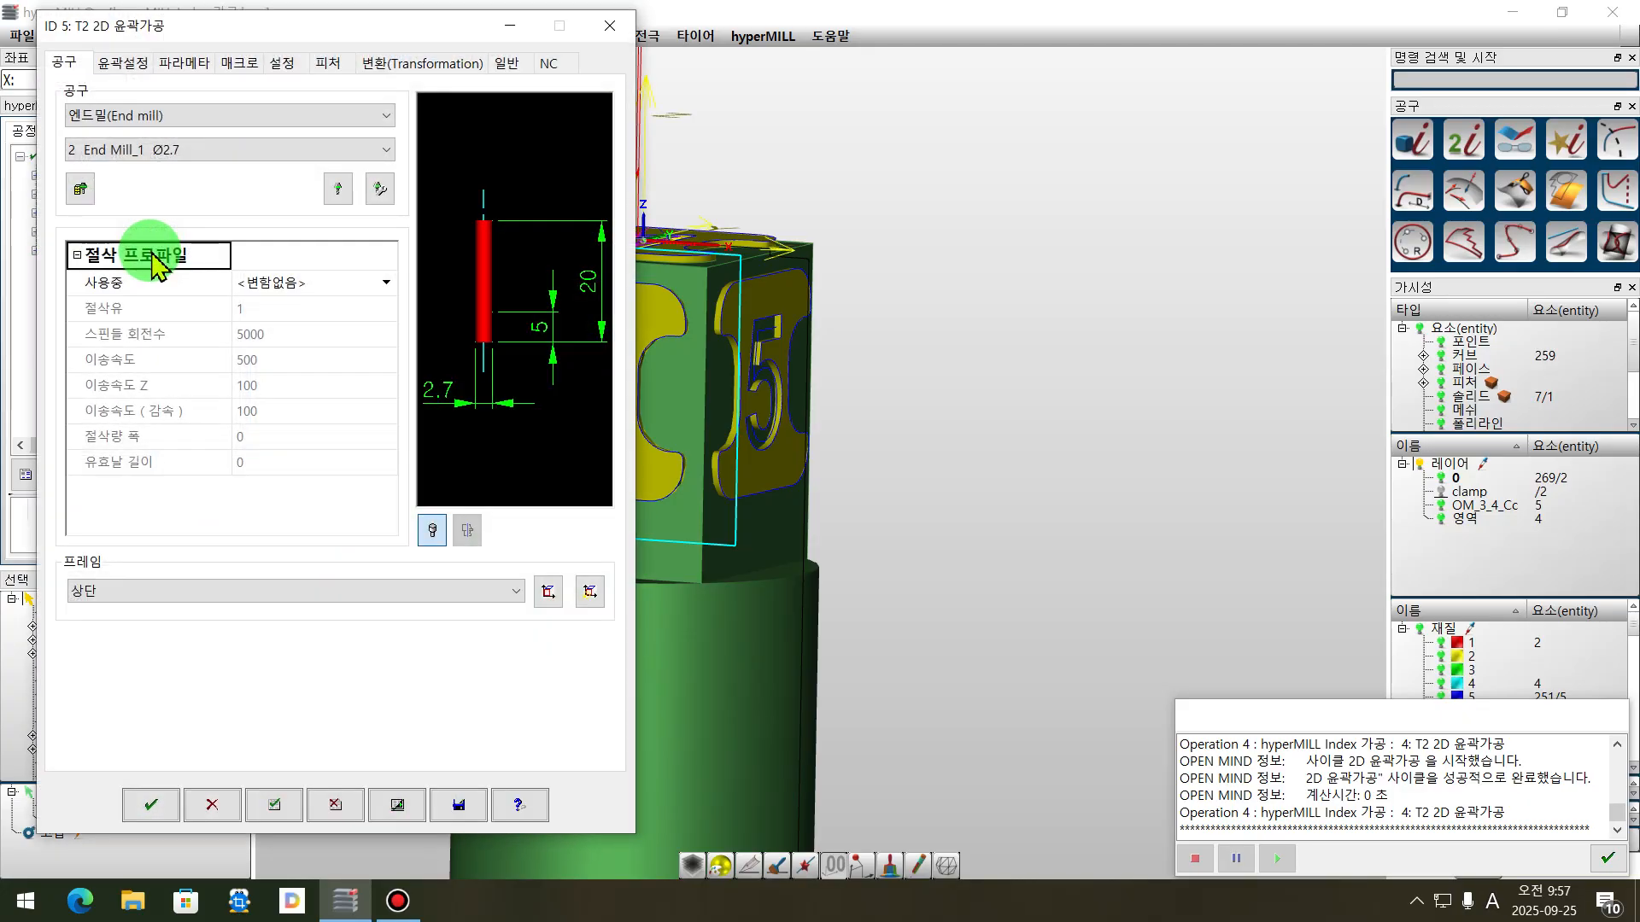
scroll(1024, 402, "down", 2)
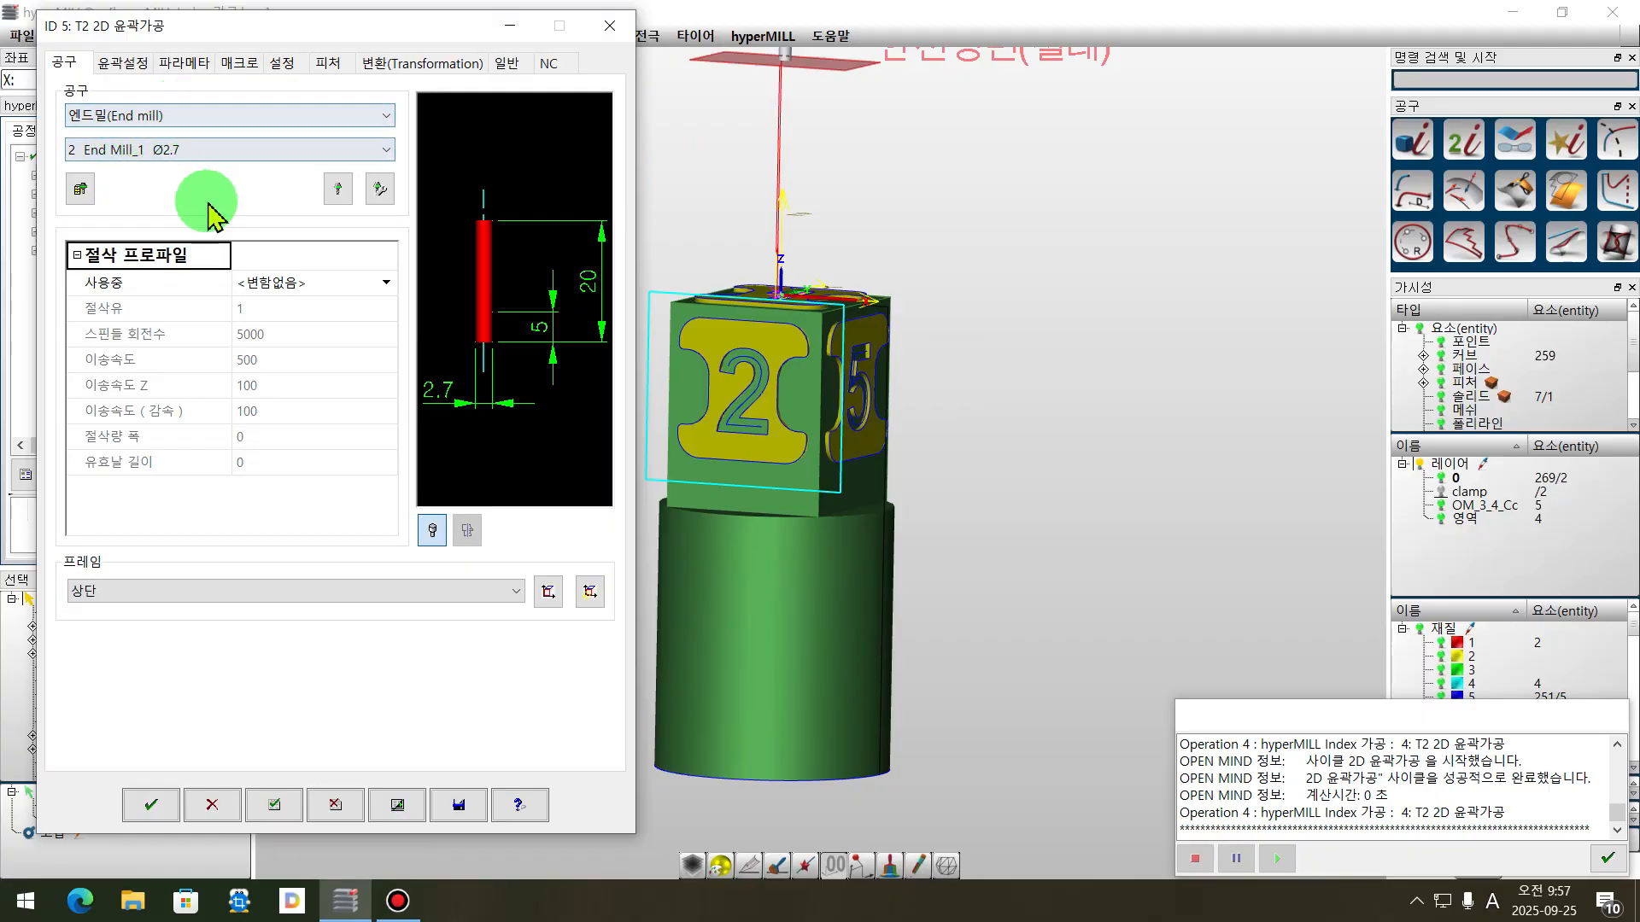
left_click(124, 63)
left_click(63, 62)
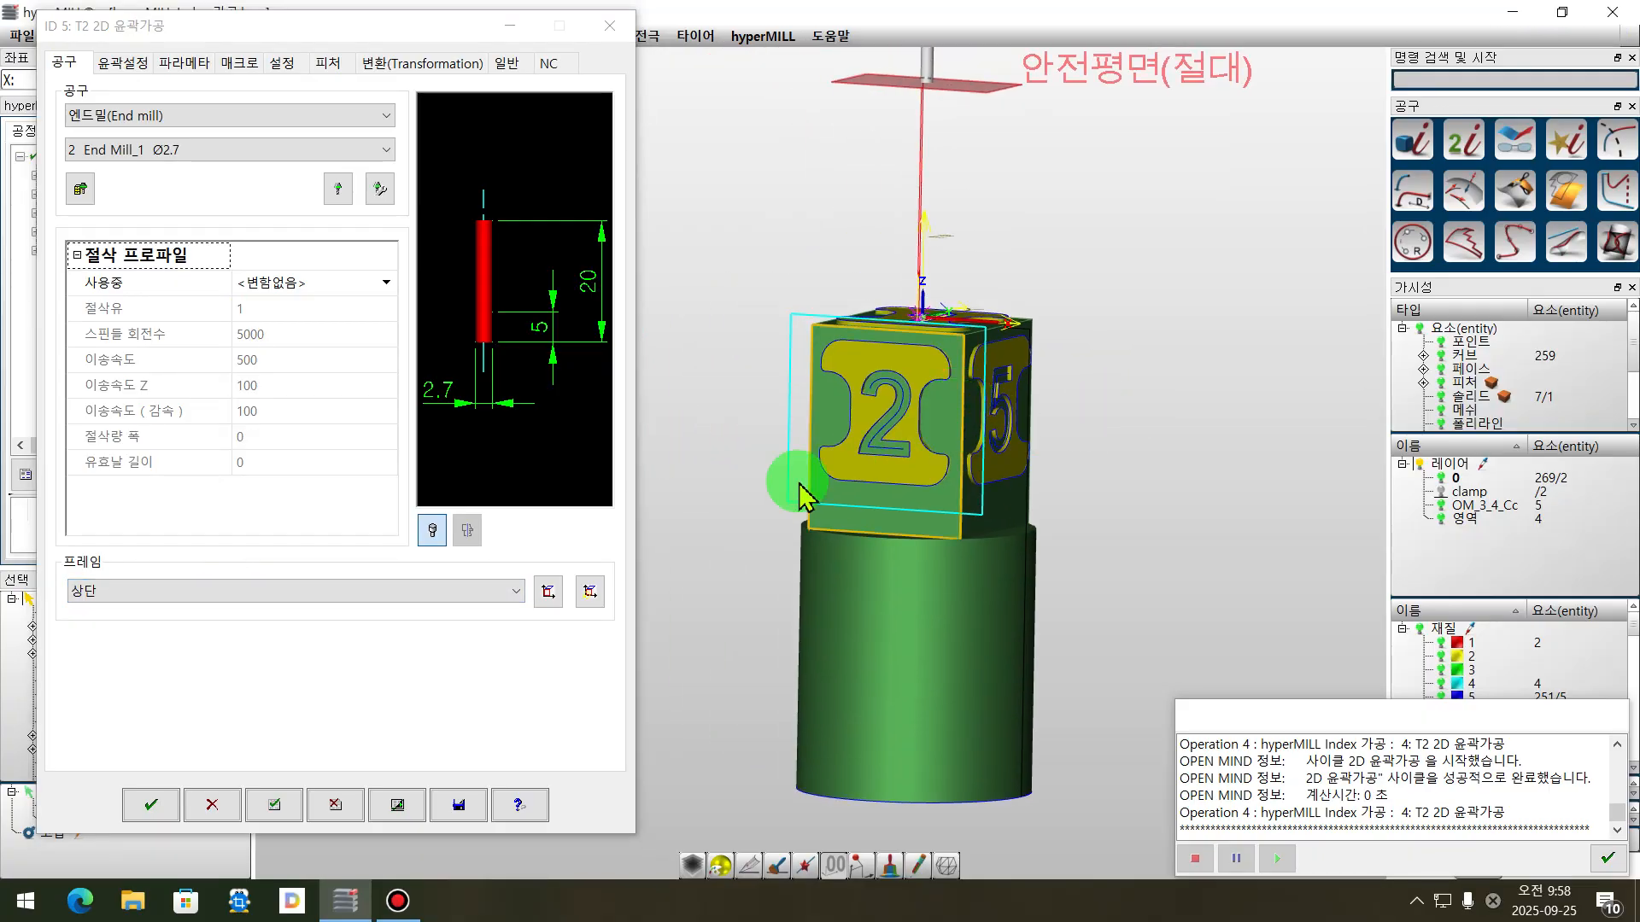
left_click(183, 589)
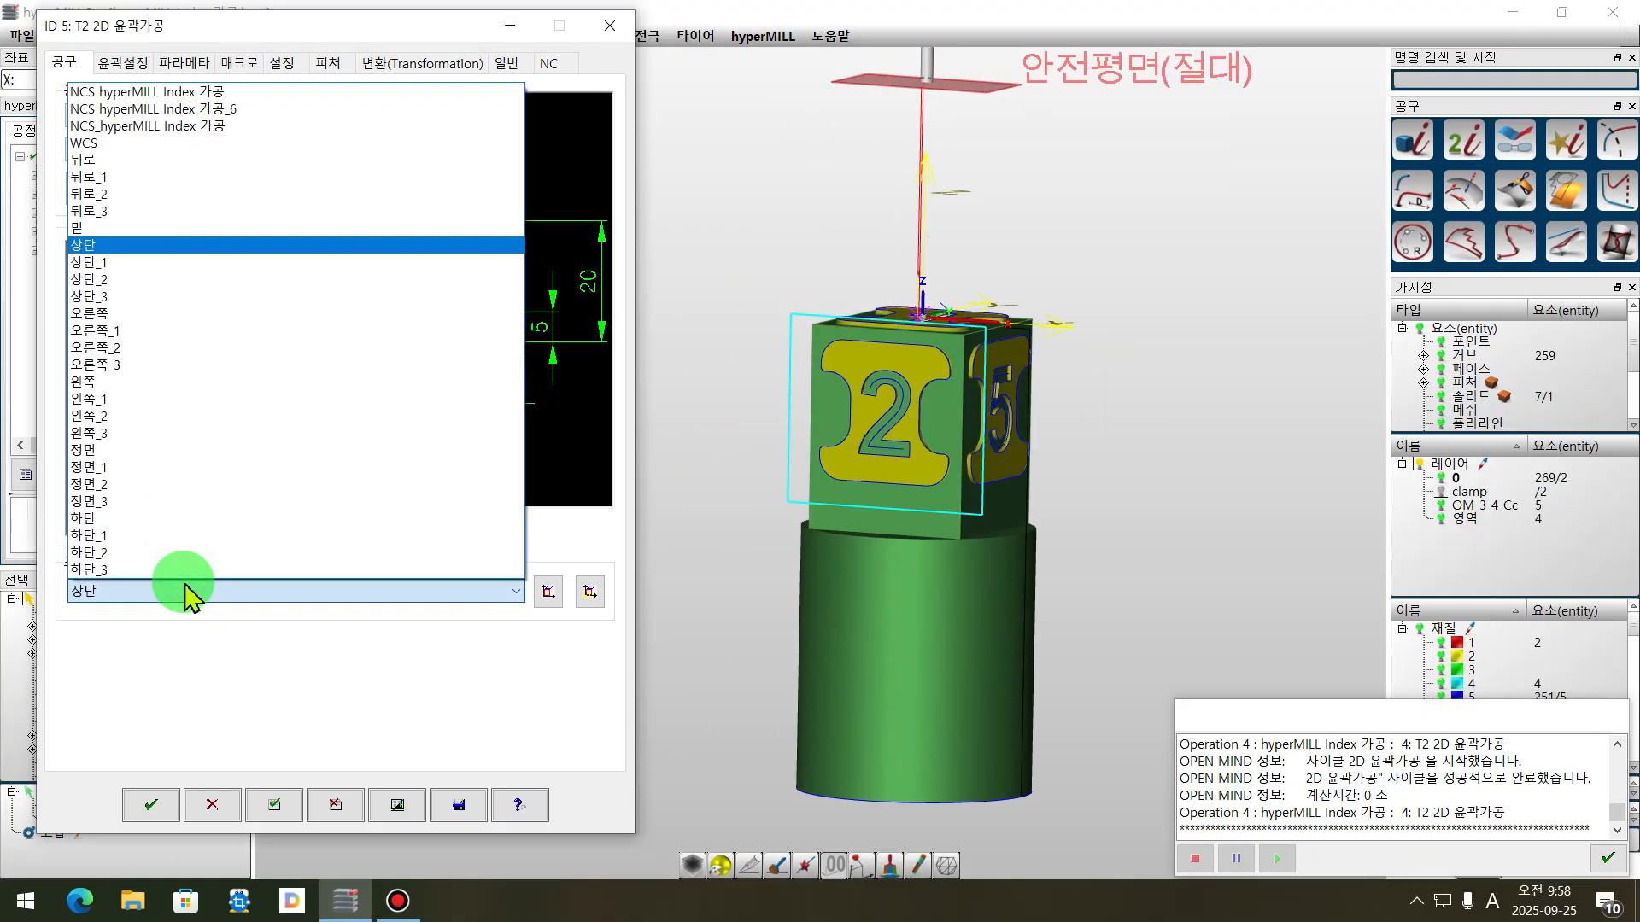
left_click(98, 449)
middle_click_drag(905, 504, 853, 447)
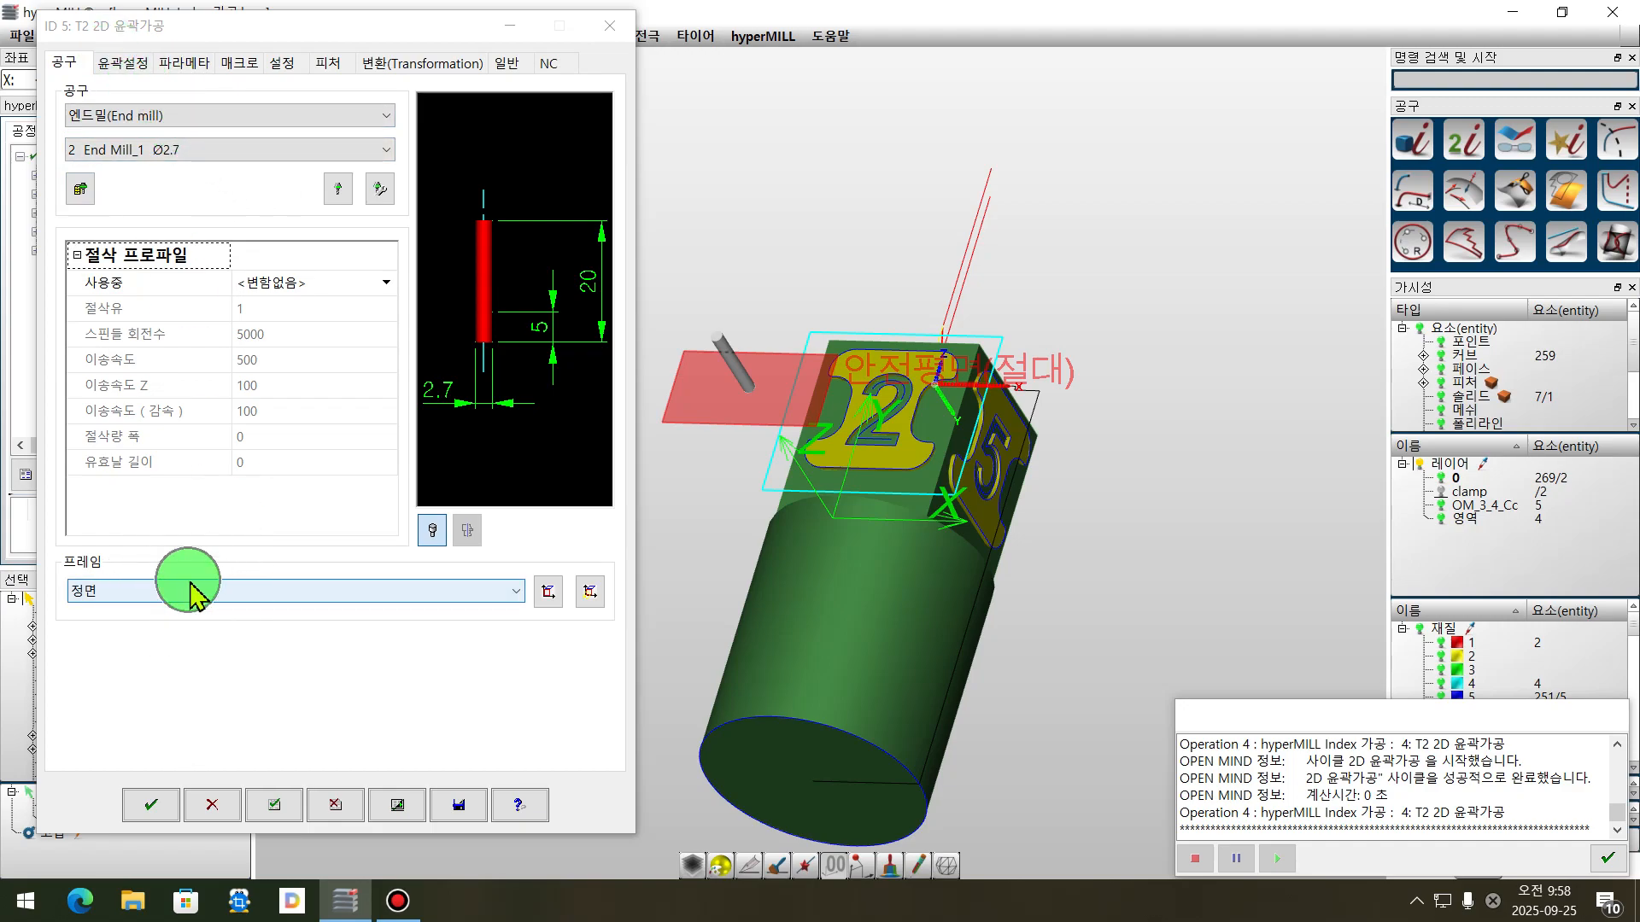
- Select the centerline curve chain of number 2 as operation 5's machining contour
left_click(122, 62)
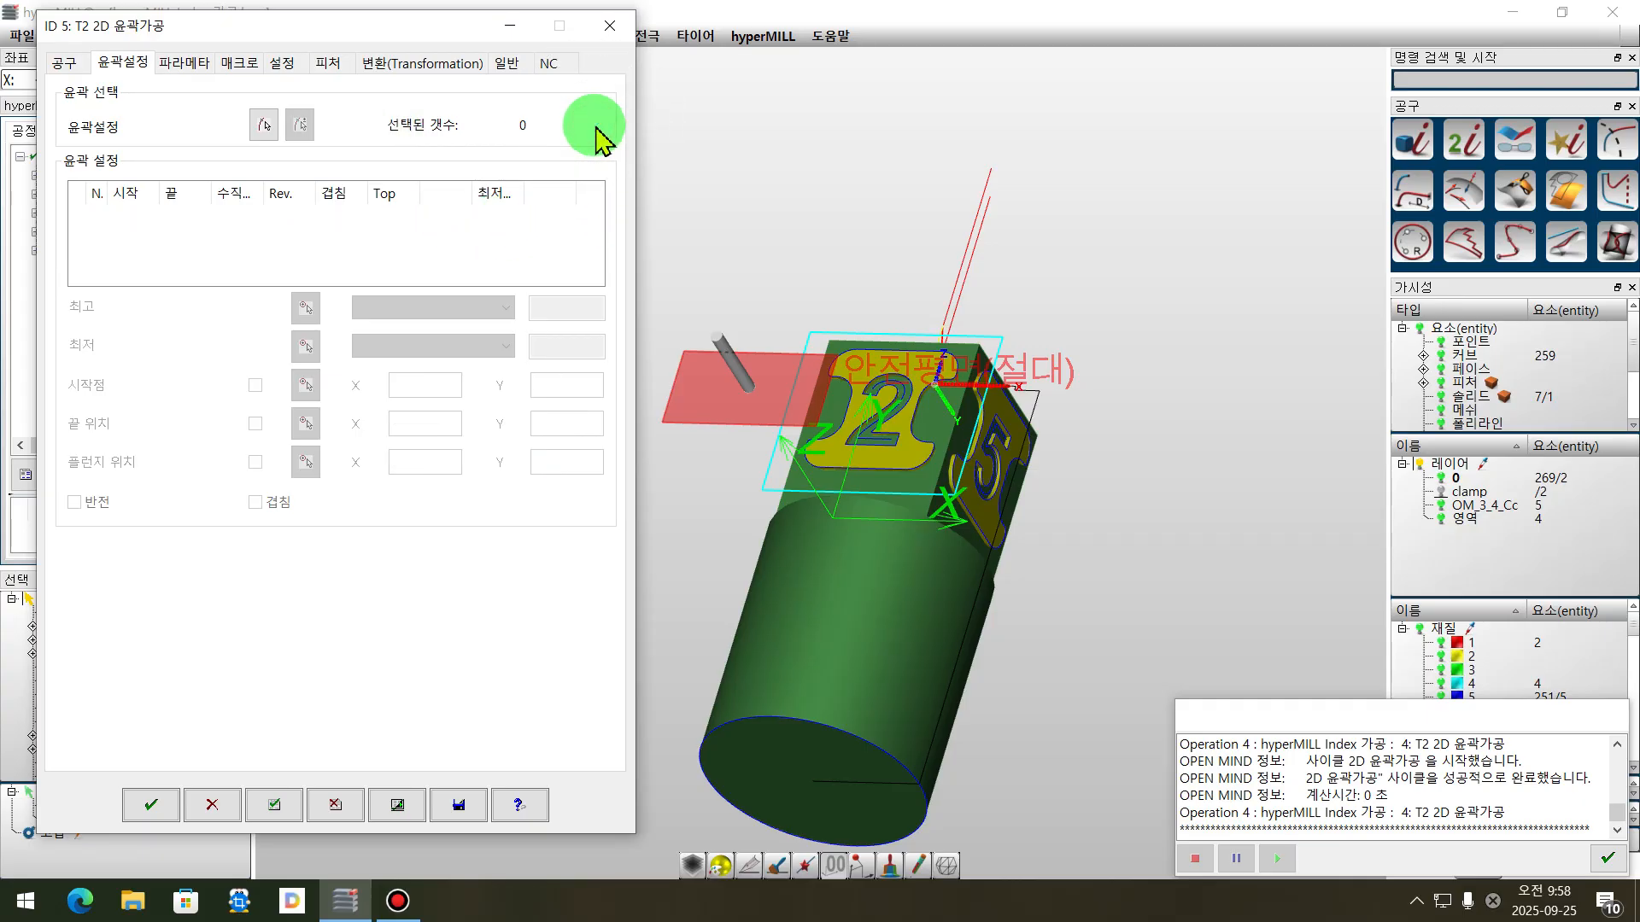
left_click(265, 128)
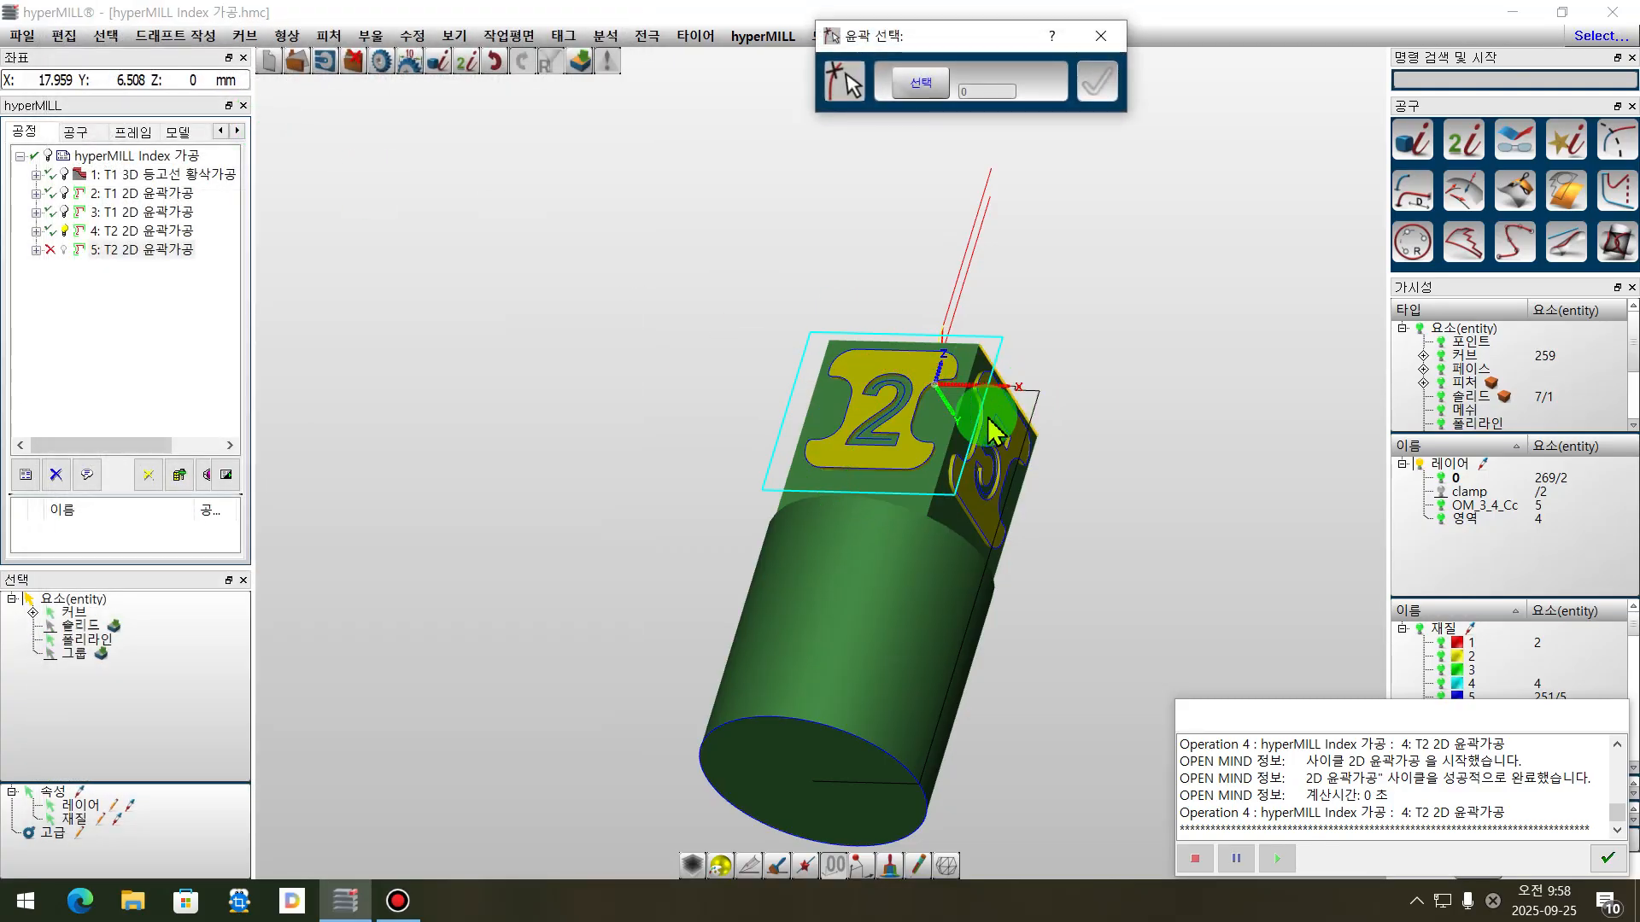
scroll(894, 454, "up", 2)
left_click(897, 496)
scroll(880, 470, "up", 2)
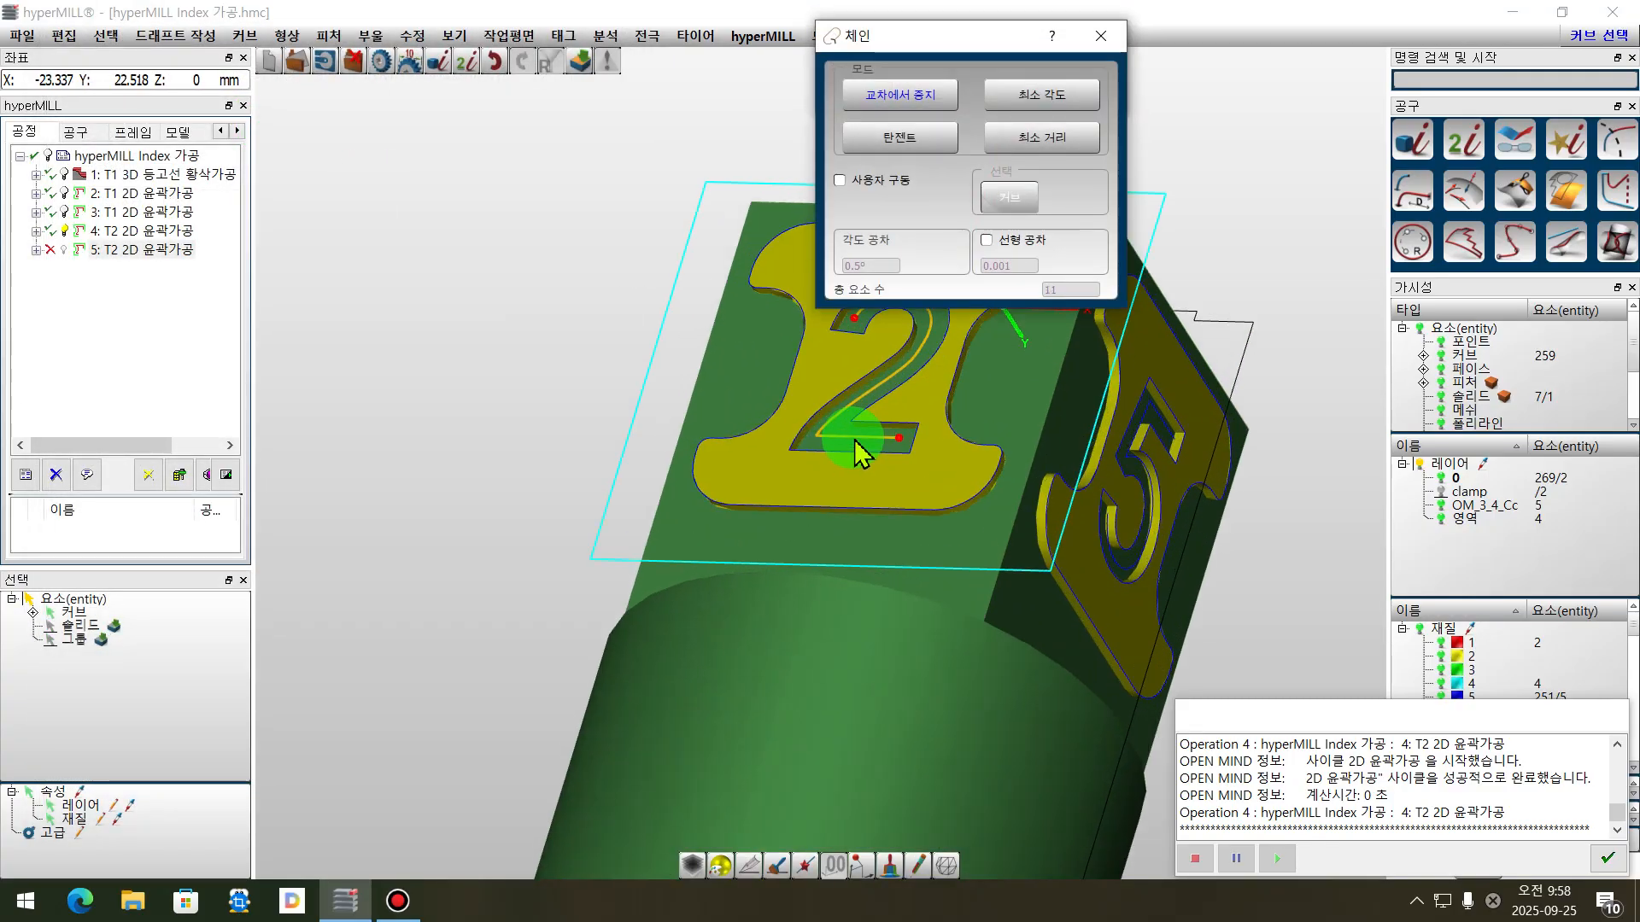
left_click(861, 442)
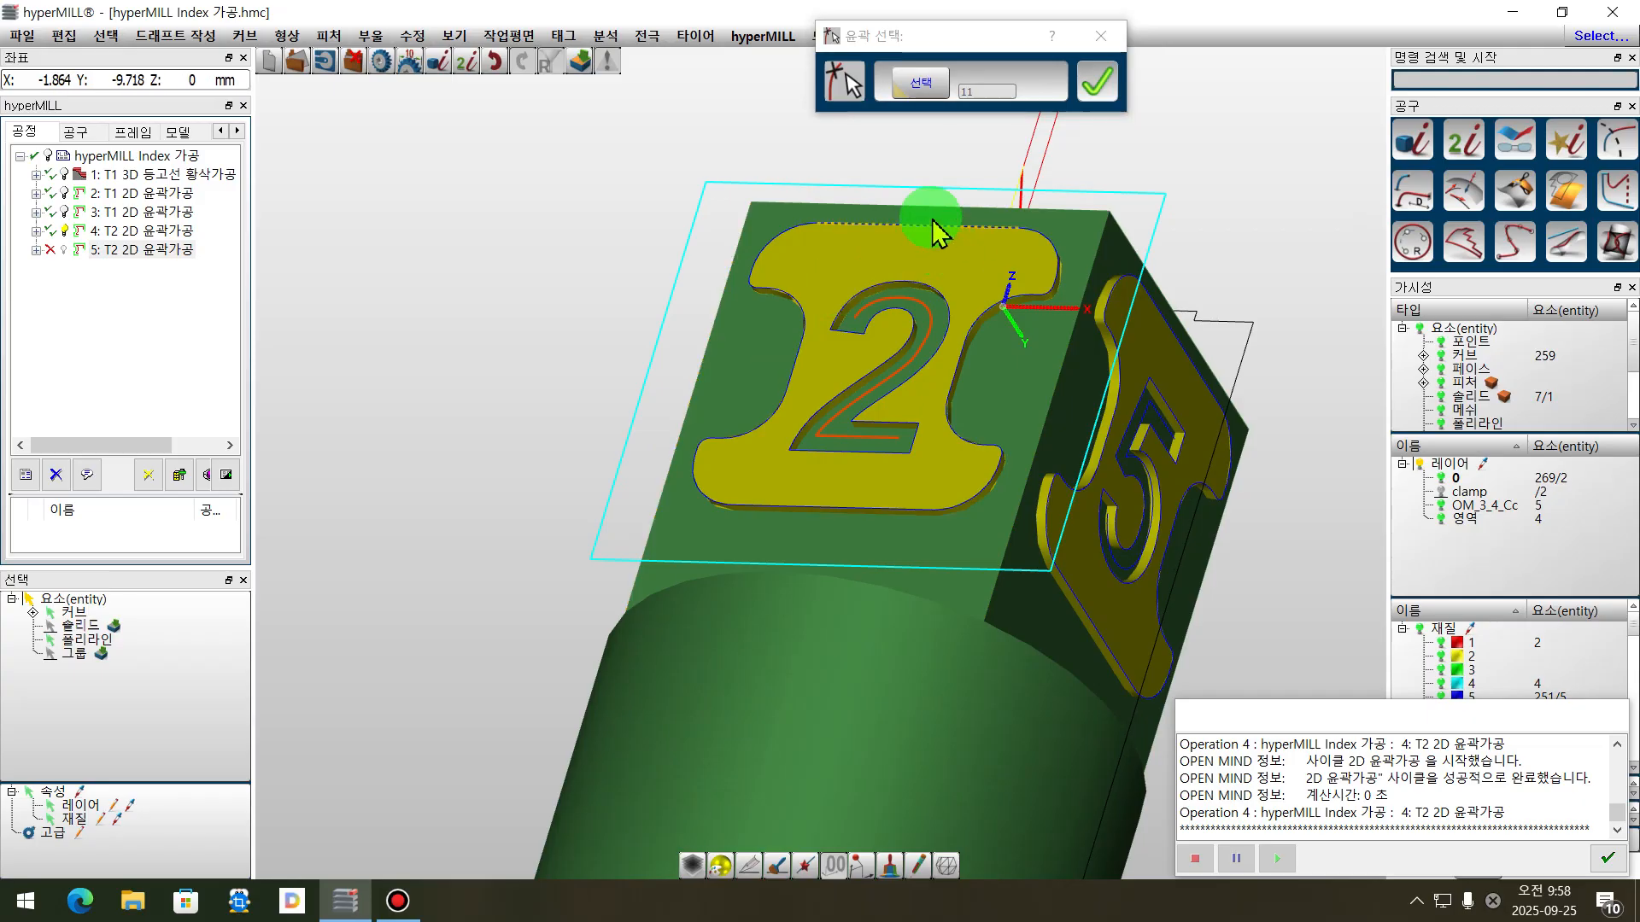
left_click(1098, 83)
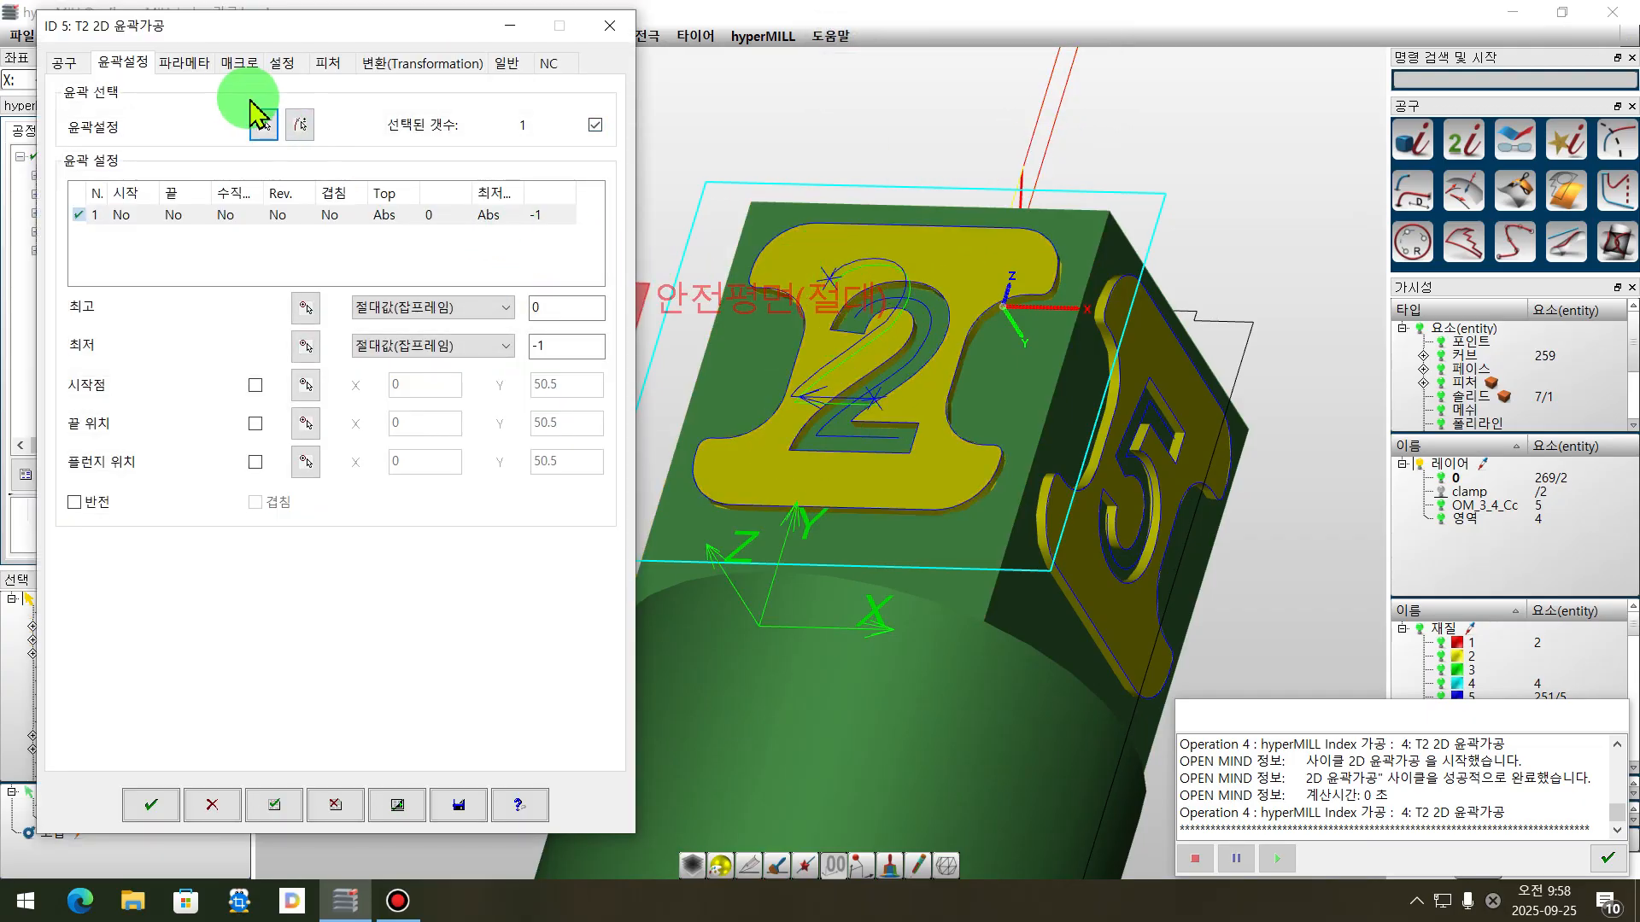
- Review operation 5's transformation, contour, parameter, macro, setup and feature settings
left_click(399, 68)
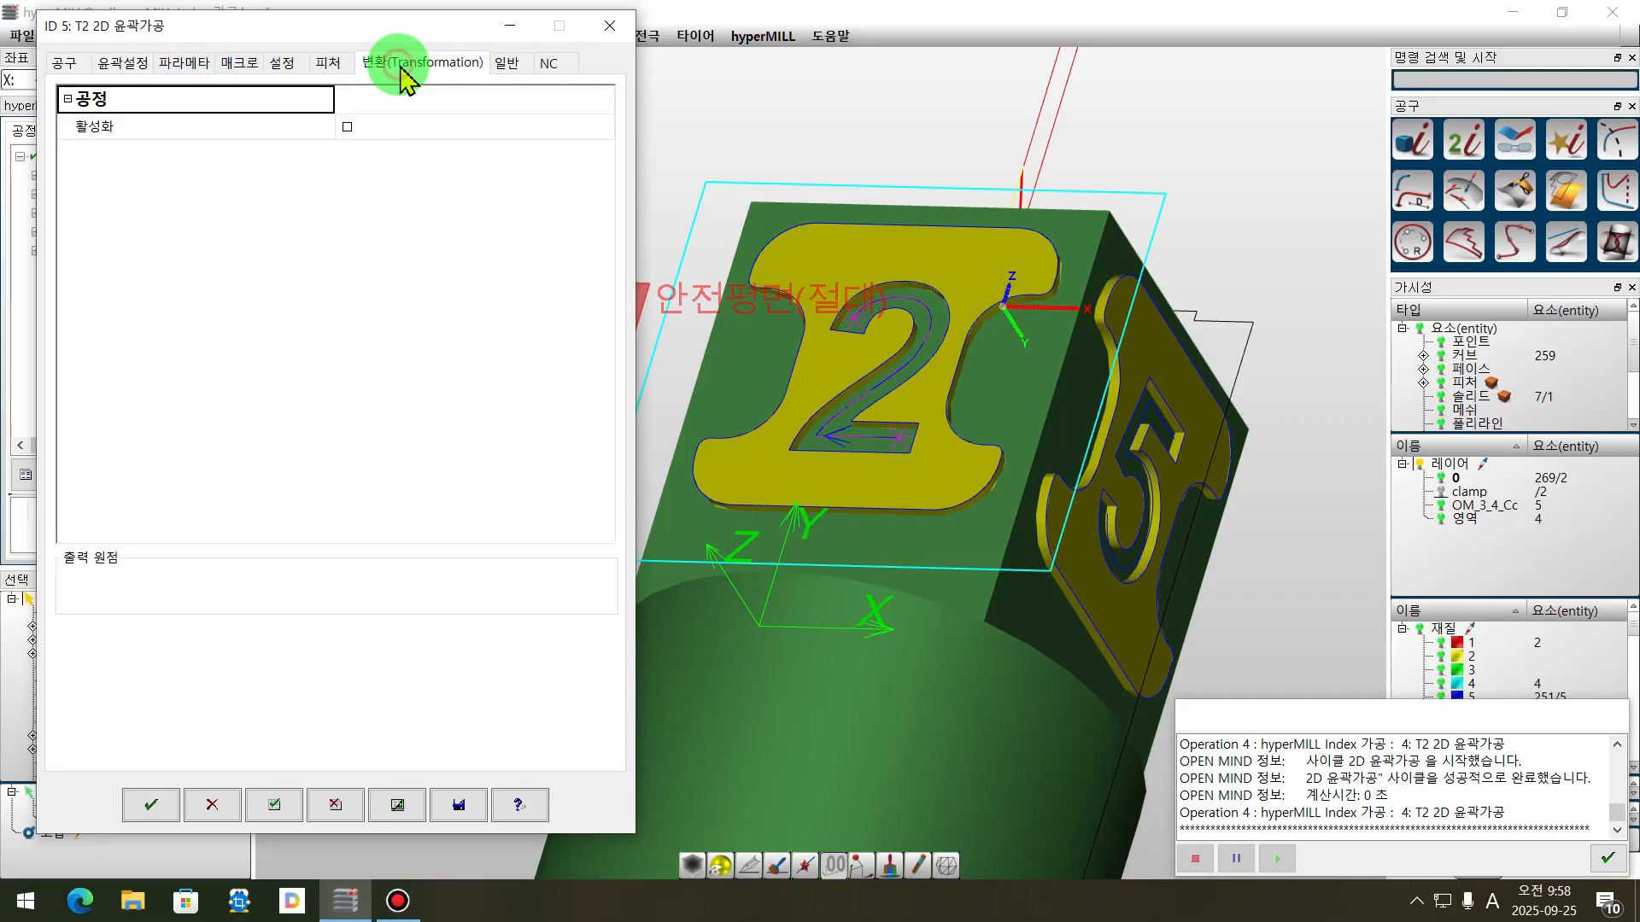
left_click(122, 67)
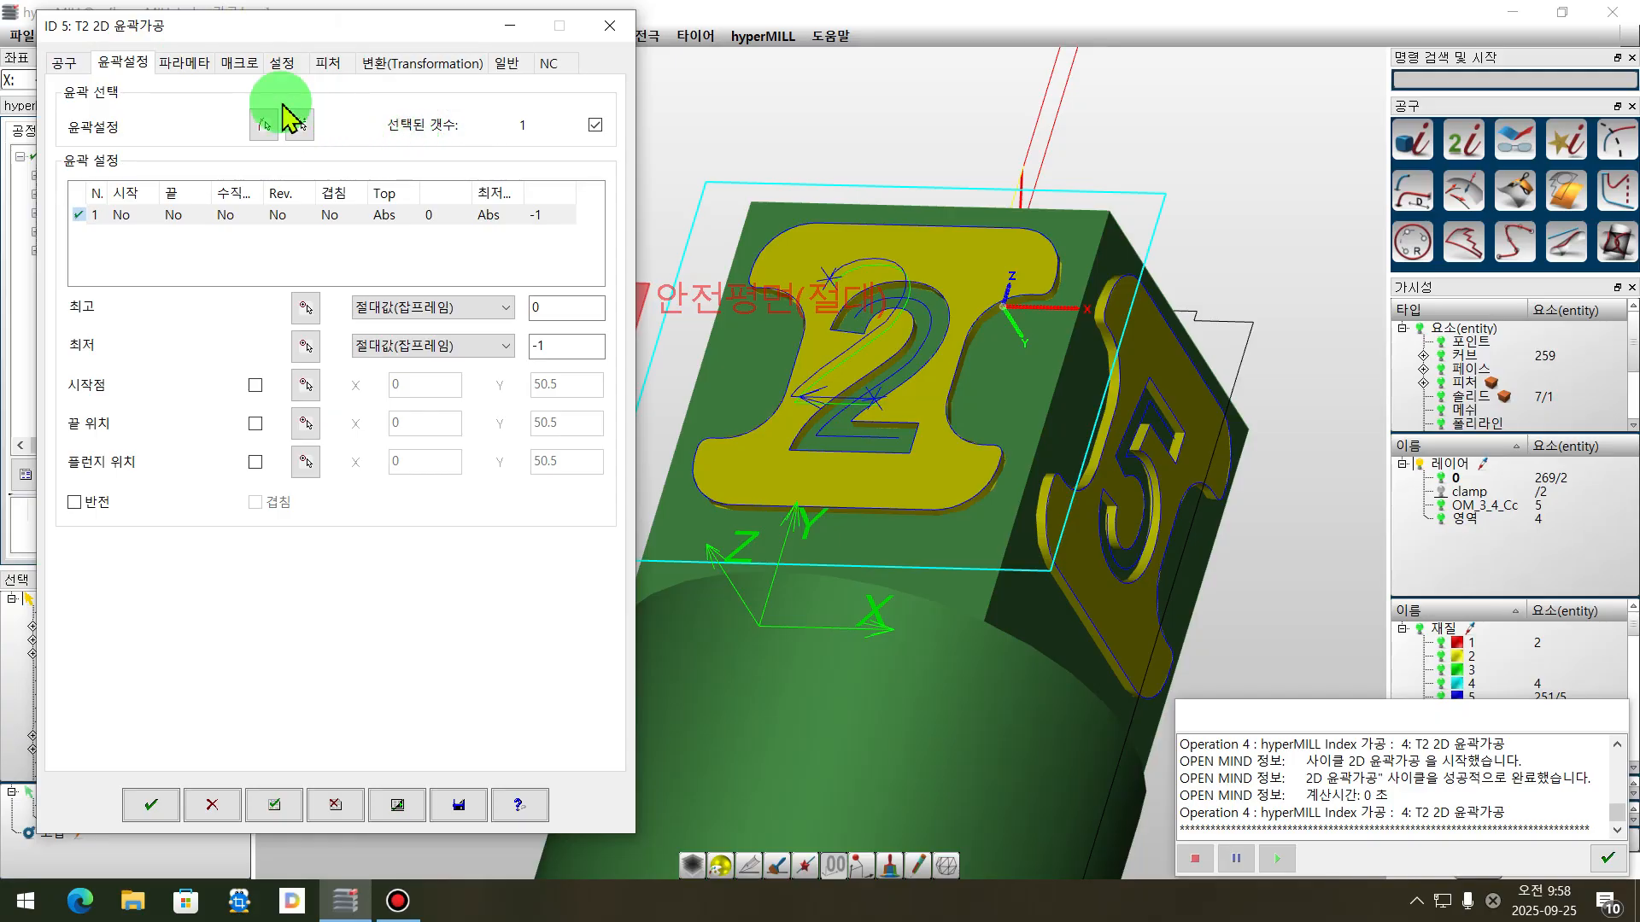
left_click(189, 65)
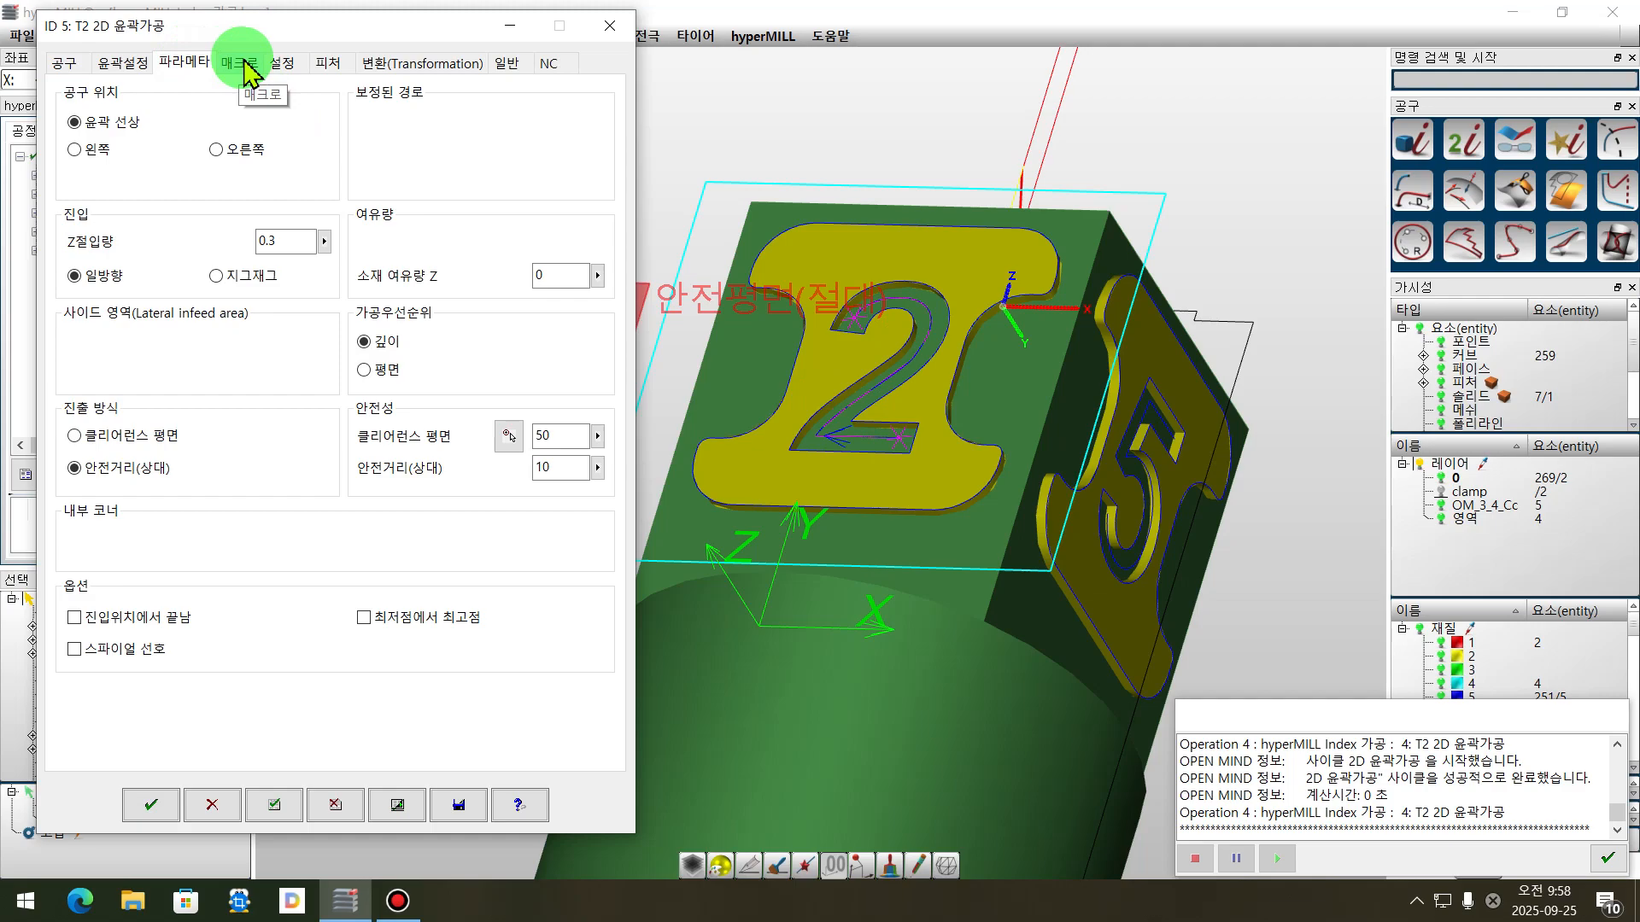
left_click(240, 63)
left_click(285, 65)
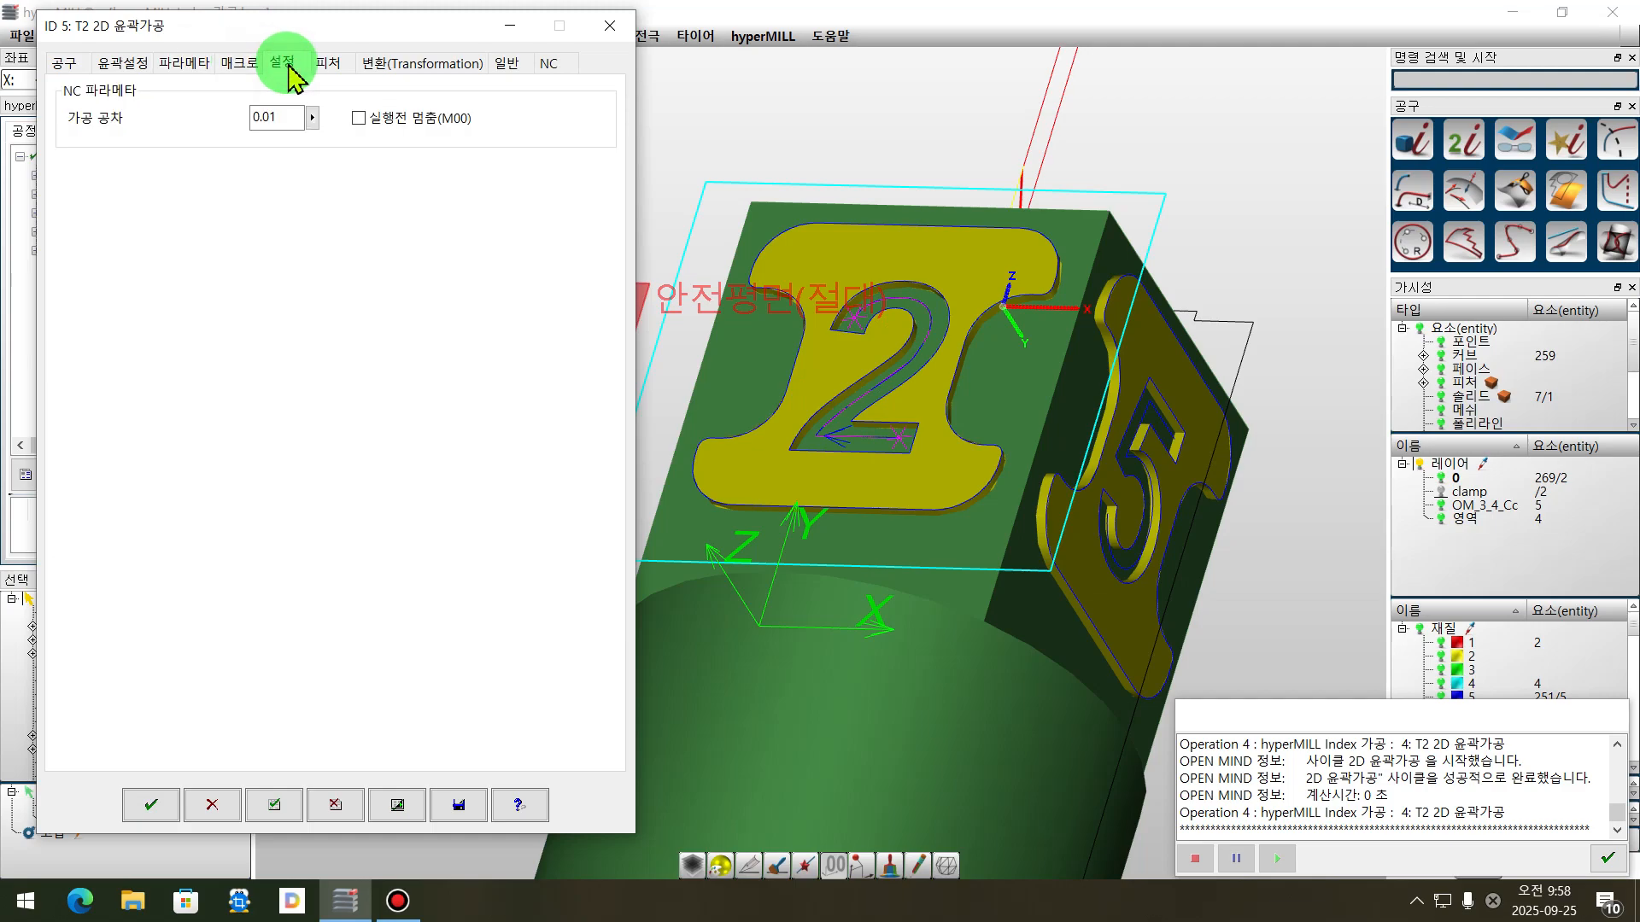
left_click(326, 65)
left_click(125, 66)
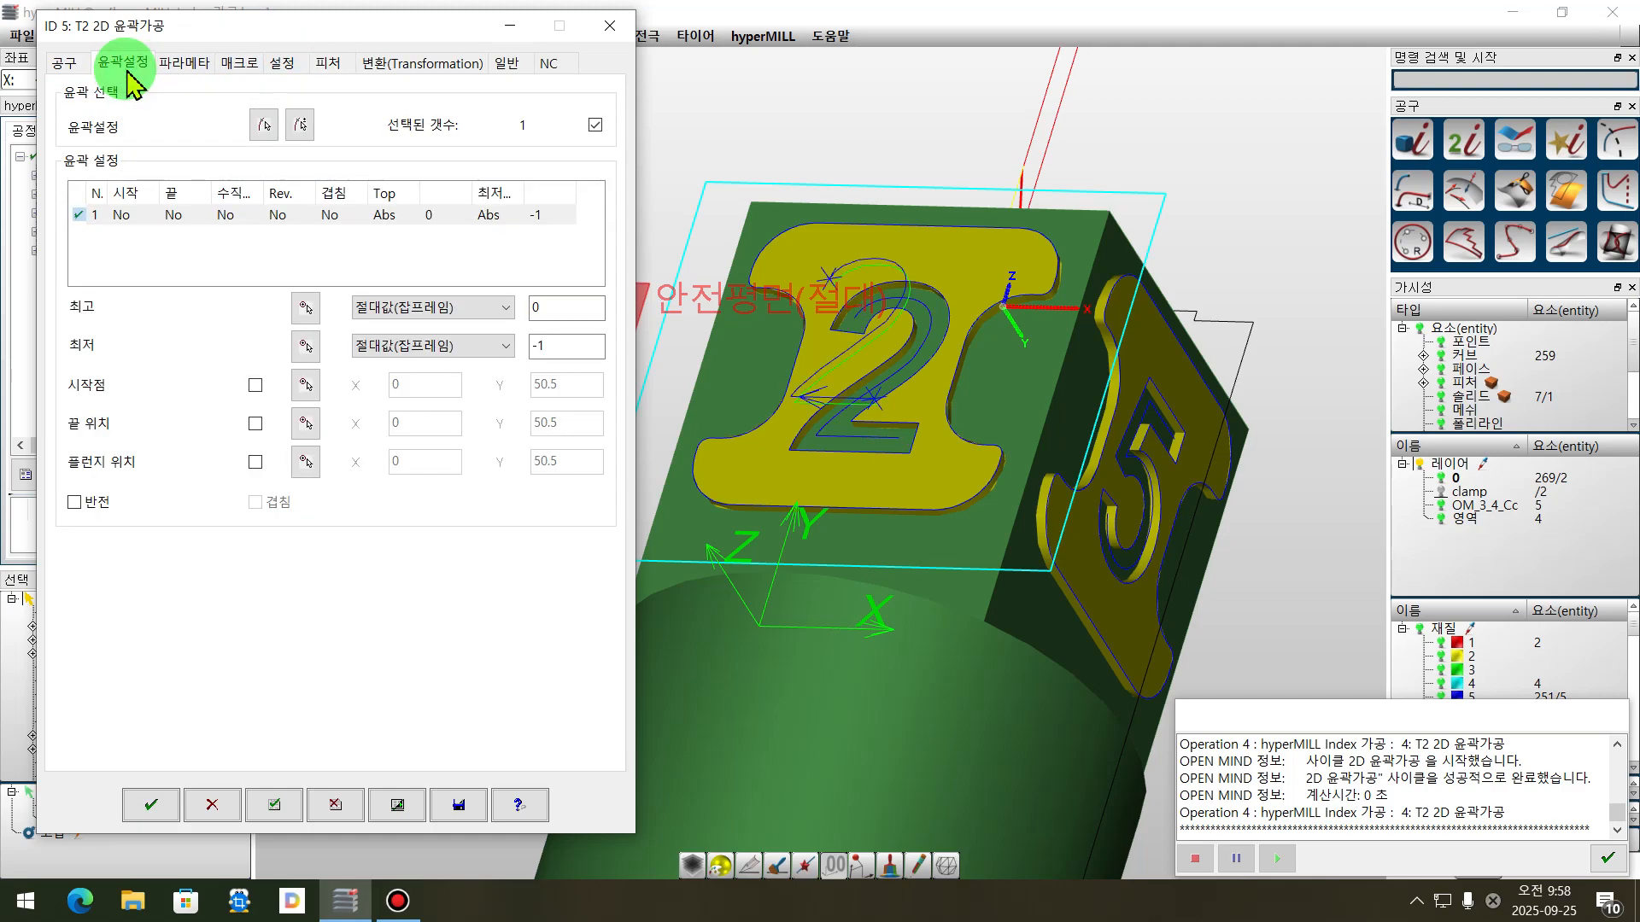
- Set the contour's top height to -6.322 from a corner point on the upper edge of number 2's groove
middle_click_drag(1062, 556, 531, 421)
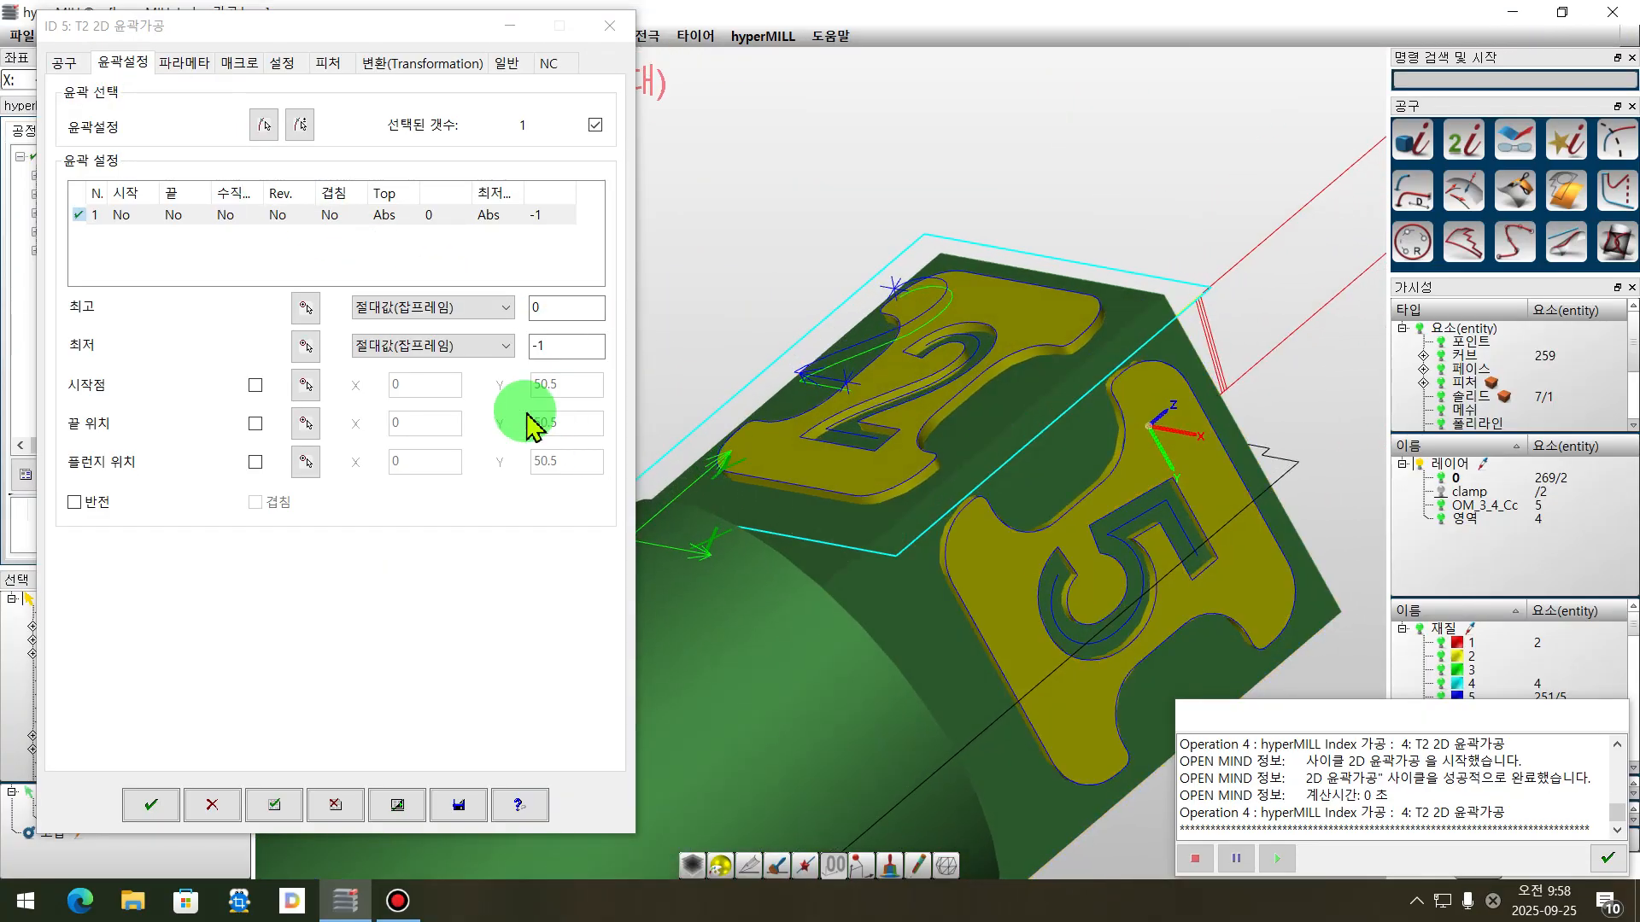
left_click(306, 310)
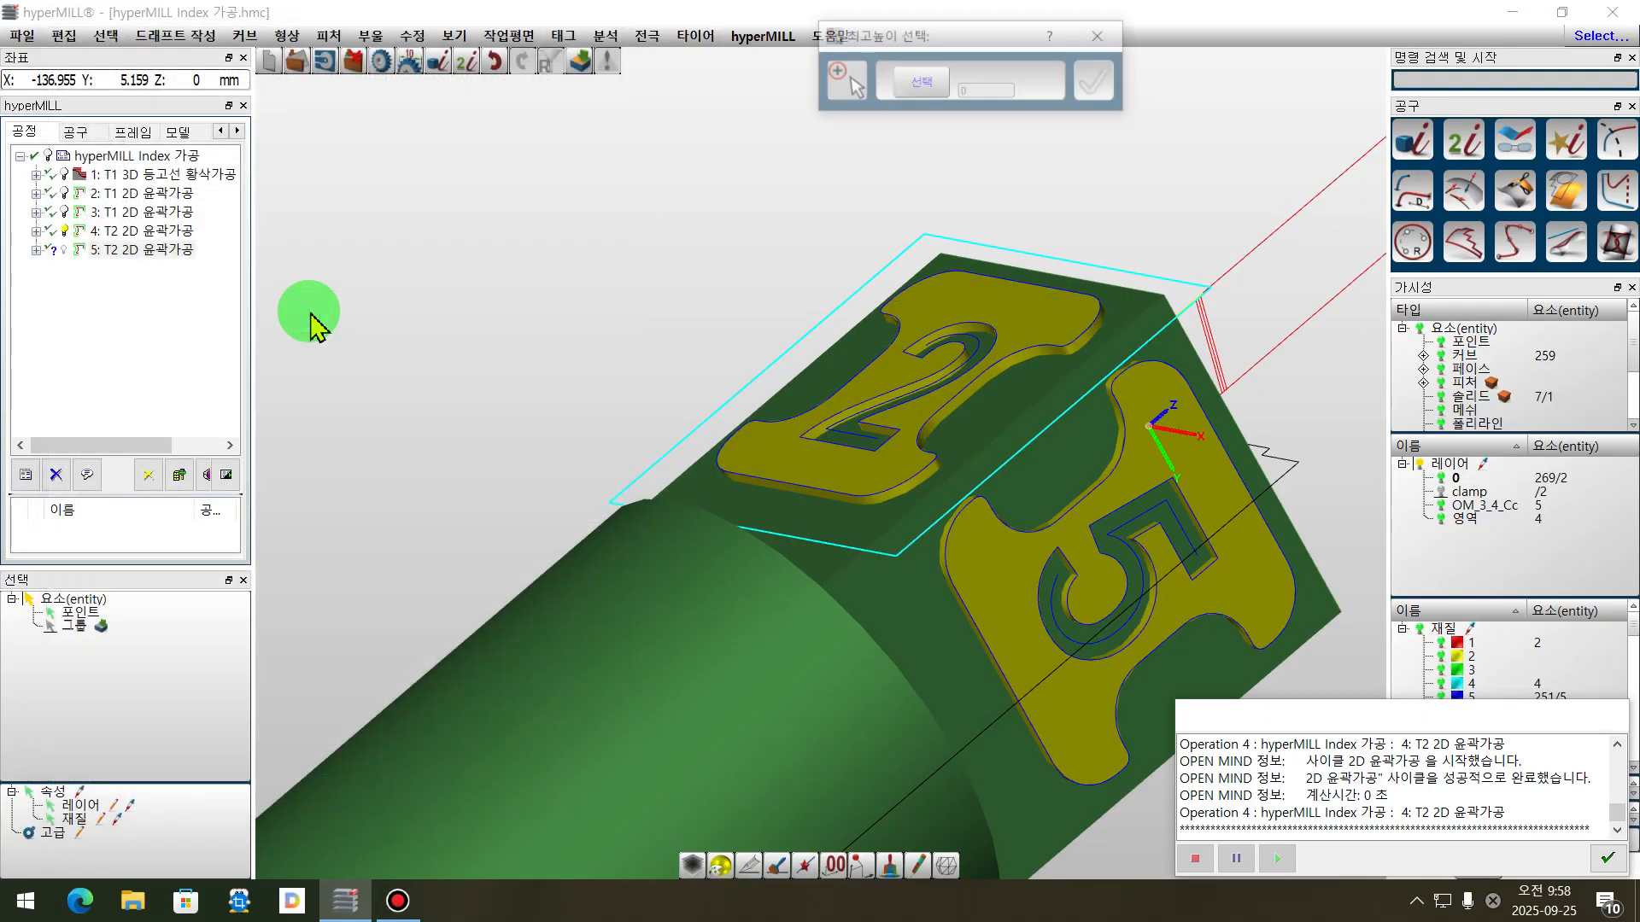
scroll(931, 410, "up", 5)
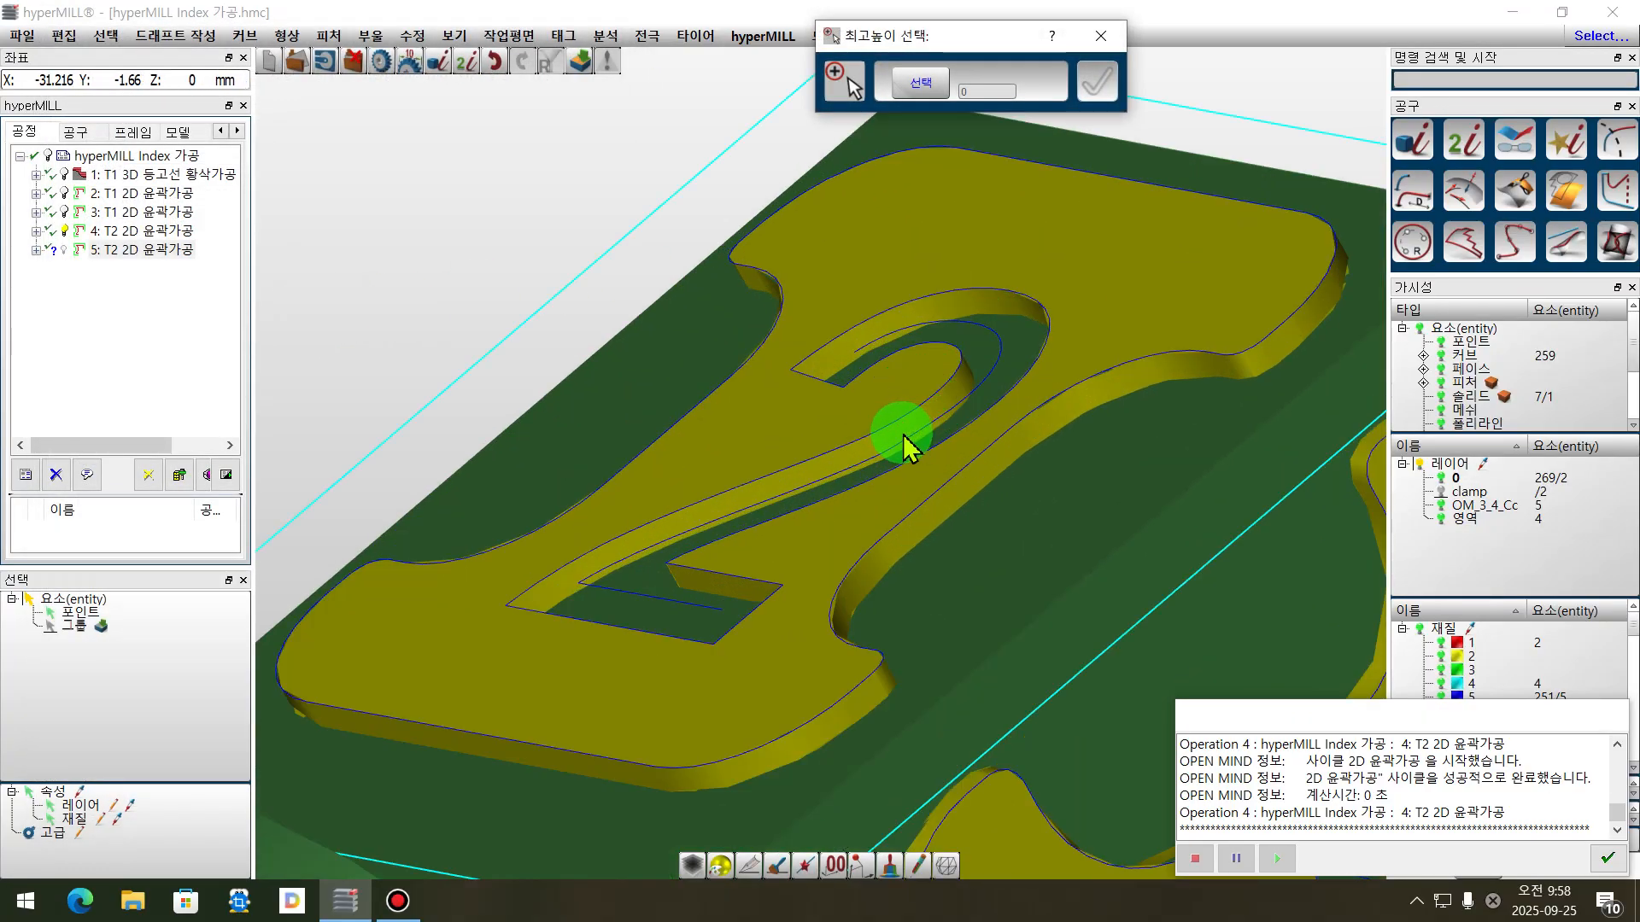
scroll(773, 367, "up", 2)
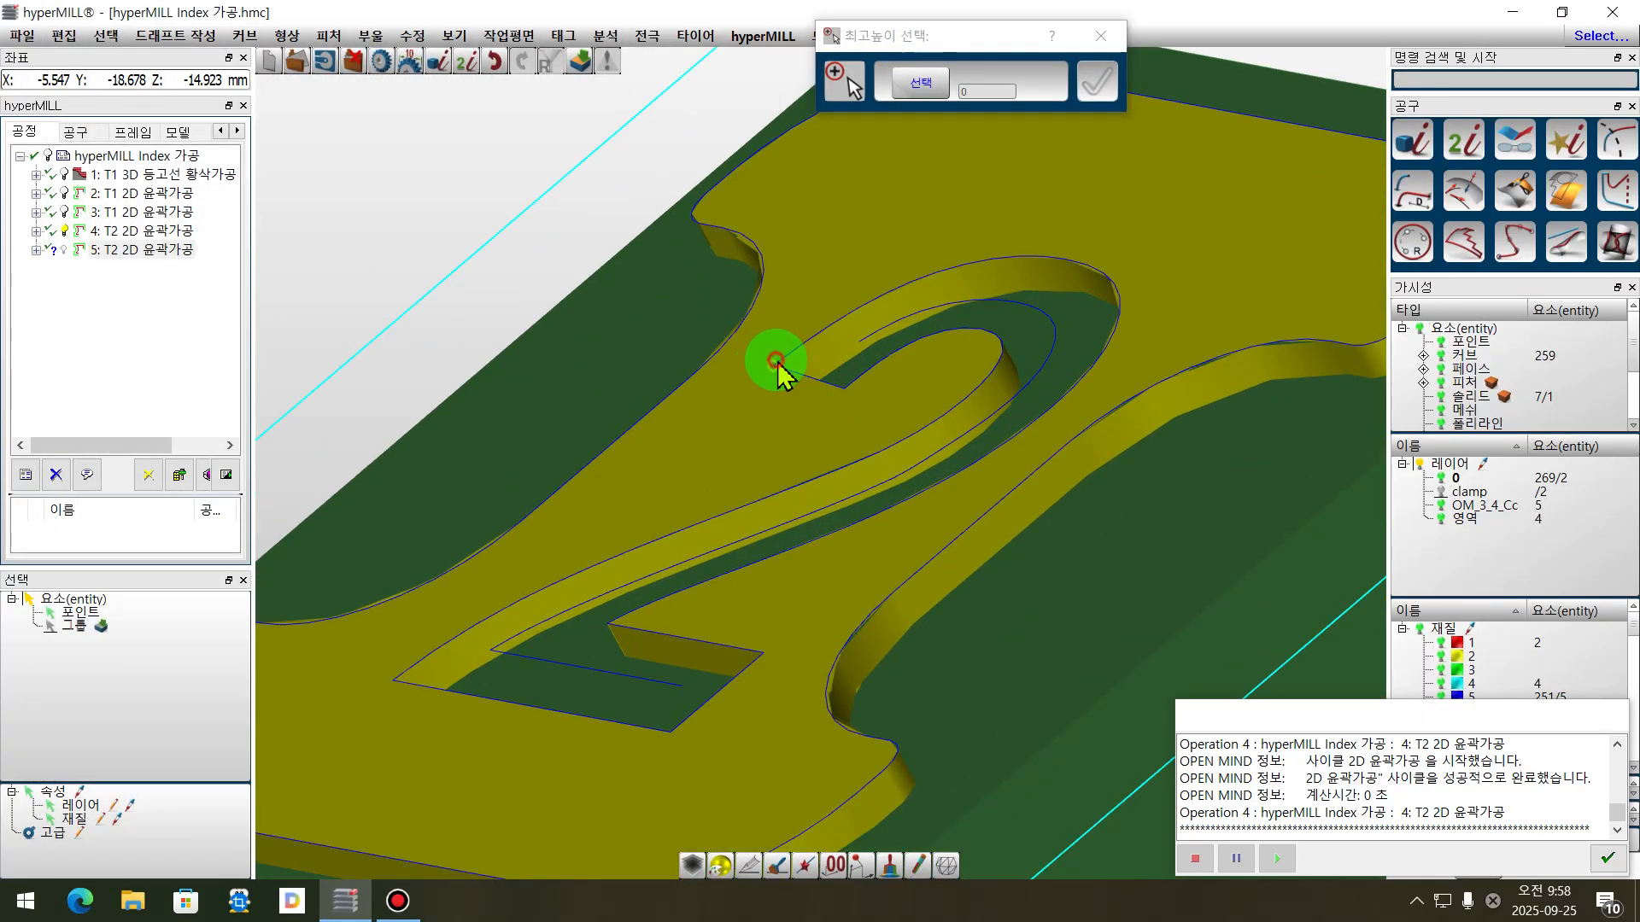
left_click(775, 363)
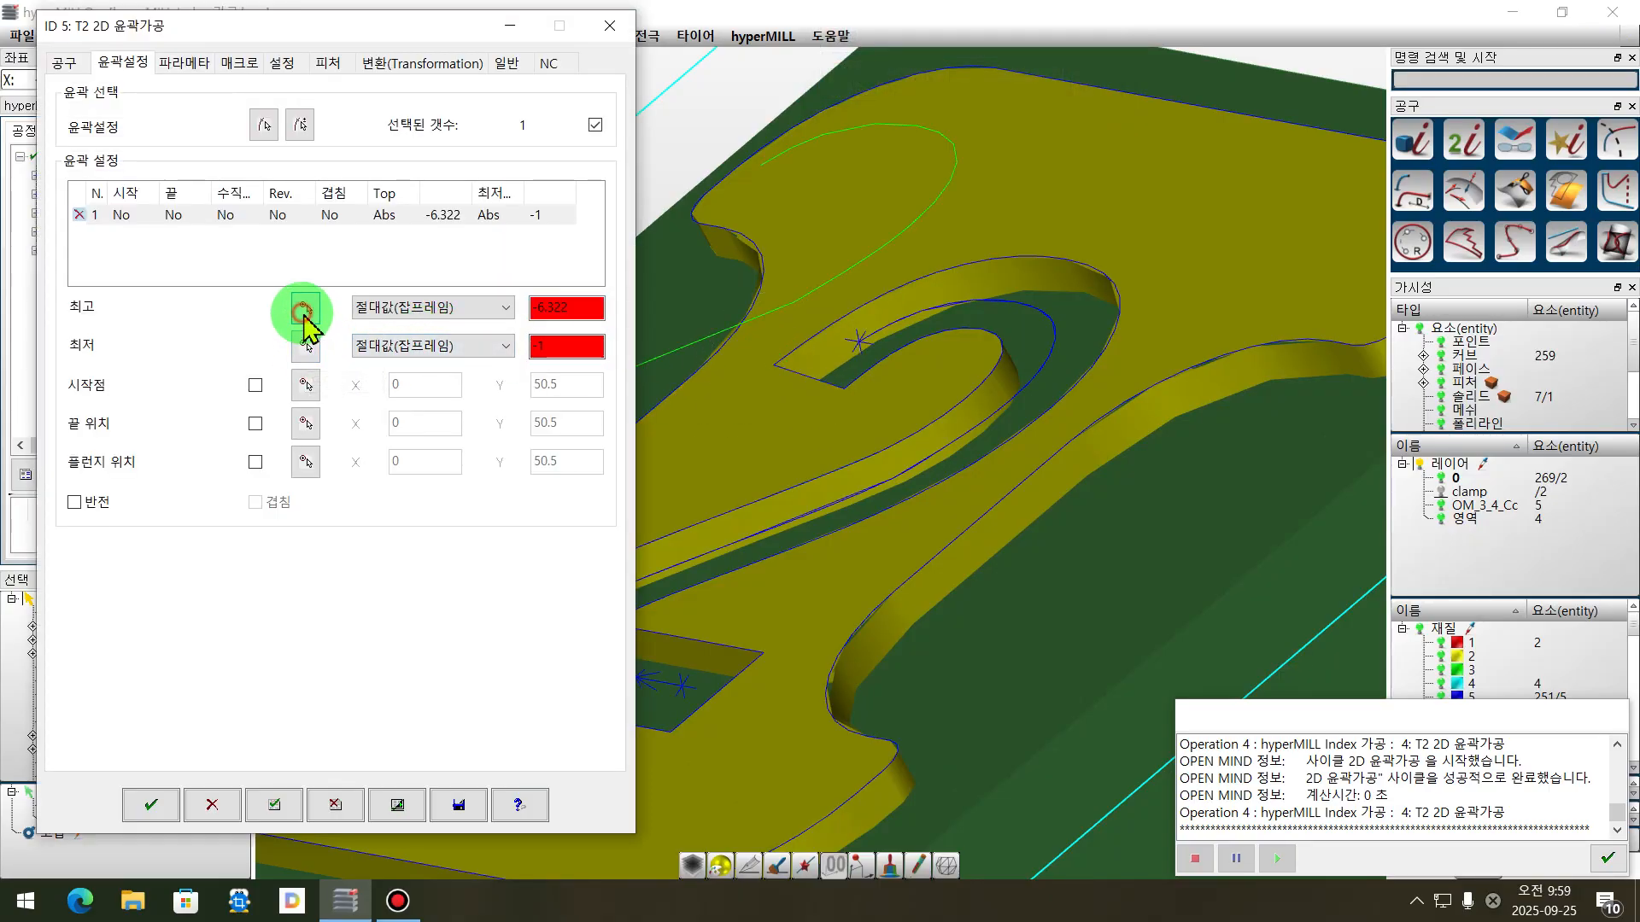
left_click(303, 312)
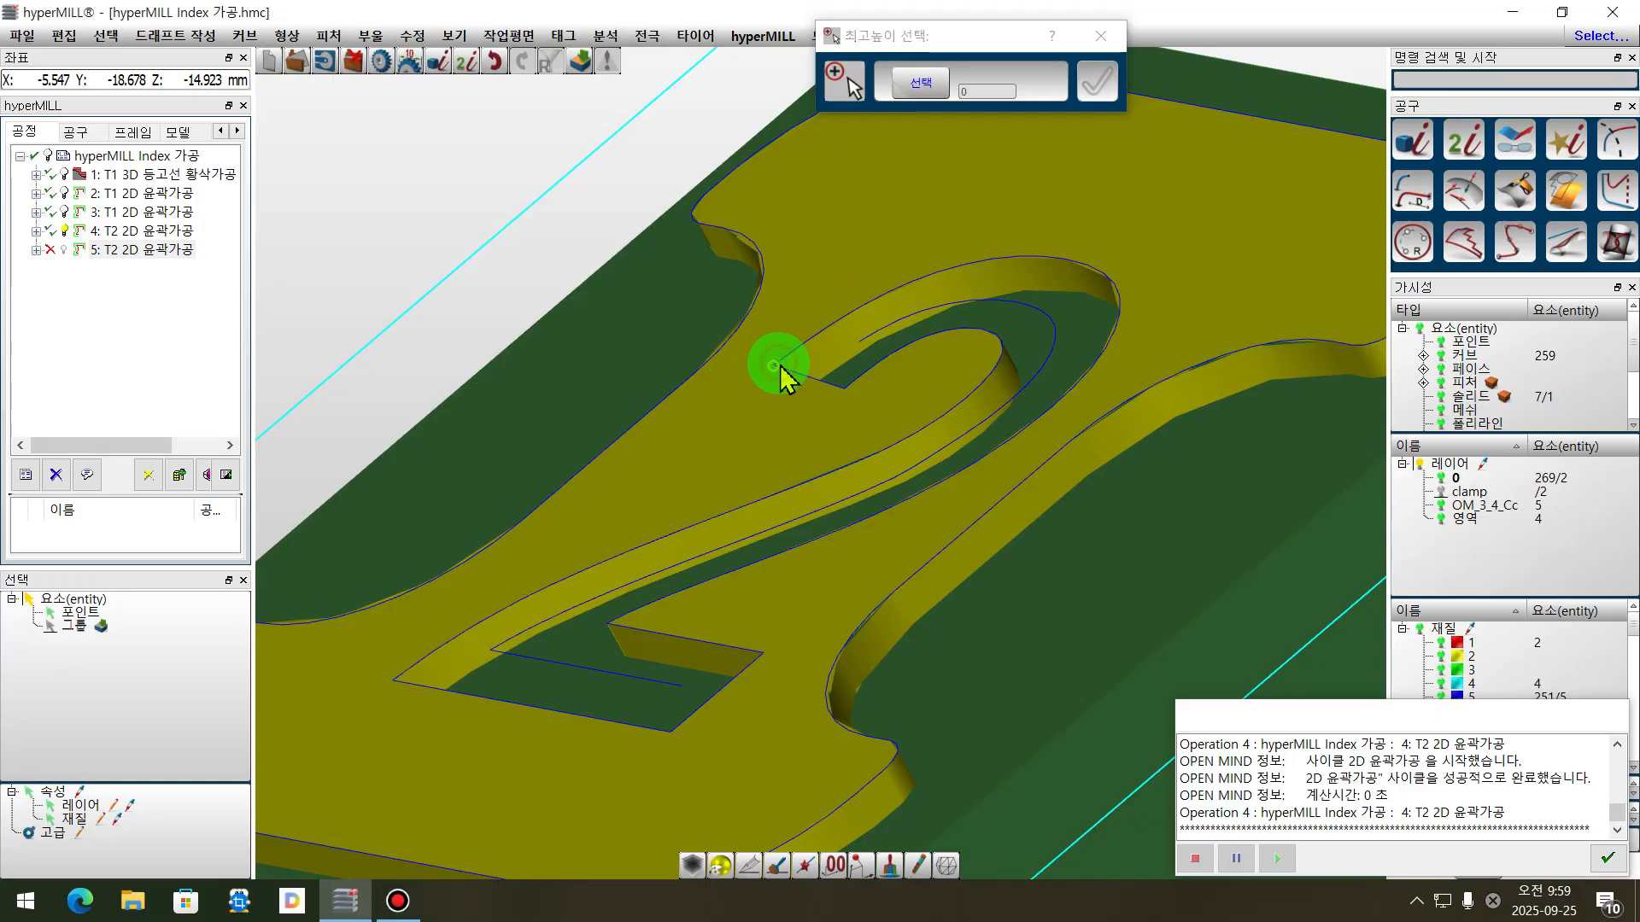
left_click(776, 363)
- Set the contour's bottom height to -7.322 from a corner point on the floor of number 2's groove
left_click(305, 348)
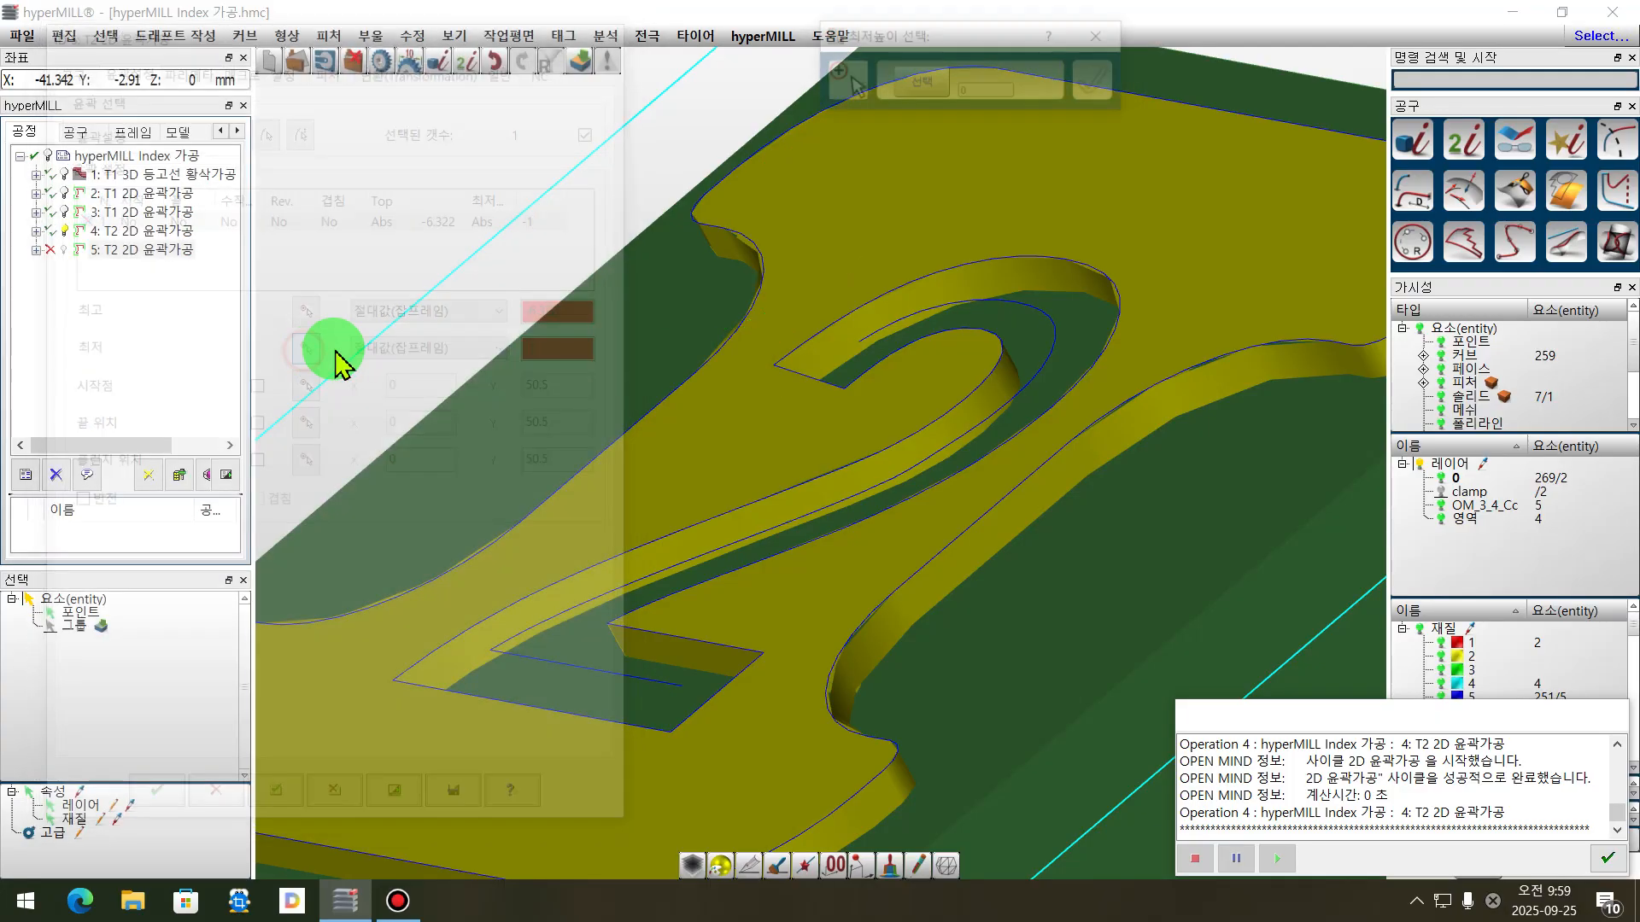
scroll(908, 550, "up", 4)
scroll(849, 340, "up", 2)
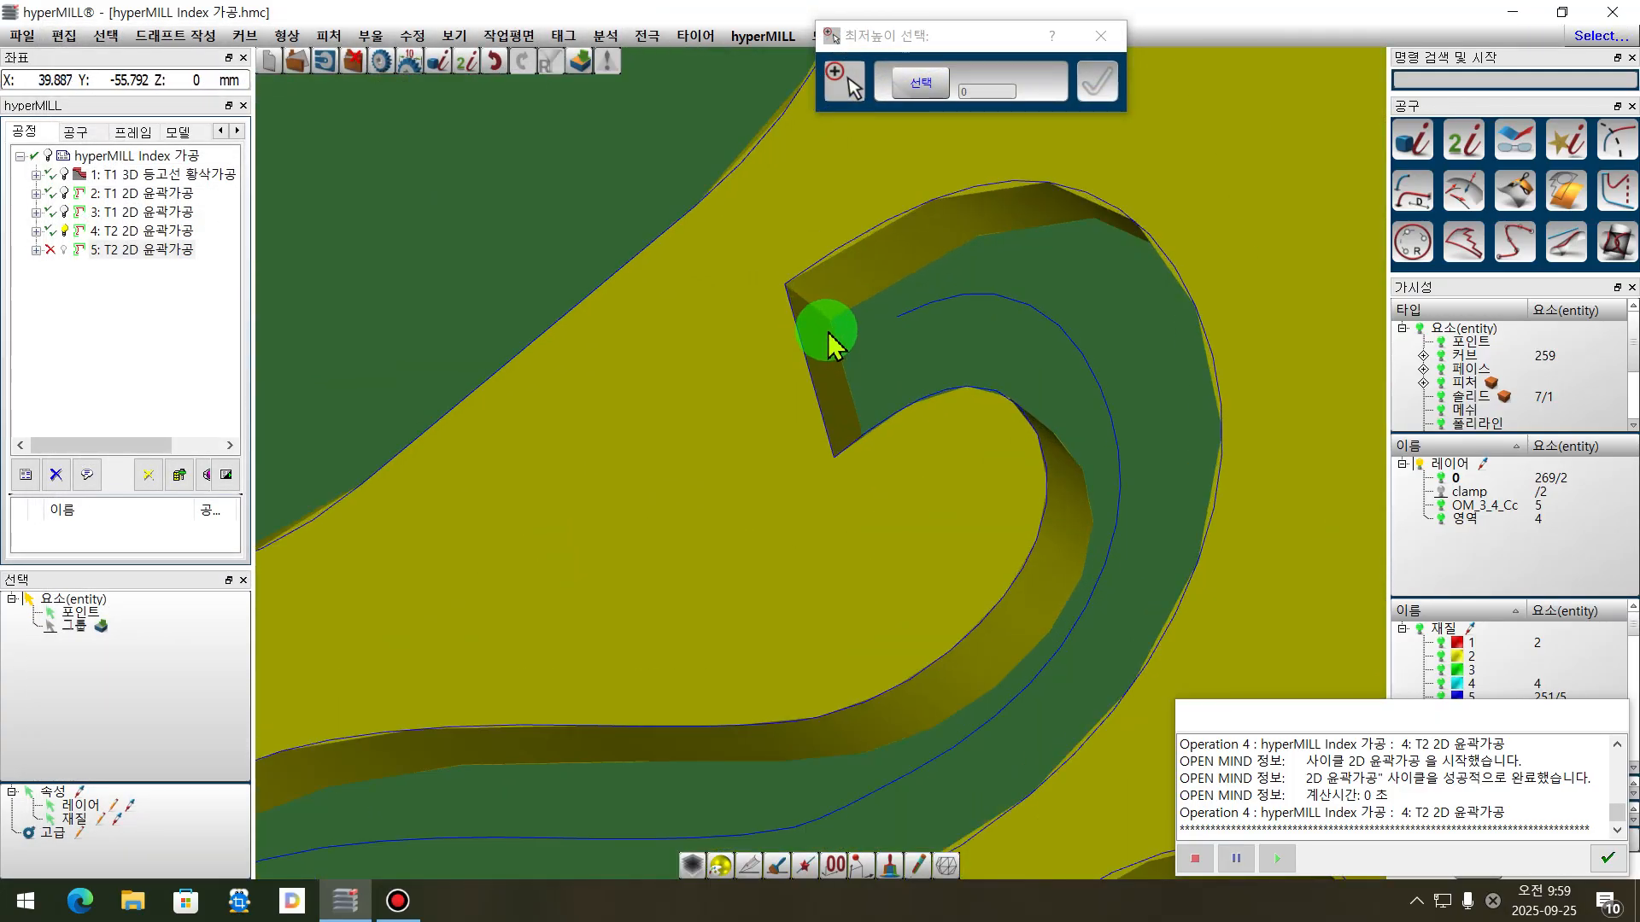
left_click(833, 323)
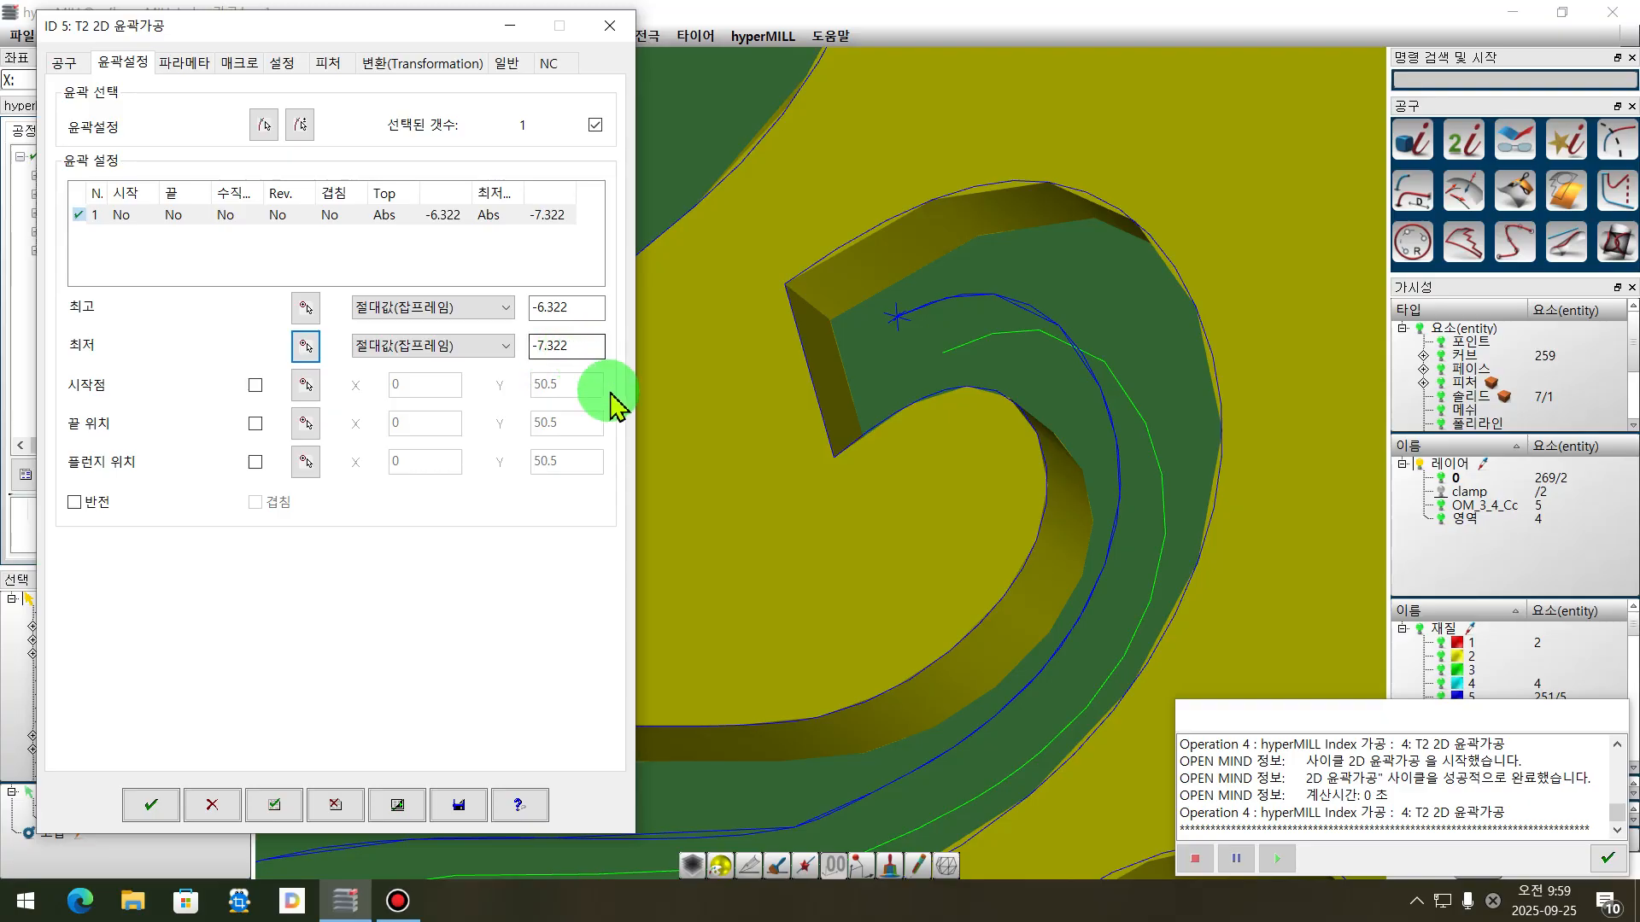
- Calculate operation 5 and inspect its toolpath inside number 2
right_click_drag(1039, 531, 894, 471)
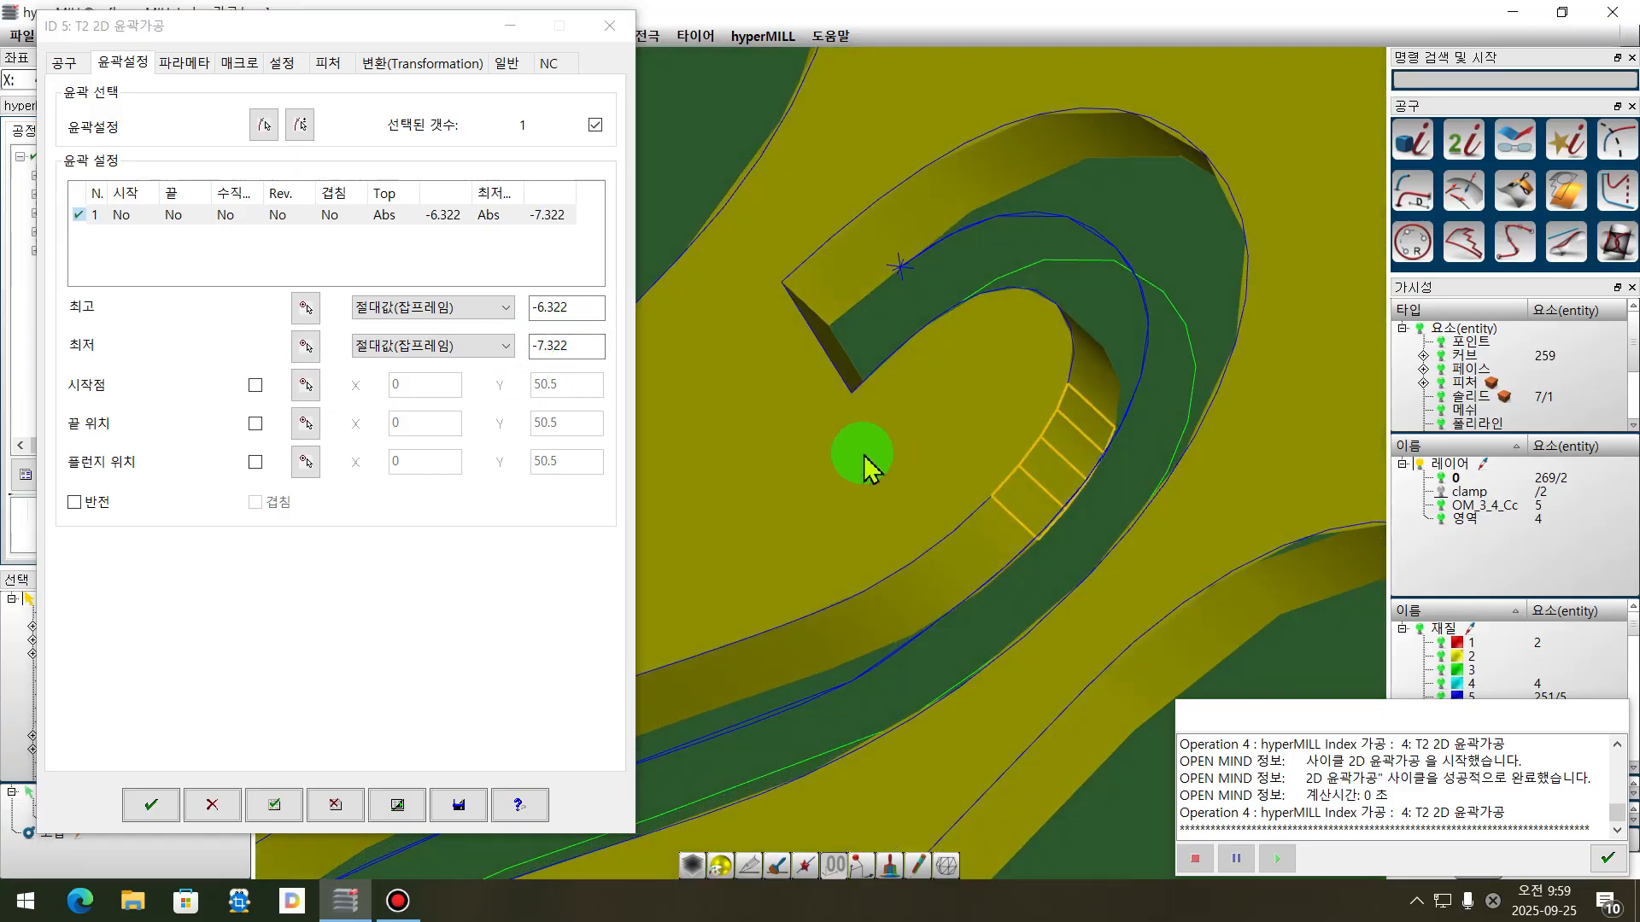
scroll(914, 436, "down", 4)
scroll(939, 478, "down", 3)
left_click(397, 805)
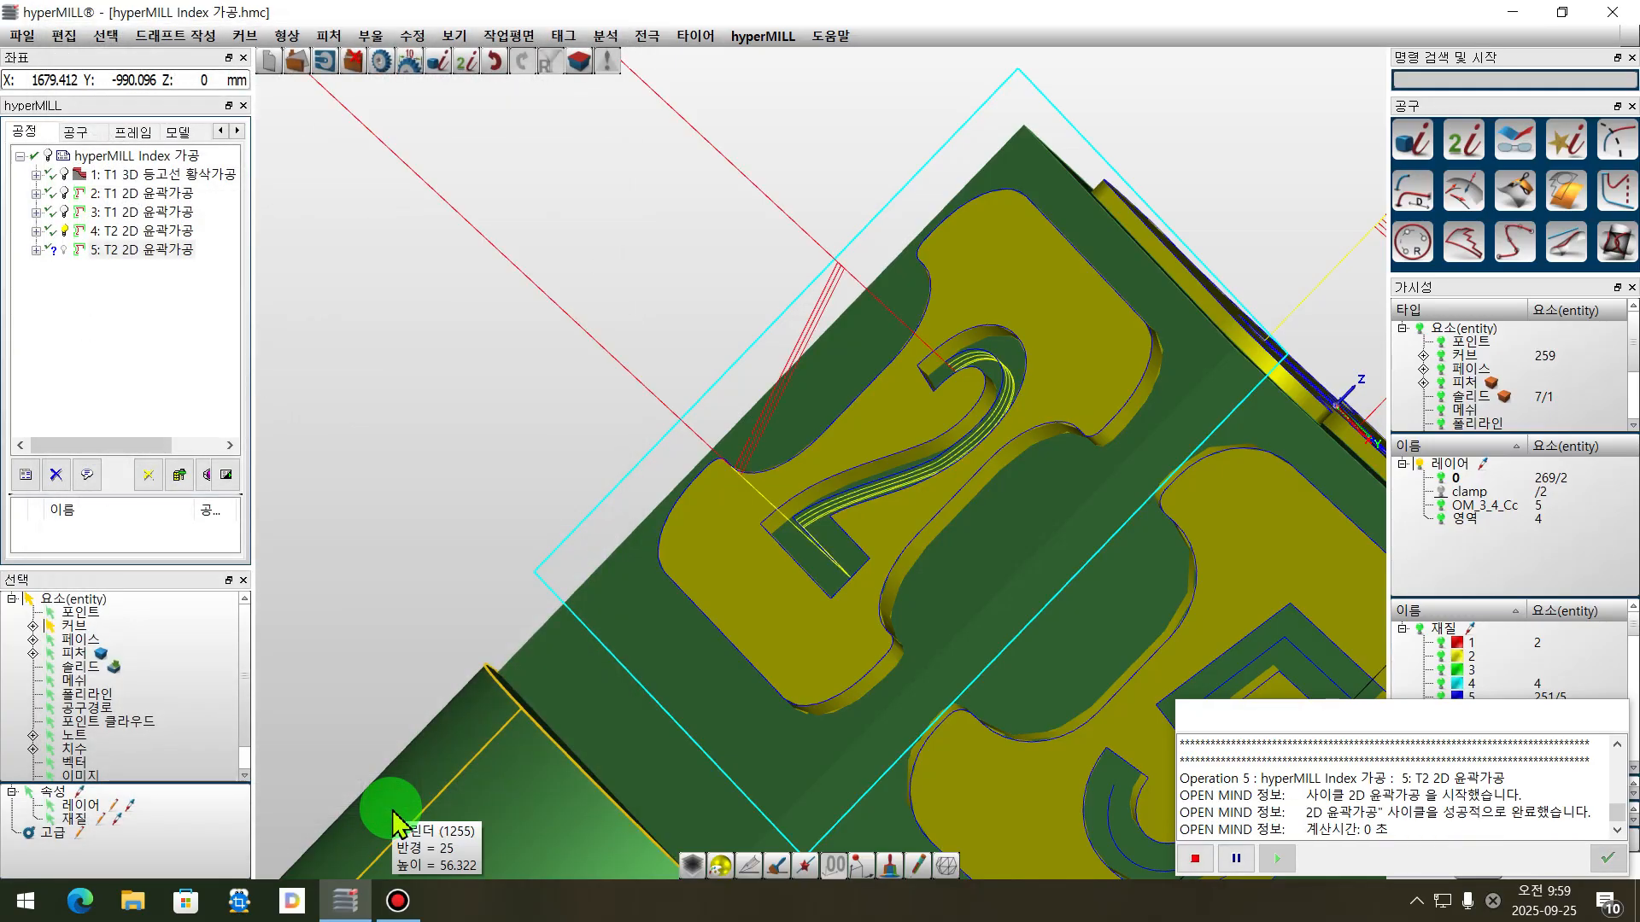
right_click_drag(397, 813, 642, 662)
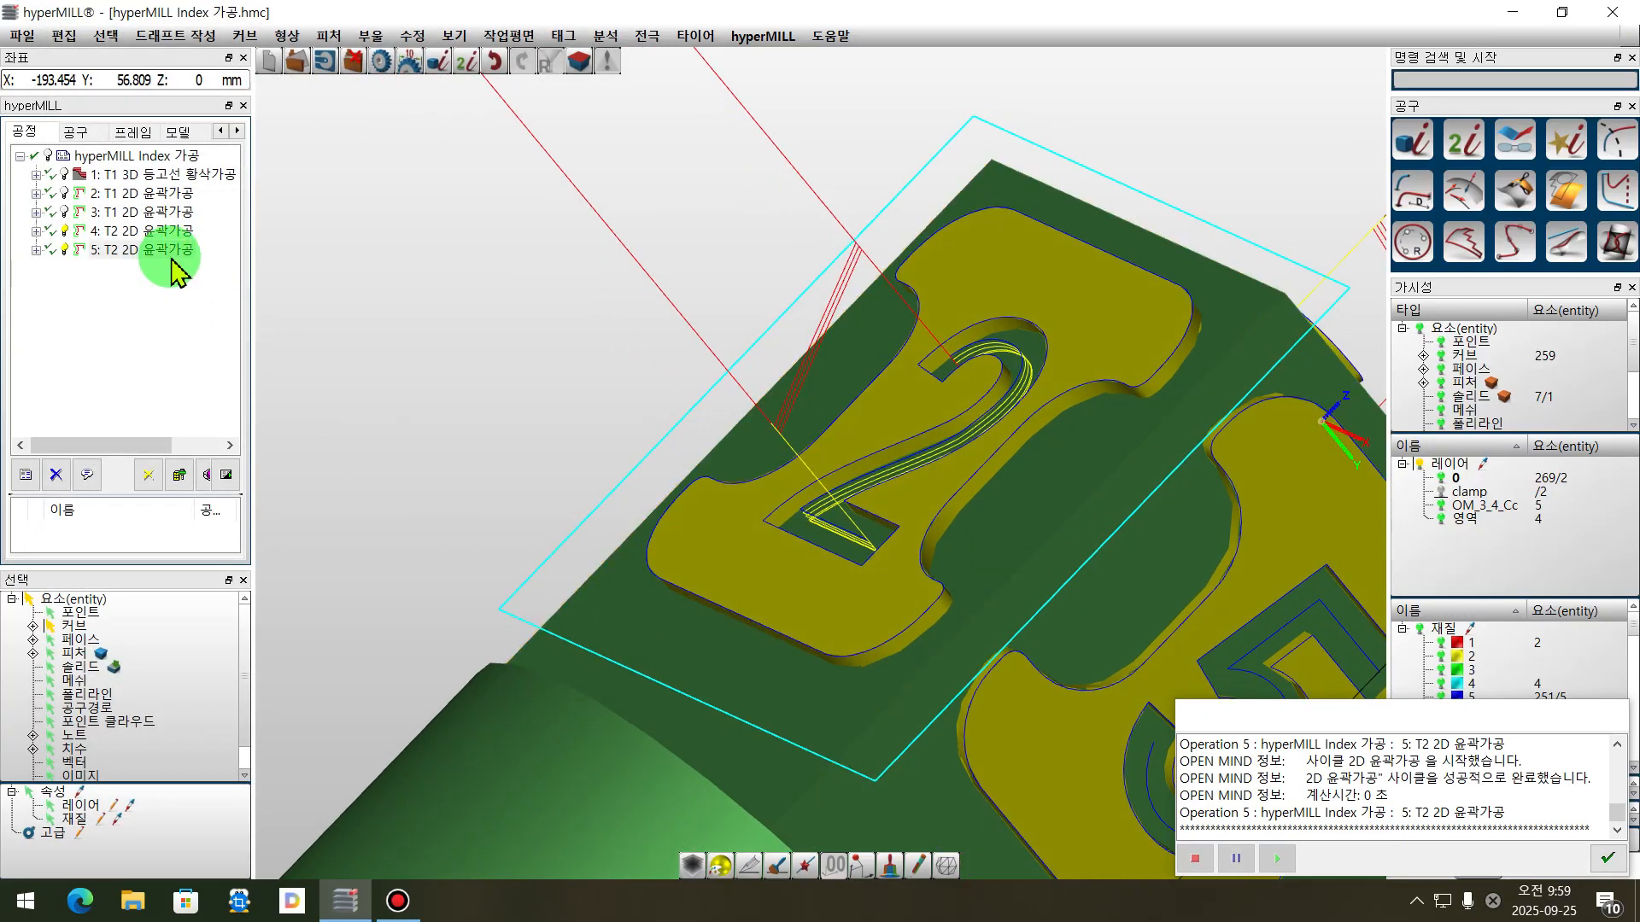
- Run the internal simulation of operation 5, check the tool's position over number 2, and close it
right_click(173, 257)
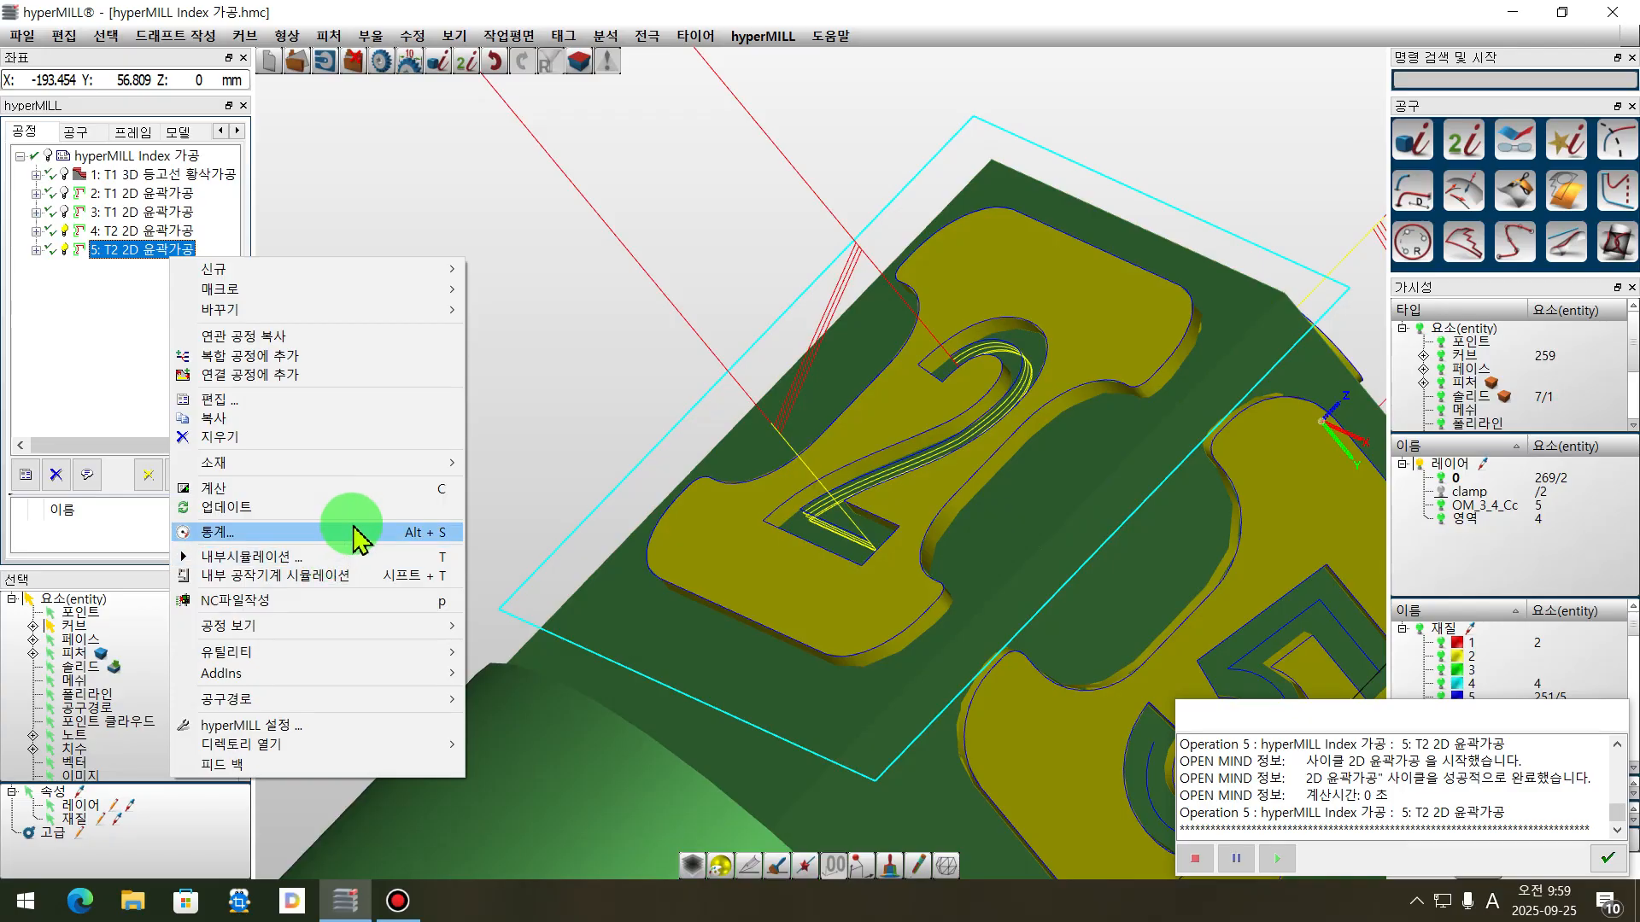
left_click(346, 557)
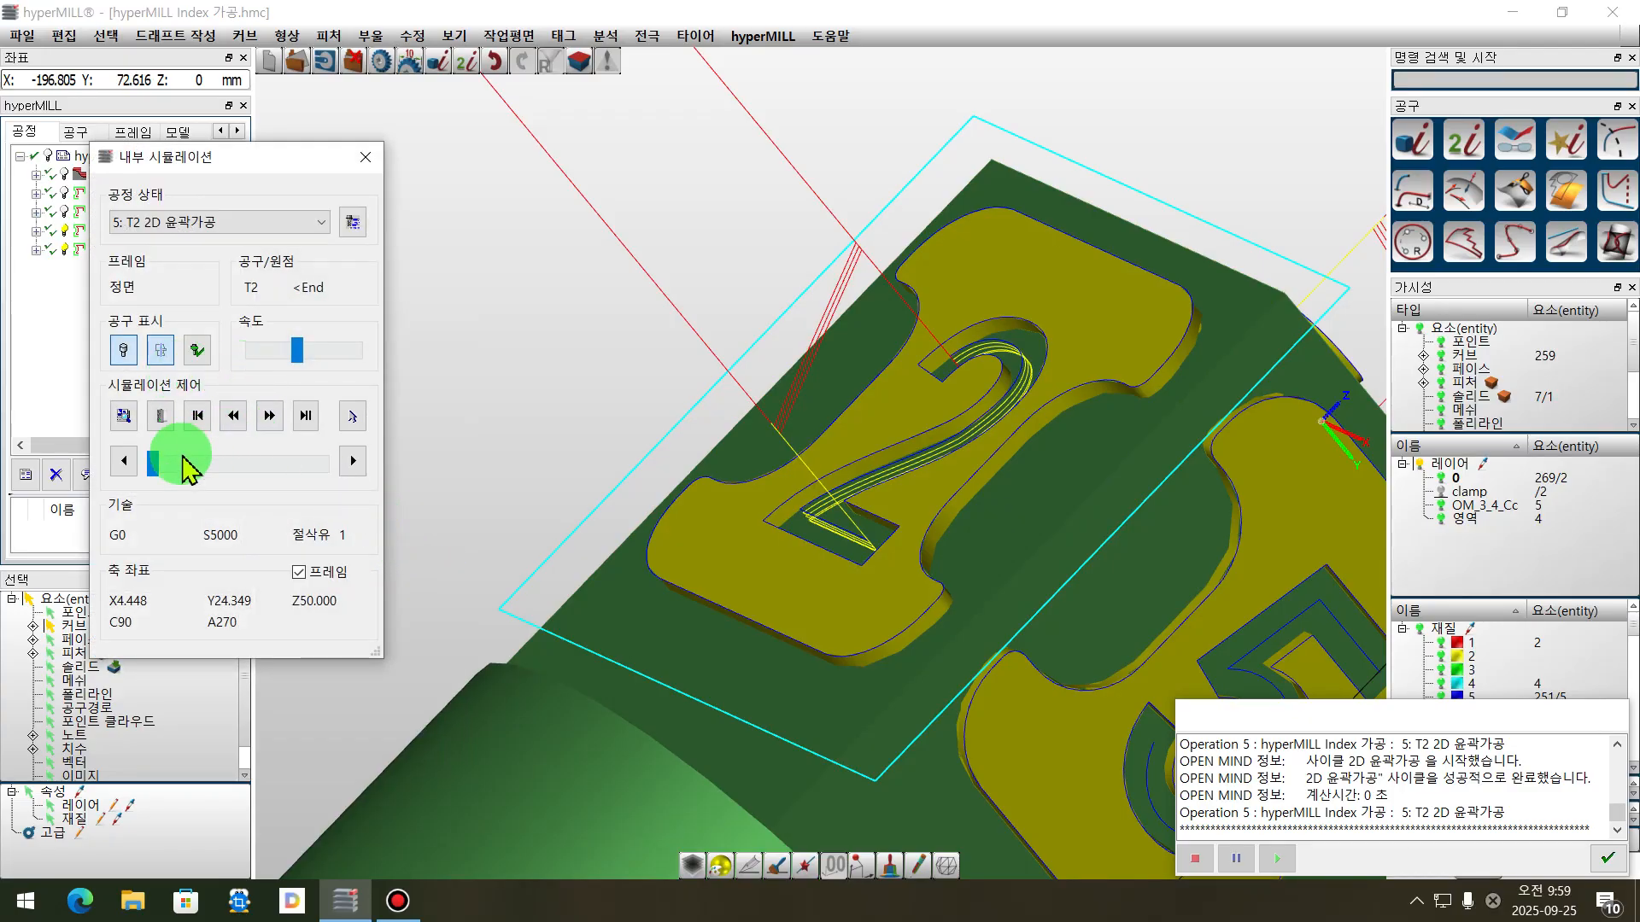
left_click_drag(155, 463, 314, 481)
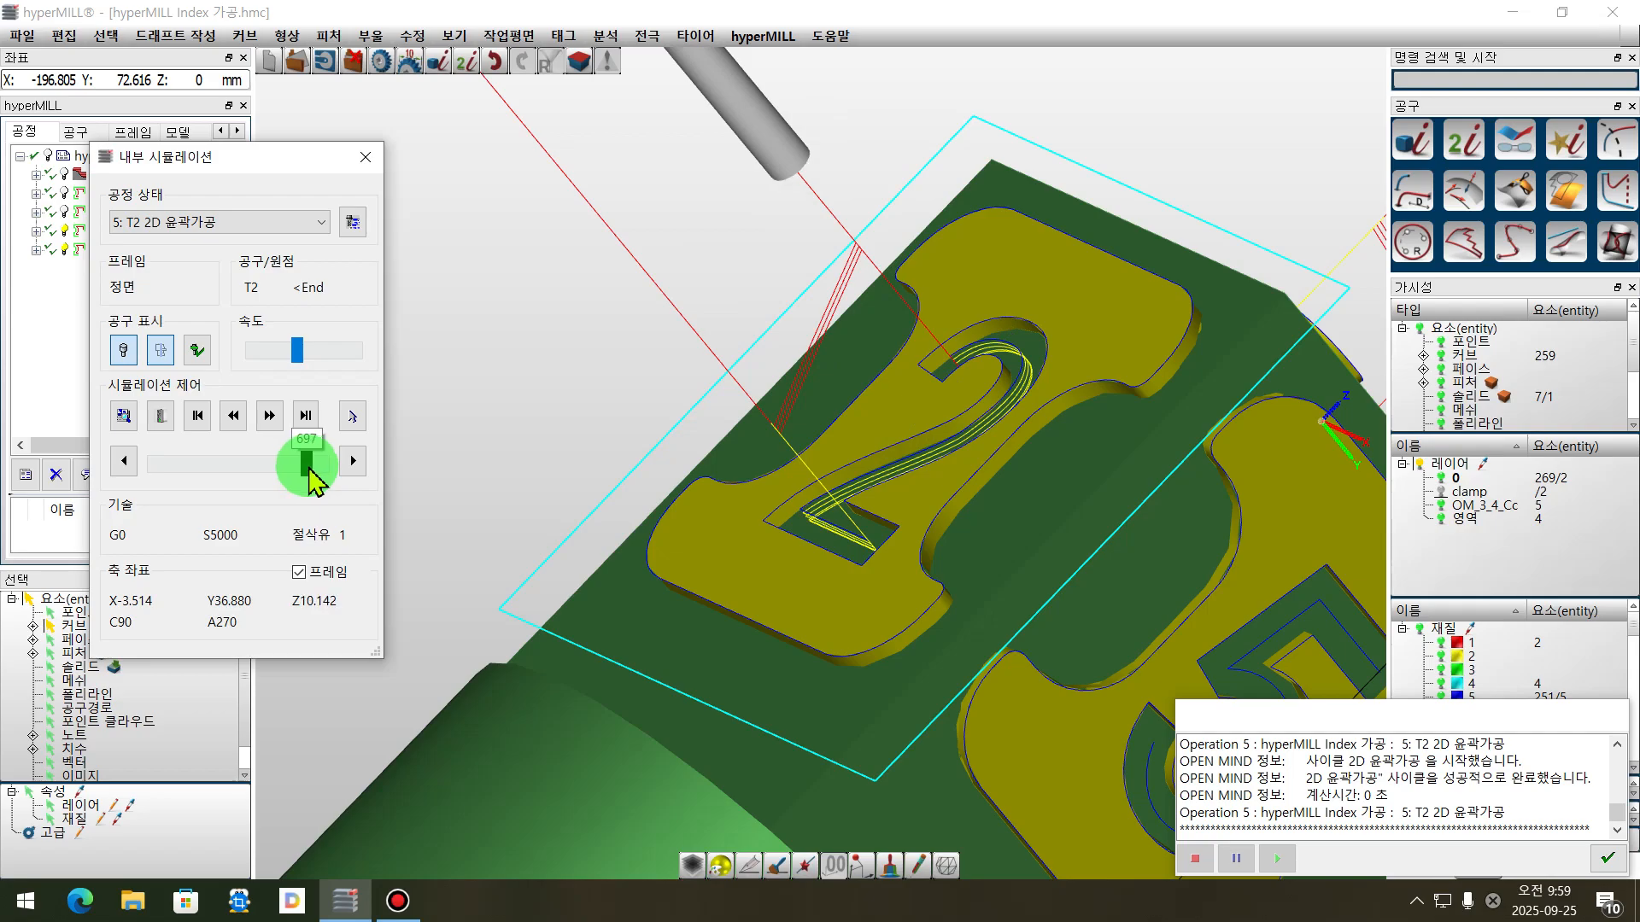
right_click_drag(805, 567, 1119, 521)
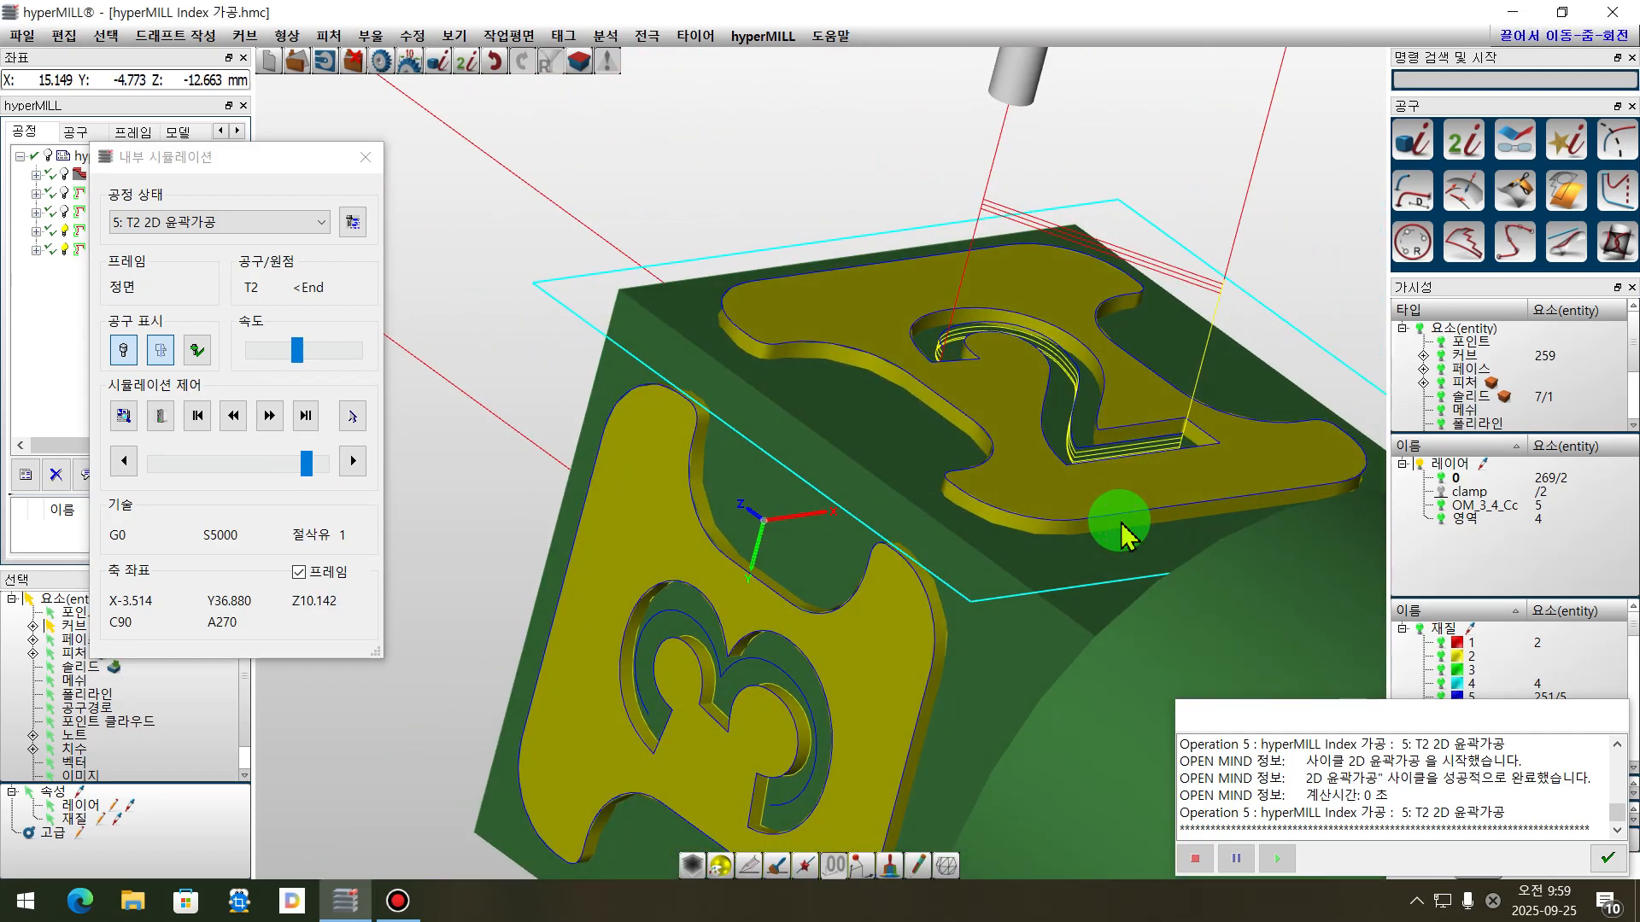
left_click(345, 519)
left_click_drag(312, 478, 278, 475)
left_click(365, 158)
- Duplicate operation 5 as the basis for engraving number 3 on the adjacent face
right_click_drag(709, 518, 1205, 395)
middle_click_drag(1008, 351, 915, 322)
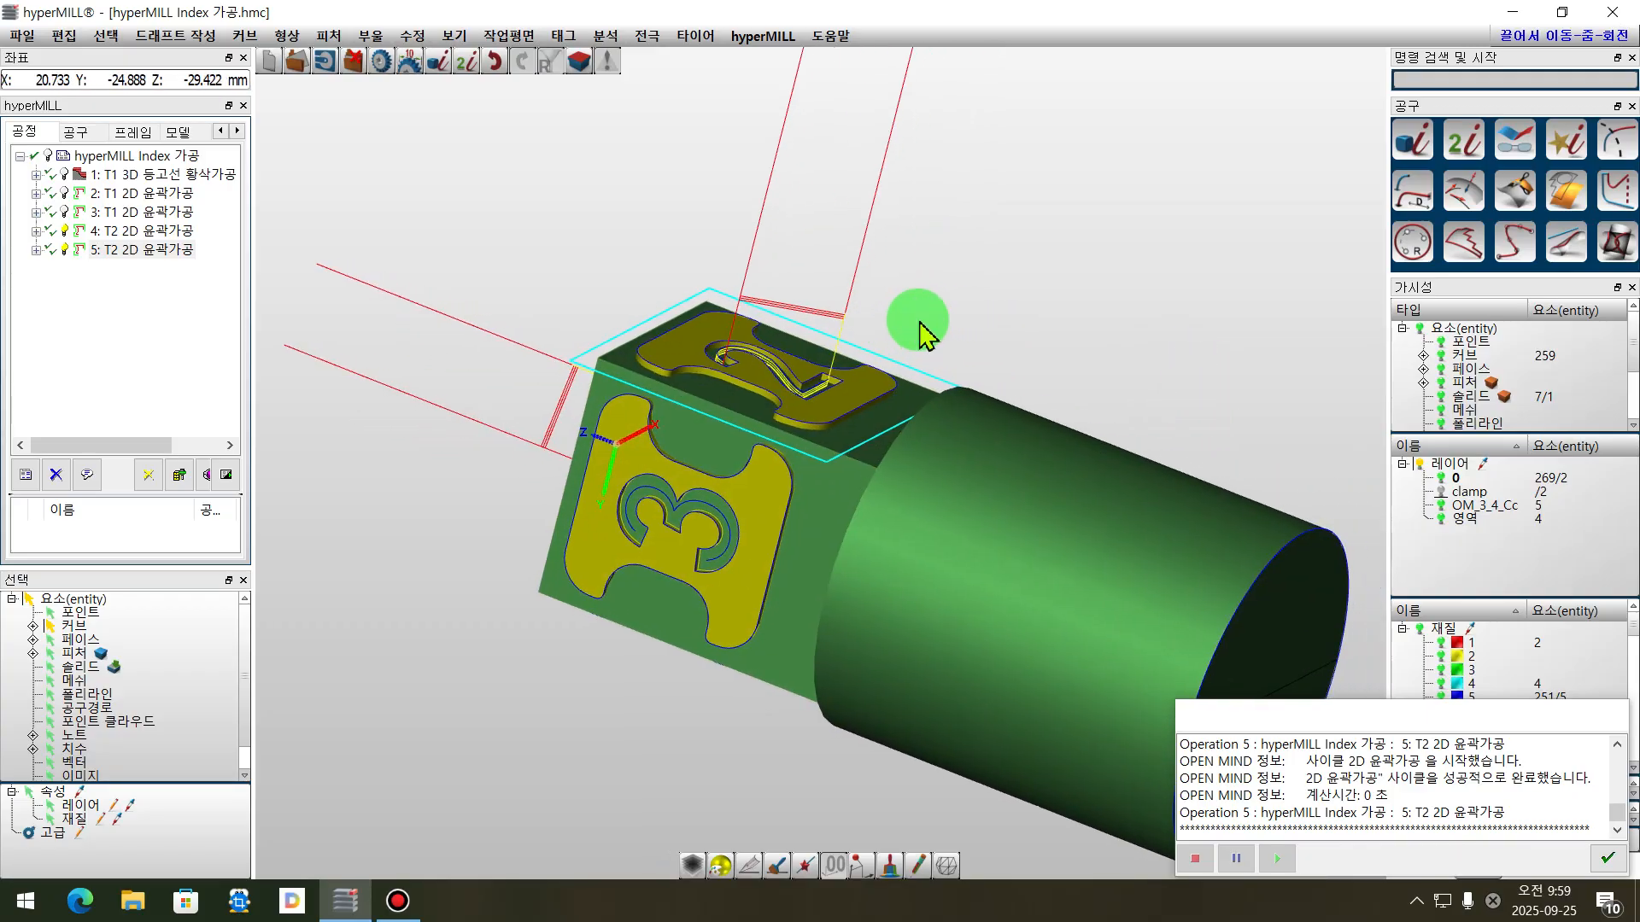
right_click_drag(779, 398, 486, 391)
right_click_drag(780, 453, 247, 308)
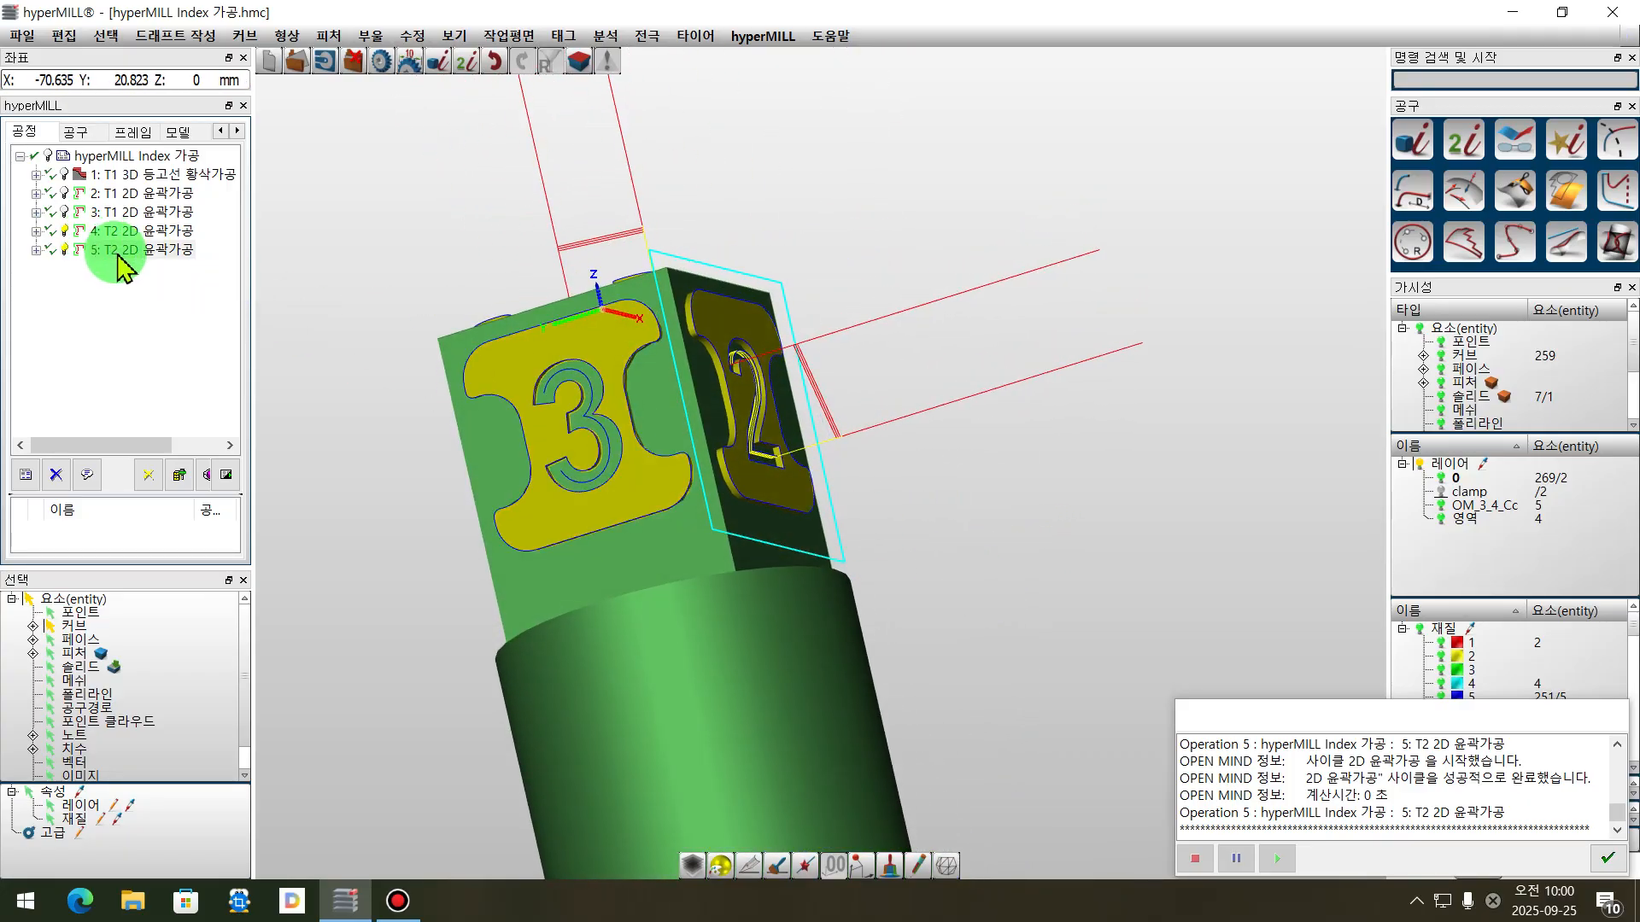
left_click_drag(128, 271, 139, 337, "ctrl")
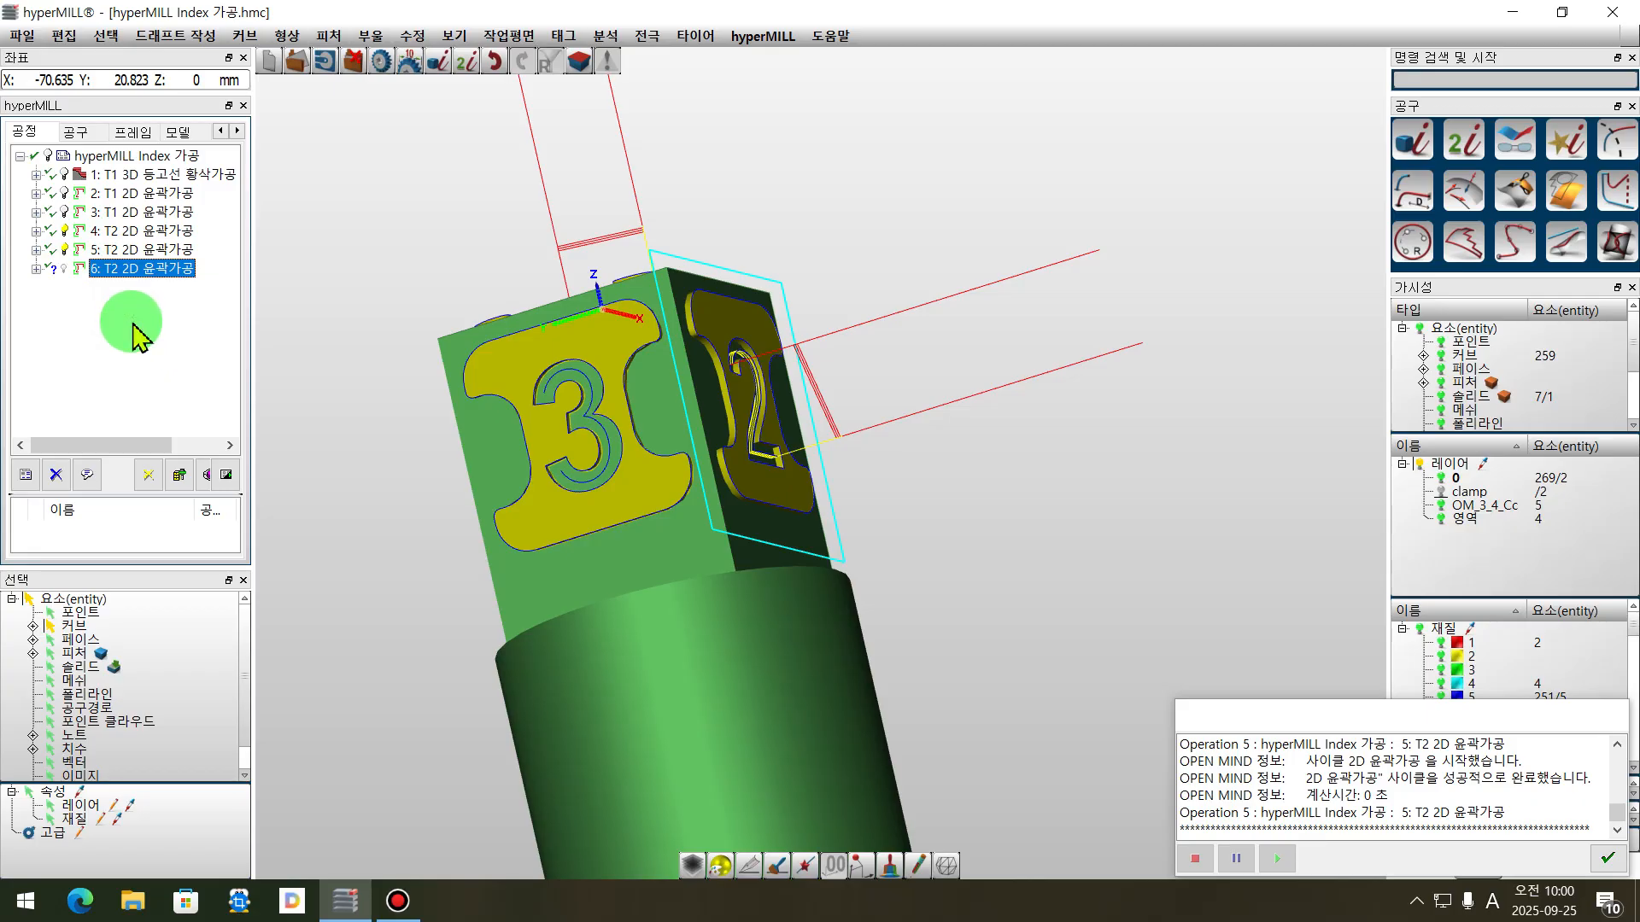
- Set operation 6's frame to 왼쪽 so it machines the face with number 3
double_click(160, 271)
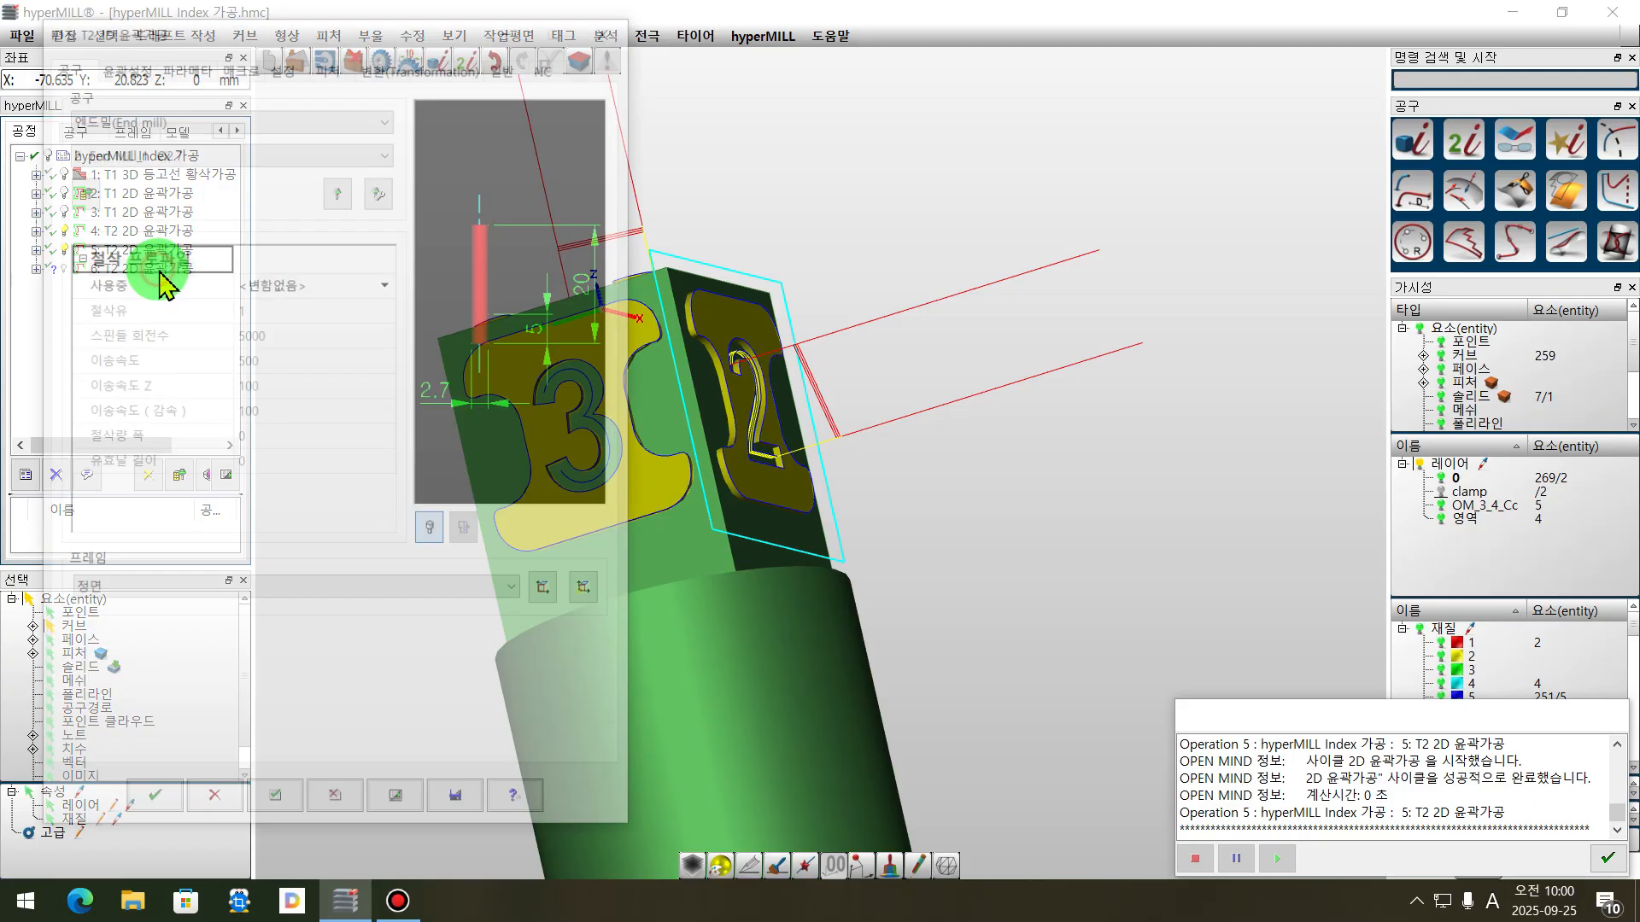
middle_click_drag(970, 485, 944, 512)
left_click(200, 590)
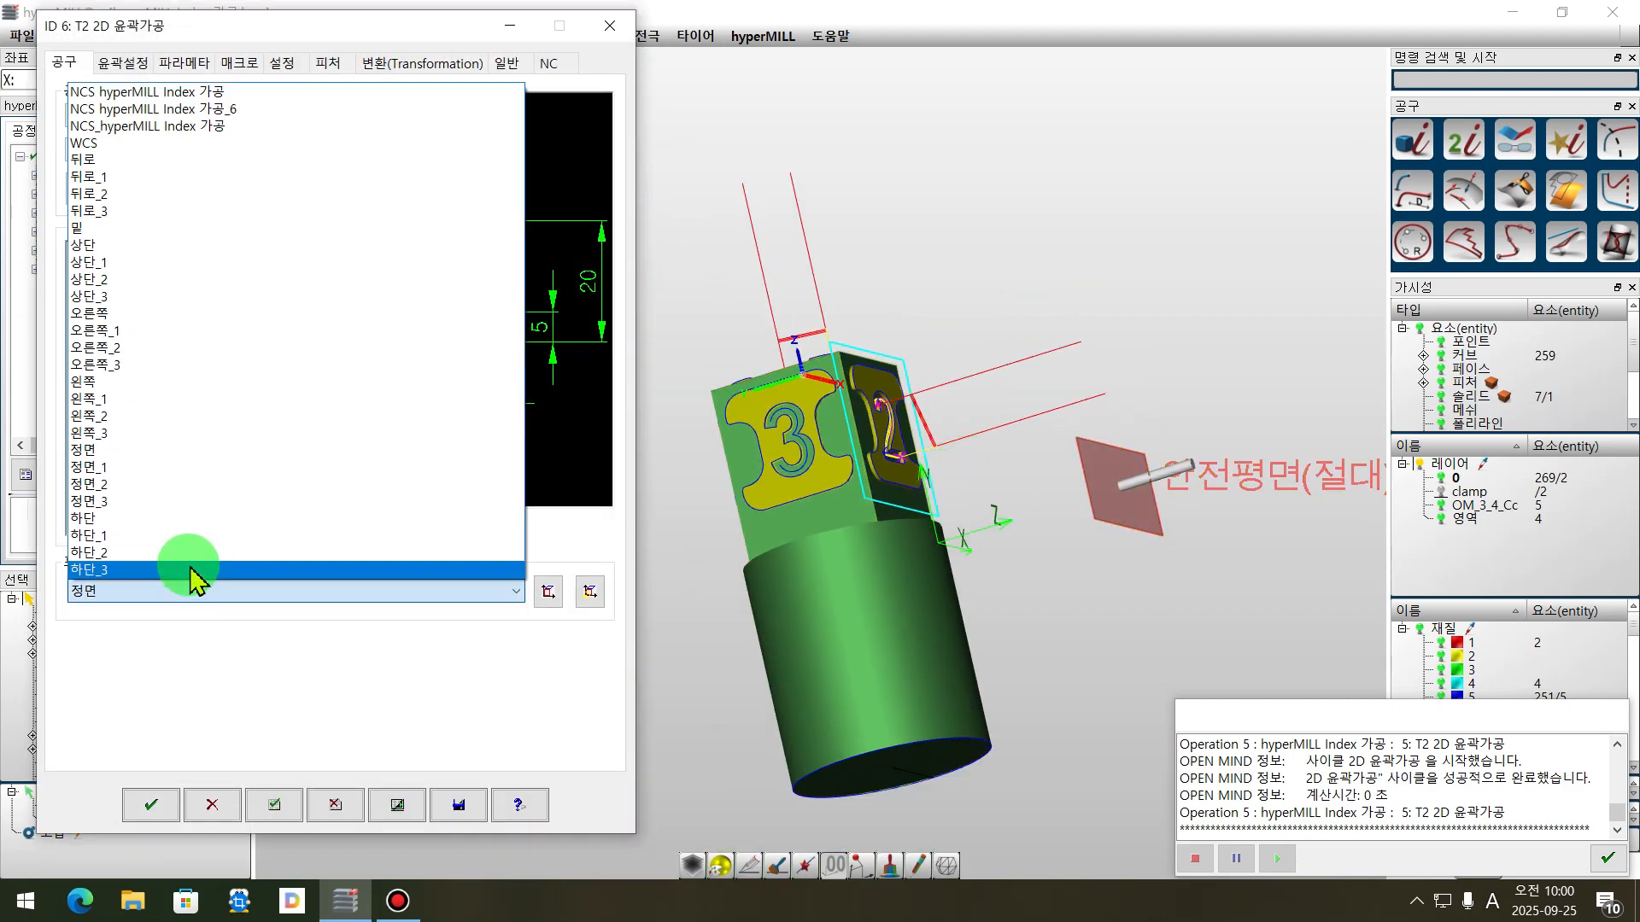
left_click(104, 381)
middle_click_drag(1189, 656, 469, 594)
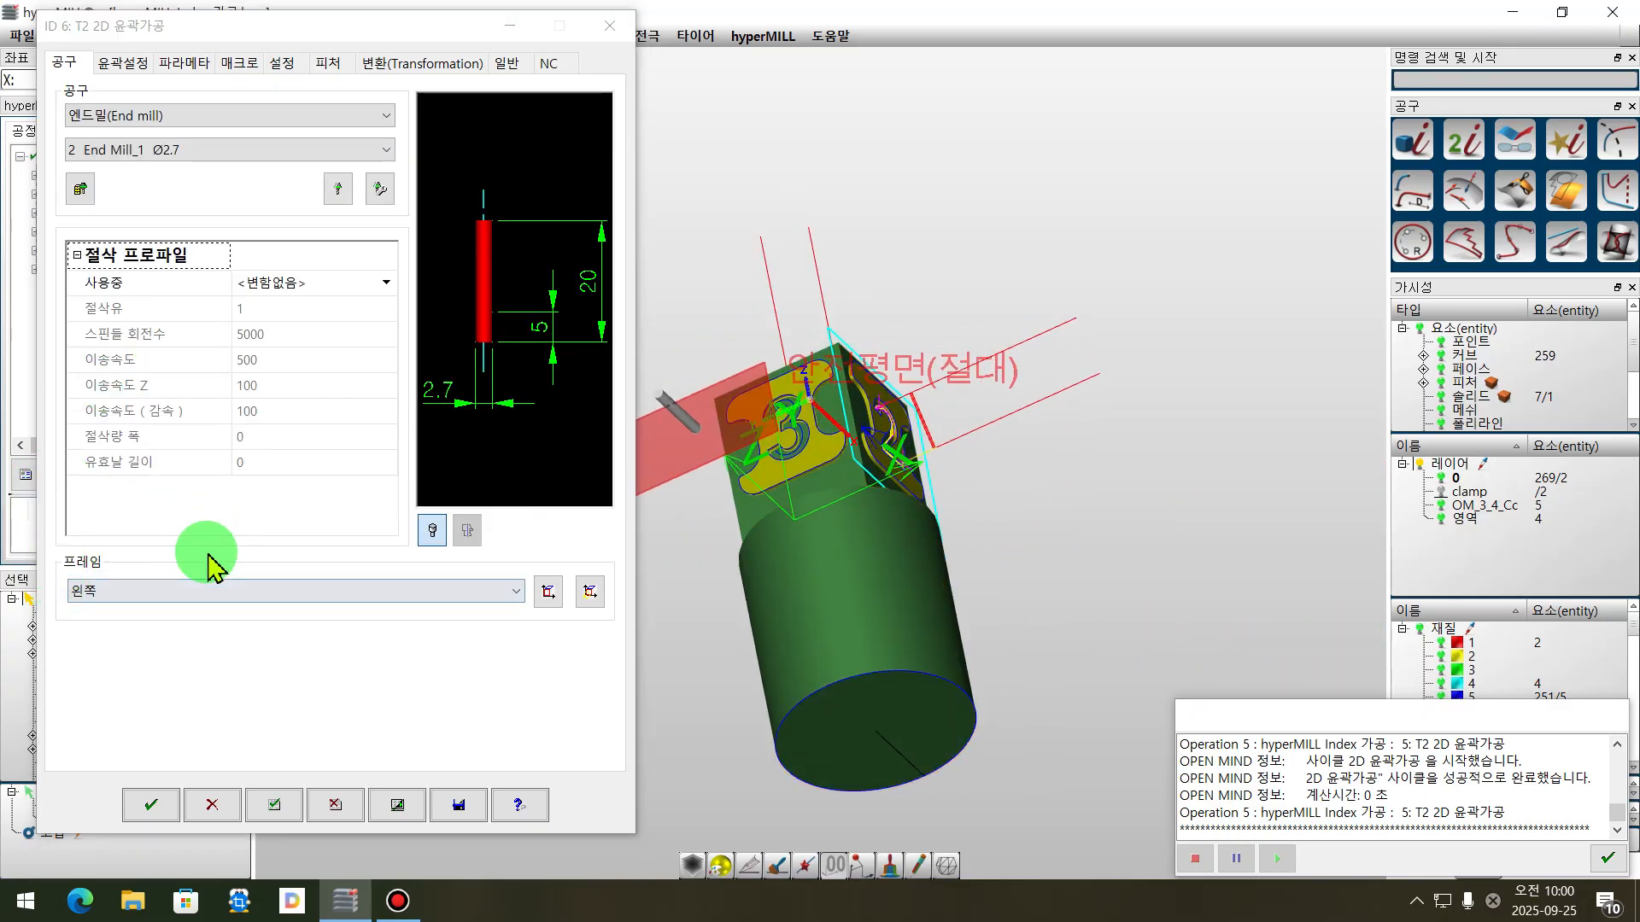
- Replace operation 6's contour with the centerline chain inside number 3
left_click(123, 63)
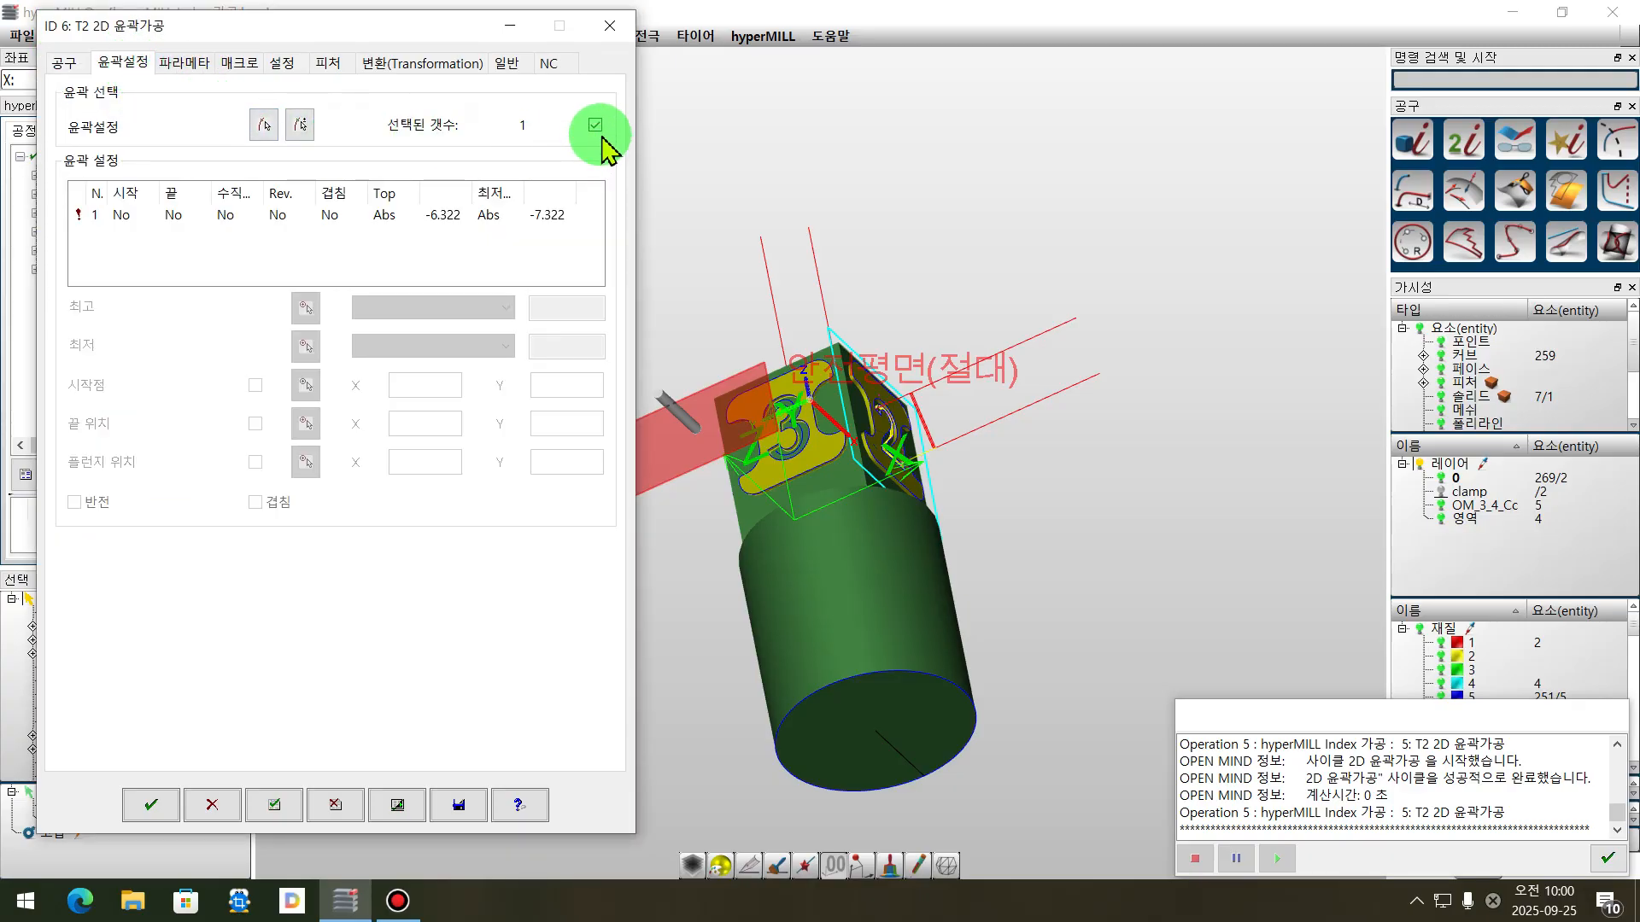
left_click(264, 126)
scroll(812, 435, "up", 5)
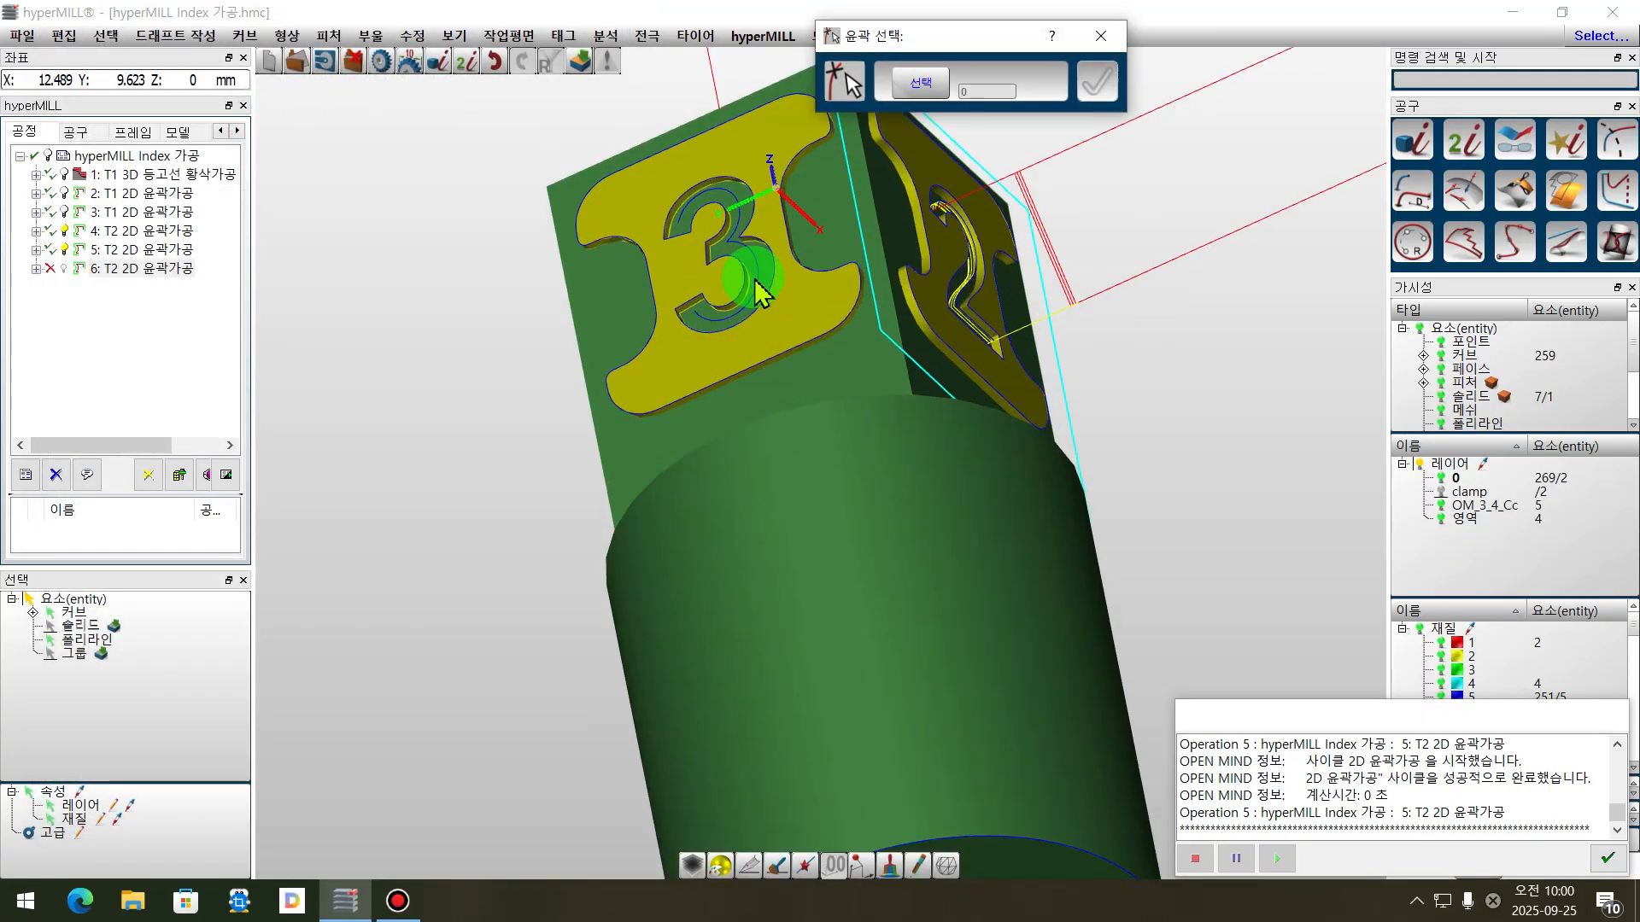
left_click(779, 290)
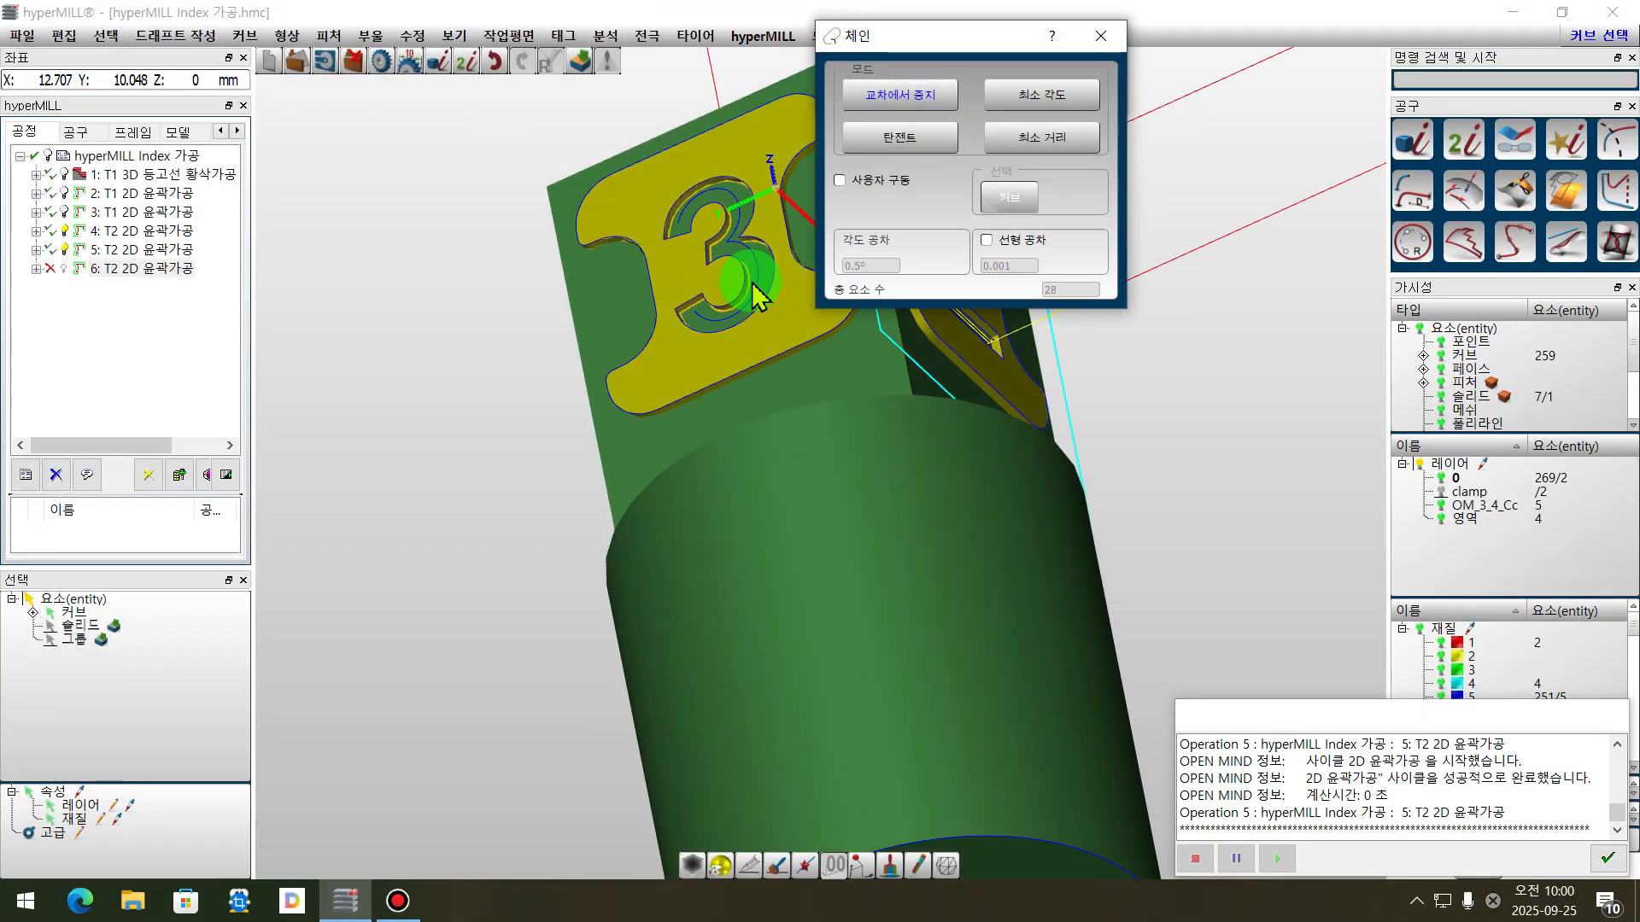
left_click(765, 290)
left_click(760, 278)
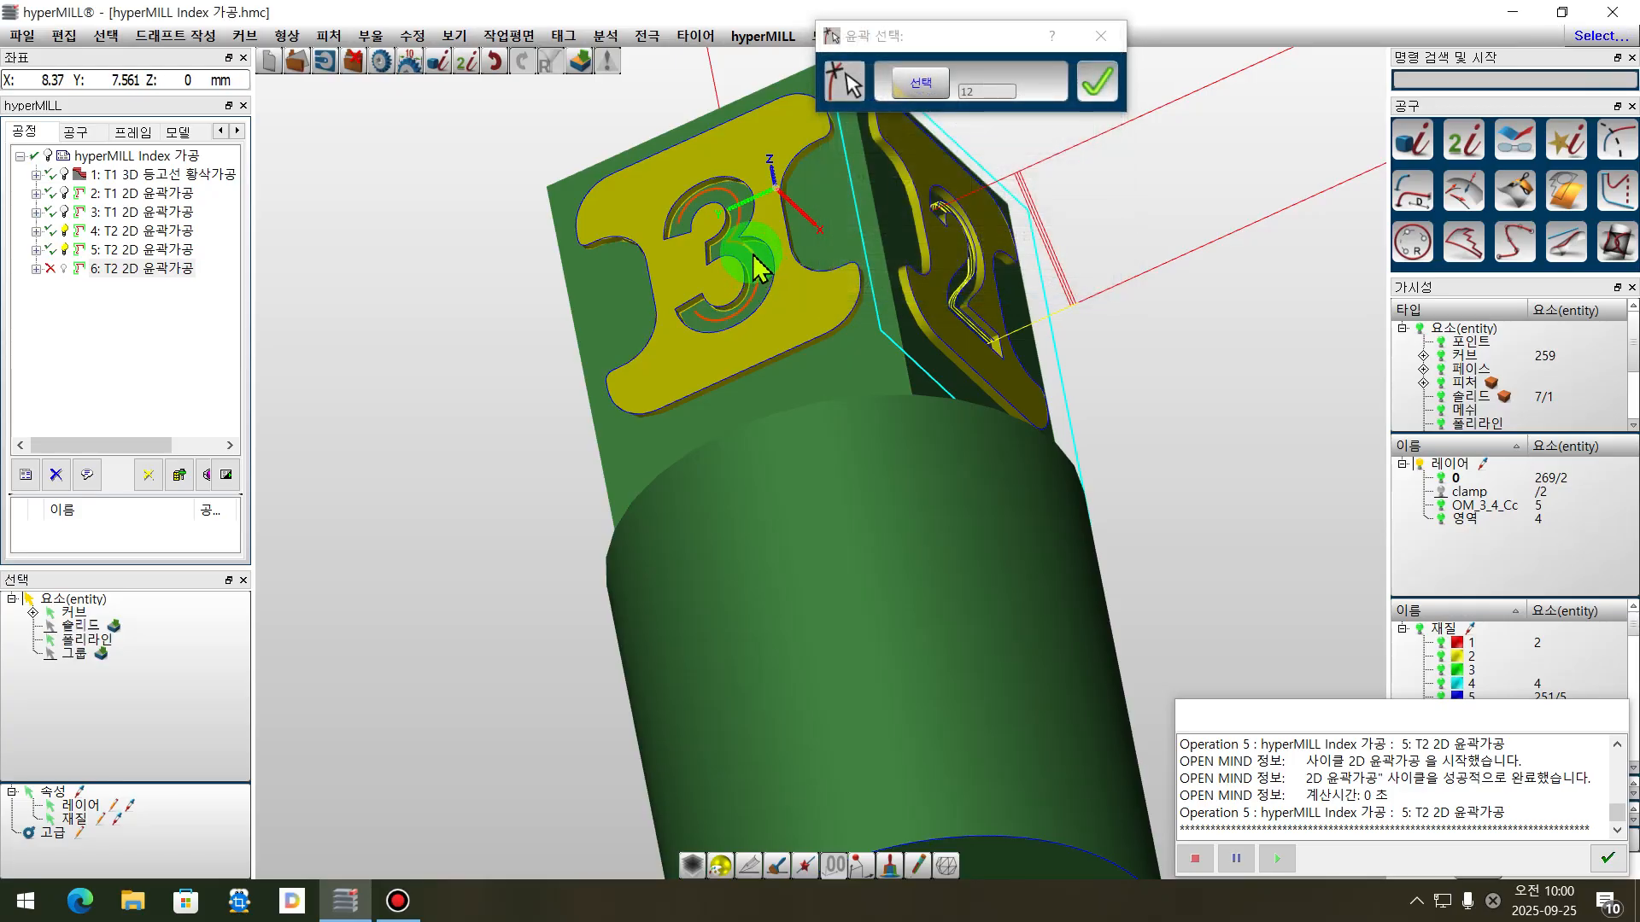
left_click(1096, 85)
- Calculate operation 6, step through its internal simulation over number 3, and close the simulation
middle_click_drag(981, 322, 1218, 462)
middle_click_drag(1229, 396, 1202, 408)
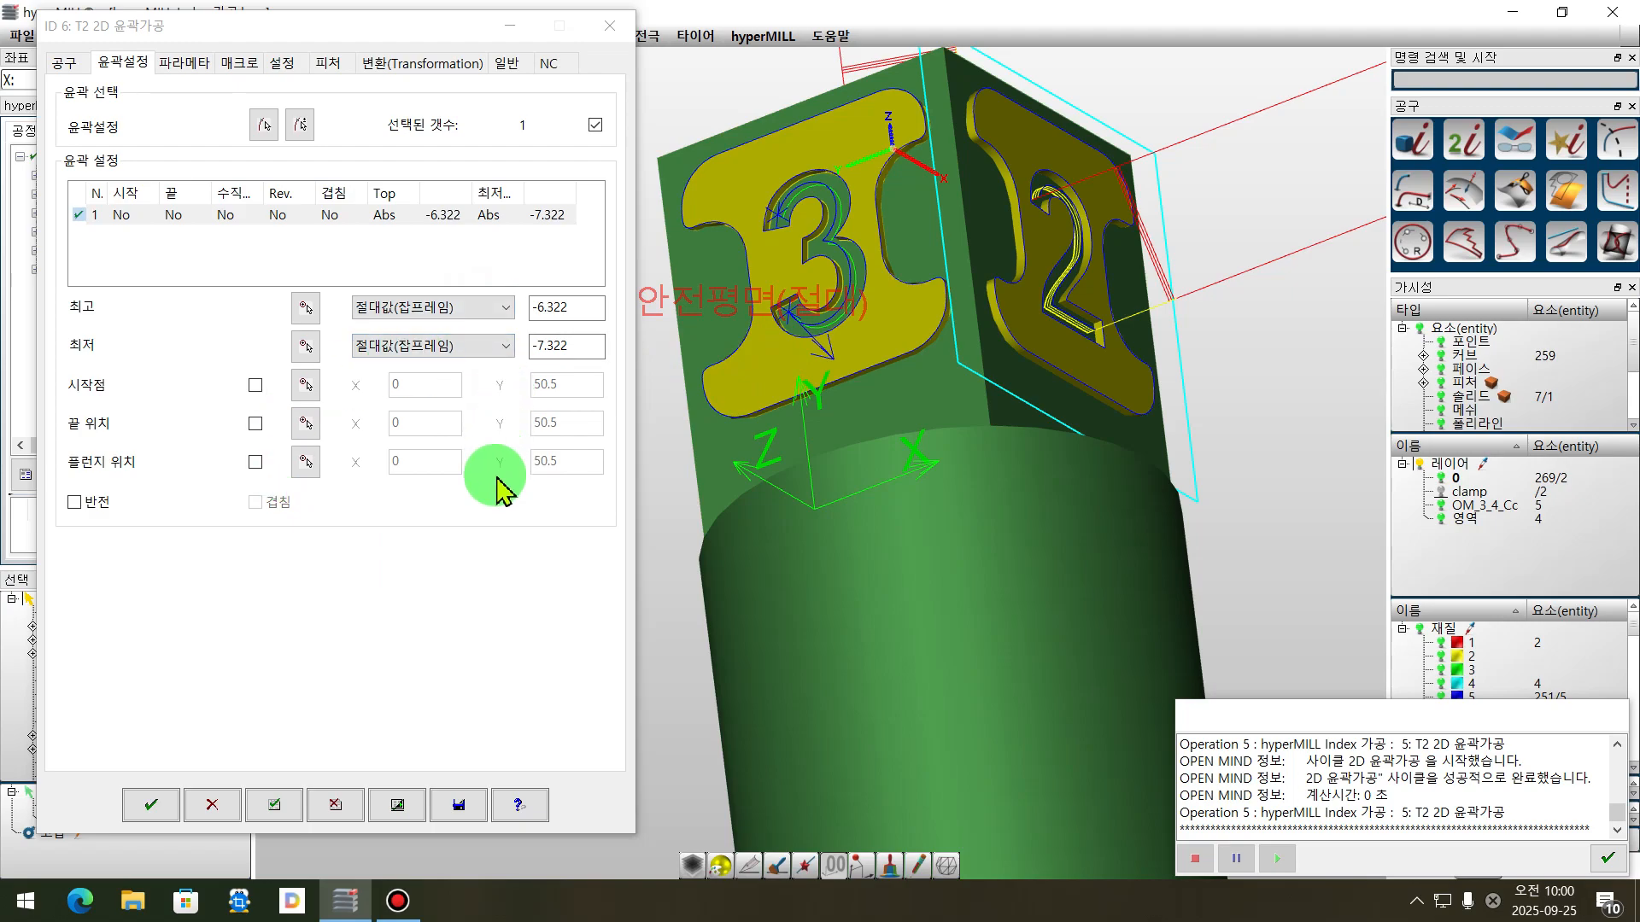
left_click(398, 806)
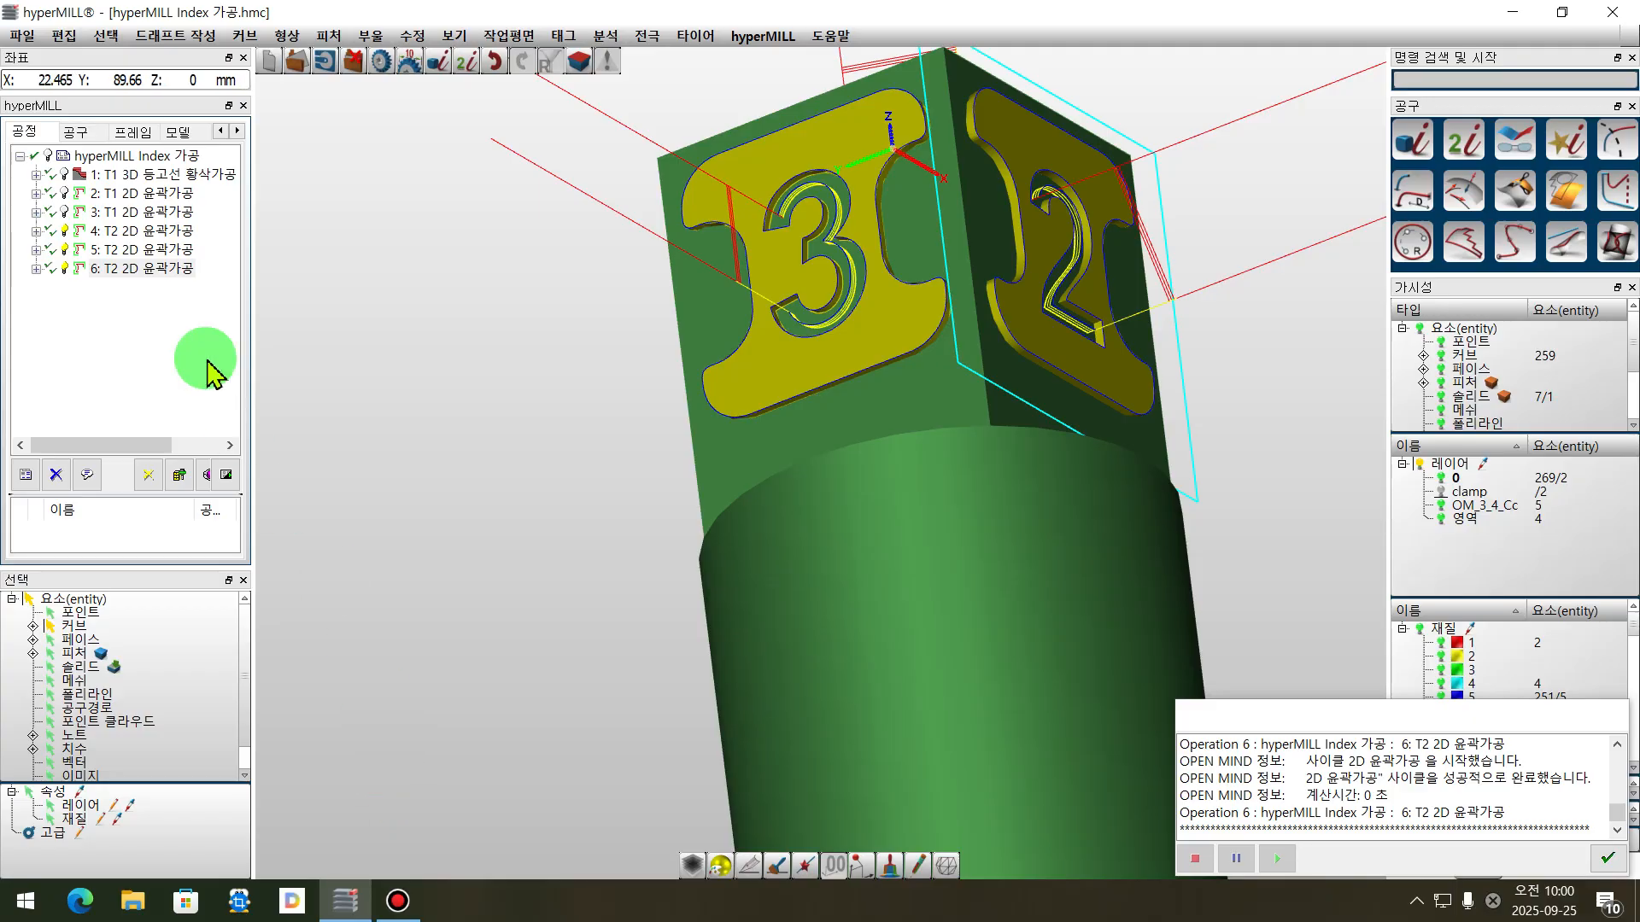
right_click(182, 282)
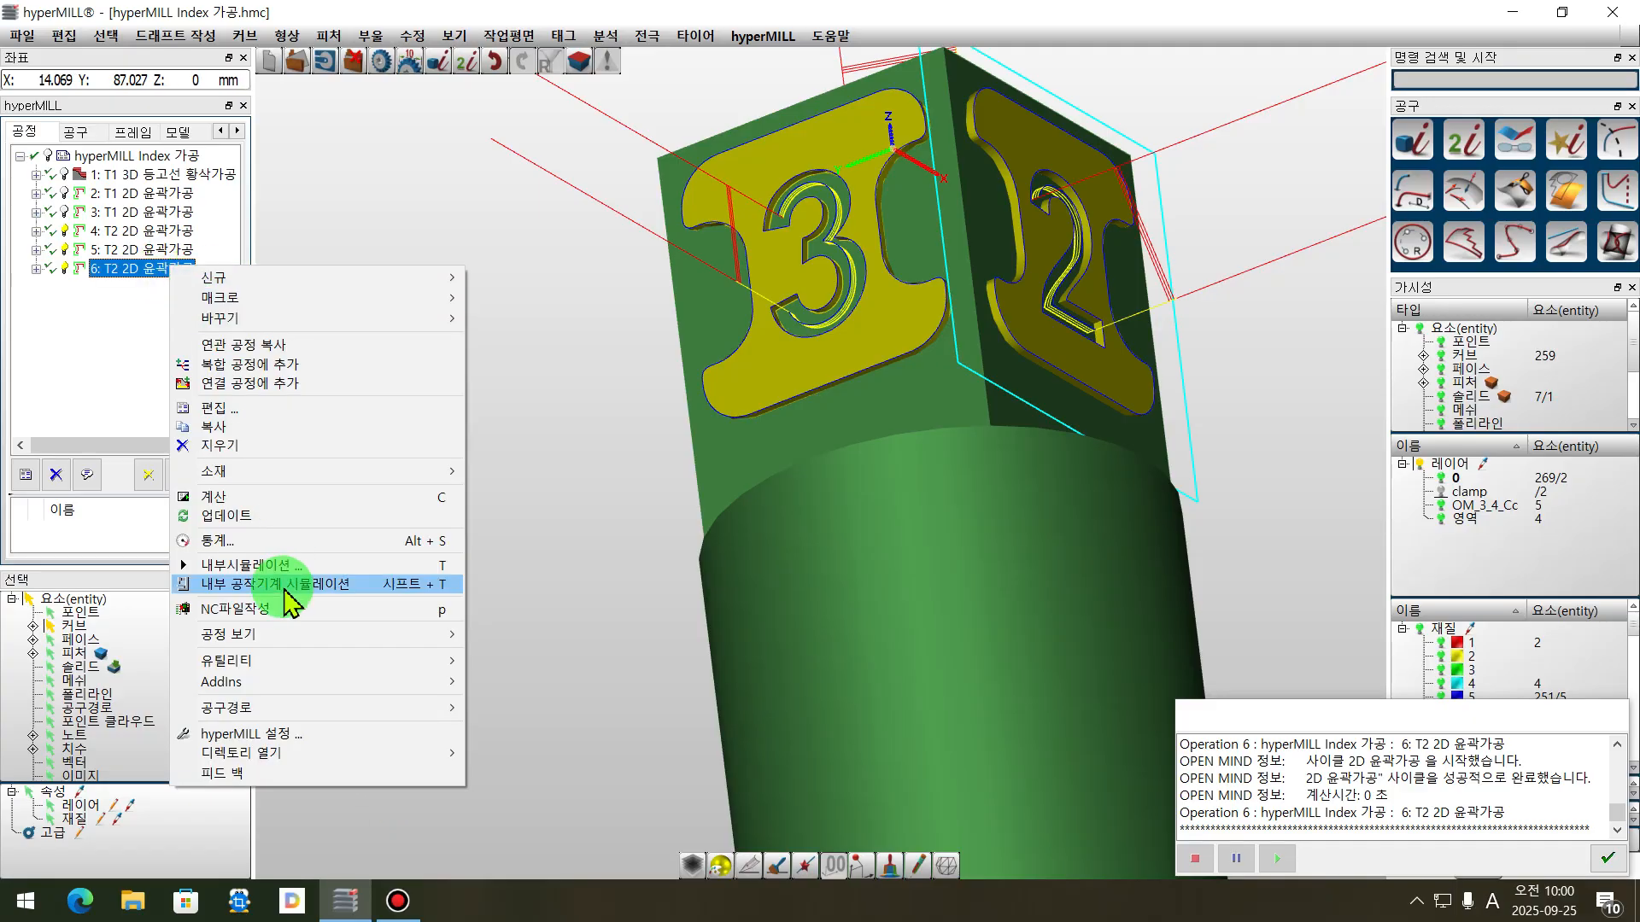
left_click(376, 556)
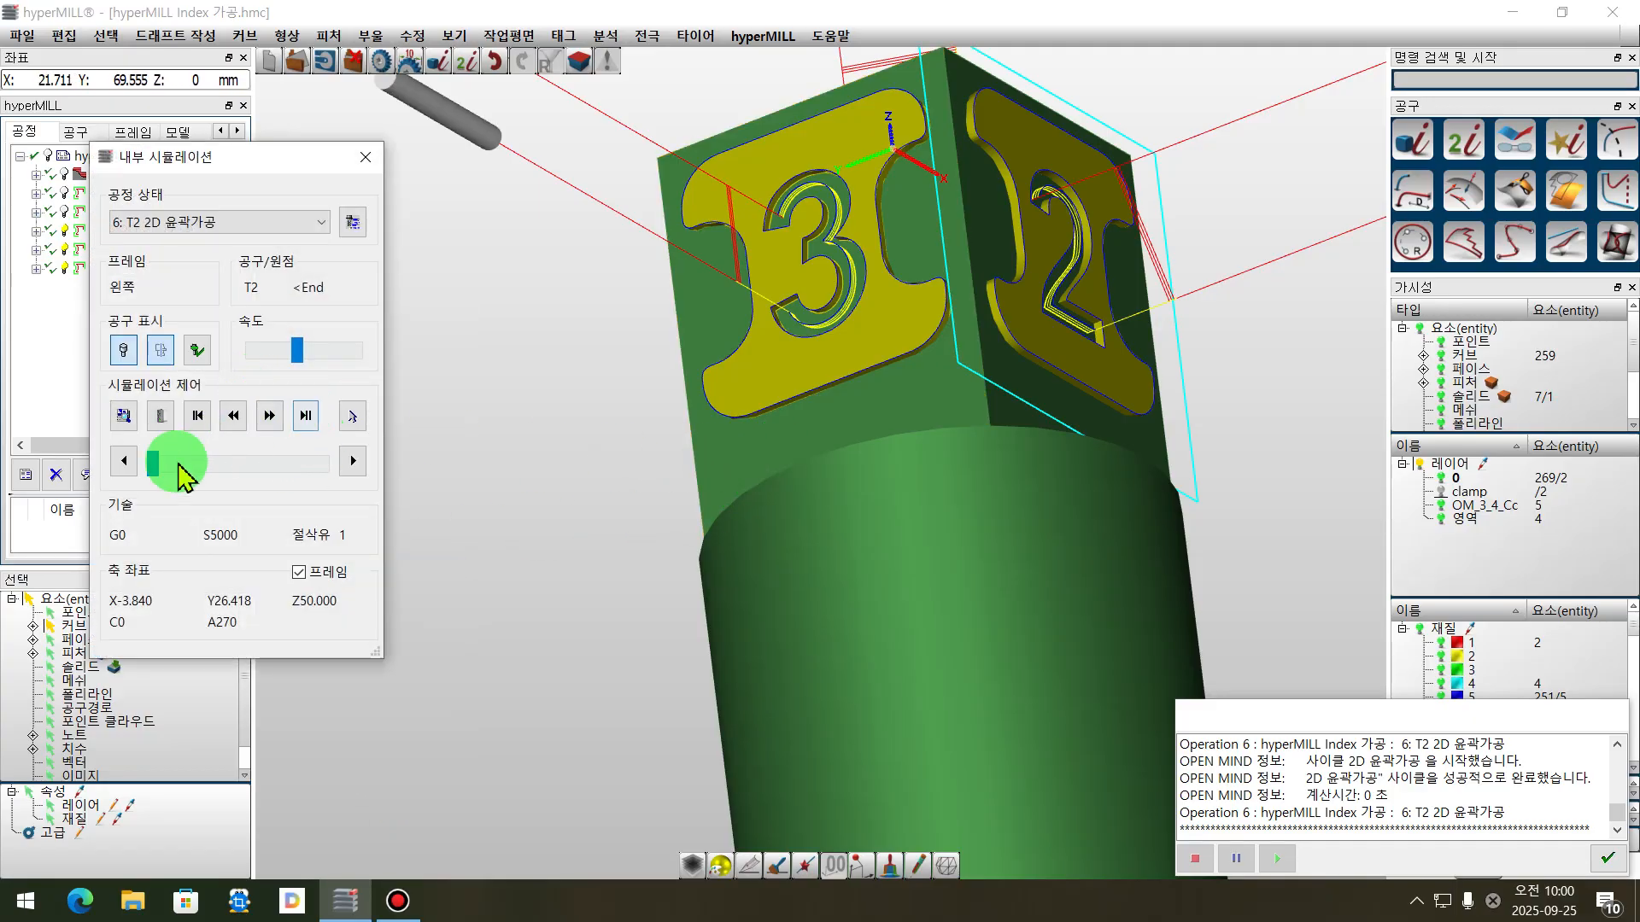
left_click_drag(159, 462, 346, 461)
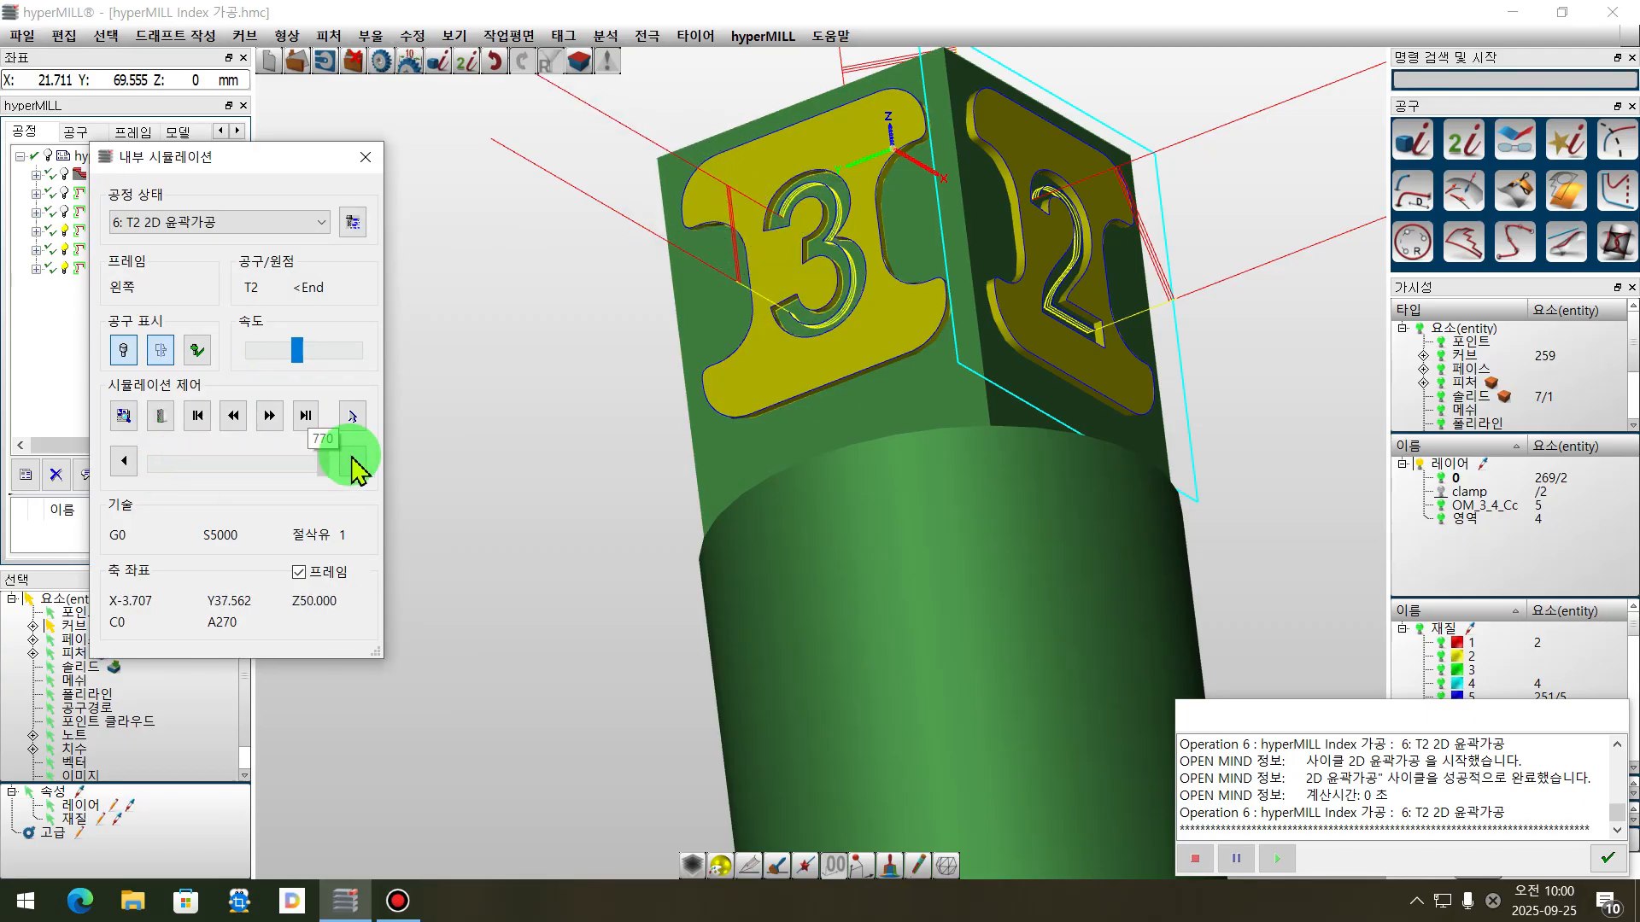
left_click(368, 156)
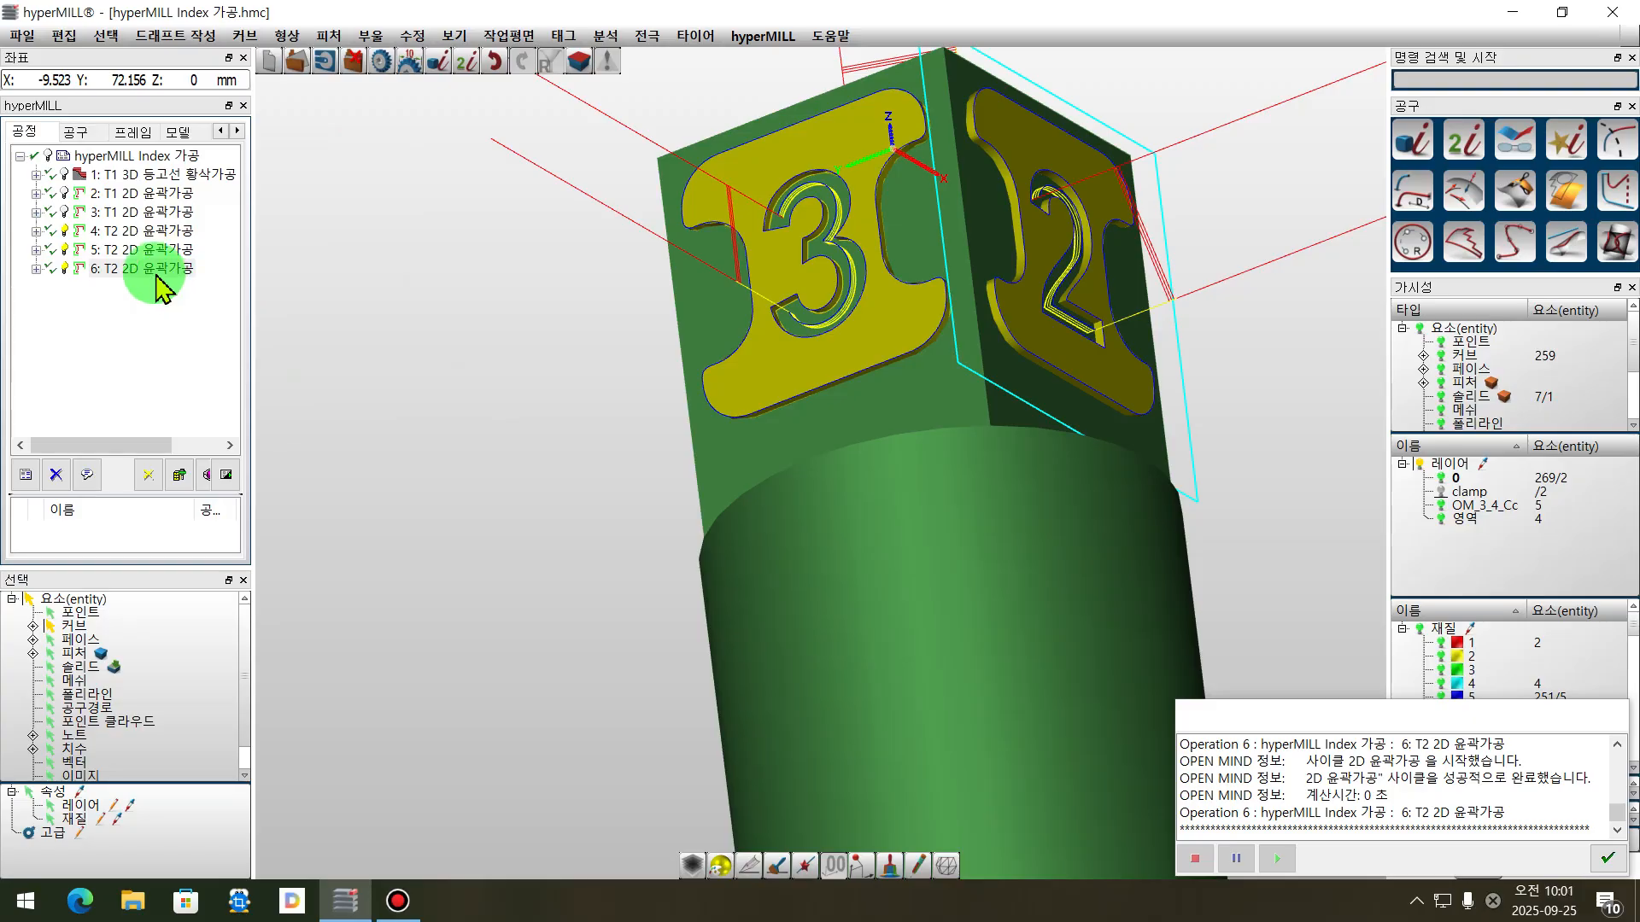
- Duplicate operation 6 as the basis for engraving number 4 and open the copy for editing
left_click_drag(157, 271, 165, 329)
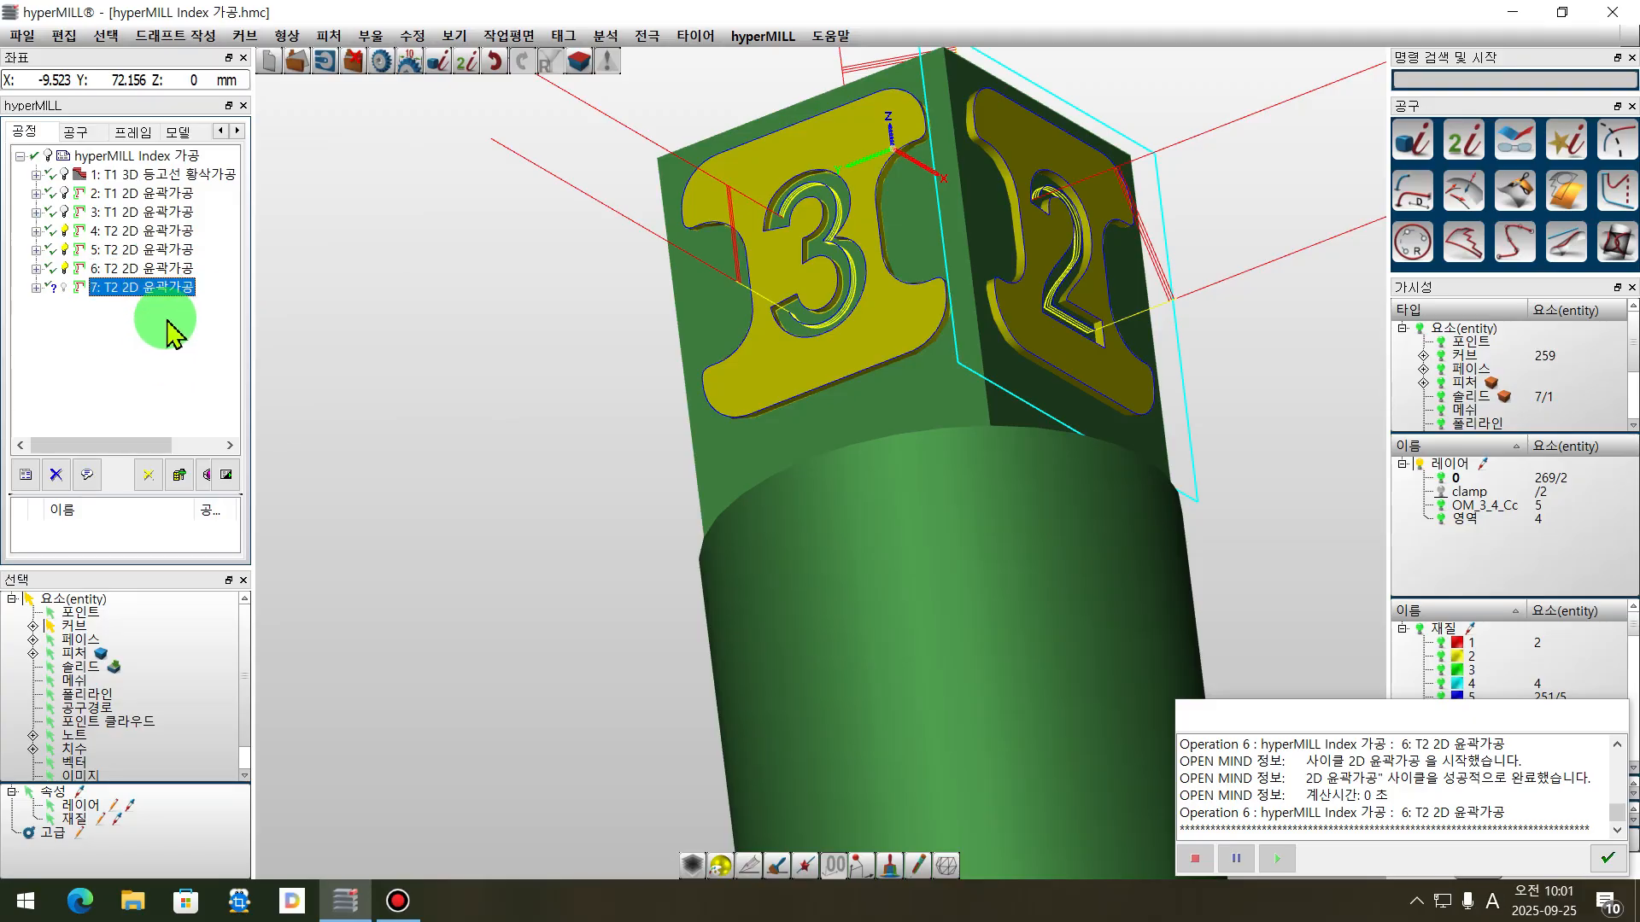
middle_click_drag(707, 450, 1008, 415)
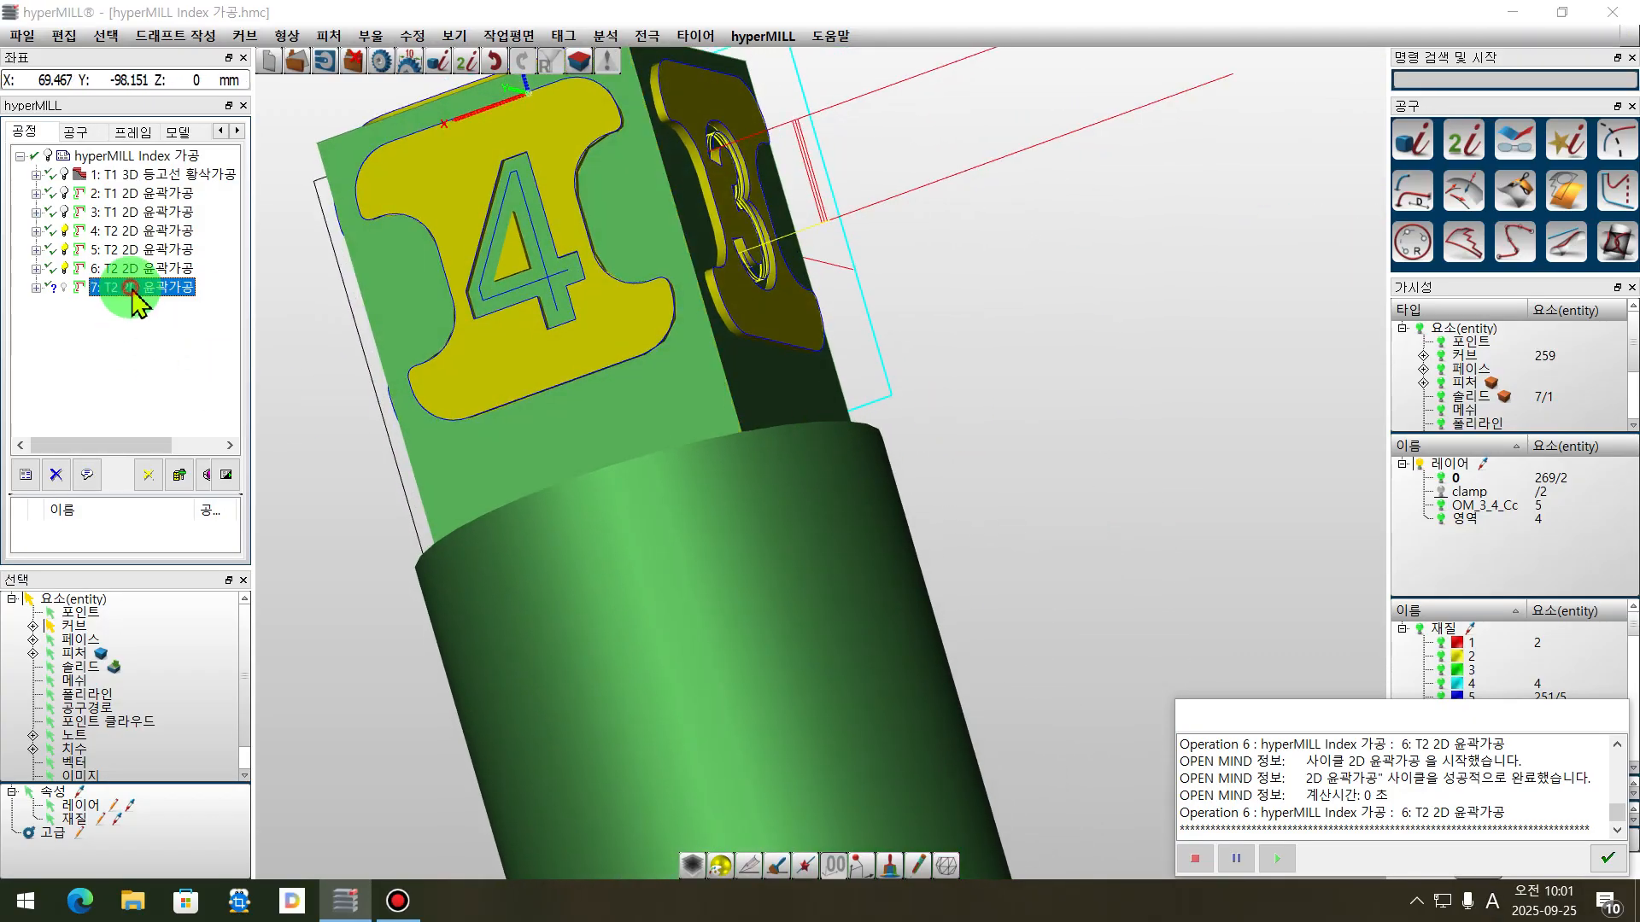
double_click(135, 293)
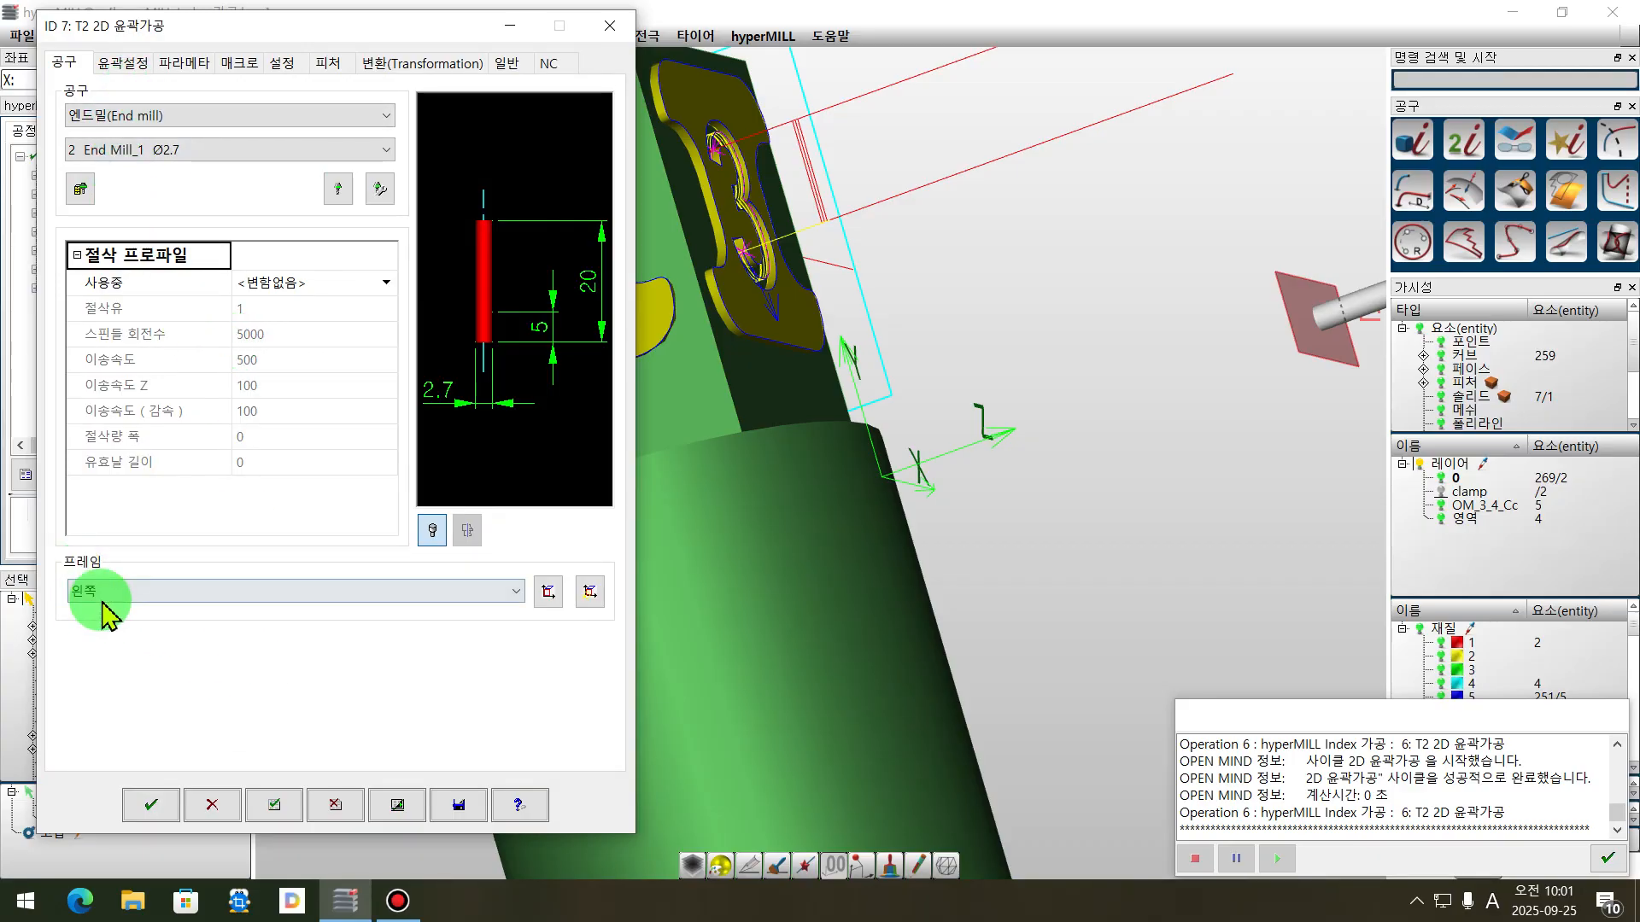
- Set operation 7's frame to 뒤로 so it machines the face with number 4
left_click(101, 601)
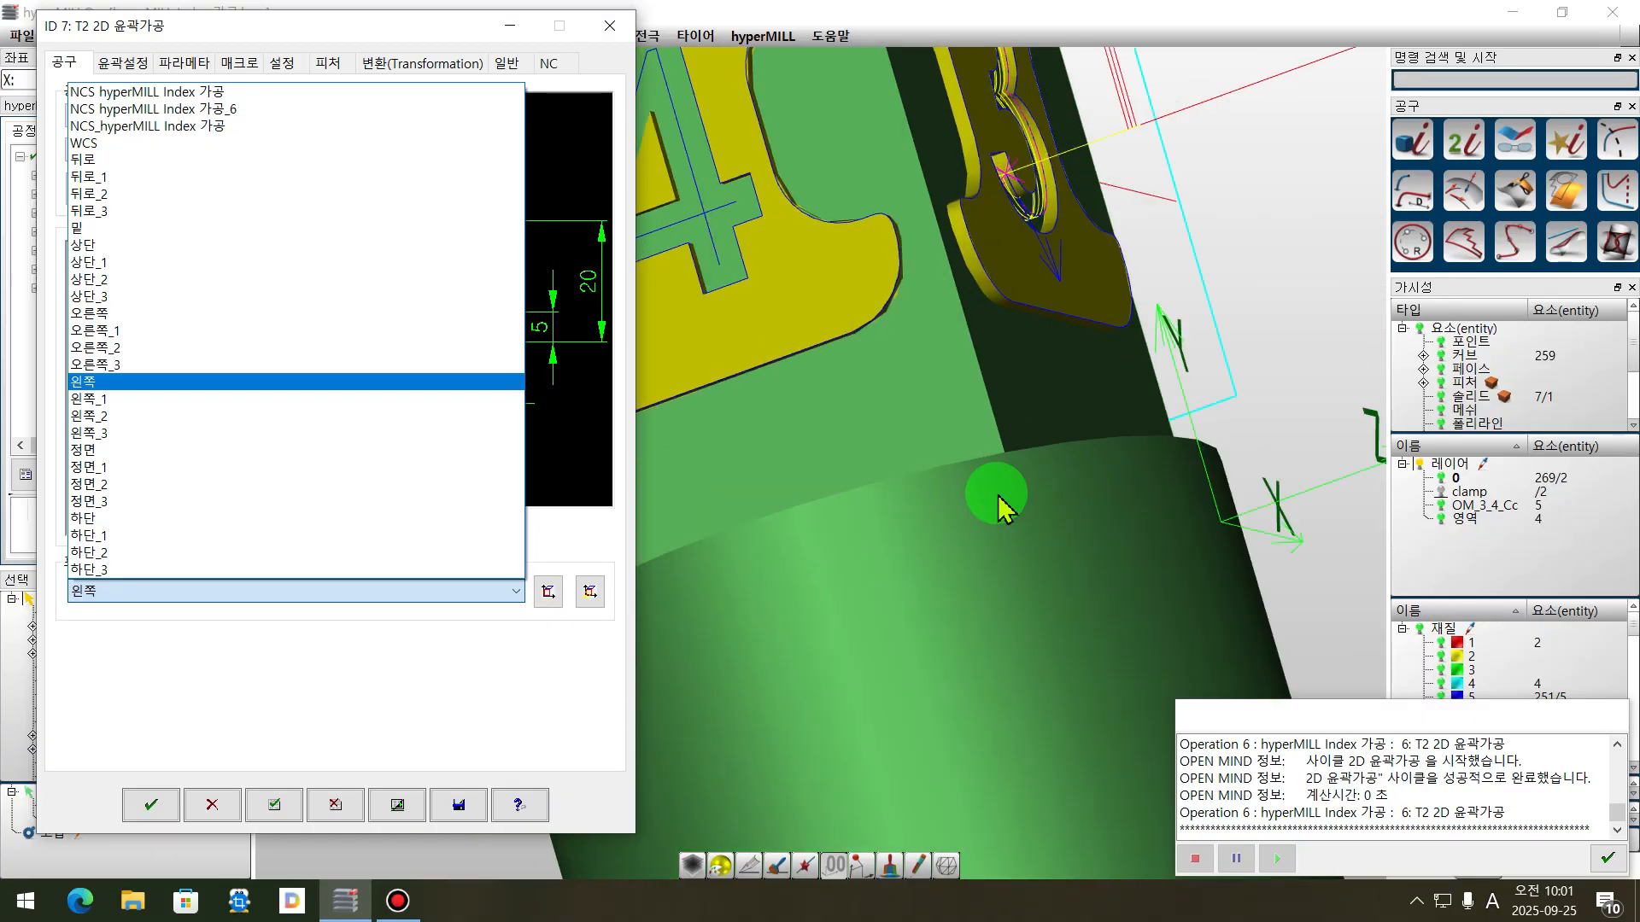
left_click(888, 340)
middle_click_drag(890, 351, 1274, 343)
scroll(1034, 399, "up", 1)
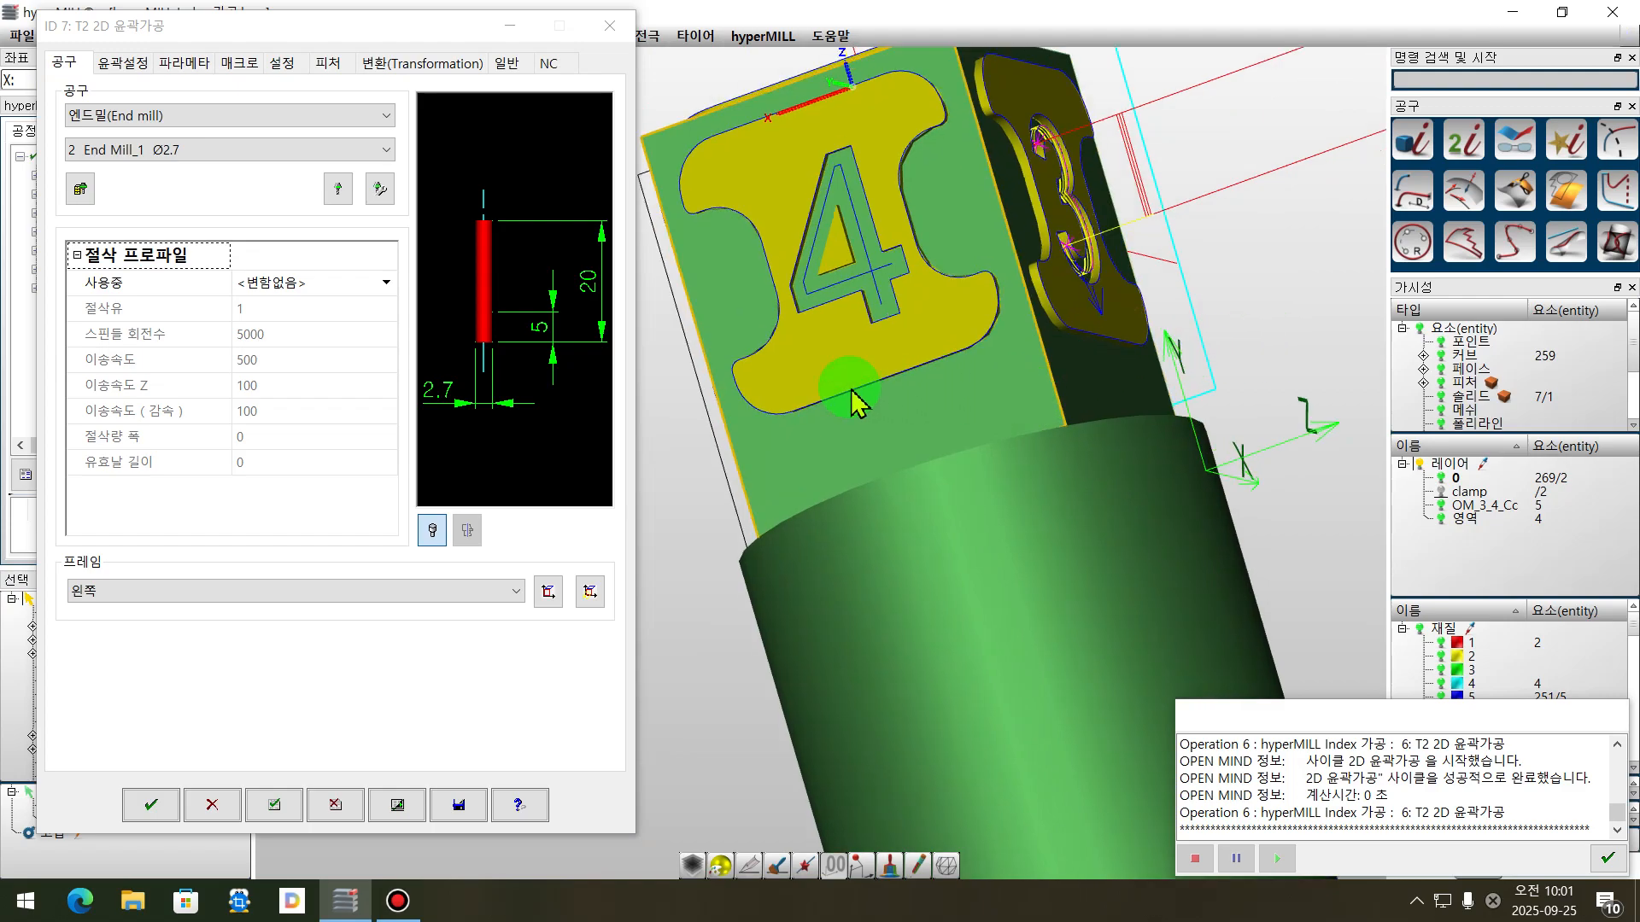
left_click(209, 597)
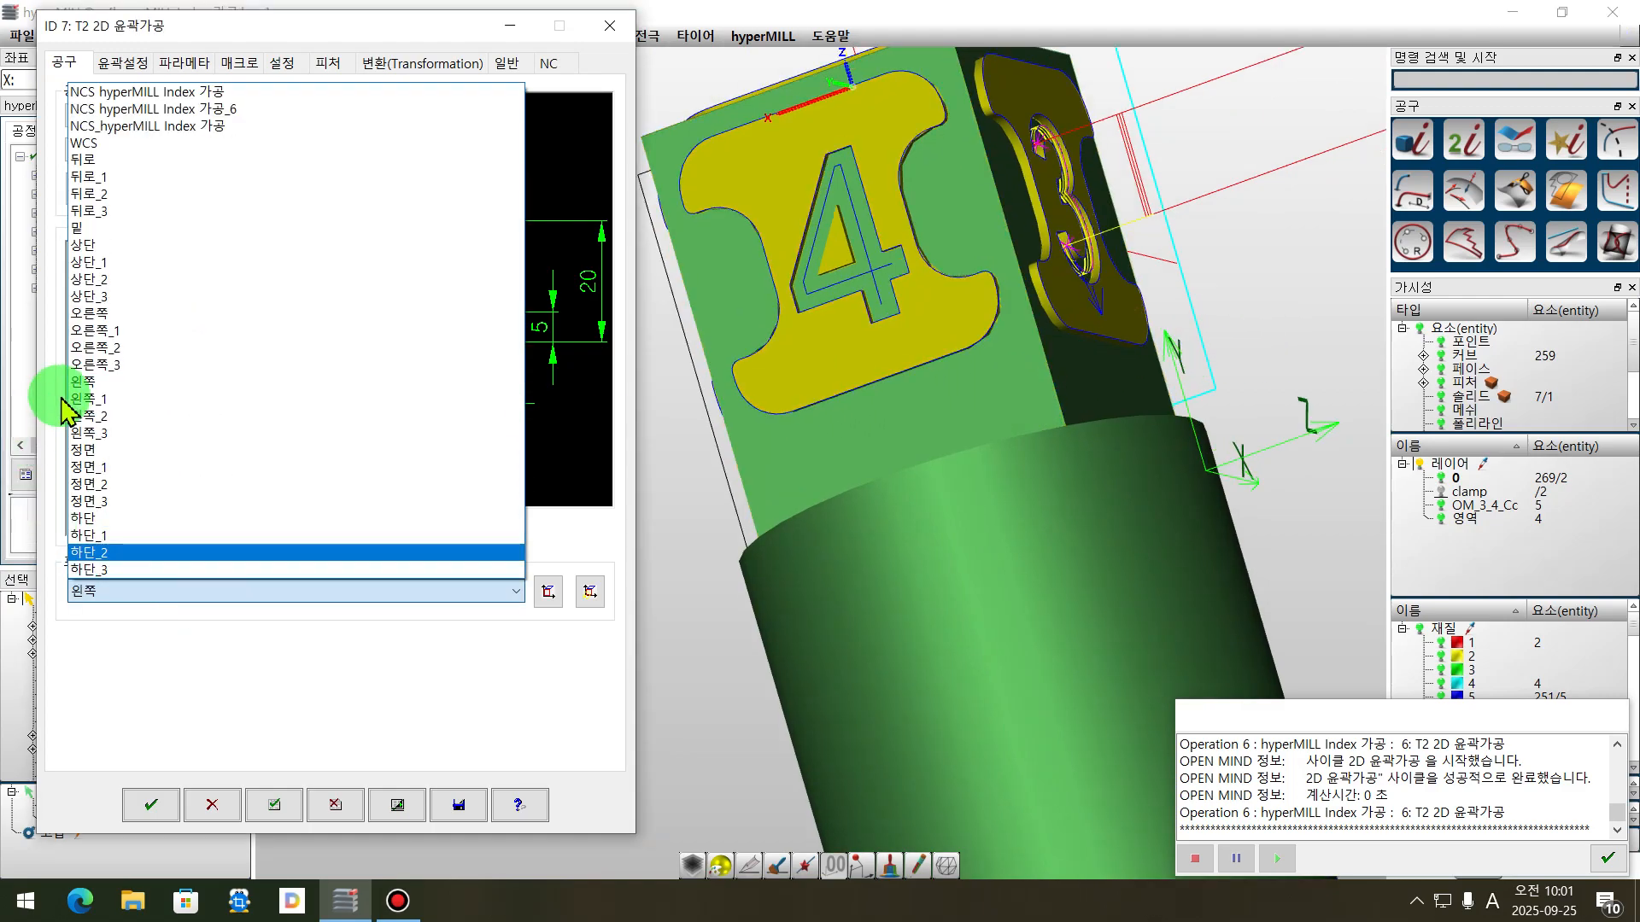
left_click(92, 161)
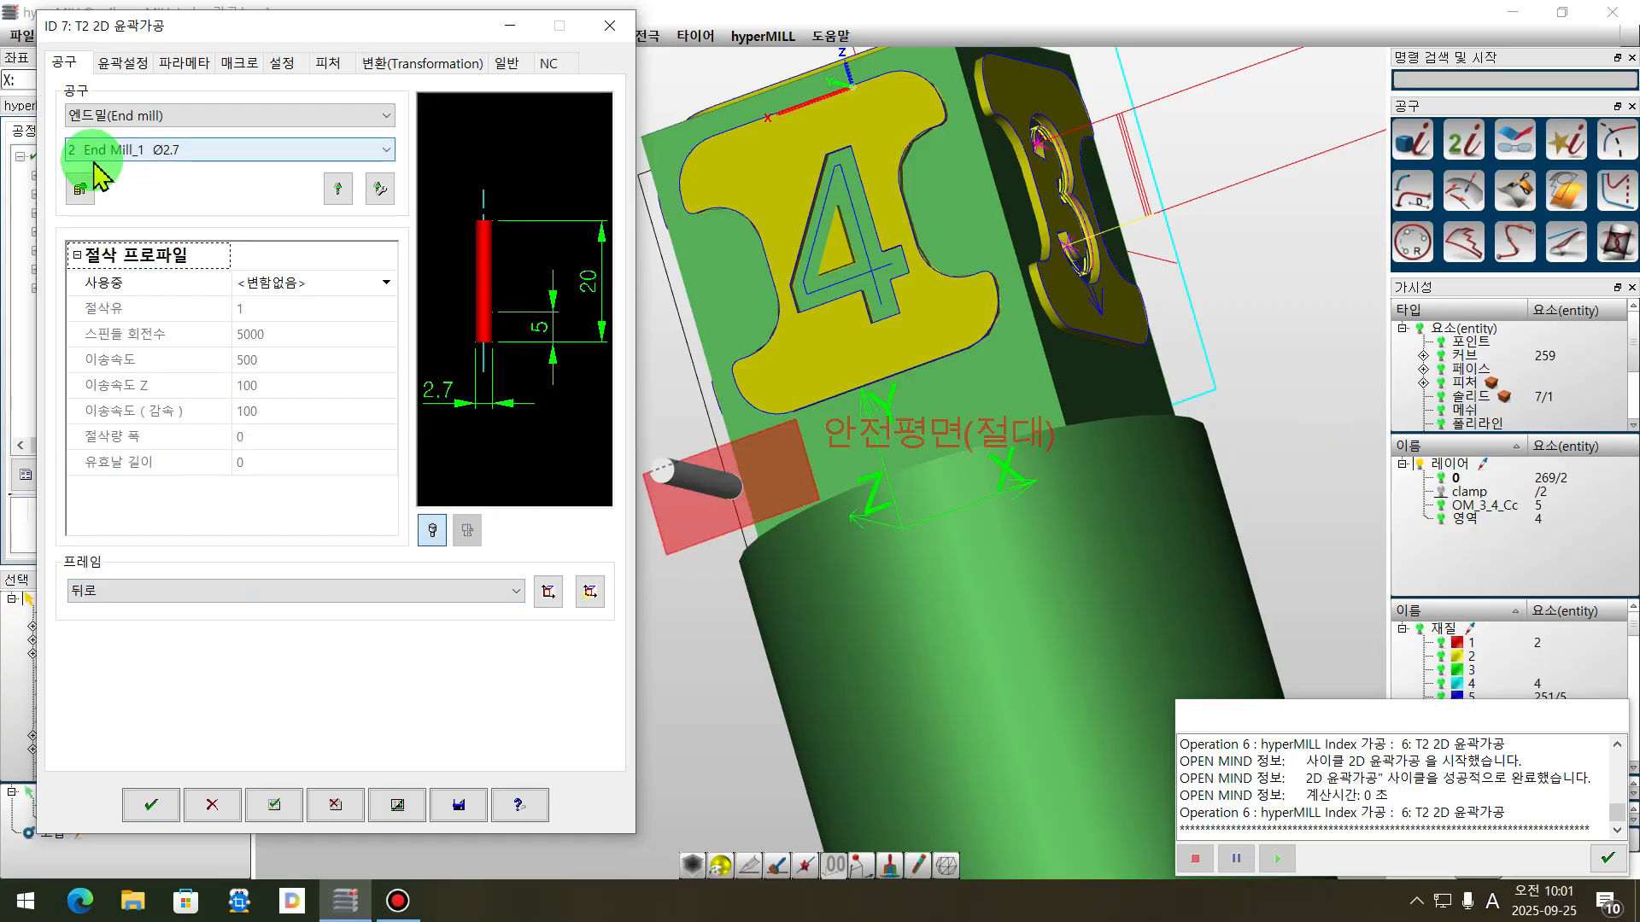
middle_click_drag(1138, 526, 1043, 527)
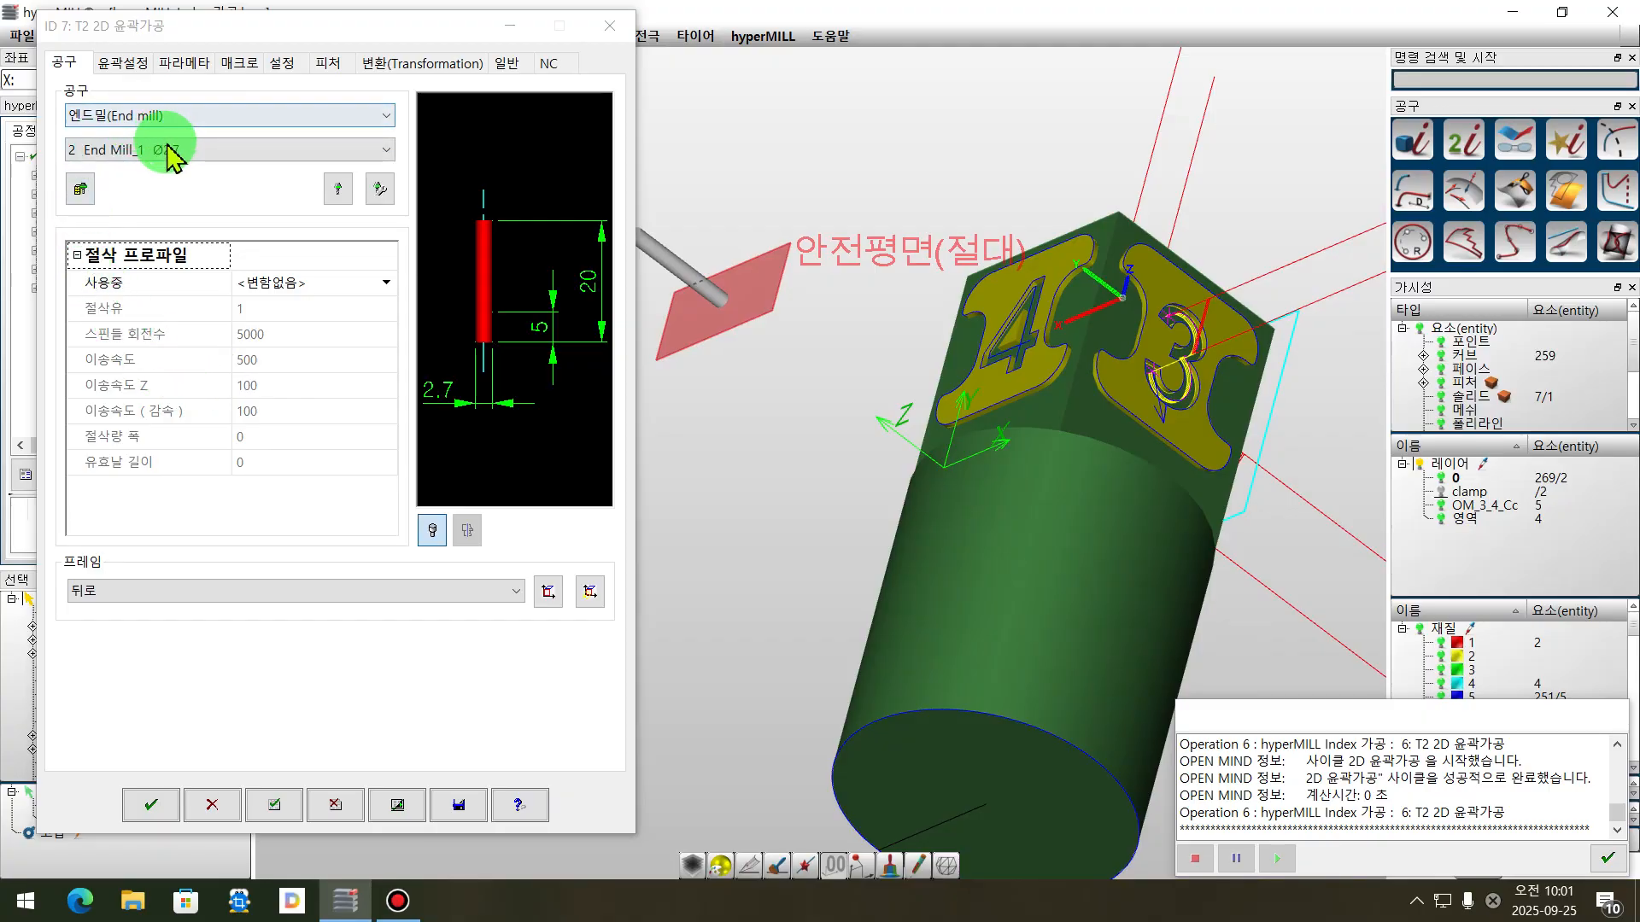
- Clear operation 7's inherited contour and select the centerline chain inside number 4 instead
left_click(122, 62)
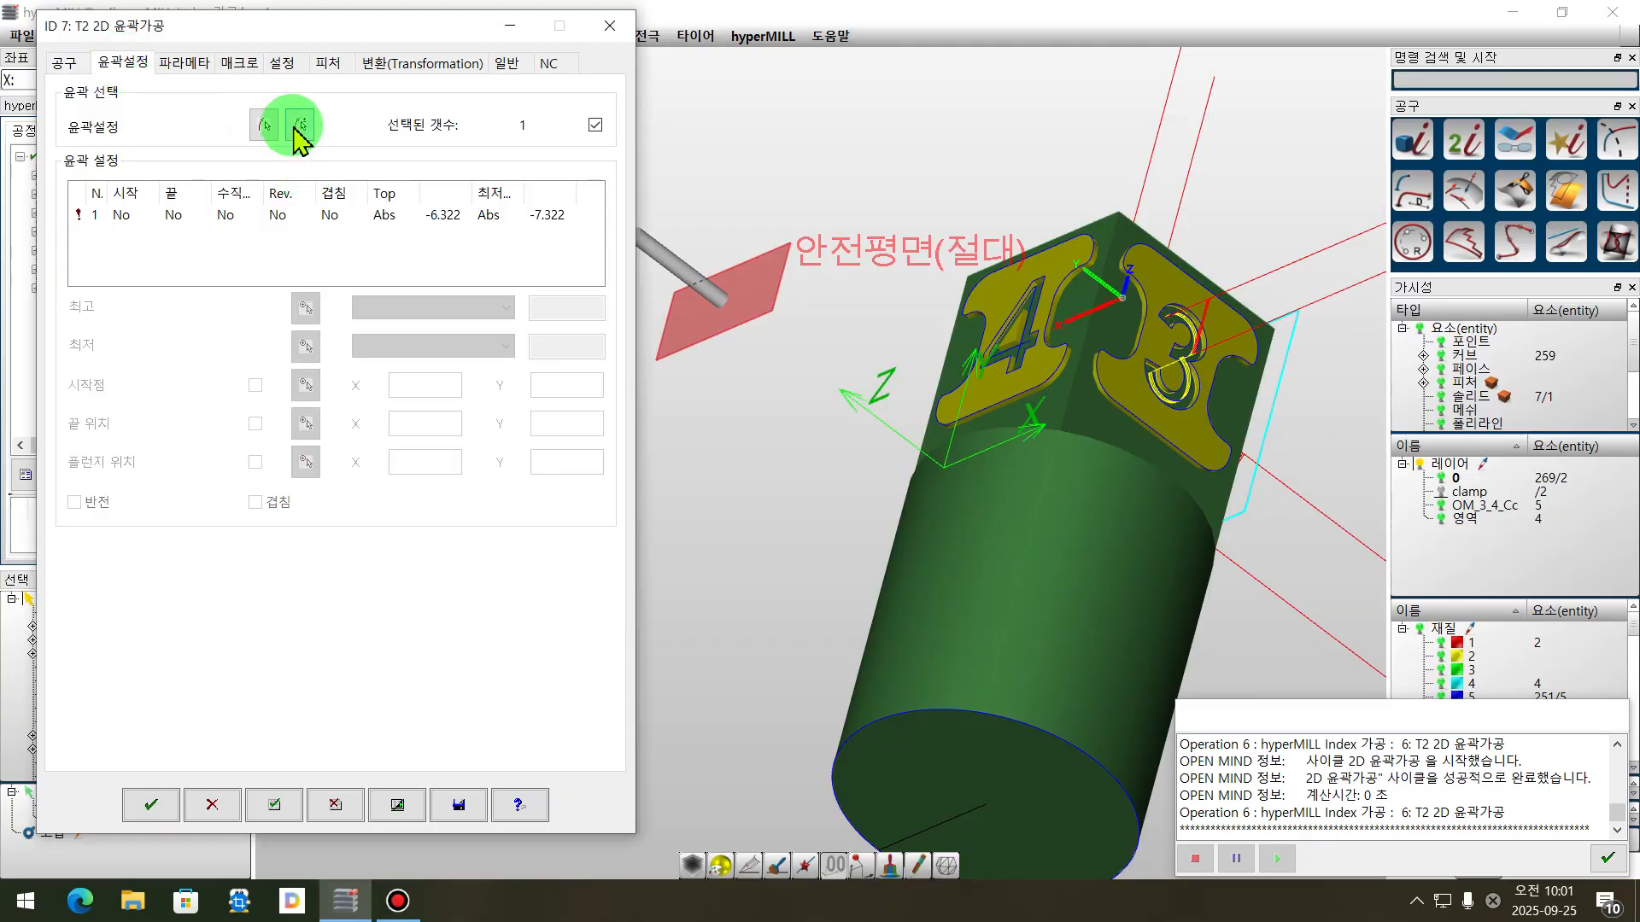
left_click(596, 125)
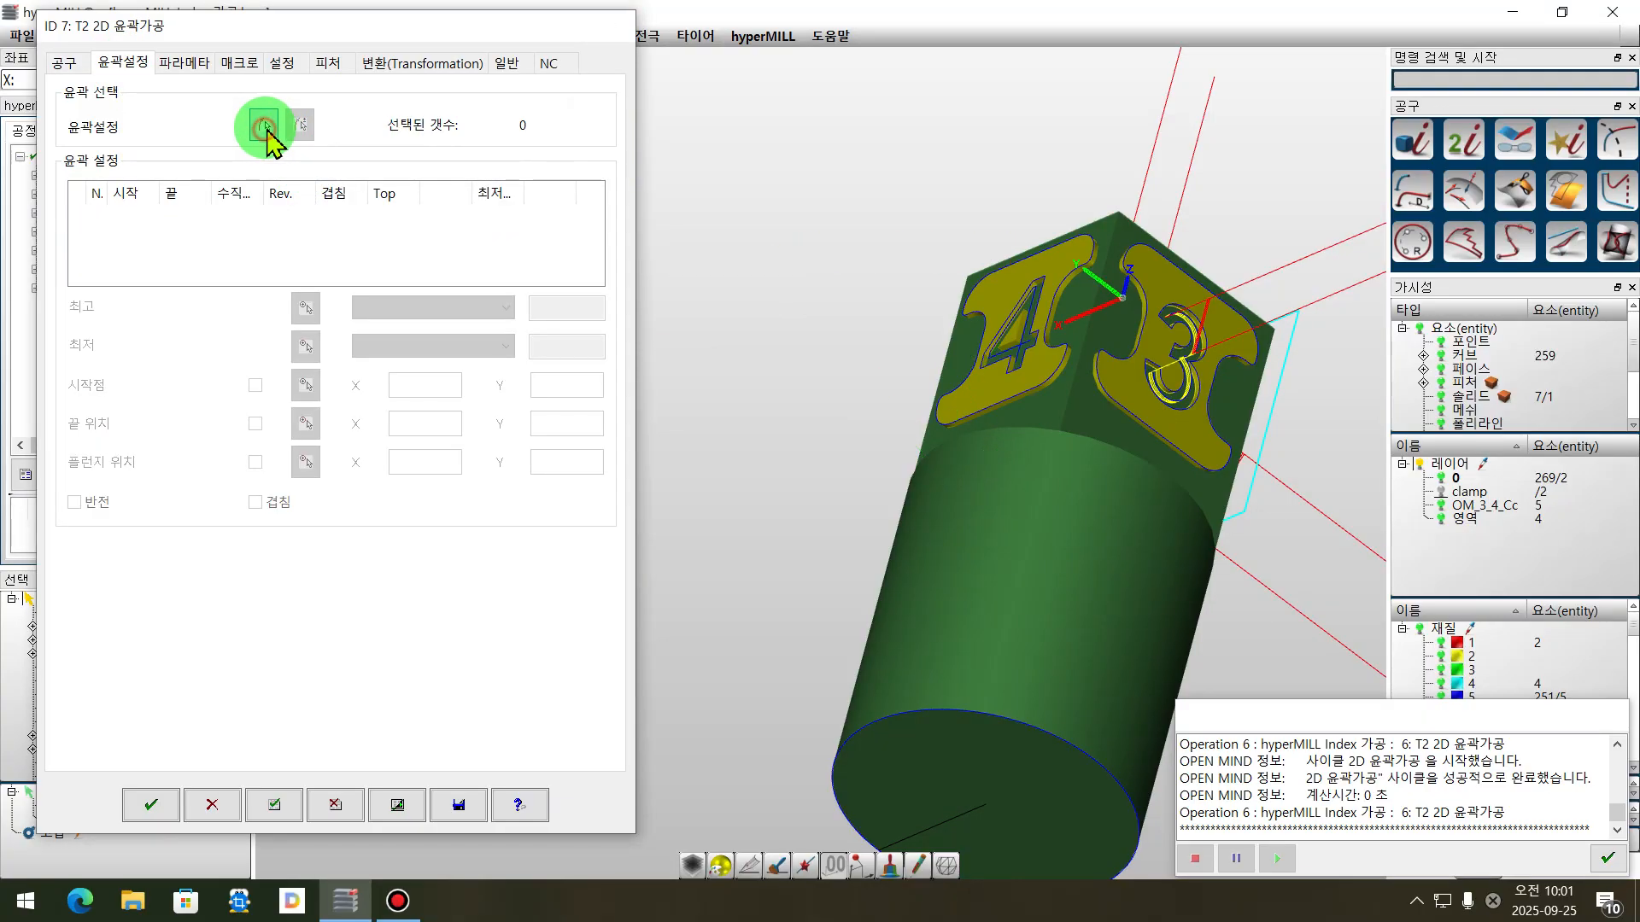
left_click(264, 126)
scroll(1047, 320, "up", 5)
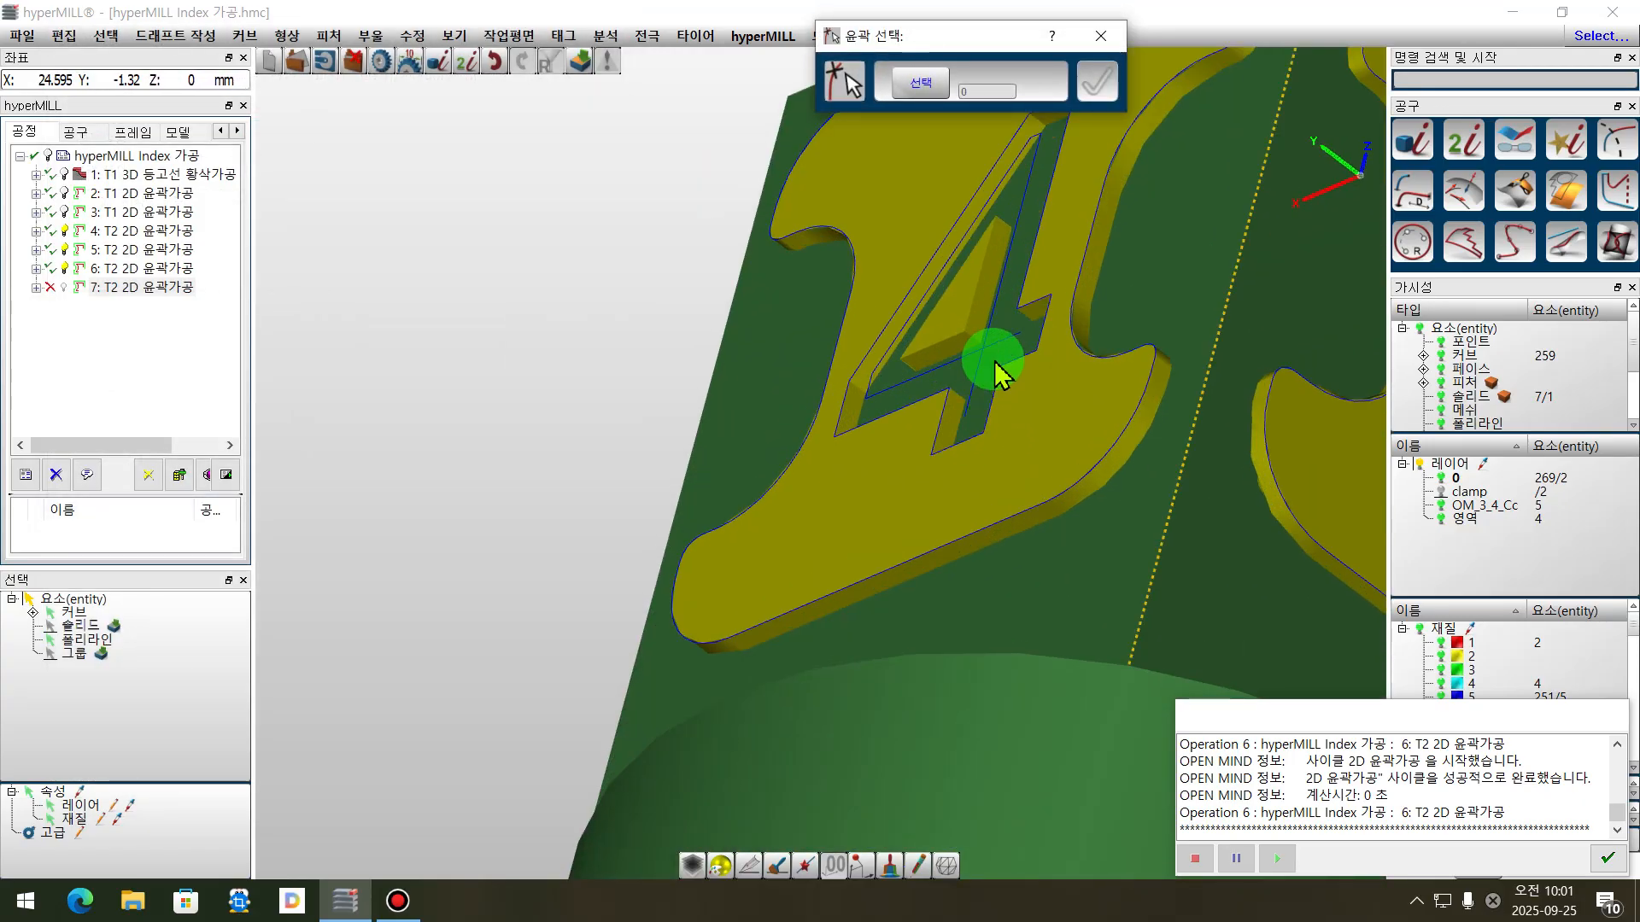
left_click(978, 363)
left_click(982, 369)
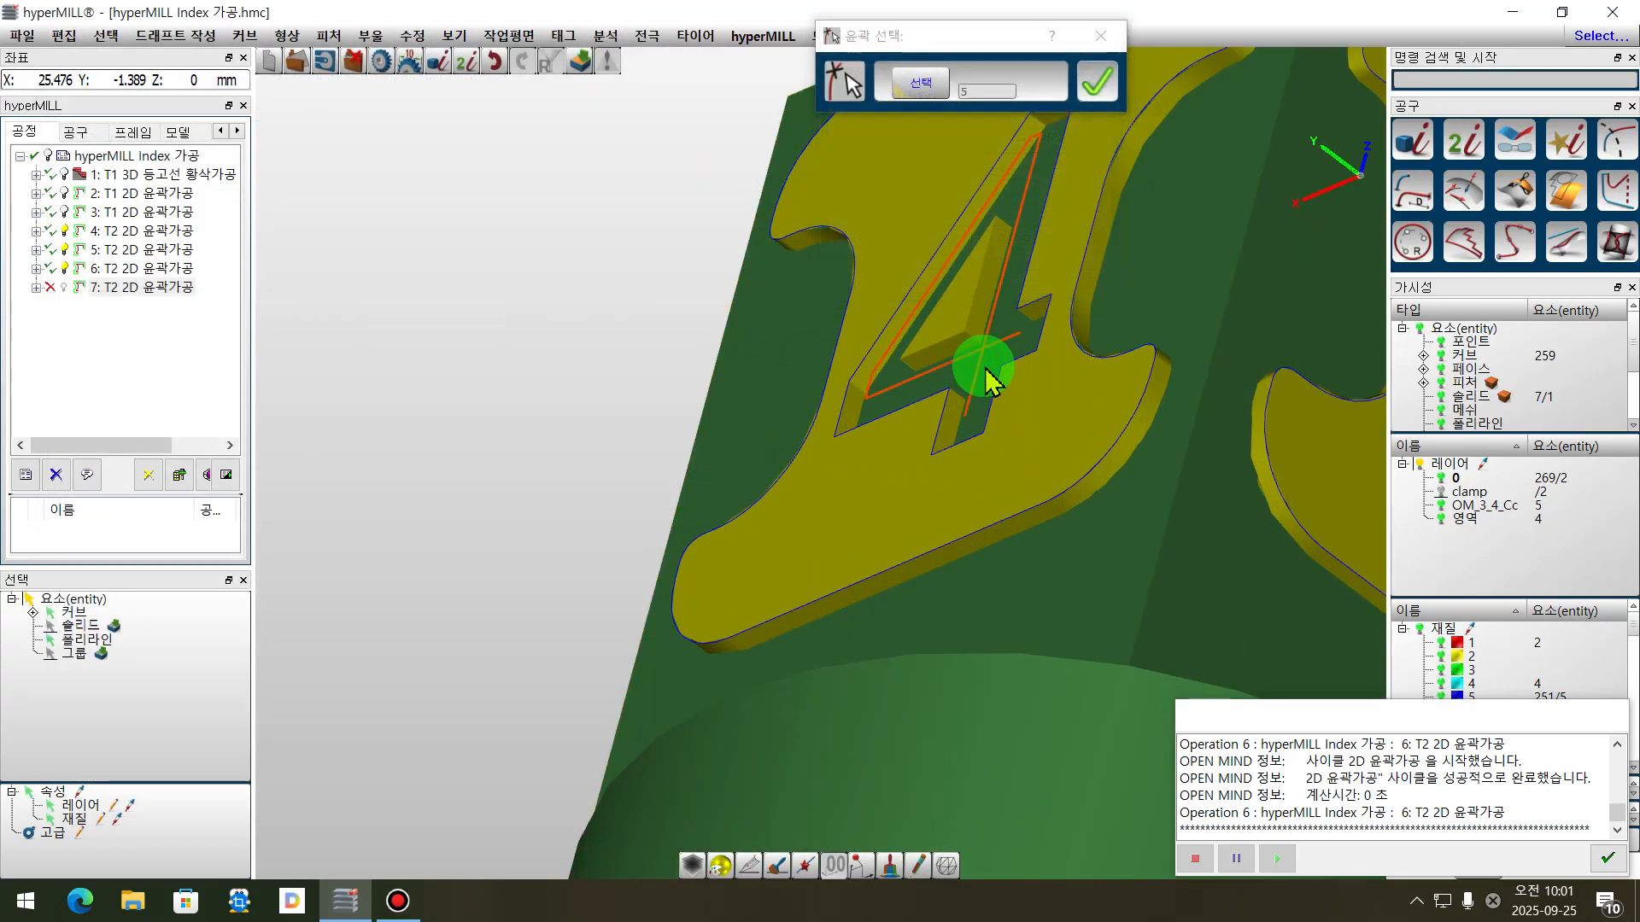
left_click(1097, 82)
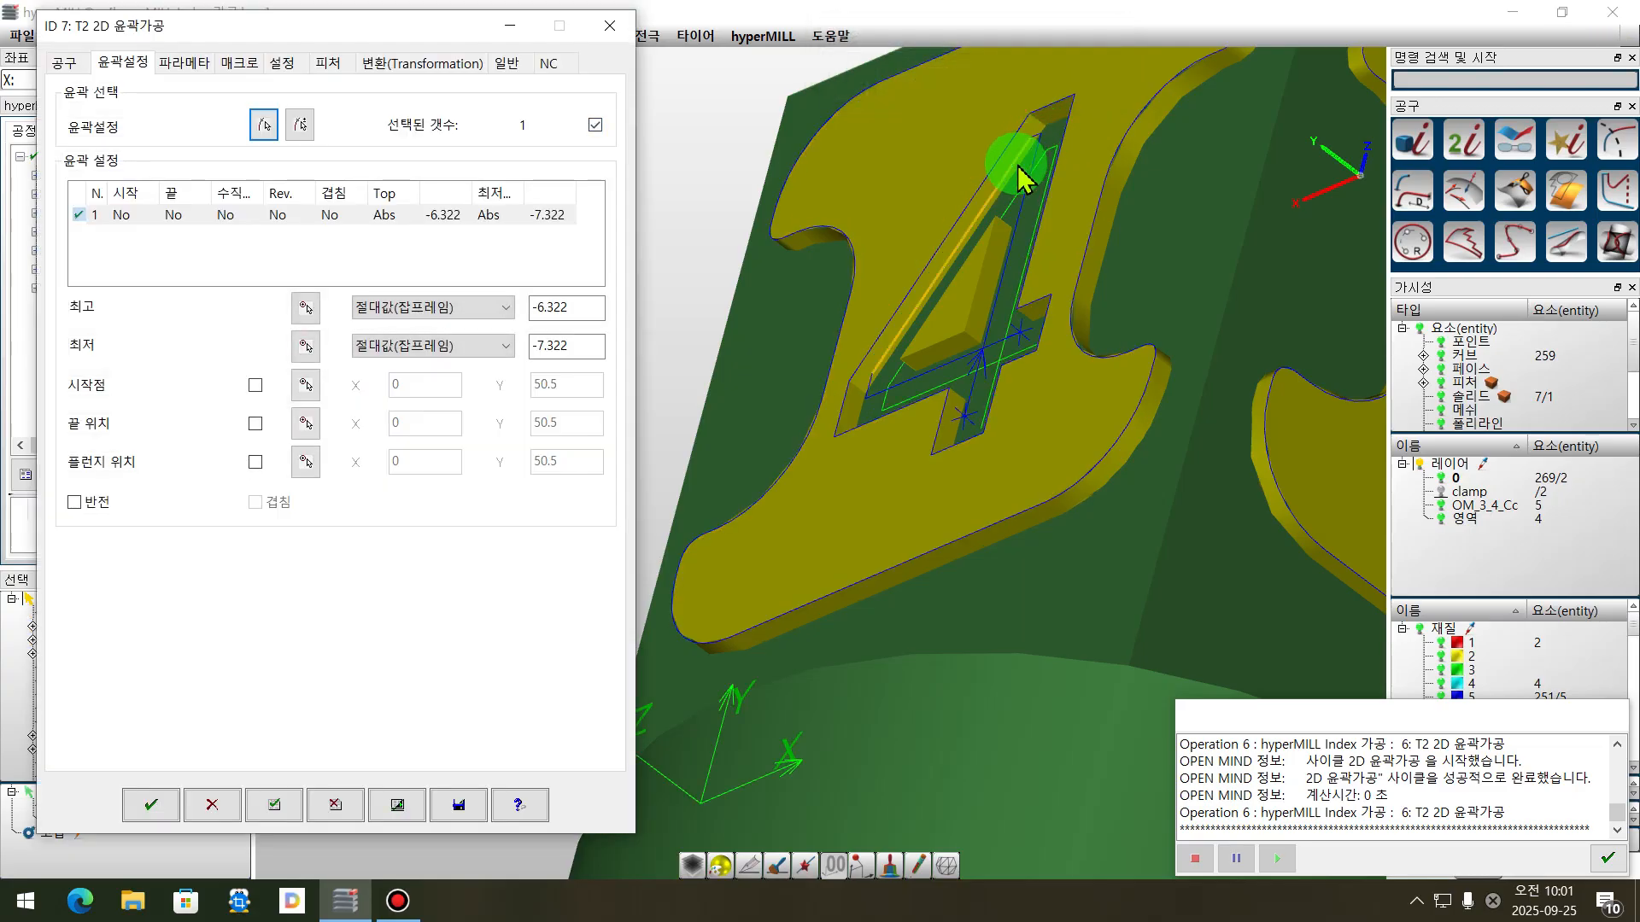
- Calculate operation 7 to generate the engraving toolpath inside number 4
left_click(396, 806)
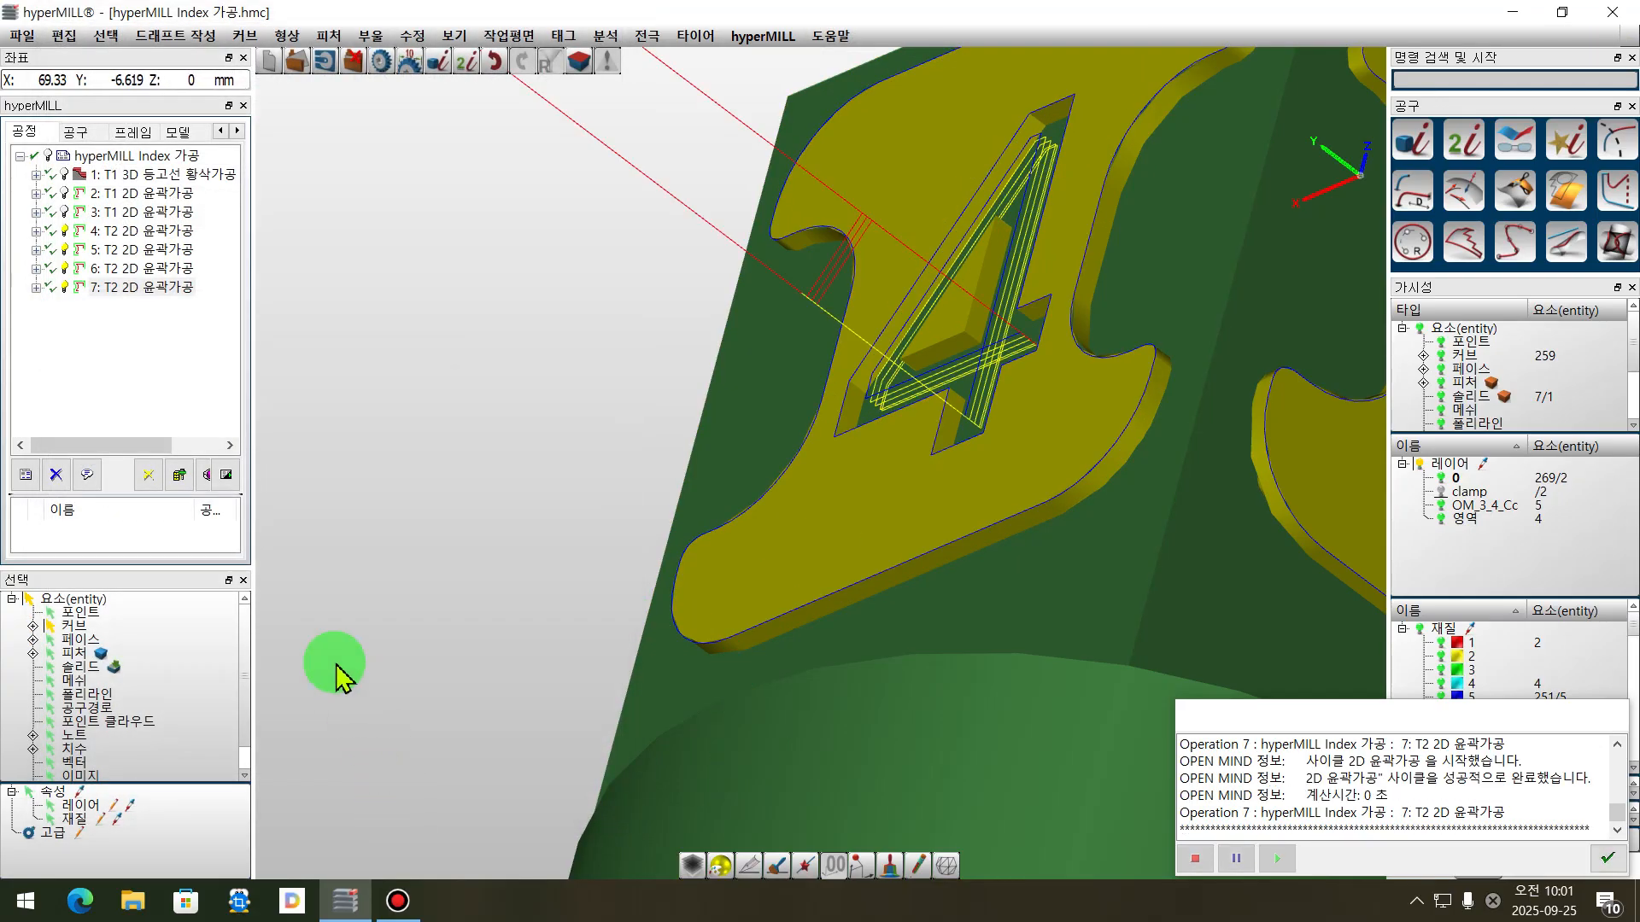
right_click(171, 292)
left_click(440, 250)
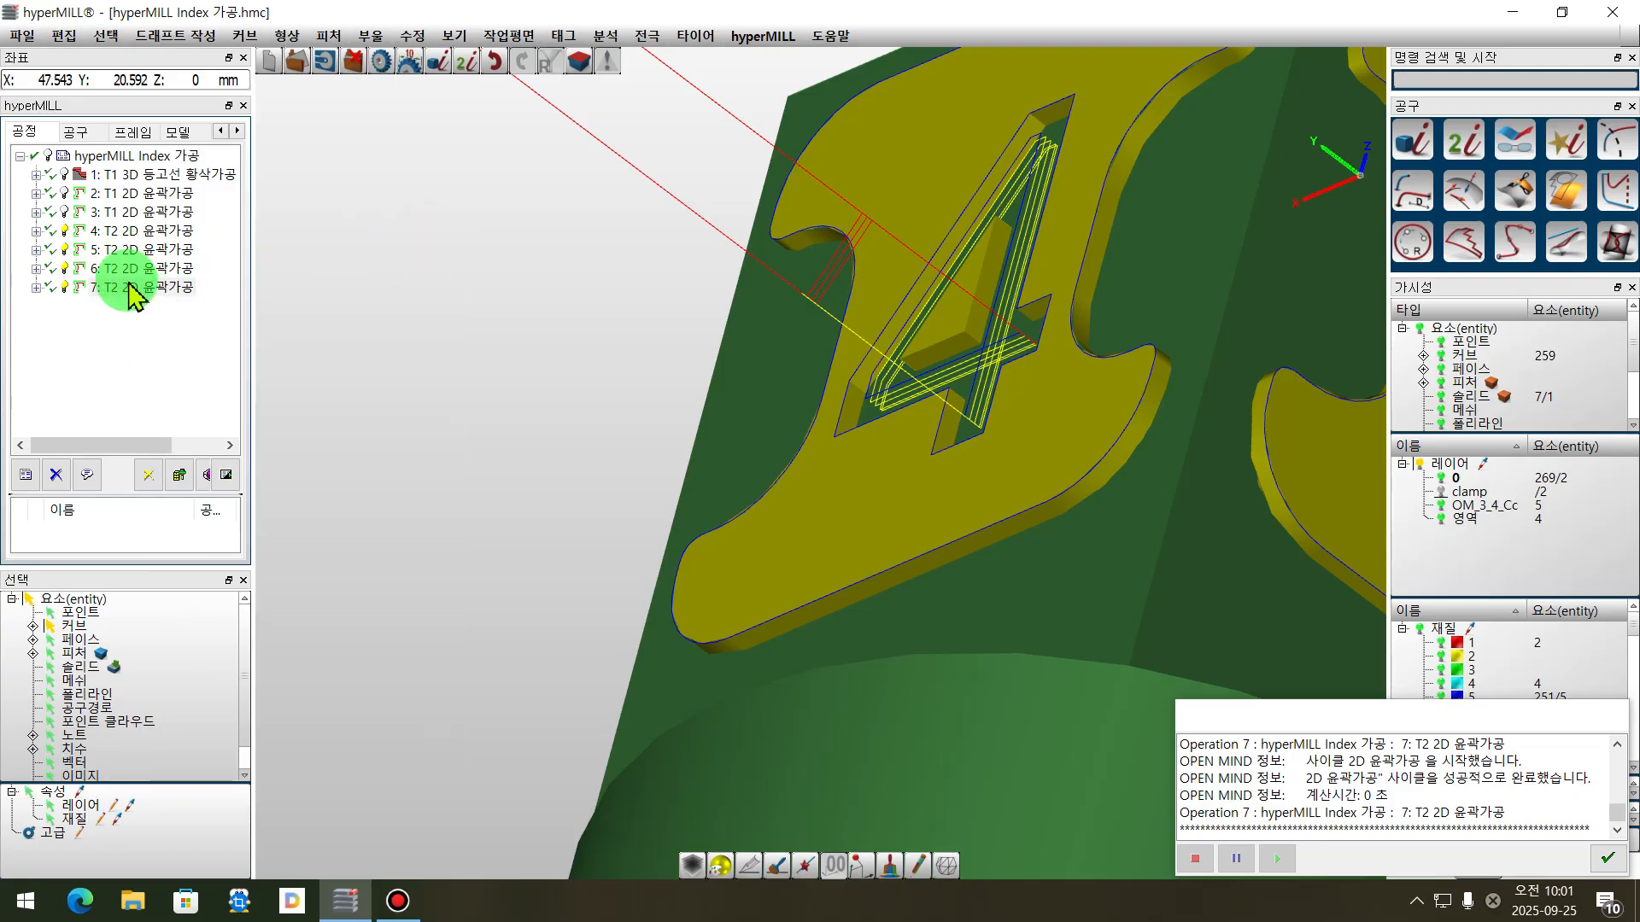
- Duplicate operation 7 as the basis for engraving number 5 and open the copy for editing
left_click_drag(129, 289, 129, 369, "ctrl")
left_click(165, 301)
double_click(167, 305)
middle_click_drag(880, 342, 1102, 522)
left_click(110, 254)
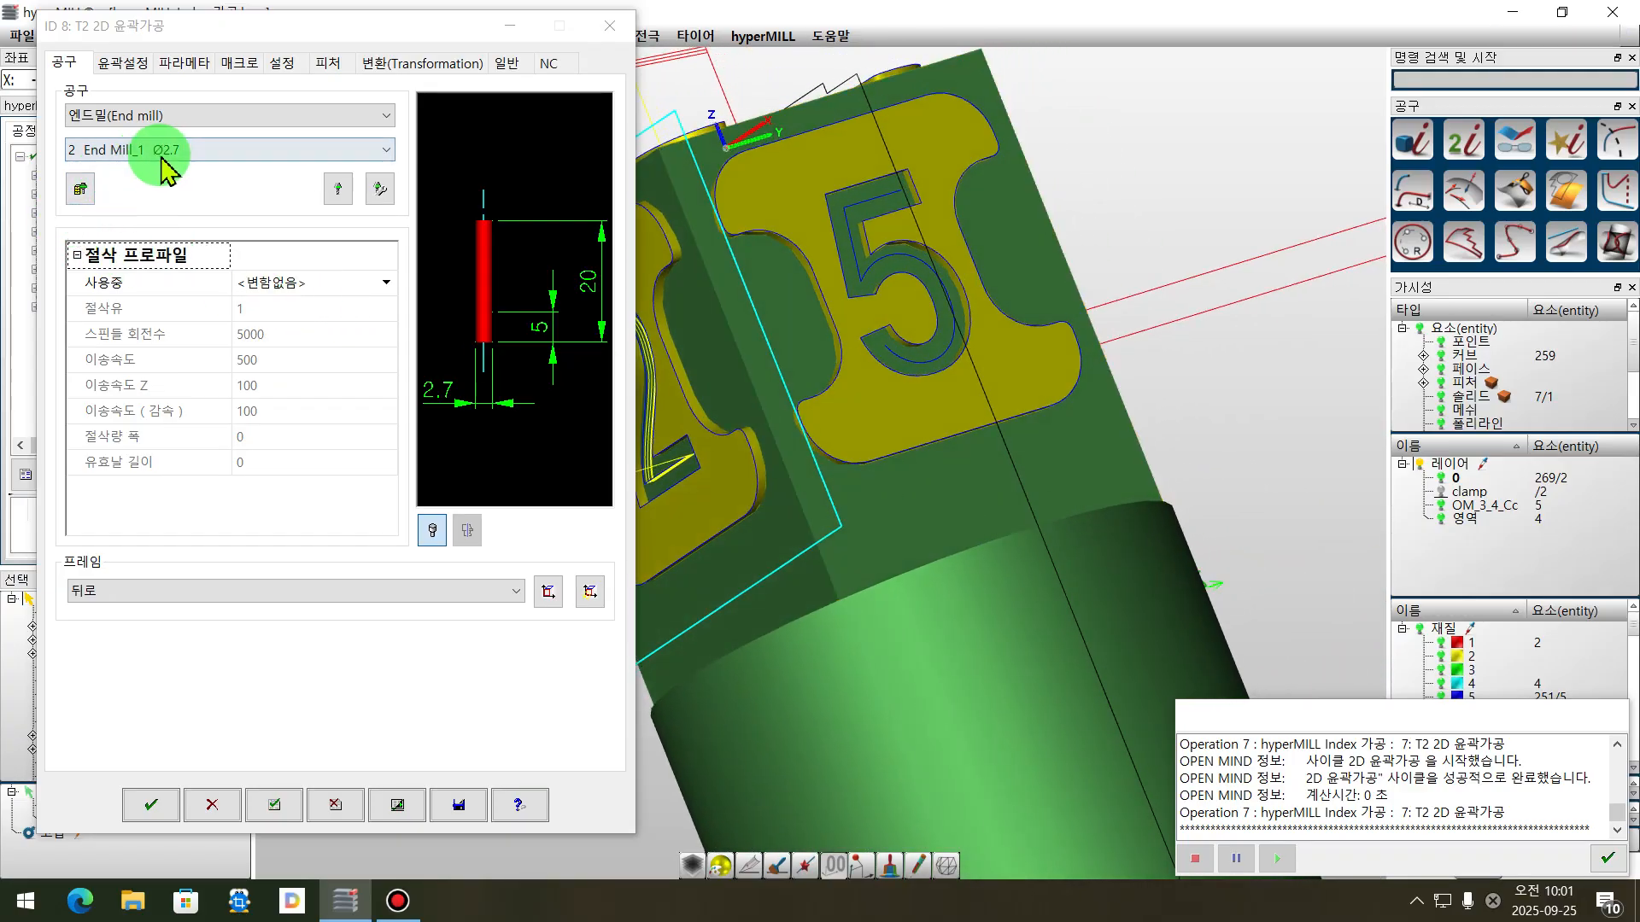
- Set operation 8's frame to 오른쪽 so it machines the face with number 5
left_click(179, 591)
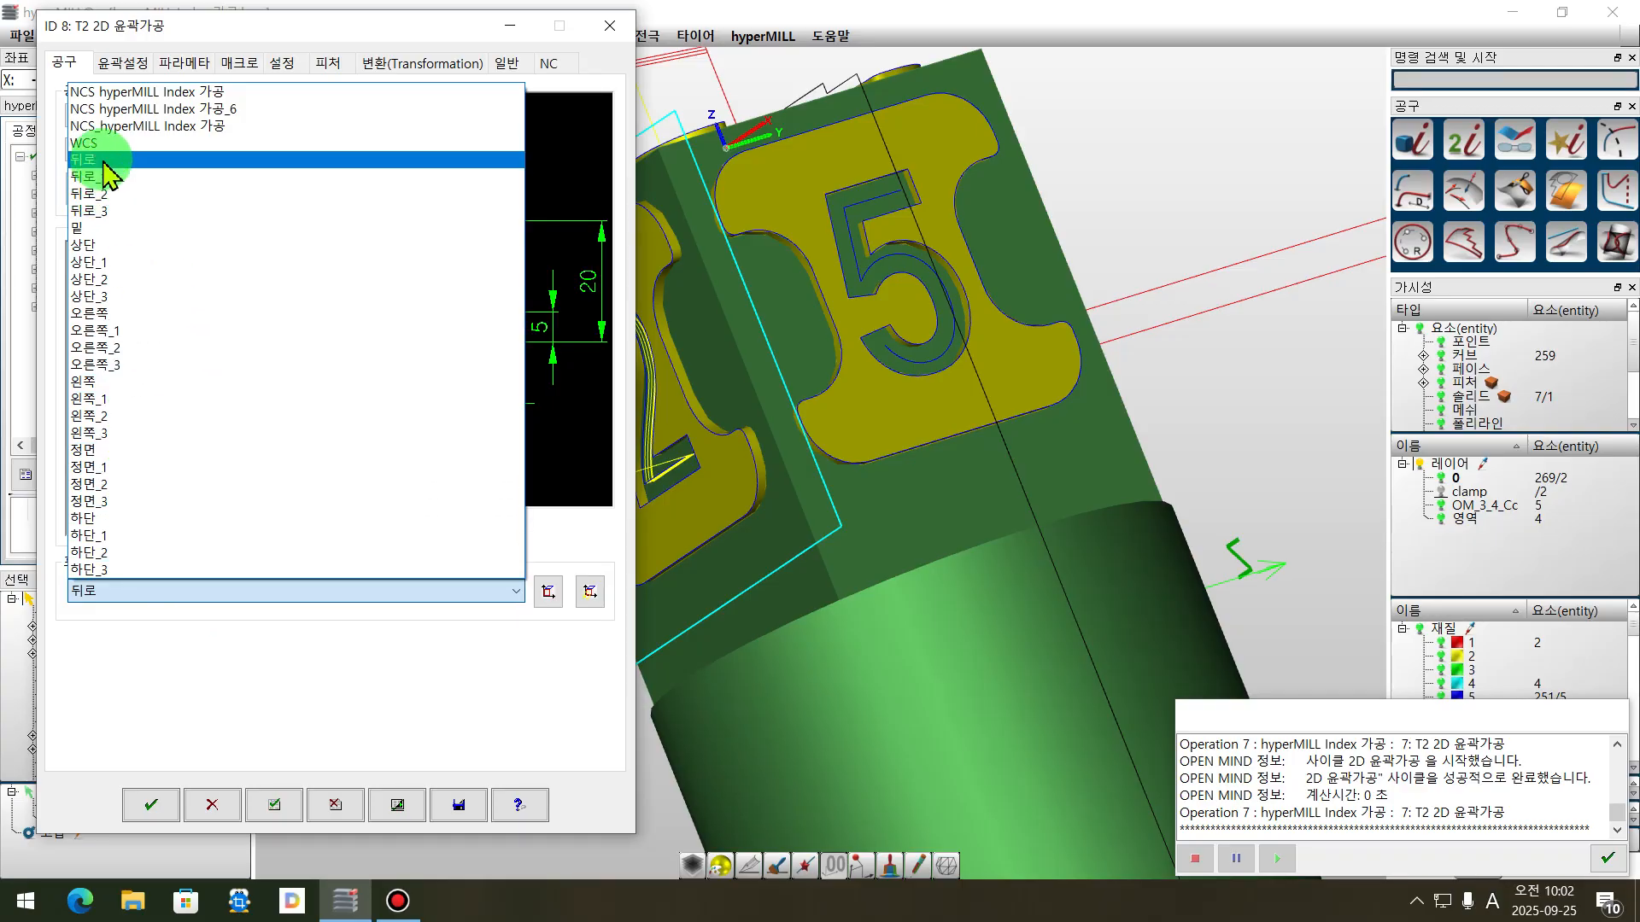
left_click(93, 317)
right_click_drag(1059, 333, 1183, 494)
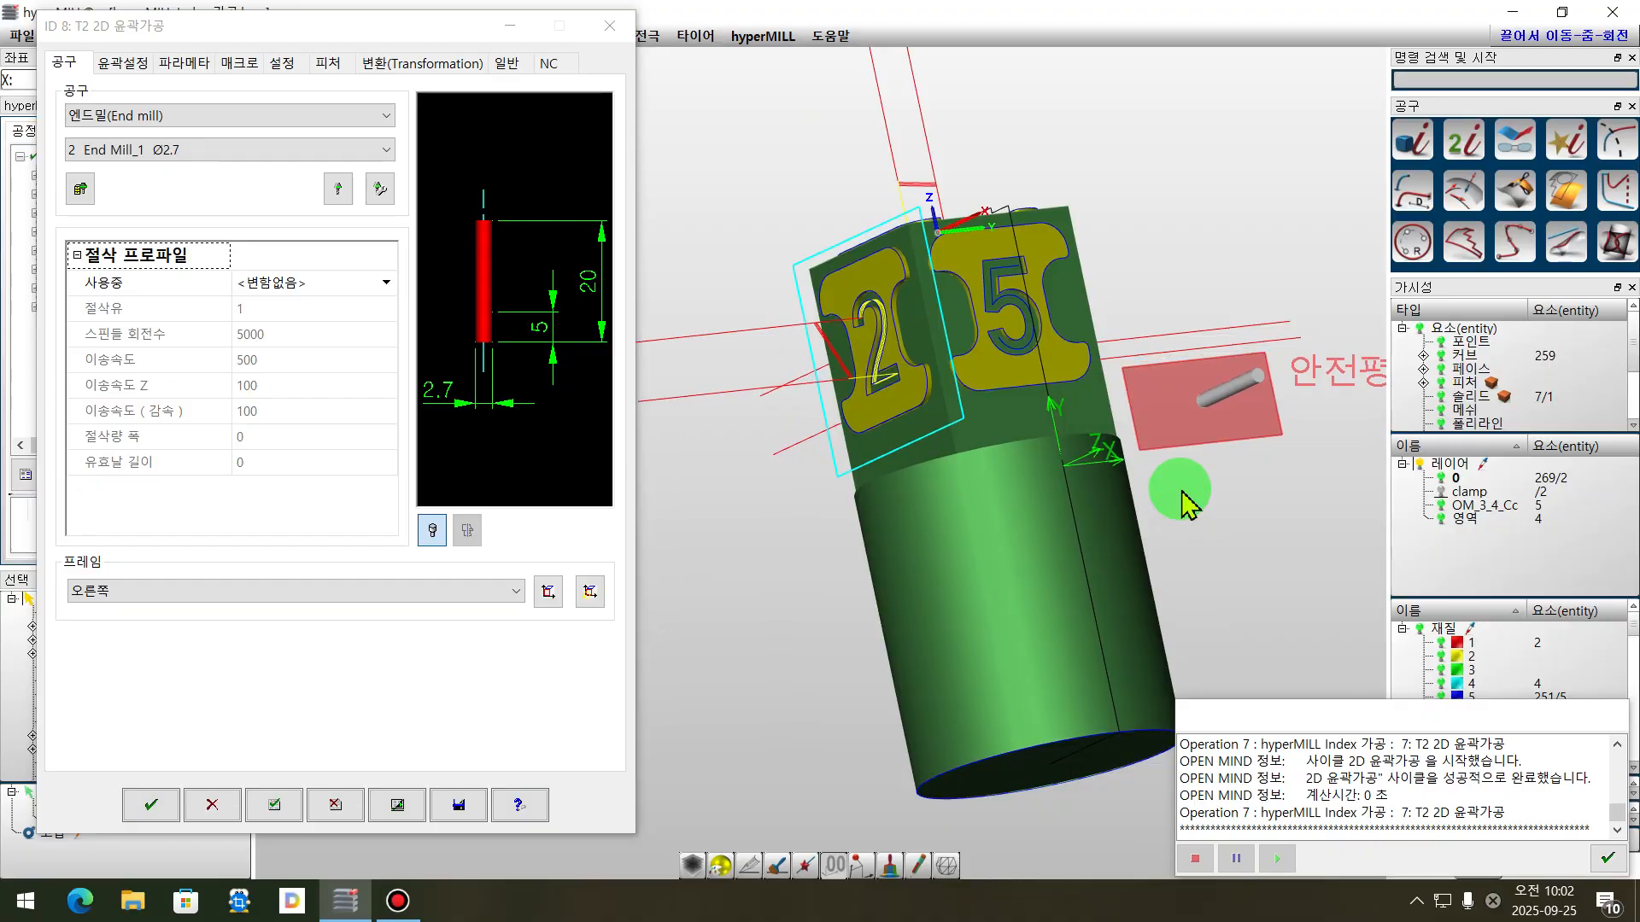
- Replace operation 8's contour with the centerline chain inside number 5 and calculate the toolpath
left_click(122, 62)
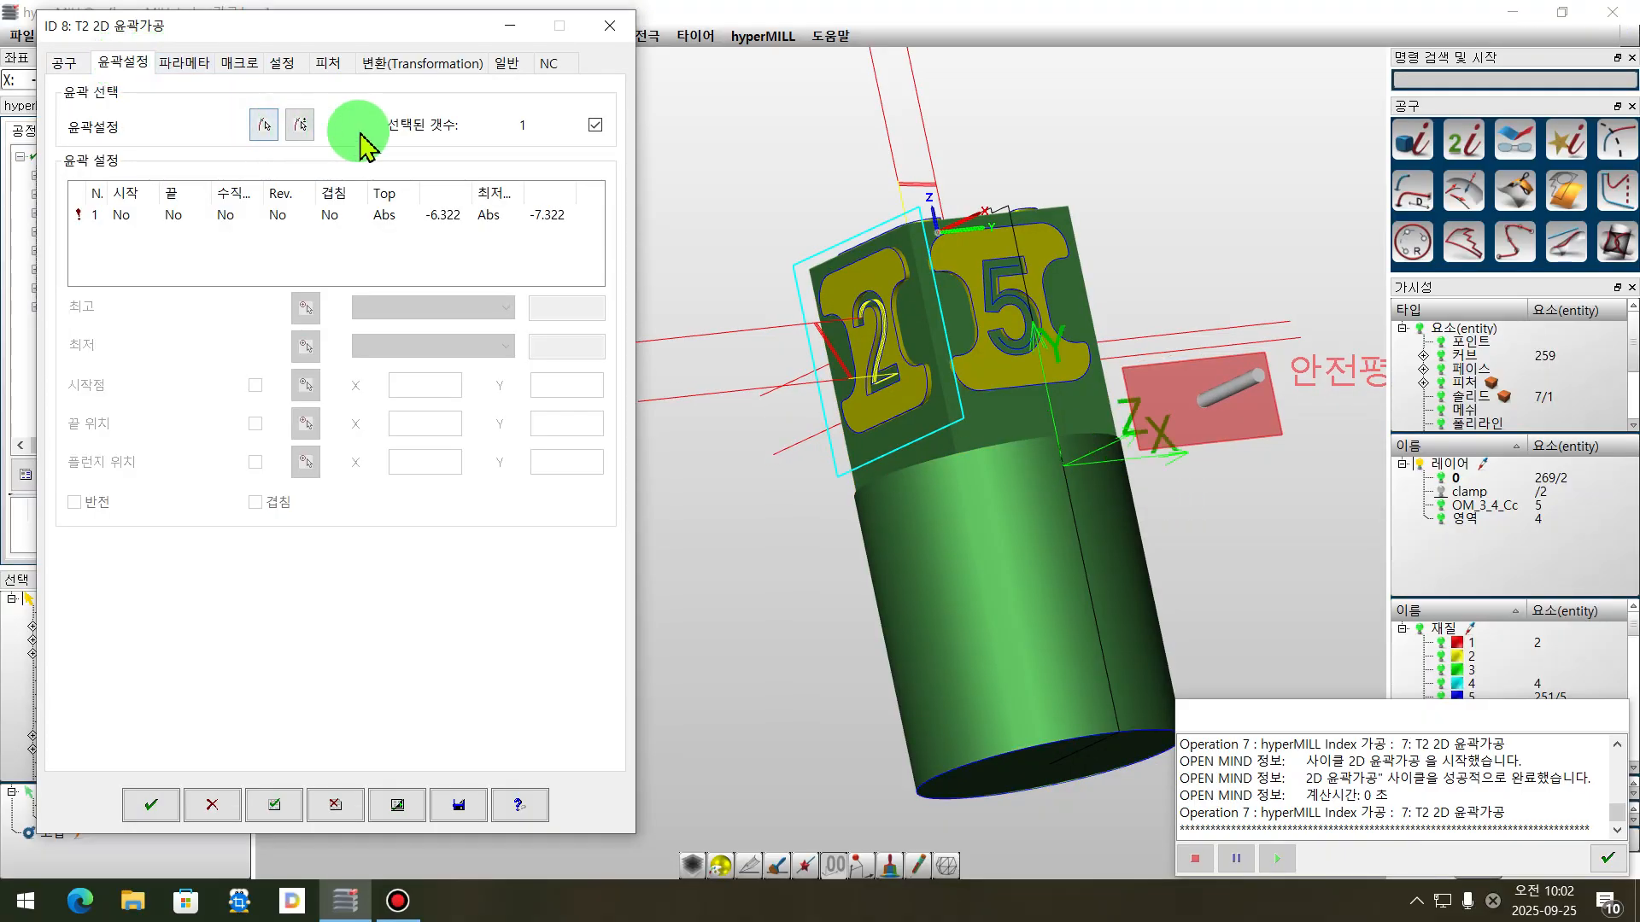
left_click(258, 126)
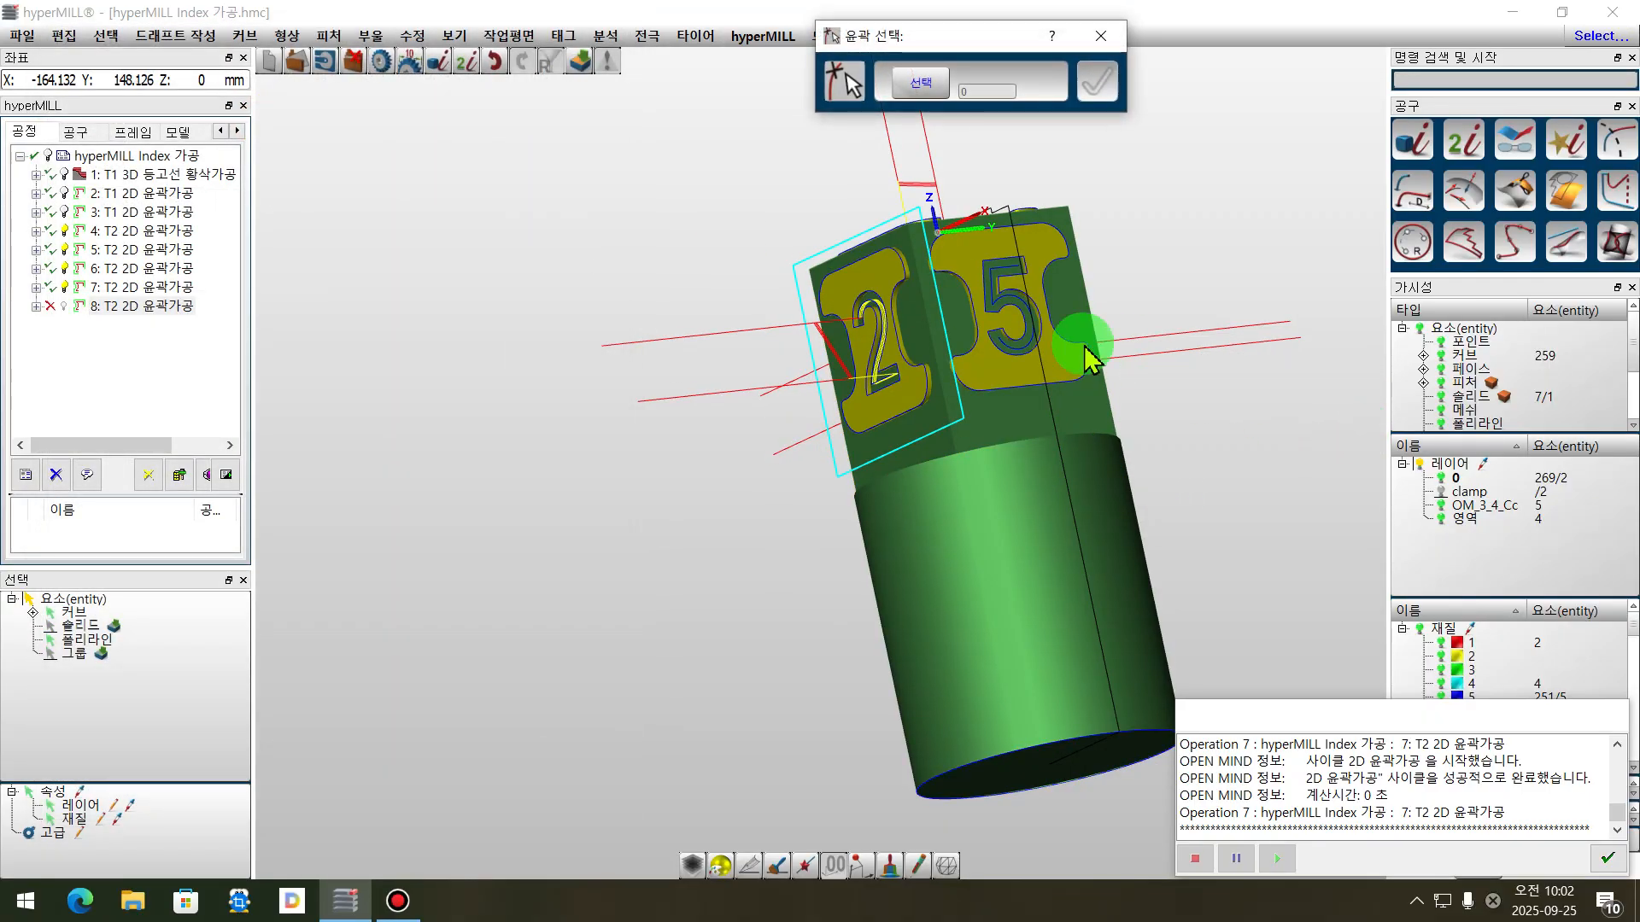
scroll(1041, 322, "up", 5)
left_click(1034, 417)
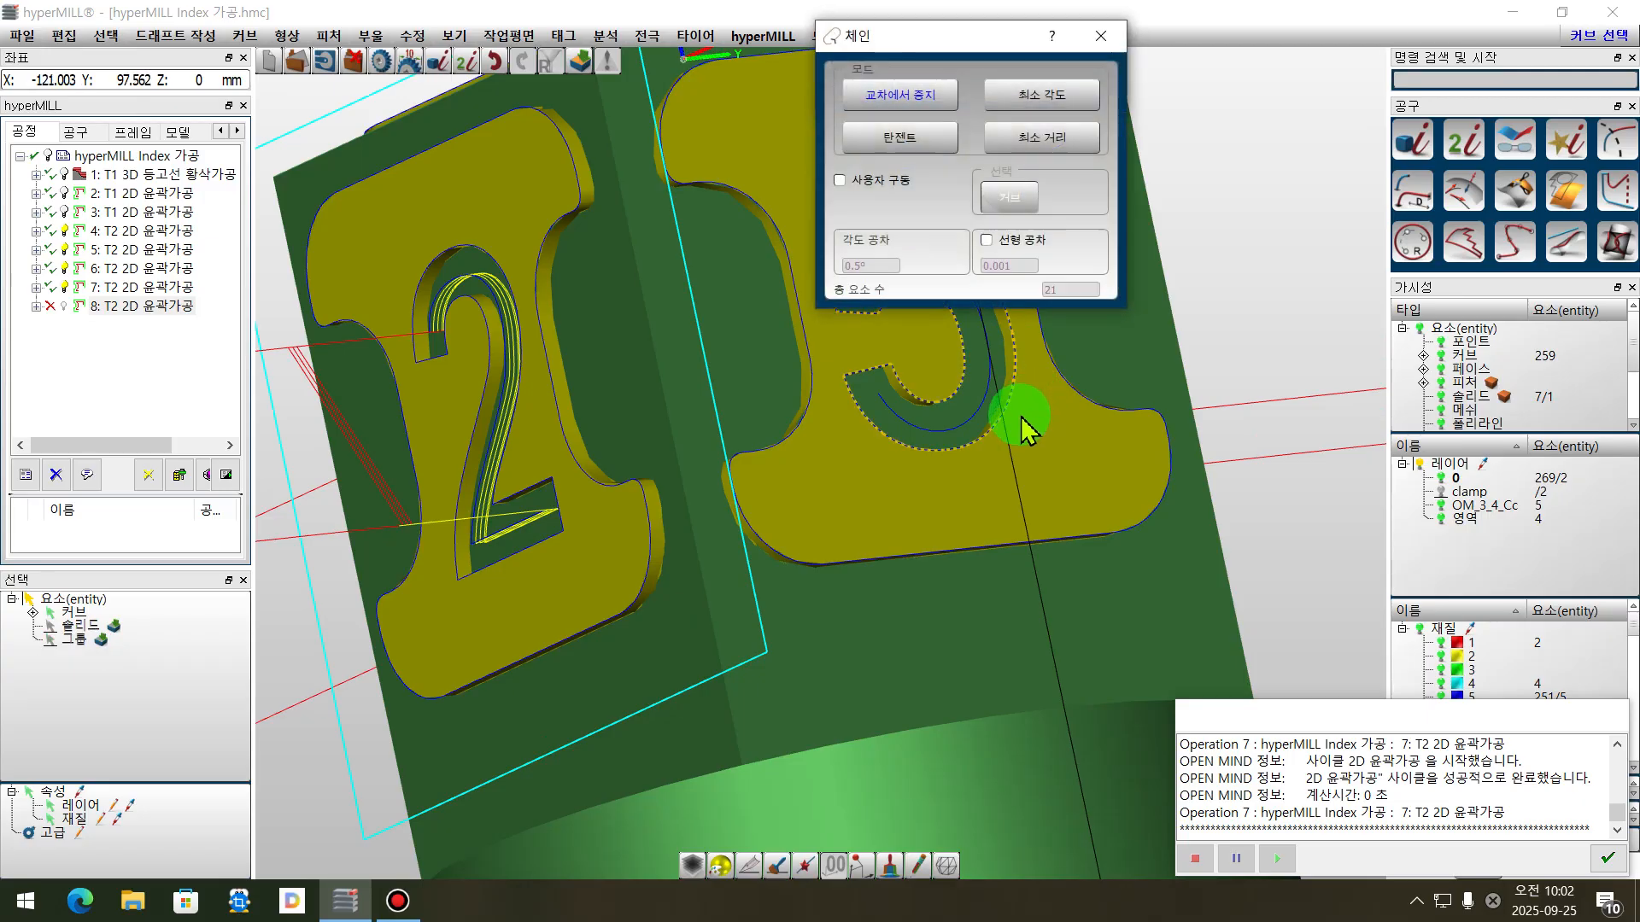
left_click(948, 431)
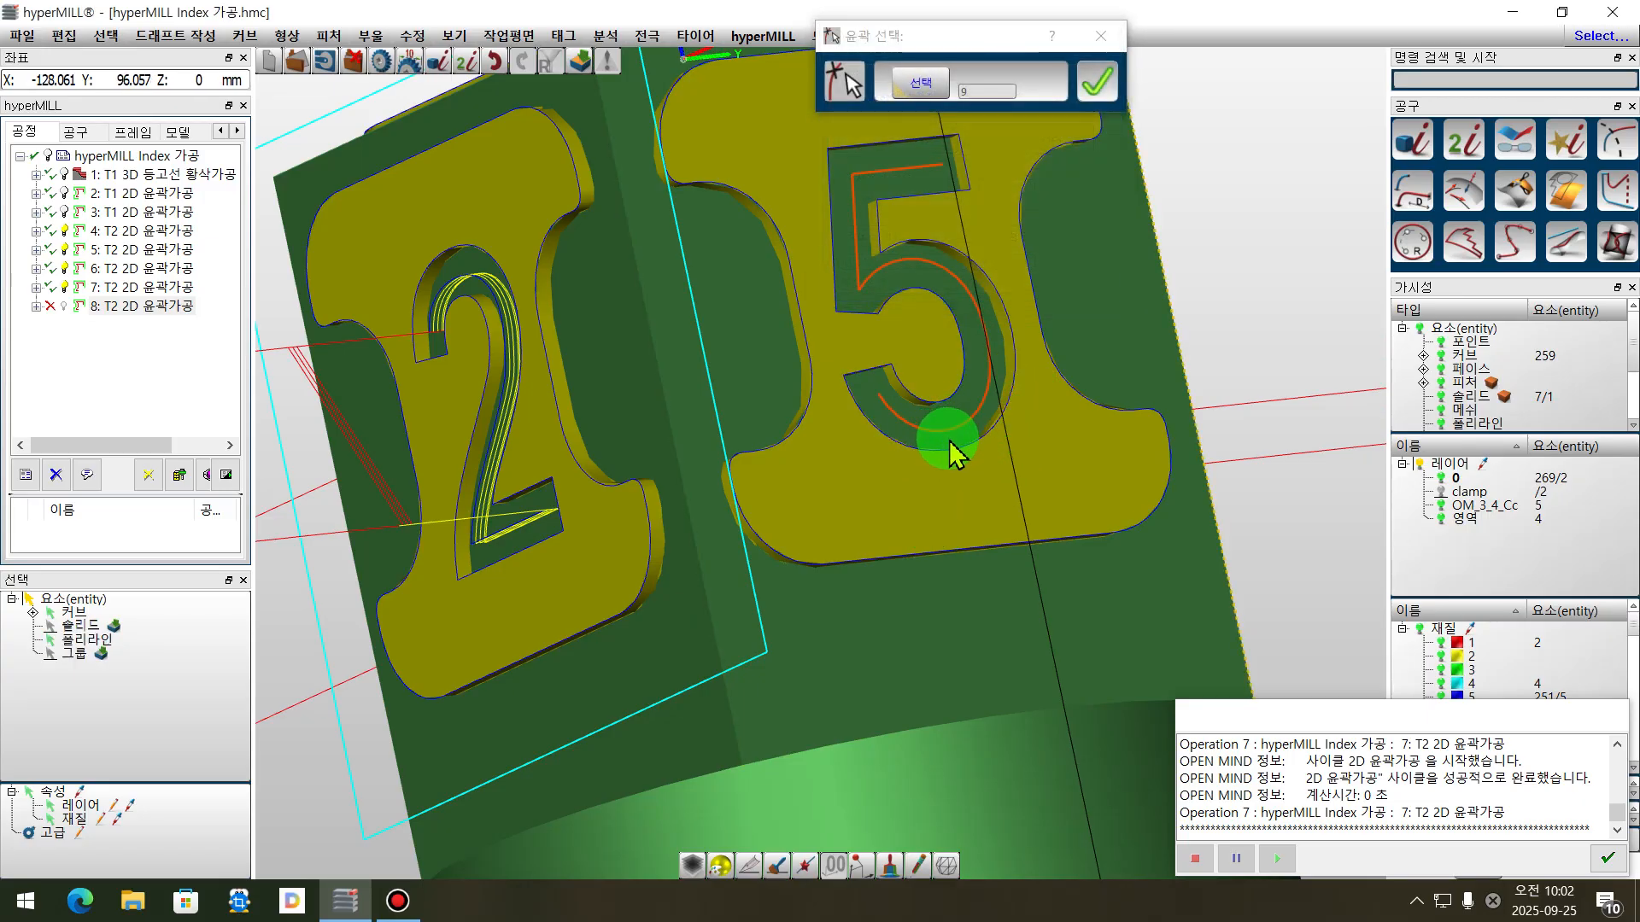
left_click(1061, 87)
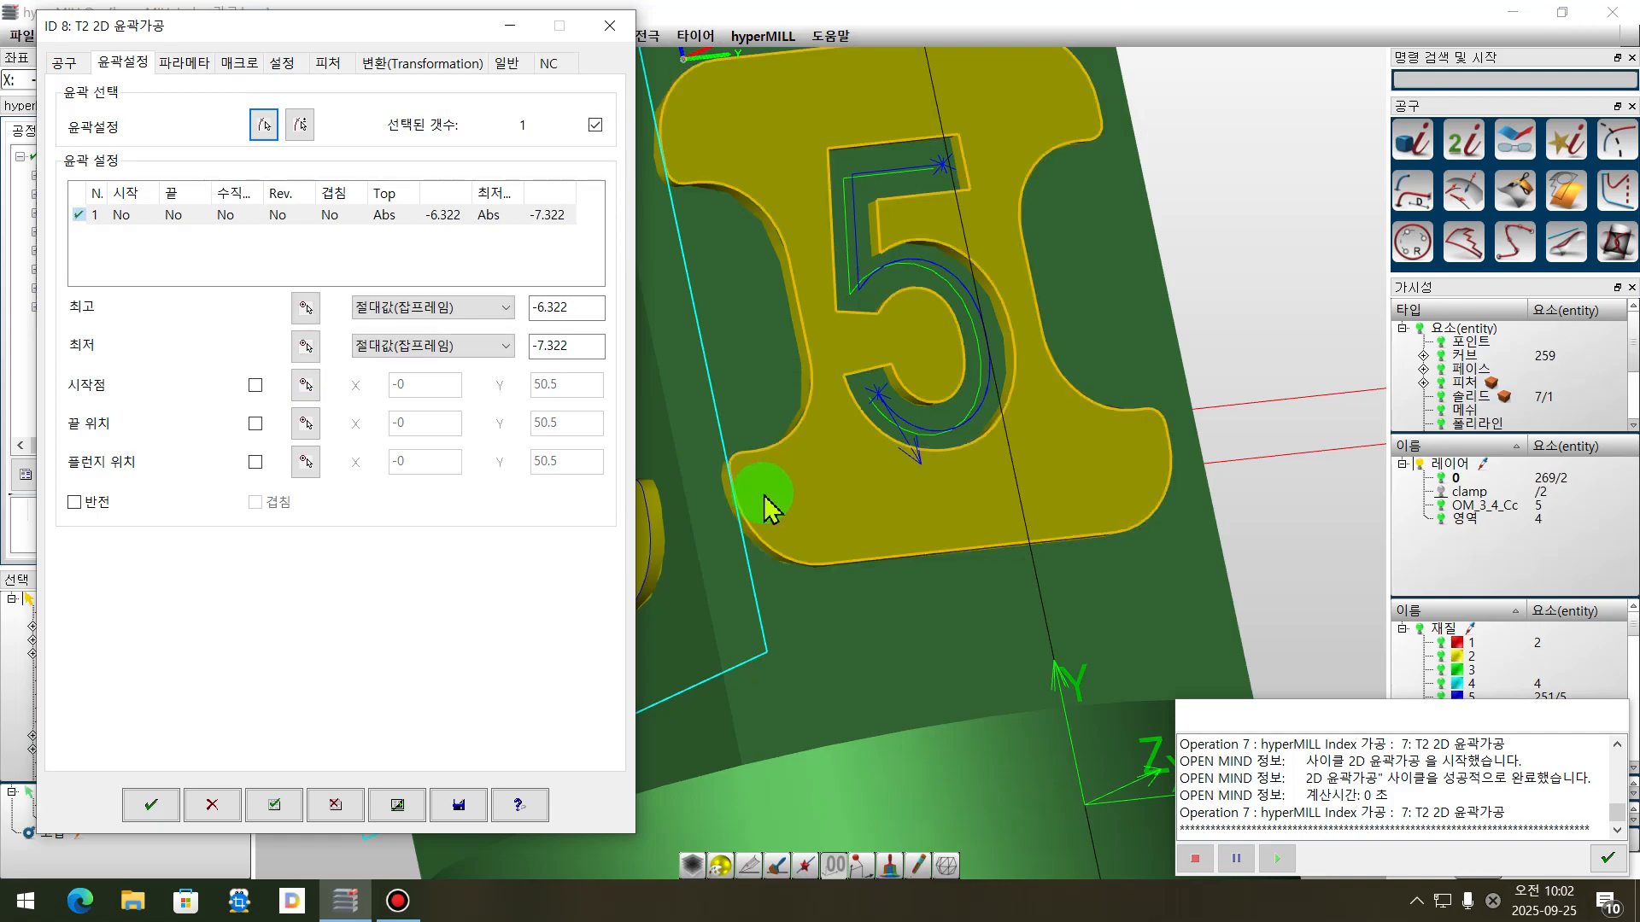
scroll(767, 436, "up", 2)
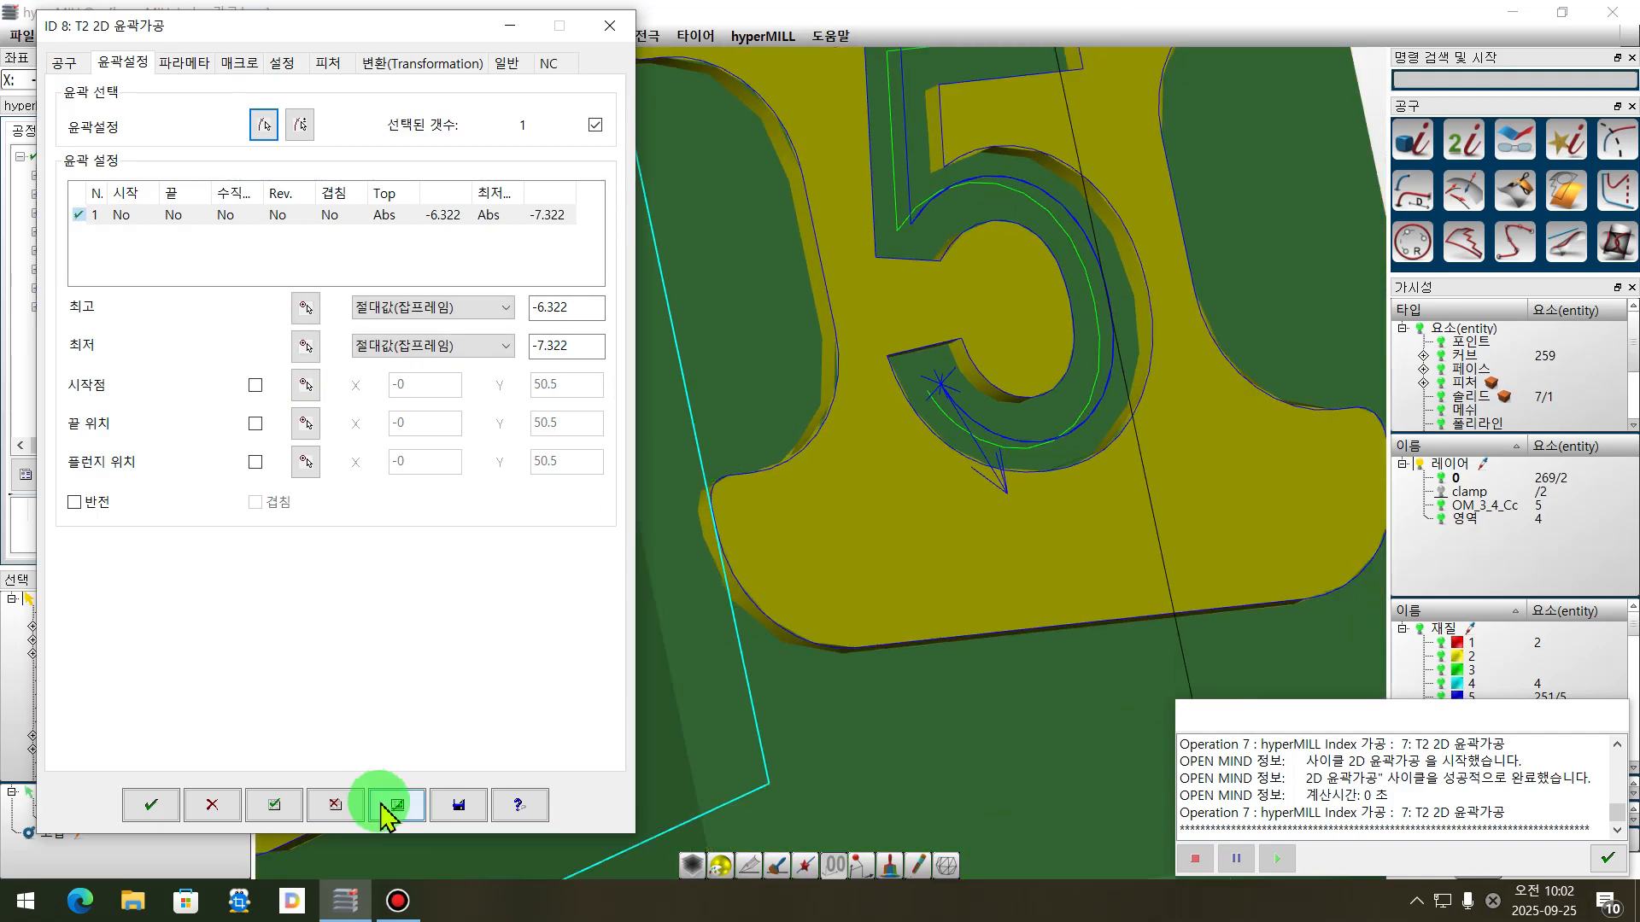
left_click(398, 805)
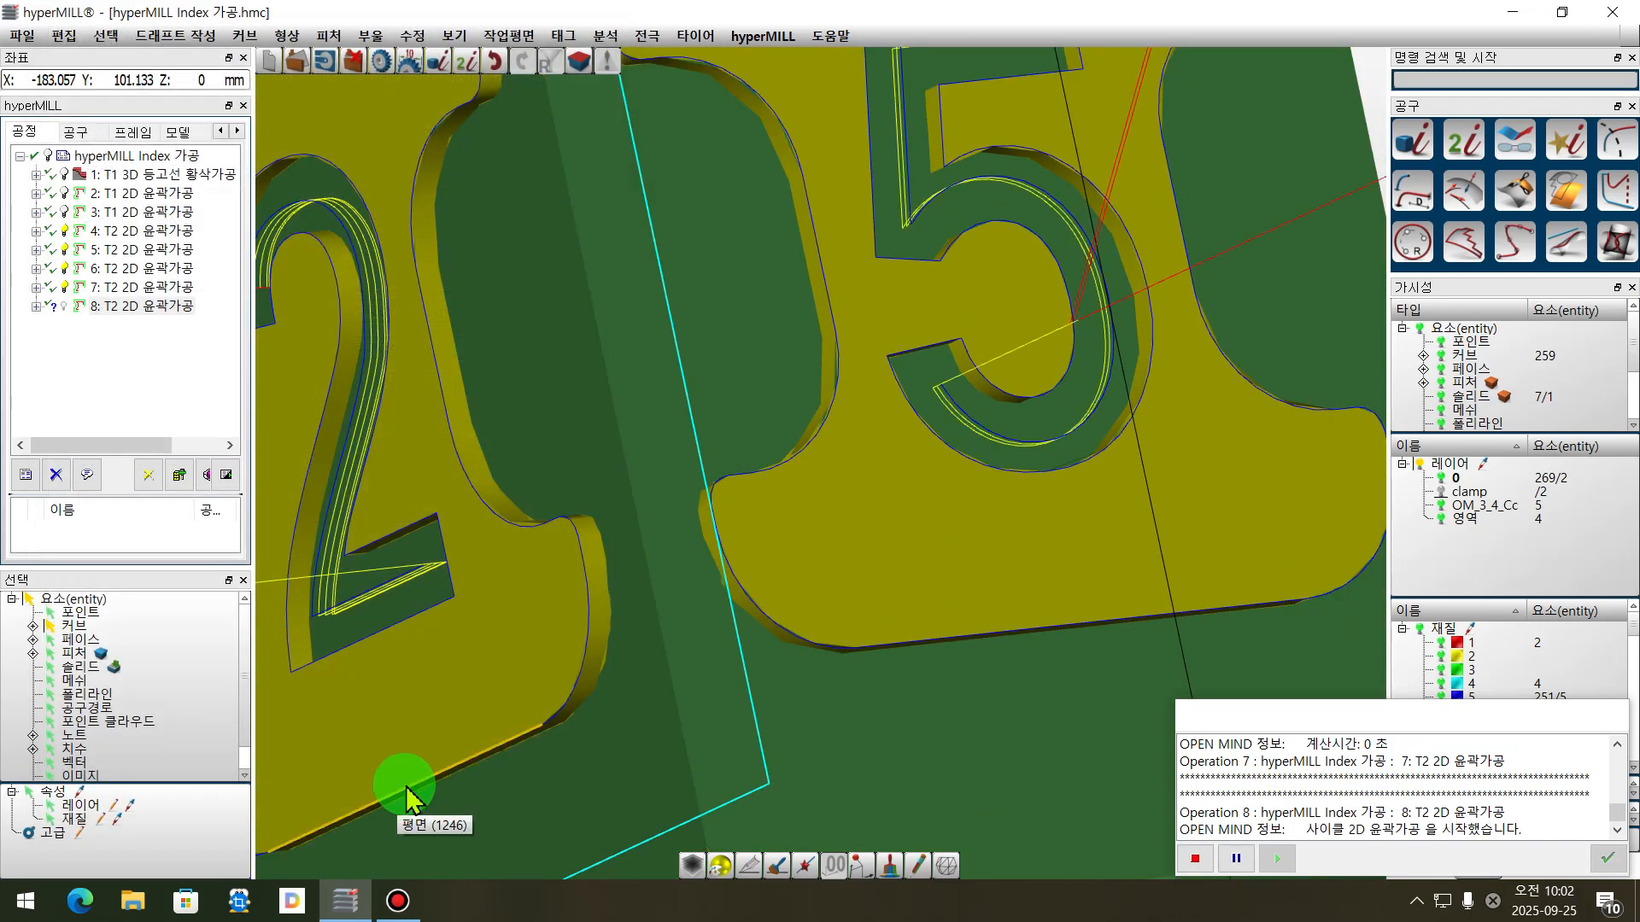
- Save the model file with the finished milling and engraving operations
scroll(833, 493, "down", 5)
middle_click_drag(833, 494, 1128, 696)
left_click(23, 36)
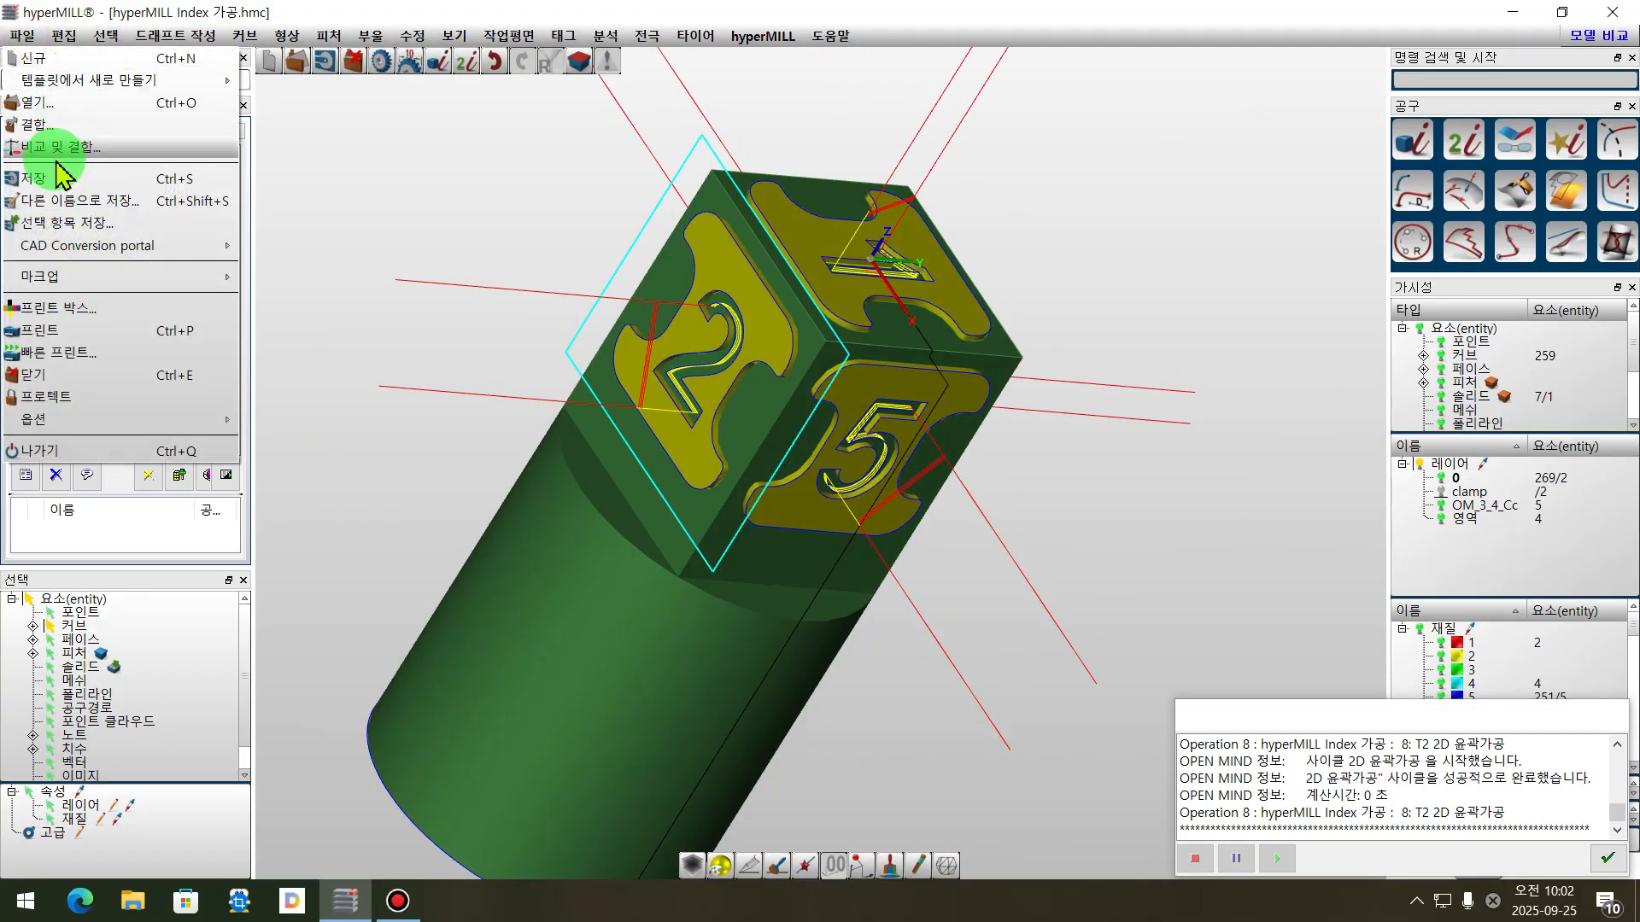
left_click(34, 179)
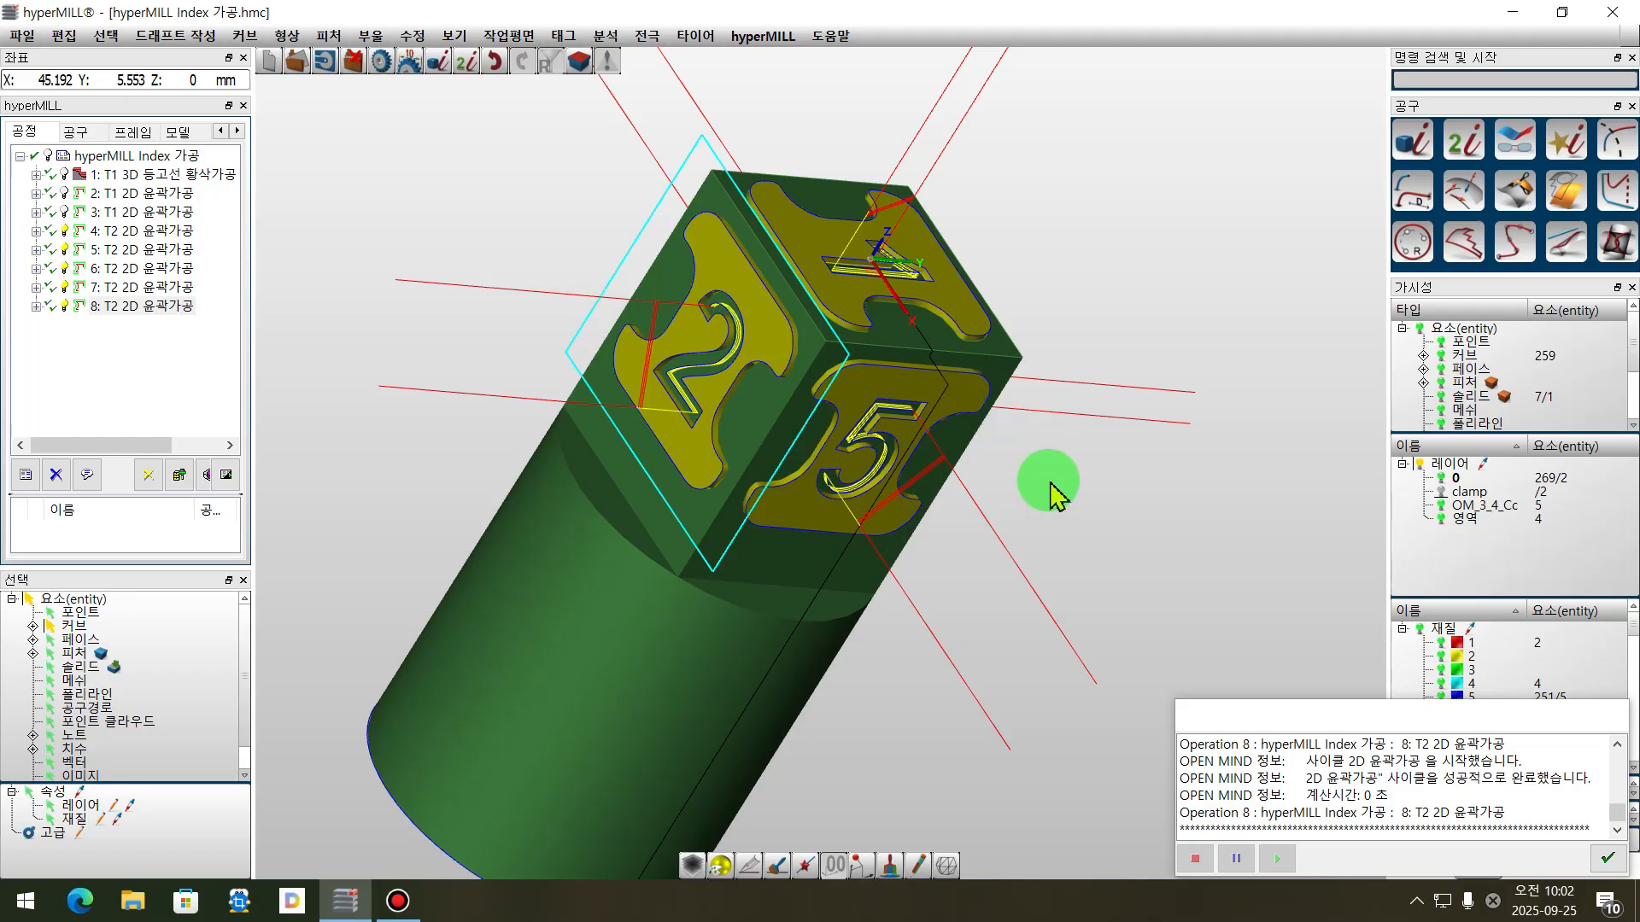
- Run the internal machine simulation of the complete hyperMILL Index 가공 job list through operation 8
middle_click_drag(1018, 514, 964, 503)
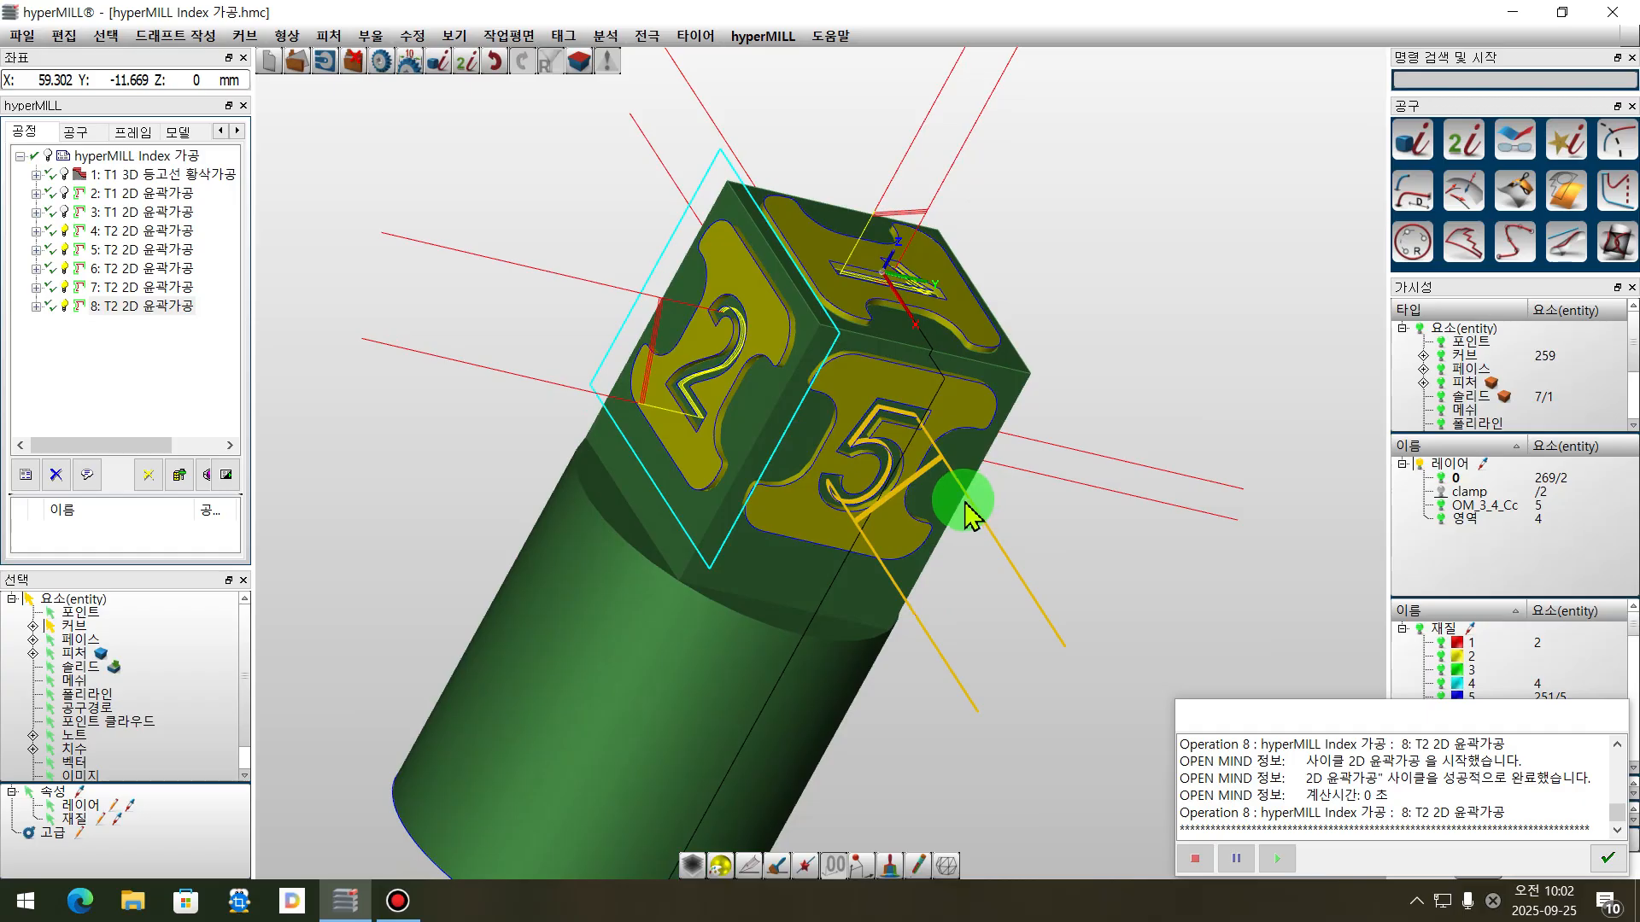
left_click(146, 155)
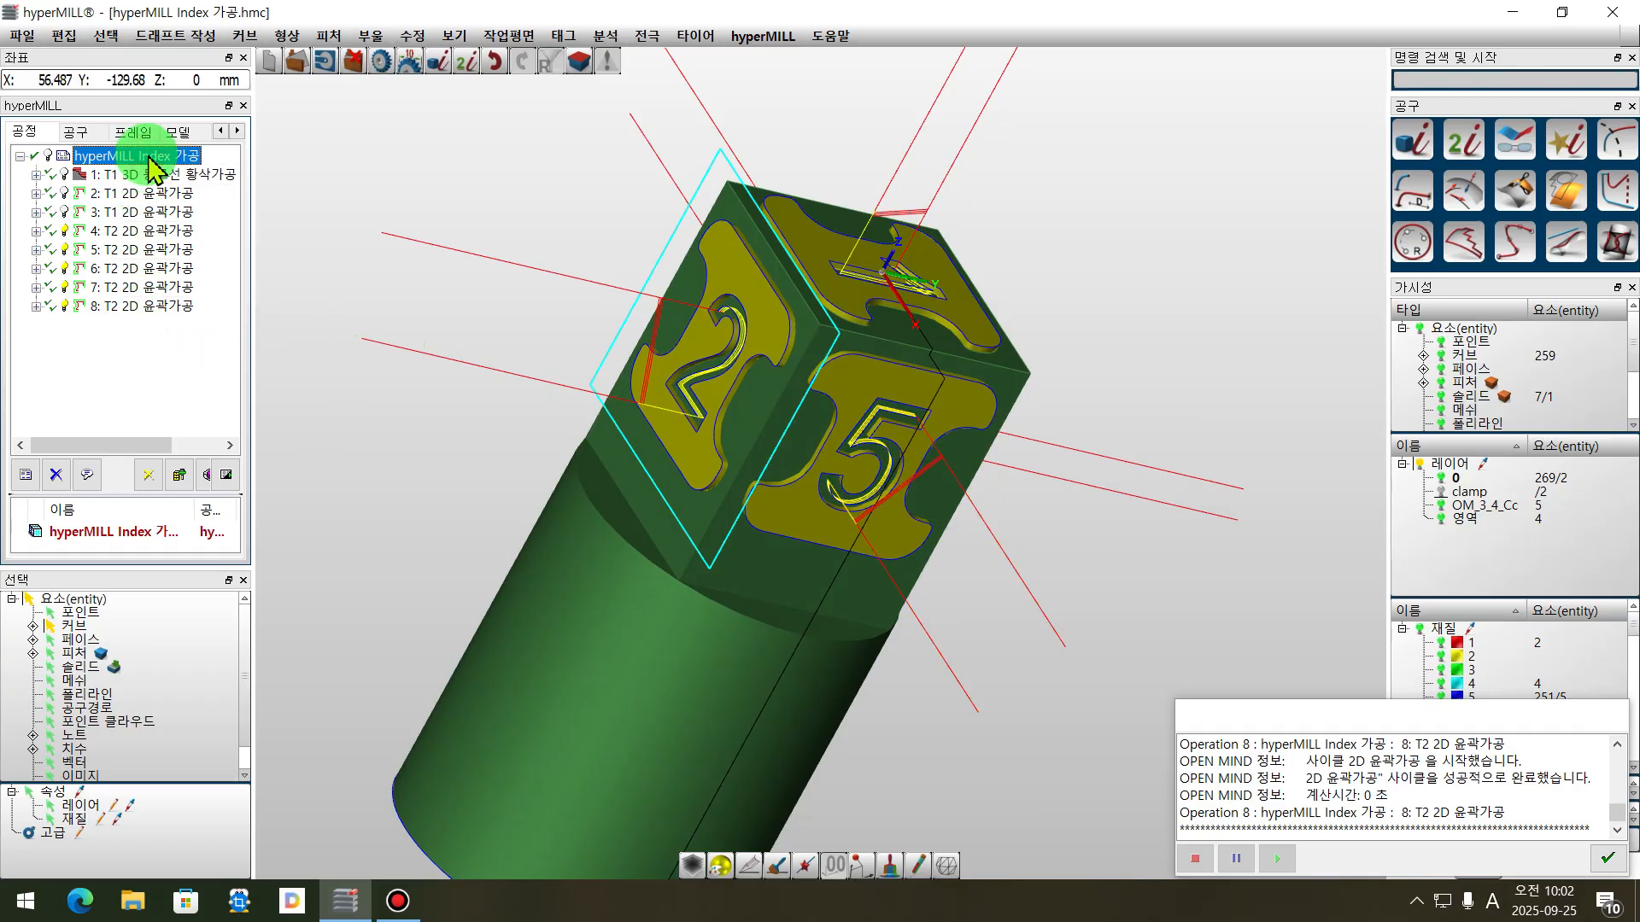
right_click(154, 168)
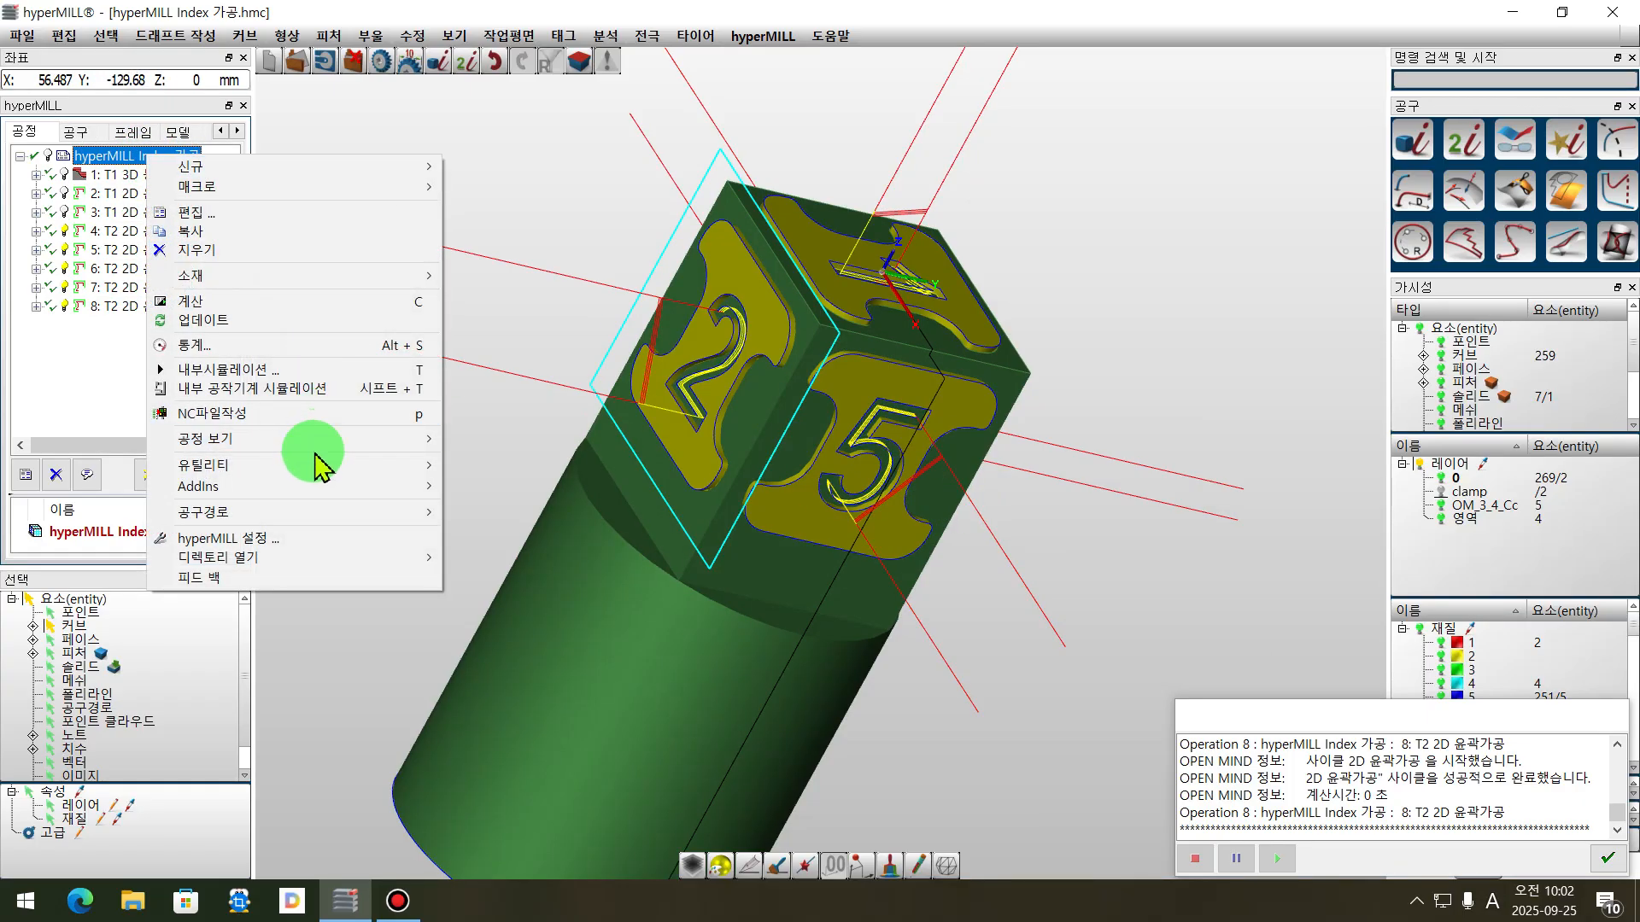
left_click(274, 389)
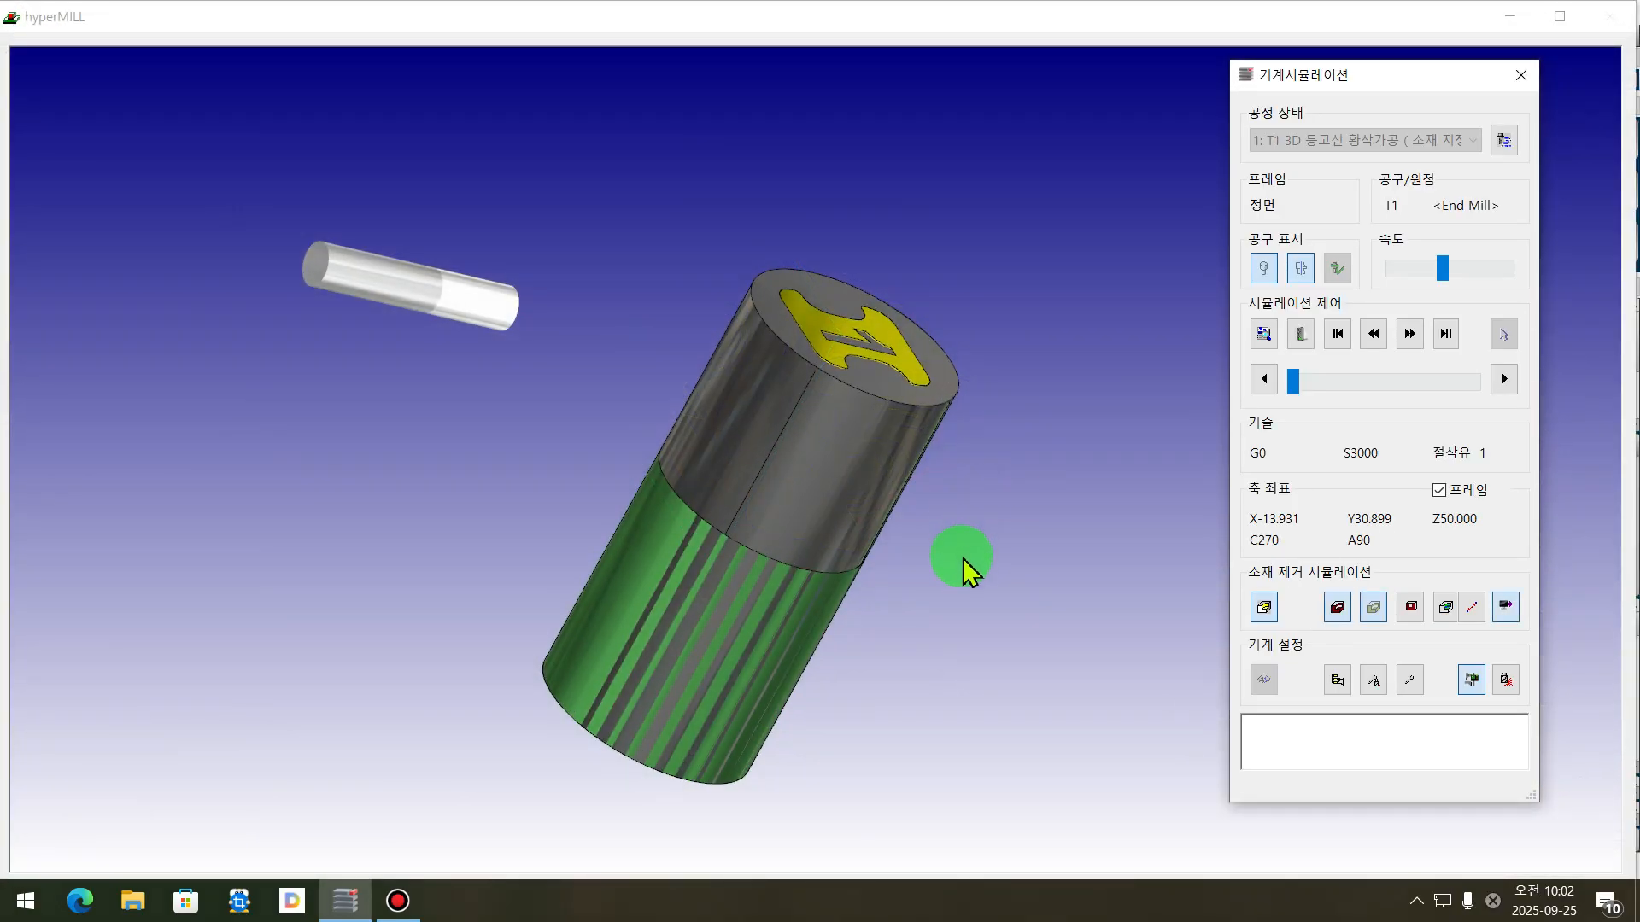
middle_click_drag(963, 563, 1067, 624)
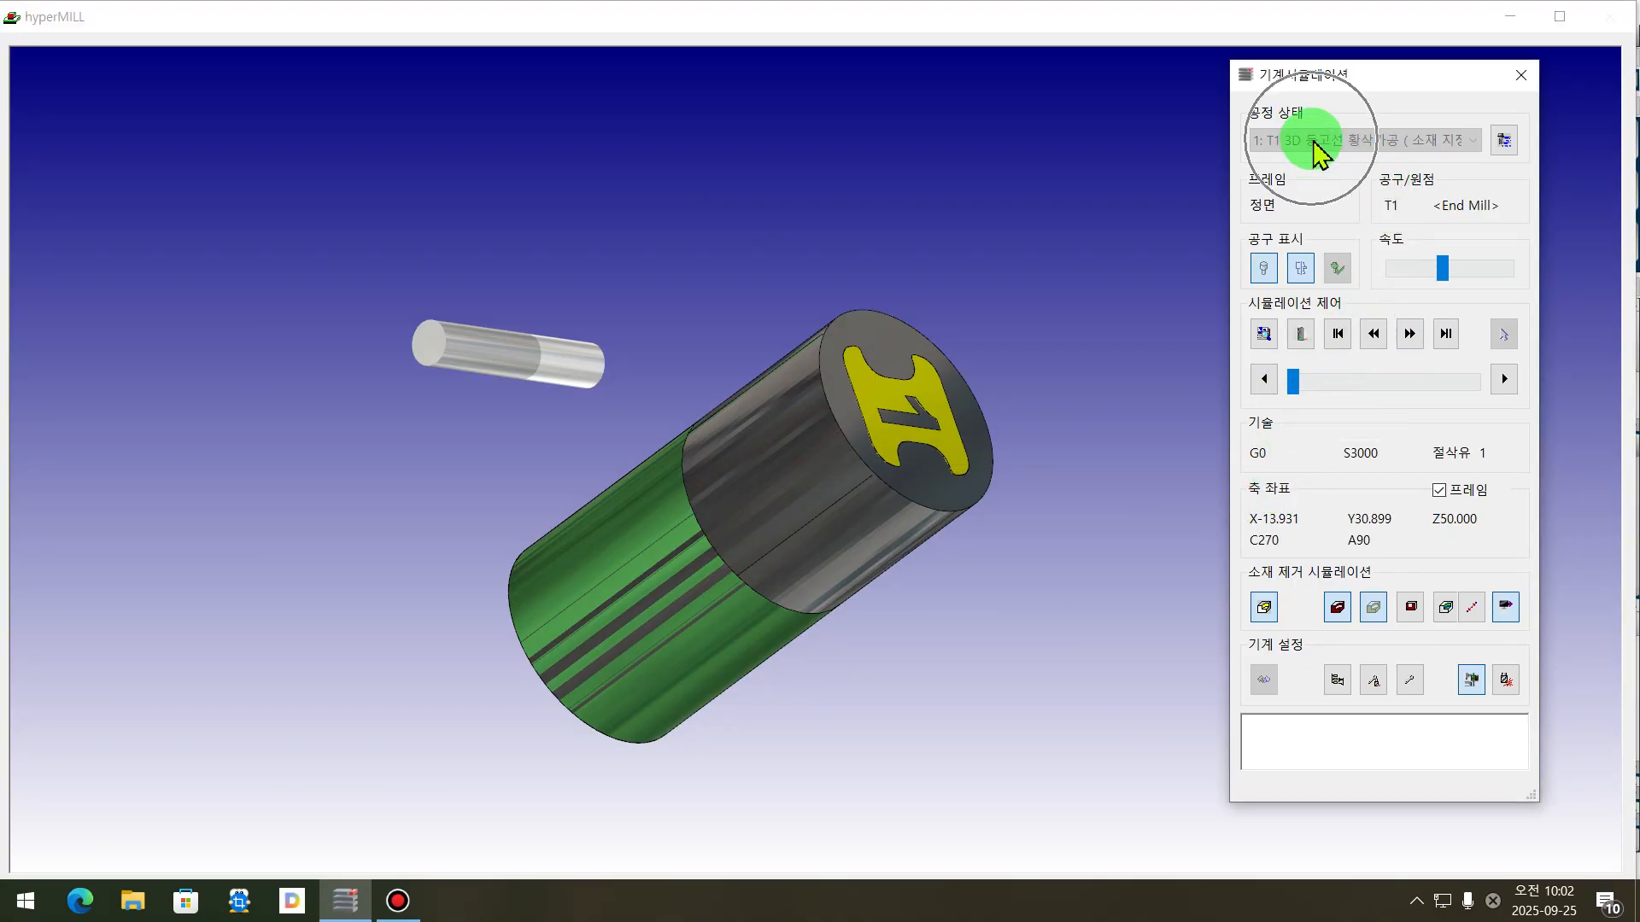
left_click(1409, 335)
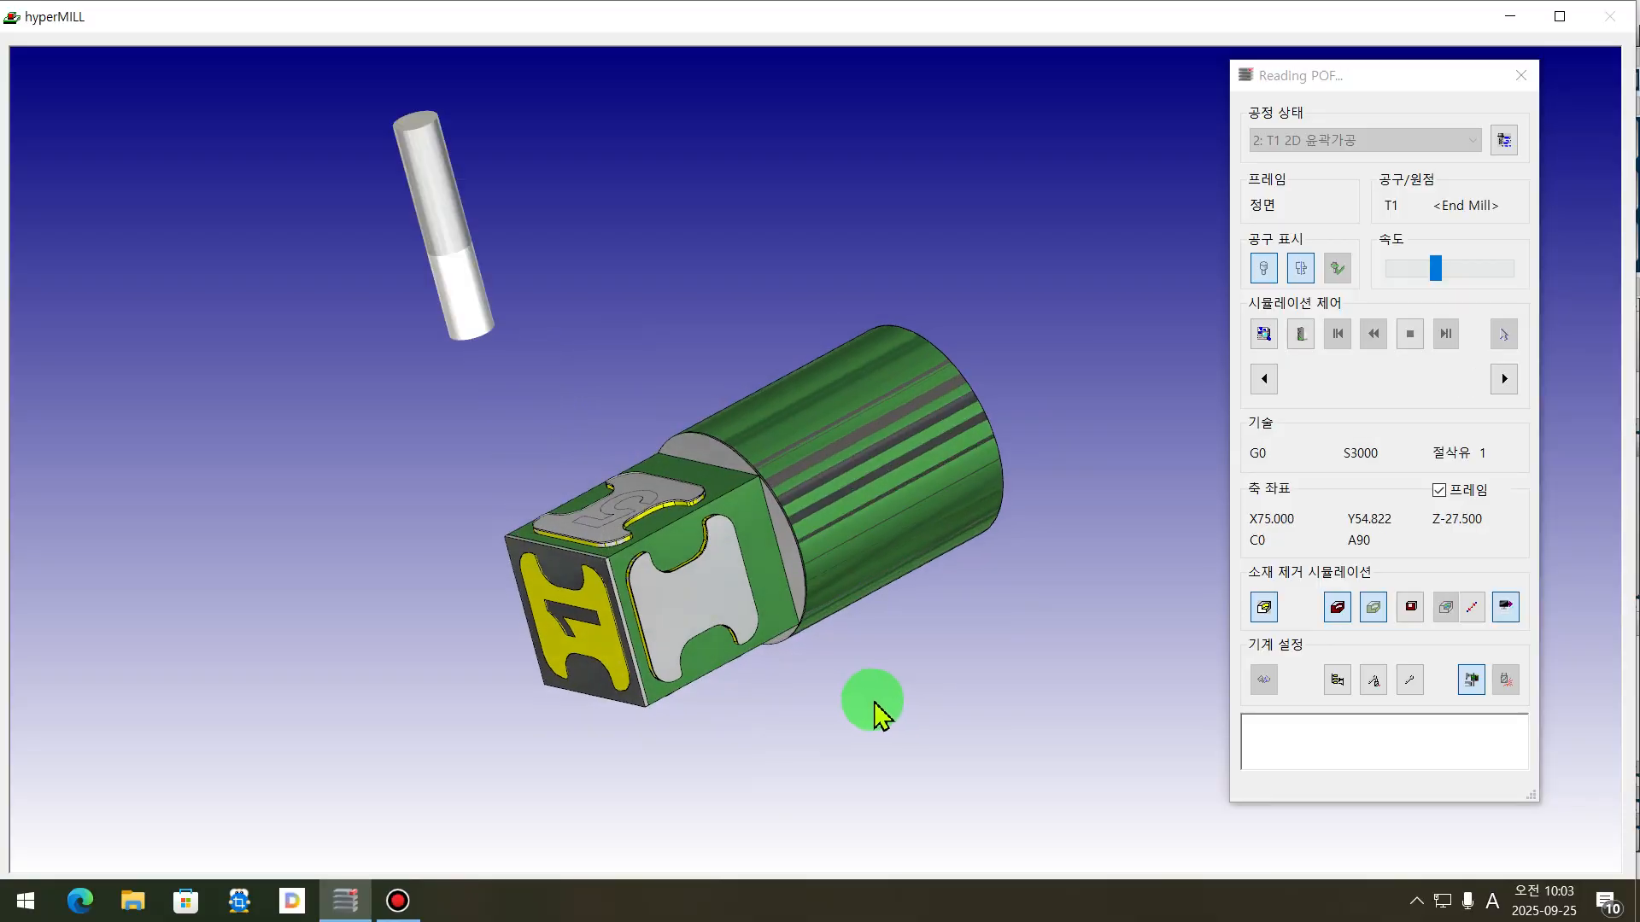
middle_click_drag(915, 706, 888, 636)
middle_click_drag(1017, 650, 954, 666)
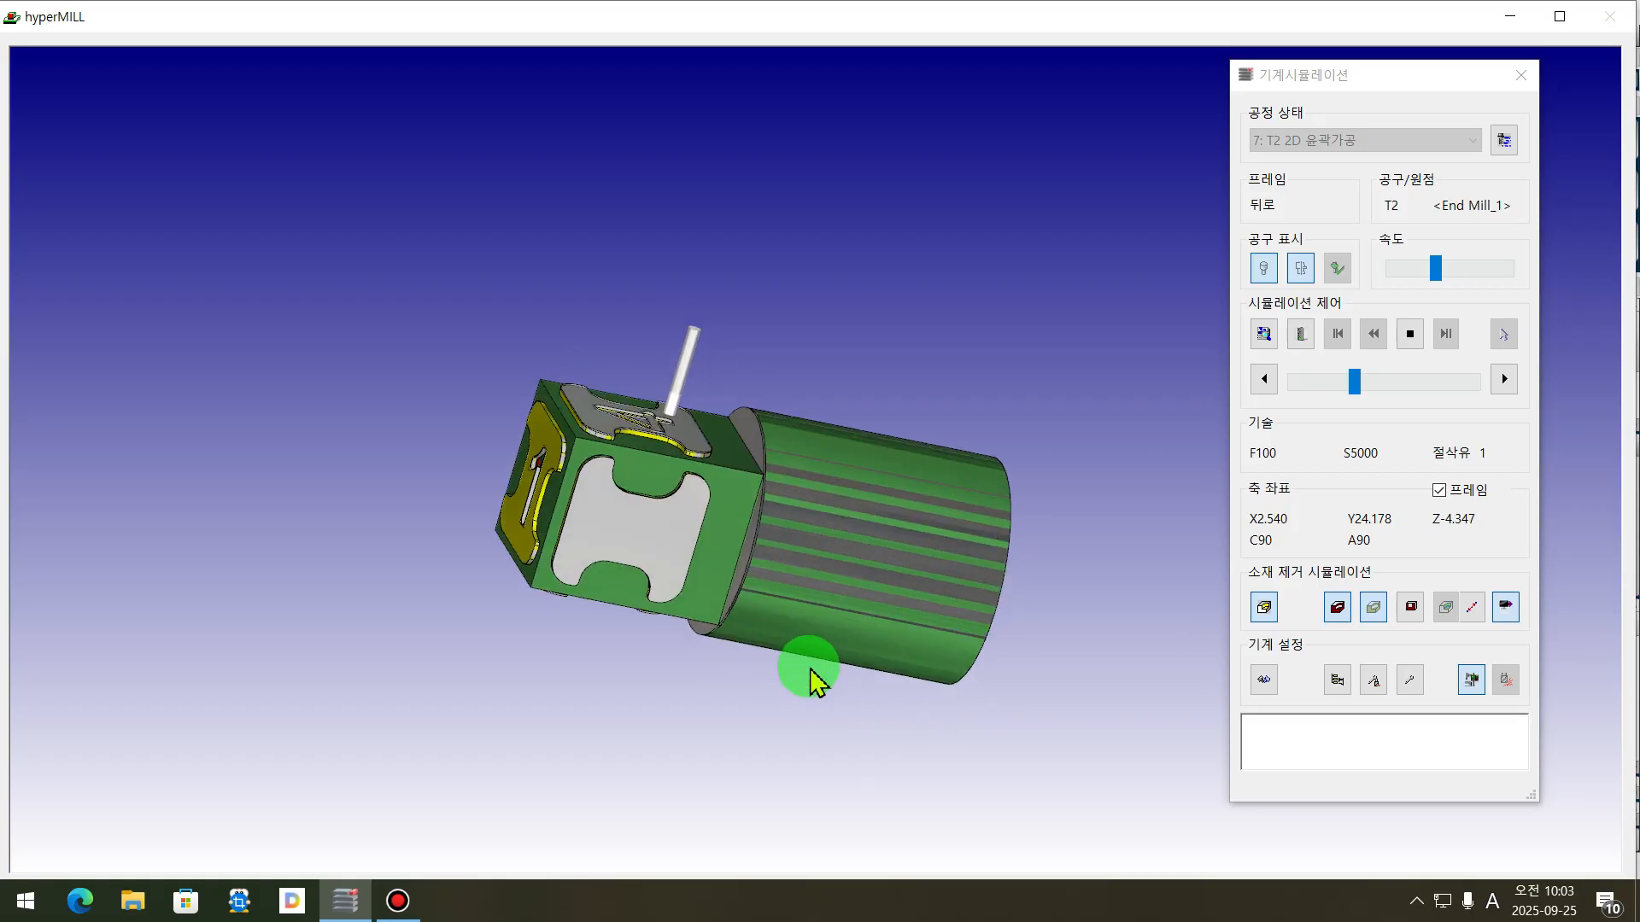
scroll(671, 491, "up", 5)
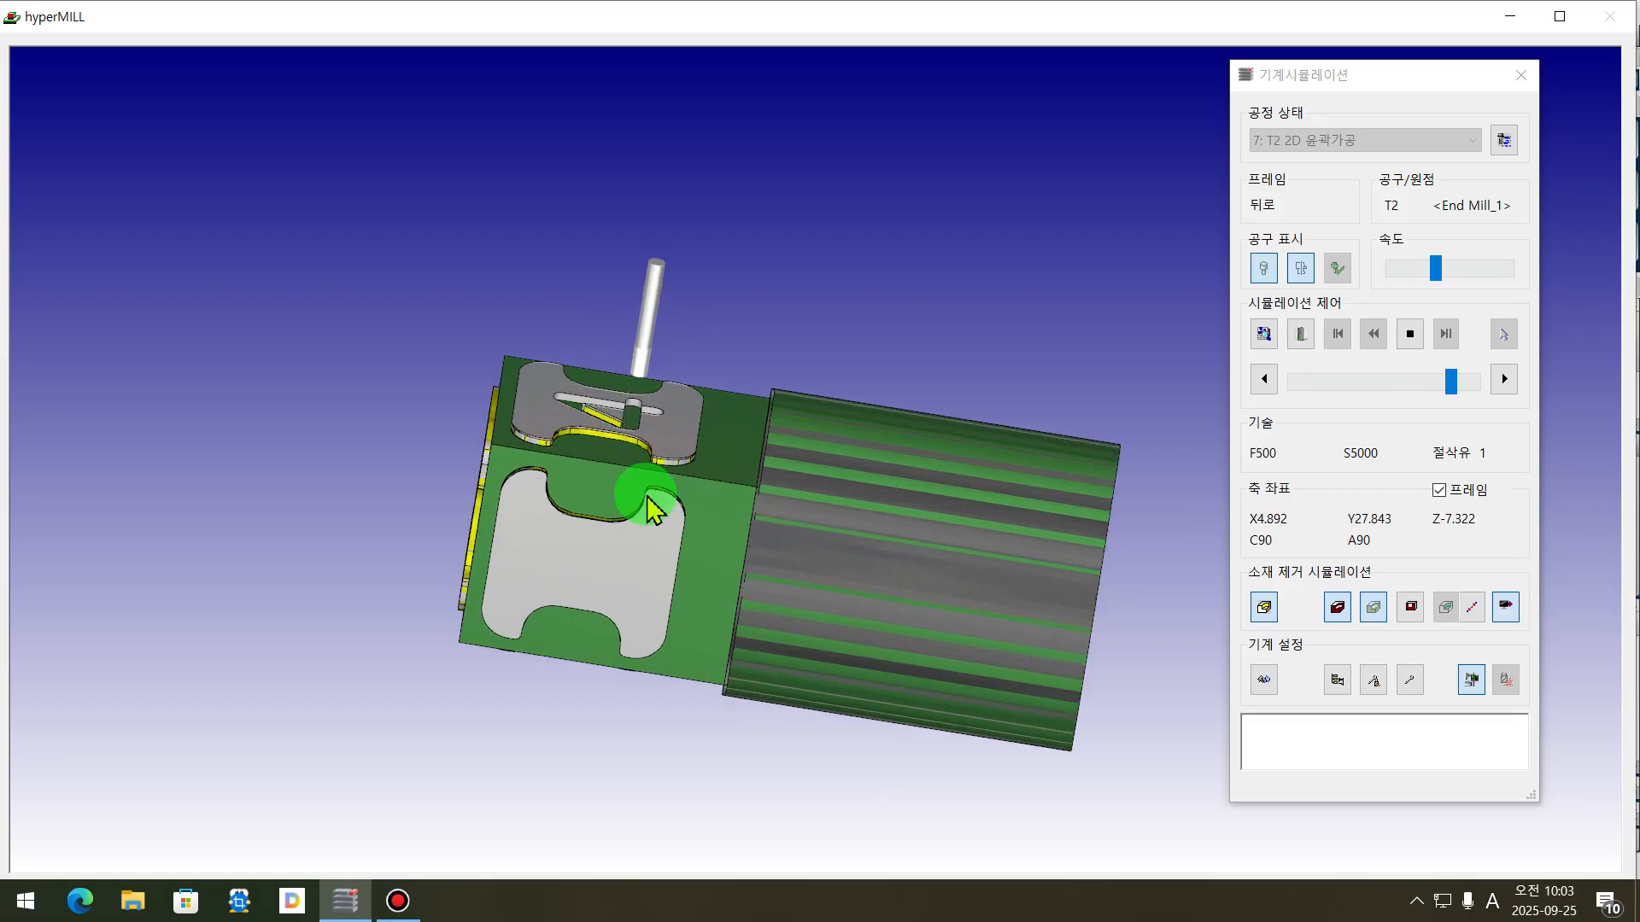
scroll(670, 444, "down", 6)
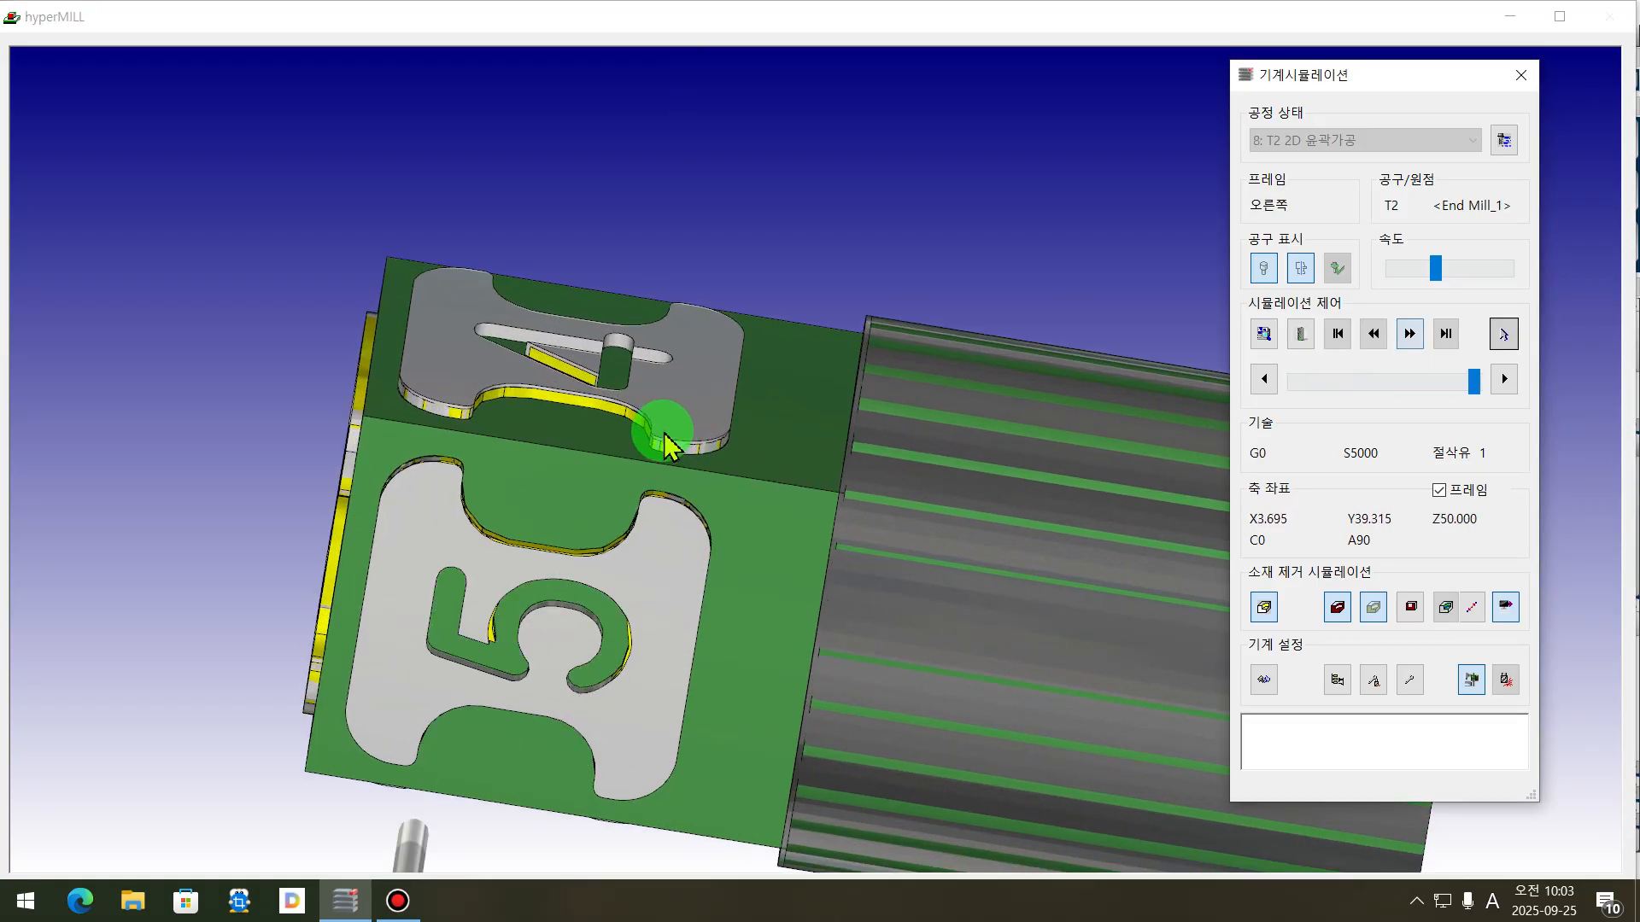
- Examine the engraved numbers and milled profiles on the simulated block from several angles, and close the machine simulation
middle_click_drag(717, 530, 597, 355)
scroll(586, 245, "up", 4)
scroll(639, 290, "up", 1)
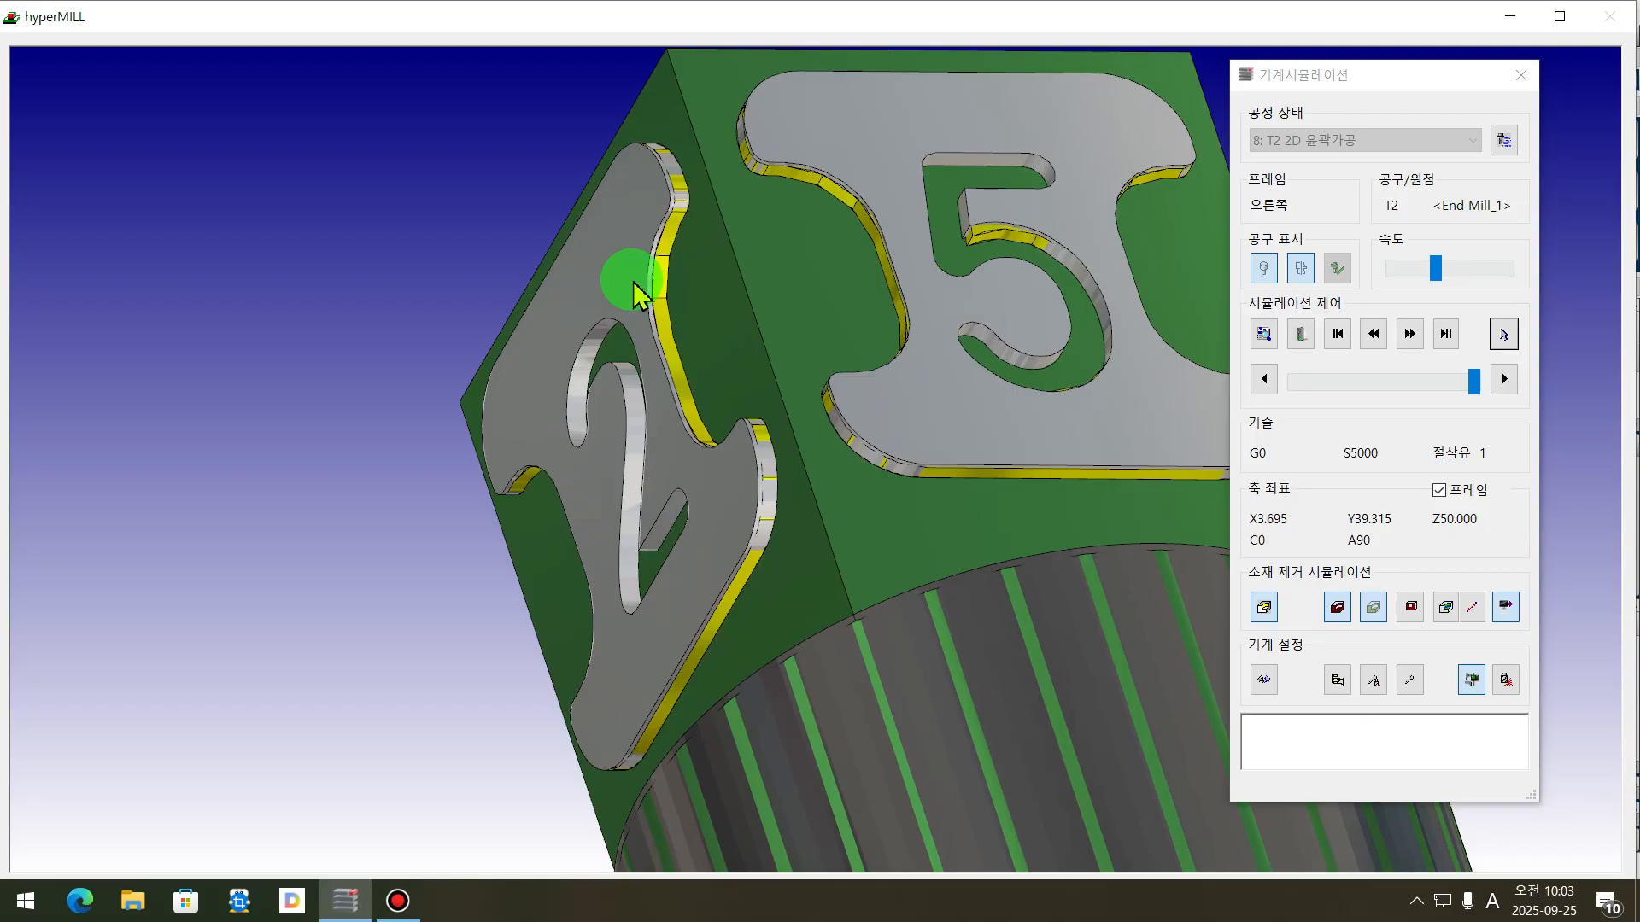
scroll(663, 228, "down", 5)
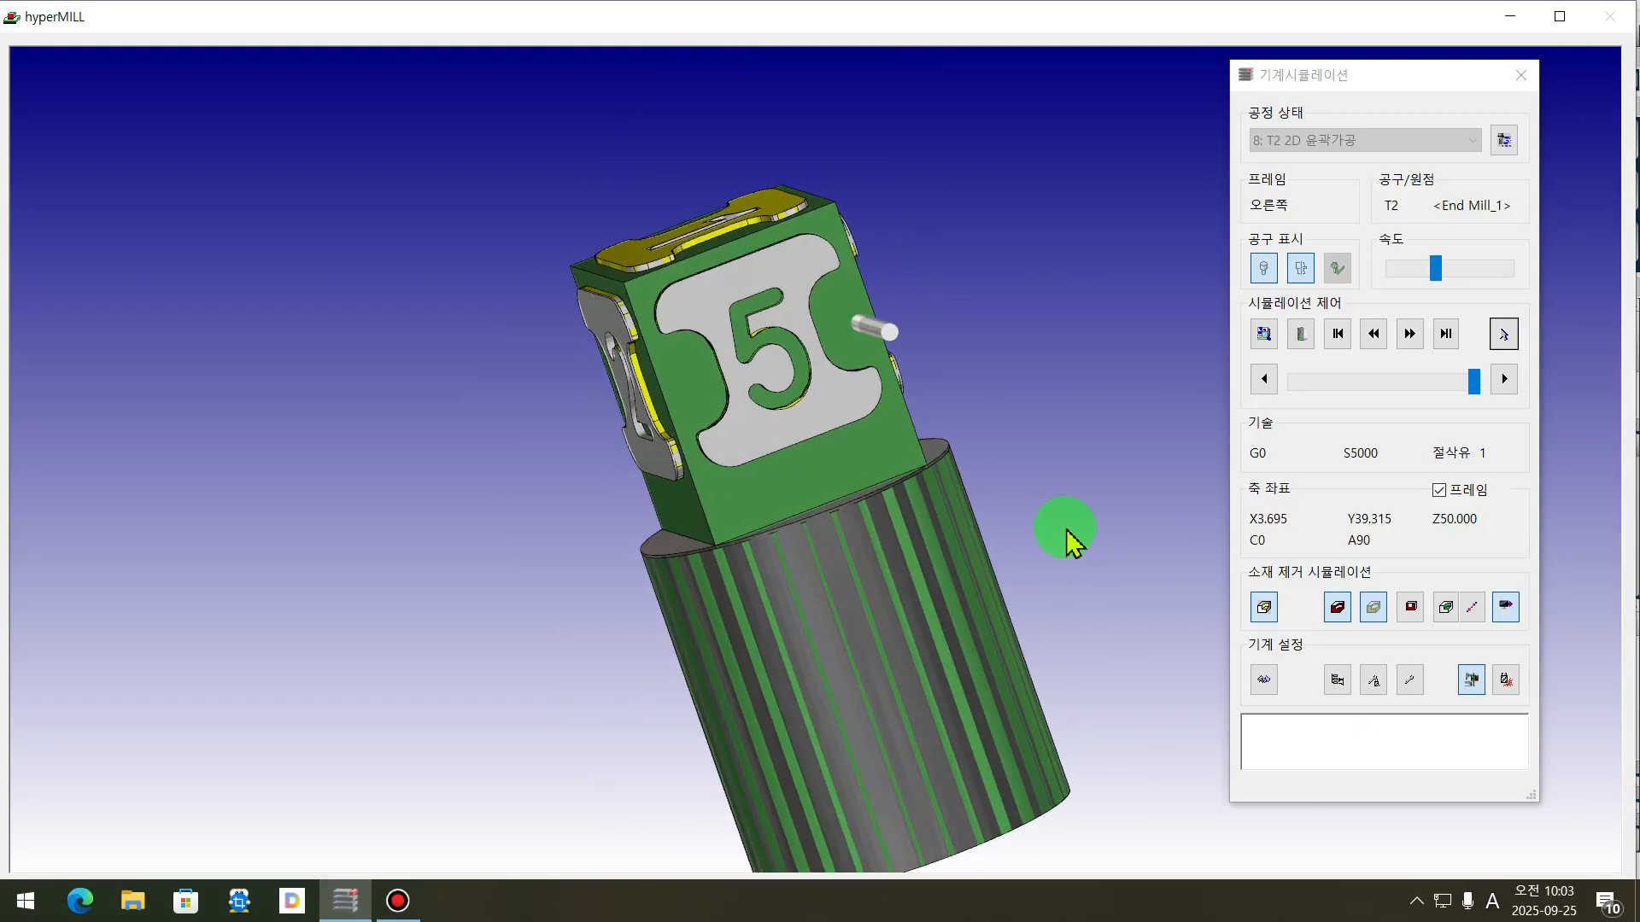
left_click(1354, 614)
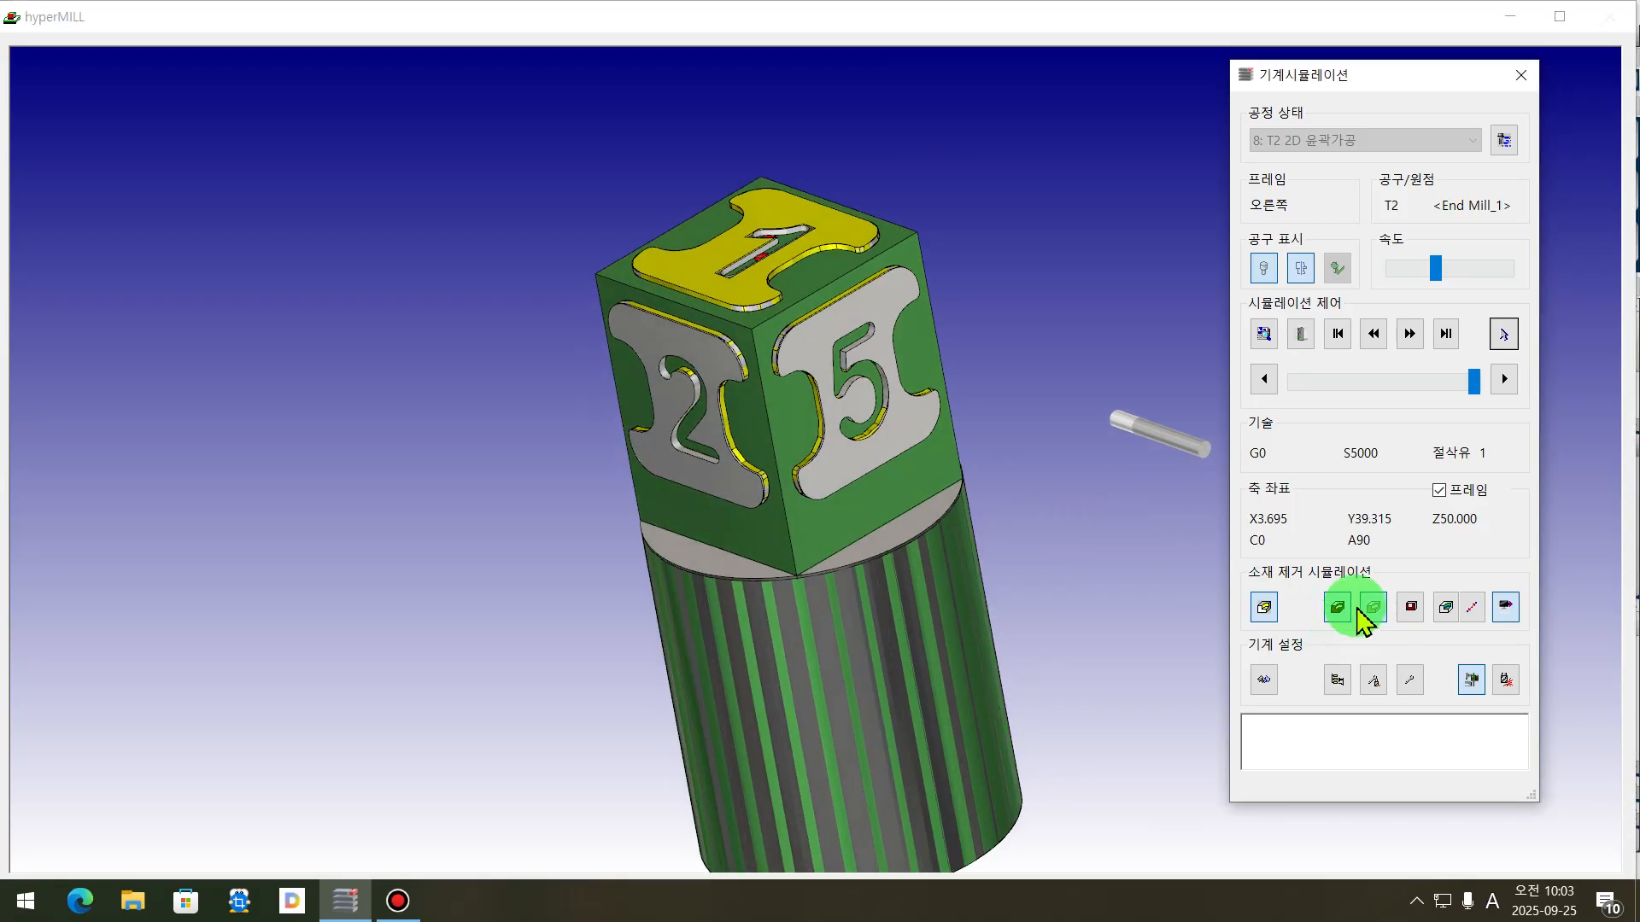
left_click(1521, 77)
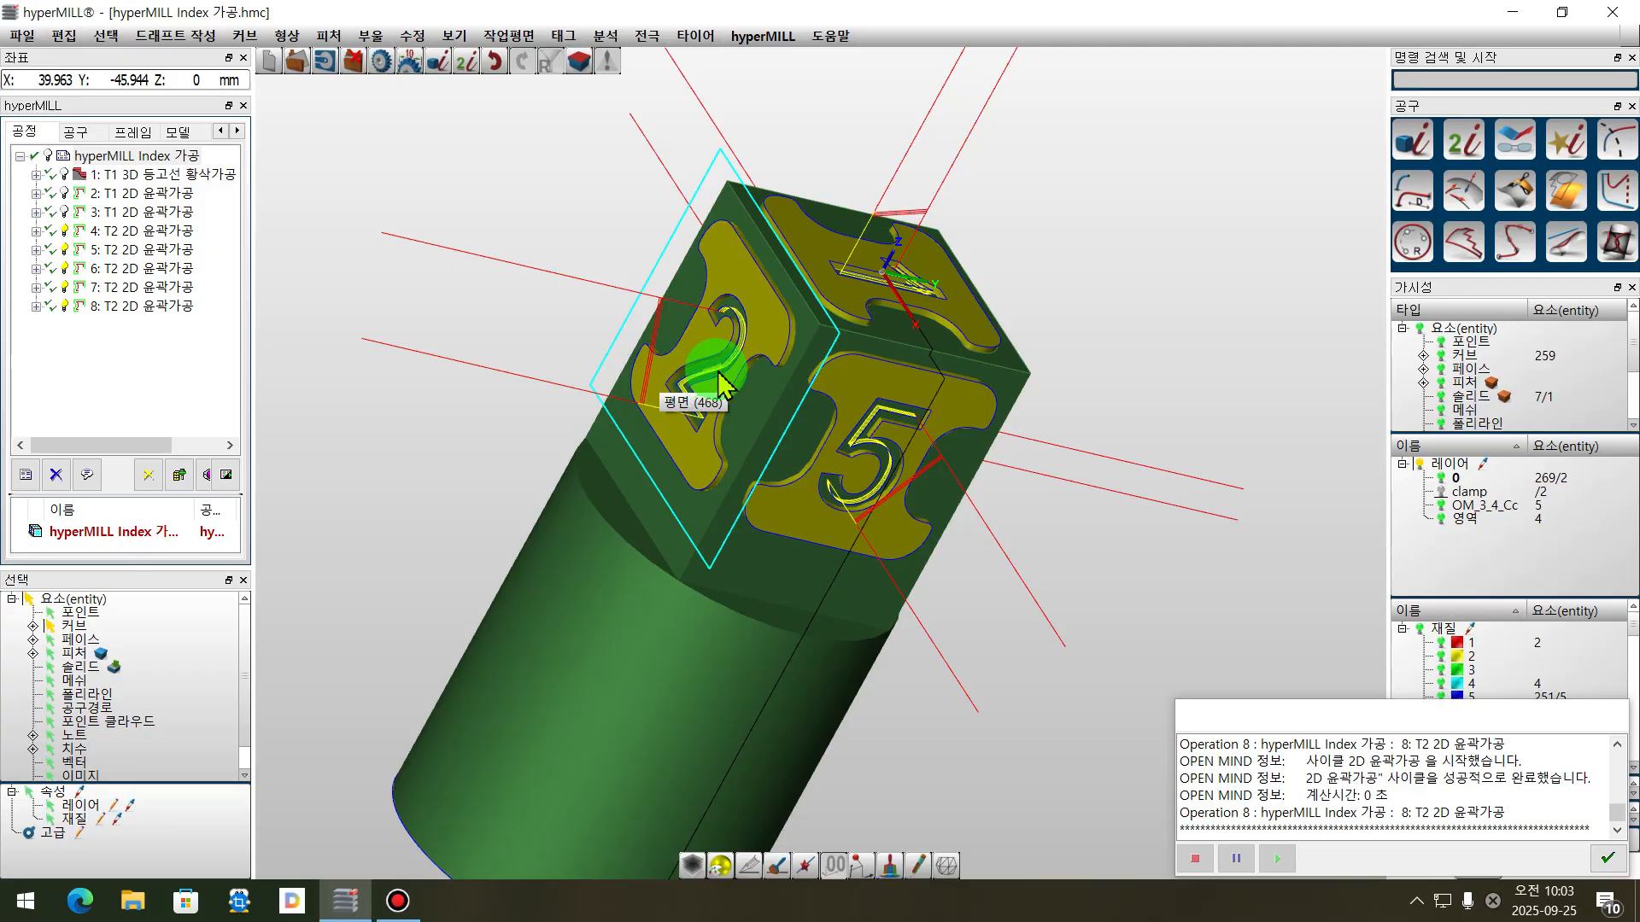
- Review the machining strategy and parameter settings of operation 1, the 3D 등고선 황삭가공 roughing, and close it without changes
middle_click_drag(1017, 487, 970, 447)
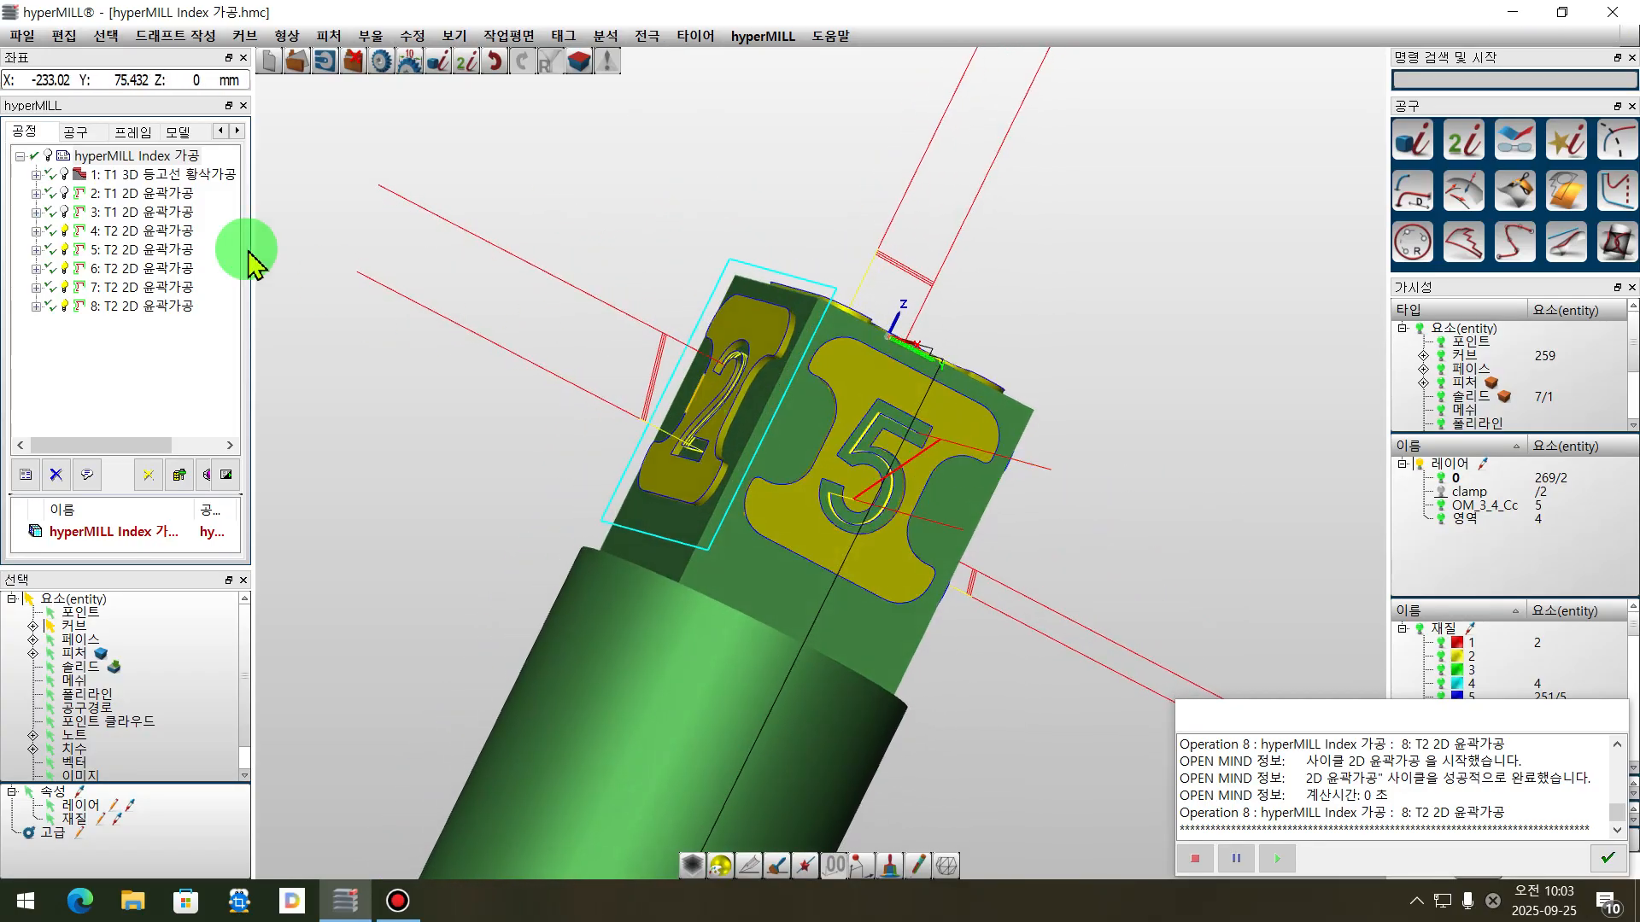
double_click(185, 175)
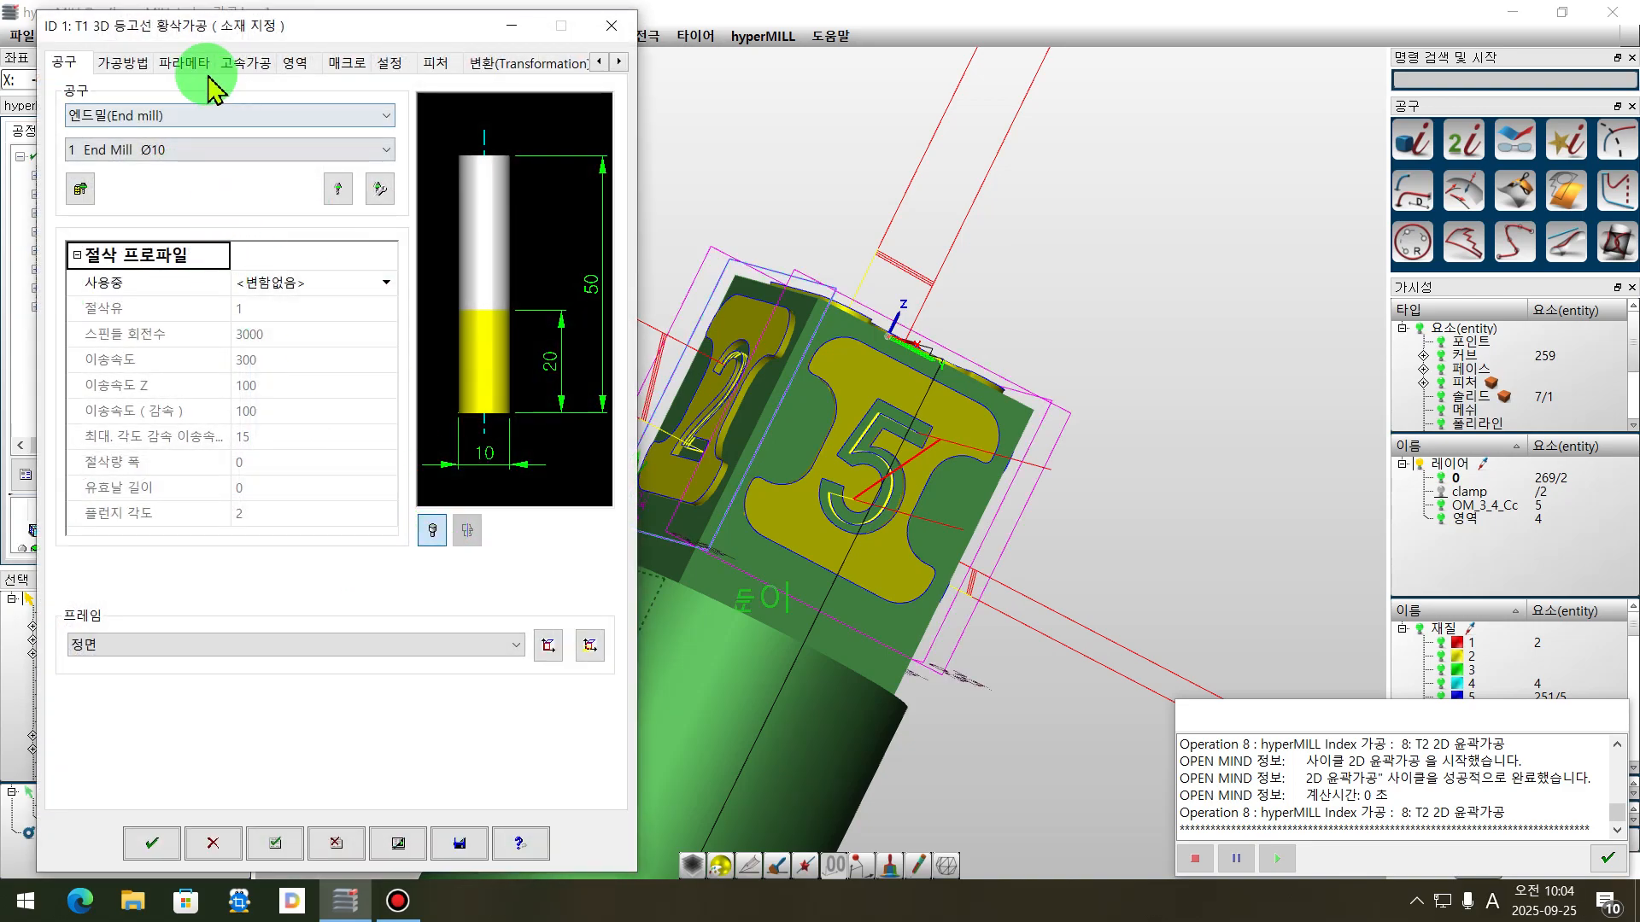
left_click(124, 64)
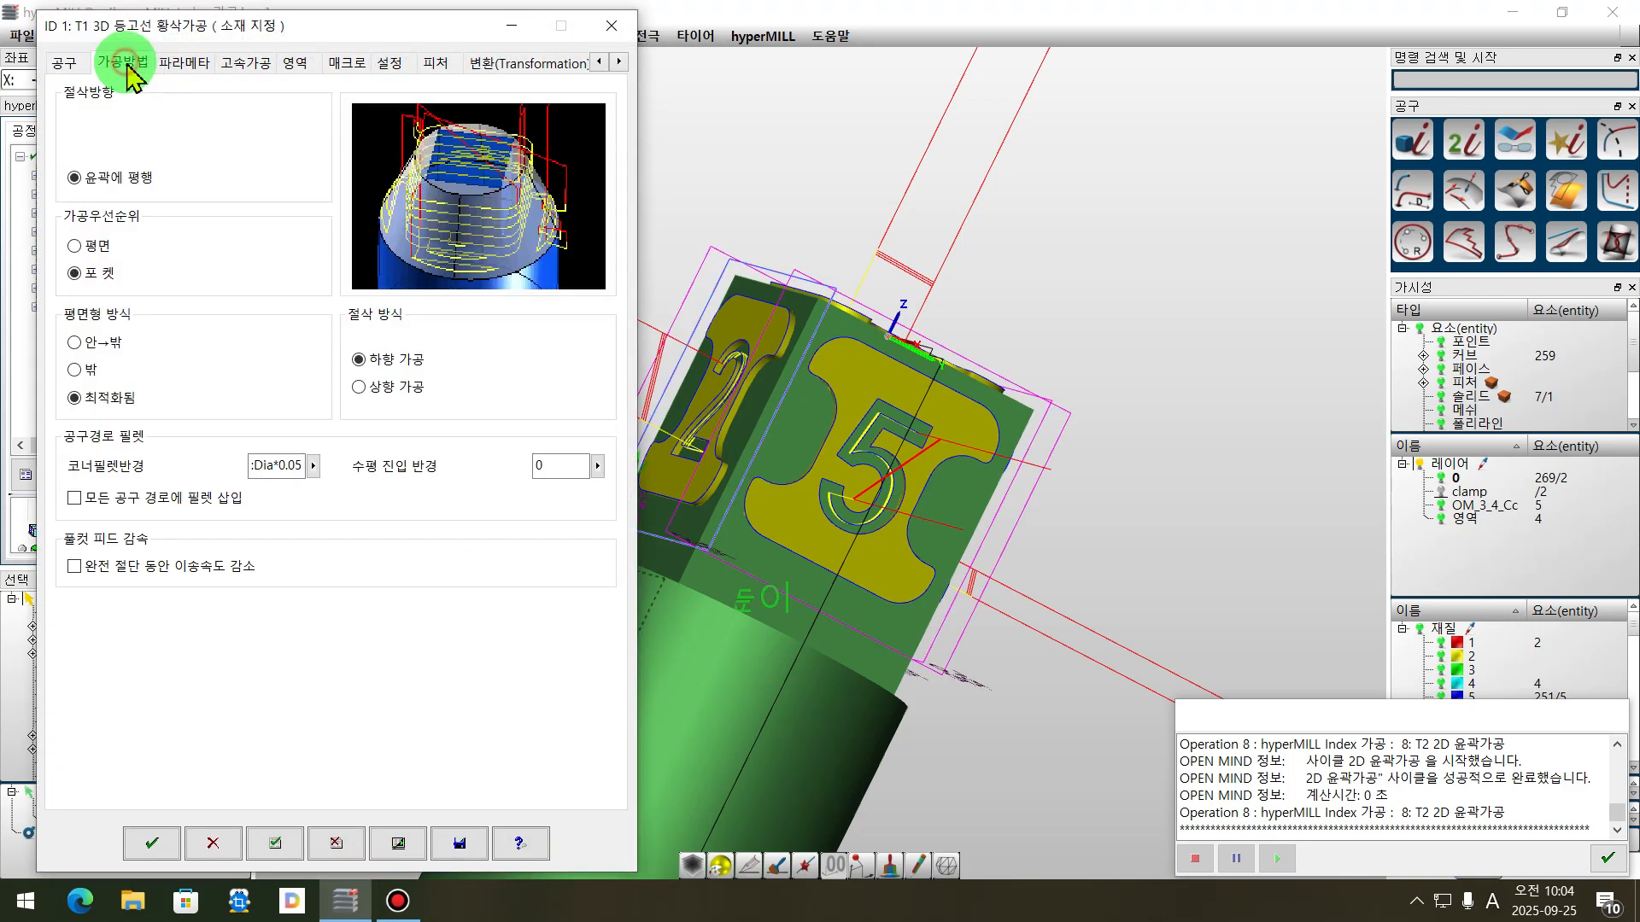
left_click(184, 65)
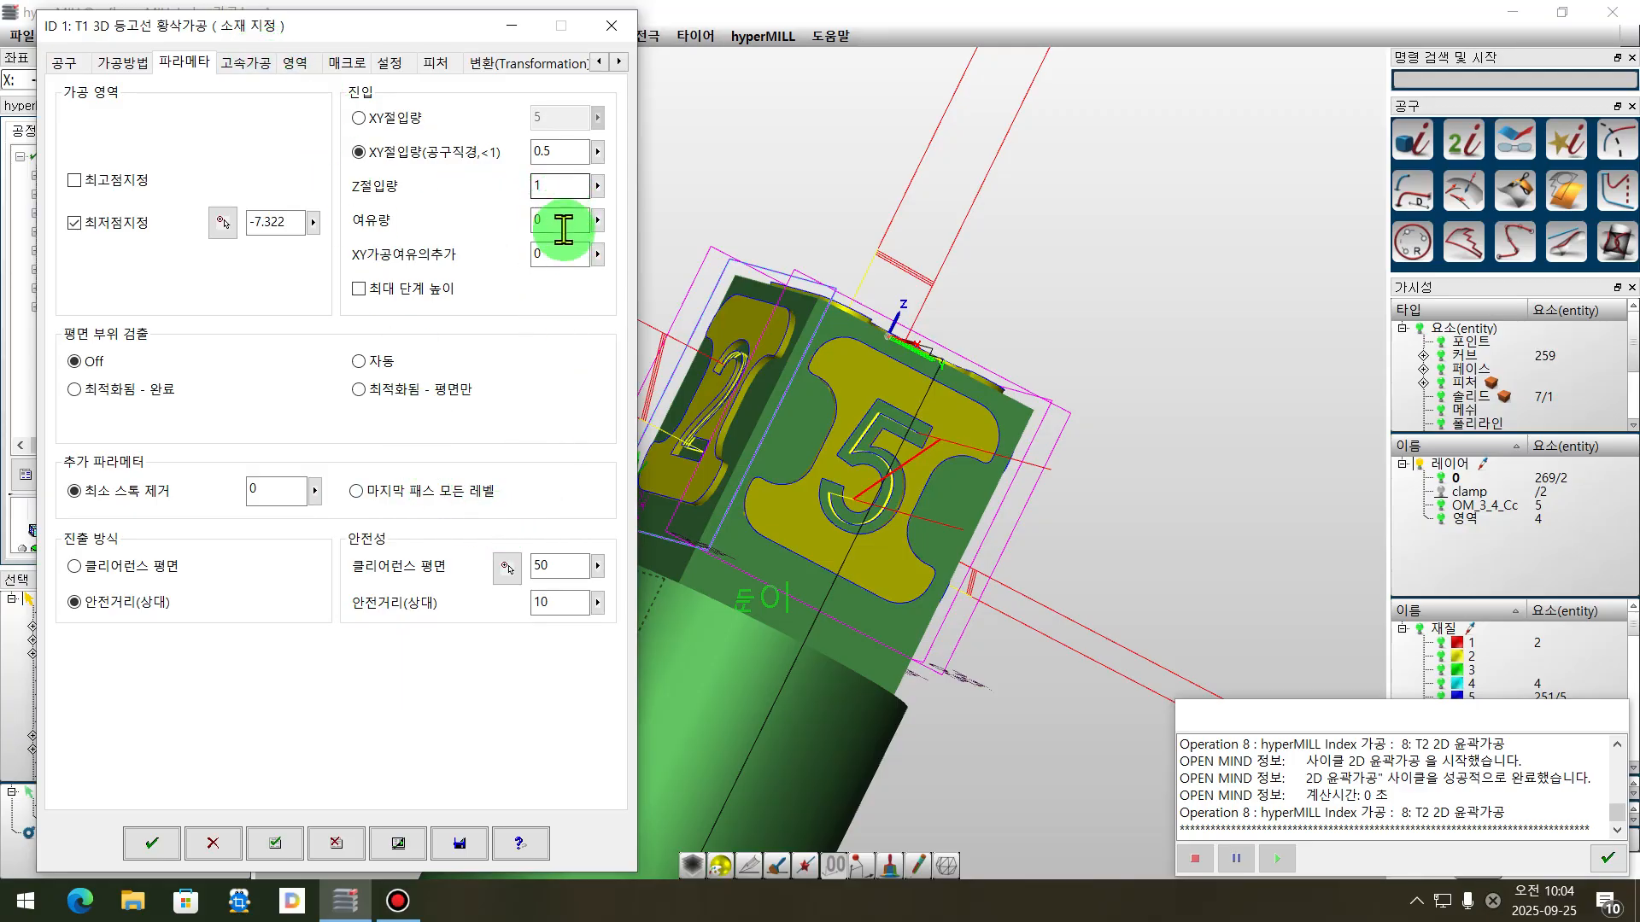
left_click(611, 27)
middle_click_drag(1062, 476, 1076, 589)
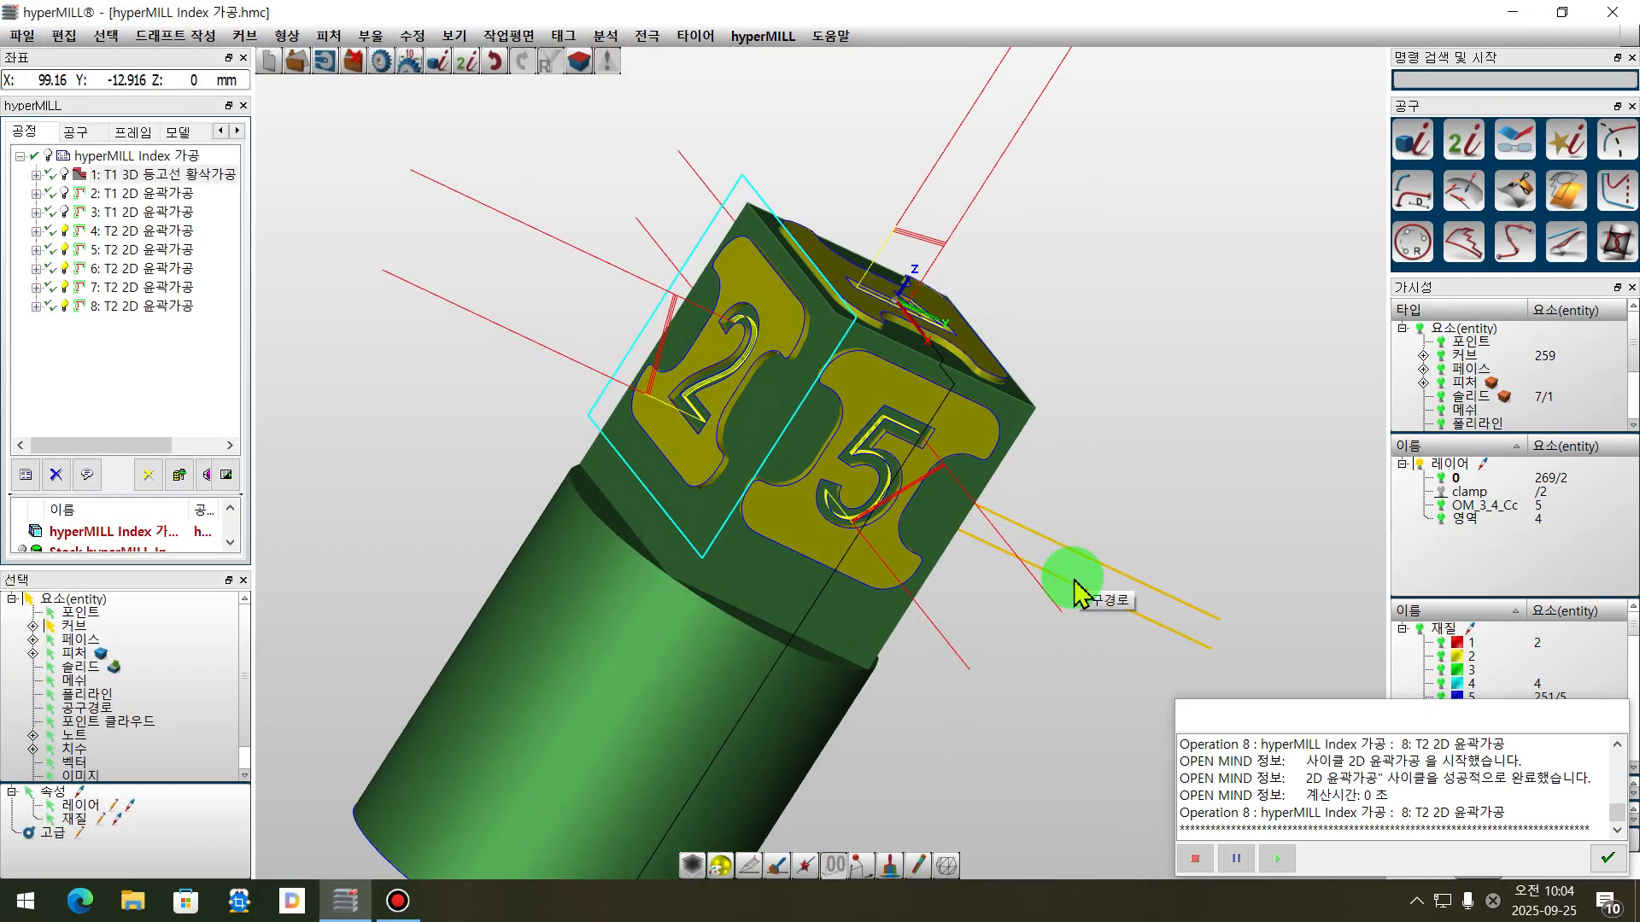